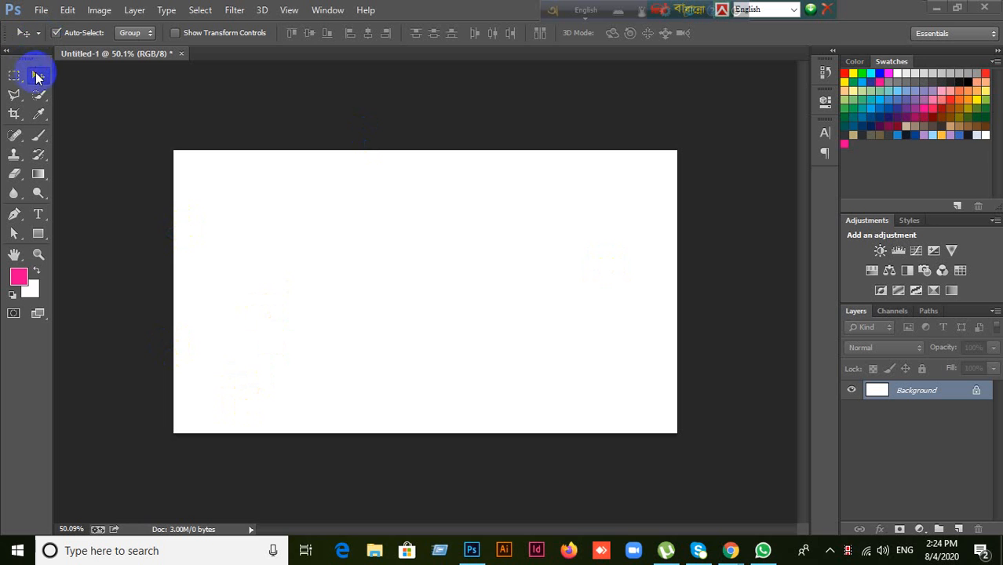
Step: Switch back and forth between the Rectangular Marquee and Move tools, ending on Move
click(14, 76)
click(38, 77)
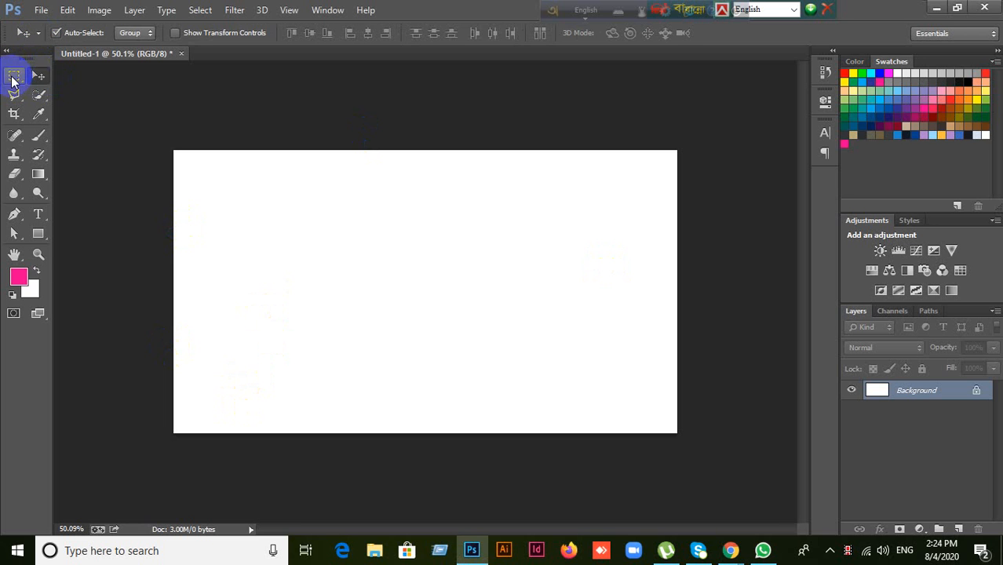
click(14, 77)
click(37, 77)
click(16, 77)
click(39, 76)
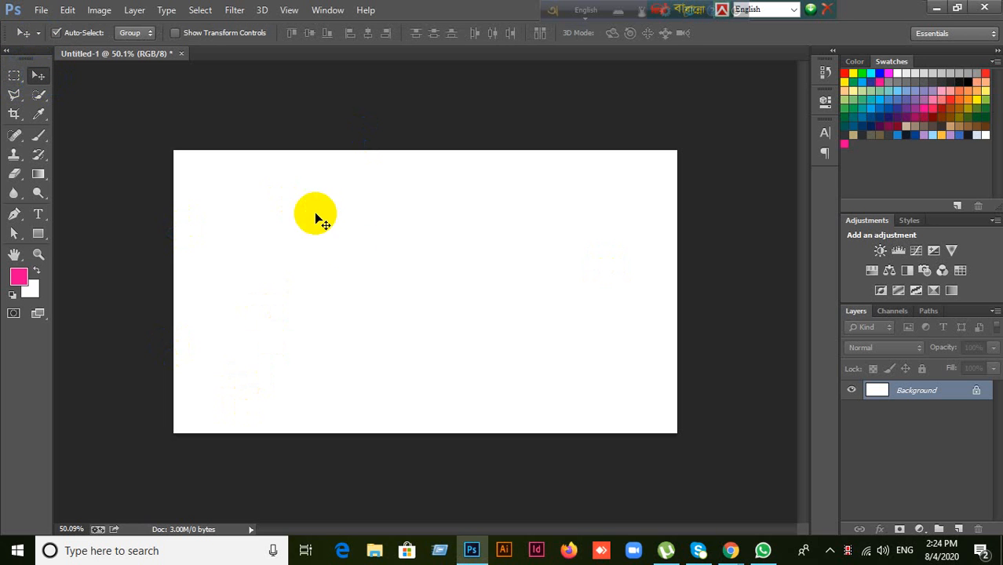
Step: Zoom the blank white canvas in and out with the scroll wheel
scroll(362, 236, down, 3)
scroll(363, 240, up, 3)
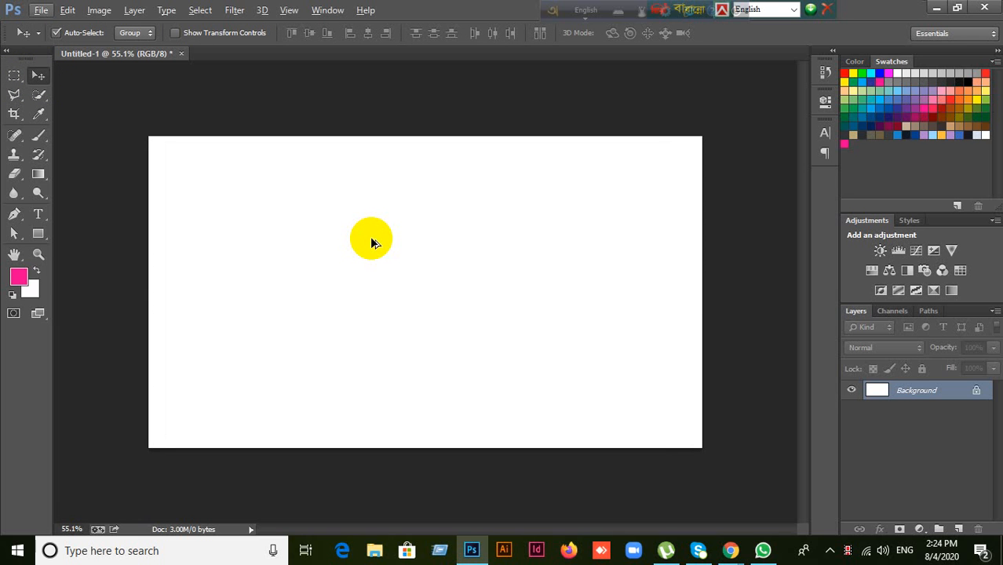
scroll(370, 237, up, 1)
scroll(370, 236, down, 3)
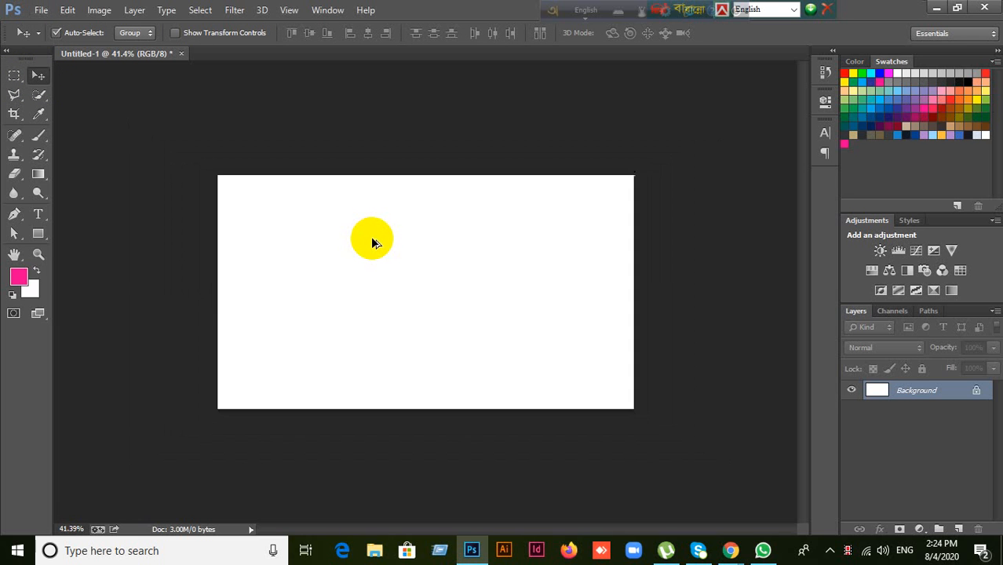
scroll(371, 236, up, 2)
scroll(372, 239, up, 1)
scroll(372, 239, down, 2)
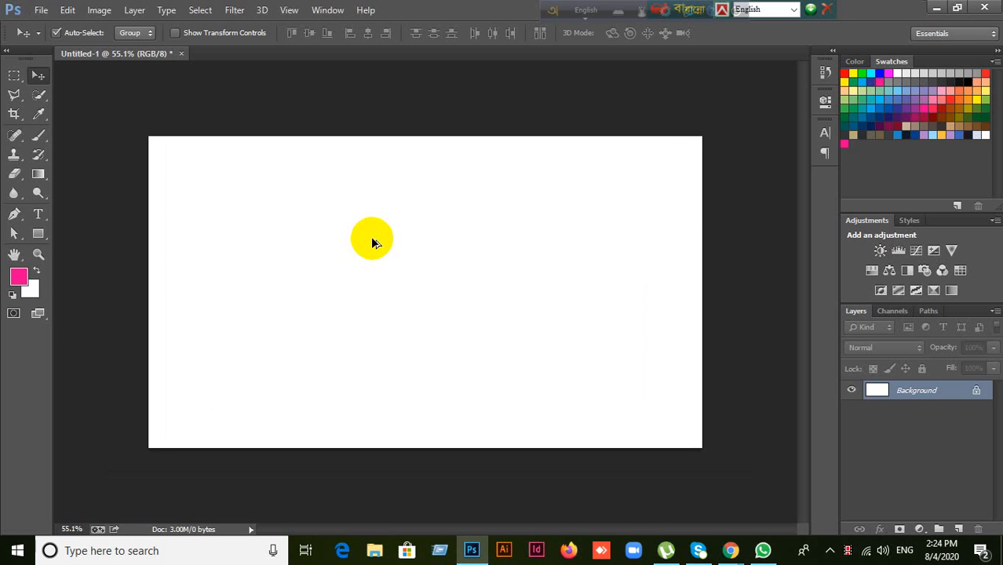
scroll(370, 237, up, 1)
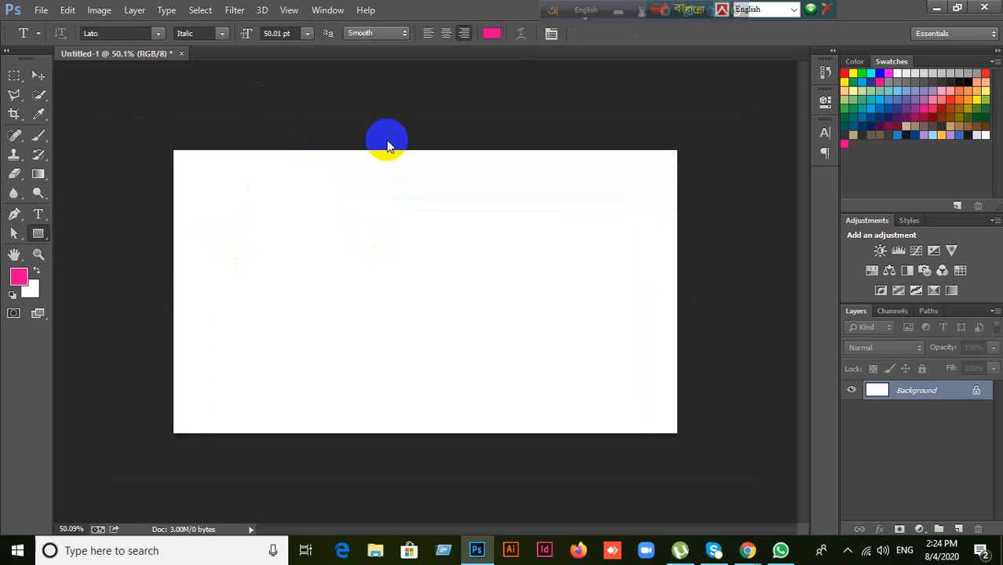
key(u)
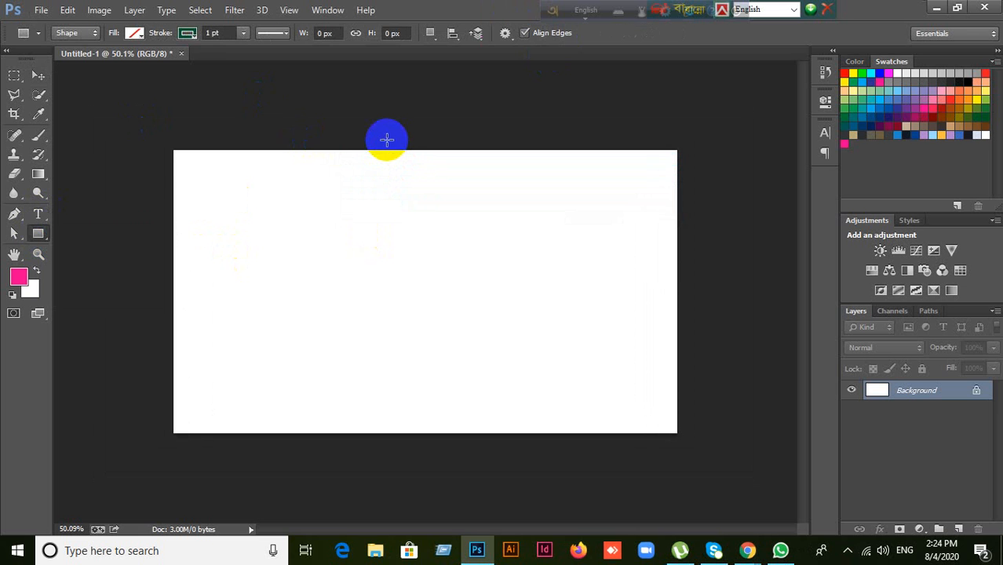
click(37, 75)
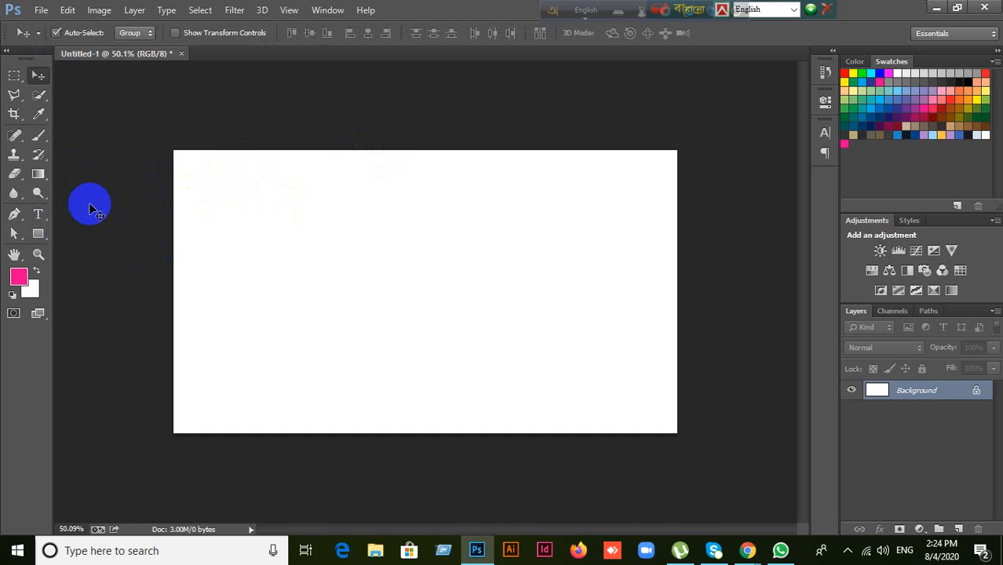
click(48, 218)
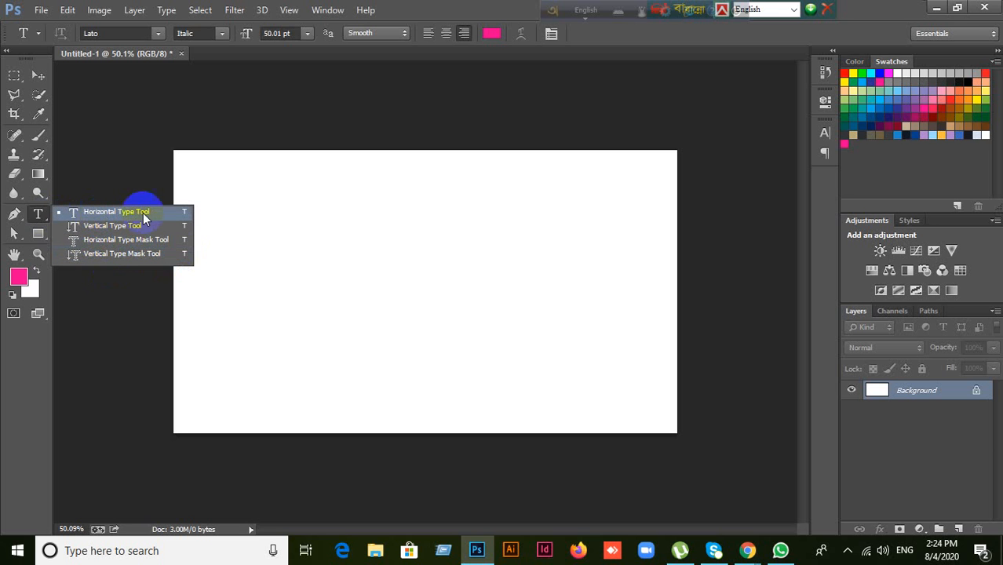
click(503, 7)
click(46, 216)
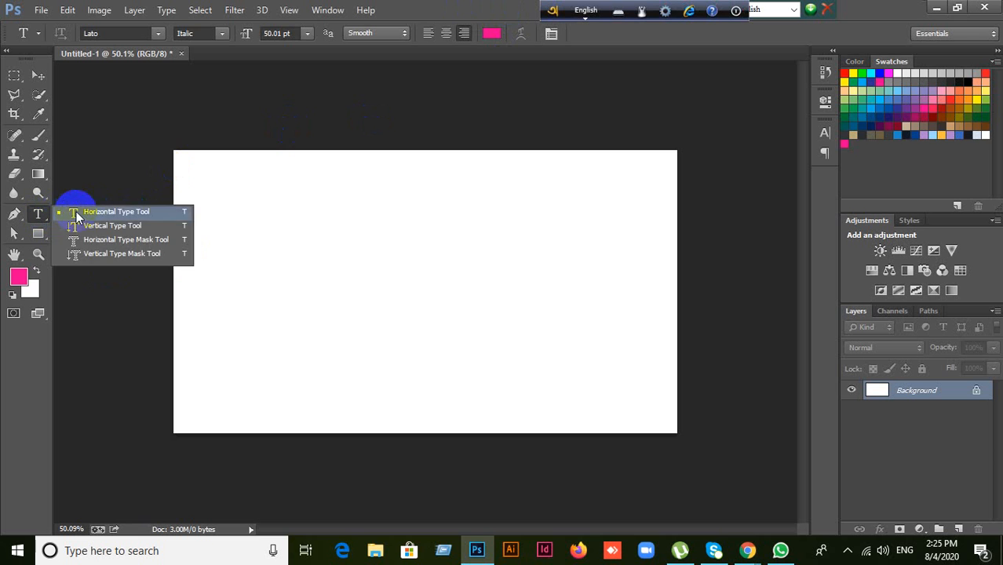
click(76, 212)
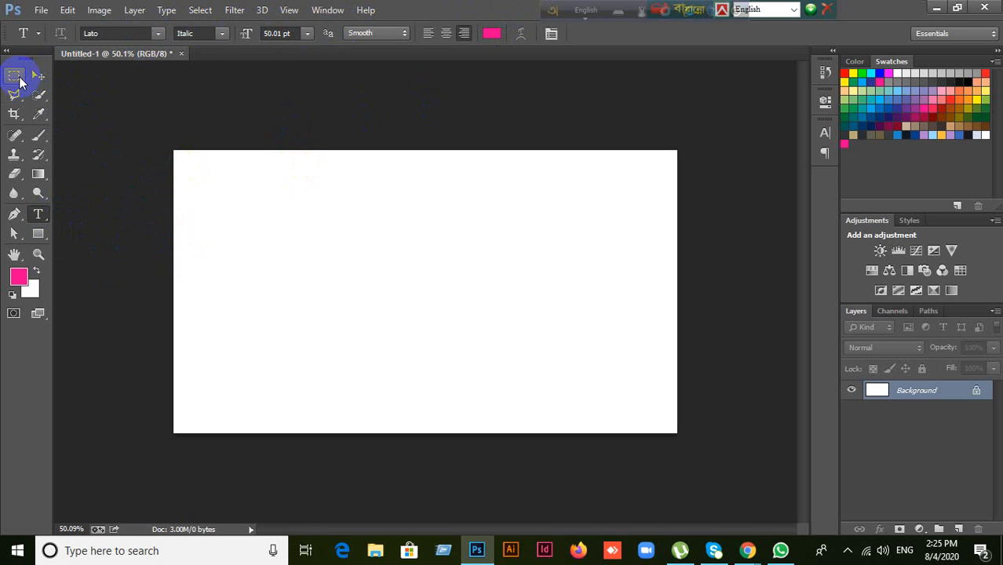
click(17, 77)
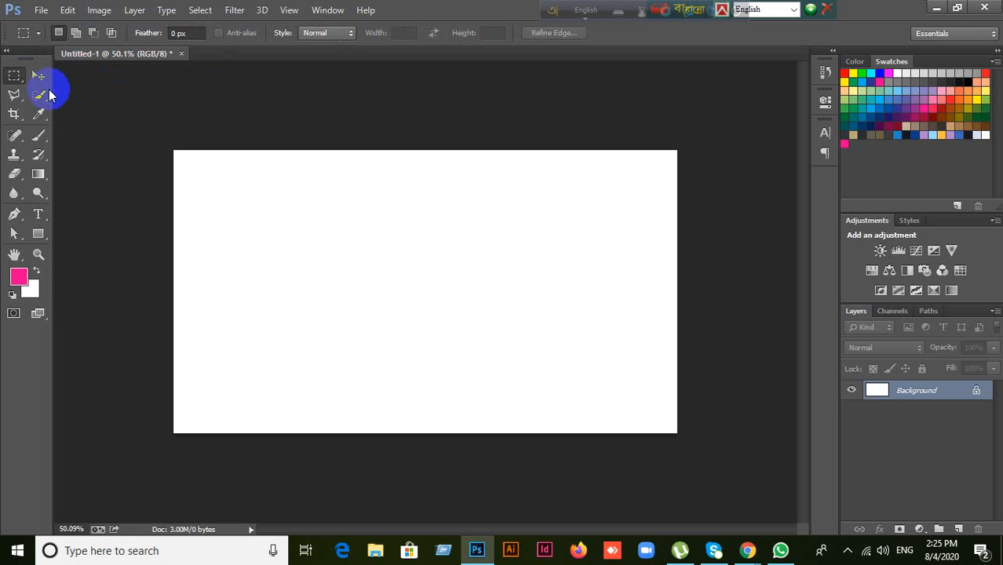
click(14, 95)
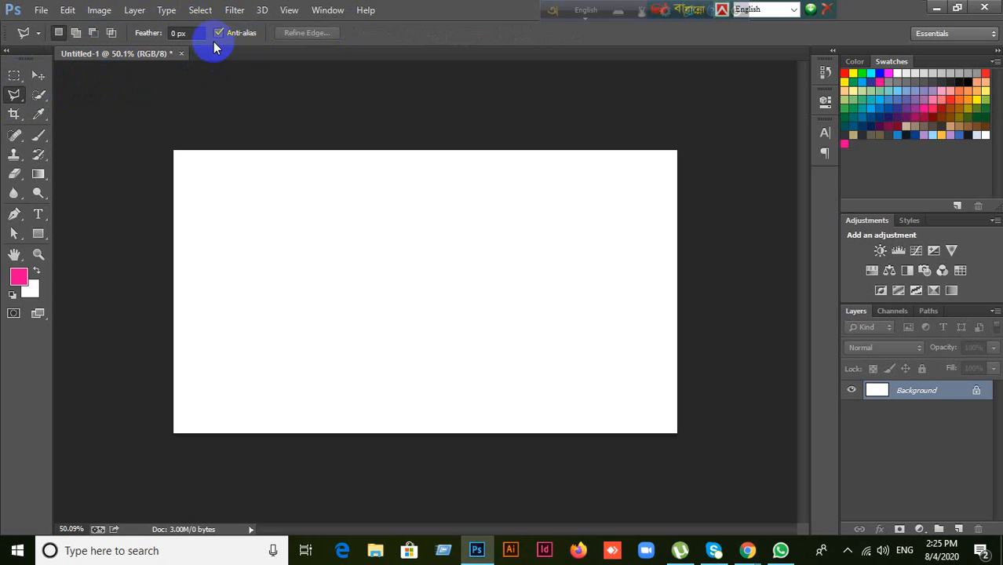
click(37, 139)
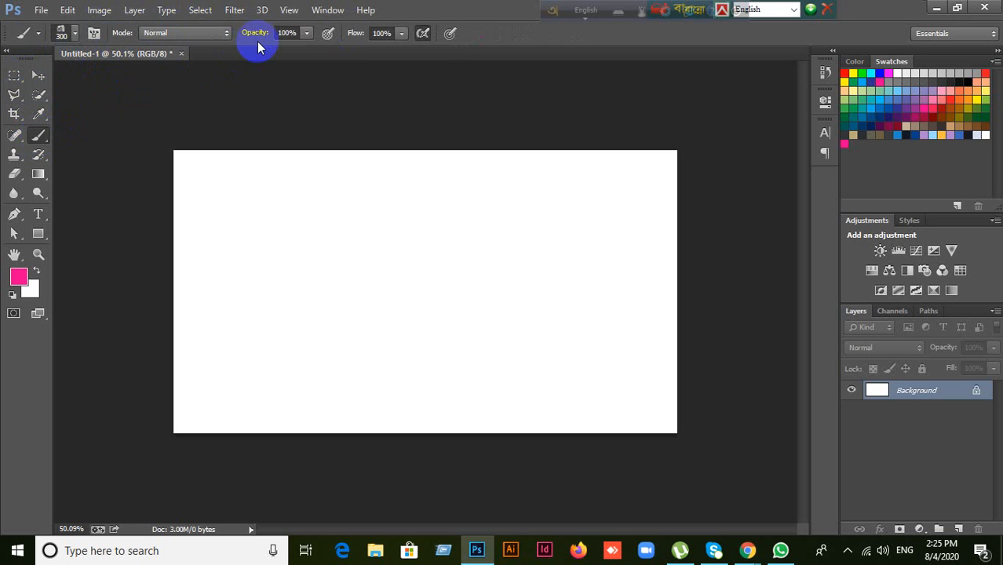
click(415, 42)
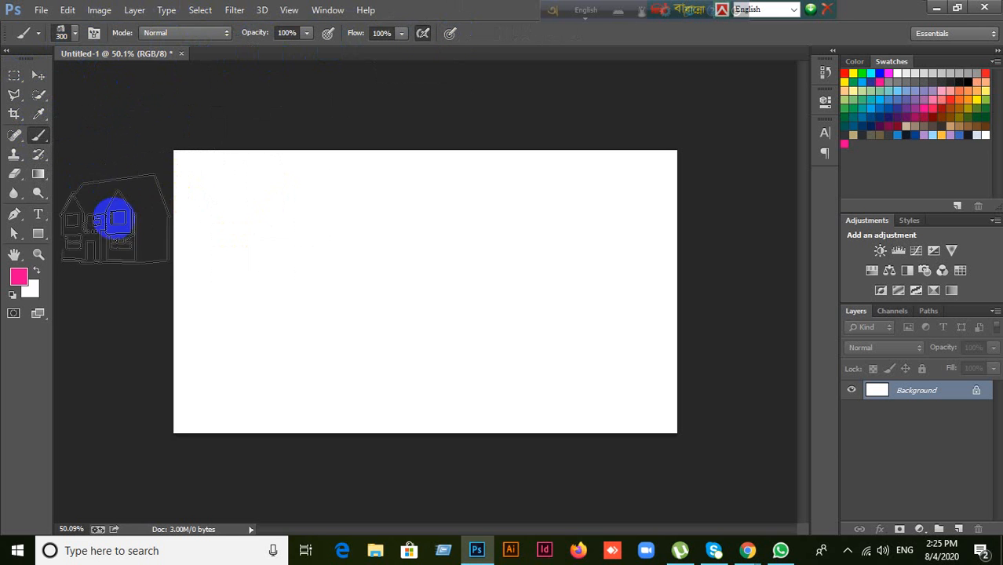
click(39, 214)
drag(41, 220, 84, 215)
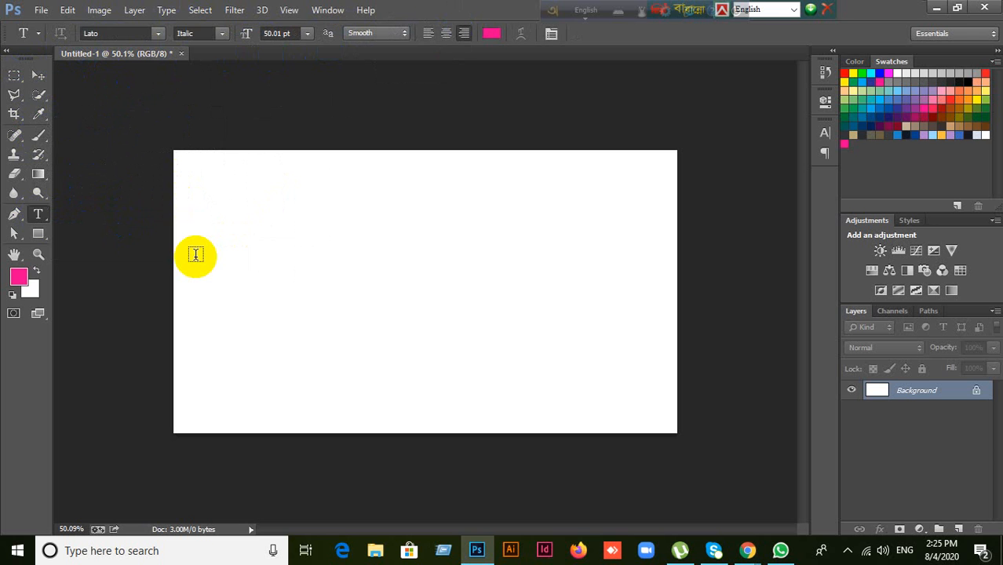
drag(38, 214, 72, 217)
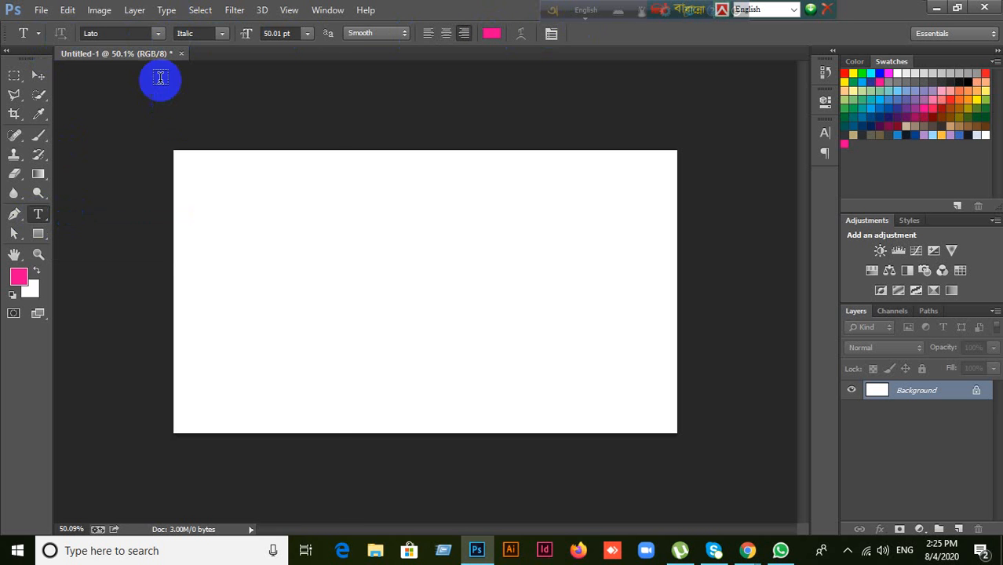
Step: Preview LDFComicSans, Lilly Mae and Lombok, then set the font to Lato
click(157, 34)
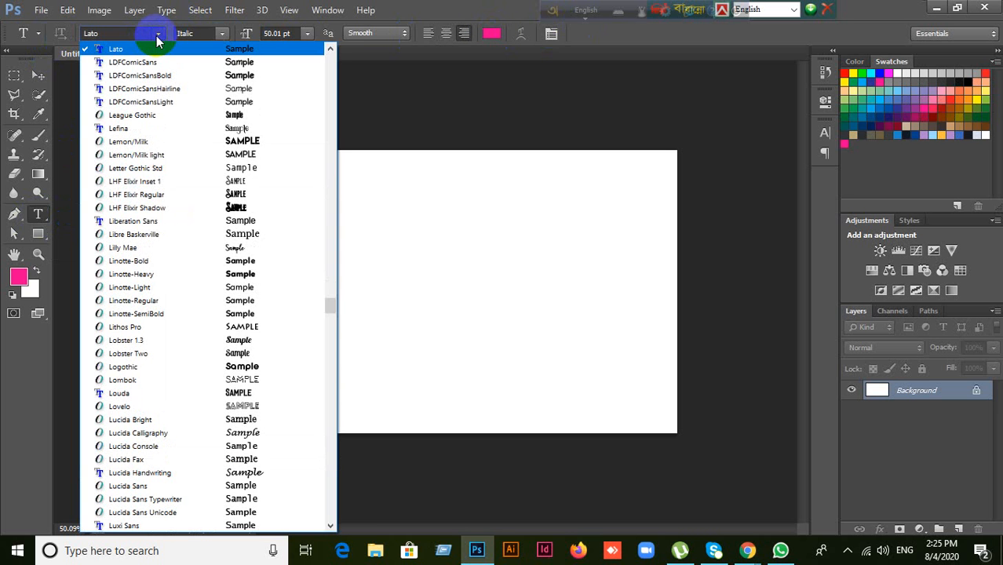
click(143, 63)
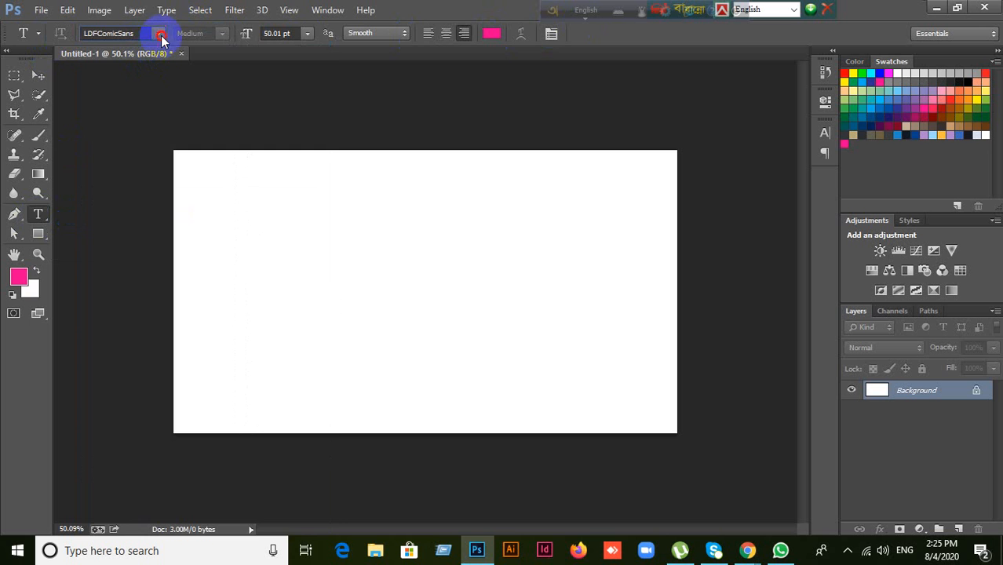
click(160, 36)
click(145, 62)
click(159, 33)
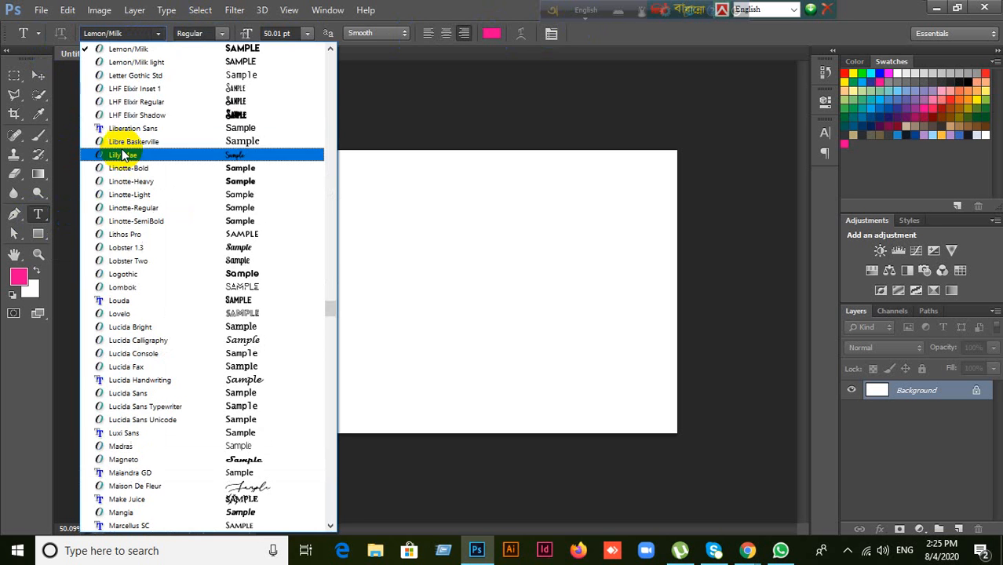
click(125, 154)
click(160, 33)
click(124, 183)
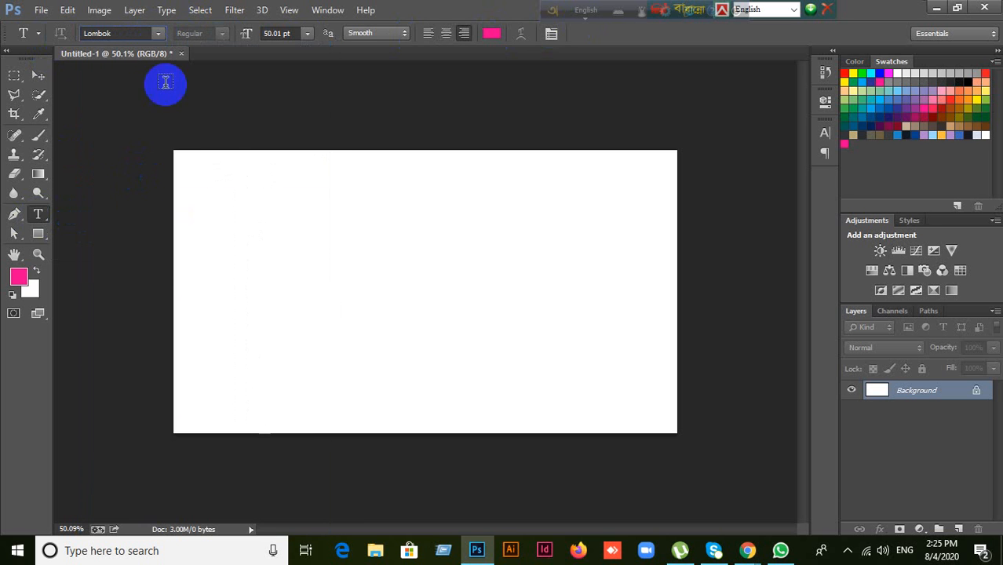
click(82, 33)
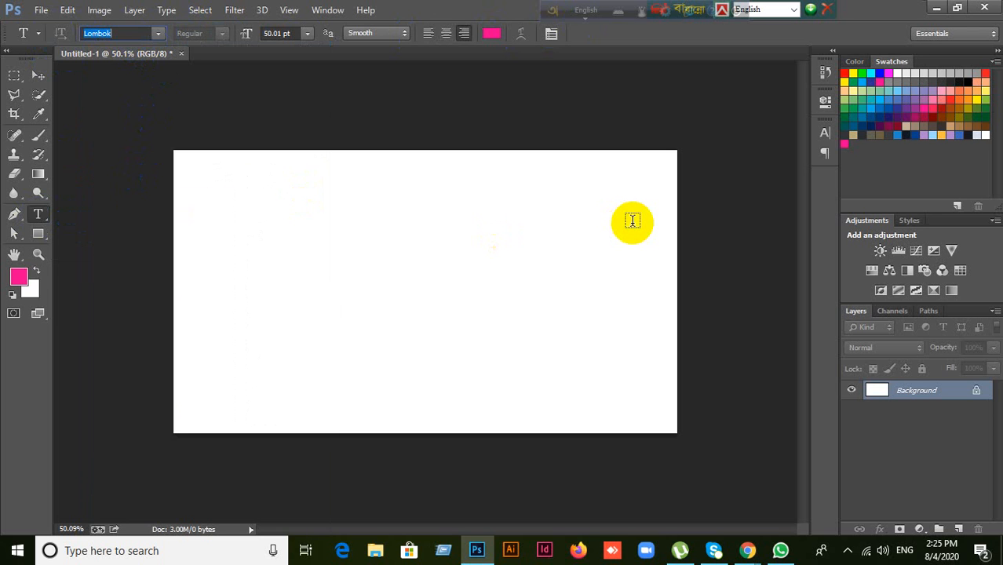
text(Lato)
key(Return)
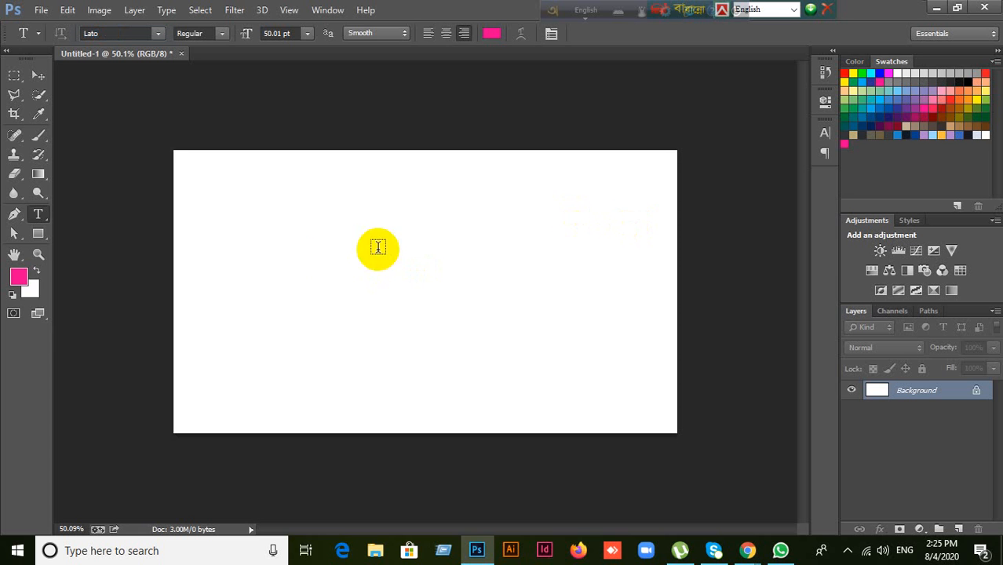
Step: Set the type to 18 pt Lato Bold and start a text layer on the canvas's left side
click(307, 33)
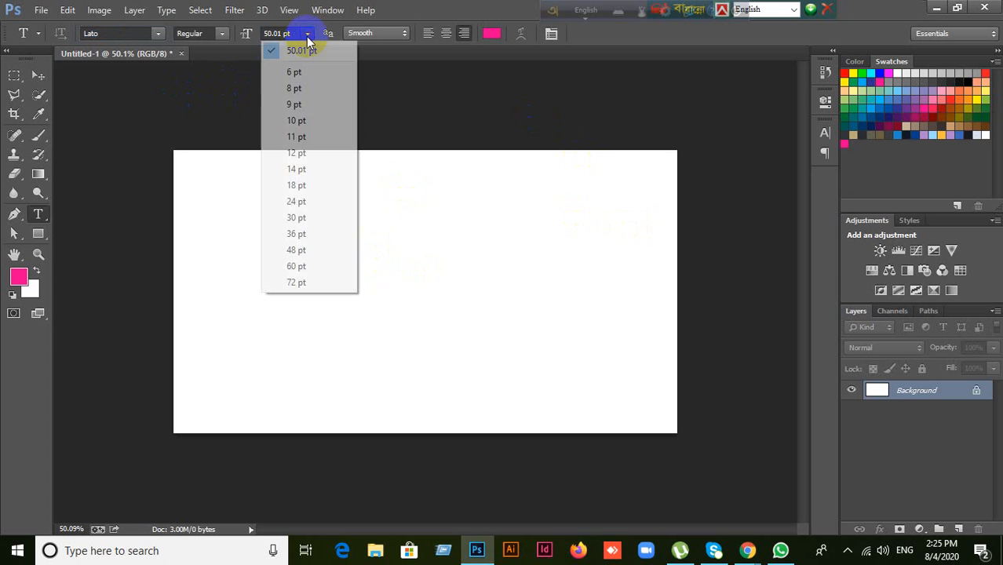
click(300, 188)
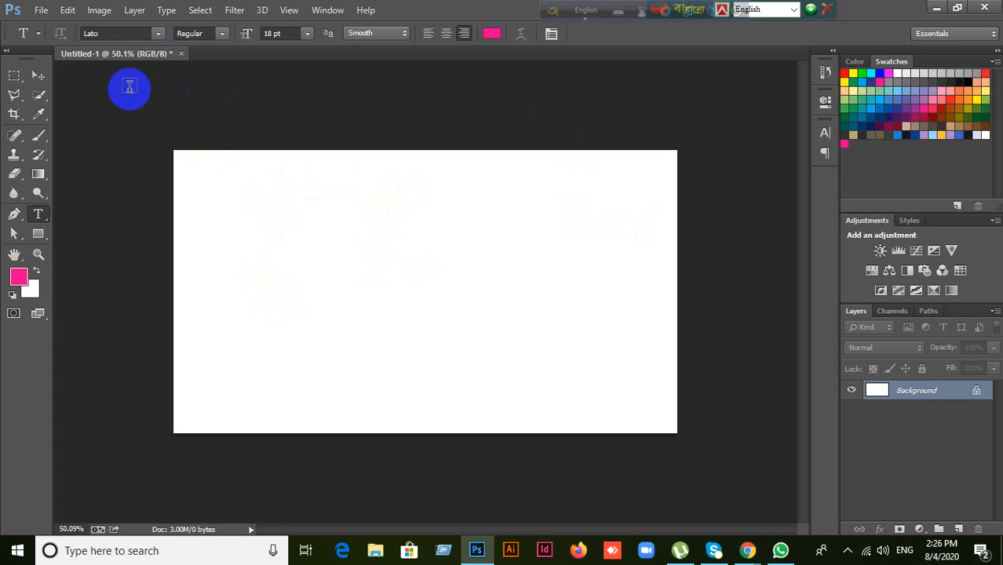
click(142, 35)
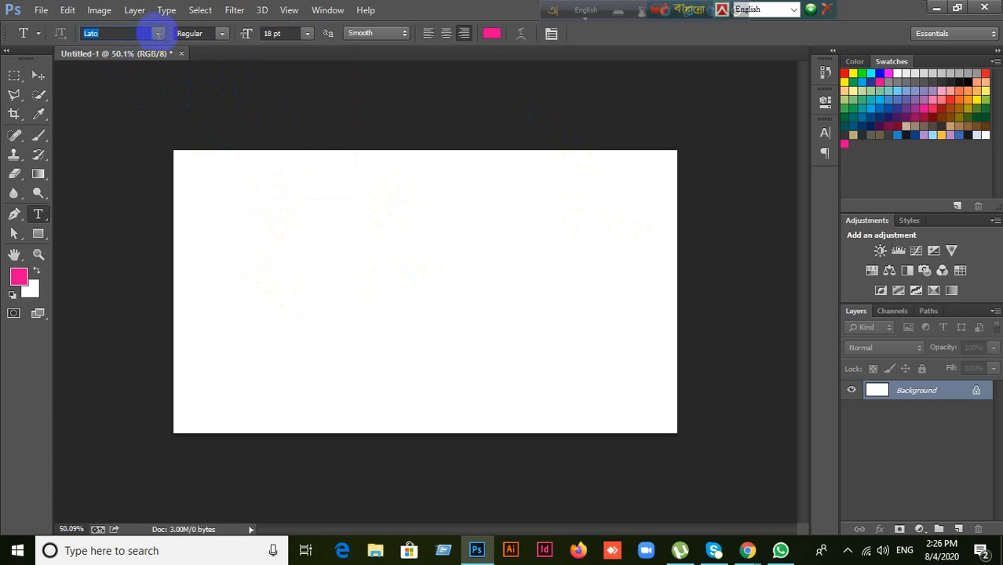
click(221, 35)
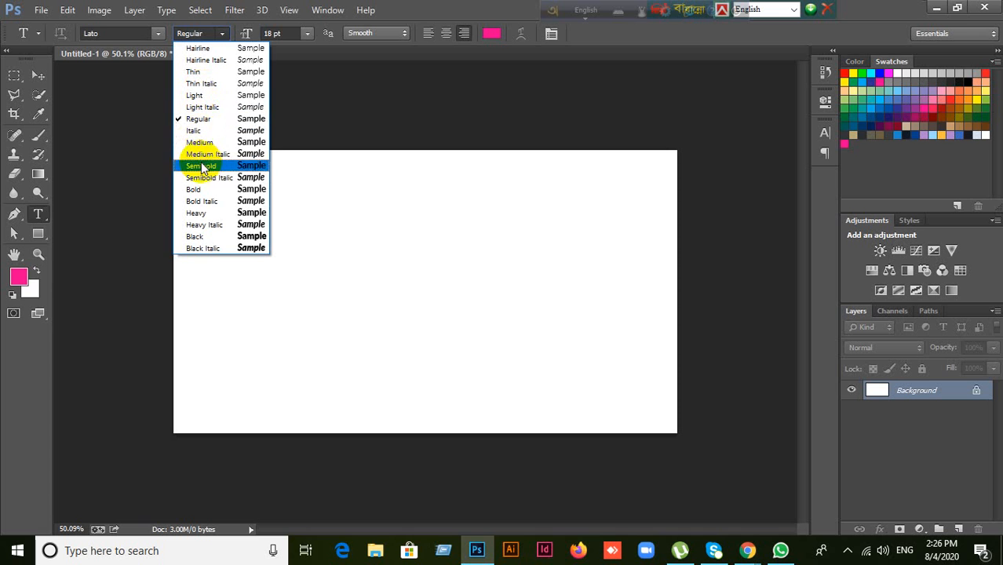
click(196, 191)
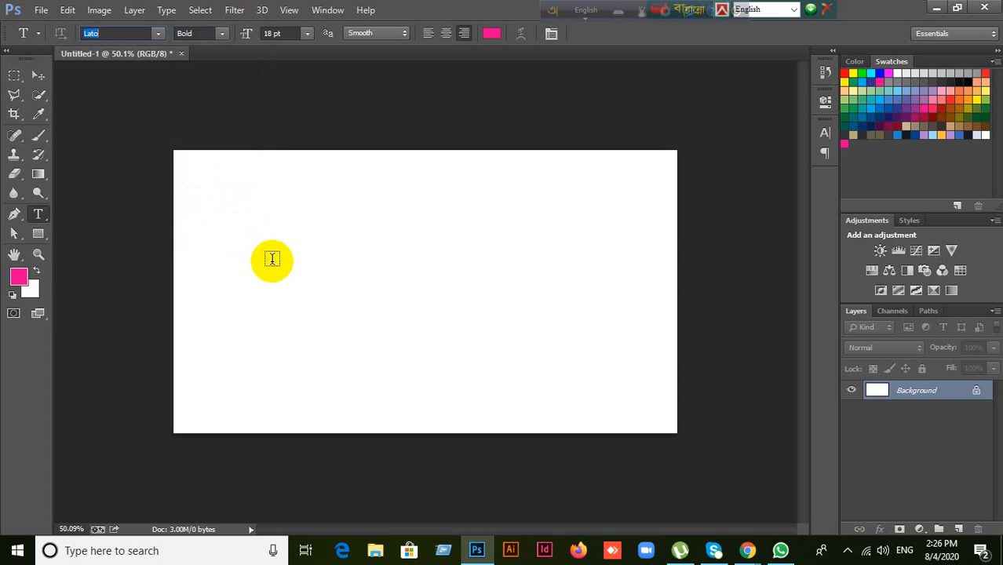
click(494, 233)
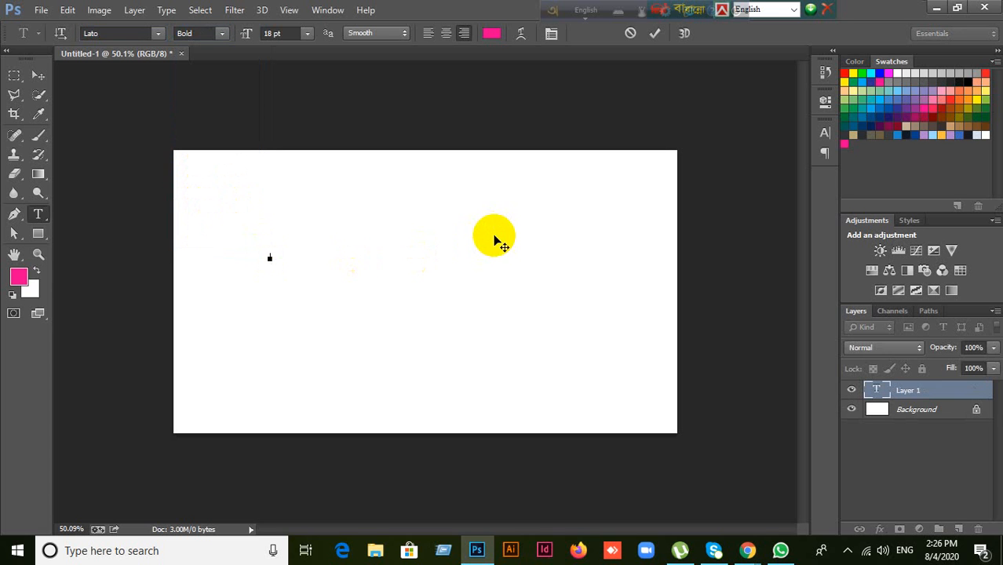
Step: Set the size to 50 pt, type the person's full name, and left-align it
click(275, 33)
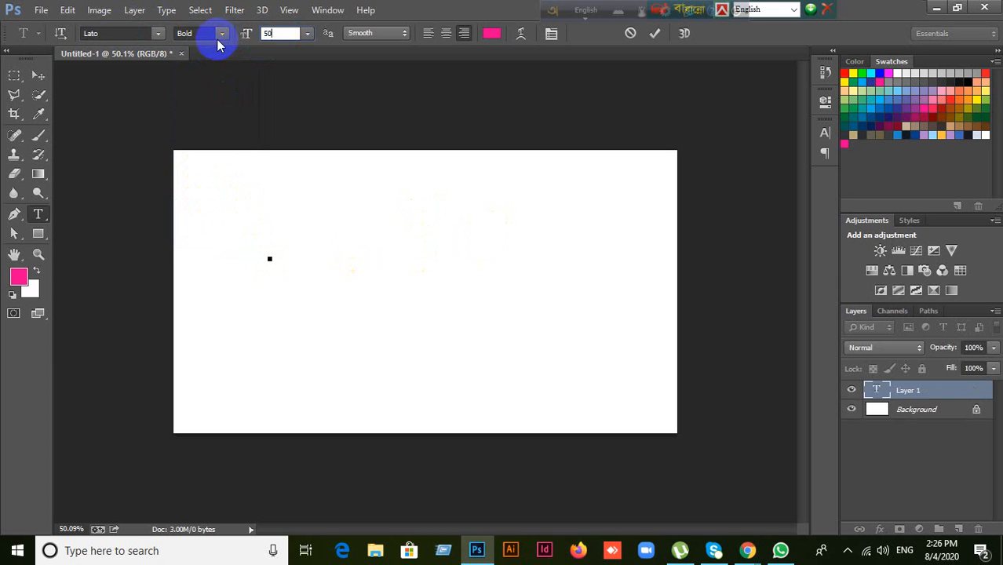
text(50)
key(Return)
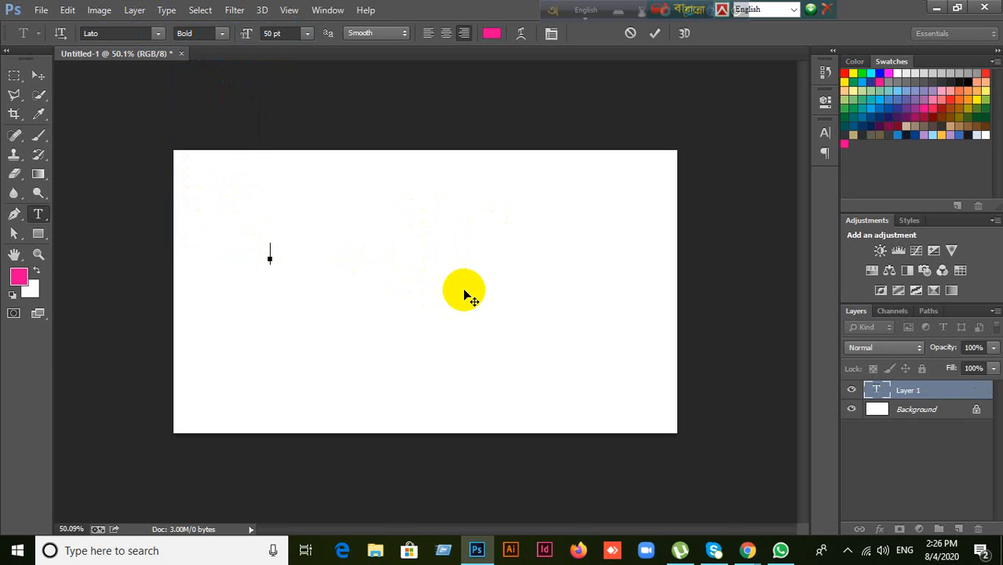
text(W)
key(BackSpace)
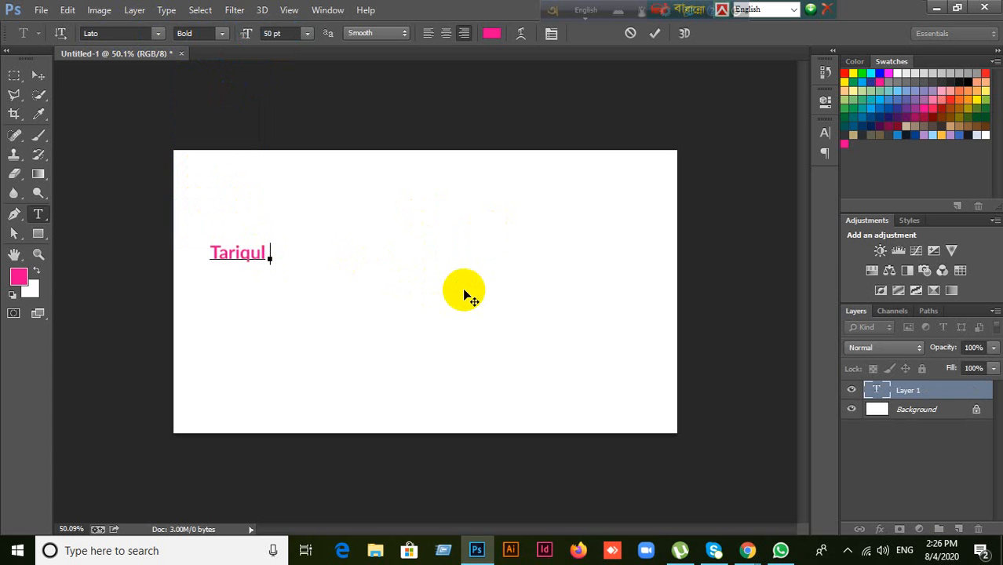
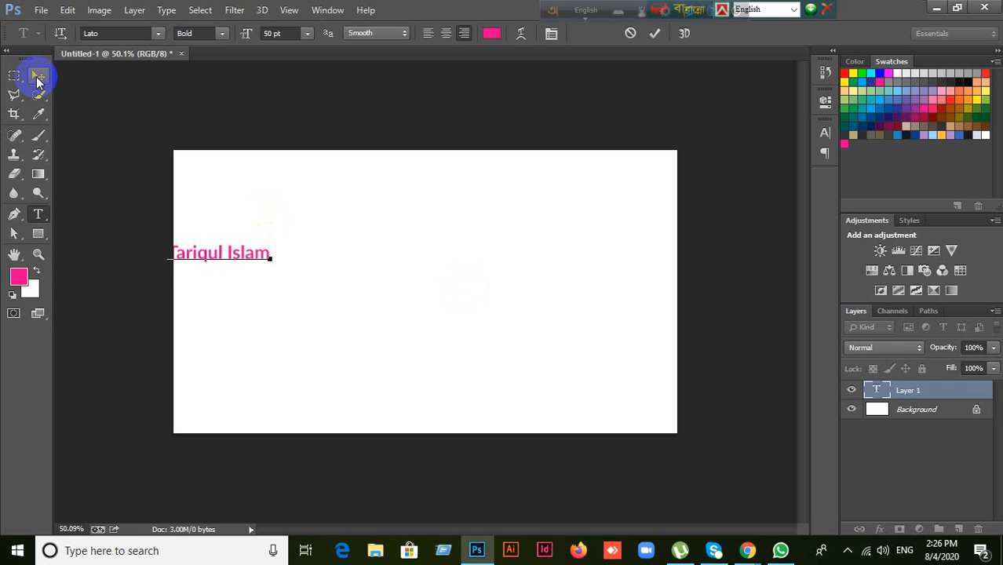
click(429, 35)
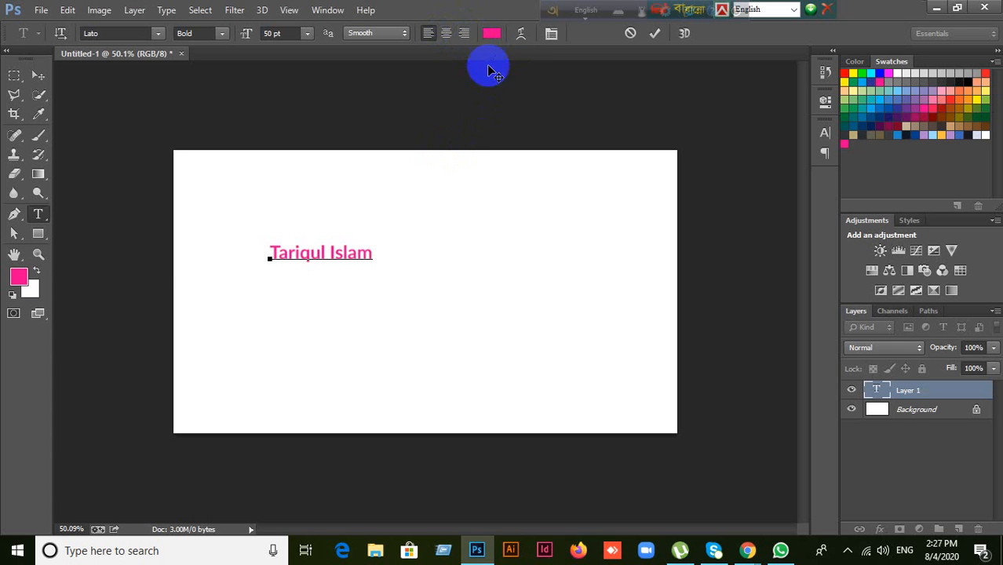
Step: Try olive and muted yellow shades as the name text colour
click(492, 40)
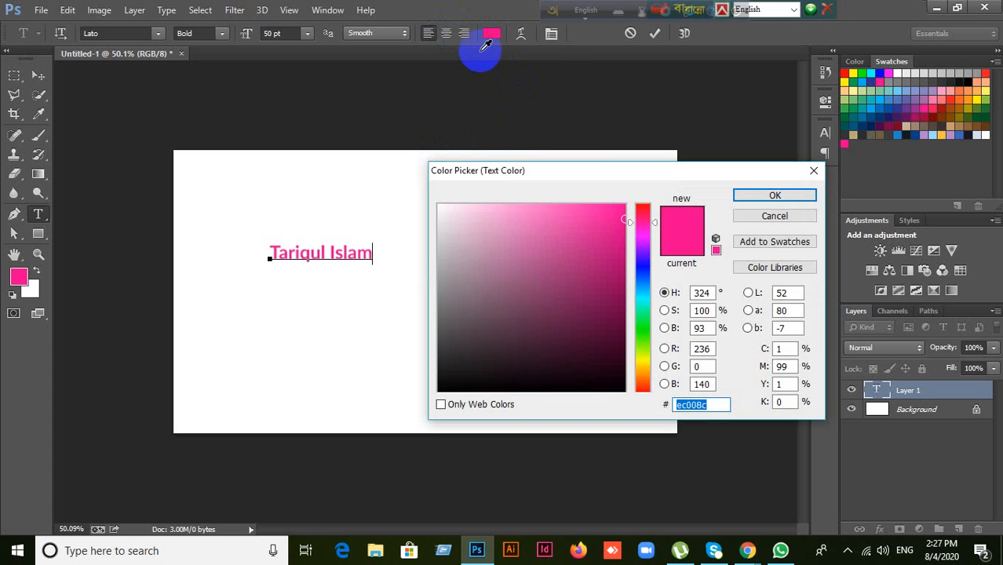
drag(632, 226, 636, 278)
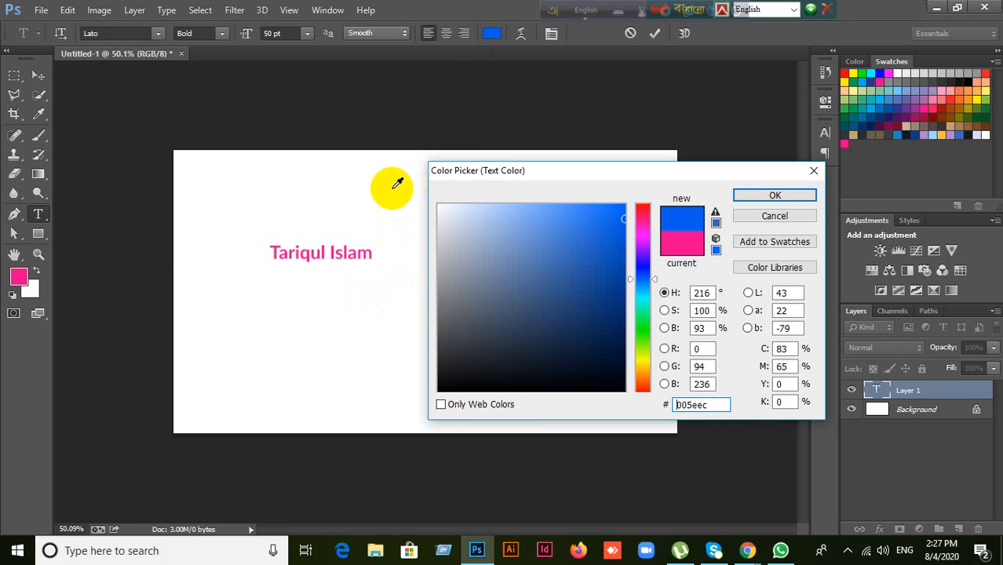
click(634, 338)
drag(635, 346, 633, 355)
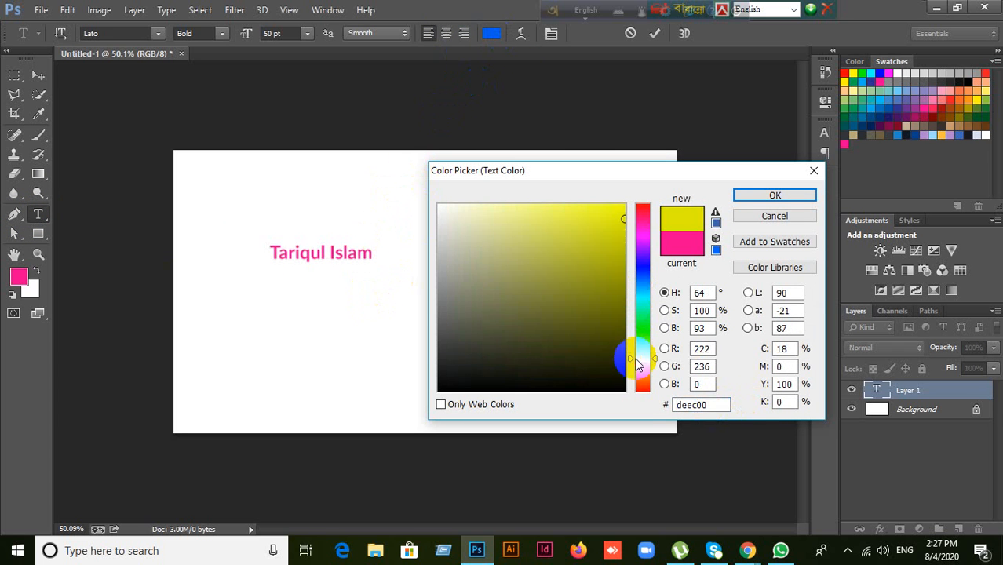
click(621, 220)
click(627, 263)
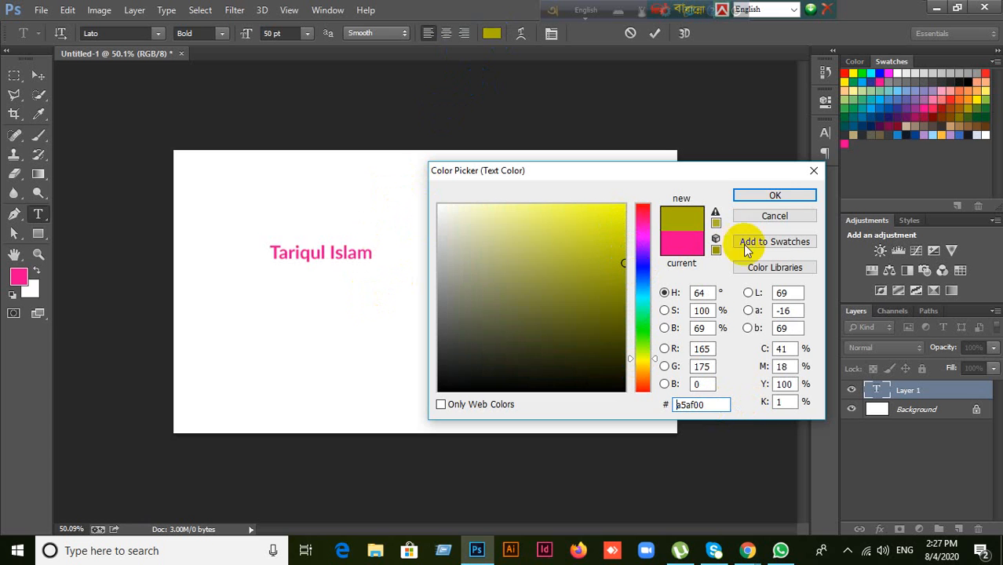
click(774, 196)
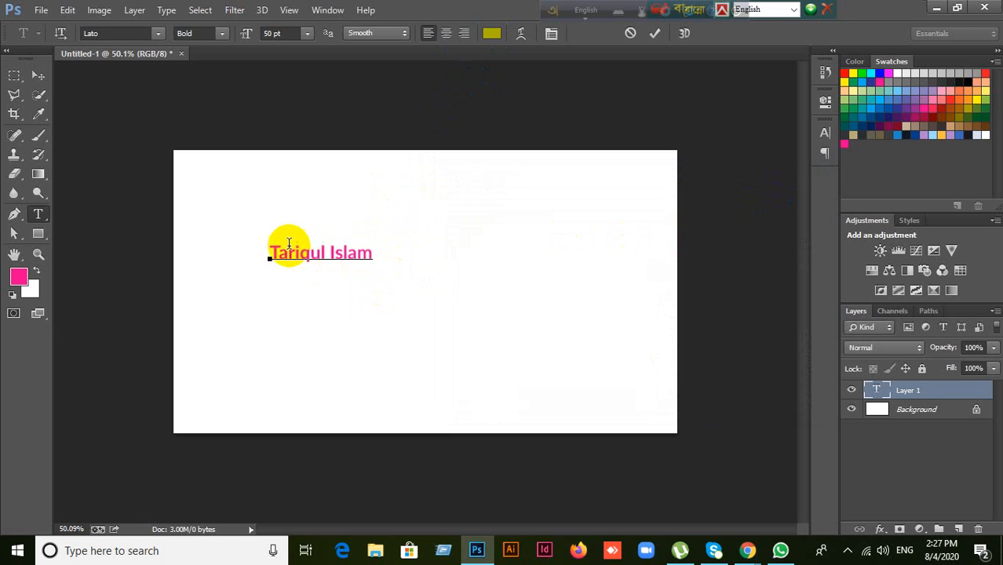
drag(271, 253, 380, 250)
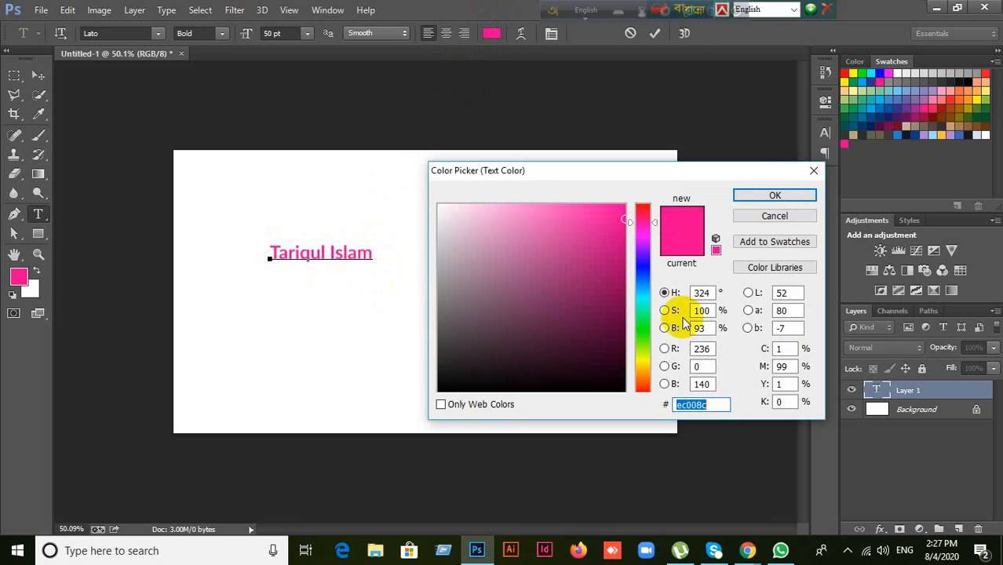
click(643, 363)
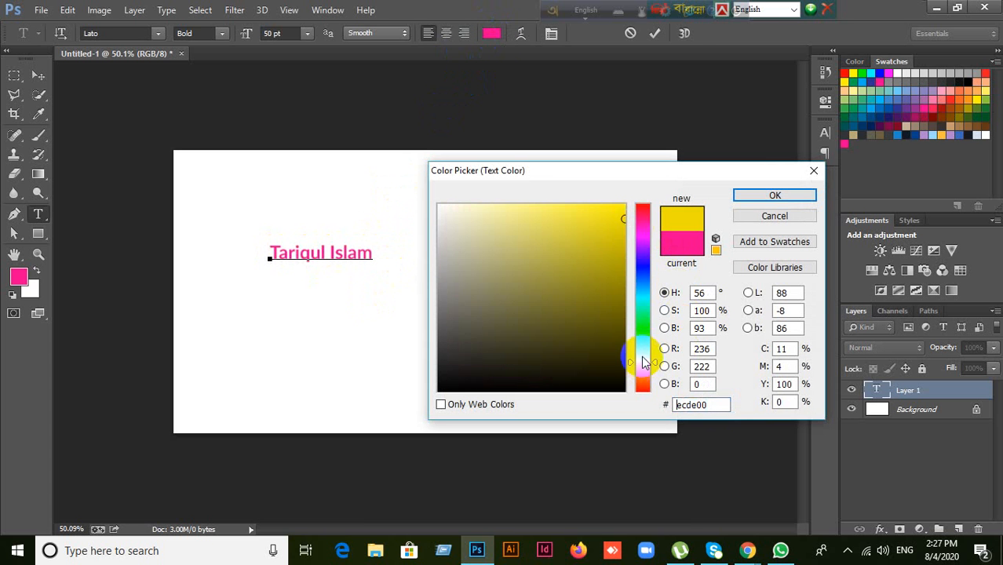
click(614, 242)
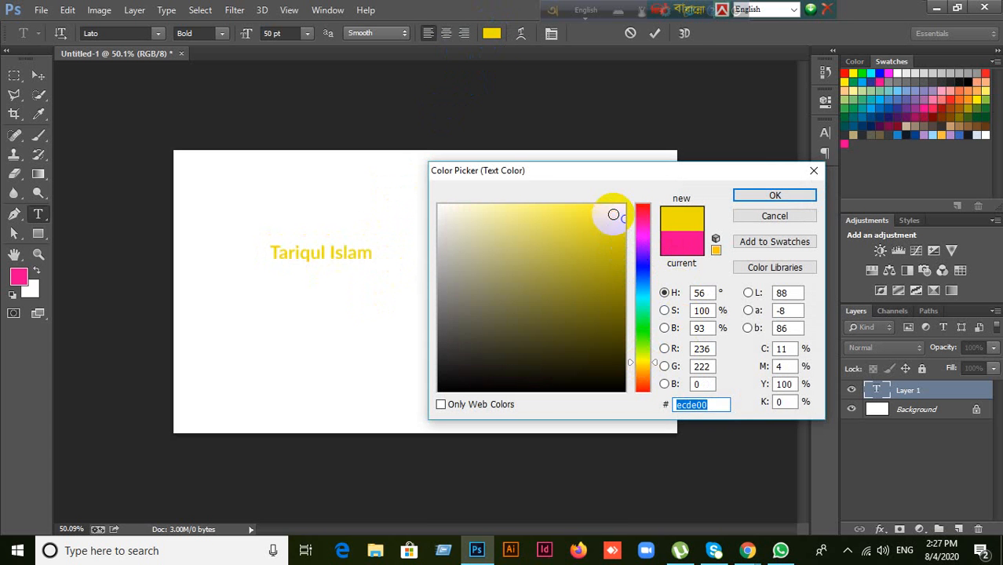
click(738, 198)
click(361, 252)
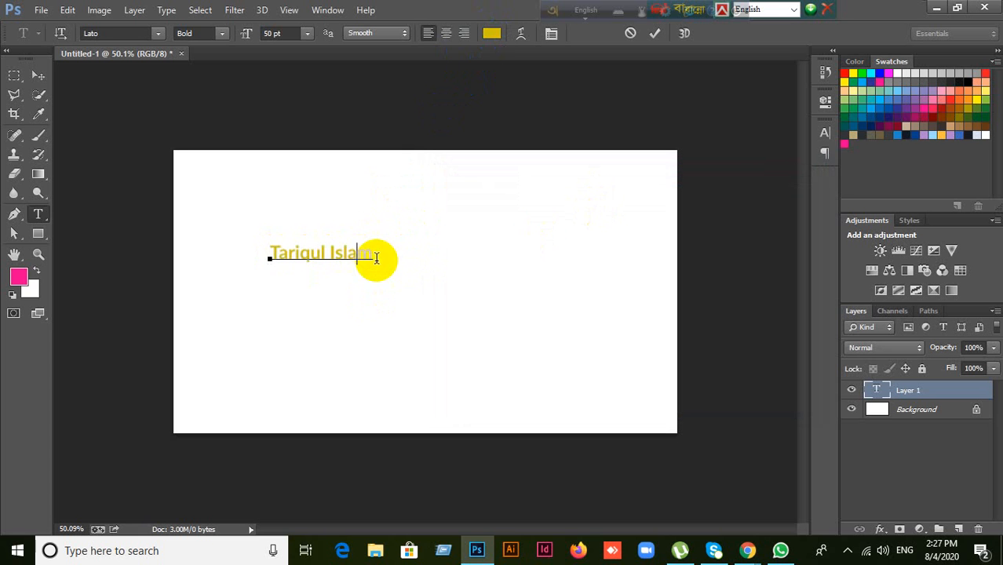
Step: Reselect the whole name and recolour it a fully saturated bright blue
drag(376, 258, 269, 253)
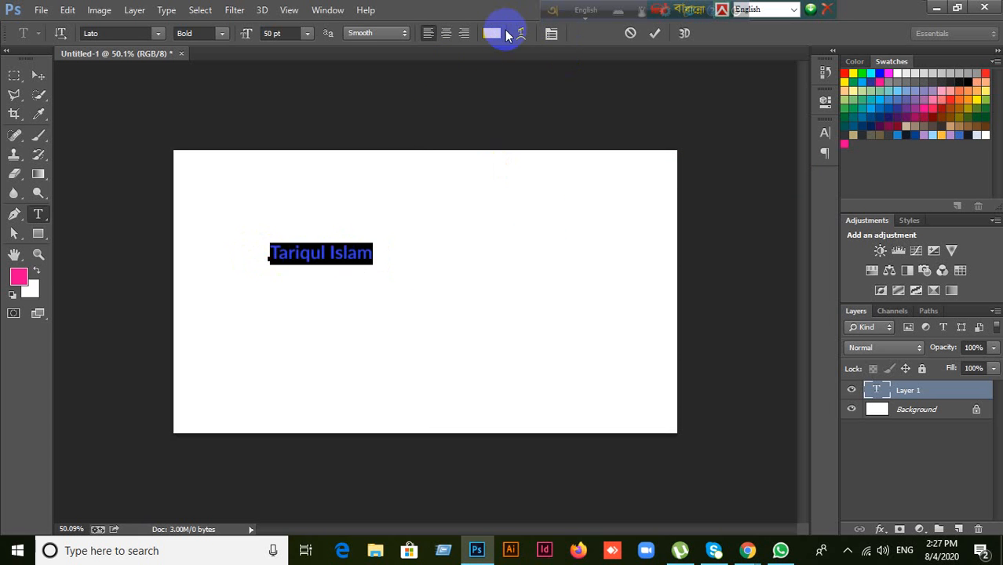
click(492, 33)
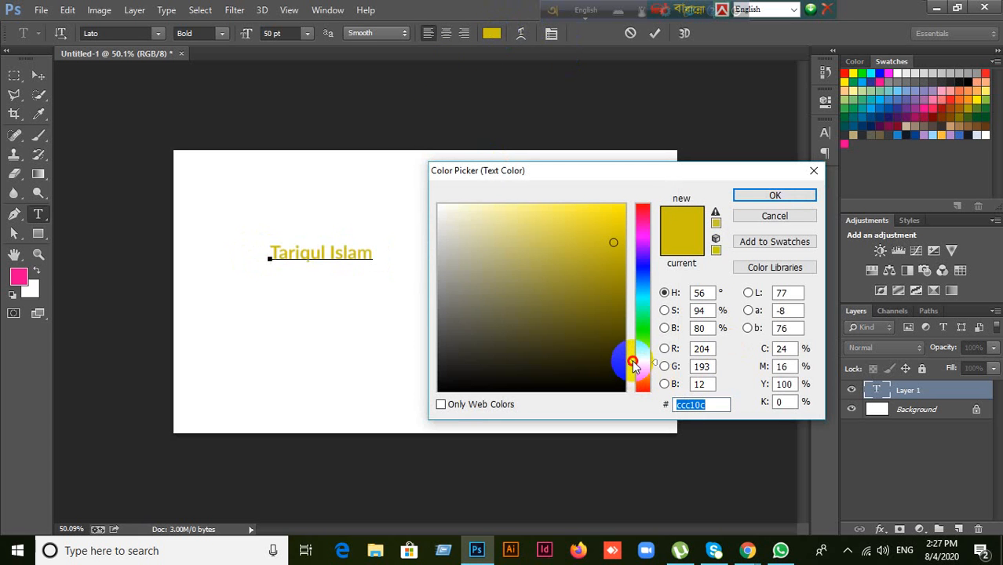
drag(632, 353, 637, 269)
drag(617, 218, 636, 202)
click(750, 198)
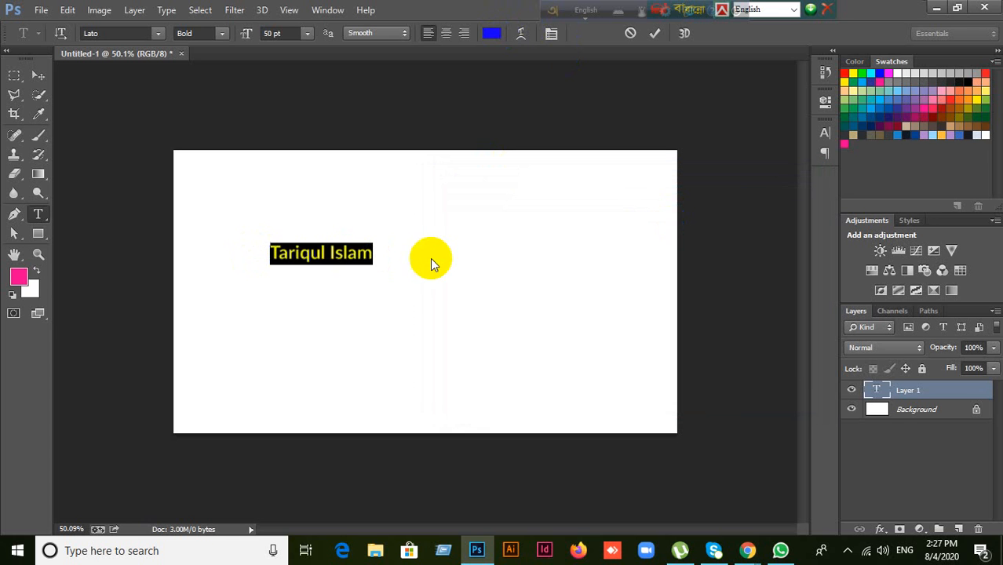
click(267, 32)
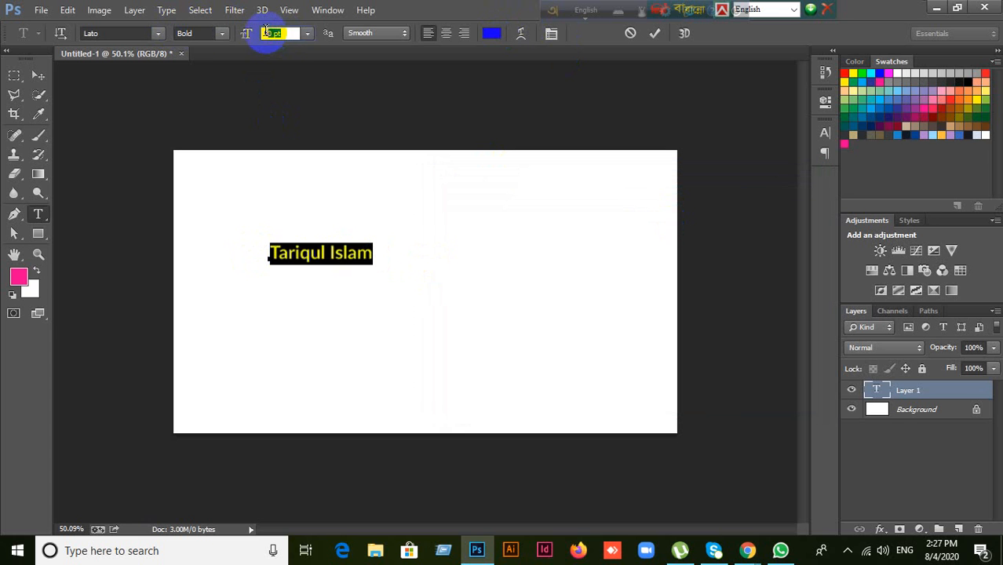
Step: Enter 100 pt as the name text size and reselect part of the text
text(100)
click(220, 38)
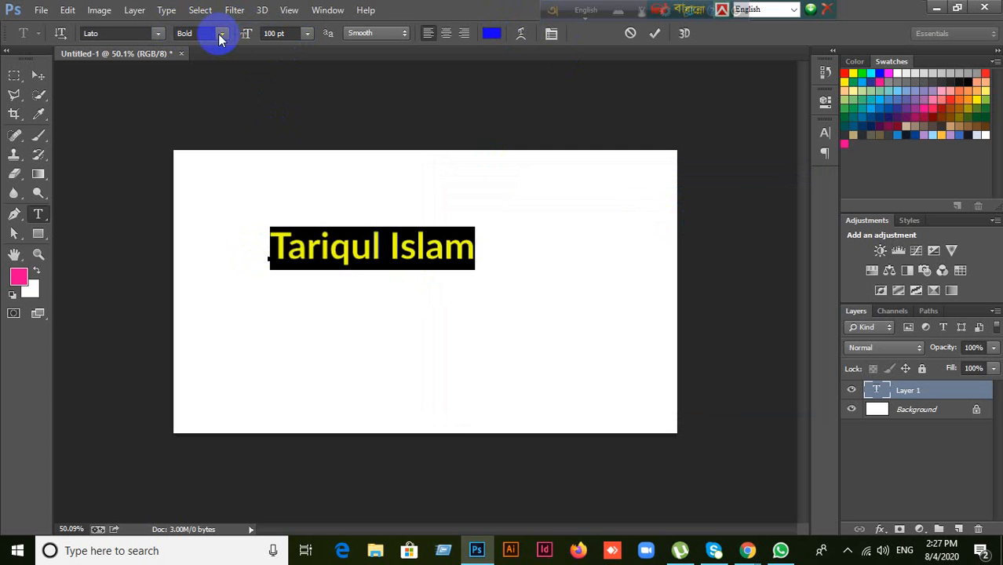
click(369, 243)
drag(404, 250, 415, 251)
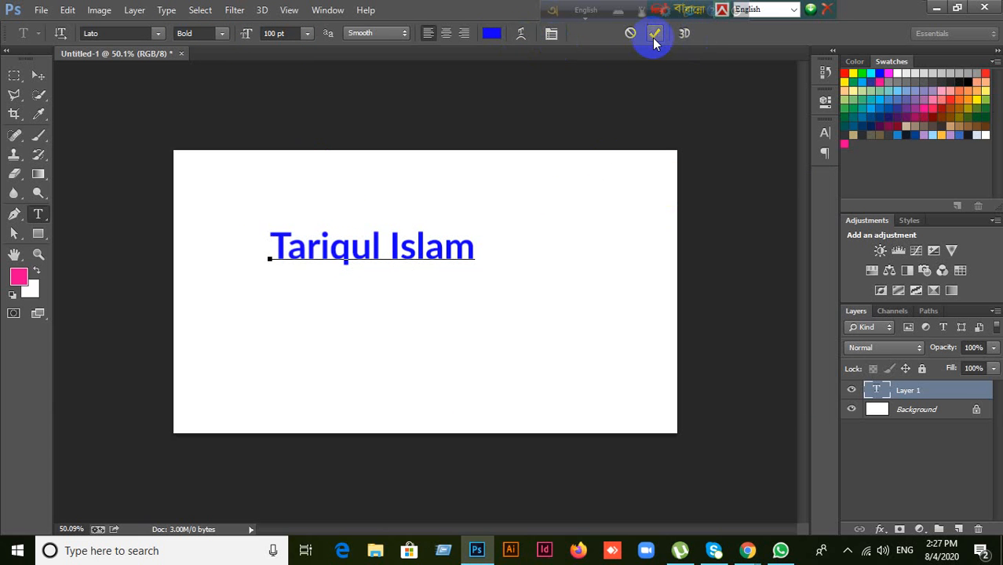
Step: Preview an Arc warp on the name with adjusted bend, then cancel it
click(519, 33)
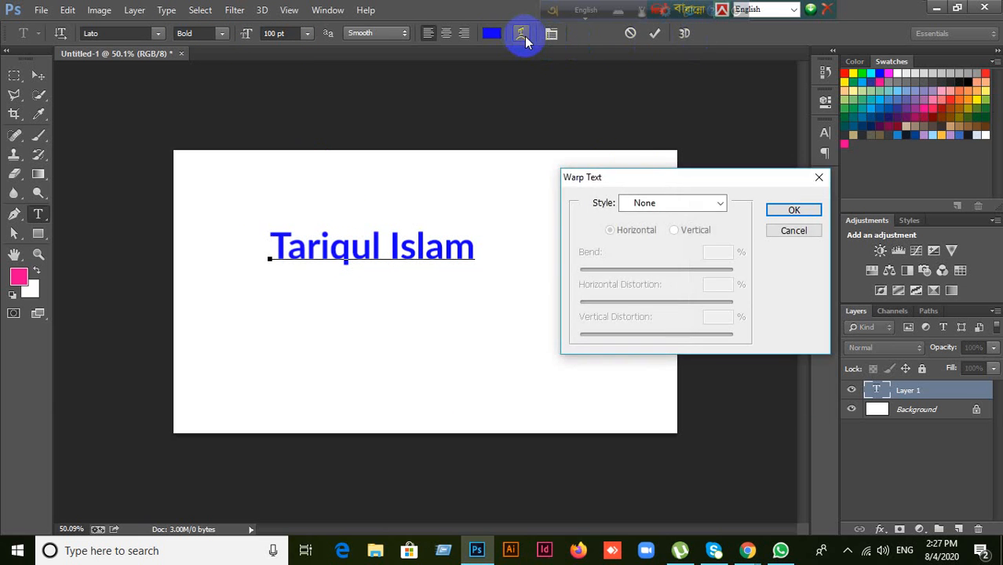
click(720, 208)
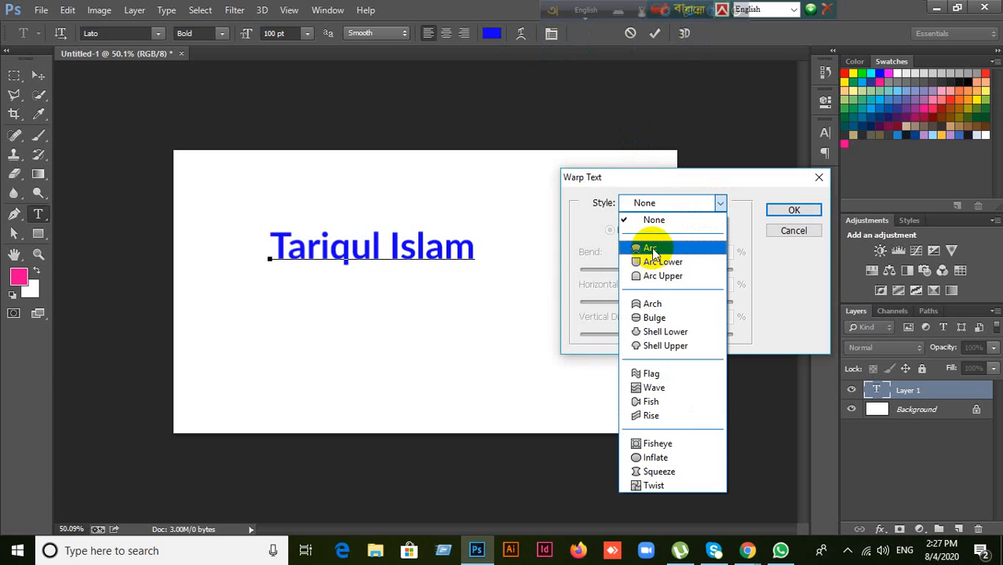
click(651, 250)
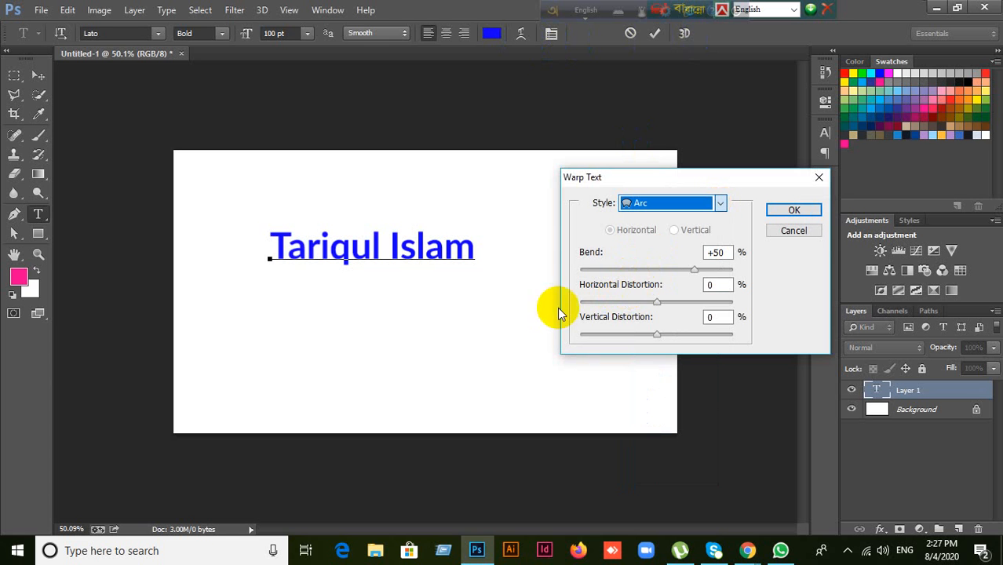
mouse_move(694, 270)
mouse_down()
mouse_move(667, 270)
mouse_move(687, 270)
mouse_up()
mouse_move(657, 302)
mouse_down()
mouse_move(675, 306)
mouse_move(639, 308)
mouse_move(678, 332)
mouse_move(627, 336)
mouse_move(659, 305)
mouse_up()
drag(781, 231, 811, 237)
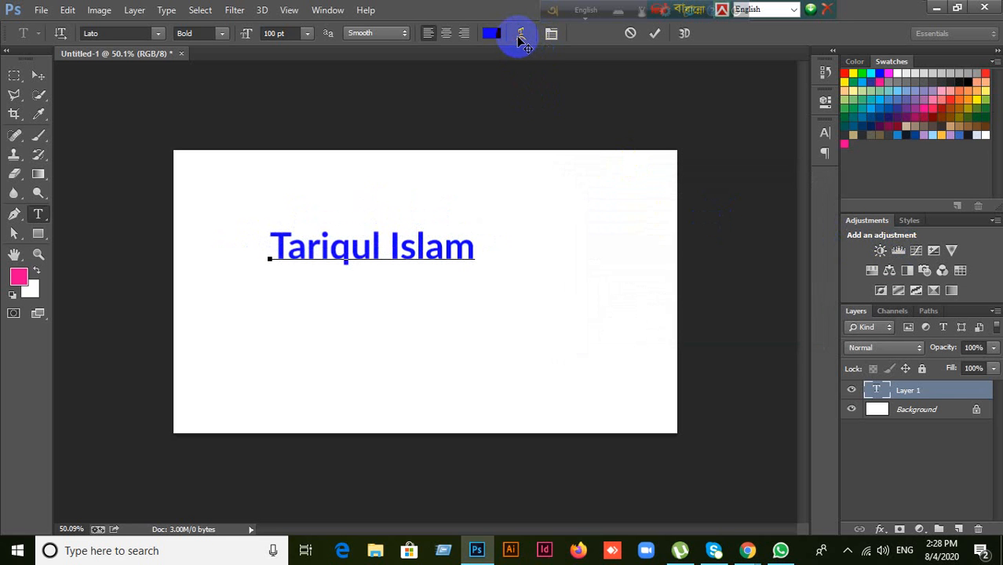
Step: Preview a Bulge warp at about +25 to +28 bend, discard it, and commit the text
click(519, 36)
click(720, 204)
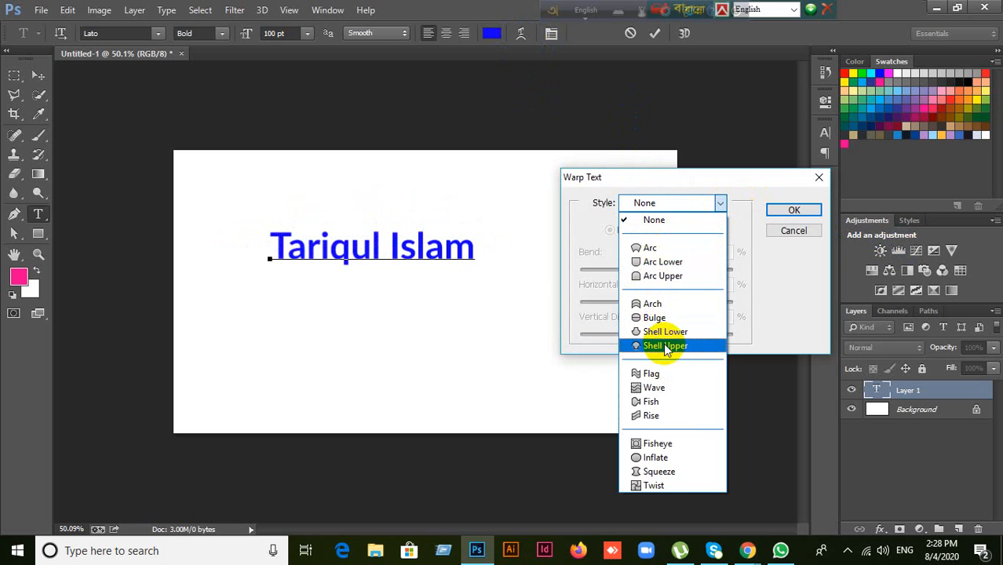
click(654, 317)
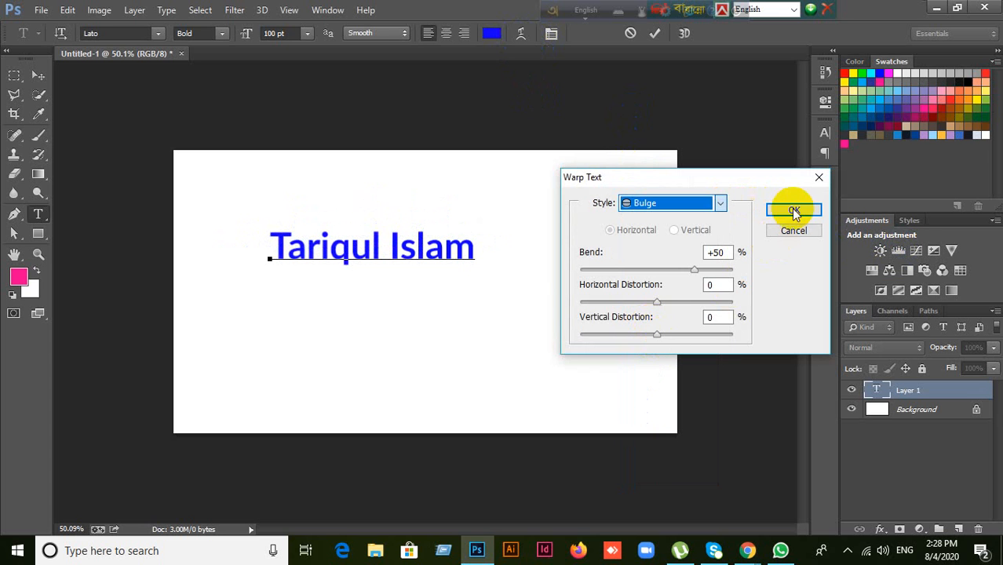
drag(696, 270, 674, 270)
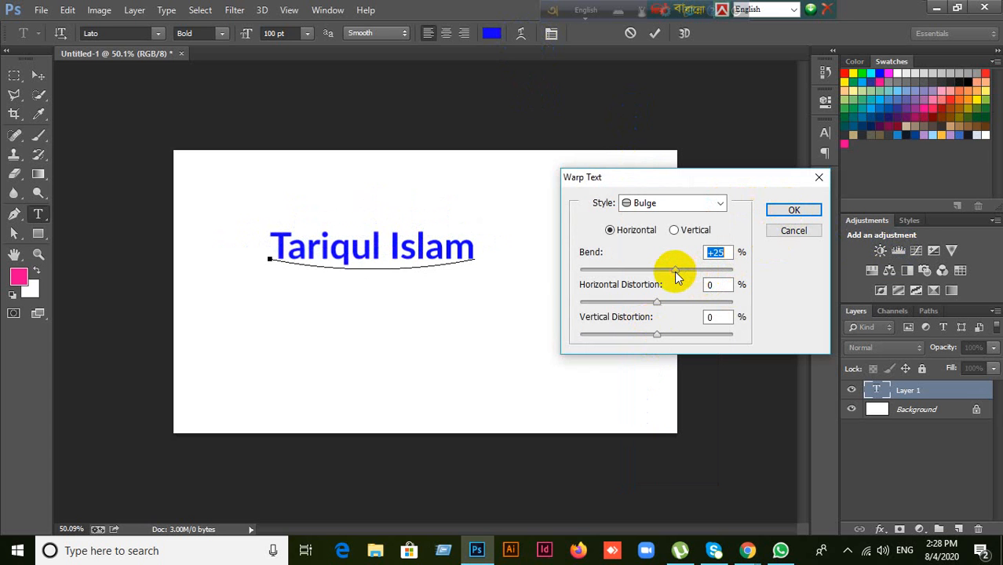
click(656, 270)
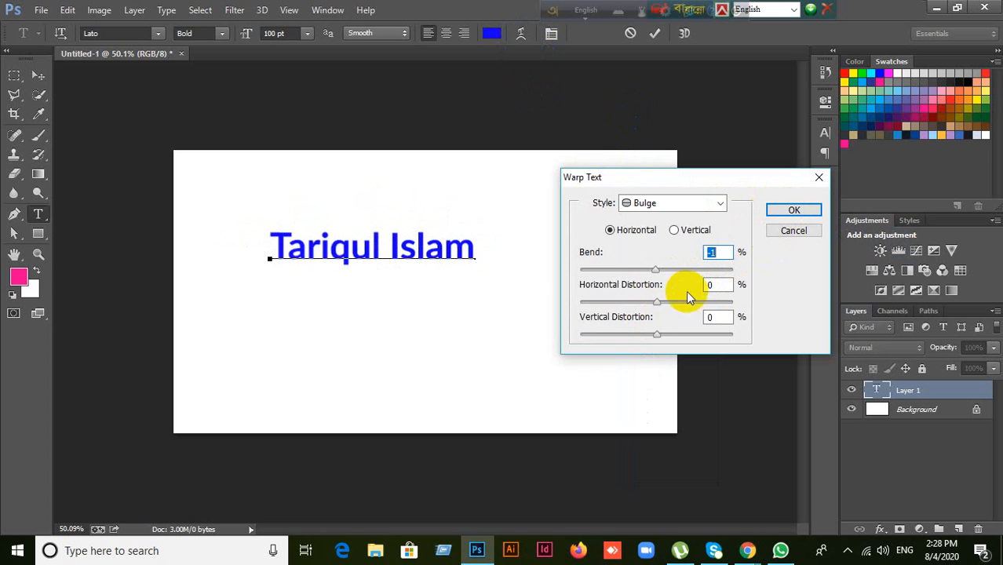
drag(657, 272, 691, 271)
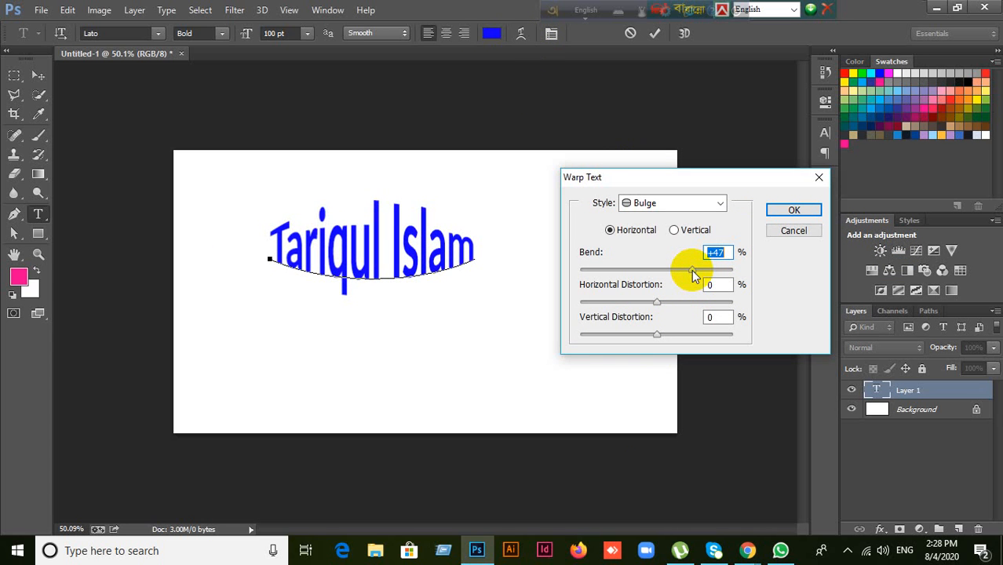
mouse_move(788, 231)
mouse_down()
mouse_move(762, 240)
mouse_move(773, 256)
mouse_move(789, 220)
mouse_up()
click(791, 232)
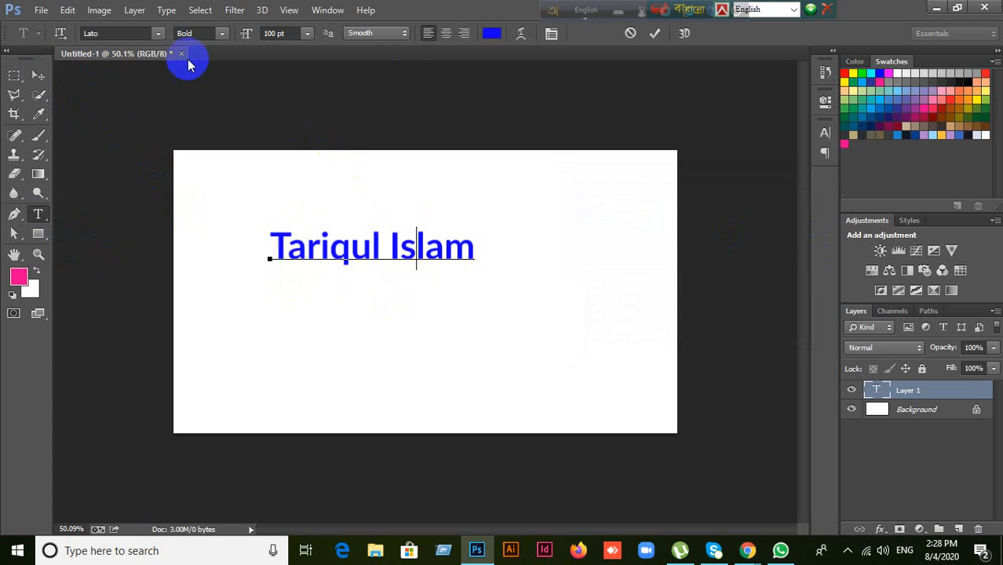
click(656, 34)
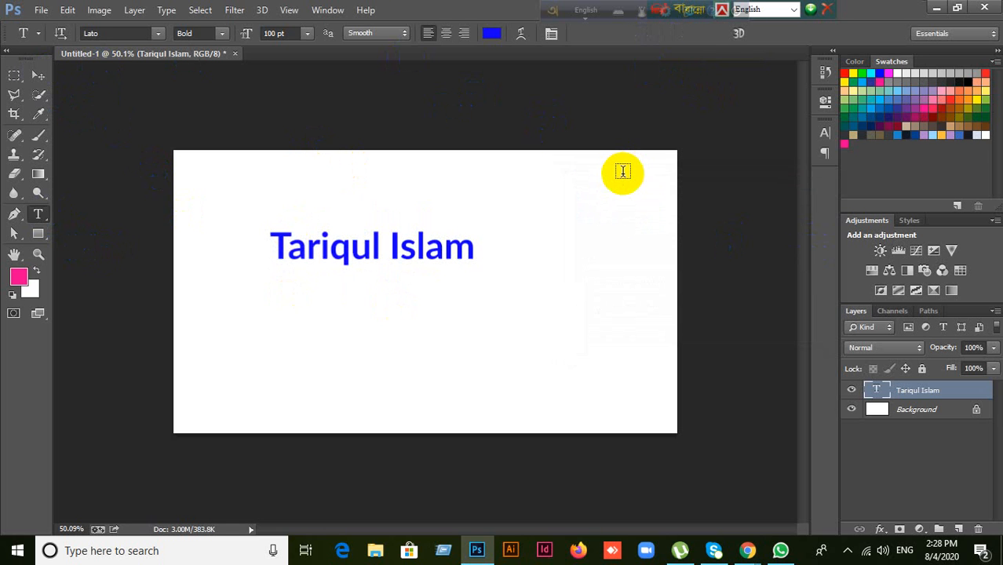
Step: Scale the name text to 178.51% and move it right and down toward the centre
click(38, 75)
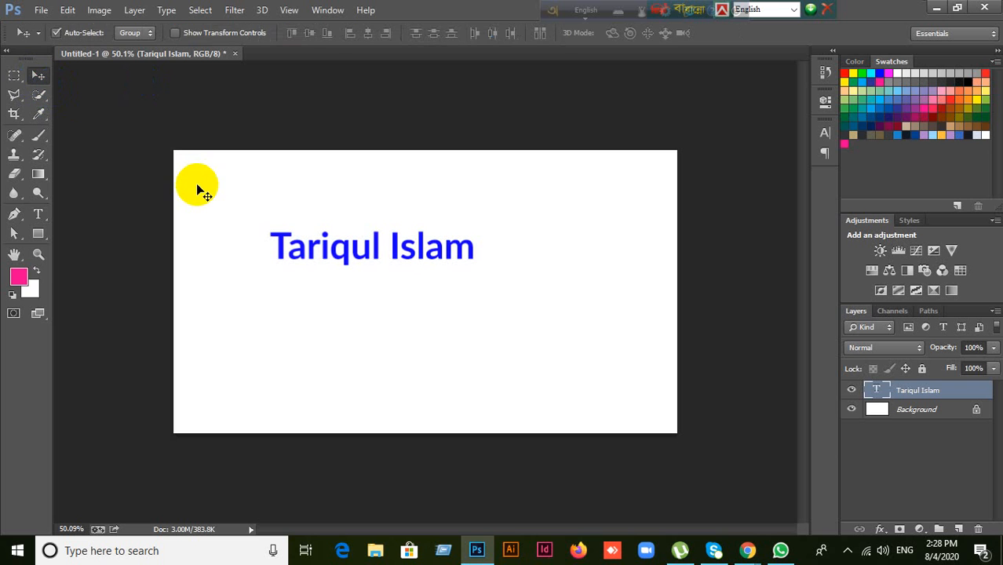
key(ctrl+t)
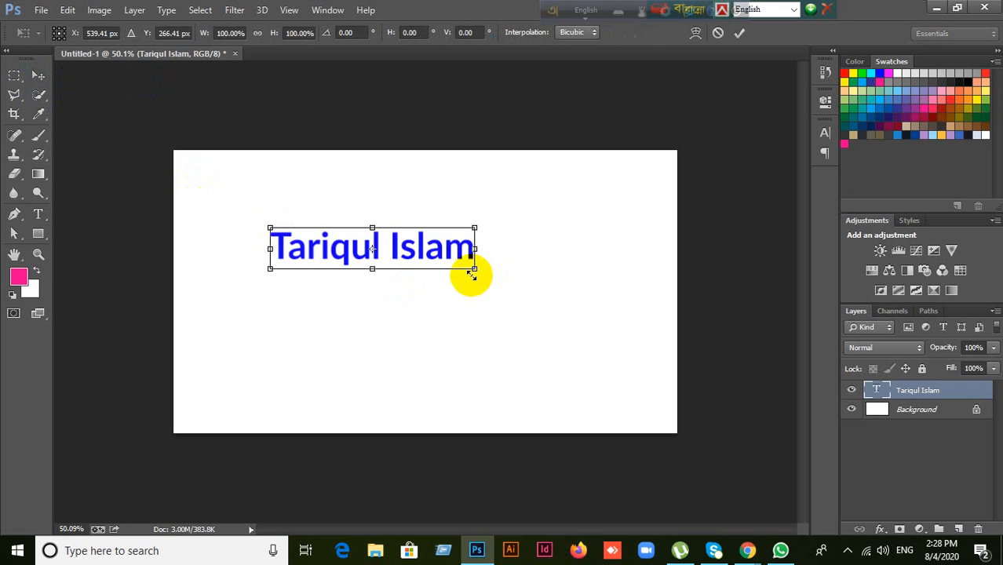
drag(475, 269, 551, 311)
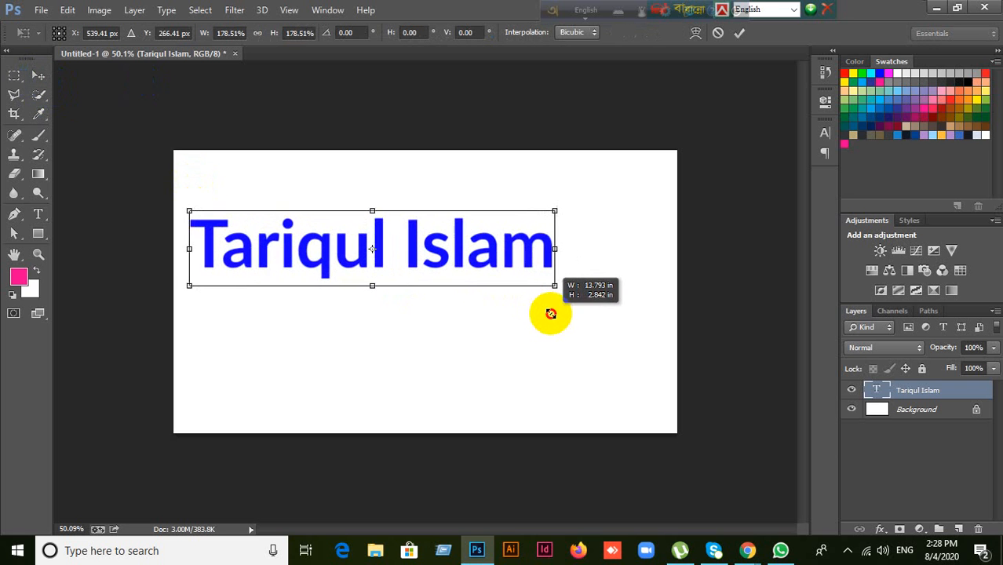
drag(495, 259, 554, 269)
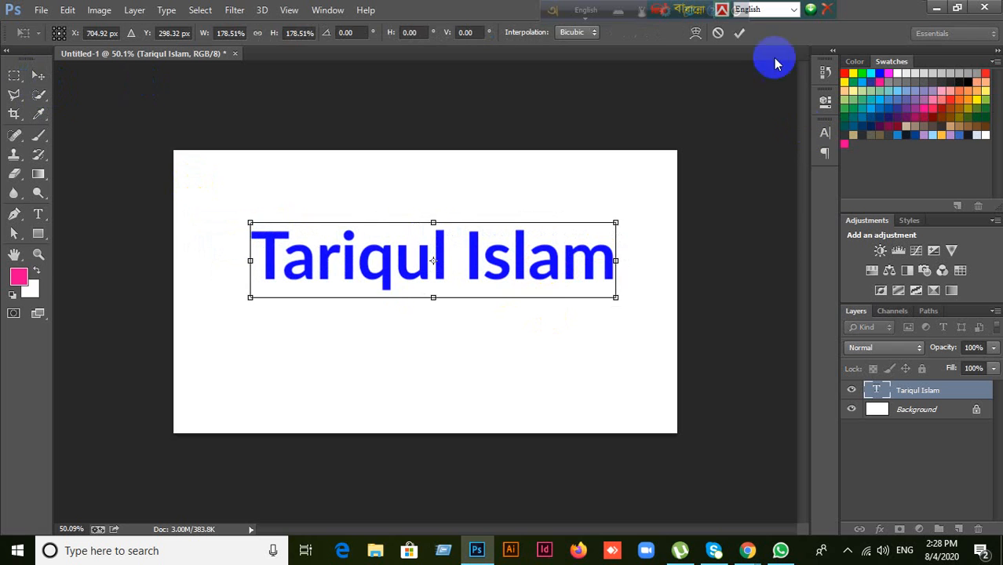
click(739, 32)
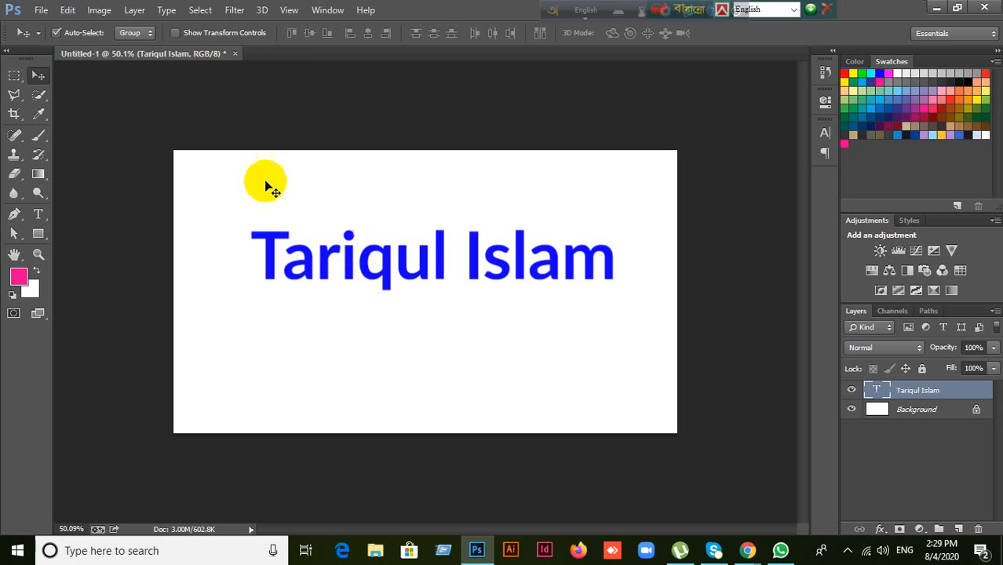
click(38, 213)
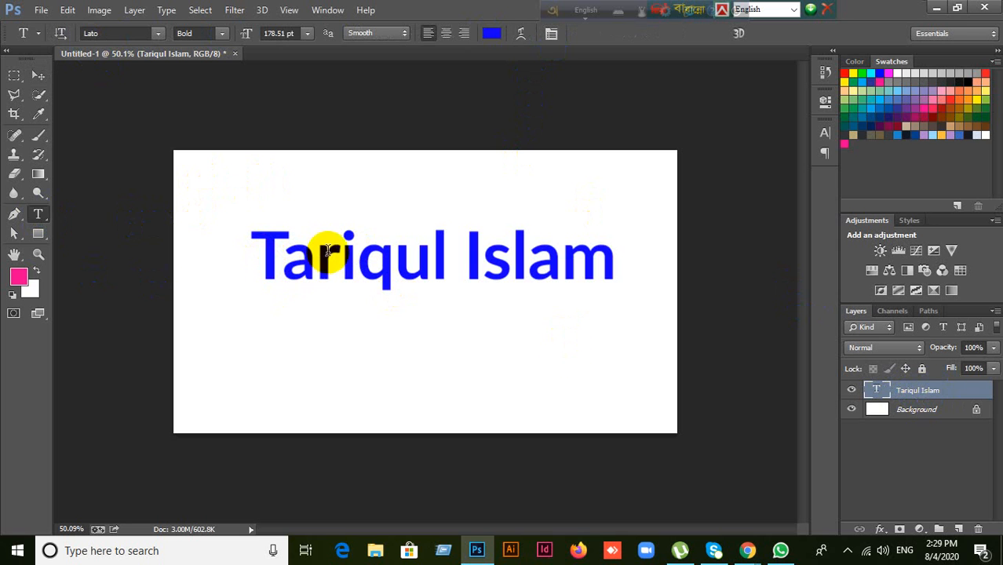
click(37, 74)
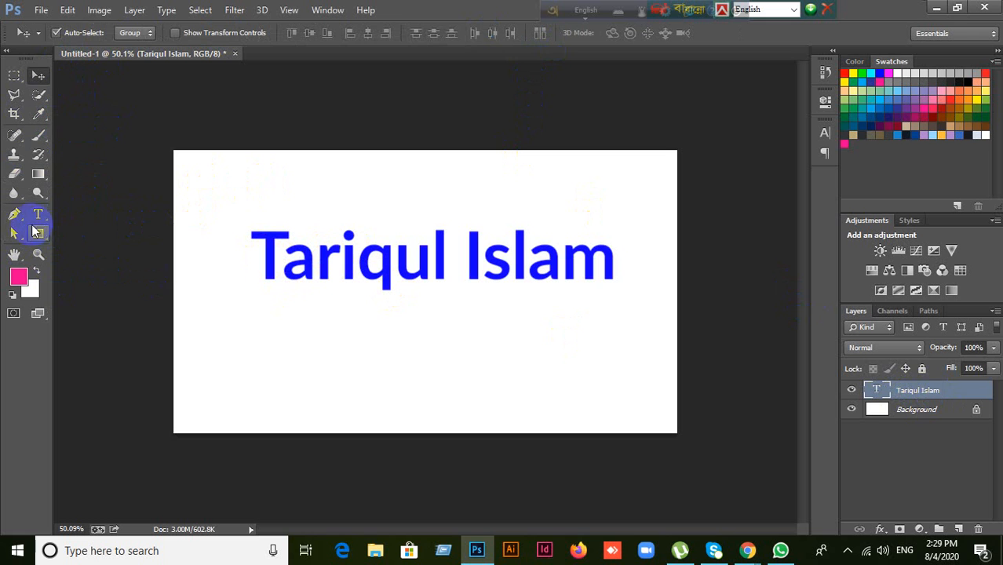
click(37, 214)
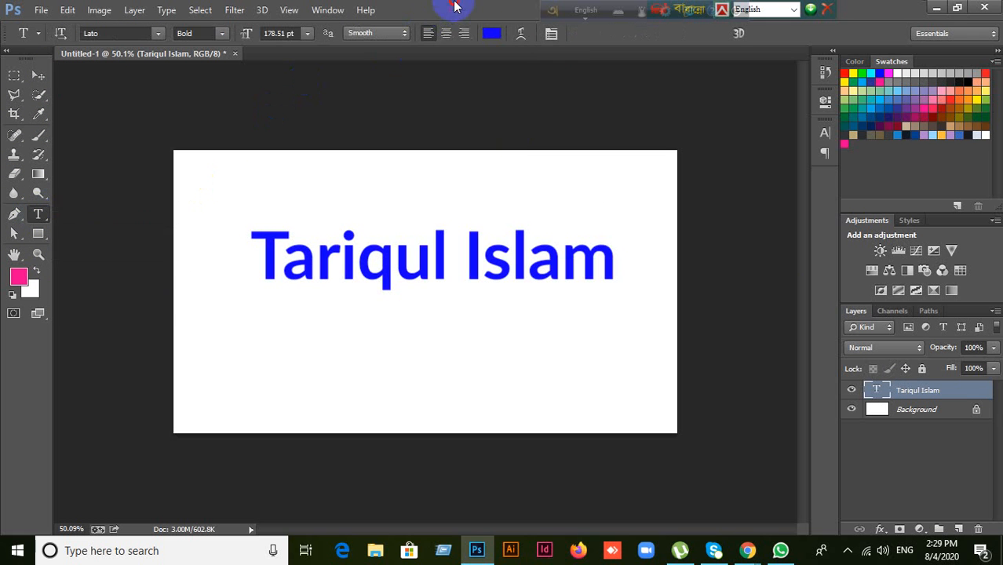
click(40, 235)
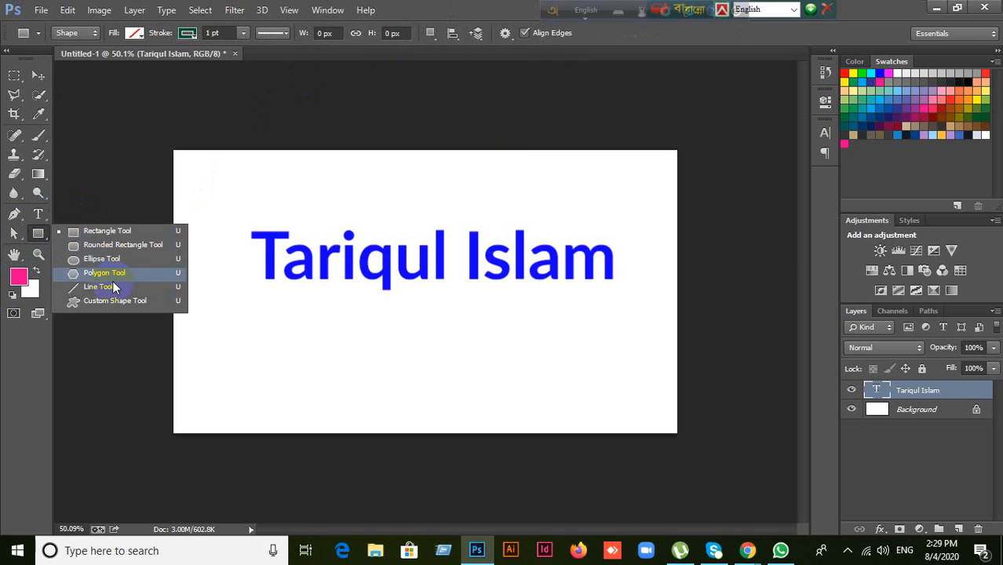
click(15, 215)
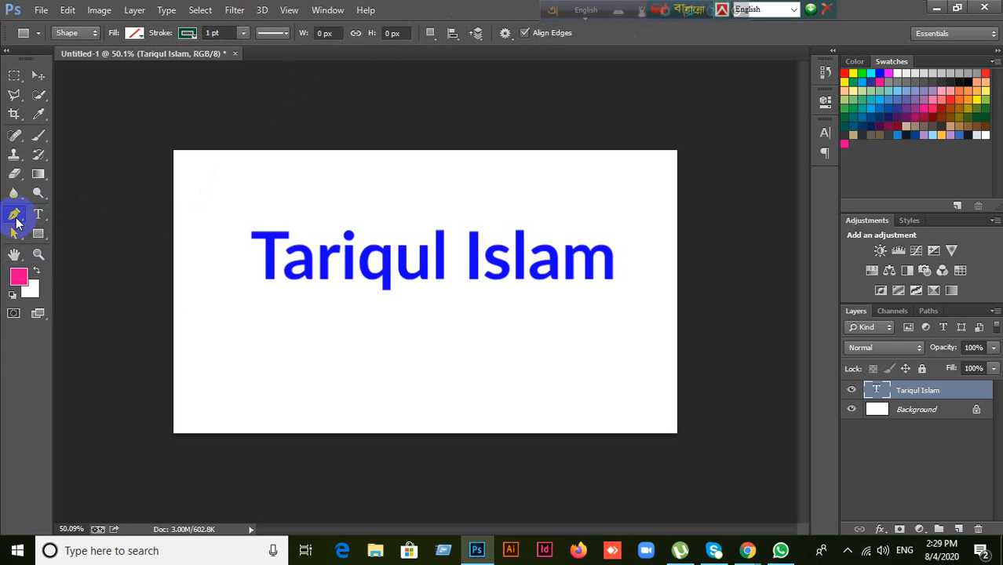
click(15, 215)
click(418, 7)
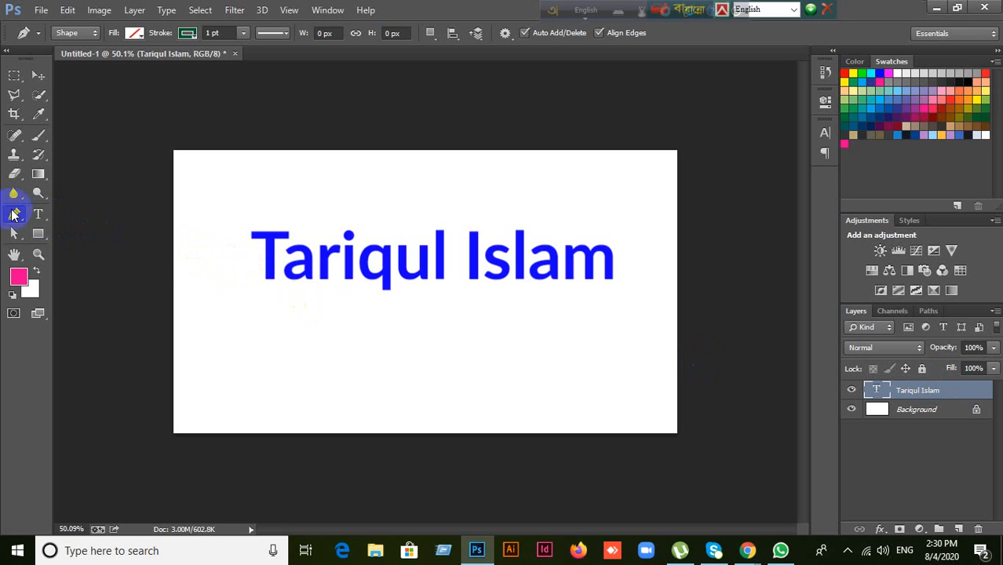
click(44, 215)
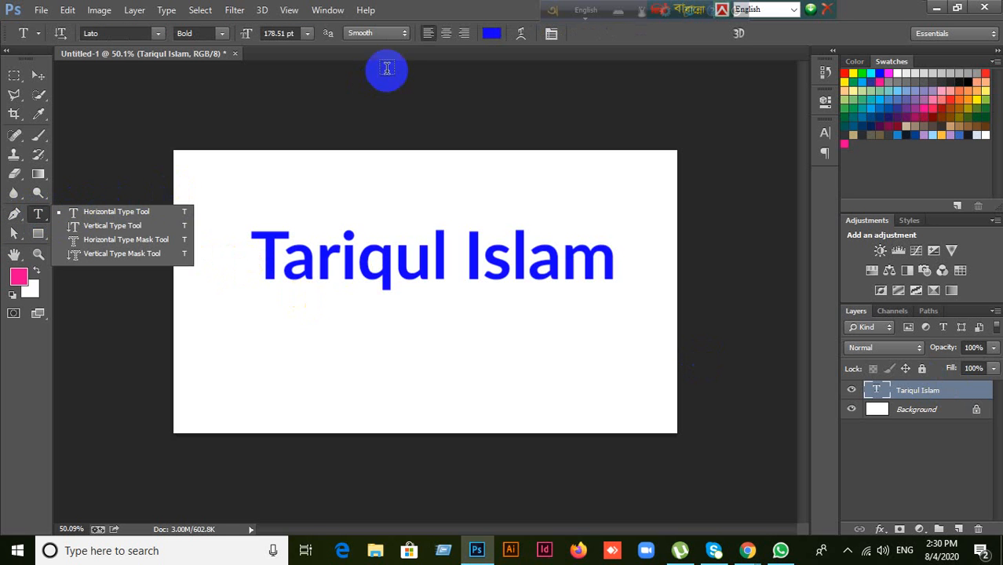
click(432, 14)
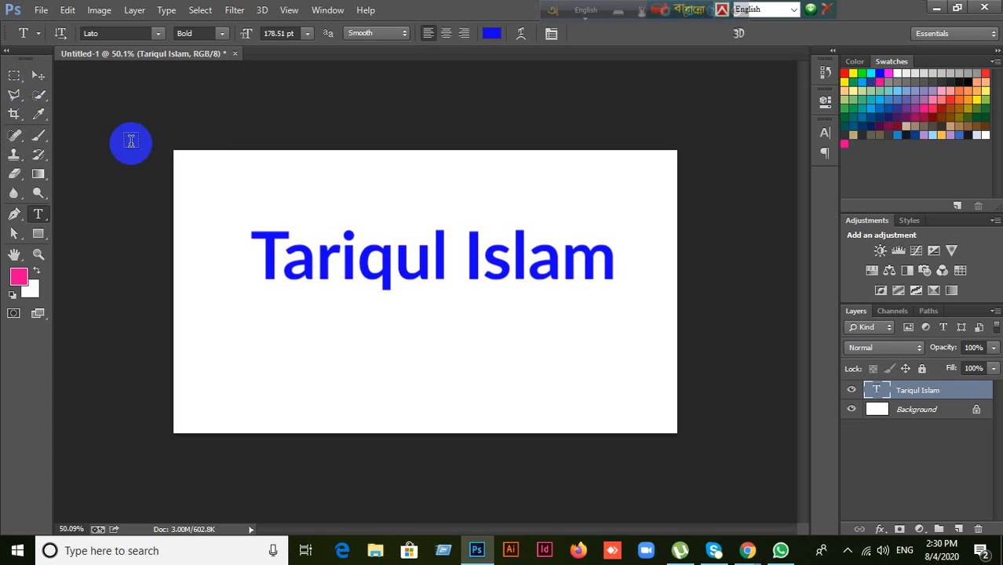
click(38, 74)
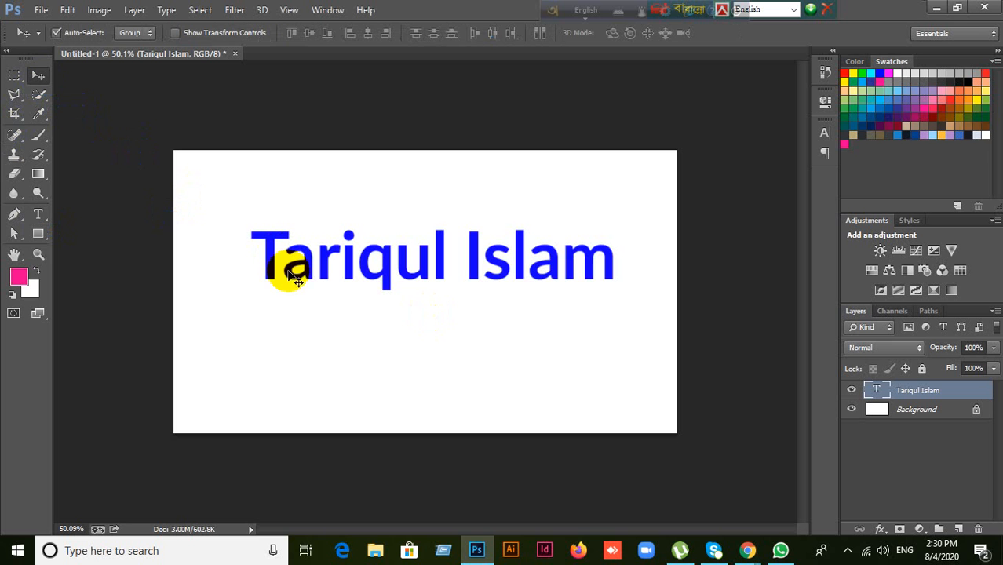
Step: Nudge the name text left and down and recolour it lime green (c4fd00)
mouse_move(348, 262)
mouse_down()
mouse_move(337, 262)
mouse_move(346, 267)
mouse_up()
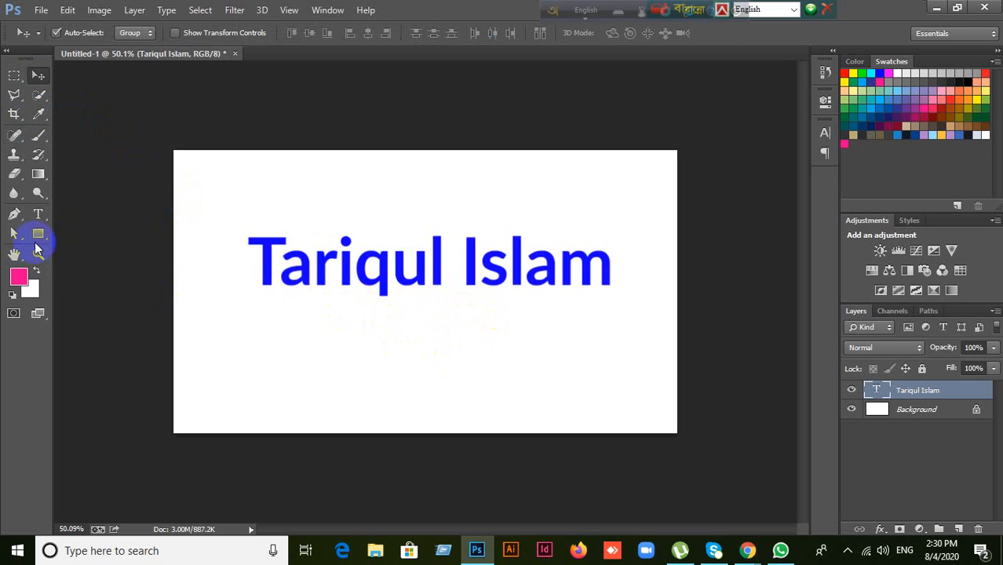
click(39, 216)
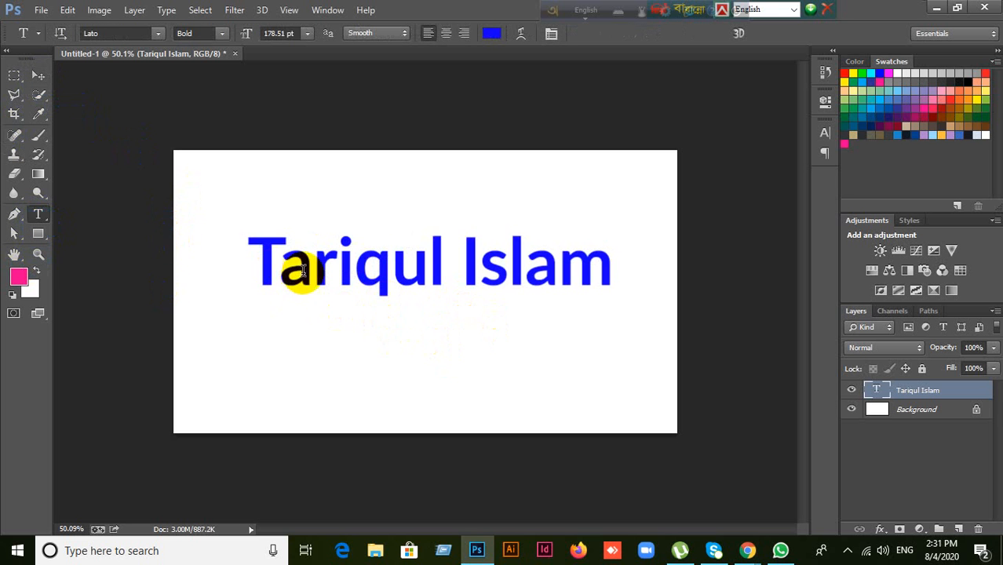
drag(268, 263, 599, 270)
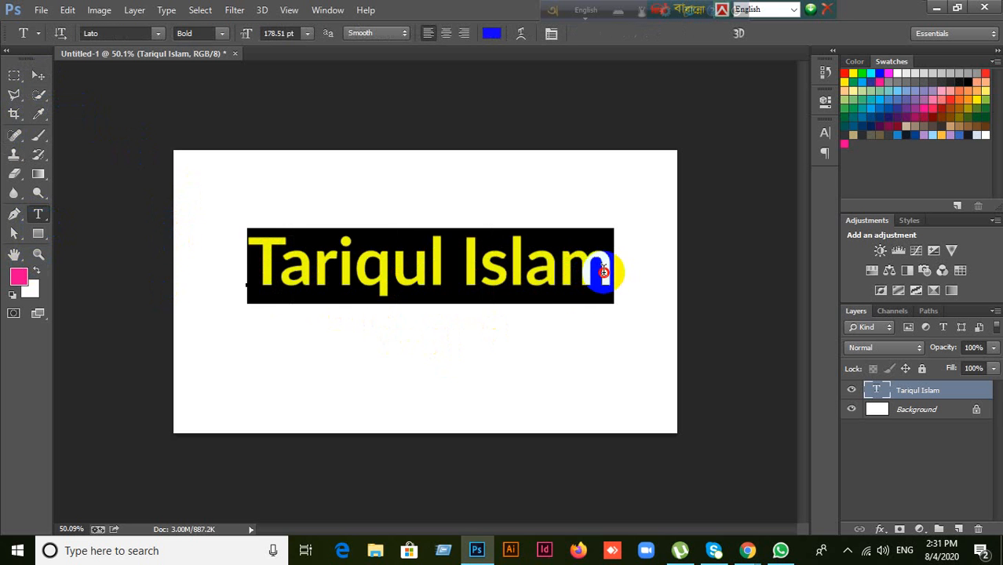
click(491, 33)
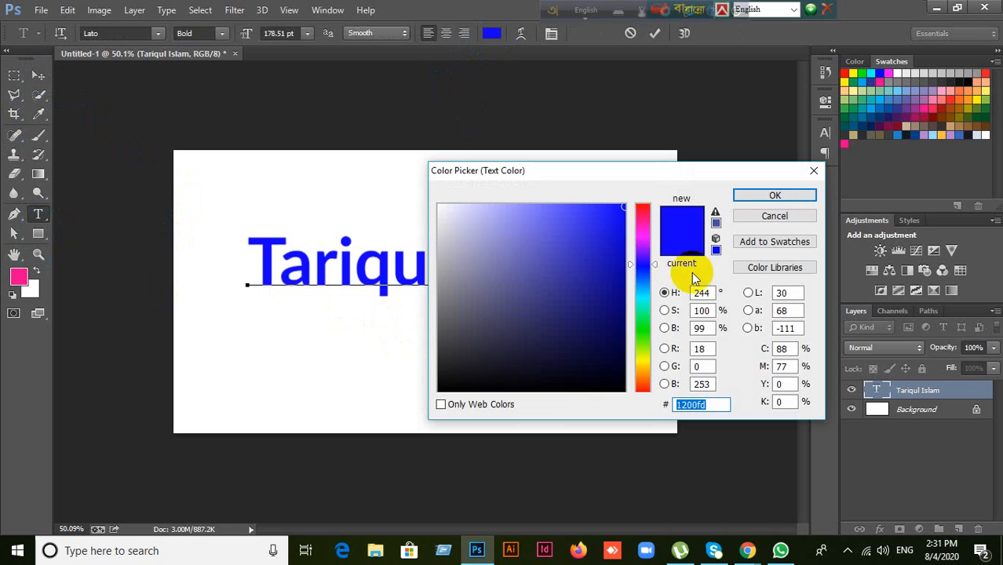
drag(639, 265, 644, 352)
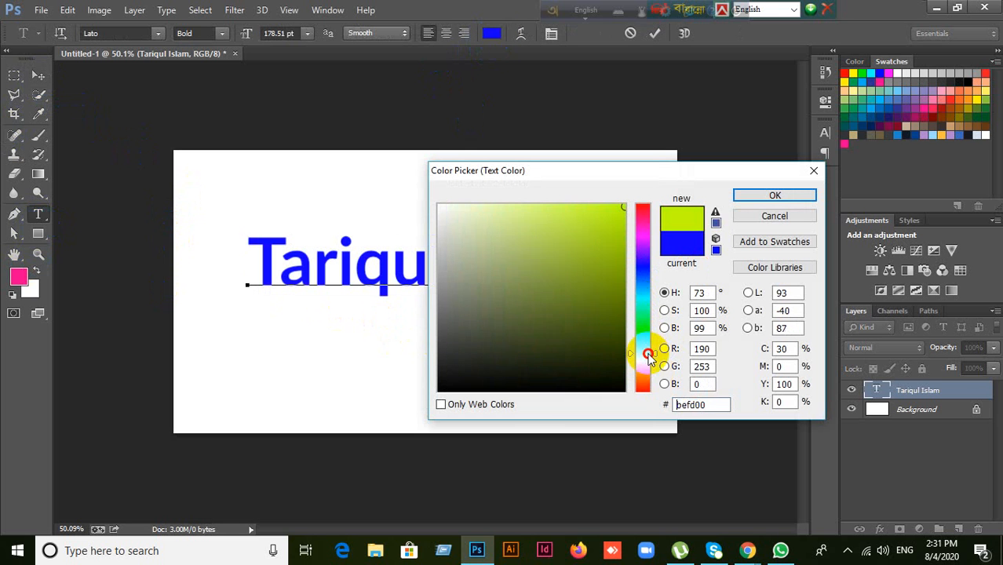
click(755, 198)
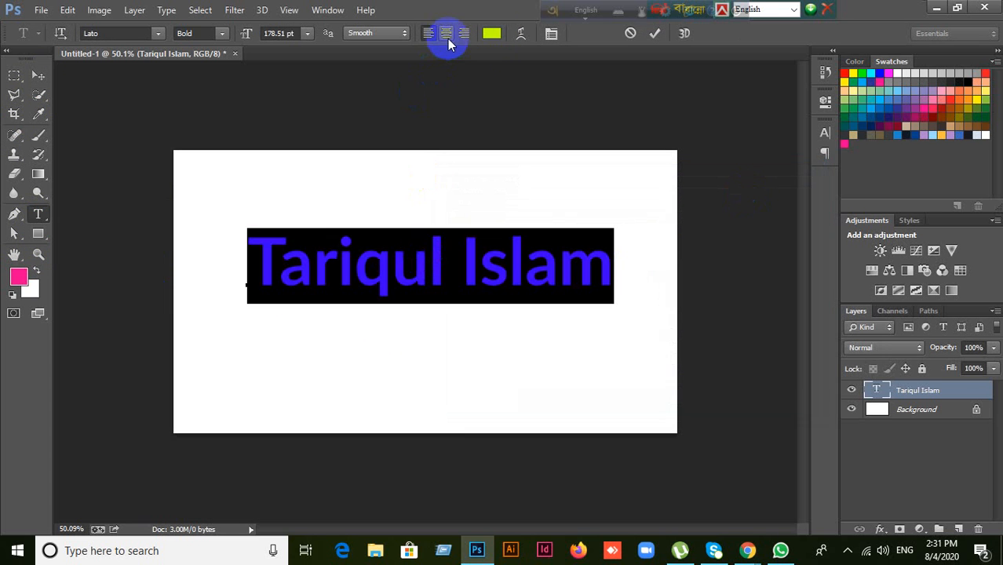
Step: Change the name text from Lato Bold to Regular weight and commit it
click(196, 32)
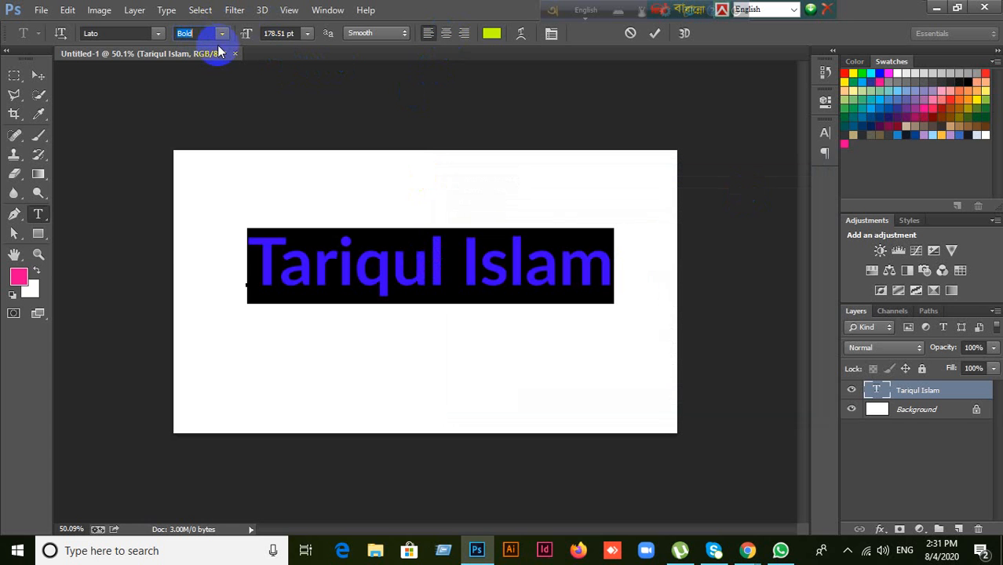
click(222, 35)
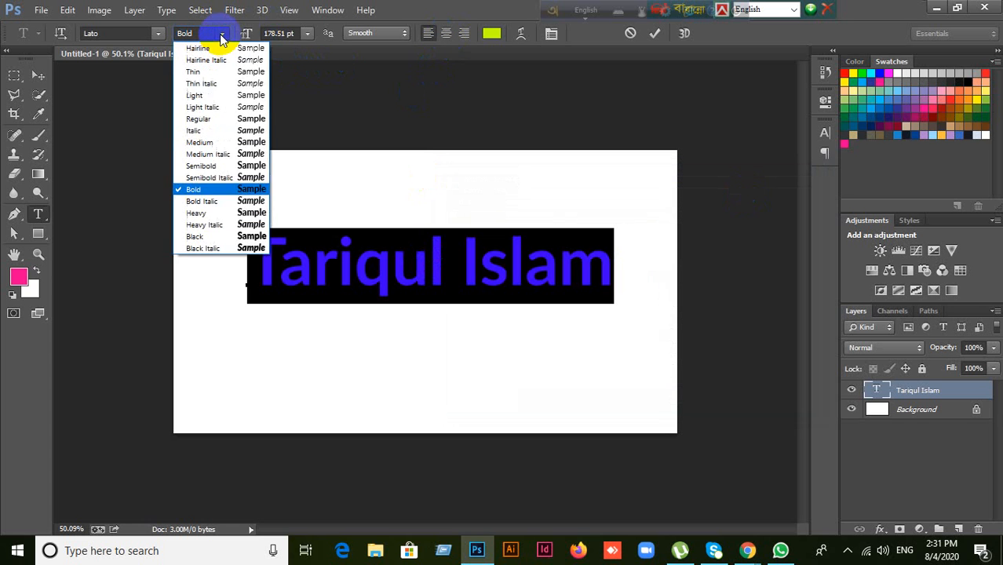
click(199, 118)
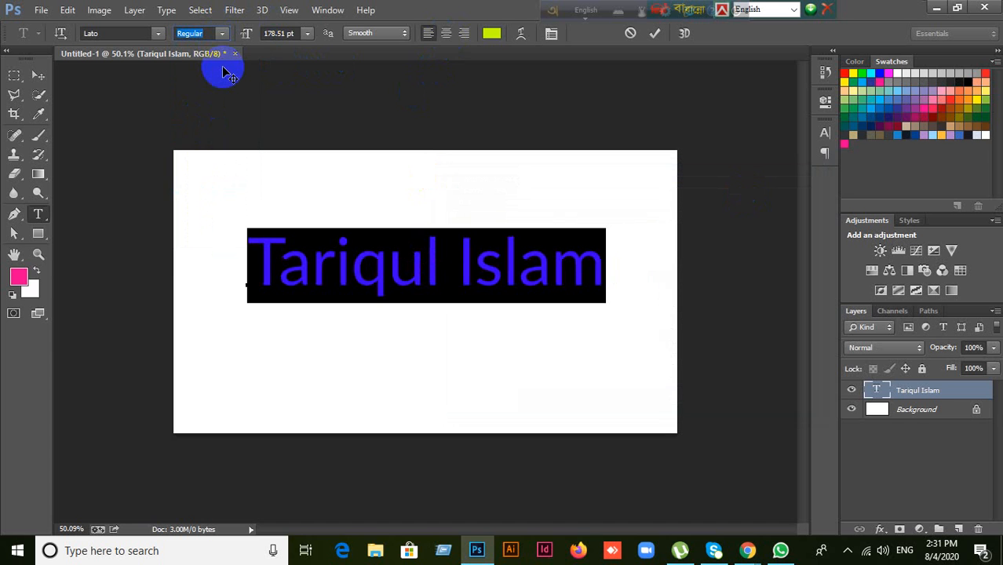
click(656, 36)
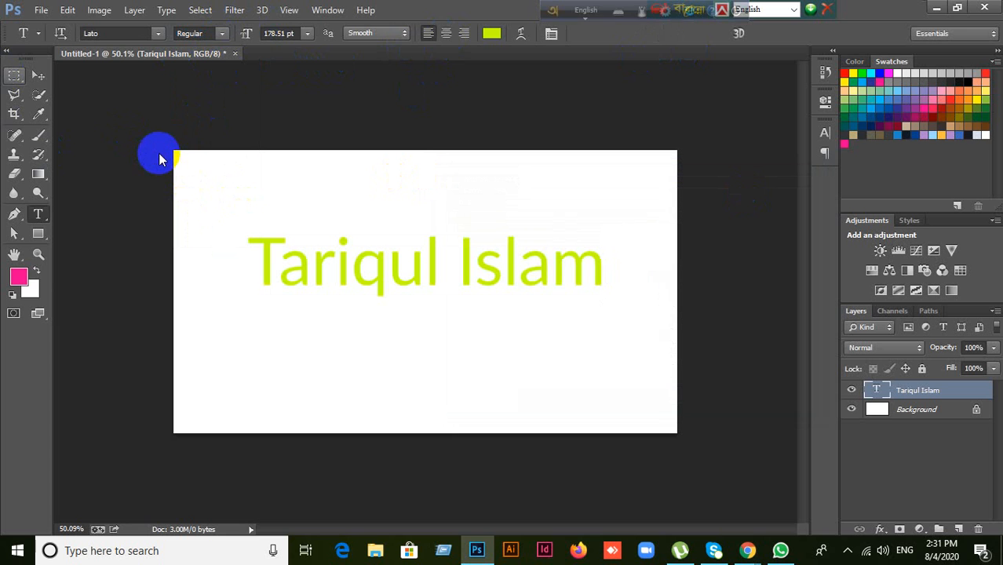
key(v)
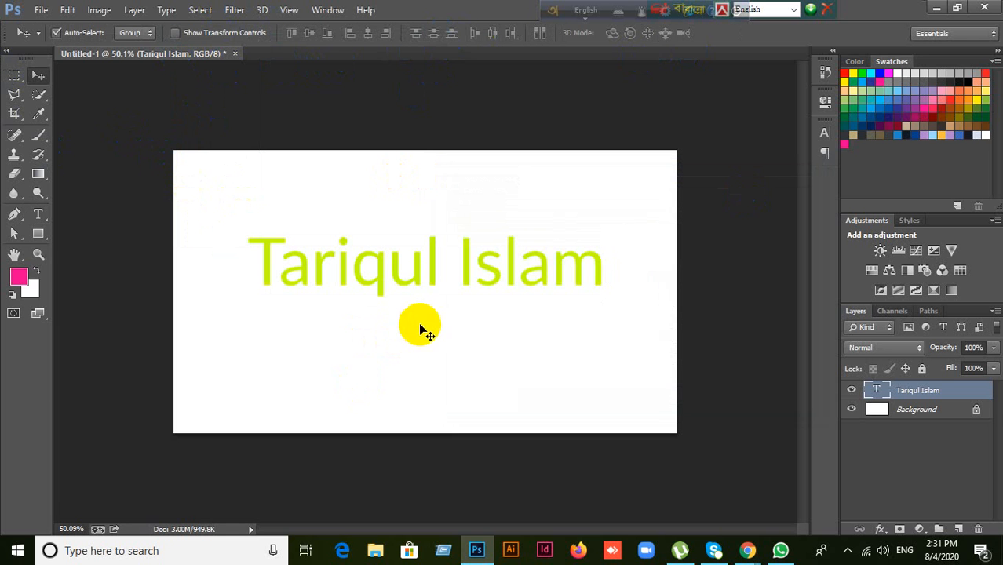
Step: Replace the whole heading with a new two-word name and commit it
click(37, 213)
drag(261, 271, 614, 278)
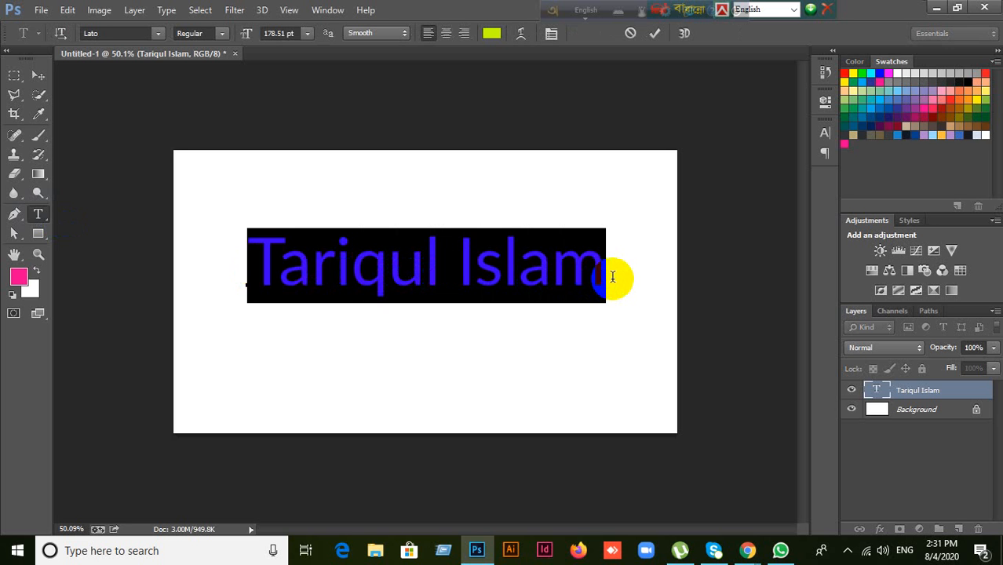
text(Waki)
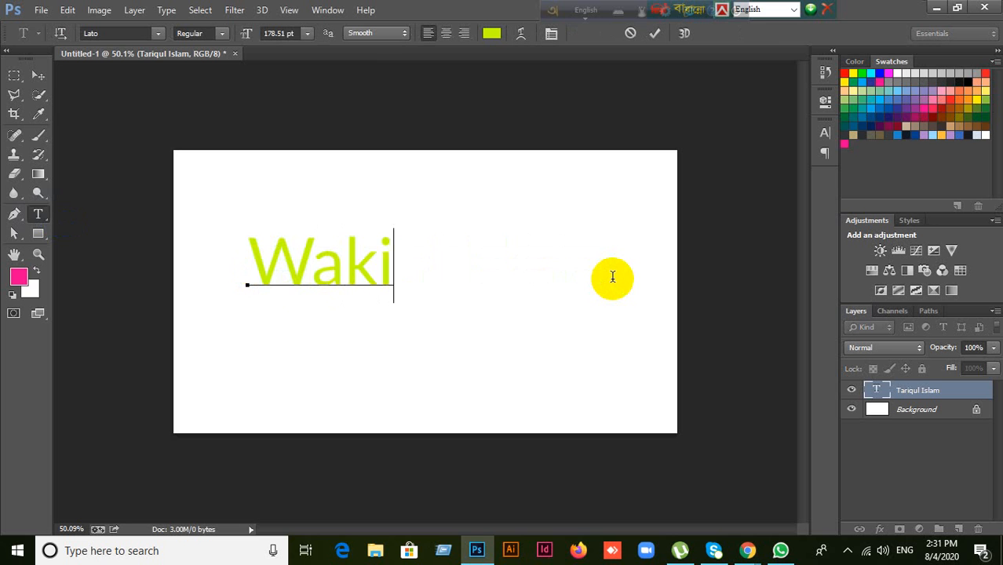
text(l Ahmed)
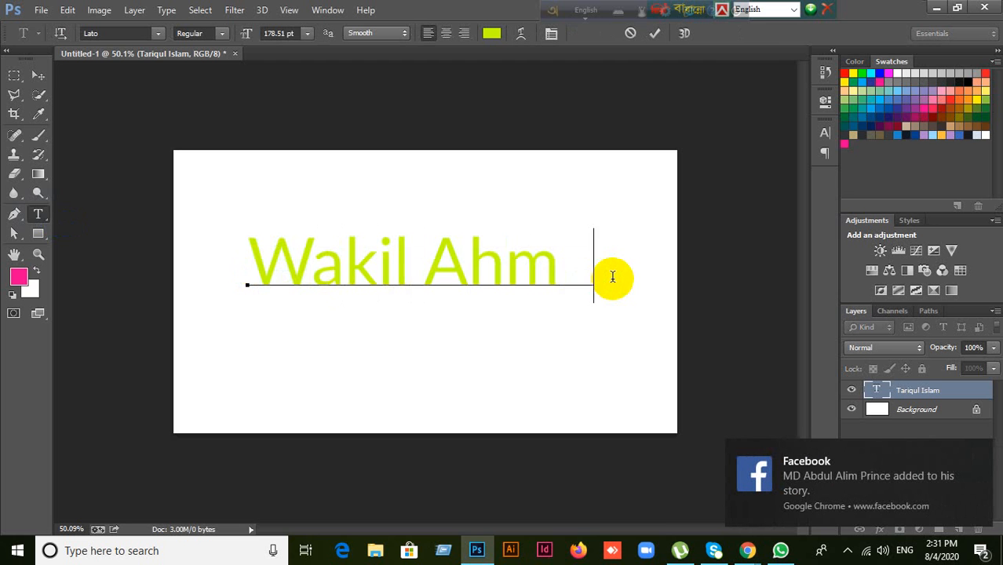
click(656, 35)
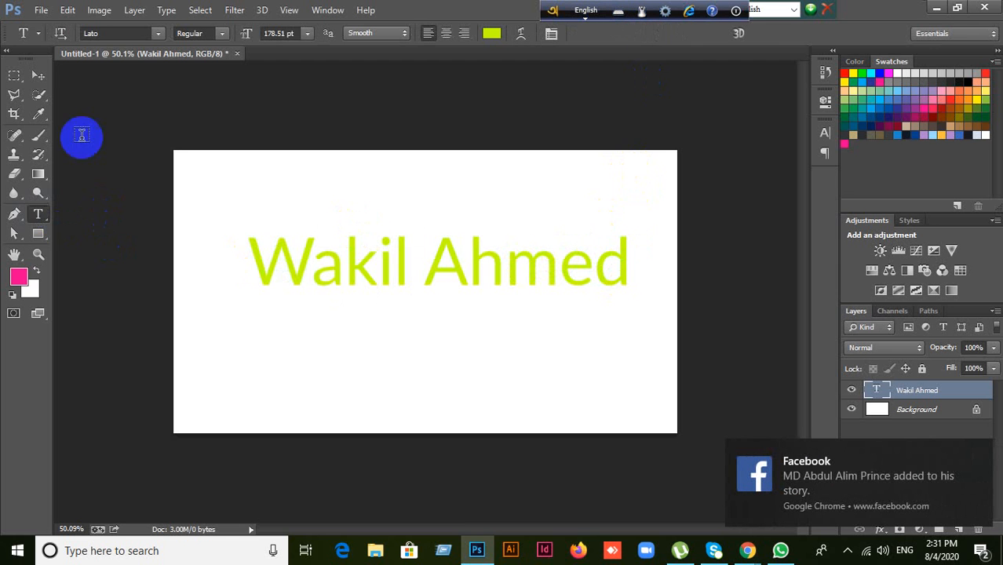
click(39, 76)
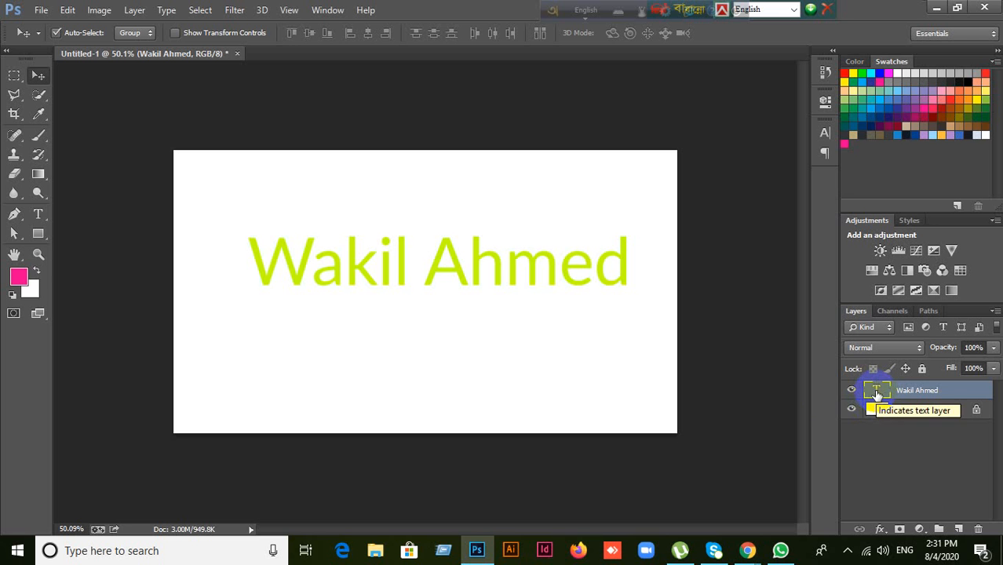
Step: Replace the heading's second word with a different surname and commit it
click(38, 214)
drag(314, 309, 632, 271)
click(433, 271)
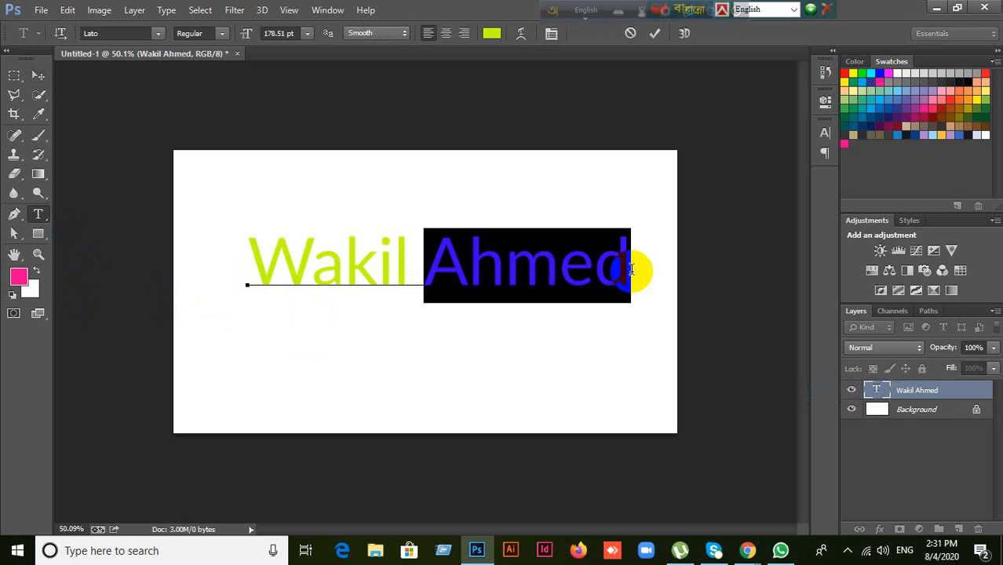
text(Hossain)
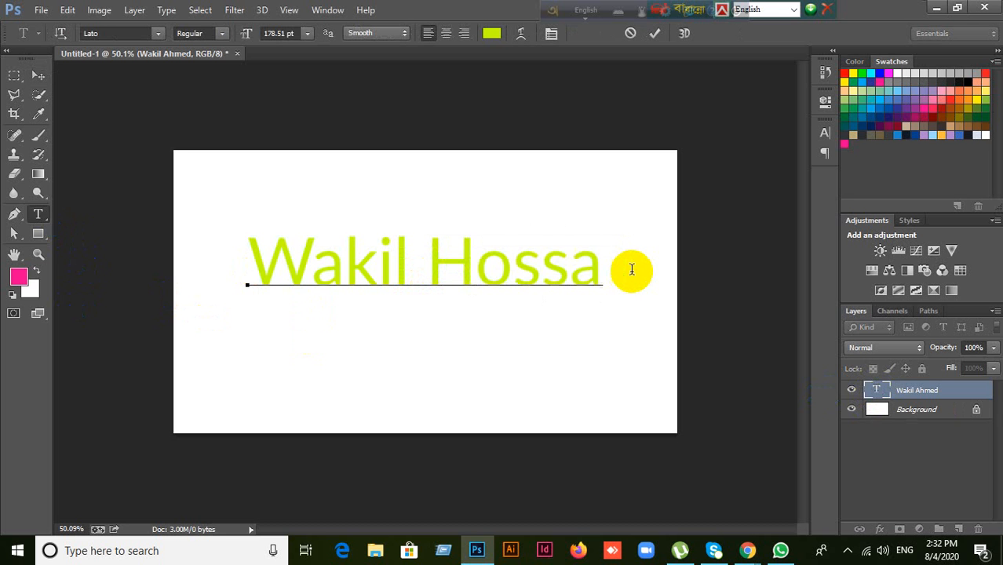
click(654, 33)
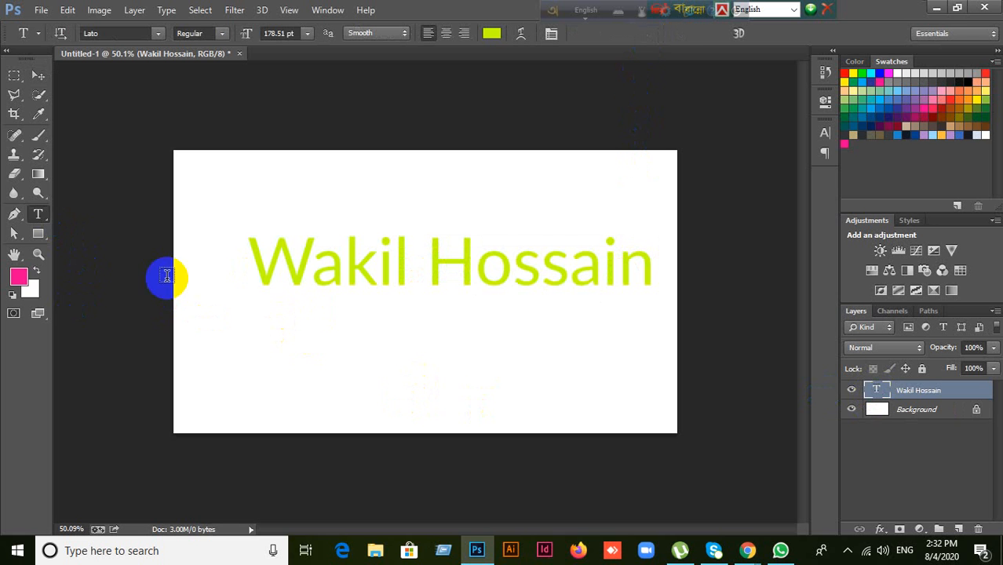
Step: Select all the heading text from the layer thumbnail, then commit without changes
click(39, 76)
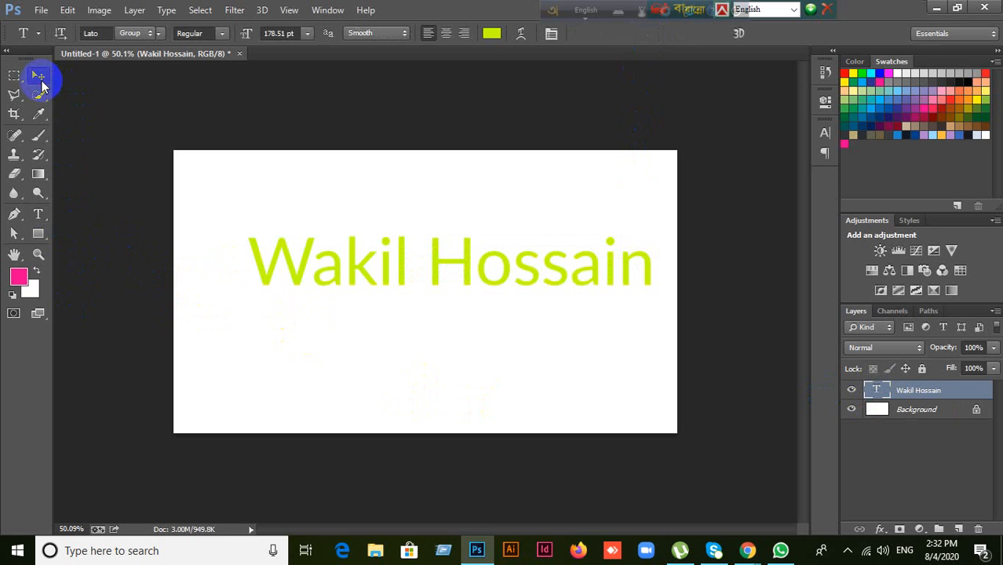
click(38, 214)
click(37, 76)
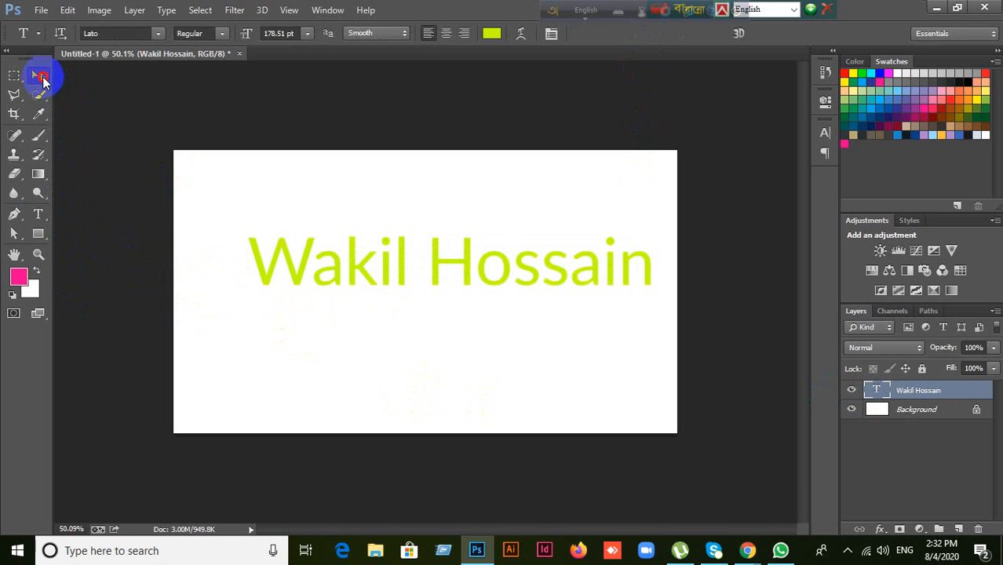
click(390, 370)
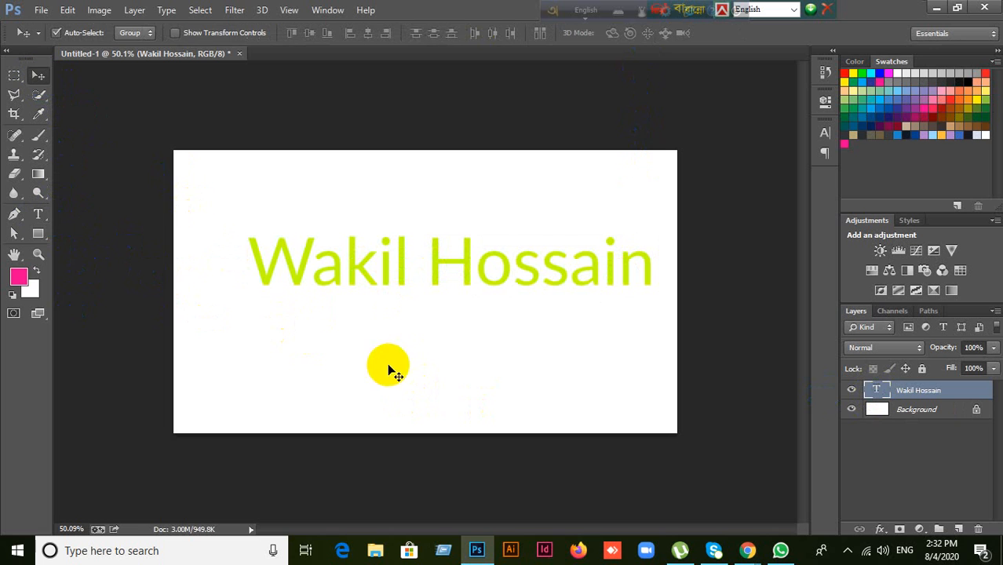
double_click(877, 390)
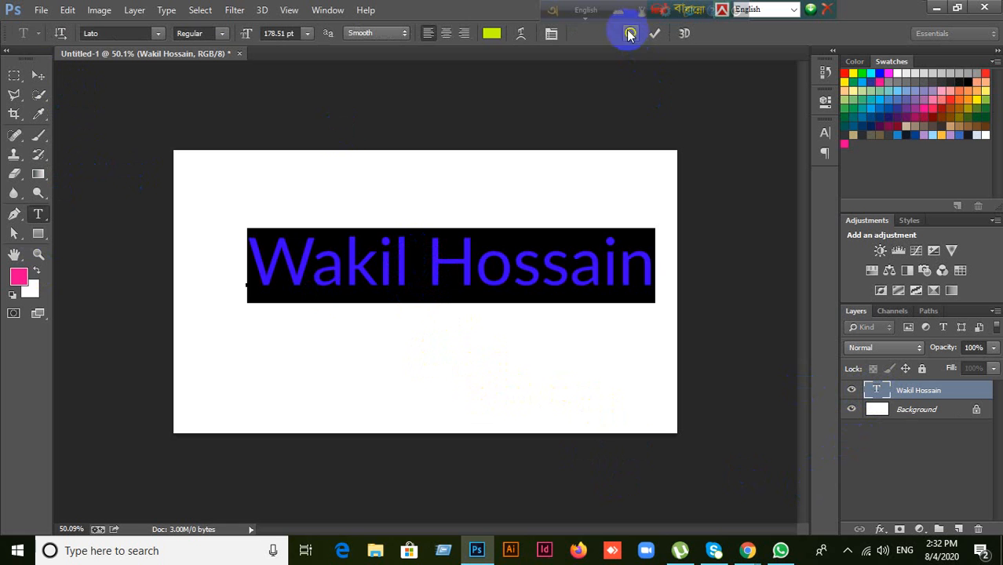
key(ctrl+Return)
key(v)
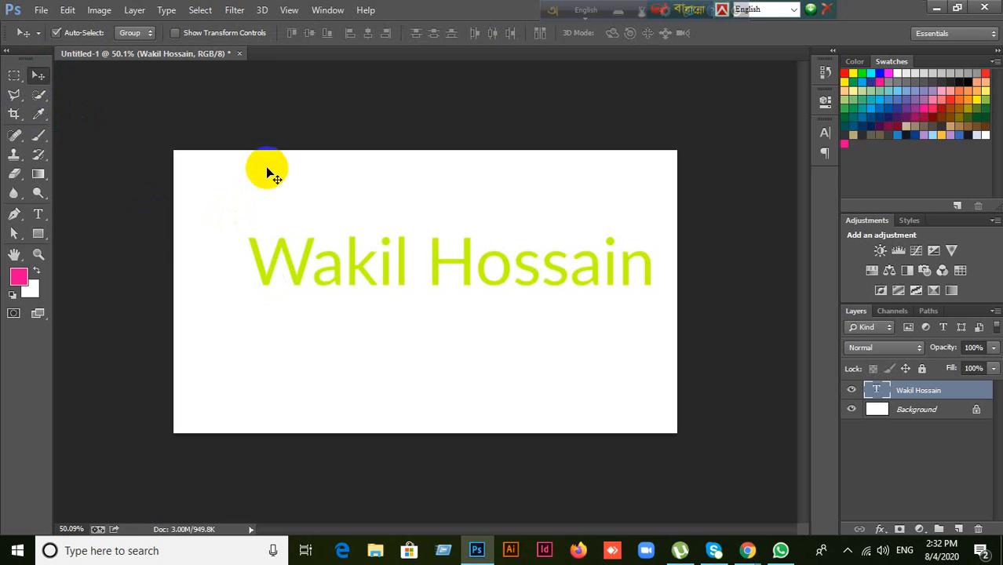
Step: Select all the heading text again from the text layer thumbnail for replacement
click(43, 211)
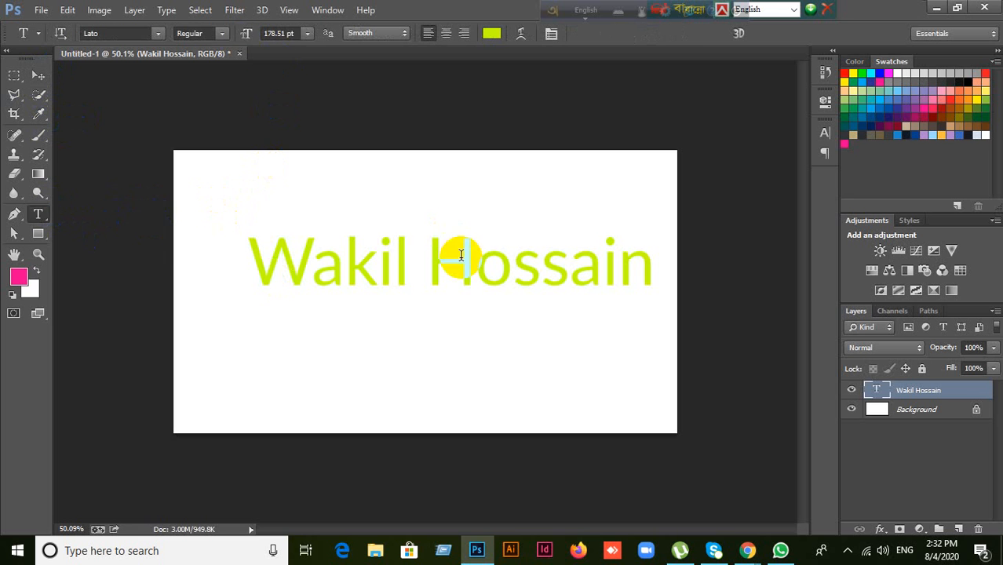
click(38, 75)
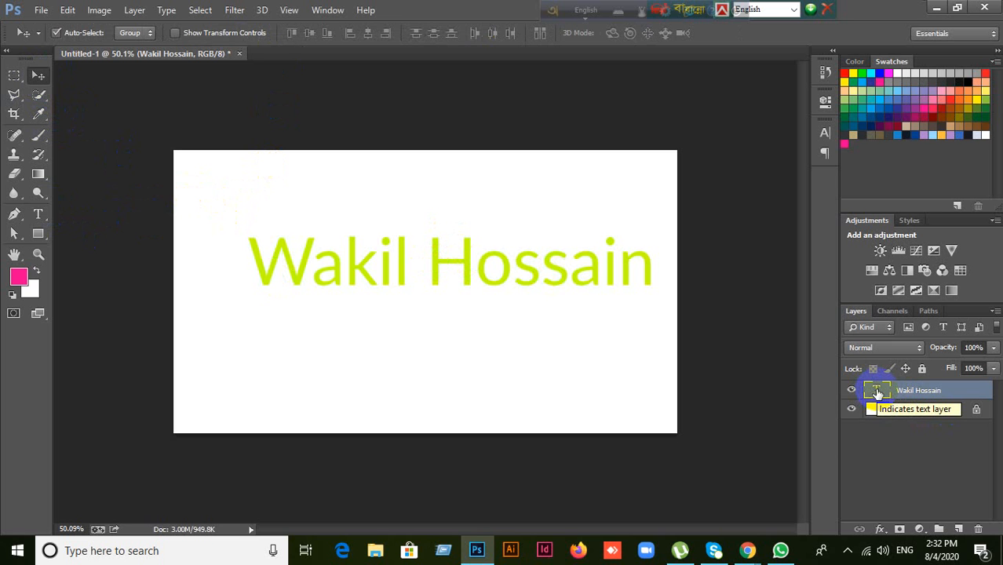
right_click(878, 392)
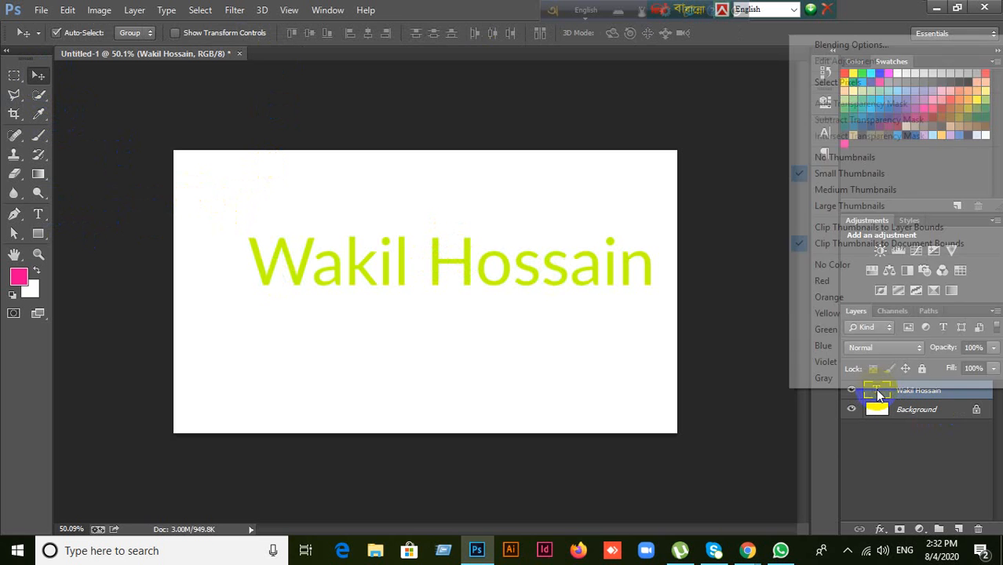
click(774, 388)
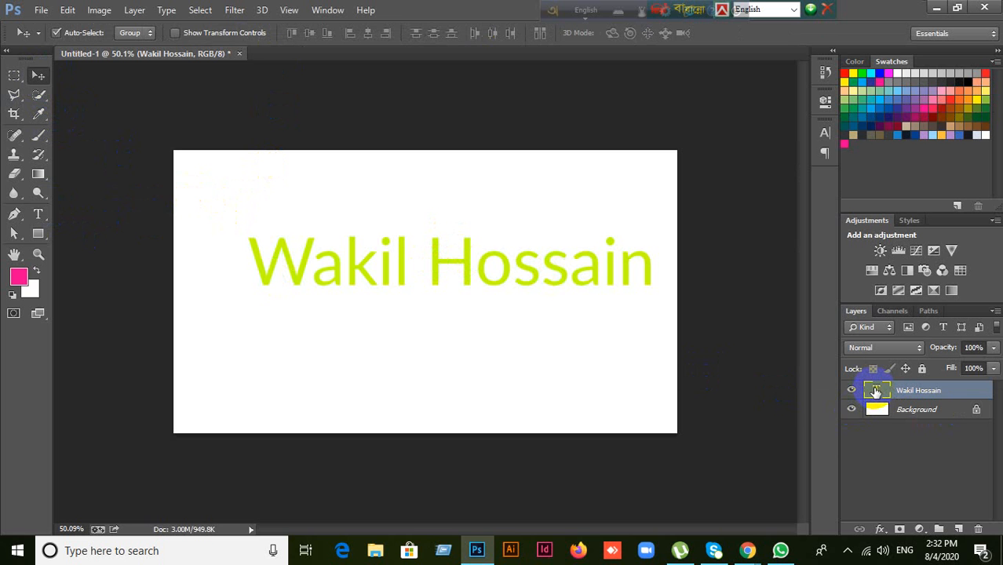
double_click(877, 393)
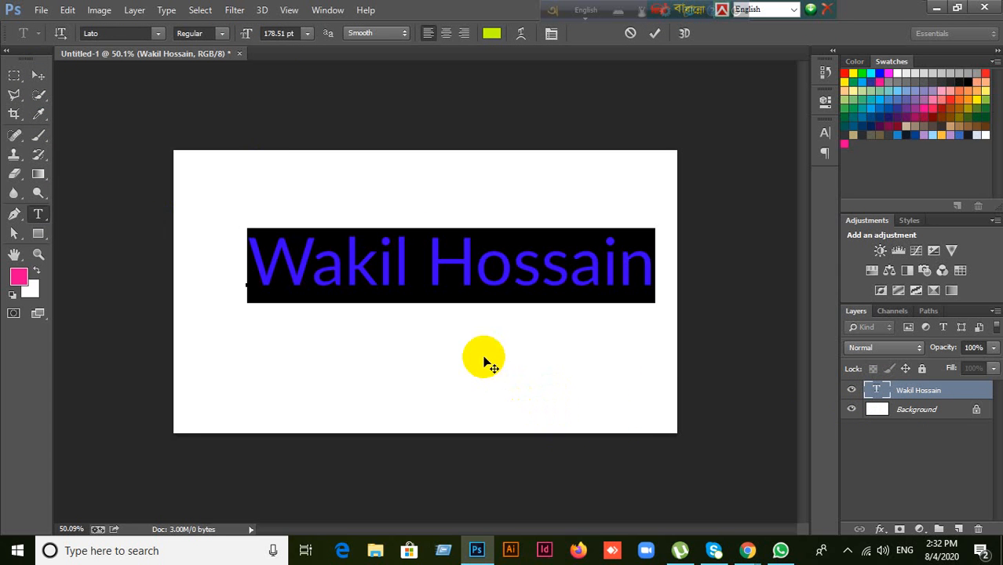
Step: Replace 'Hossain' with 'Ahmed' in the heading text and commit the edit
click(424, 259)
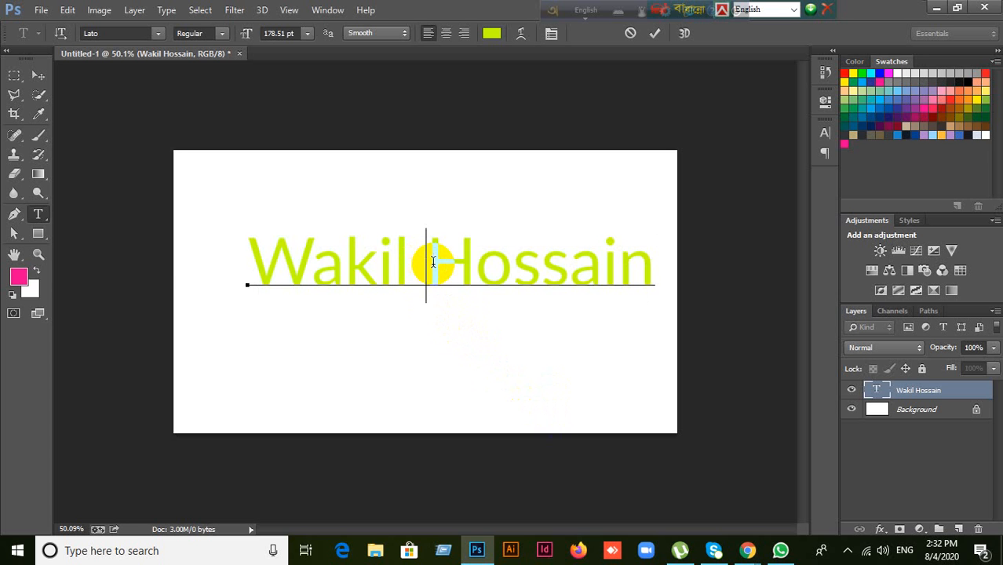
drag(426, 259, 658, 273)
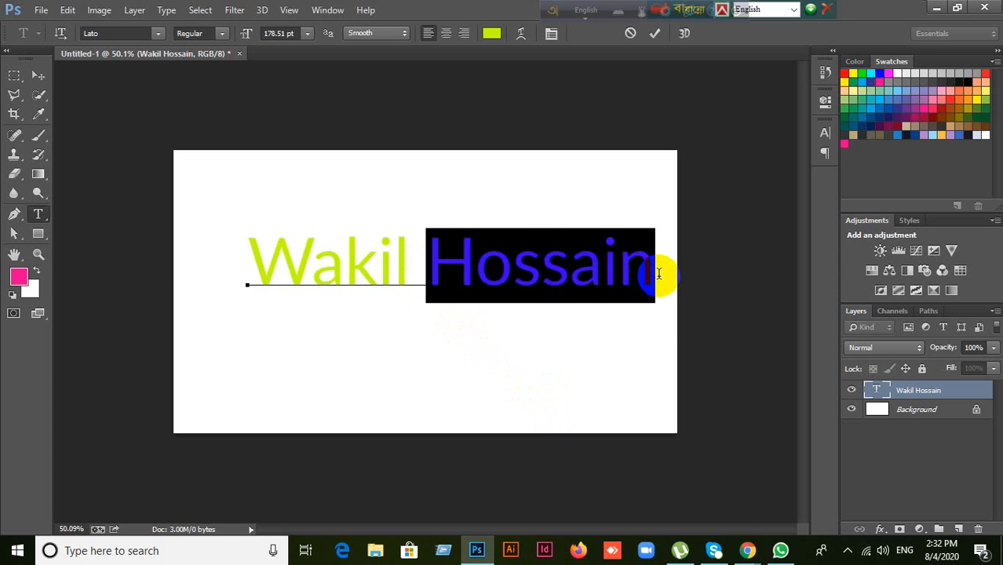
text(Wakil W)
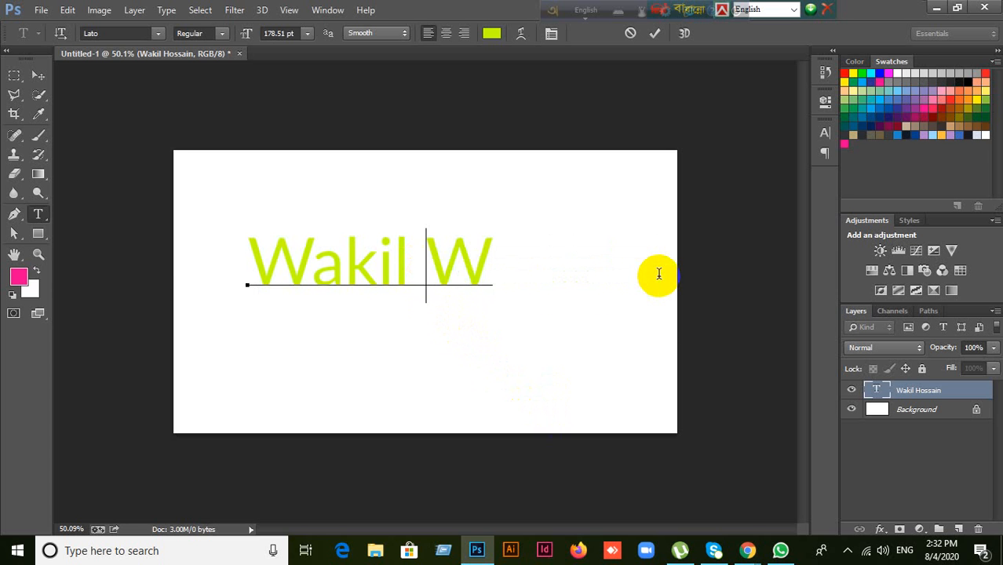
key(BackSpace)
text(Ahmed)
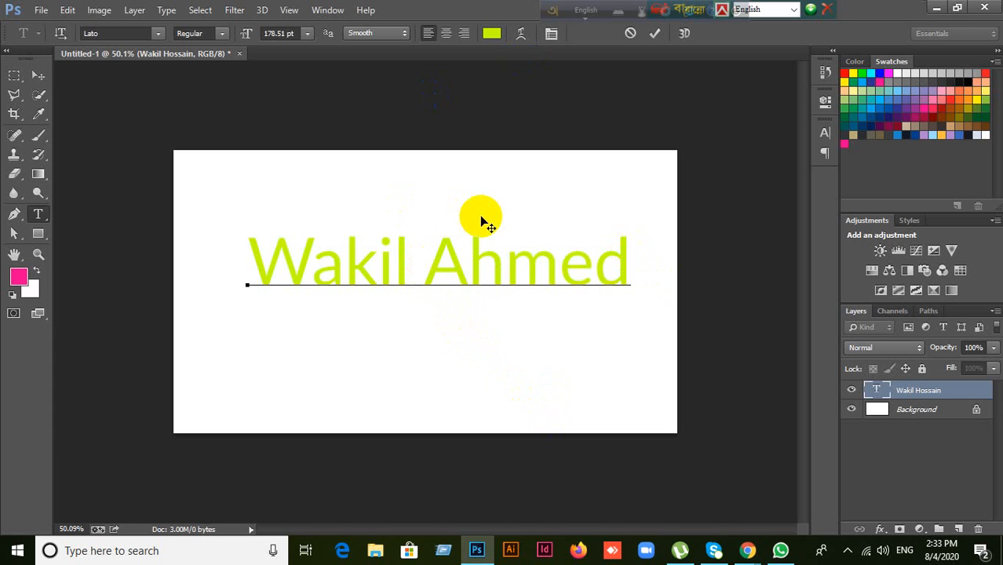
key(Return)
key(BackSpace)
click(654, 33)
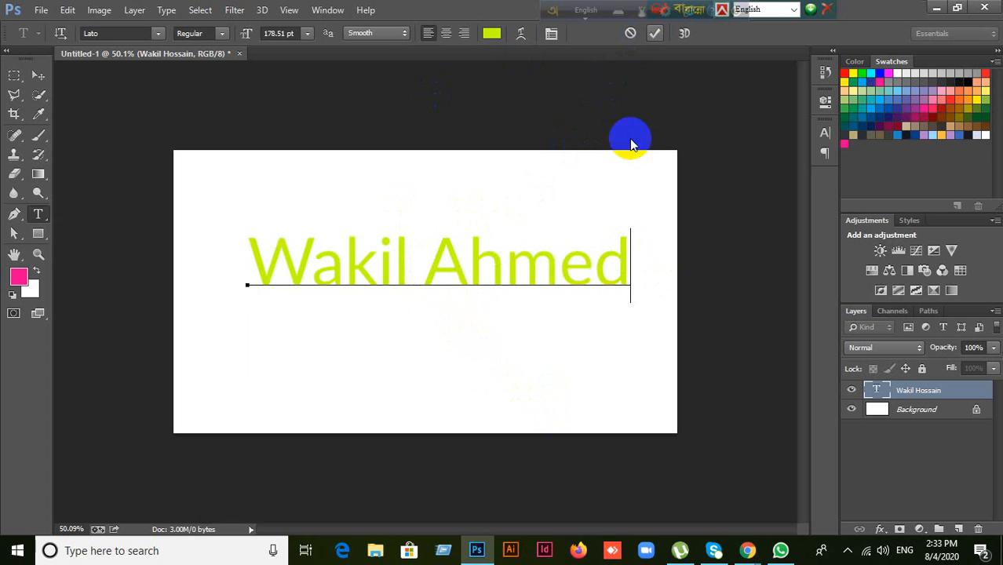
key(v)
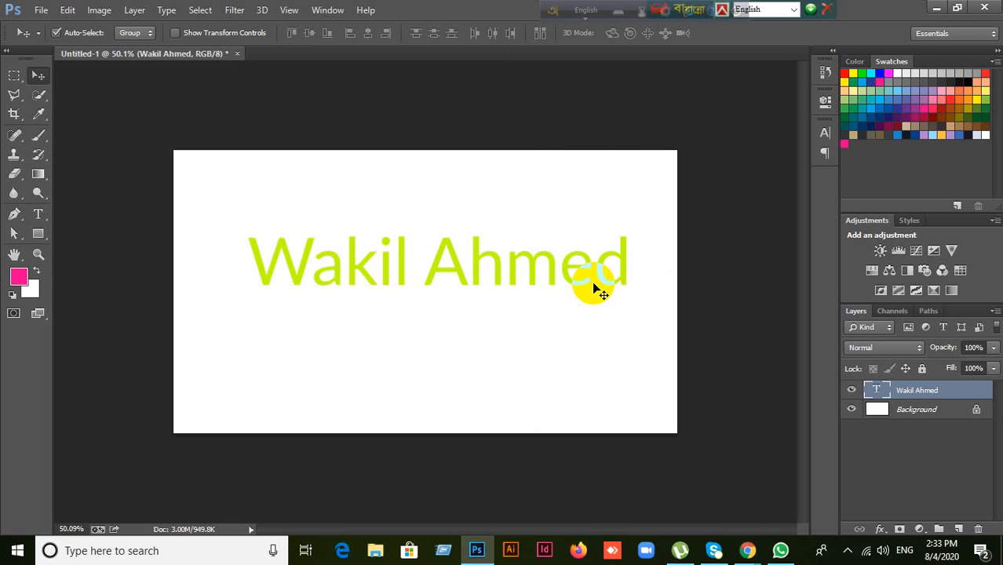
click(39, 214)
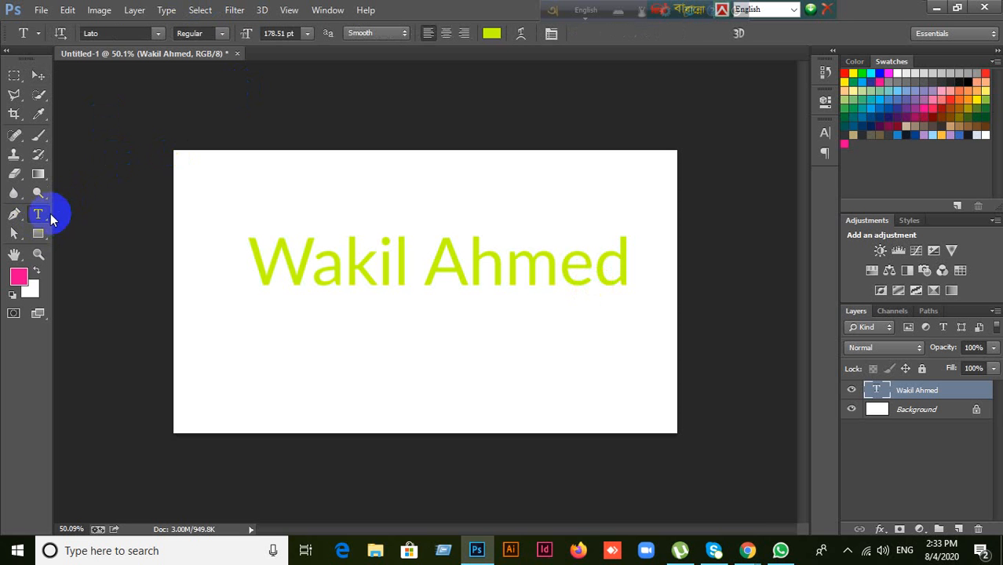
click(39, 77)
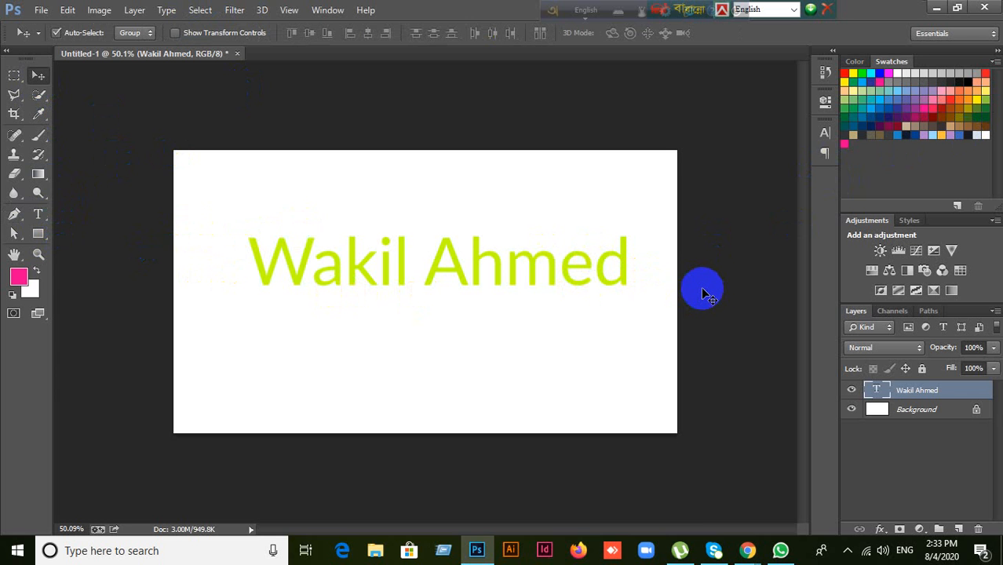
drag(629, 292, 609, 282)
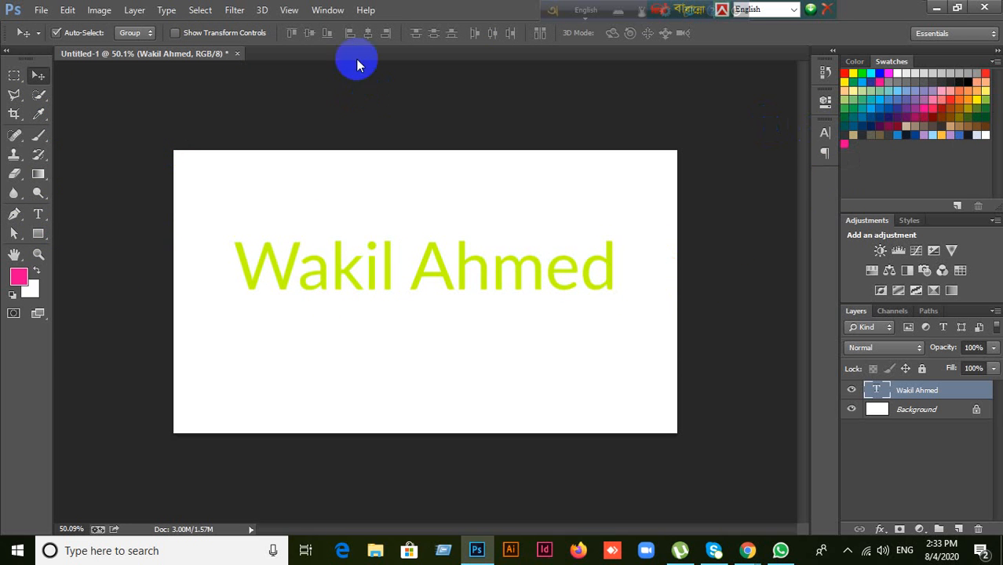
click(333, 13)
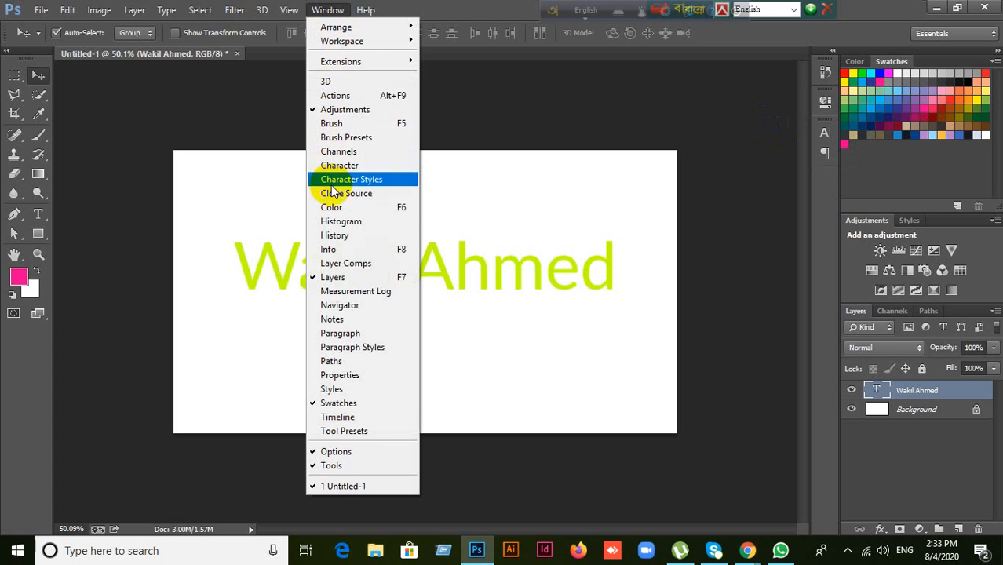
Step: Open the Character panel from the dock, then collapse it back into the dock
click(495, 21)
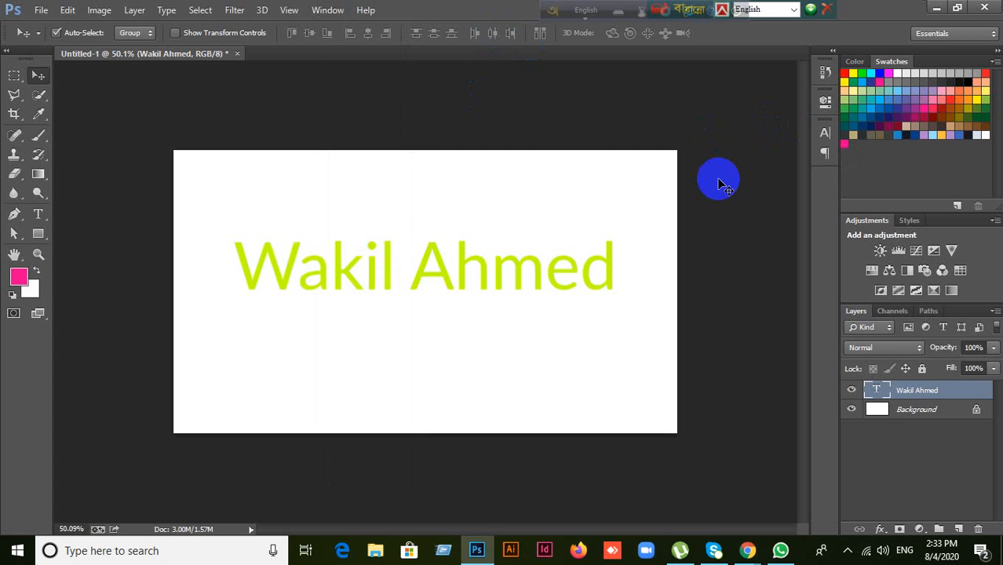
click(826, 135)
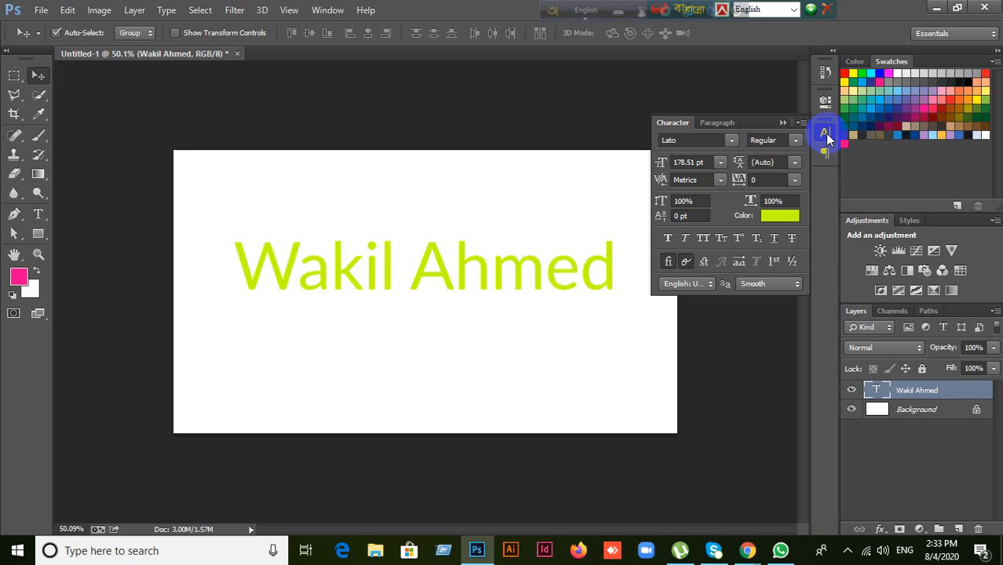
click(784, 123)
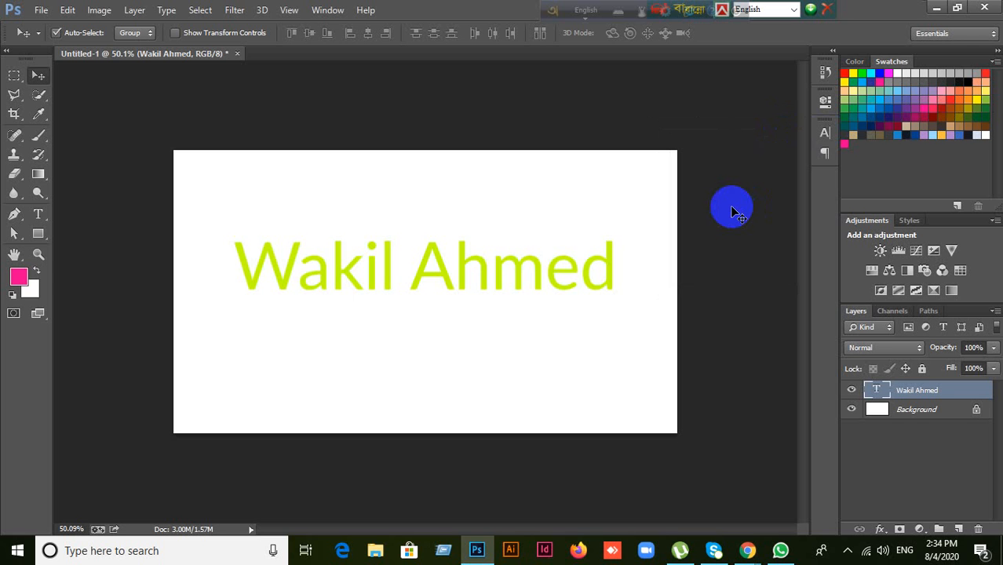
click(38, 214)
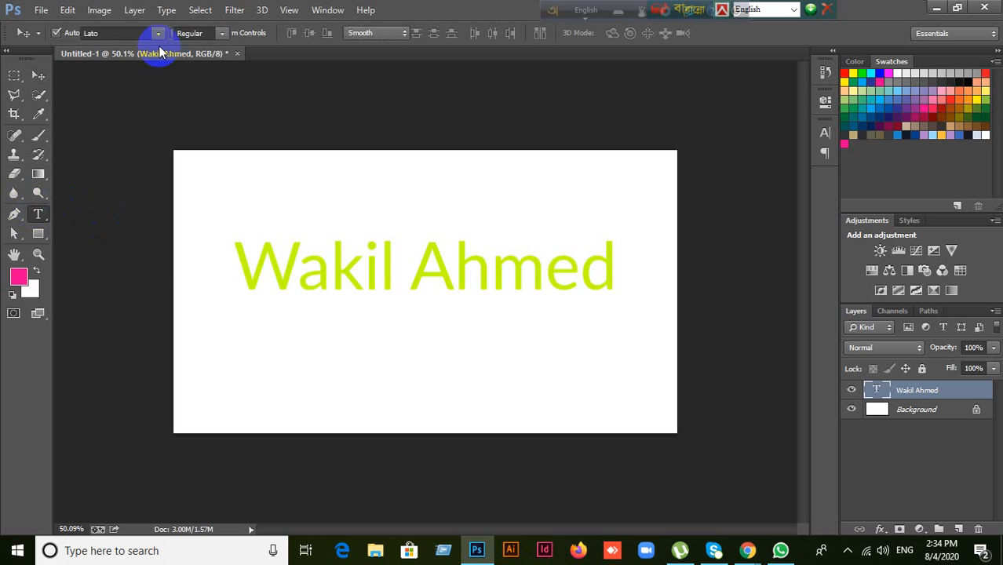
click(38, 74)
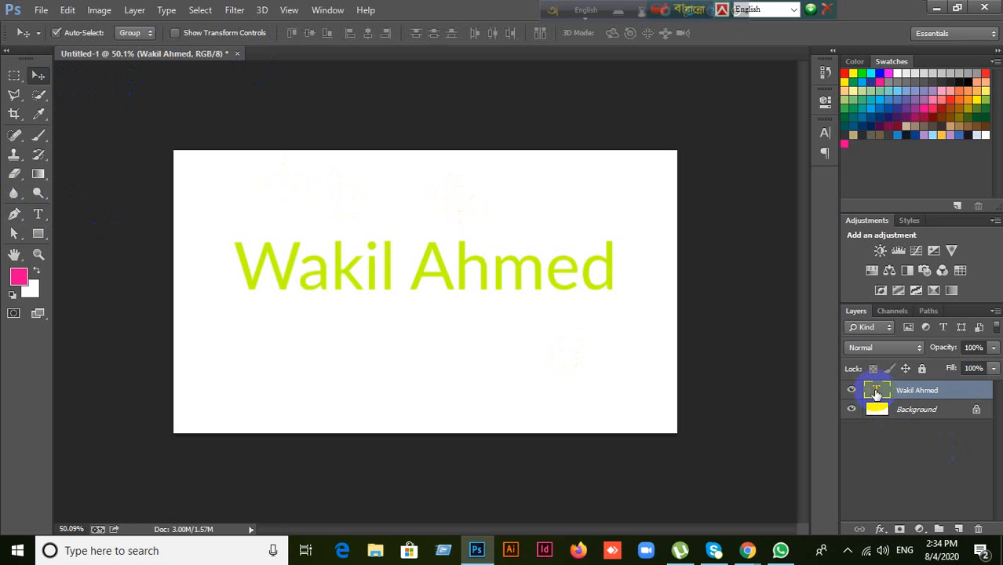
double_click(876, 393)
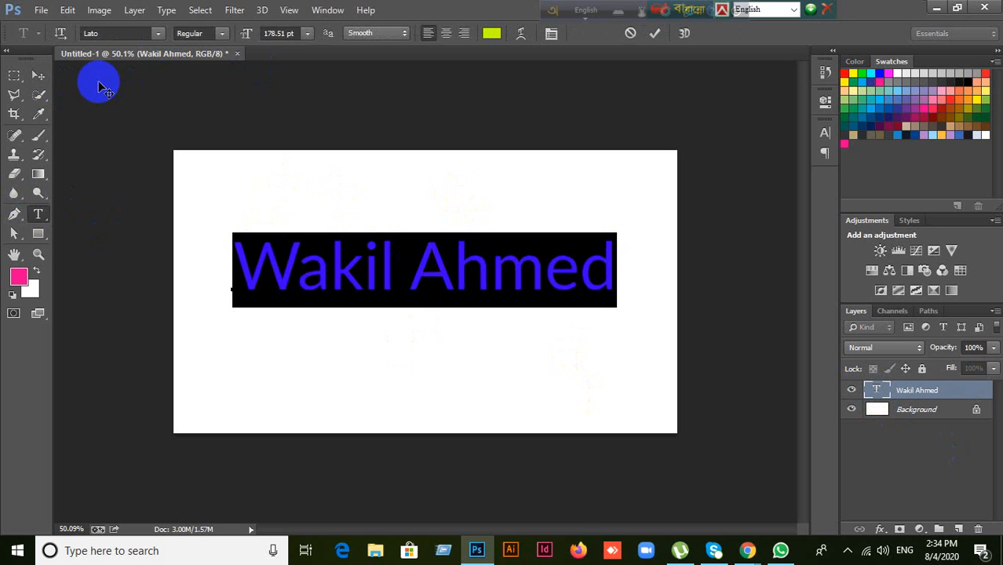
click(37, 72)
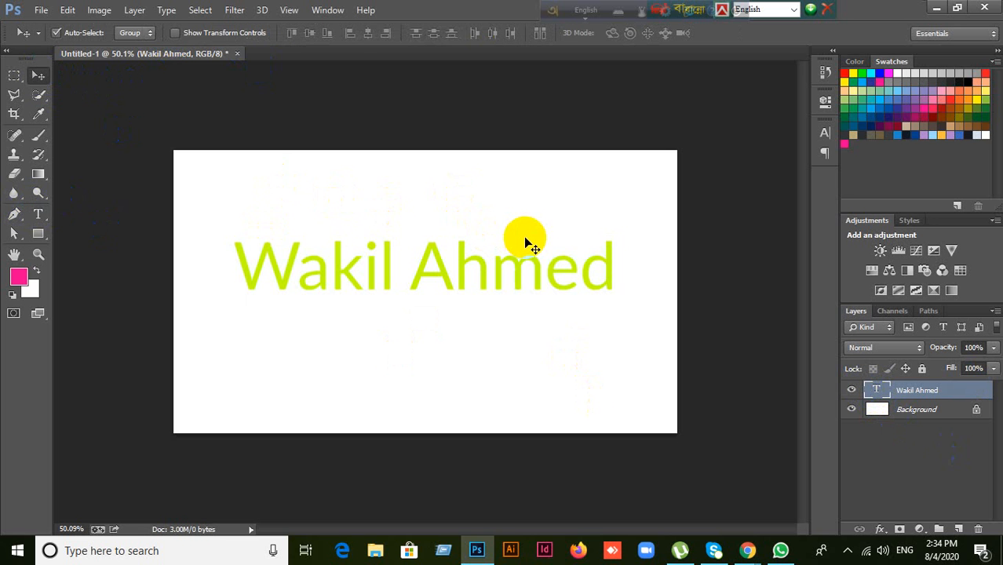
click(823, 135)
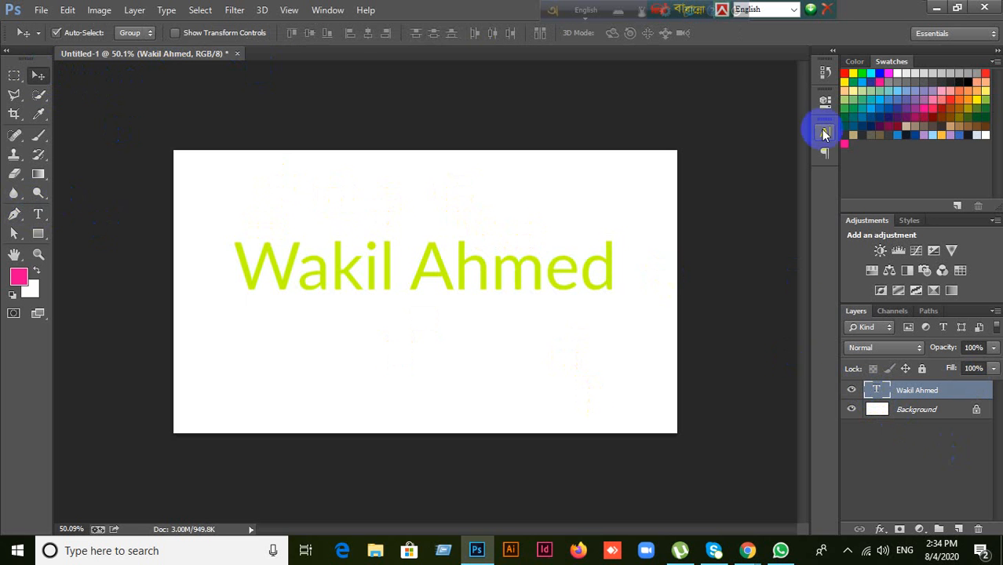
click(825, 136)
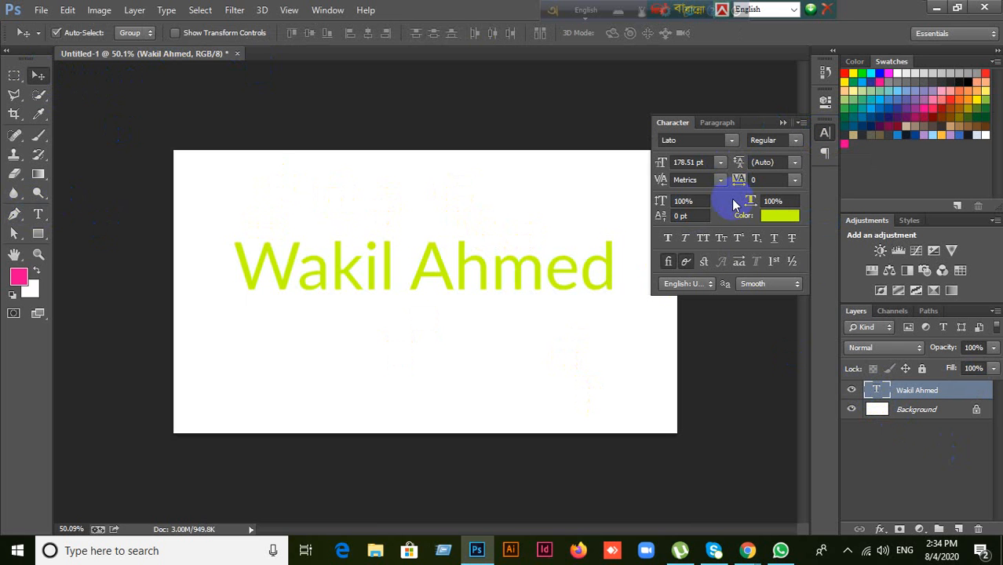
Step: Reopen the Character panel so it shows Lato 178.51 pt in lime green
click(779, 123)
click(37, 213)
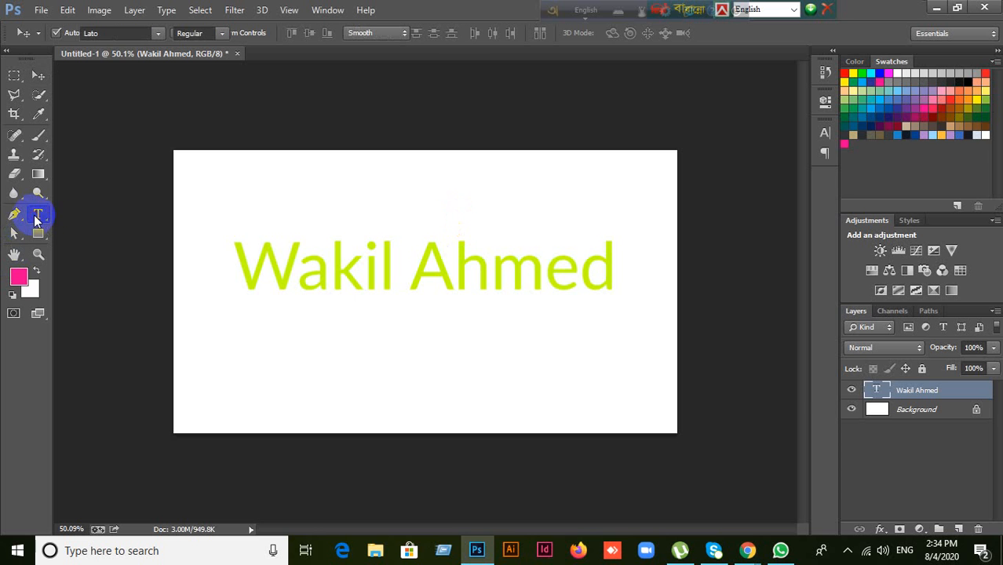
click(281, 306)
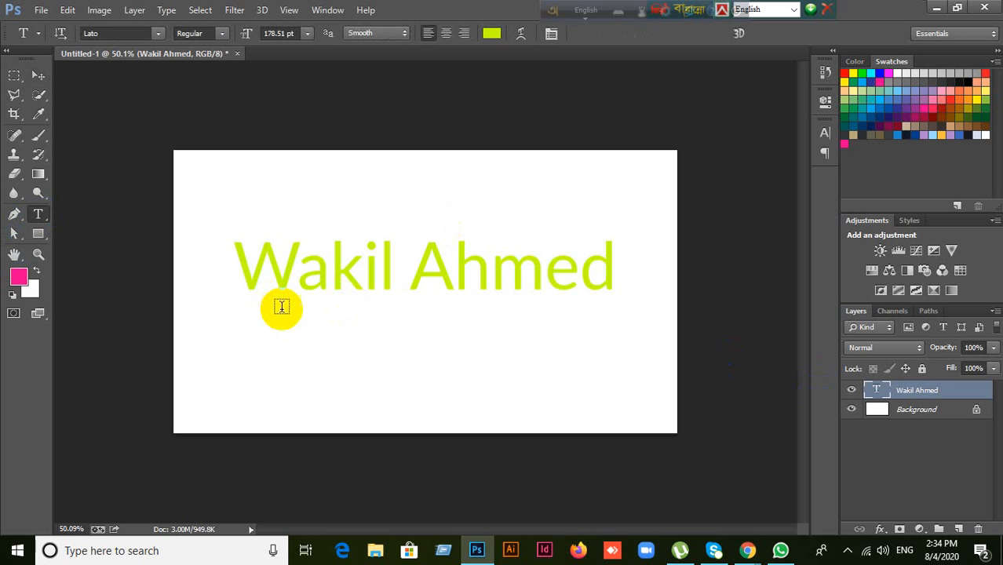
click(824, 134)
click(825, 134)
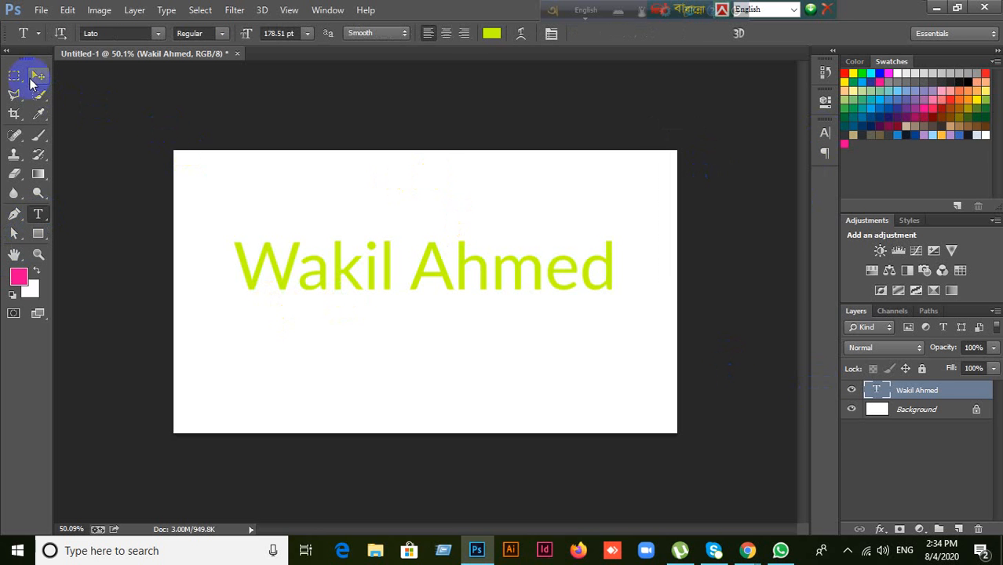
click(38, 75)
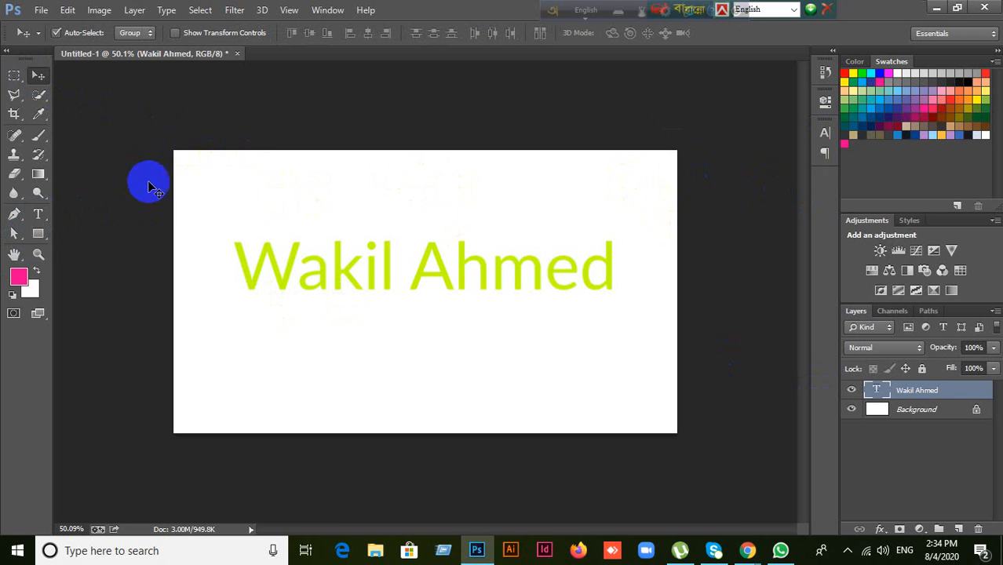
click(825, 134)
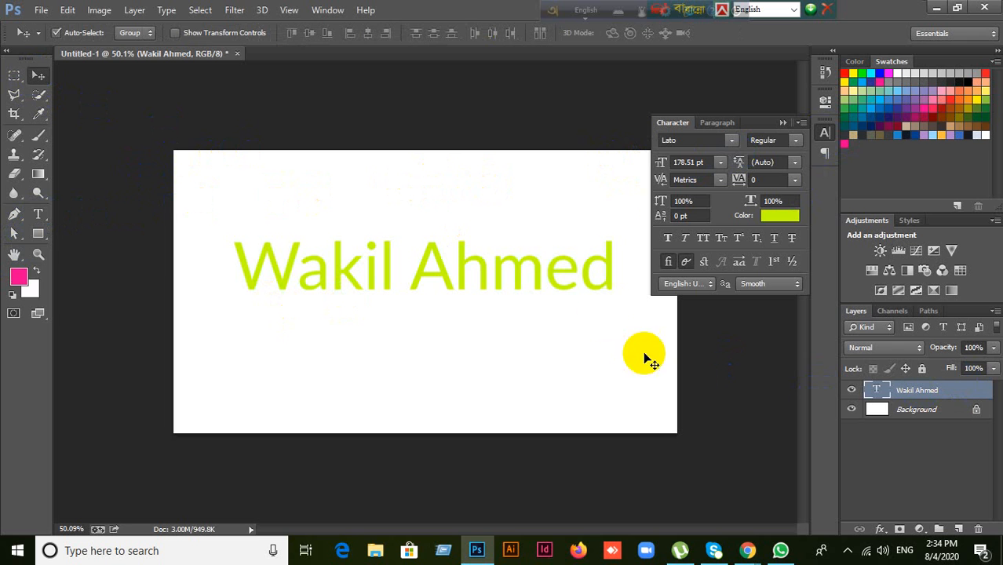
click(37, 213)
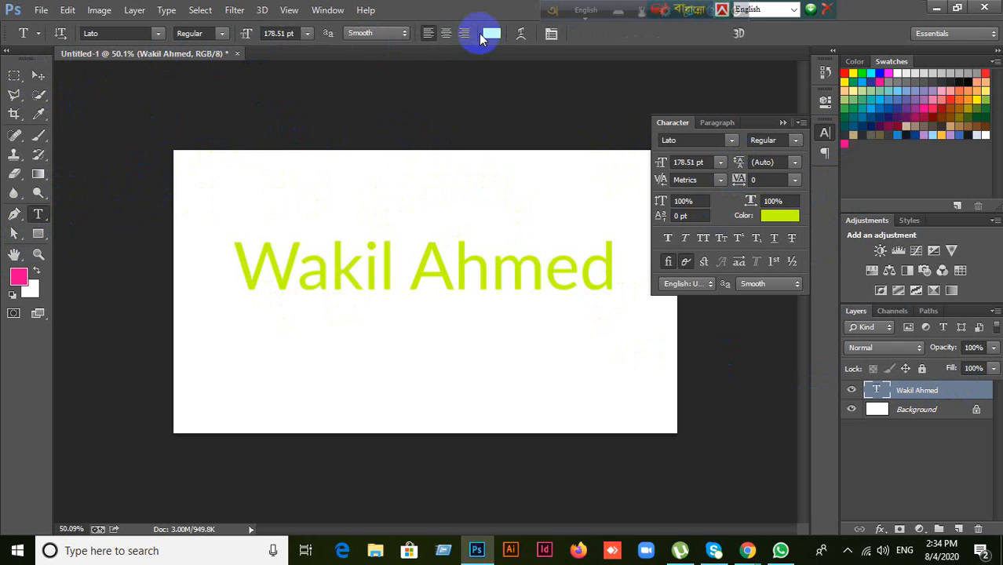
click(36, 76)
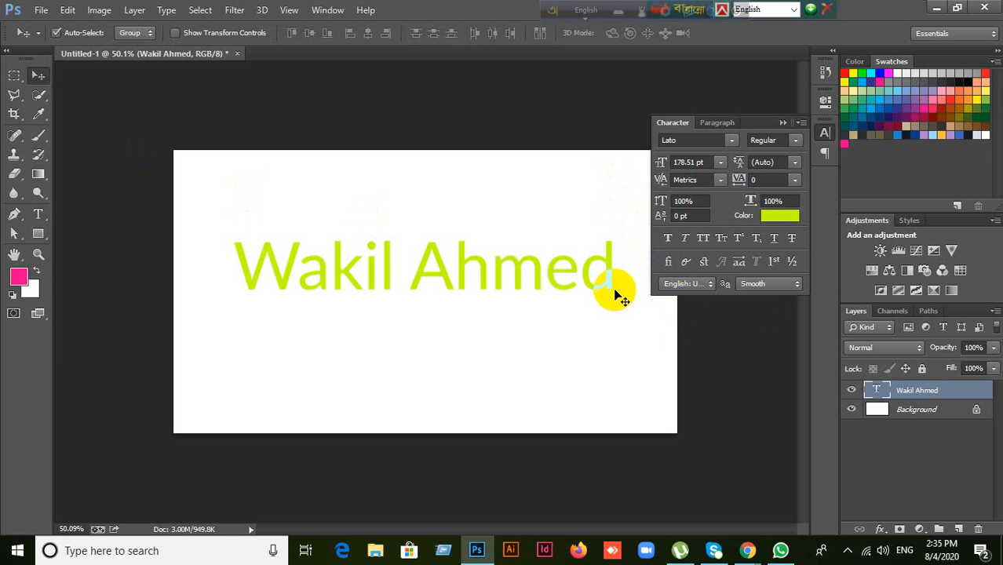
double_click(877, 390)
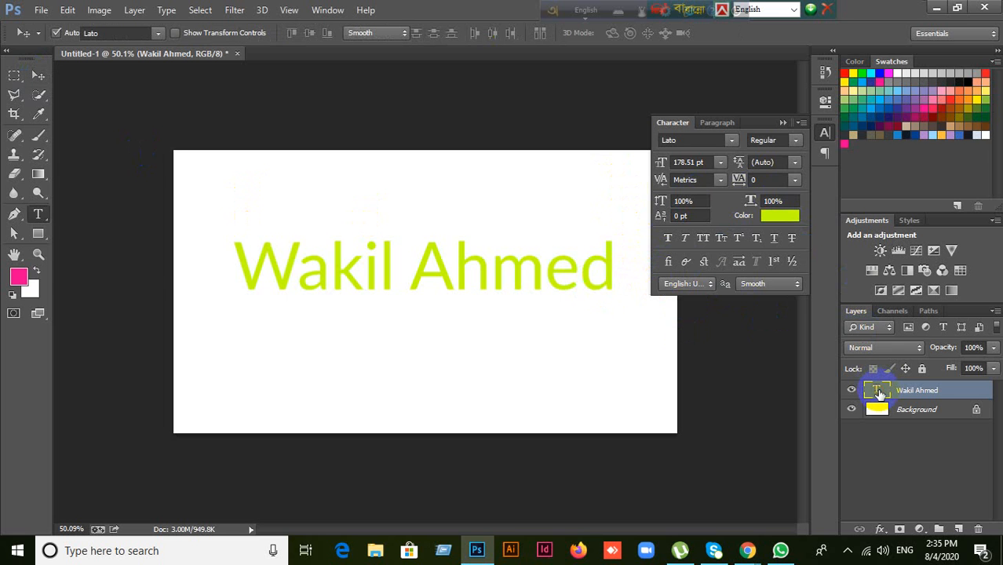
click(586, 271)
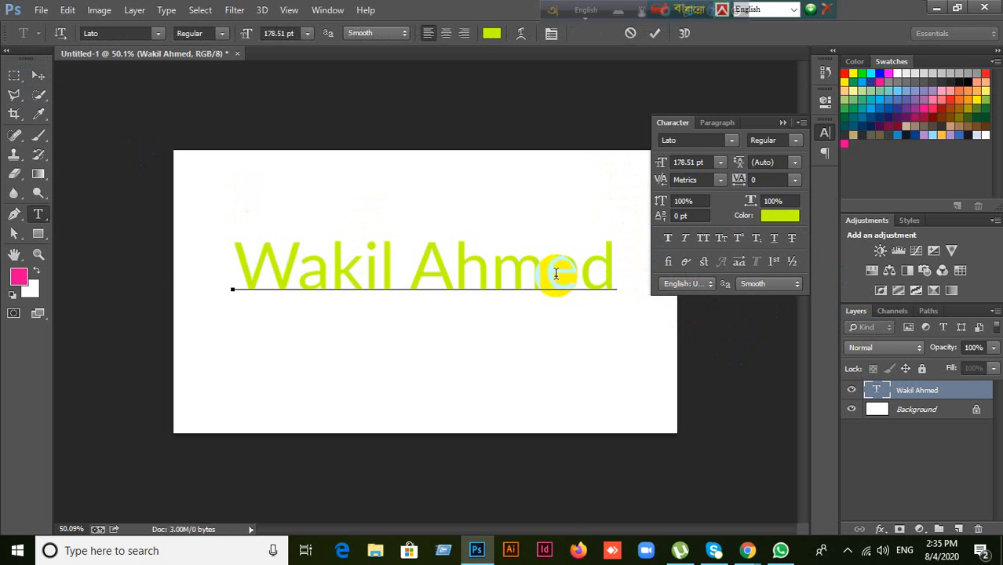
drag(583, 269, 629, 274)
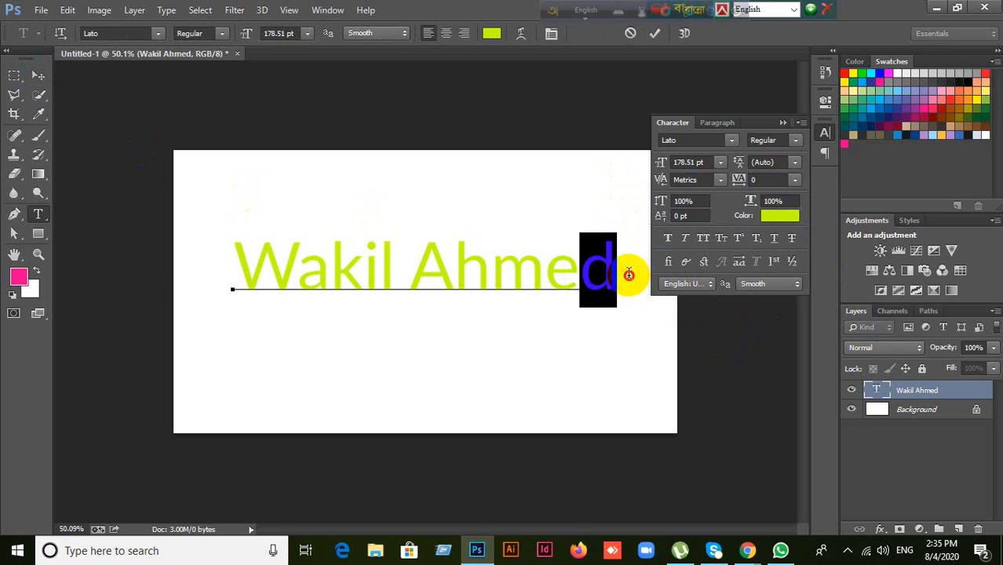
click(774, 265)
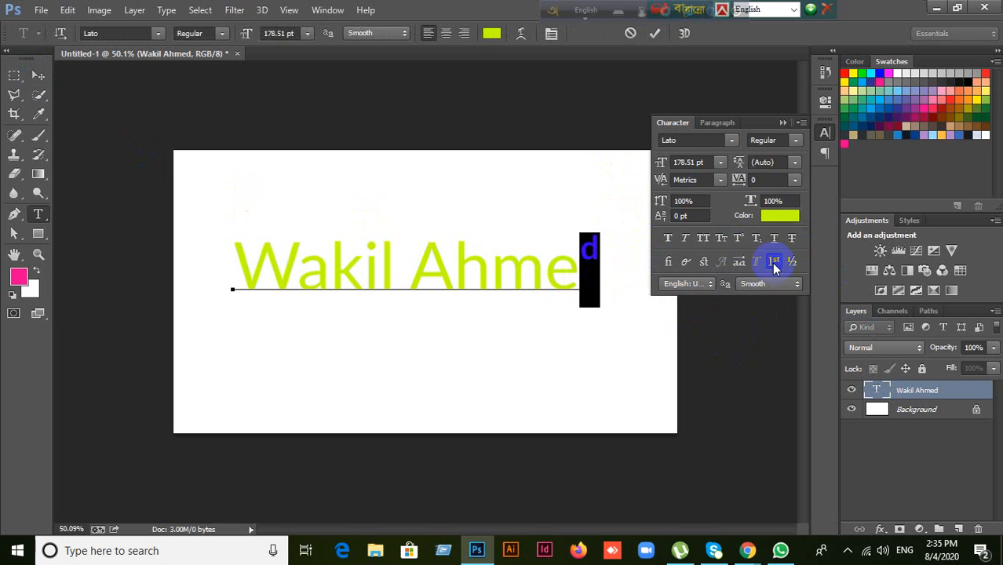
key(ctrl+z)
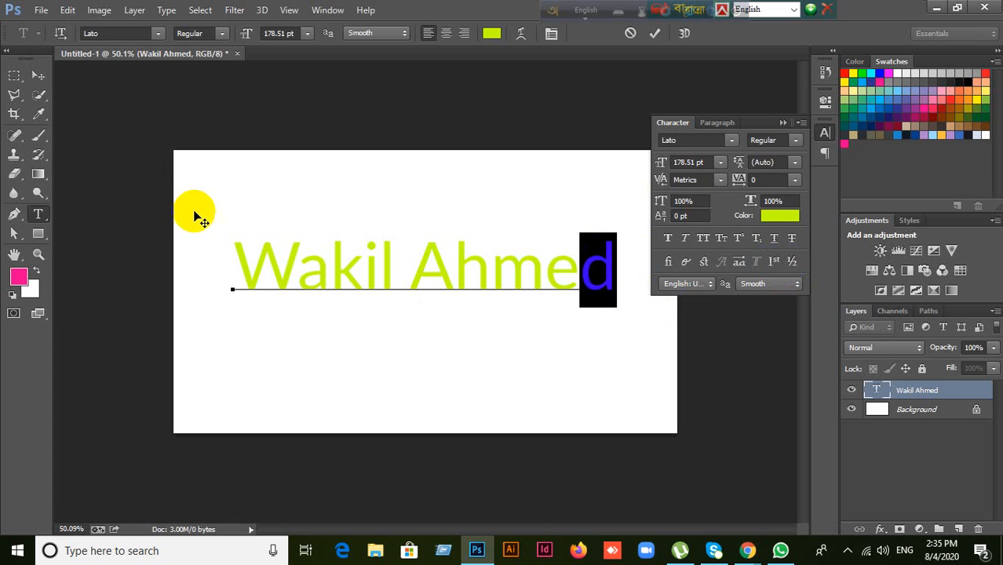
click(631, 34)
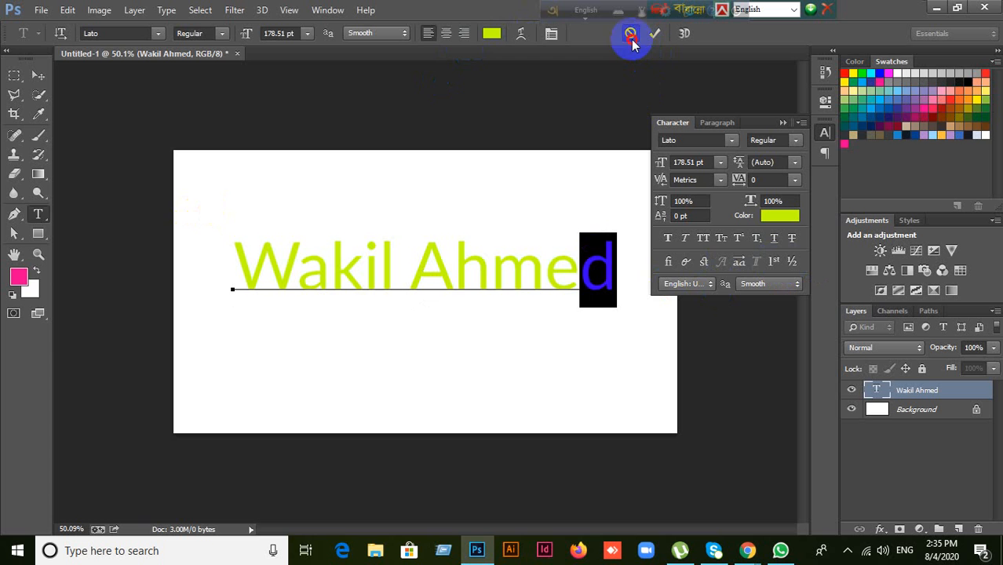
click(396, 269)
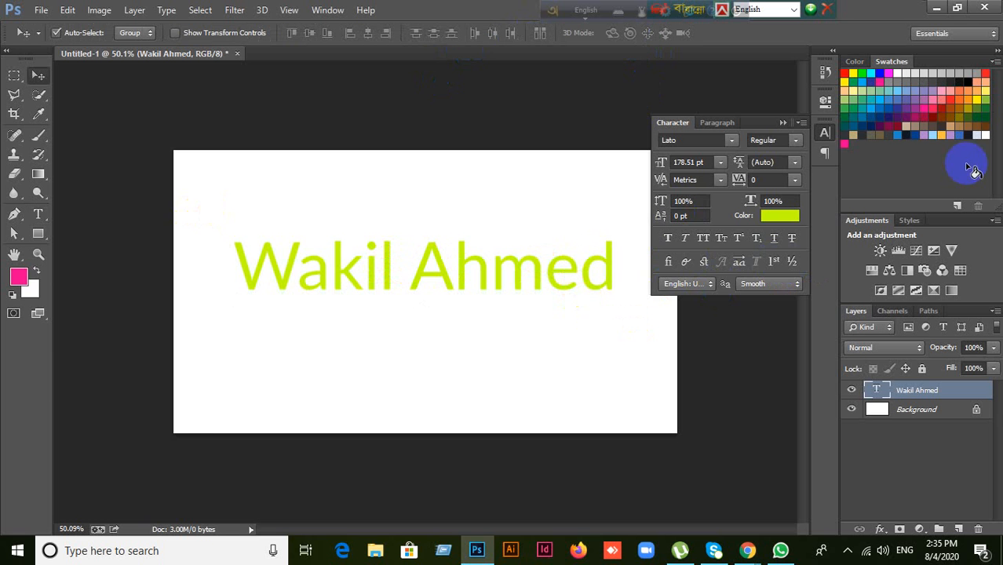
Step: Try the LDFComicSans, Lemon/Milk, Lithos Pro and Madras fonts, then select the font name field
click(731, 140)
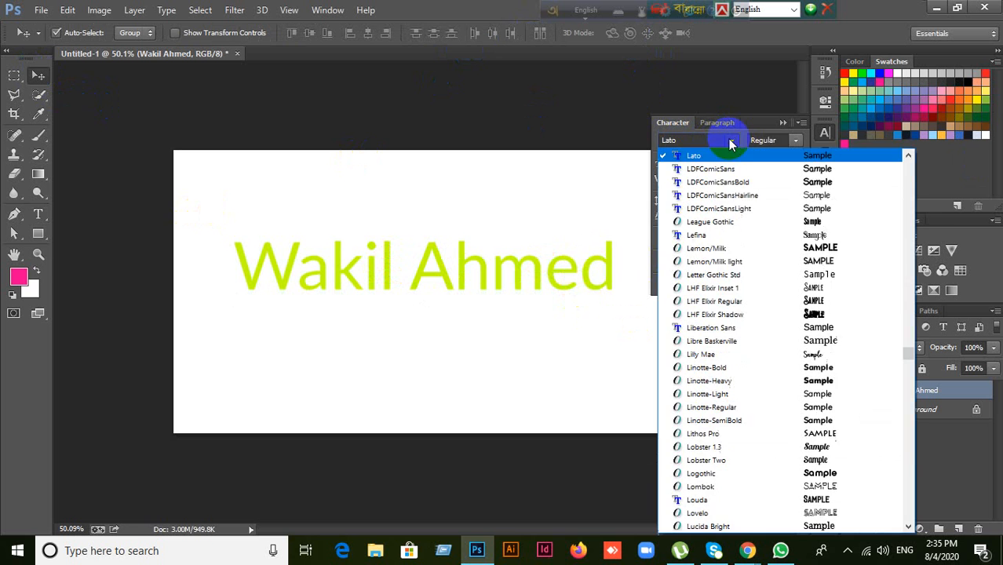
click(727, 169)
click(721, 140)
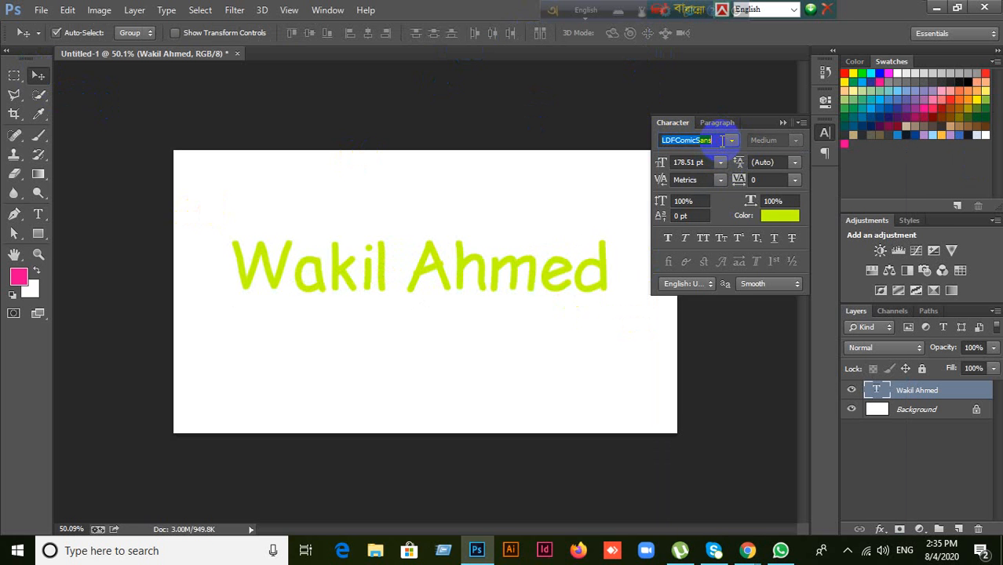
click(730, 140)
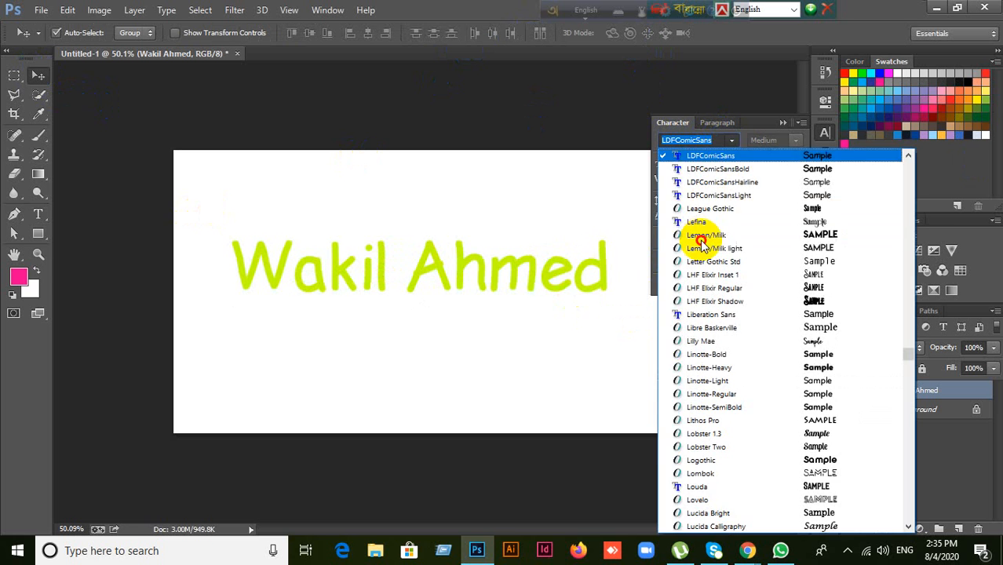
click(699, 240)
click(731, 139)
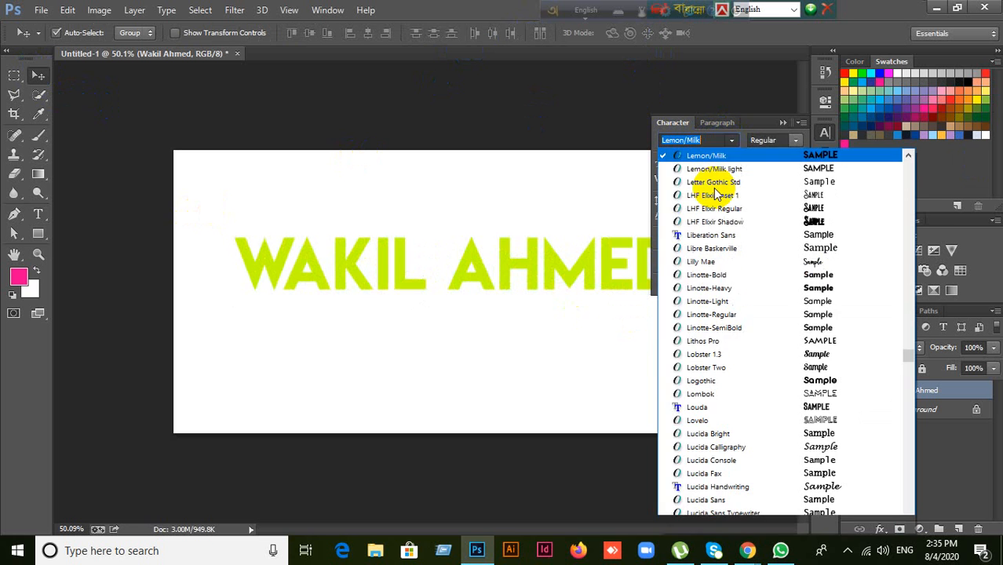
click(704, 344)
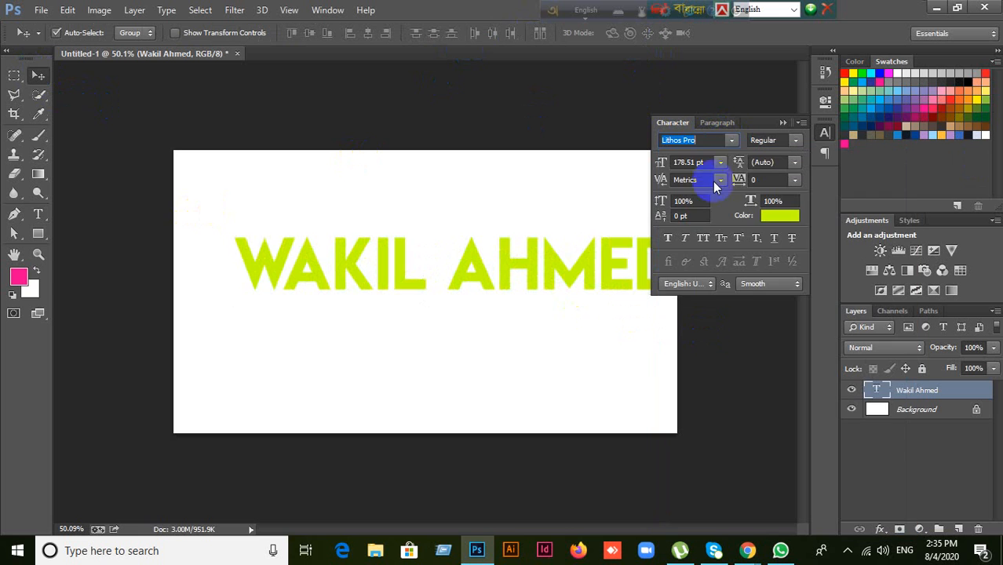
click(731, 140)
click(701, 355)
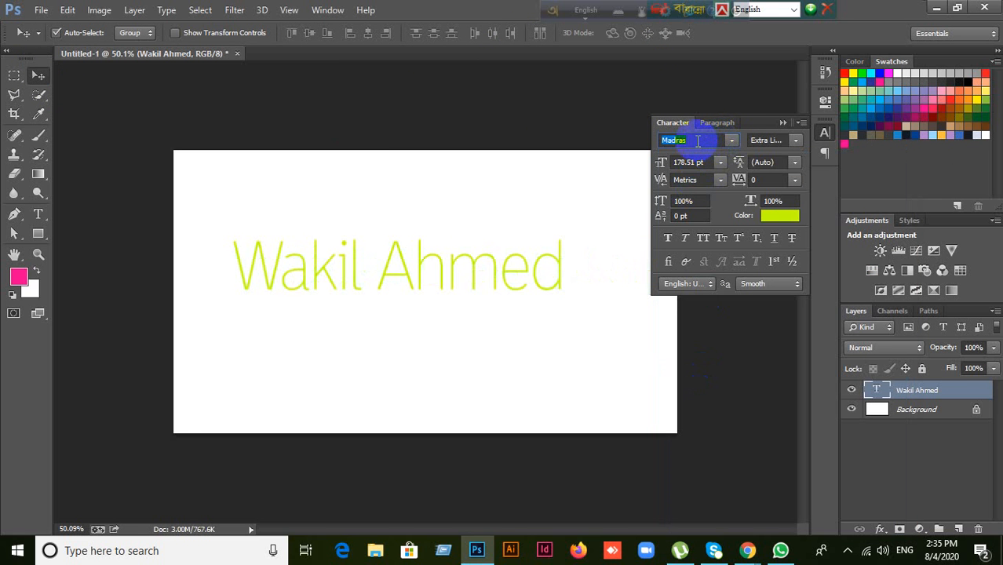
drag(692, 138, 604, 139)
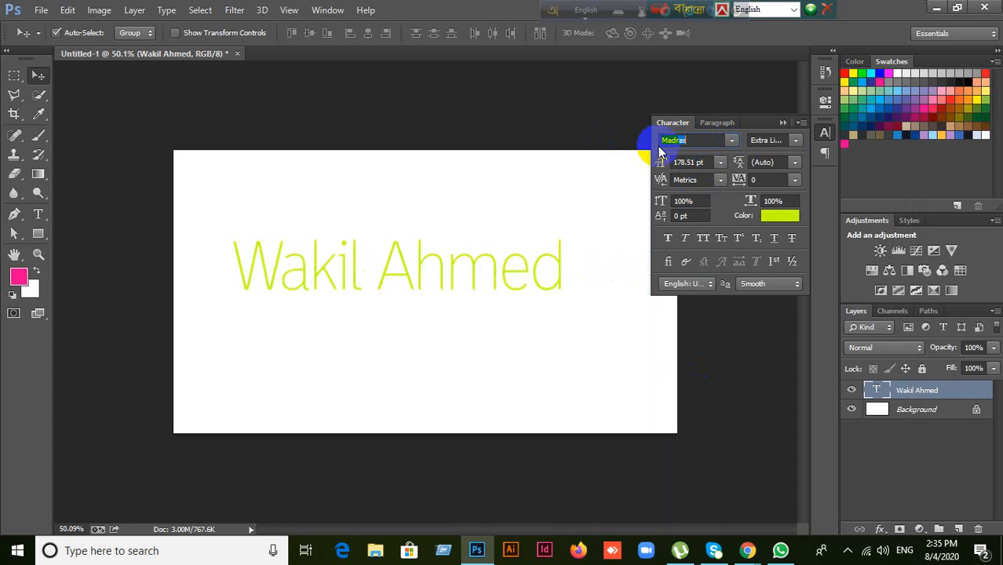
drag(691, 139, 652, 140)
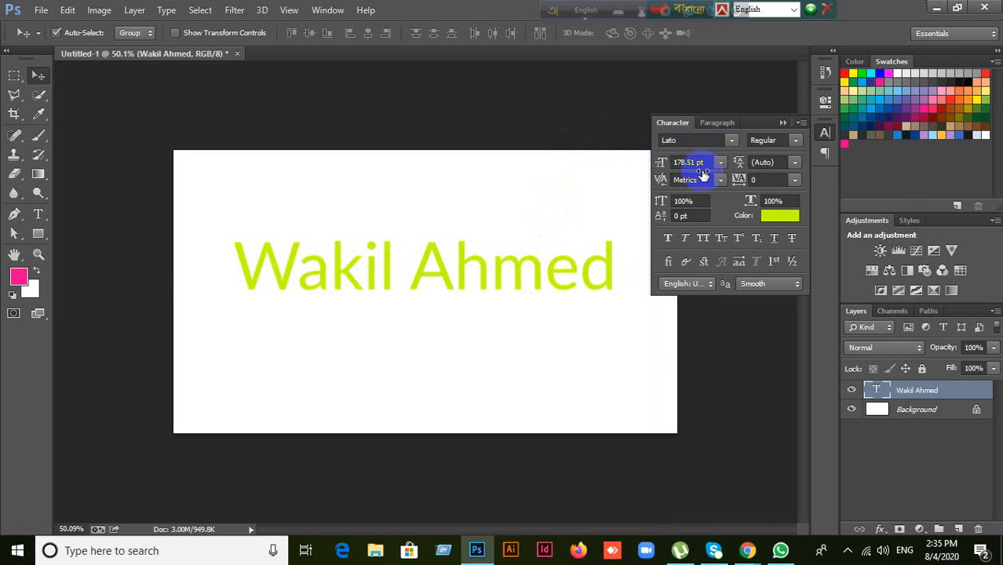
Step: Try the Lato Light and Italic styles on the heading, then settle on Lato Bold
click(795, 144)
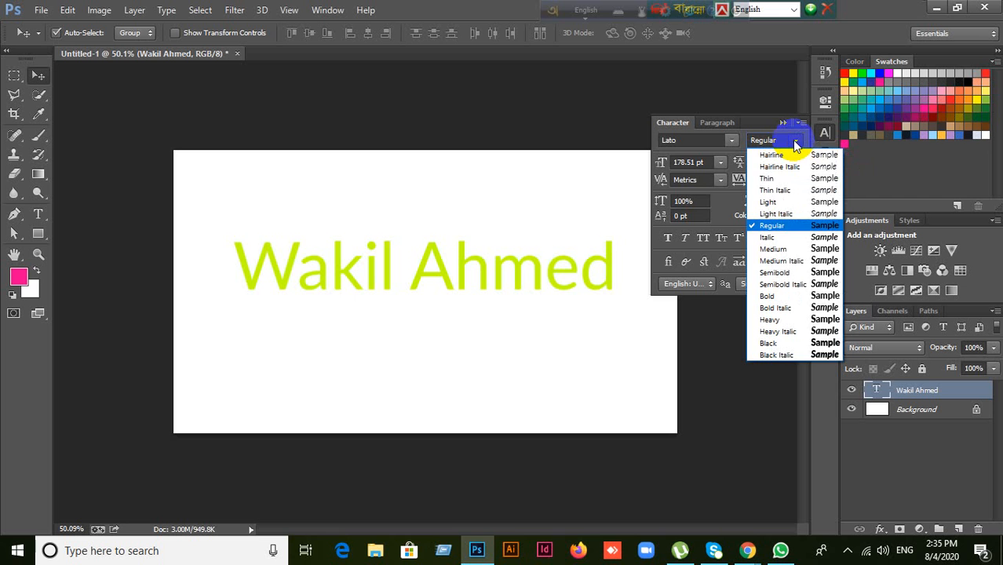
click(833, 203)
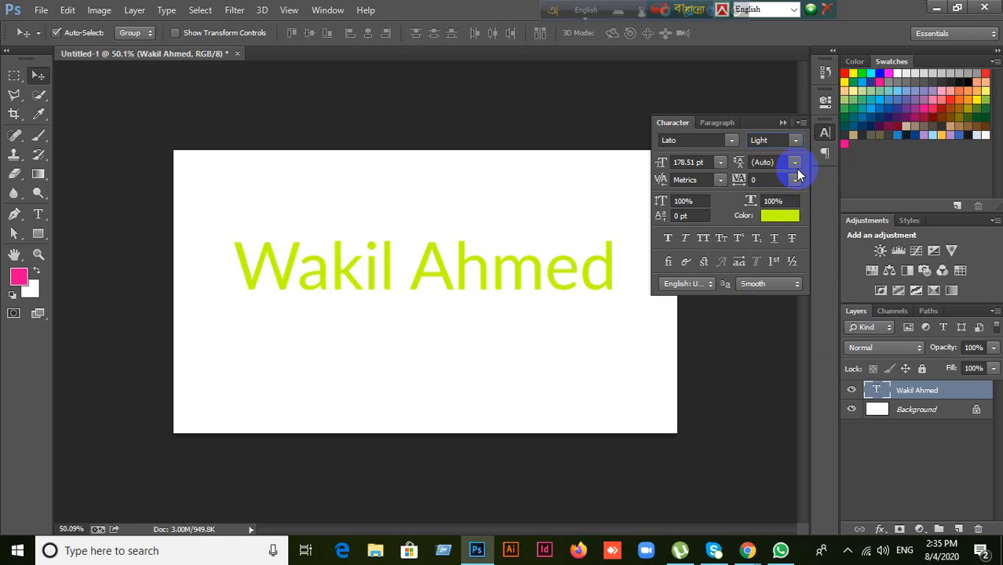
click(795, 146)
click(787, 246)
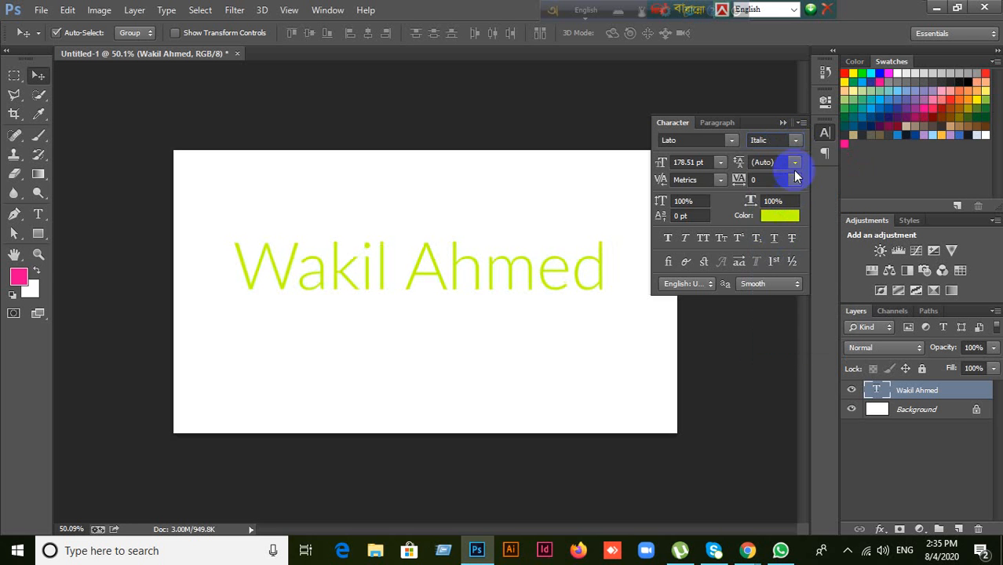
click(796, 143)
click(773, 275)
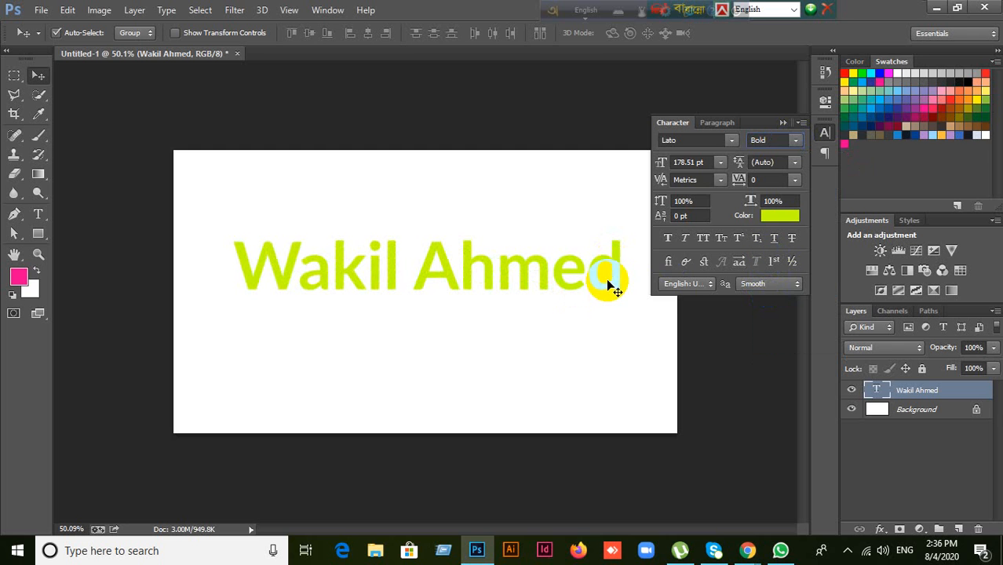
Step: Raise the font size to 218.51 pt and shift the heading left
click(709, 163)
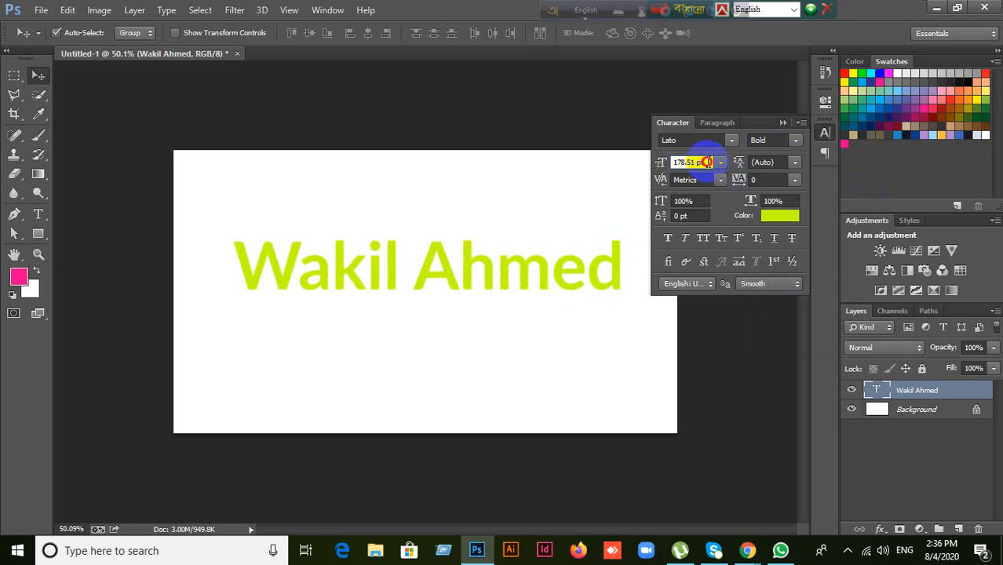
drag(707, 161, 656, 163)
double_click(708, 162)
key(Up)
key(Up)
key(Up)
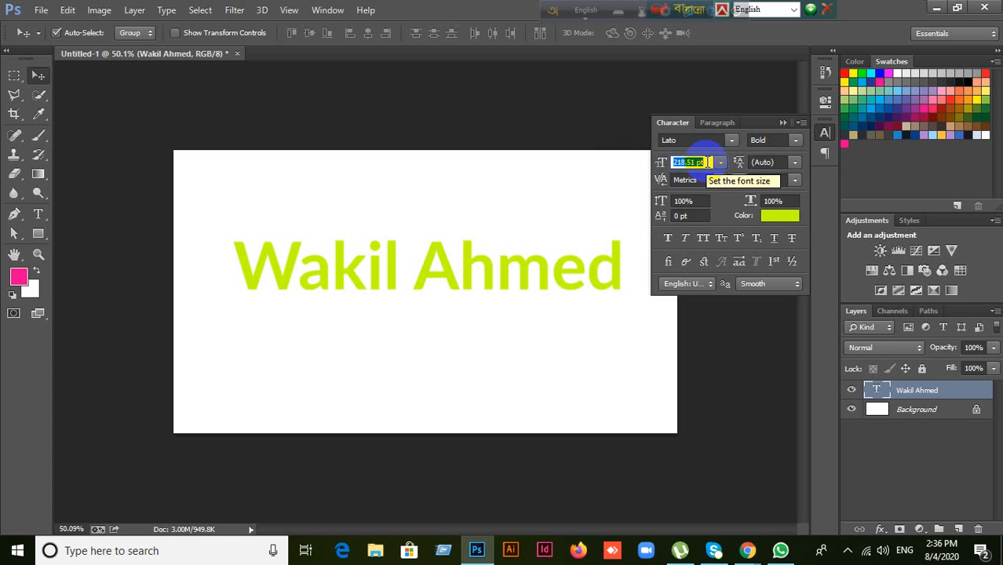
key(Return)
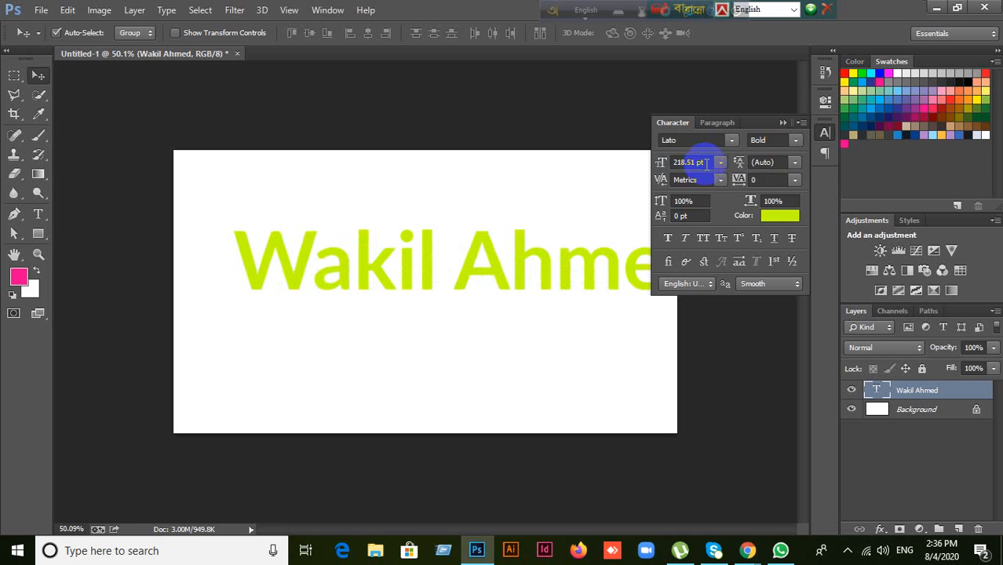
drag(504, 275, 450, 281)
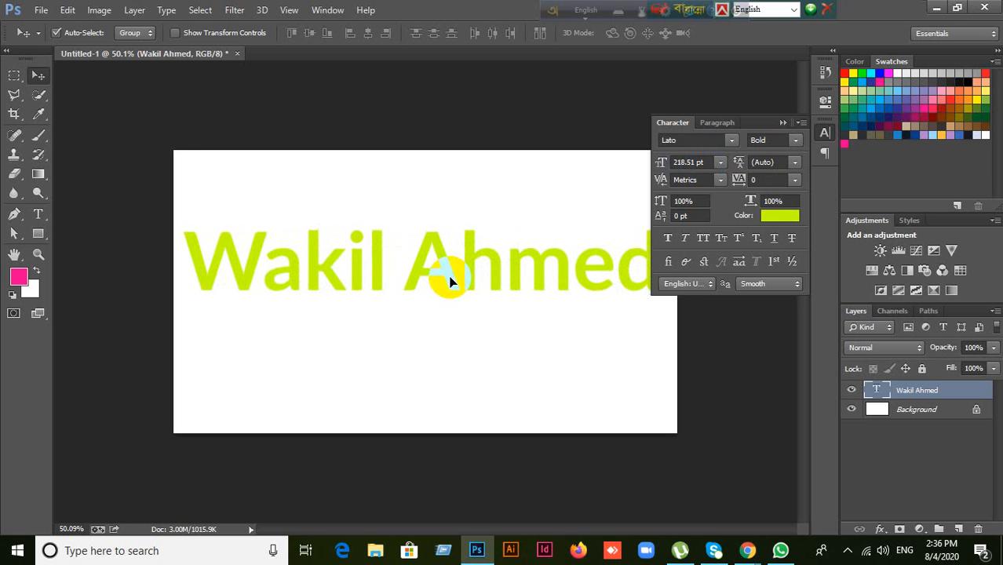
Step: Try 150 pt and then 179 pt, moving the heading right in between
click(707, 163)
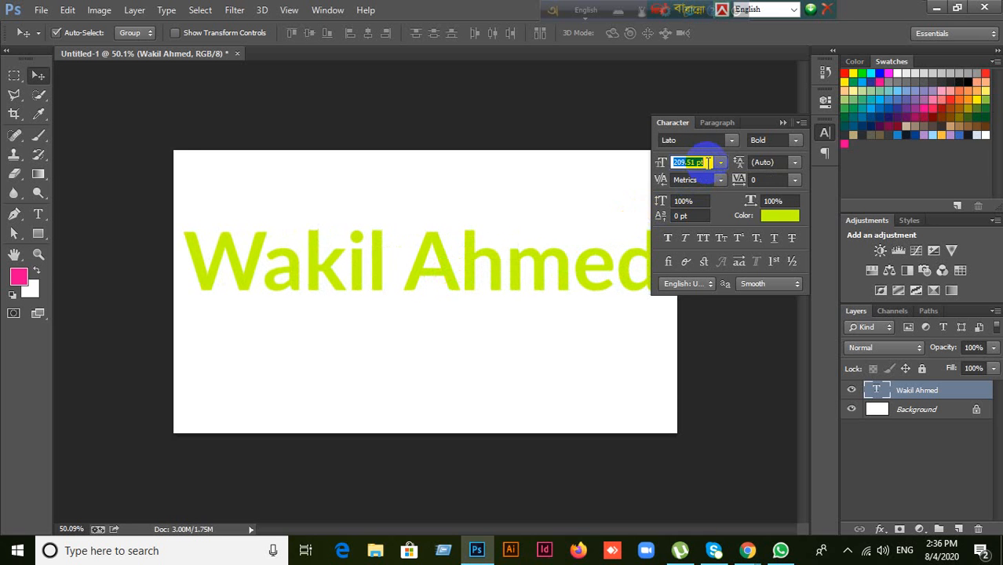
scroll(708, 163, down, 10)
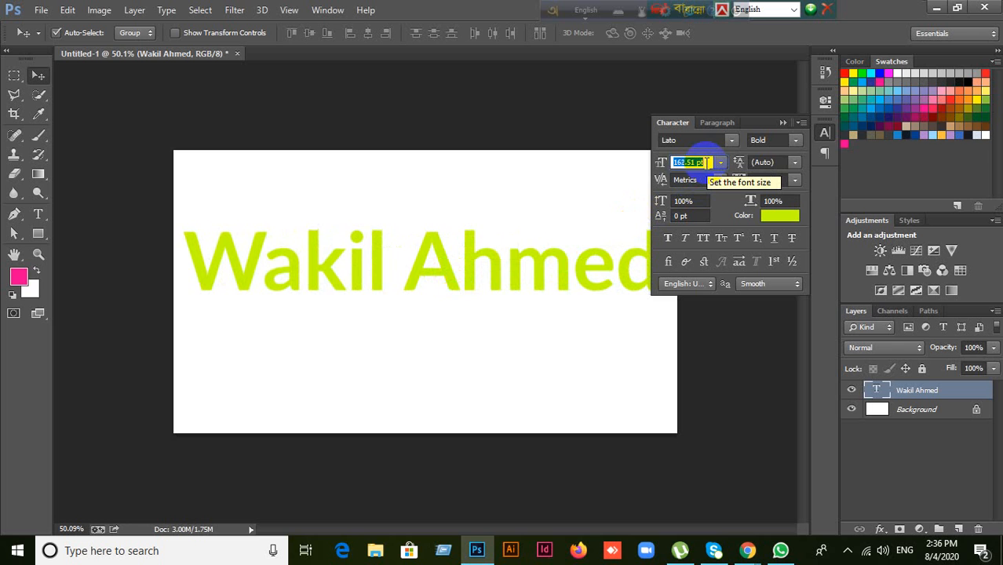
text(150)
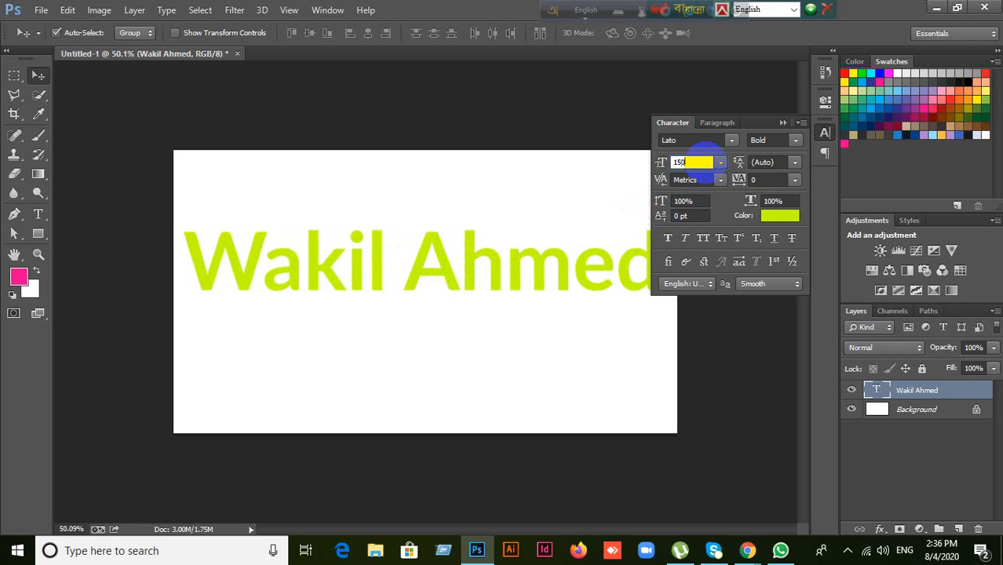
key(Return)
drag(507, 322, 596, 293)
click(703, 163)
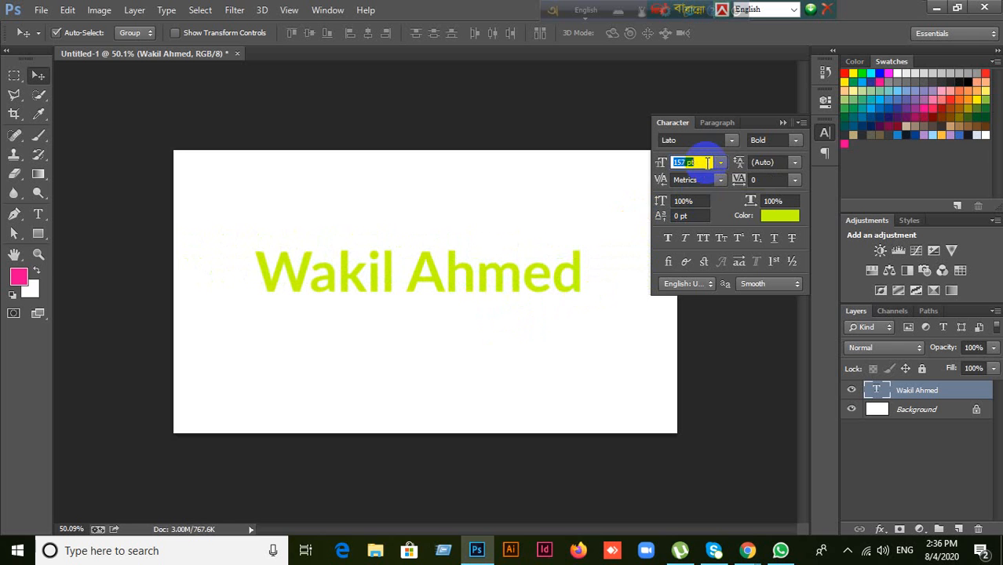
scroll(708, 163, up, 7)
key(Return)
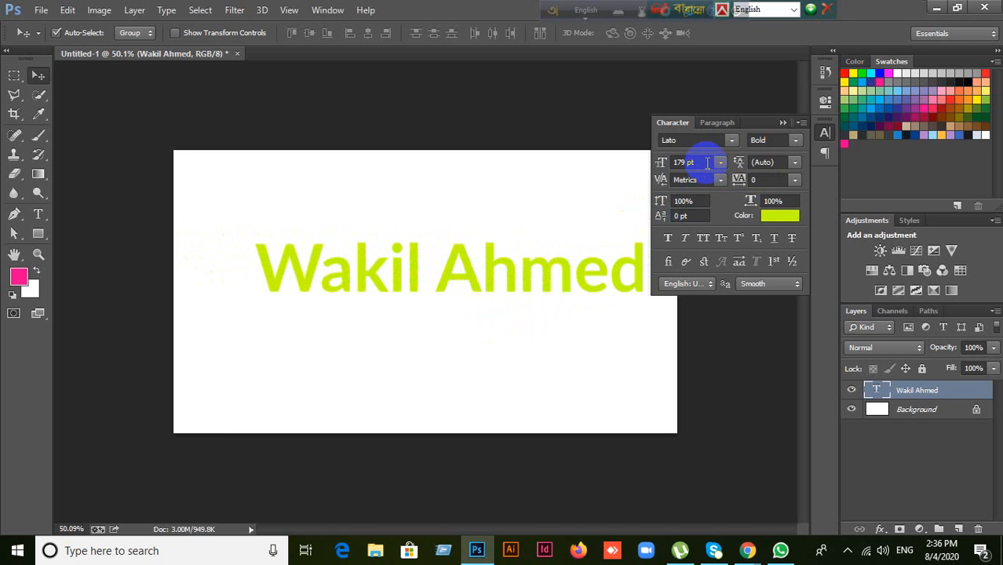
Step: Try the preset sizes 60 pt and 12 pt, then settle on 72 pt
click(722, 162)
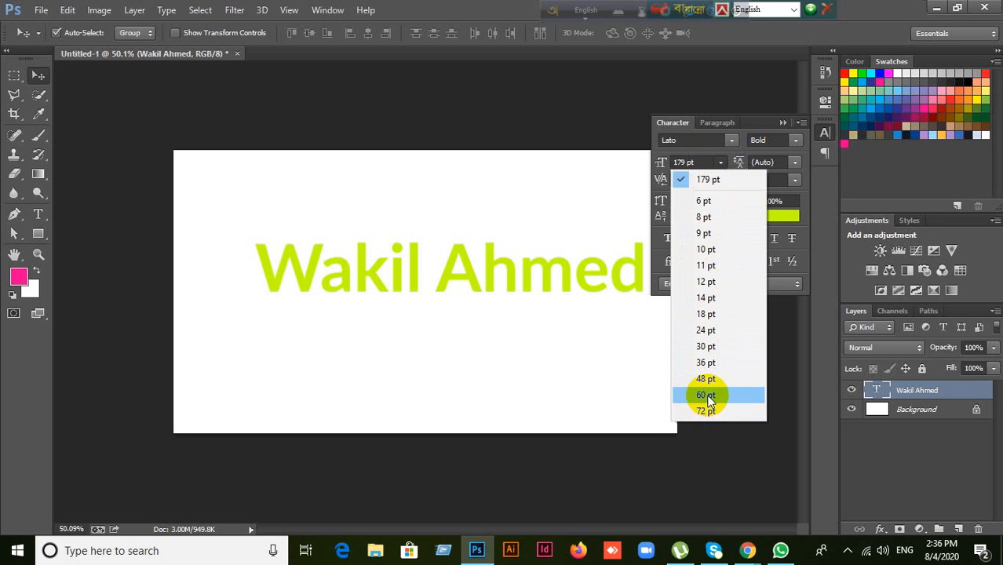
click(705, 395)
click(721, 163)
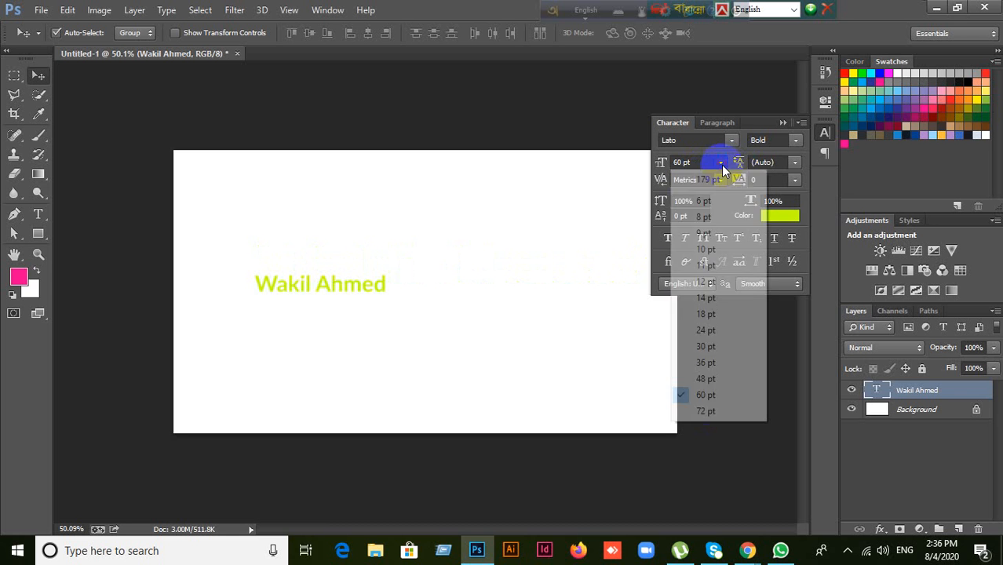
click(708, 282)
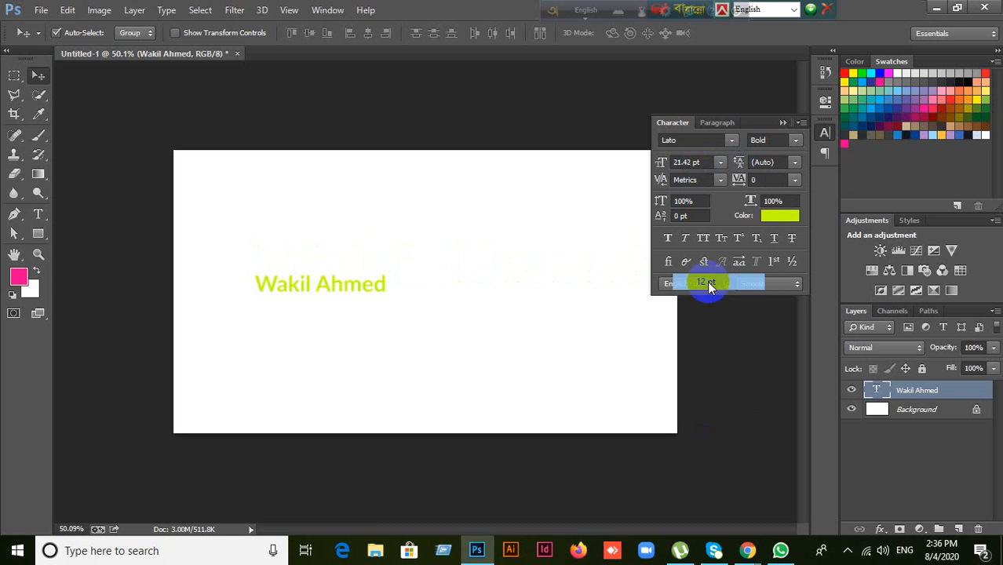
click(721, 162)
click(706, 410)
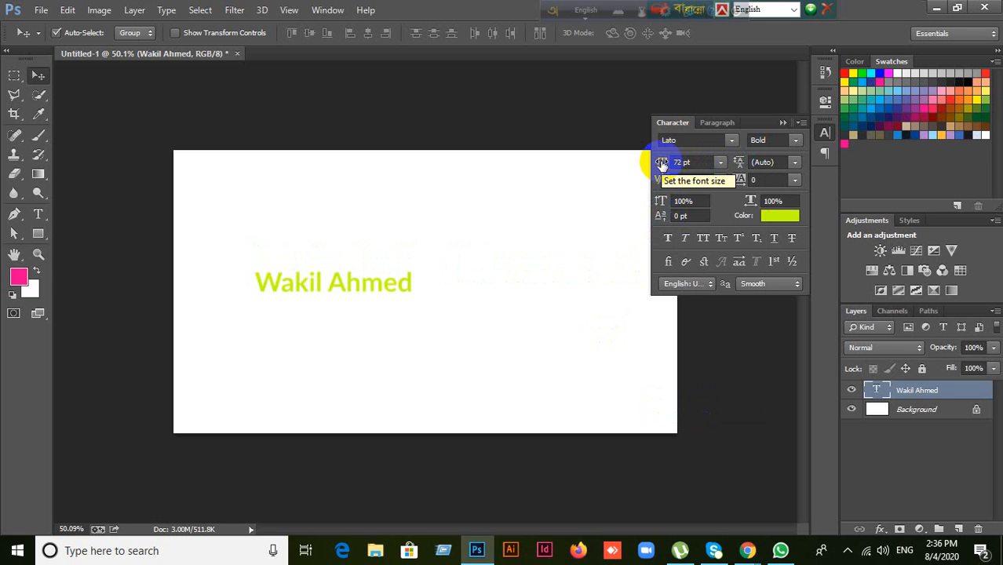
Step: Scrub the font size icon to enlarge the heading to 191.38 pt
drag(659, 162, 730, 152)
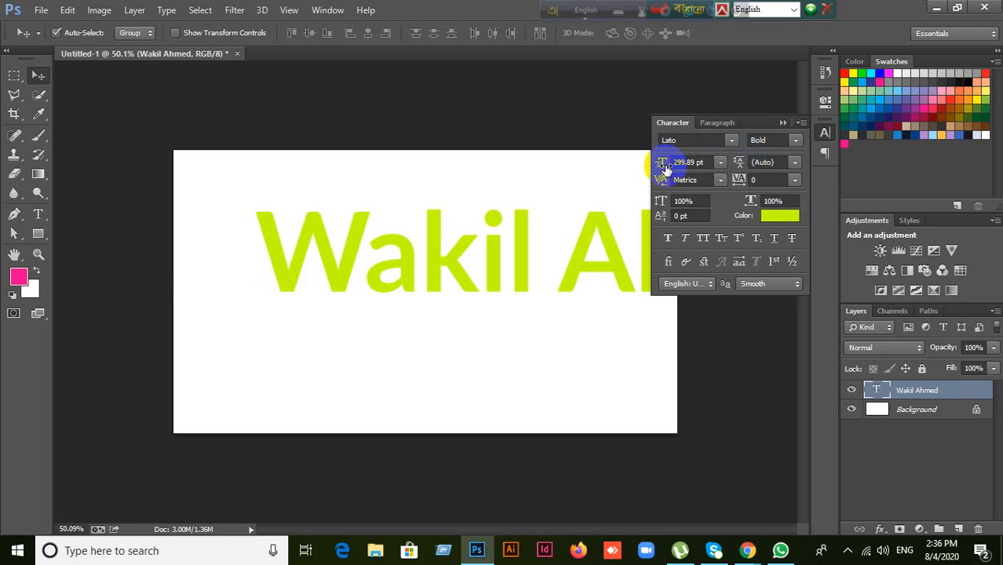
drag(662, 164, 441, 228)
drag(662, 164, 744, 162)
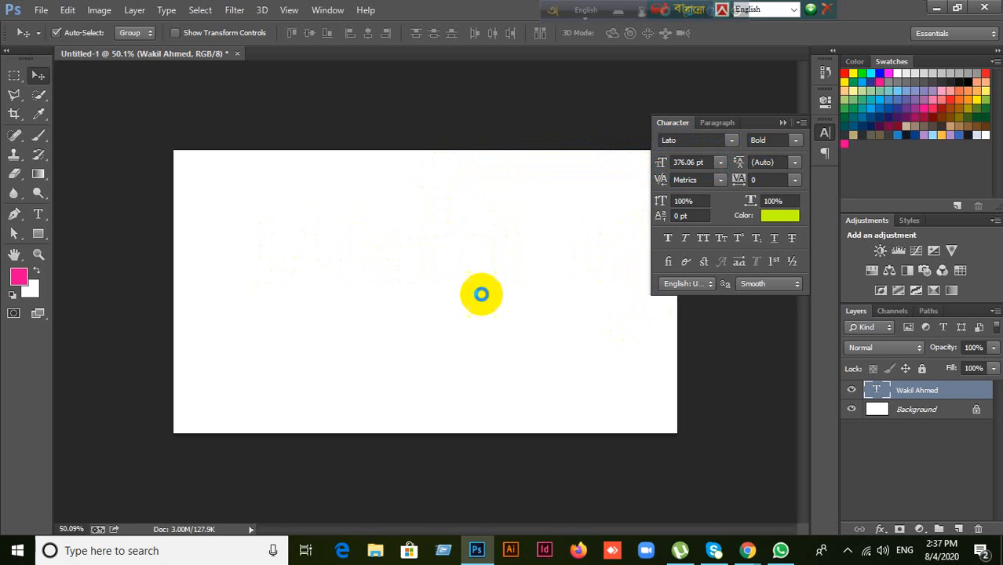
drag(649, 157, 462, 162)
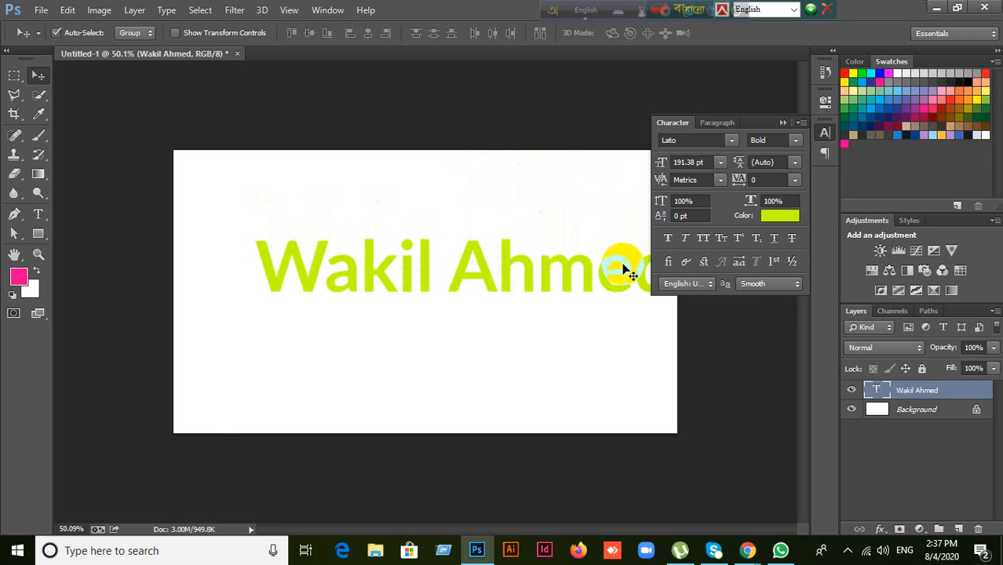
Step: Move the heading left and about 60 px up so the whole name fits
drag(620, 273, 568, 269)
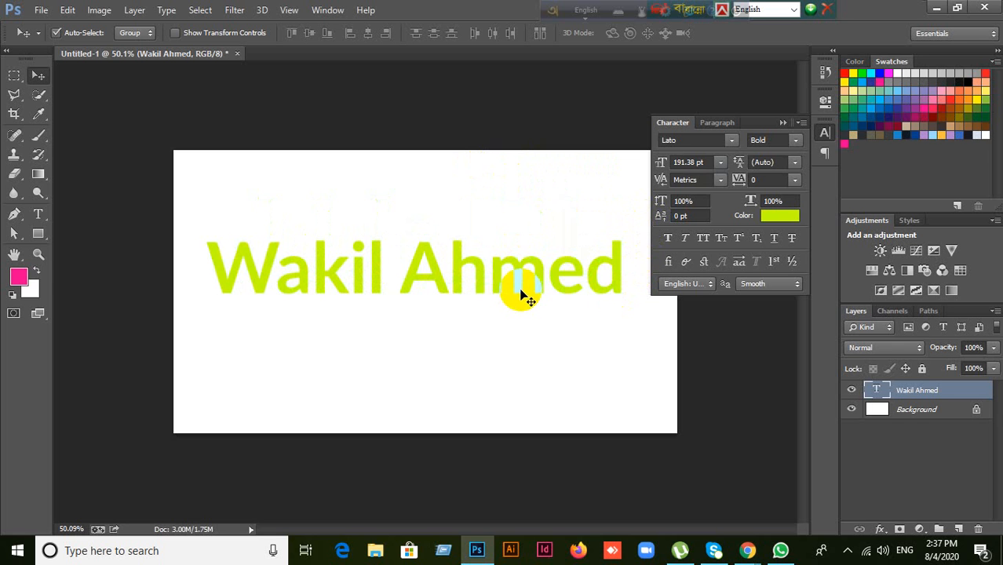
drag(520, 292, 519, 245)
click(698, 160)
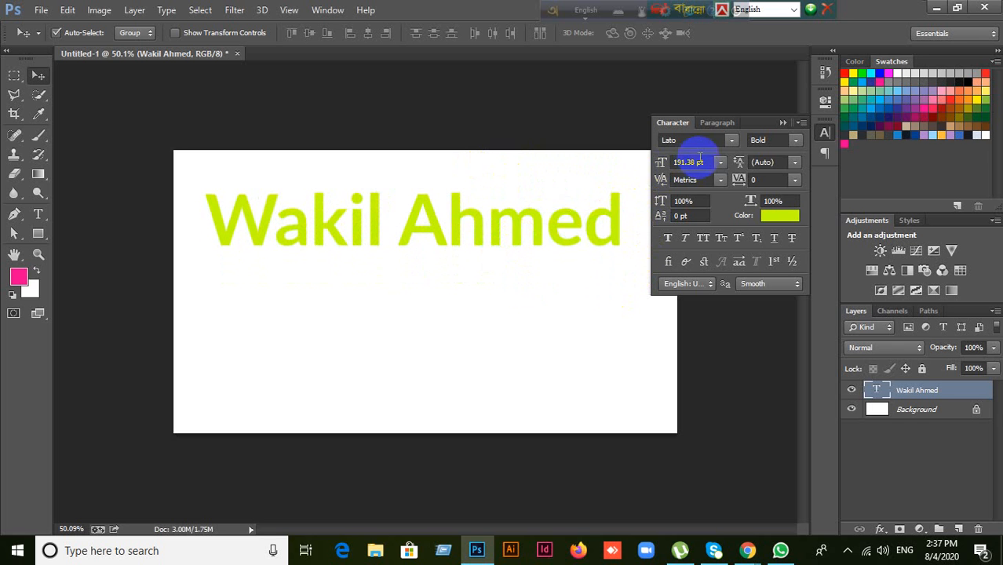
Step: Keep leading at Auto and drag the heading up and left on the canvas
click(704, 163)
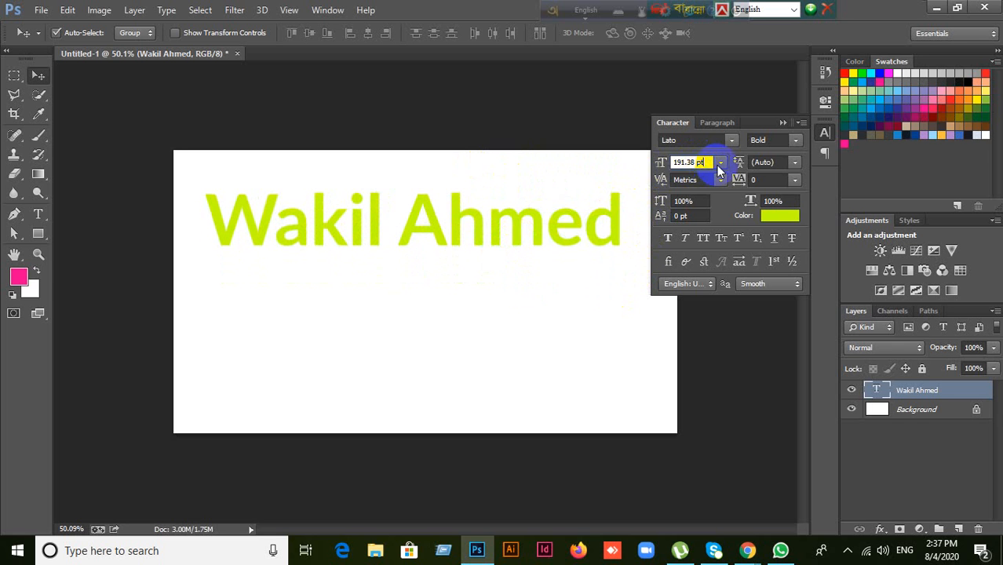
click(781, 165)
click(795, 163)
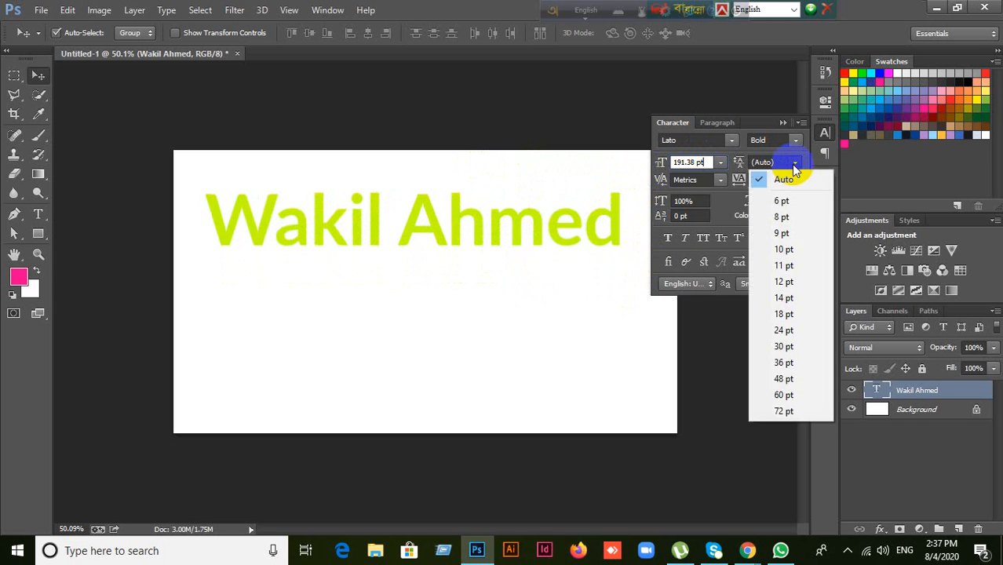
click(794, 167)
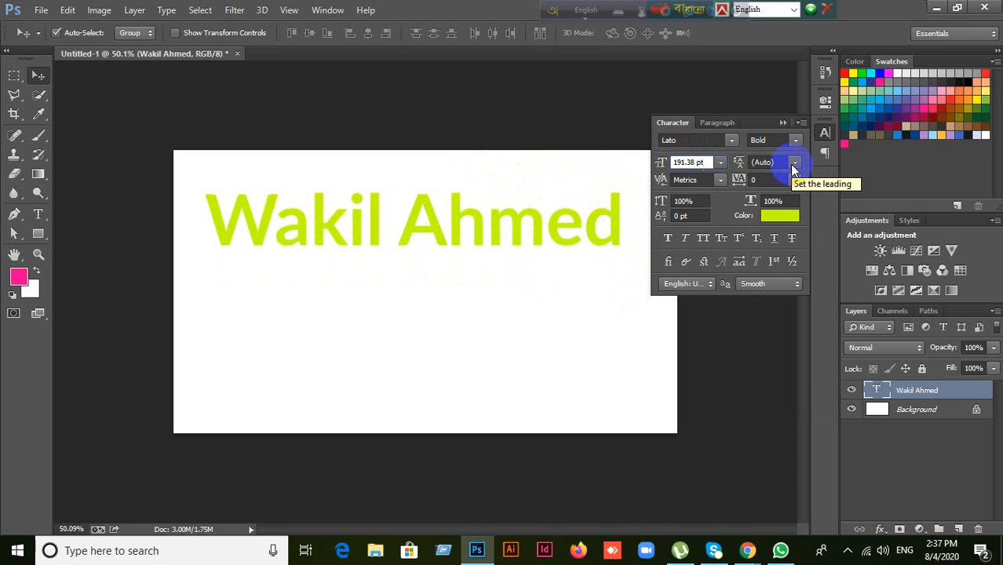
click(794, 162)
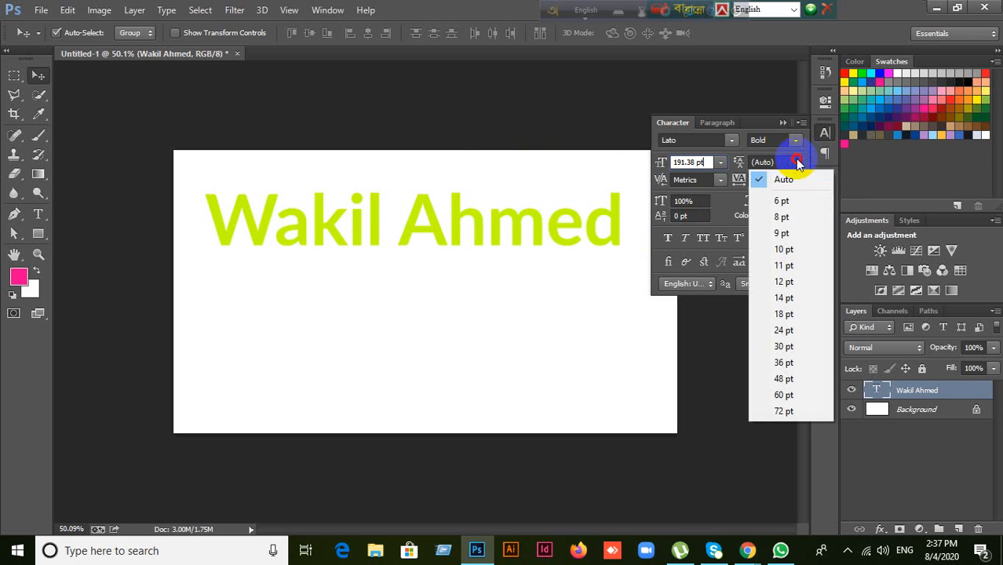
click(795, 159)
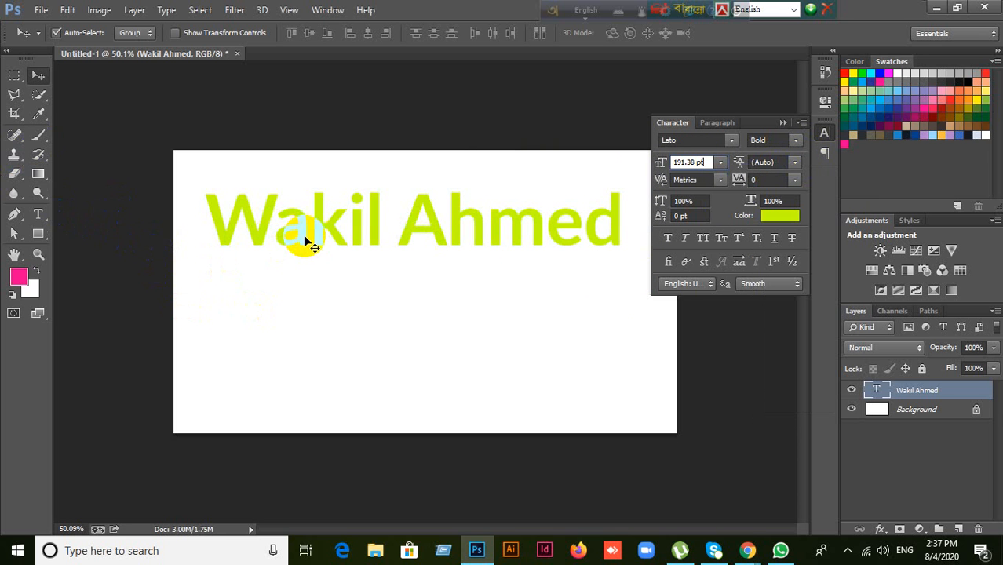
mouse_move(306, 240)
mouse_down()
mouse_move(294, 229)
mouse_move(301, 220)
mouse_up()
scroll(448, 274, up, 1)
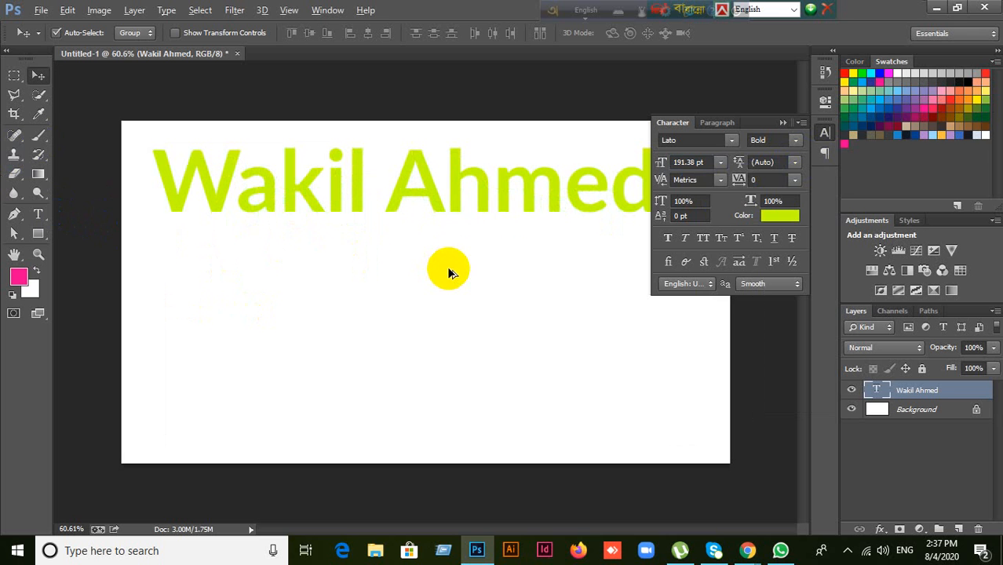
Step: Add a two-line text block 'A quick brown fox / Jumps over the lazy dog' below the heading
click(38, 215)
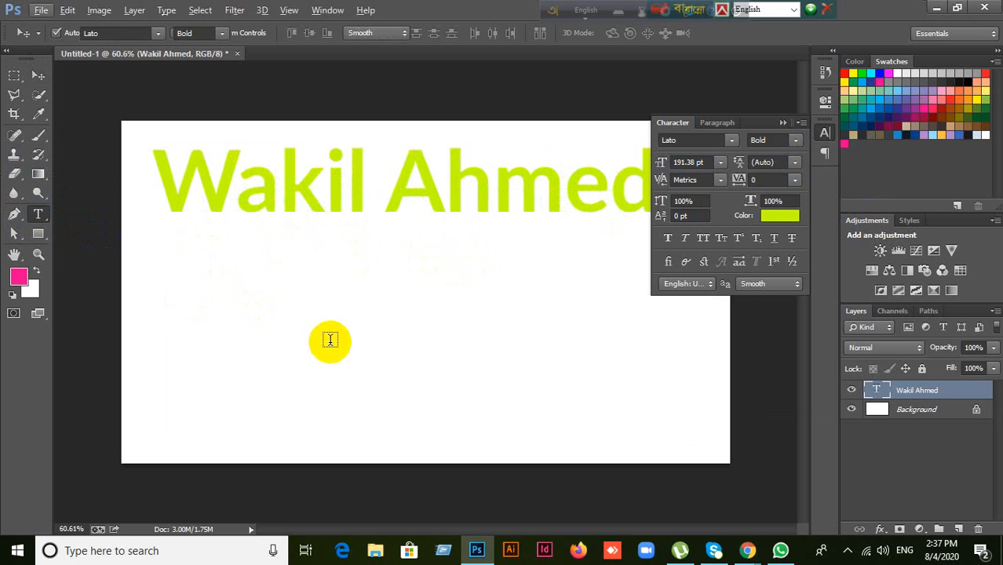
click(446, 346)
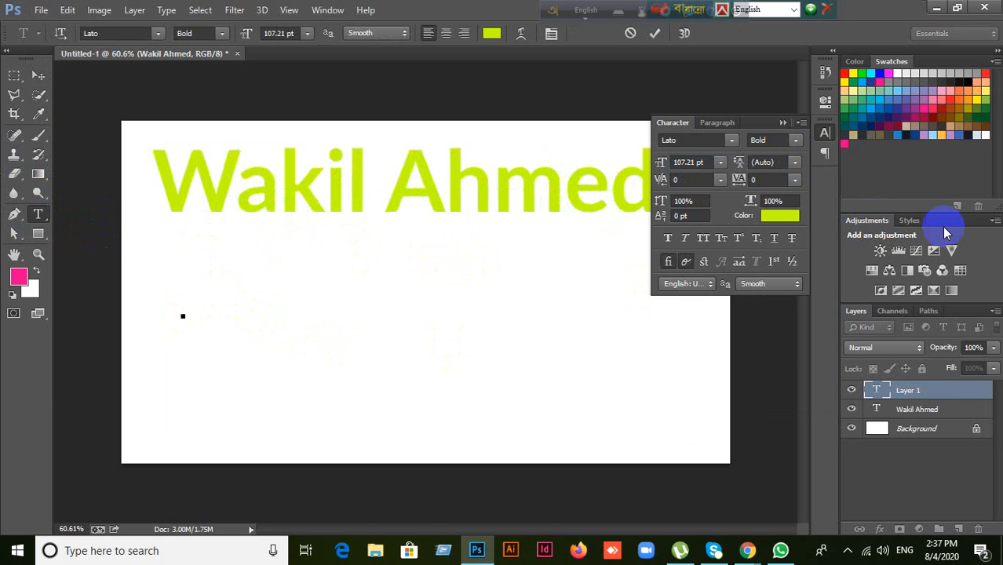
text(A qu)
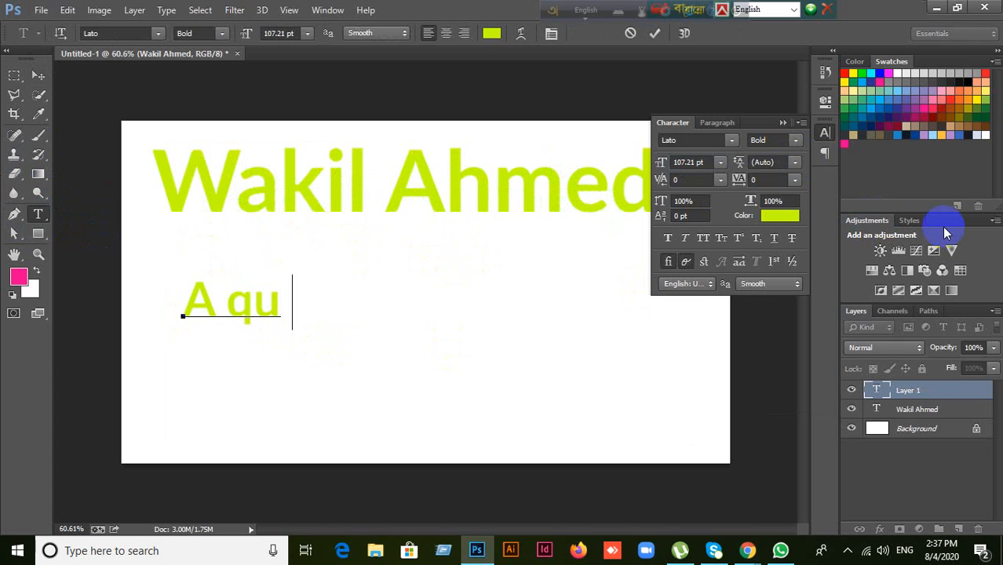
text(ick brow)
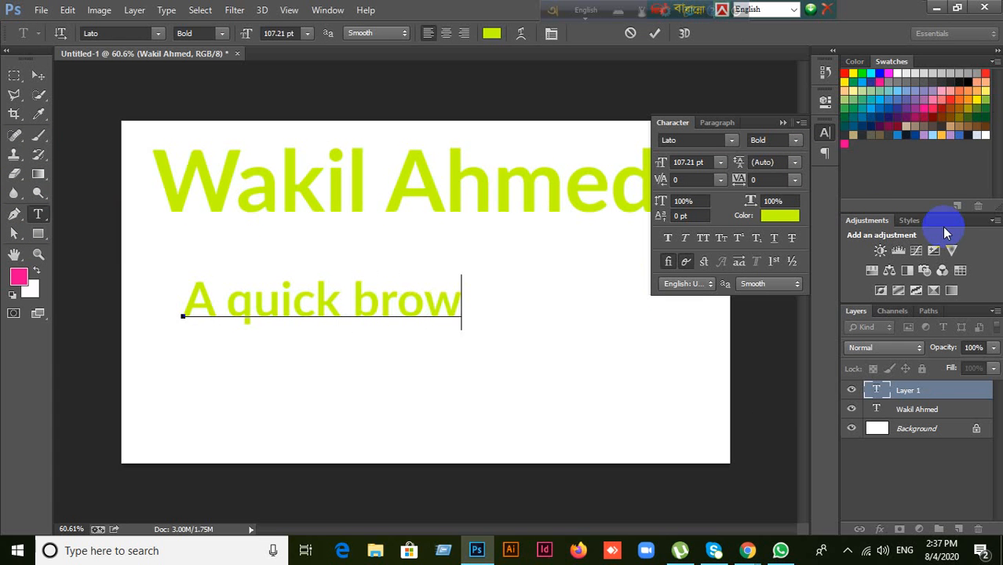
text(n fox)
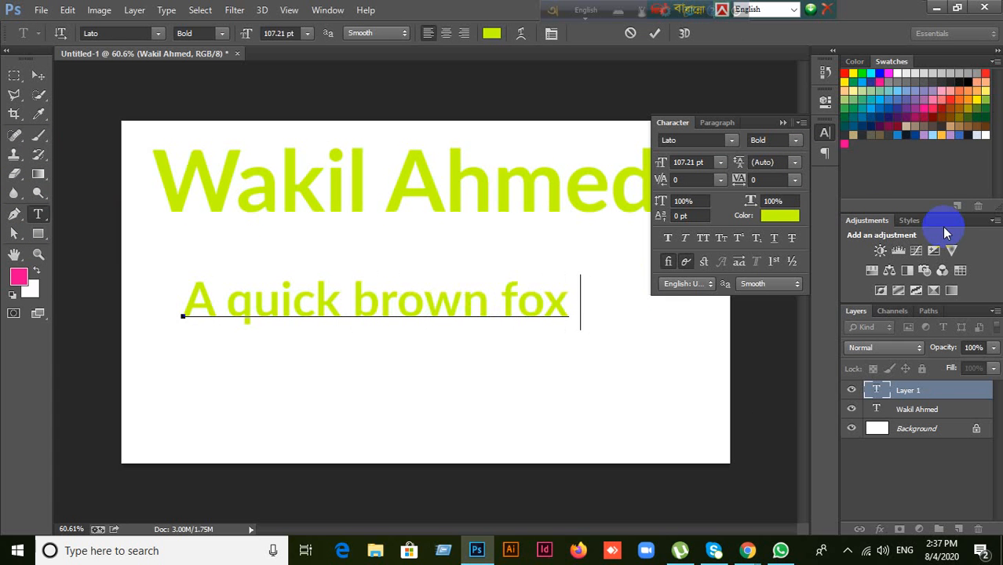
text( jumps)
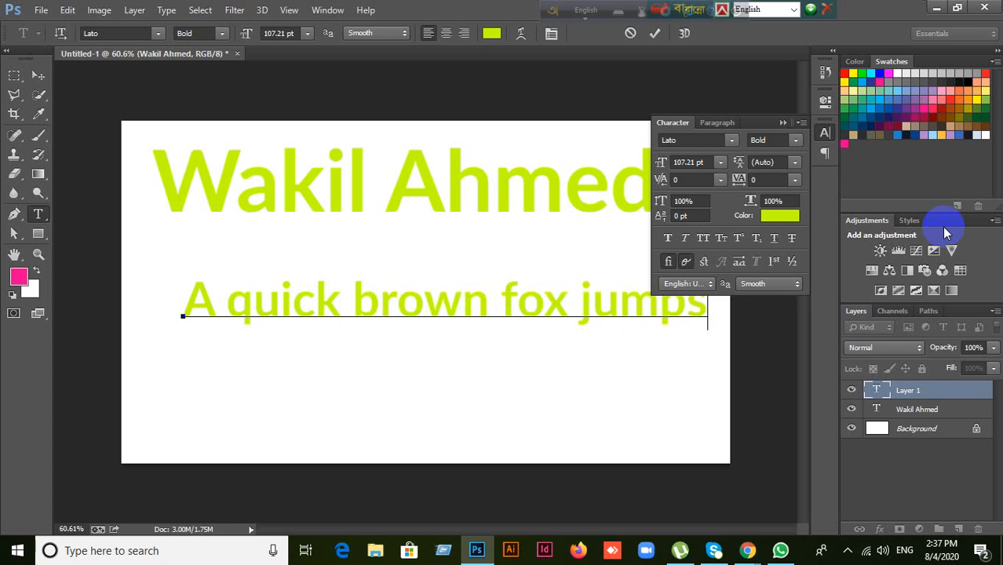
key(Left)
key(Left)
key(Left)
key(Left)
key(Left)
key(Return)
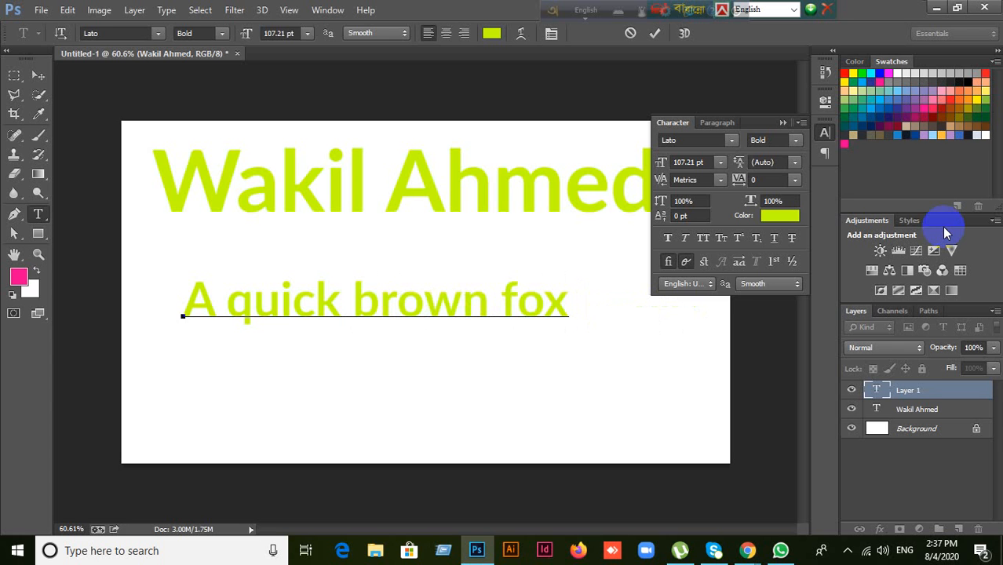
text(Ju)
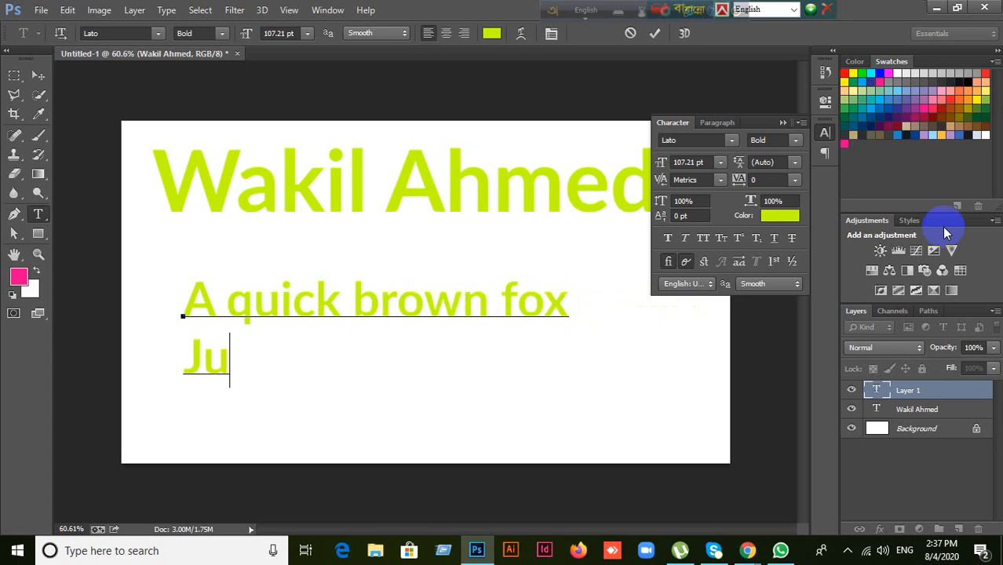
text(mps o)
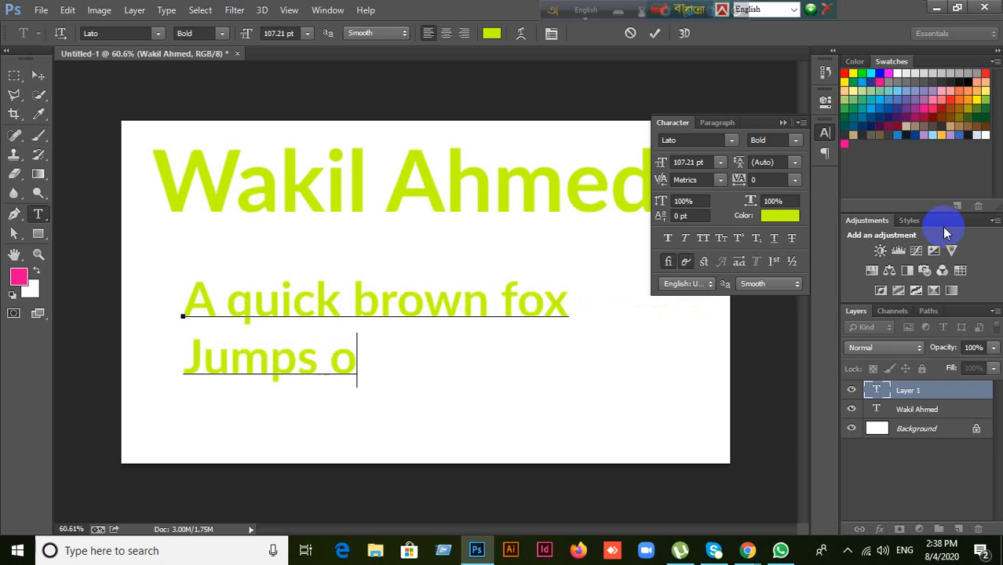
text(ver the )
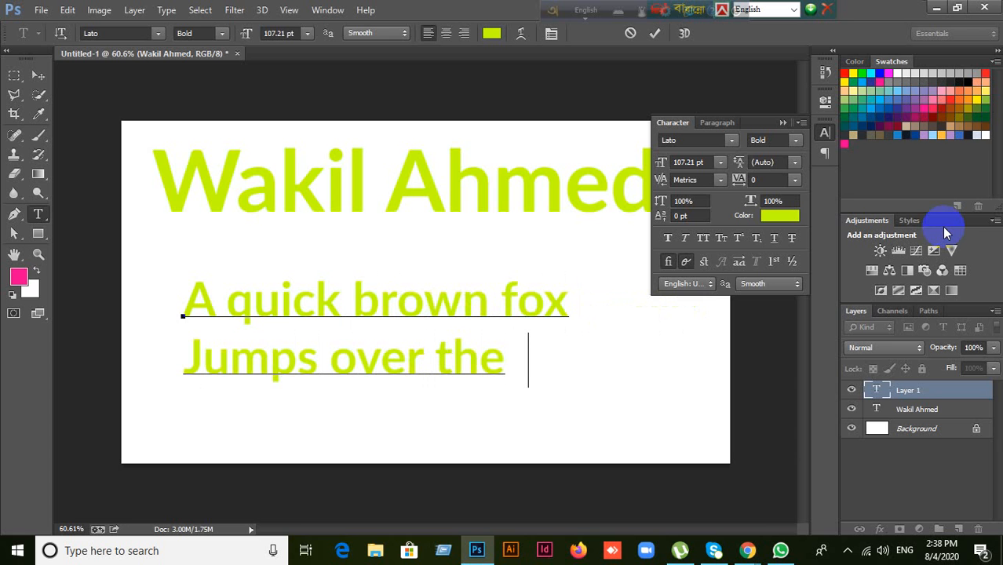
text(lazy do)
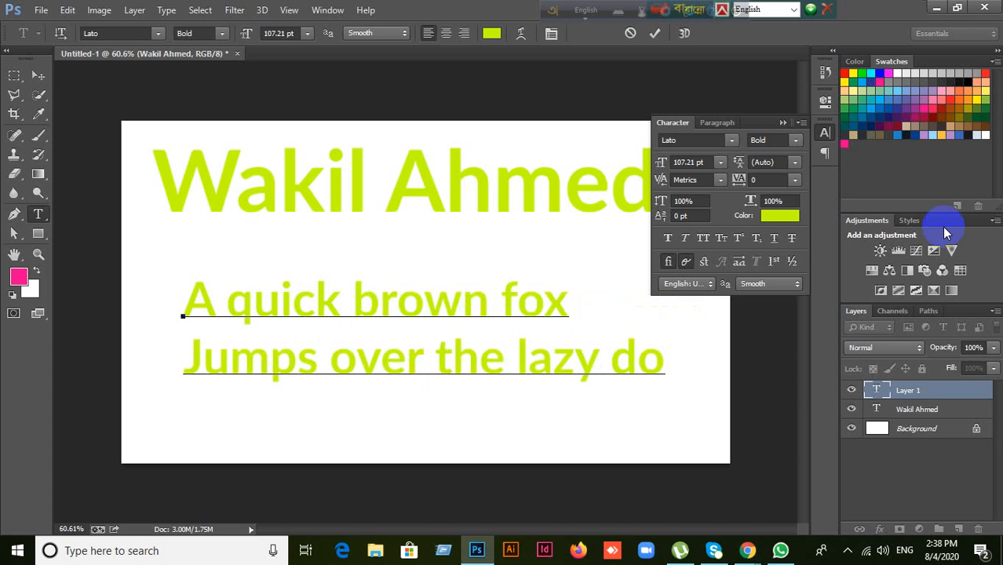
text(g.)
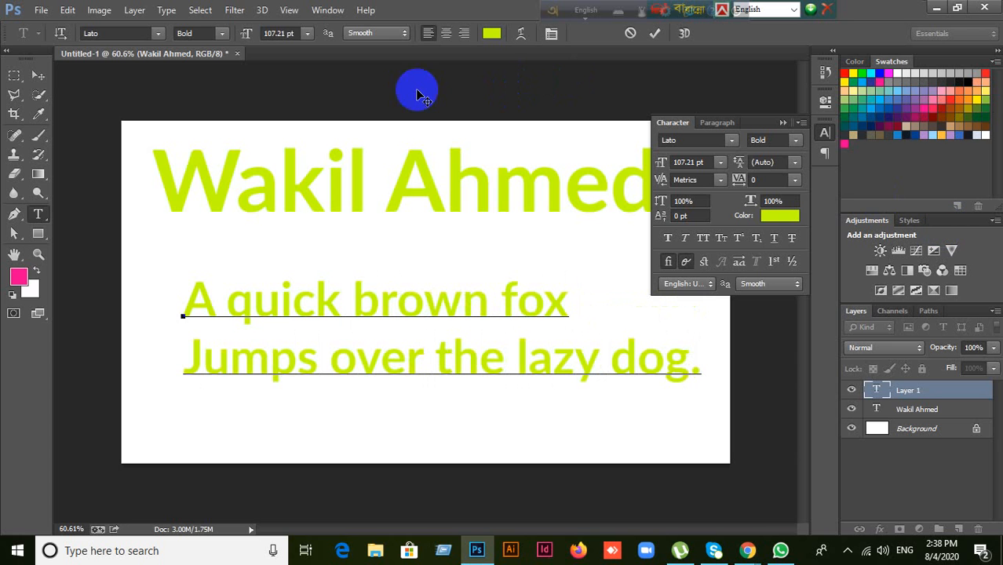
click(37, 75)
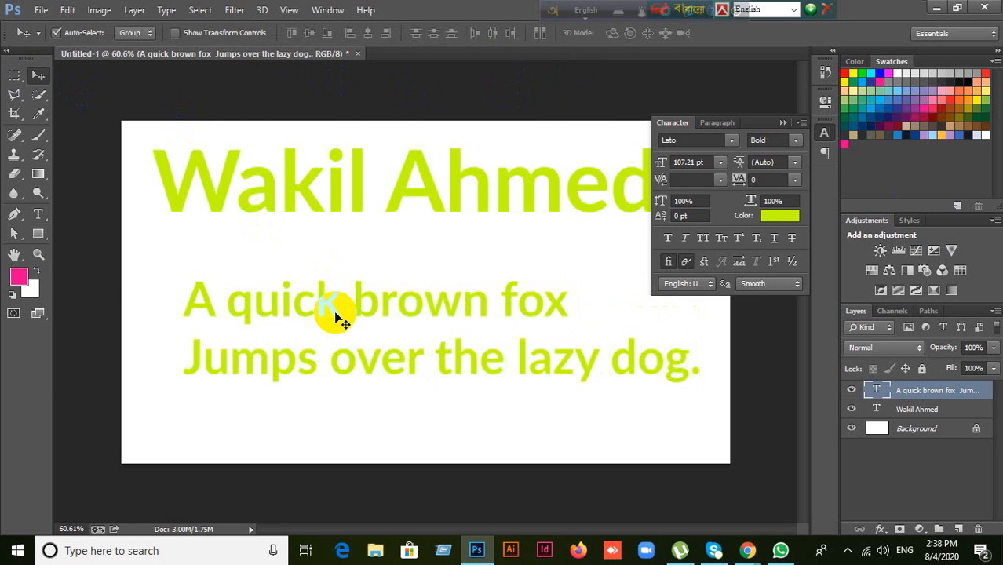
drag(336, 314, 323, 277)
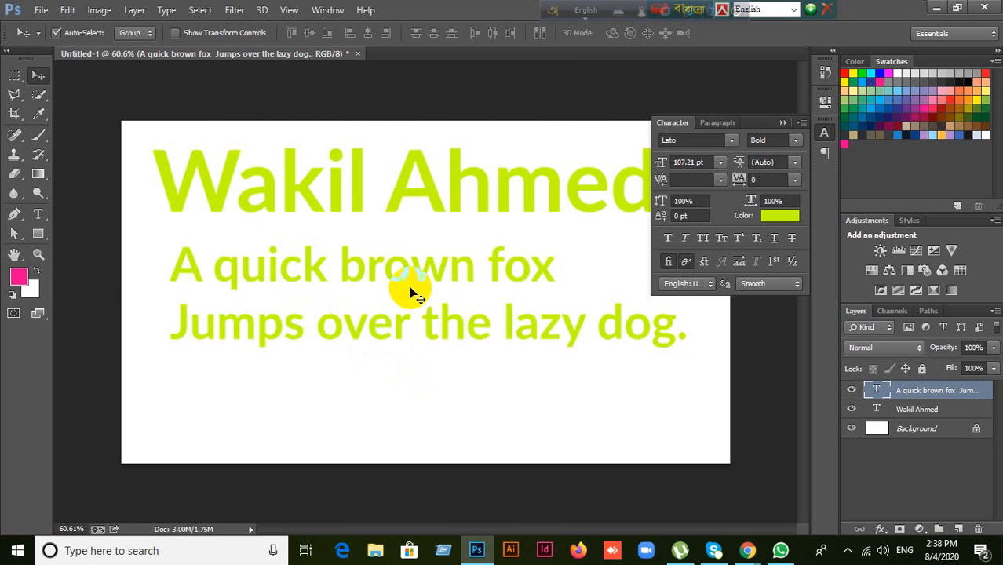
drag(401, 283, 399, 286)
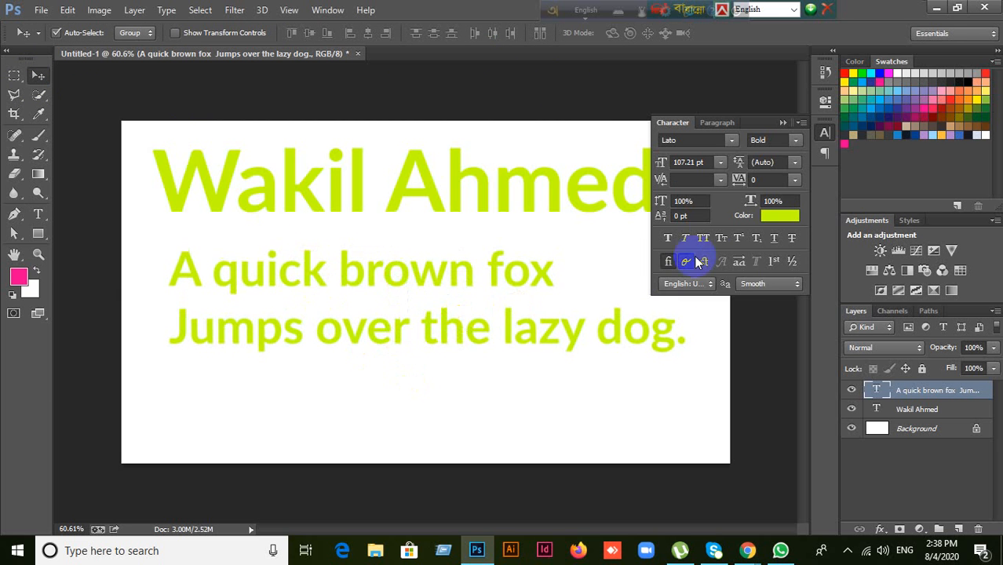
click(707, 162)
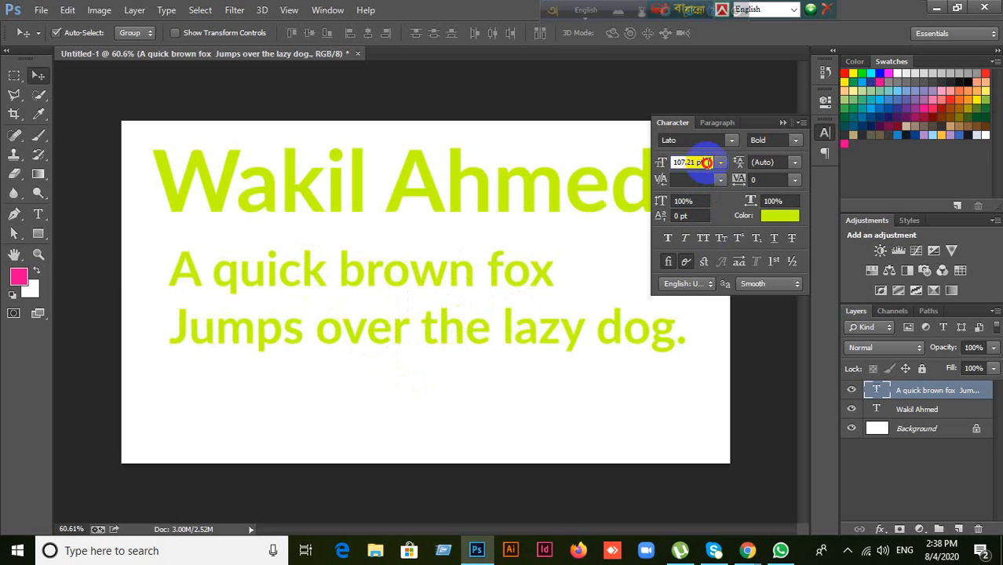
click(852, 390)
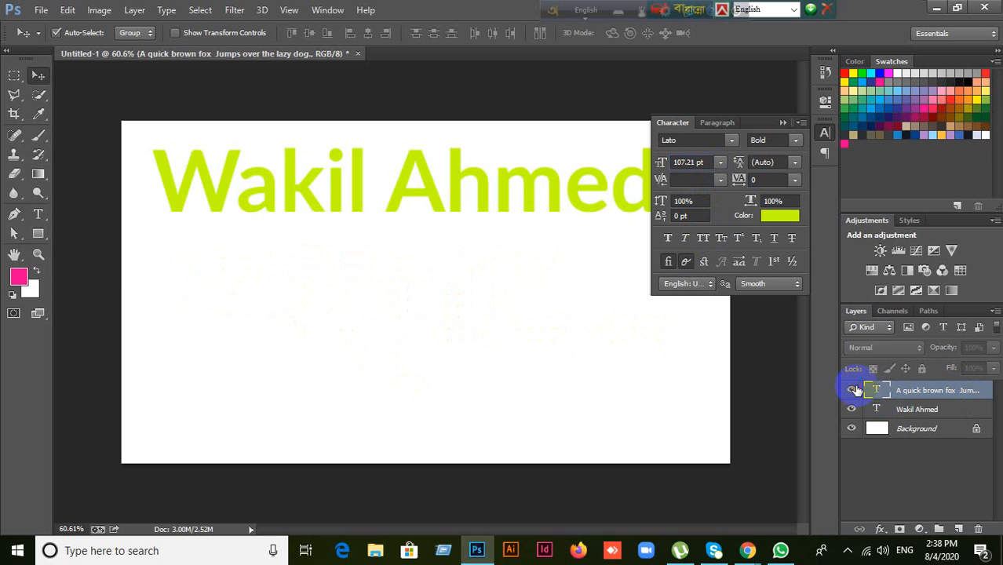
click(852, 390)
Step: Reduce the text block to 60 pt and move it right, under the heading
click(658, 162)
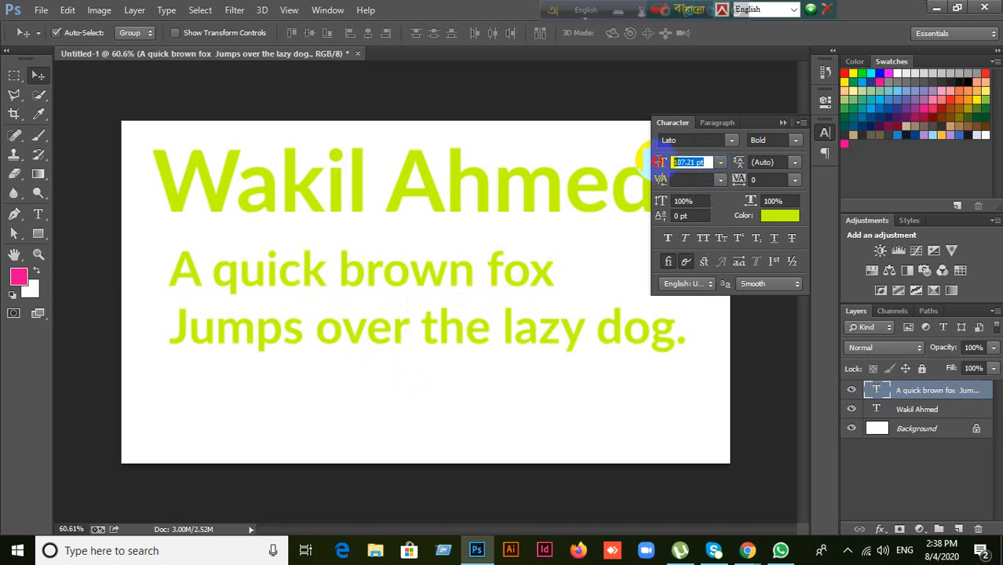
text(60)
key(Return)
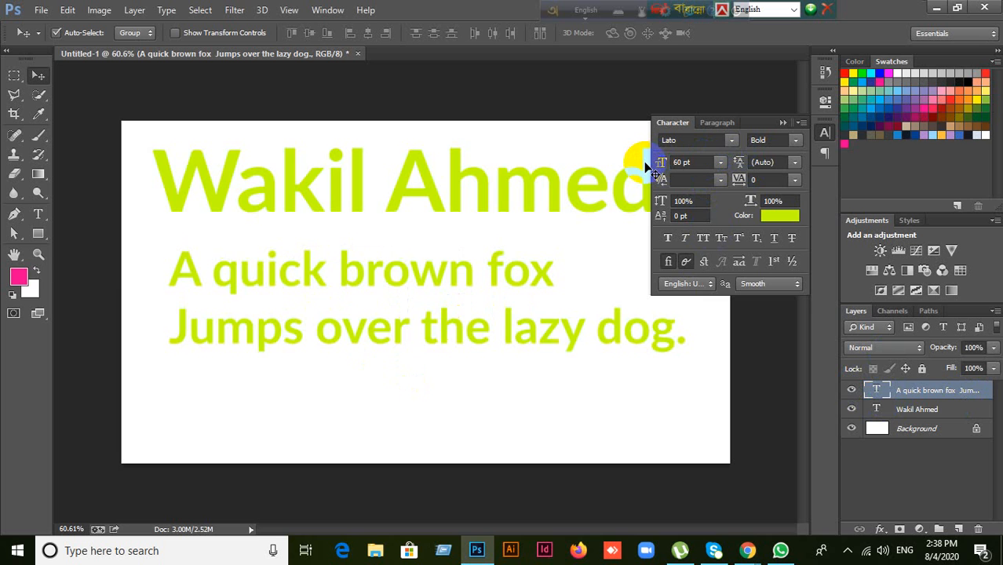
drag(361, 314, 386, 311)
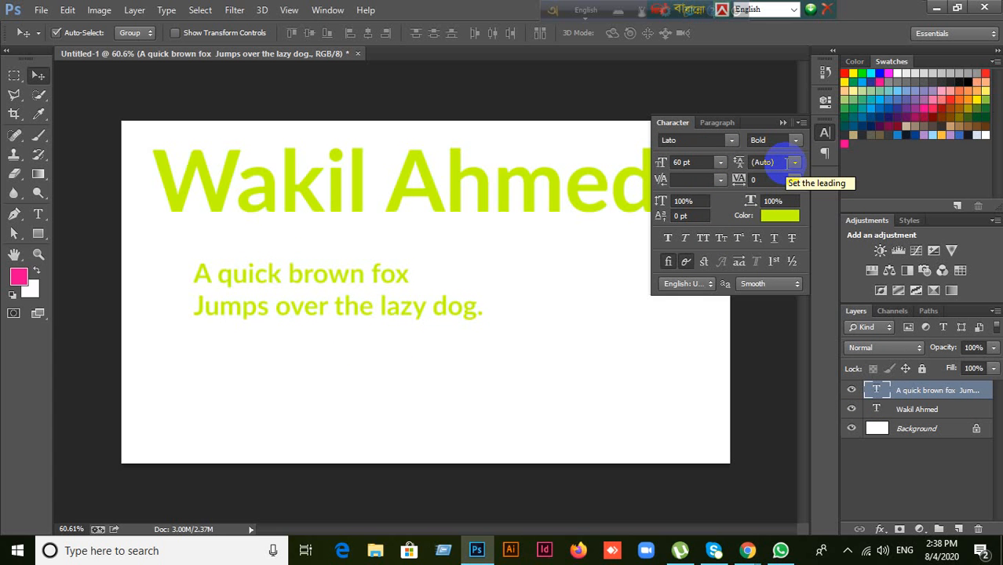
Step: Try the leading presets Auto, 36 pt and 72 pt, leaving 72 pt applied
click(795, 164)
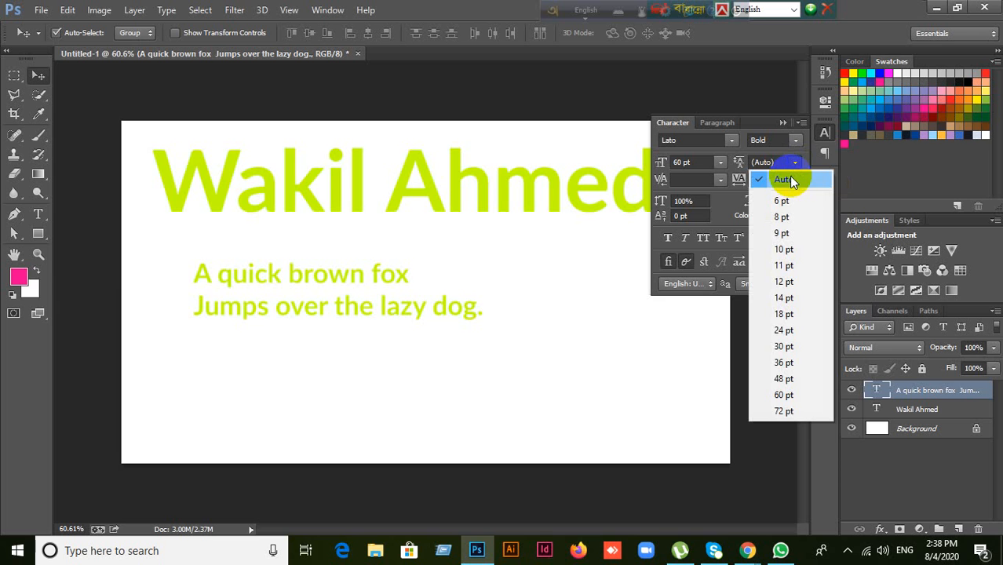
click(789, 179)
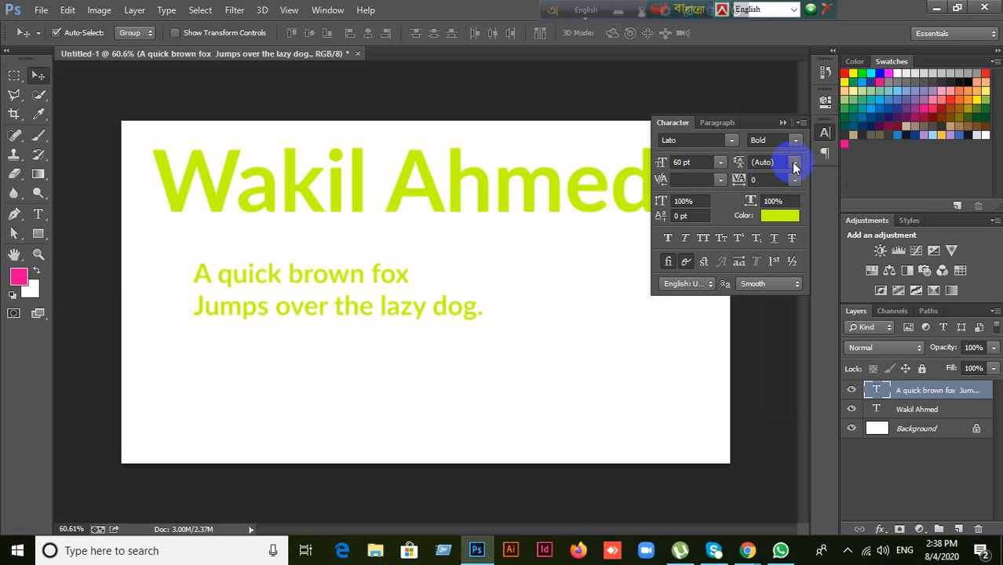
click(795, 166)
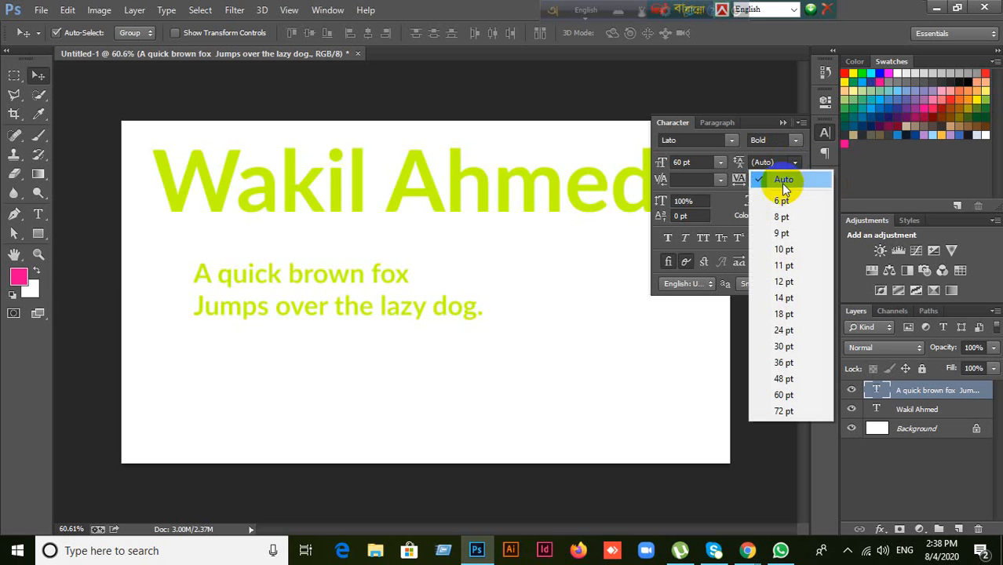
click(785, 365)
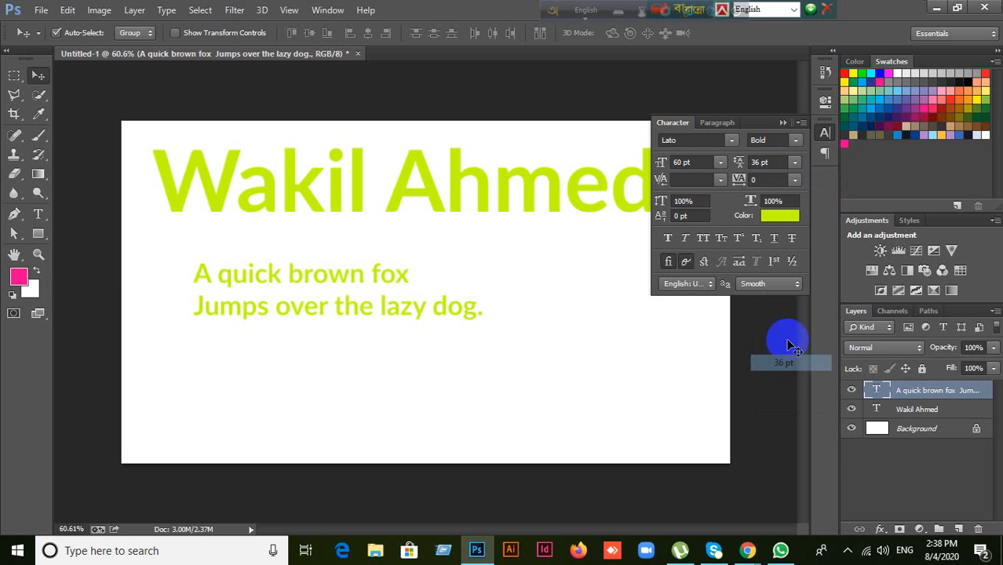
click(794, 163)
click(779, 411)
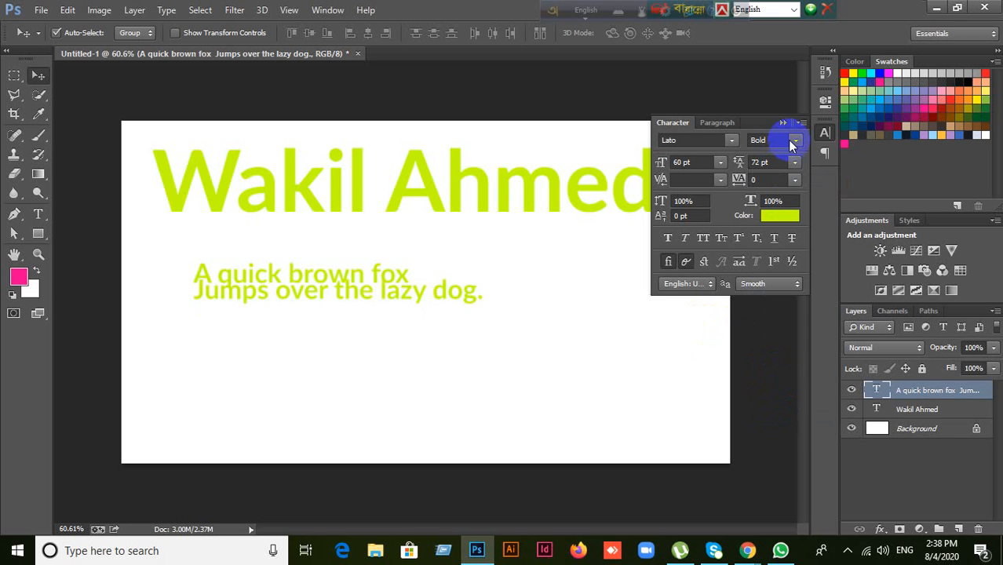
click(795, 163)
click(777, 161)
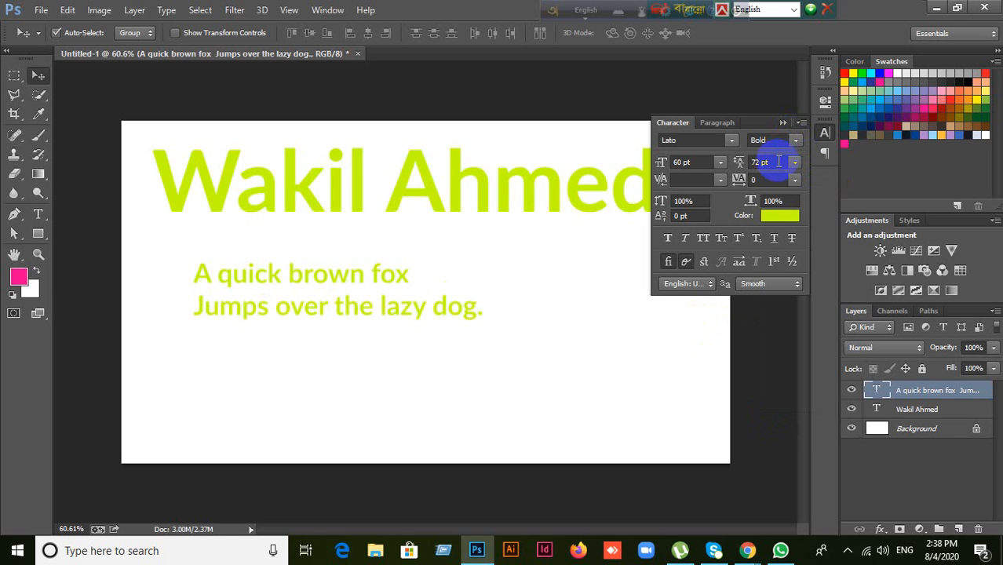
Step: Set the leading to 100 pt, then to 150 pt
click(778, 161)
text(100)
key(Return)
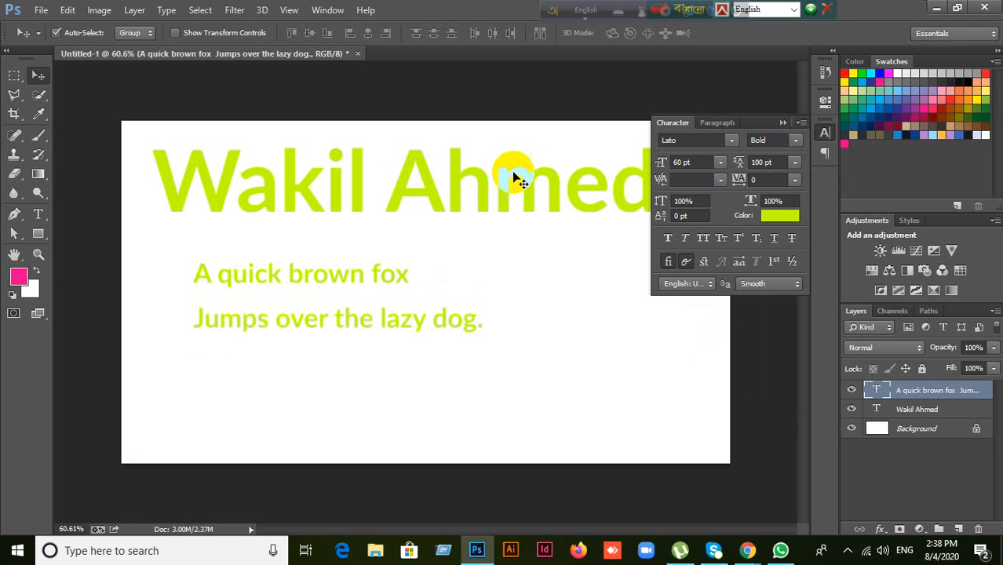
click(775, 162)
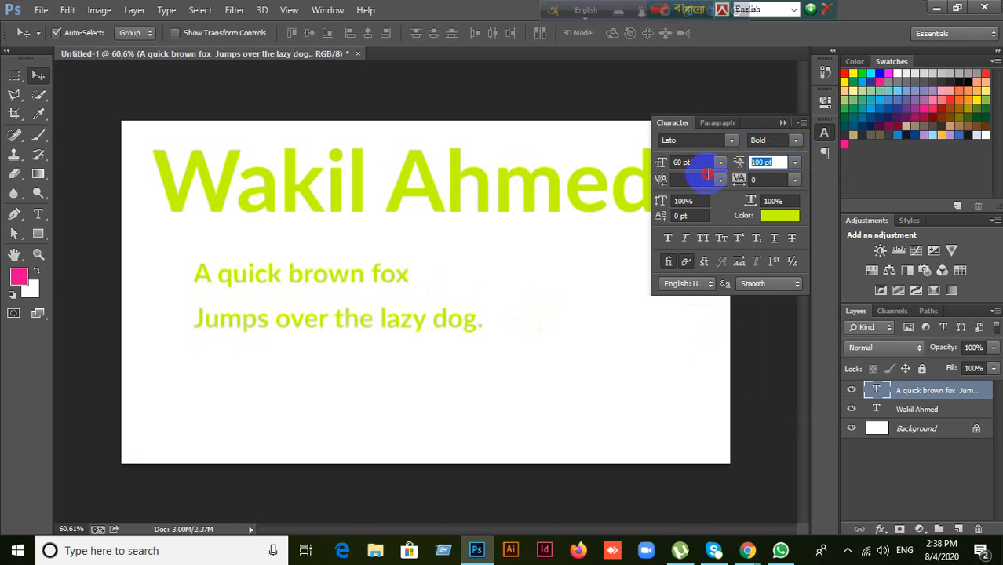
text(150)
key(Return)
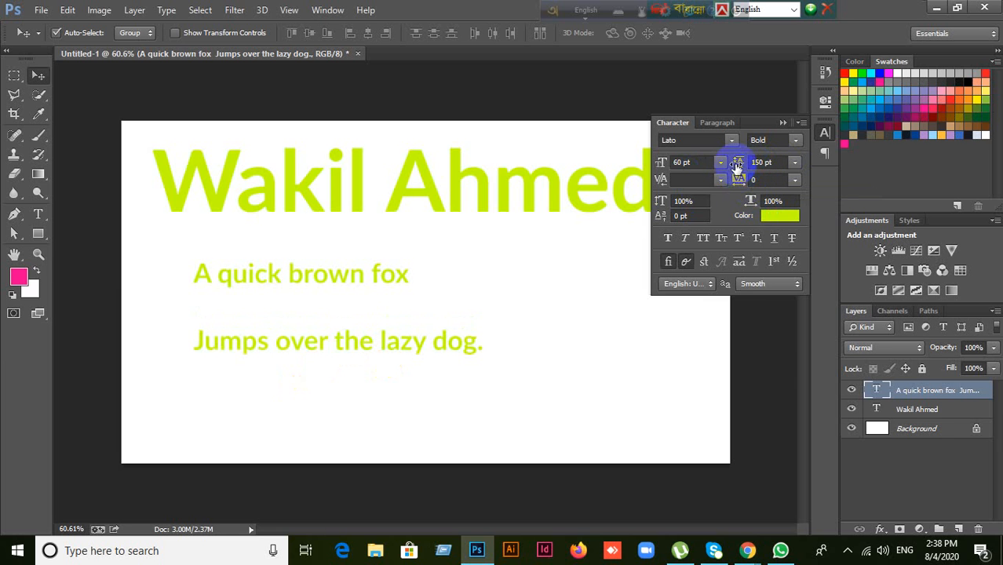
Step: Scrub the leading down and up, then set it to Auto
drag(740, 167, 628, 177)
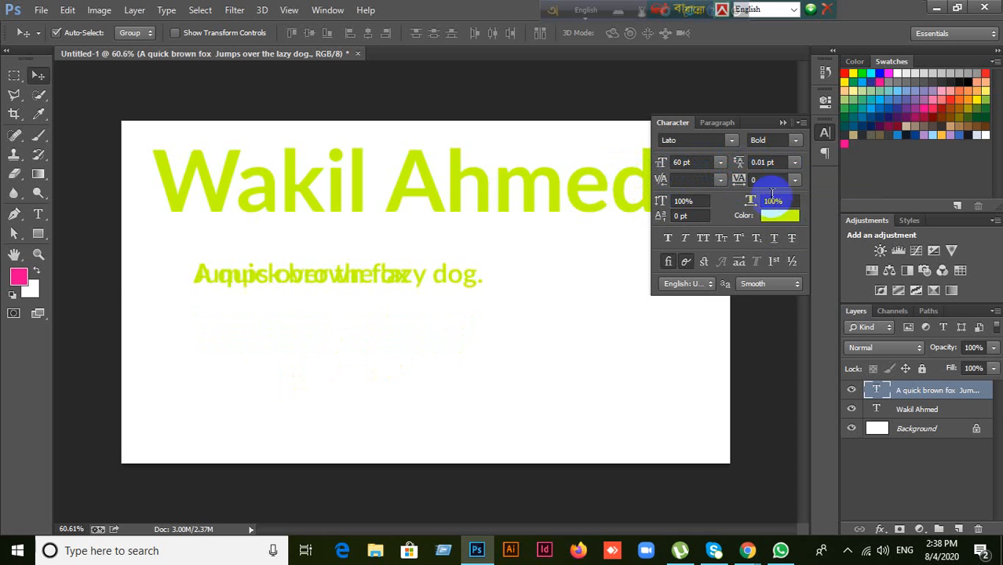
drag(738, 165, 740, 298)
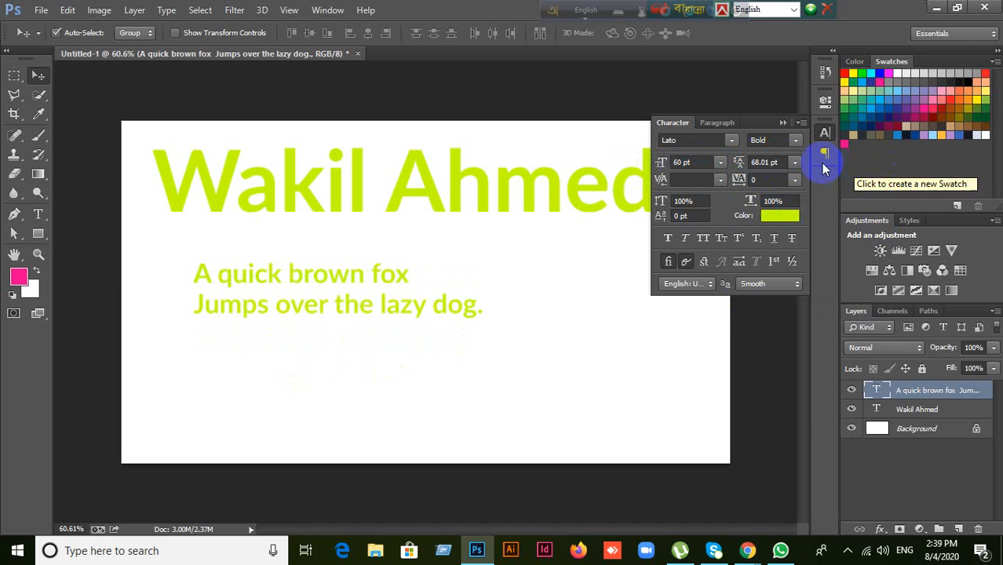
click(795, 163)
click(783, 179)
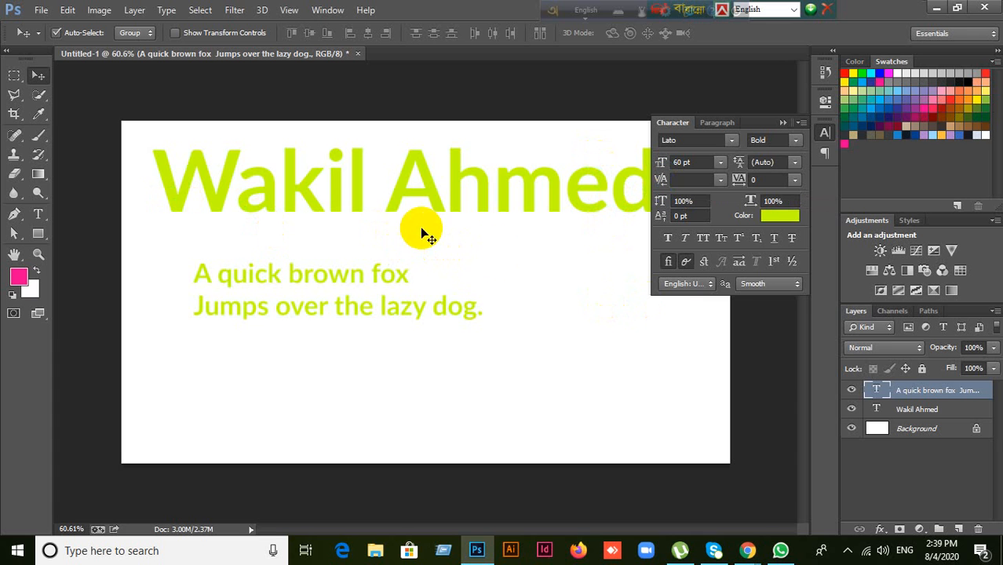
double_click(877, 393)
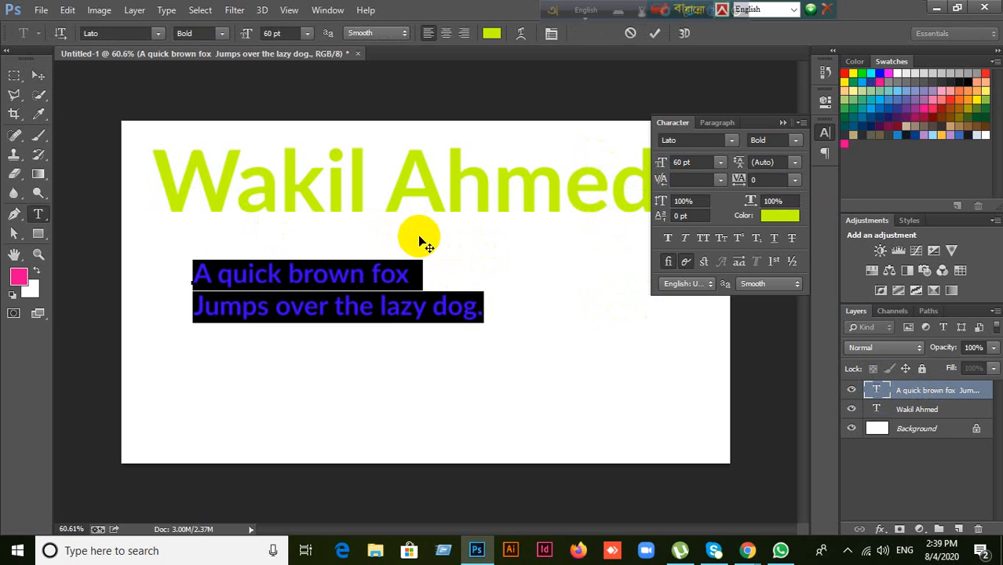
click(40, 77)
click(432, 198)
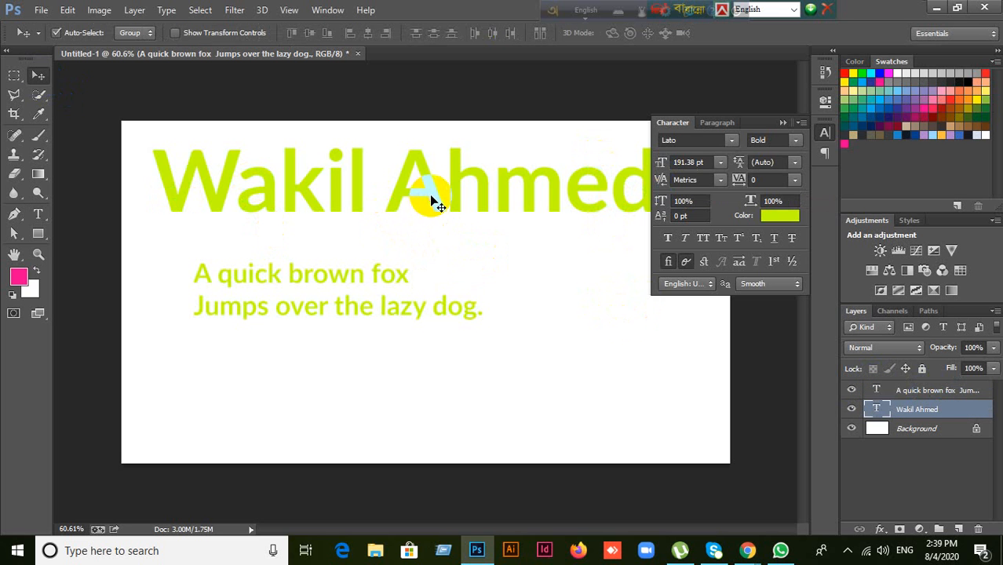
click(895, 390)
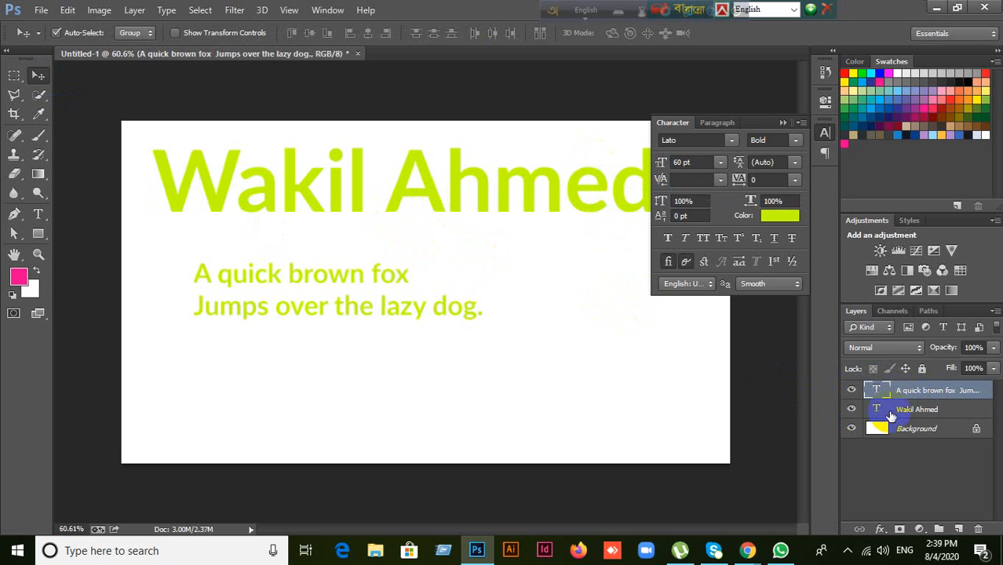
click(891, 412)
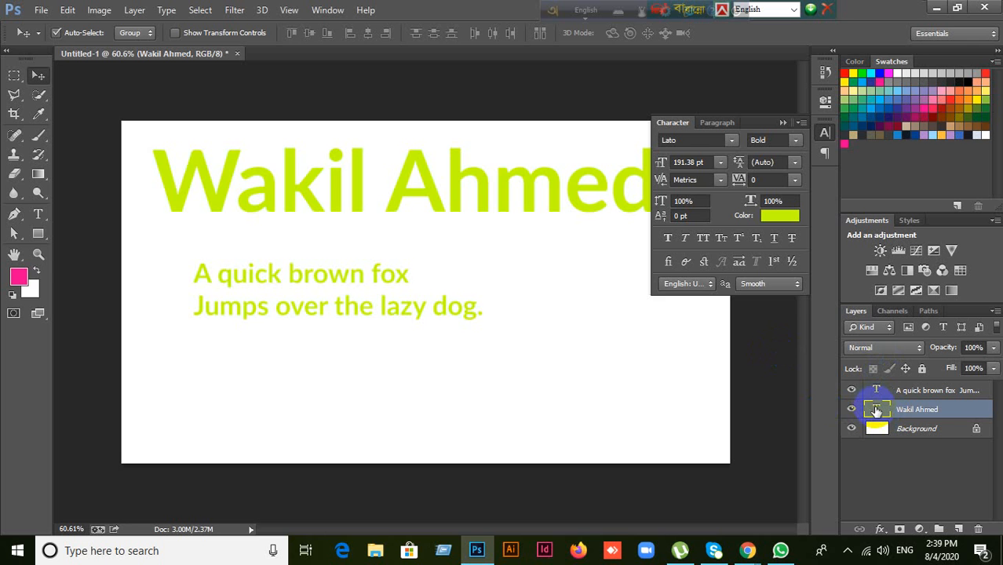
double_click(877, 410)
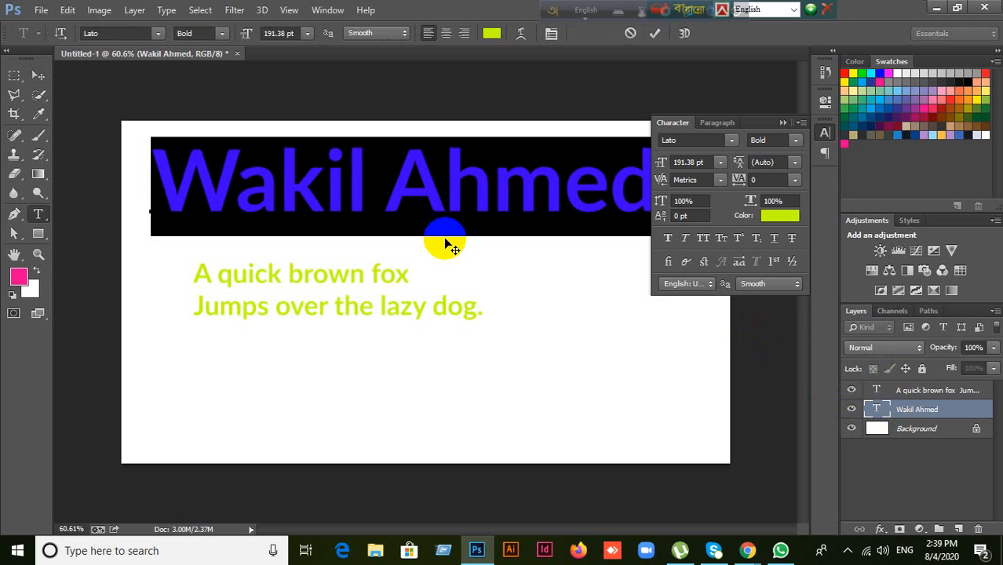
click(328, 185)
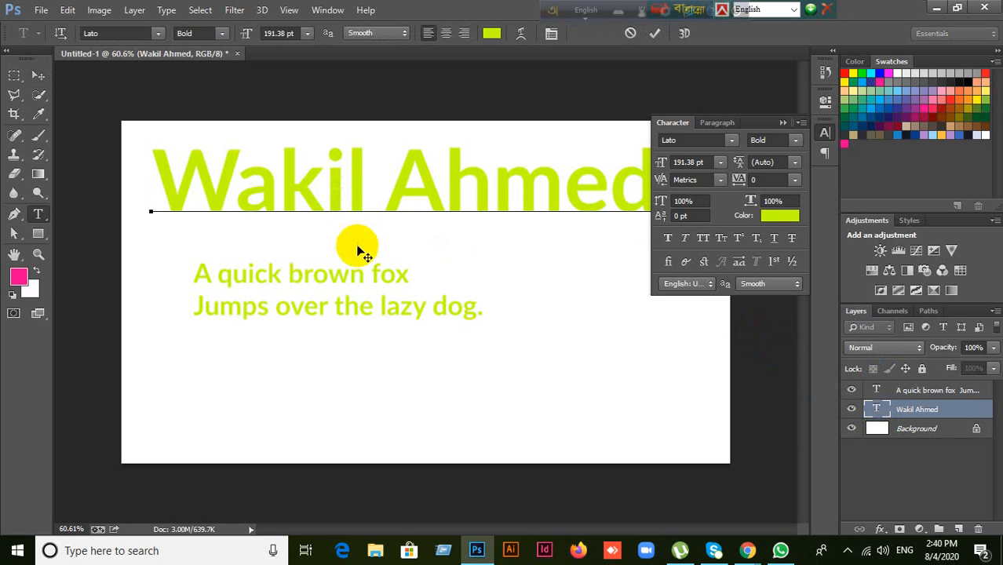
click(721, 181)
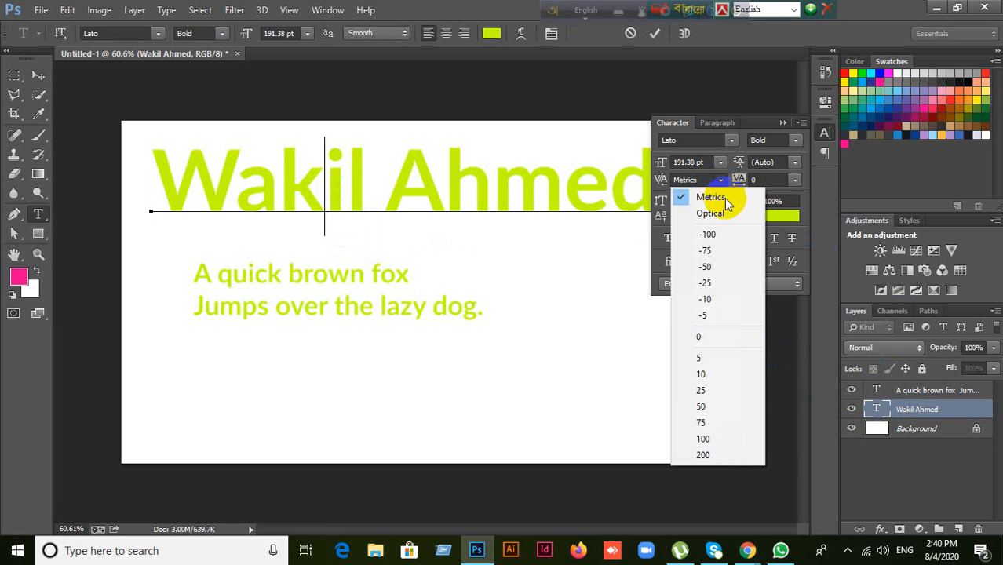
click(723, 453)
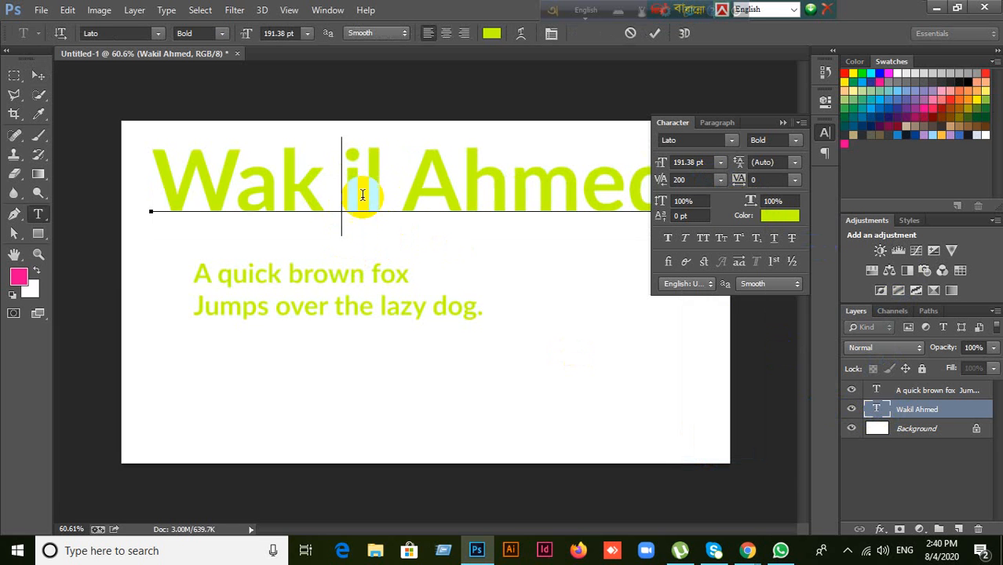
click(689, 179)
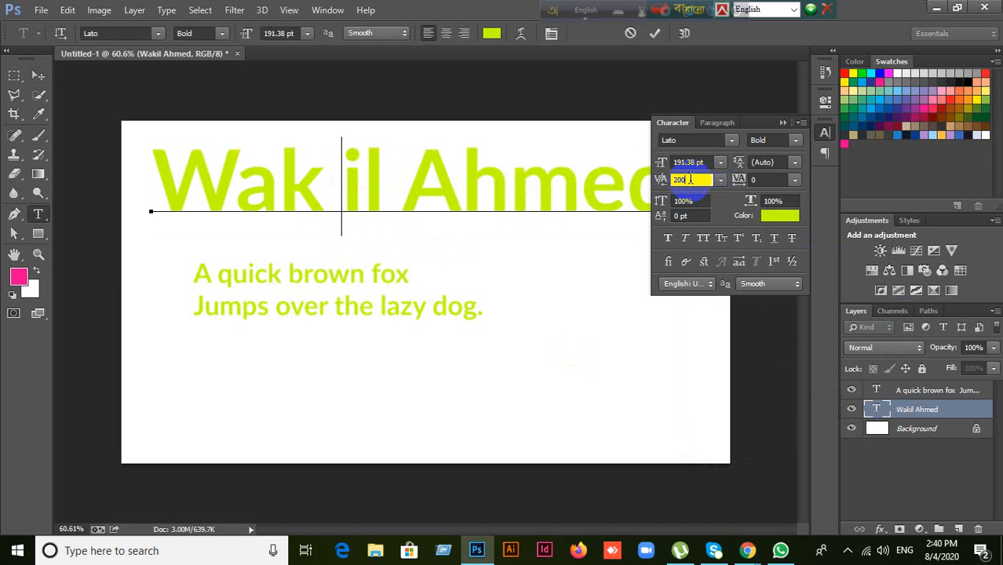
text(130)
key(Return)
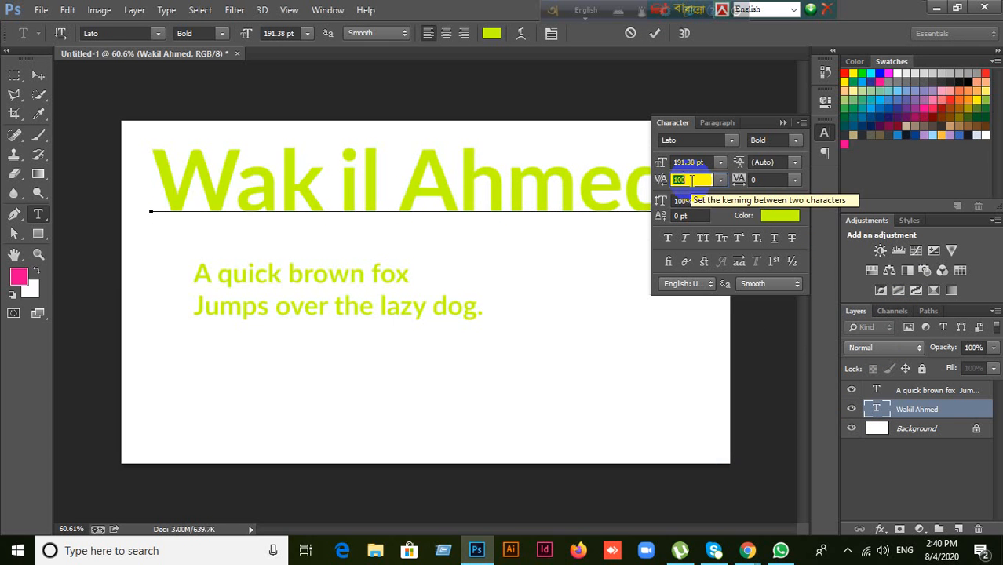
text(50)
key(Return)
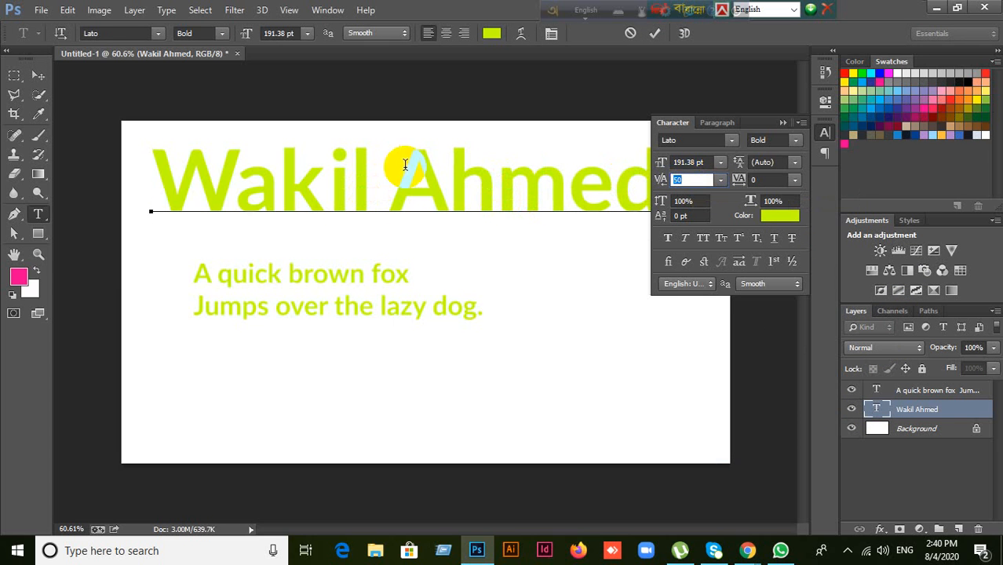
click(447, 182)
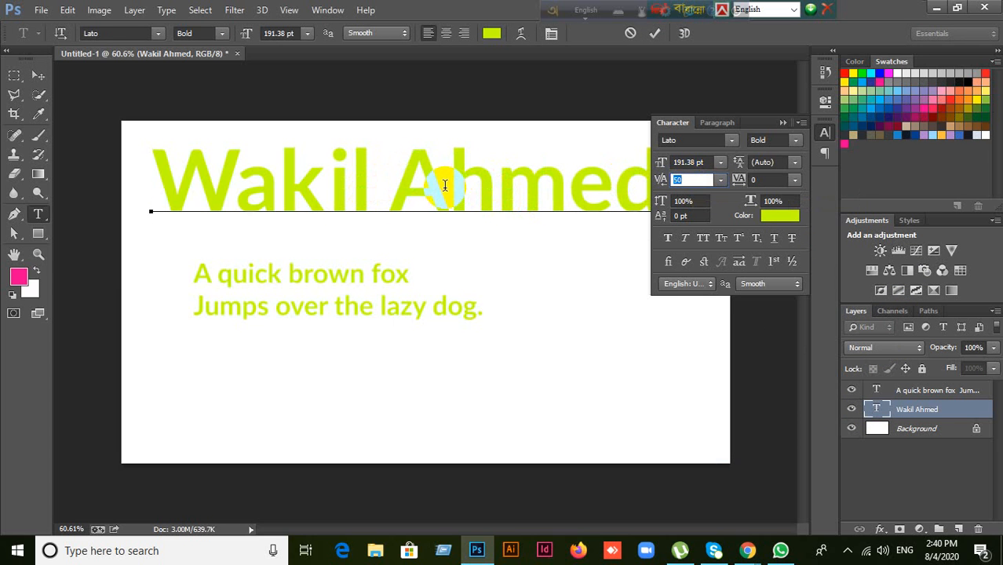
click(449, 186)
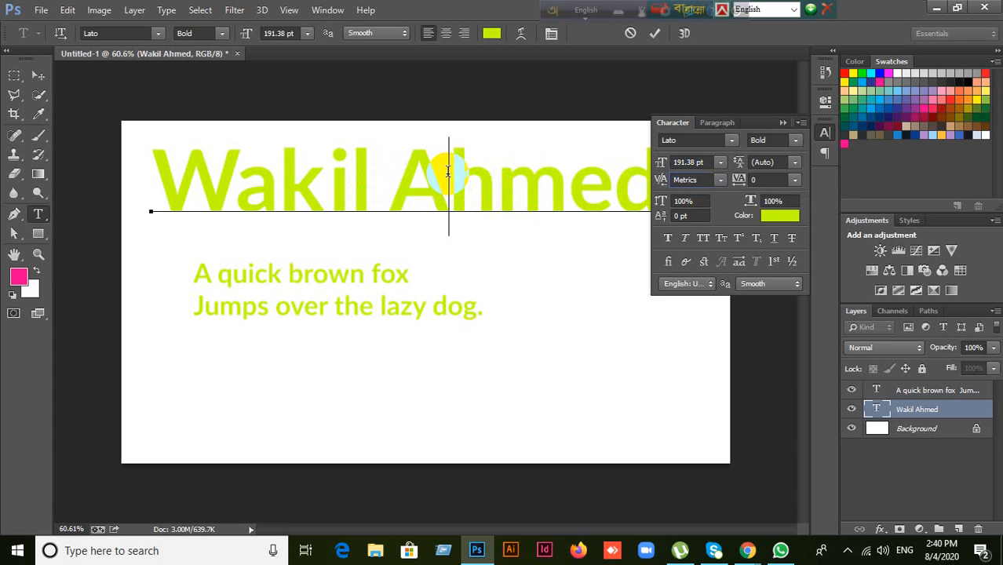
click(695, 180)
key(Down)
key(Down)
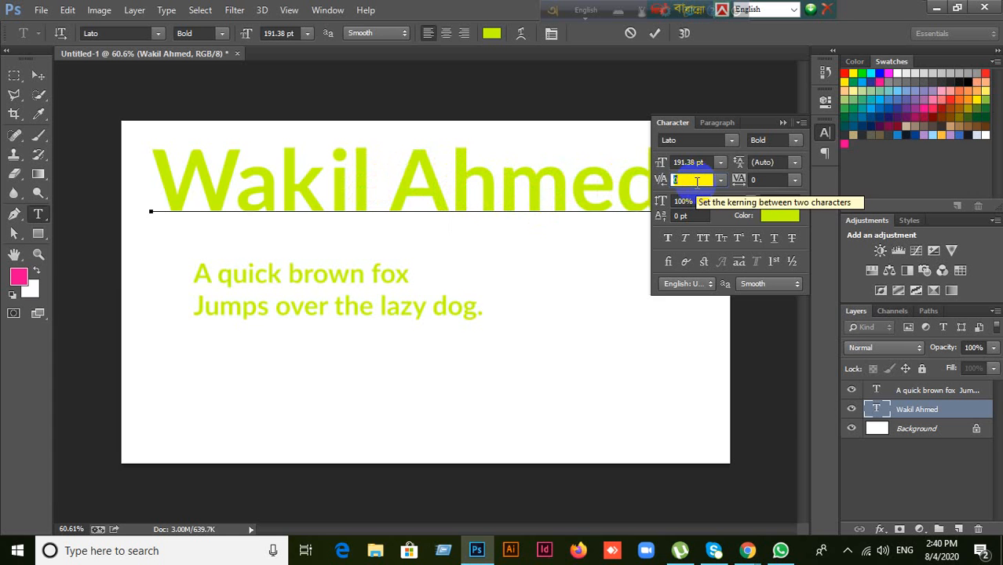
key(Down)
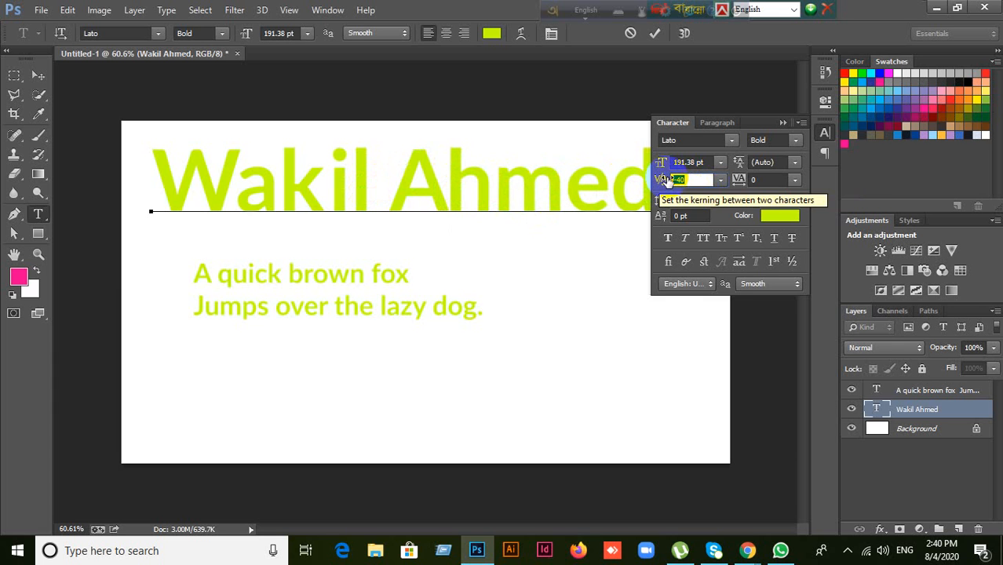
drag(660, 180, 717, 182)
click(666, 181)
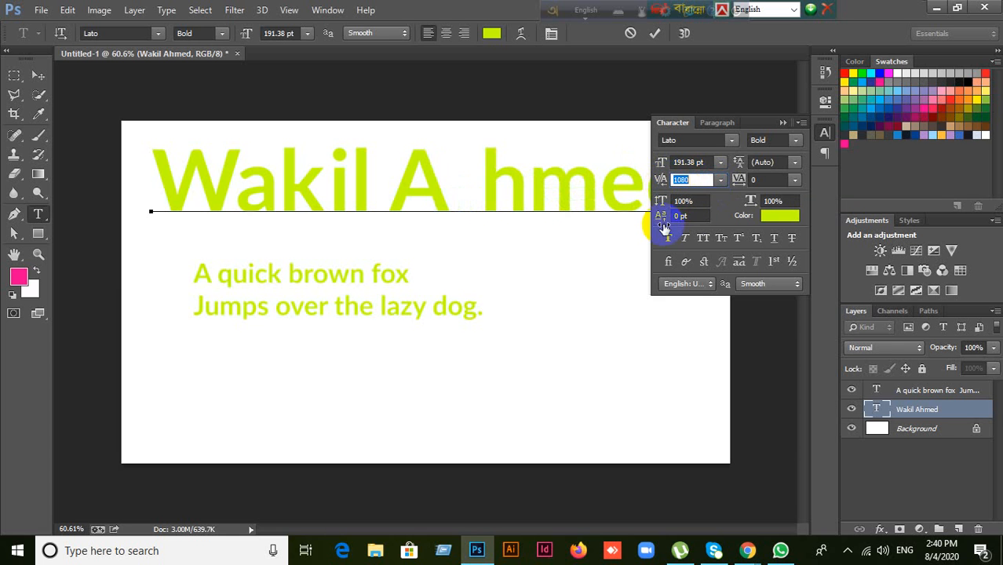
click(721, 181)
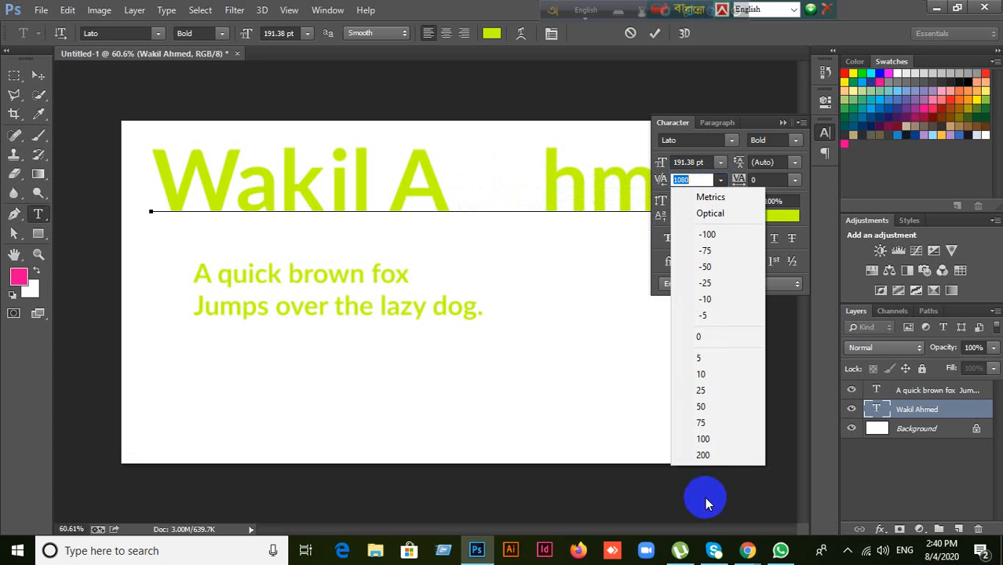
click(703, 455)
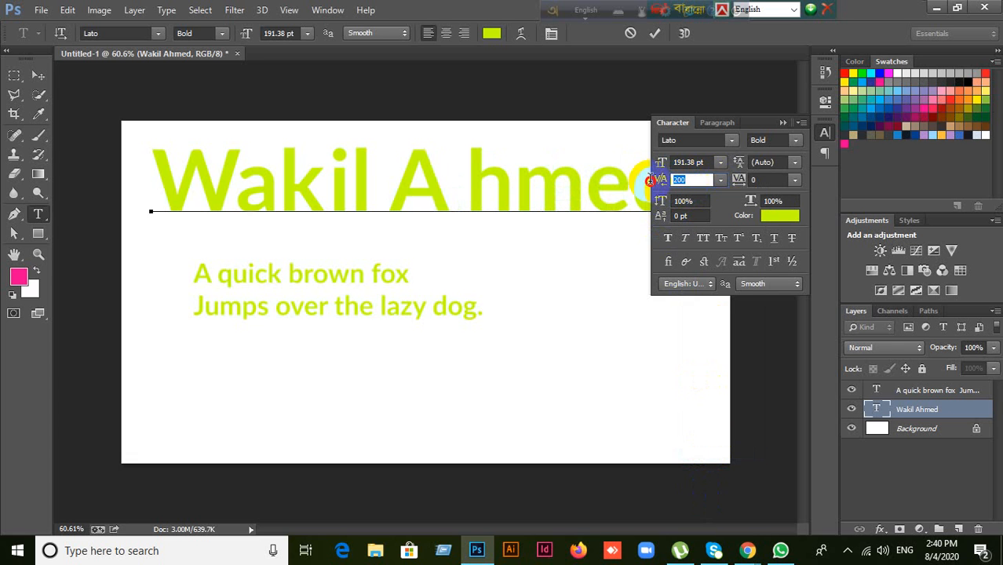
click(622, 188)
text(150)
key(Return)
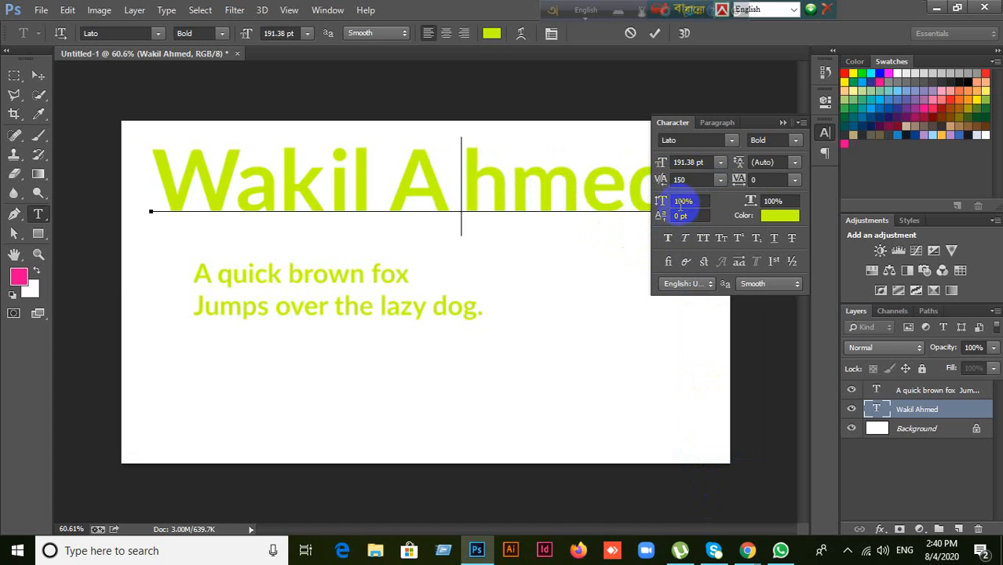
click(718, 181)
click(706, 197)
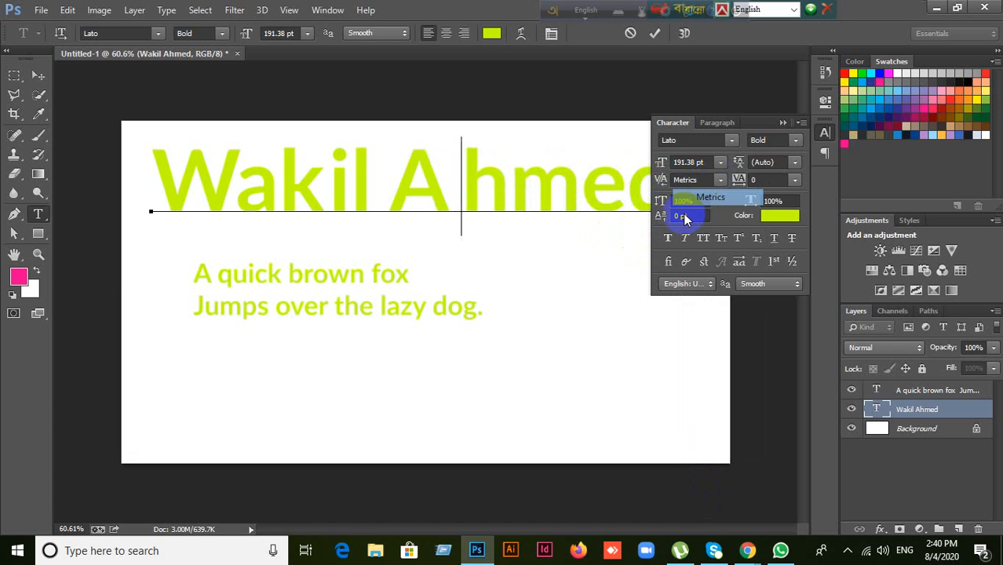
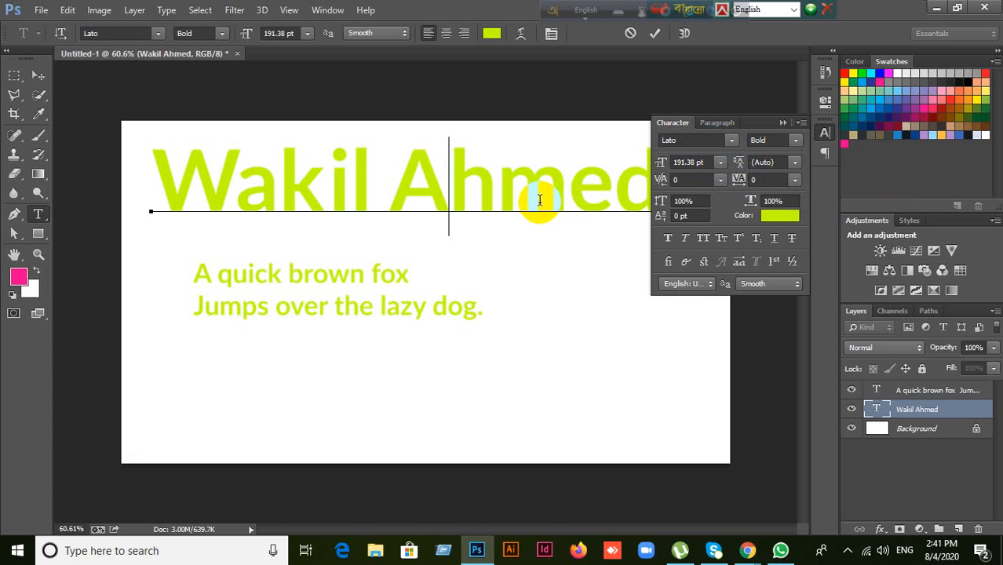
click(444, 195)
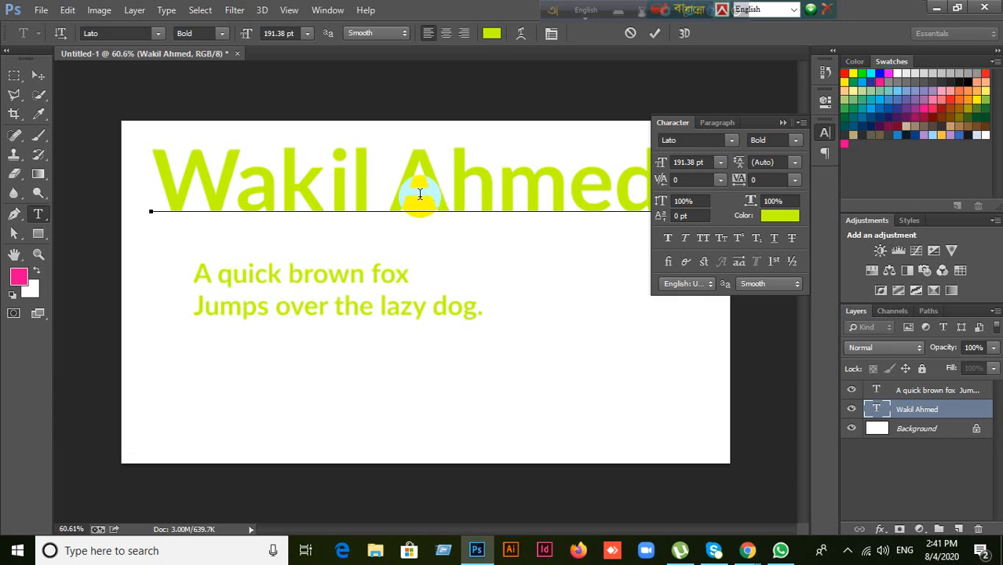
click(657, 33)
key(v)
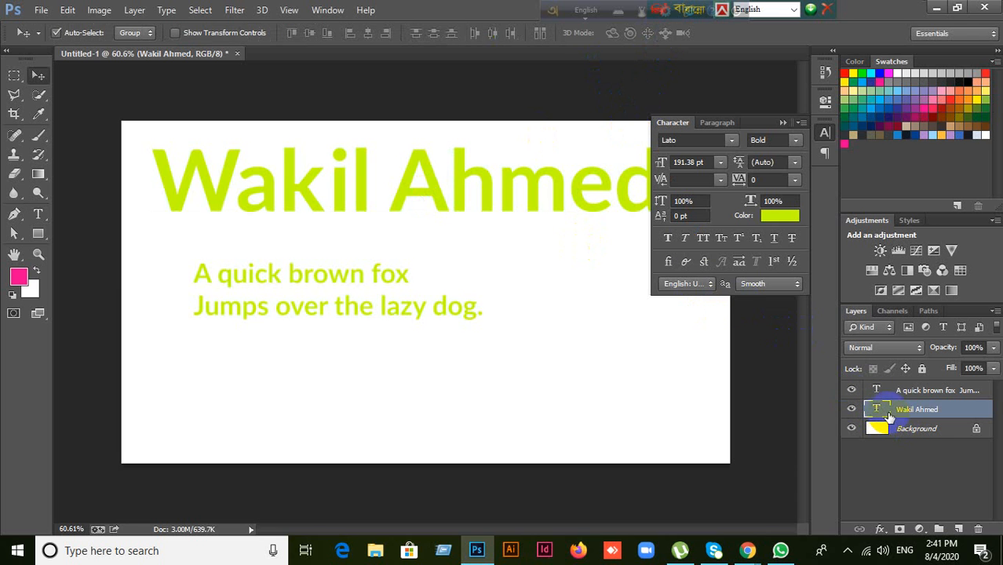
Step: Set the whole heading's tracking to 100, then scrub it through wider values
double_click(877, 412)
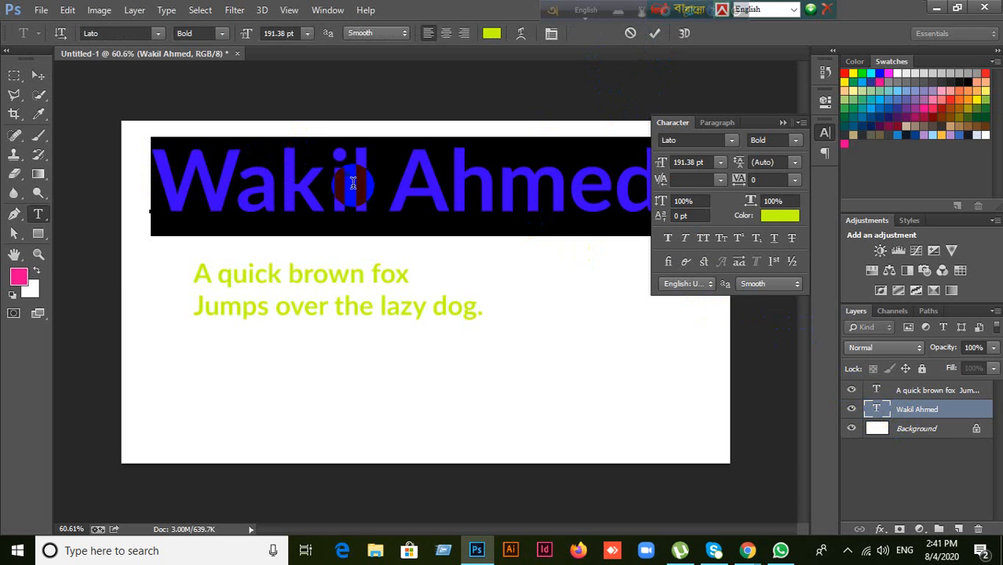
click(762, 180)
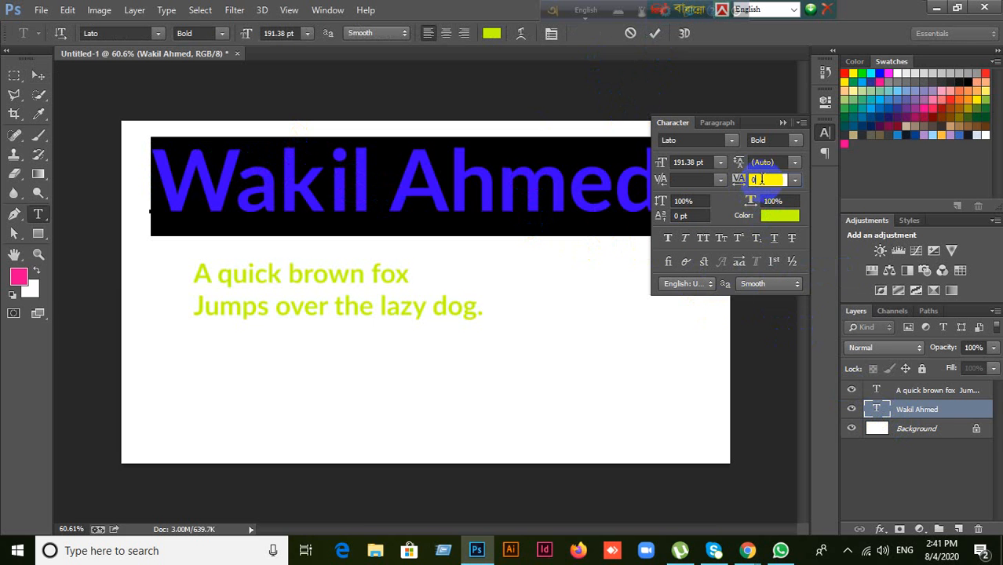
text(100)
key(Return)
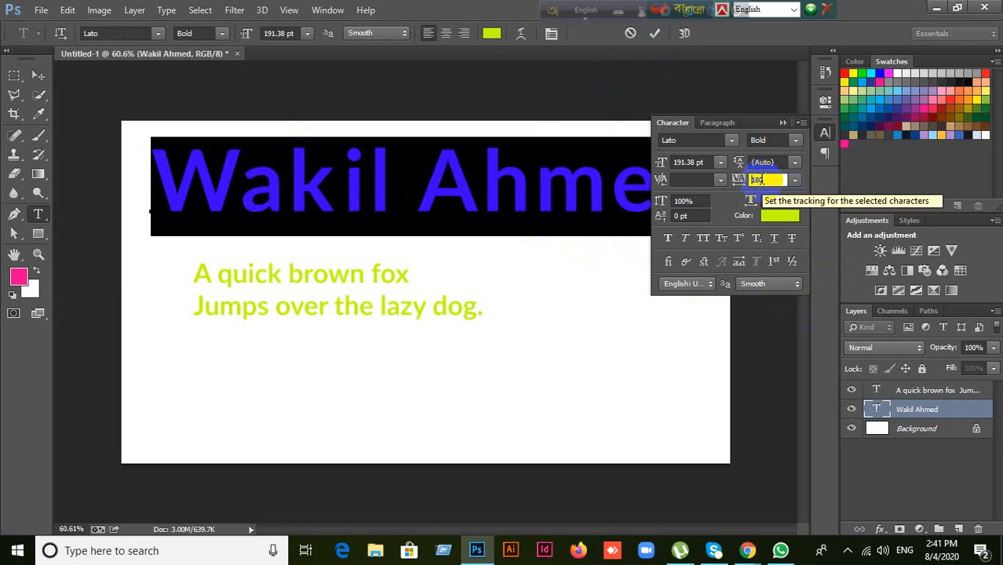
scroll(763, 180, up, 2)
scroll(763, 180, up, 4)
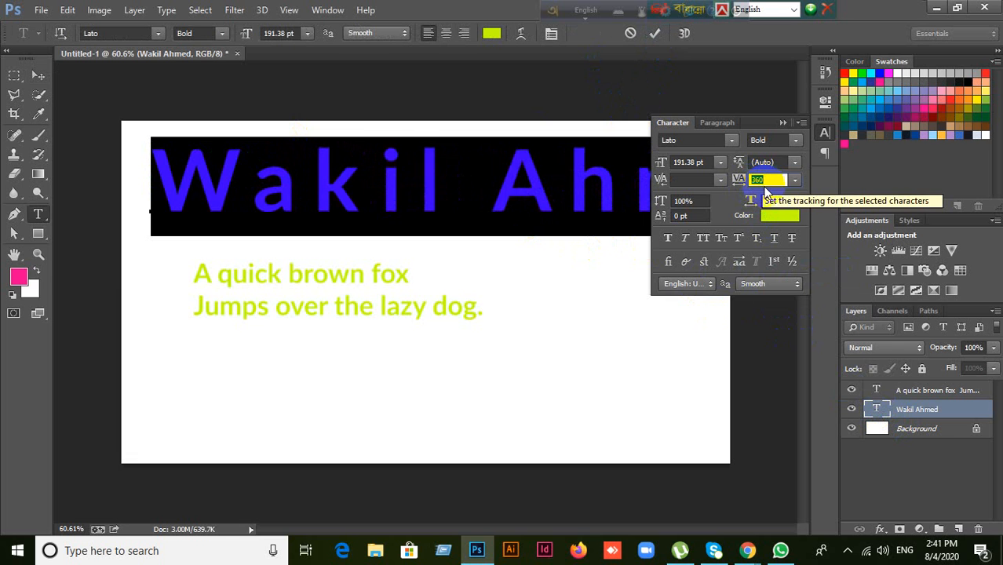
scroll(770, 180, up, 1)
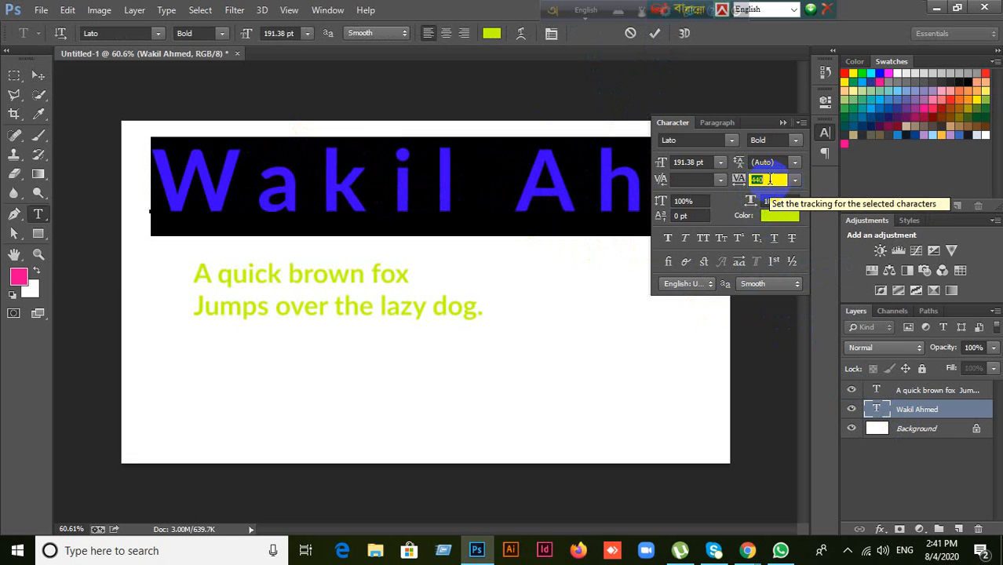
scroll(770, 179, down, 2)
scroll(770, 180, down, 6)
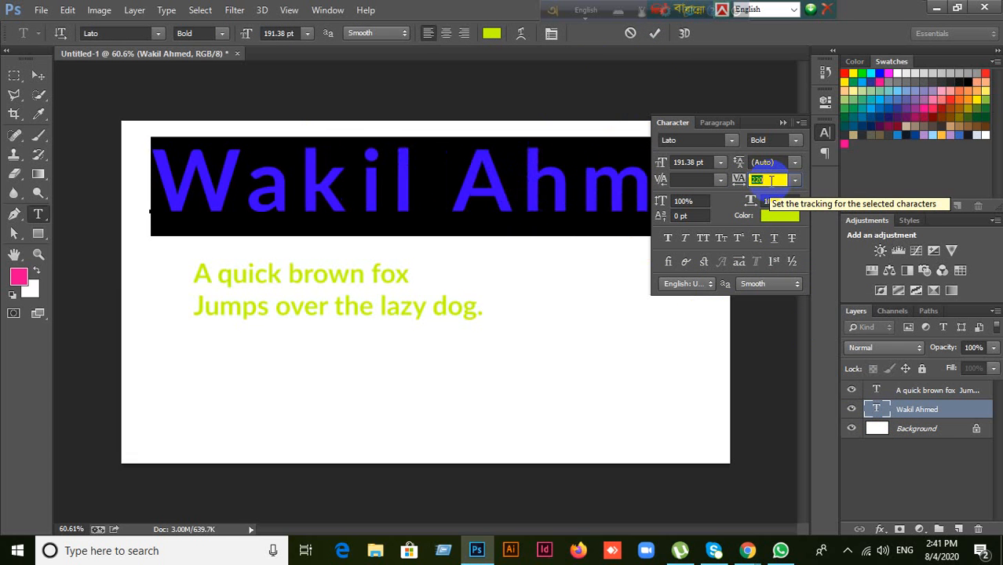
Step: Reset the heading's tracking to 0 from the preset list and select the word Wakil
click(798, 182)
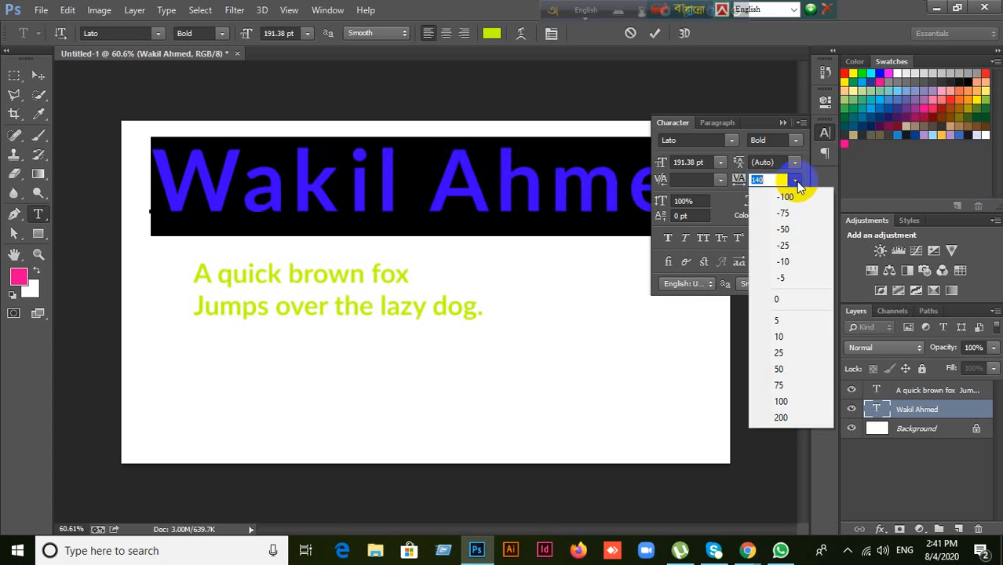
click(795, 297)
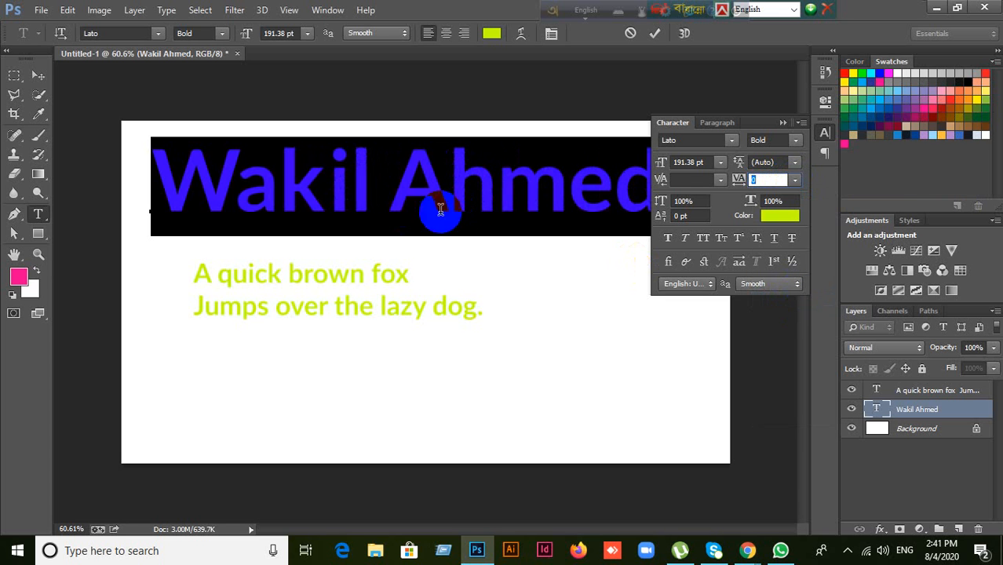
click(370, 195)
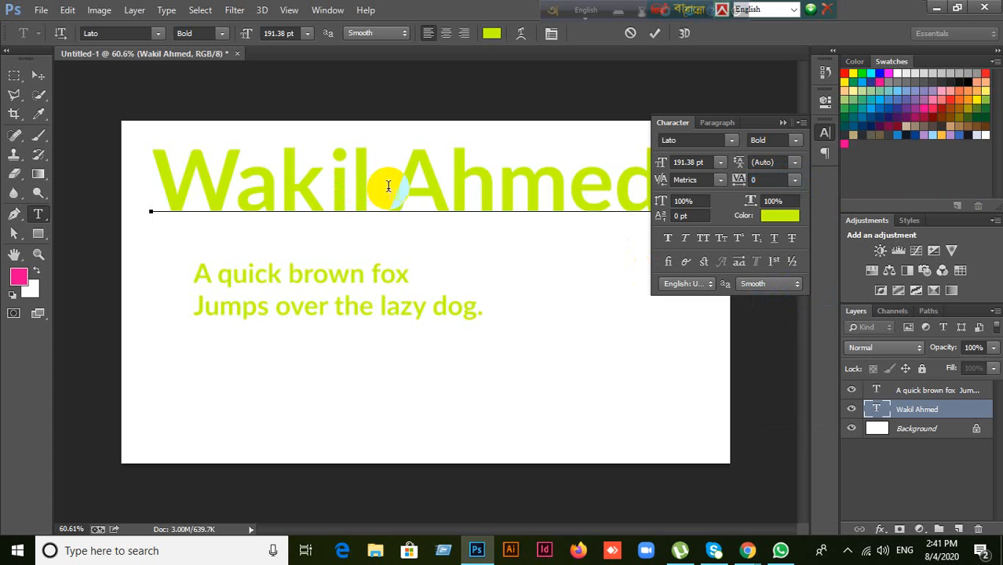
drag(373, 187, 170, 183)
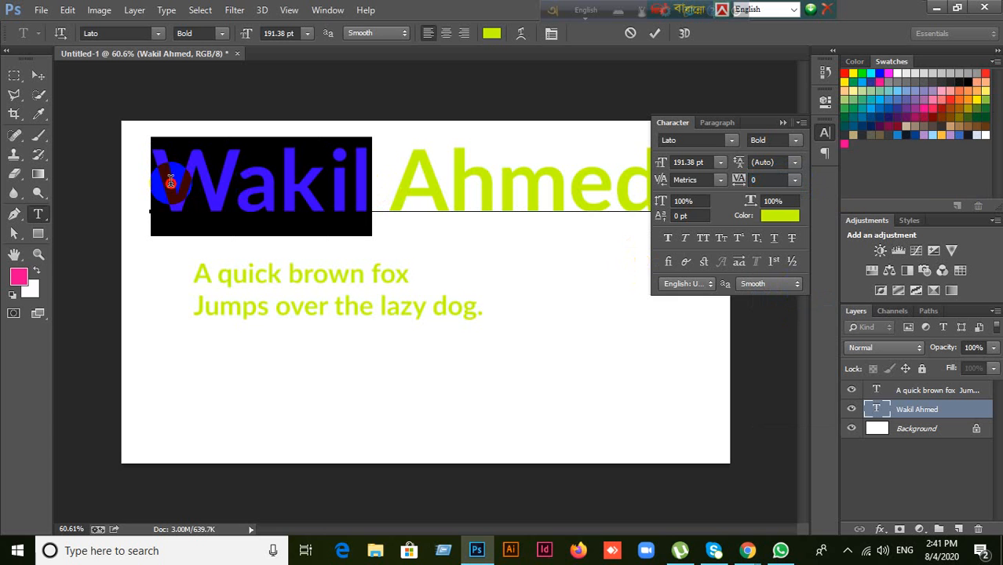
Step: Step the tracking of Wakil up with arrow keys to 400
click(755, 179)
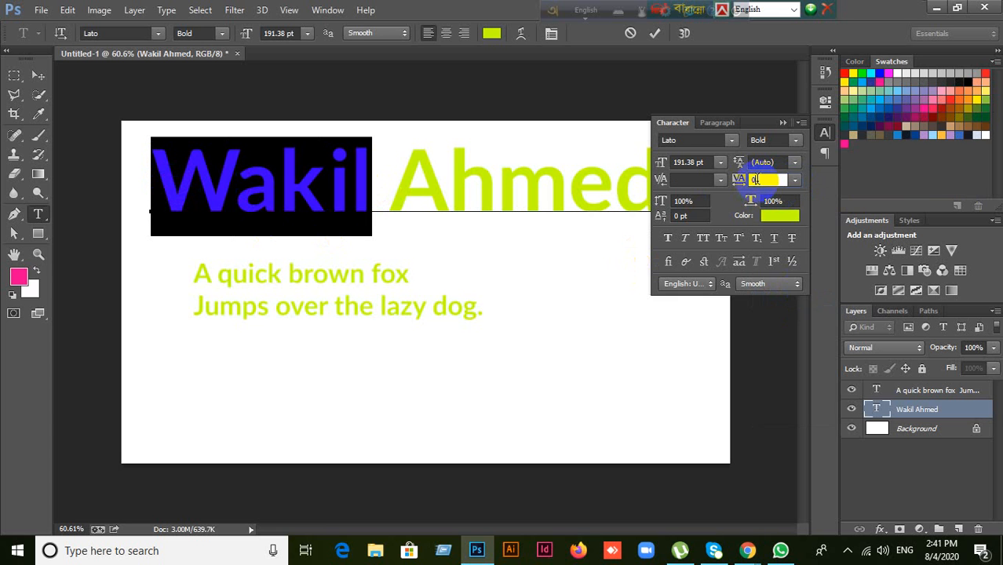
key(Up)
key(Up)
key(Up)
key(Up)
key(Up)
key(Up)
key(Up)
key(Up)
key(Up)
key(Up)
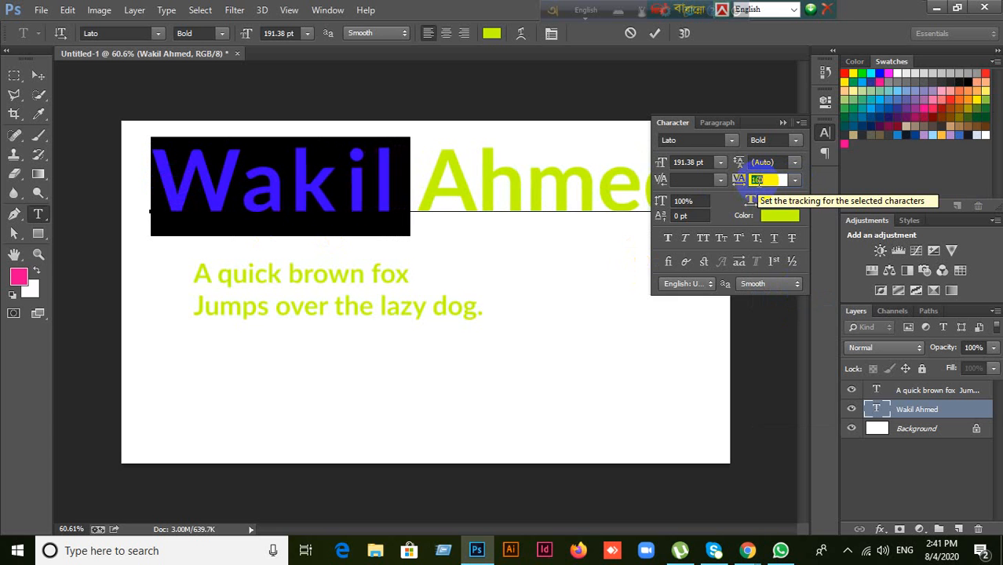
key(Up)
key(Up)
key(Up)
key(Up)
key(Up)
key(Up)
key(Up)
key(Up)
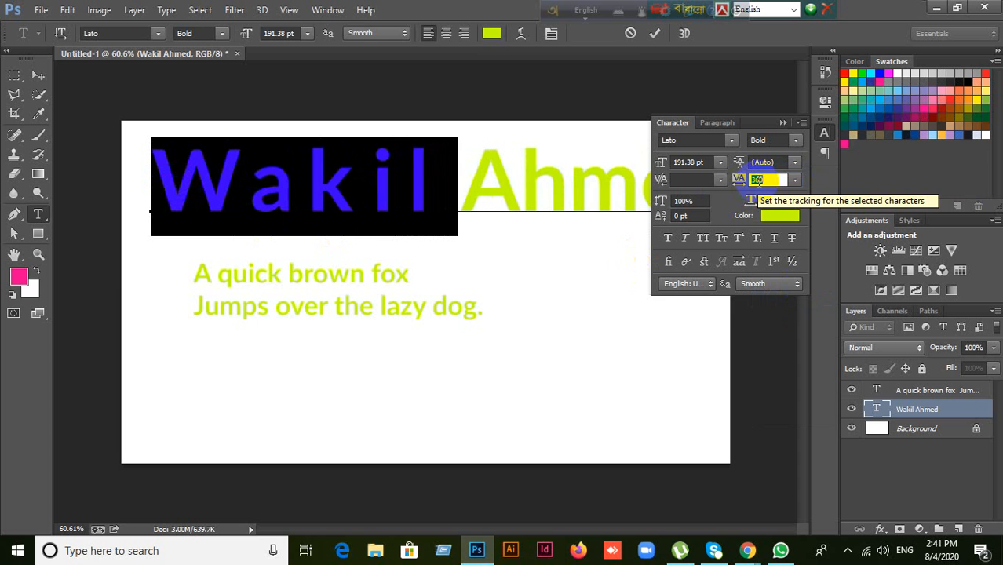
key(Up)
key(Down)
key(Down)
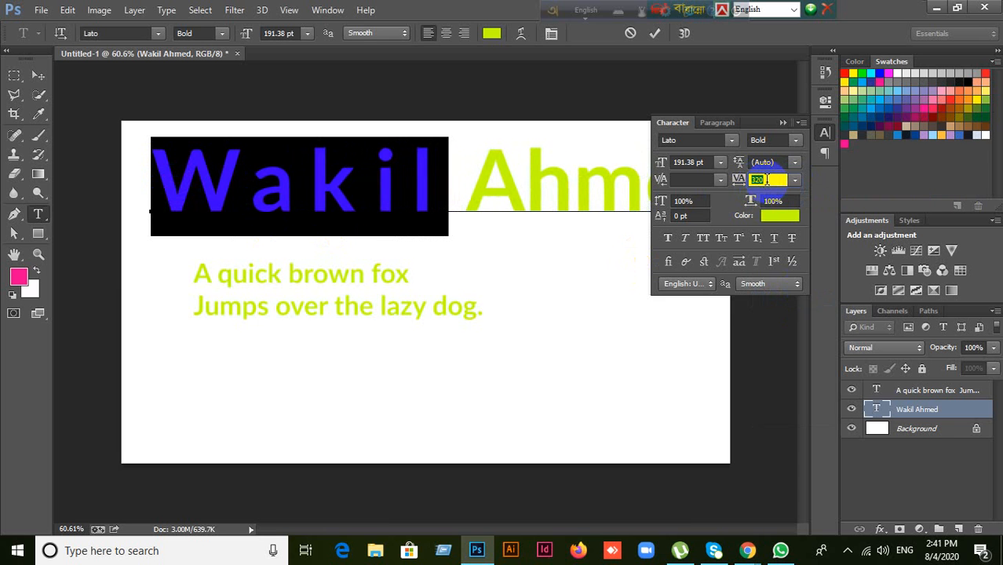
key(Up)
key(Up)
key(Up)
key(Up)
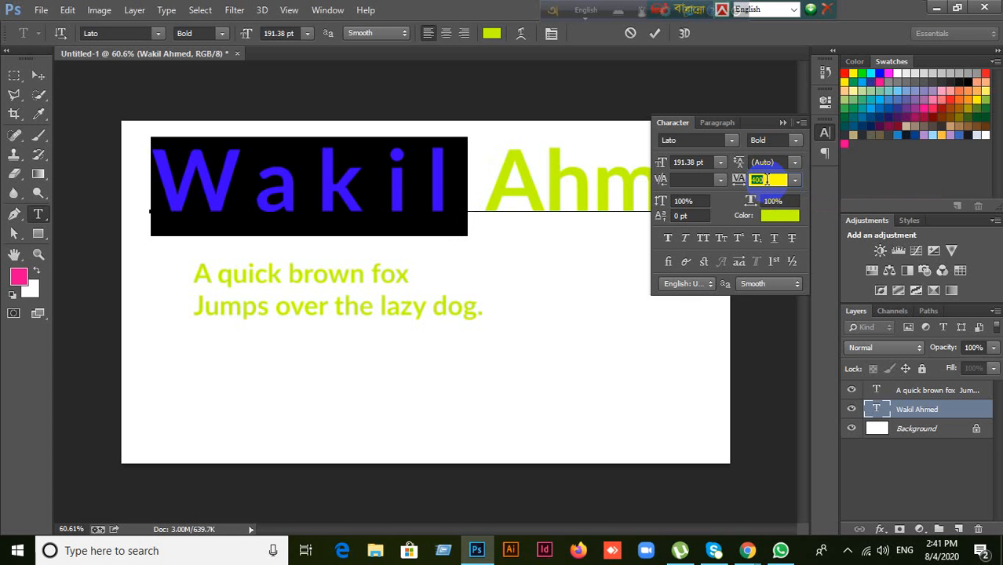
Step: Reselect Wakil, scrub its tracking until the letters overlap, then set it back to 0
click(552, 186)
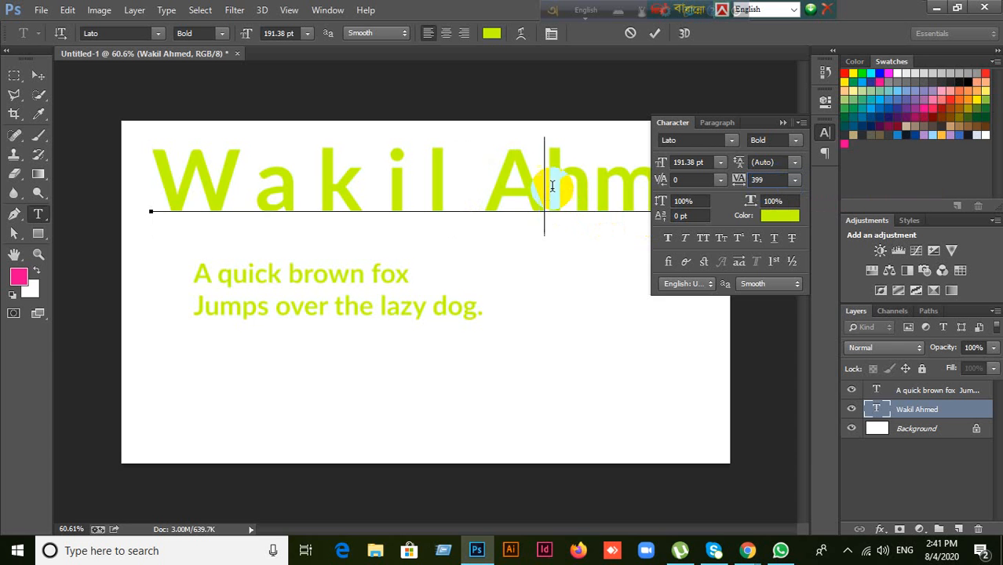
click(442, 198)
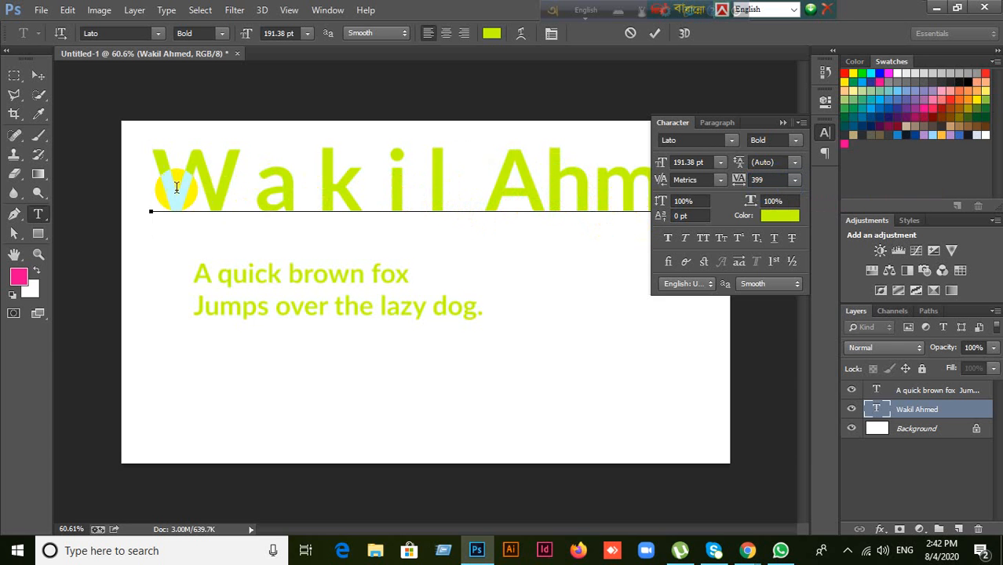
drag(177, 187, 457, 188)
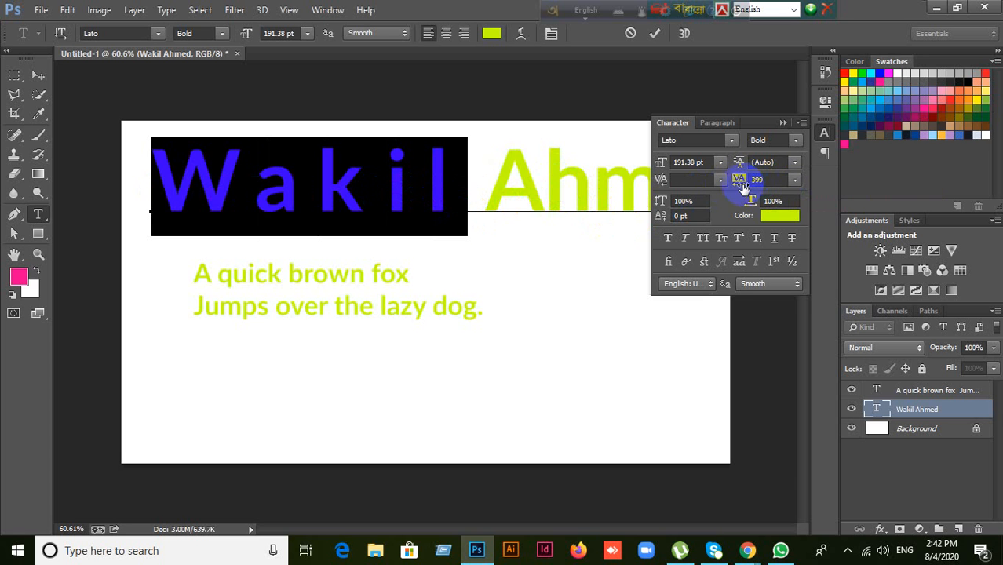
drag(743, 188, 773, 178)
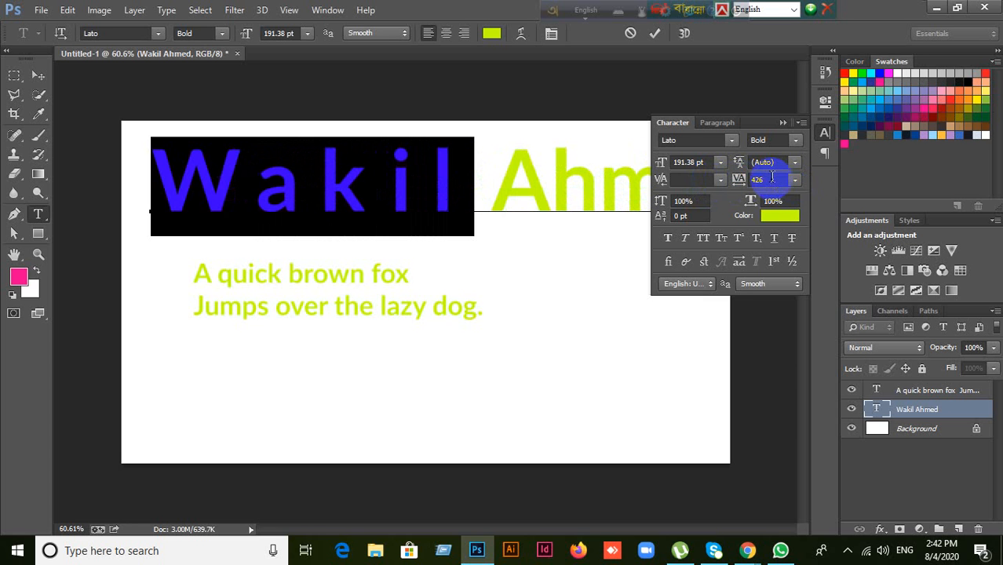
click(739, 182)
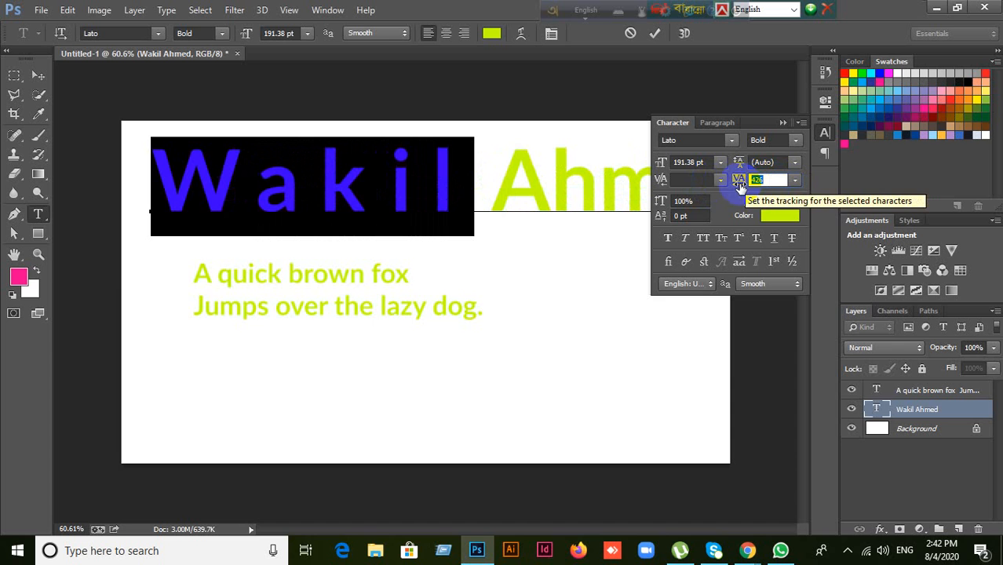
text(0)
key(Return)
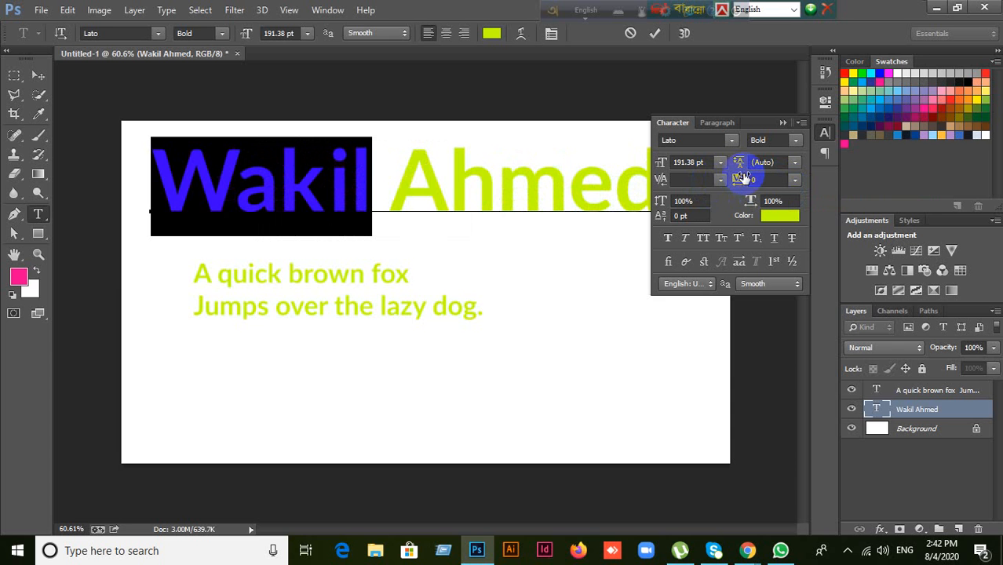
click(330, 180)
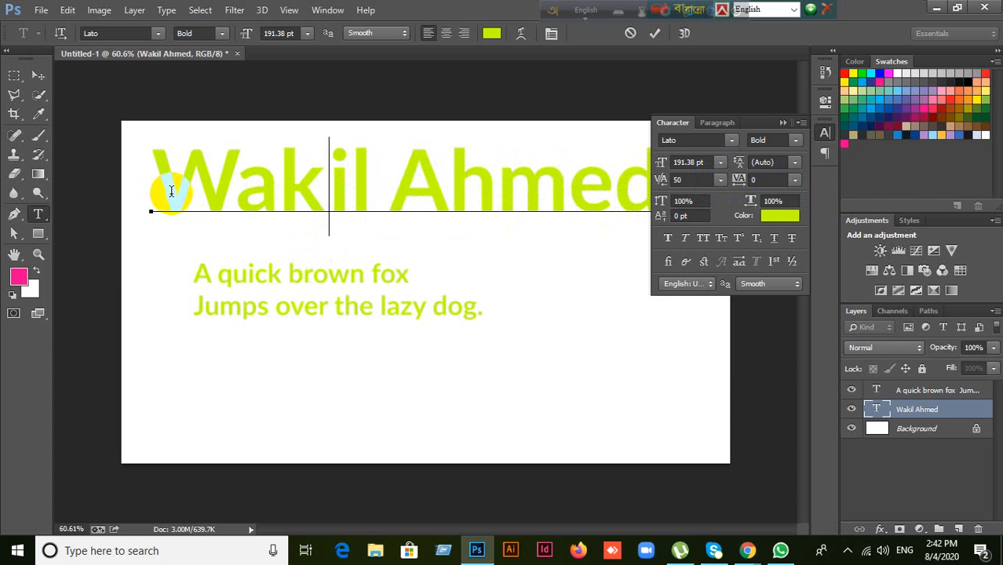
drag(171, 191, 717, 183)
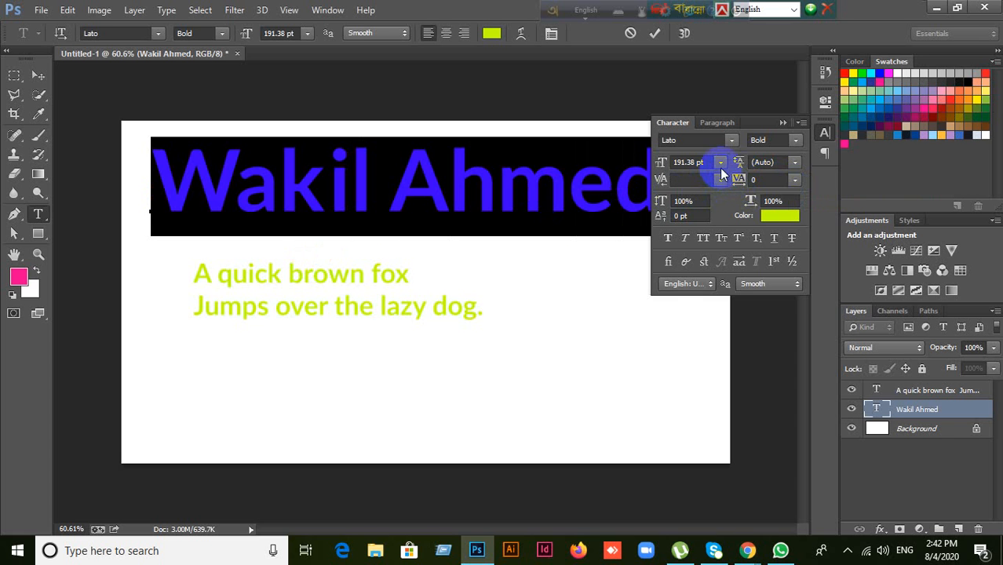
click(698, 163)
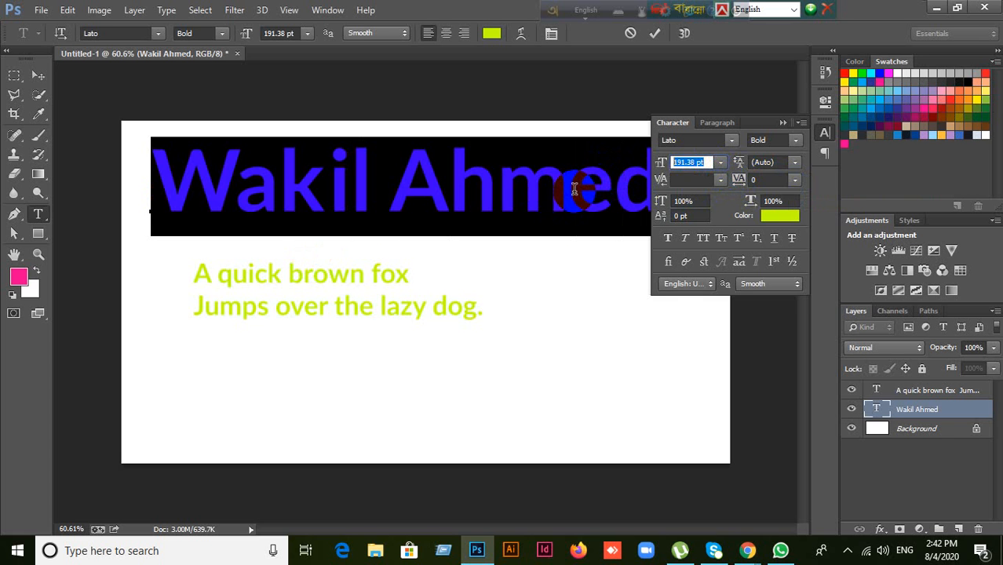
text(60)
key(Return)
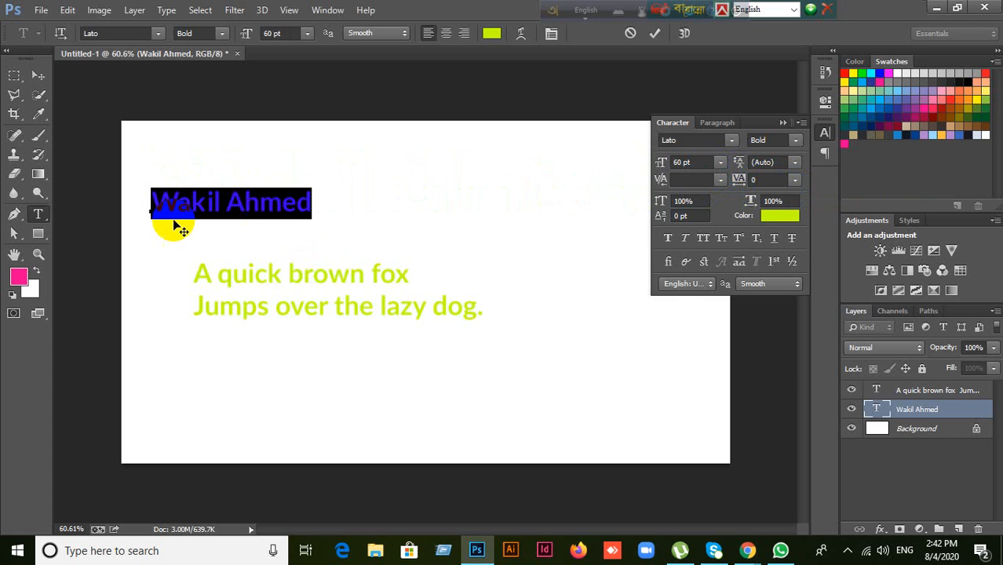
click(234, 210)
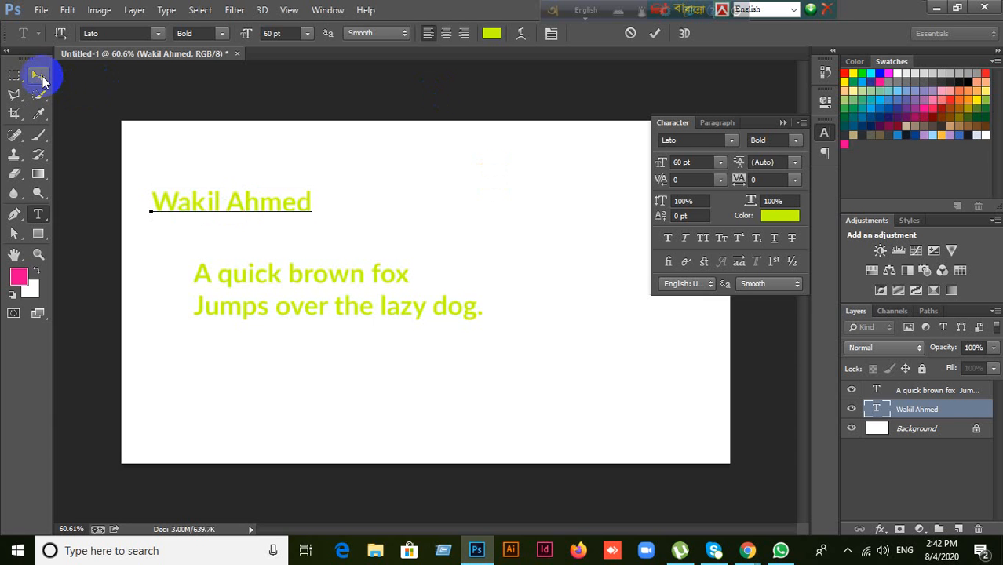
click(38, 75)
drag(265, 215, 374, 210)
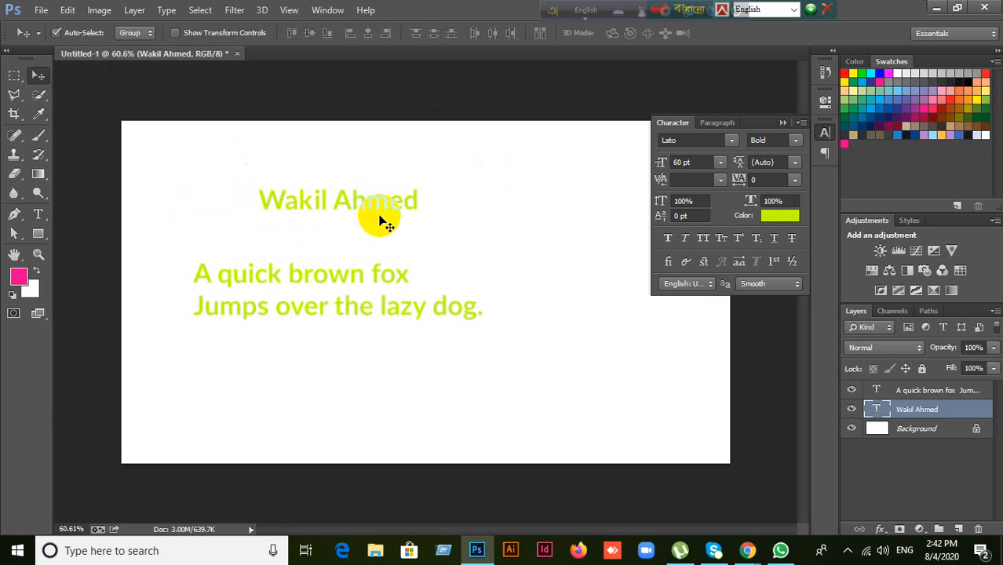
click(684, 201)
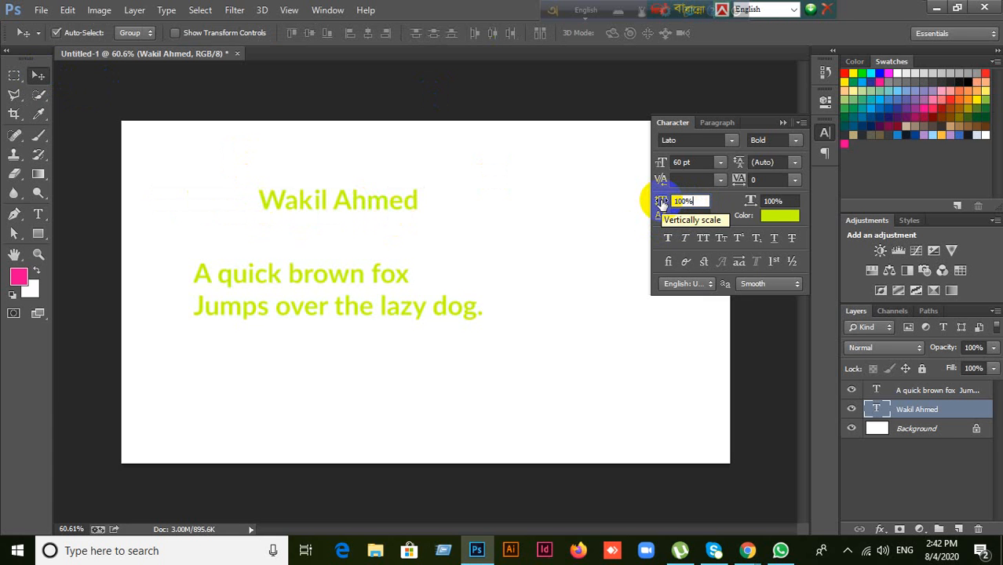
Step: Nudge the headline slightly right and try vertical scales of 123%, 166%, 84% and 178%
click(462, 18)
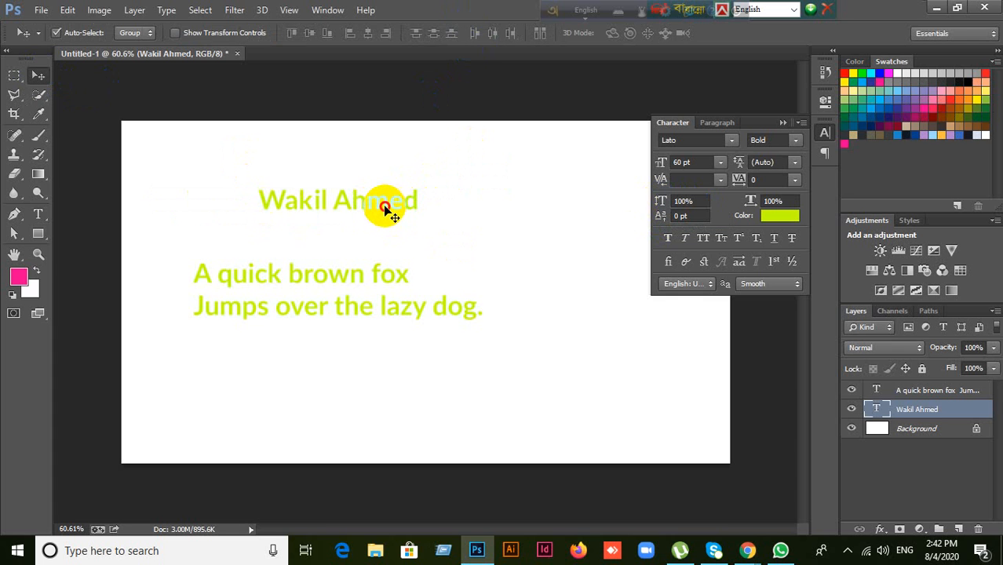
drag(390, 207, 397, 204)
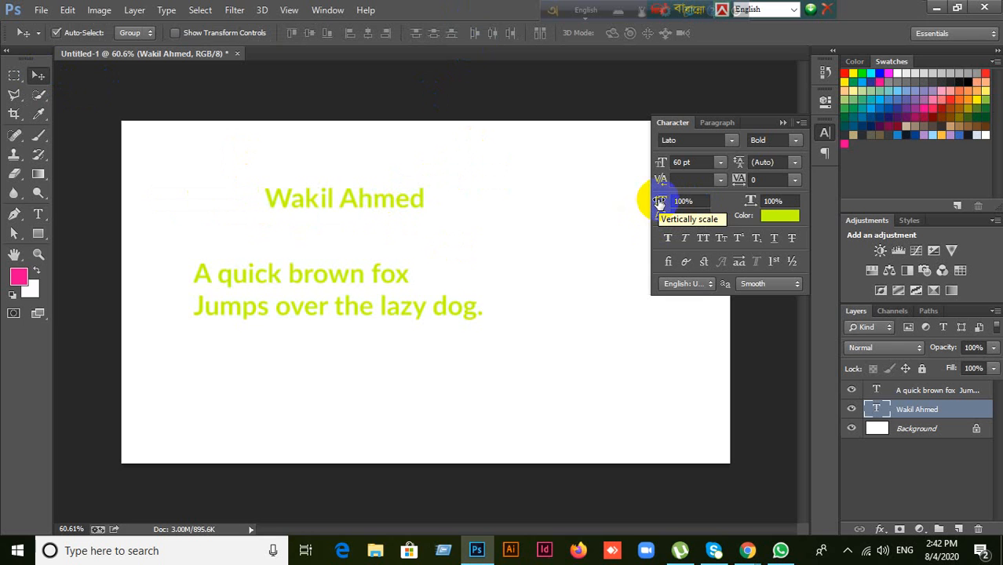
click(699, 203)
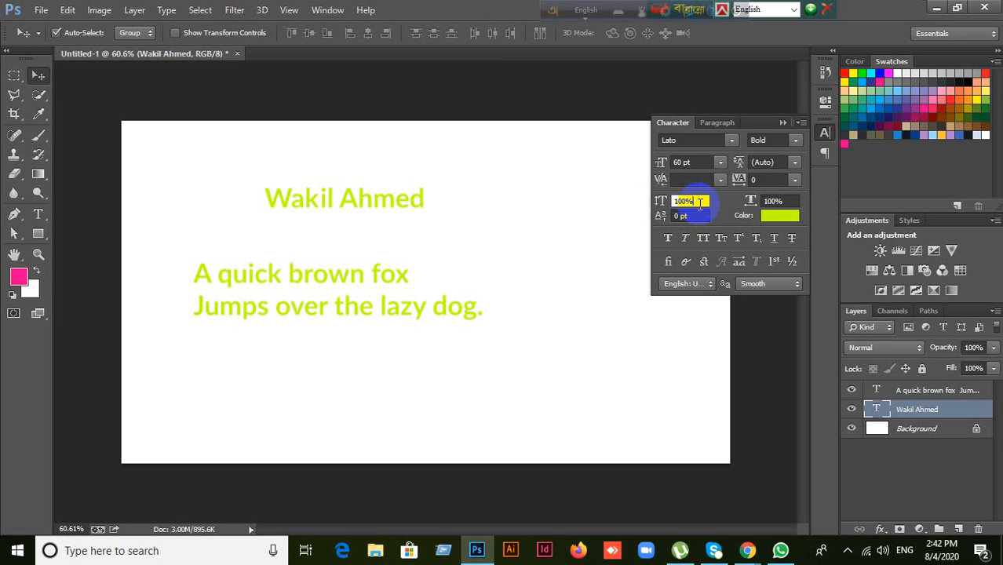
scroll(701, 203, up, 2)
key(Return)
scroll(700, 203, up, 3)
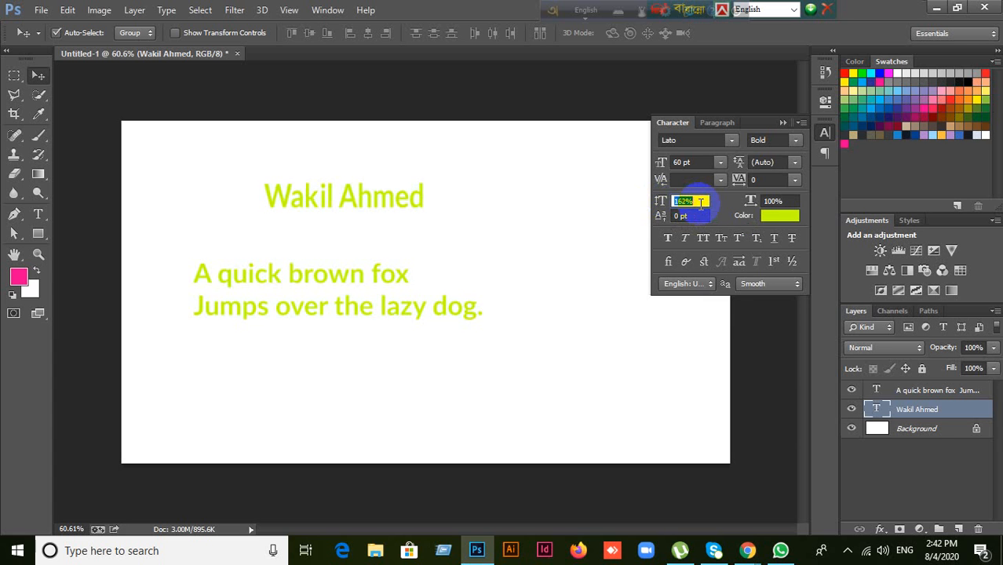
scroll(701, 203, up, 4)
key(Return)
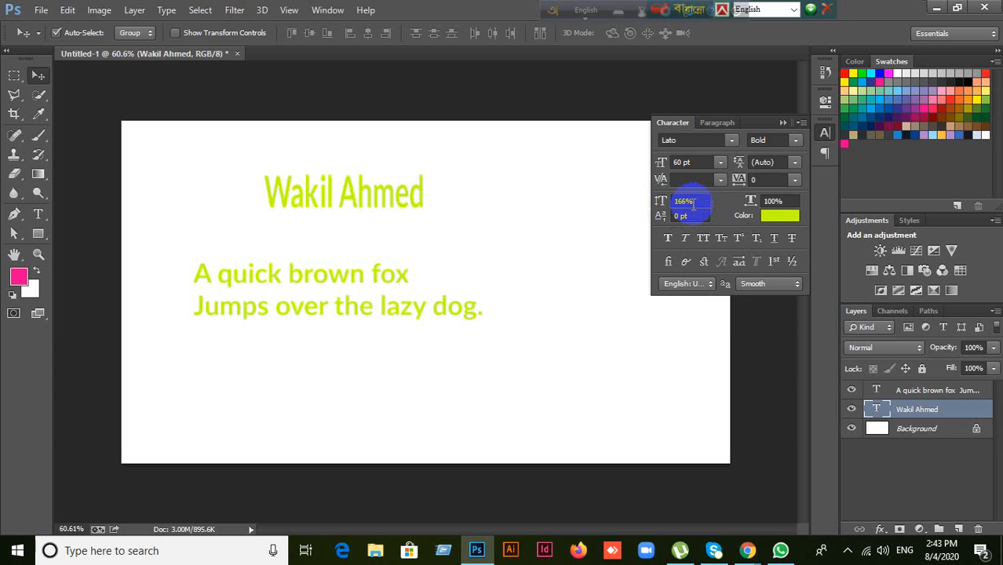
drag(660, 202, 607, 213)
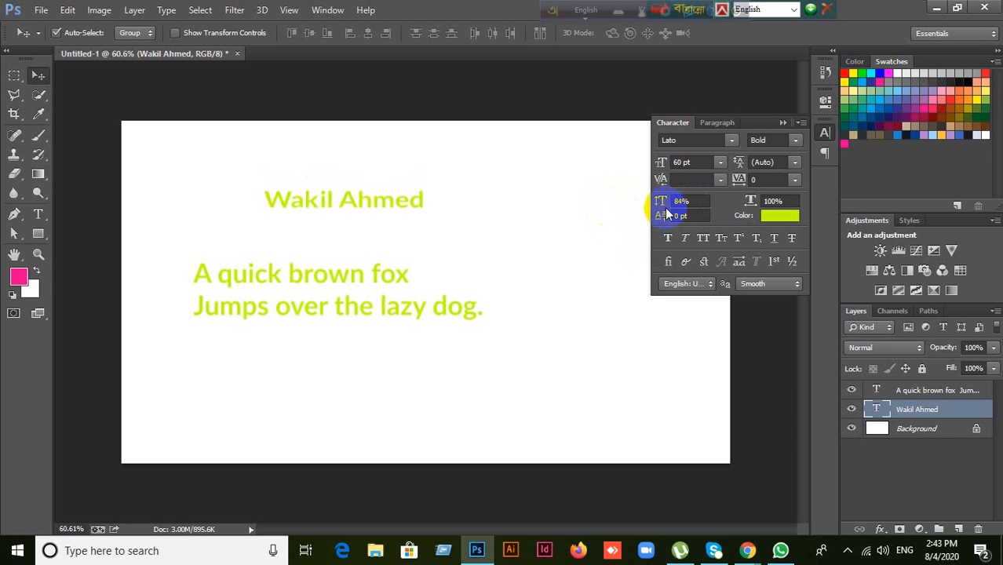
drag(662, 203, 722, 217)
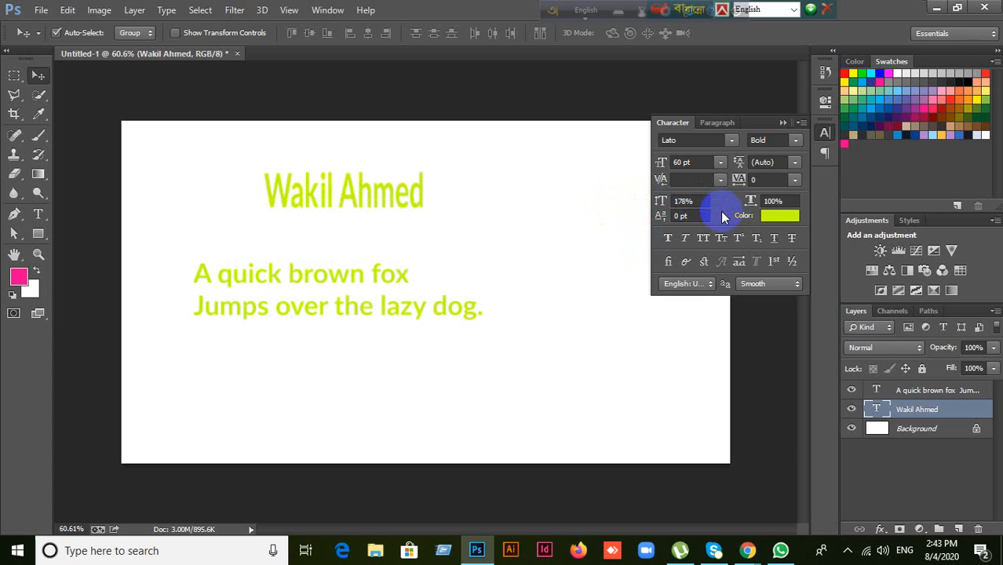
Step: Try vertical scales of 189%, 500%, 425%, 419% and 510%, then reset to 100%
click(701, 201)
key(Up)
key(Up)
key(Up)
key(Up)
key(Up)
key(Up)
key(Up)
key(Up)
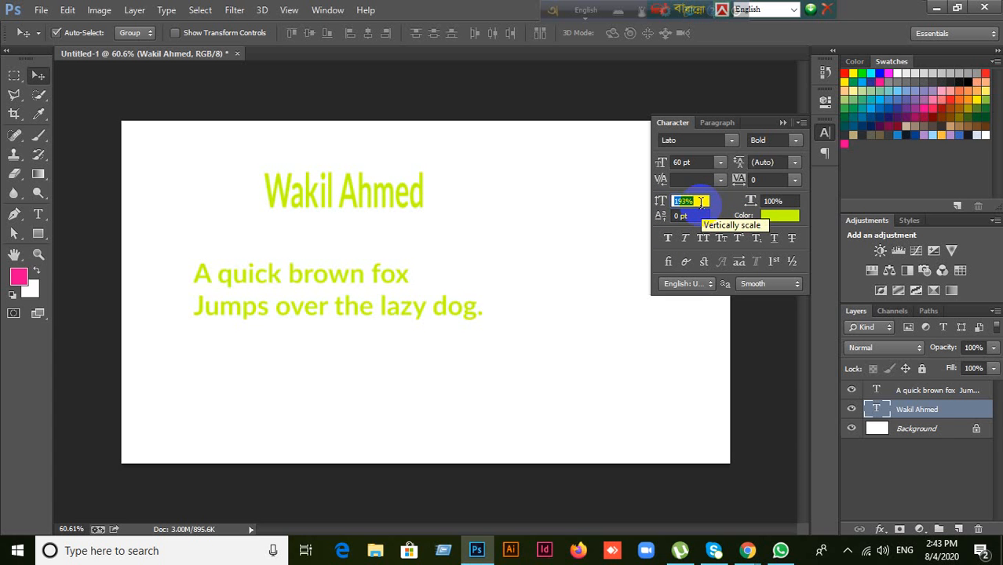
text(500)
key(Return)
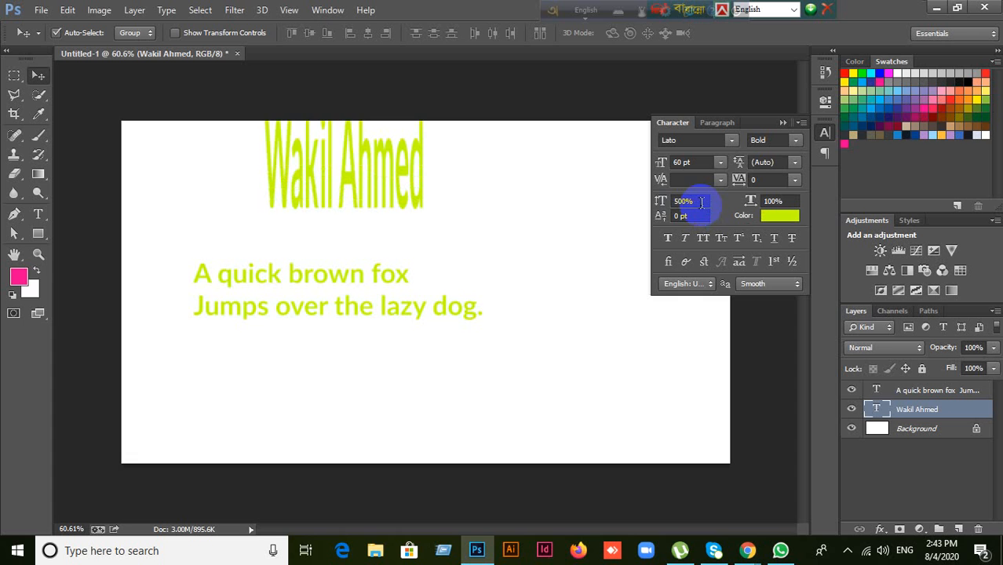
drag(660, 208, 540, 207)
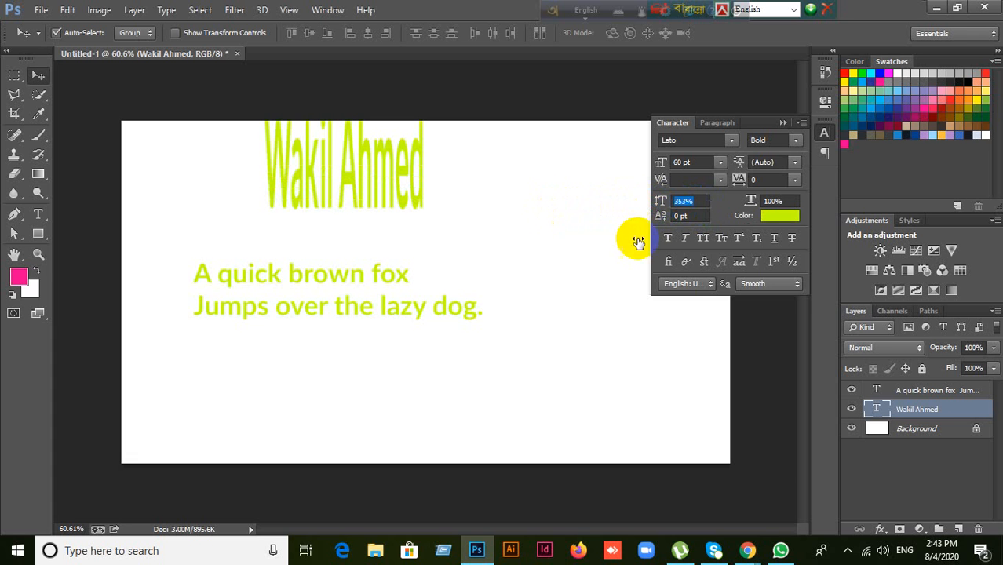
click(662, 203)
text(419)
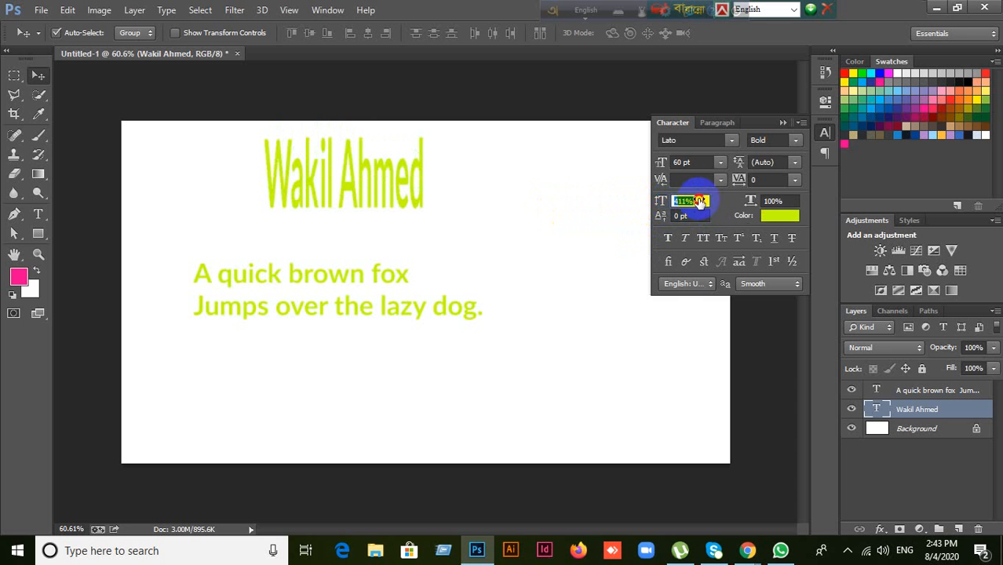
key(Return)
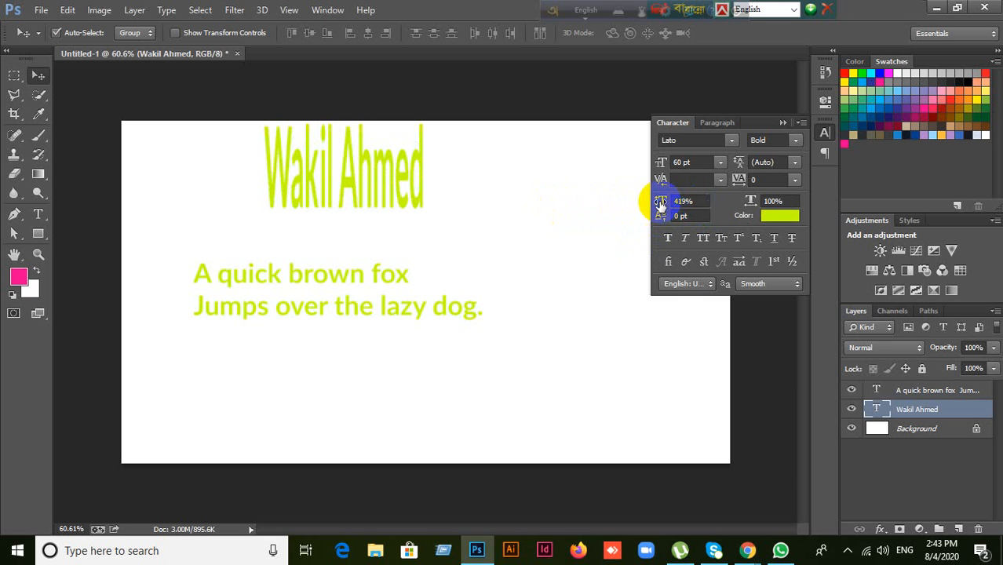
drag(662, 203, 727, 202)
click(696, 203)
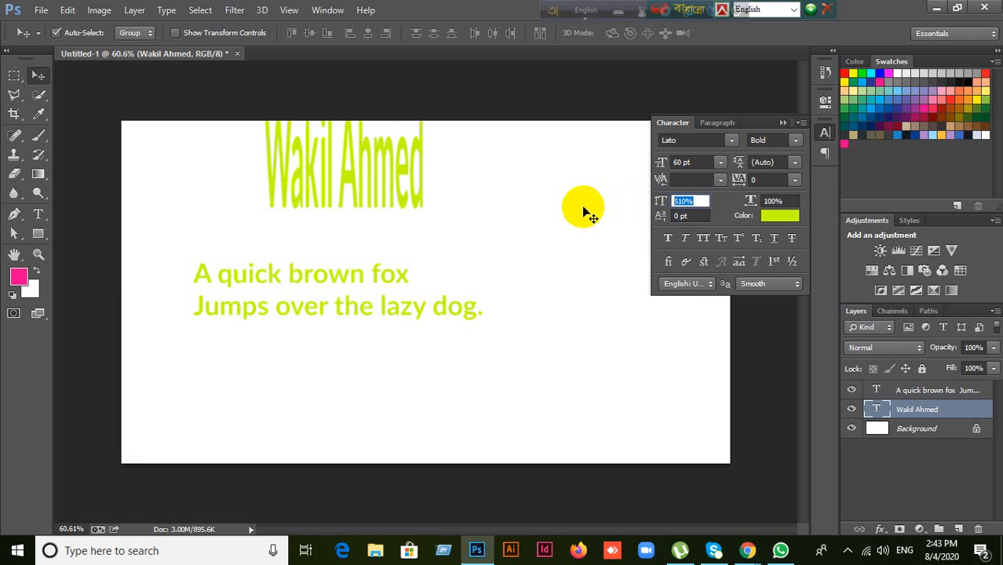
text(100)
key(Return)
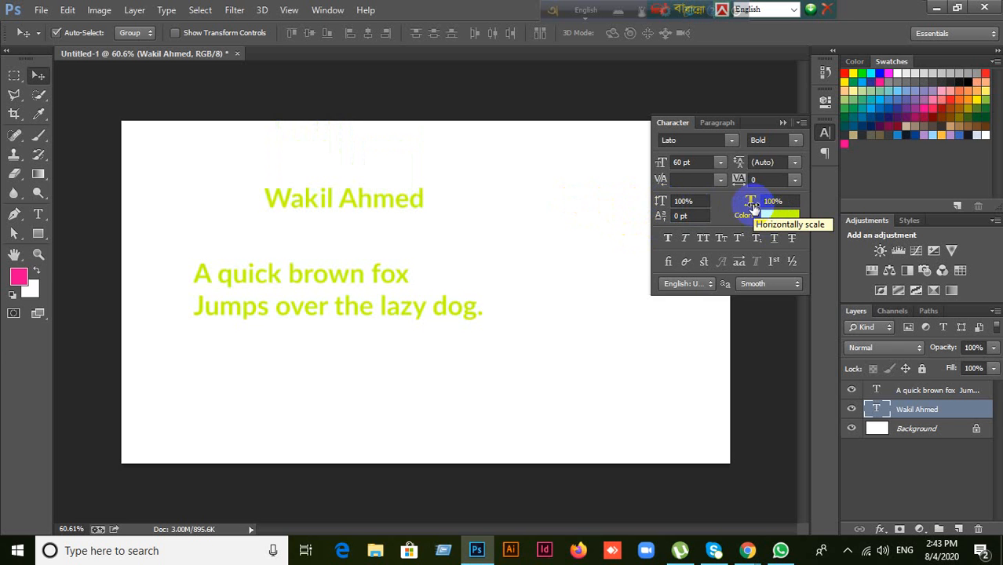
drag(751, 203, 786, 203)
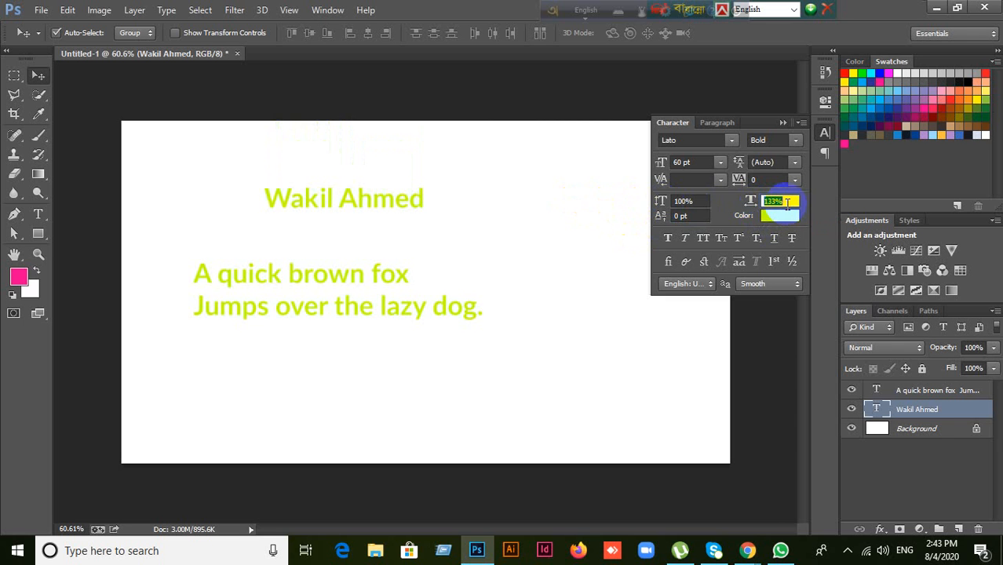
key(Return)
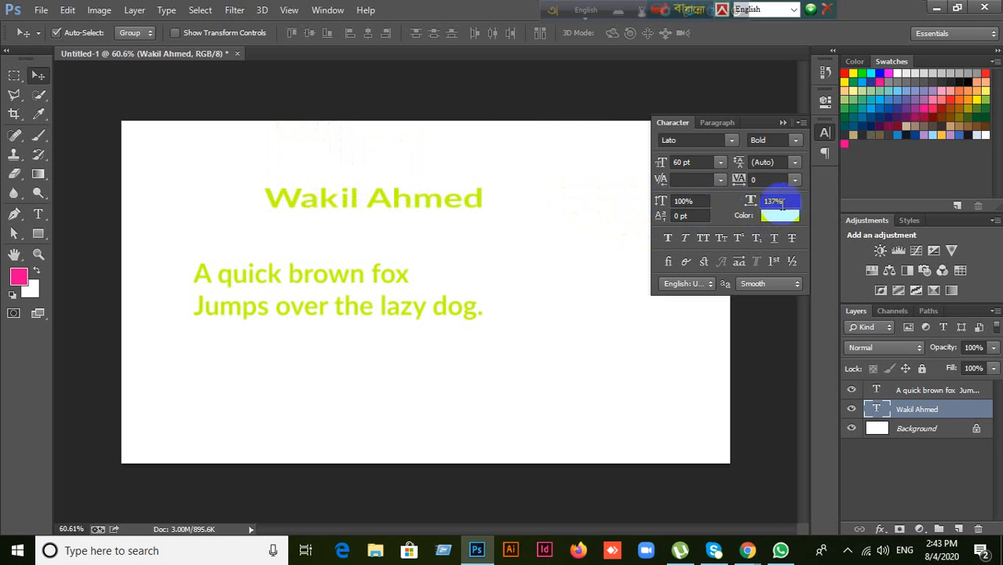
click(771, 180)
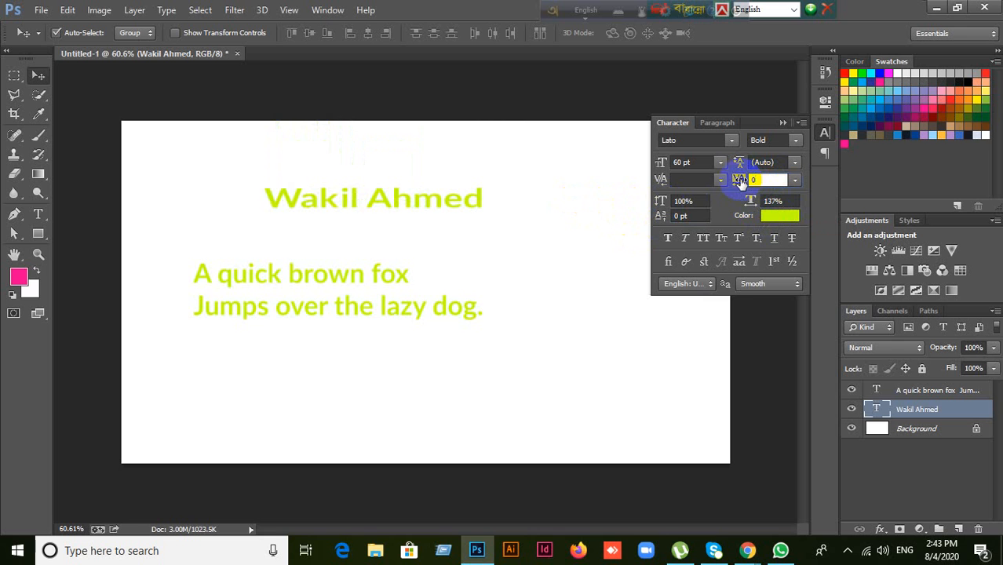
click(773, 202)
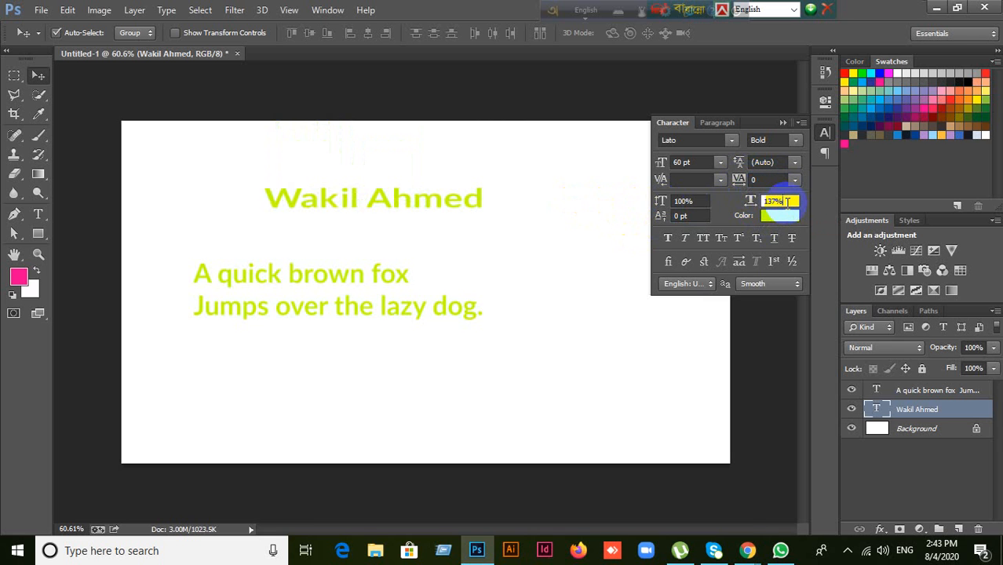
key(Up)
key(Up)
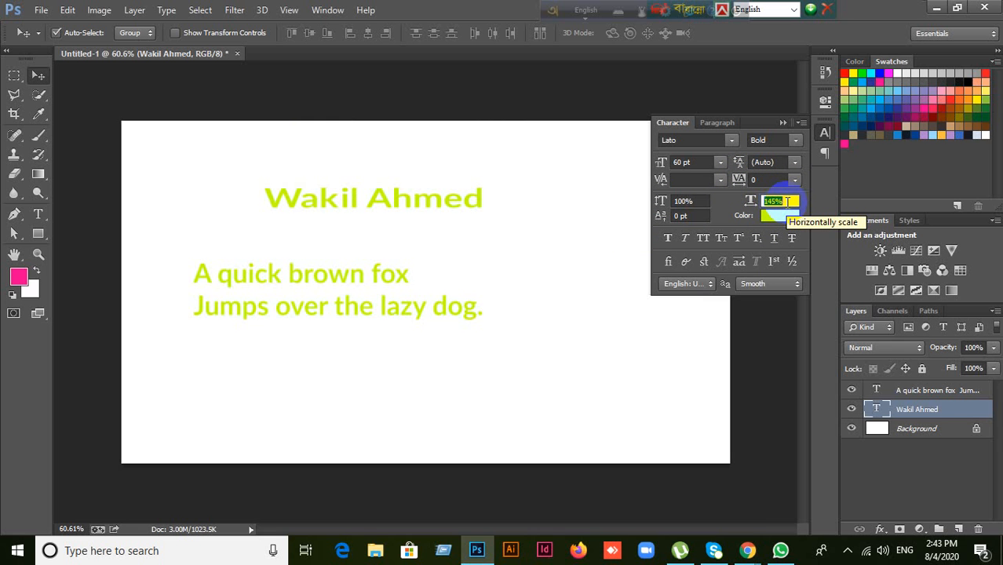
key(Up)
key(Up)
key(Up)
key(Up)
key(Up)
key(Up)
key(Up)
key(Up)
key(Up)
key(Up)
key(Up)
key(Up)
key(Up)
key(Up)
key(Up)
key(Return)
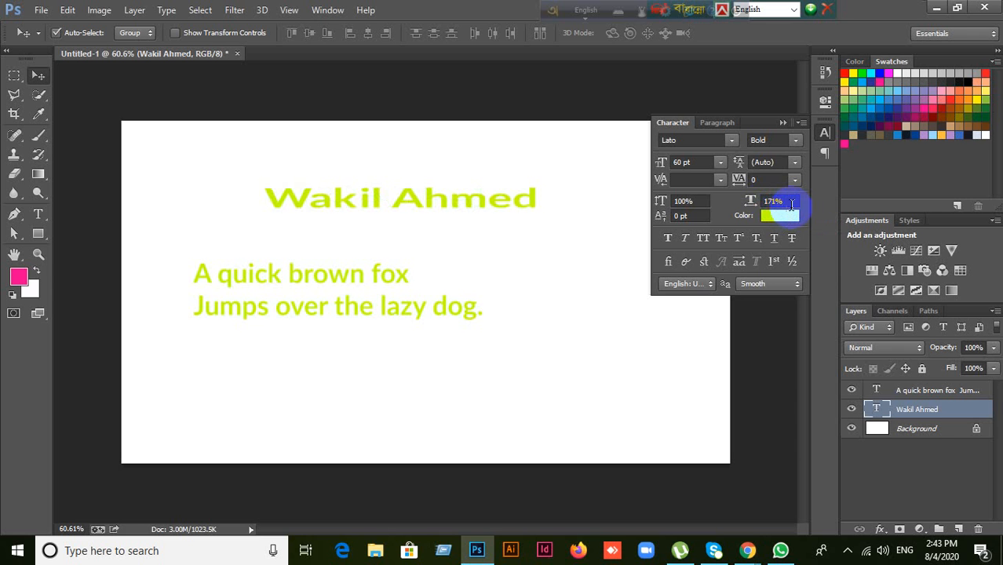
click(790, 201)
key(Down)
key(Down)
key(Down)
key(Down)
key(Down)
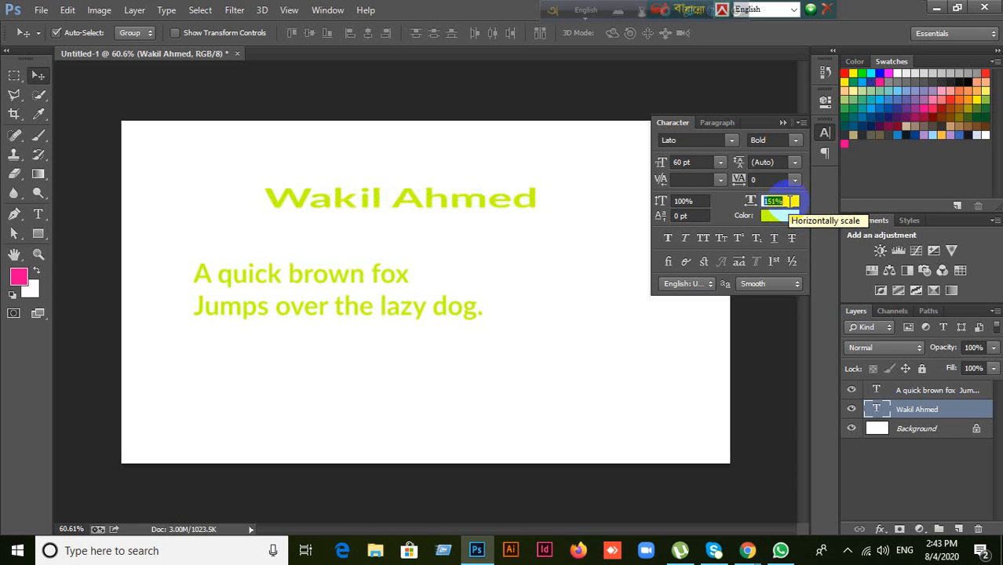
text(5)
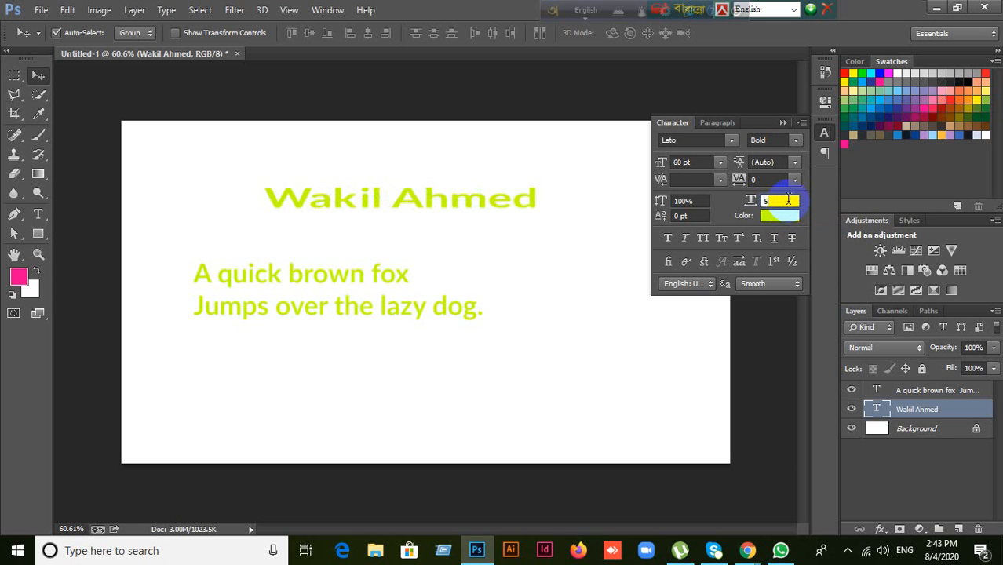
key(Return)
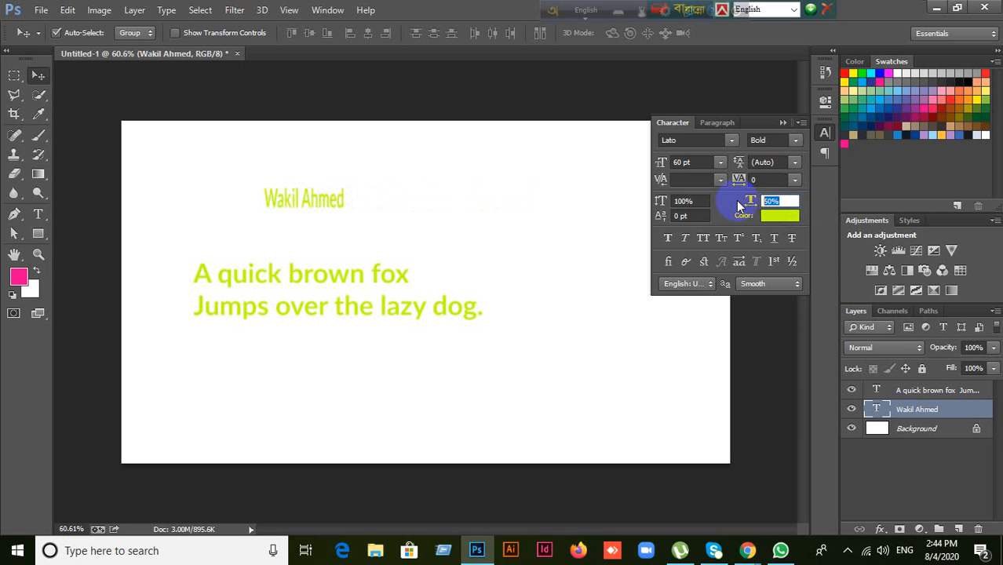
text(200)
key(Return)
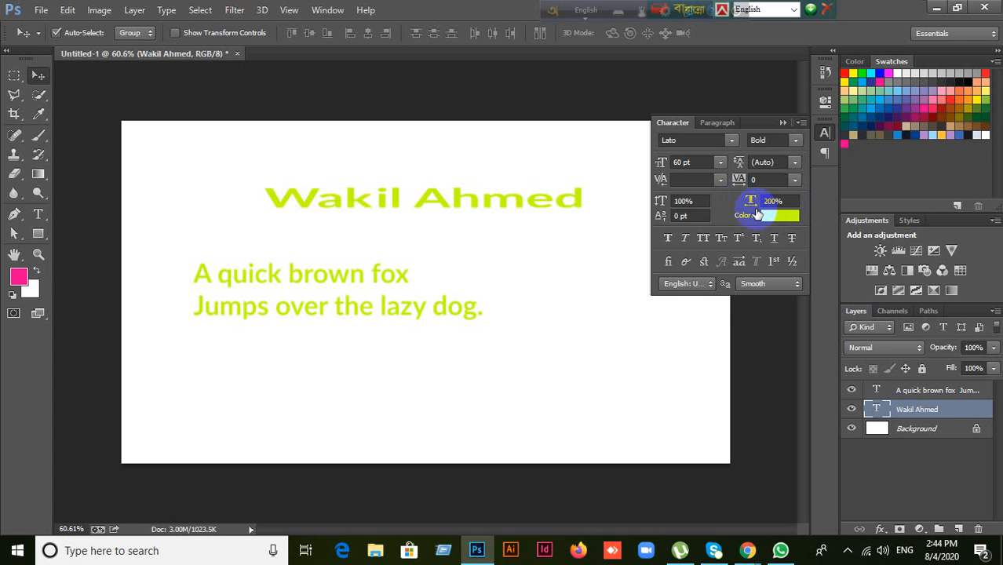
click(773, 201)
text(100)
key(Return)
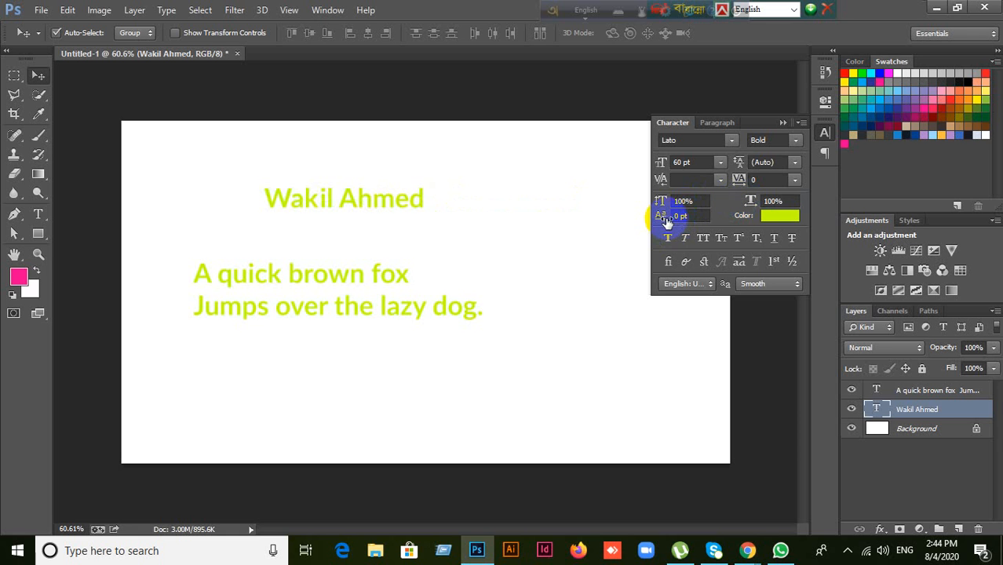
click(691, 218)
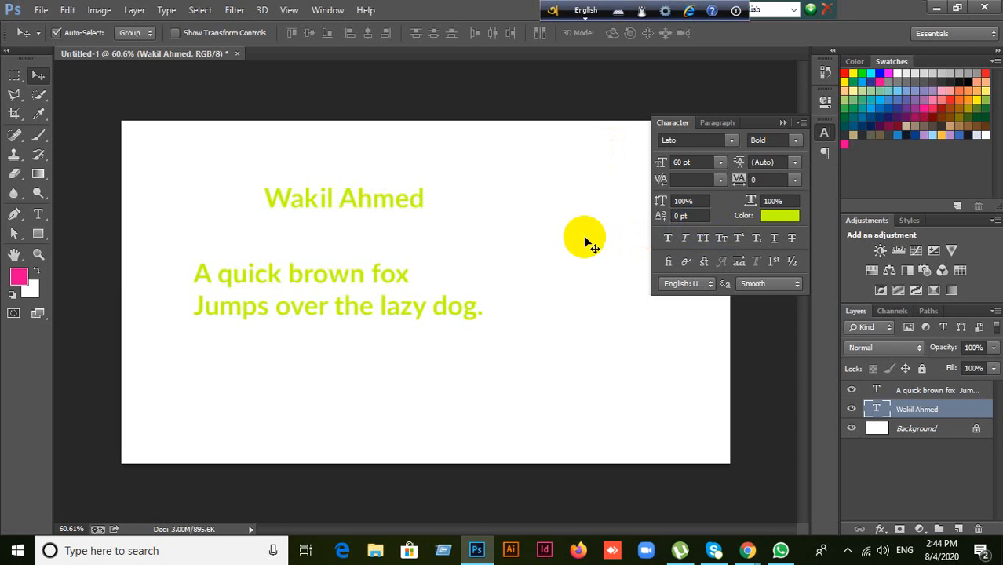
double_click(877, 410)
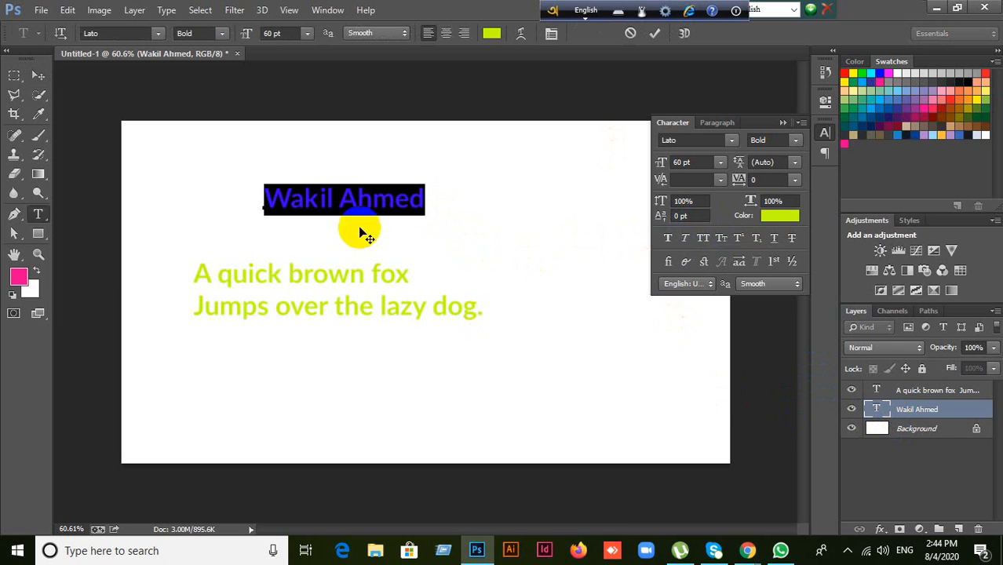
click(410, 201)
drag(410, 202, 431, 202)
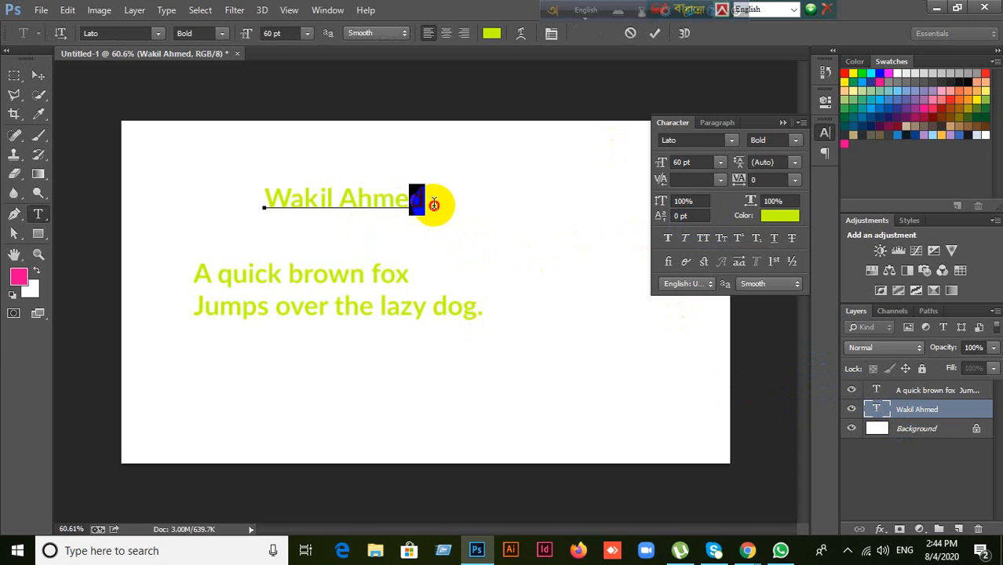
Step: Shift the letter d above and below the baseline, then set baseline shift to 0 pt
click(689, 216)
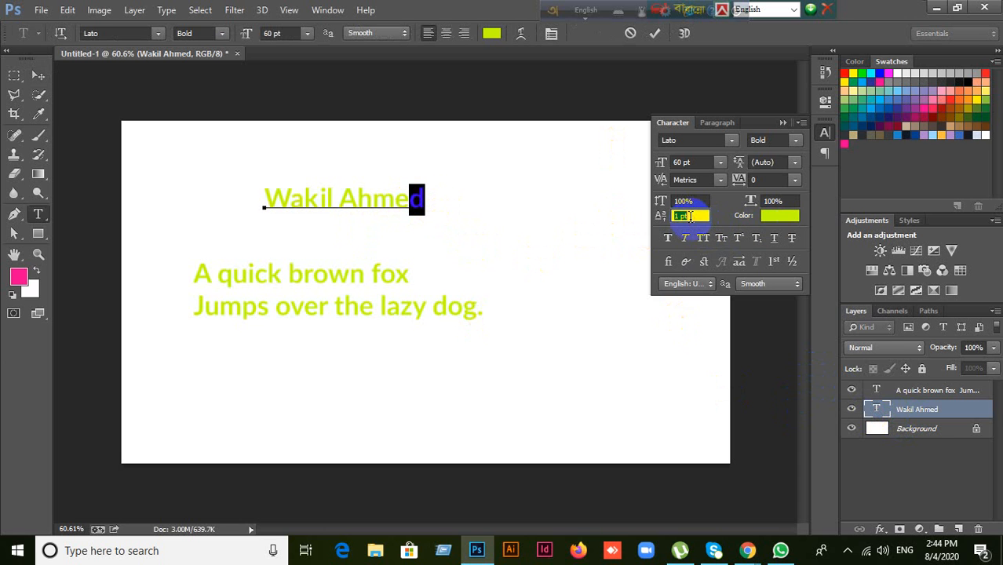
key(Up)
key(Up)
key(Up)
key(Up)
key(Up)
key(Up)
key(Up)
key(Up)
key(Up)
key(Up)
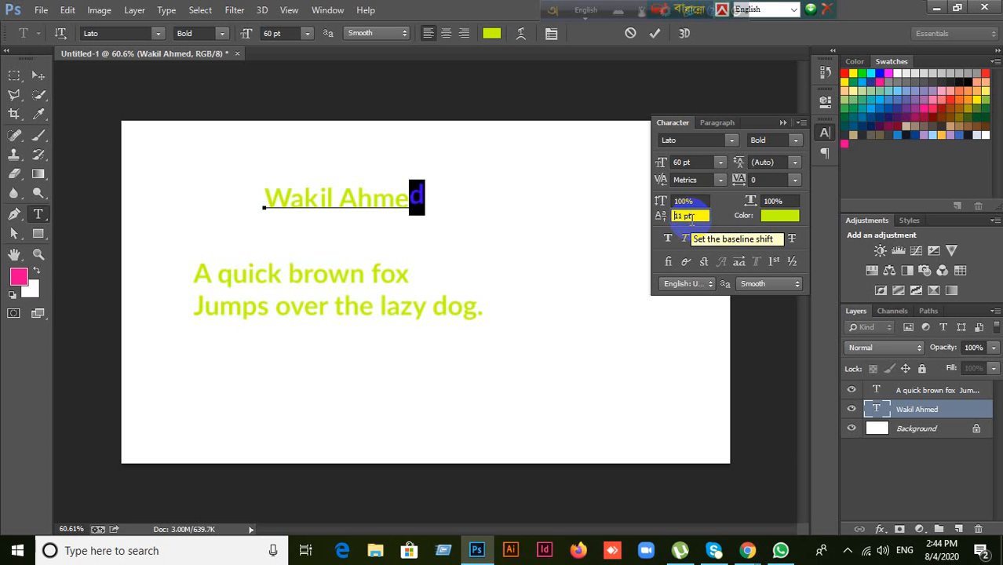
key(Up)
key(Up)
key(Up)
key(Up)
key(Up)
key(Up)
key(Up)
key(Up)
key(Up)
key(Return)
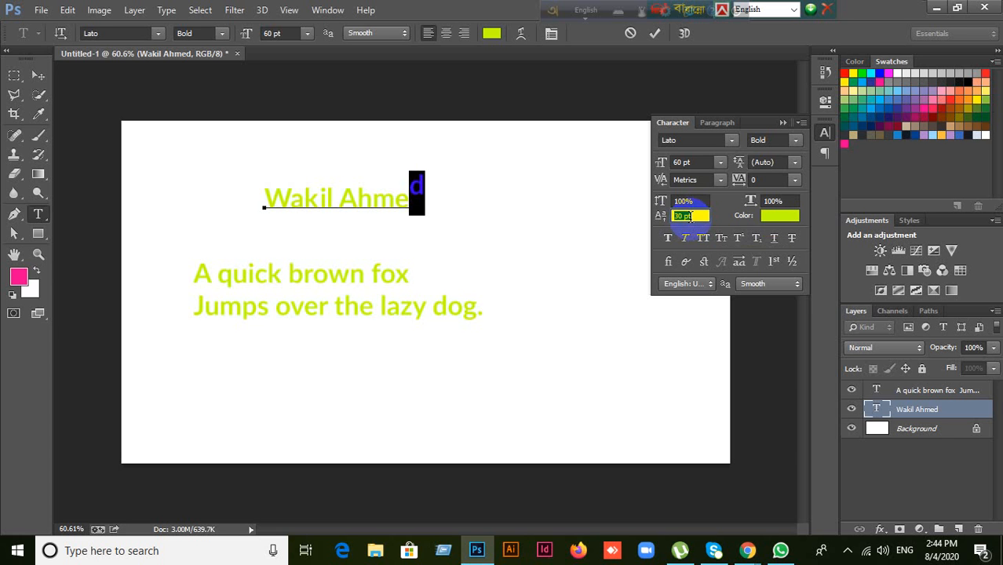
key(Down)
key(Down)
key(Down)
key(Down)
key(Down)
key(Down)
key(Down)
key(Down)
key(Down)
key(Down)
key(Down)
key(Down)
key(Down)
key(Down)
key(Down)
key(Down)
key(Down)
key(Return)
text(0)
key(Return)
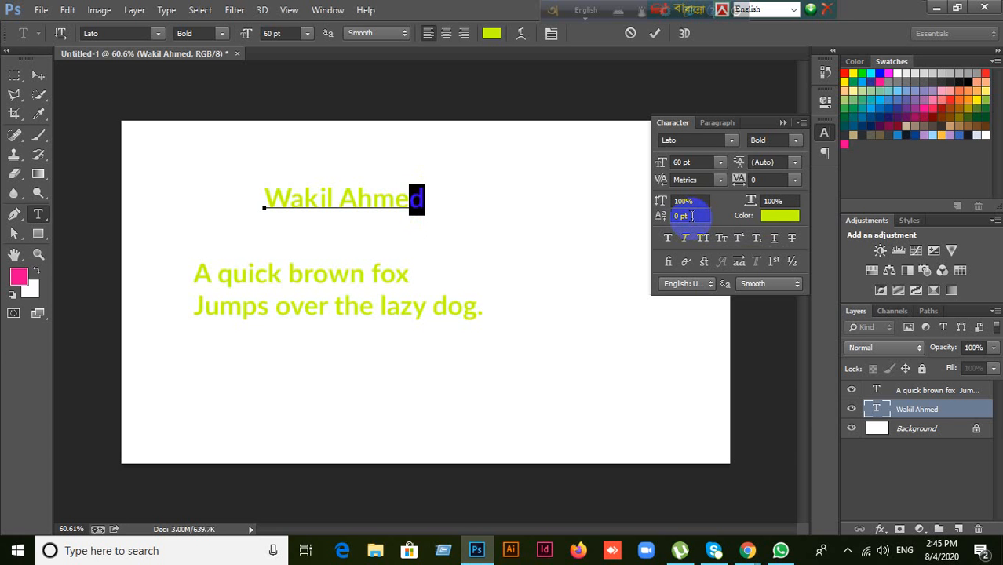
click(339, 202)
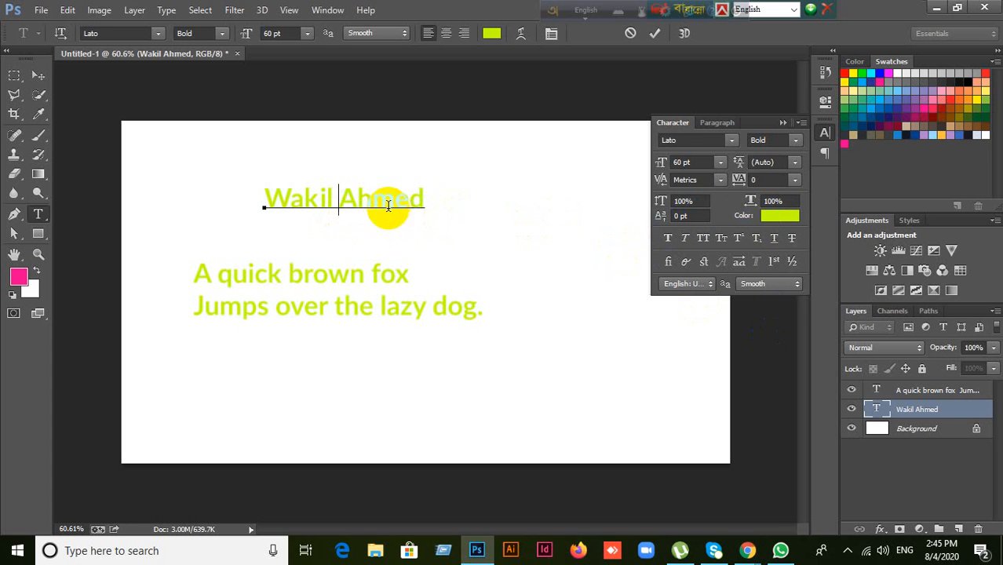
drag(265, 198, 436, 206)
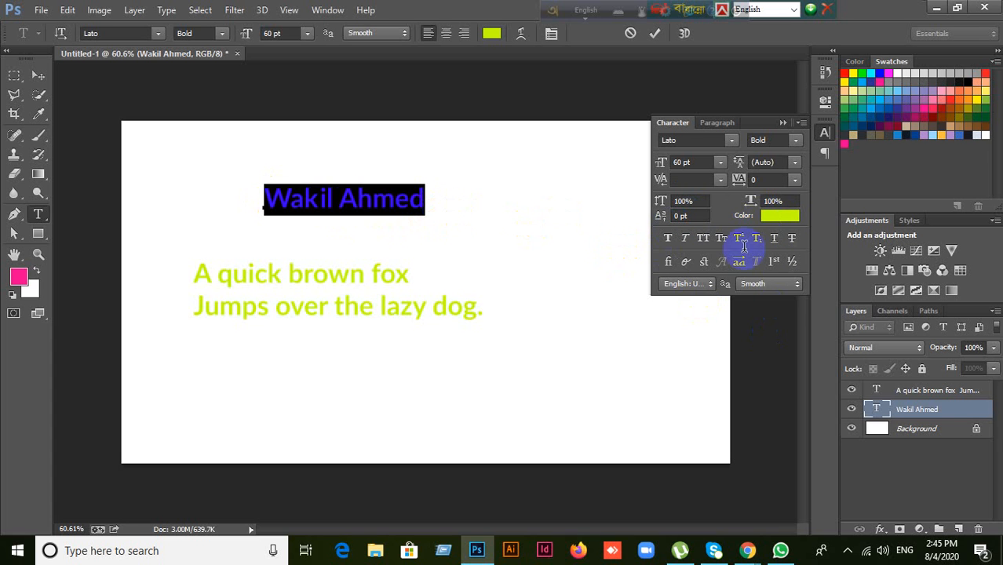
click(780, 228)
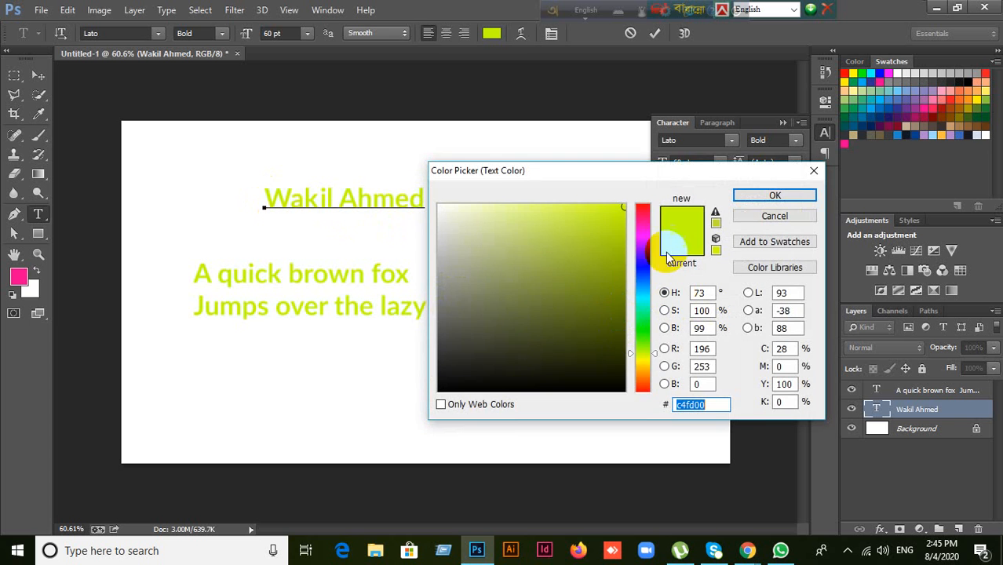
drag(640, 361, 642, 262)
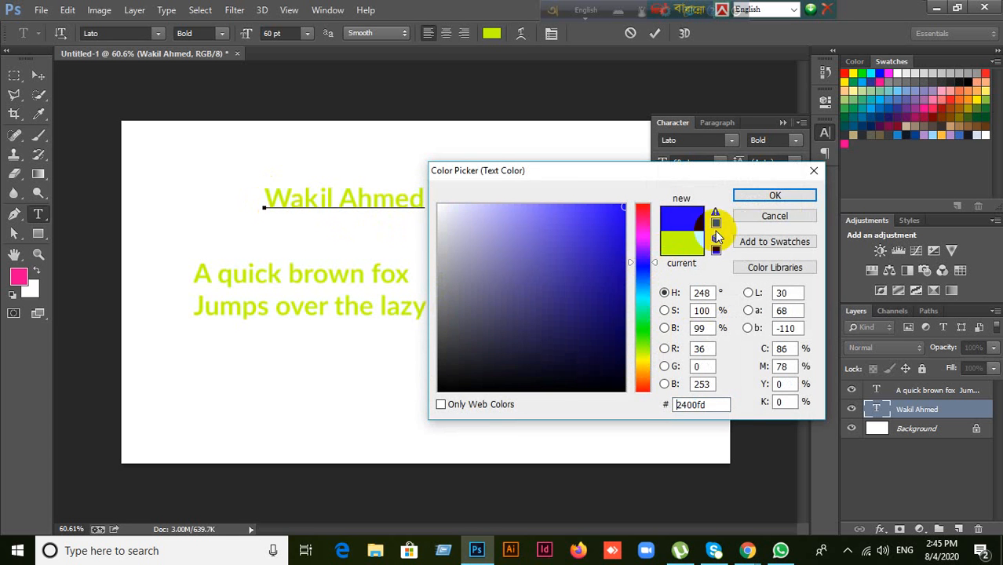
click(782, 198)
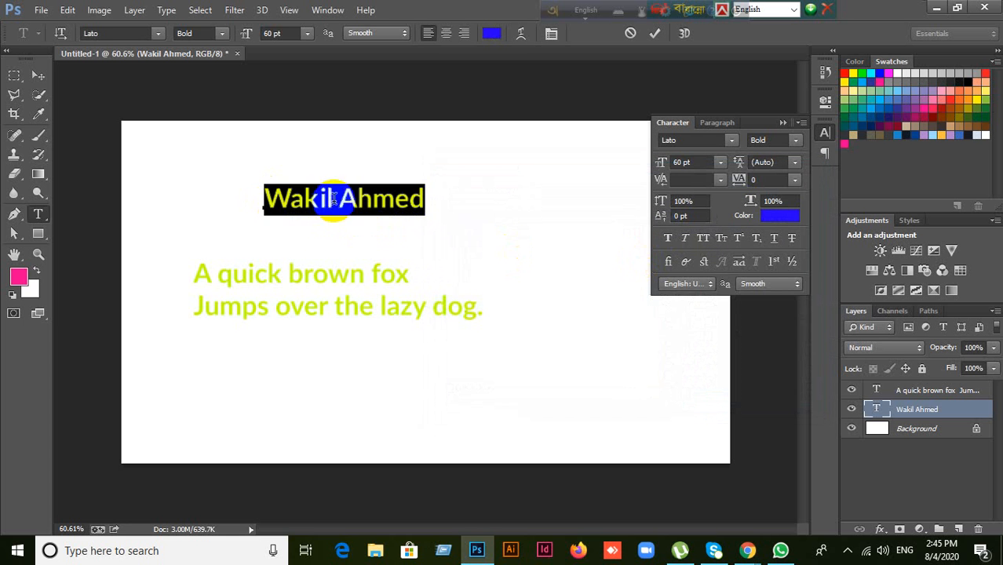
Step: Colour the second word Ahmed red and commit the text edits
click(340, 201)
double_click(340, 200)
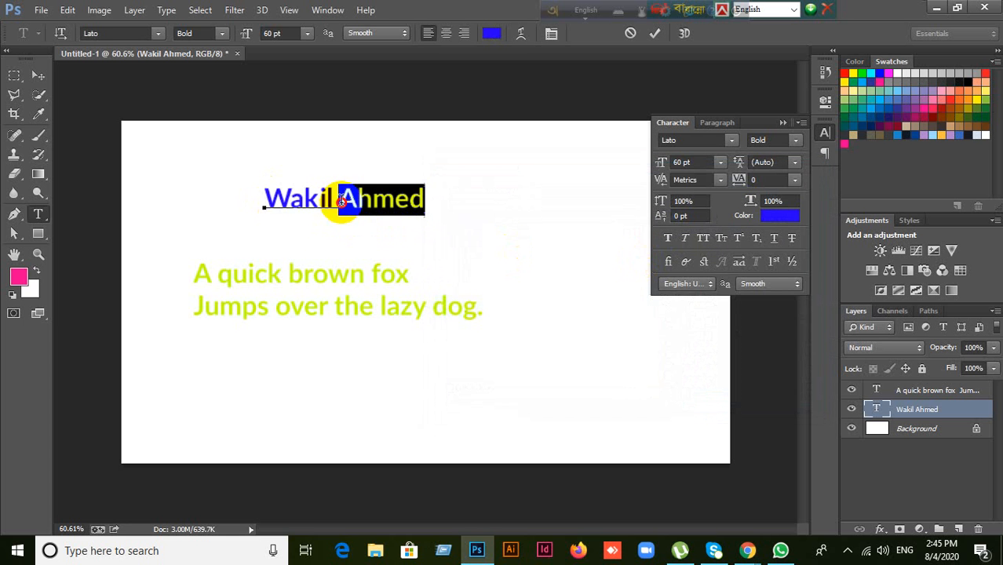
click(787, 219)
drag(643, 348, 633, 206)
click(778, 198)
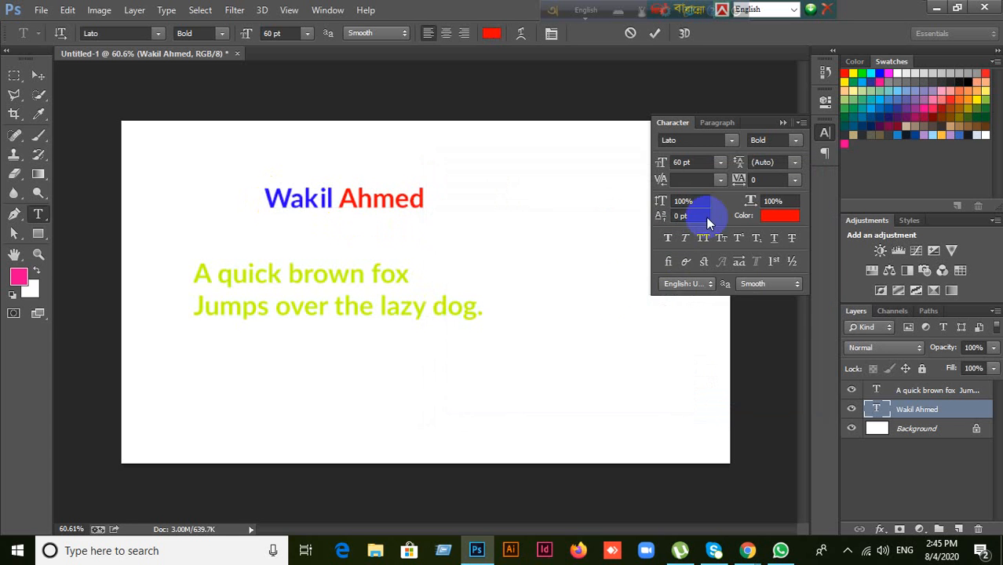
click(399, 202)
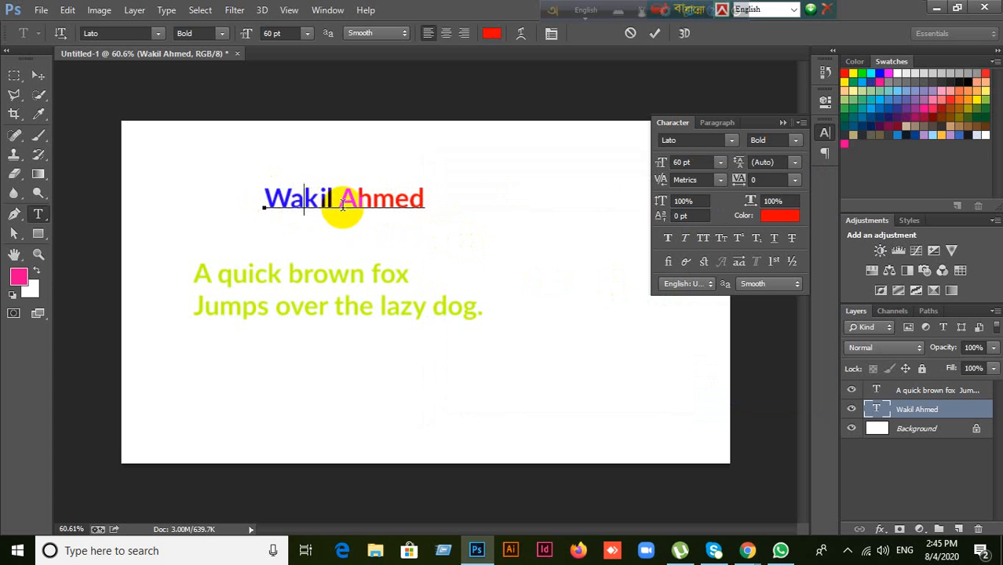
click(358, 205)
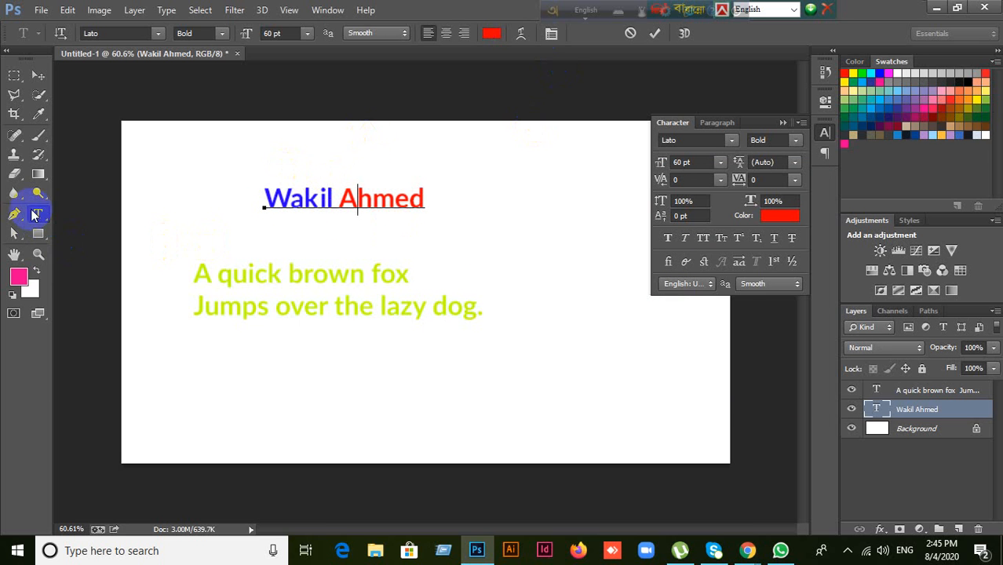
click(38, 74)
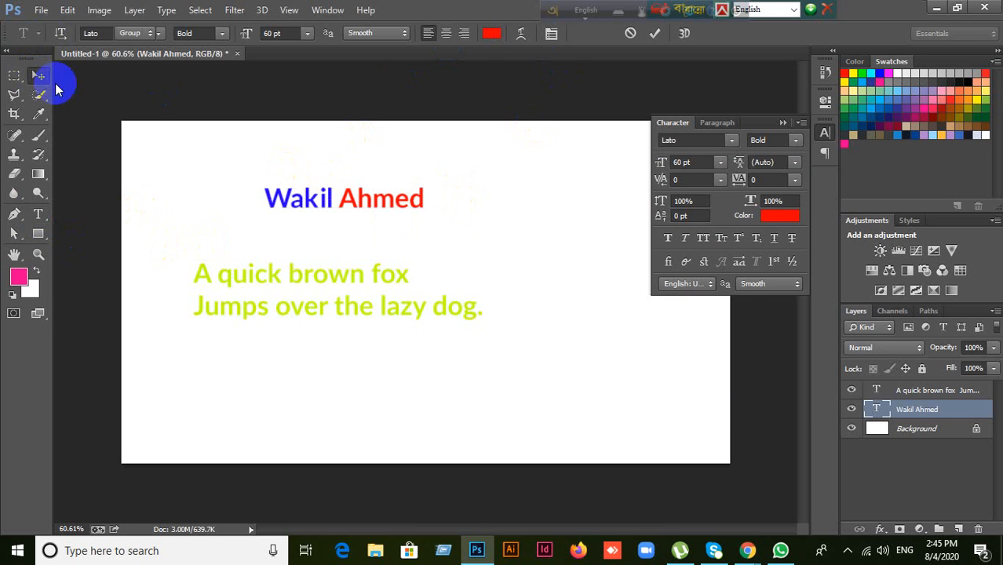
Step: Nudge the name heading right and try Regular weight before returning to Bold
click(406, 216)
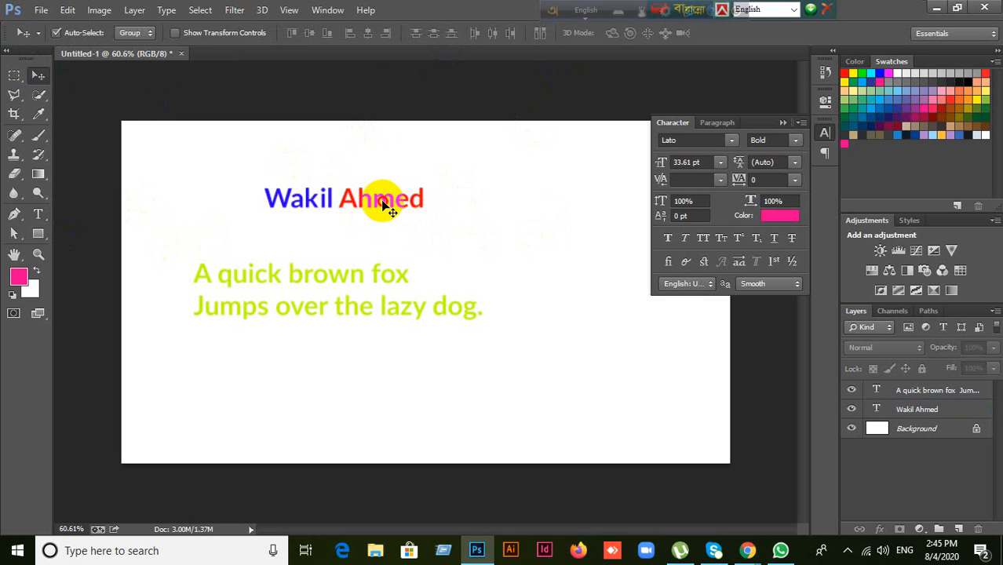
drag(386, 208, 415, 211)
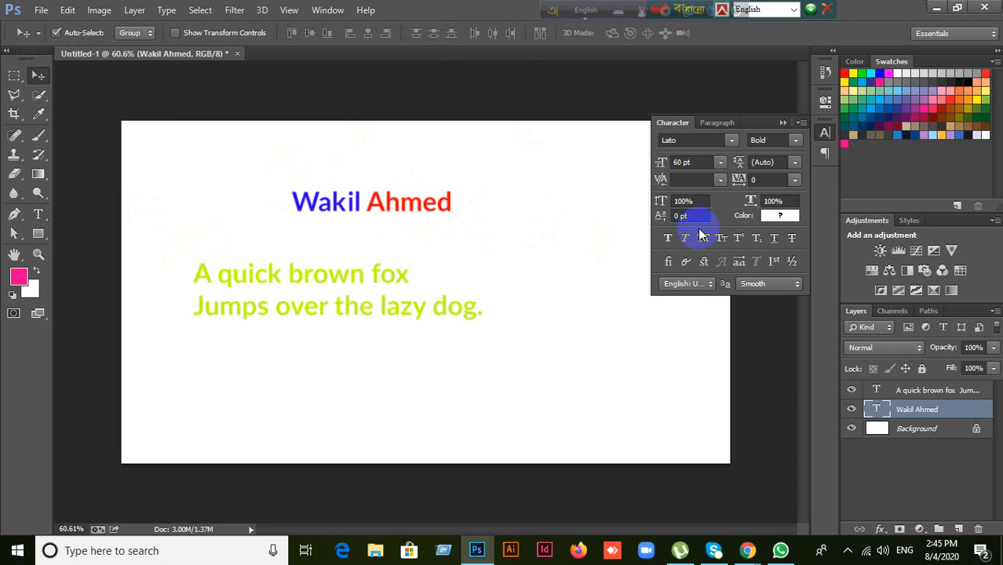
click(798, 139)
click(772, 226)
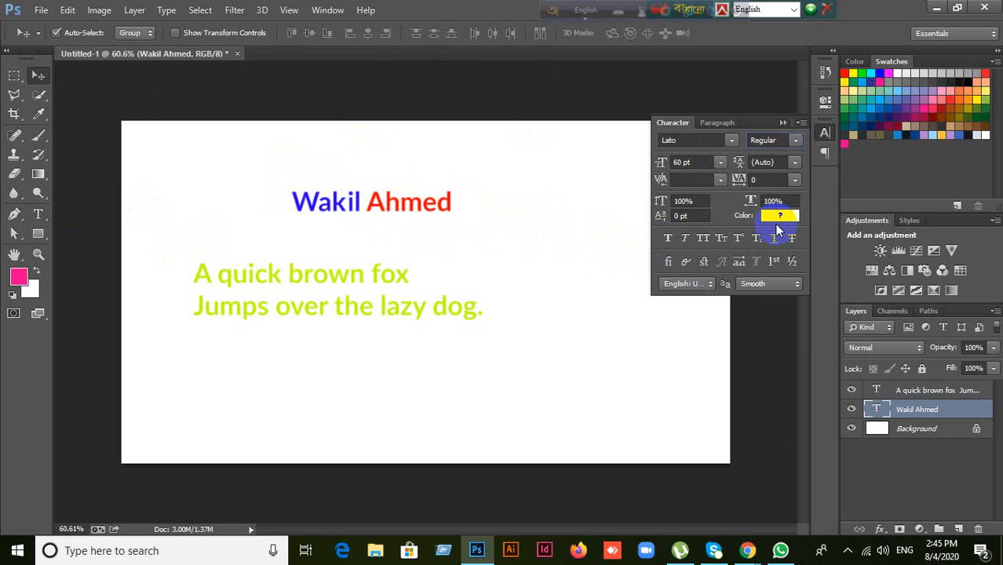
click(797, 140)
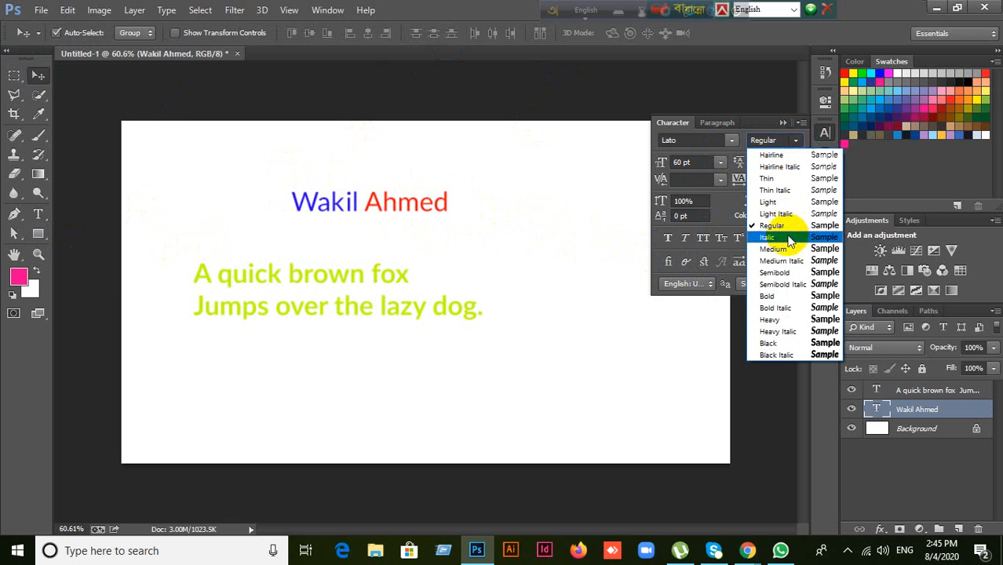
click(769, 296)
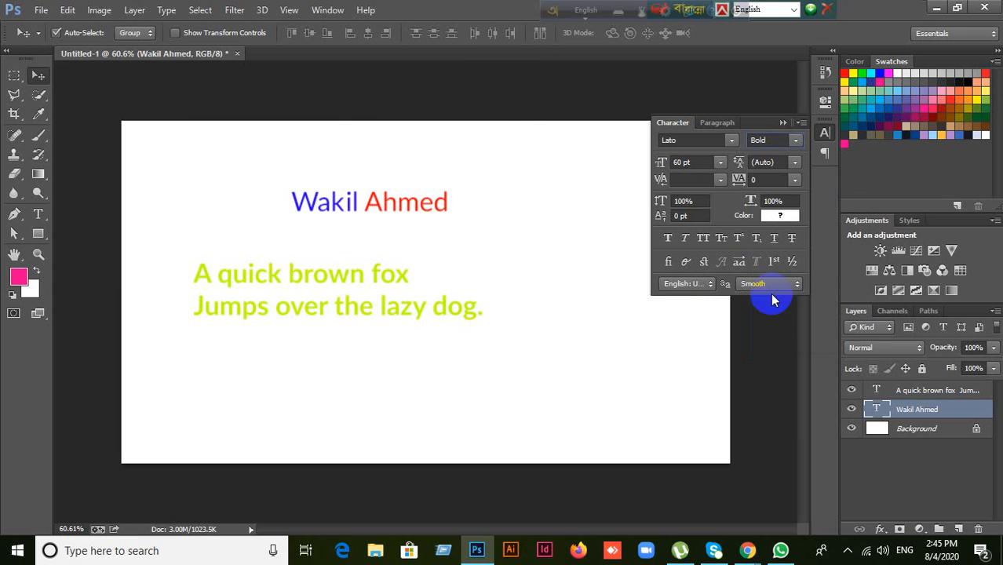
Step: Try faux bold, faux italic and the Italic style on the name, removing the faux styles
click(670, 240)
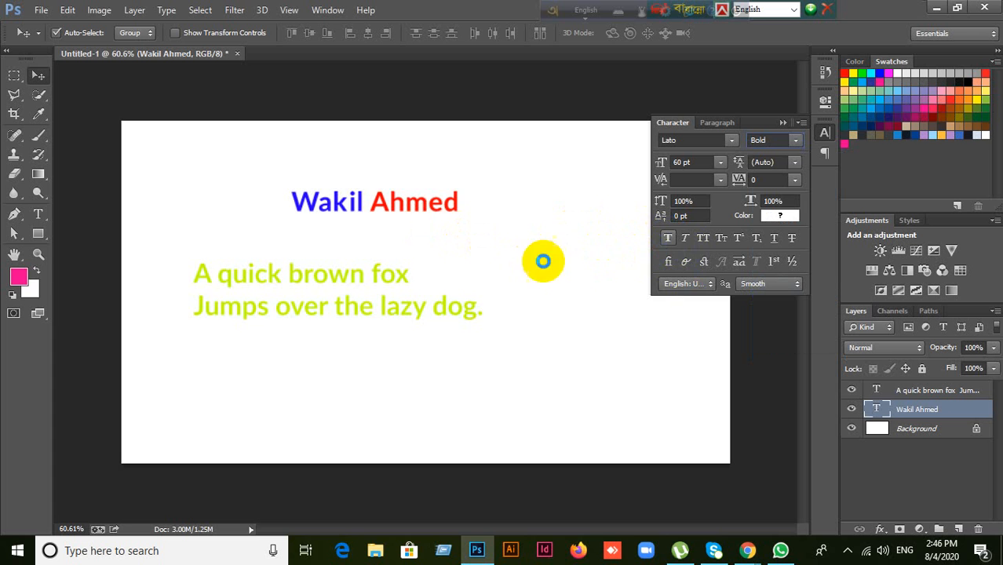
click(687, 240)
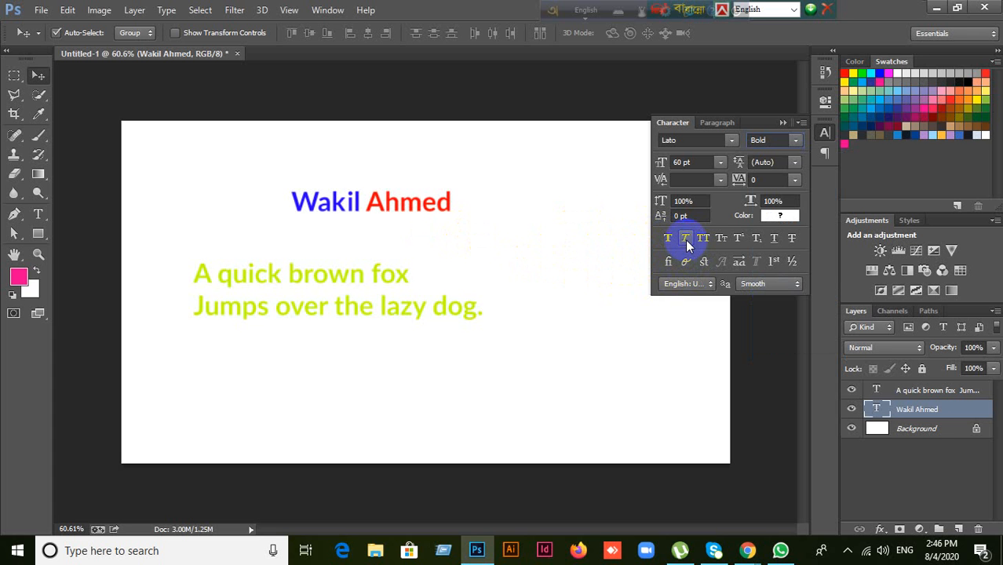
click(686, 240)
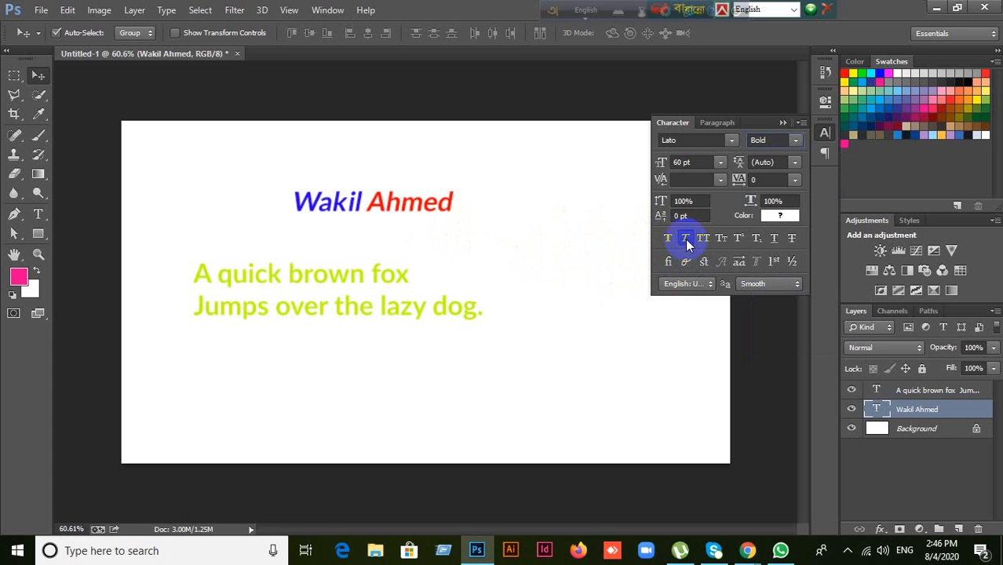
click(686, 240)
click(797, 140)
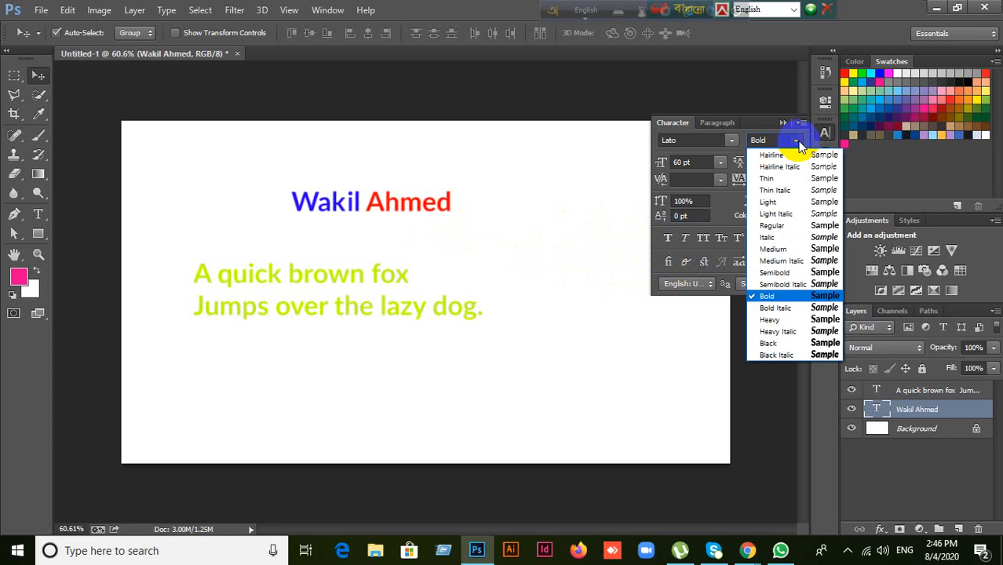
click(768, 237)
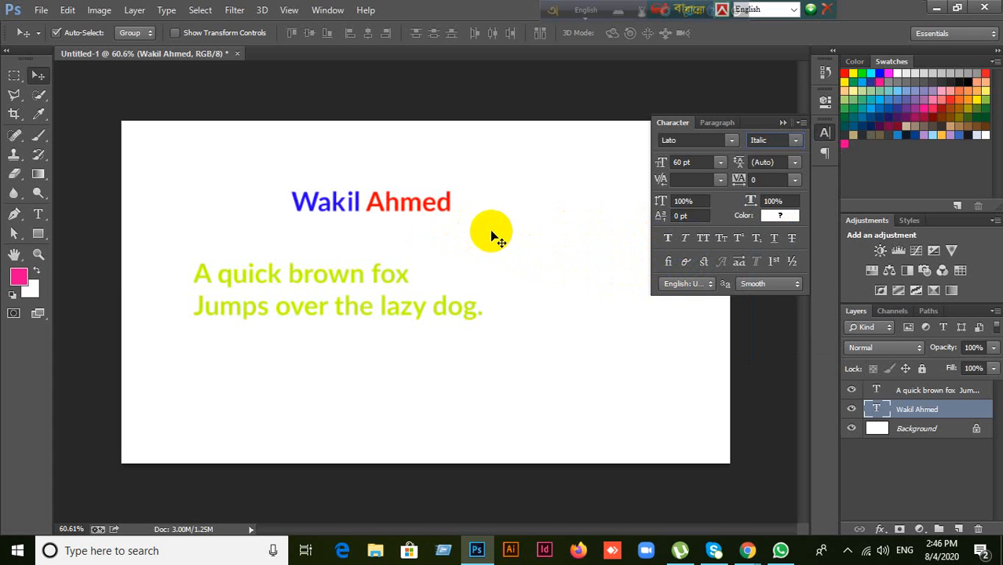
click(683, 237)
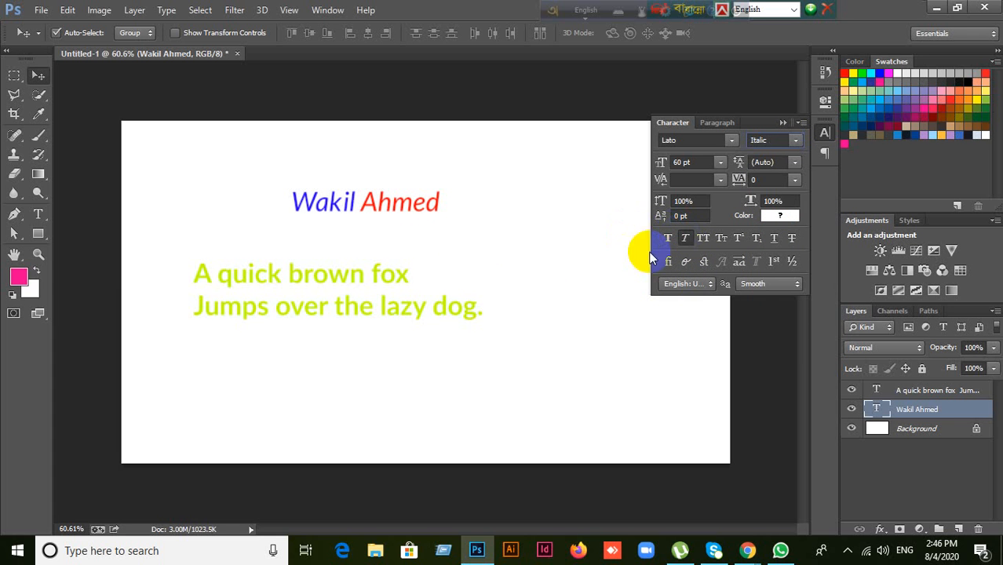
click(685, 239)
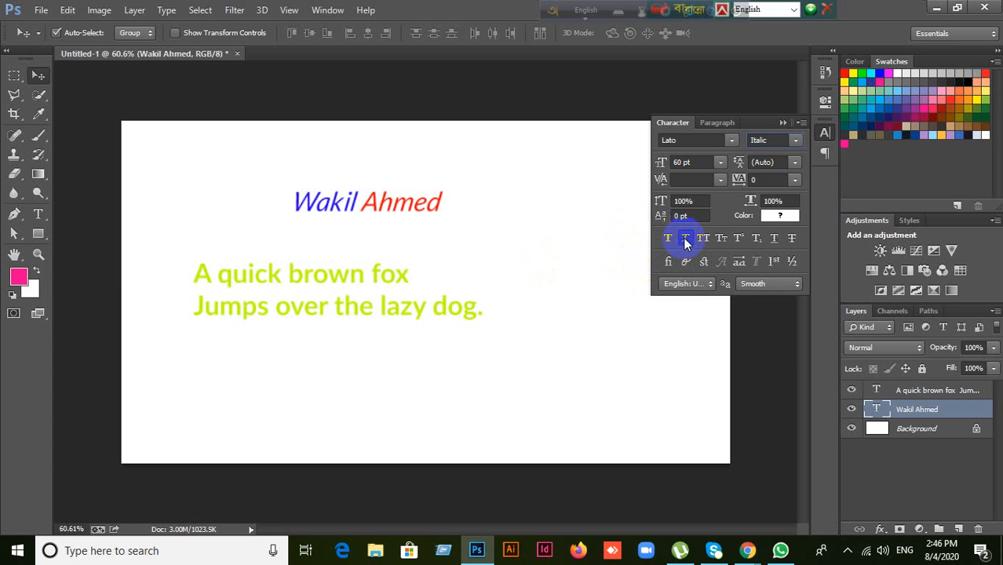
Step: Set the name to Regular style and try All Caps and Small Caps, turning both off
click(795, 141)
click(772, 226)
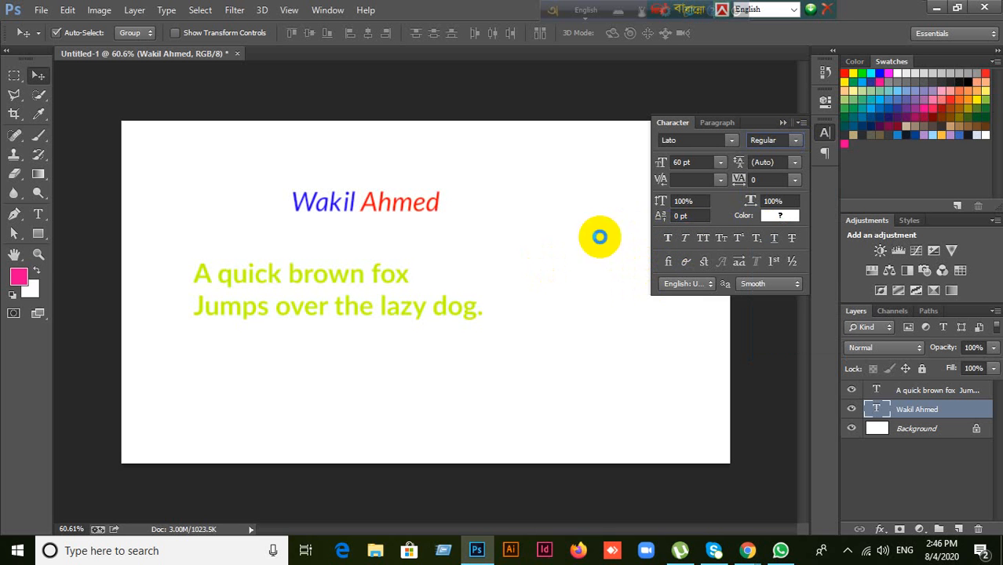
click(703, 240)
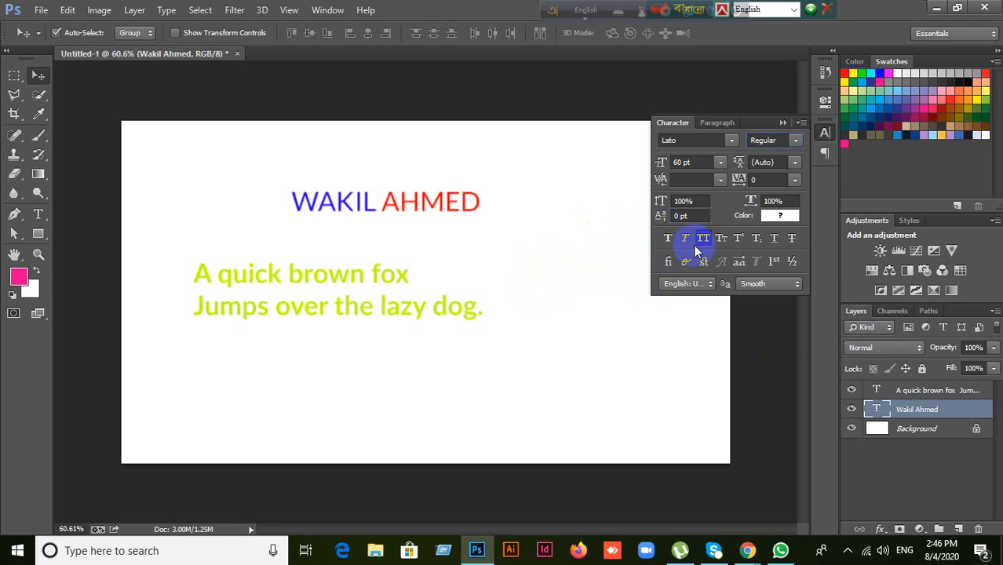
click(704, 240)
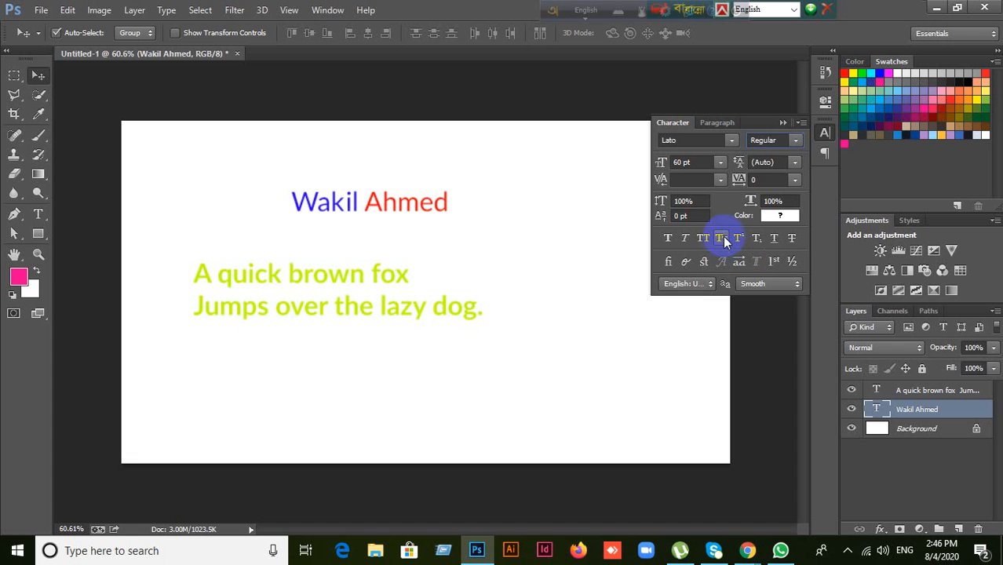
click(720, 241)
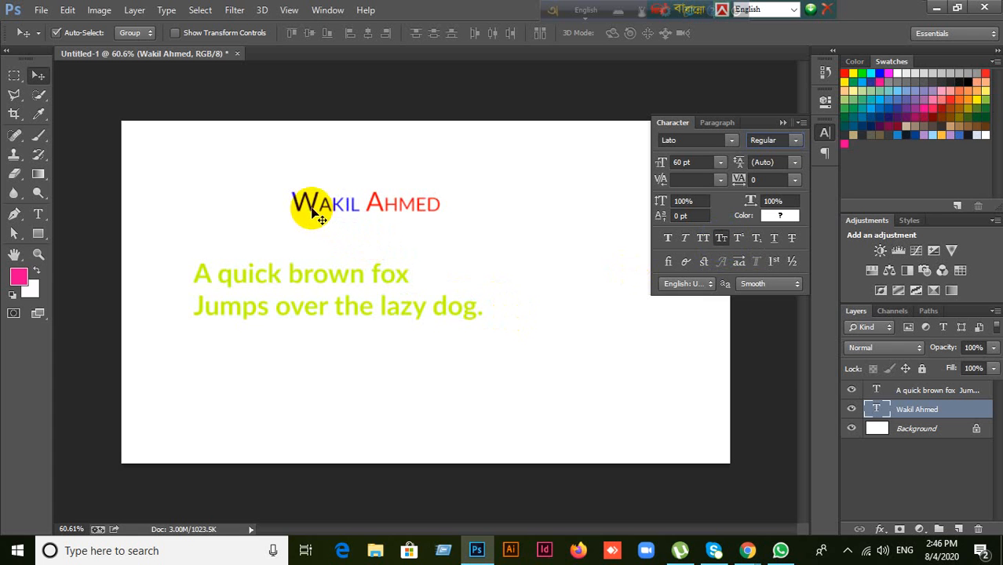
click(720, 241)
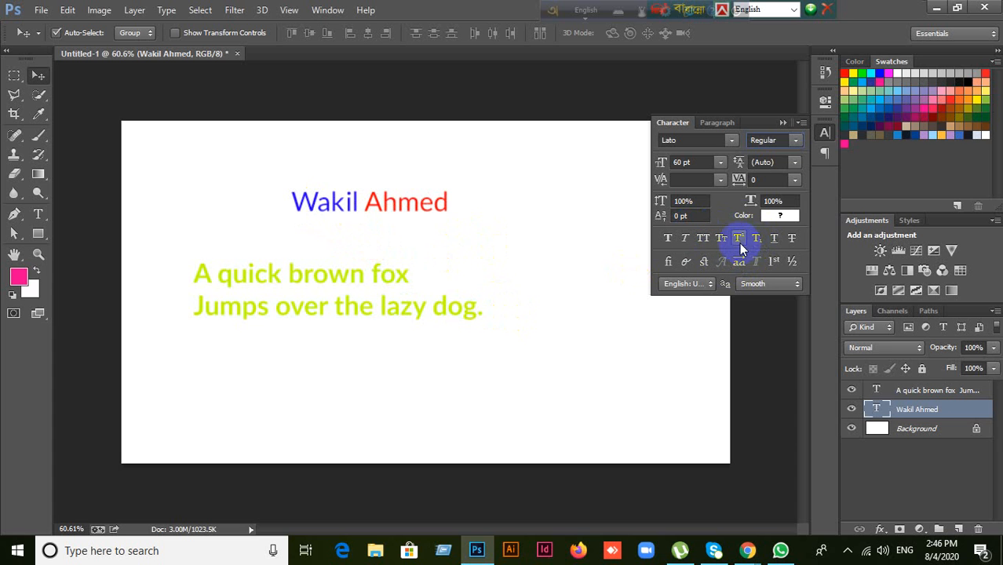
click(695, 217)
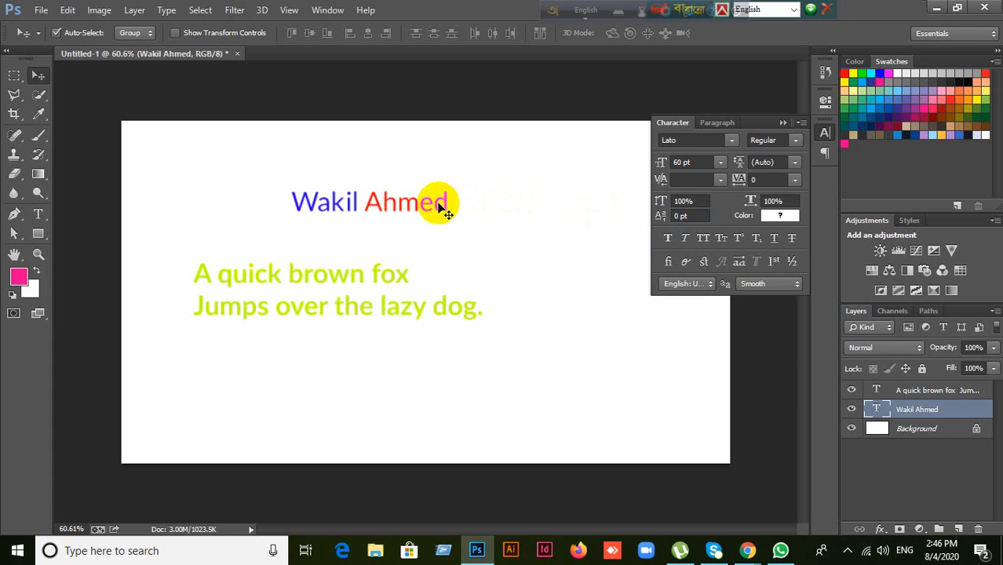
Step: Try superscript and subscript on the final letter d, then turn both off
double_click(877, 411)
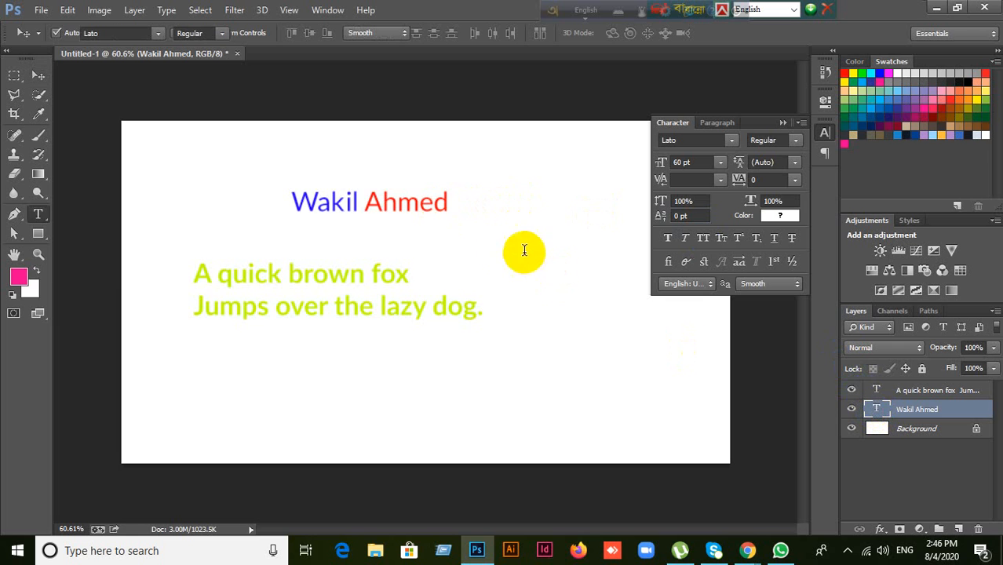
drag(436, 207, 471, 206)
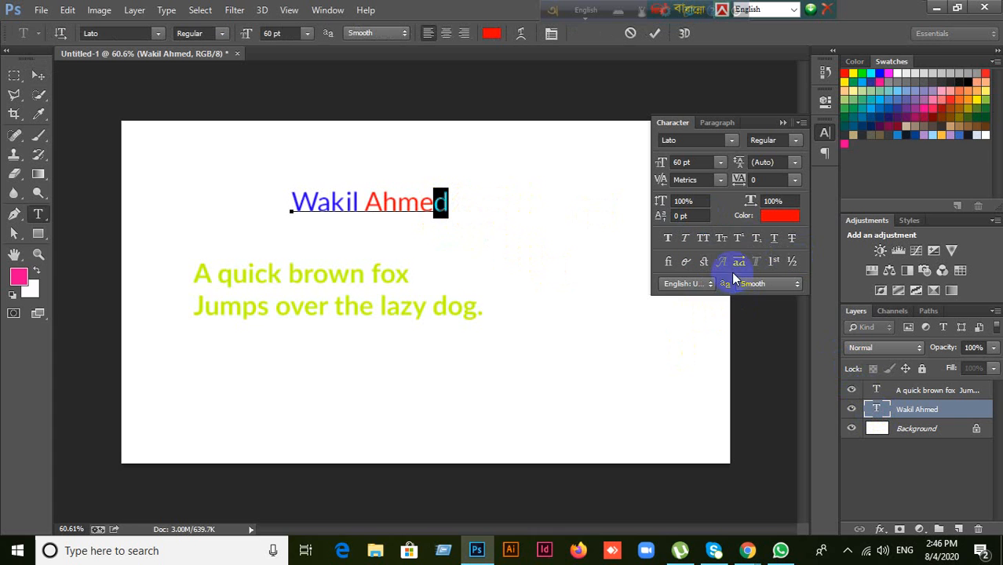
click(738, 244)
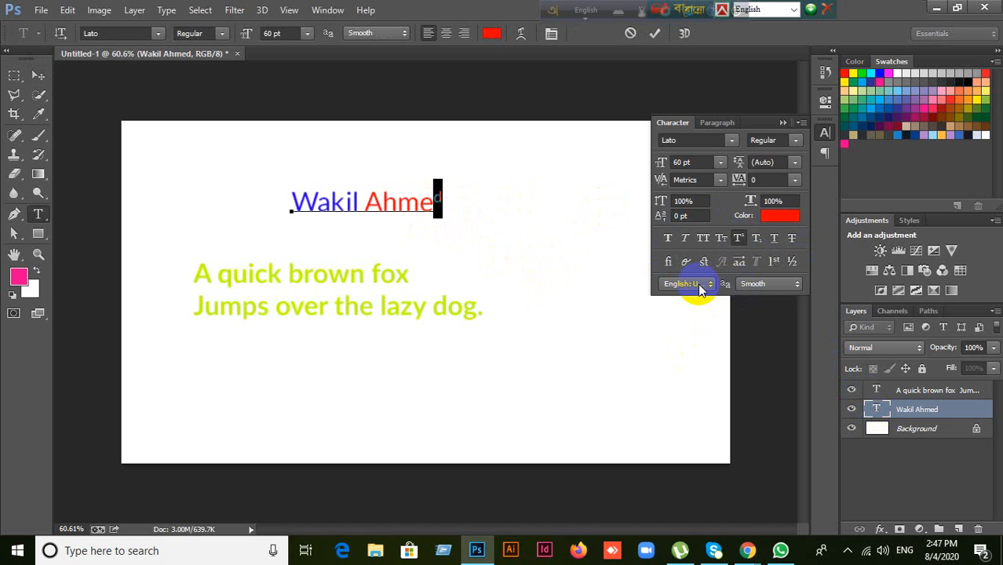
click(738, 240)
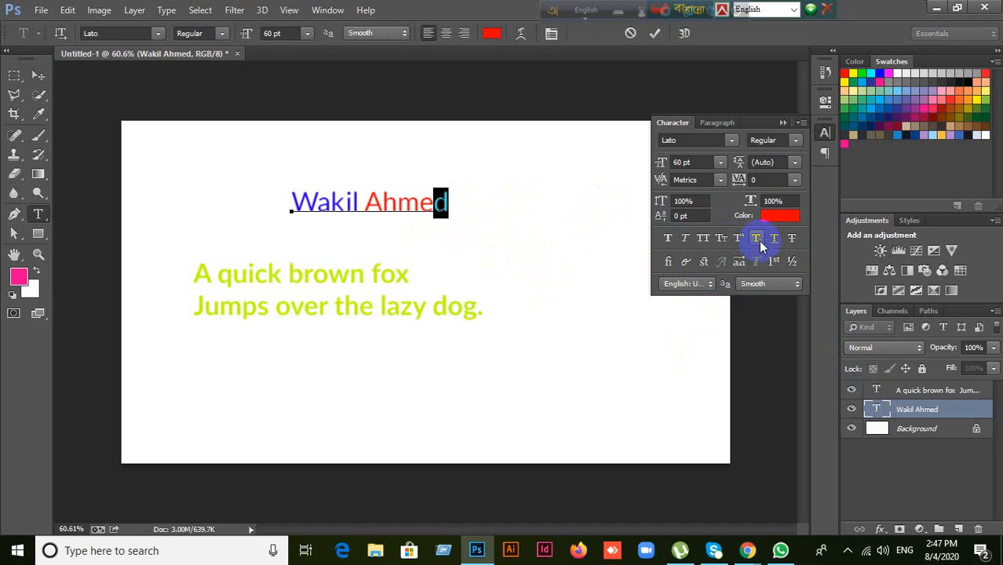
click(758, 242)
click(759, 241)
click(419, 205)
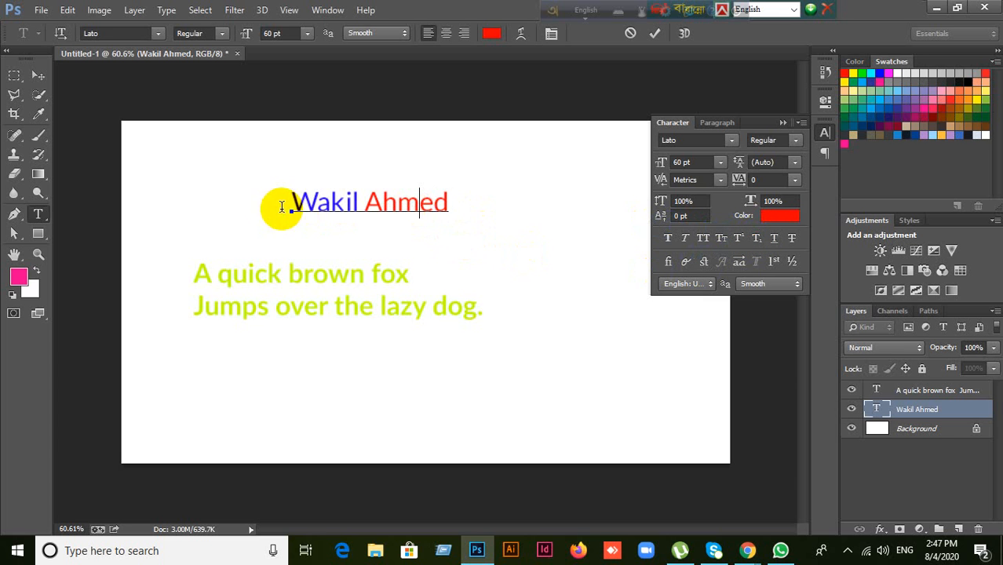
drag(281, 207, 478, 205)
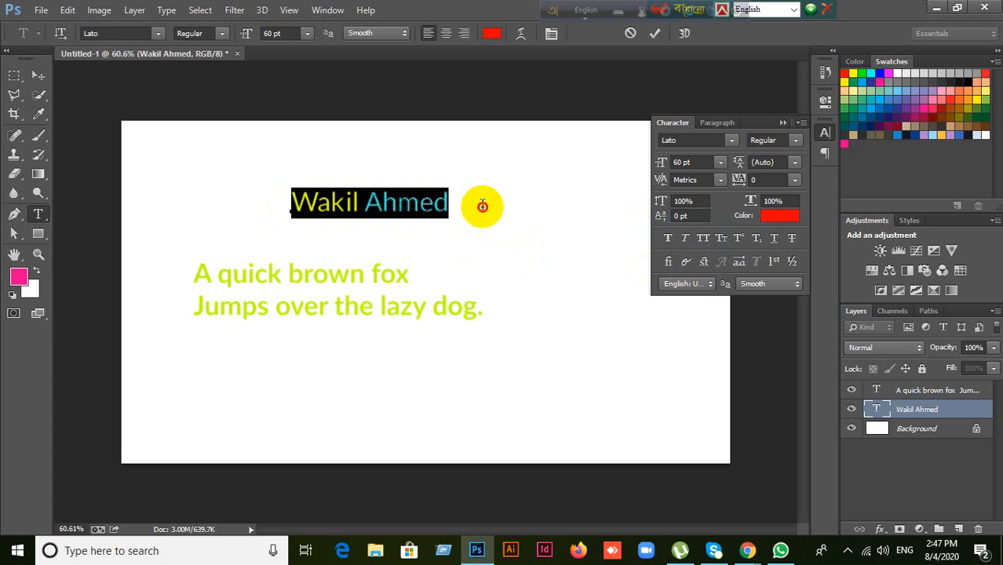
click(776, 239)
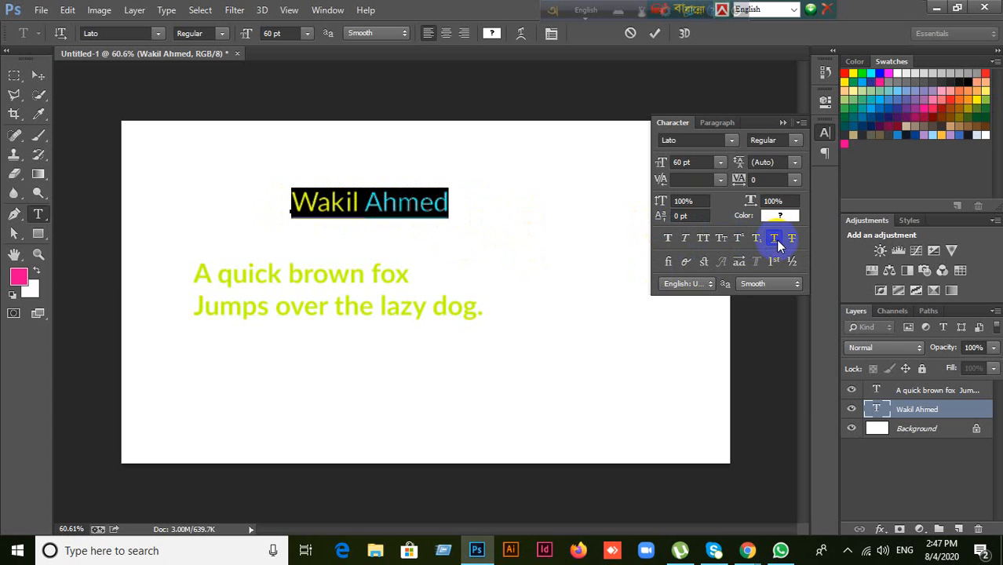
click(654, 33)
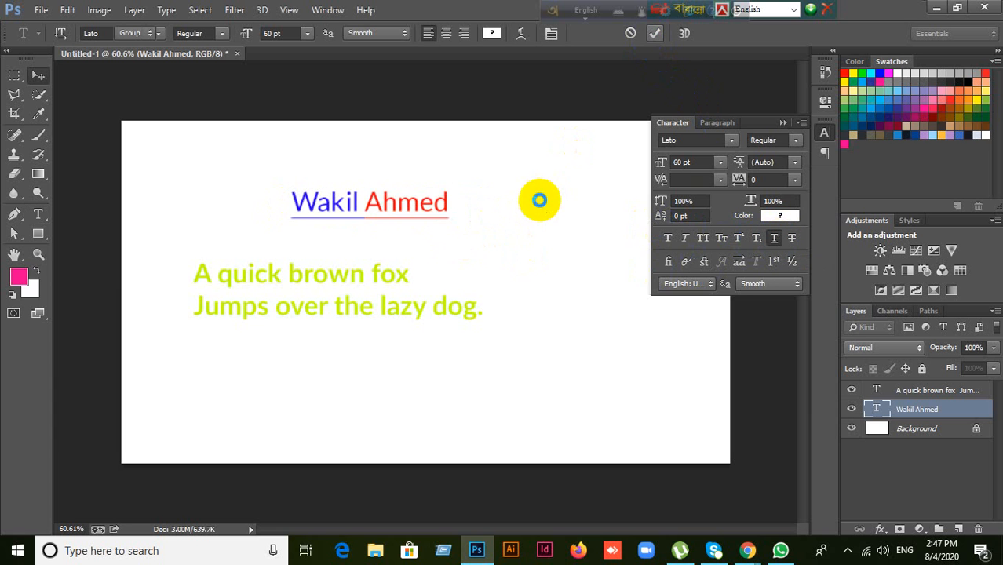
key(v)
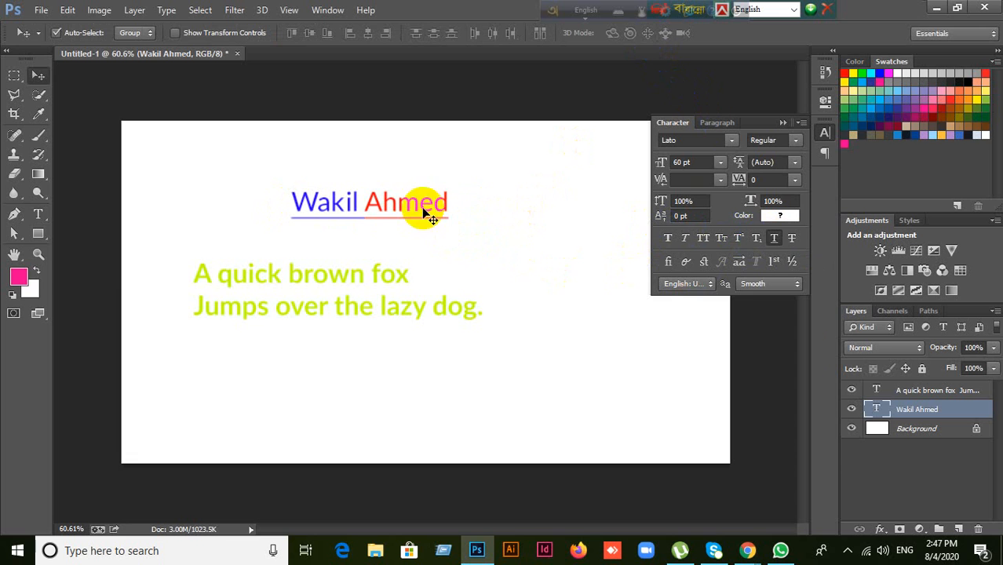
Step: Reselect the whole name line, apply strikethrough as a trial, and commit the edit
double_click(876, 409)
click(372, 211)
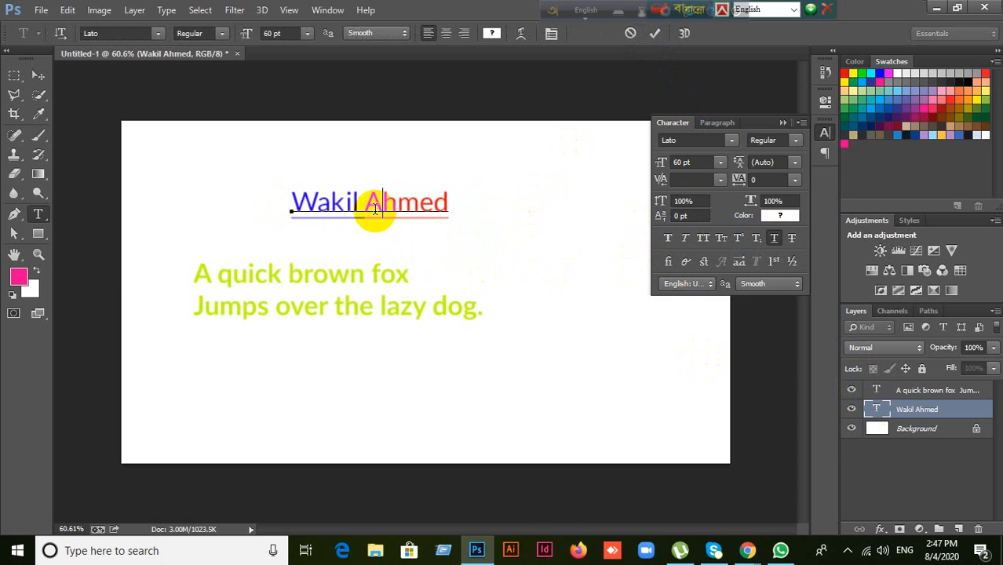
drag(298, 196, 505, 219)
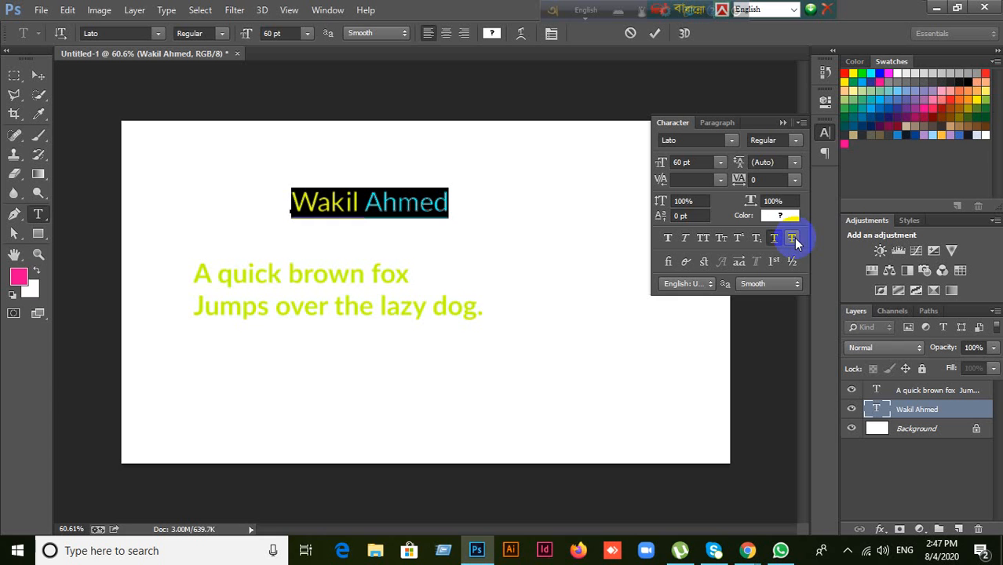
click(794, 238)
click(383, 212)
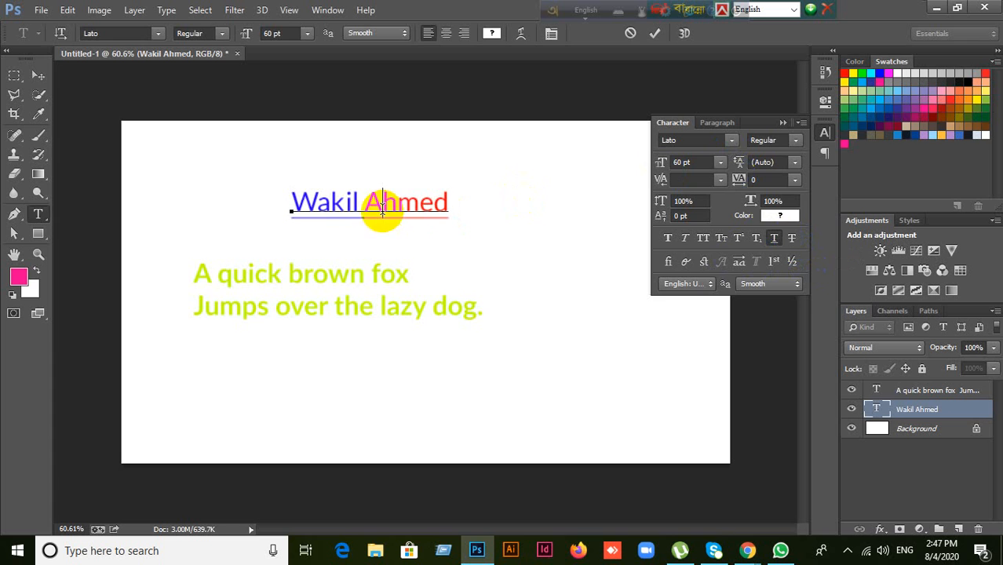
click(650, 39)
key(v)
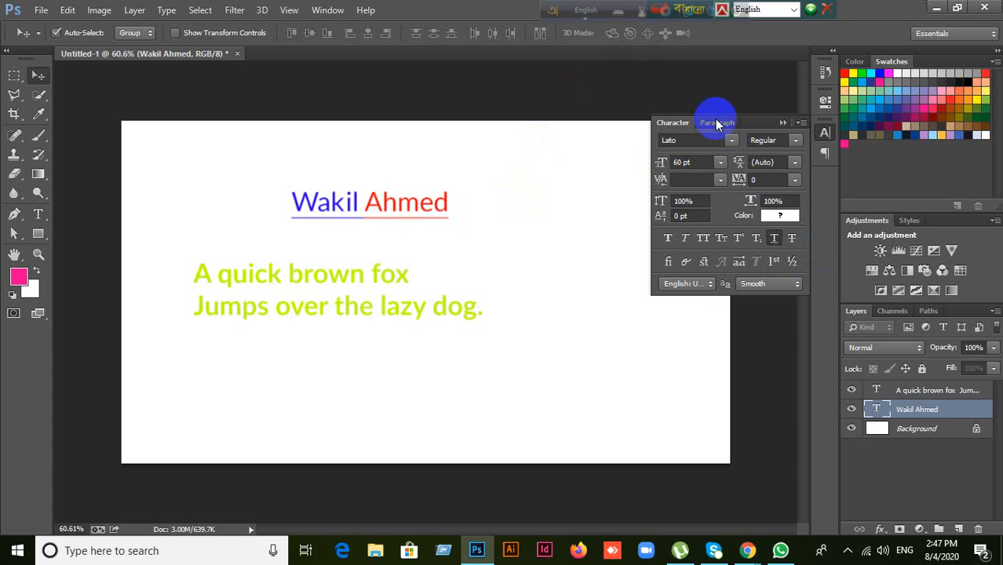
click(717, 124)
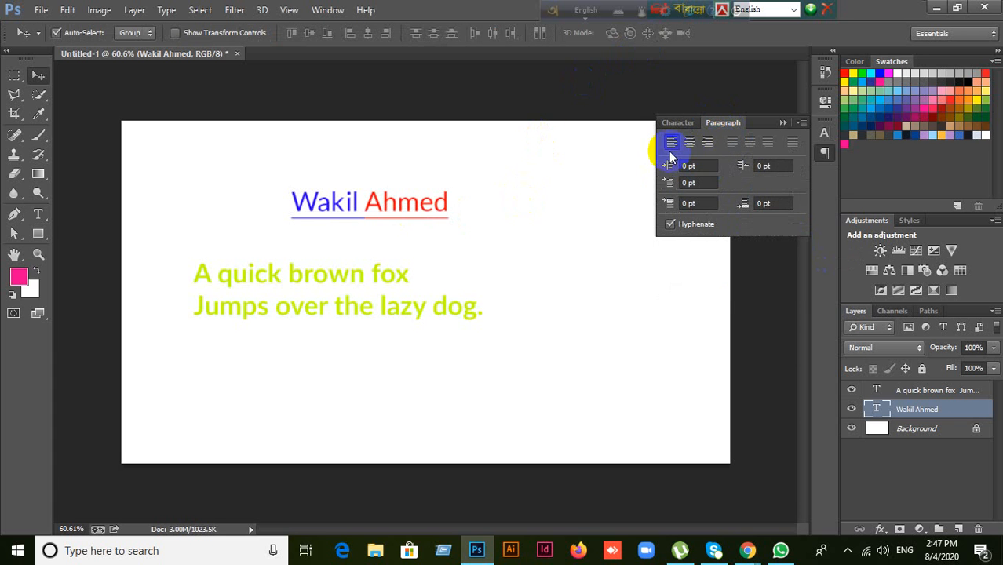
click(41, 214)
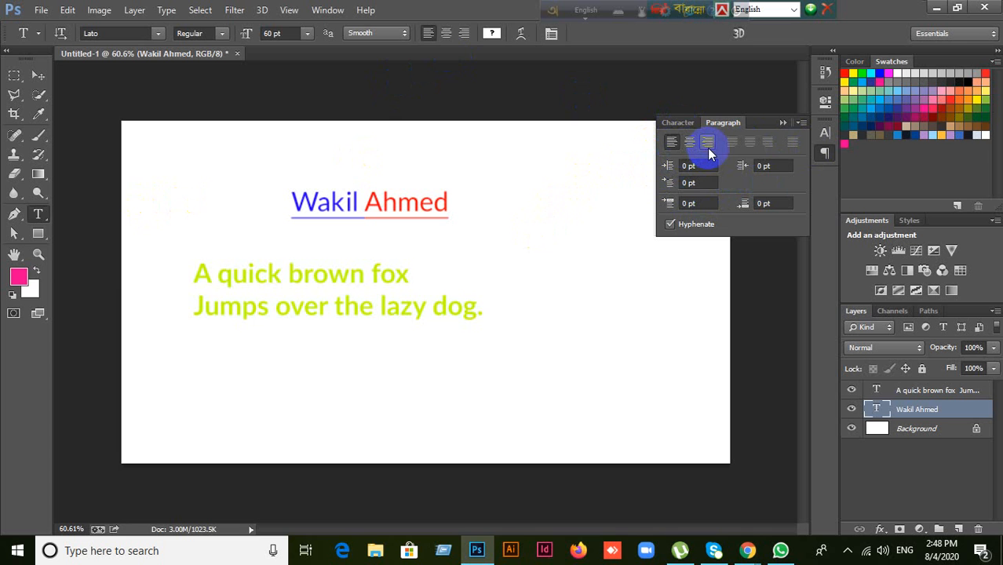
click(668, 122)
click(36, 74)
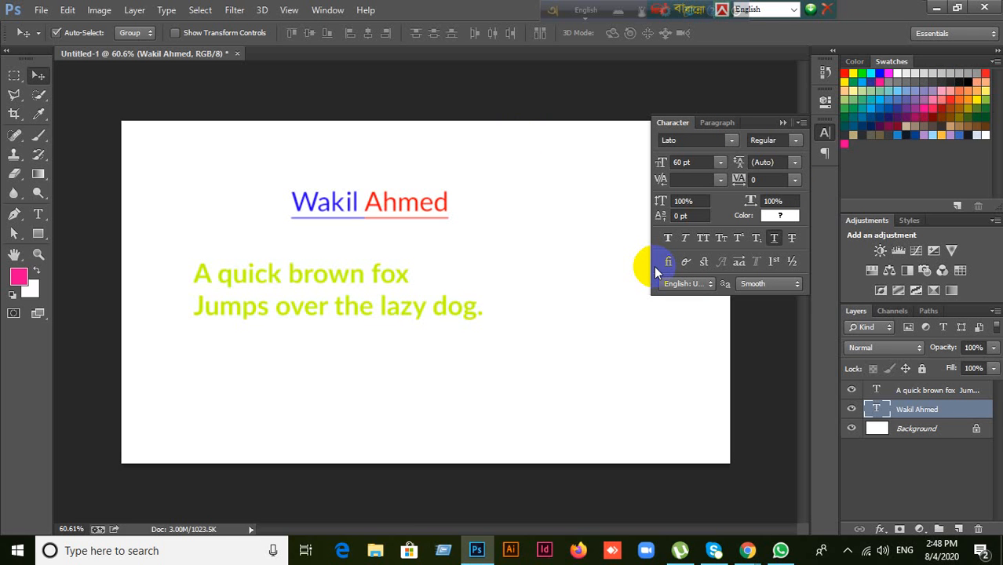
Step: Switch input to Bengali, drag the lime sentence to the top and the name down-left beneath it
click(558, 12)
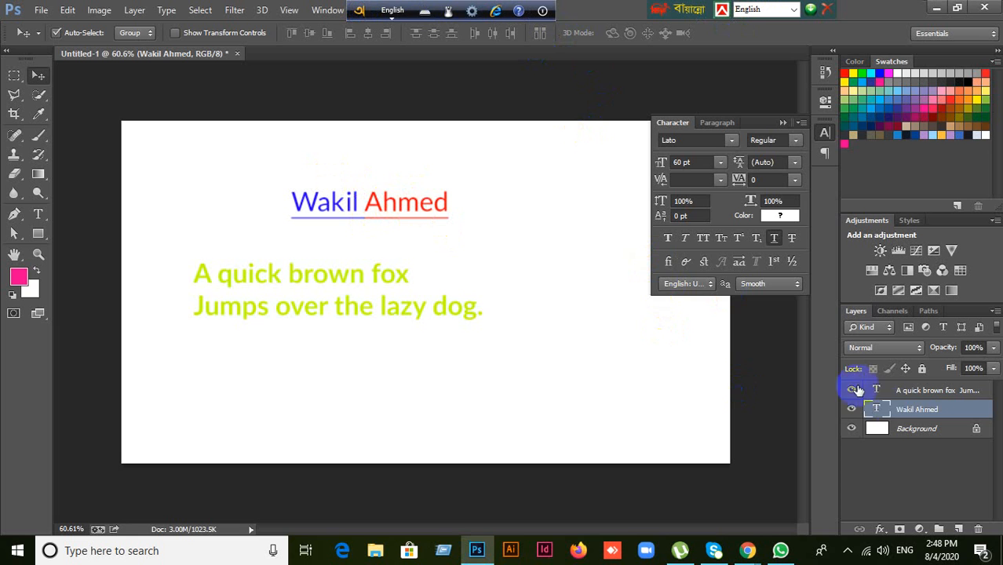
click(388, 313)
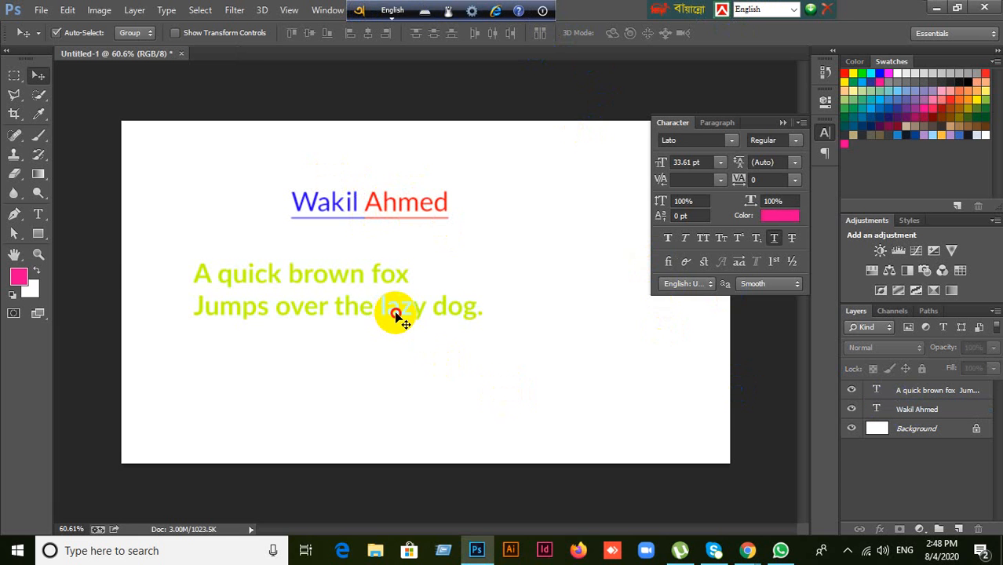
drag(396, 316, 414, 171)
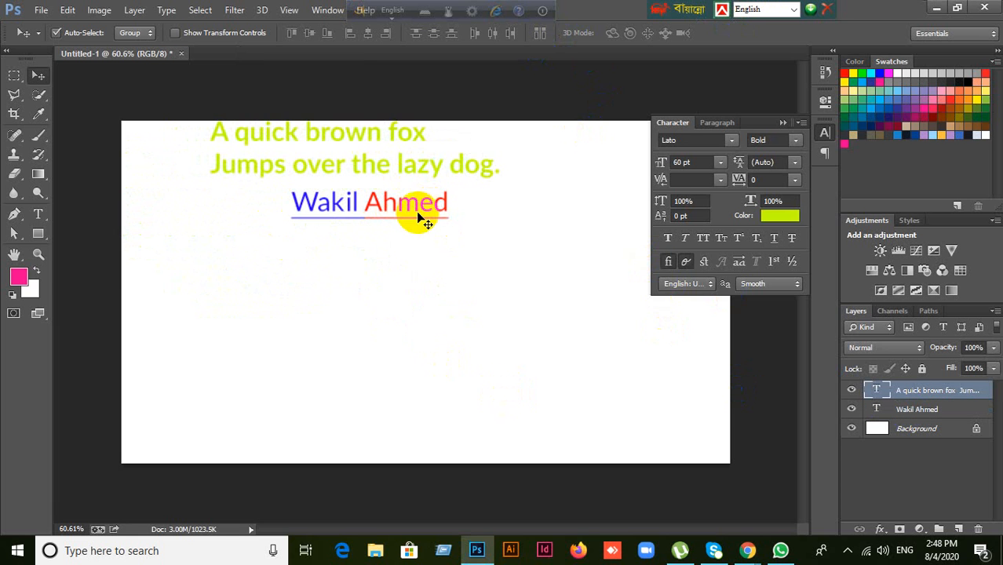
drag(416, 213, 359, 224)
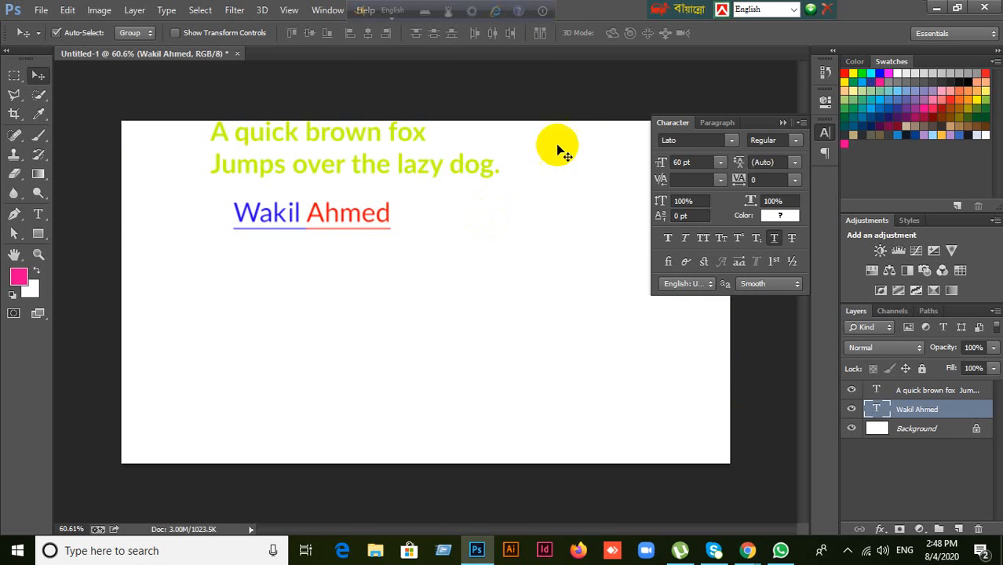
Step: Change the name heading's font to SutonnyMJ
click(674, 140)
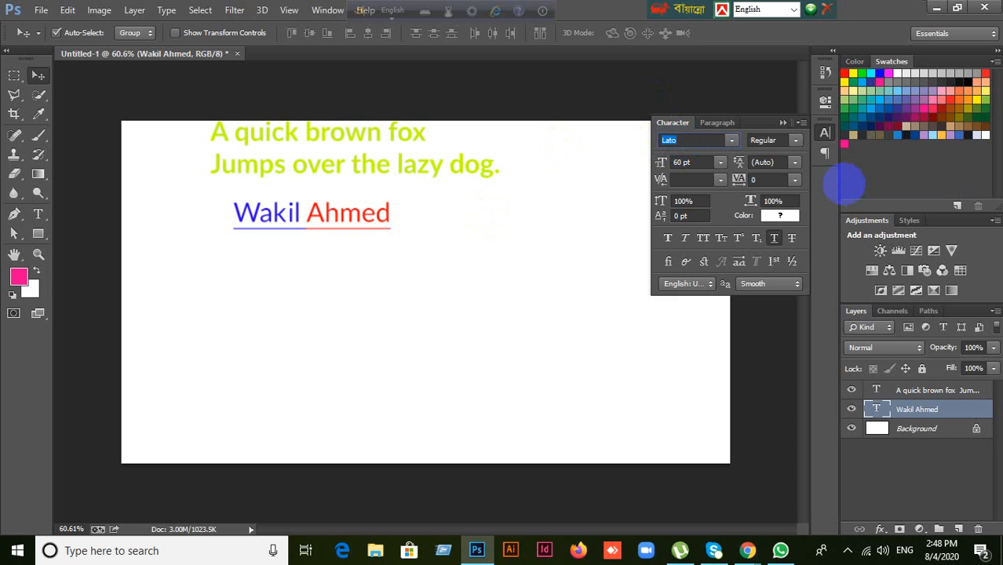
text(SutonnyMJ)
key(Return)
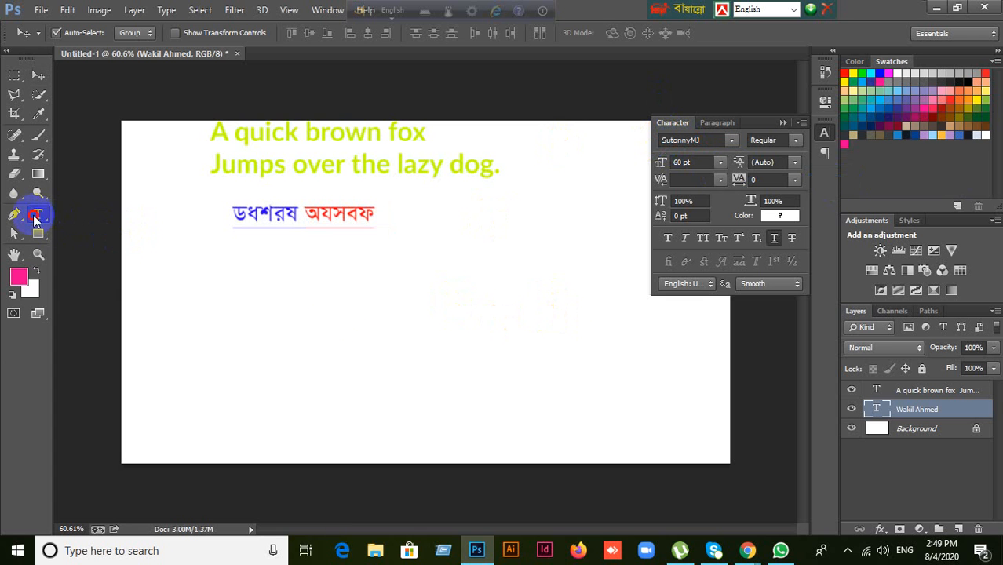
Step: Add a pink 33.61 pt Bijoy Classic line 'ঢাকা বাংলাদেশের রাজধানী' below the name
click(37, 213)
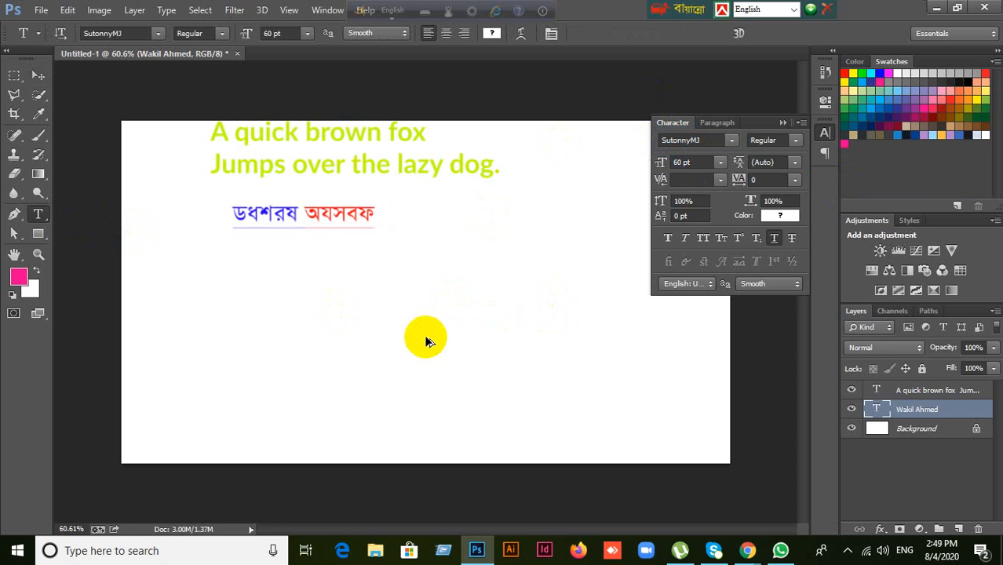
key(ctrl+alt+b)
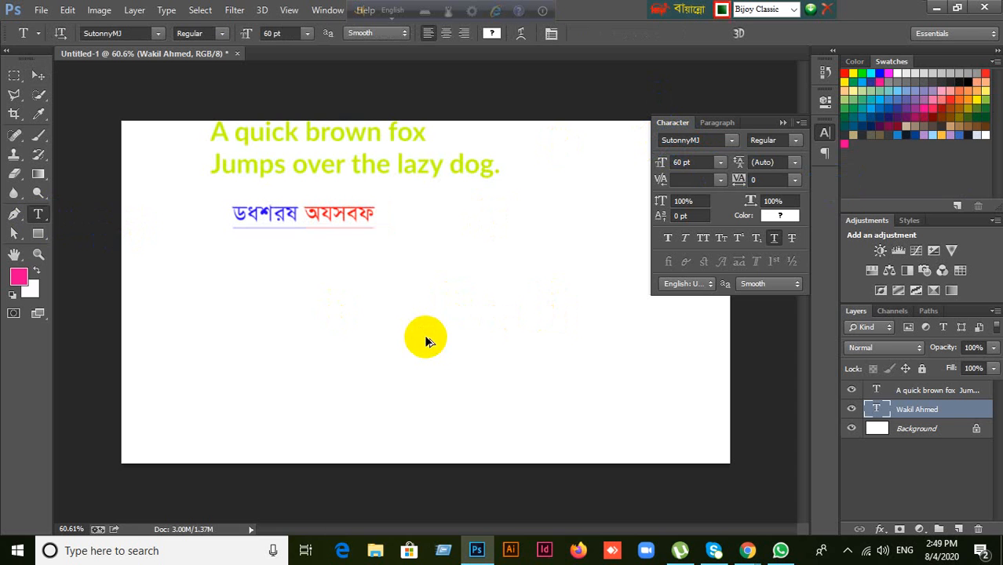
click(242, 314)
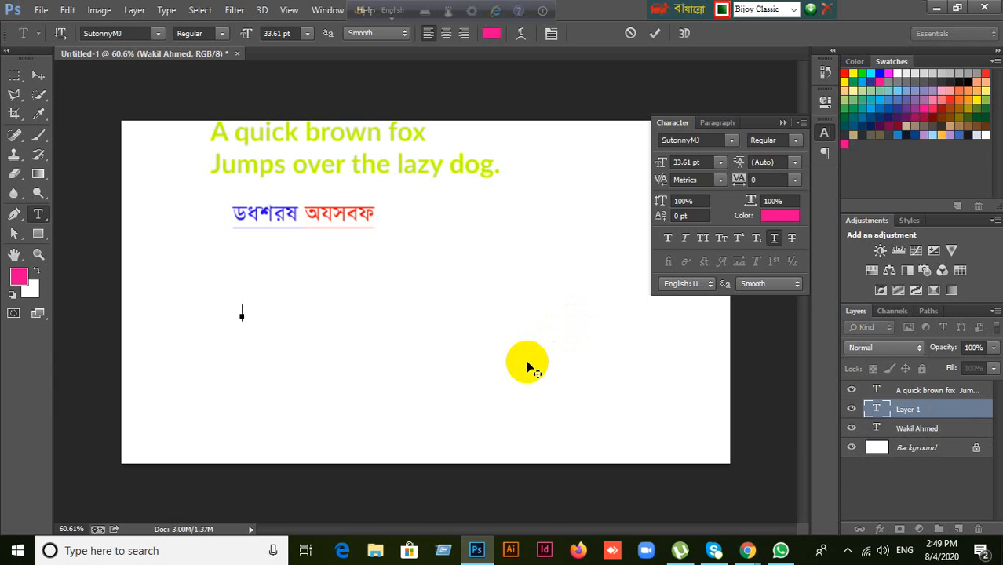
text(ঢাকা বাংলাদেশের রাজ)
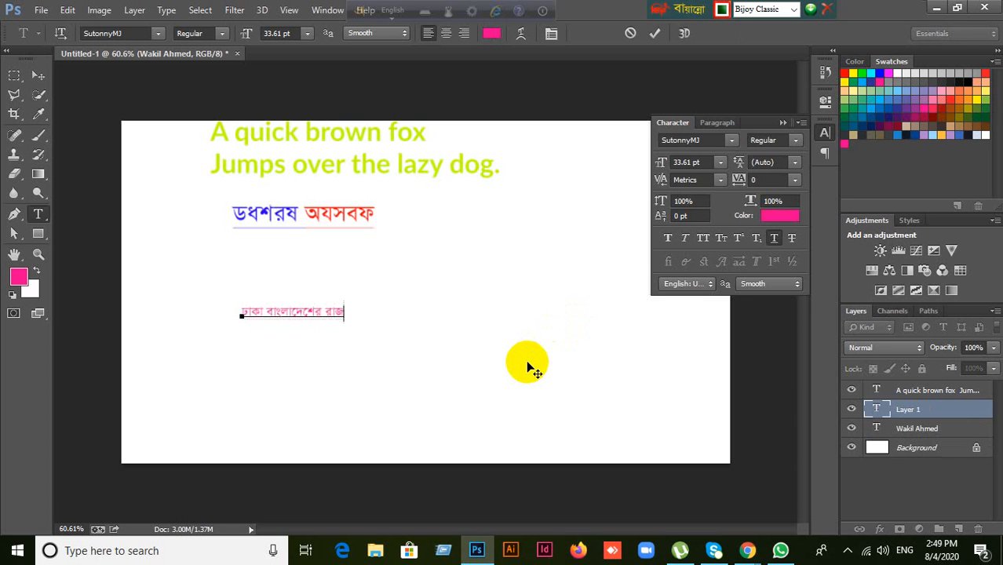
text(ধানী)
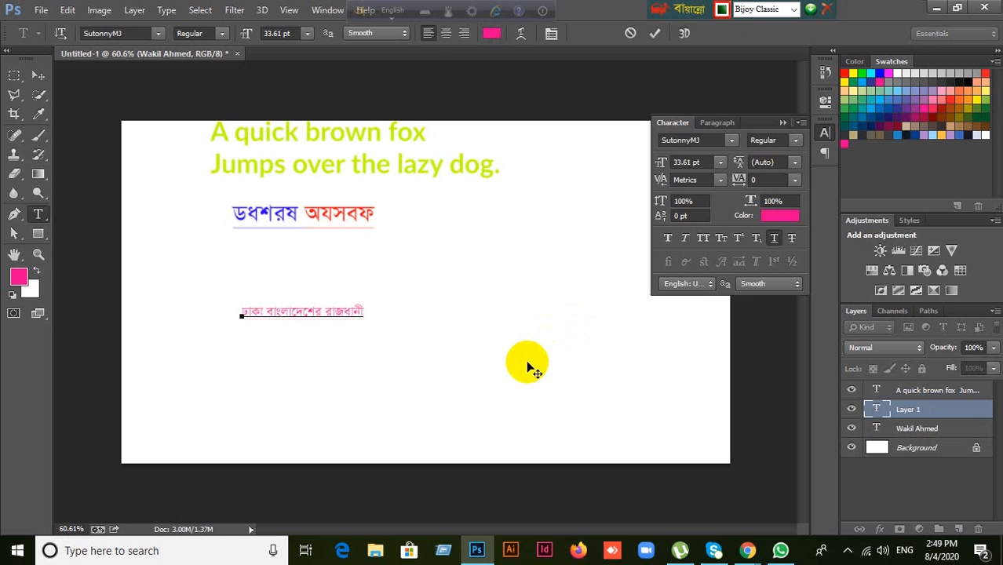
click(36, 74)
Step: Scale the pink Bengali line up to about 273% (91.79 pt) and move it up beneath the name
key(ctrl+t)
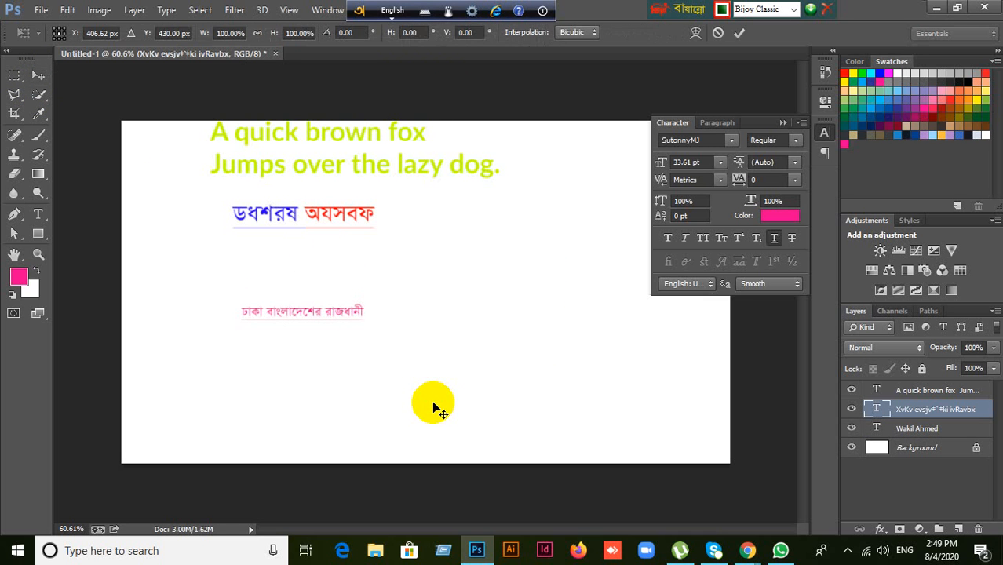
drag(363, 317, 569, 403)
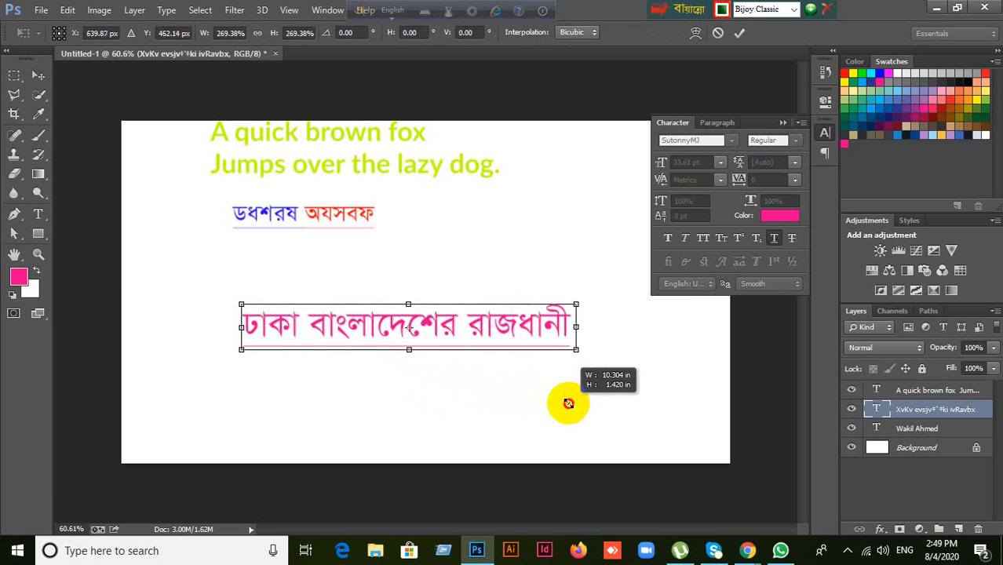
click(740, 32)
drag(516, 334, 519, 297)
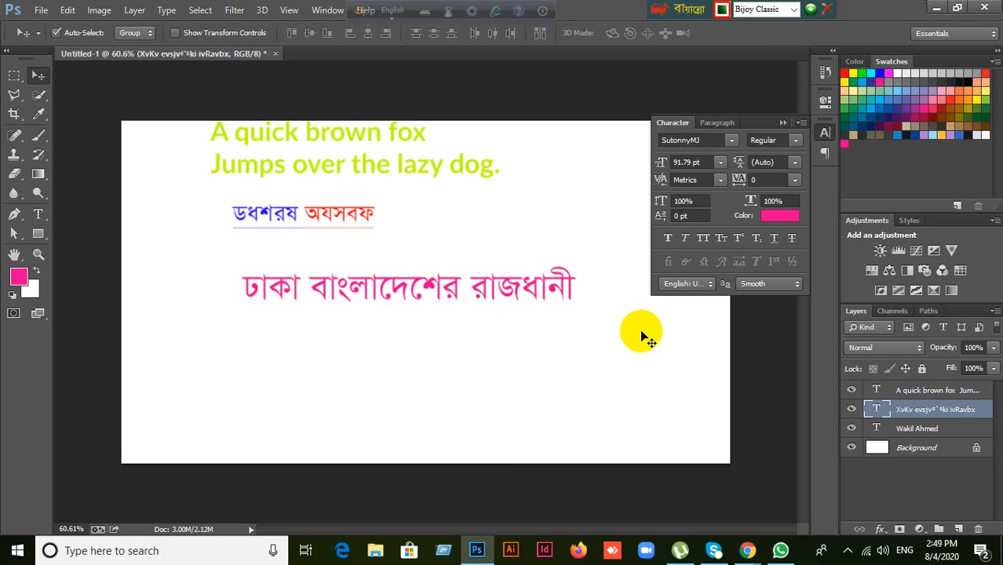
Step: Switch input to Bangla and type a new small Bengali text line below the existing Bengali line, fixing mistyped syllables
click(398, 12)
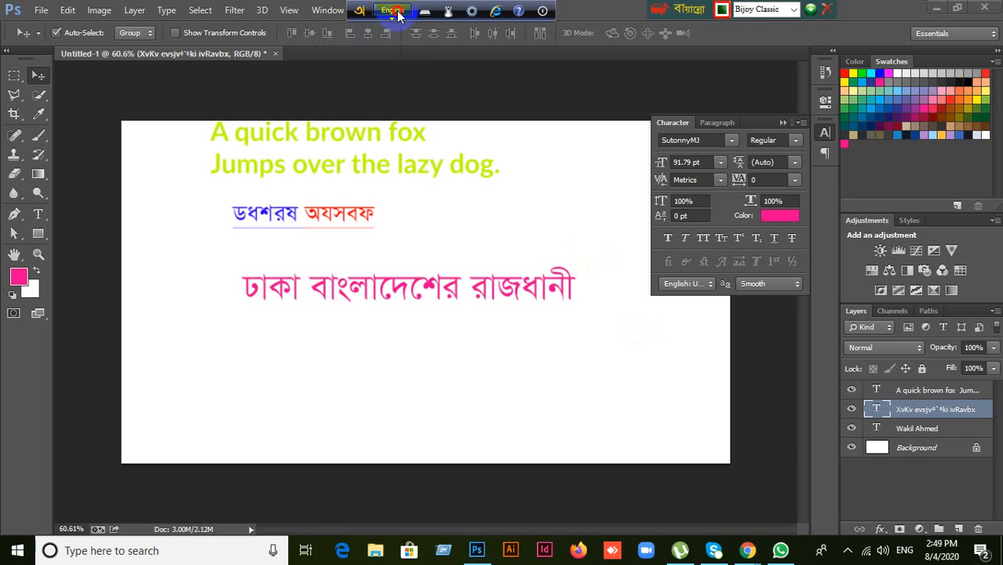
click(37, 214)
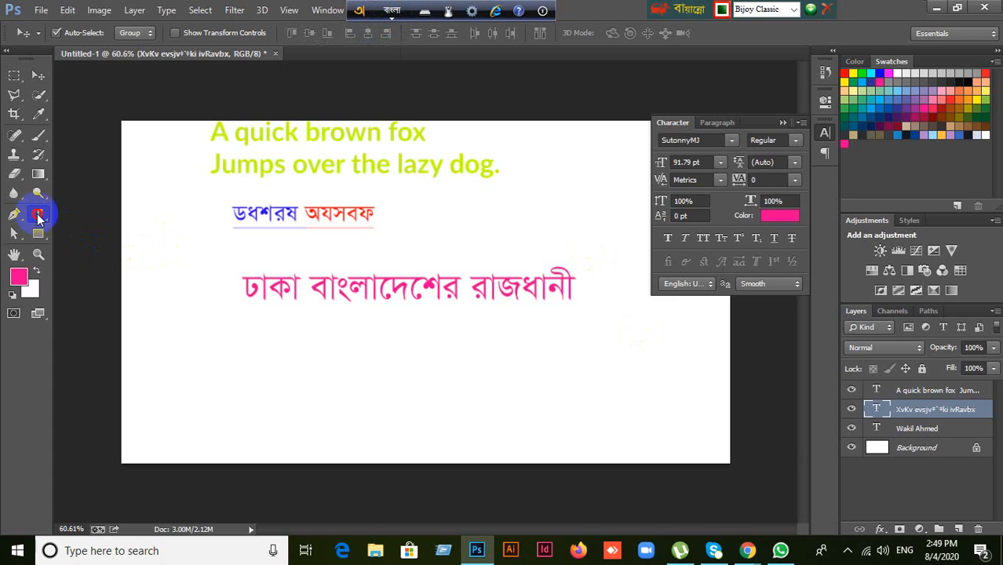
click(292, 392)
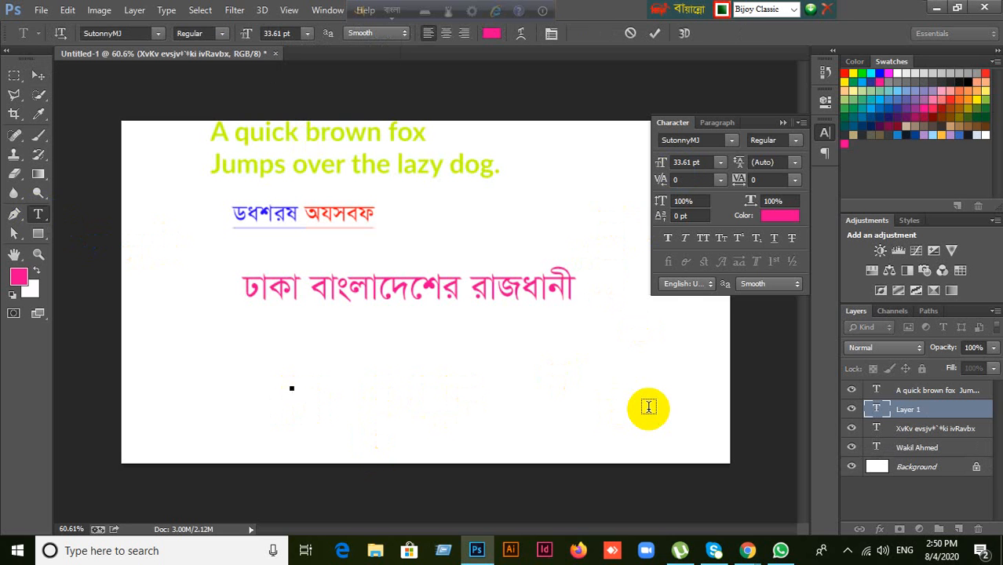
text(ঢাকা)
text(াকা বং)
key(BackSpace)
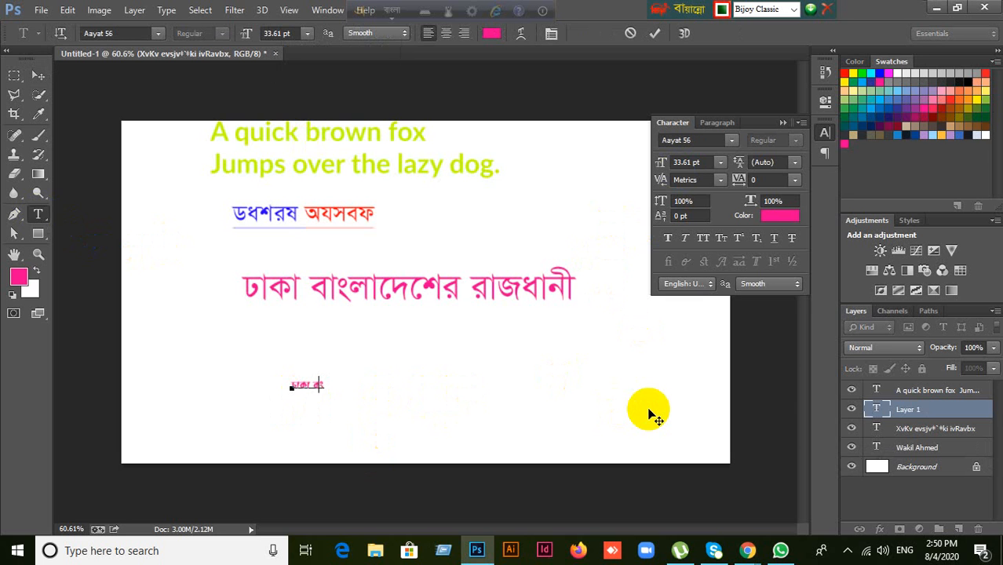
text(াংলাদেশ)
key(BackSpace)
key(BackSpace)
text(দে)
key(BackSpace)
text(দেশের)
key(BackSpace)
key(BackSpace)
key(BackSpace)
key(BackSpace)
key(BackSpace)
key(BackSpace)
key(BackSpace)
key(BackSpace)
key(BackSpace)
key(BackSpace)
key(BackSpace)
key(BackSpace)
key(BackSpace)
key(BackSpace)
key(Left)
Step: Delete the 'A quick brown fox' layer and the other text layers, then the last remaining Bengali text layer
click(37, 74)
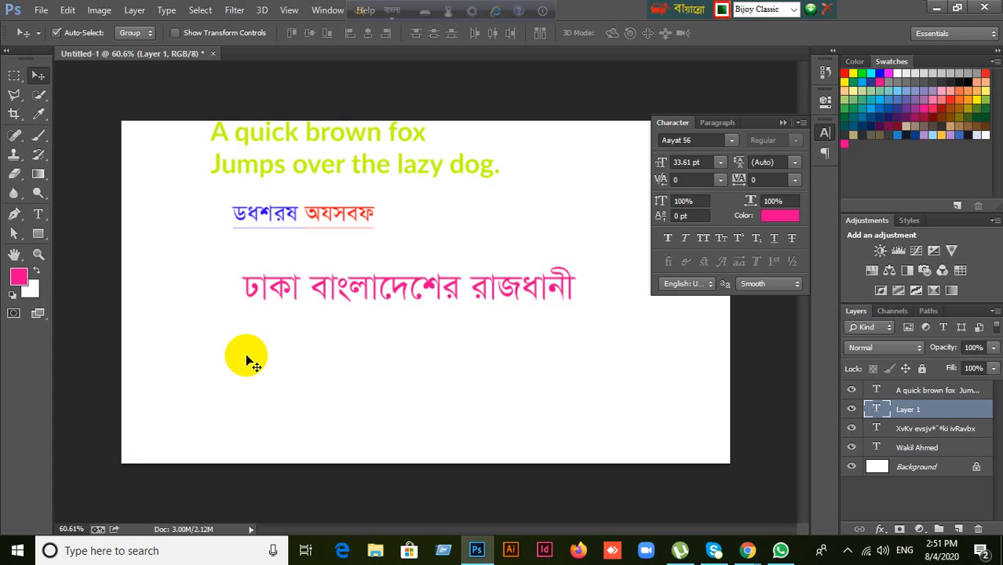
click(922, 390)
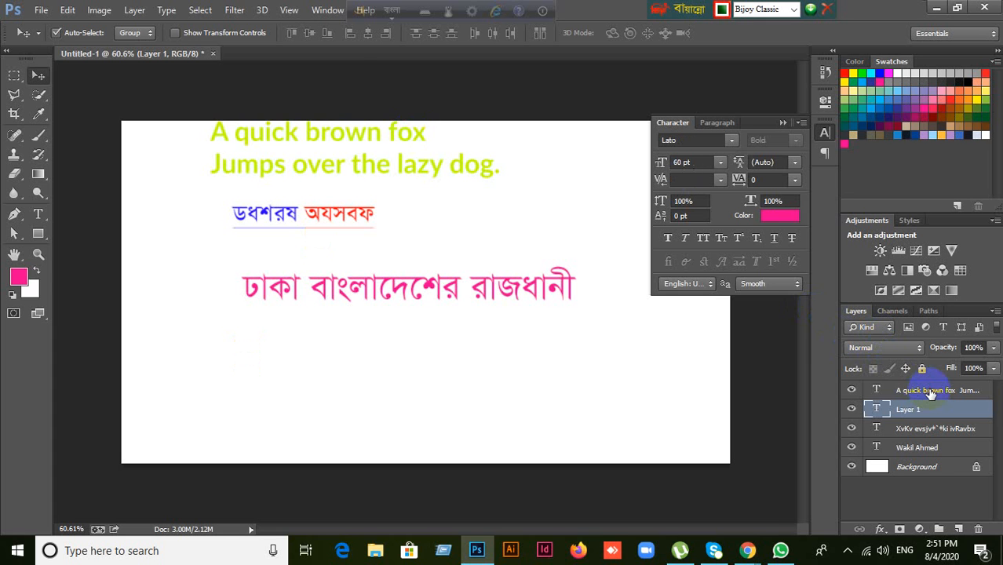
shift+click(934, 433)
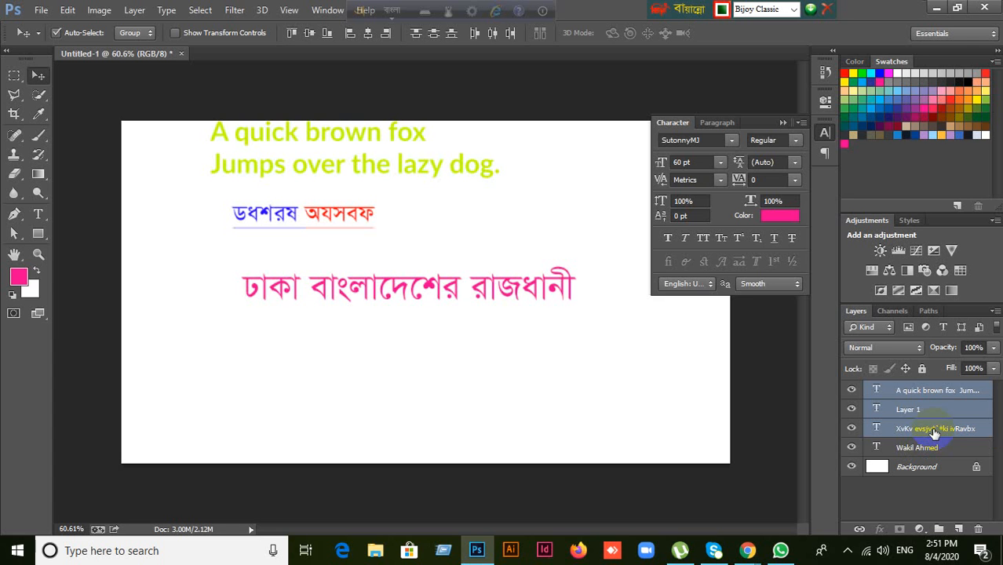
key(Delete)
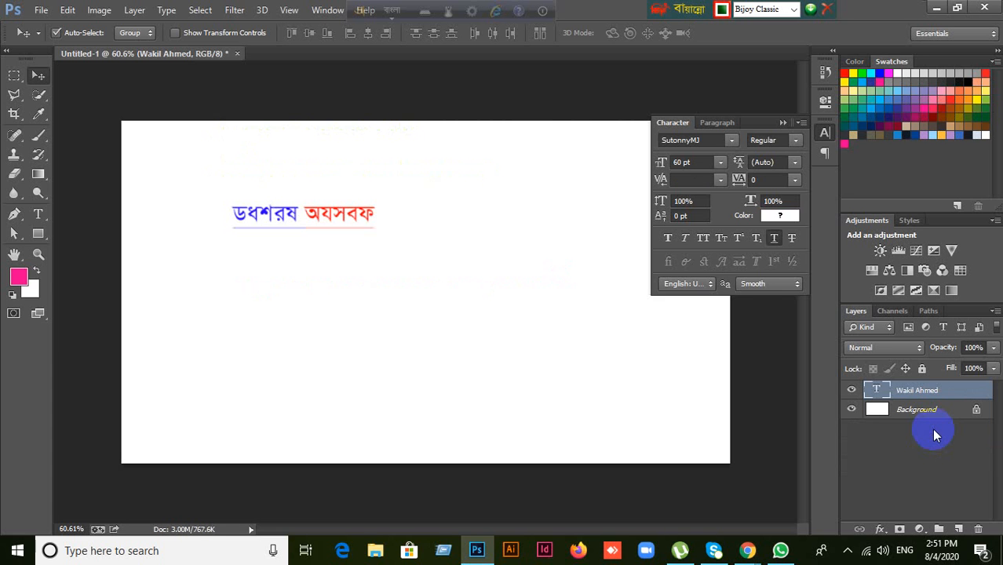
drag(332, 221, 344, 226)
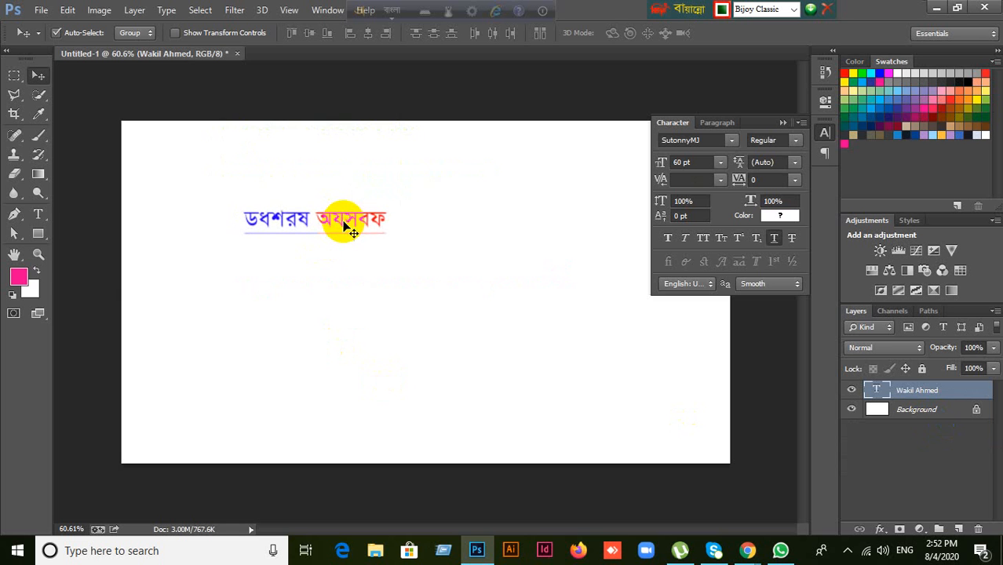
key(Delete)
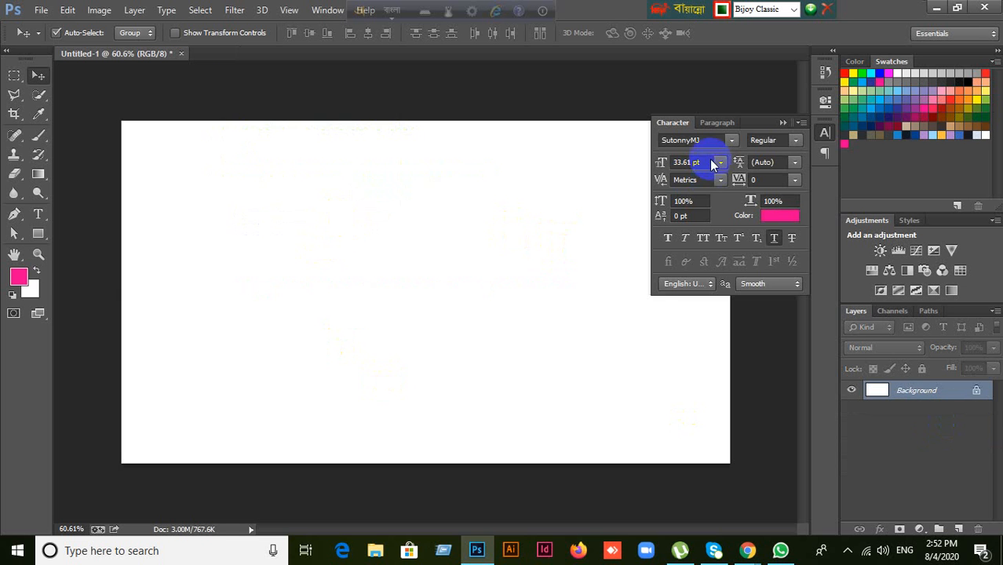
Step: Leave the font on SutonnyMJ, switch typing to Bangla with Ctrl+Alt+B, and collapse the Character panel
click(732, 142)
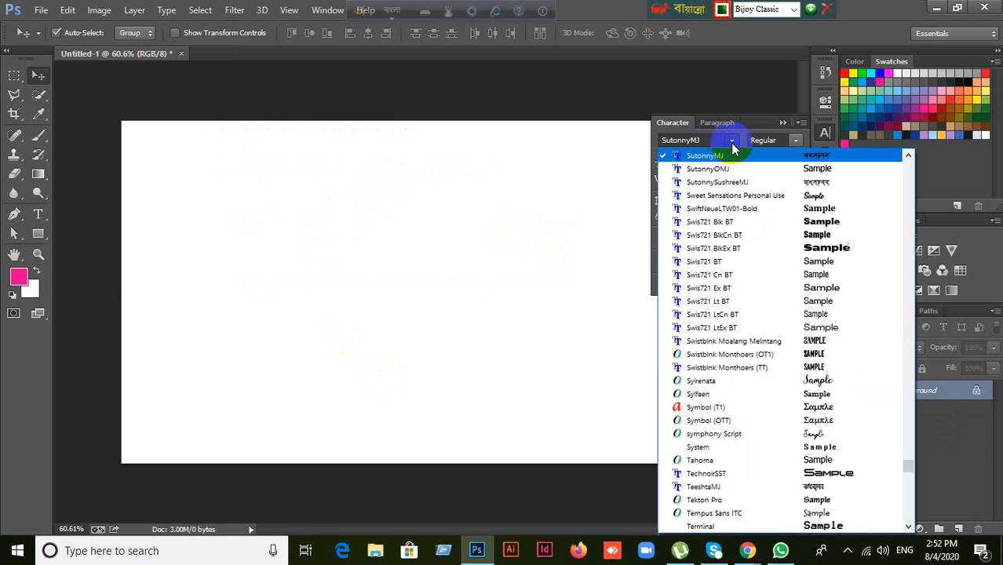
click(731, 145)
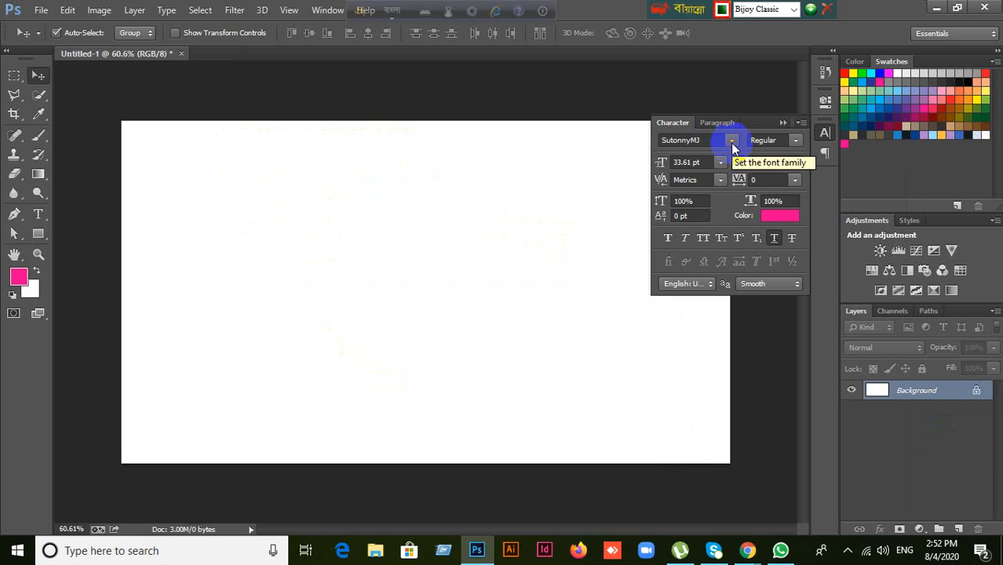
click(731, 143)
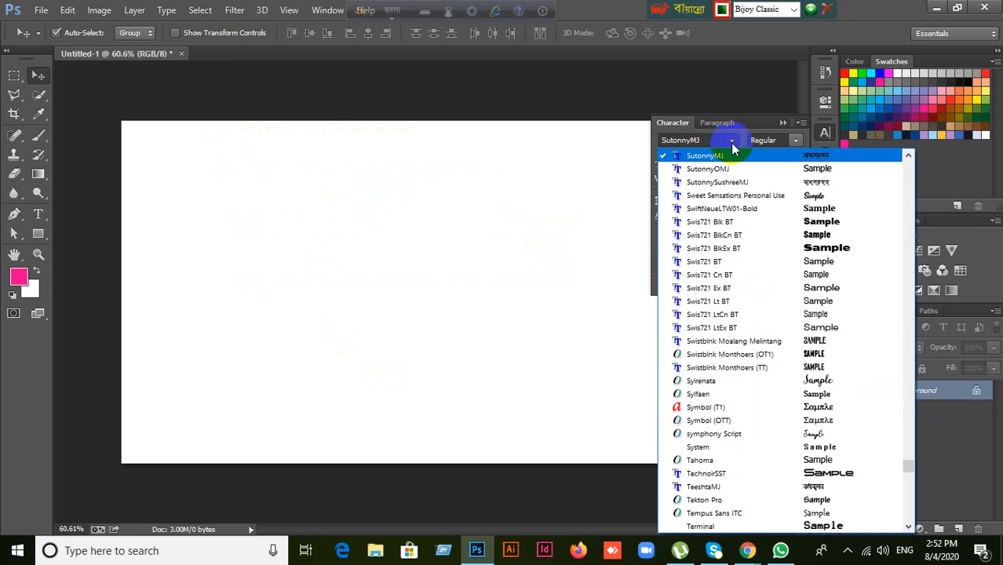
click(708, 141)
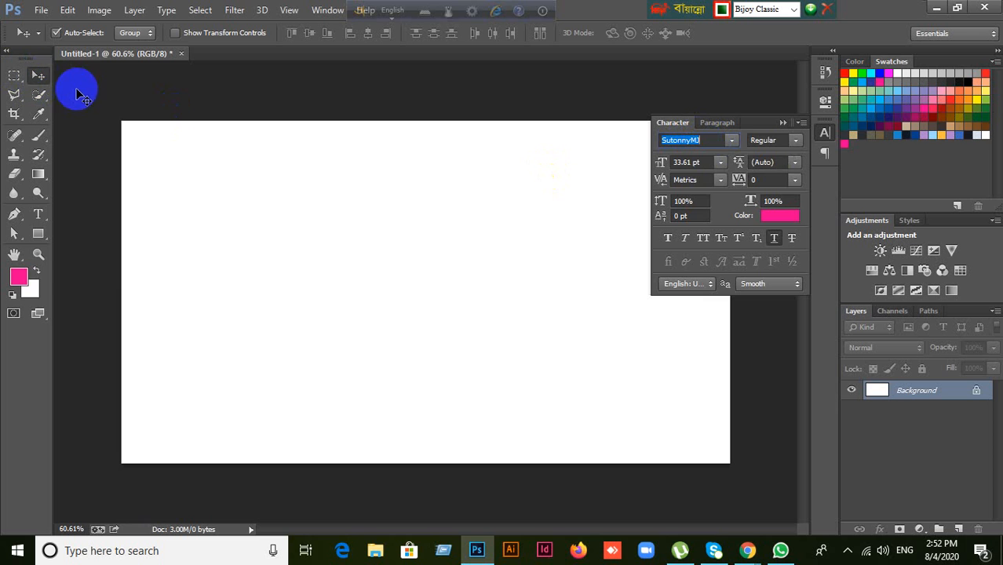
key(ctrl+alt+b)
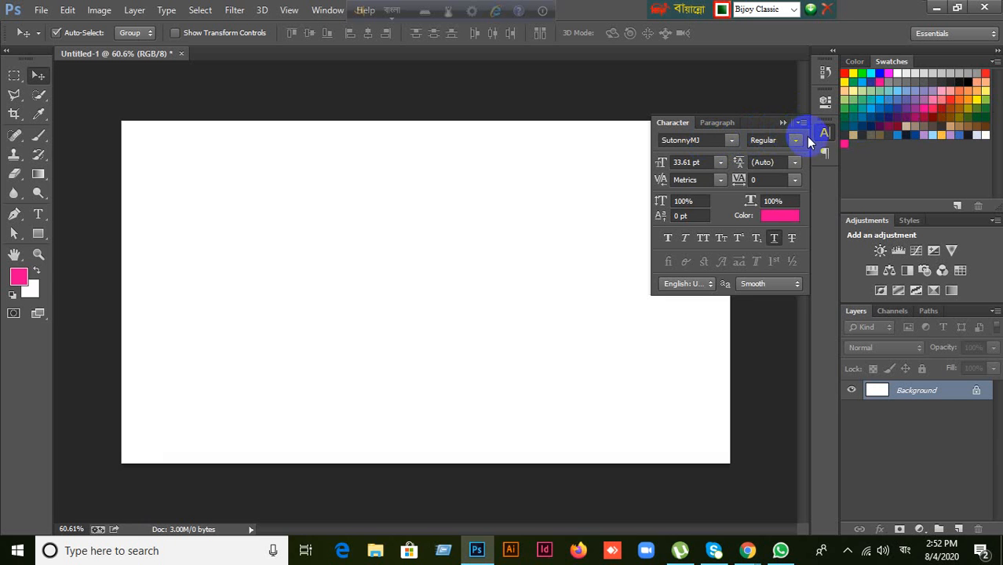
click(784, 123)
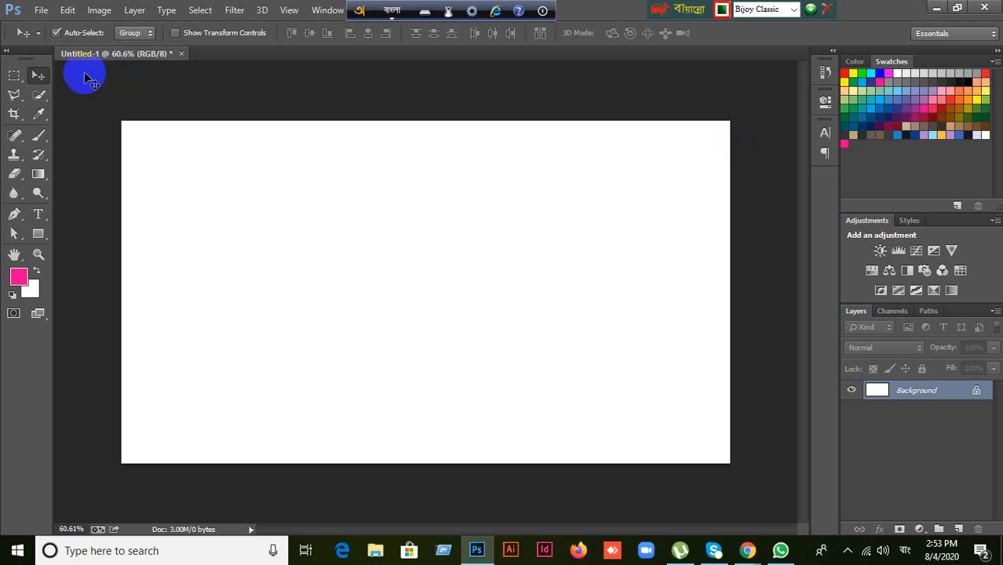
Step: Return to the Move tool, settle the canvas zoom back at 50%, and switch the Bijoy input to English
click(13, 76)
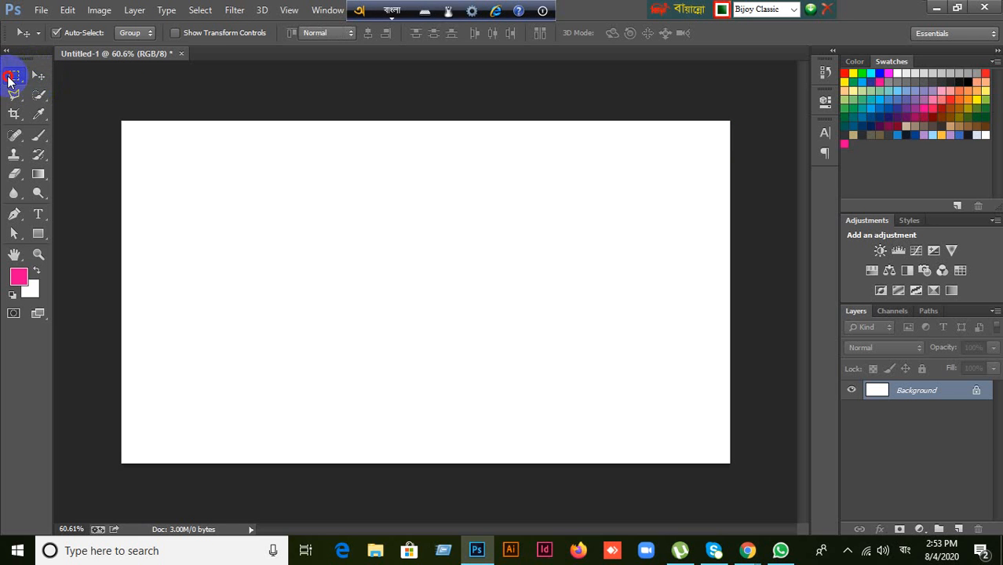
click(39, 76)
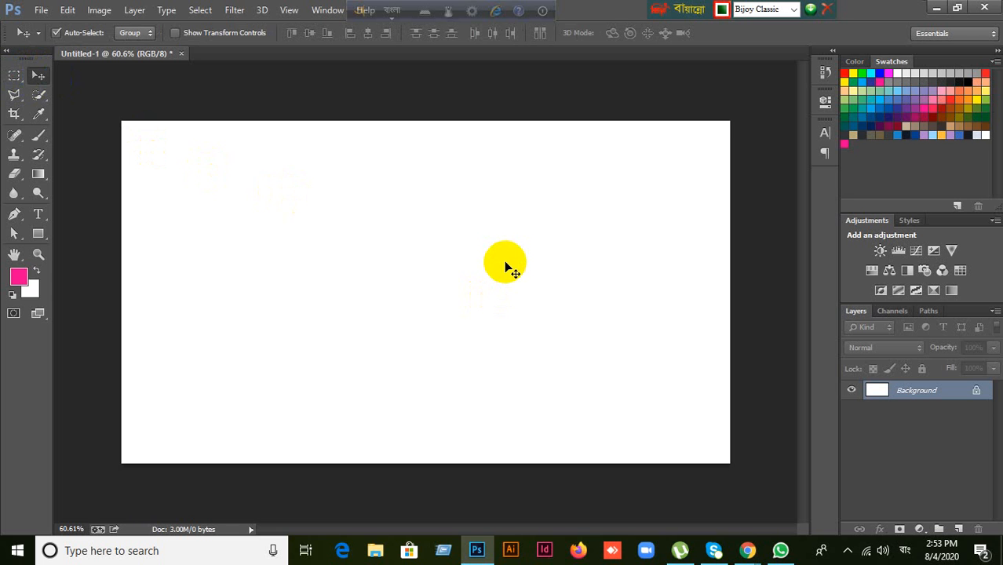
key(ctrl+plus)
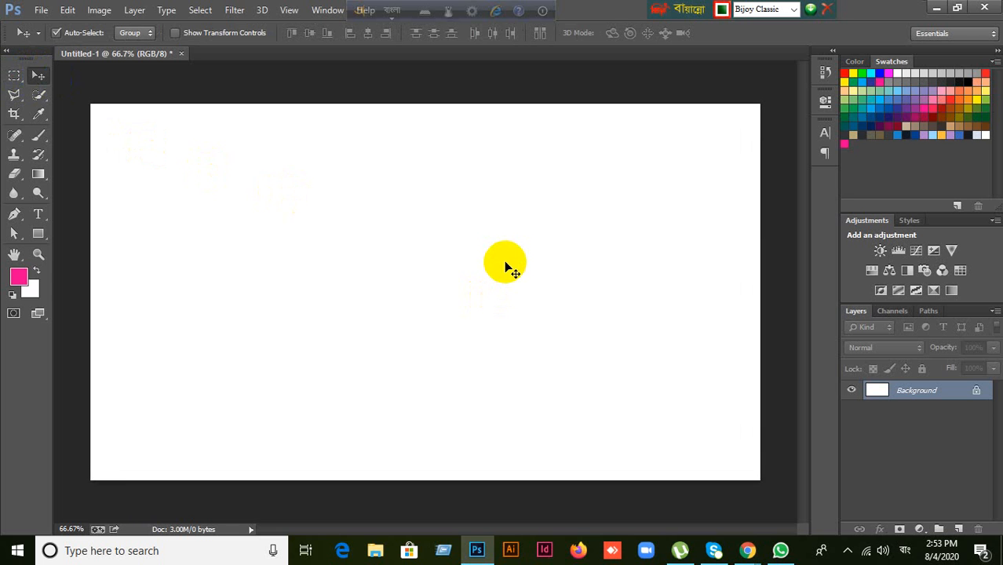
key(ctrl+minus)
key(ctrl+plus)
key(ctrl+plus)
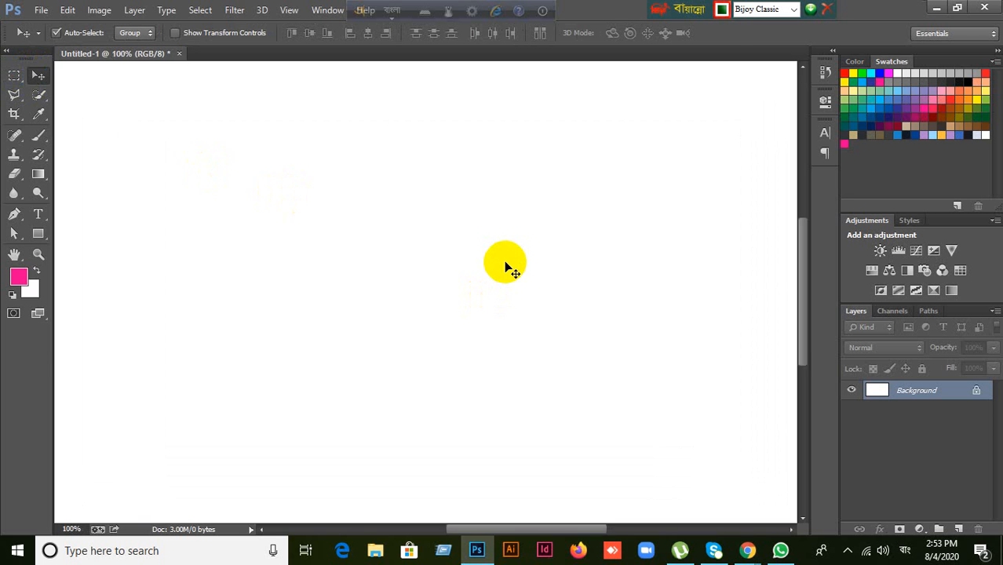
key(ctrl+minus)
key(ctrl+minus)
key(ctrl+plus)
key(ctrl+minus)
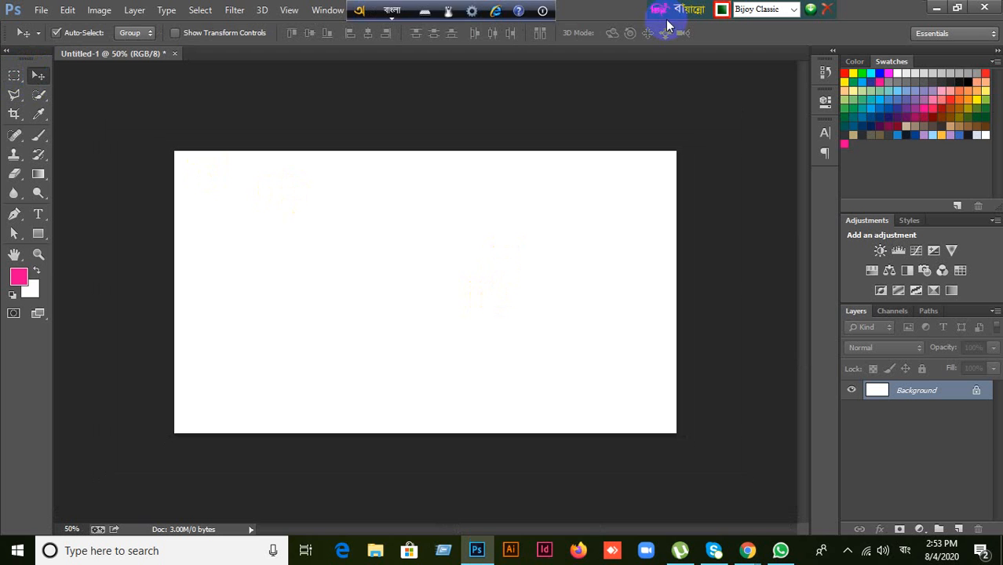
click(393, 10)
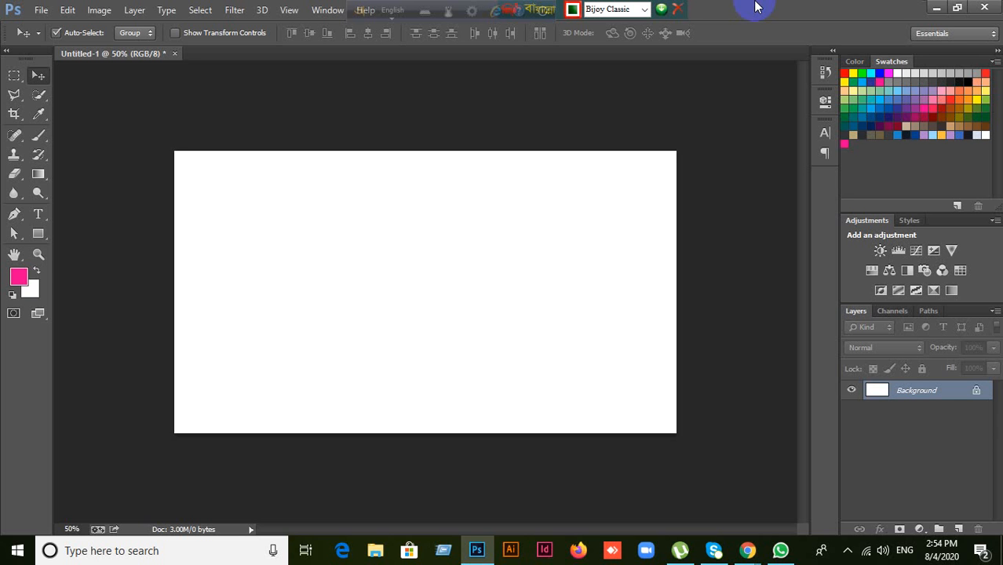
Step: Go to the Meet presentation window, move the Bijoy bar off the tabs, and open the Shariatpur GD-479 sheet
click(748, 551)
click(678, 509)
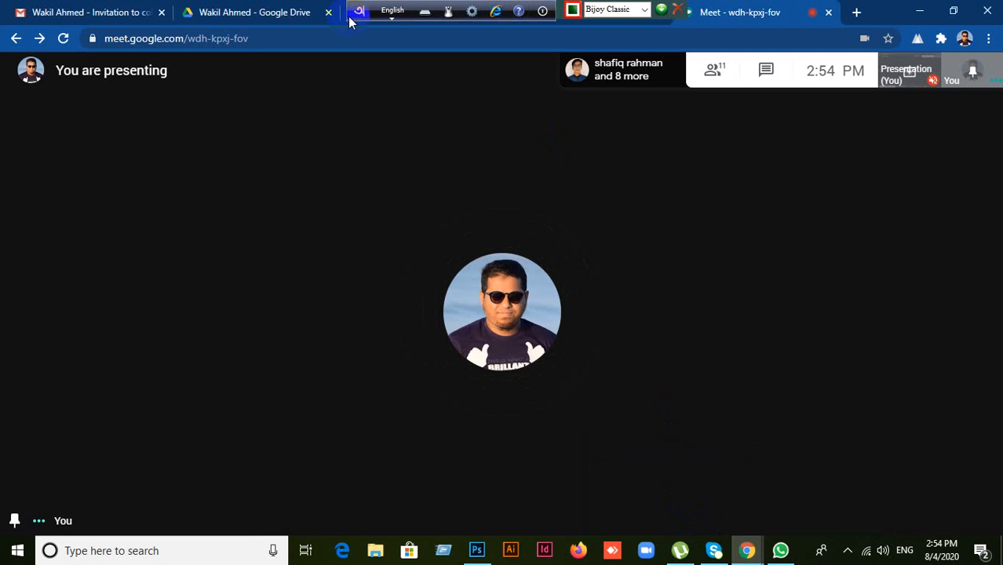
drag(350, 22, 895, 41)
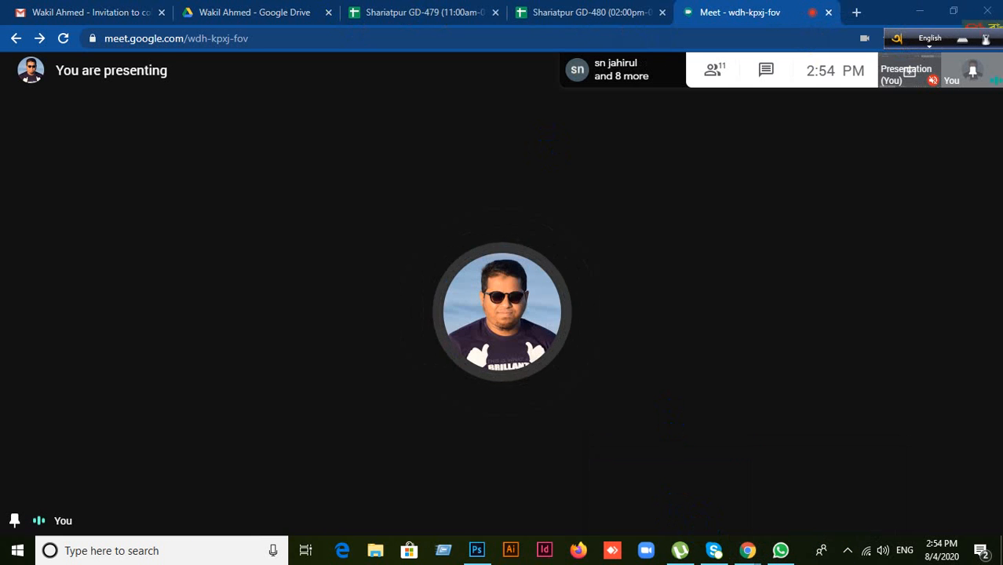
click(449, 21)
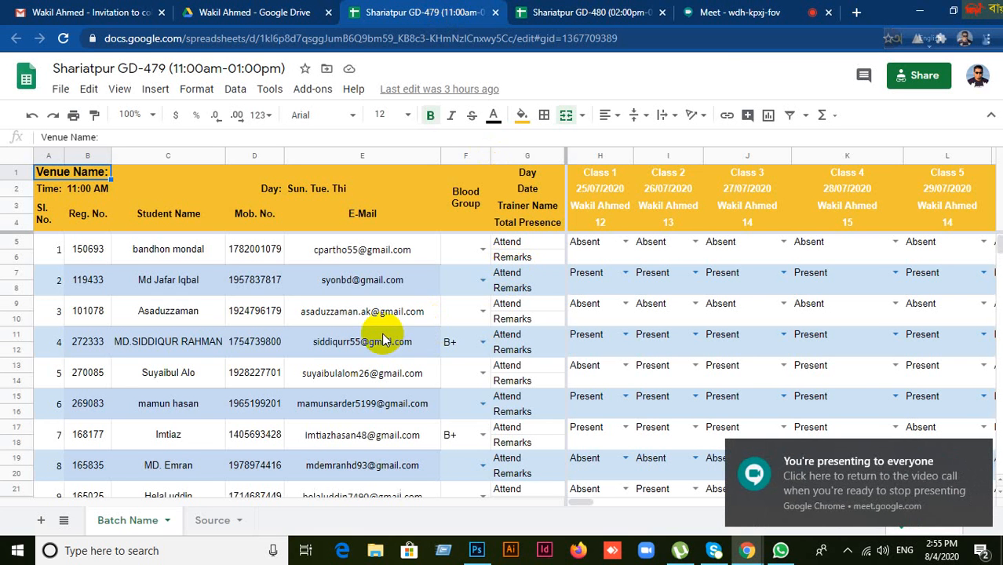
Step: In the GD-480 sheet, go down the Class 8 column and mark student 6 (O15) Present
click(573, 14)
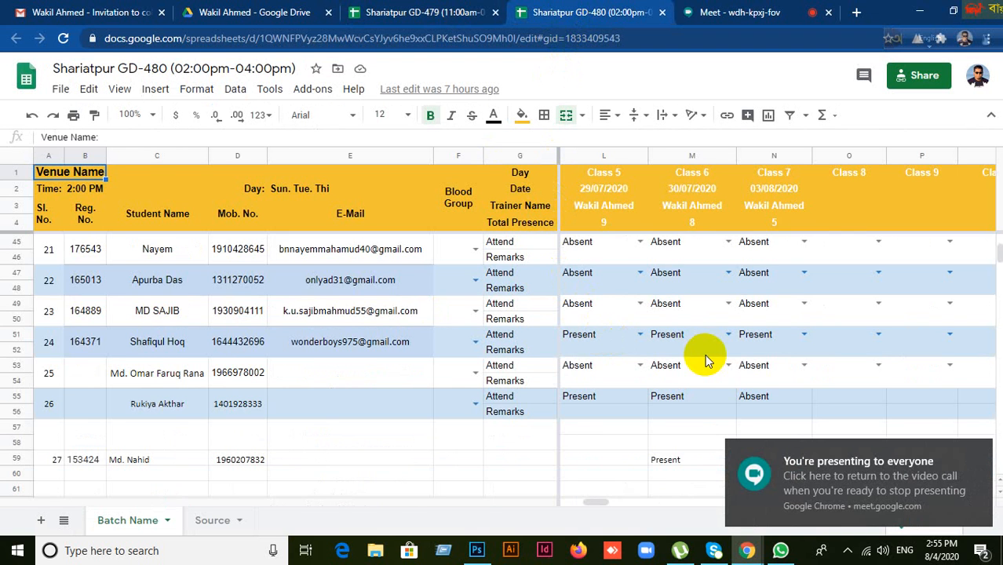
scroll(705, 357, up, 1)
scroll(705, 358, up, 8)
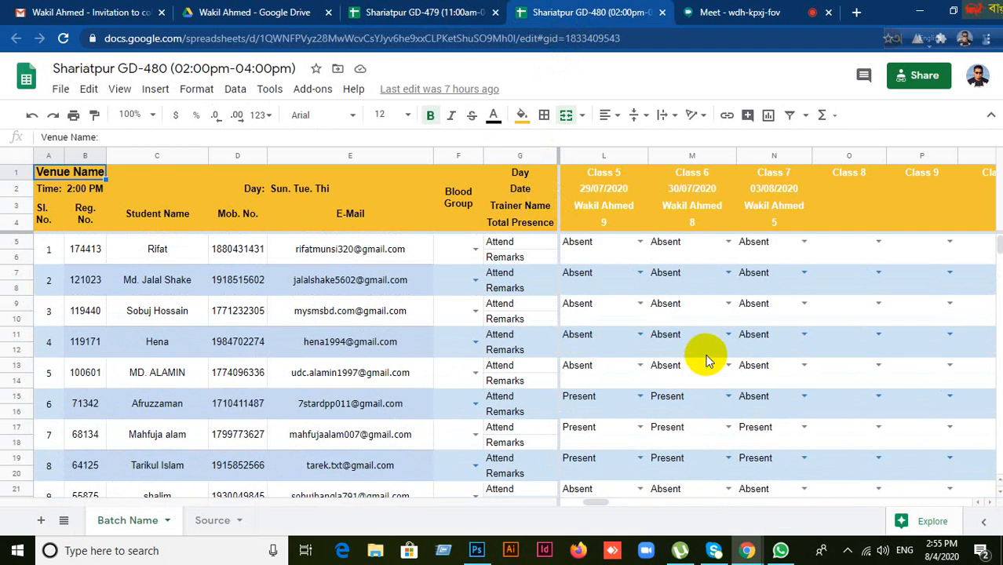
drag(595, 504, 604, 509)
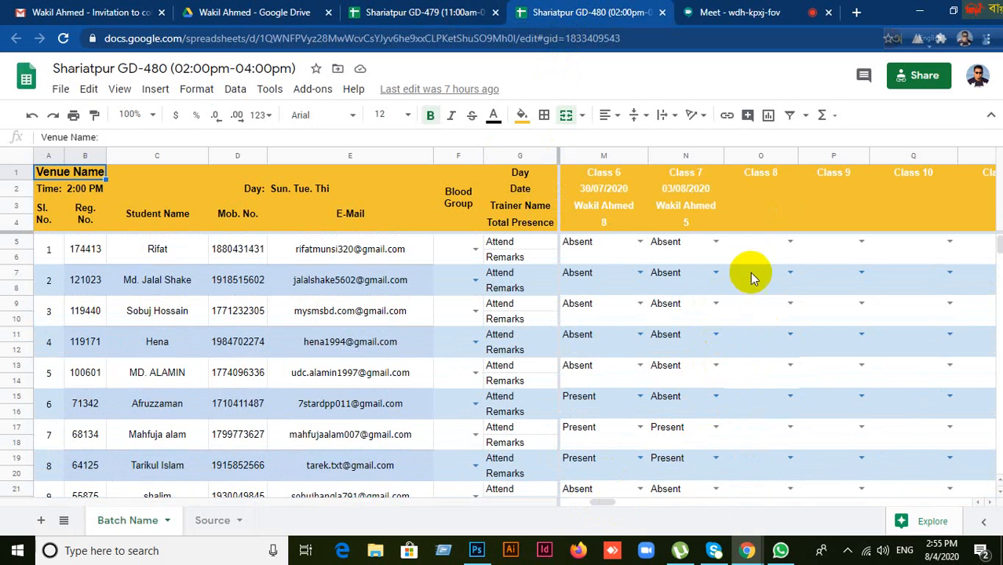
click(738, 242)
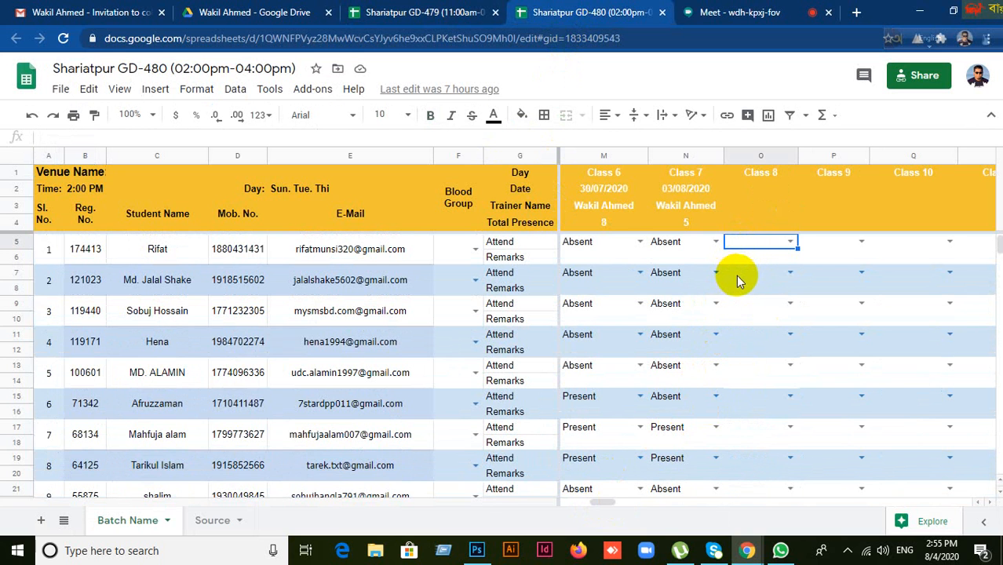
click(737, 275)
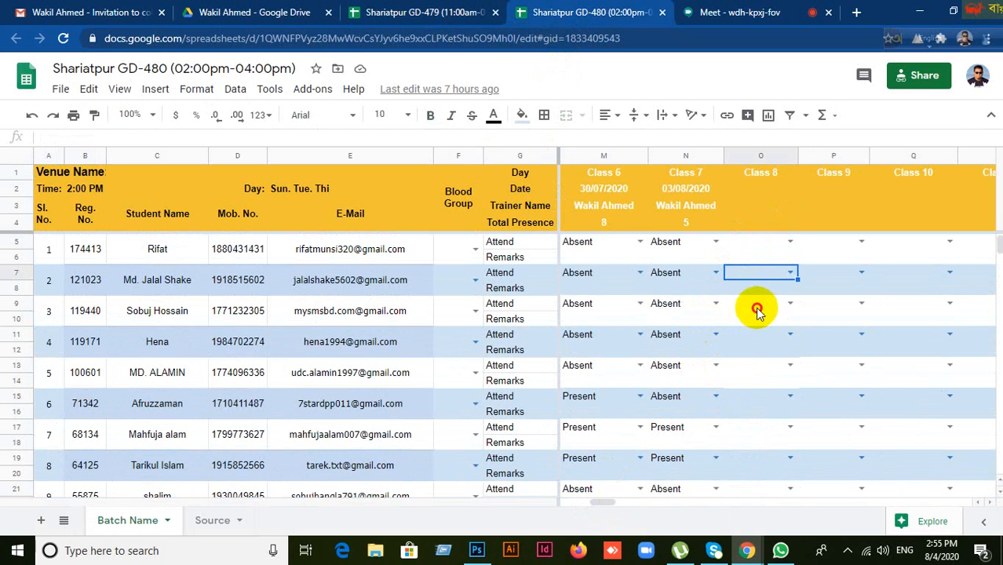
click(758, 310)
click(739, 336)
scroll(755, 381, down, 2)
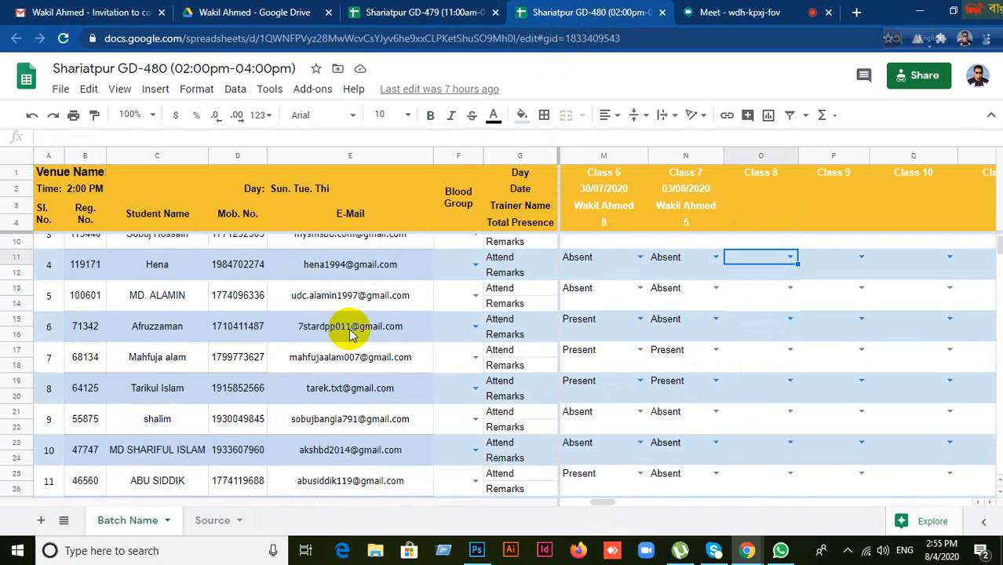
click(745, 295)
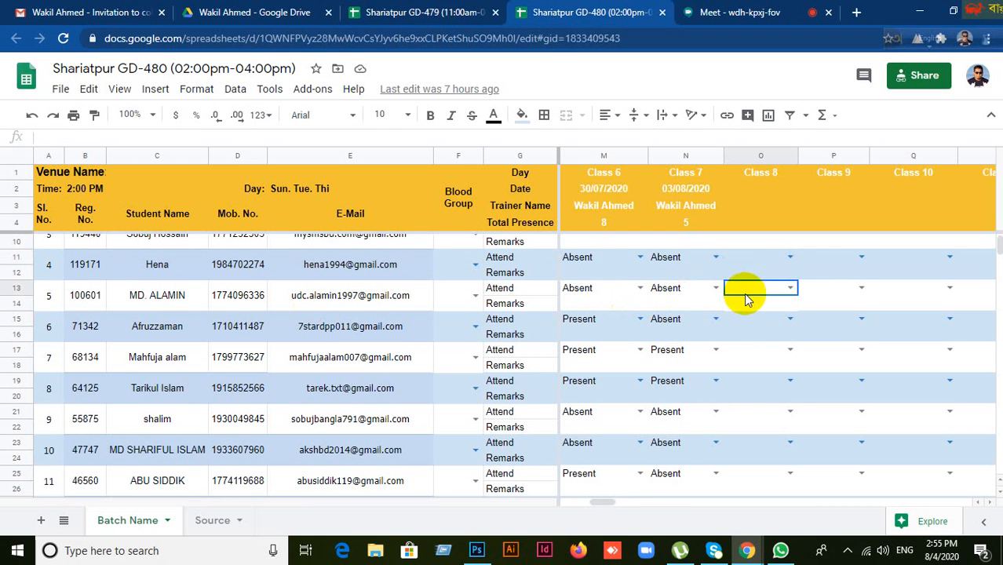
click(742, 323)
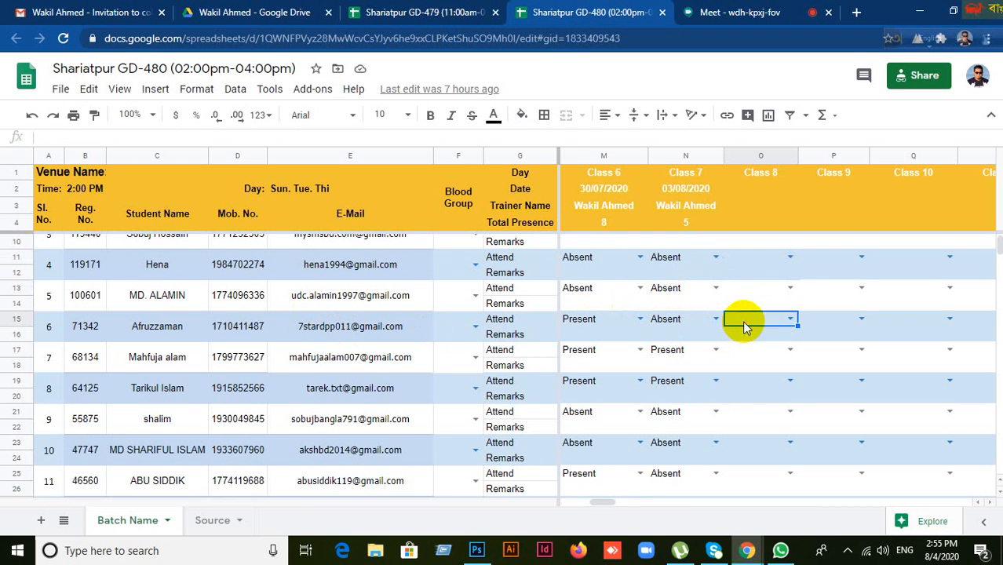
click(790, 320)
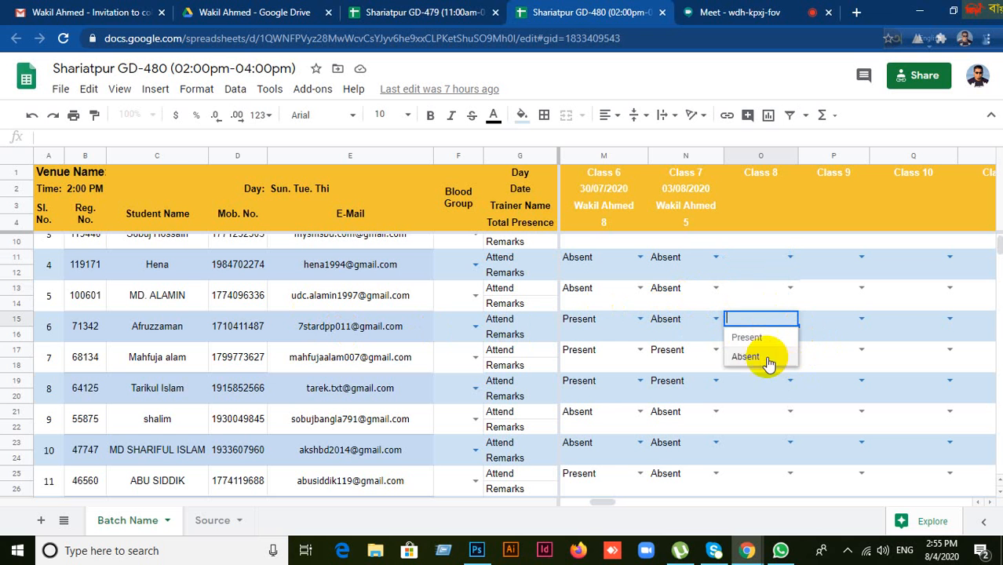
click(756, 337)
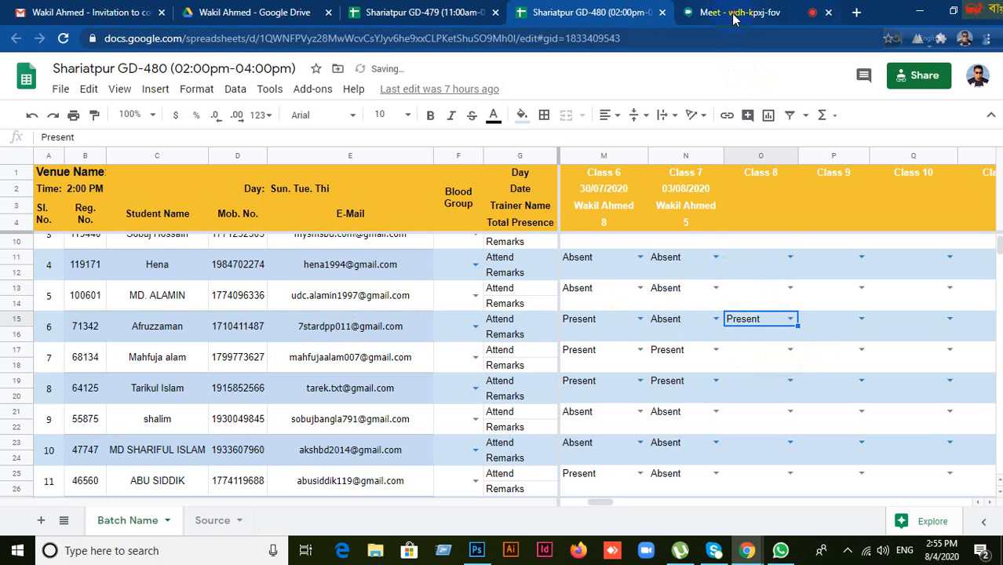
Step: Admit the person waiting to join the Meet call, then come back to the sheet
click(732, 15)
click(647, 338)
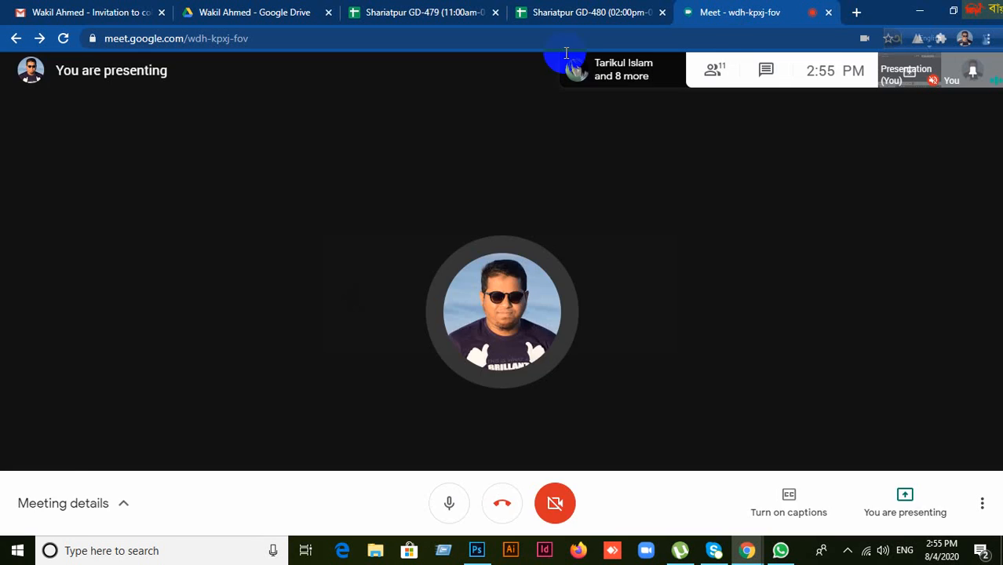
click(565, 14)
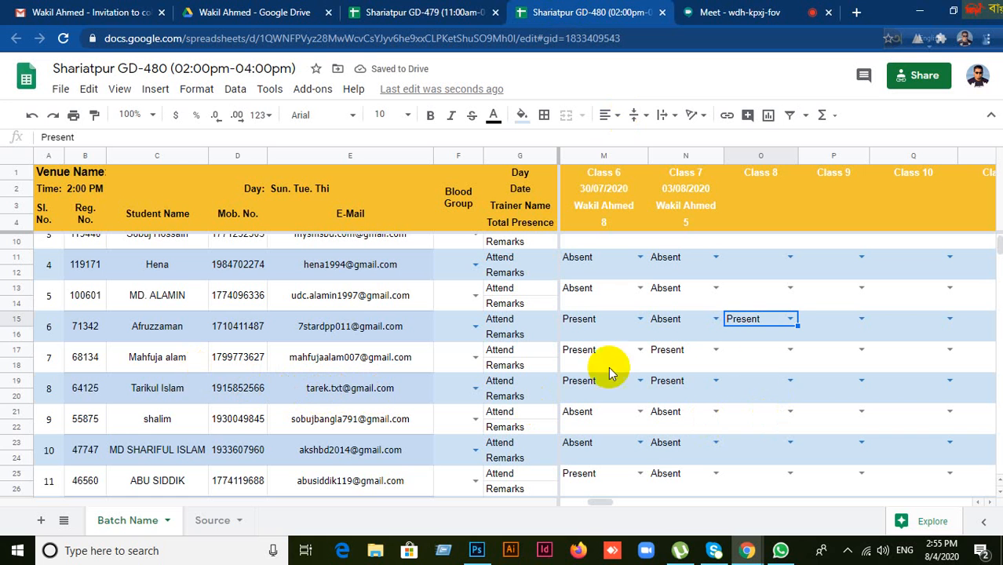
Step: Mark students 7 (O17) and 8 (O19) Present for Class 8
click(747, 356)
click(790, 349)
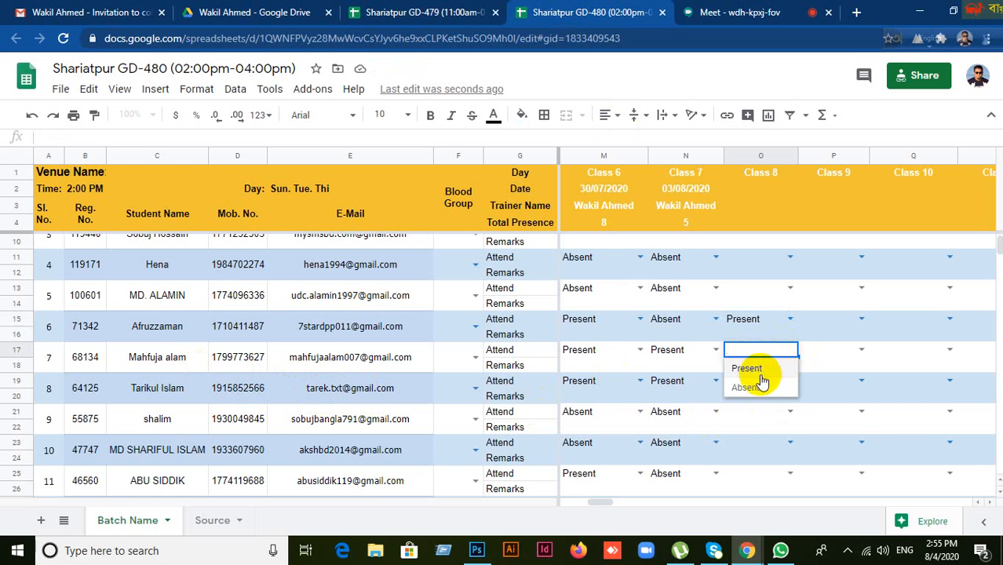
click(747, 369)
click(748, 383)
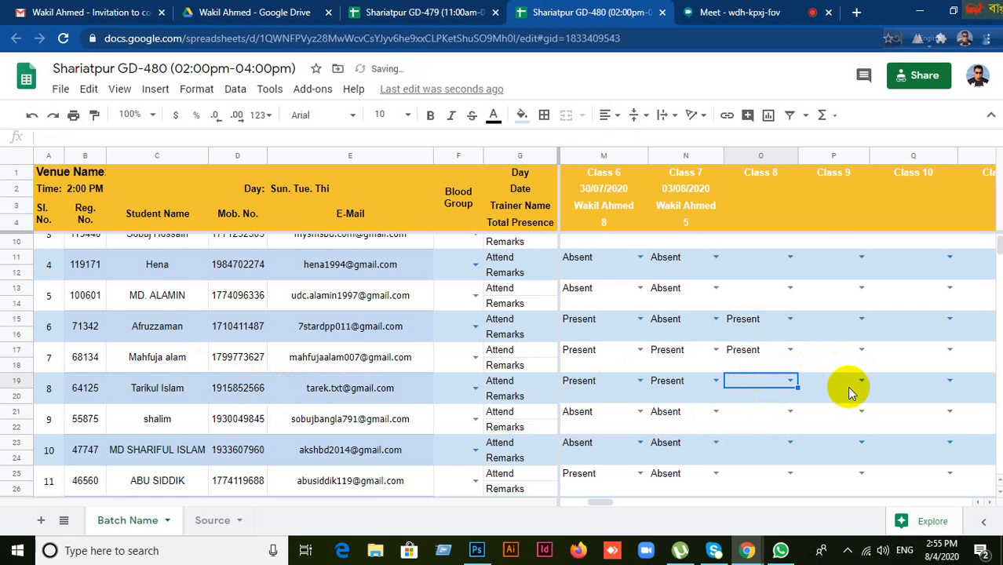
scroll(849, 384, down, 1)
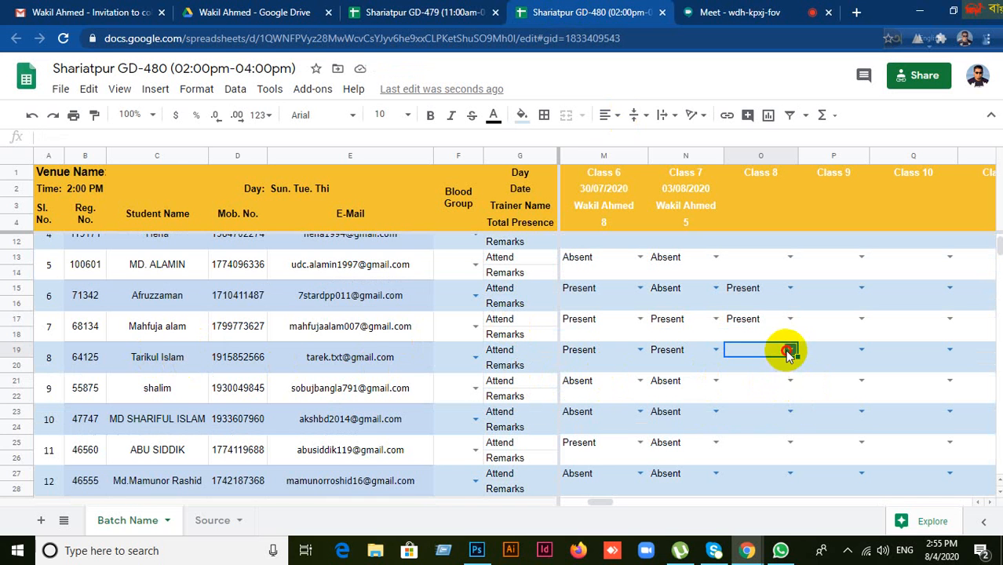
click(789, 352)
click(746, 369)
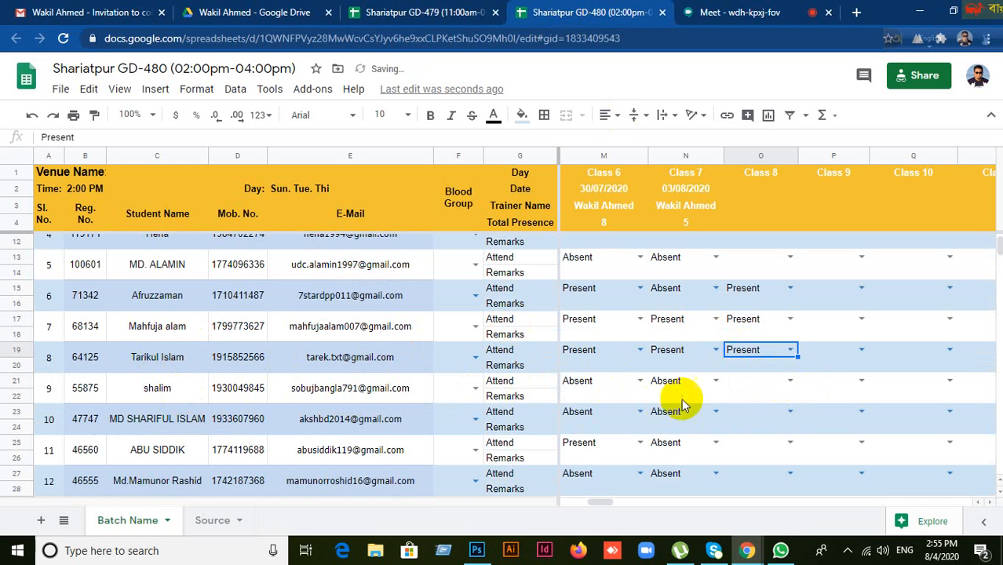
Step: Check students 9 and 10, then mark student 11 (O25) Present for Class 8
click(773, 385)
click(787, 380)
click(839, 392)
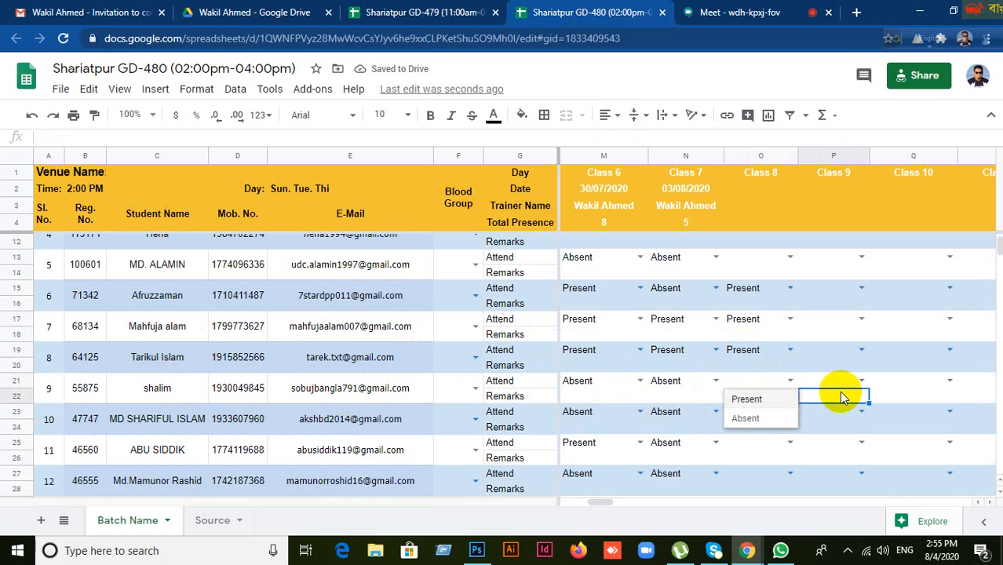
click(754, 413)
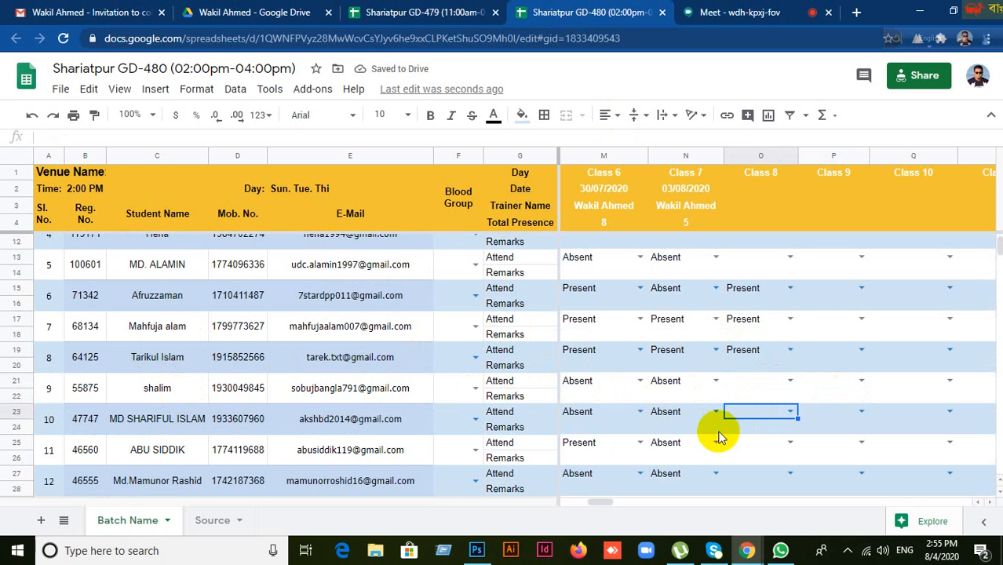
click(187, 423)
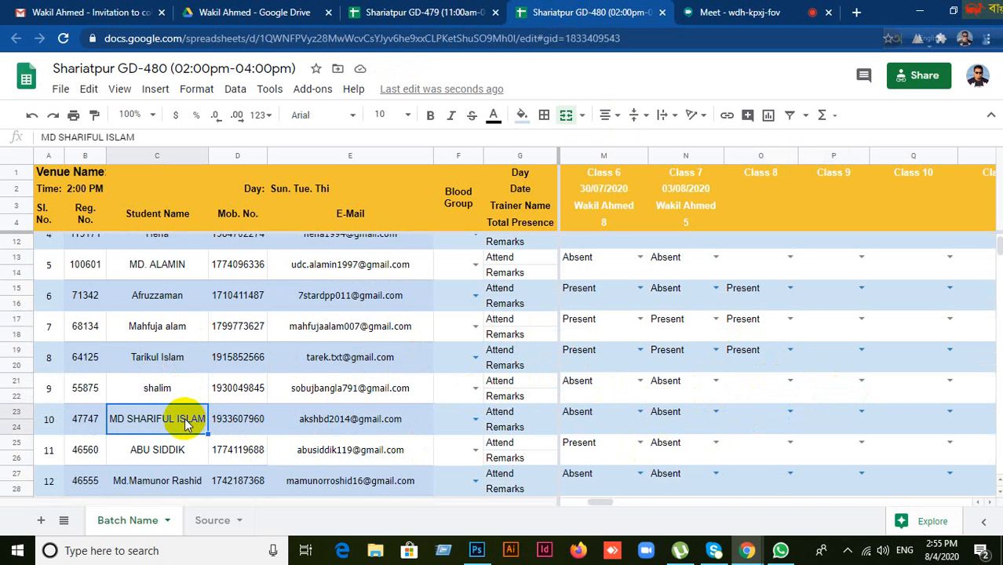
scroll(186, 424, down, 1)
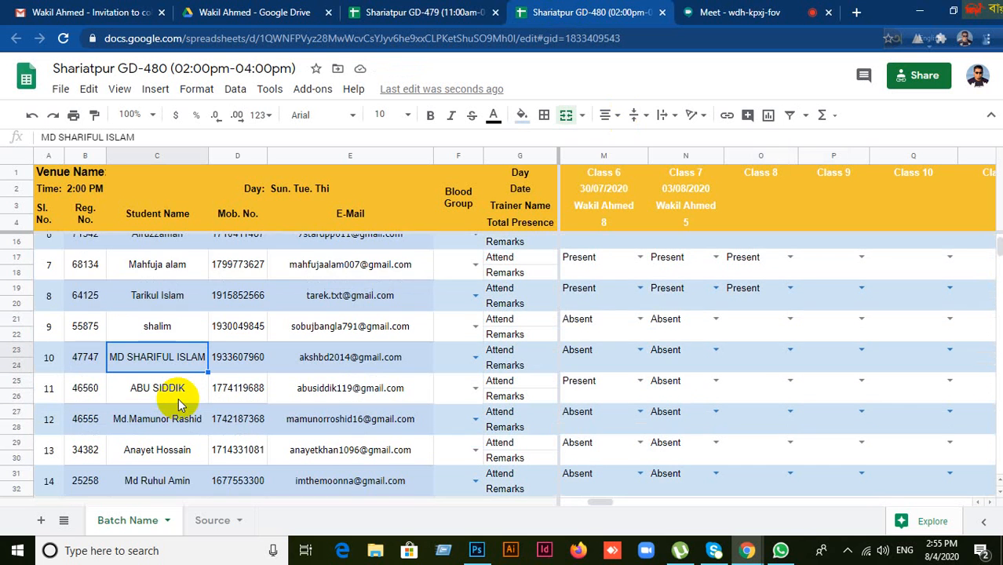
scroll(179, 398, down, 1)
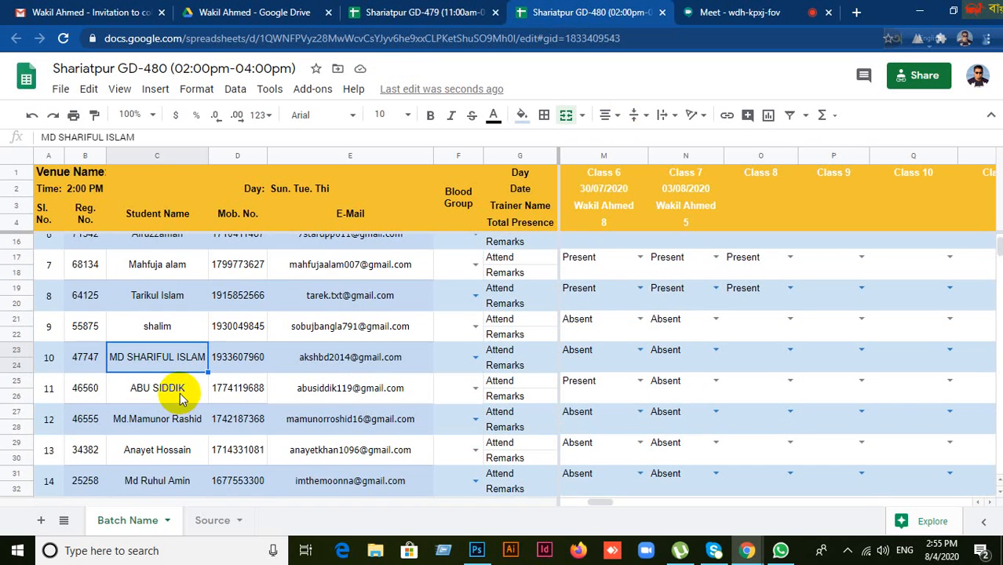
click(180, 392)
click(754, 351)
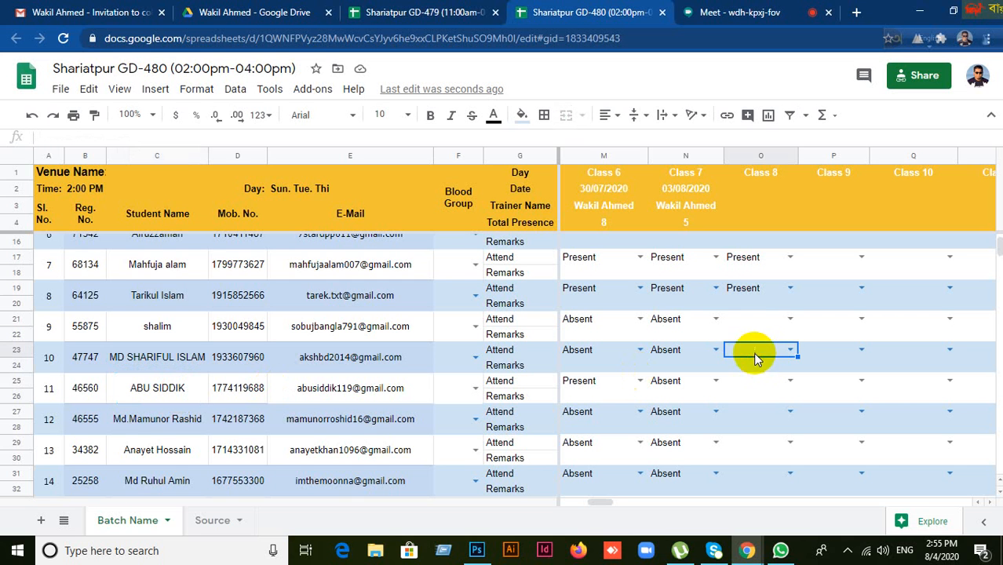
click(739, 381)
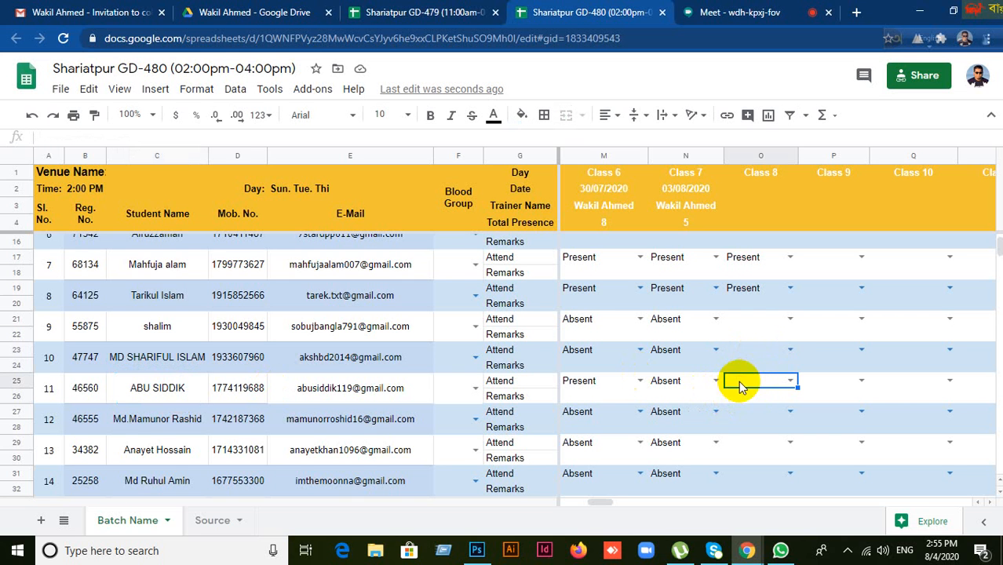
click(790, 381)
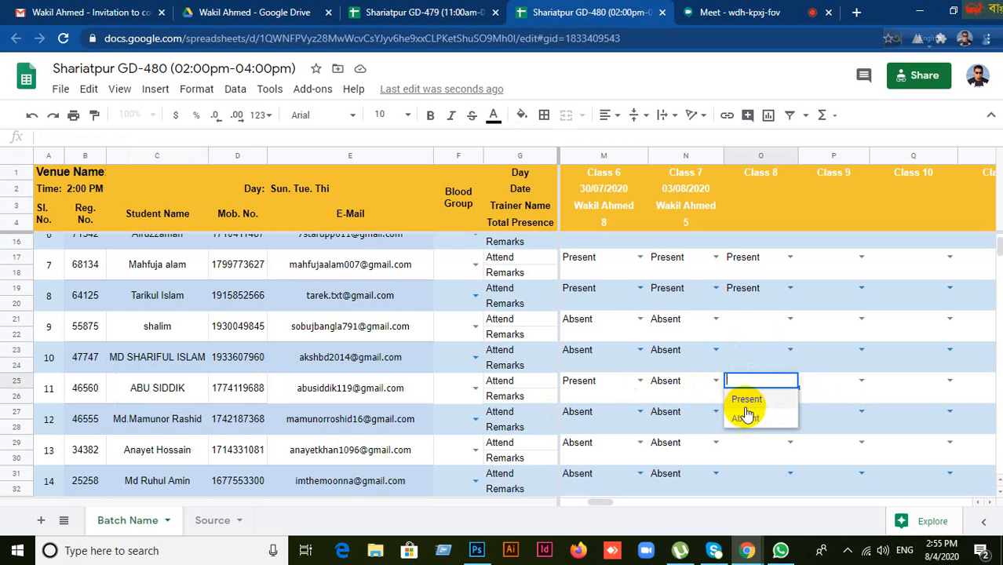
click(747, 399)
Step: Go through the Class 8 cells for students 12 to 17 further down the roster
scroll(835, 388, down, 1)
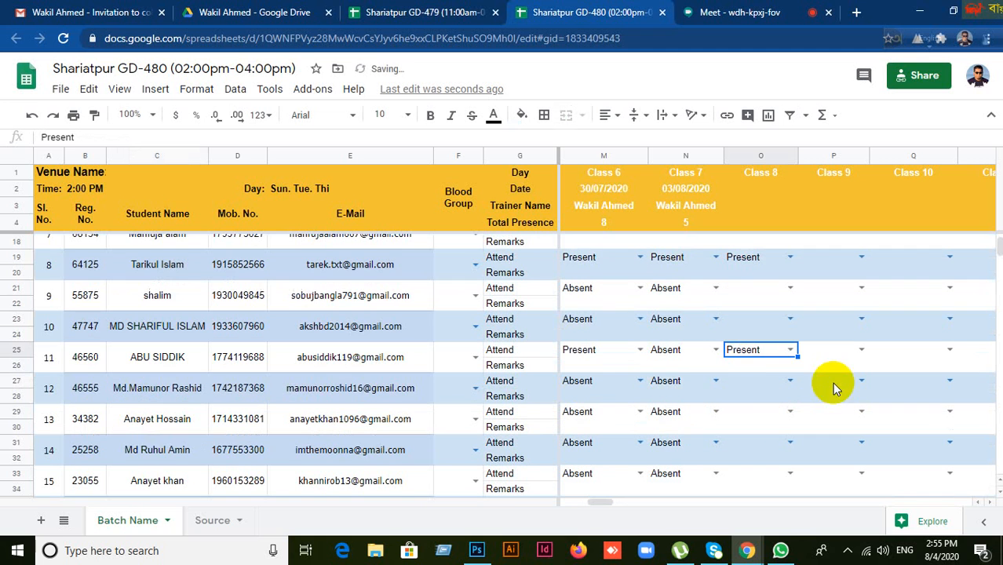
click(751, 381)
scroll(841, 405, down, 1)
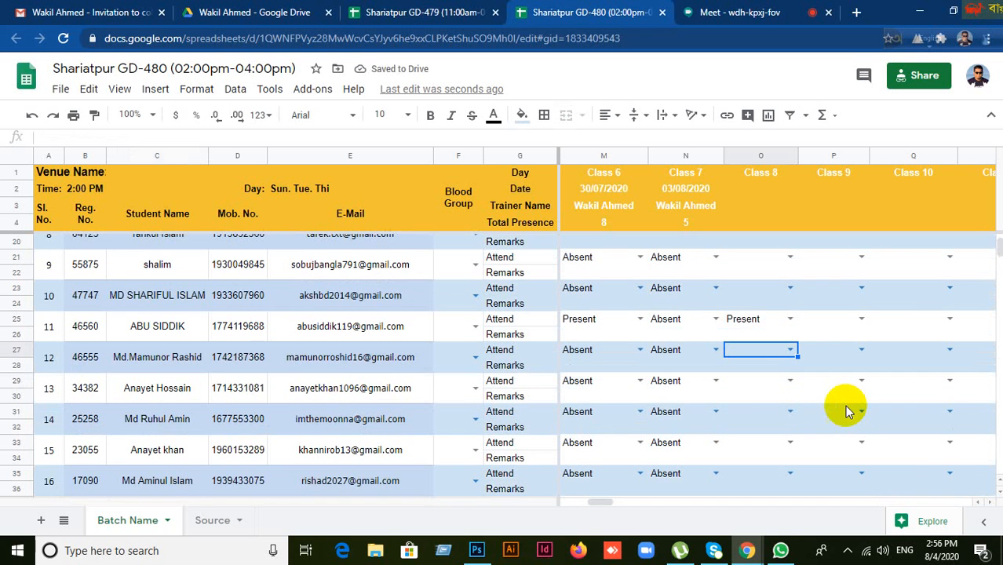
click(745, 384)
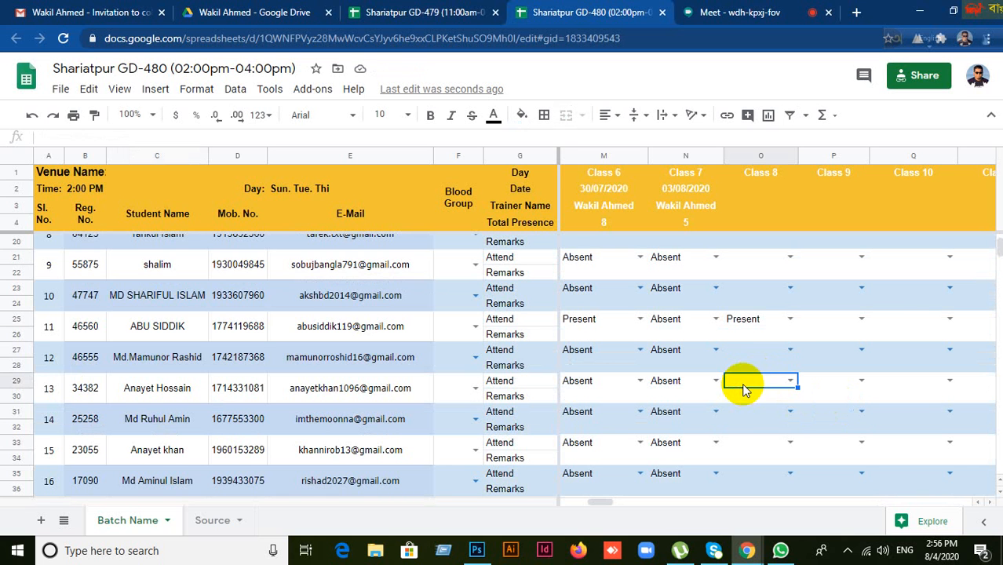
click(744, 410)
scroll(829, 409, down, 2)
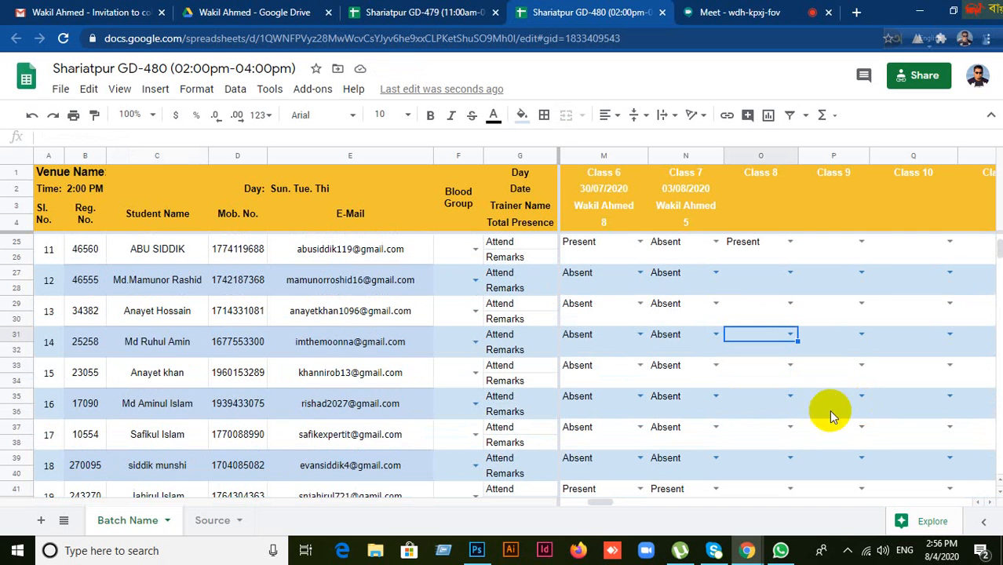
click(751, 368)
click(750, 395)
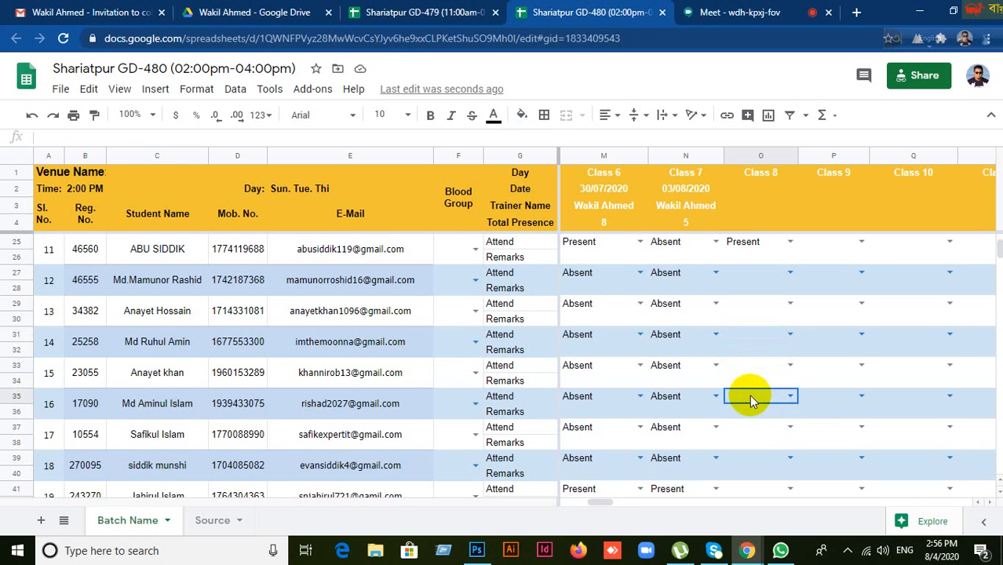
scroll(785, 416, down, 2)
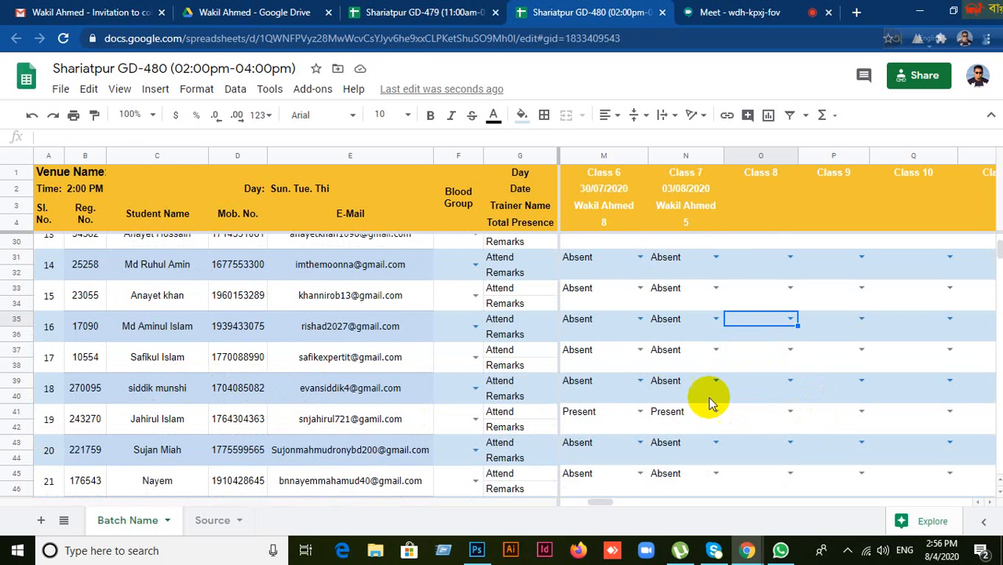
click(760, 355)
Step: Mark student 19 (cell O41) Present for Class 8
scroll(638, 417, down, 5)
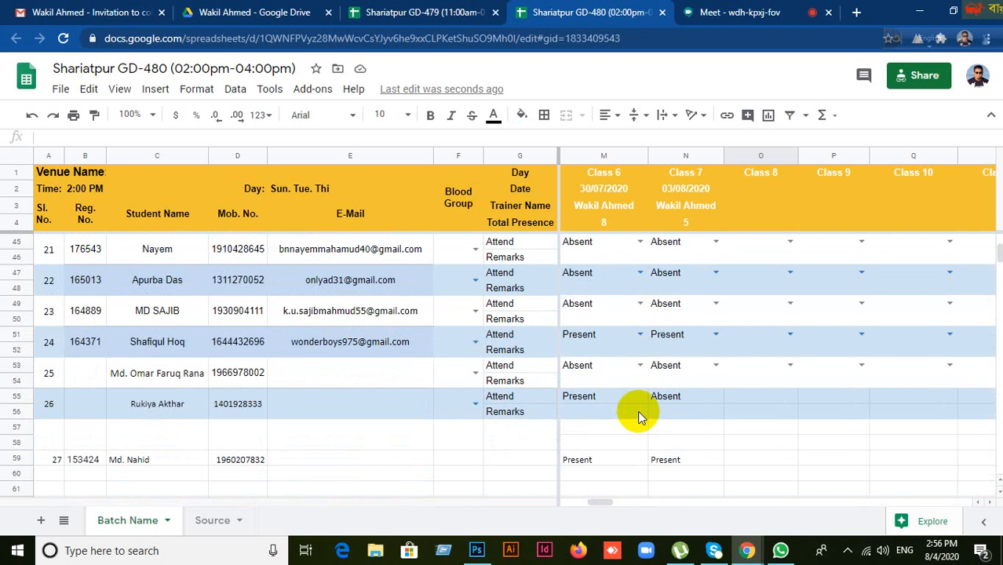
scroll(767, 351, up, 5)
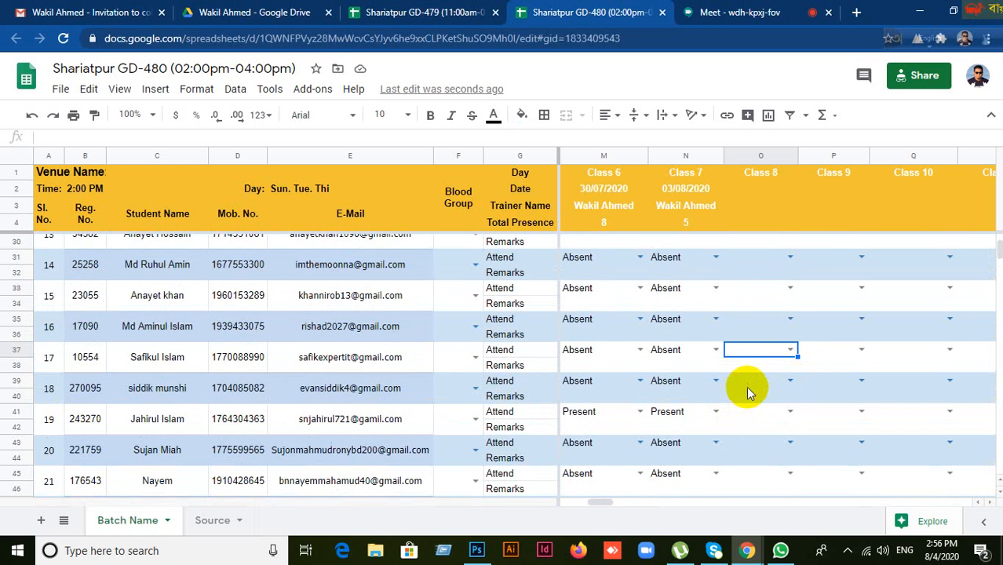
click(751, 384)
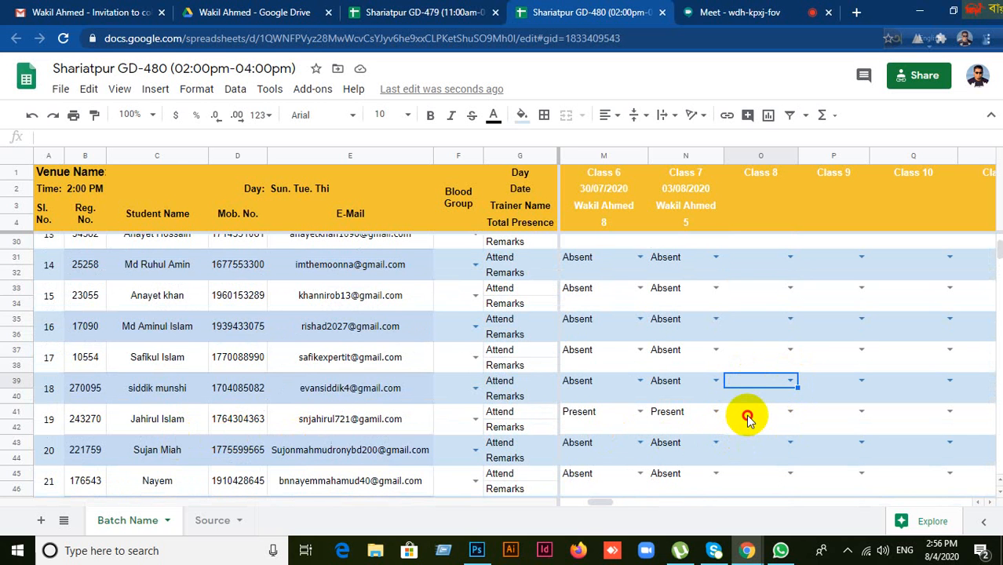
click(747, 419)
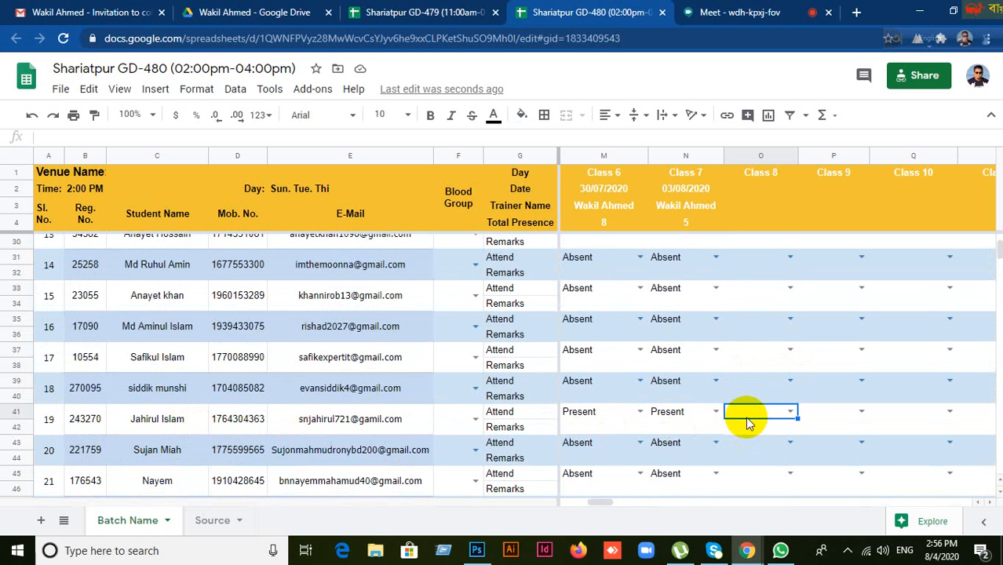
click(785, 414)
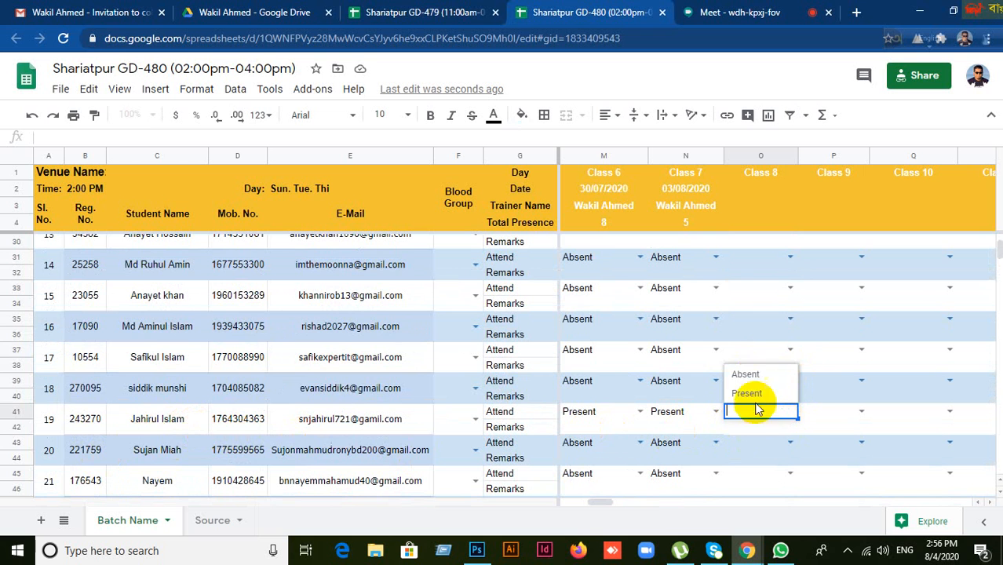
click(750, 395)
Step: Move down past students 20–23 and mark student 24 Present for Class 8
scroll(768, 463, down, 1)
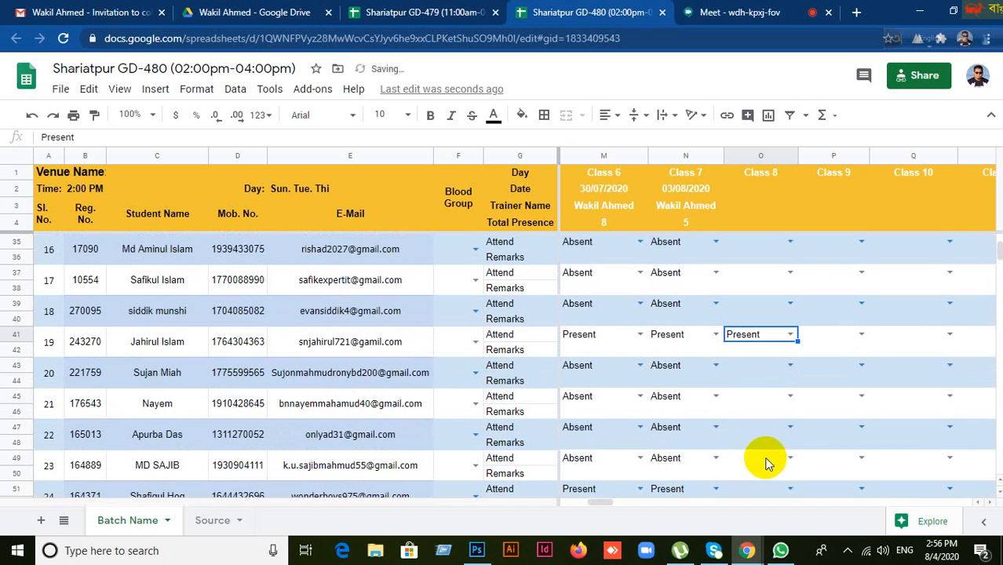
click(749, 366)
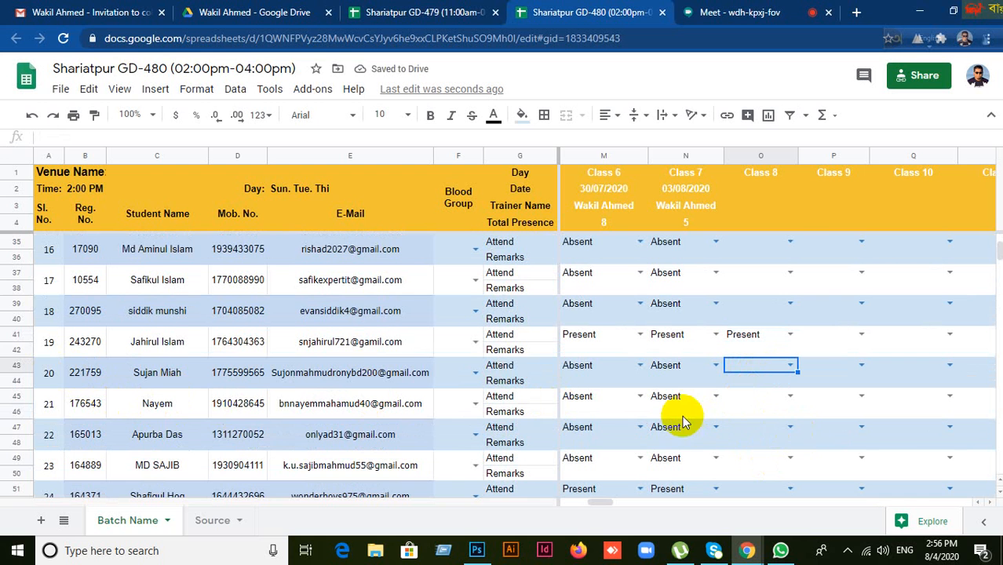
click(754, 397)
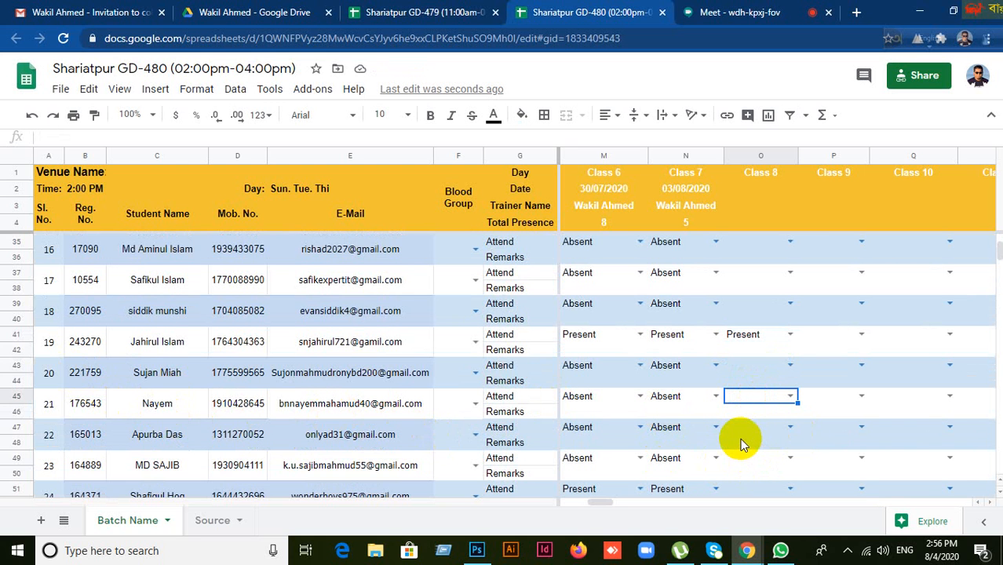
click(745, 435)
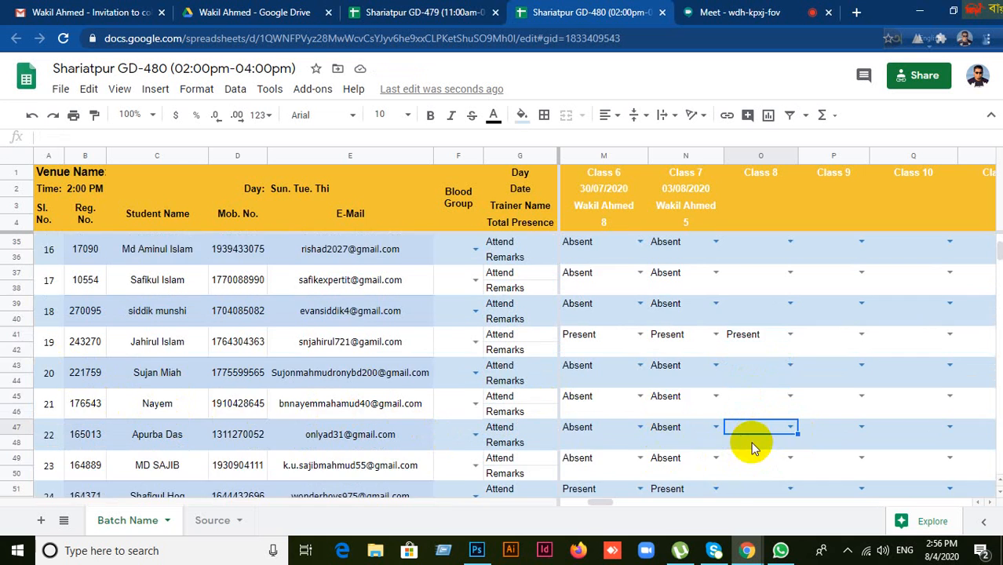
scroll(751, 442, down, 2)
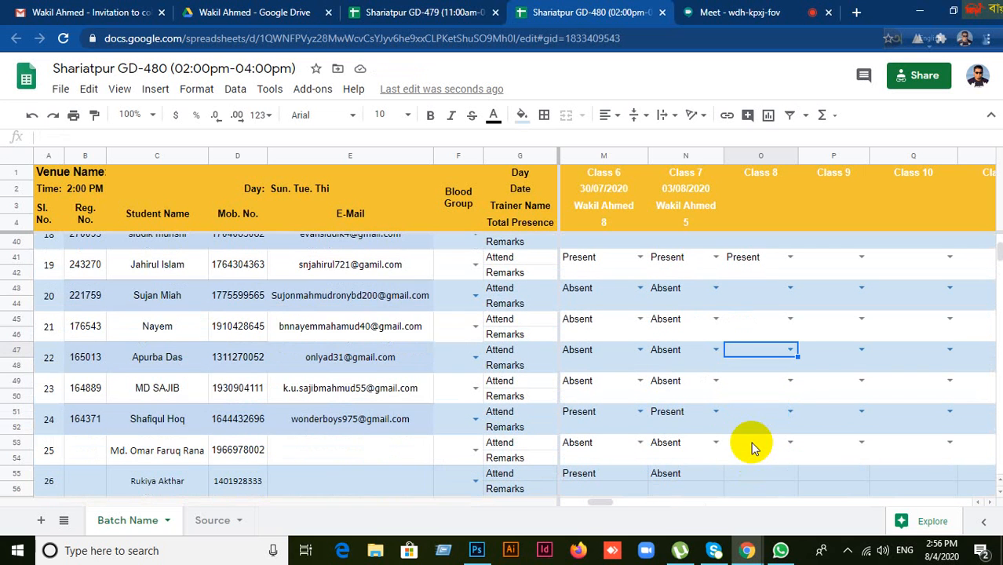
click(765, 387)
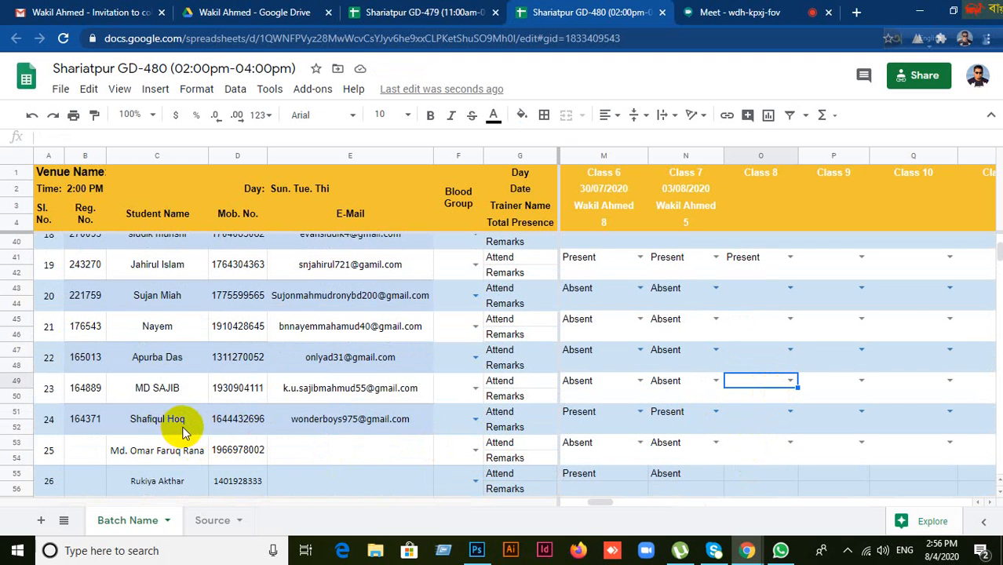
click(757, 415)
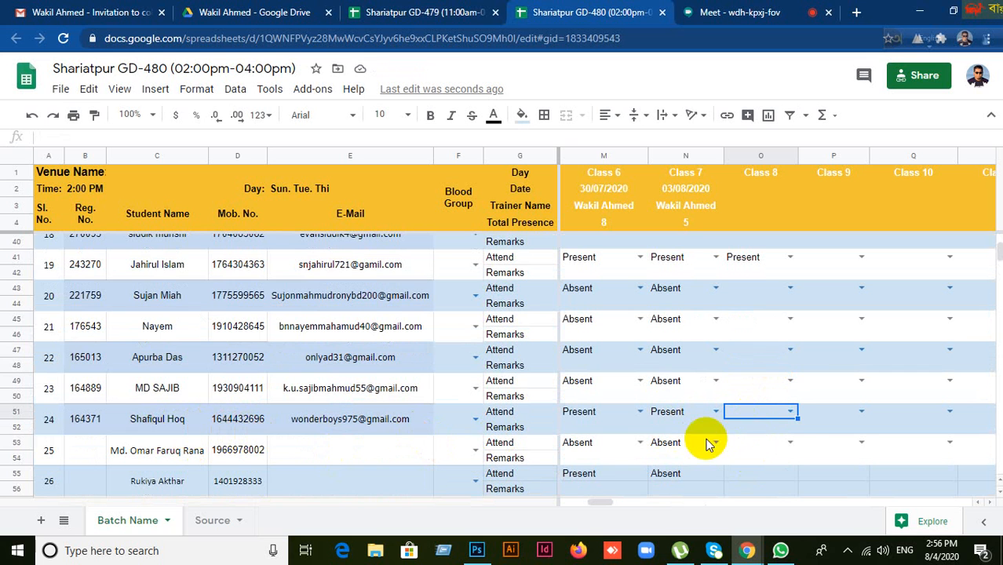
click(791, 414)
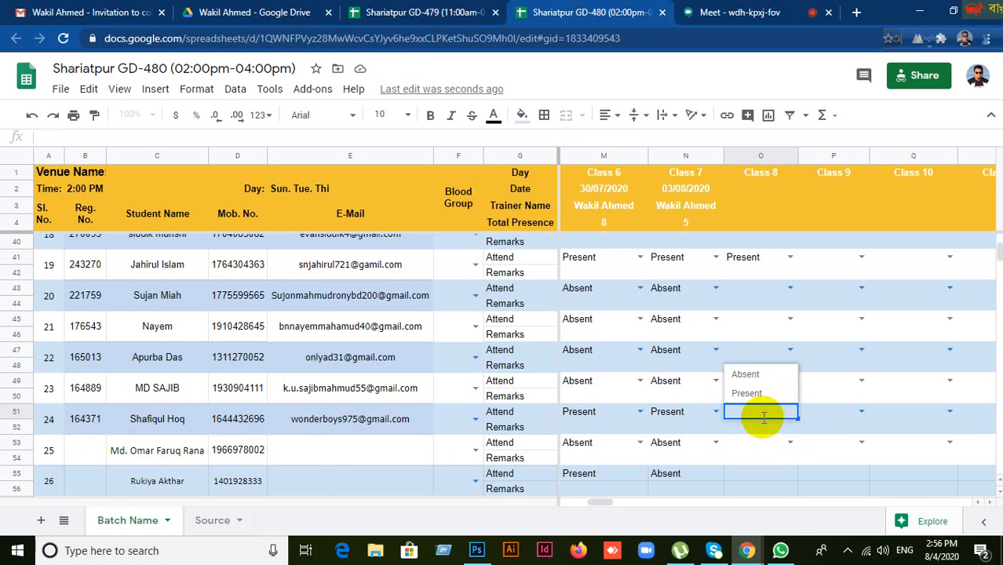
click(750, 396)
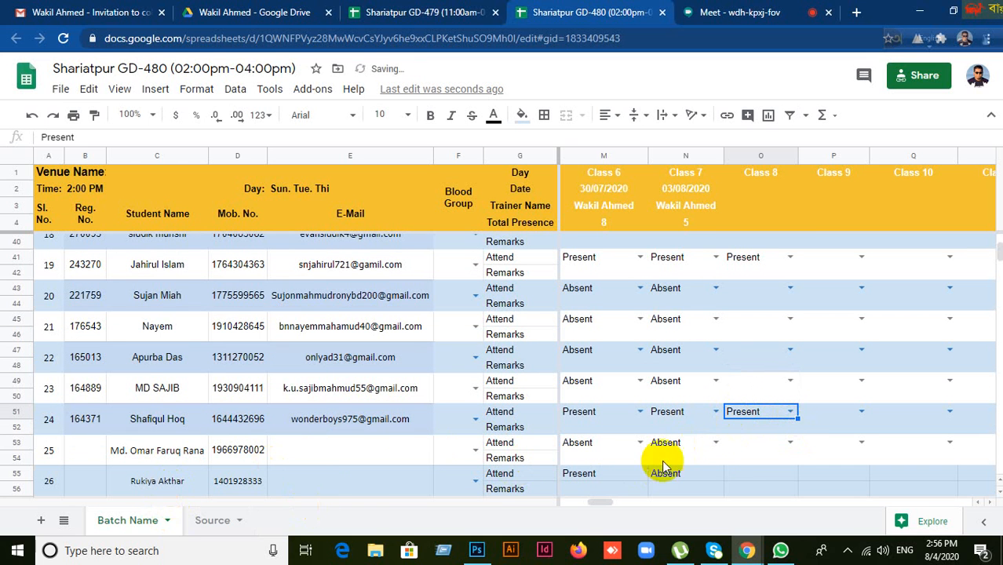
Step: Move on to the Class 8 cells for students 25 and 26
click(763, 449)
scroll(766, 451, down, 1)
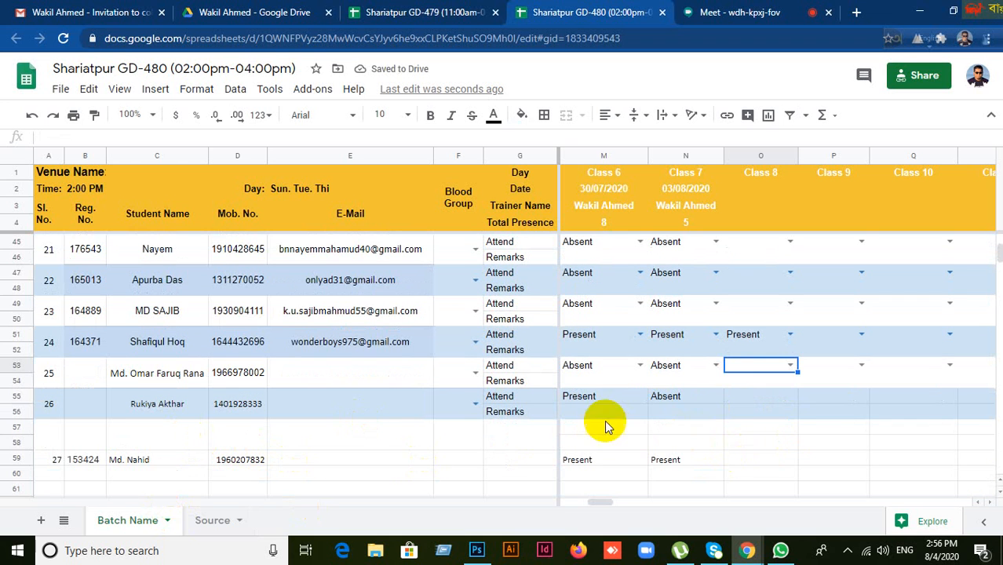
click(771, 402)
click(731, 12)
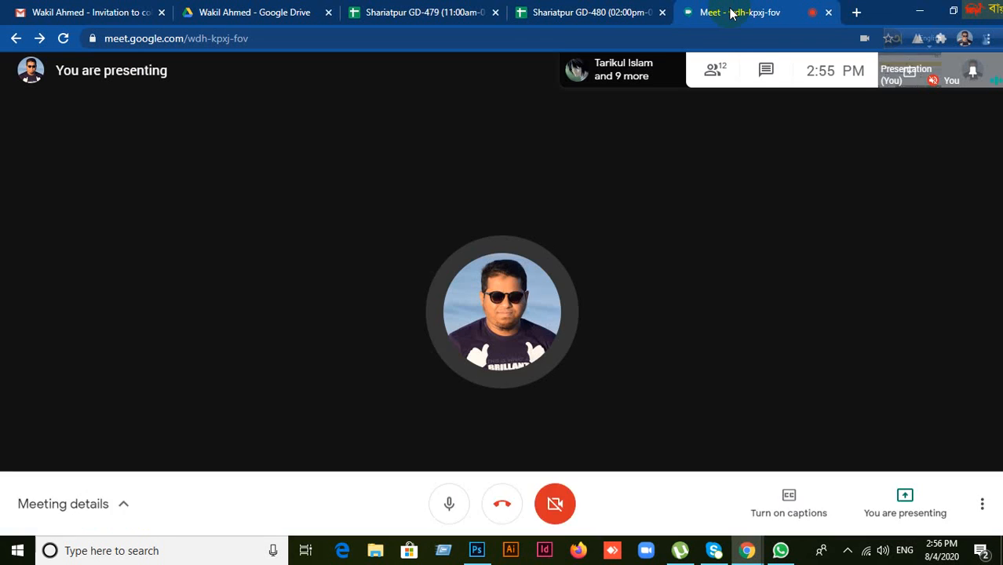
click(724, 72)
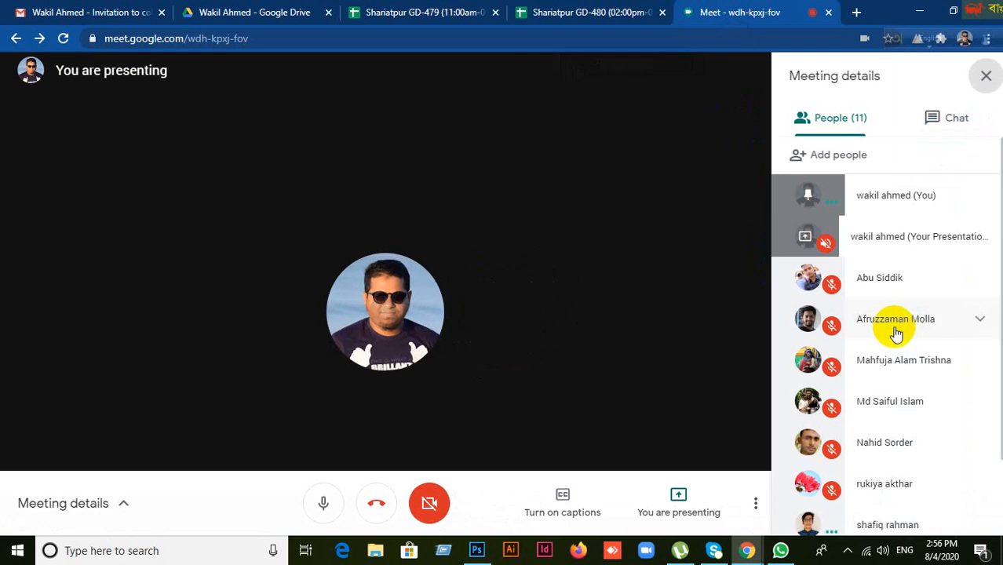
scroll(907, 439, down, 2)
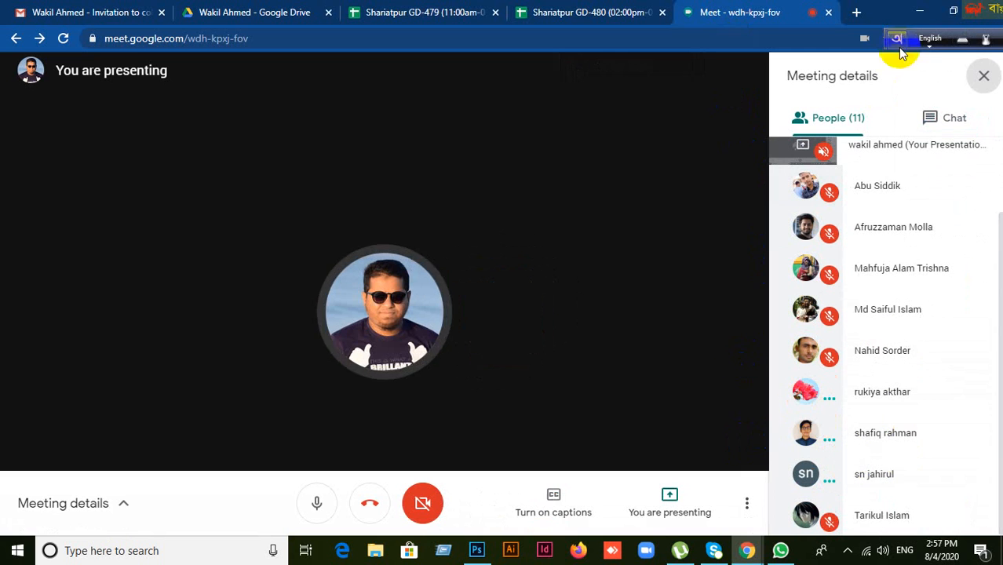
click(985, 77)
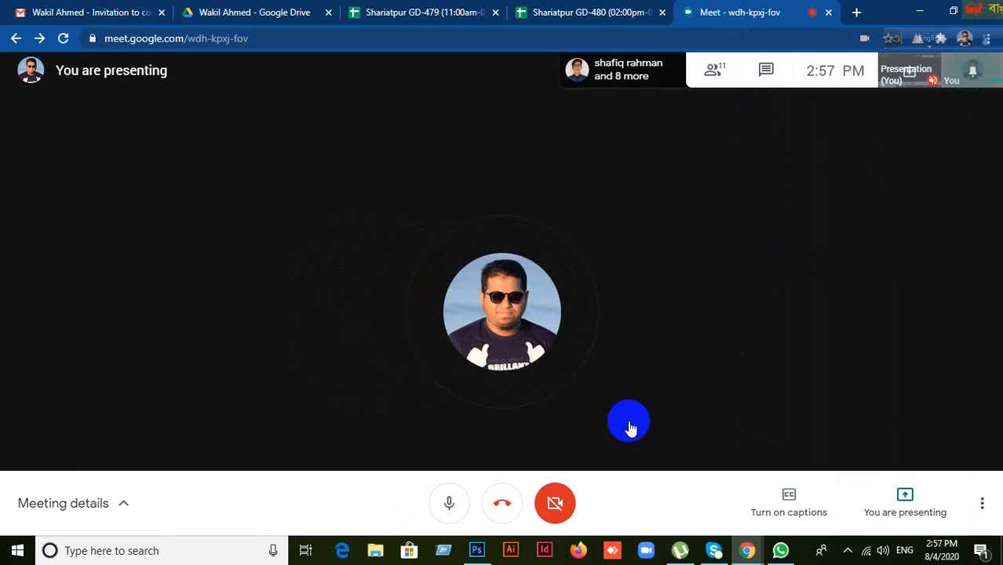
click(549, 14)
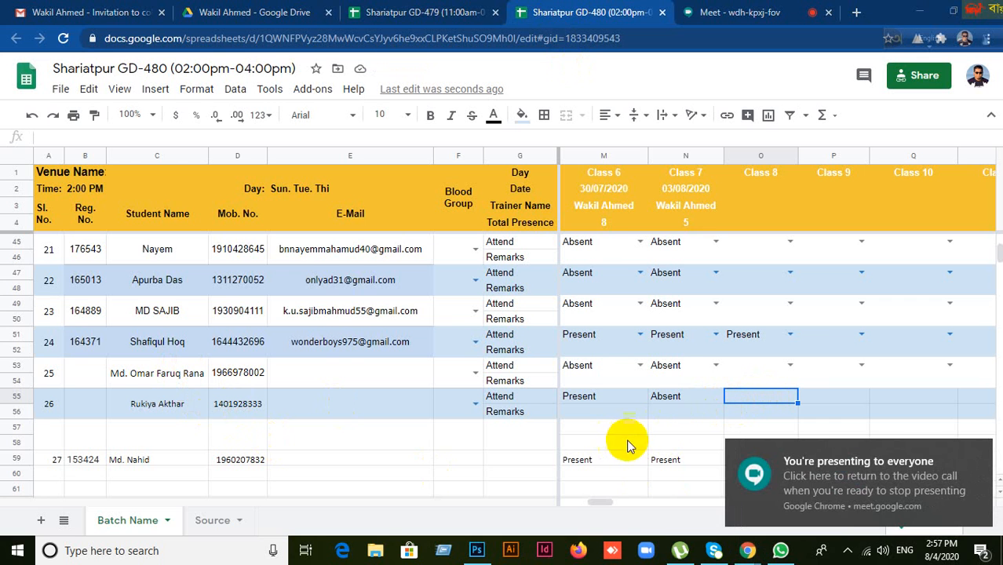
Step: Enter Present in student 26's Class 8 cell (O55) and recheck the entry
click(671, 427)
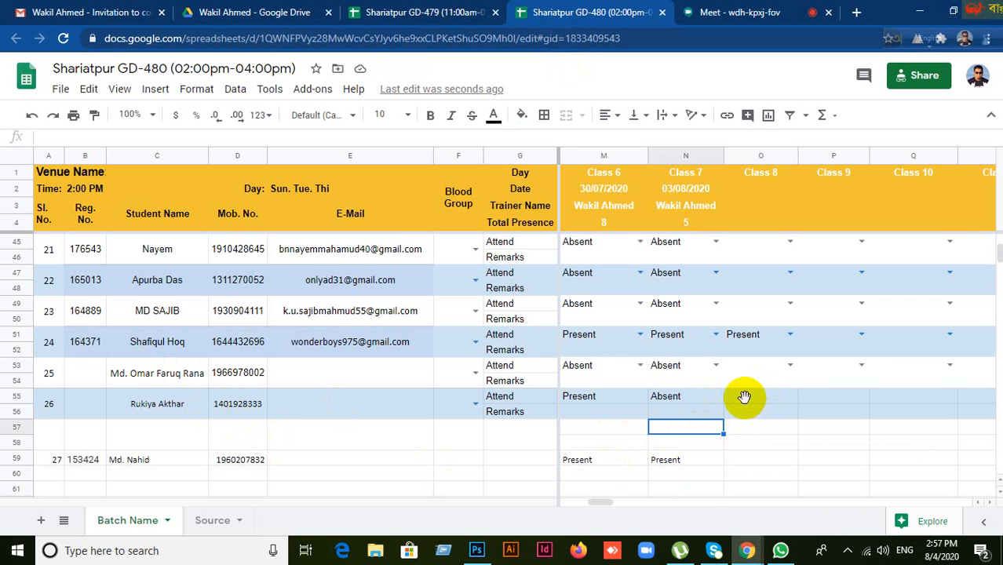
click(746, 394)
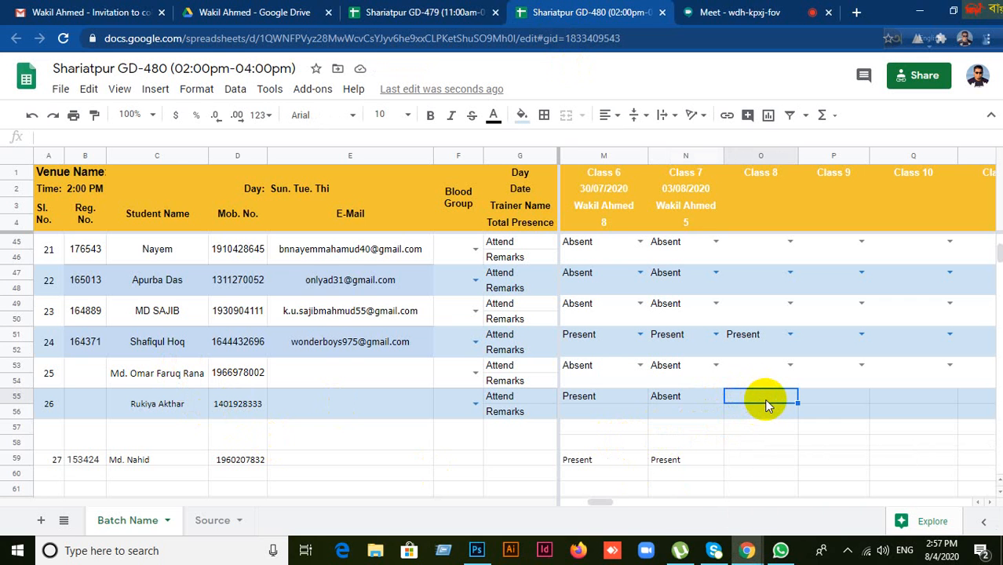
text(pcWzW)
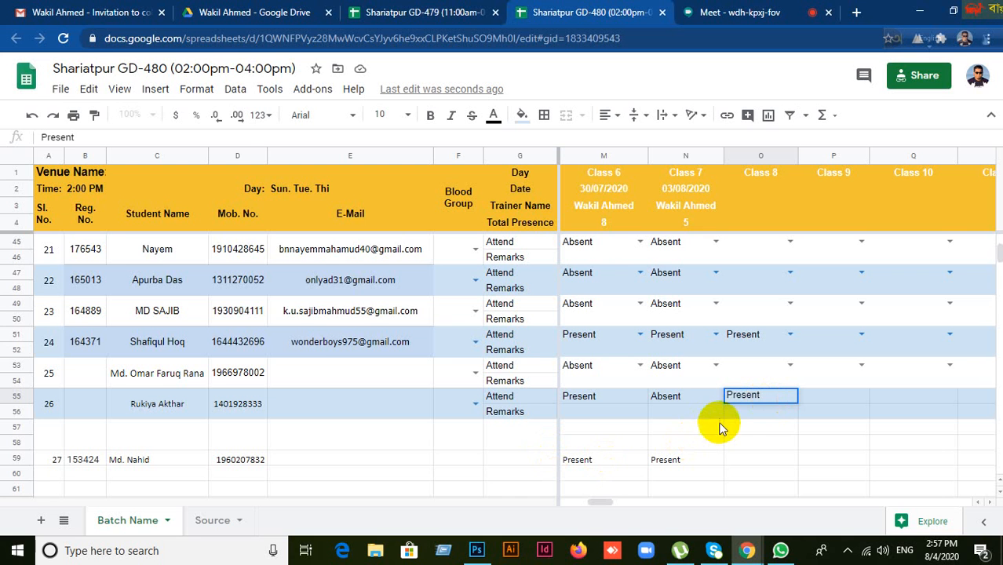
click(750, 424)
click(753, 410)
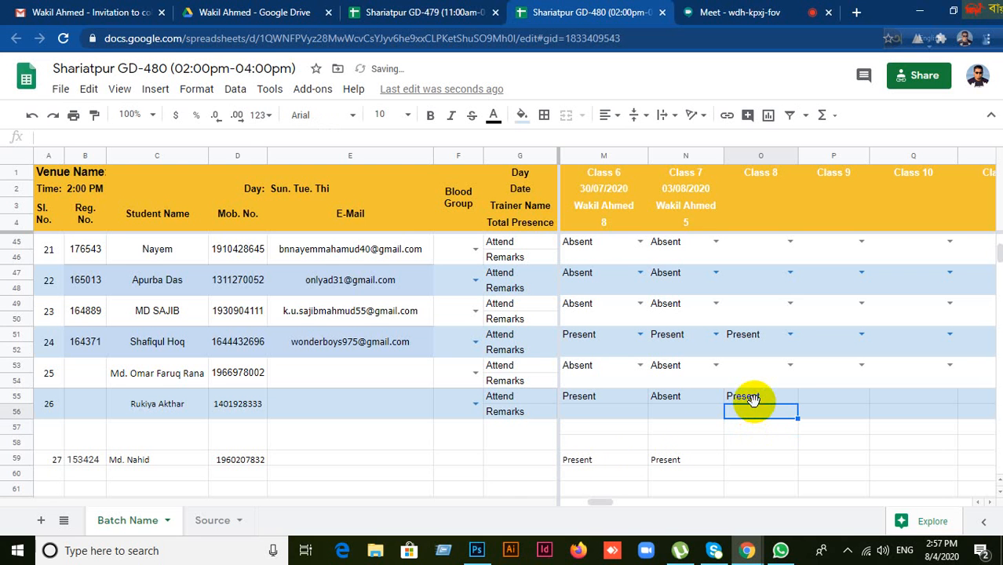
click(754, 396)
Step: Select student 27's Class 8 cell, then scroll back toward the top of the sheet
scroll(752, 426, down, 2)
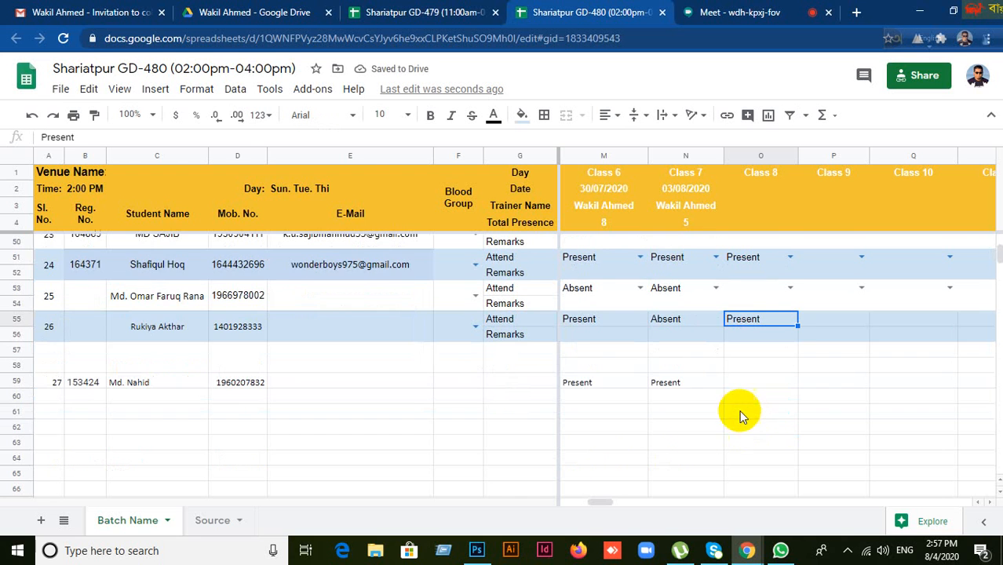
click(739, 385)
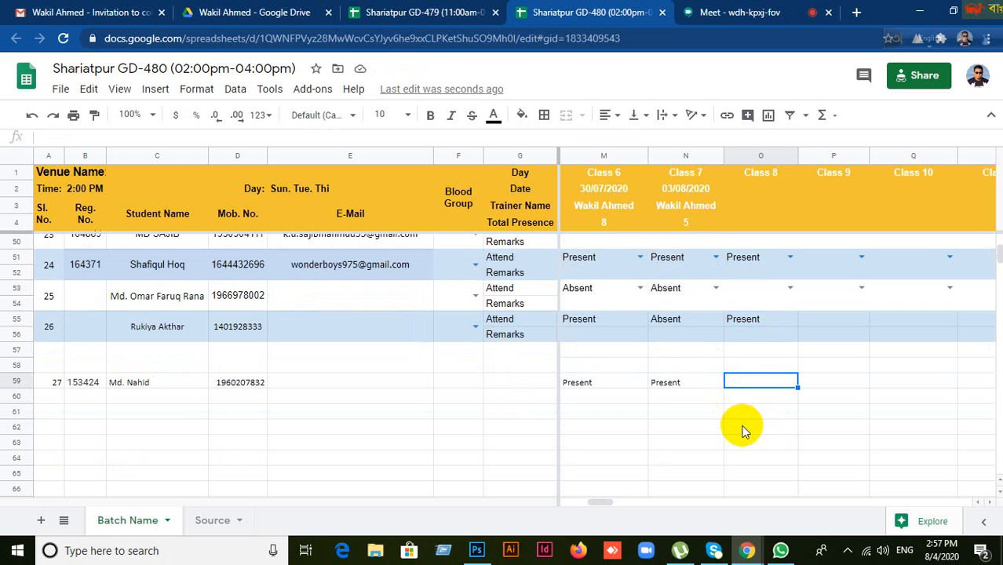
scroll(744, 430, up, 12)
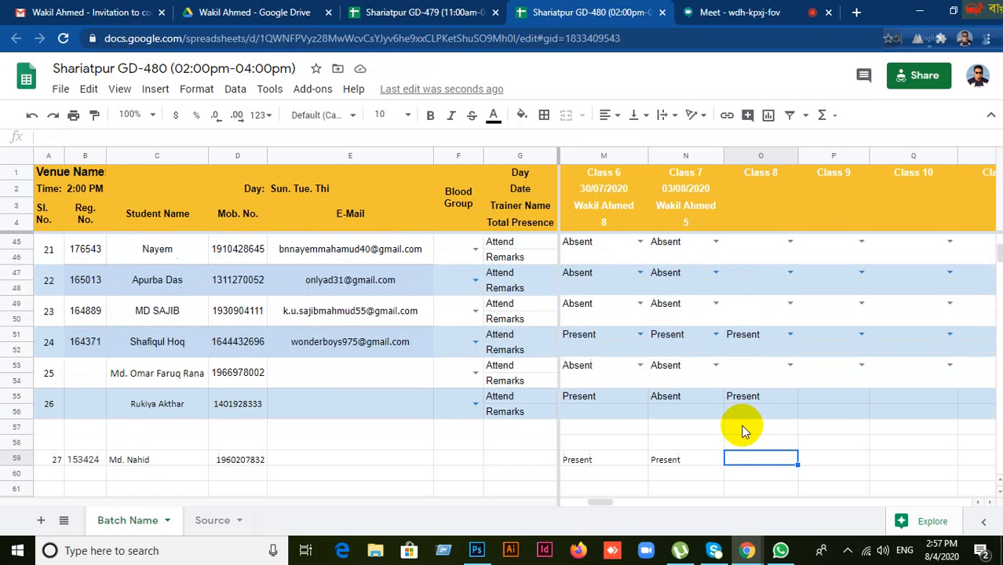
scroll(743, 431, up, 1)
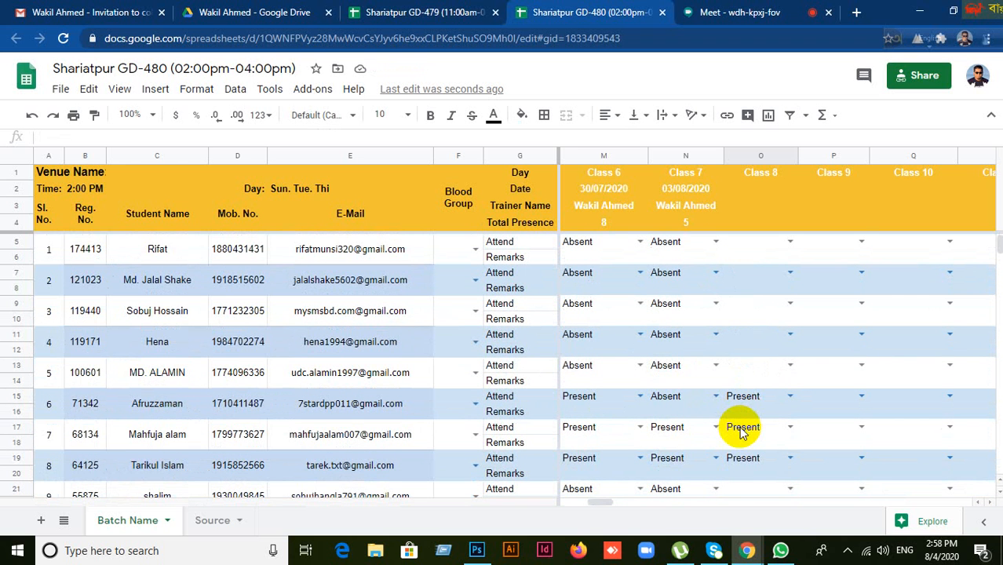
Step: After checking the meeting, type Present into student 27's Class 8 cell
click(719, 12)
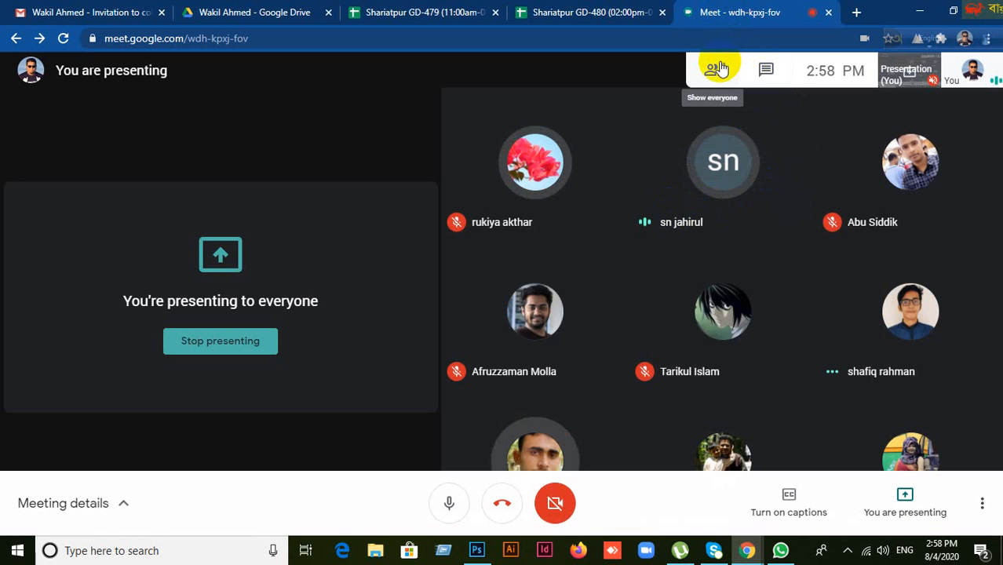
click(585, 16)
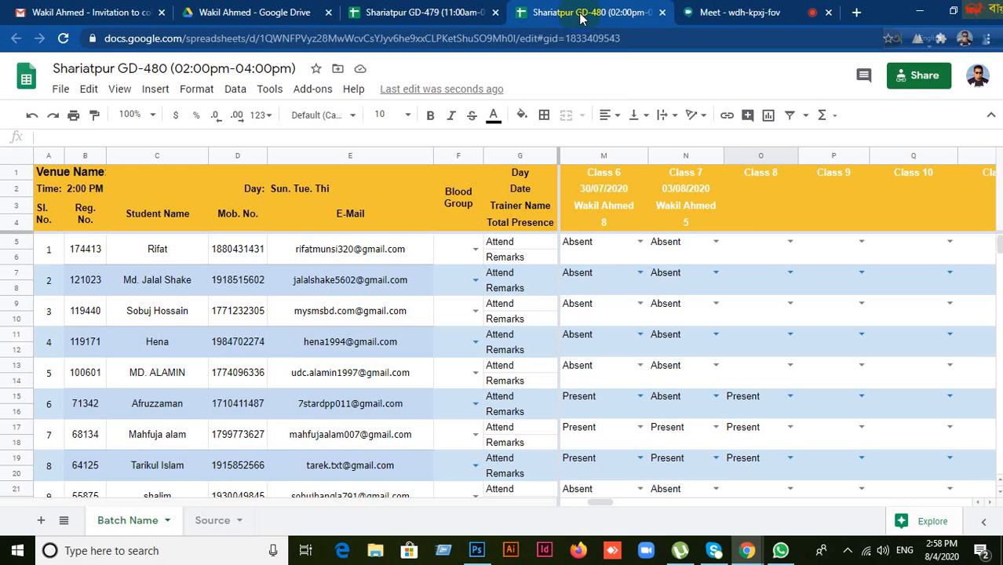
scroll(744, 446, down, 10)
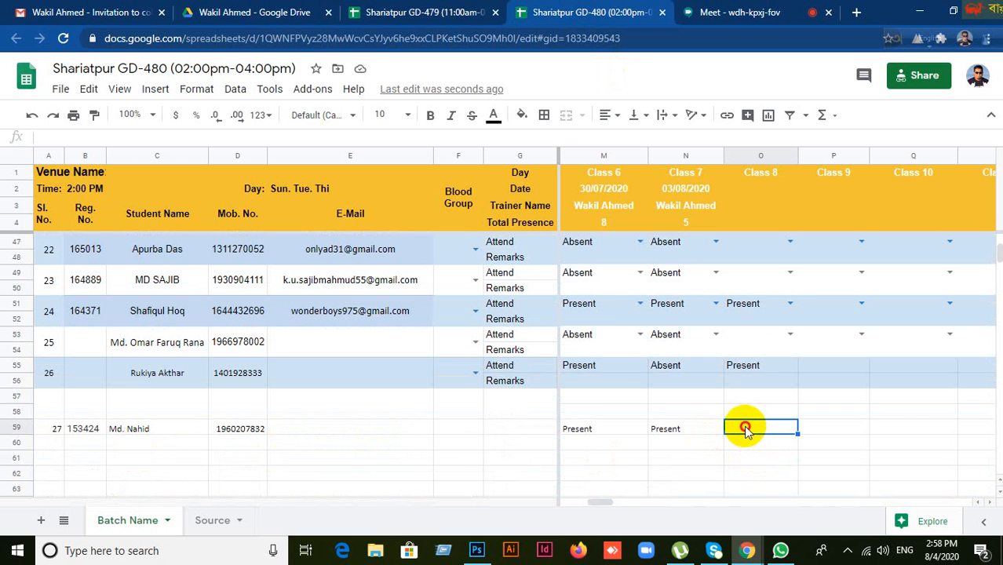
double_click(747, 426)
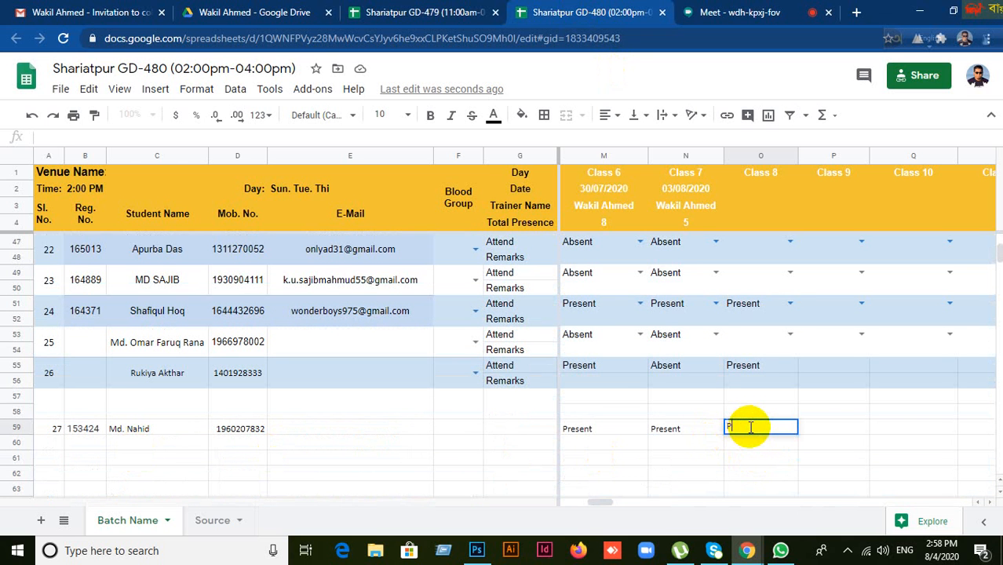
text(Presw)
key(BackSpace)
text(ent)
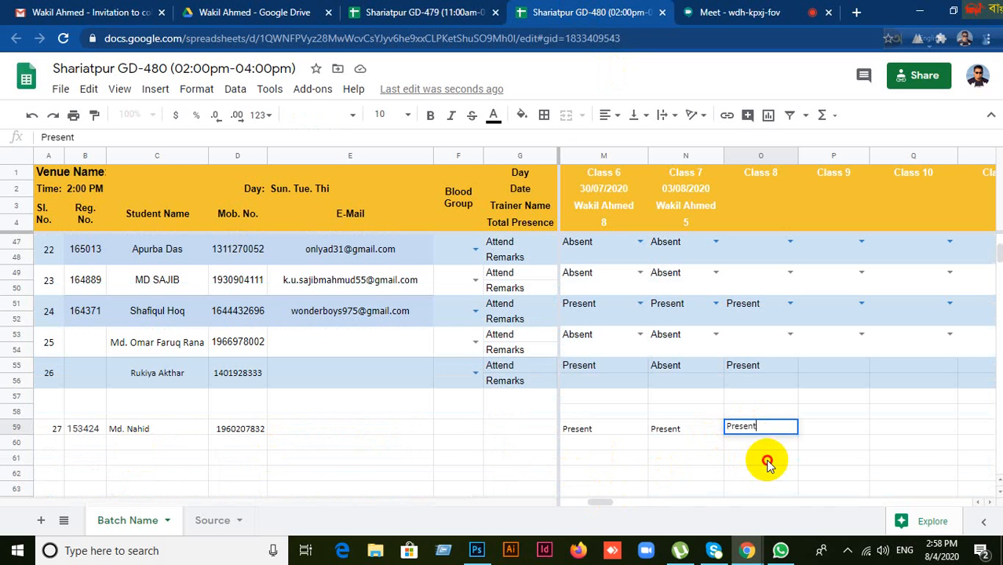
key(Return)
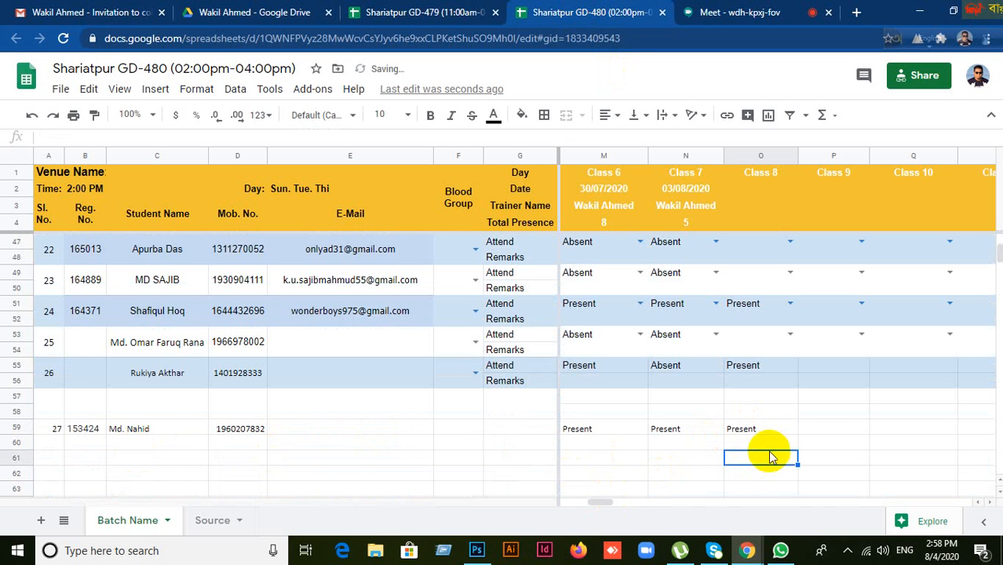
Step: Set the Class 8 date in cell O2 to 04/08/2020 using the date picker
scroll(767, 408, up, 3)
scroll(763, 400, up, 5)
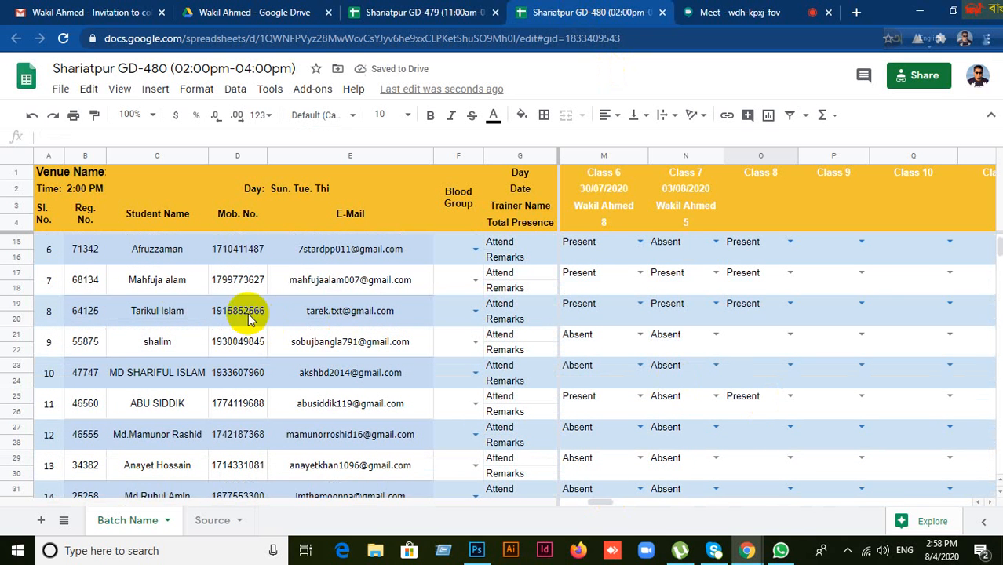
click(167, 283)
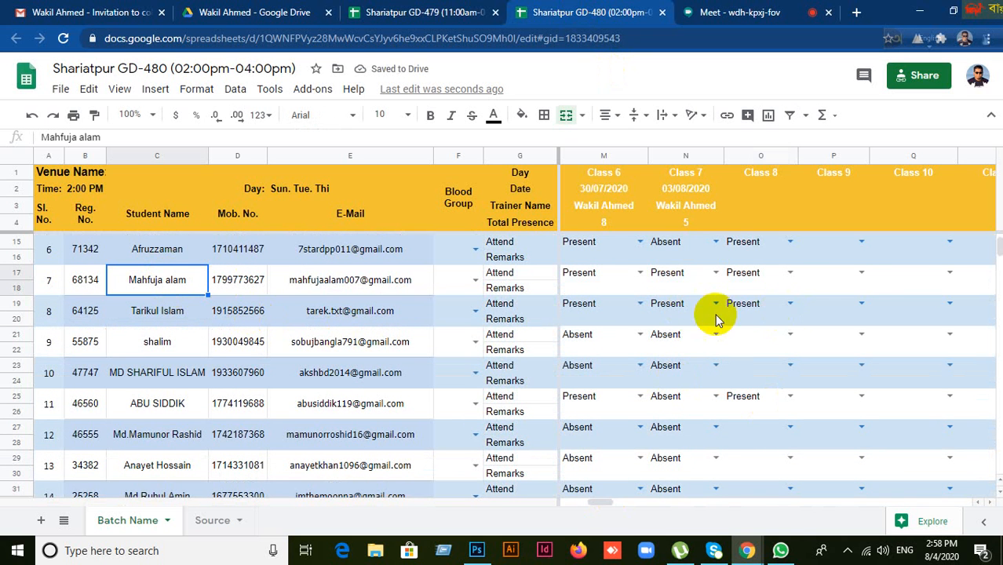
click(756, 272)
click(749, 196)
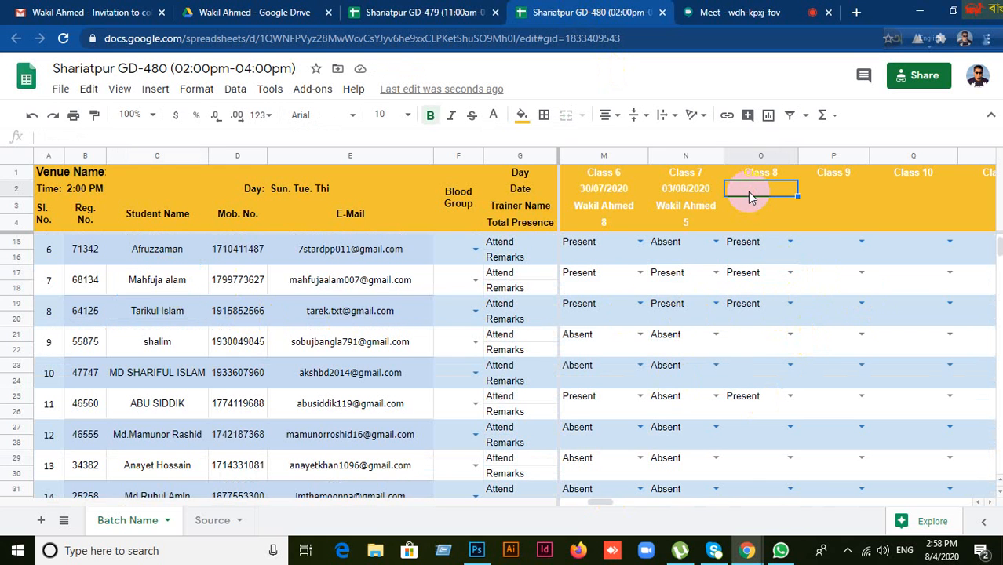
double_click(750, 196)
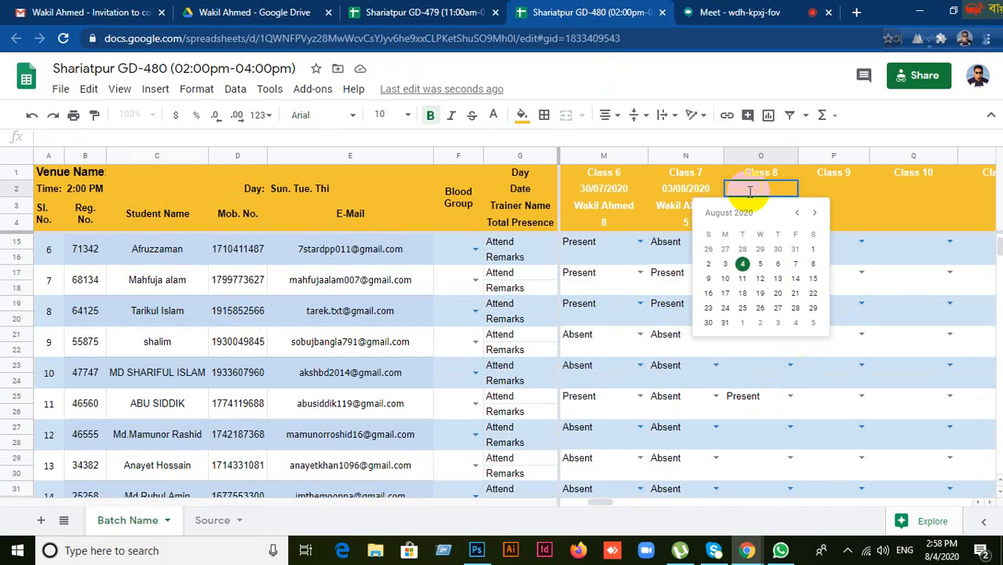
click(744, 260)
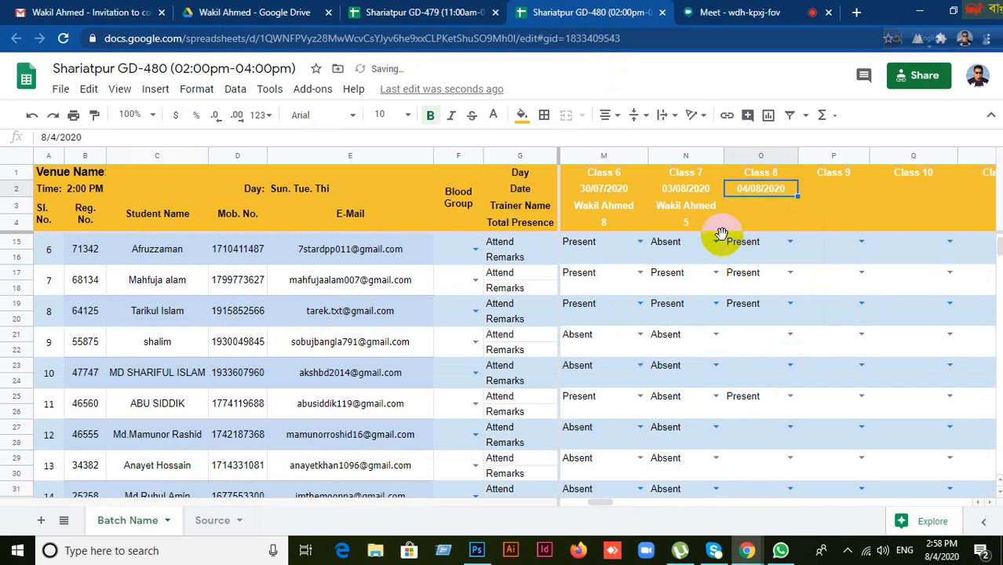
Step: Mark student 10 Present for Class 8 in cell O23 of the GD-479 roster, then return to Meet
click(416, 14)
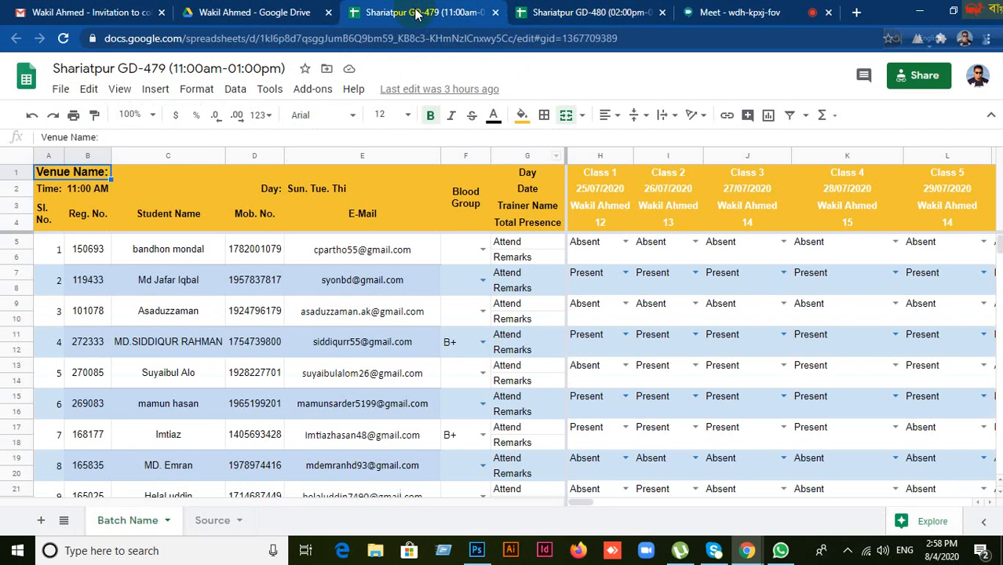
scroll(205, 397, down, 2)
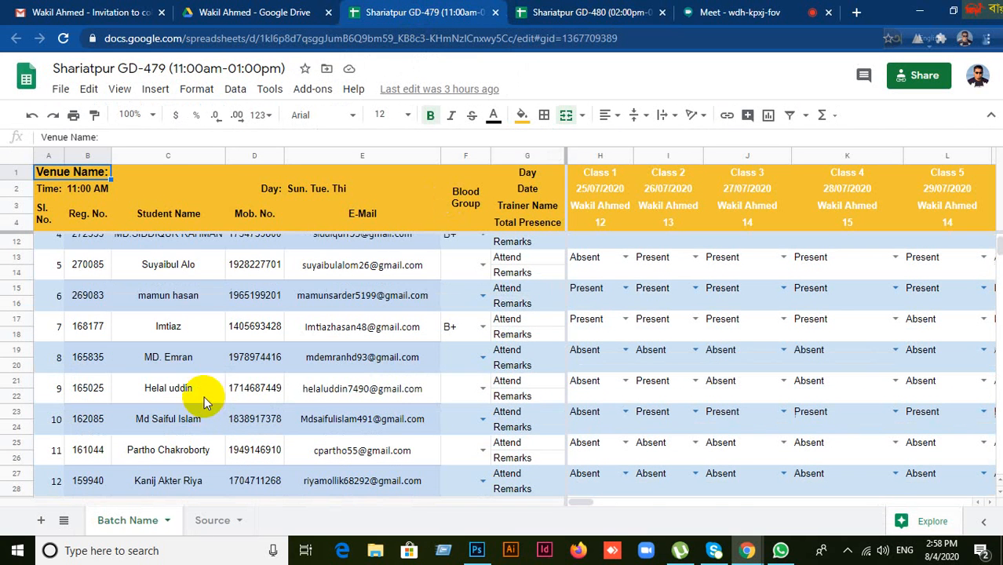
click(196, 422)
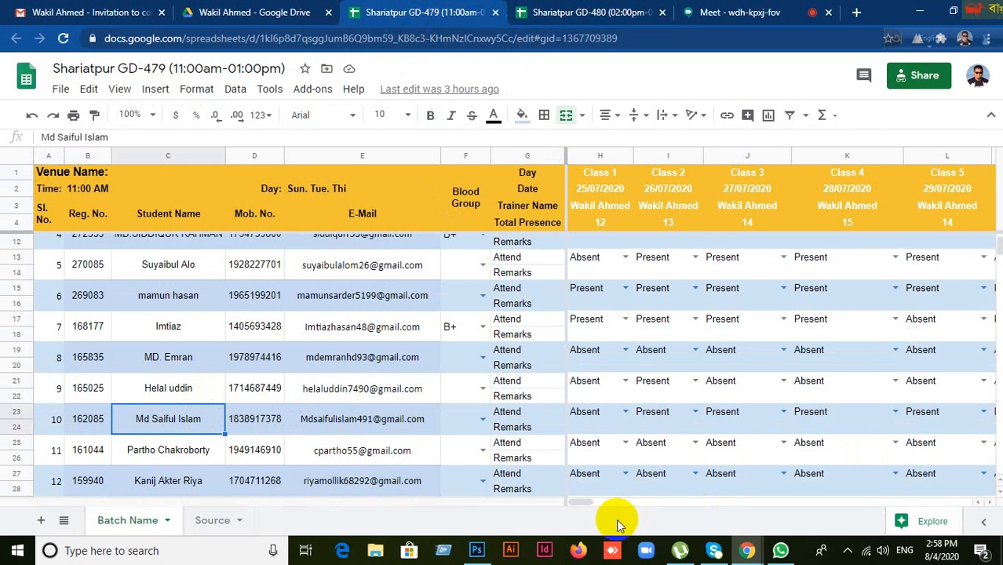
drag(583, 506, 612, 505)
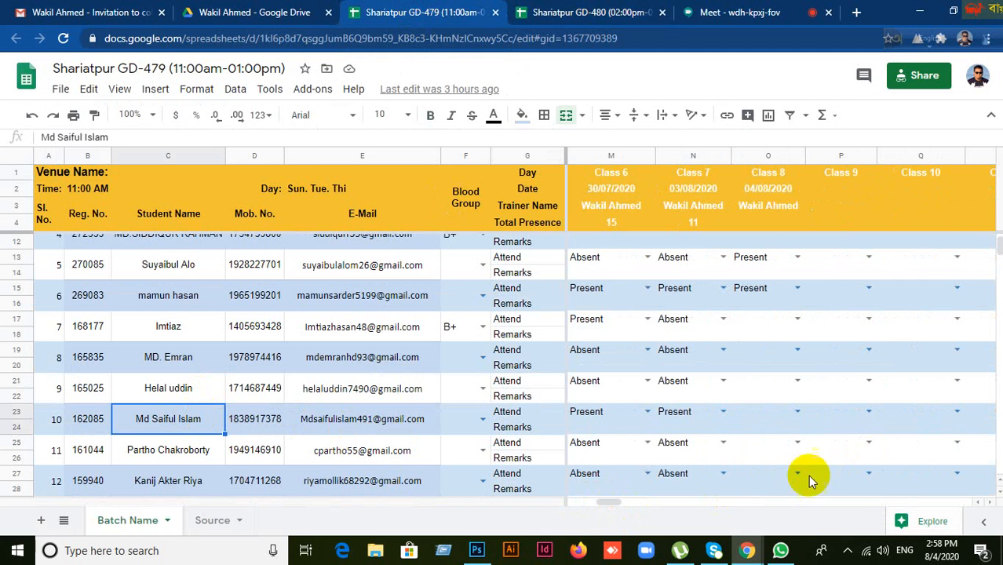
click(795, 413)
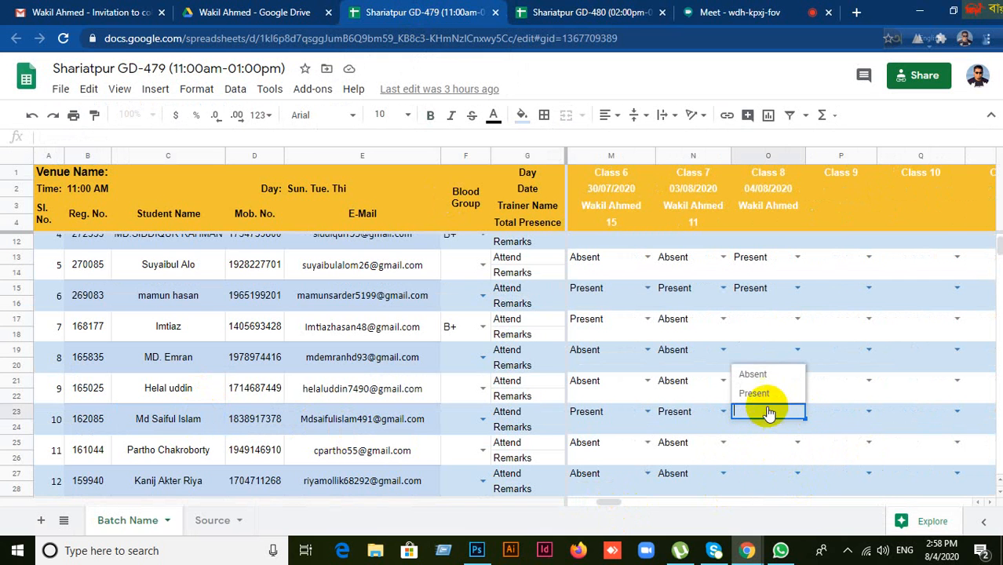
click(755, 393)
click(770, 446)
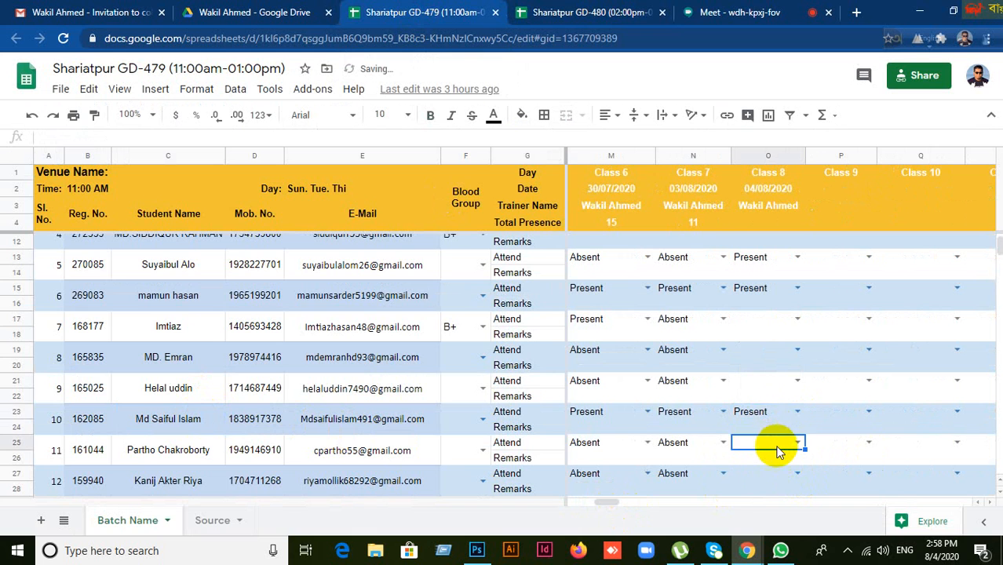
click(769, 417)
click(730, 13)
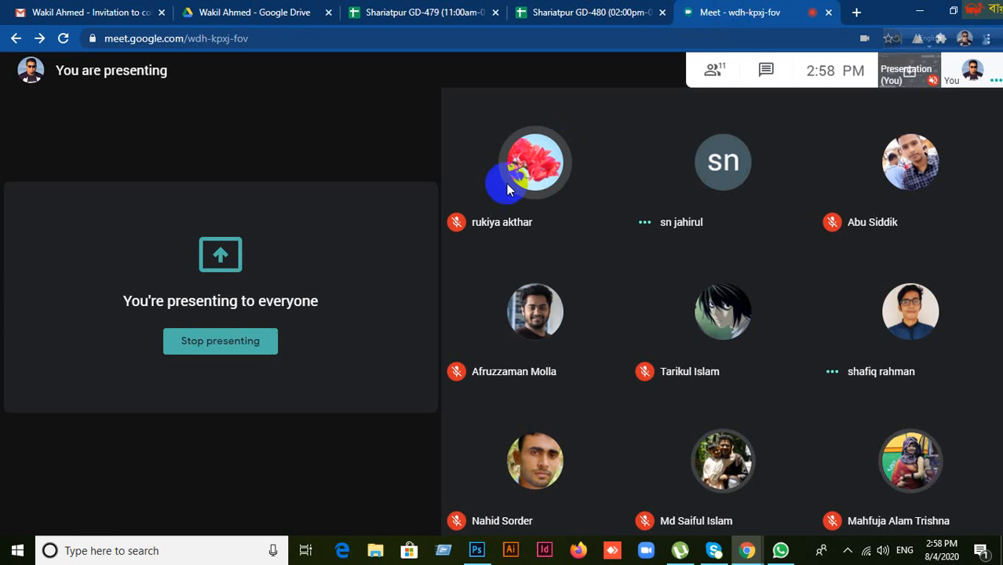
Step: Pin your own video in the main view and minimize Photoshop to get back to Meet
mouse_move(516, 163)
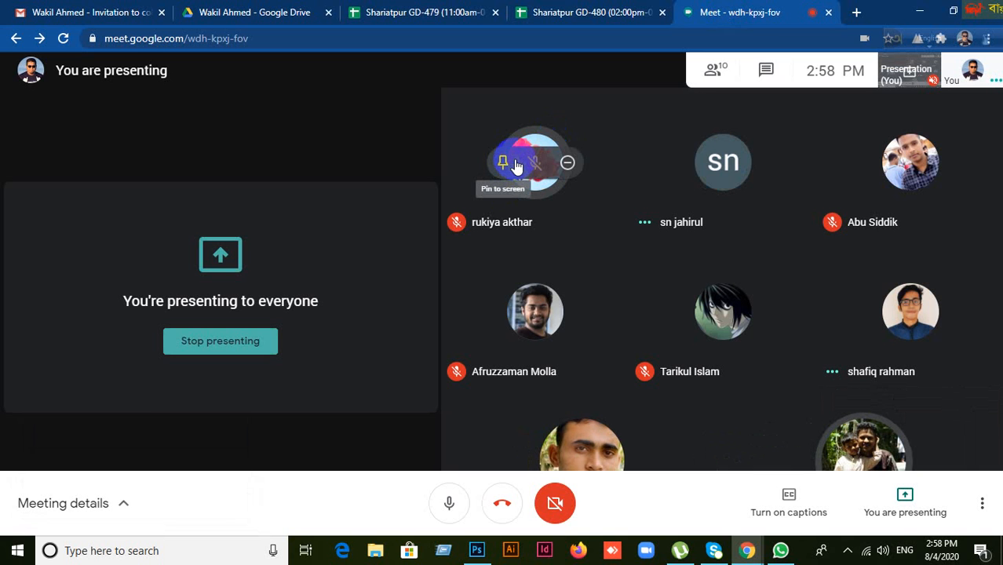
click(972, 71)
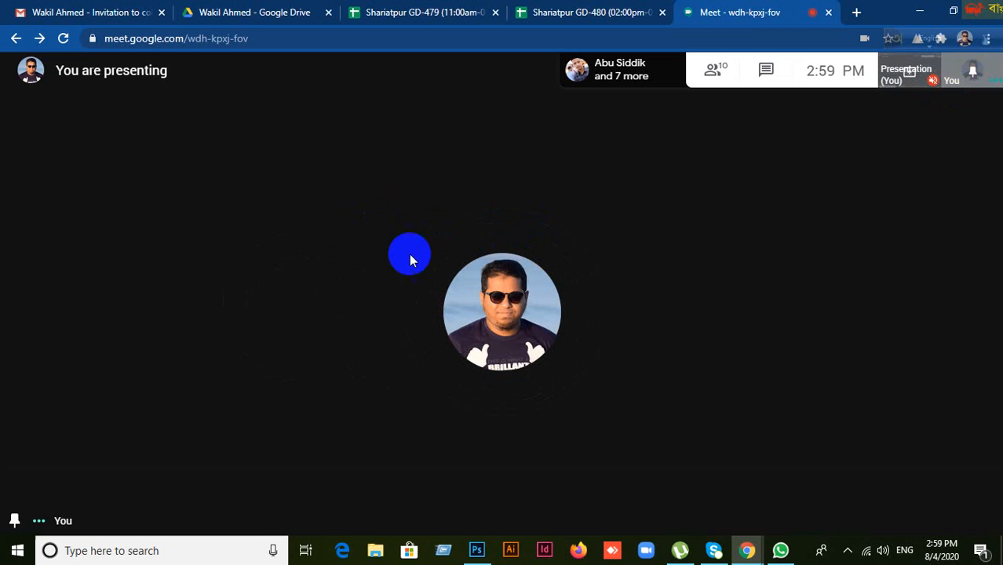
click(477, 551)
click(477, 551)
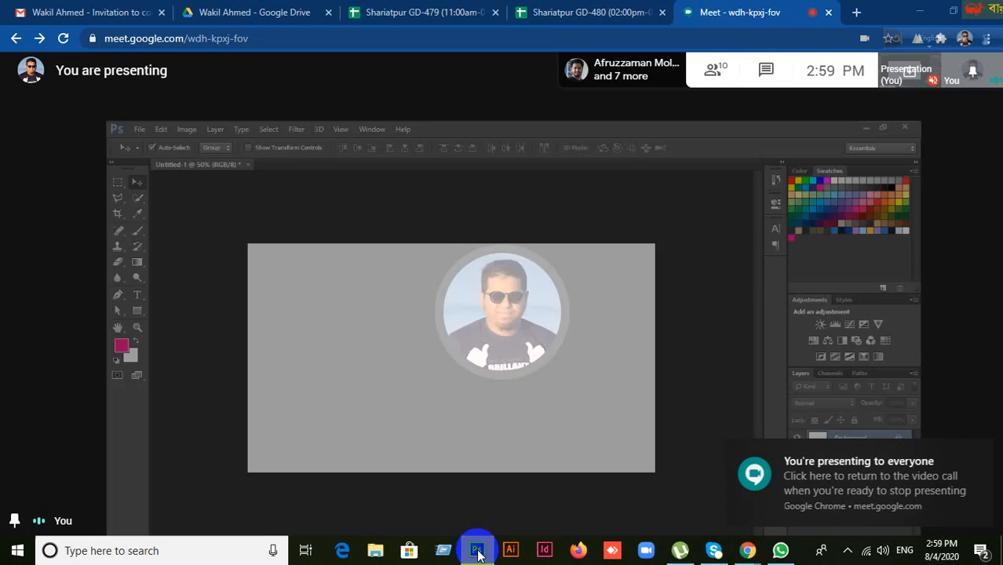
mouse_move(747, 551)
click(697, 490)
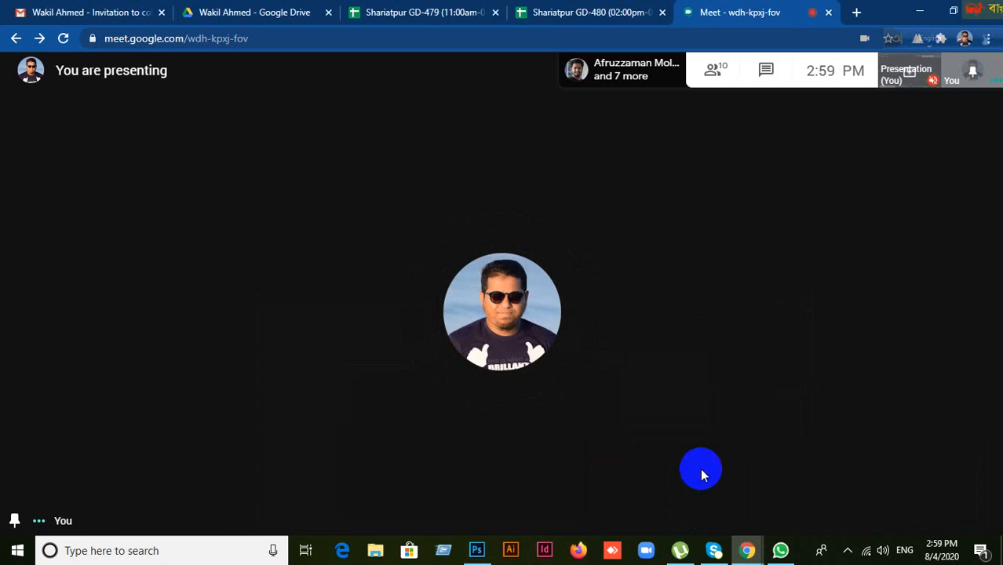
Step: Check the meeting participants list, close the details panel, and bring up the presenting options
click(716, 76)
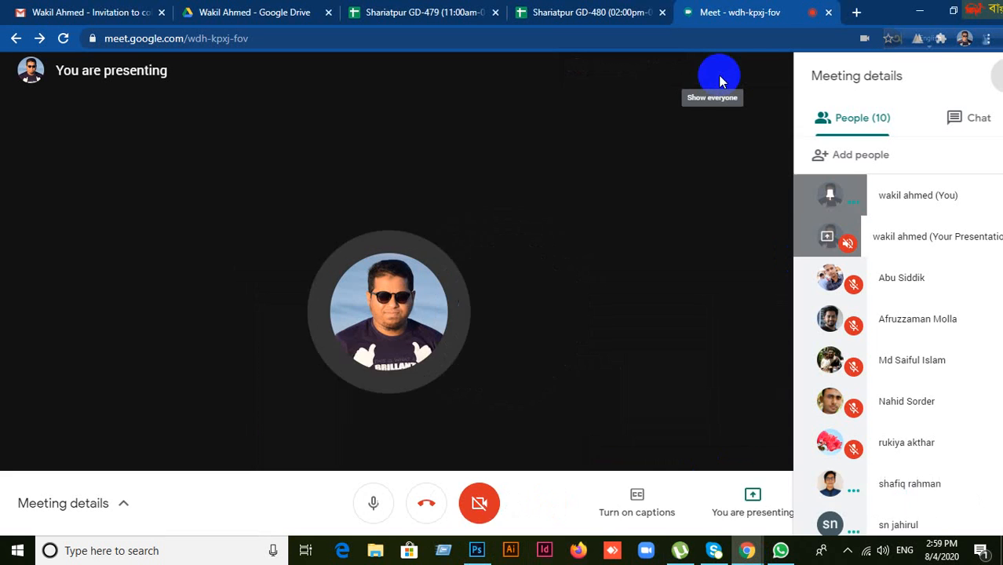
scroll(917, 485, down, 1)
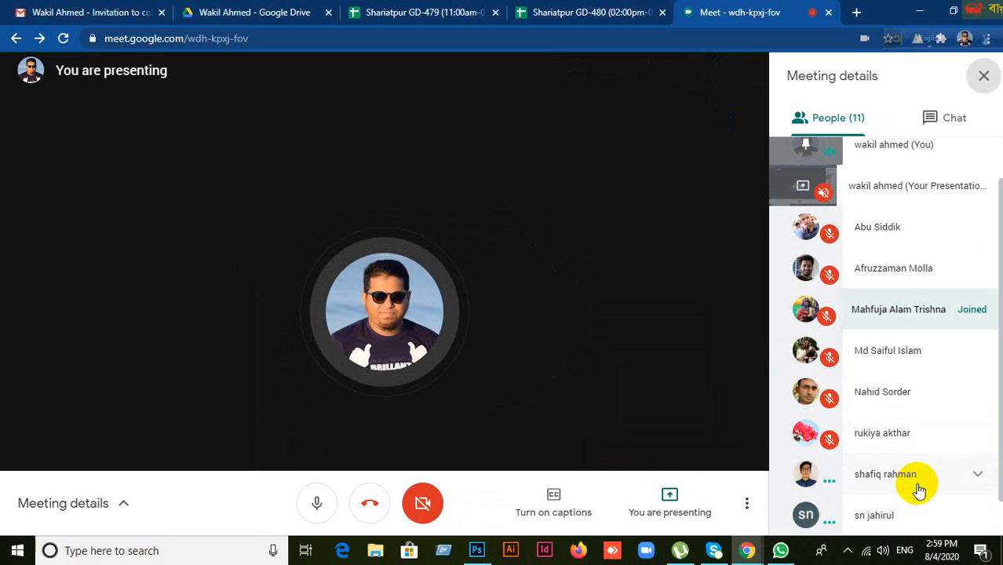
click(984, 75)
click(905, 509)
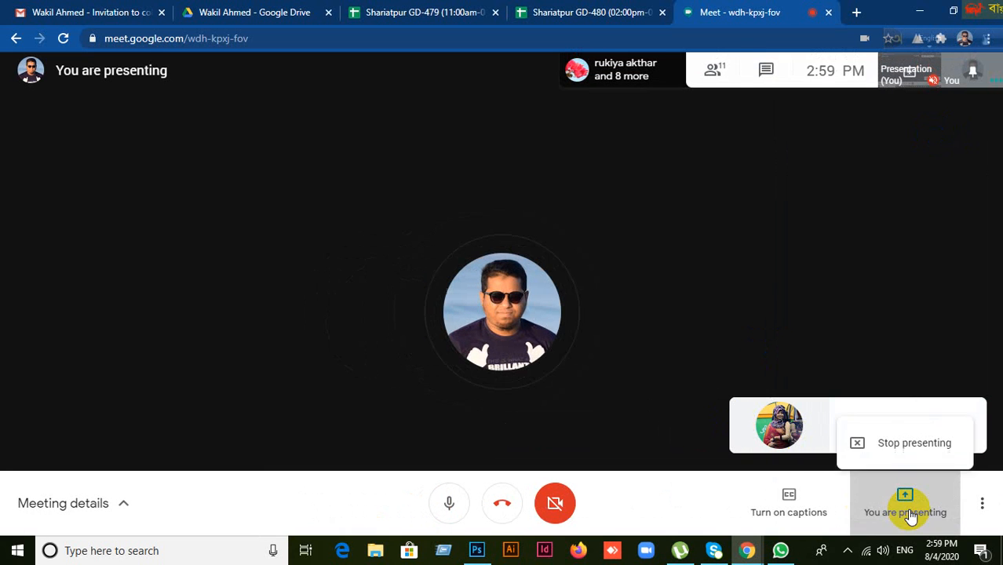
Step: Stop presenting your screen and close the Meet tab to leave the call
click(924, 453)
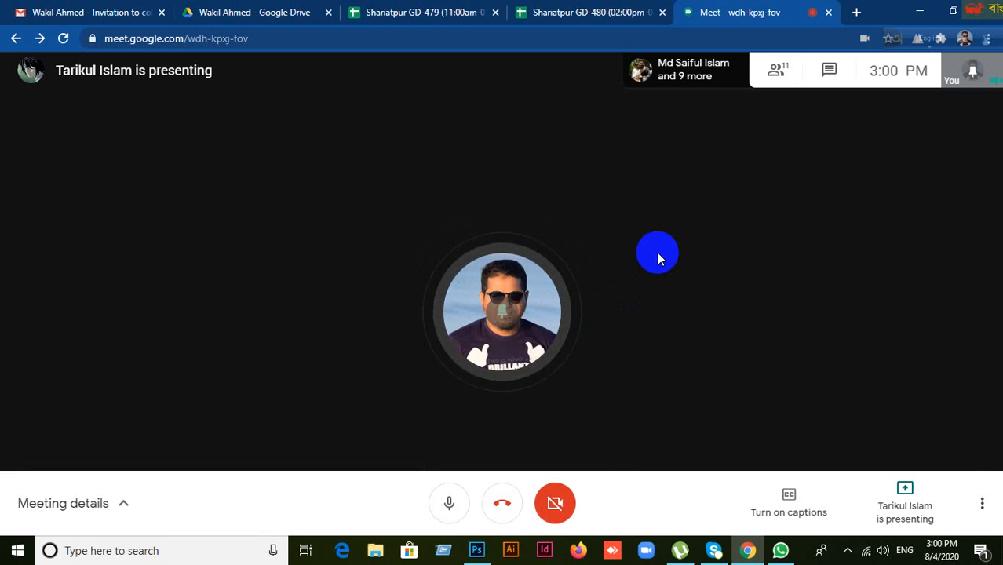
click(830, 14)
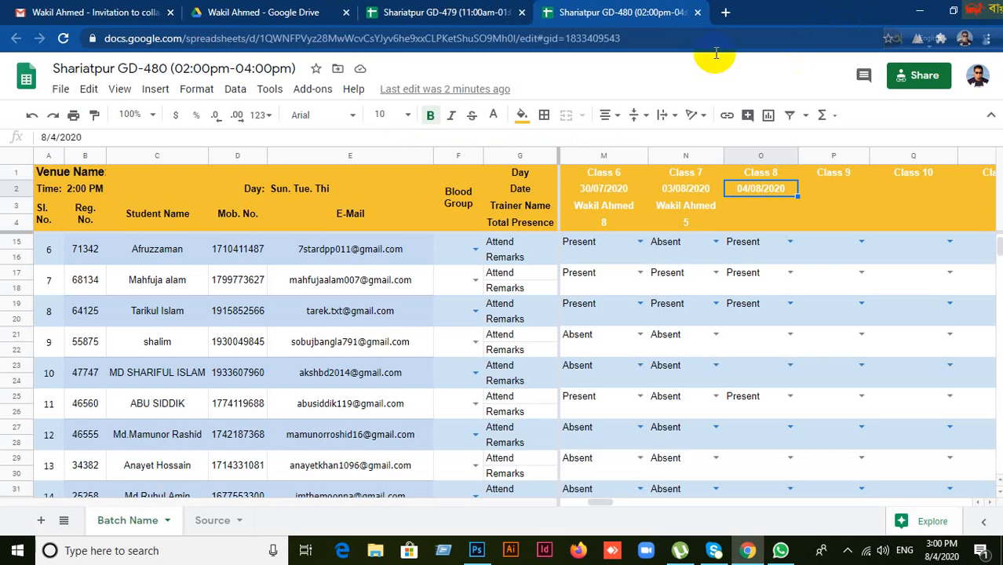
click(726, 12)
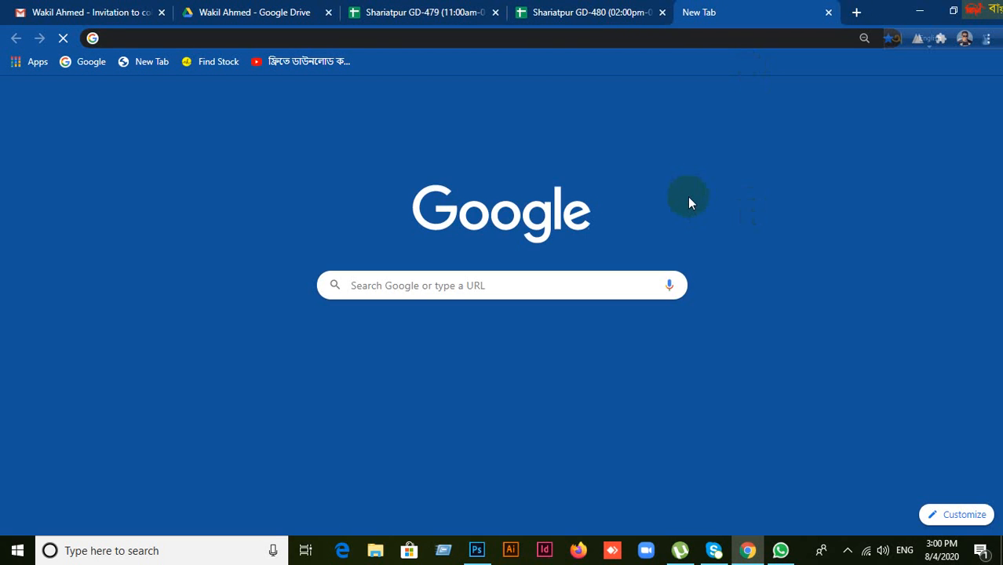
text(meet.google.com/wdh-kpxj-fov)
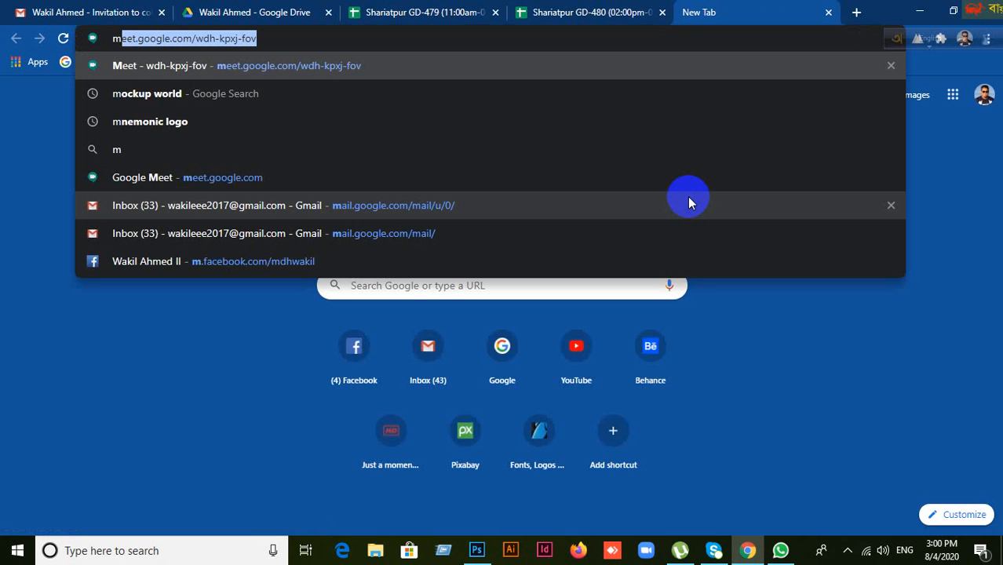
key(Return)
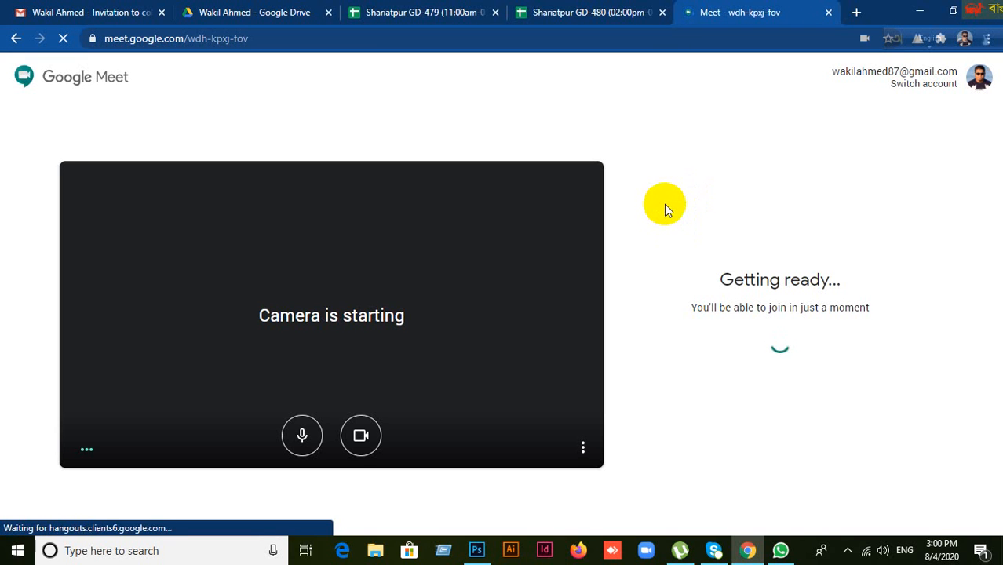
click(724, 314)
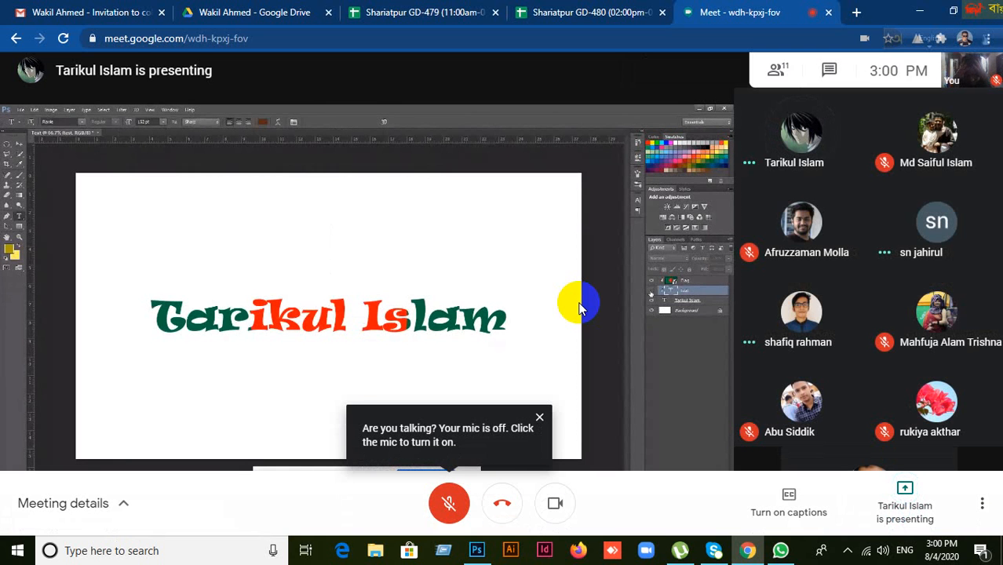
click(449, 501)
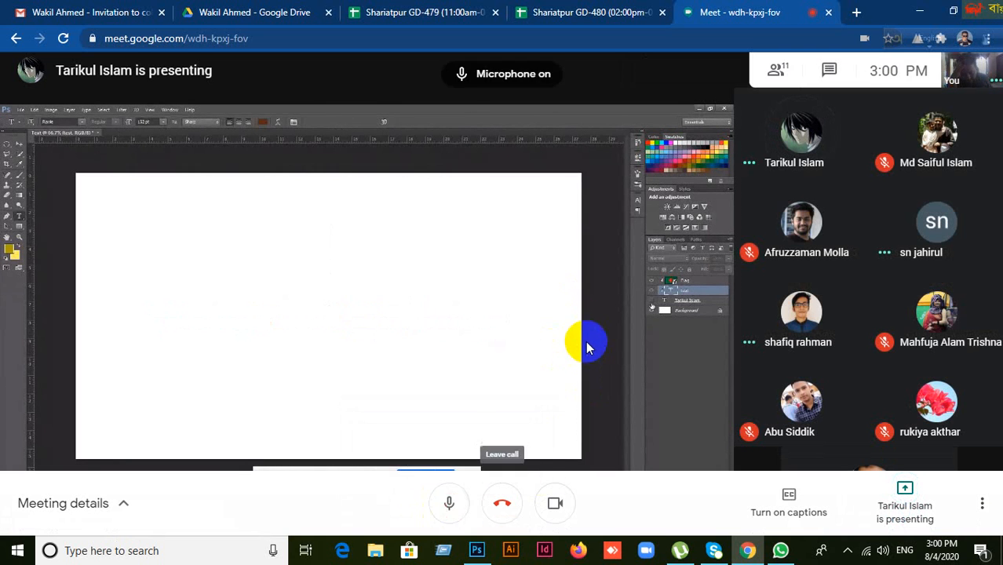
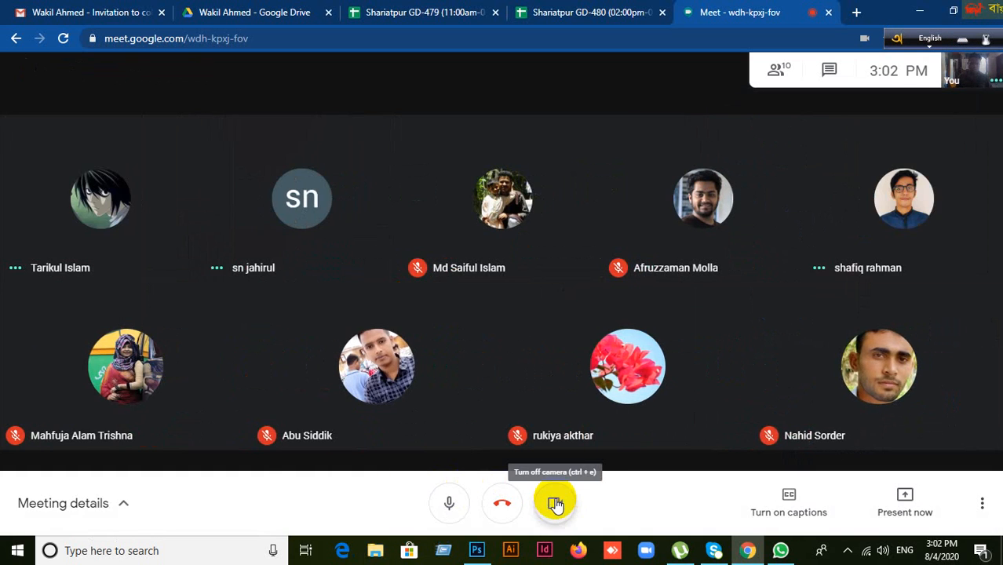
Step: Pin your own tile, switch your camera off, and bring up the Present now choices
click(971, 75)
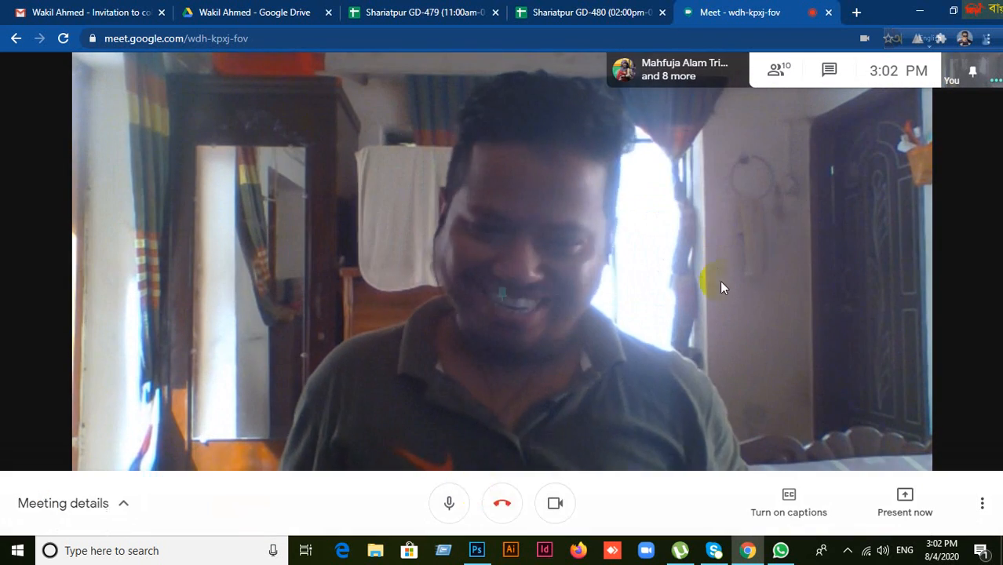
click(558, 504)
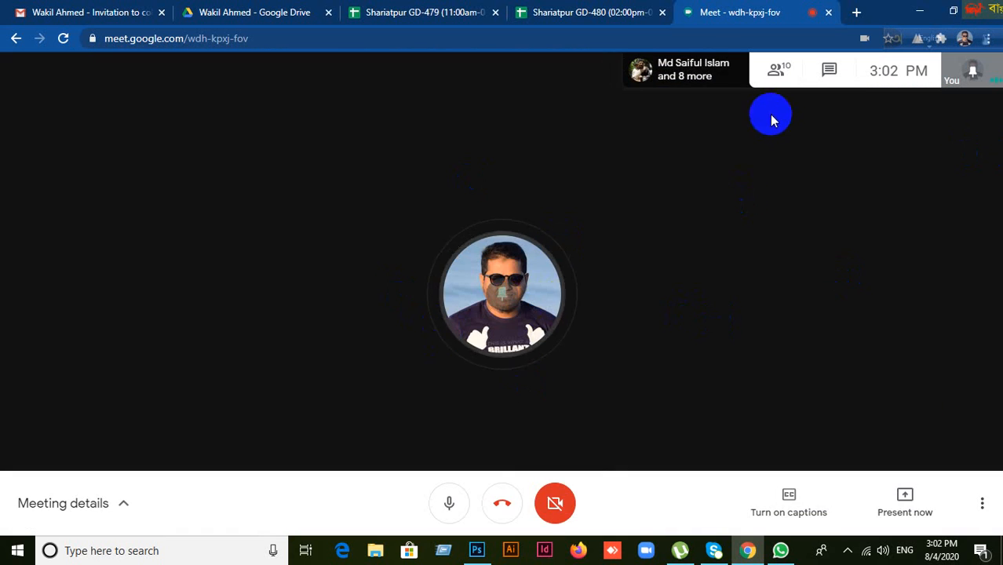
click(904, 494)
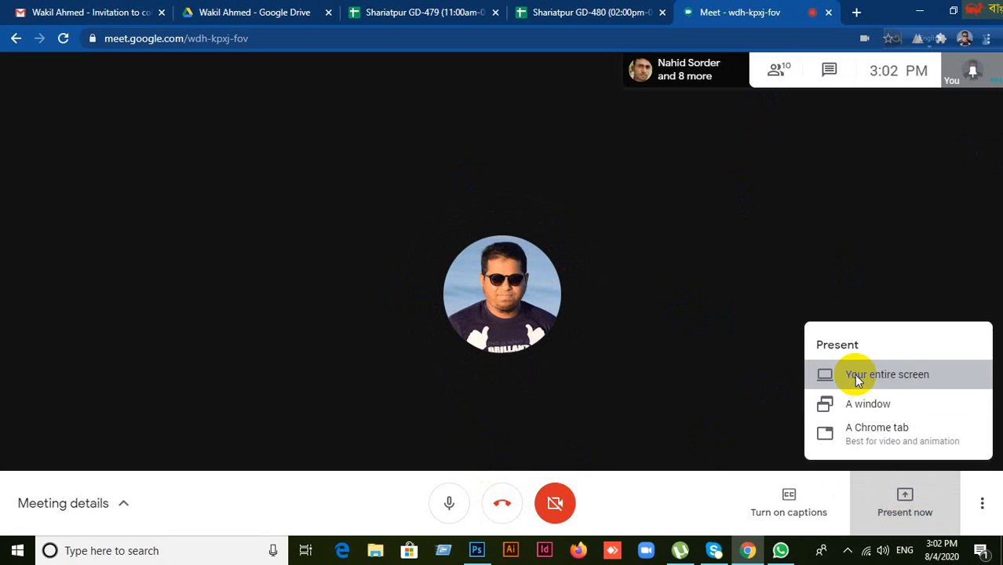
Step: Share your entire screen with the call and hide the screen-sharing notice
click(858, 380)
click(376, 179)
click(624, 360)
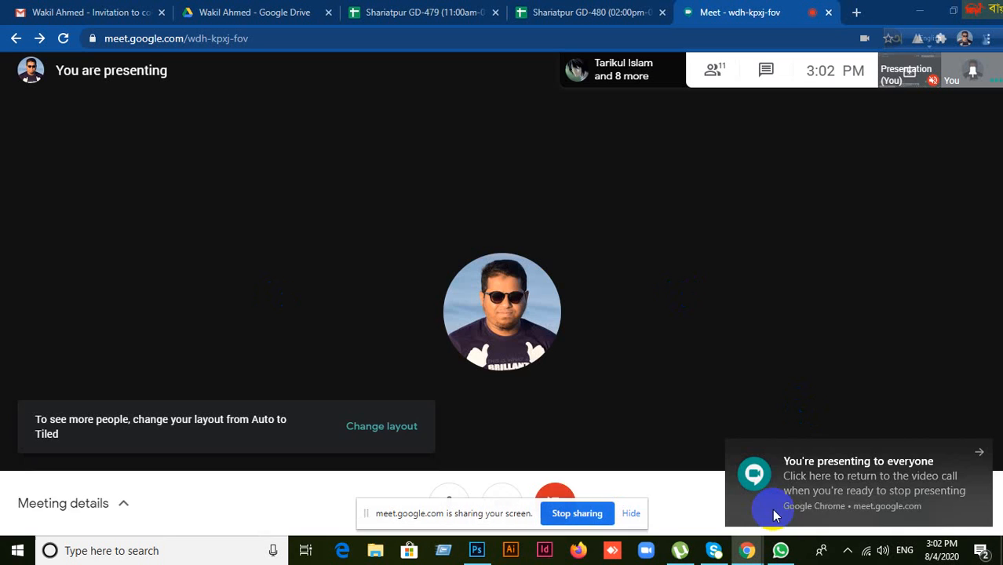
click(632, 515)
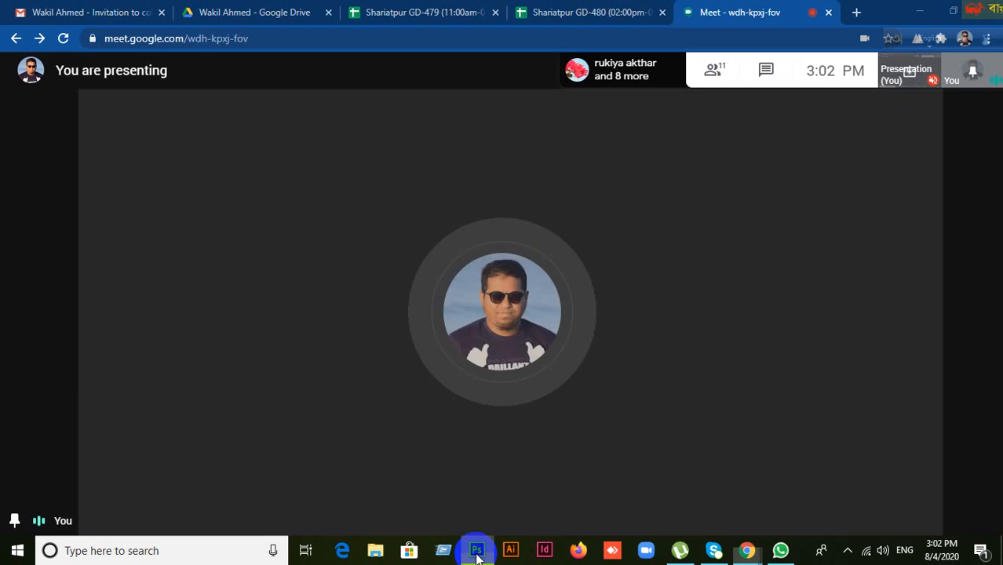
Step: Return to the Meet window, look through the participants list, then close it
click(476, 550)
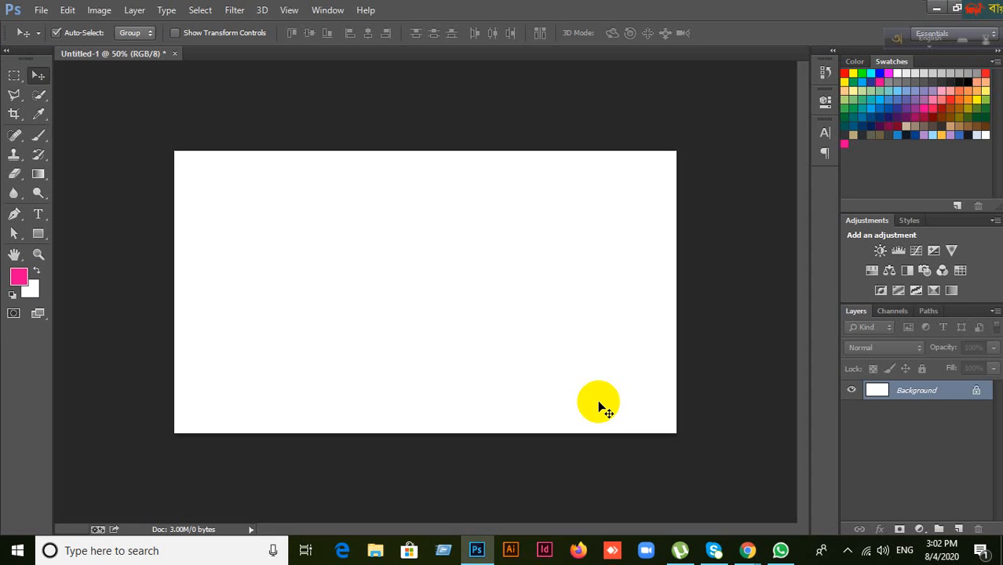
click(747, 549)
click(688, 519)
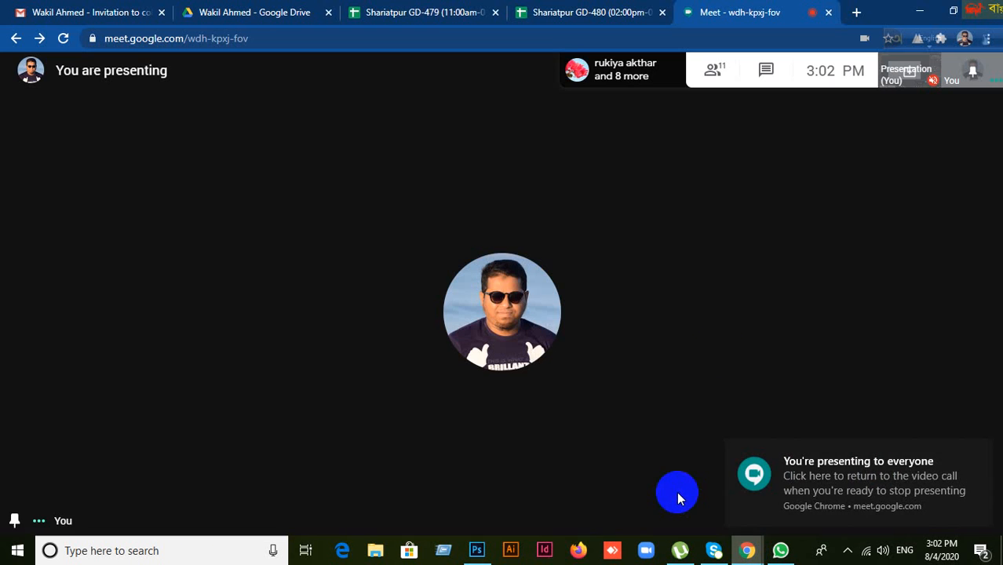
click(714, 71)
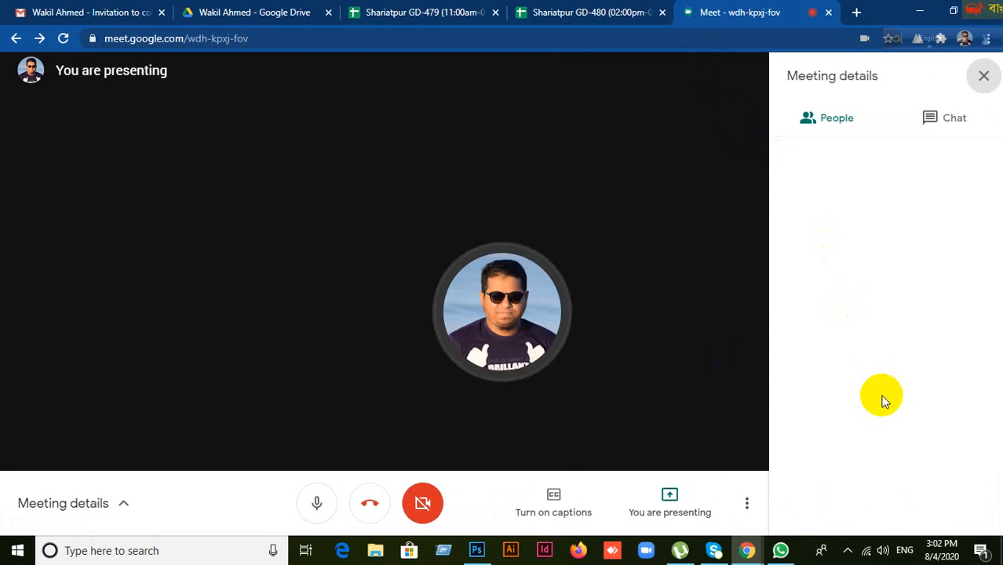
scroll(915, 463, down, 2)
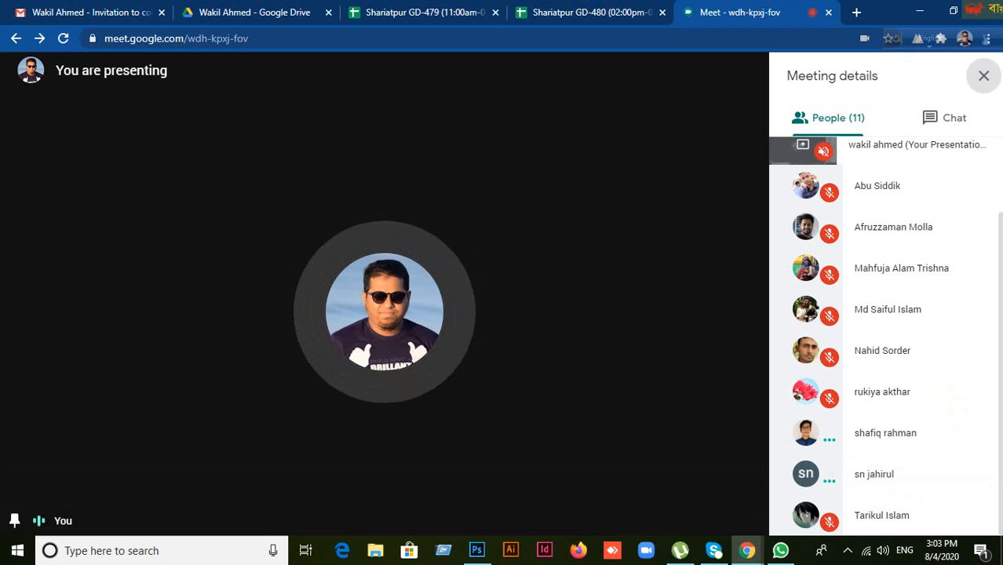
click(984, 76)
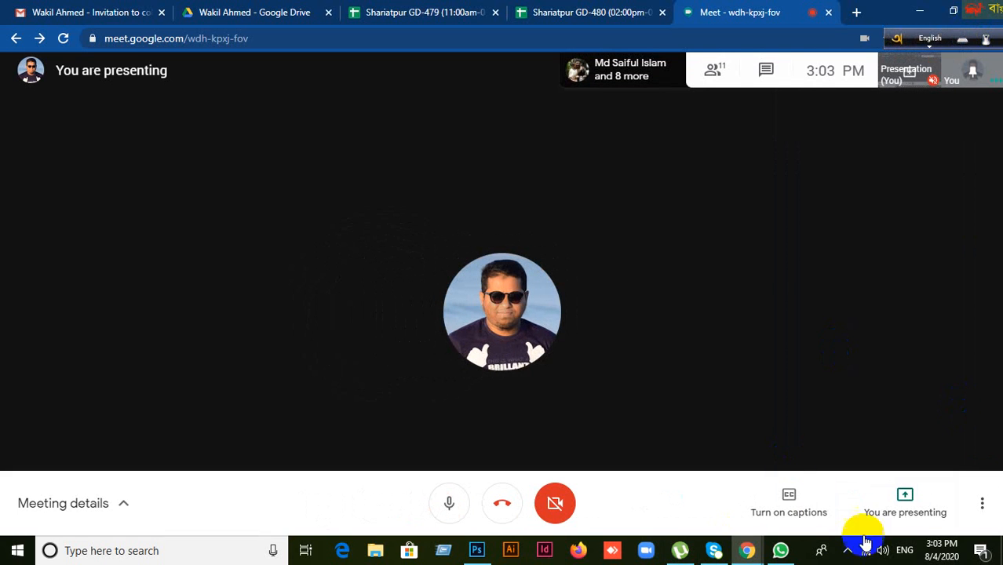
Step: In Photoshop, start a text entry on the canvas with the Type tool
click(477, 550)
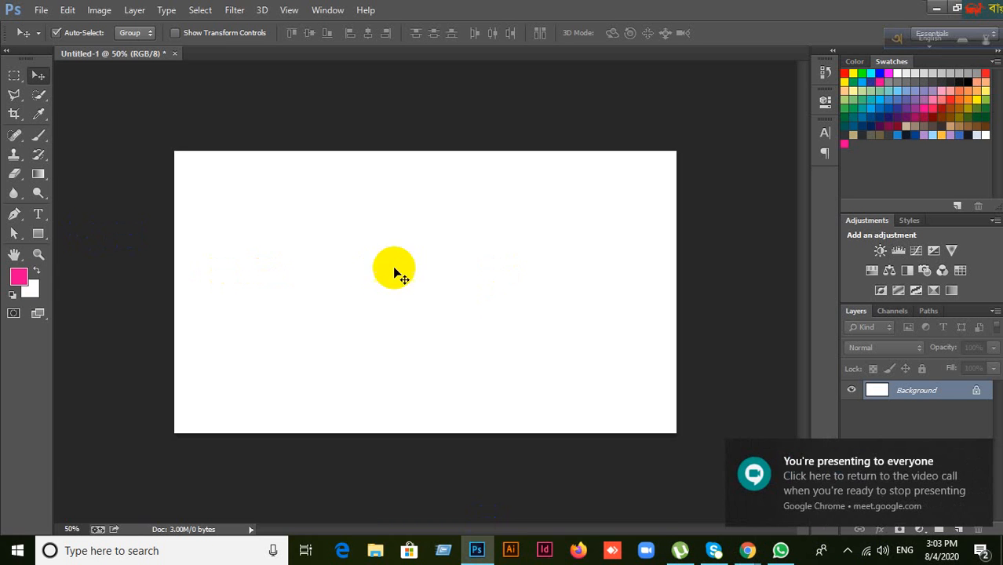
click(44, 220)
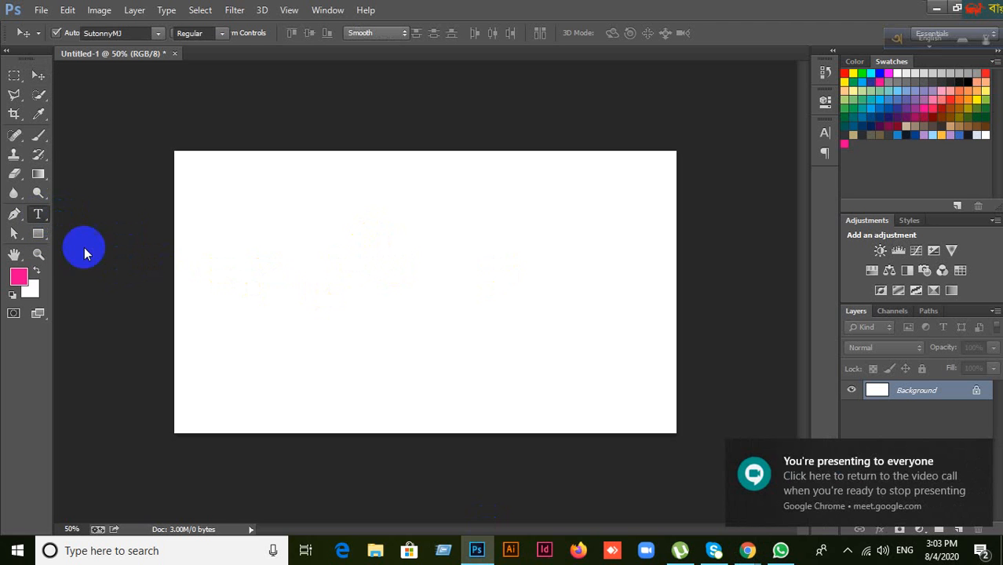
click(307, 261)
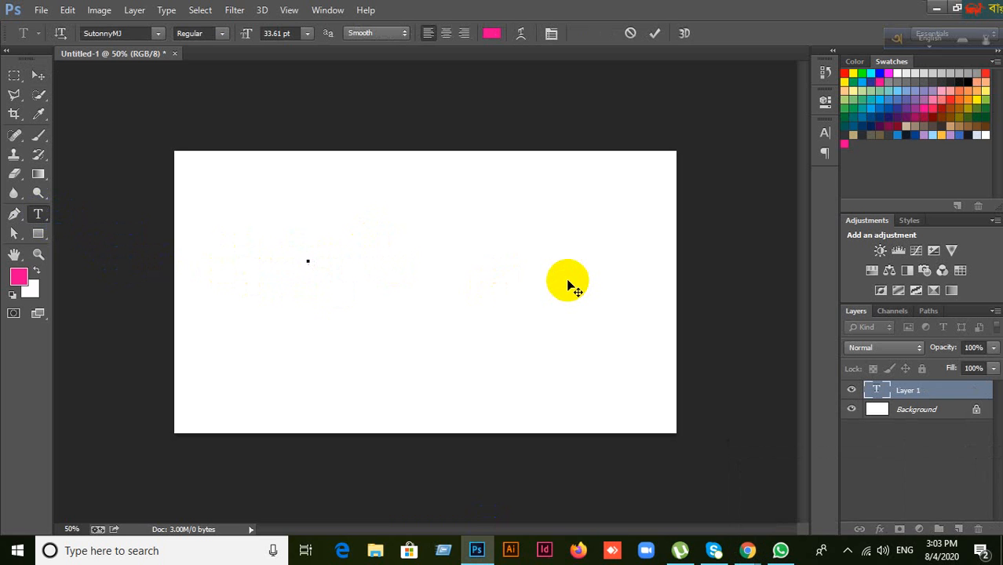
text(অ)
Step: Set the font family to Lato, clear the stray text, and start a fresh text entry
click(825, 133)
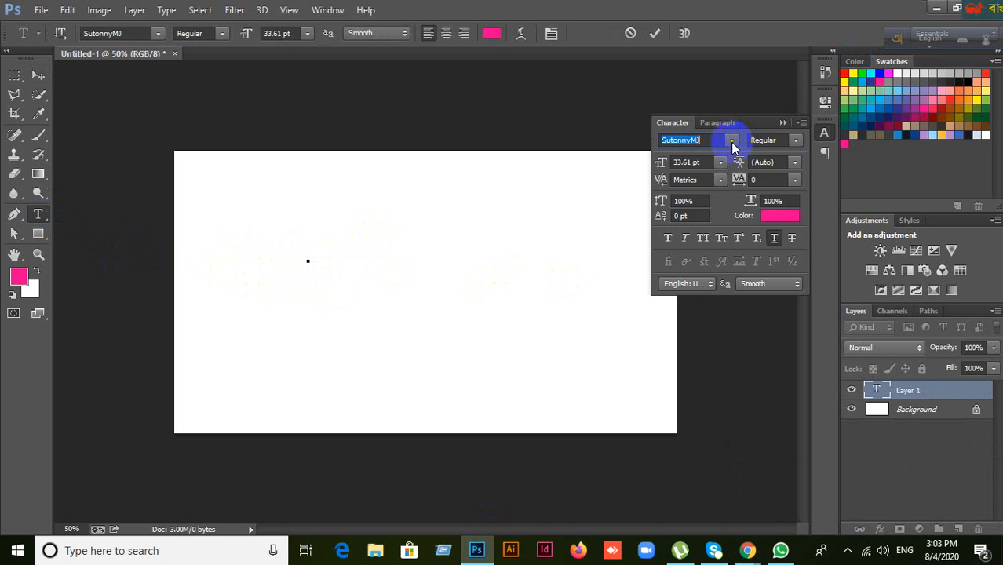
text(V)
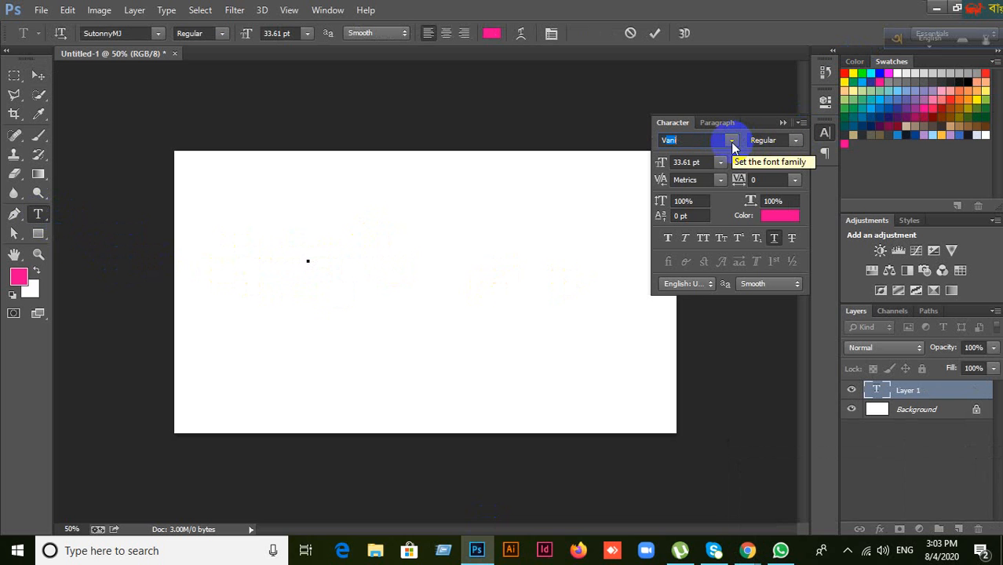
text(!Lato)
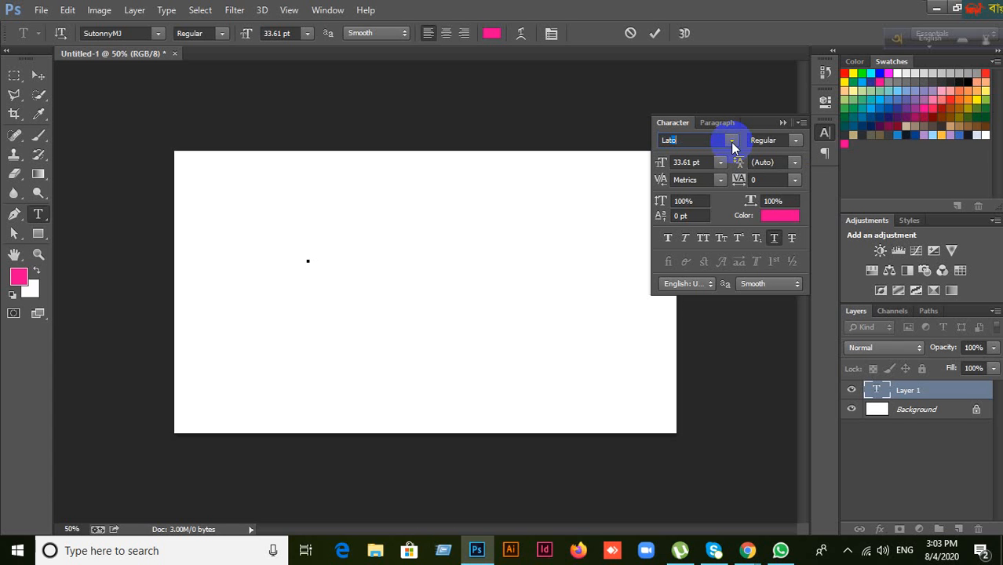
key(Return)
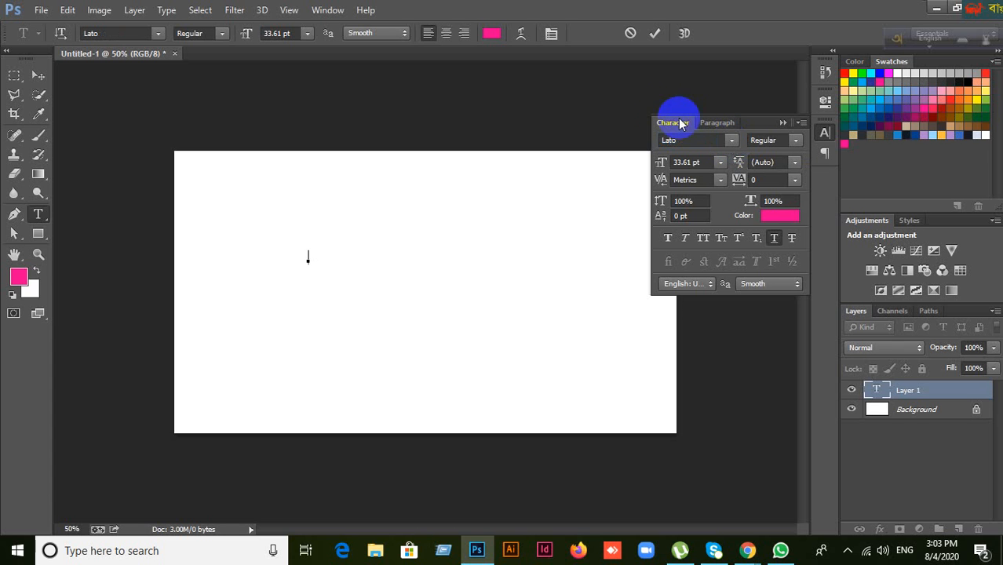
click(781, 124)
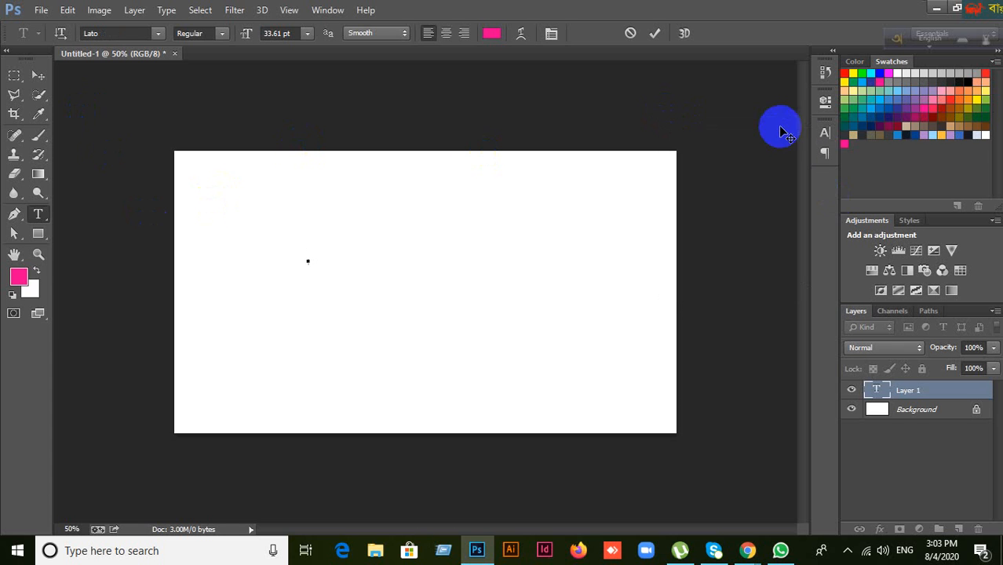
click(830, 394)
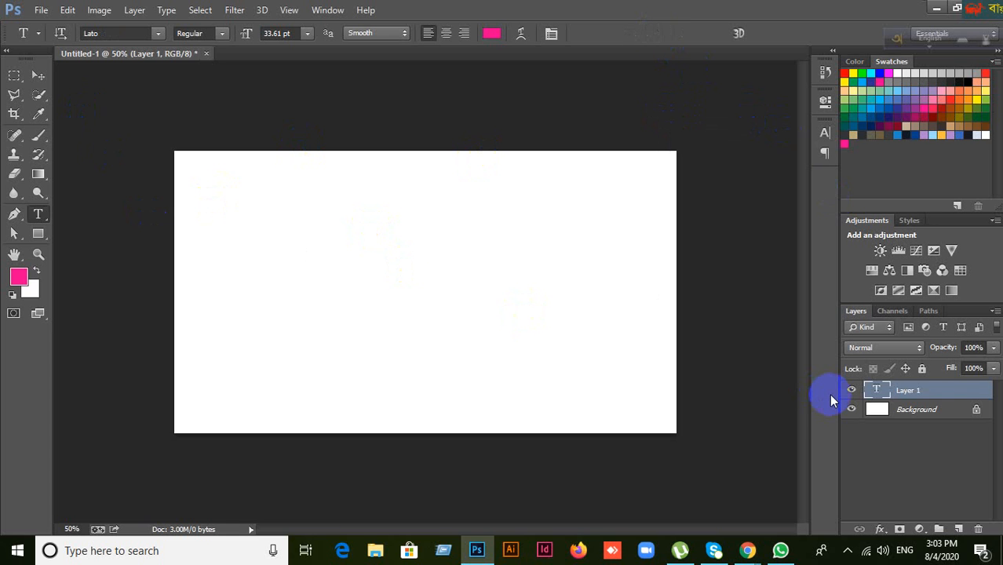
key(Delete)
click(304, 244)
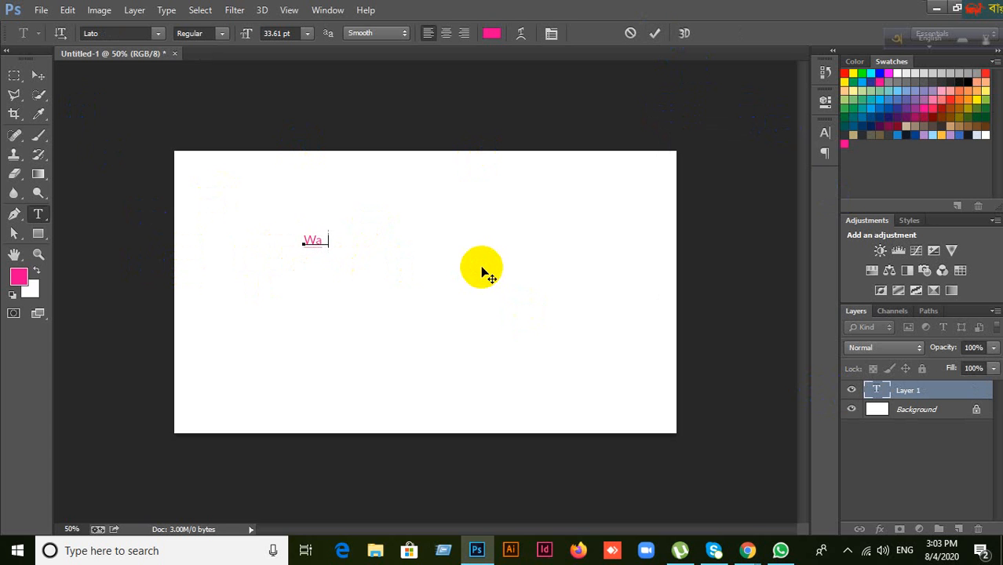
Step: Type the presenter's full name on the canvas and commit it with the Move tool
text(Wakil Ahme)
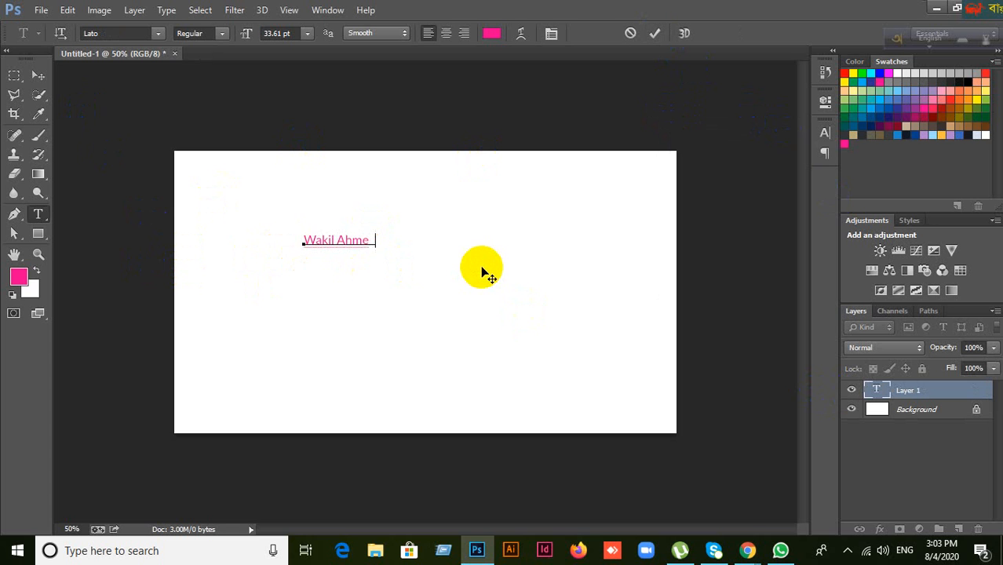
text(d)
click(37, 74)
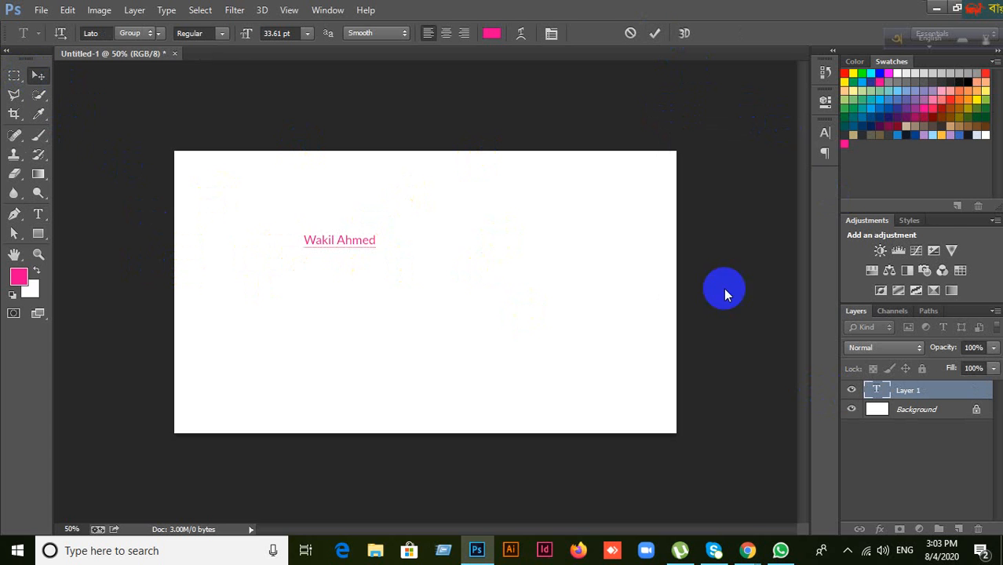
click(826, 133)
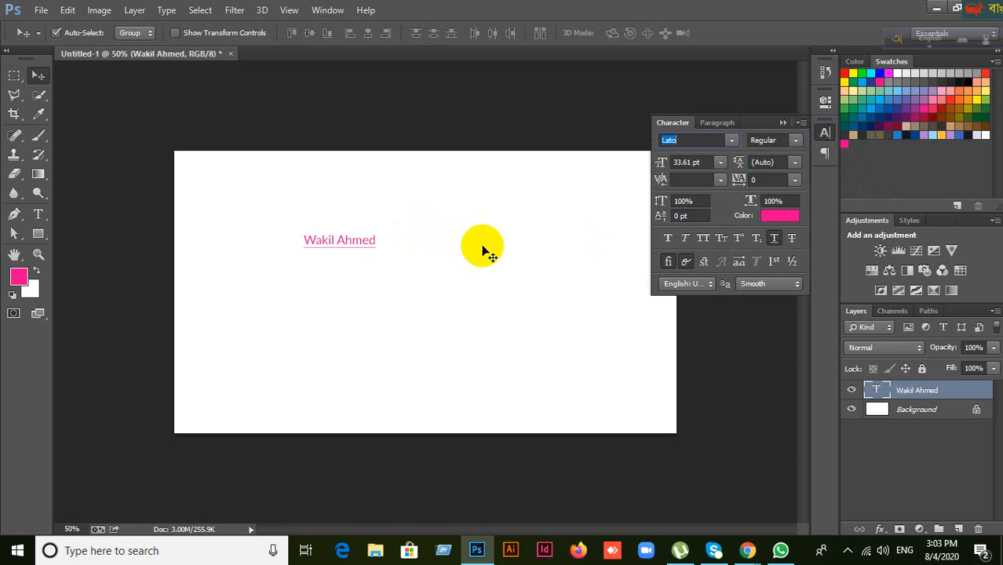
Step: Shift the name text right, set it to 72 pt, and remove the underline
drag(361, 242, 409, 243)
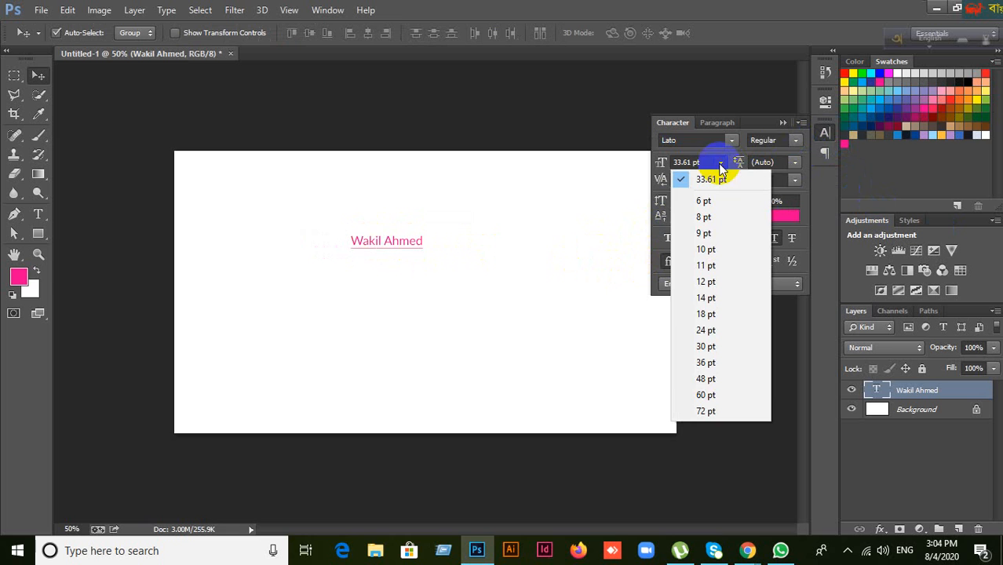
click(713, 411)
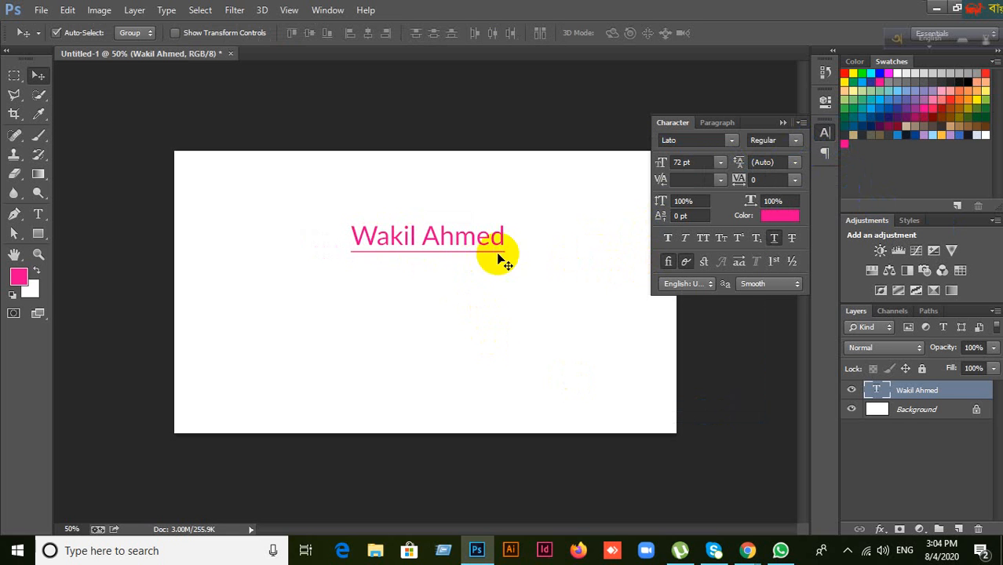
click(768, 245)
Step: Try 100, 200 and 242 pt font sizes before settling on 90 pt
click(695, 164)
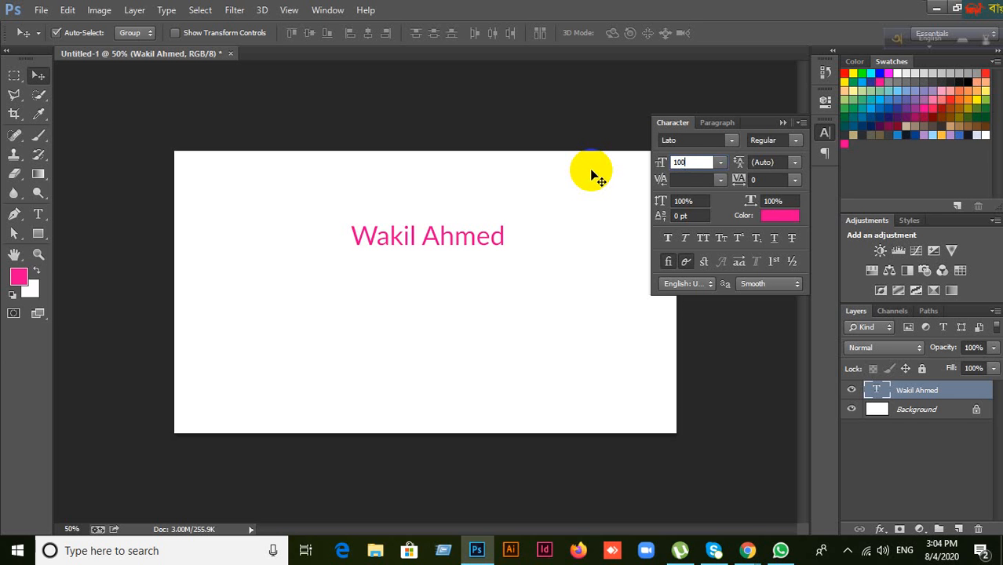
key(Return)
click(694, 163)
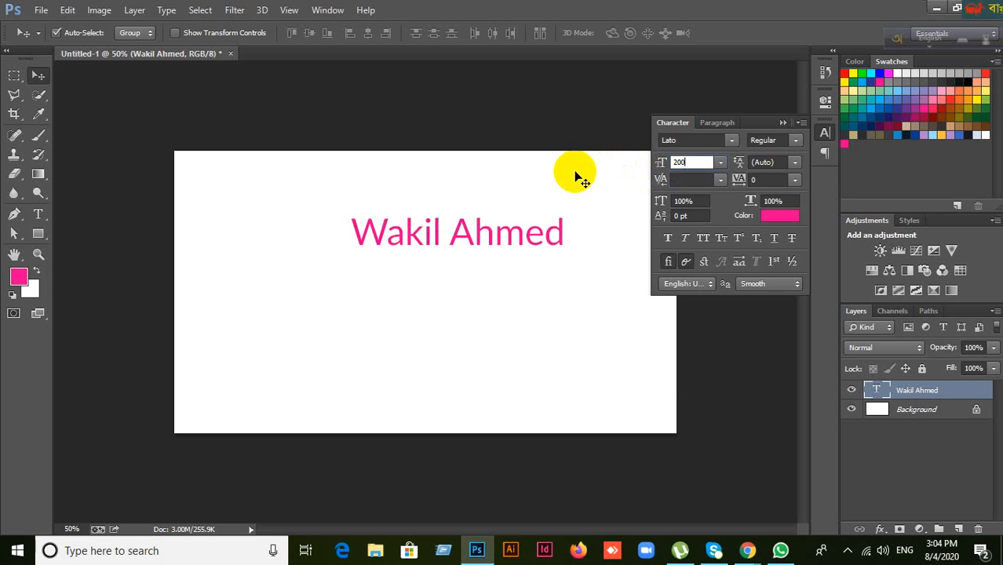
text(200)
key(Return)
click(703, 162)
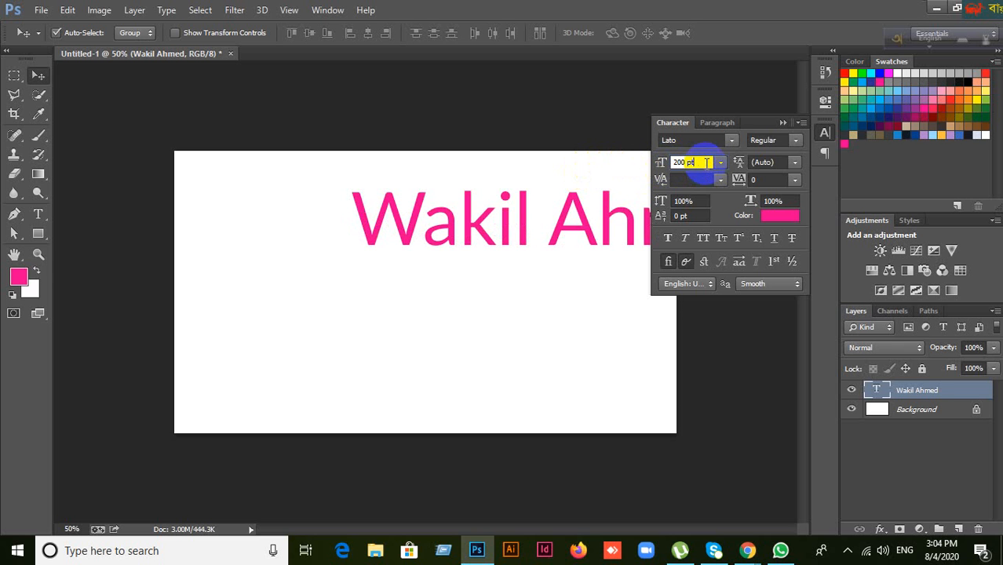
click(706, 163)
key(Return)
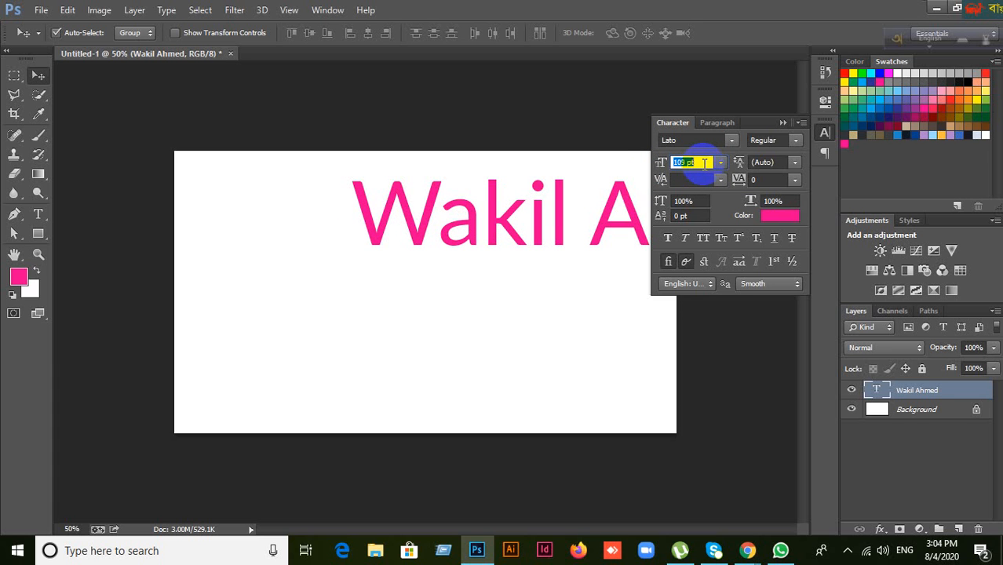
key(Return)
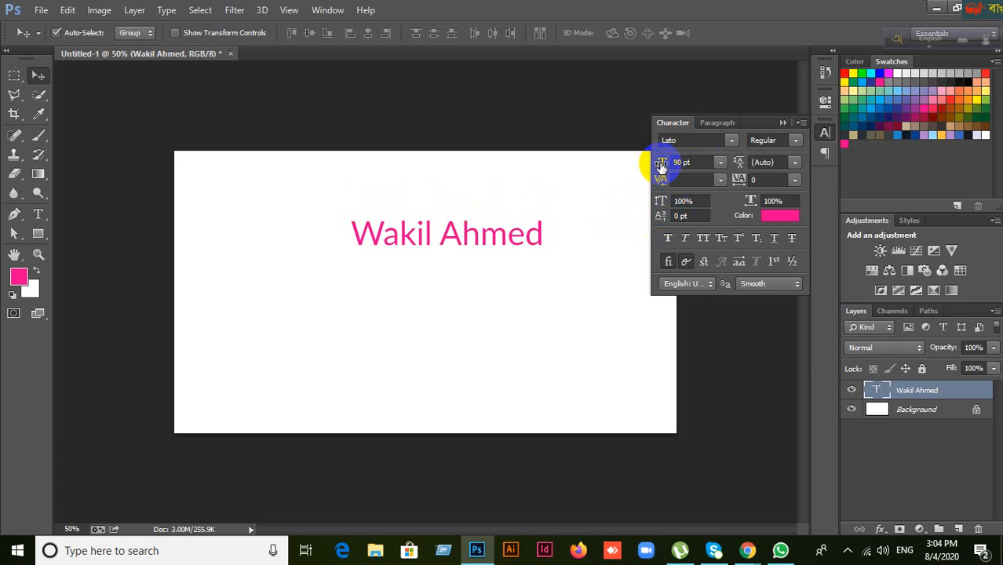
Step: Scrub the font size down to 25 pt, then up to 500 pt, moving the text down-left
drag(662, 167, 562, 162)
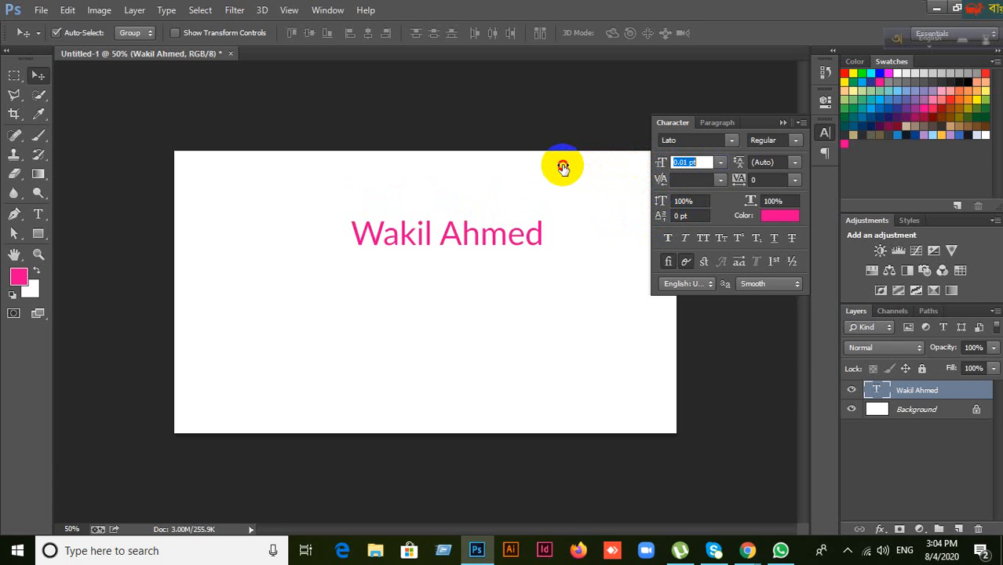
drag(562, 248, 567, 243)
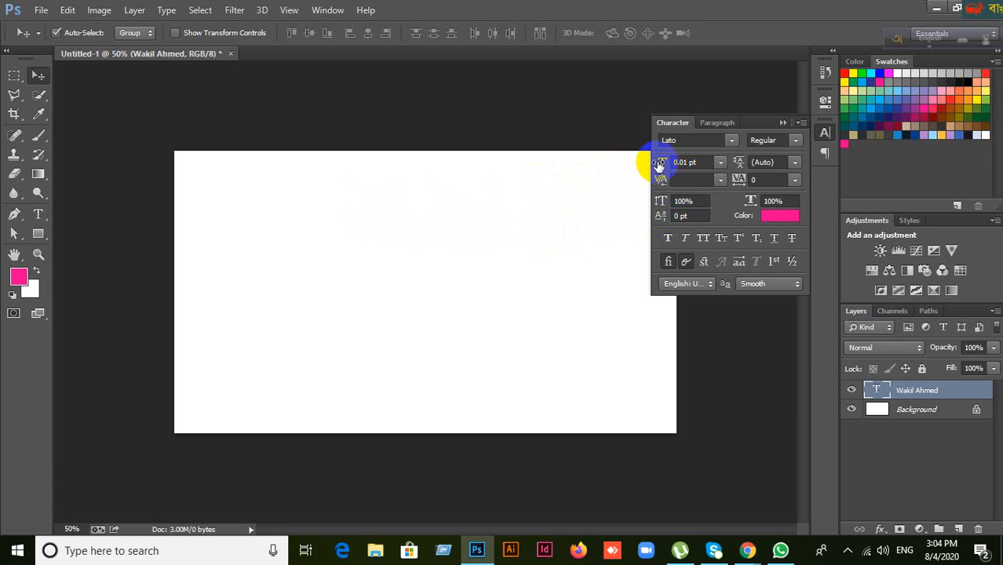
mouse_move(662, 165)
mouse_down()
mouse_move(910, 146)
mouse_move(755, 165)
mouse_up()
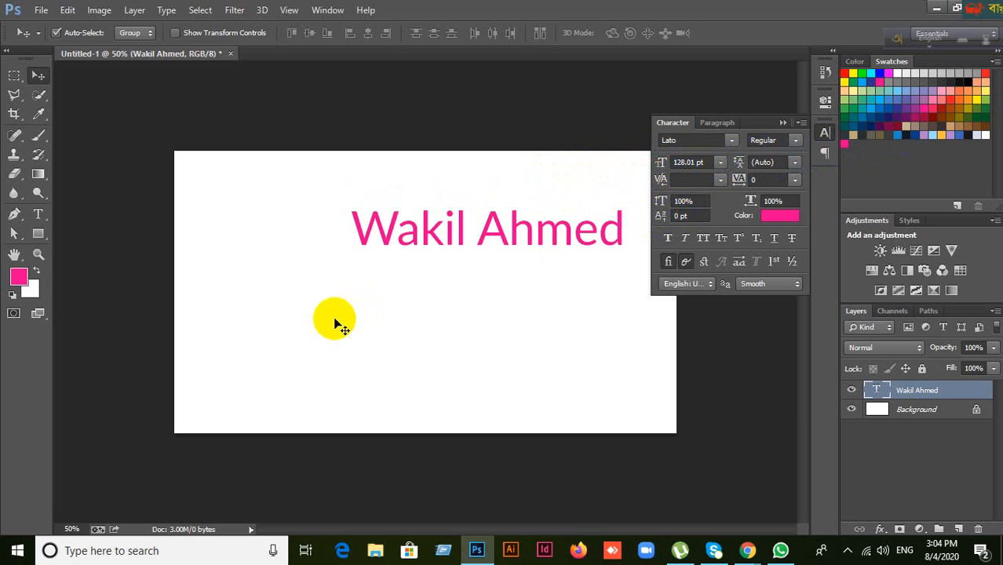
click(681, 165)
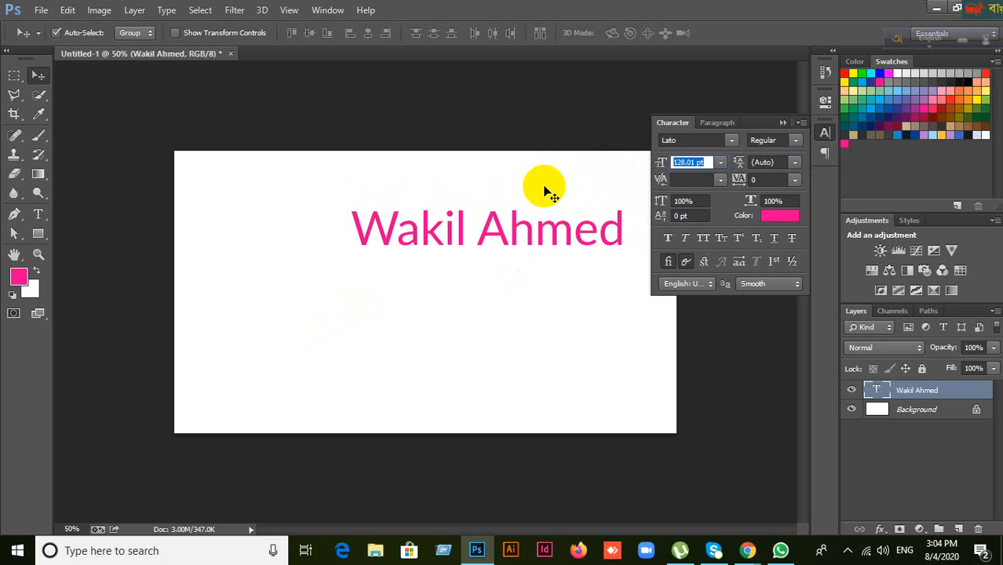
key(Return)
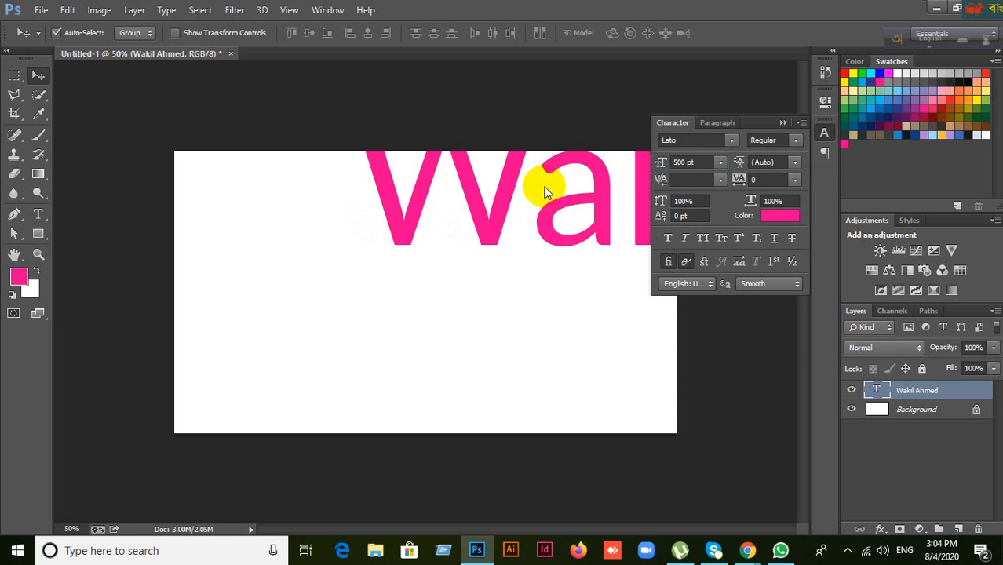
drag(517, 243, 375, 322)
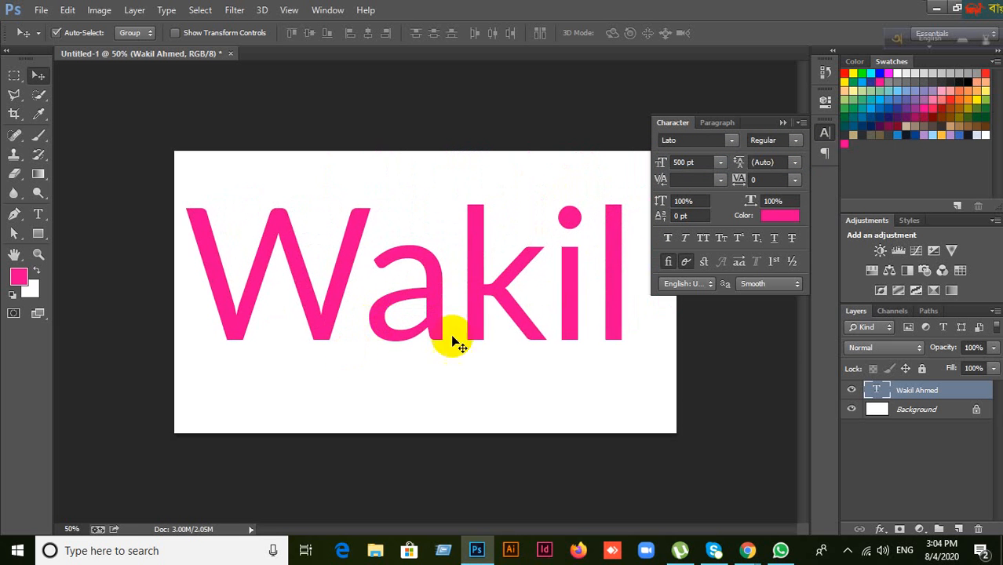
Step: Shrink the name text, move it up-right, then size it via 156 pt to 129 pt
drag(662, 165, 548, 193)
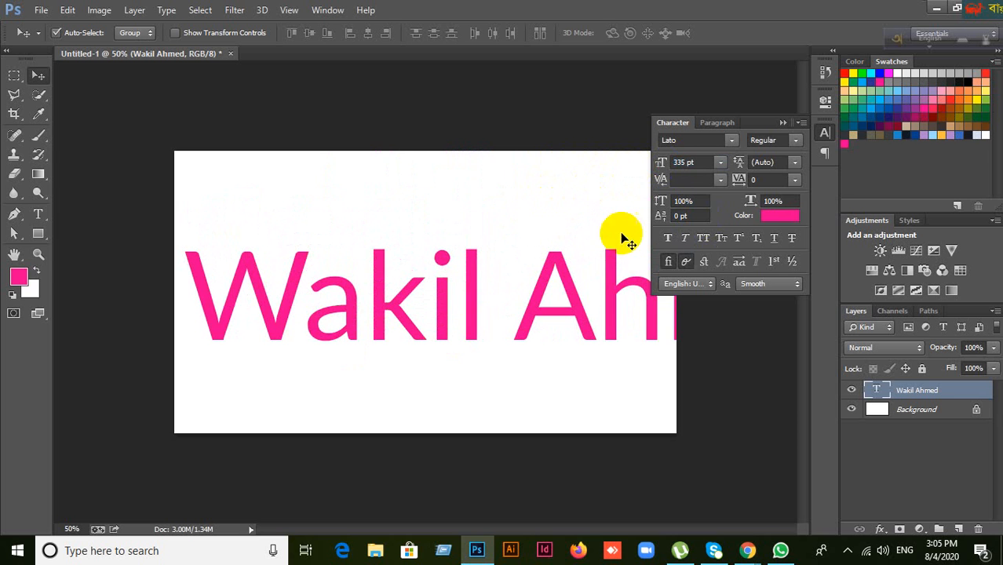
drag(662, 165, 561, 164)
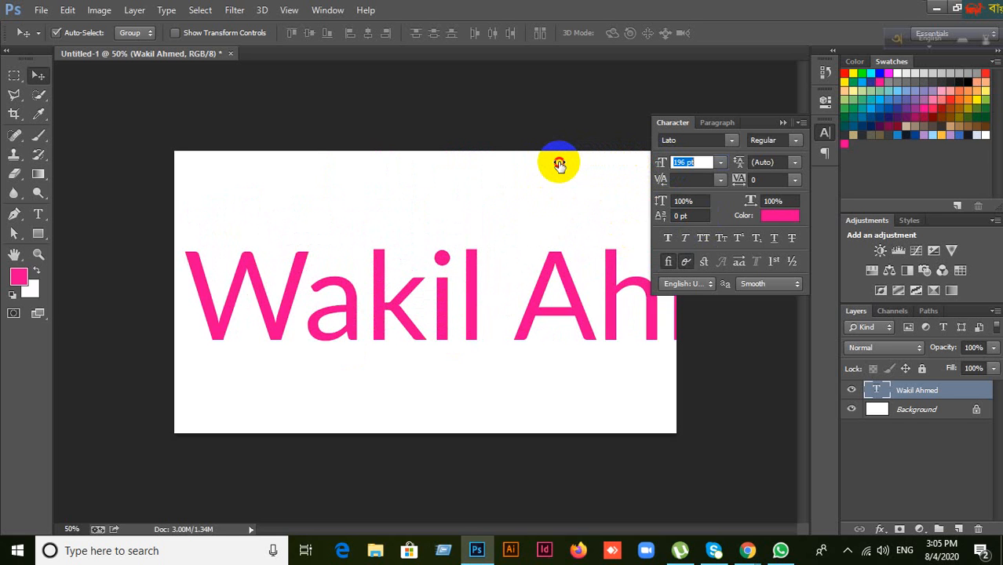
drag(557, 164, 495, 170)
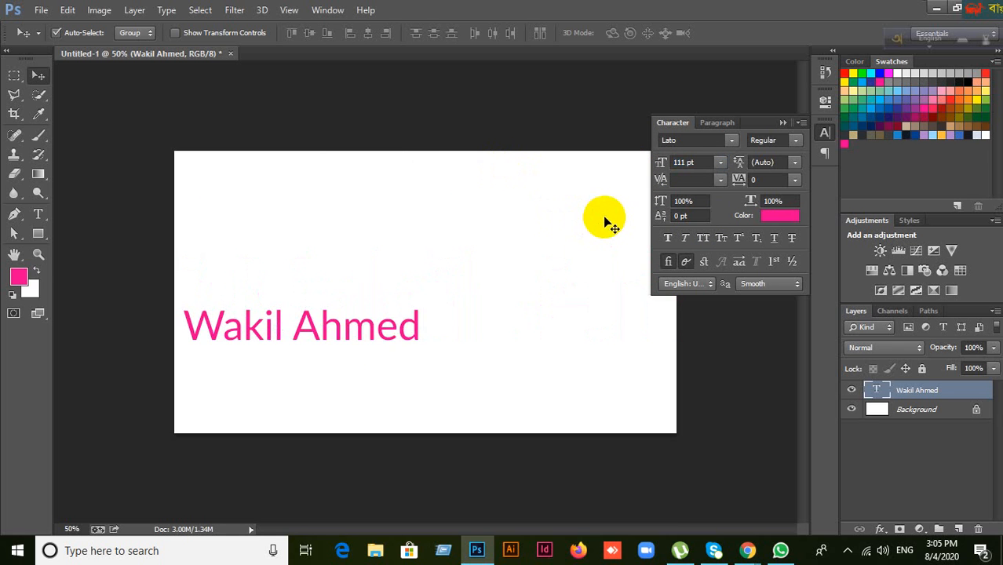
drag(404, 336, 482, 266)
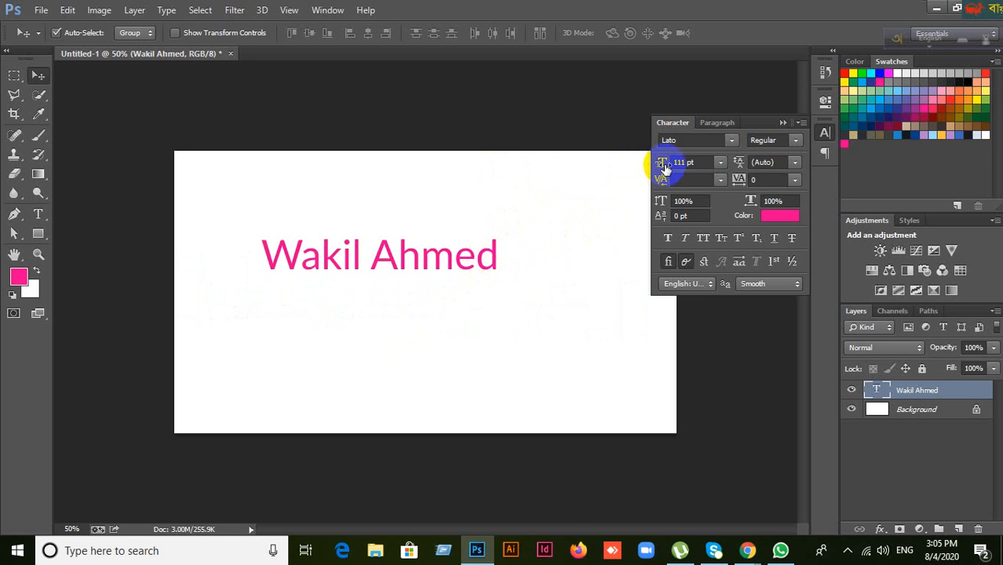
click(694, 161)
text(156)
key(Return)
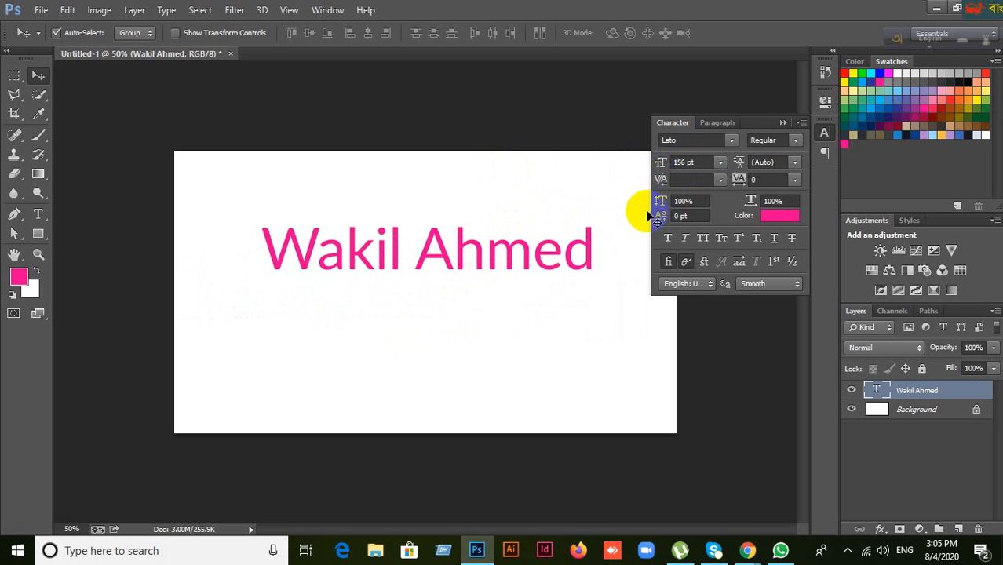
drag(662, 164, 633, 264)
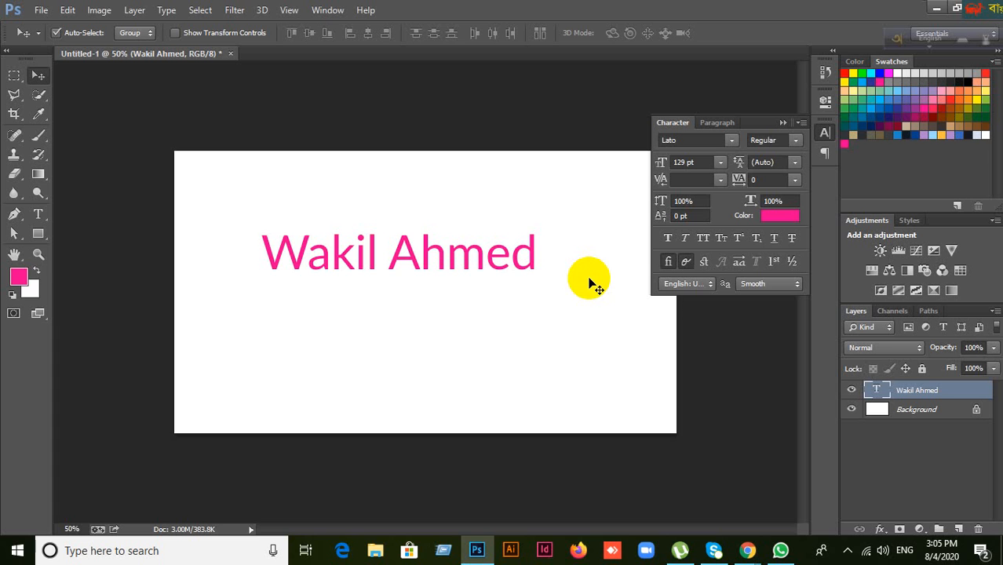
click(772, 218)
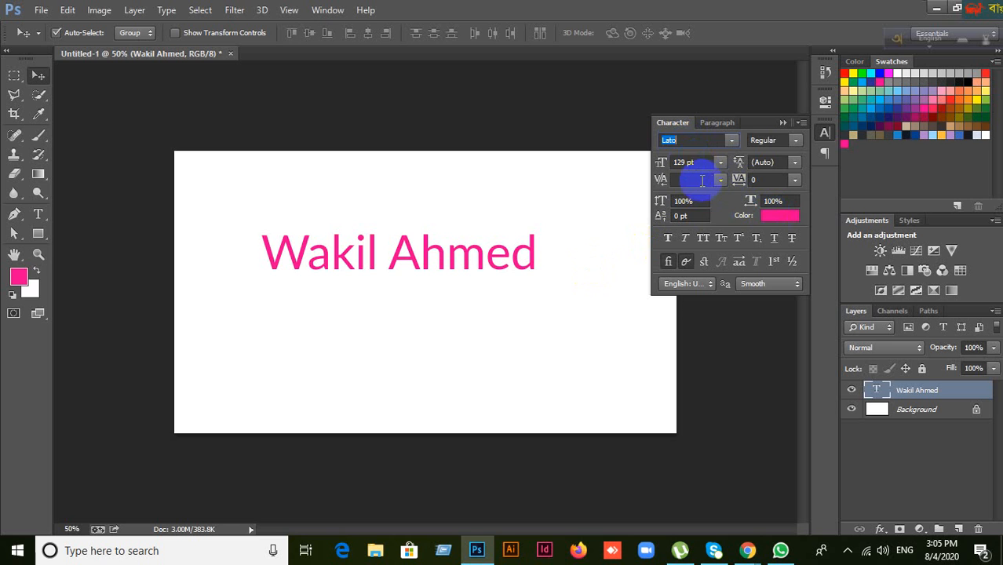
Step: Bring the Meet Chrome window forward and open google.com in a new tab
mouse_move(746, 552)
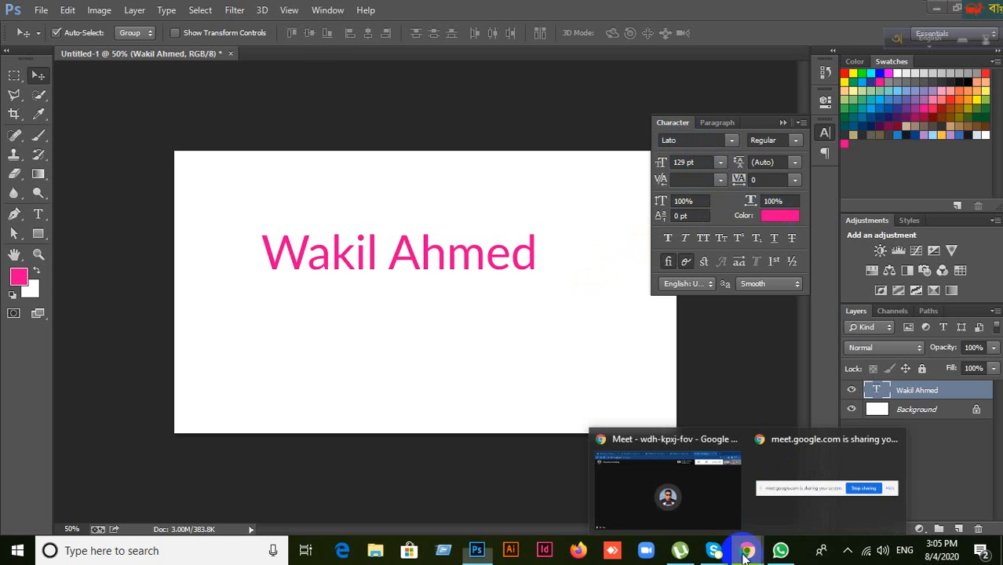
click(708, 487)
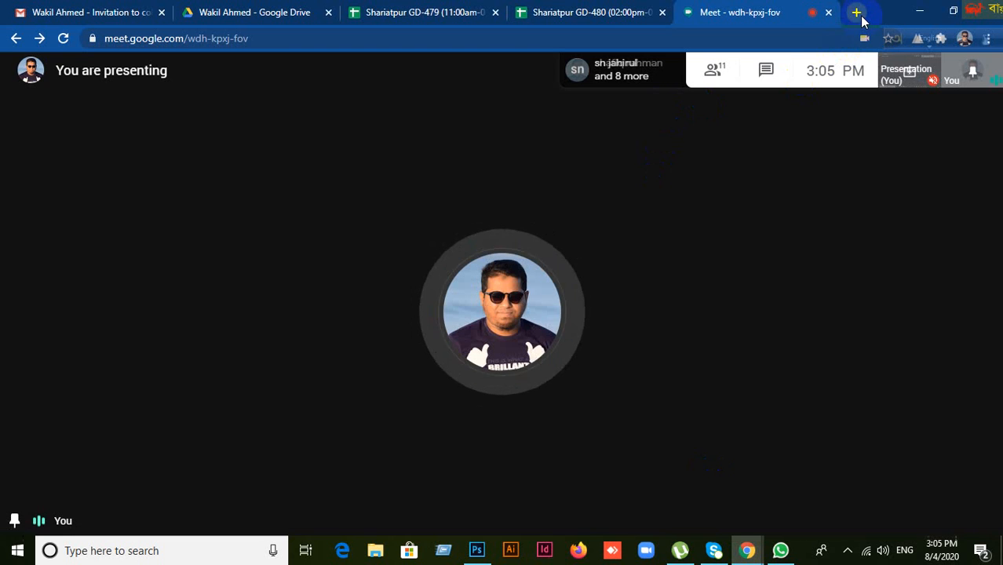
click(856, 13)
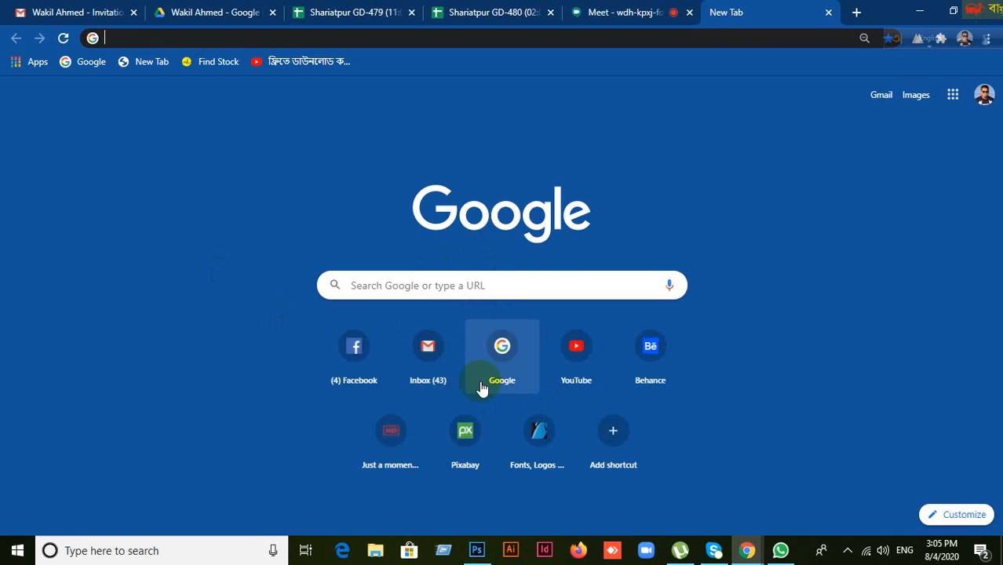
click(496, 354)
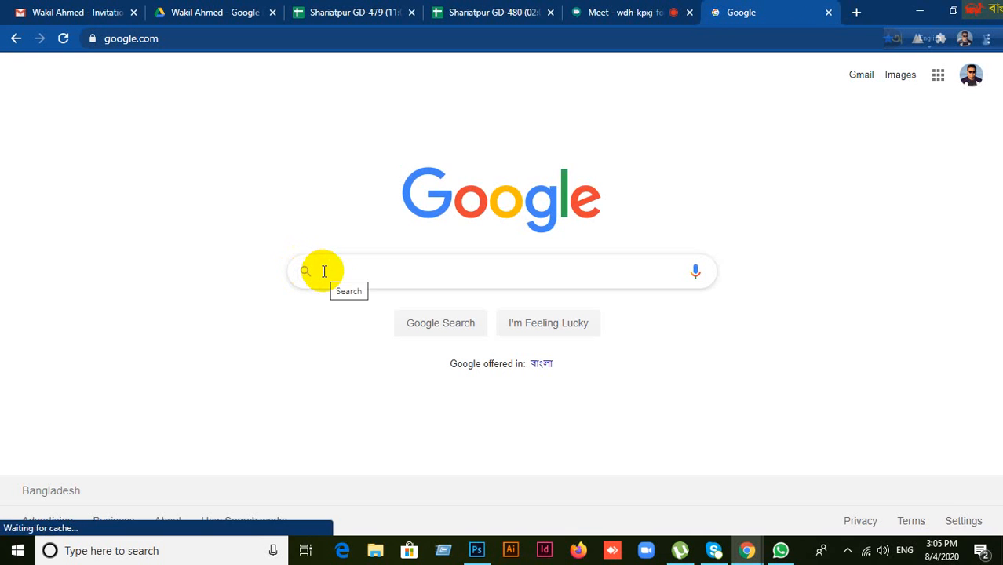
Step: Search Google for lipighor, open lipighor.com, and go to its Free Font page
text(lipi)
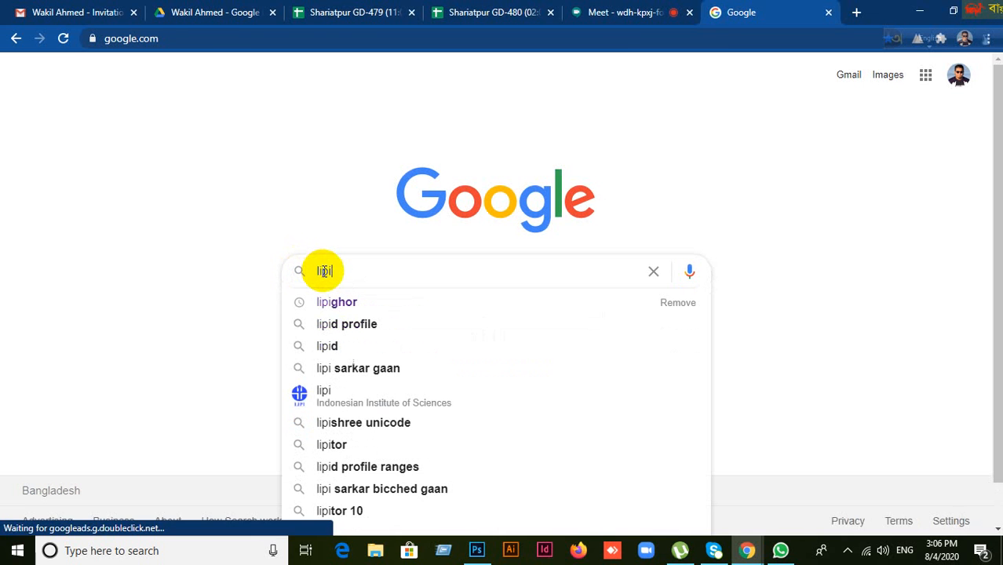
click(333, 302)
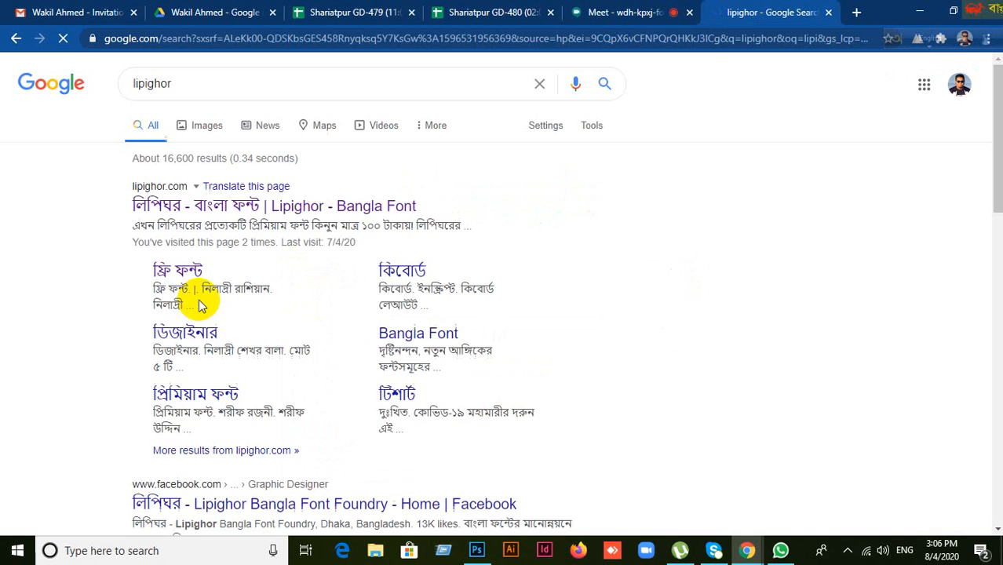
click(181, 206)
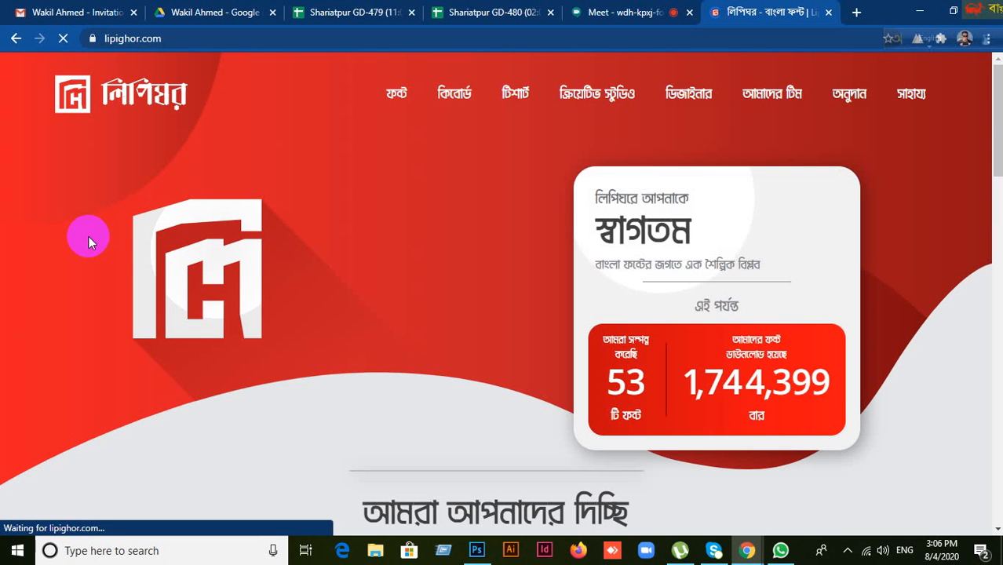
scroll(260, 316, down, 5)
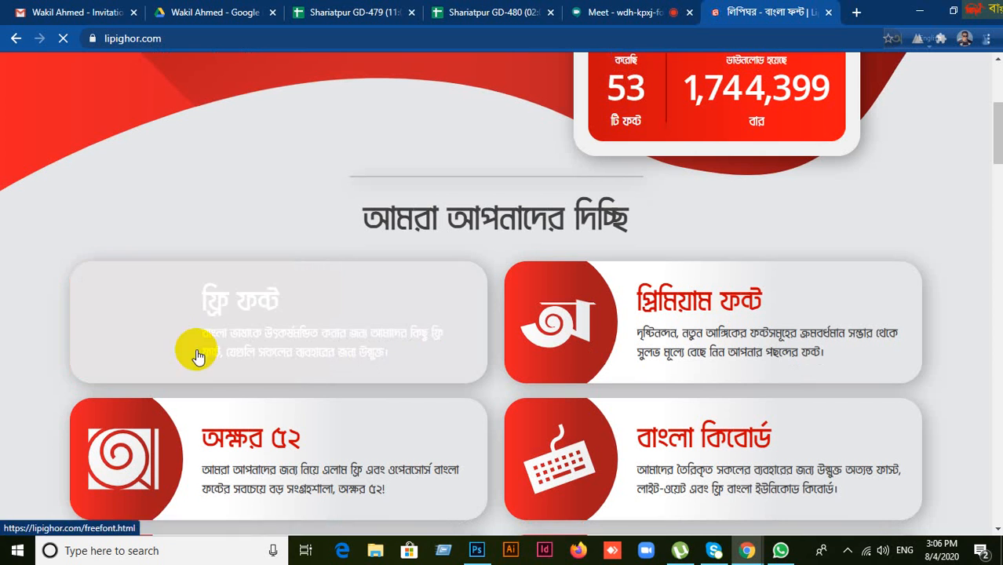
click(233, 326)
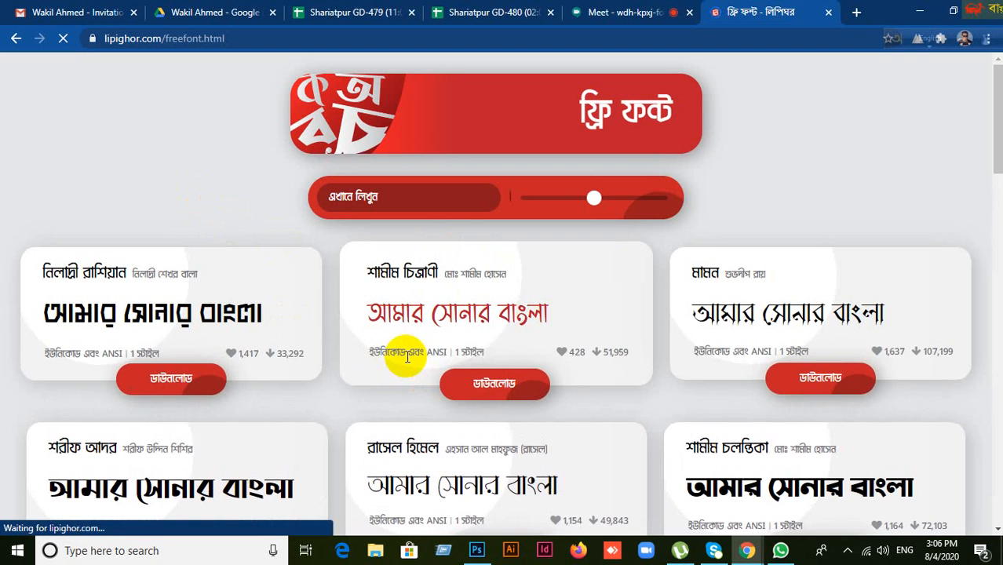
Step: Open the Shamim Chitranee font page, close the chat popup, and bring up its download warning
click(488, 383)
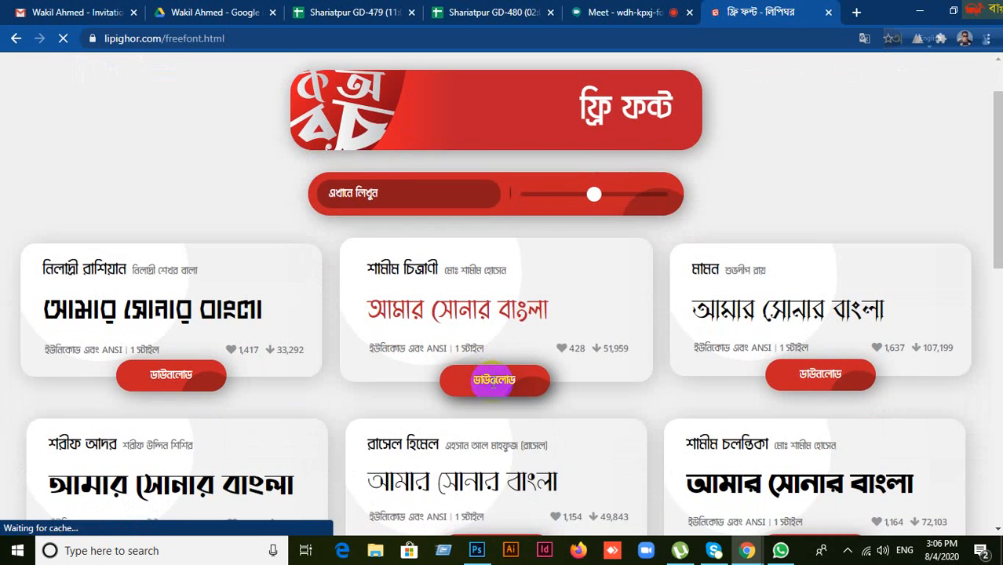
scroll(480, 346, down, 3)
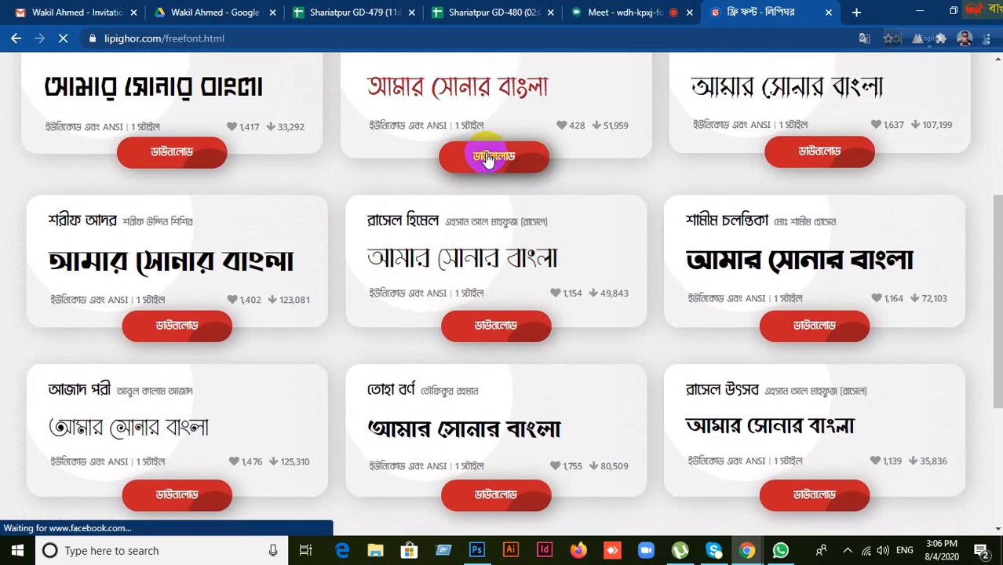
scroll(490, 215, up, 2)
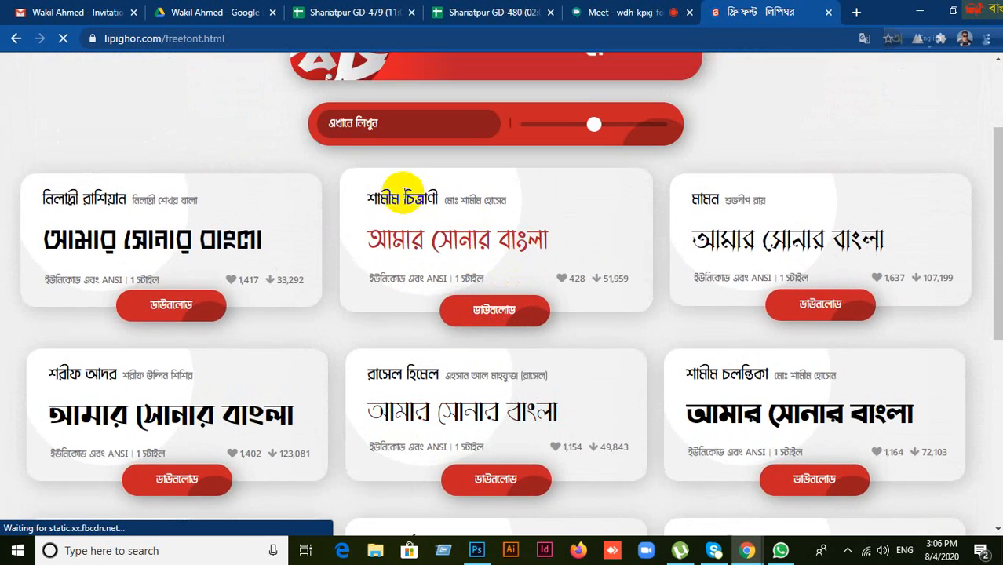
click(502, 314)
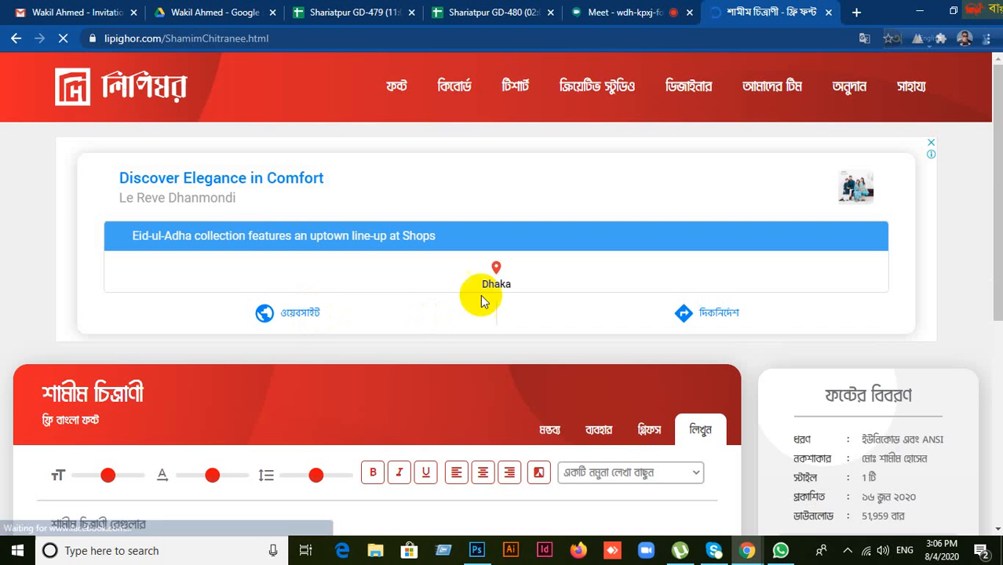
scroll(614, 384, down, 3)
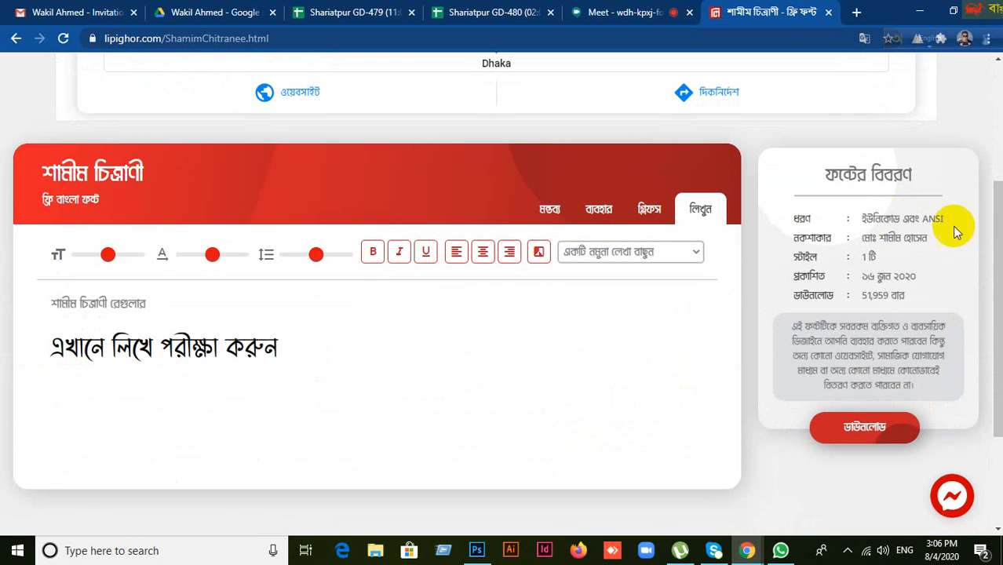
click(956, 347)
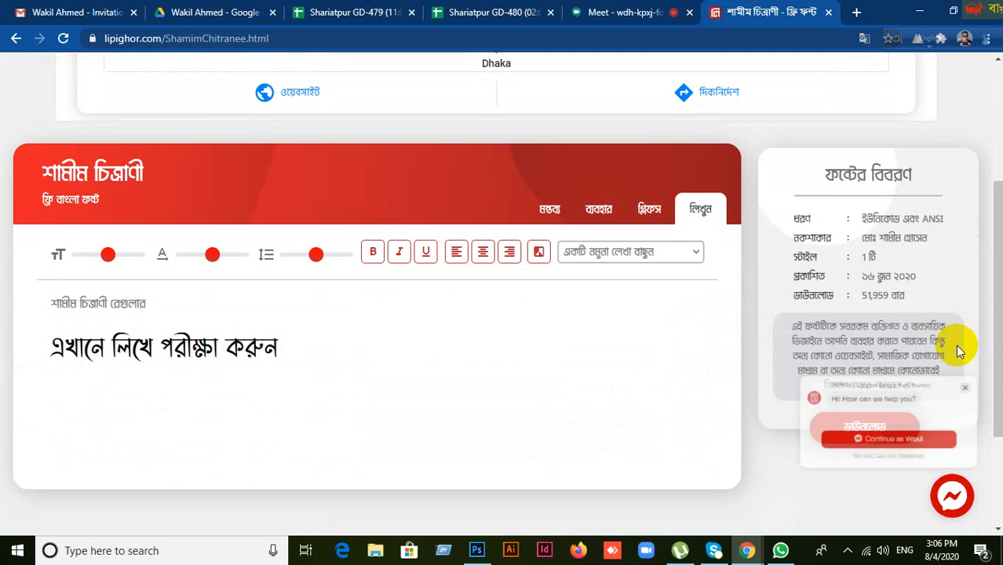
click(879, 437)
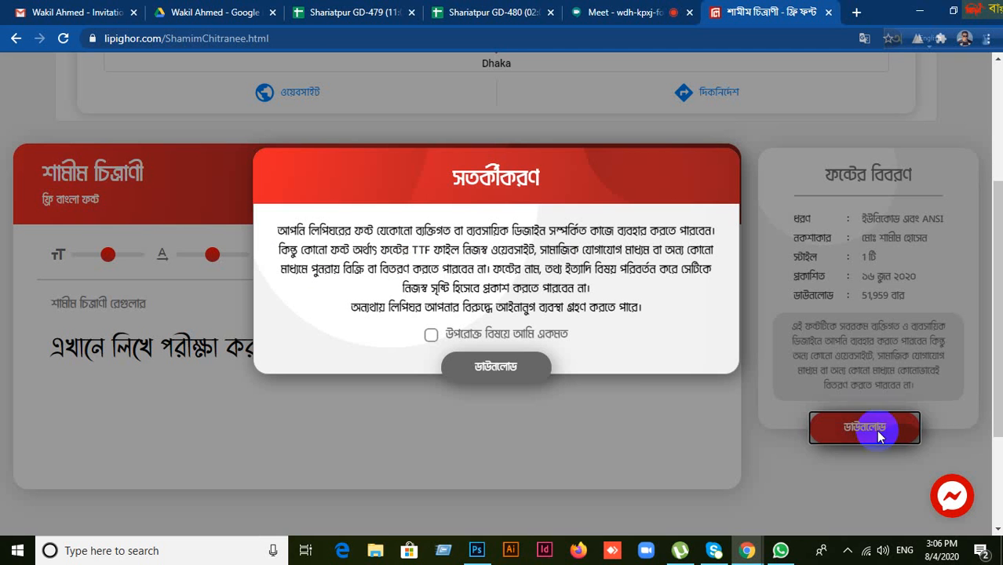
Step: Accept the terms, download ShamimChitranee.zip, show it in its Downloads folder, and close the warning
click(430, 338)
click(490, 369)
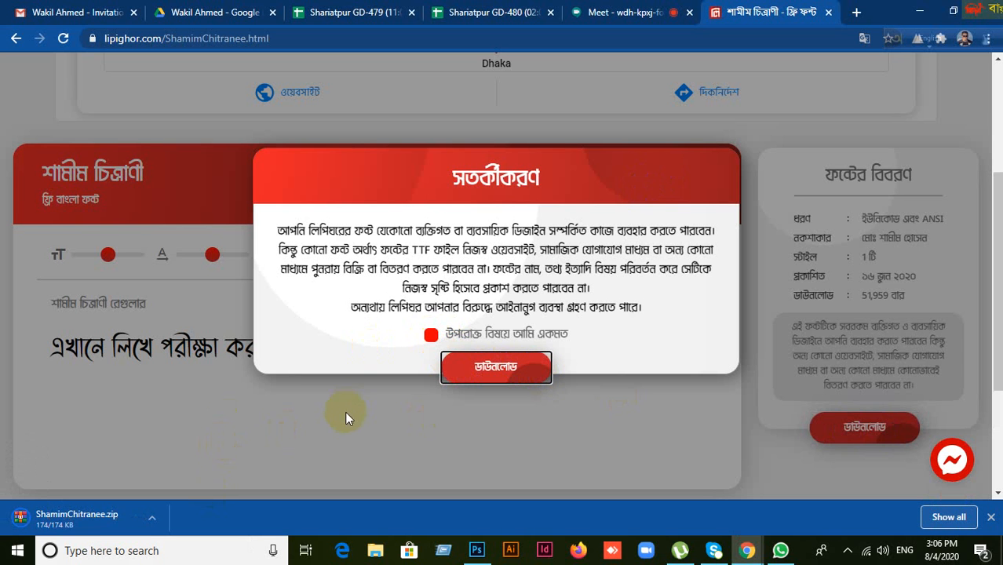
right_click(99, 521)
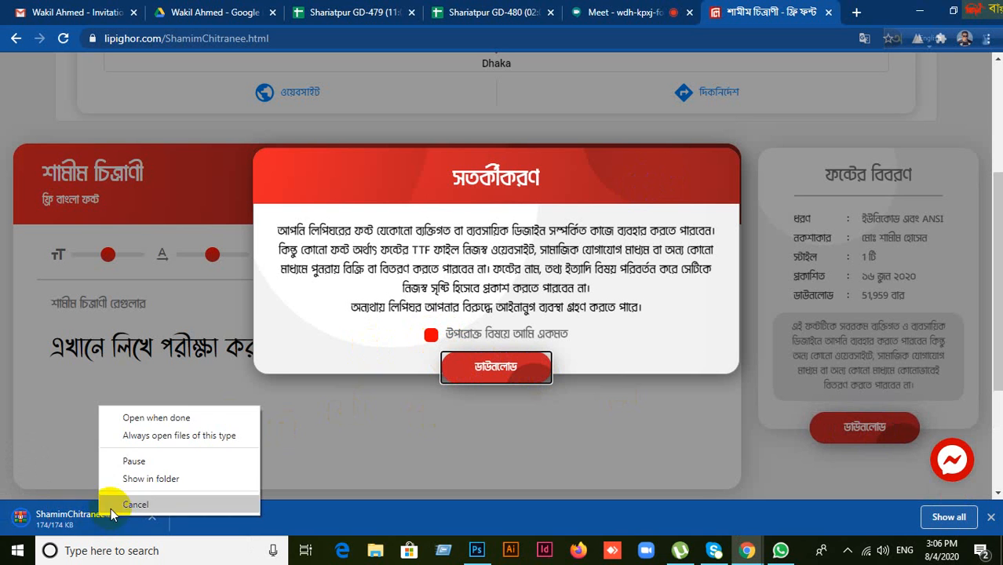
click(148, 476)
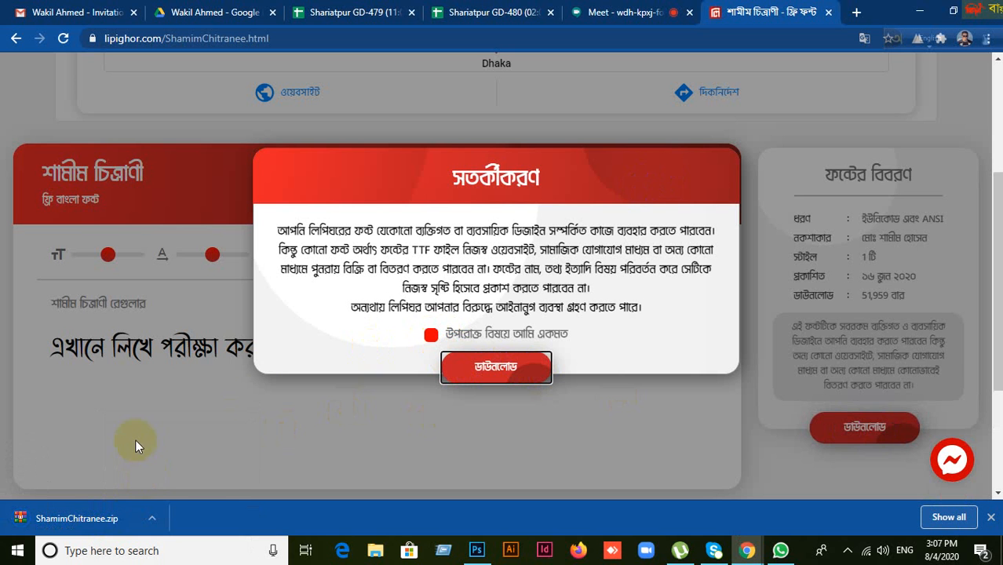
right_click(83, 520)
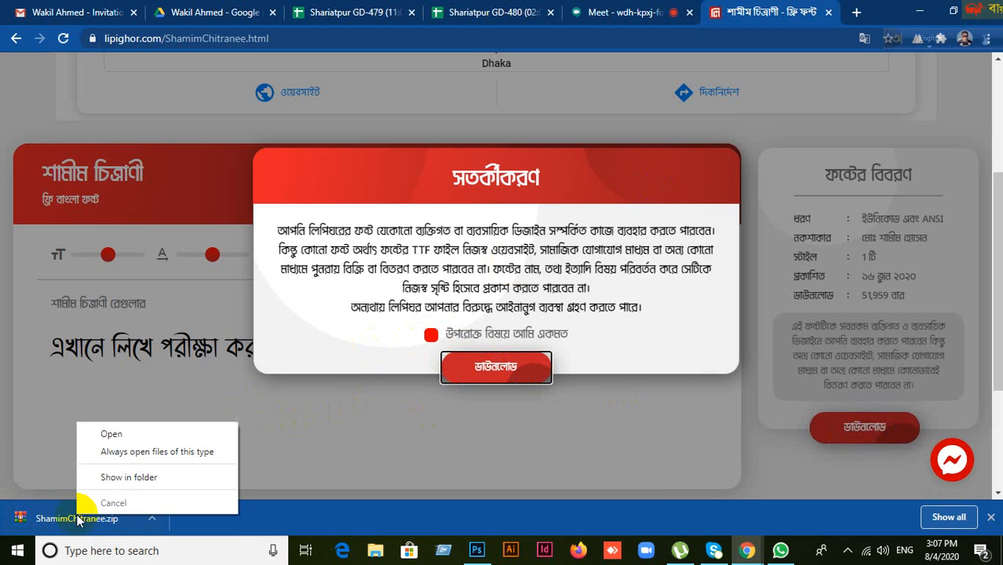
click(130, 475)
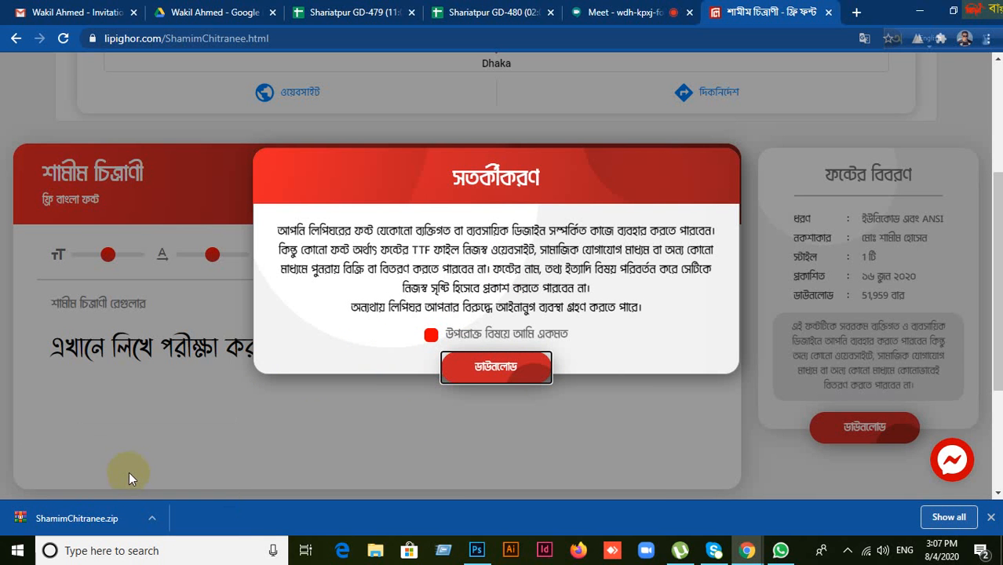
click(300, 411)
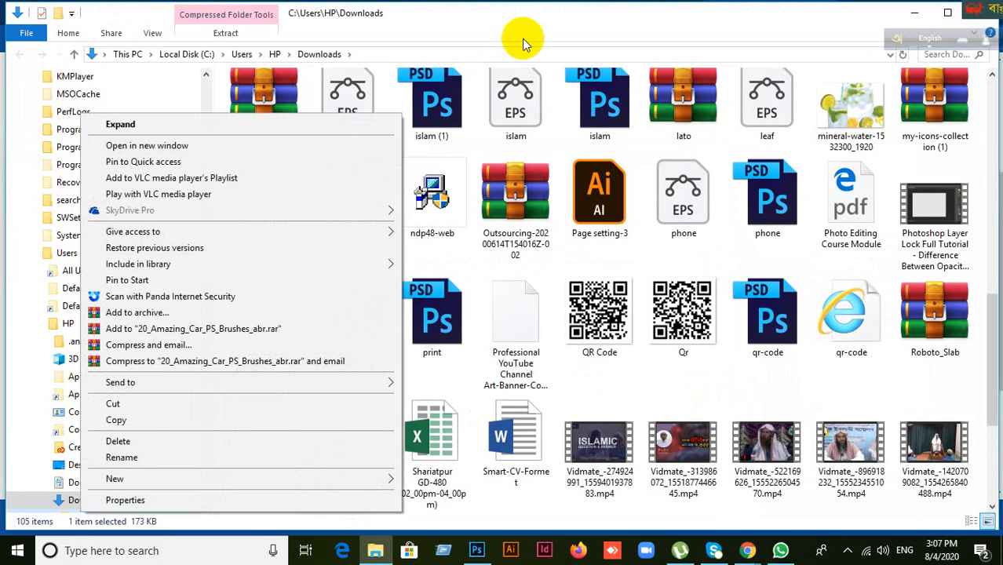
click(544, 18)
click(264, 435)
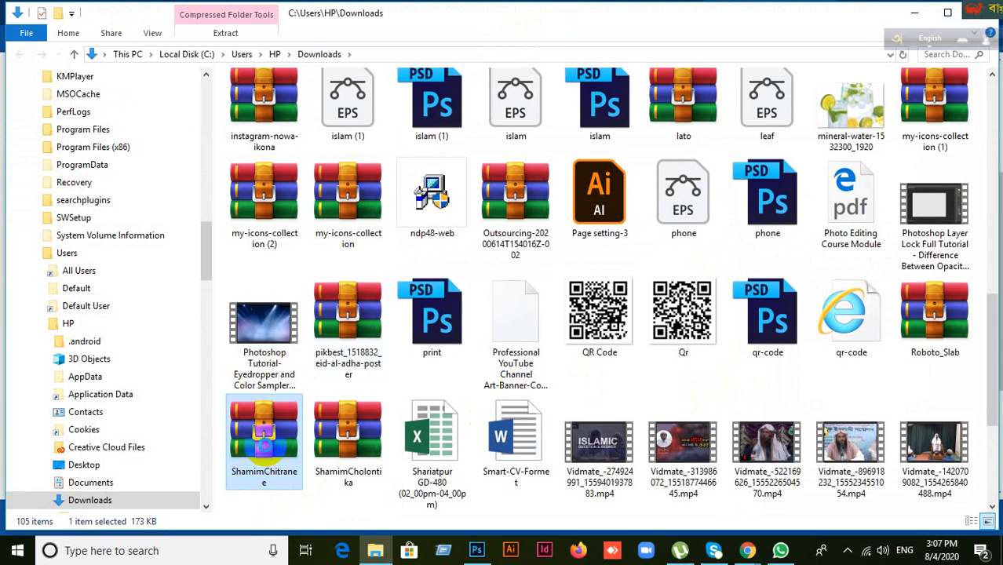
right_click(264, 436)
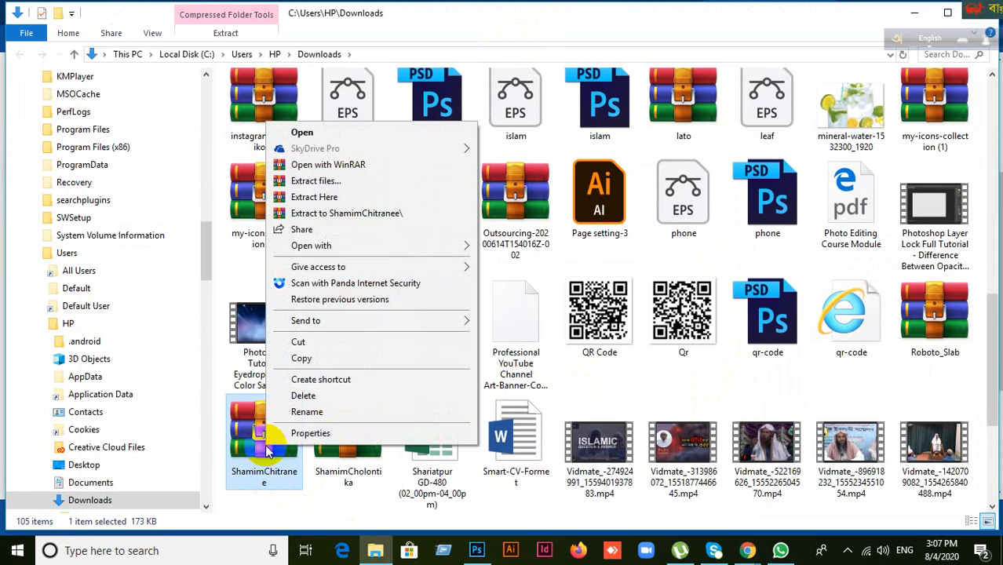
click(345, 212)
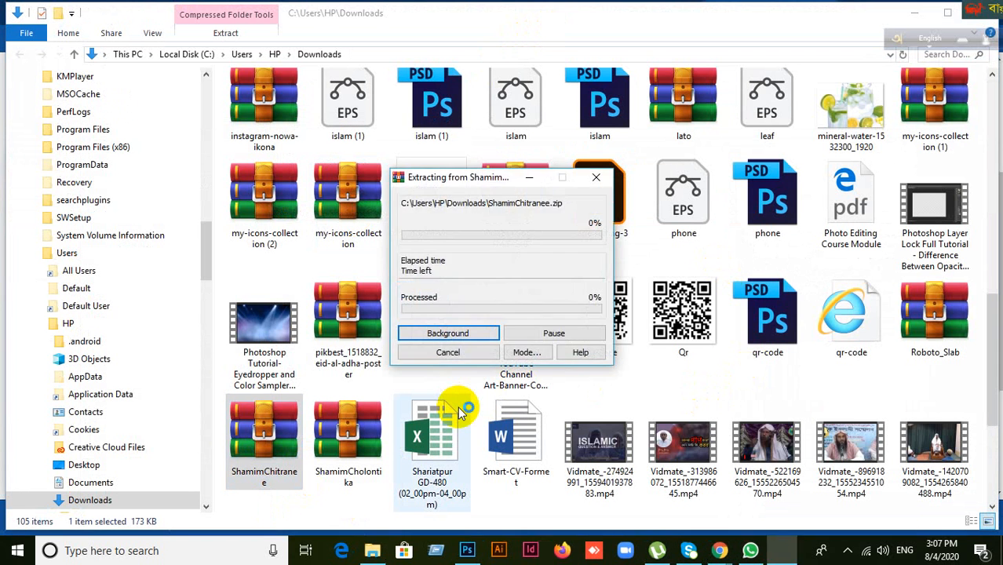
scroll(482, 275, up, 10)
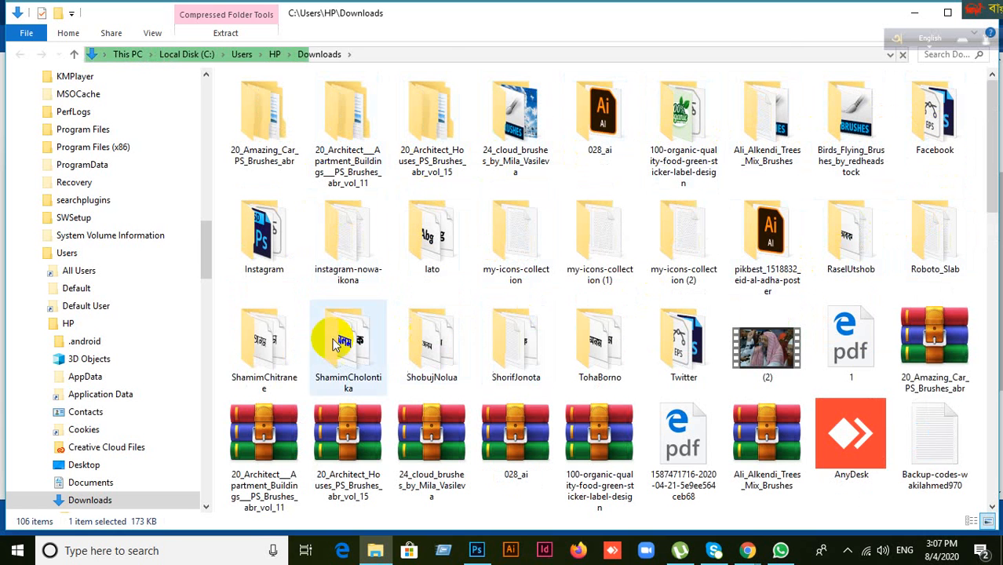
Step: Install the three Li Shamim Chitranee .ttf fonts from the extracted folder, leaving out the Readme
click(286, 353)
double_click(287, 355)
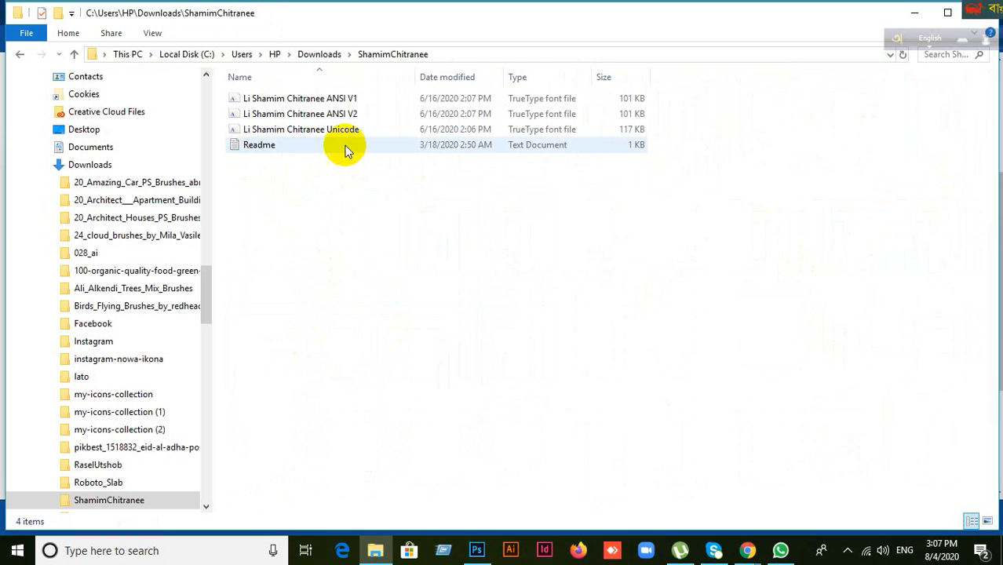
click(295, 149)
key(ctrl+a)
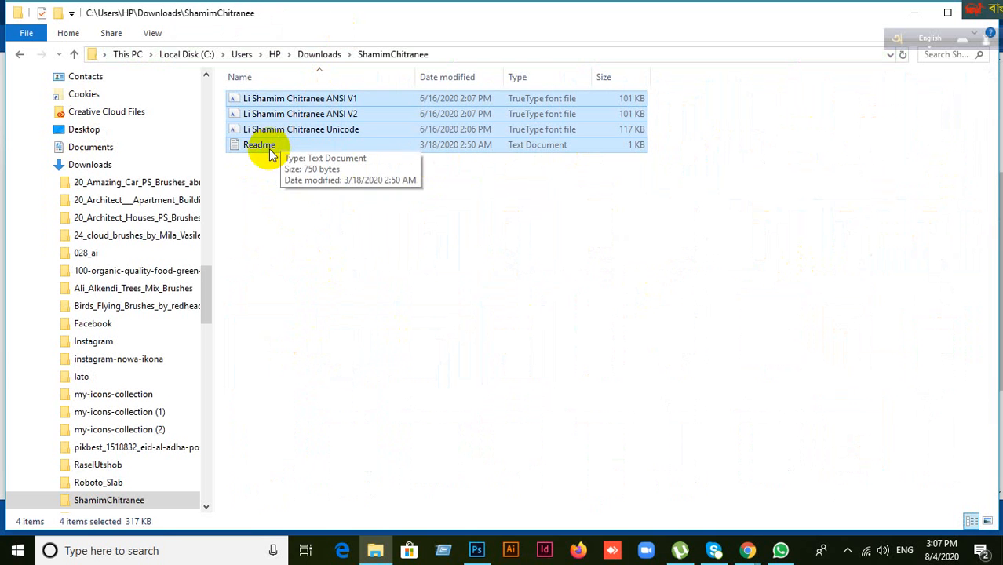
ctrl+click(268, 149)
right_click(321, 115)
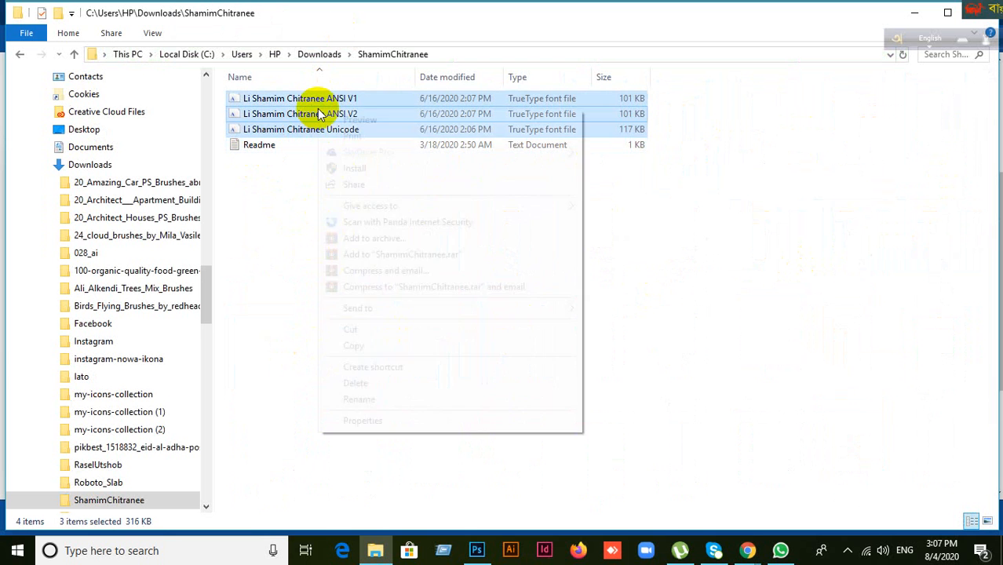
click(358, 171)
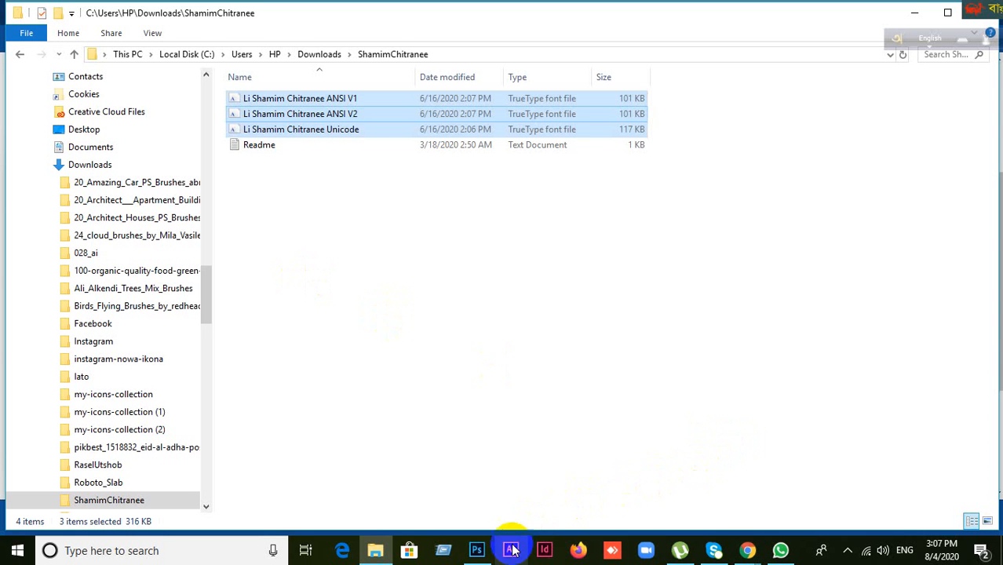
Step: In Photoshop, collapse the Character panel and view Type preferences, closing them without changes
click(477, 551)
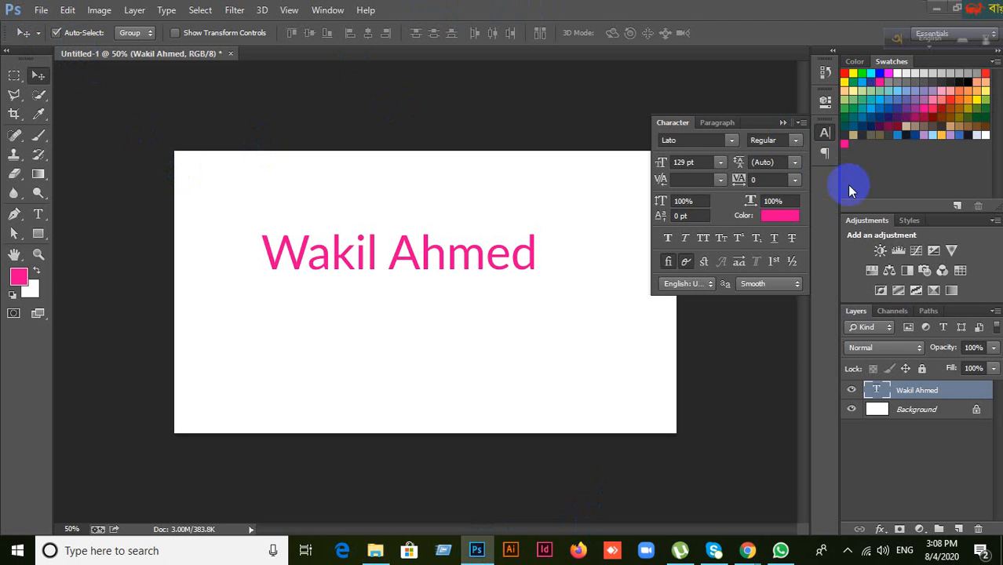
click(783, 123)
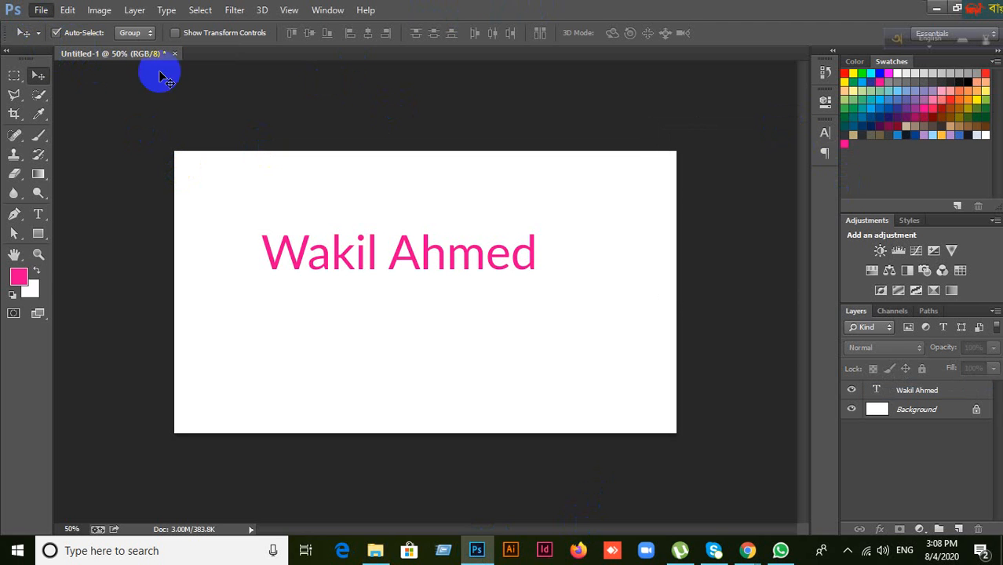
click(38, 10)
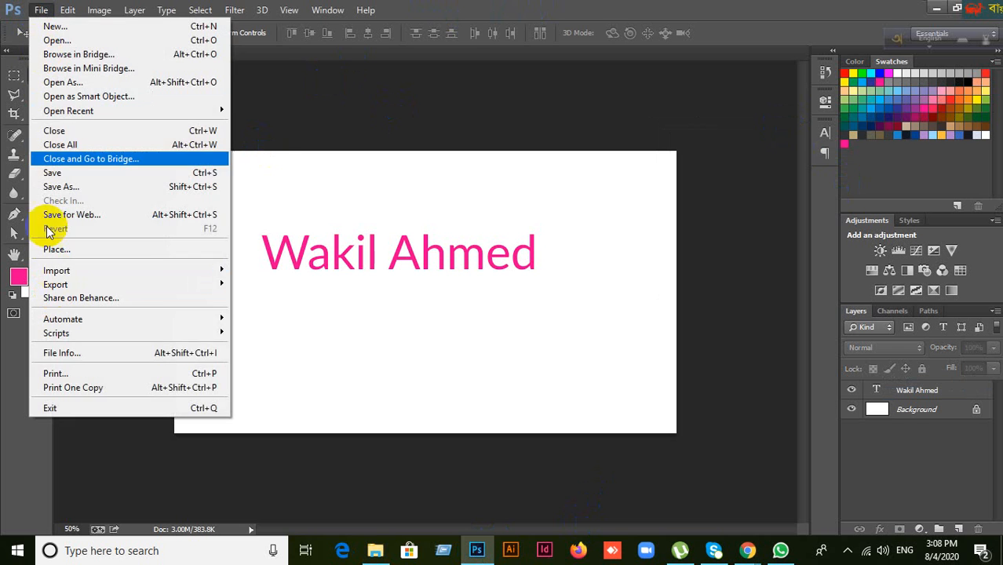
mouse_move(59, 8)
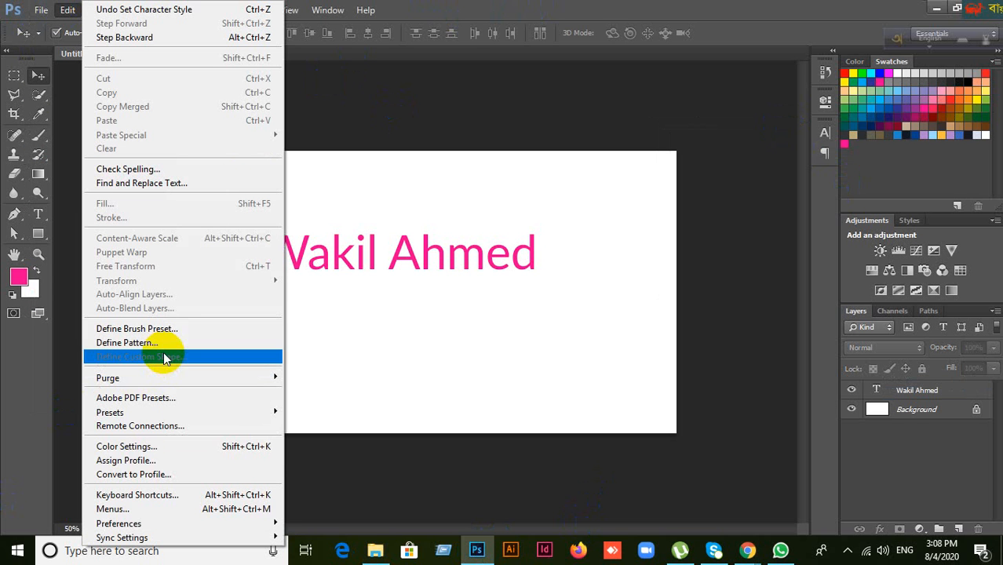
mouse_move(142, 524)
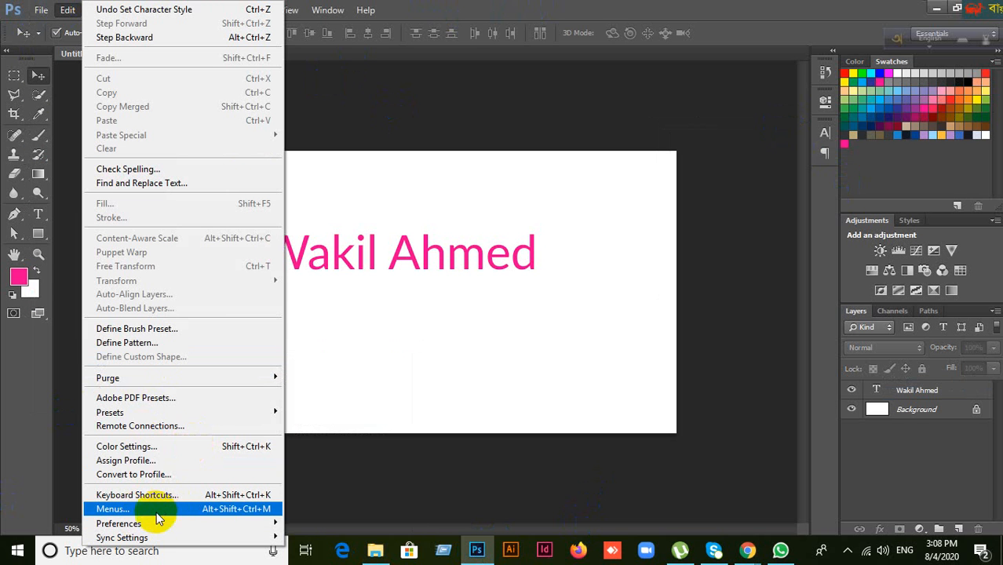
mouse_move(190, 524)
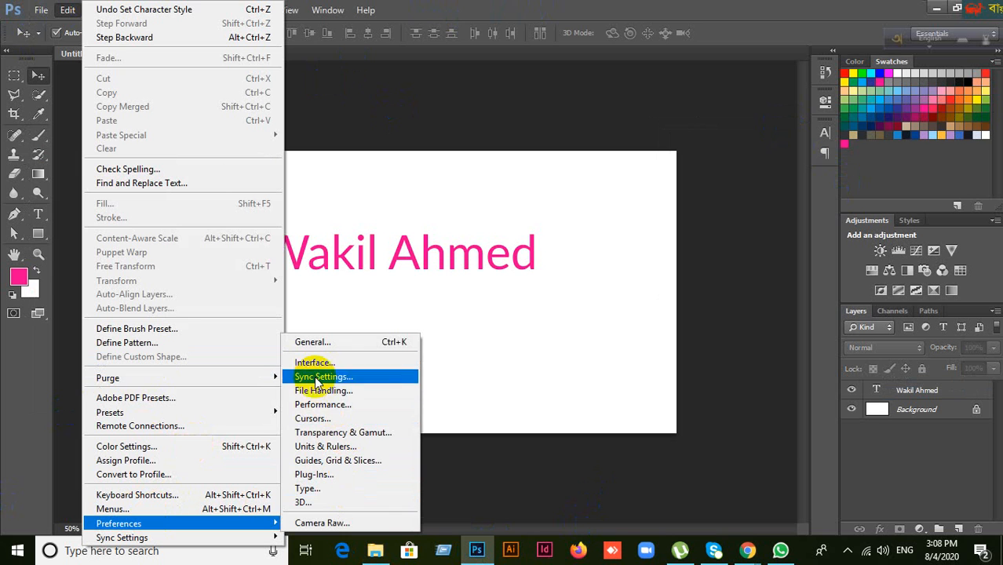
click(306, 490)
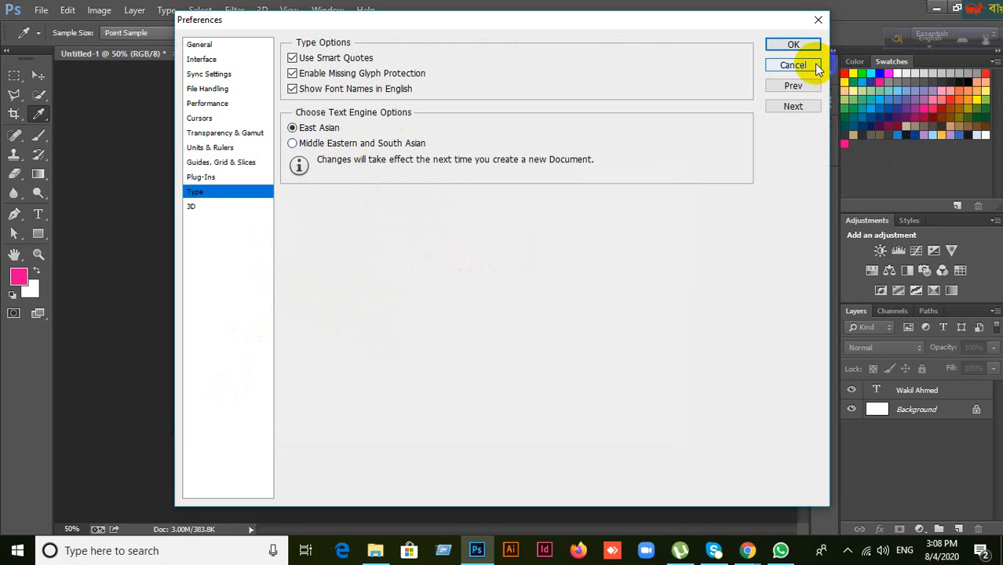
click(793, 65)
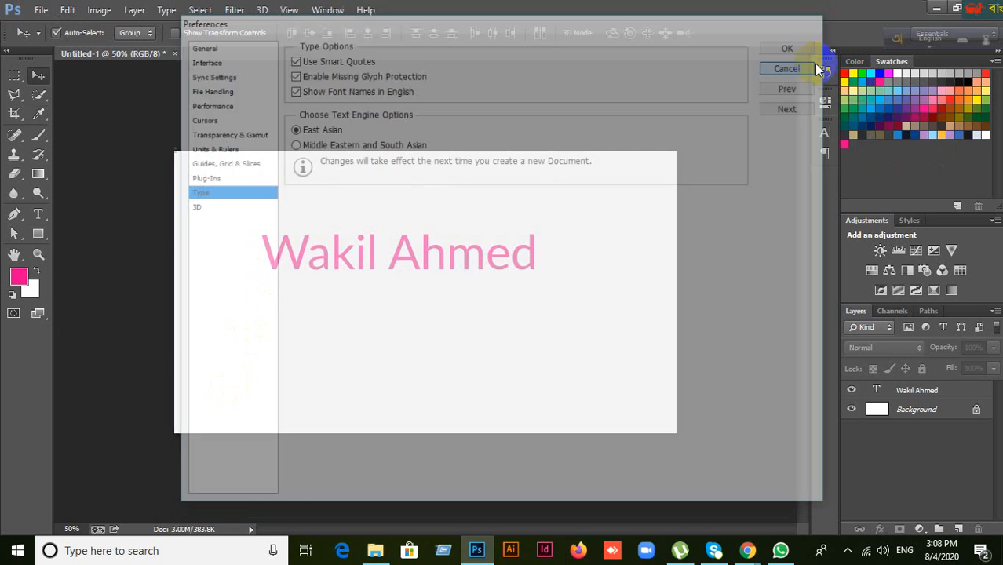
Step: Recheck Edit > Preferences > Type, cancel, then delete the pink name text layer
key(v)
click(266, 130)
click(69, 10)
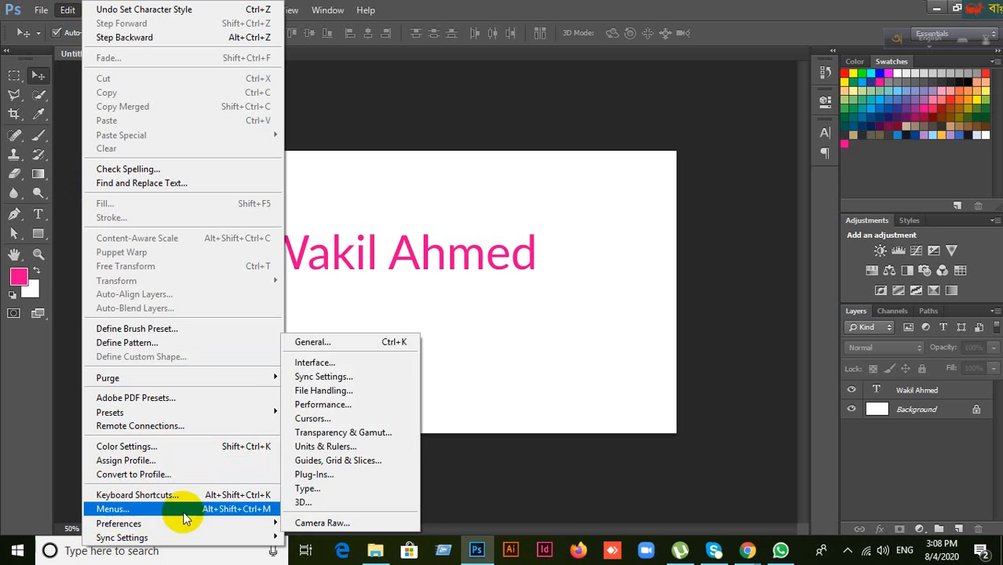
click(312, 488)
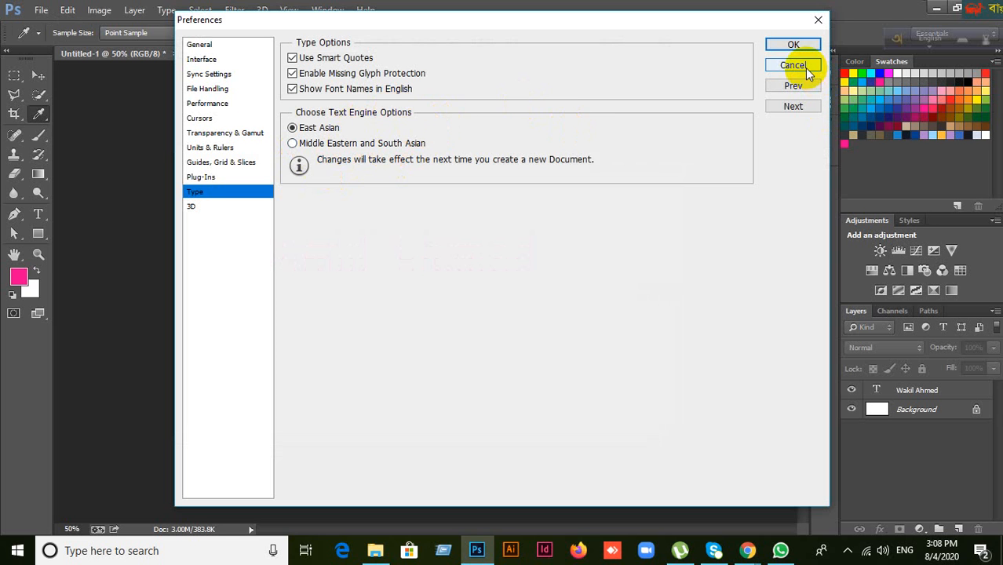
click(805, 66)
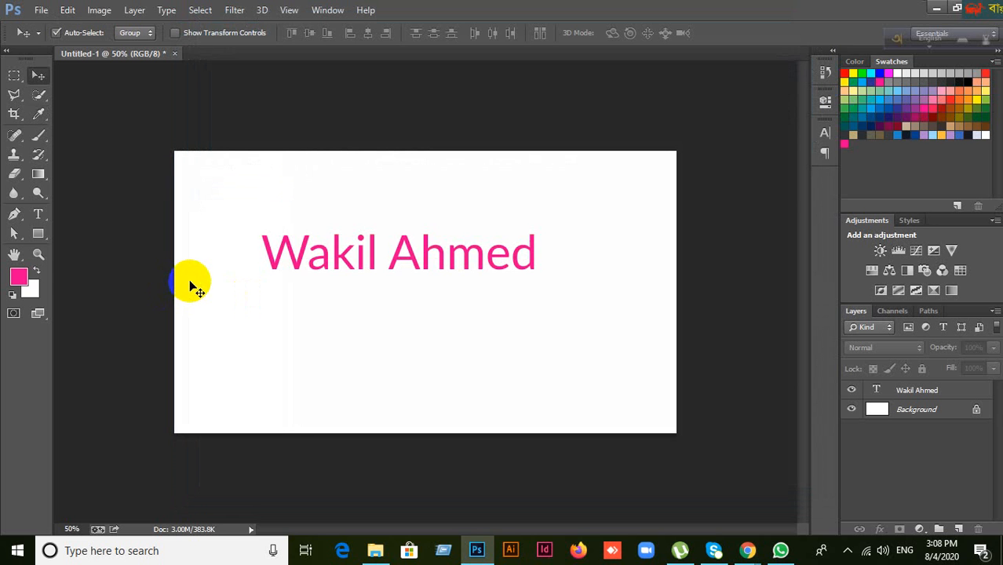
click(891, 387)
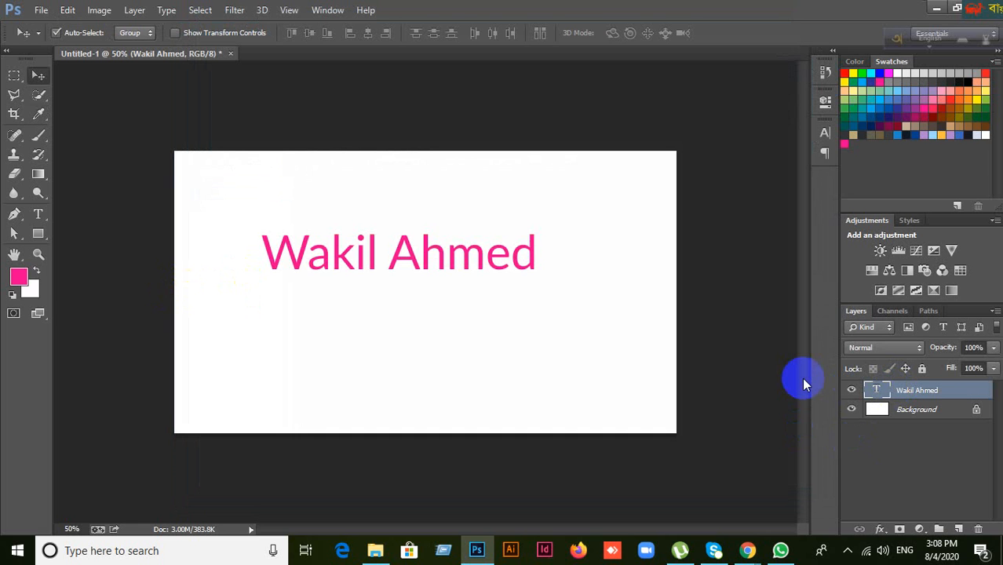
key(Delete)
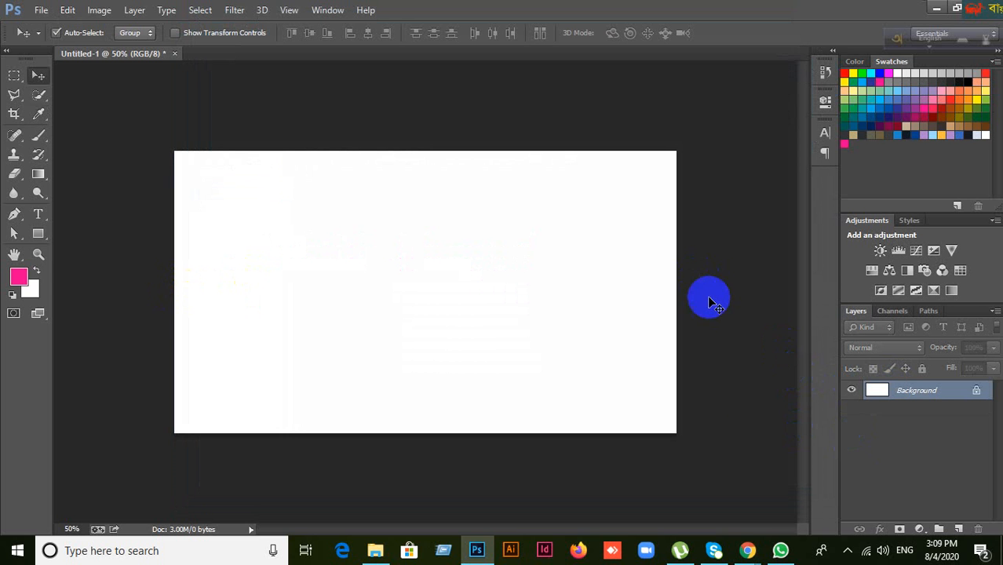
click(747, 550)
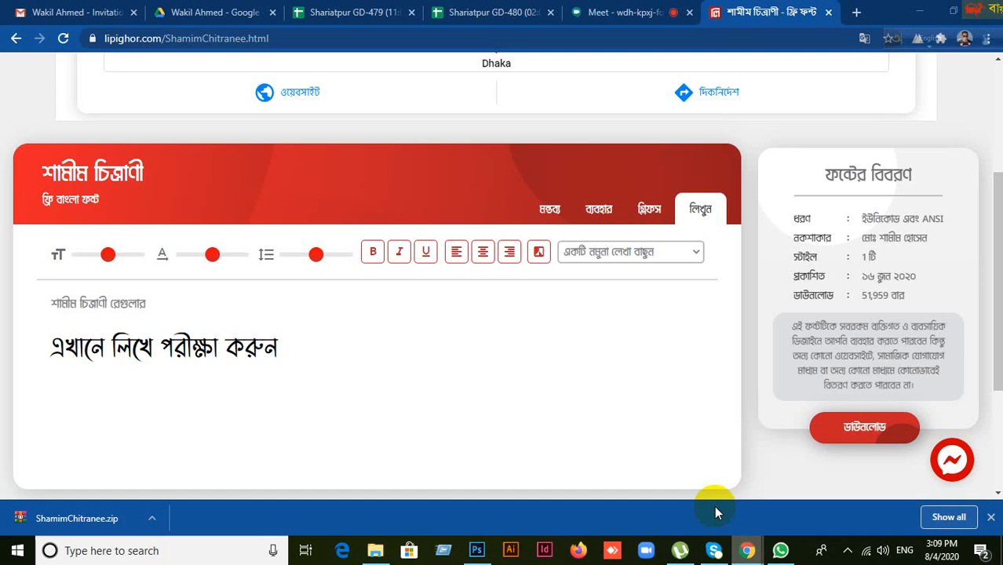
Step: Close the lipighor.com font tab in Chrome and bring Photoshop to the front
click(612, 13)
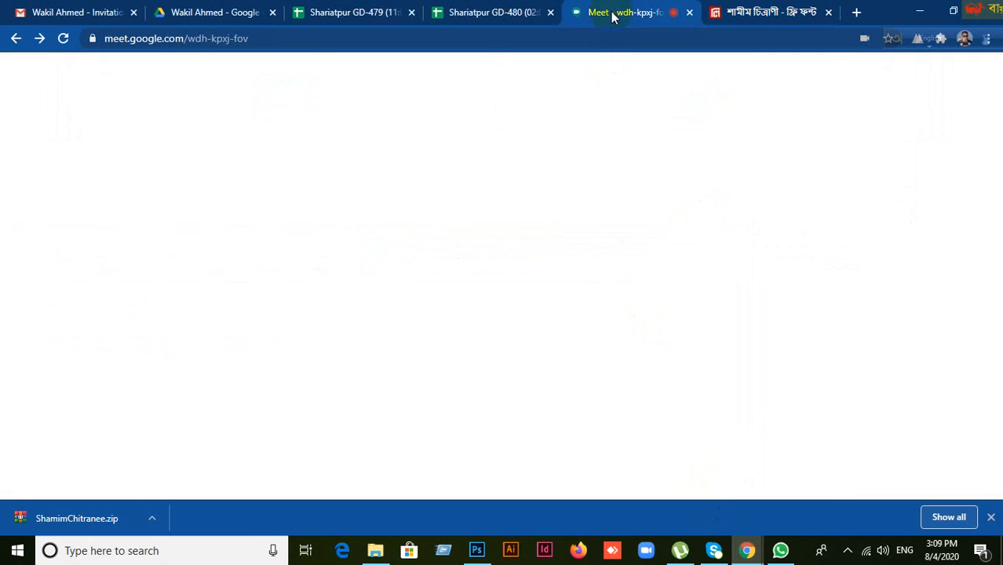
click(500, 14)
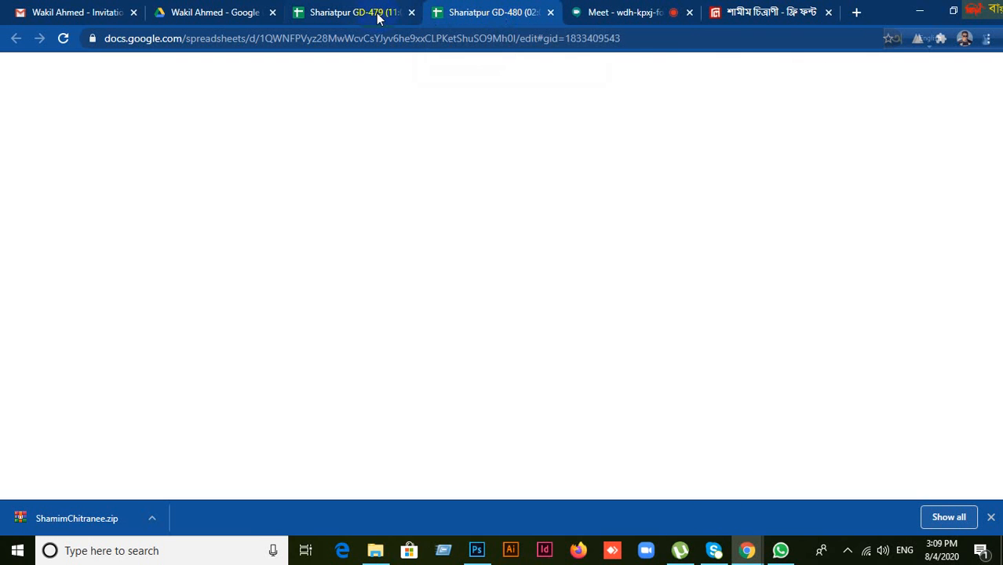
click(753, 16)
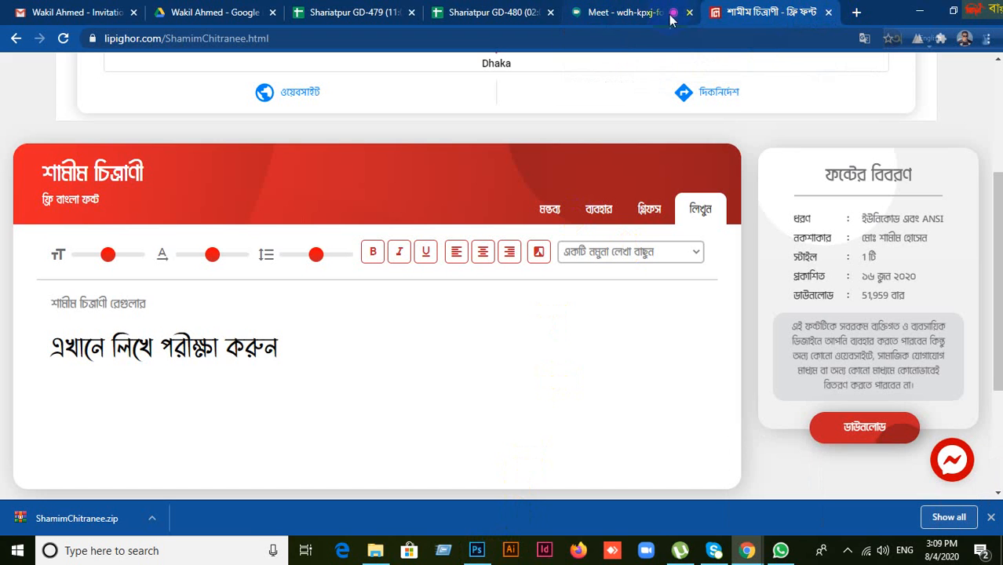
click(621, 12)
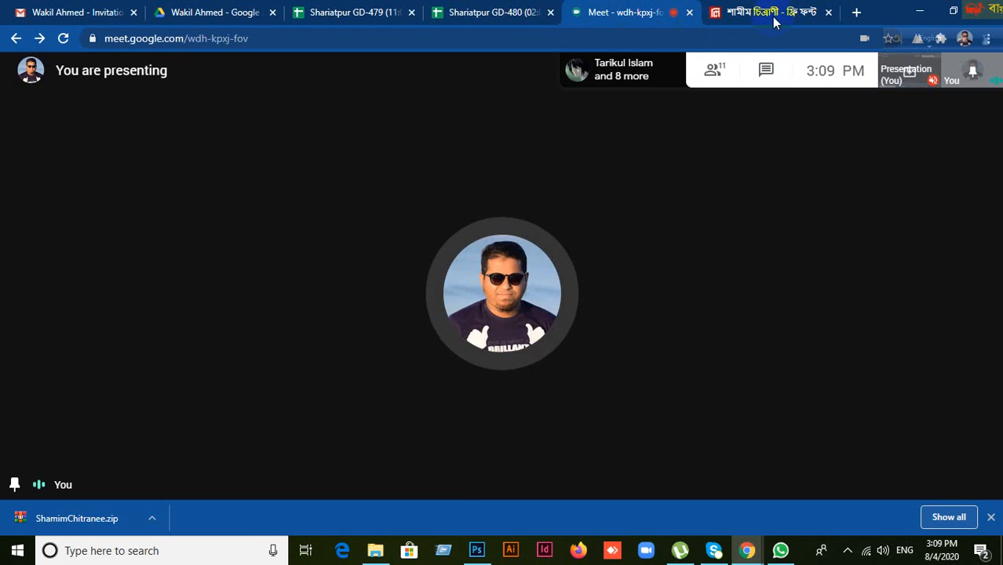
click(771, 14)
click(831, 13)
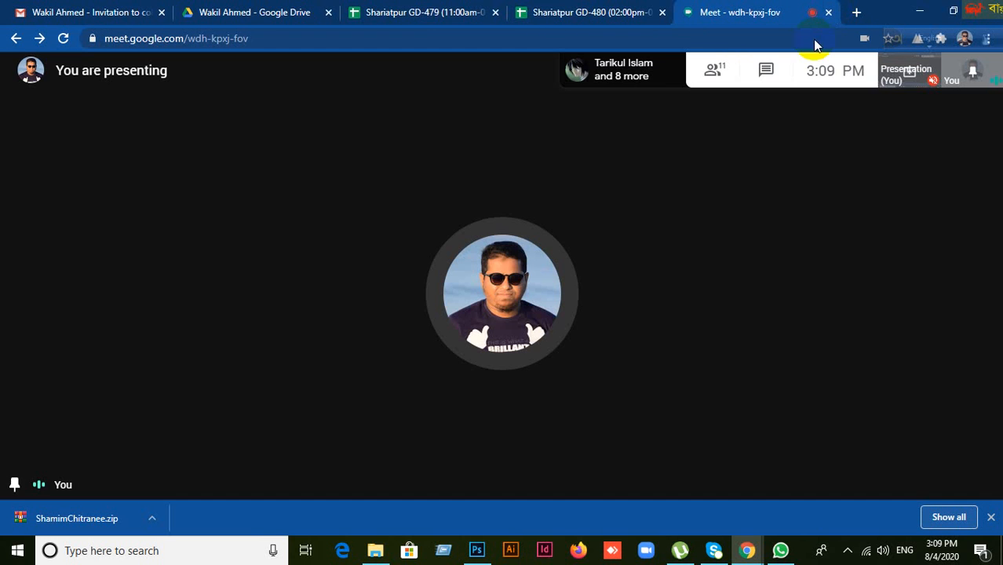
click(476, 554)
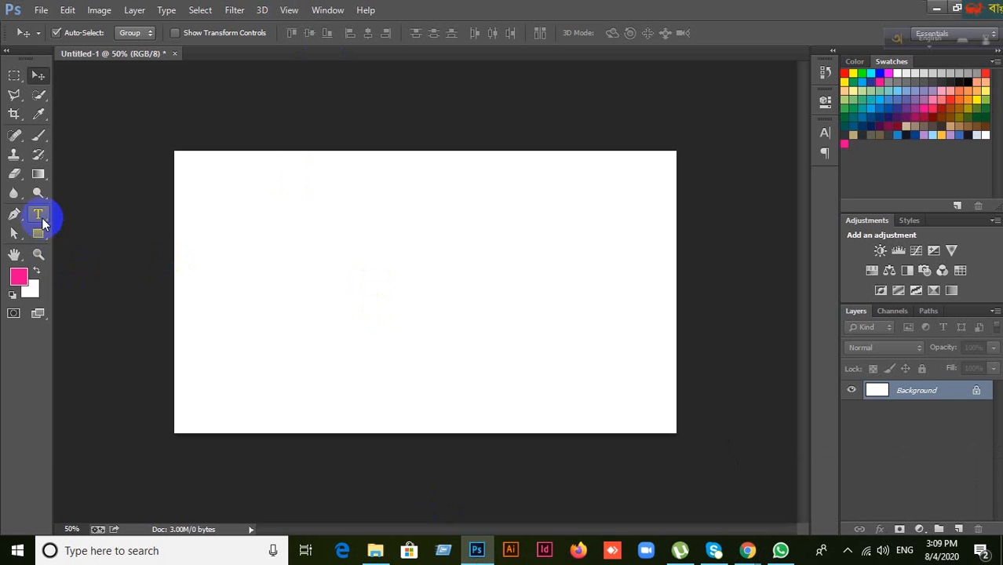
Step: Choose the Vertical Type Tool from the Type tool flyout
drag(39, 218, 120, 219)
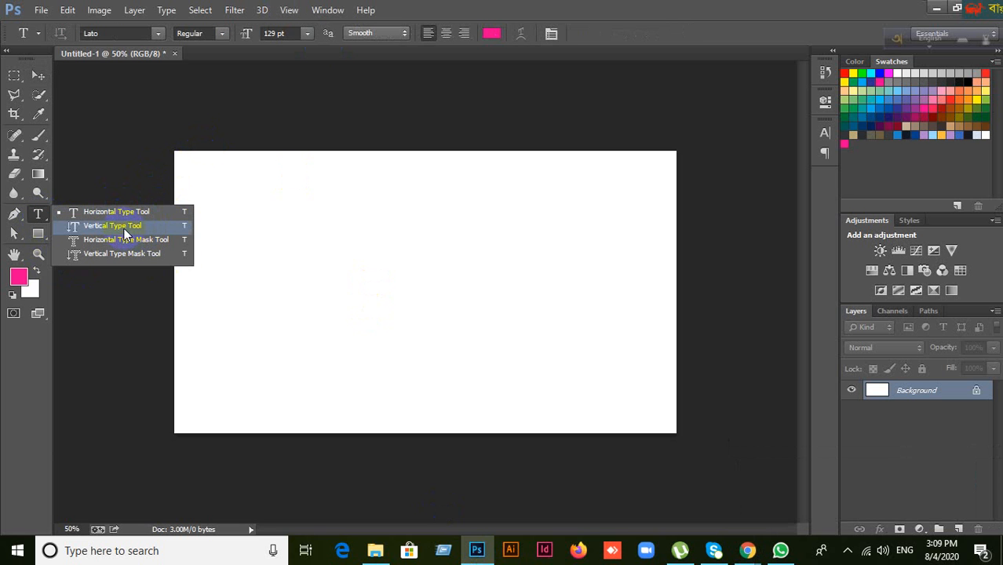
click(126, 227)
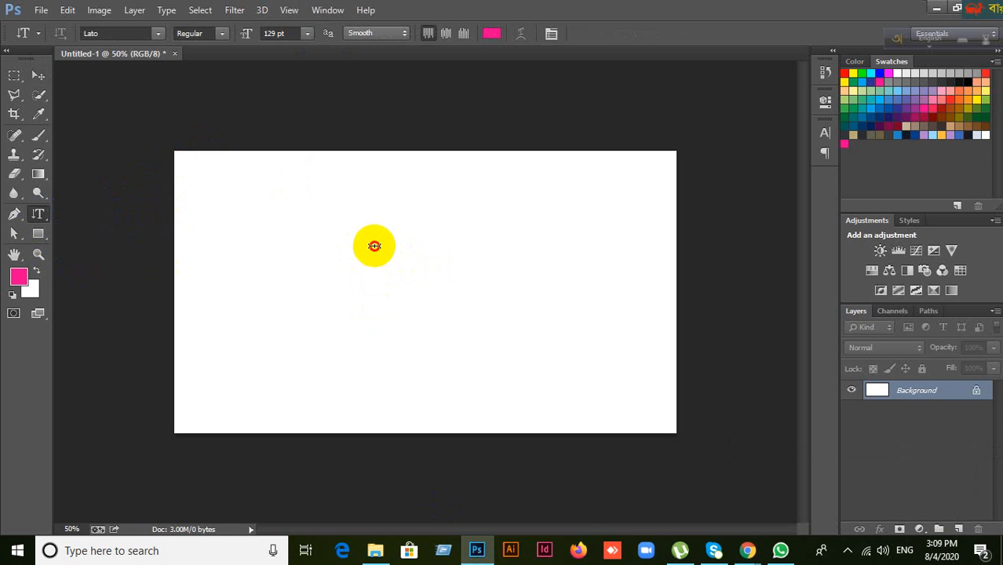
click(536, 237)
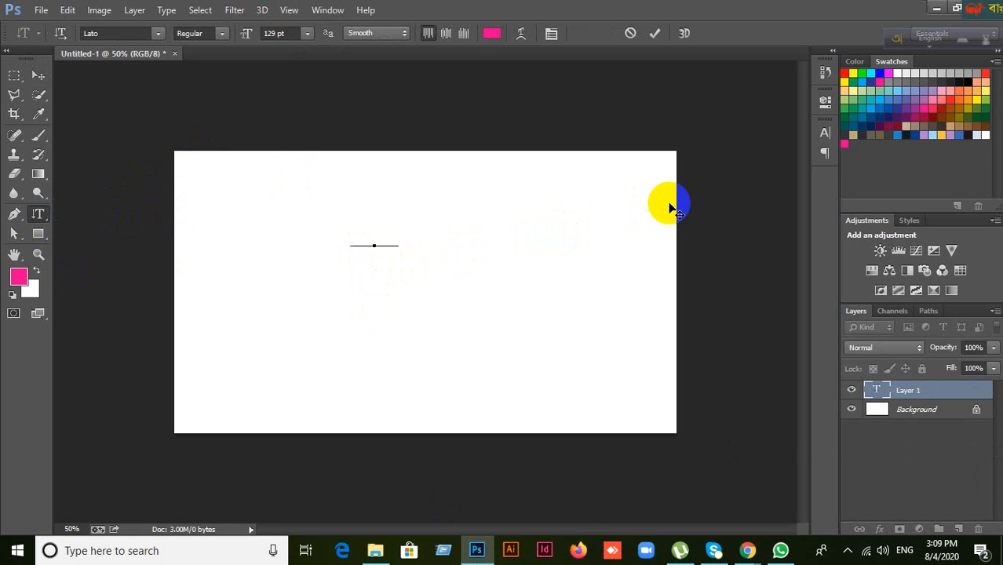
text(waki)
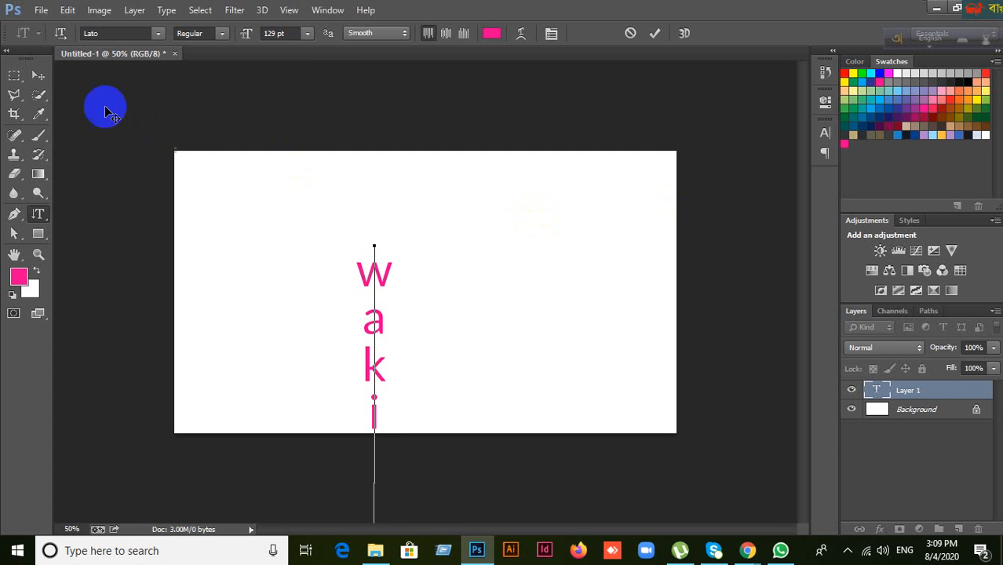
click(38, 75)
drag(390, 293, 406, 189)
click(825, 135)
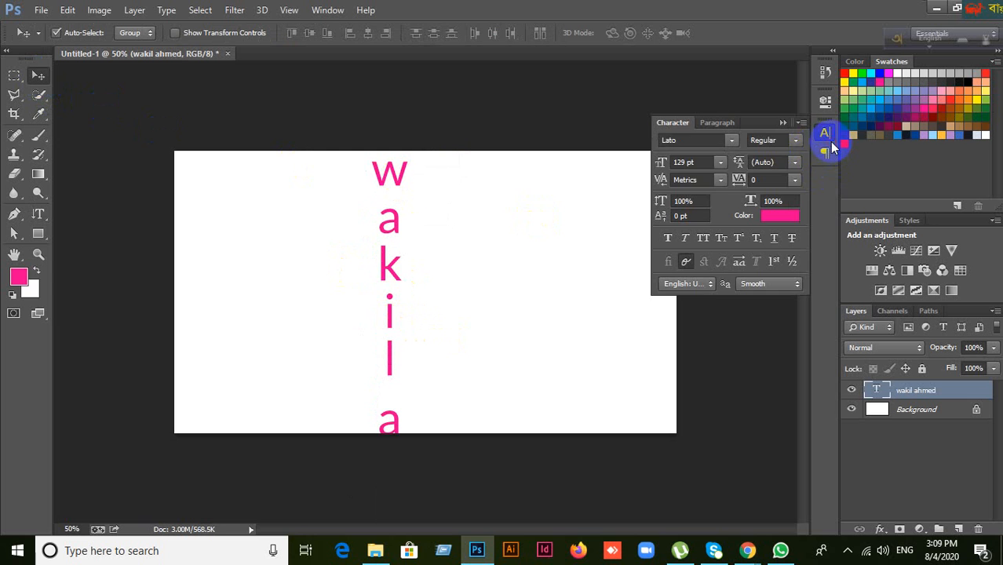
click(703, 163)
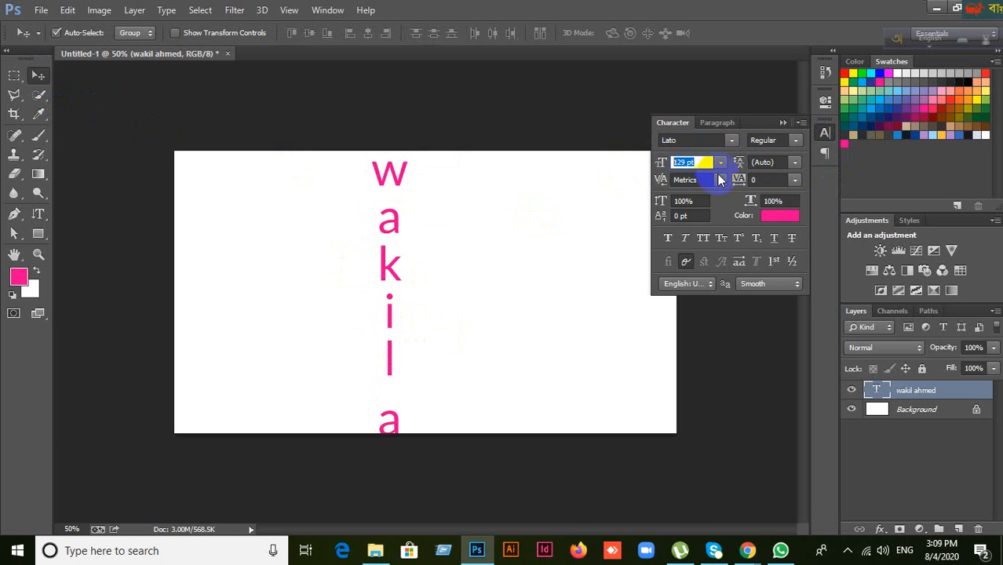
text(80)
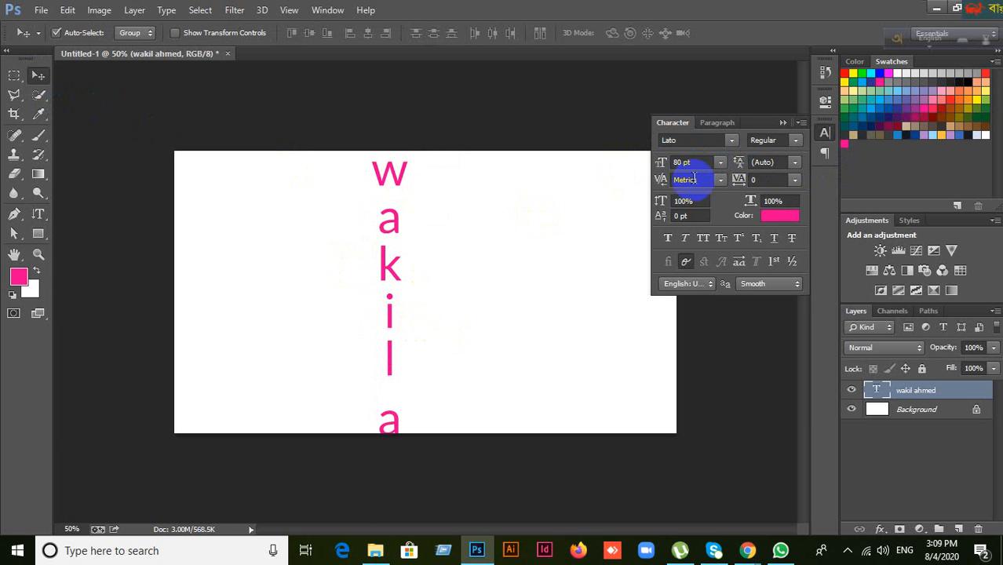
key(Return)
click(701, 163)
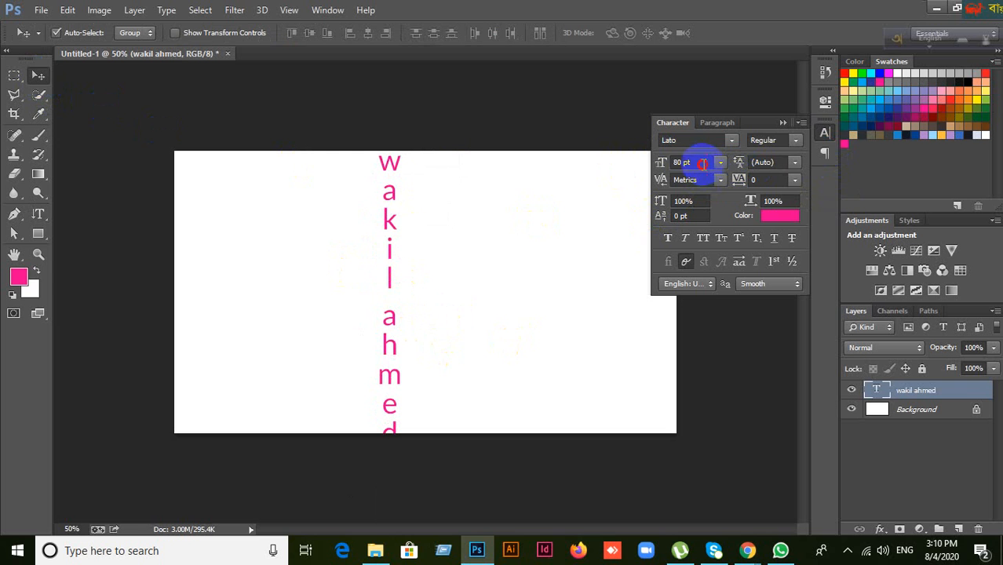
key(Return)
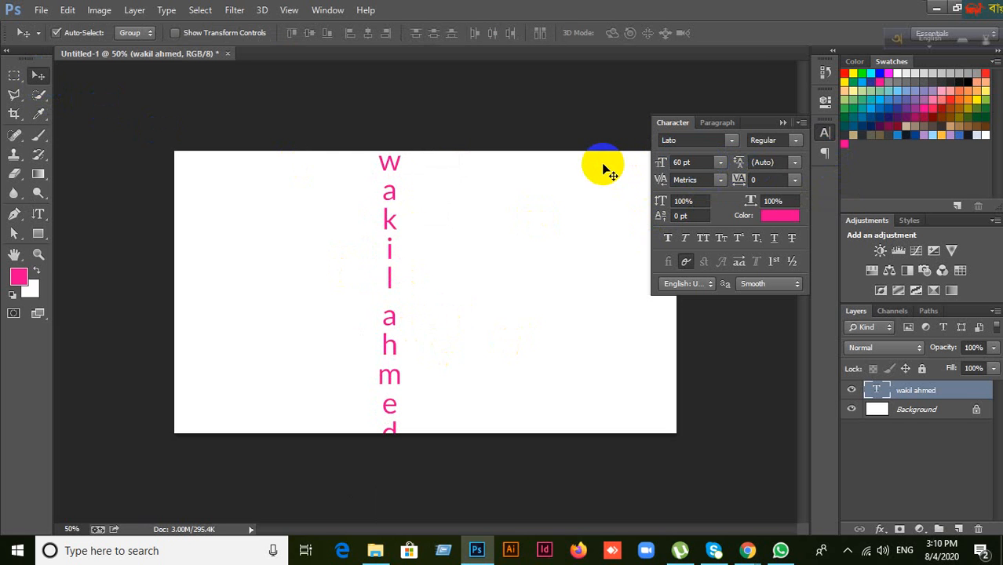
drag(384, 320, 394, 337)
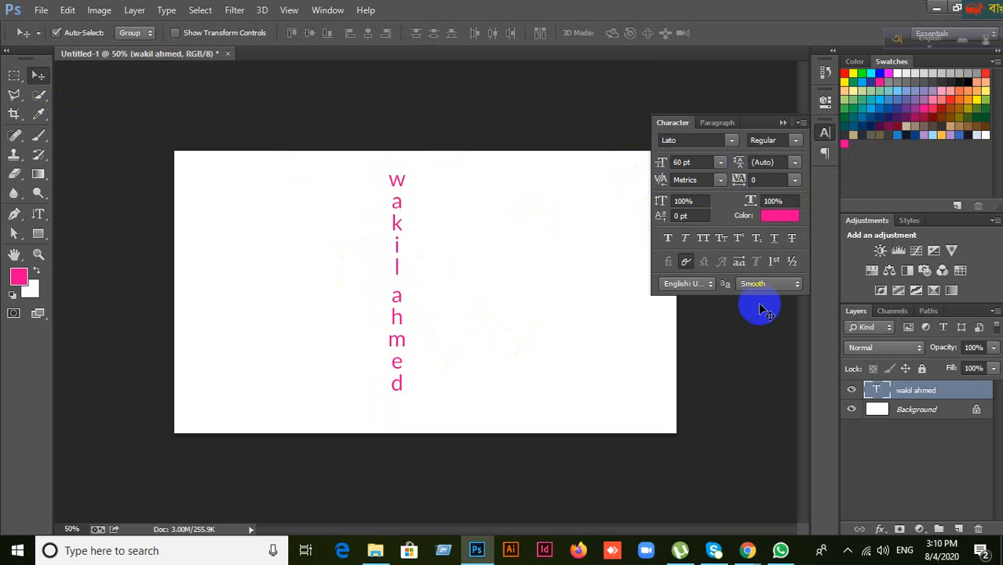
click(778, 123)
key(Delete)
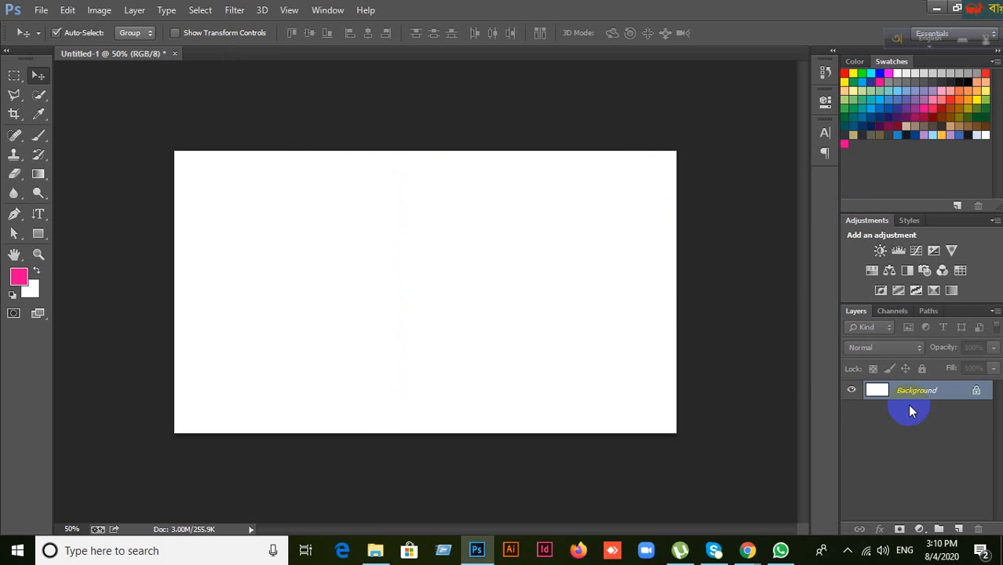
drag(38, 214, 112, 263)
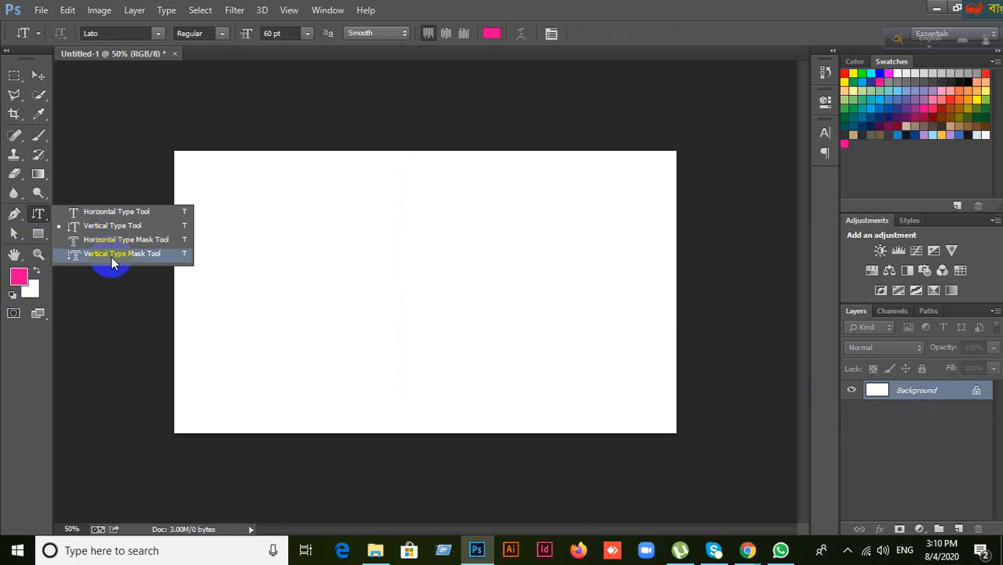
click(38, 75)
drag(38, 215, 78, 233)
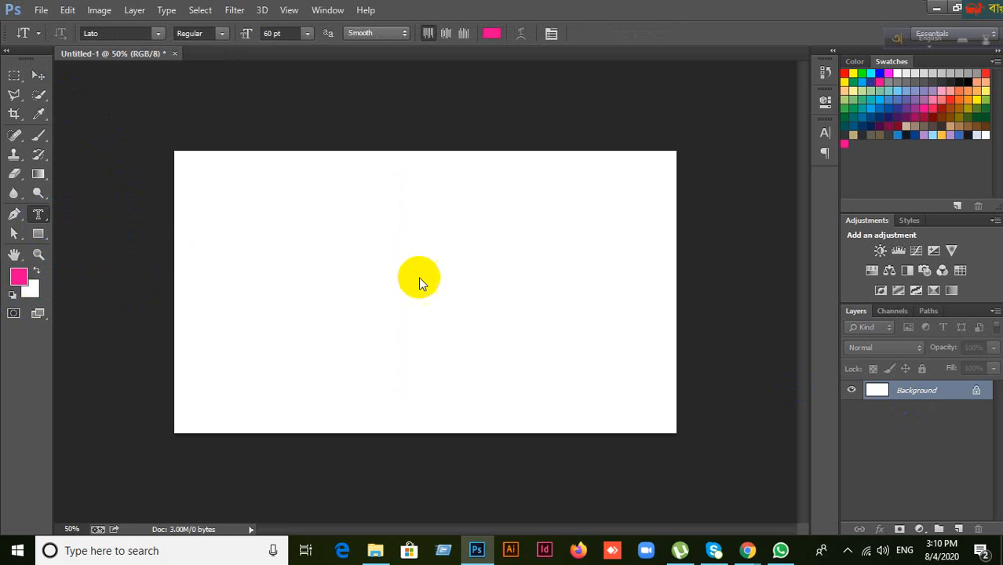
click(311, 220)
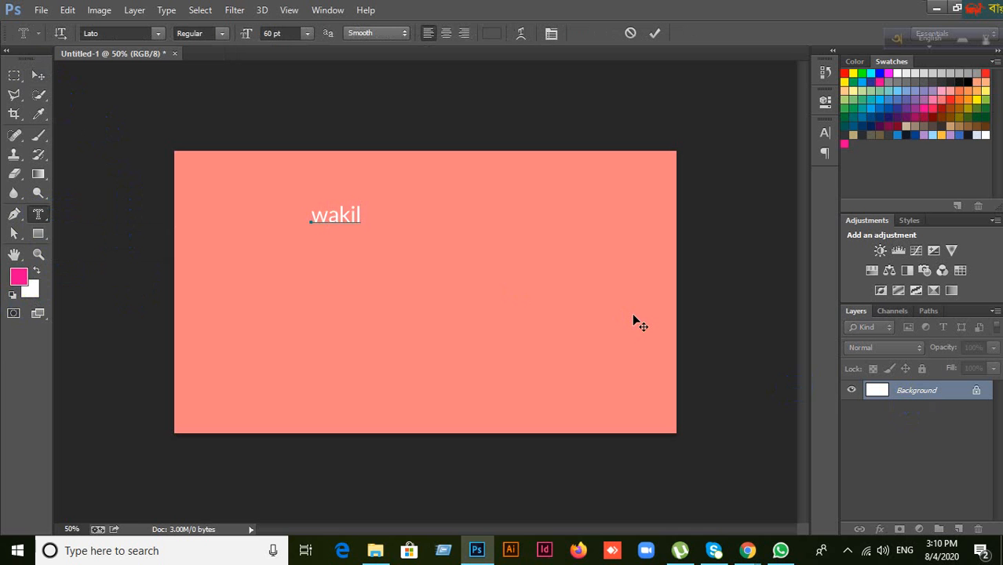
text(wakil ahmed)
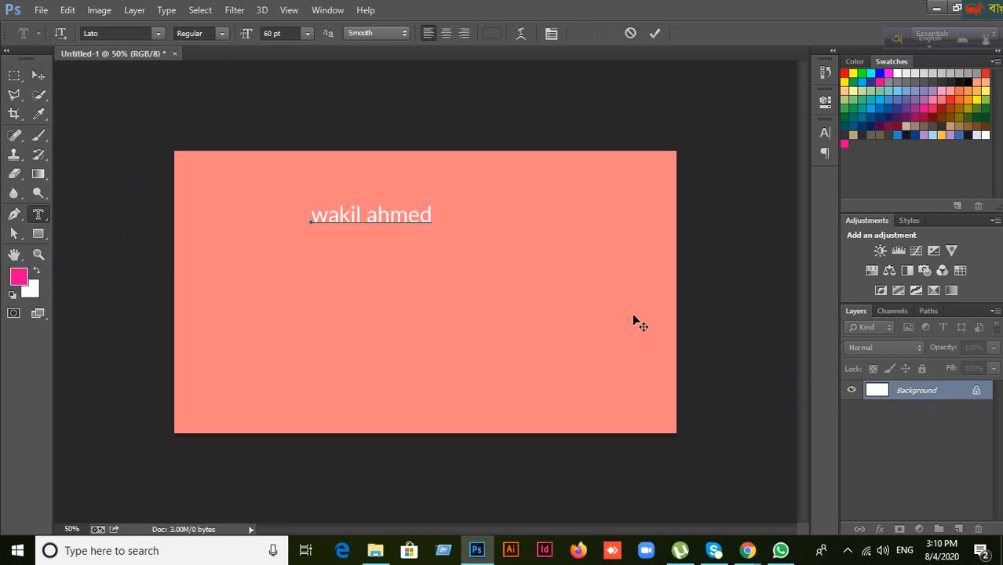
click(655, 33)
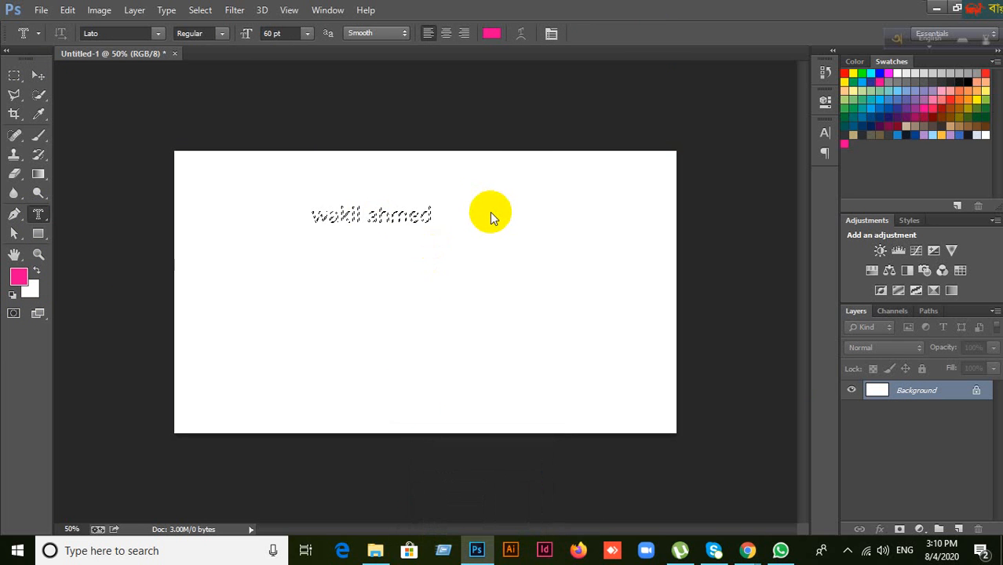
key(alt+BackSpace)
key(ctrl+d)
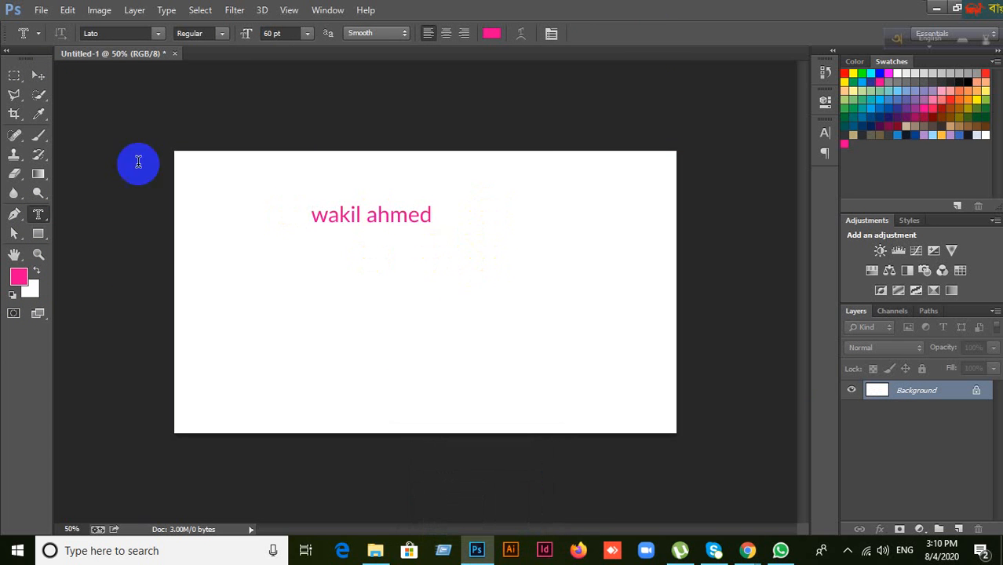
click(38, 75)
click(392, 215)
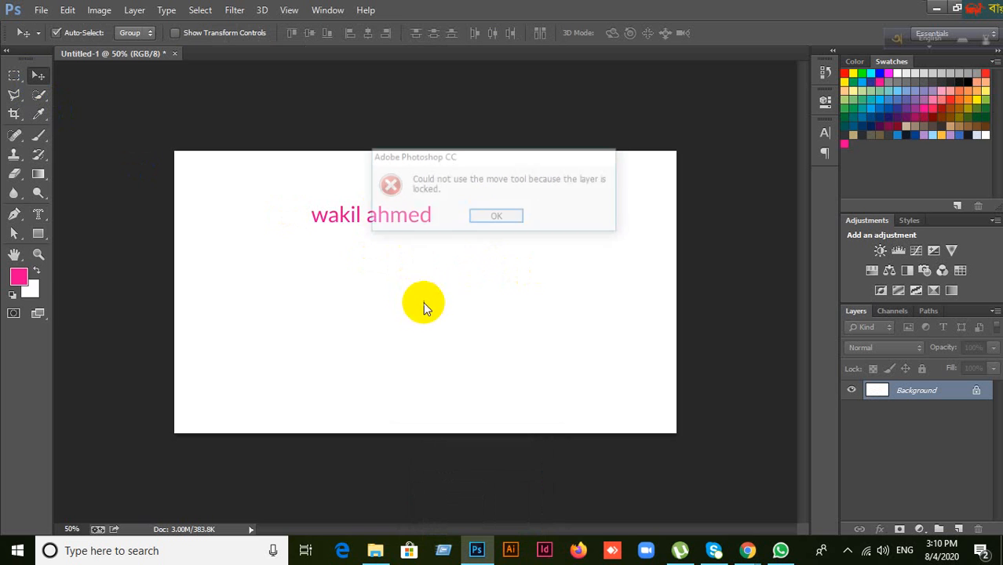
click(507, 228)
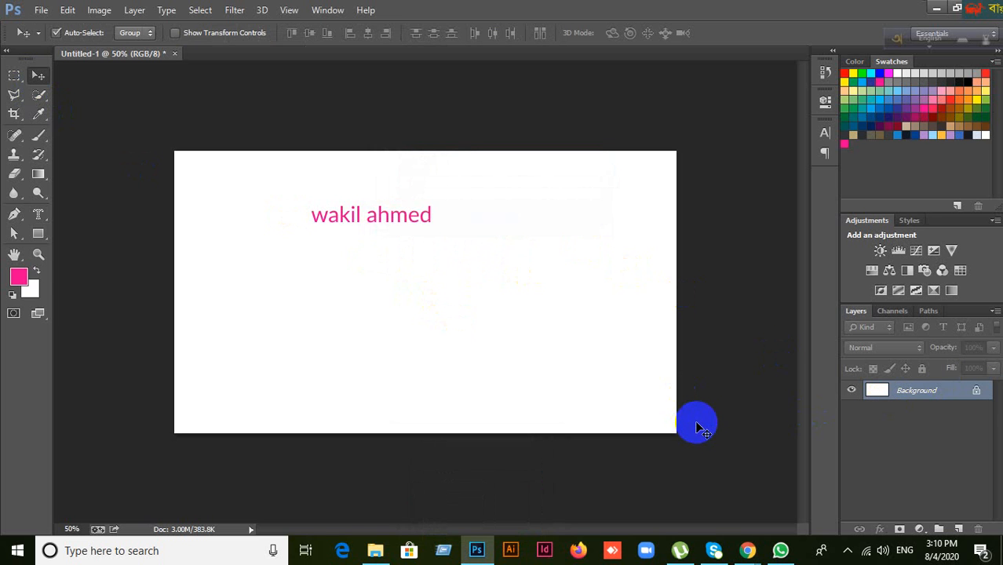
key(ctrl+alt+z)
key(ctrl+alt+z)
key(ctrl+alt+z)
key(ctrl+alt+z)
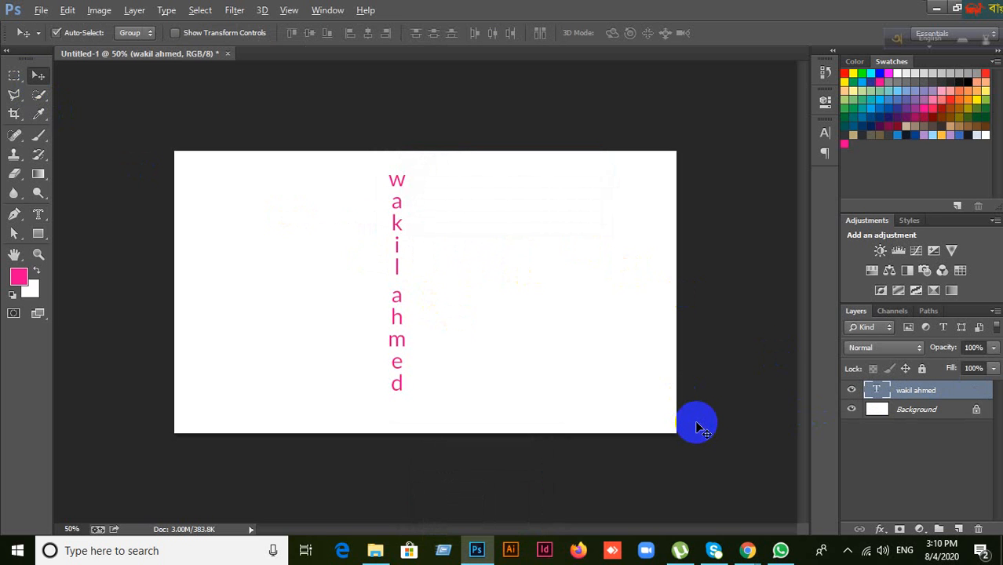
click(978, 529)
click(442, 217)
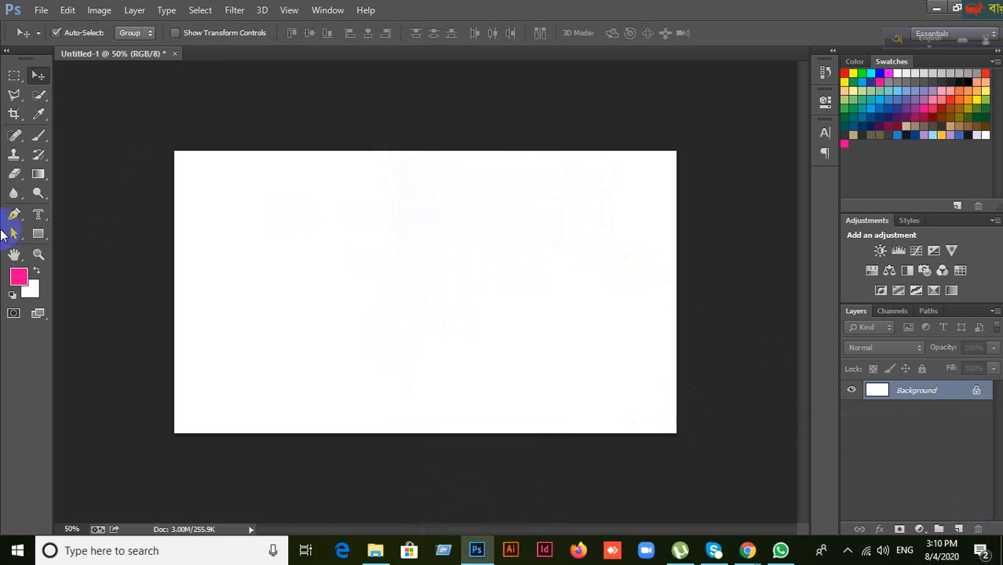
click(38, 213)
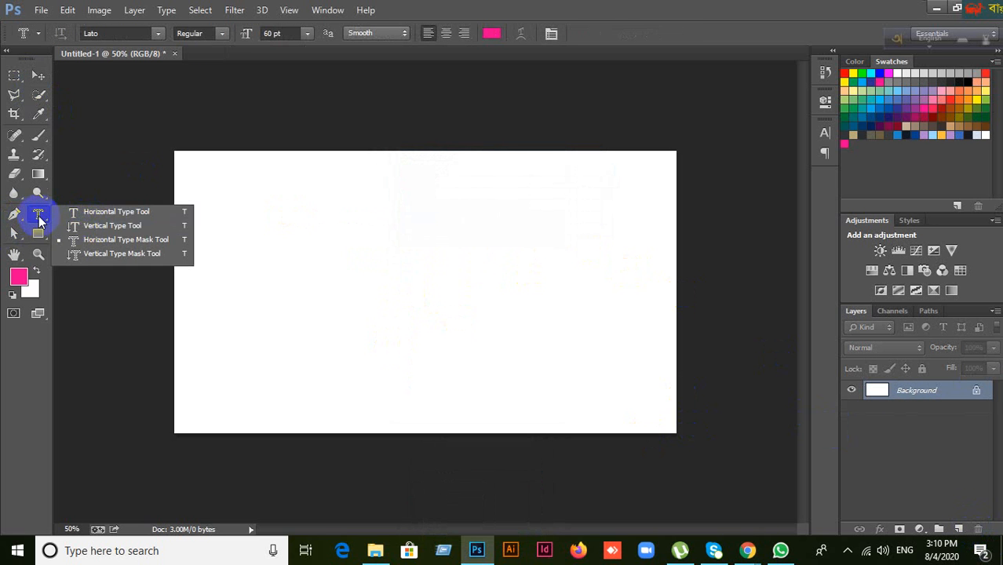
click(102, 212)
click(41, 219)
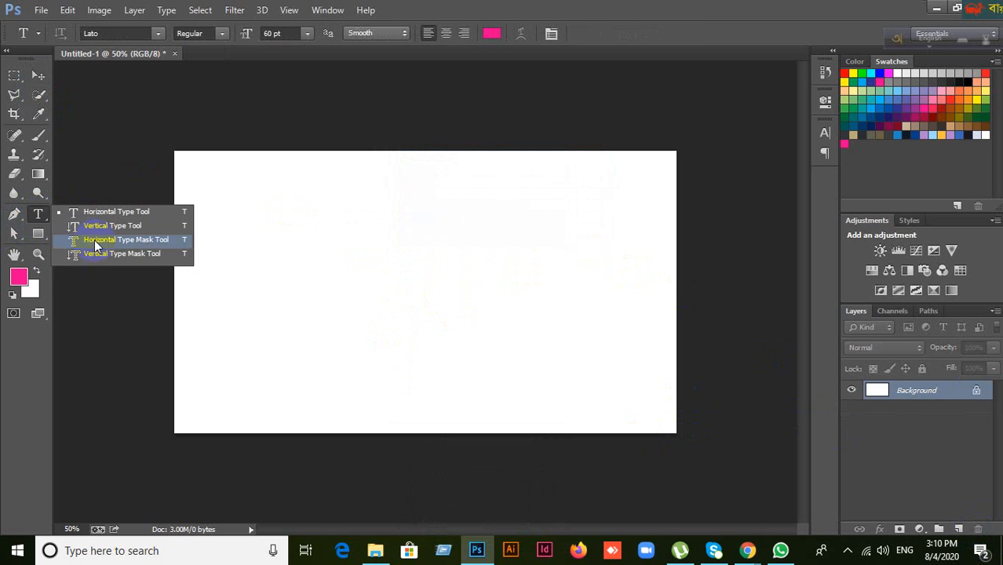
click(629, 10)
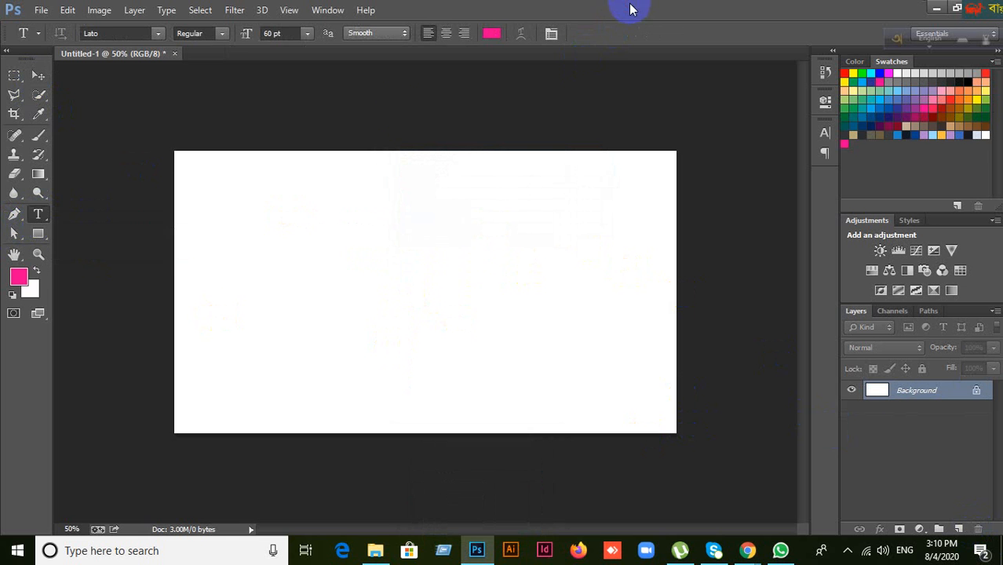
click(40, 219)
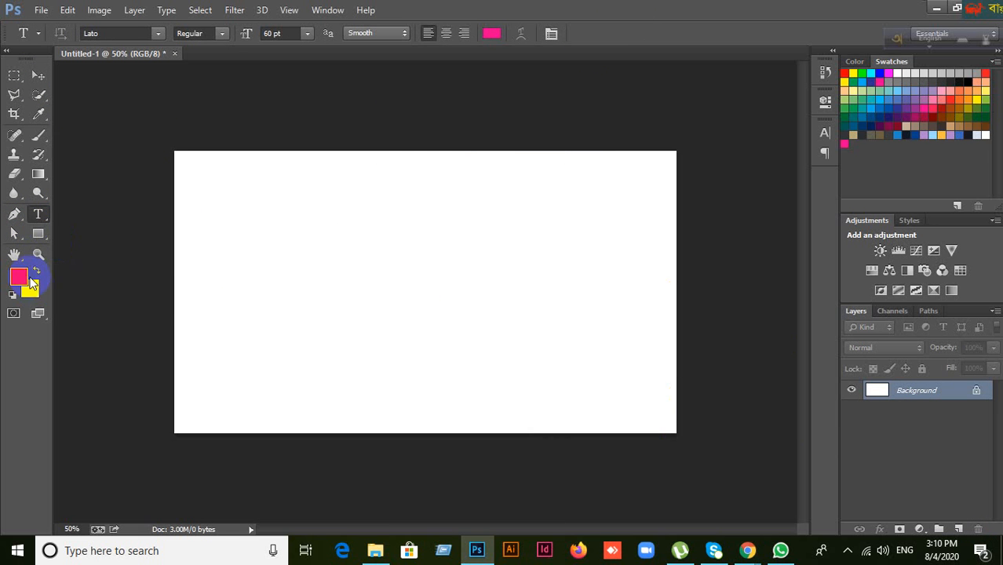
click(38, 233)
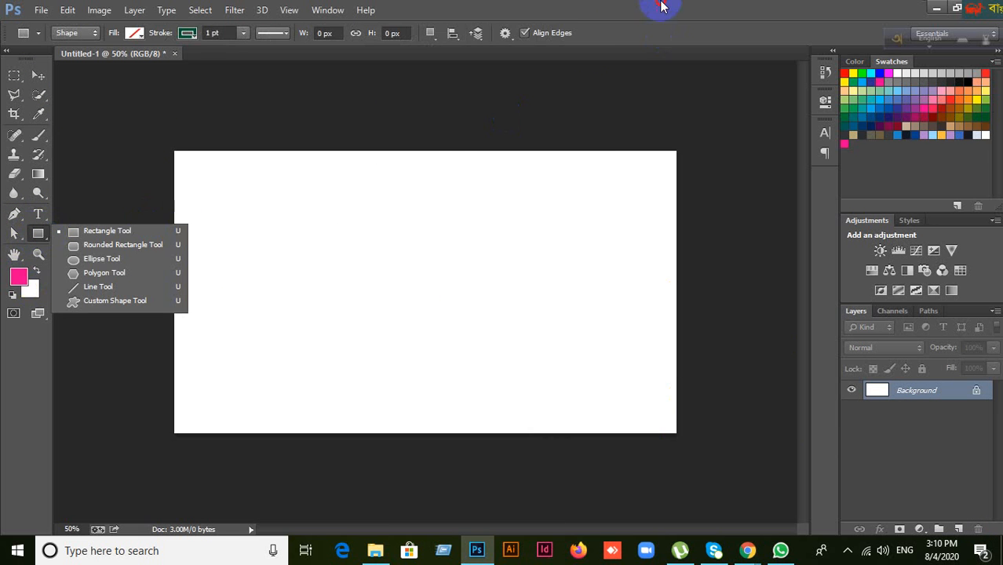
click(505, 126)
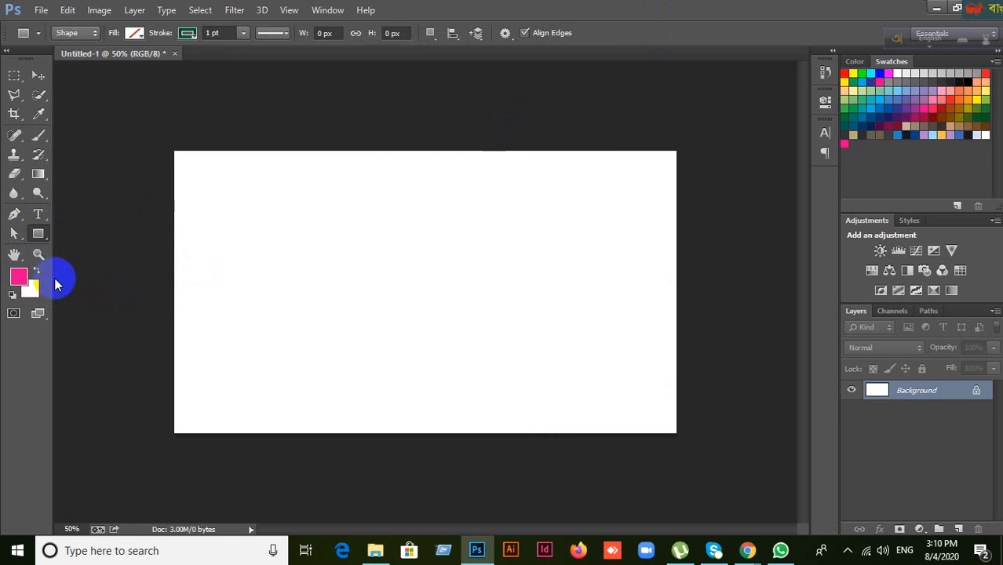
click(39, 76)
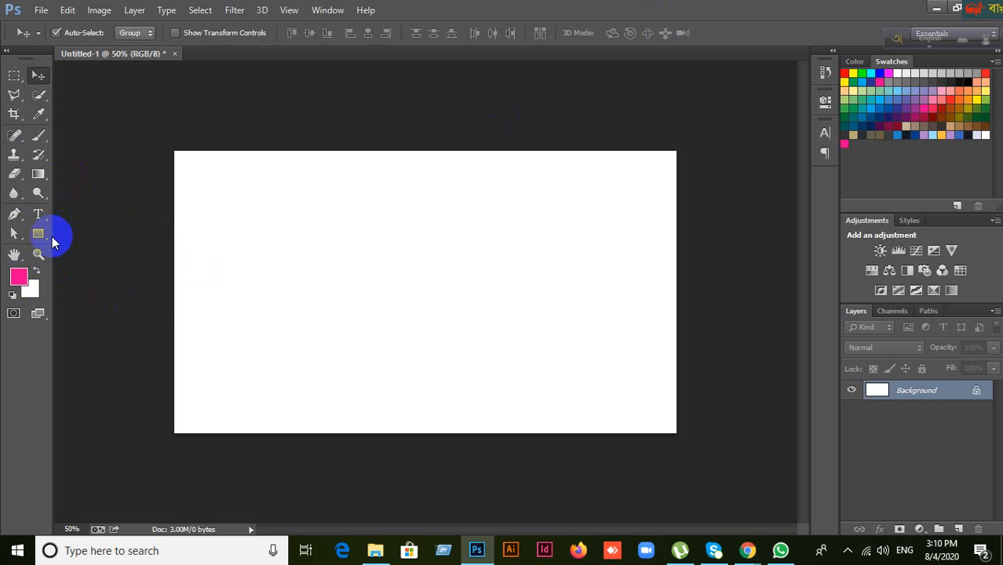
drag(39, 233, 99, 234)
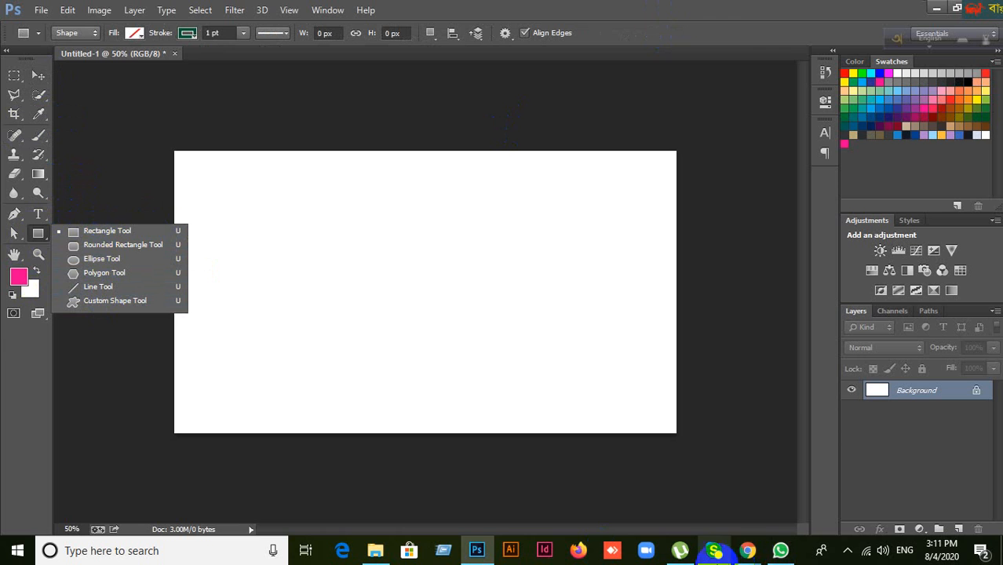
click(747, 552)
click(697, 519)
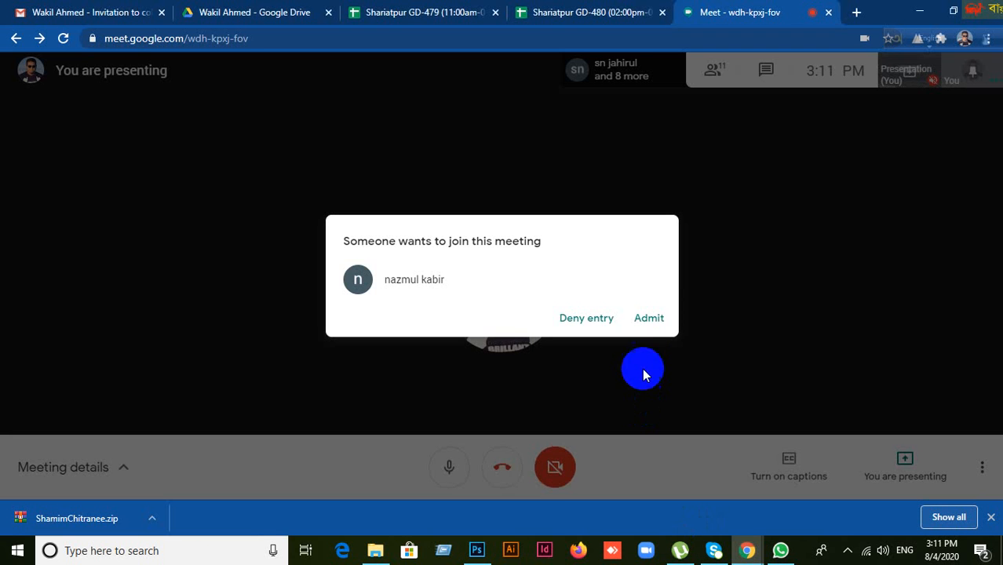
click(649, 318)
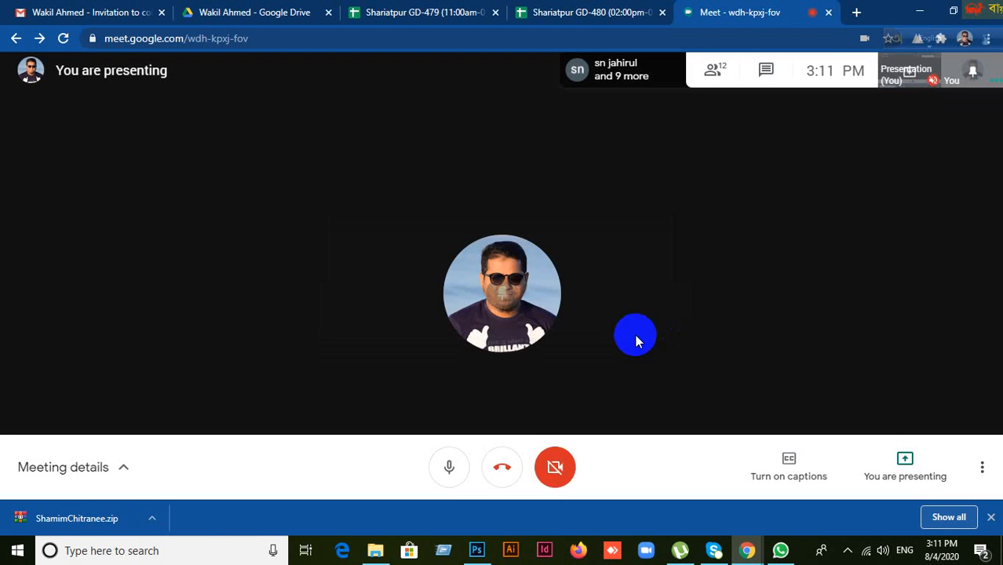
click(476, 550)
click(38, 214)
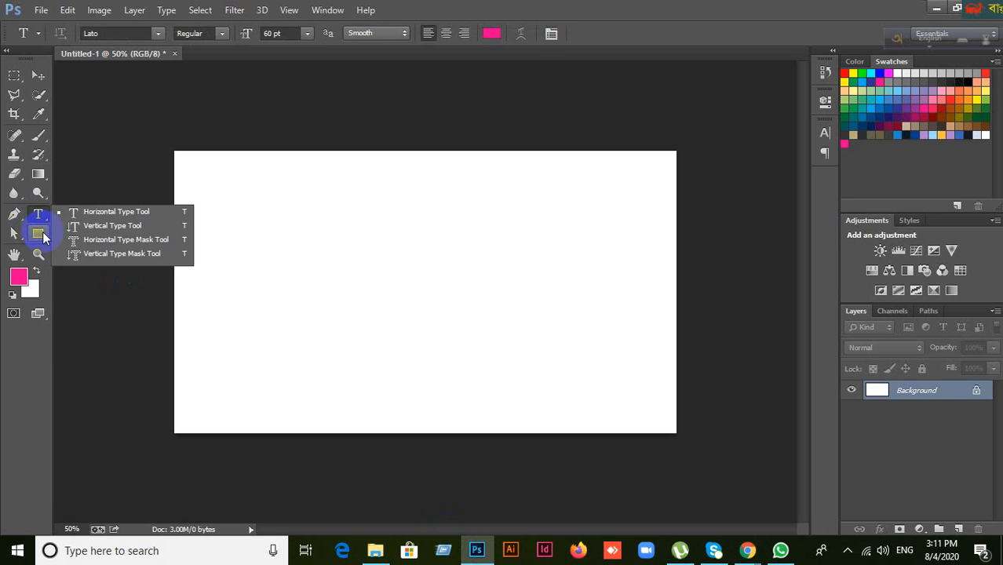
Step: Add Layer 1, fill a rectangular marquee selection with pink, then undo the fill and selection
click(38, 232)
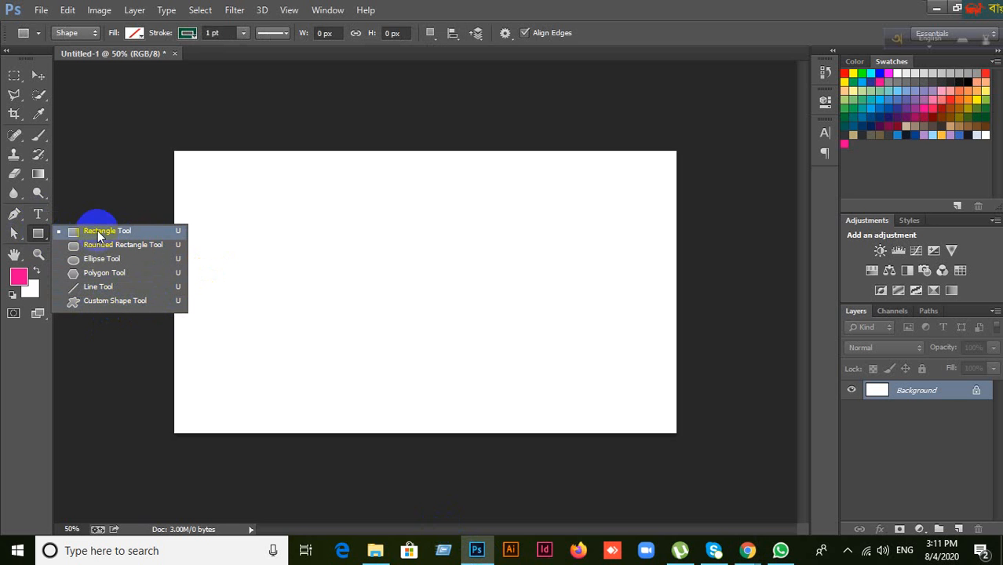
click(15, 75)
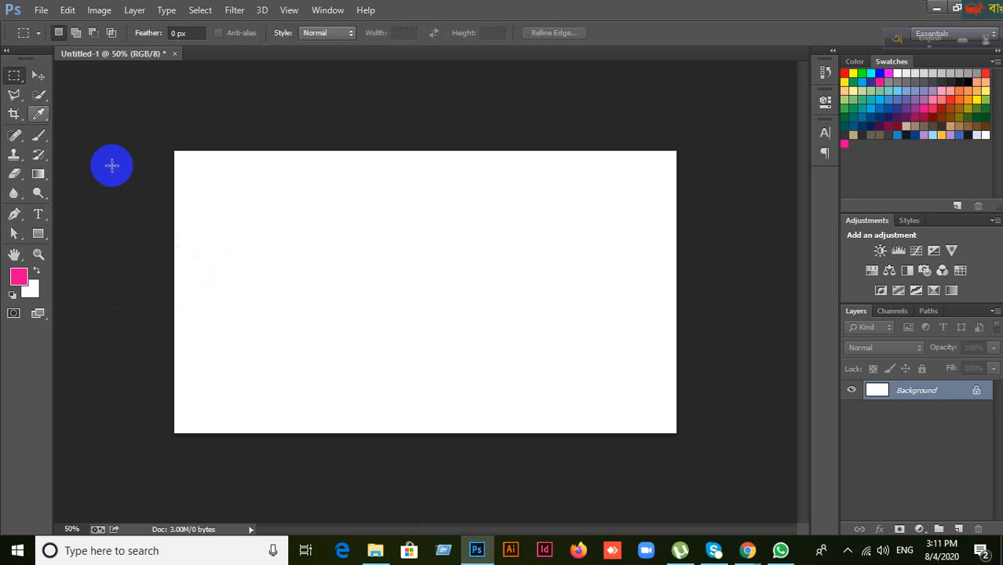
click(959, 529)
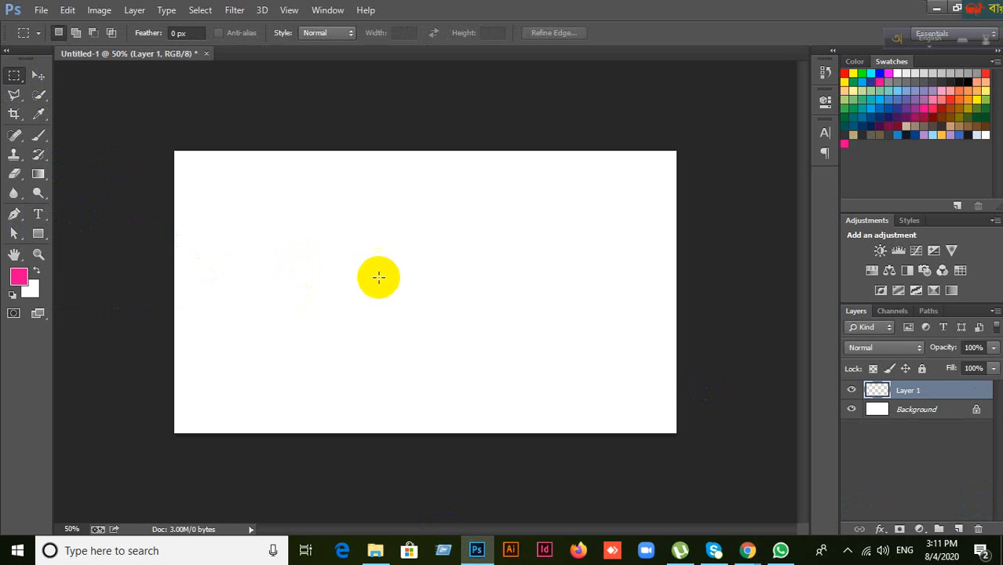
drag(307, 217, 510, 351)
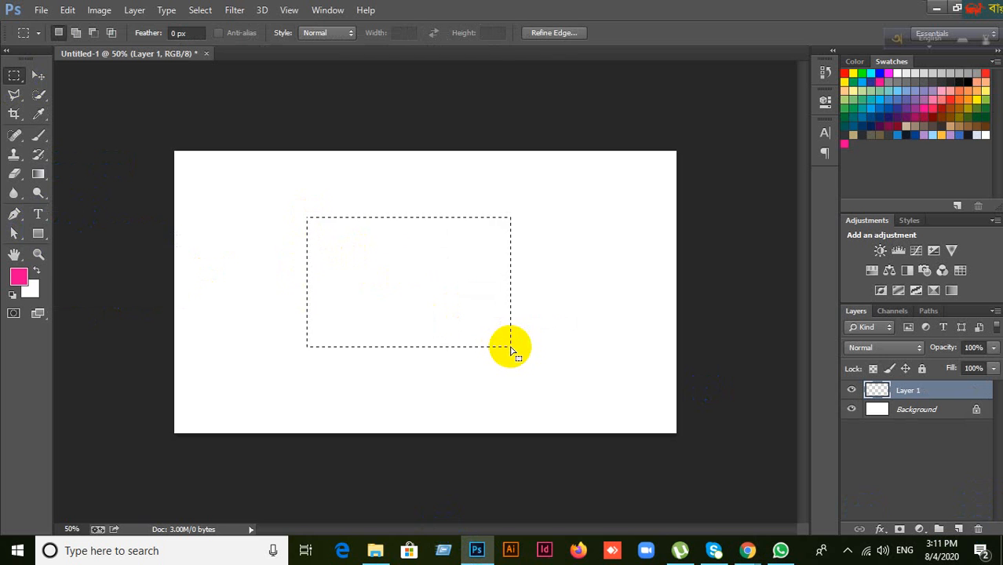
key(alt+BackSpace)
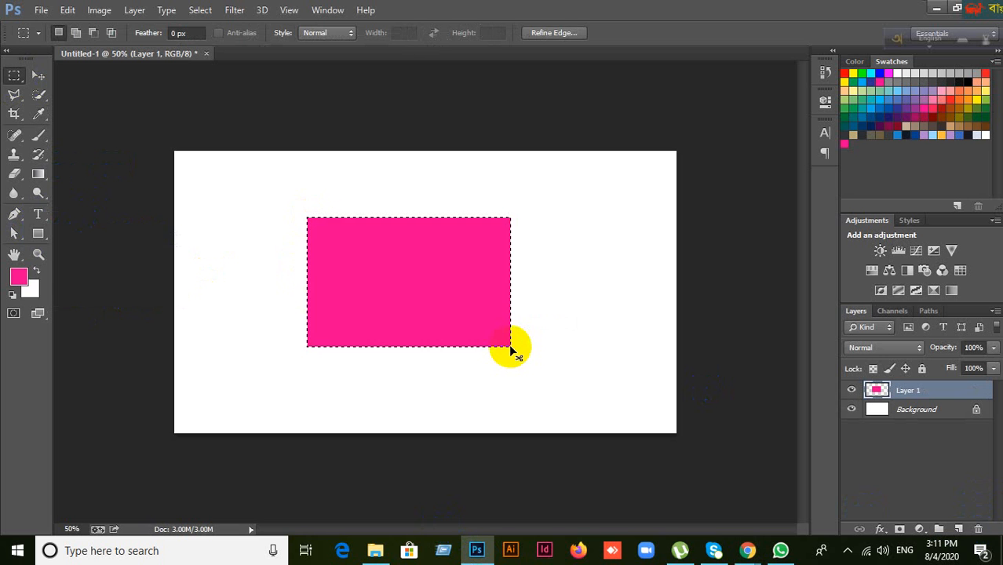
key(ctrl+d)
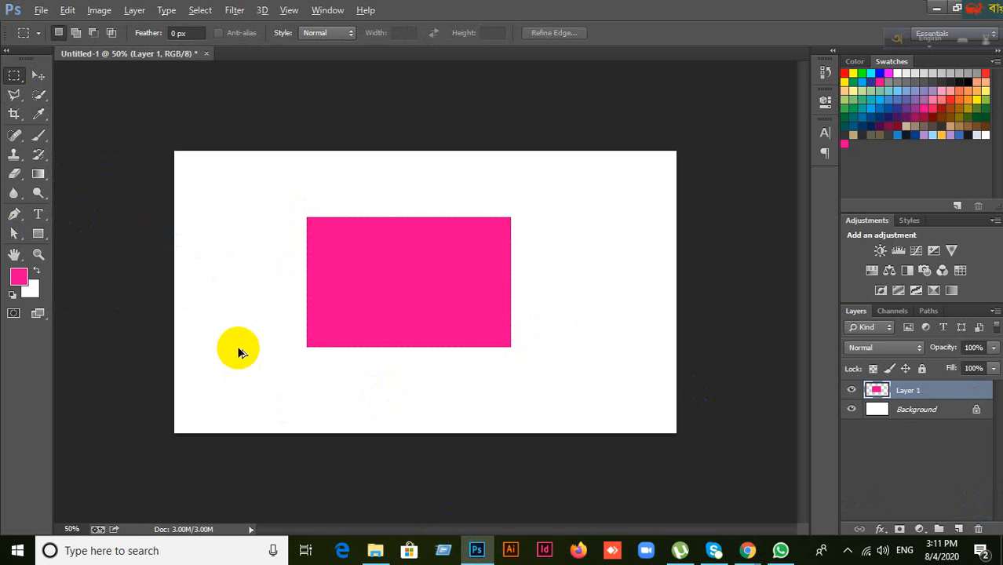
key(ctrl+alt+z)
key(ctrl+alt+z)
key(ctrl+d)
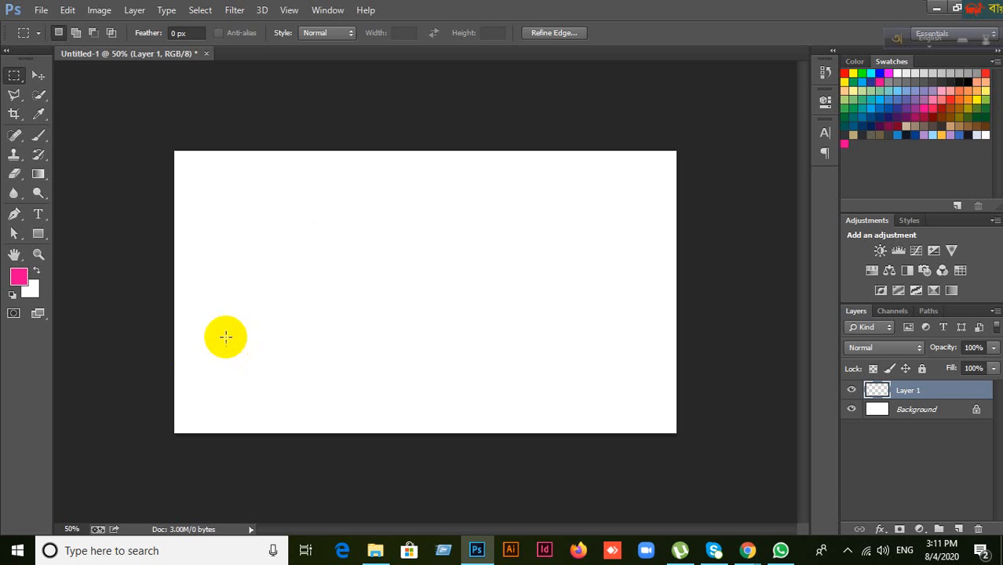
drag(41, 233, 84, 233)
Step: Draw a rectangle shape with red fill and a 15 pt border
drag(294, 193, 560, 383)
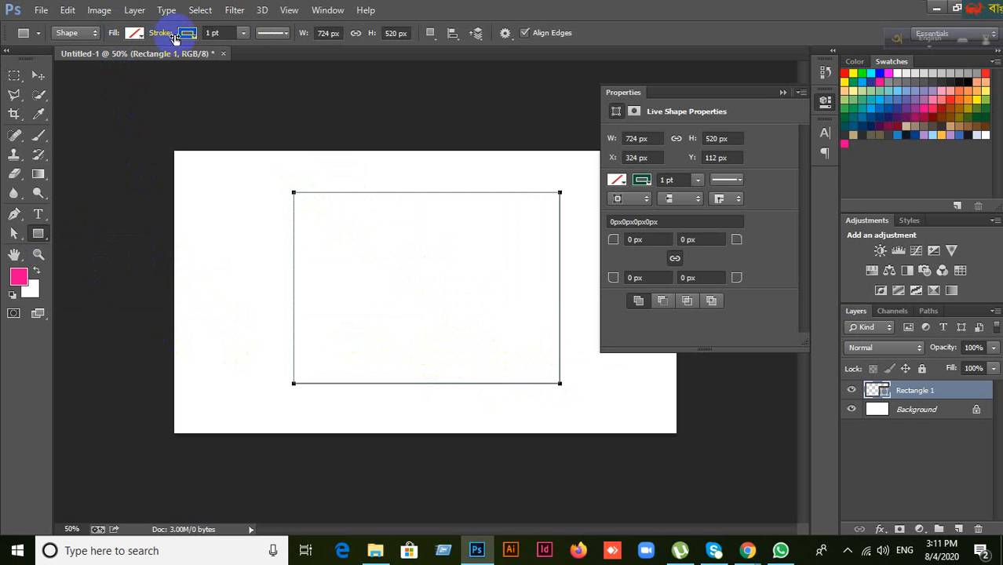
click(136, 34)
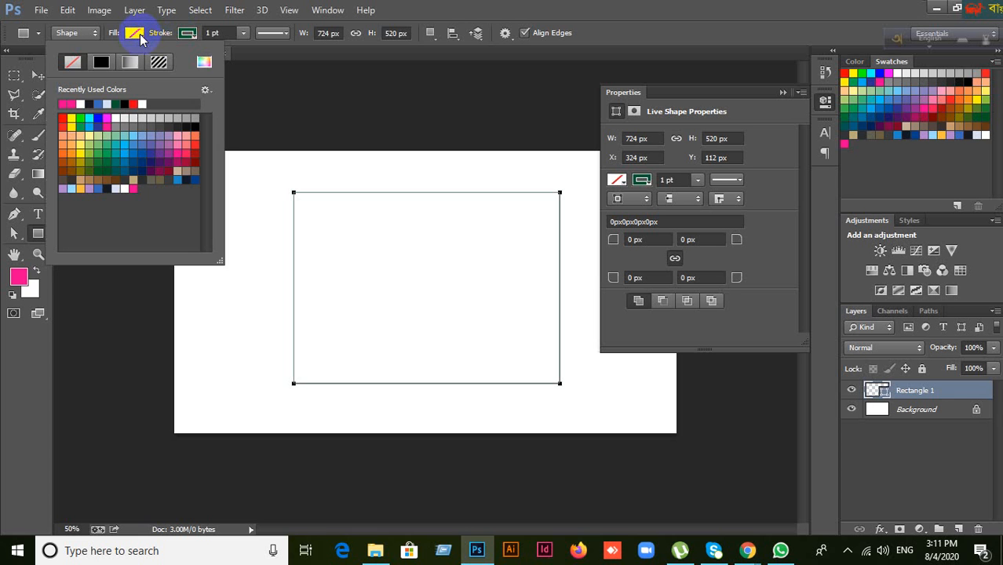
click(136, 34)
click(141, 36)
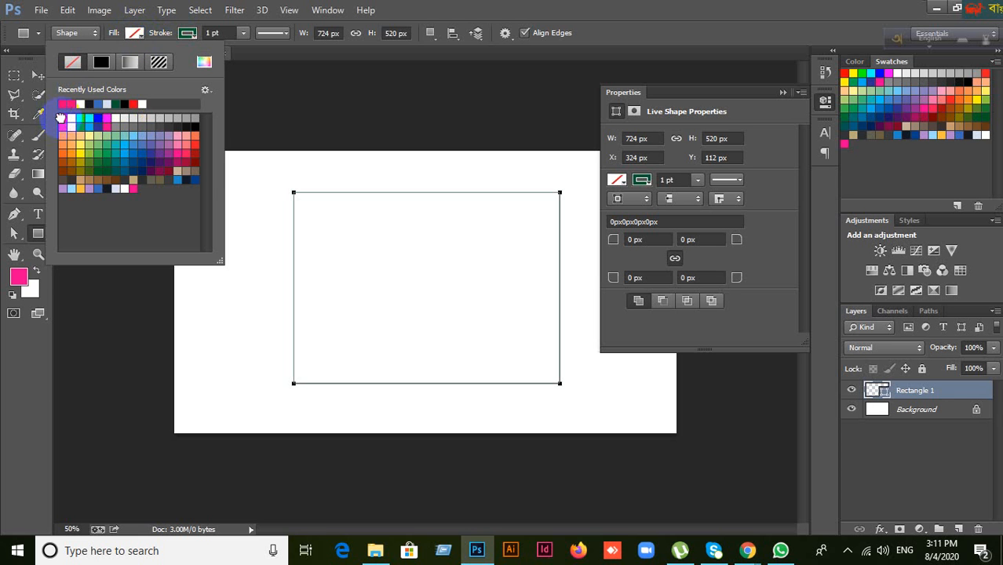
click(62, 118)
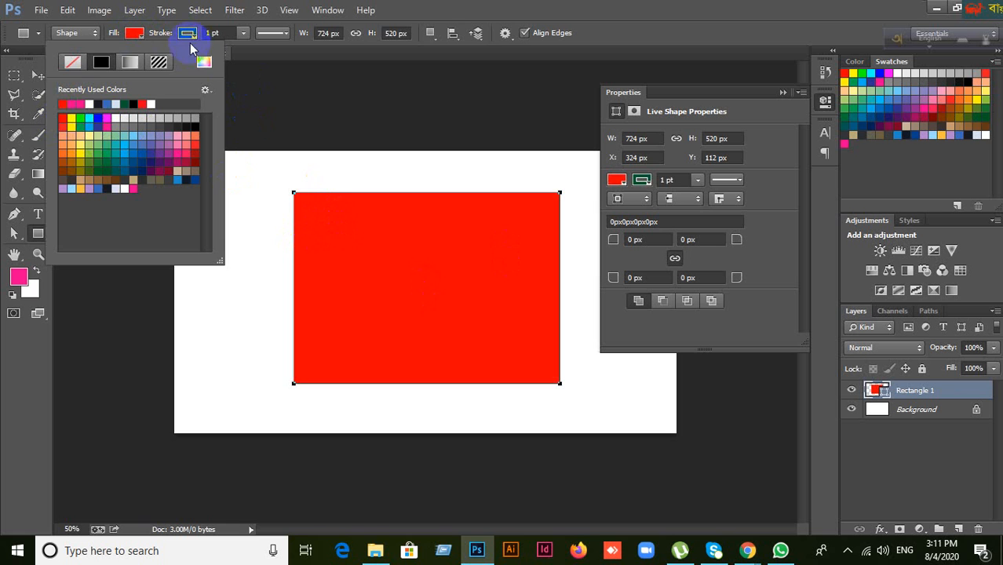
click(188, 35)
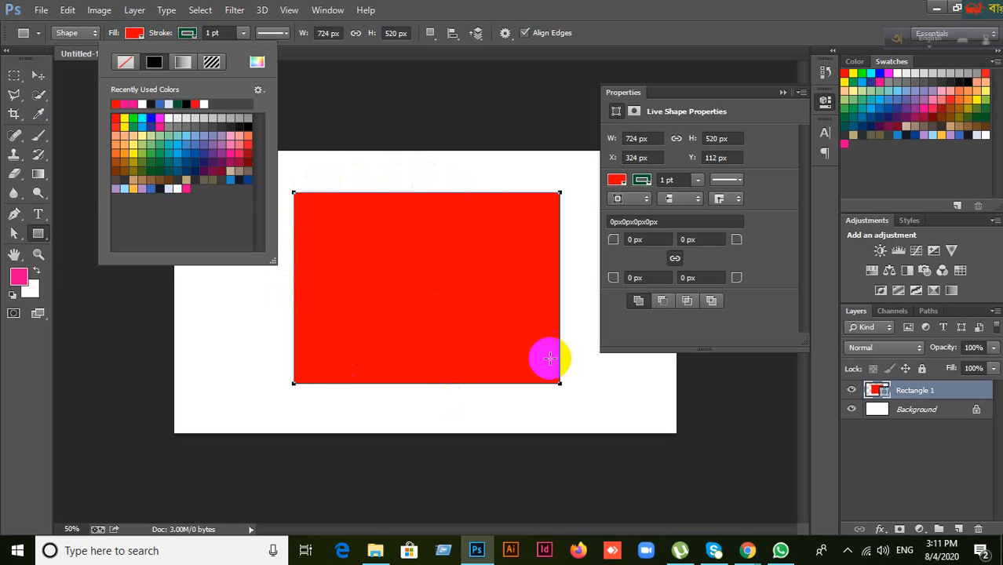
click(193, 33)
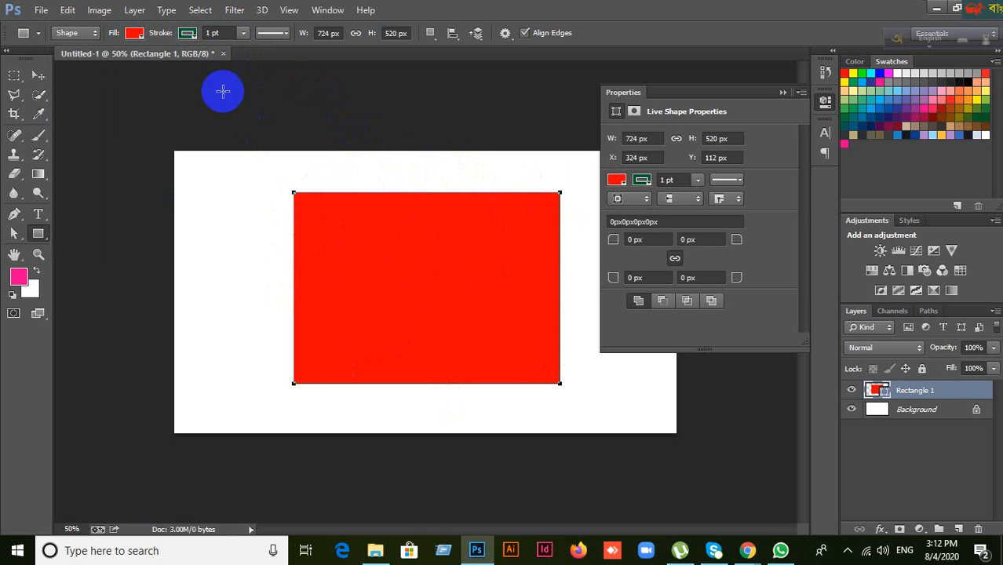
click(220, 33)
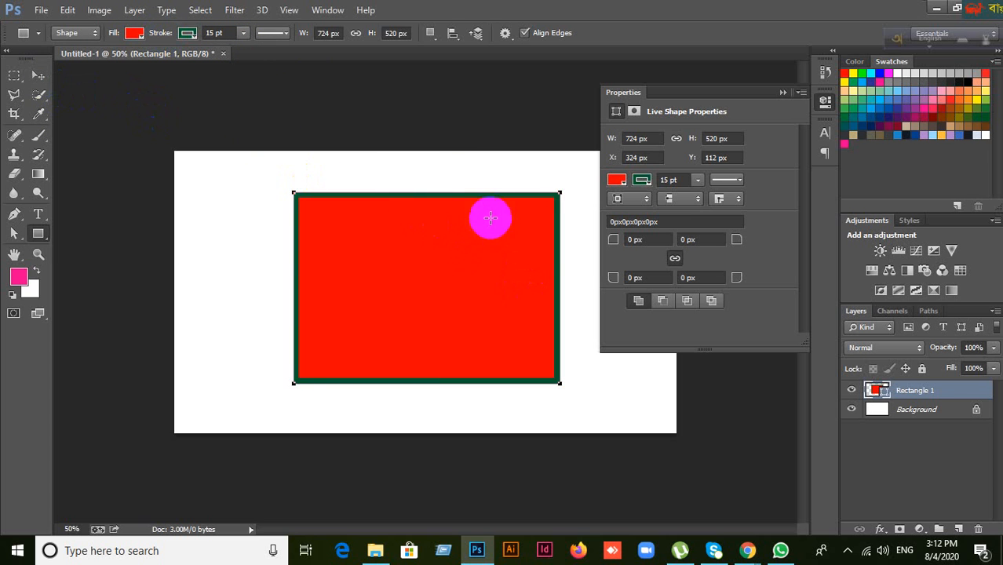
Step: Nudge the red rectangle left with the Move tool, then delete its layer
click(38, 75)
drag(432, 297, 401, 294)
click(783, 93)
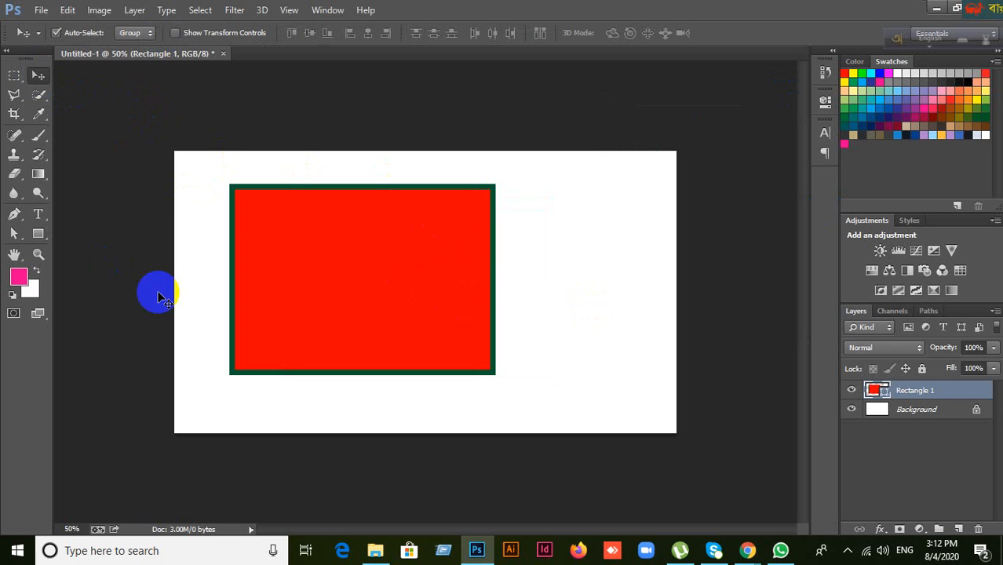
key(Delete)
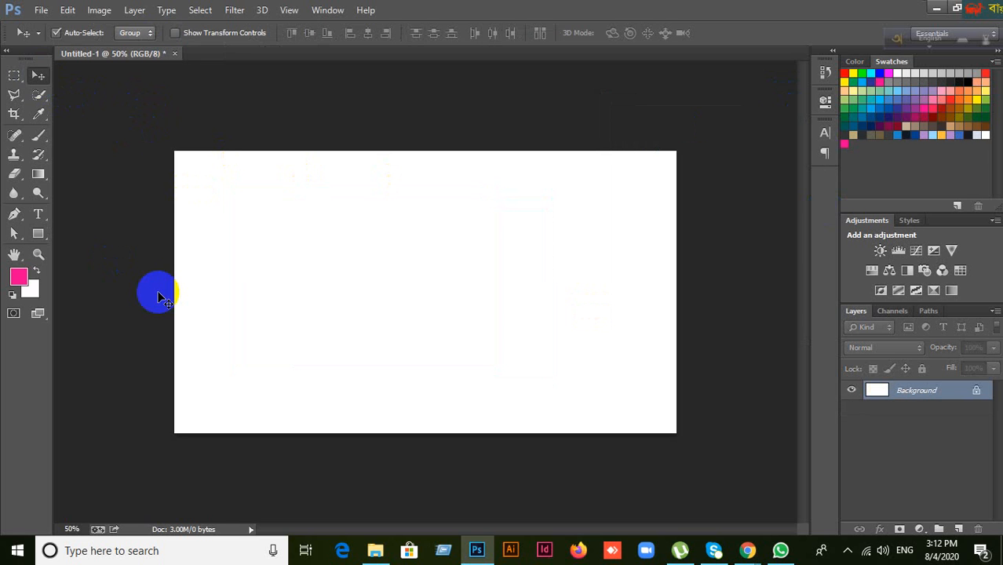
click(37, 235)
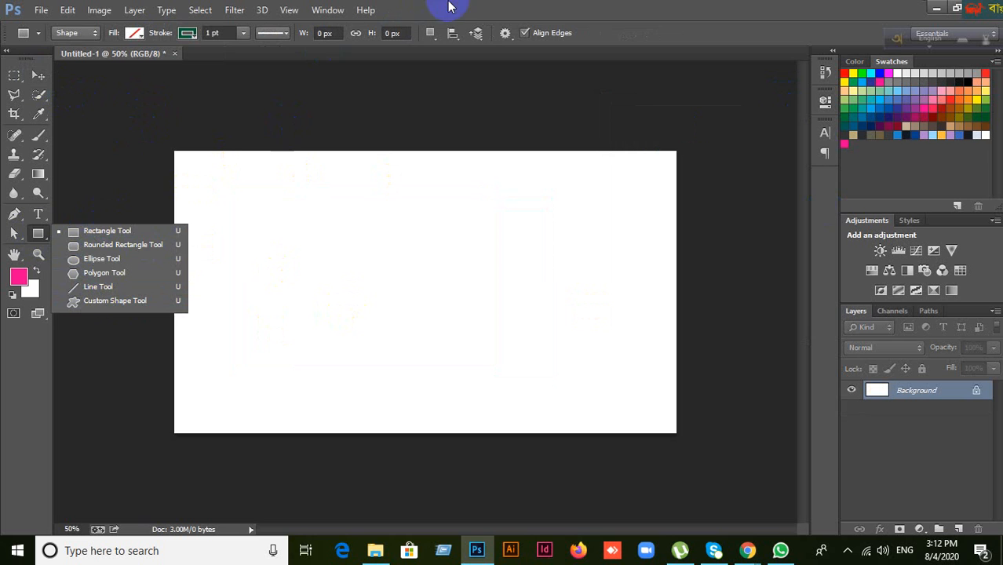
click(41, 239)
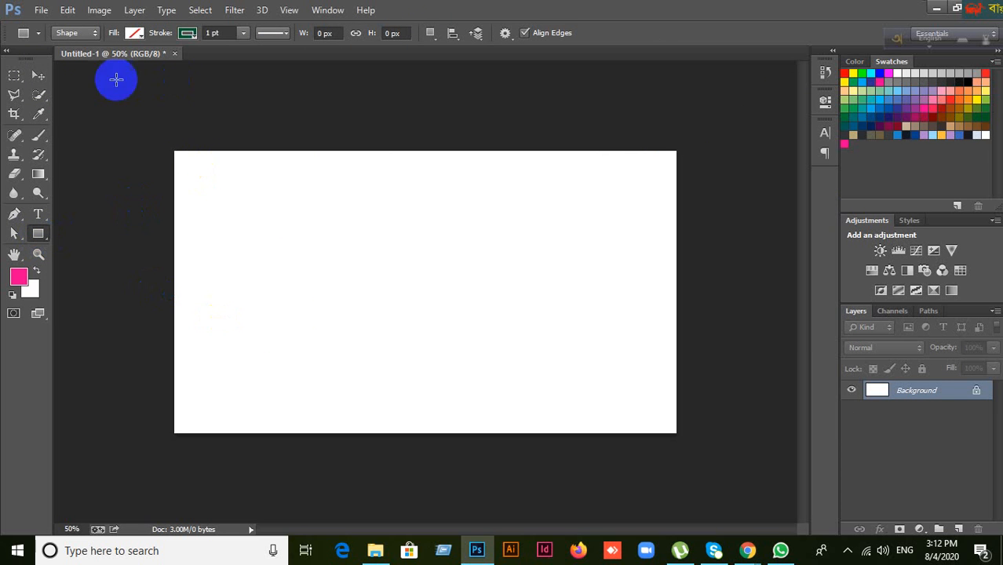
Step: Draw a 732 × 562 px rectangle filled yellow with a 15 pt dark green stroke
click(38, 75)
click(38, 233)
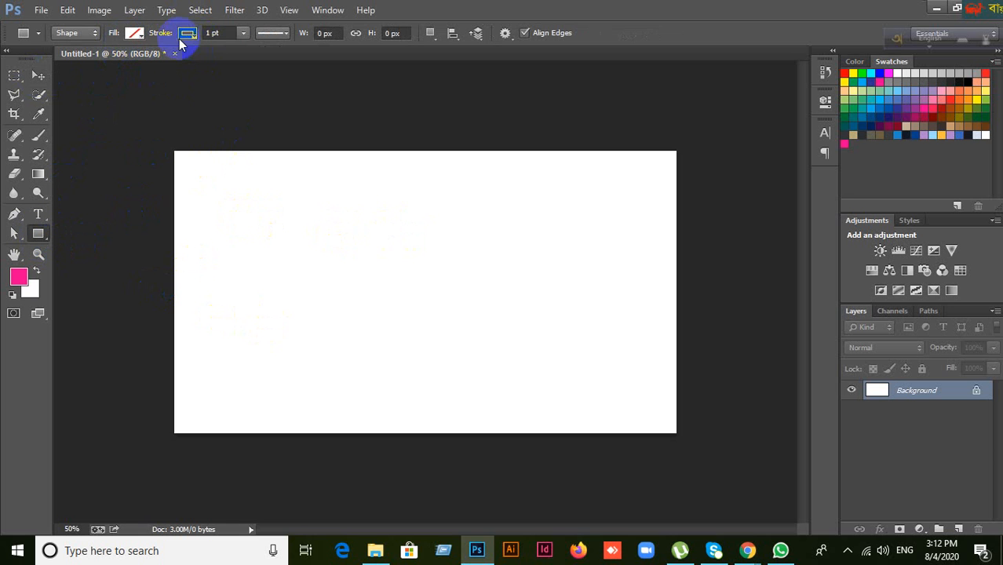
drag(285, 187, 554, 394)
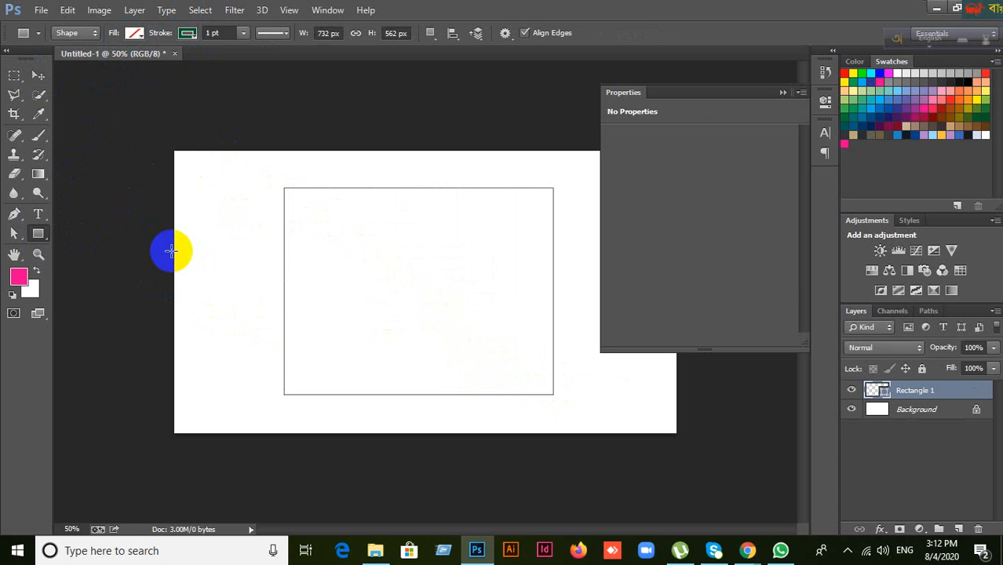
click(194, 34)
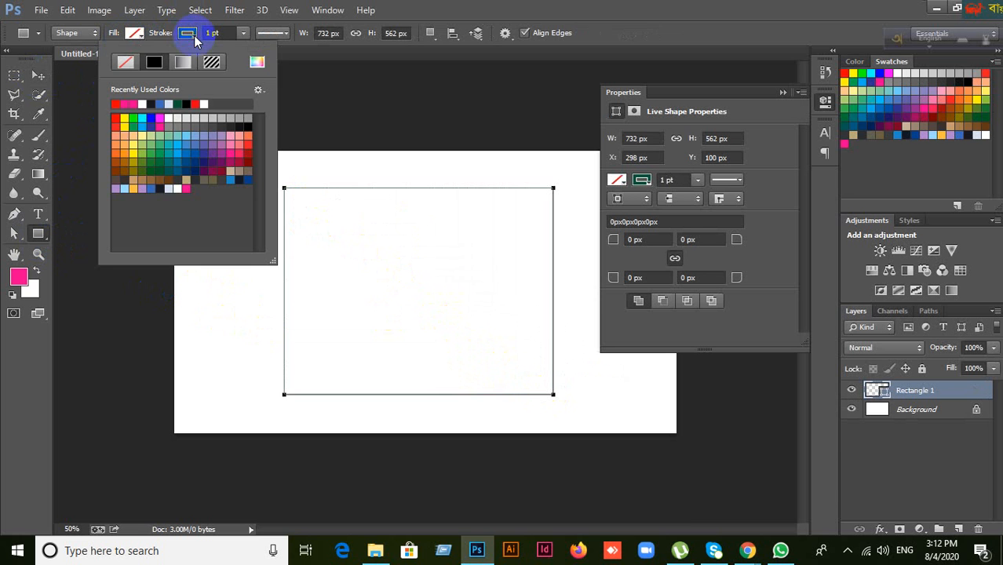
click(194, 34)
click(135, 33)
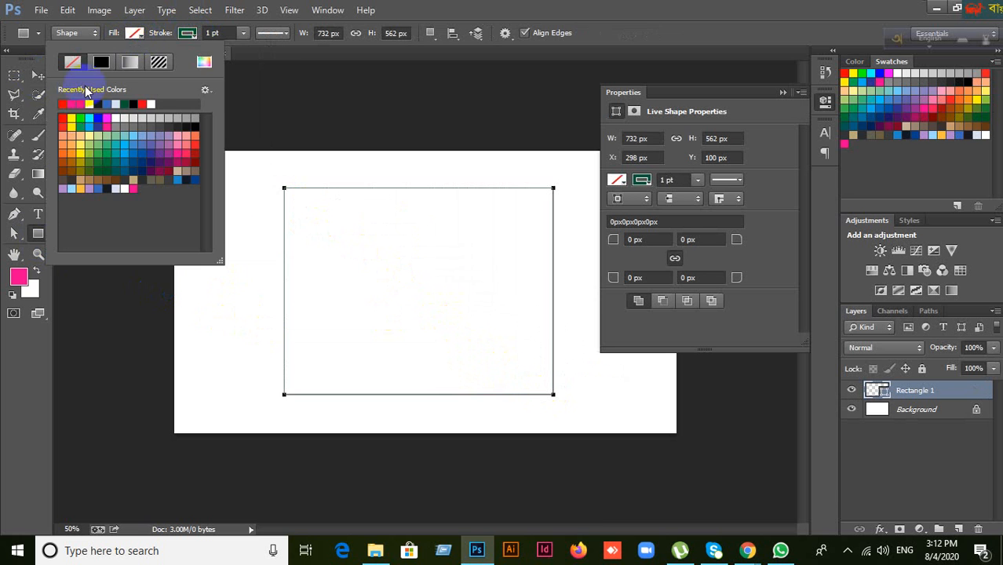
click(71, 118)
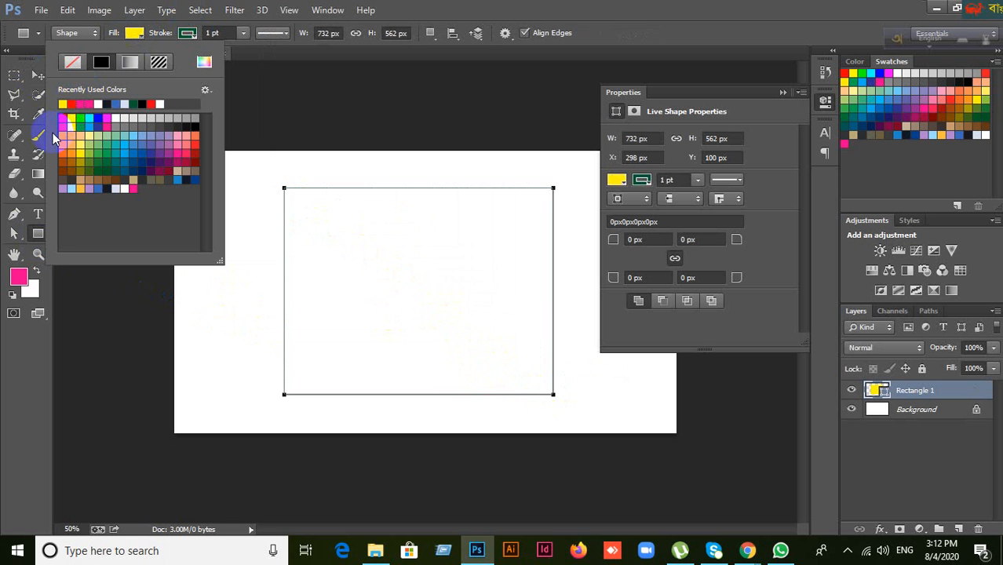
click(208, 33)
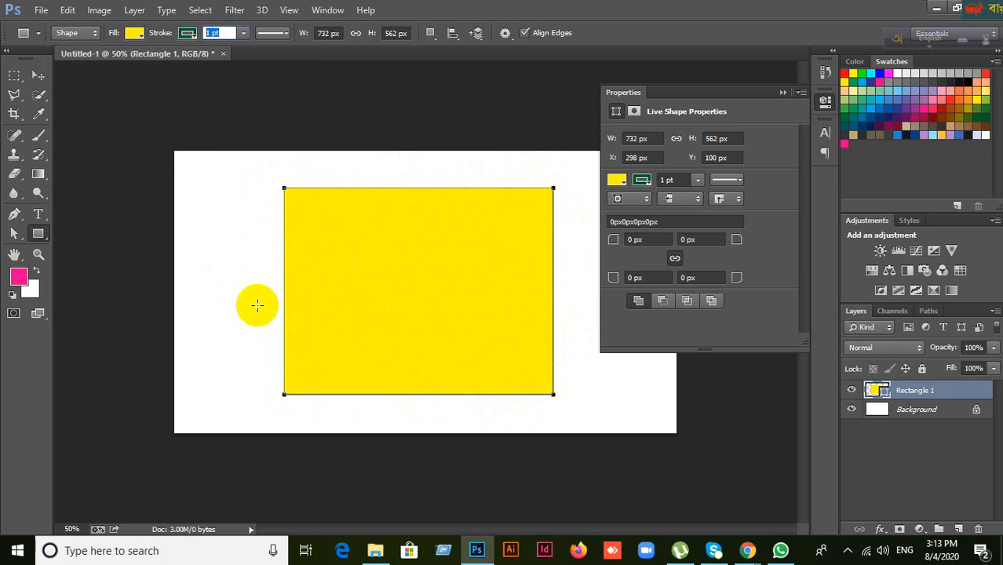
click(223, 32)
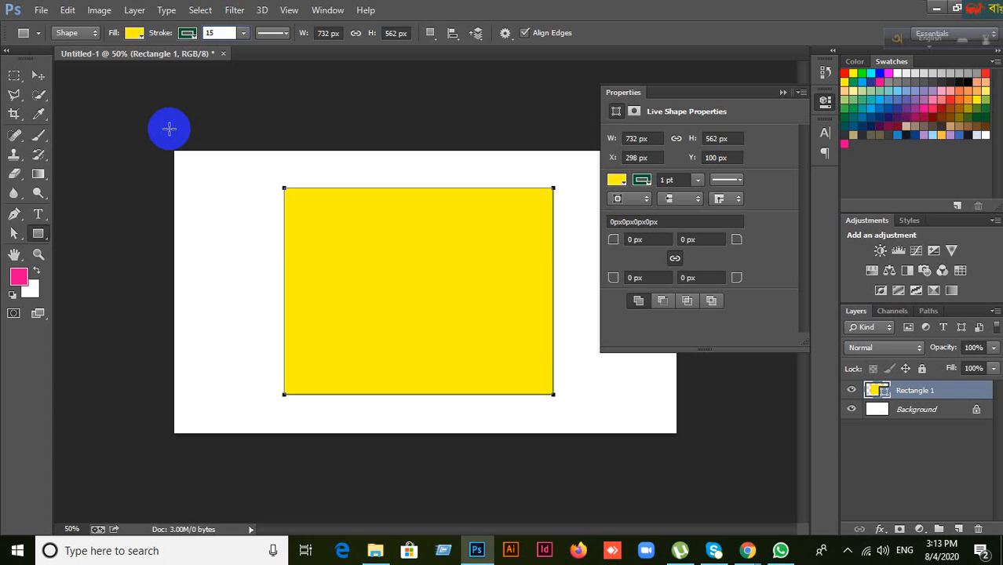
click(243, 34)
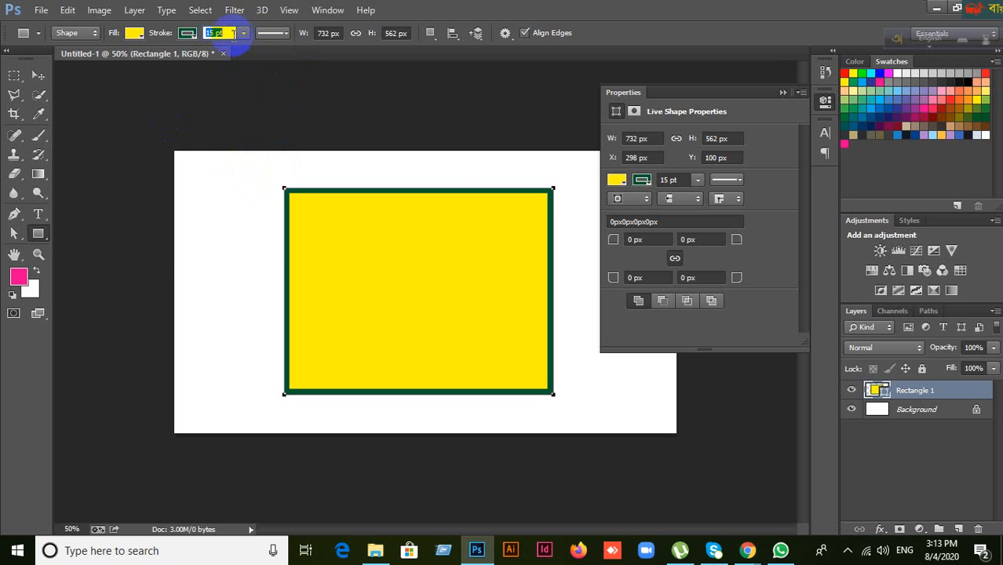
Step: Replace the rectangle's dark green border with a red border
click(134, 33)
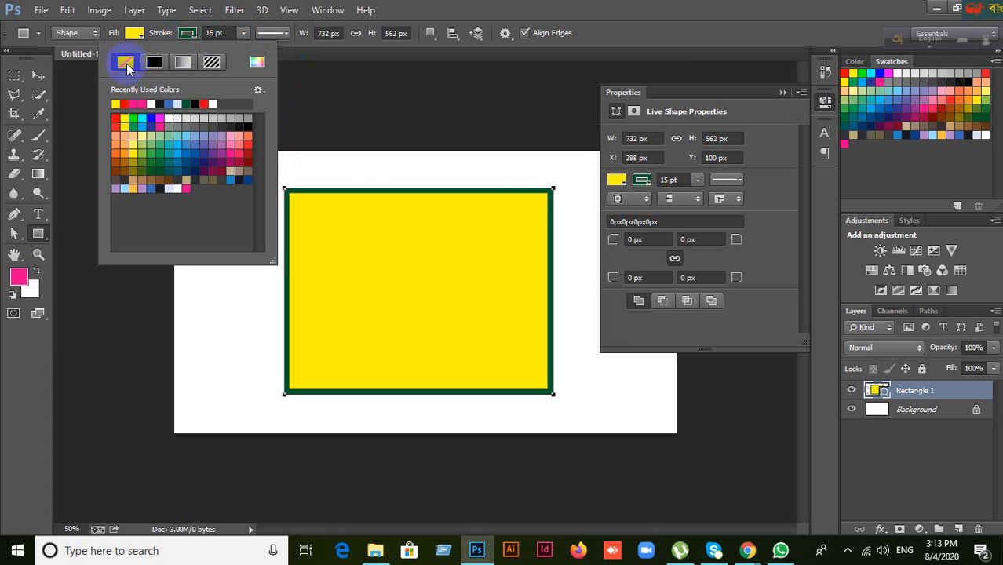
click(125, 62)
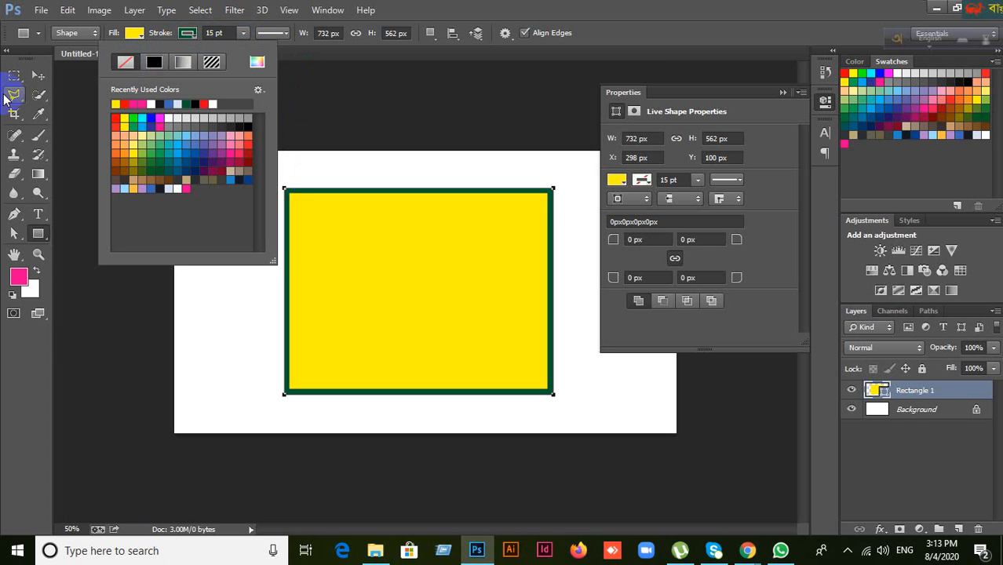
click(437, 6)
click(205, 55)
click(190, 35)
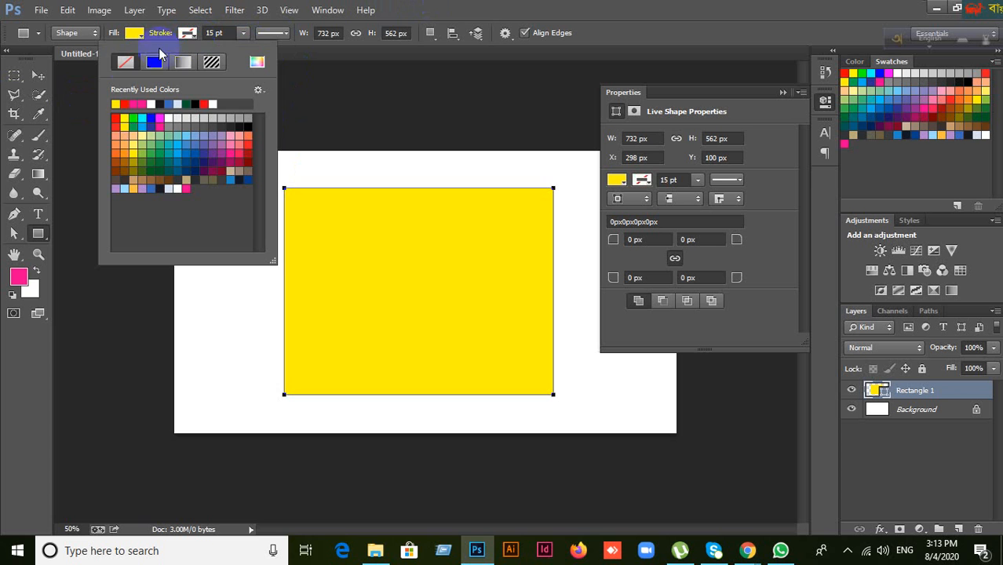
click(134, 105)
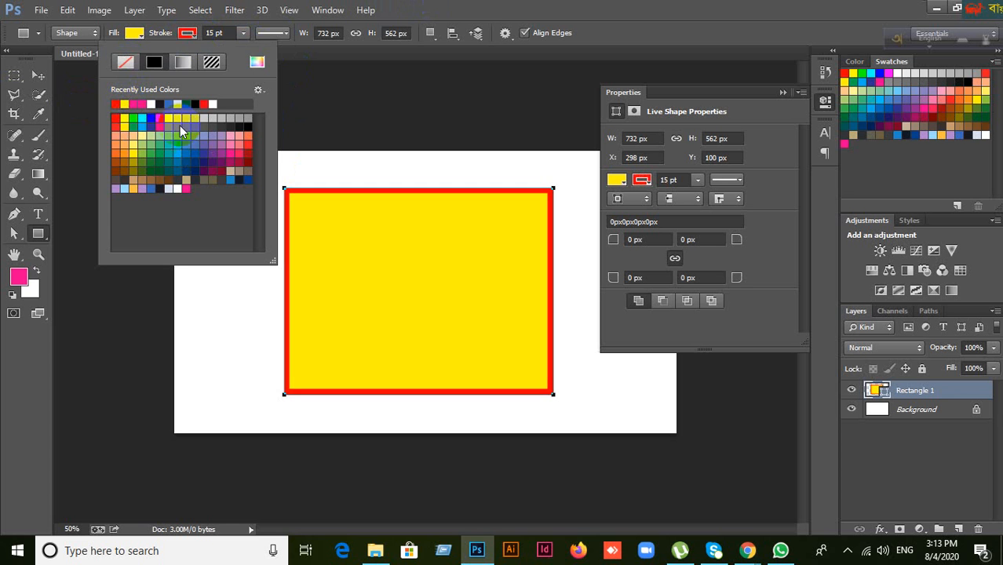
click(141, 35)
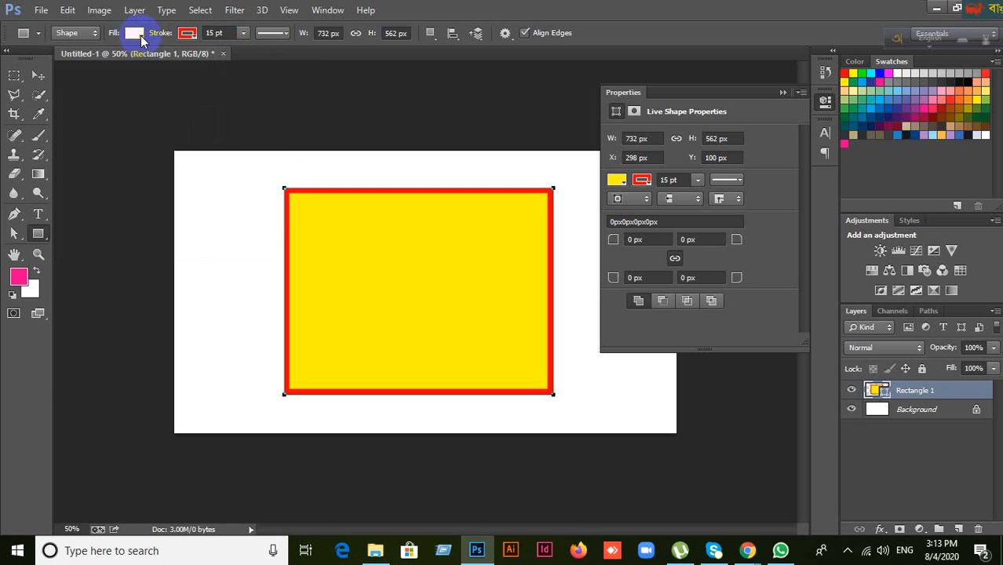
Step: Remove the rectangle's yellow fill, then switch to the Google Meet call
click(141, 35)
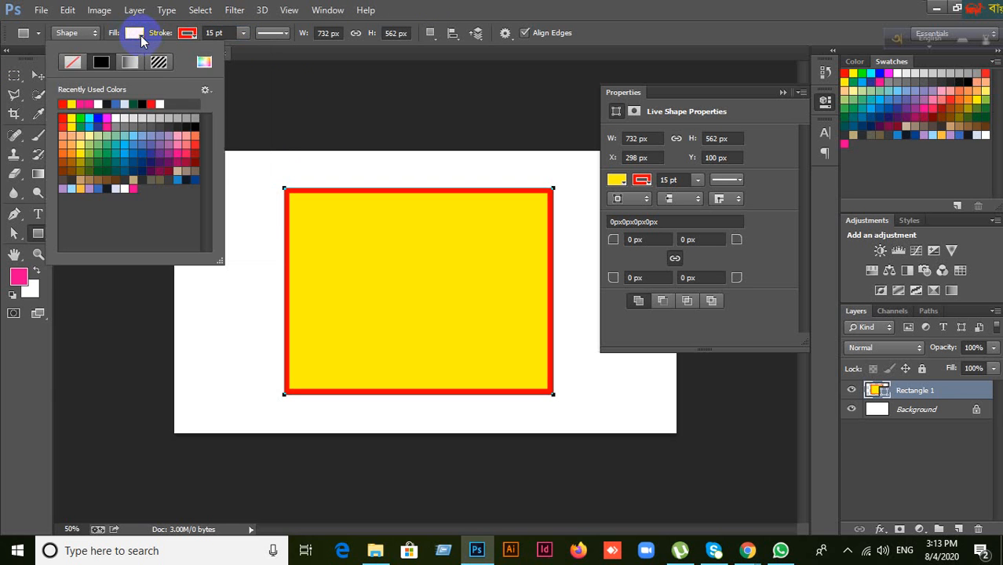
click(70, 64)
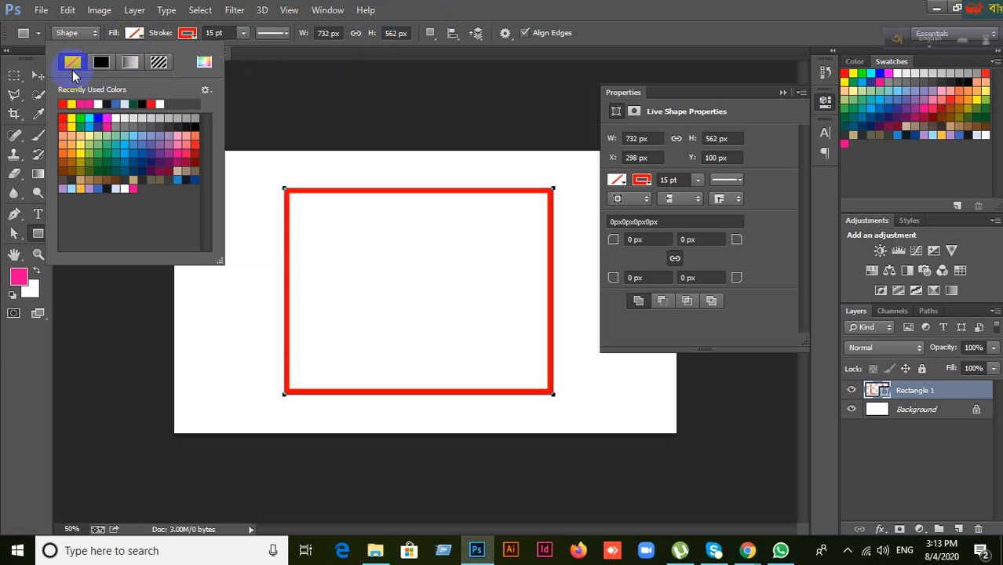
click(541, 82)
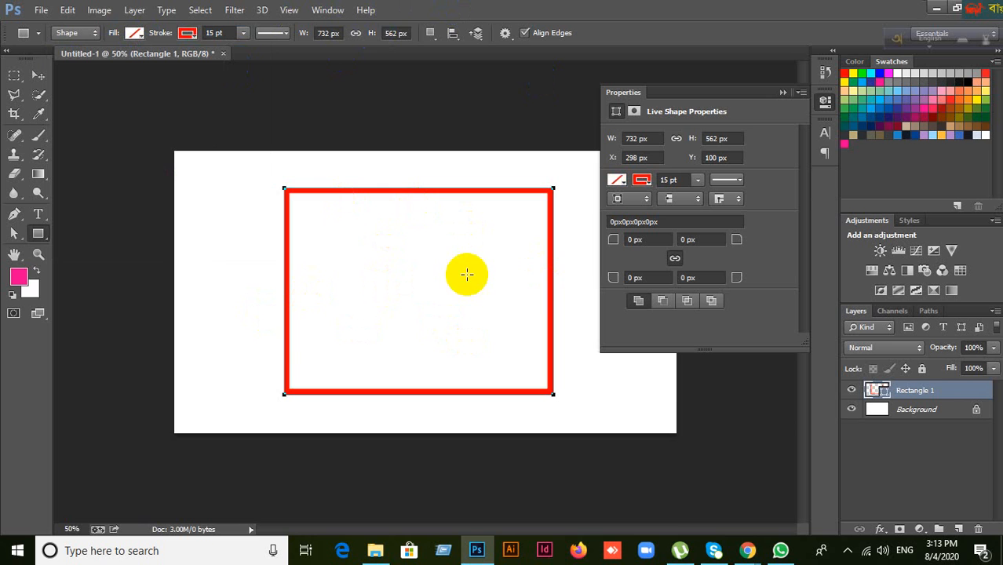
click(748, 550)
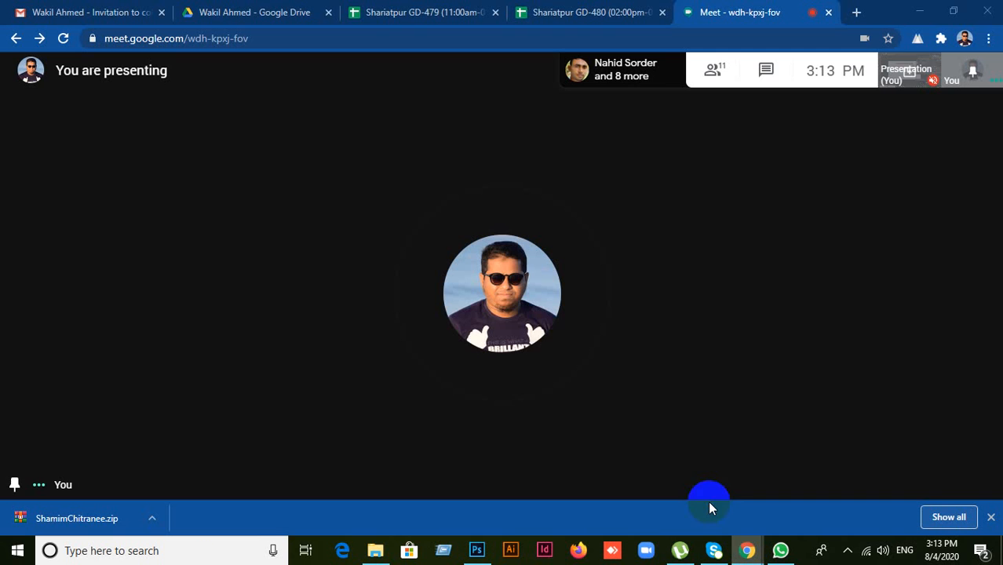
Step: Review the Meet participant list and chat, close the details panel, and return to Photoshop
click(720, 71)
scroll(914, 377, down, 2)
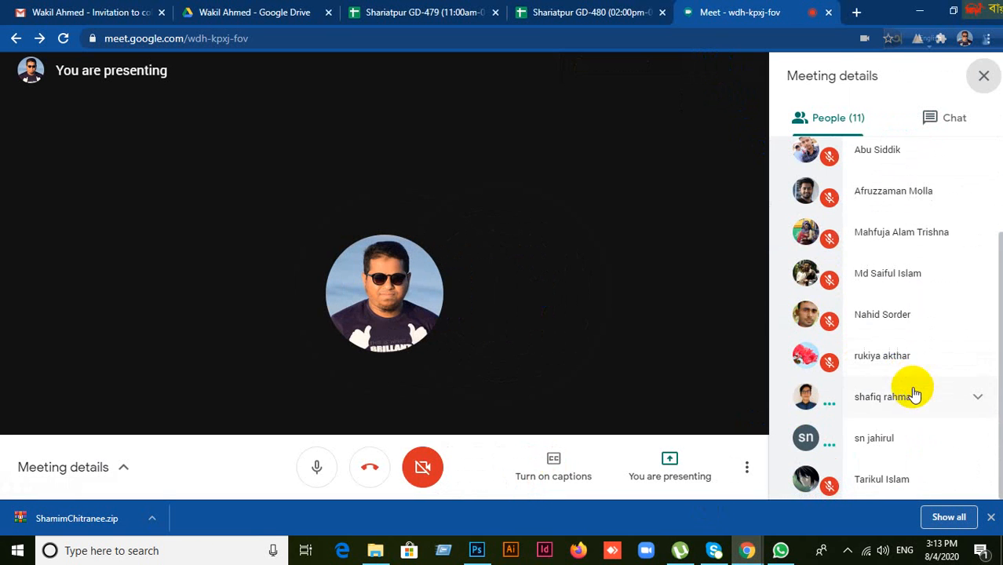
scroll(911, 396, up, 3)
click(953, 125)
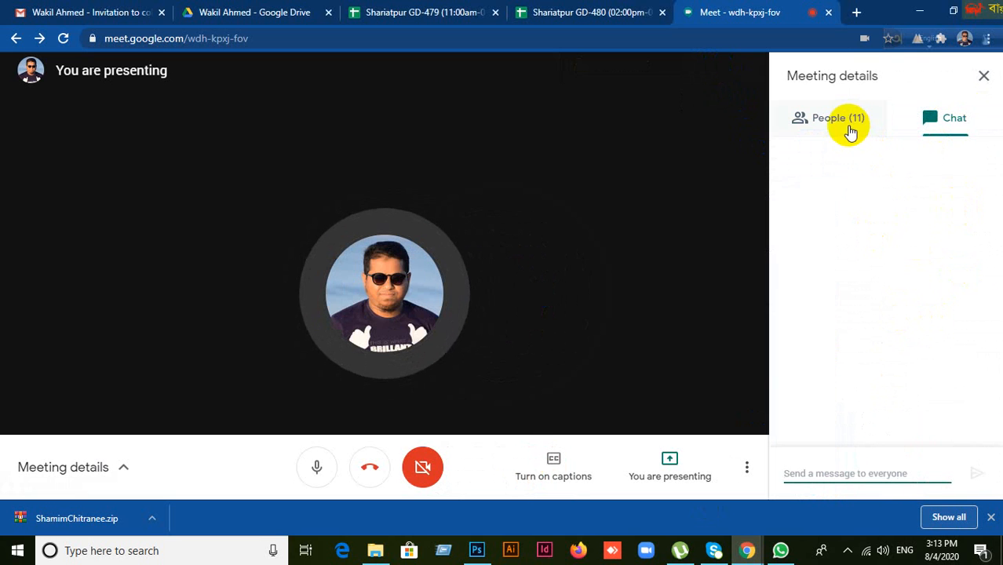
click(984, 79)
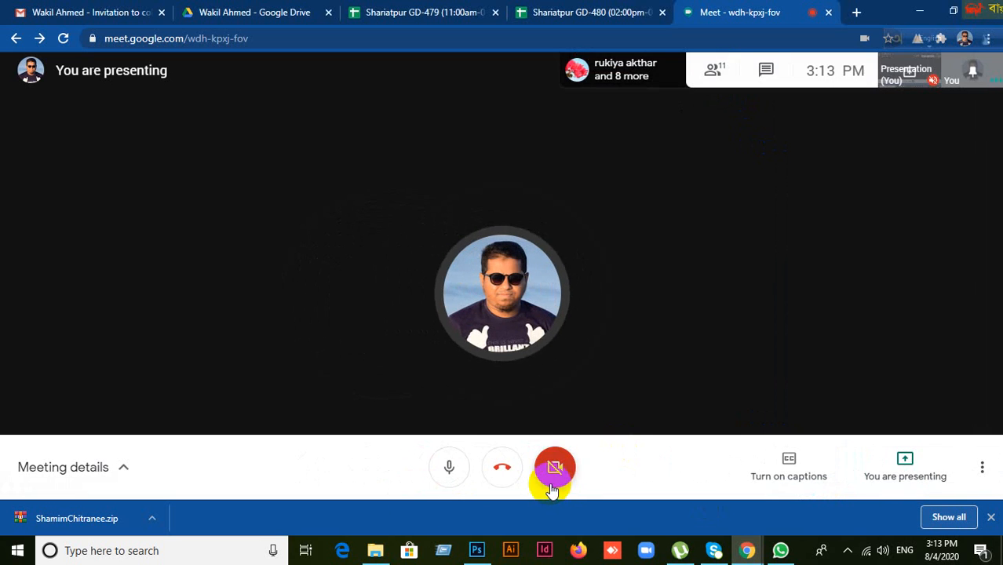
click(476, 553)
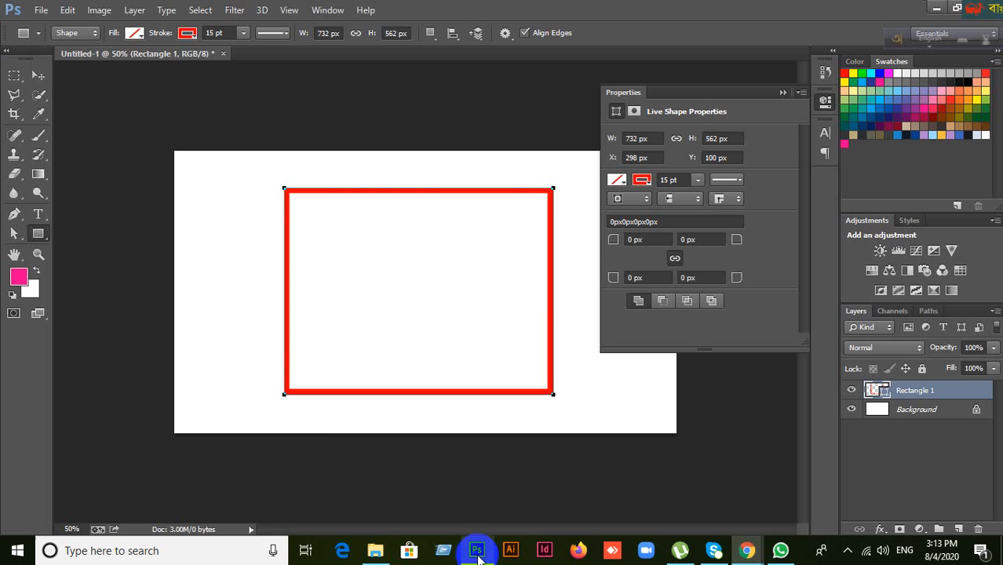
Step: Close the floating Properties panel and browse the shape tools flyout
click(40, 77)
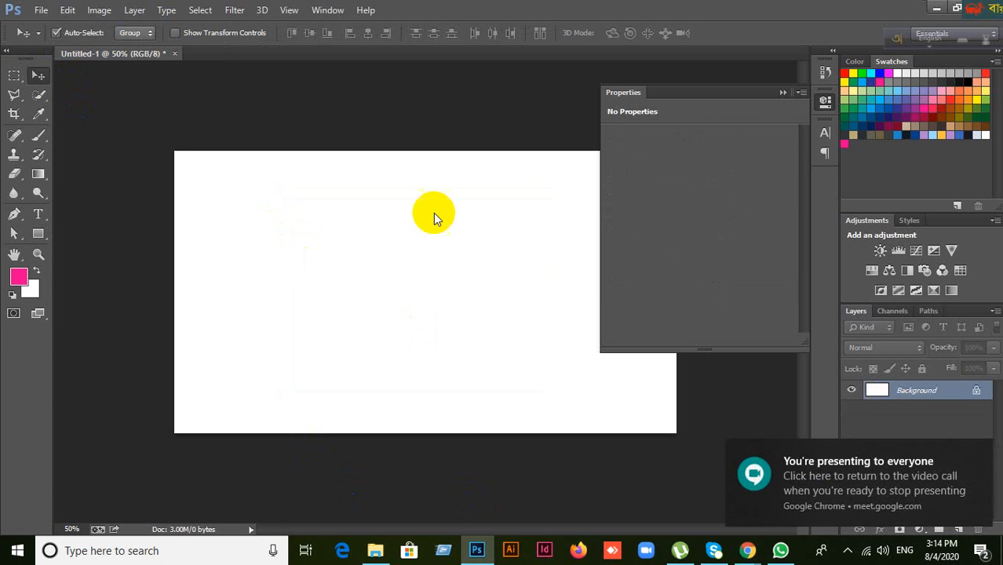
click(784, 92)
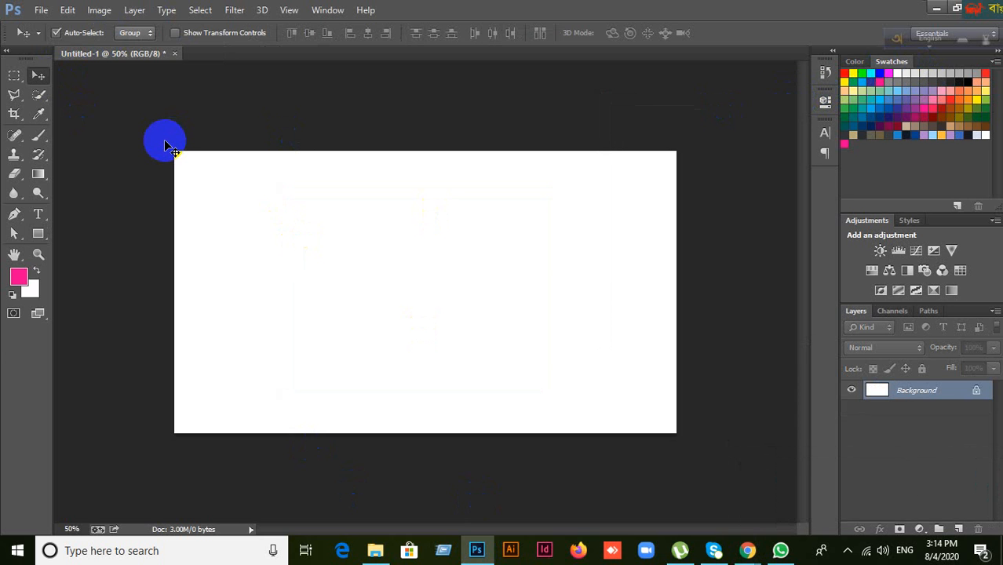
click(37, 234)
right_click(37, 237)
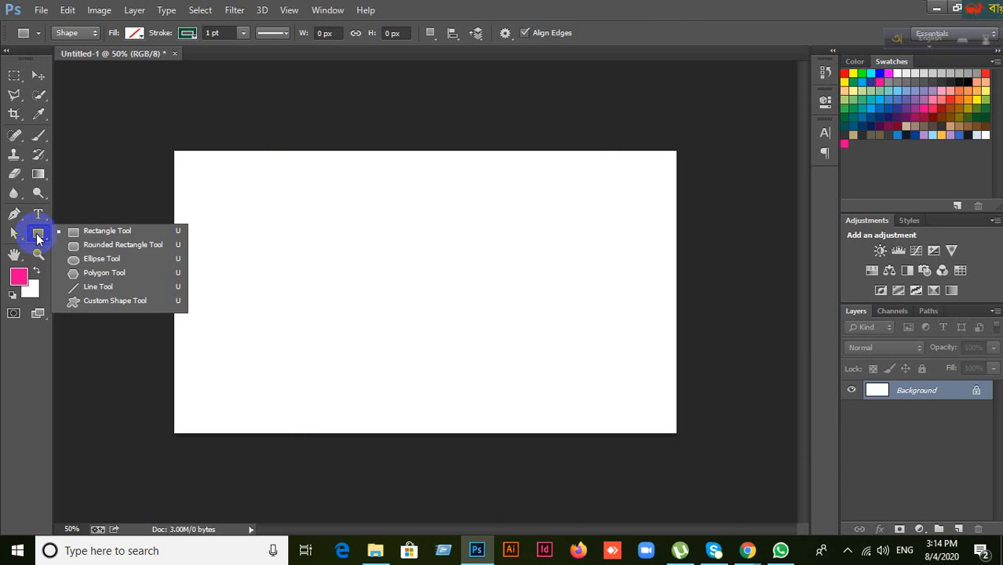
click(38, 238)
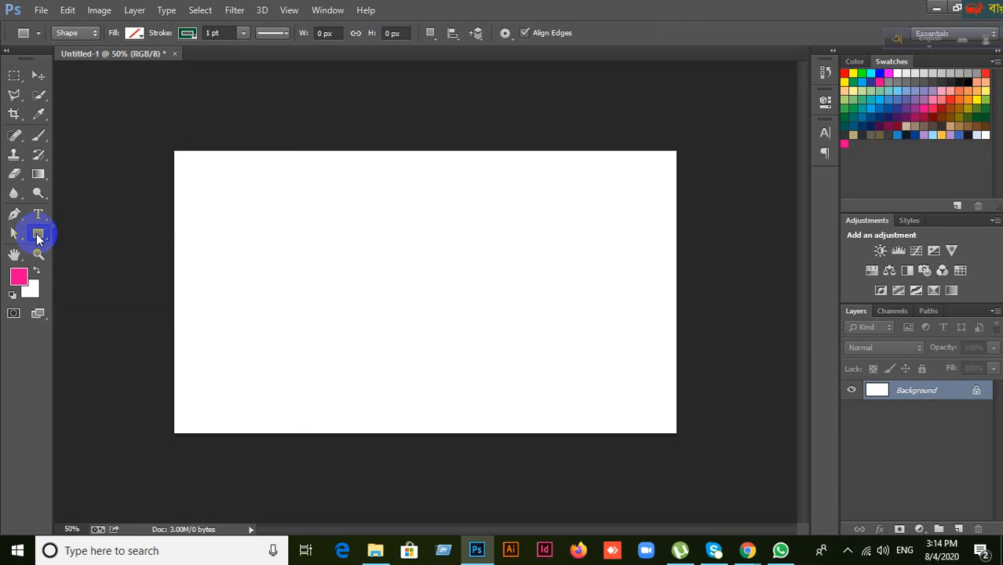
right_click(37, 238)
right_click(37, 236)
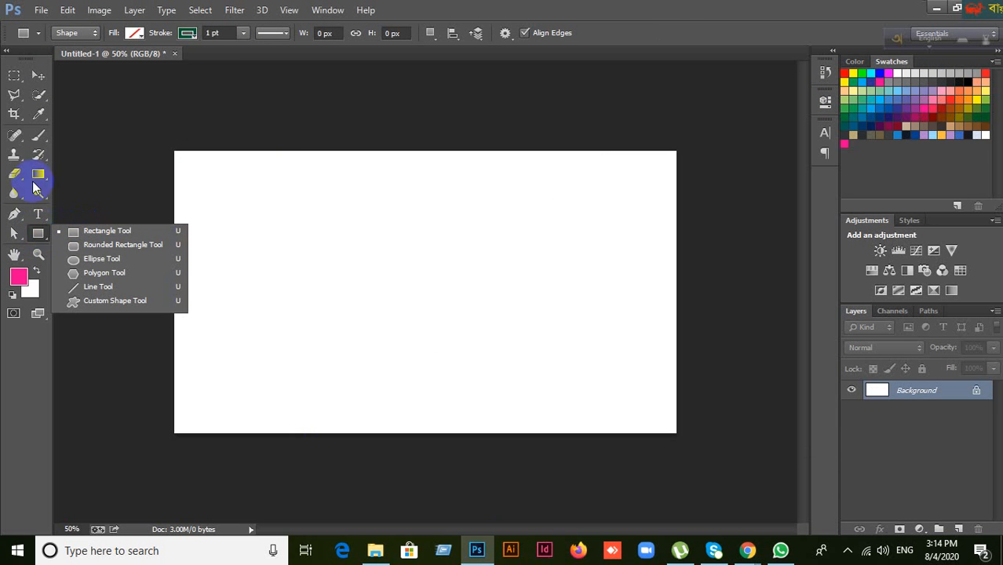
Step: Look through the Rectangular Marquee and Brush tool variants
click(15, 76)
right_click(15, 75)
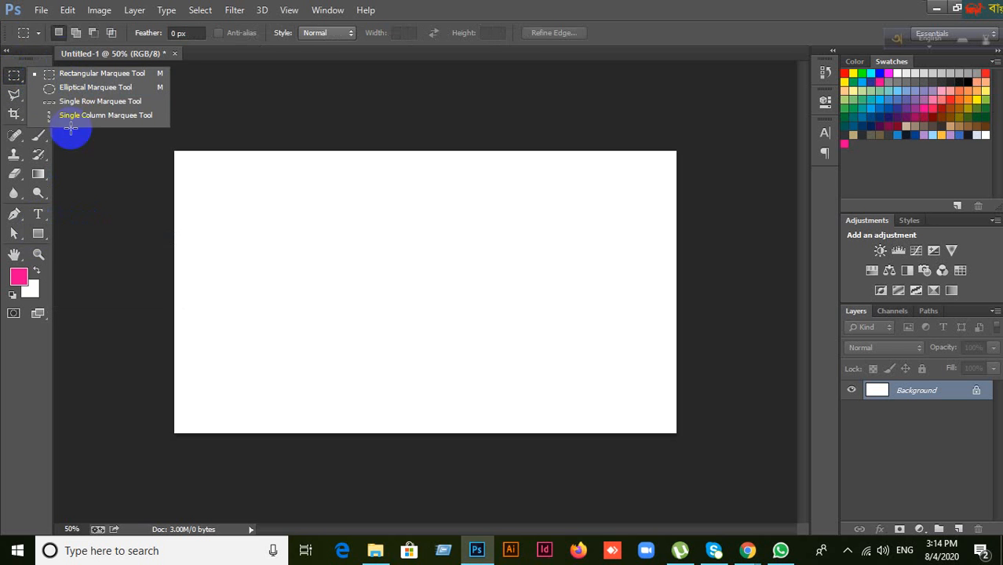
click(539, 6)
click(45, 135)
right_click(41, 135)
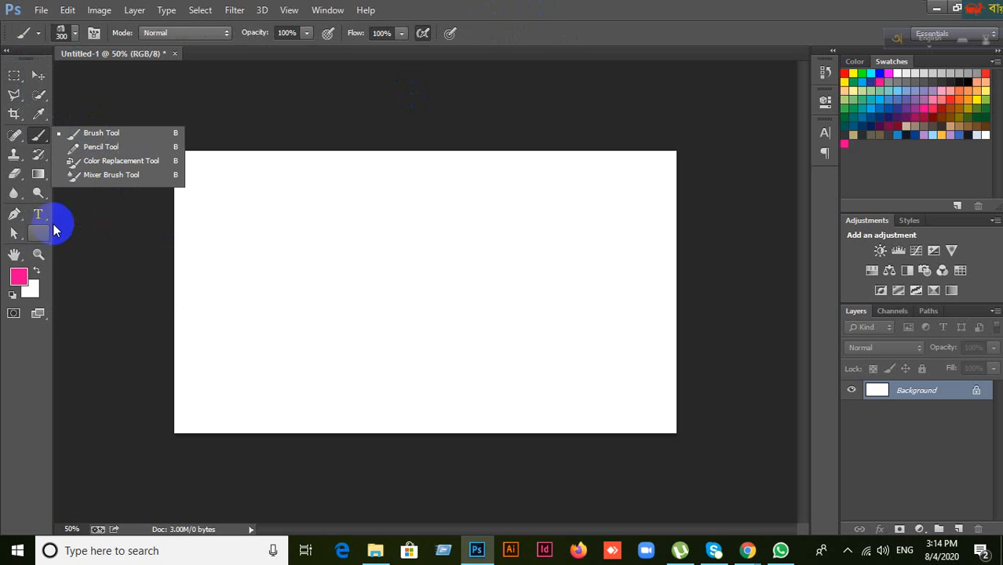
Step: Select the Polygon Tool, then switch back to the Rectangle Tool
click(38, 233)
right_click(38, 233)
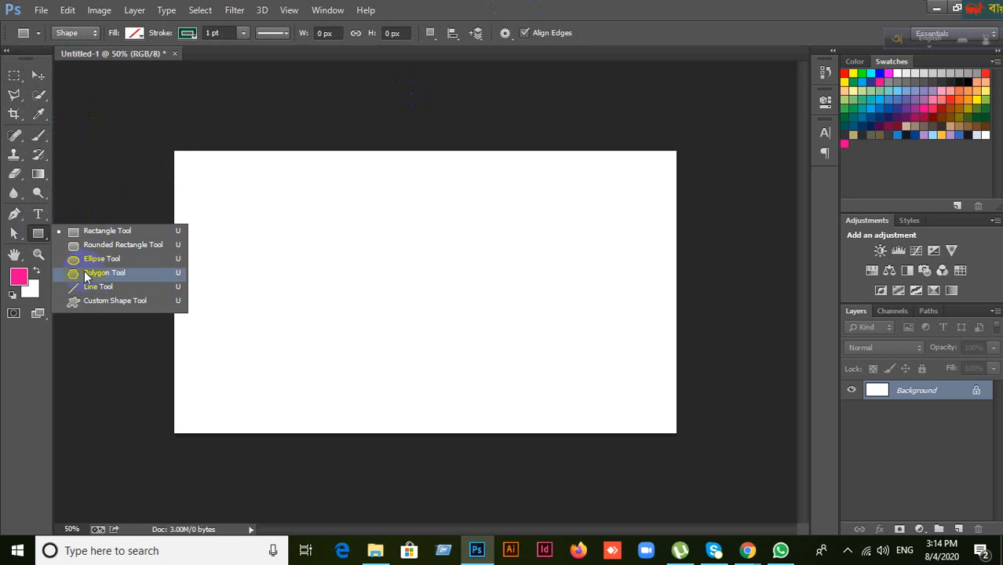
click(38, 234)
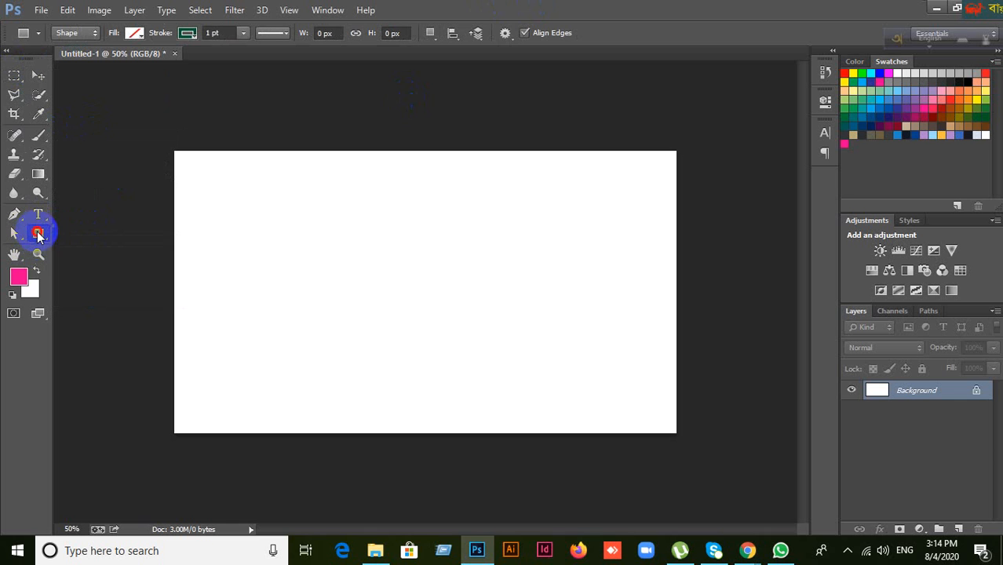
right_click(38, 233)
click(96, 273)
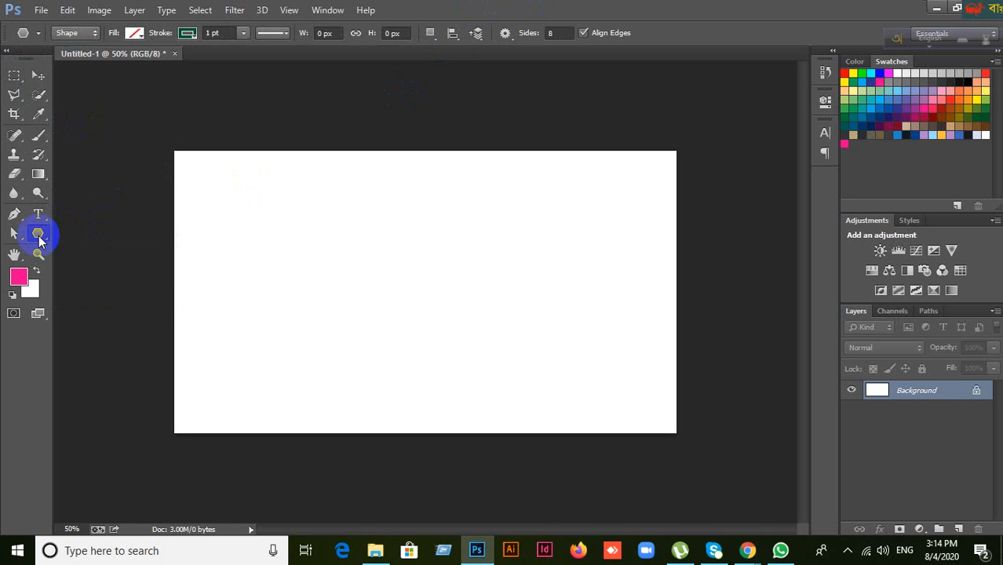
right_click(39, 235)
click(84, 230)
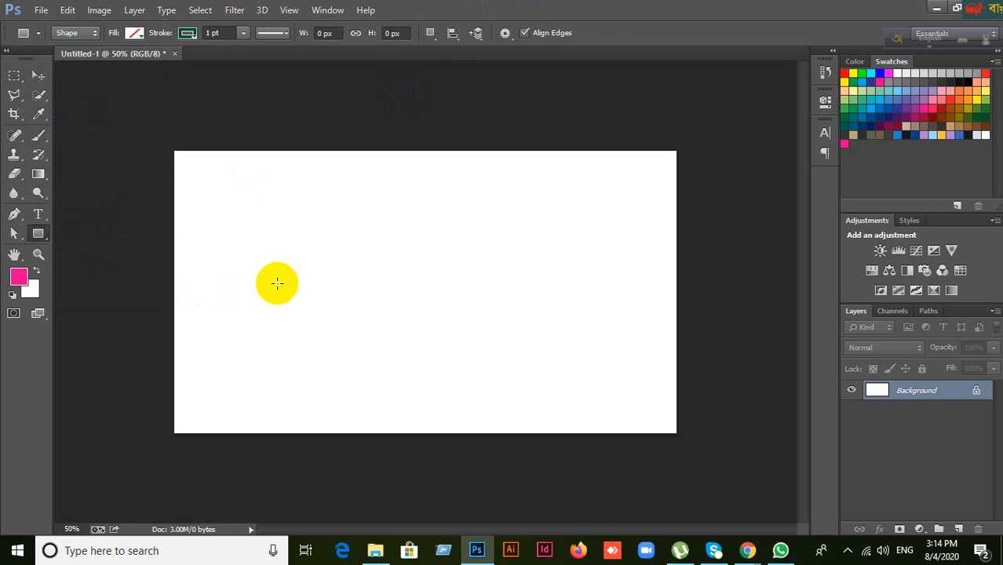
Step: Draw a 538 px square with a light yellow fill and a 5 pt stroke
drag(271, 189, 542, 372)
key(ctrl+z)
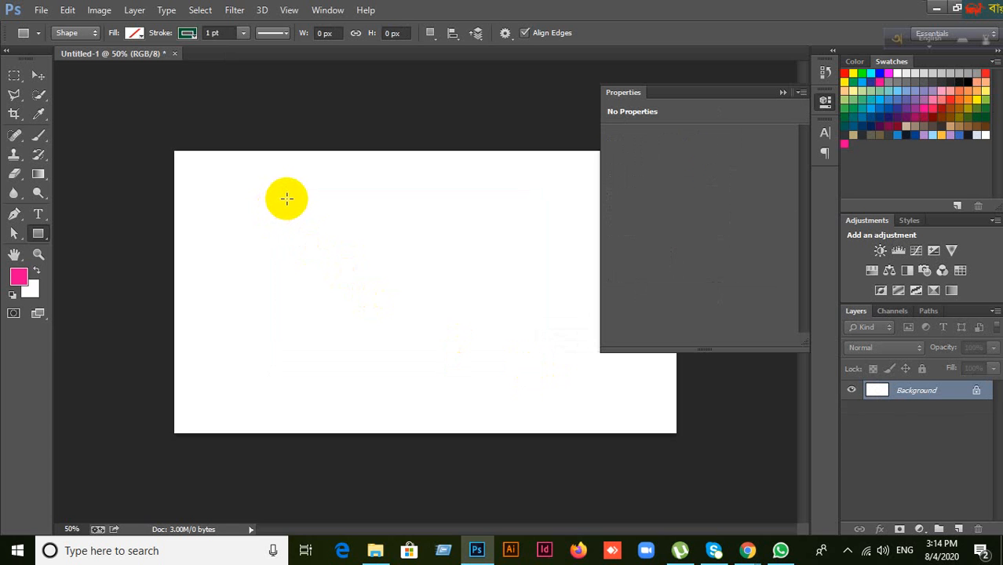
drag(285, 198, 552, 396)
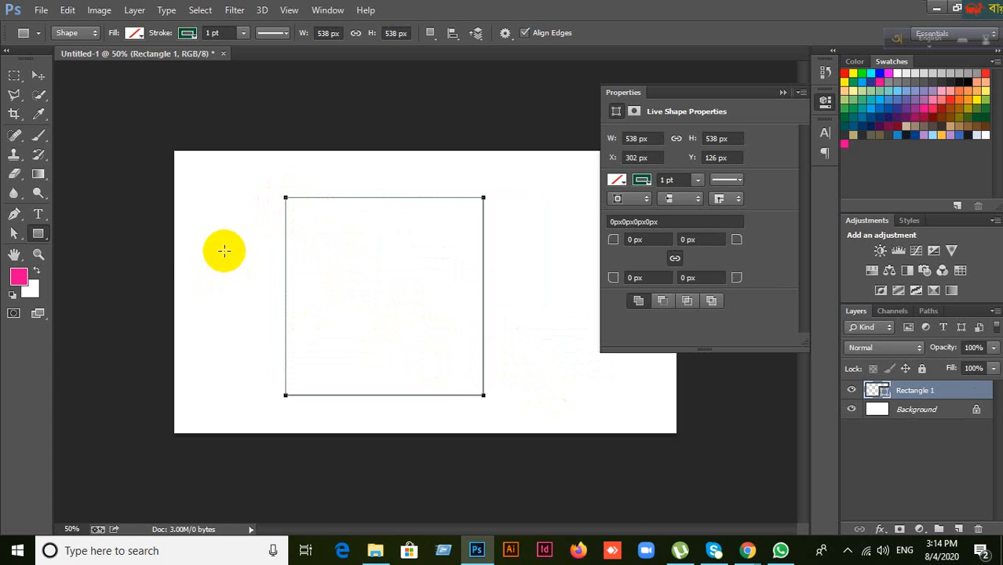
click(137, 35)
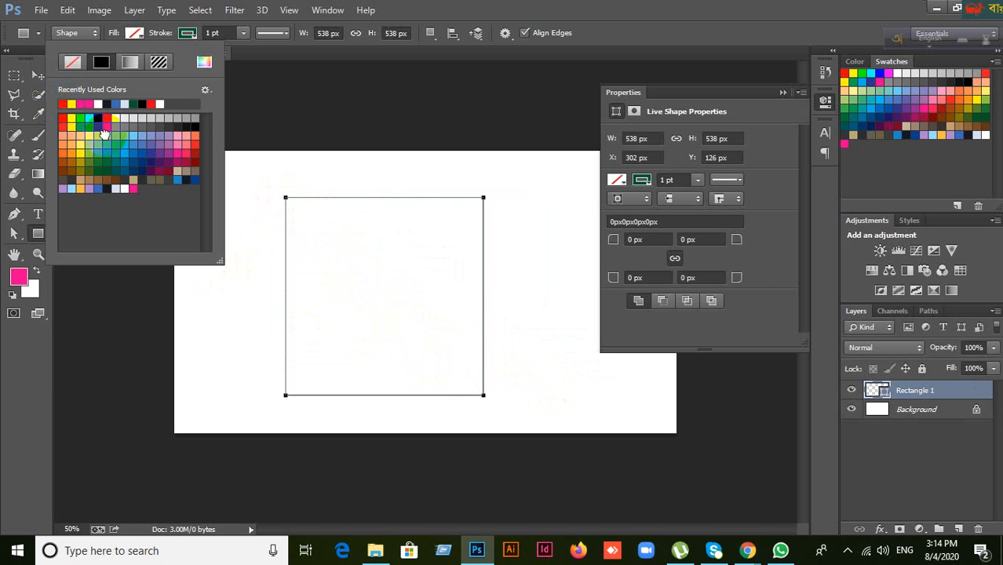
click(71, 140)
click(227, 32)
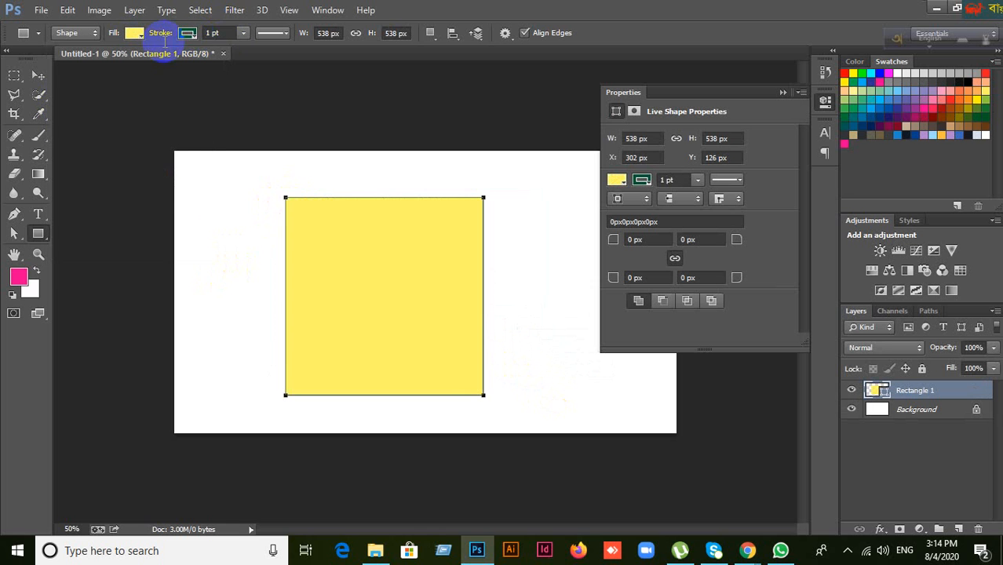
key(Return)
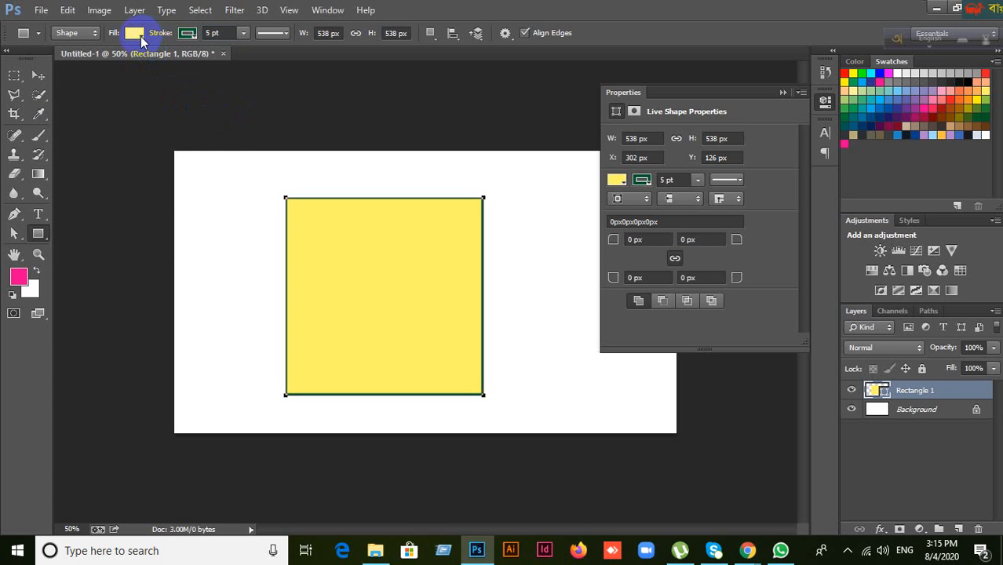
Step: Change the square's fill to blue 7d68ff in the Color Picker
click(138, 34)
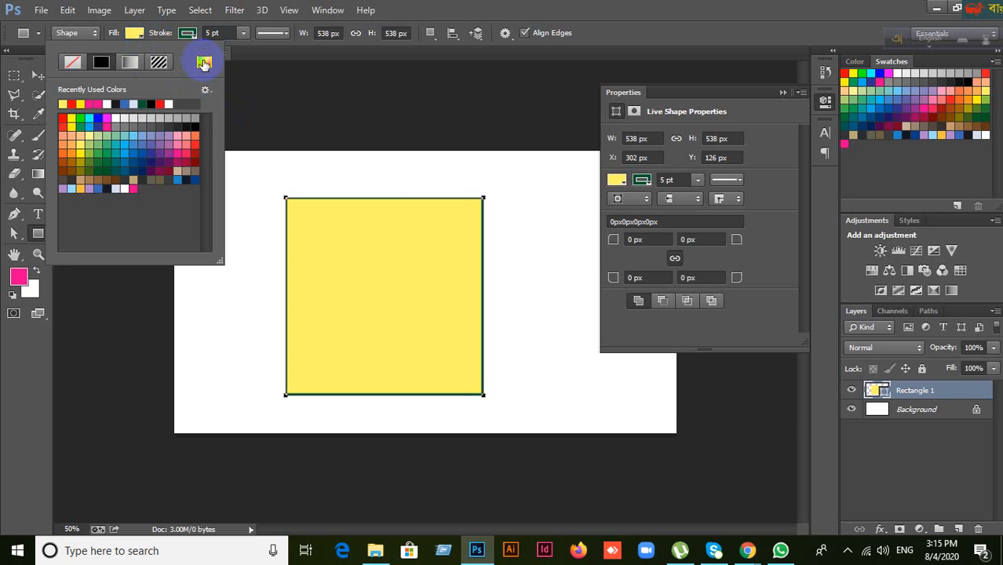
click(204, 64)
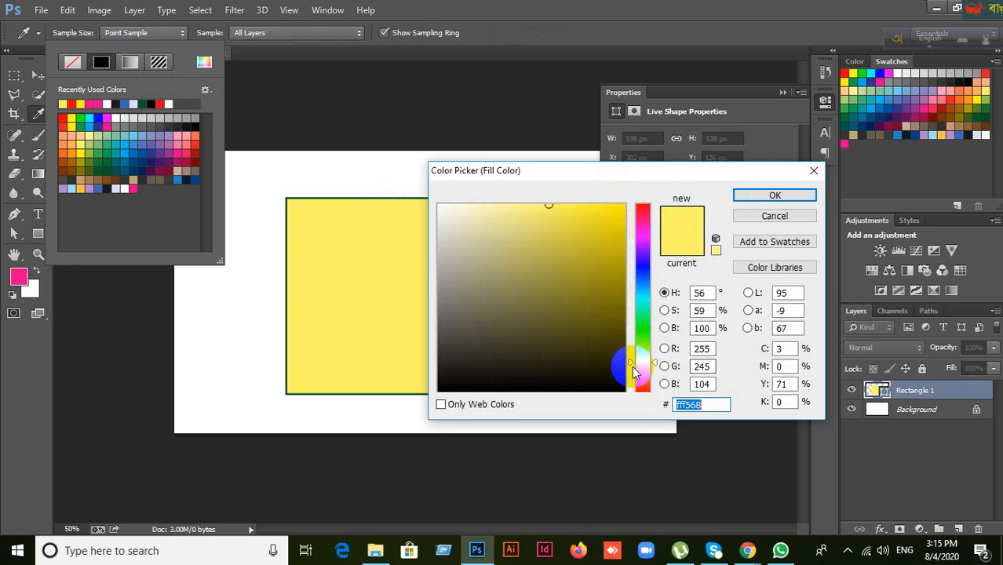
drag(633, 366, 644, 263)
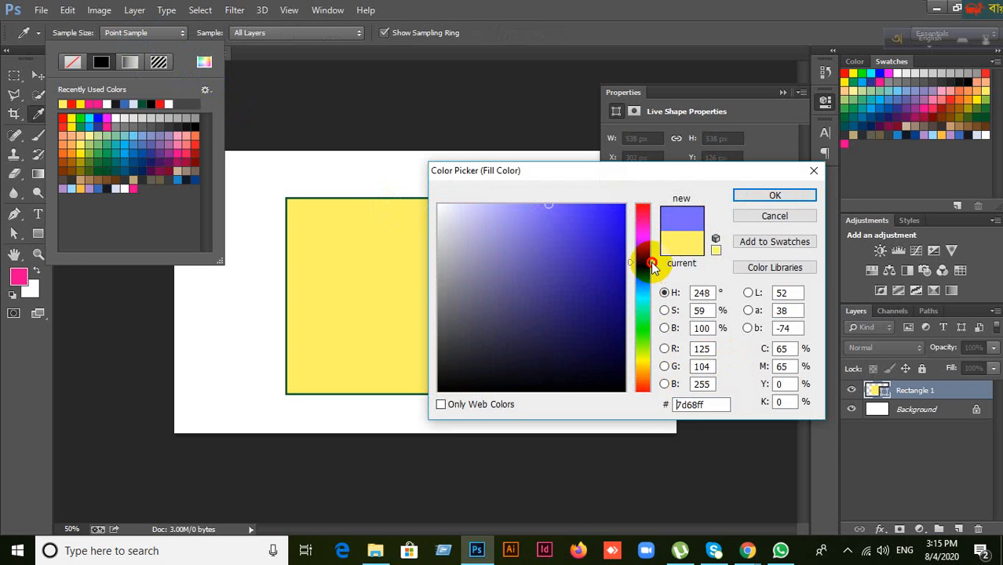
click(768, 196)
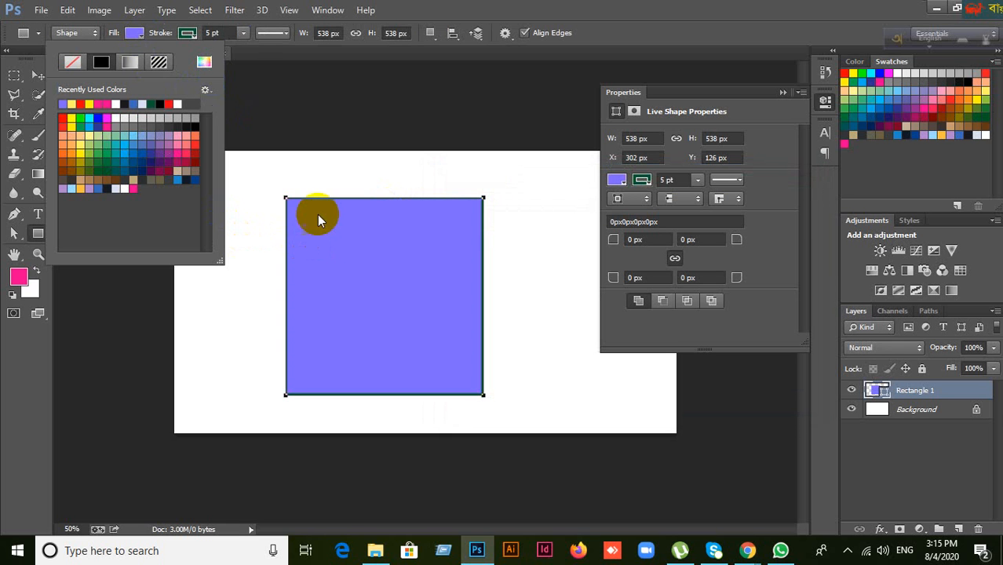
click(196, 34)
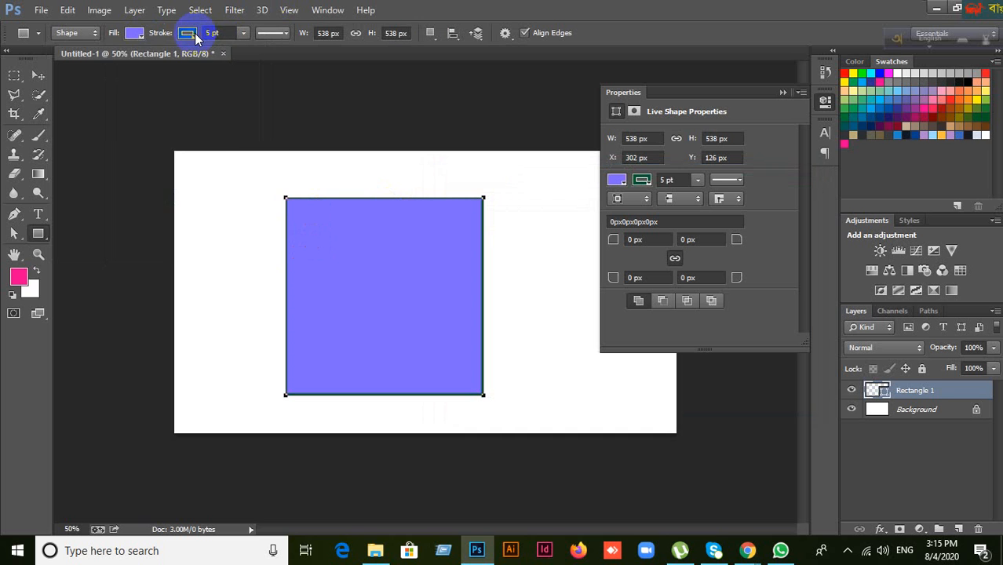
Step: Change the square's stroke width from 5 pt to 10 pt
click(197, 33)
click(197, 33)
click(216, 33)
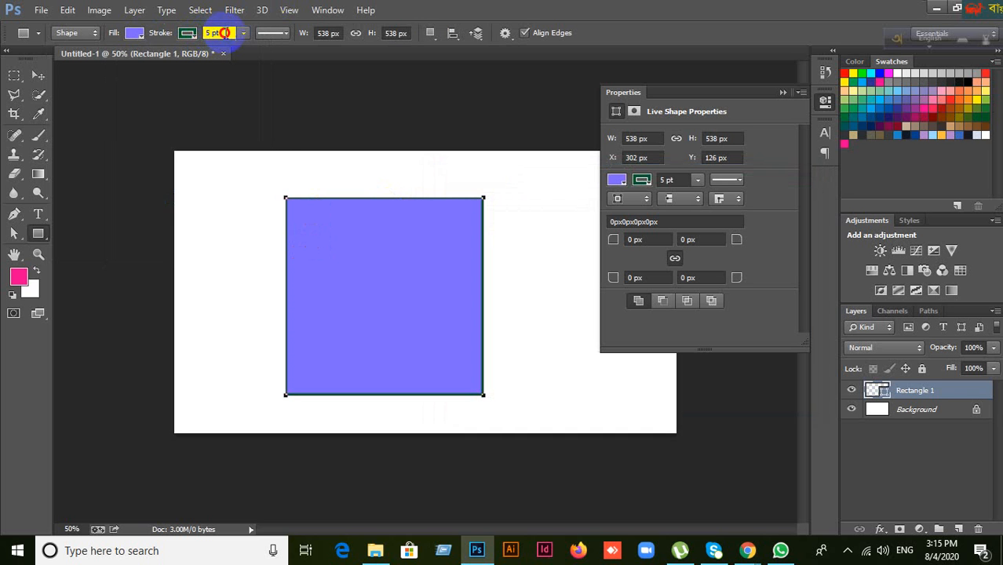
text(10)
click(161, 53)
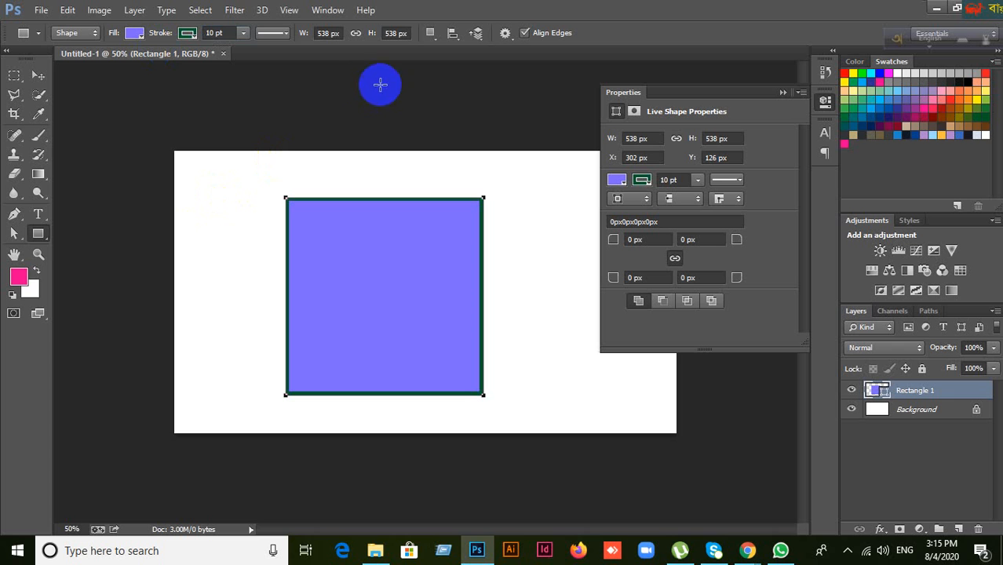
Step: Switch the outline style to dashed, then to dotted
click(286, 34)
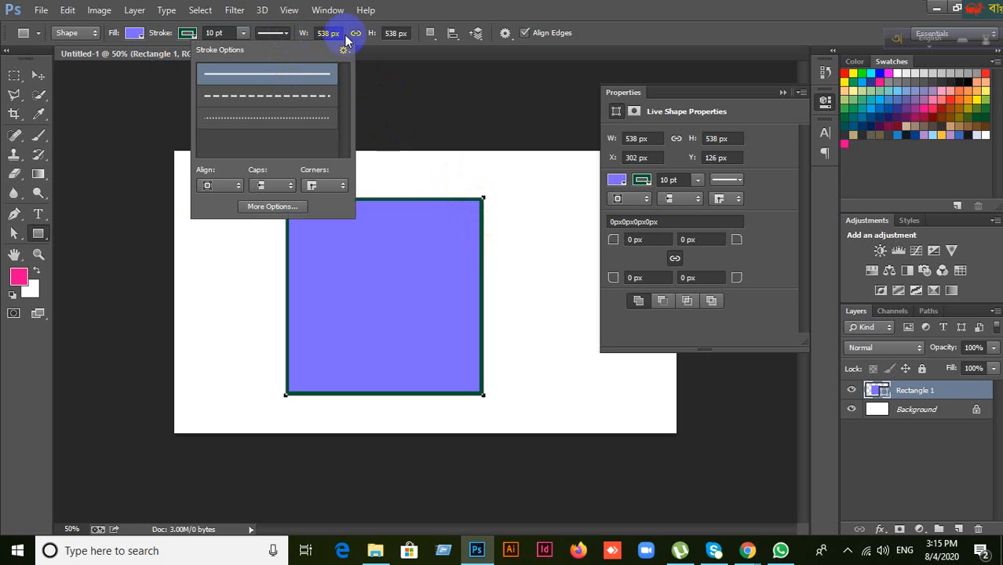
click(278, 97)
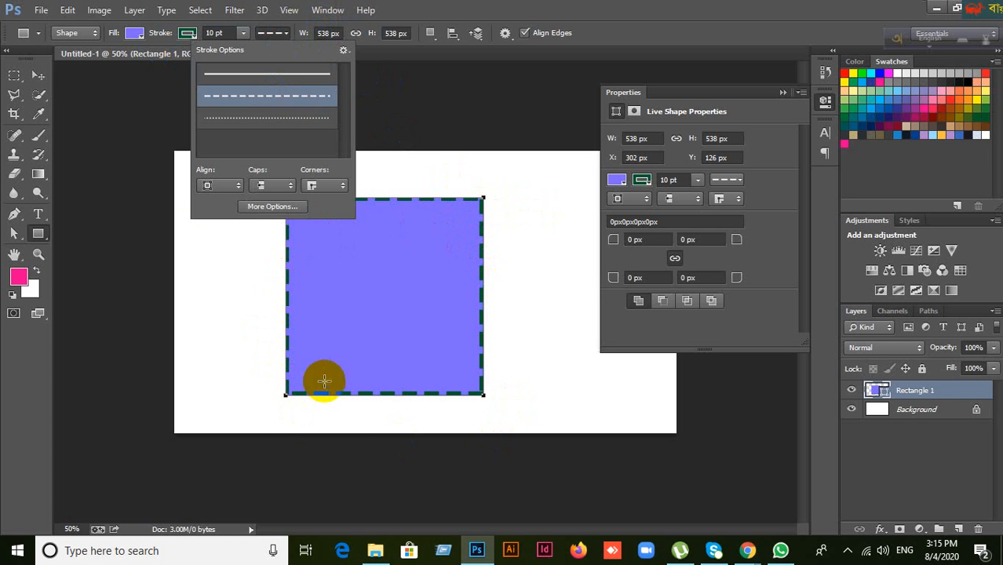
click(294, 120)
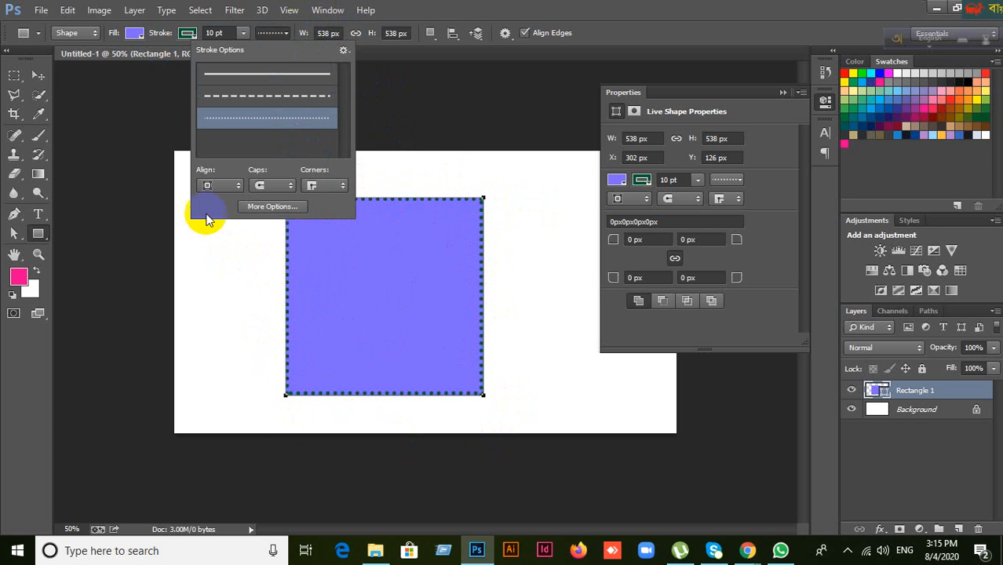
Step: Make the border dashed again and try centre, outside, then inside alignment
click(259, 94)
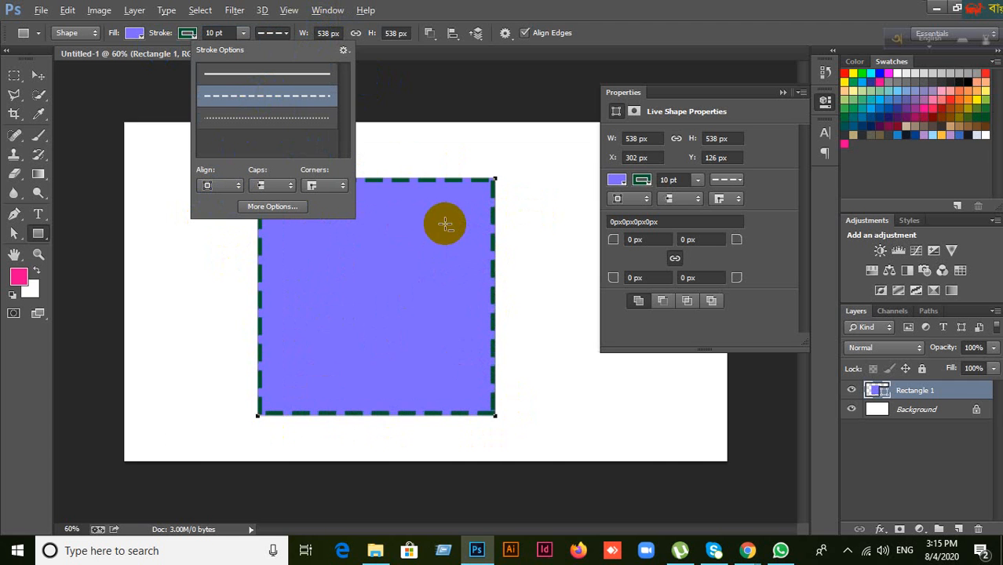
scroll(448, 224, up, 3)
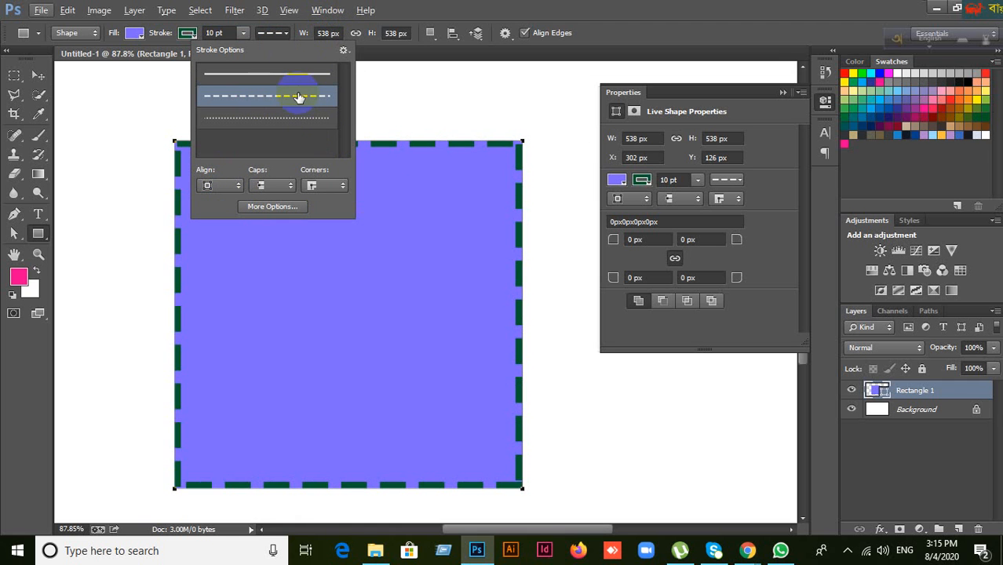
click(233, 186)
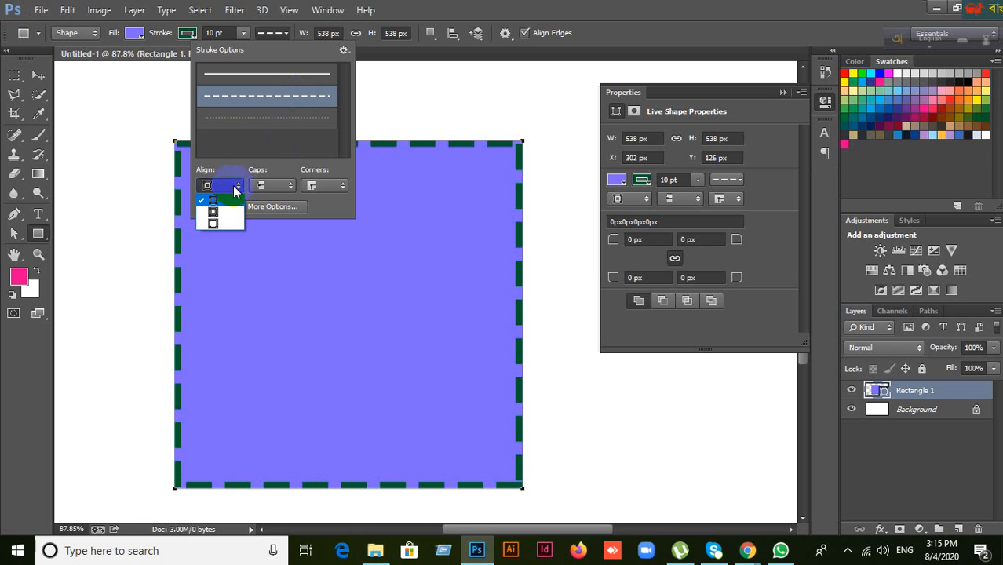
click(213, 212)
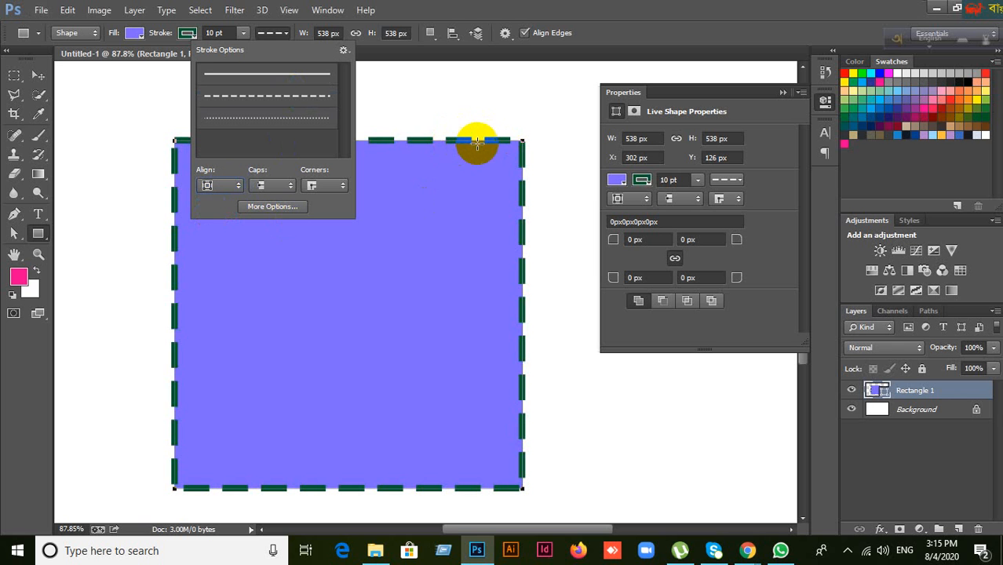
click(228, 187)
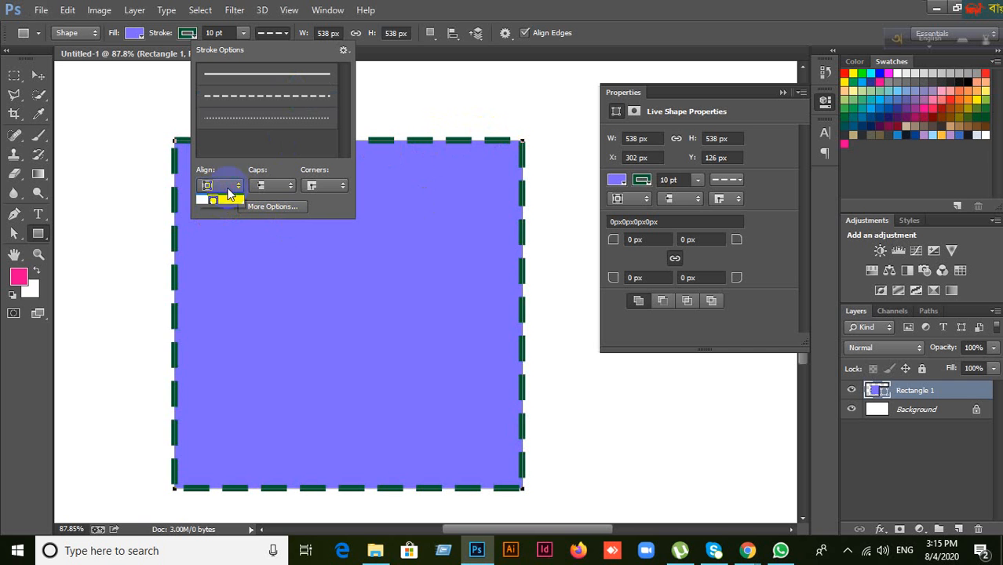
click(221, 232)
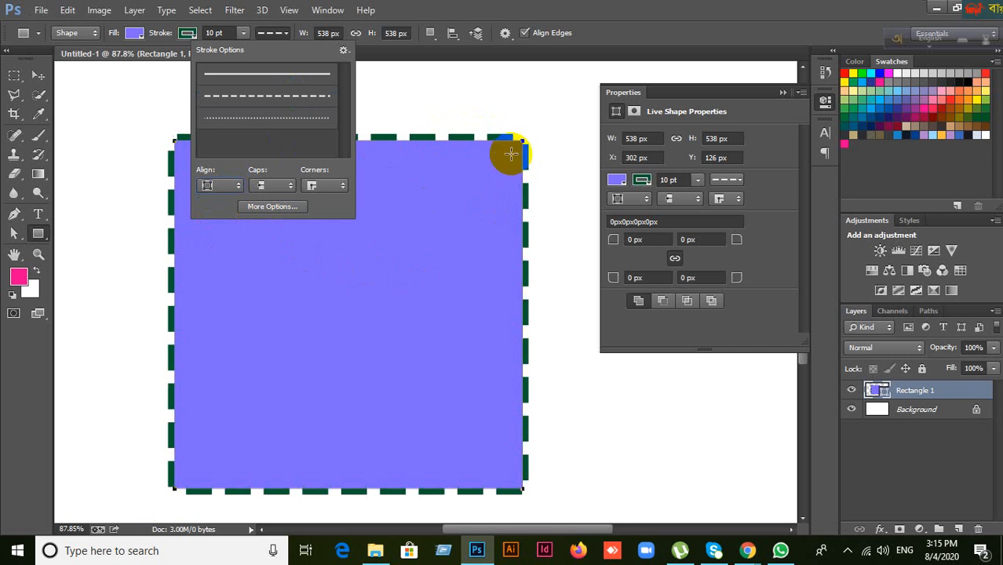
click(222, 190)
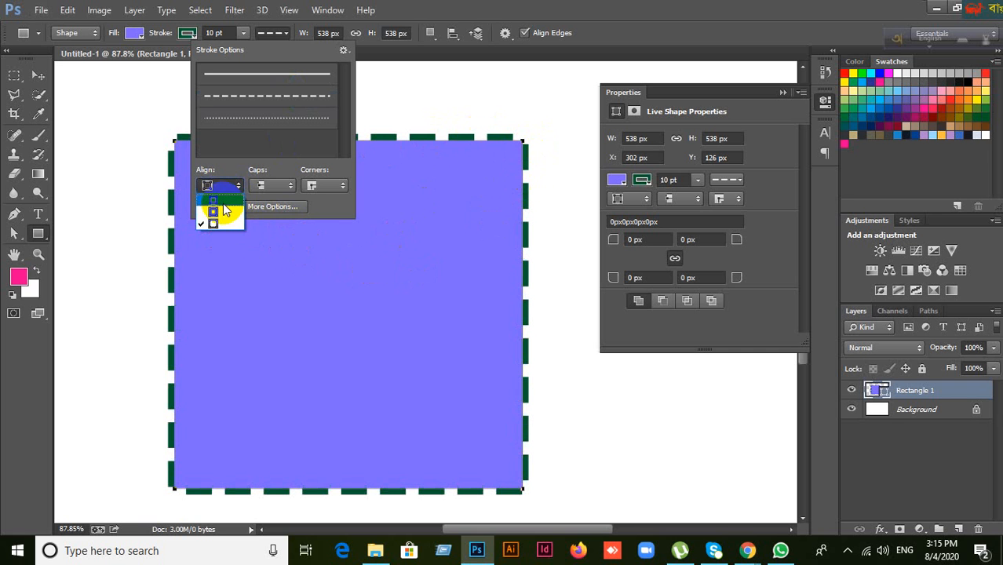
click(222, 201)
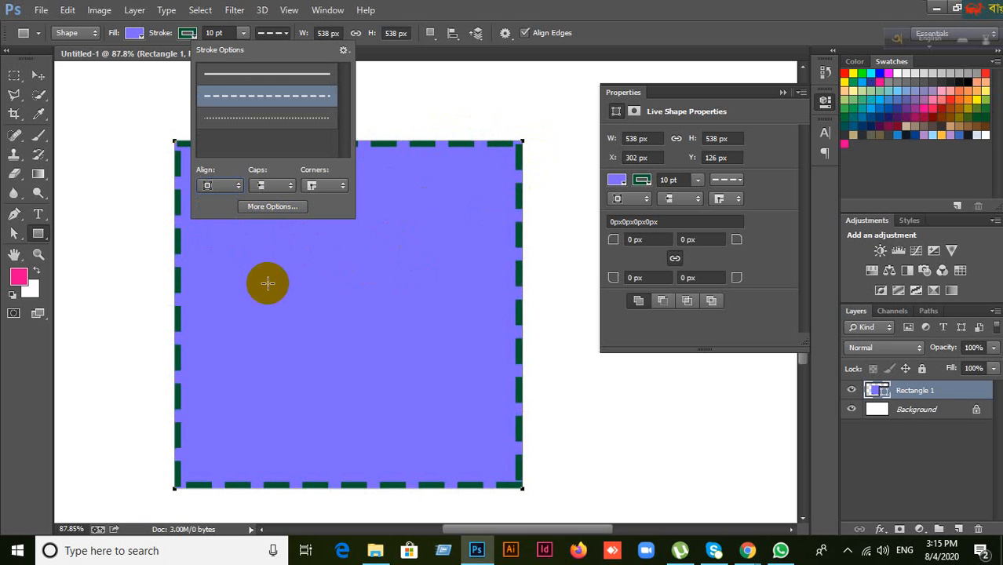
Step: Cycle the dash caps through round and projecting square, ending on flat caps
click(276, 187)
click(271, 213)
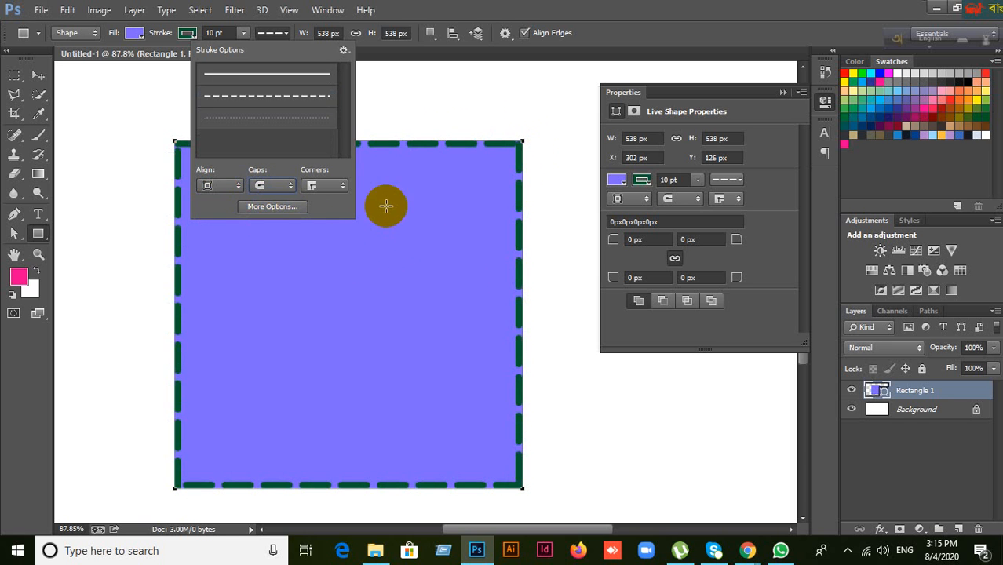
click(283, 190)
click(273, 226)
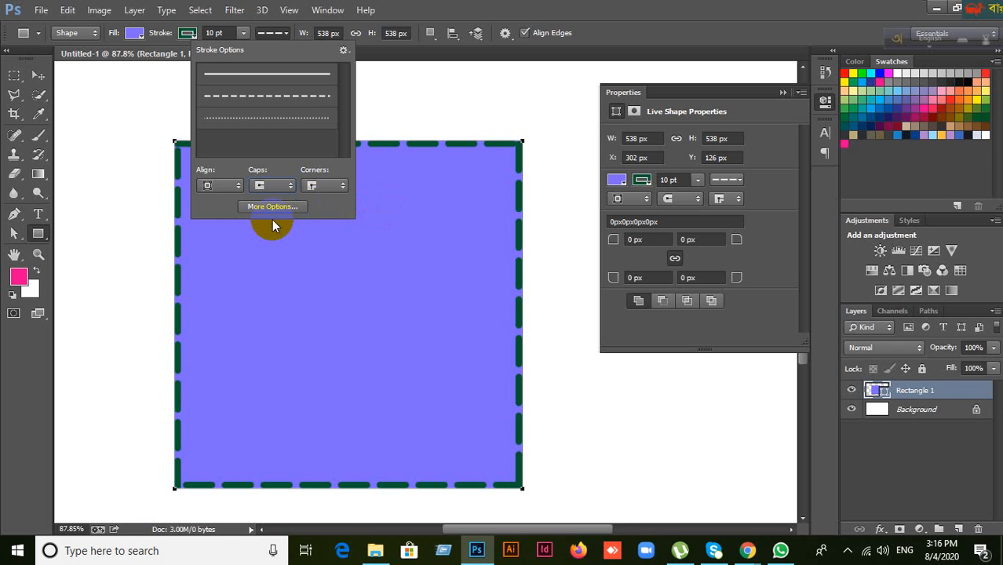
click(278, 187)
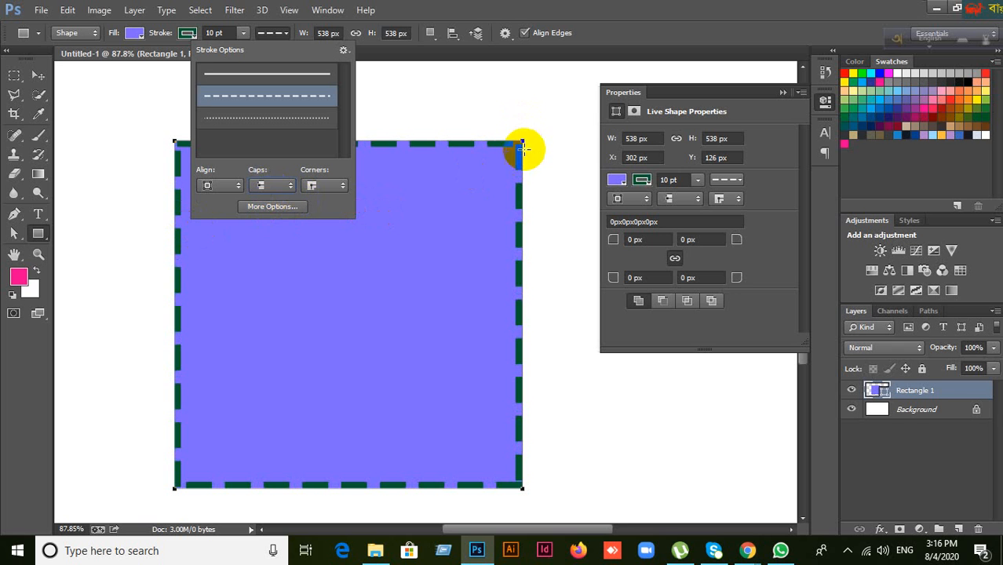
click(287, 186)
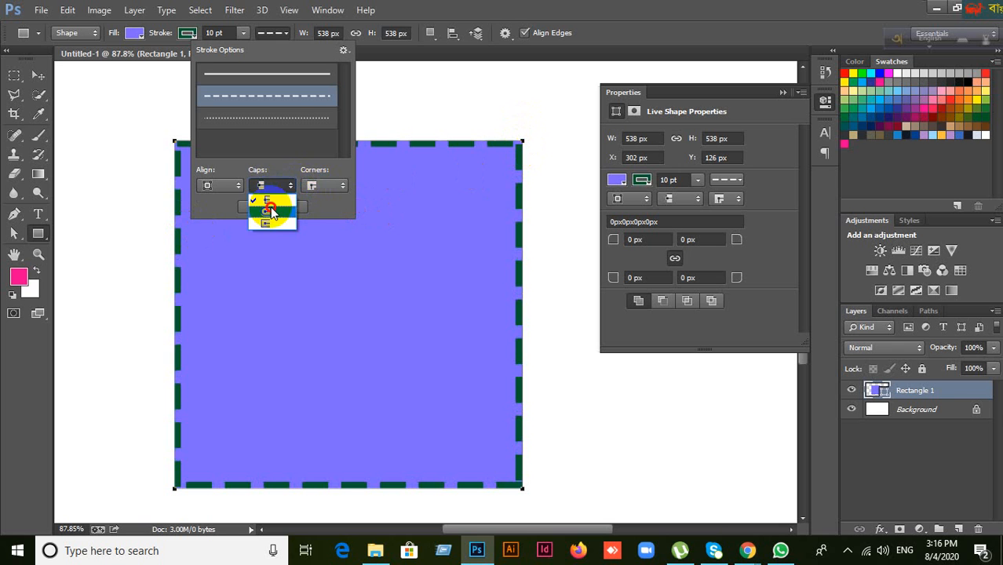
click(271, 209)
click(283, 186)
click(267, 227)
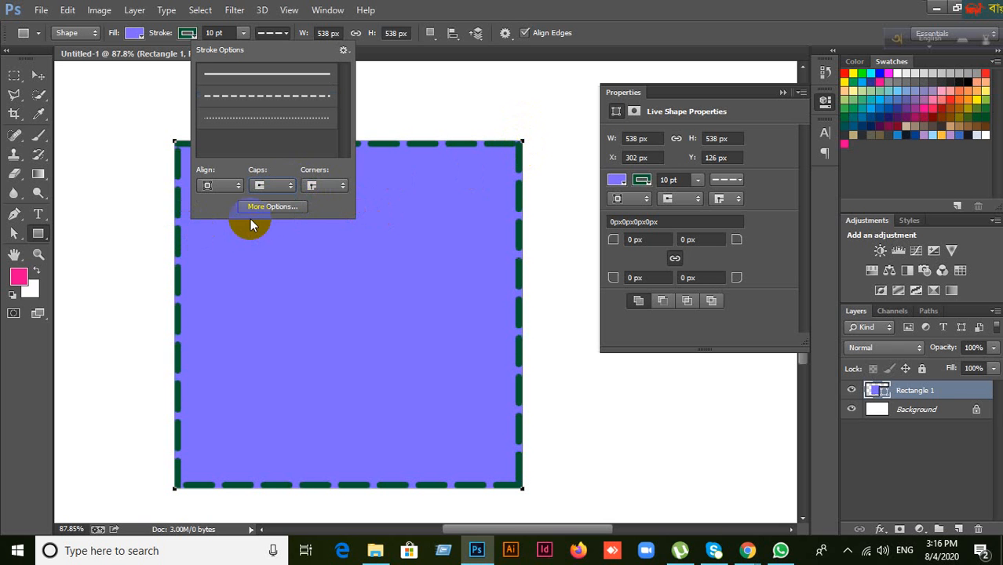
click(287, 190)
click(268, 217)
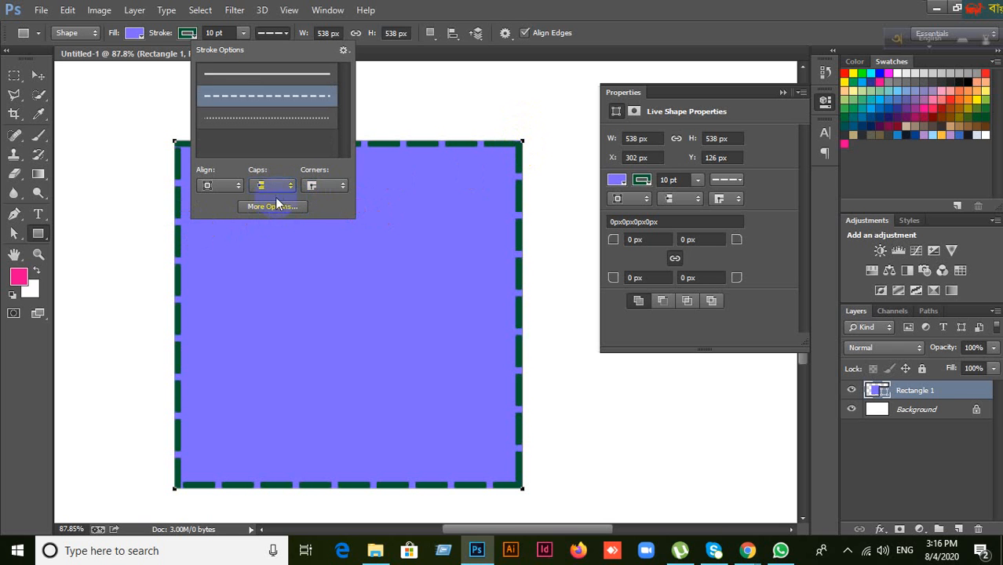
Step: Try the different corner styles for the border and settle on one
click(342, 187)
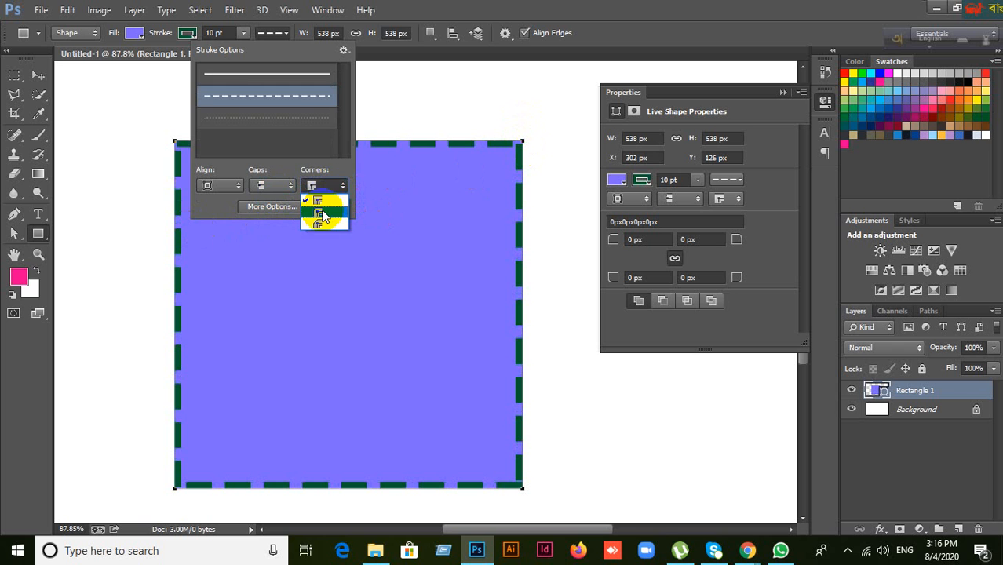
click(327, 210)
click(333, 186)
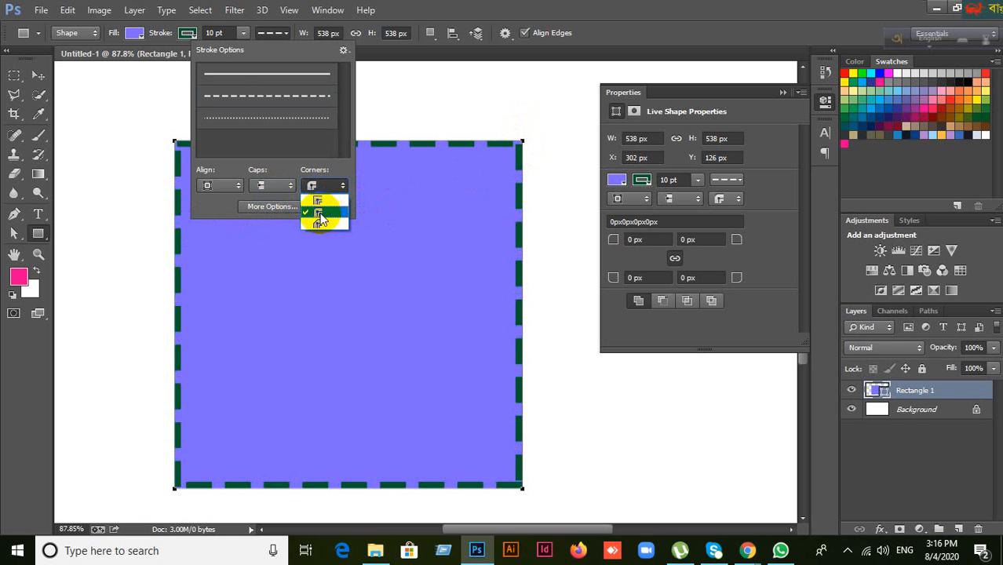
click(337, 202)
click(343, 187)
click(336, 202)
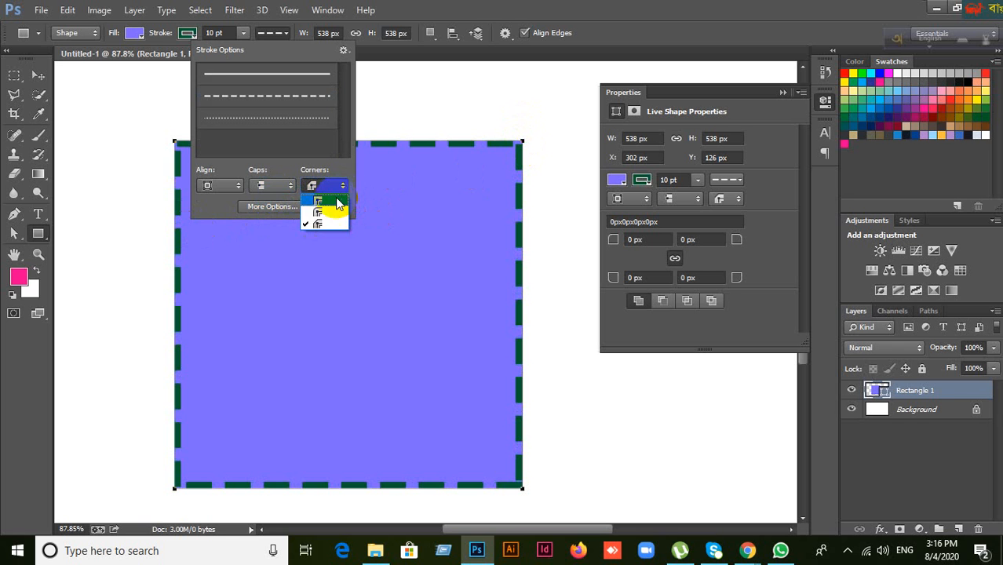
Step: In More Options, try the dotted, solid and dashed stroke presets for the border
click(261, 208)
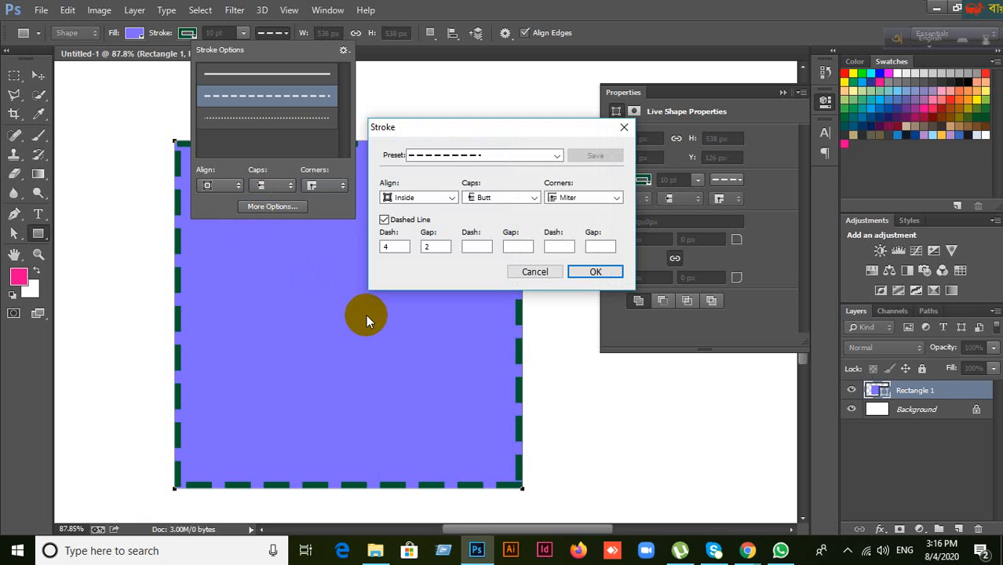
click(558, 155)
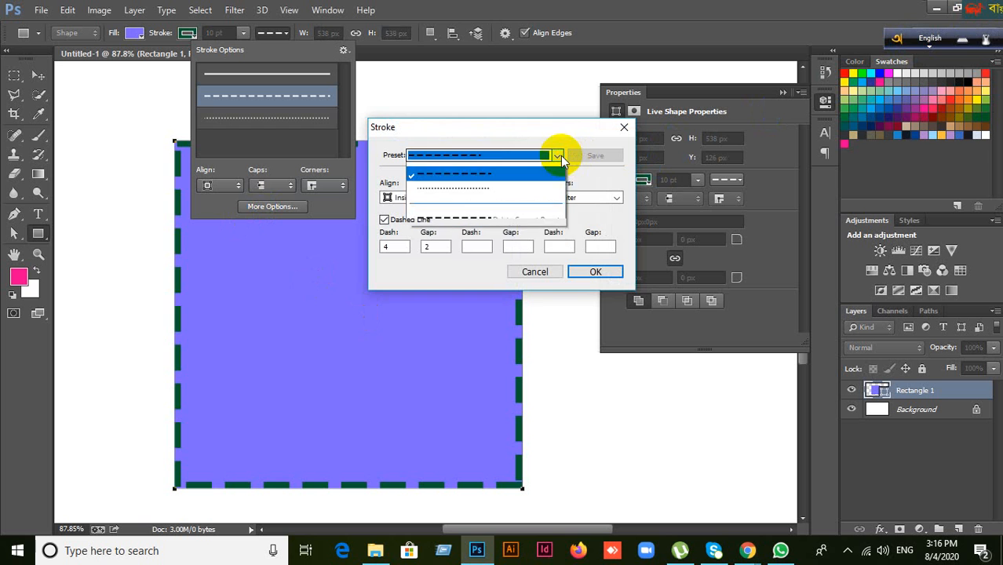
click(448, 200)
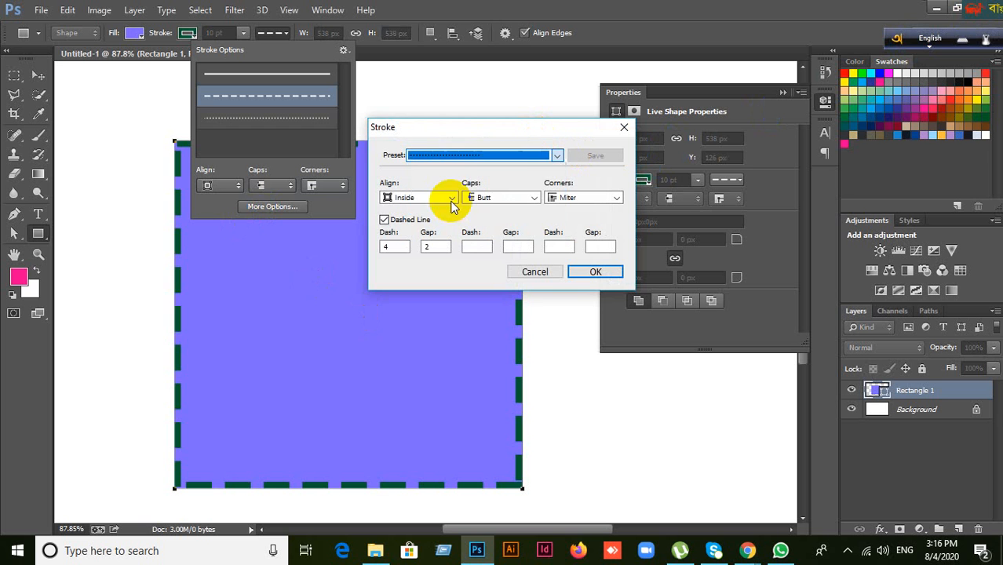
click(509, 161)
click(471, 169)
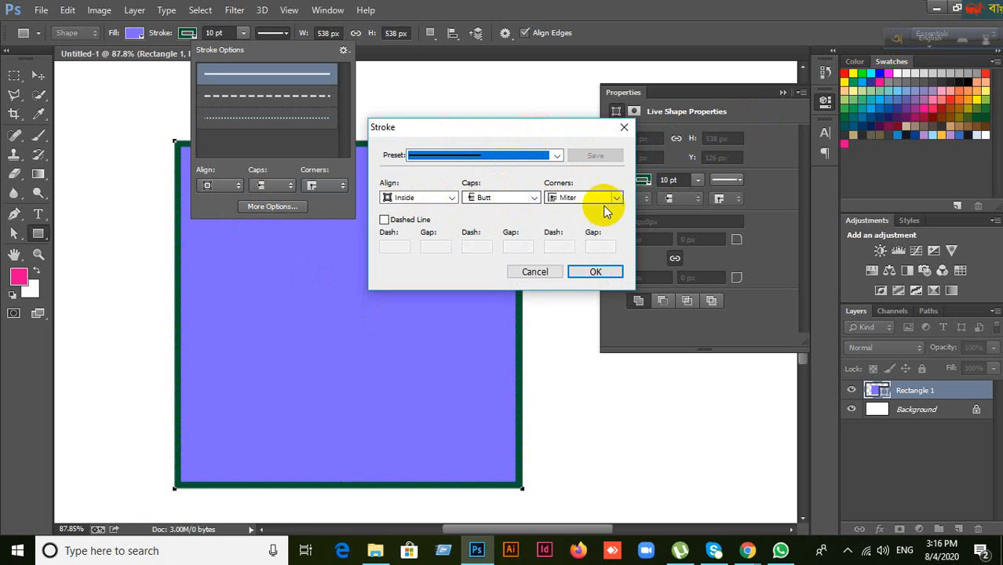
click(384, 220)
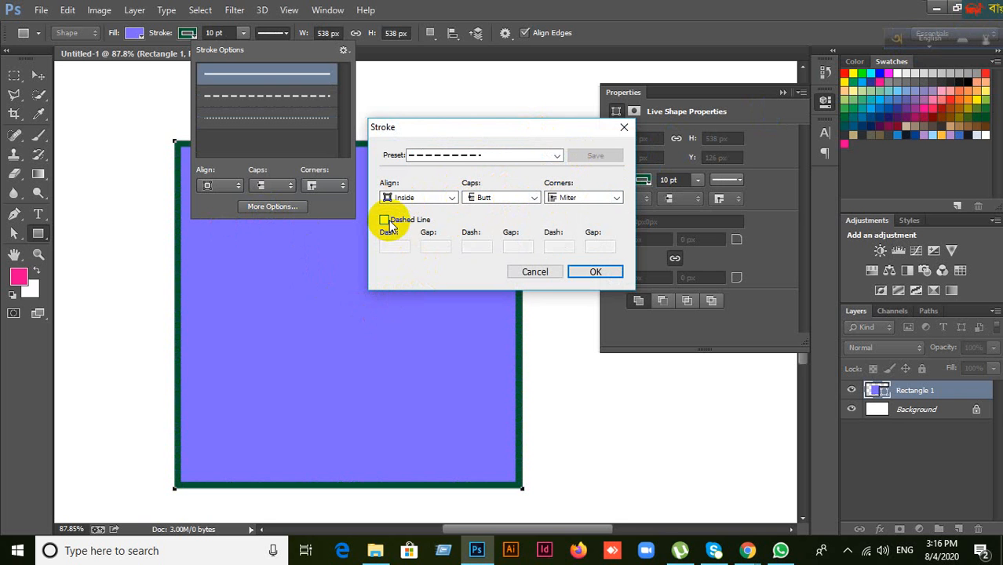
click(390, 223)
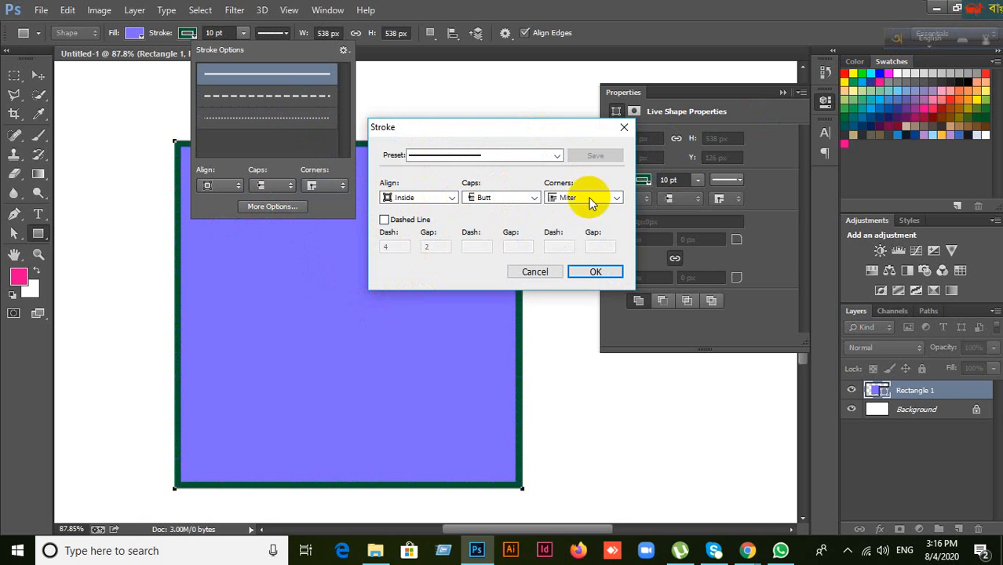
click(558, 156)
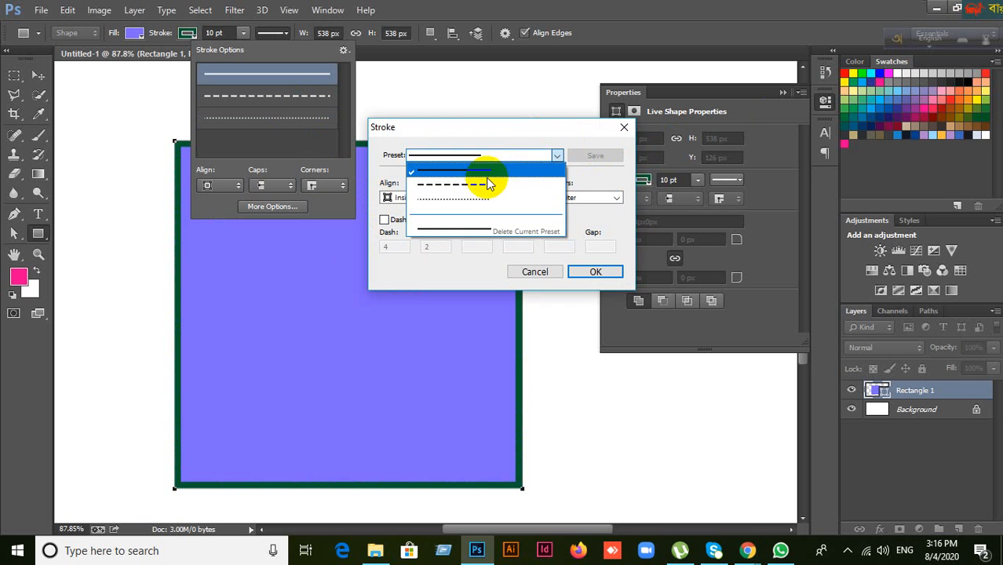
click(481, 170)
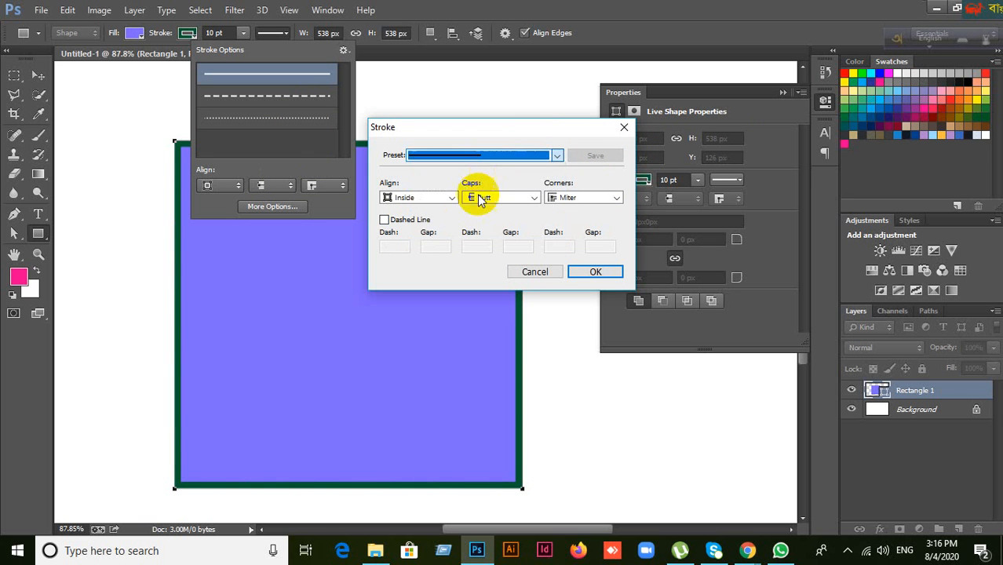
click(385, 221)
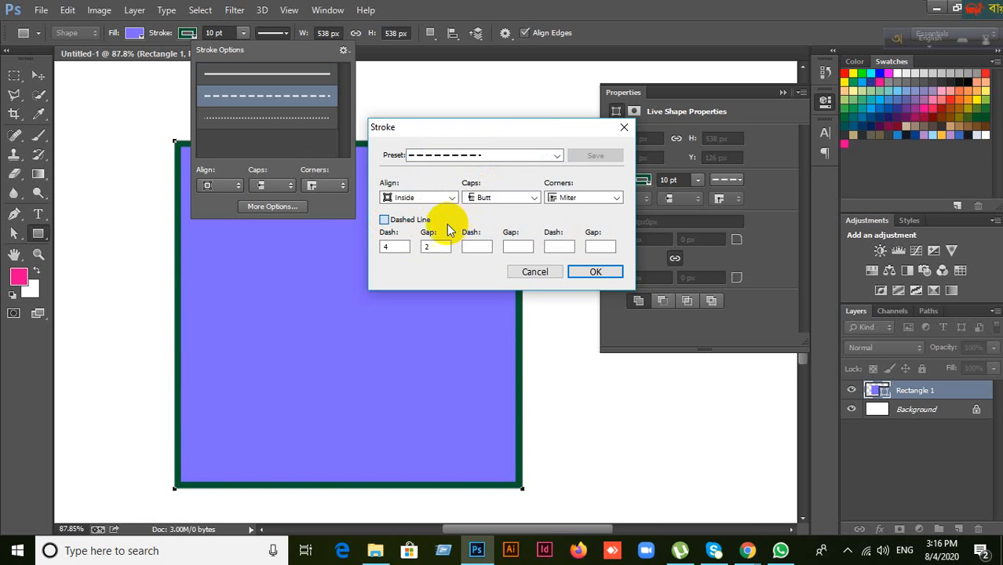
click(385, 221)
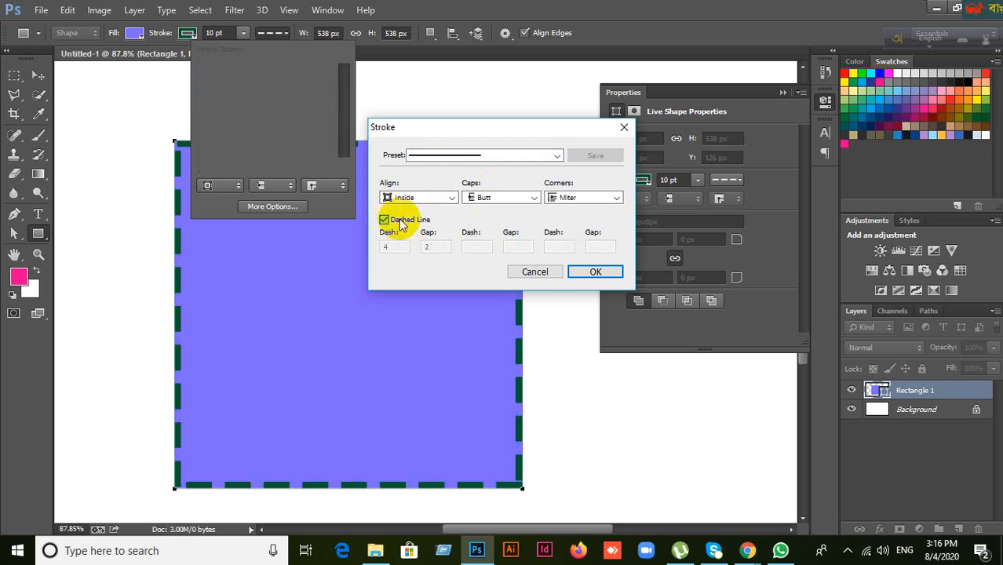
click(556, 156)
click(490, 188)
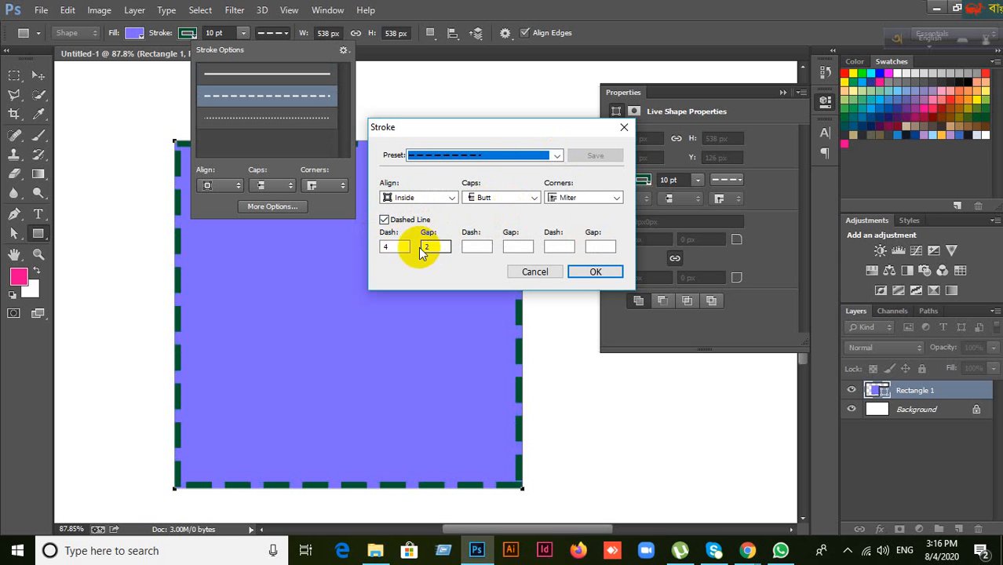
Step: Enter custom dash and gap values 5 and 3, then cancel and close Stroke Options
click(394, 247)
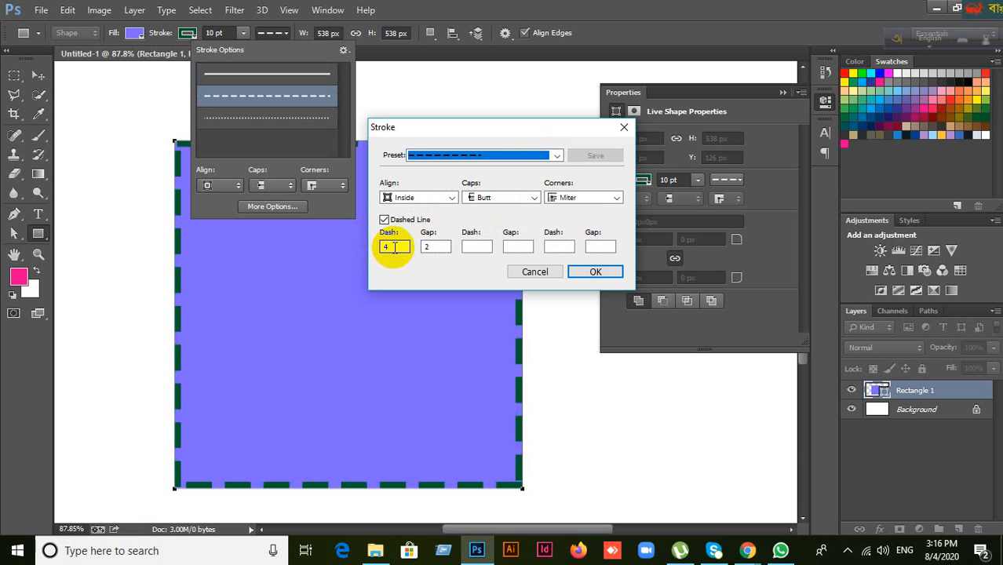
click(430, 246)
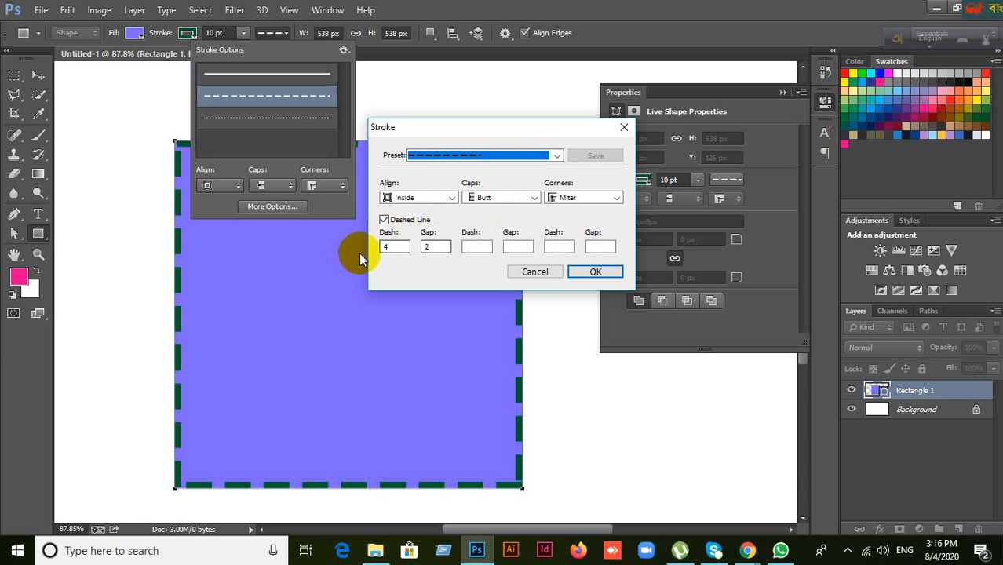
double_click(385, 245)
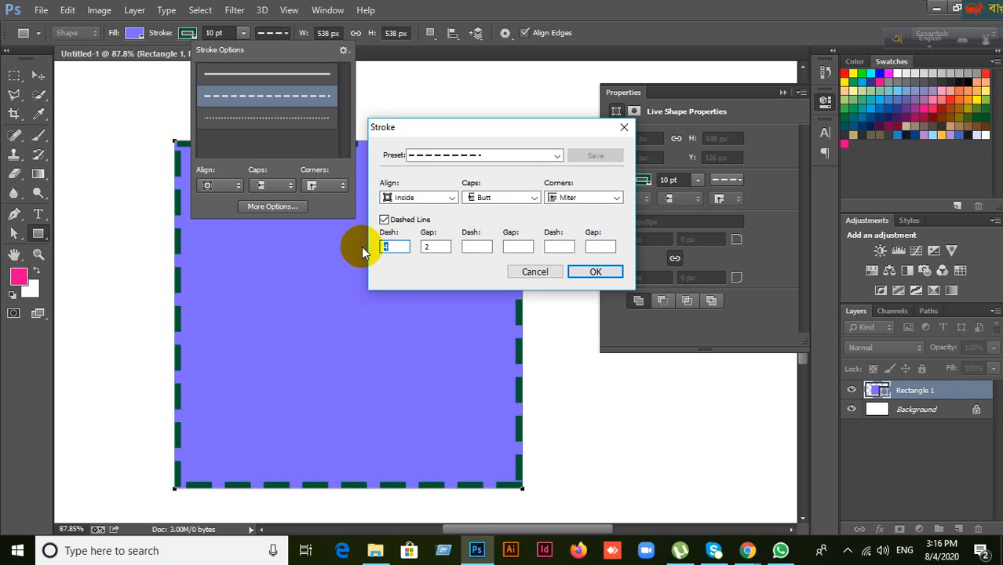
text(5)
click(432, 247)
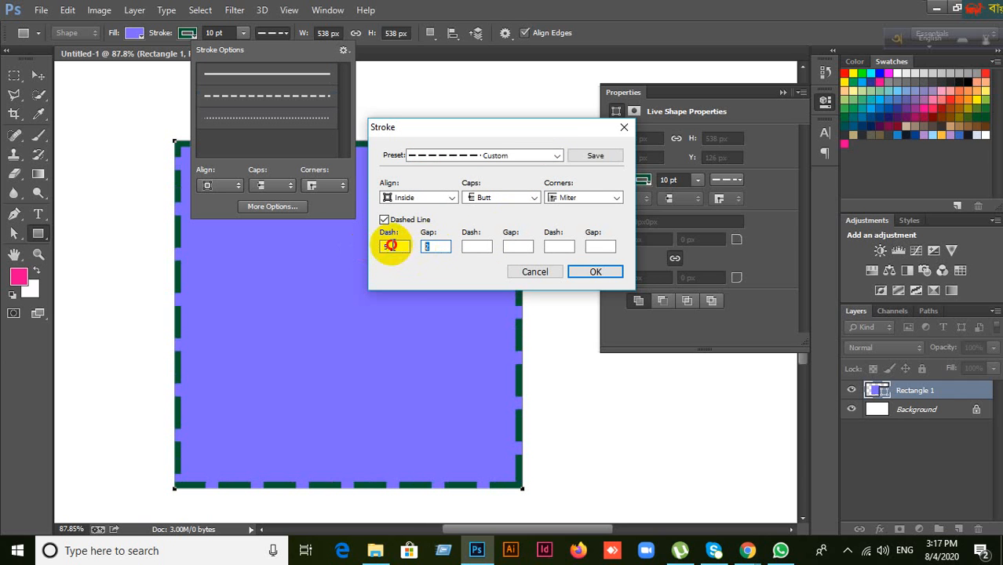
click(383, 247)
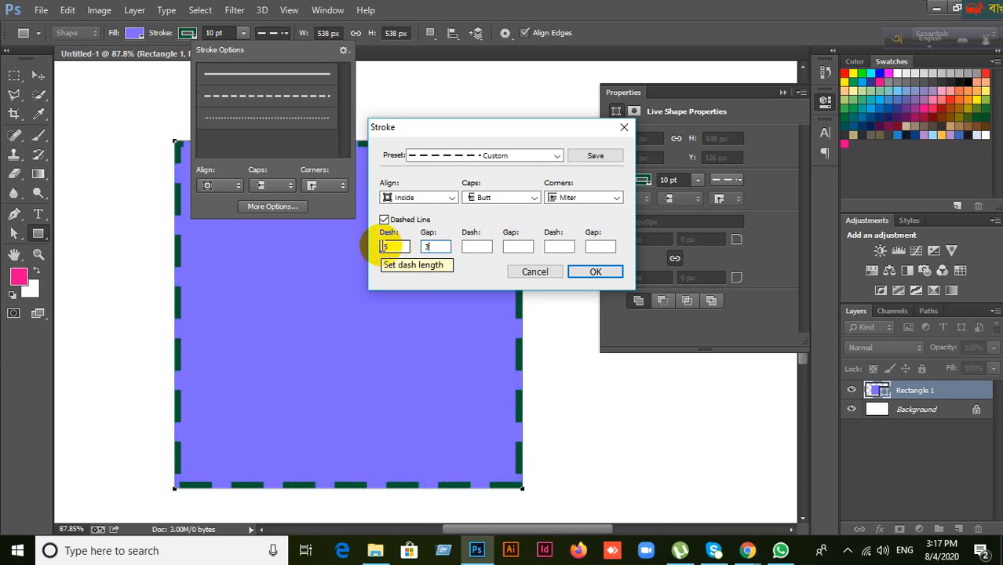
click(471, 247)
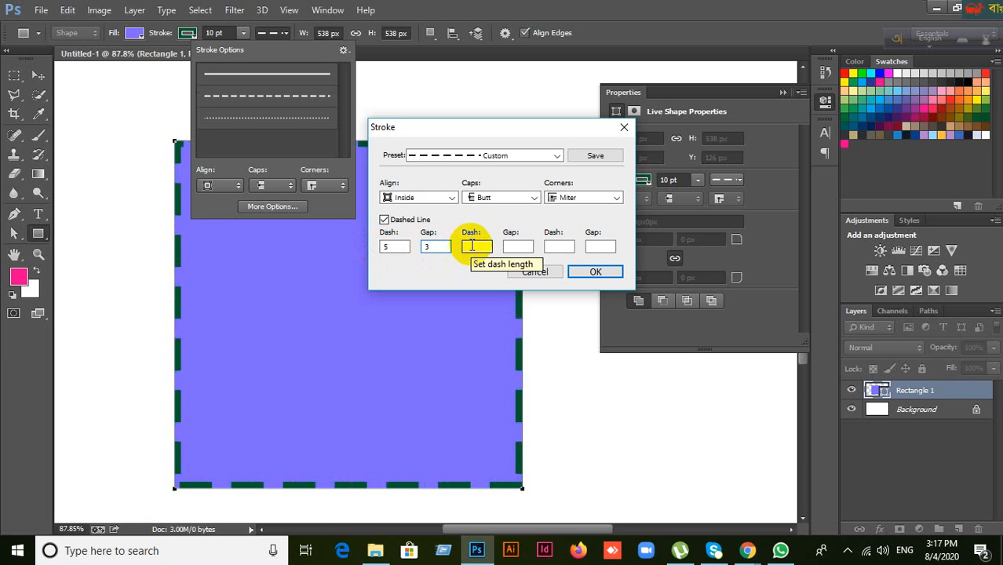
text(3)
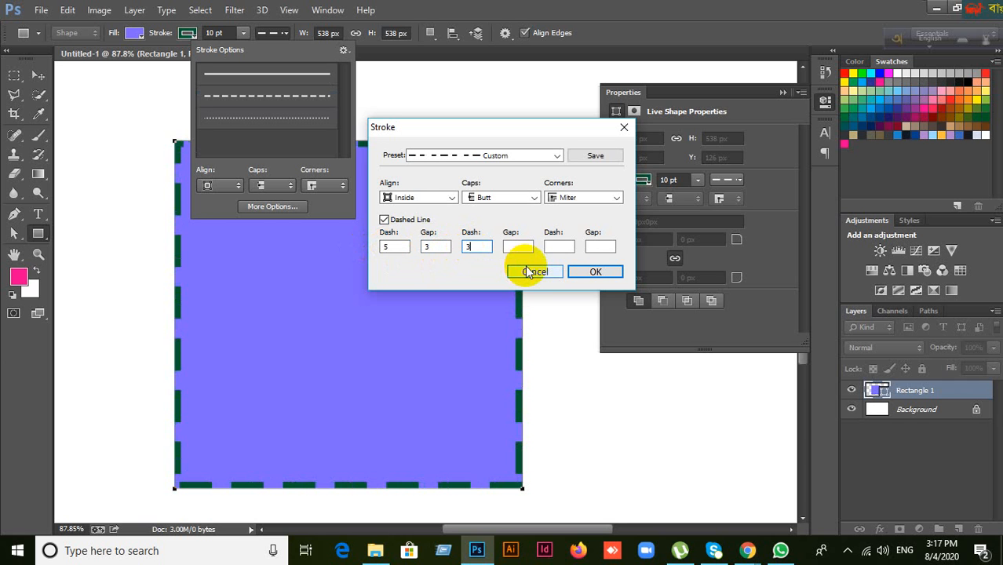
click(526, 248)
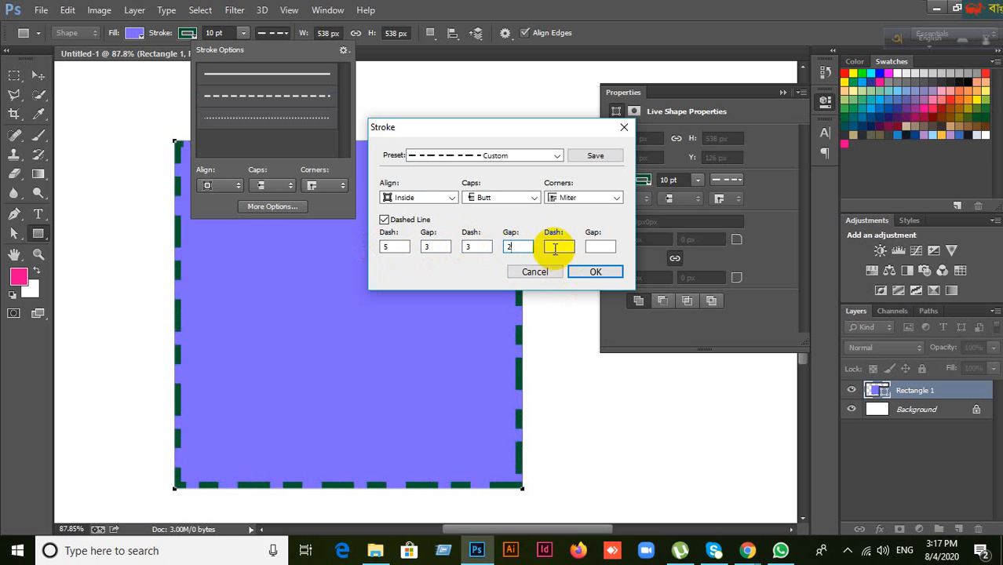
click(554, 247)
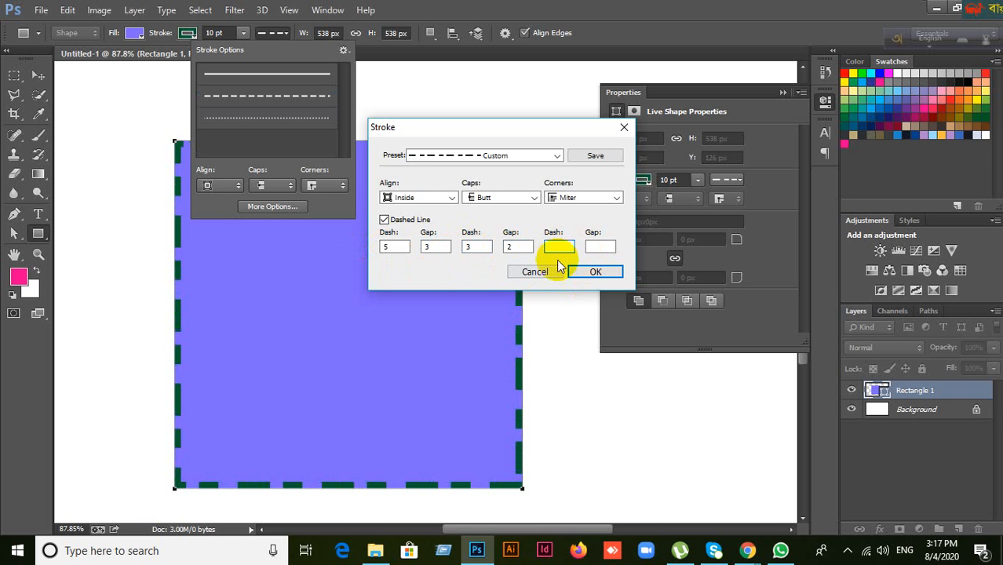
click(534, 272)
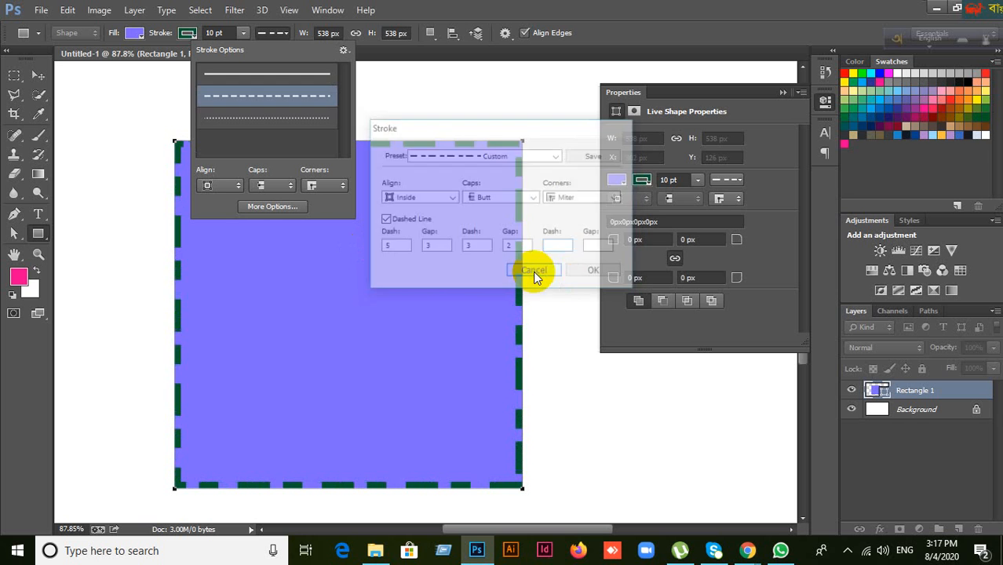
click(461, 11)
Step: Delete the purple square and draw a new rectangle
click(38, 75)
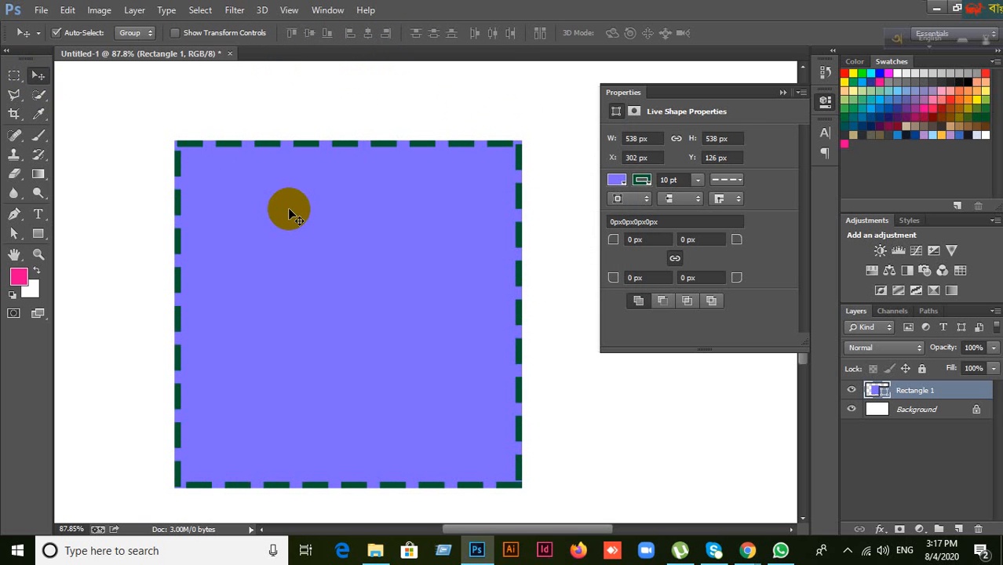
key(Delete)
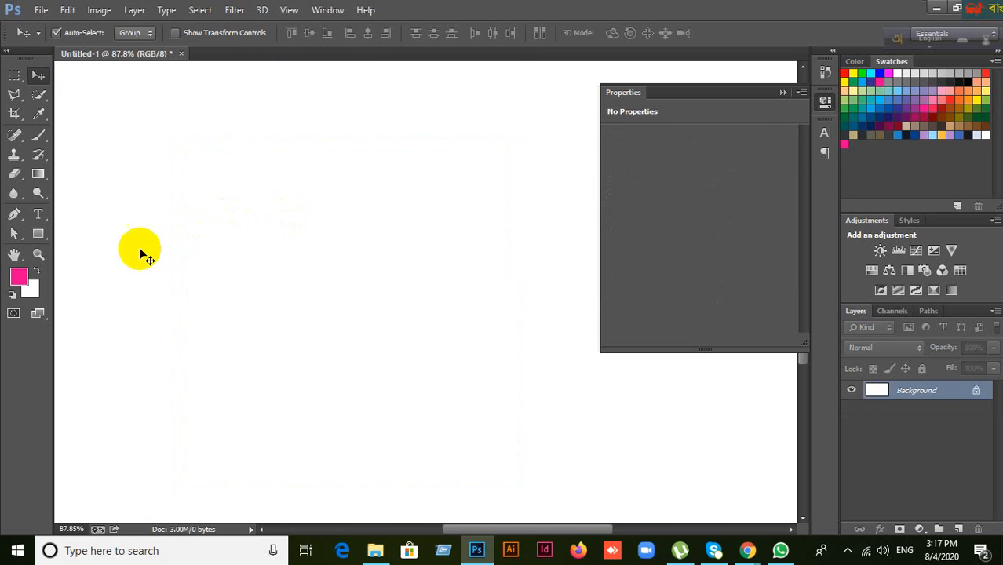
click(39, 234)
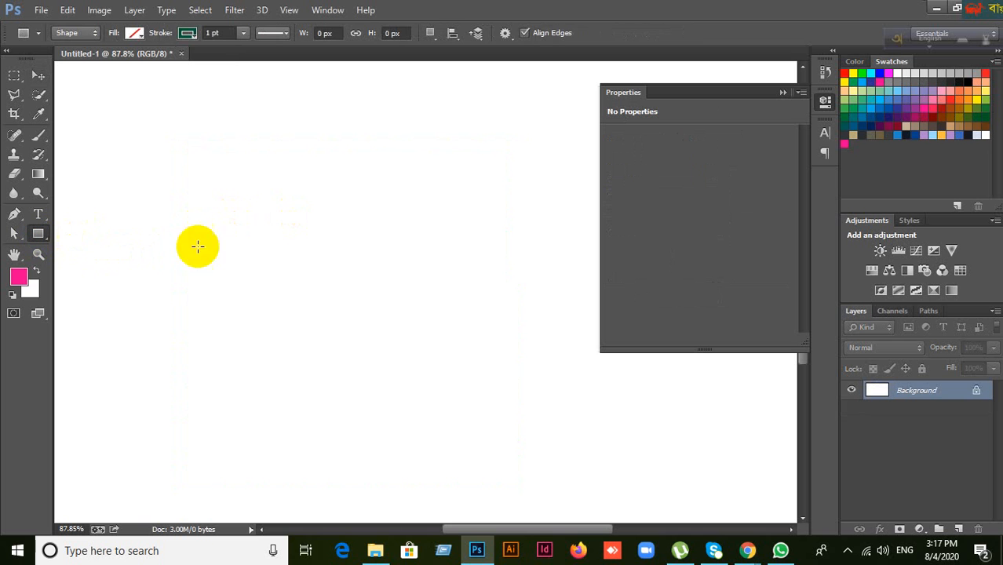
drag(218, 162, 486, 420)
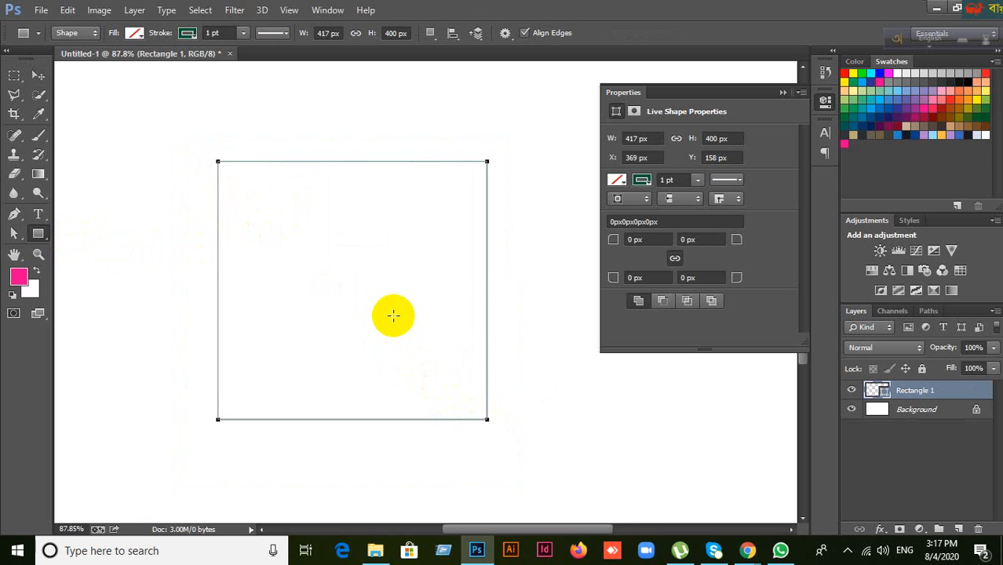
Step: Fill the rectangle with red, then dark red #480000 from the Color Picker
click(135, 35)
click(135, 34)
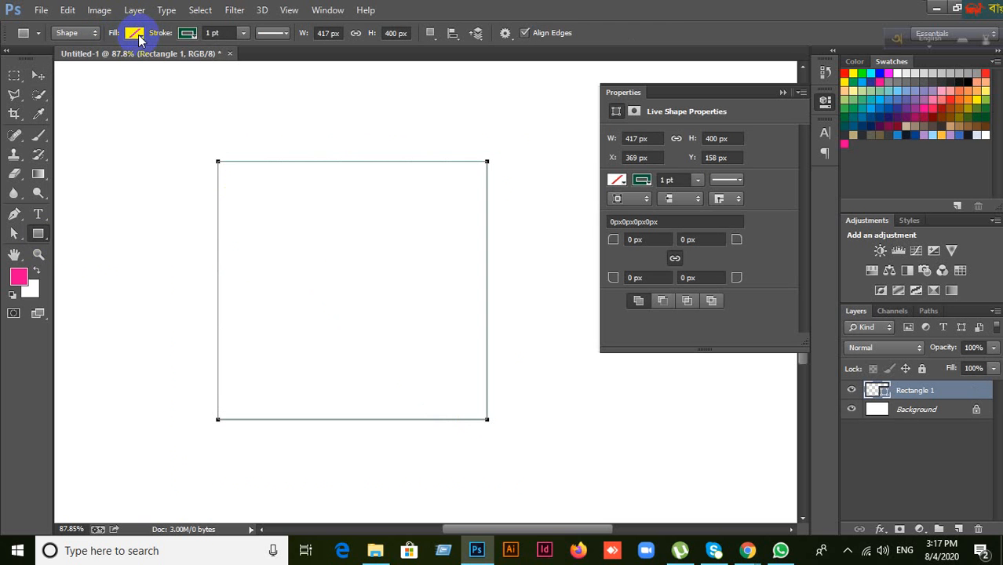
click(135, 35)
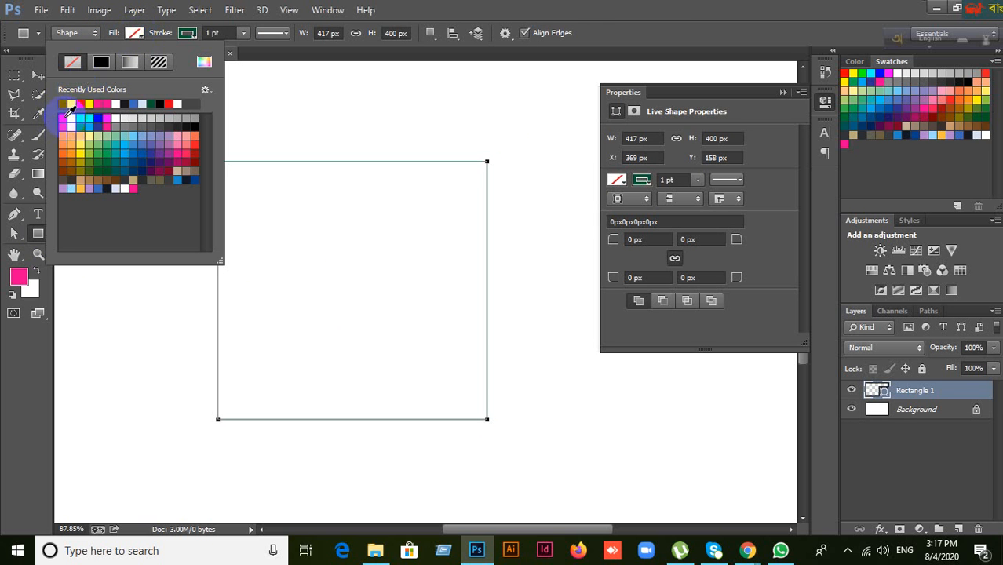
click(62, 118)
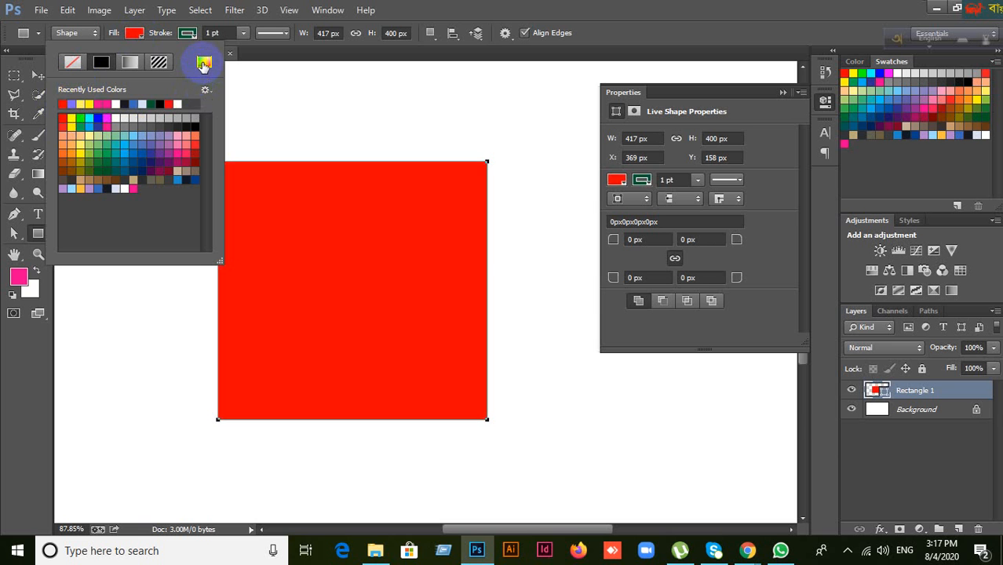
click(203, 65)
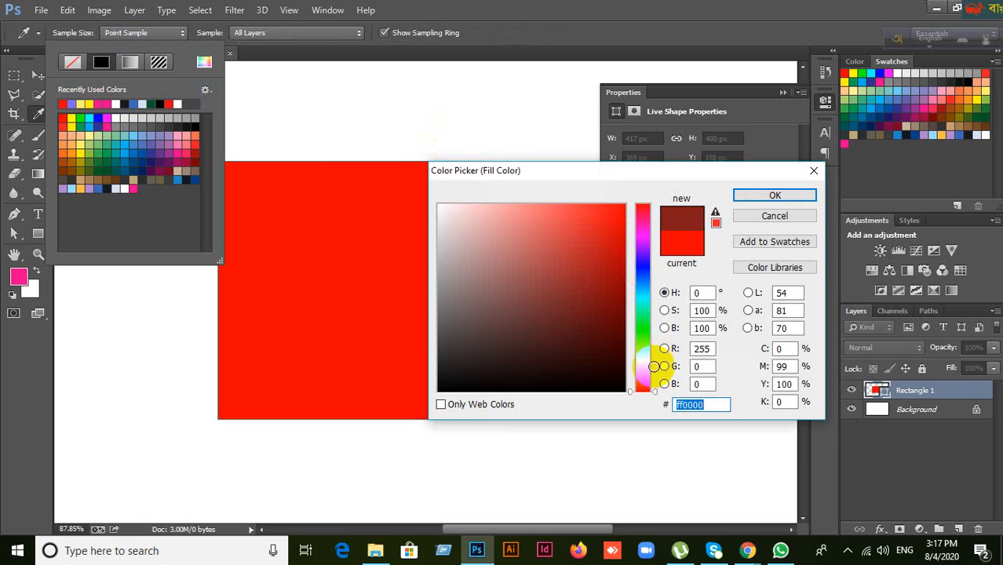
click(623, 339)
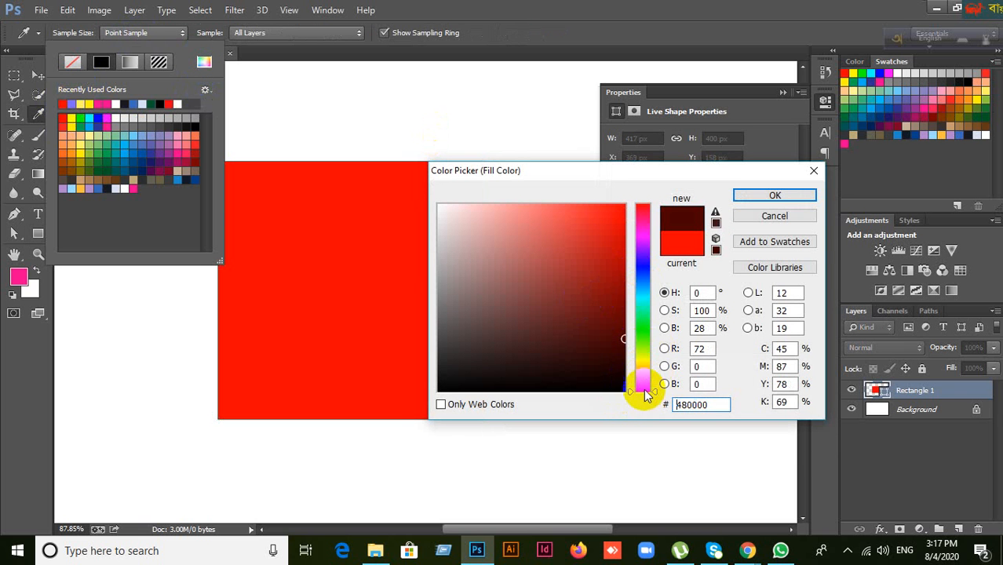
click(797, 195)
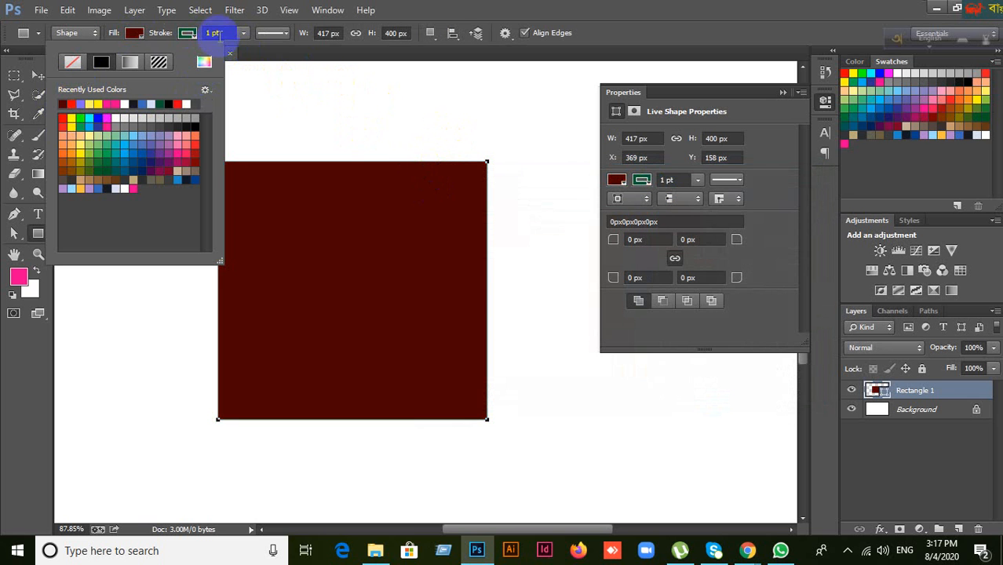
Step: Give the rectangle a 5 pt, then 15 pt stroke, and delete it
click(223, 32)
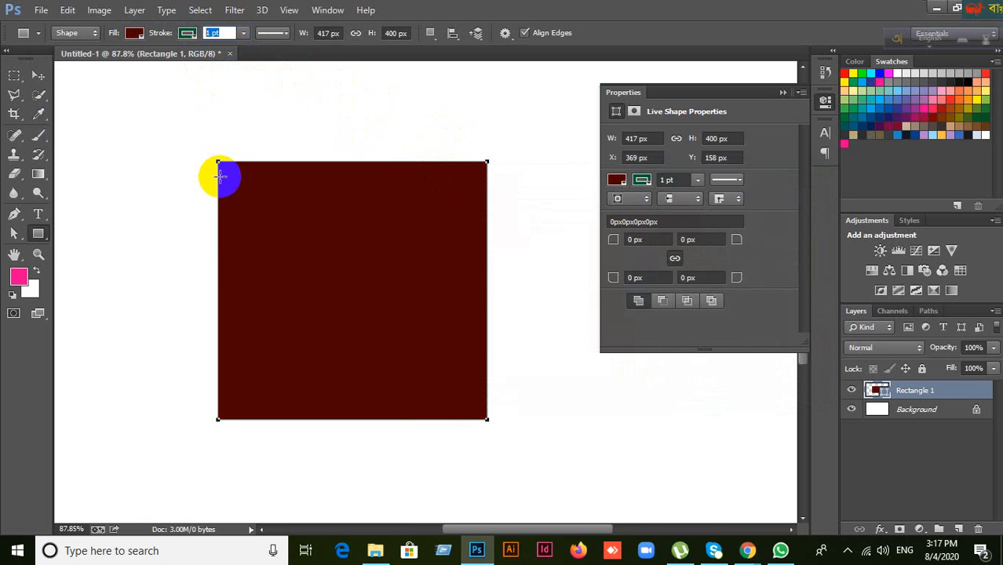
key(Return)
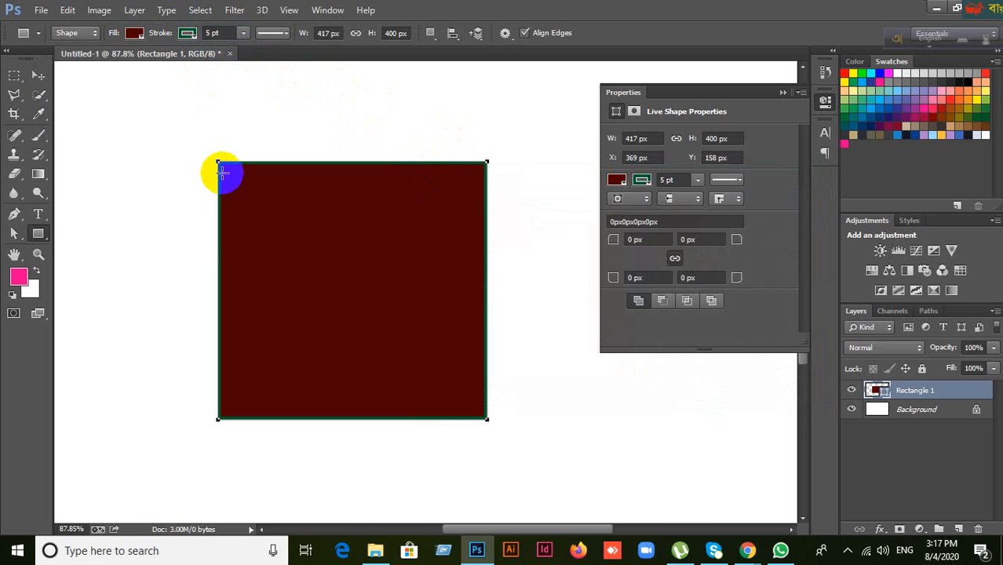
click(225, 31)
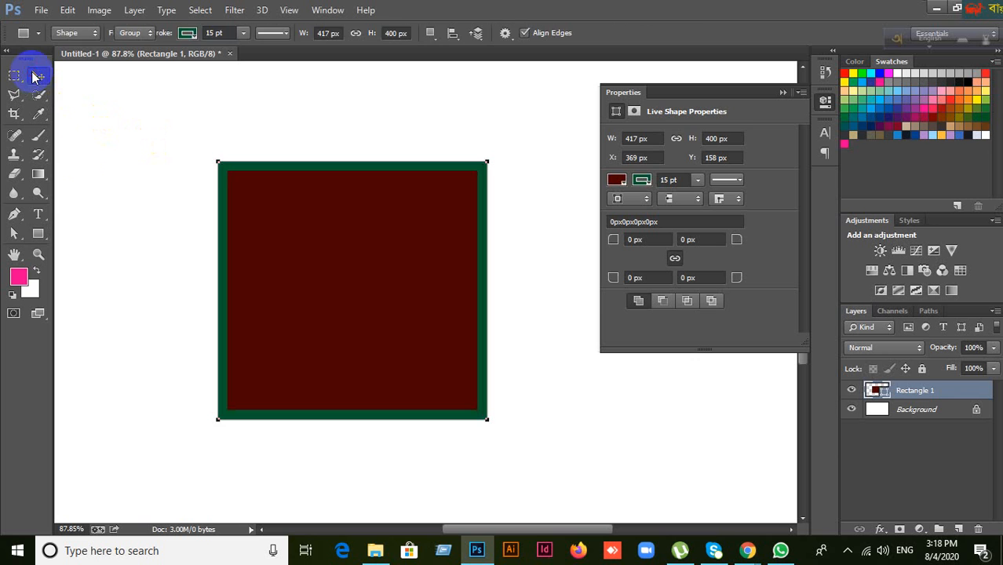
click(37, 76)
key(Delete)
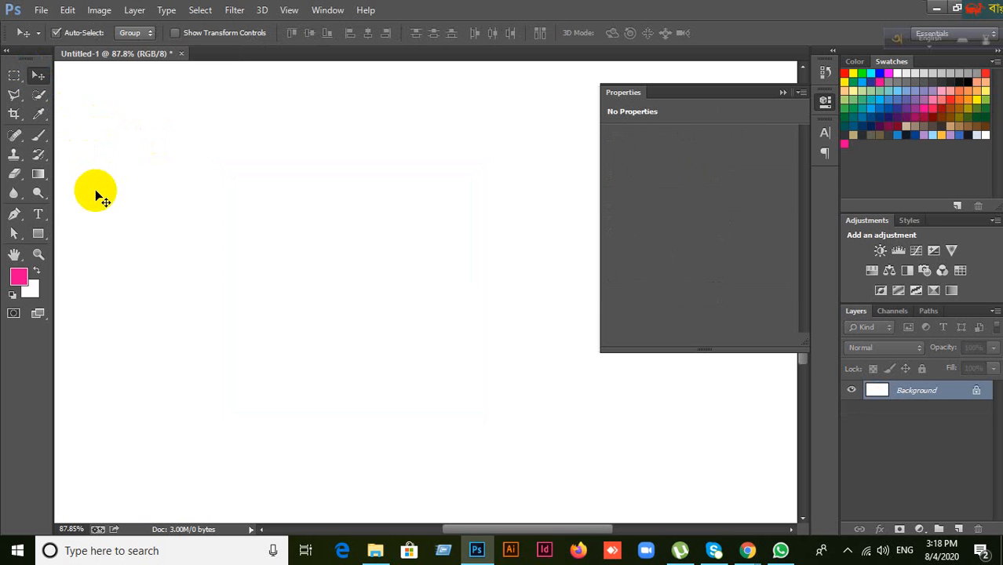
click(38, 233)
mouse_move(197, 143)
mouse_down()
mouse_move(324, 298)
mouse_move(554, 431)
mouse_up()
key(Delete)
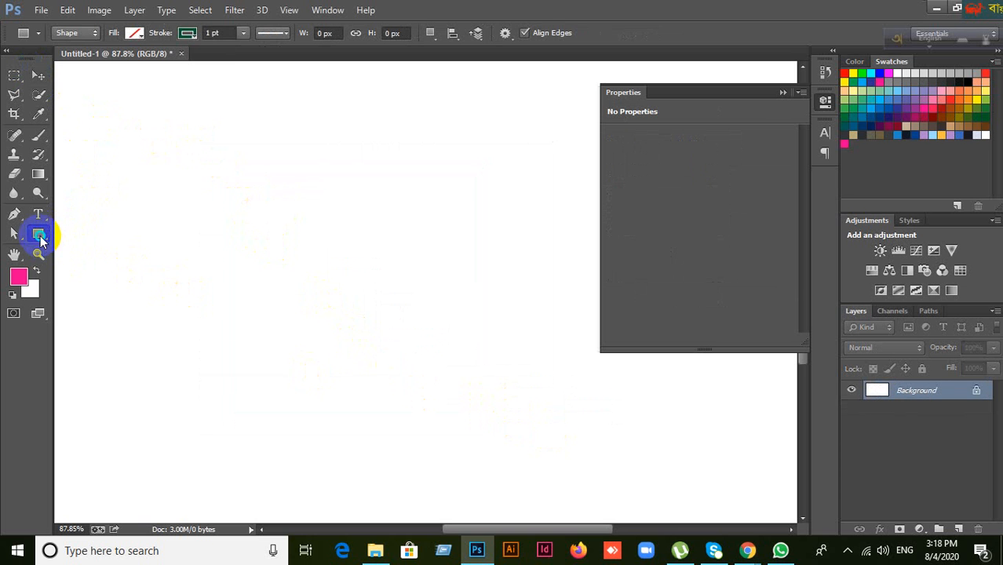
click(39, 235)
click(76, 231)
click(39, 235)
click(88, 230)
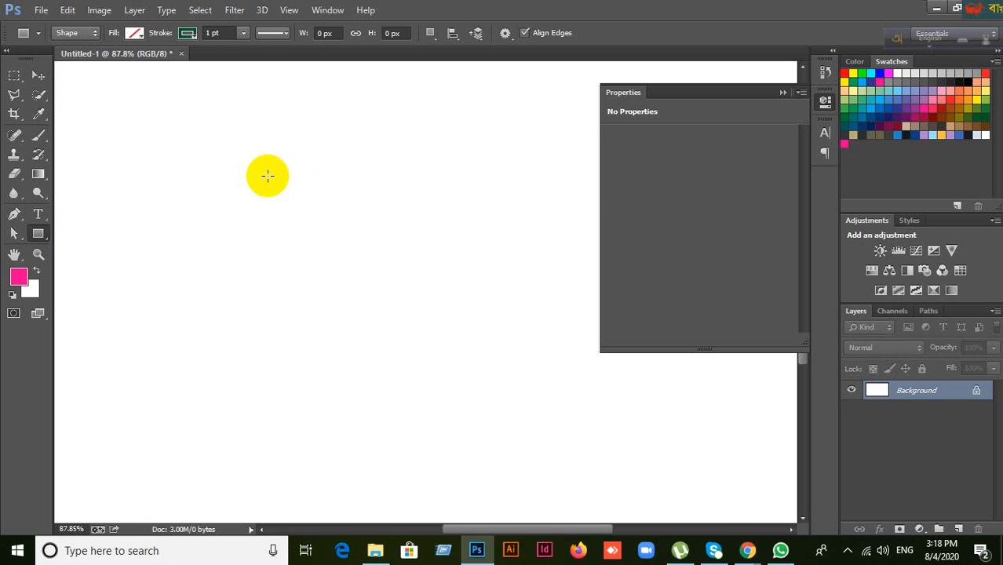
click(261, 169)
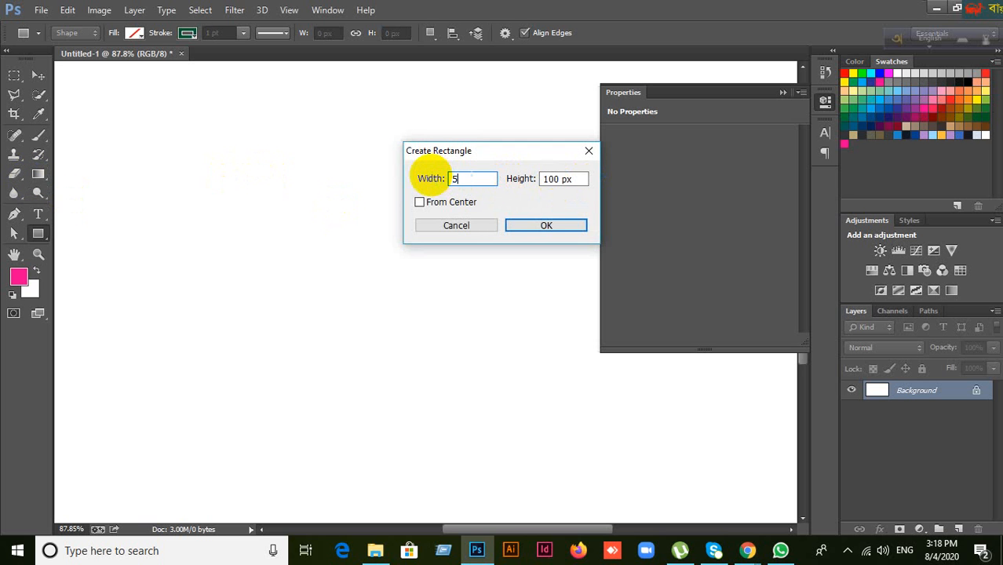
click(585, 179)
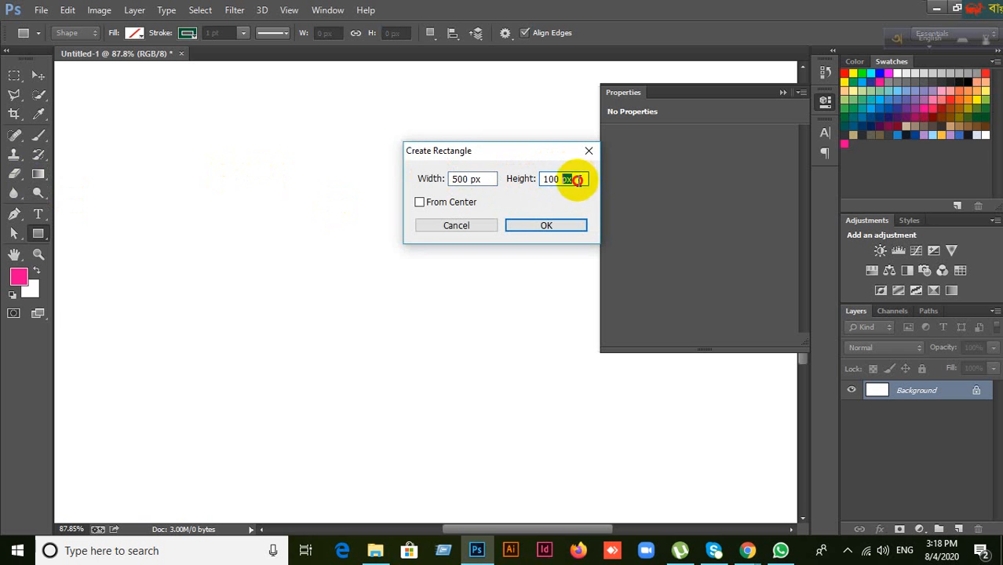
drag(578, 180, 490, 194)
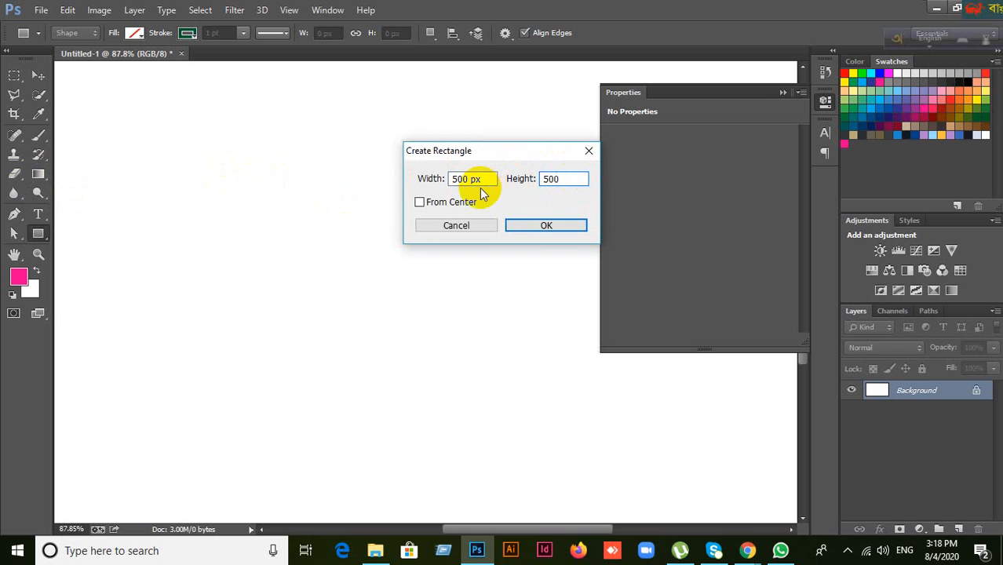
click(528, 225)
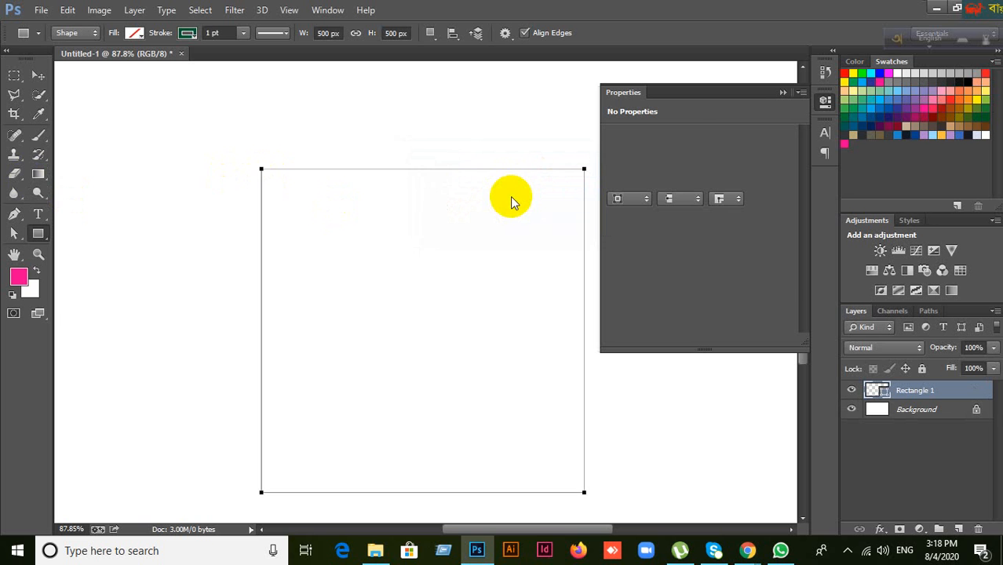
click(135, 34)
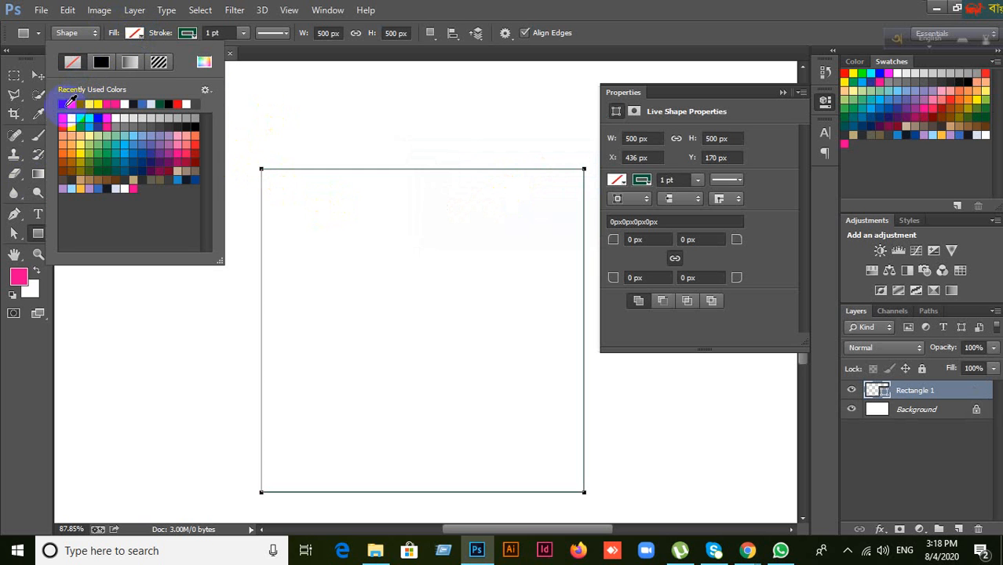
click(69, 102)
click(231, 33)
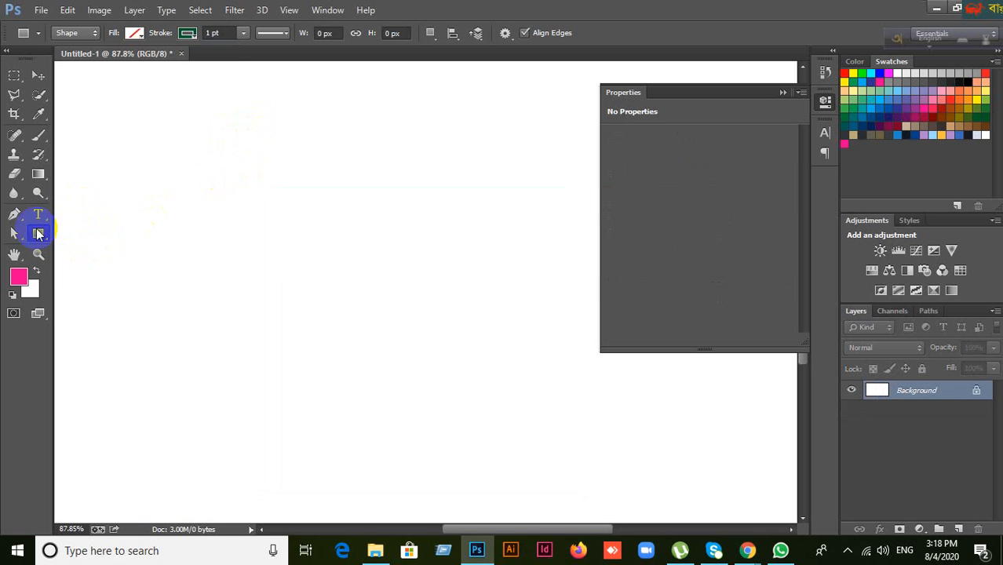
Step: Draw nine practice lines at various angles with the Line Tool
right_click(38, 235)
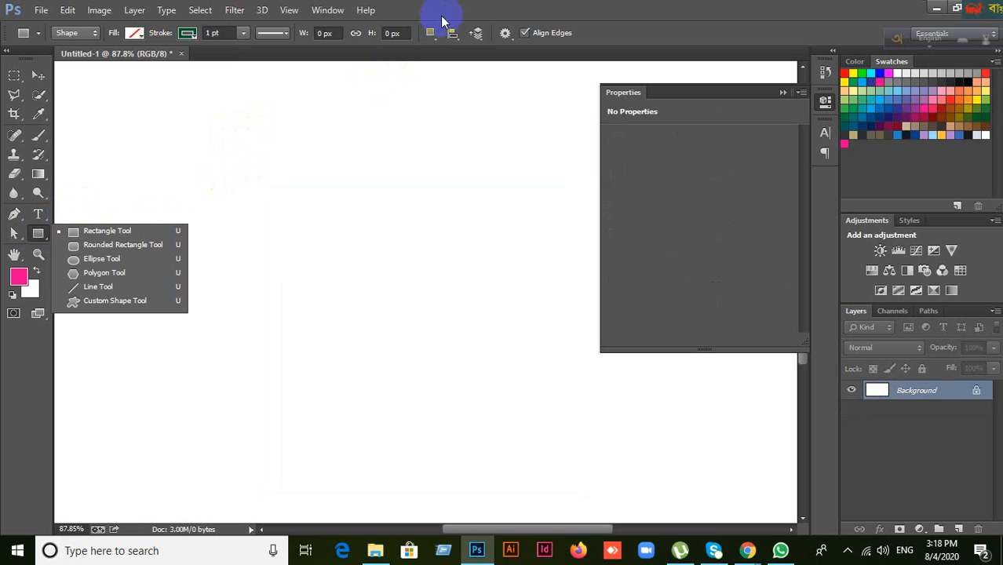
click(119, 172)
click(39, 233)
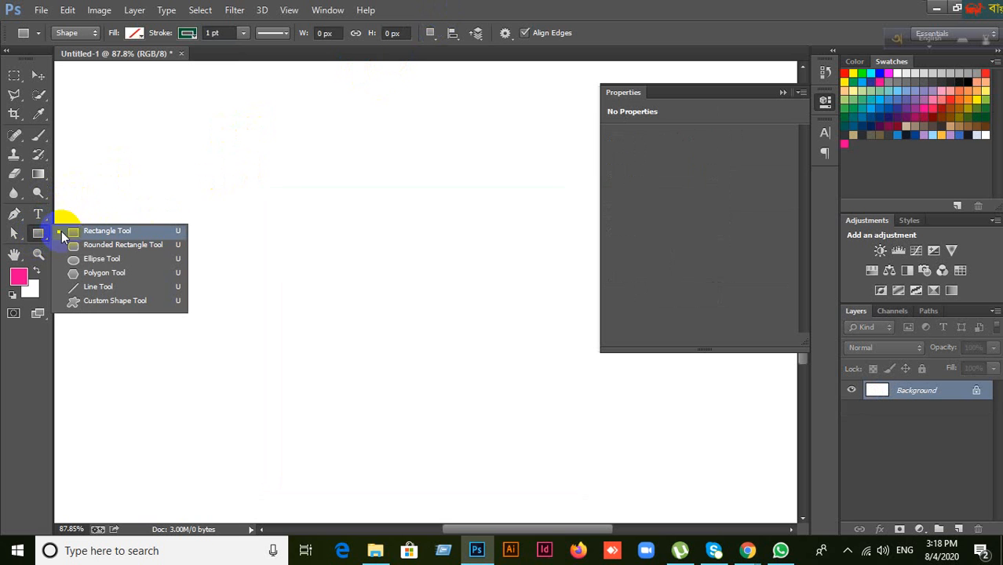
click(88, 287)
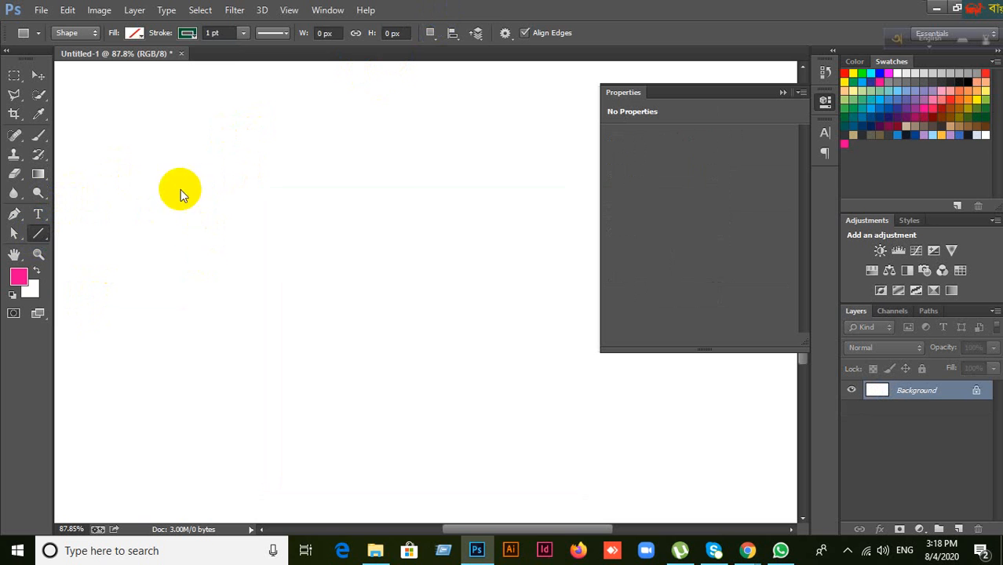
drag(136, 159, 543, 160)
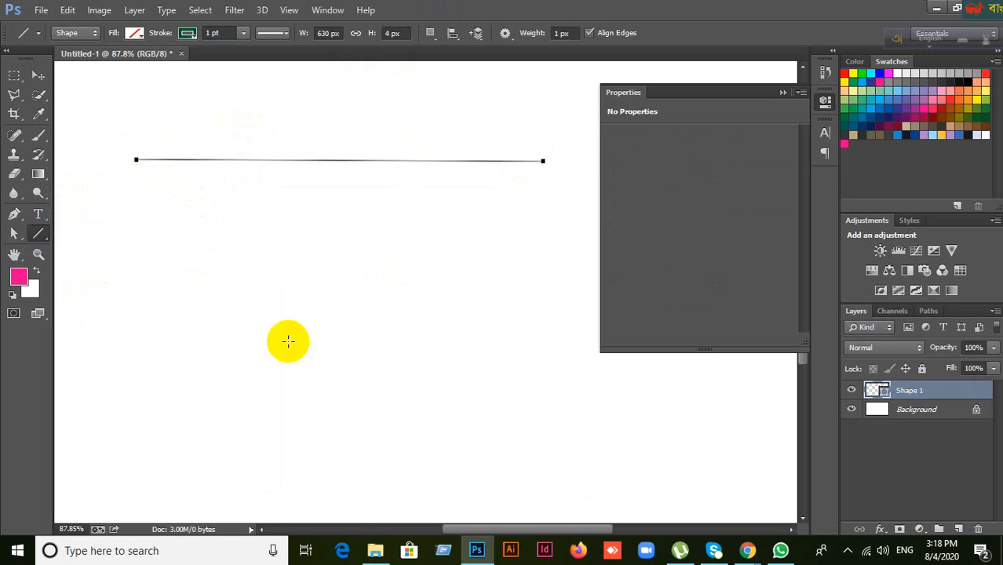
mouse_move(153, 372)
mouse_down()
mouse_move(344, 340)
mouse_move(522, 289)
mouse_up()
drag(279, 443, 587, 377)
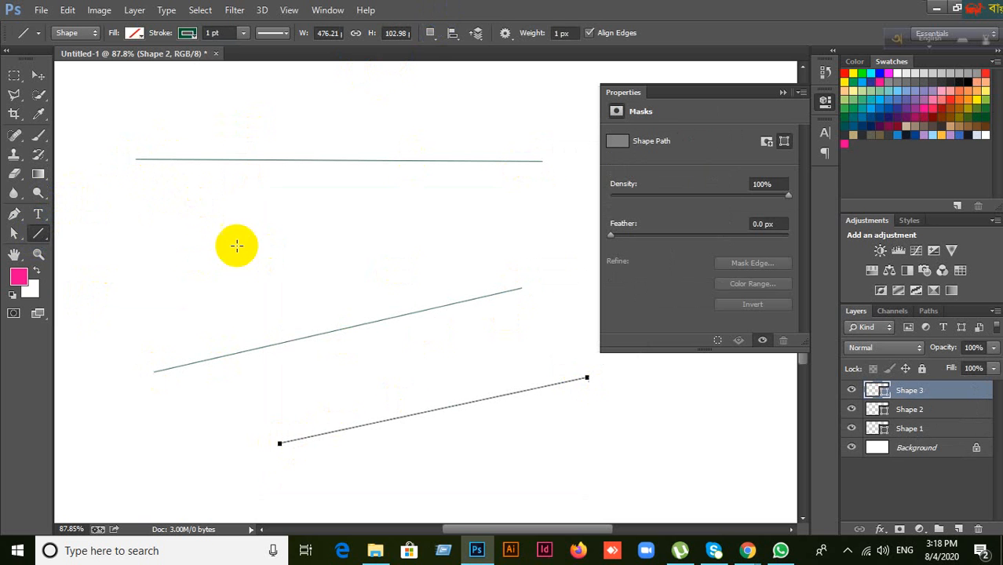
drag(170, 238, 515, 199)
drag(187, 307, 461, 275)
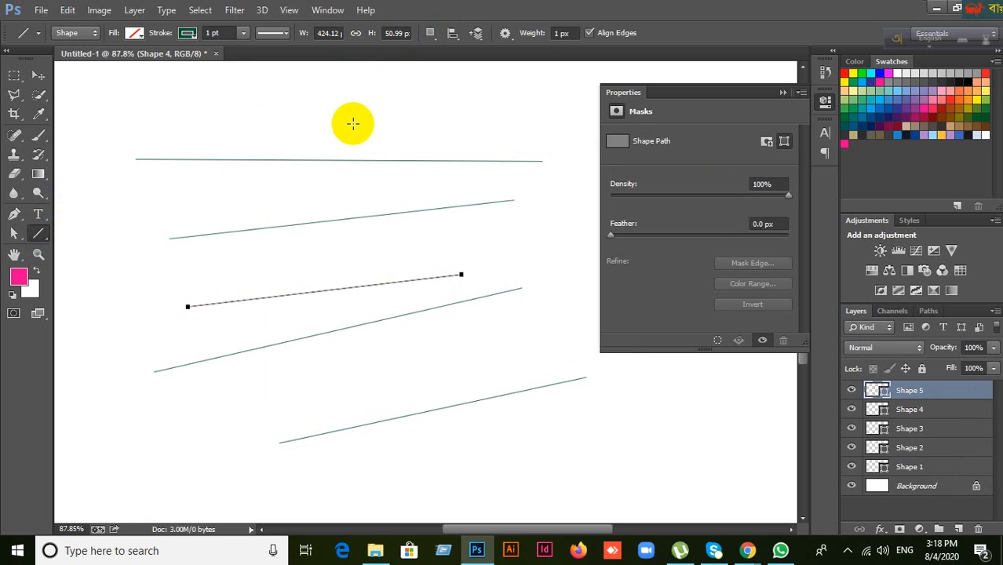
drag(350, 114, 159, 392)
drag(553, 213, 224, 533)
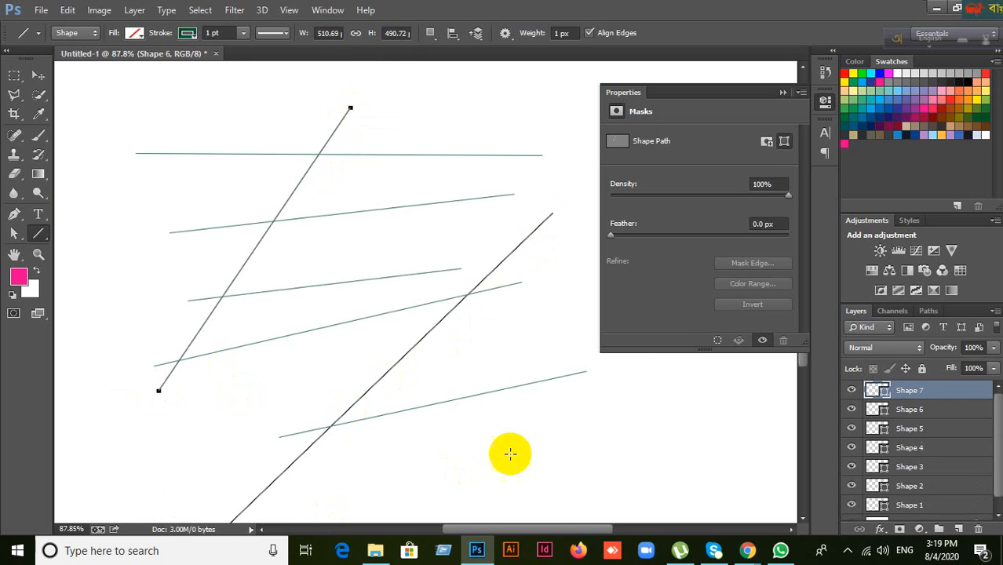
drag(654, 415, 193, 420)
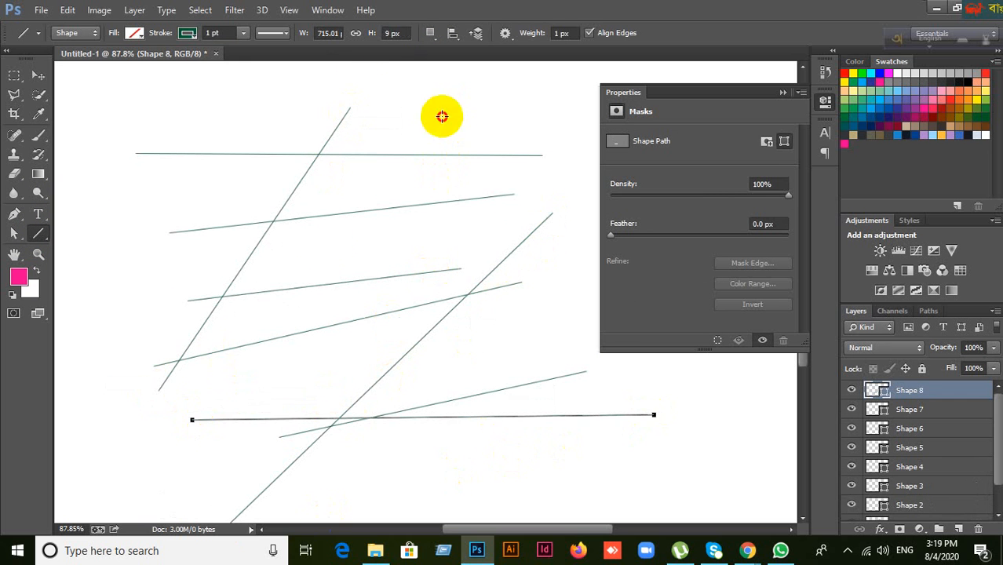
drag(451, 112, 314, 251)
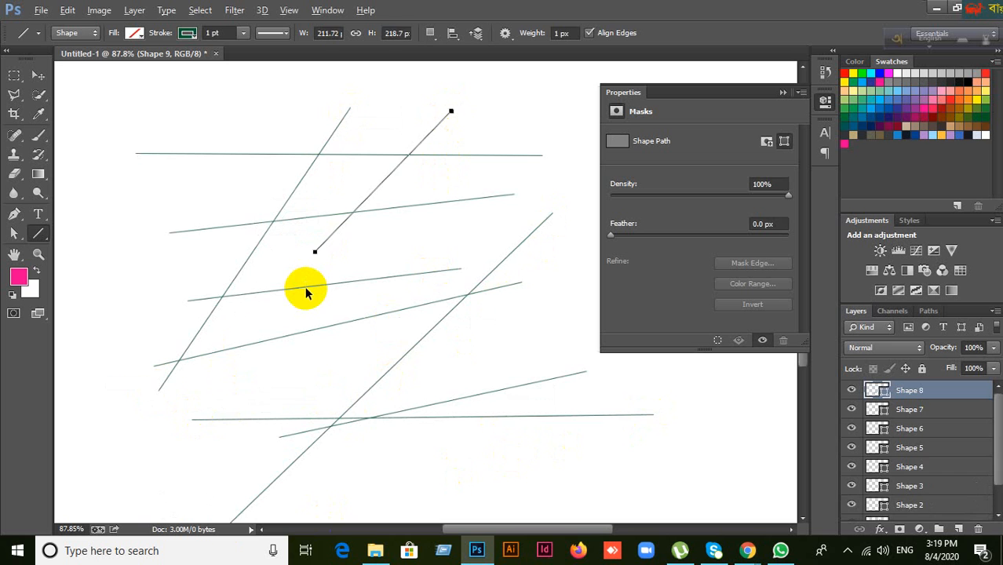
Step: Undo all the lines back to a blank canvas
key(ctrl+alt+z)
key(ctrl+alt+z)
key(ctrl+alt+z)
key(ctrl+alt+z)
key(ctrl+alt+z)
key(ctrl+alt+z)
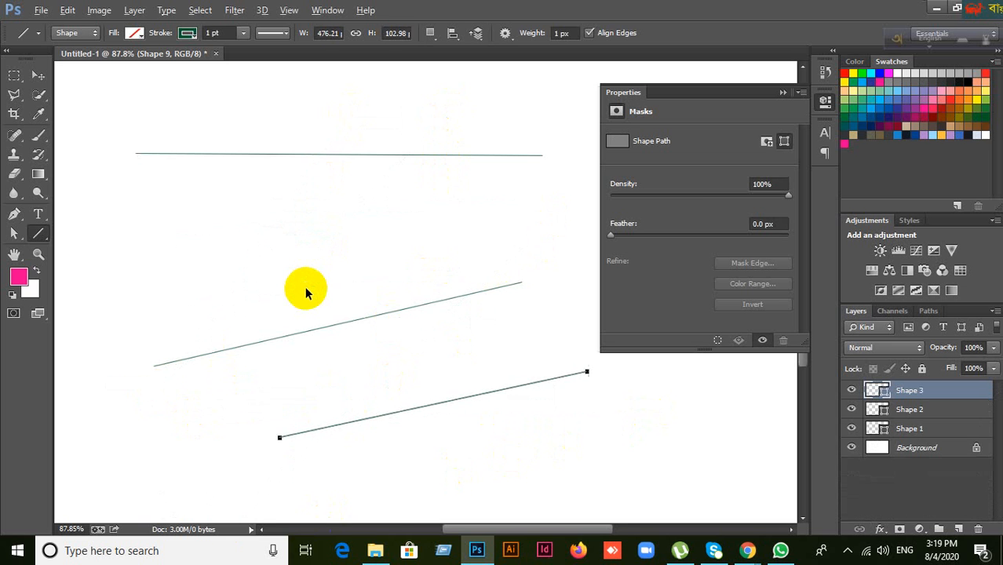
key(ctrl+alt+z)
key(ctrl+alt+z)
key(ctrl+alt+z)
key(ctrl+alt+z)
key(ctrl+alt+z)
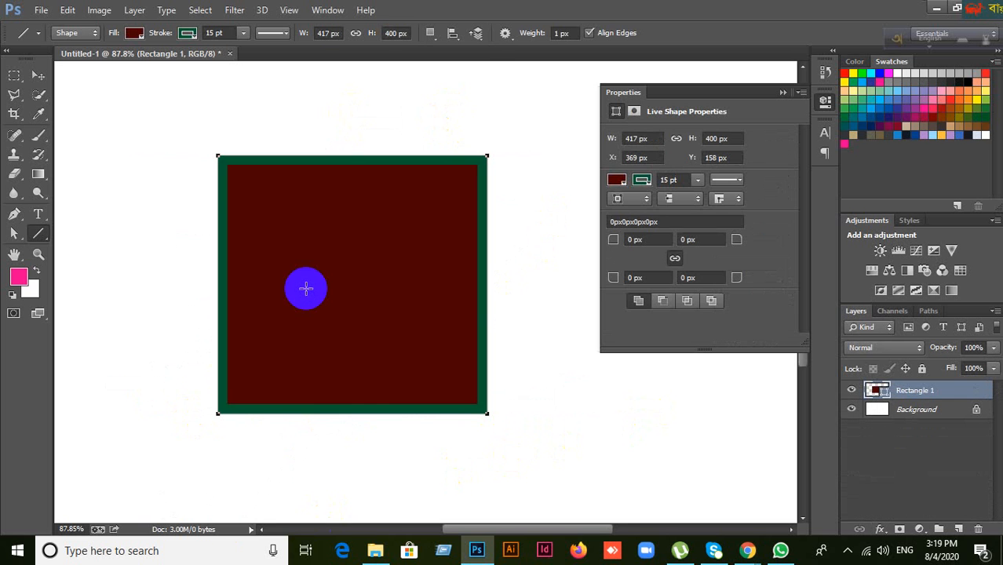
key(ctrl+alt+z)
key(ctrl+alt+z)
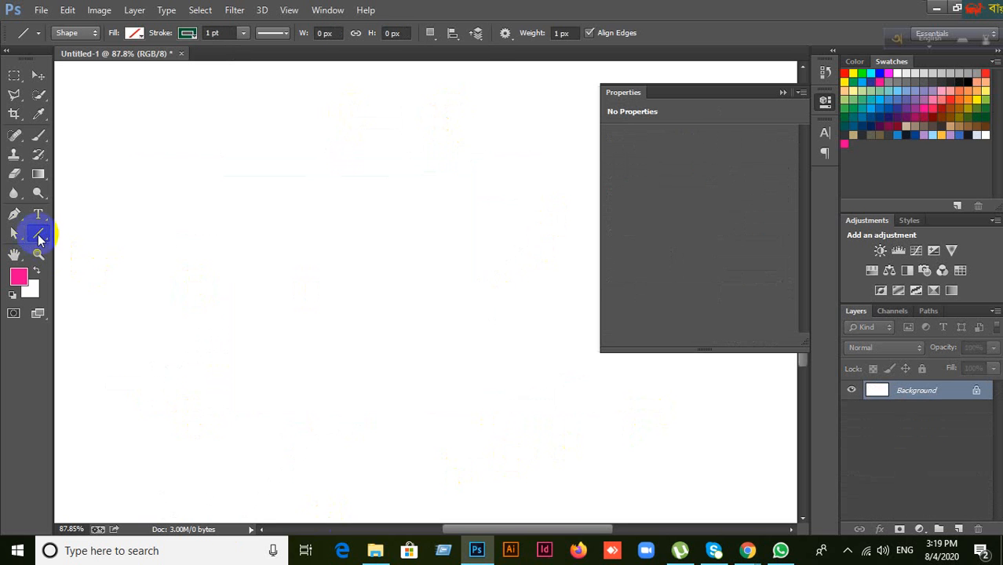
click(40, 239)
click(75, 281)
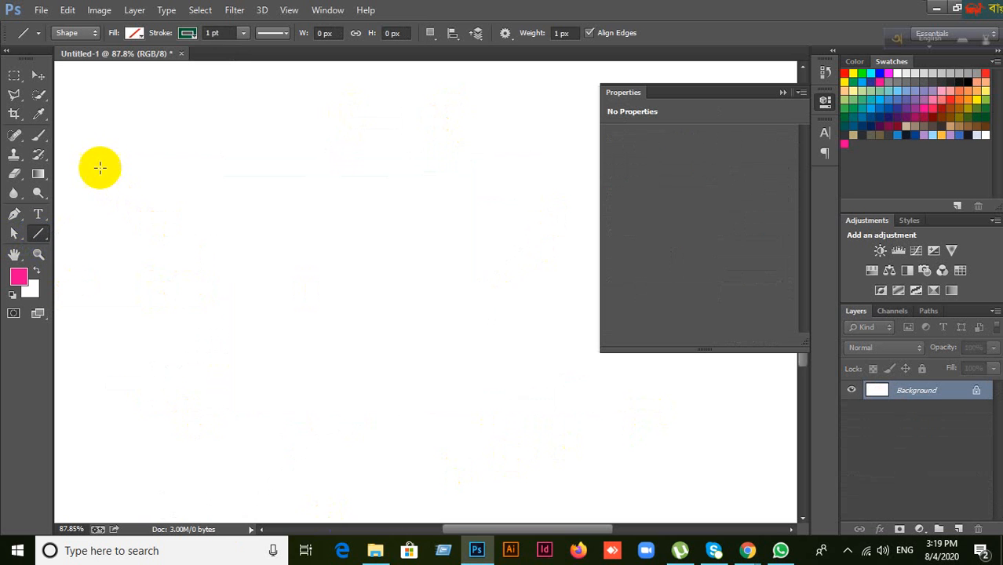
mouse_move(99, 162)
mouse_down()
mouse_move(159, 161)
mouse_move(260, 190)
mouse_move(534, 191)
mouse_up()
key(ctrl+z)
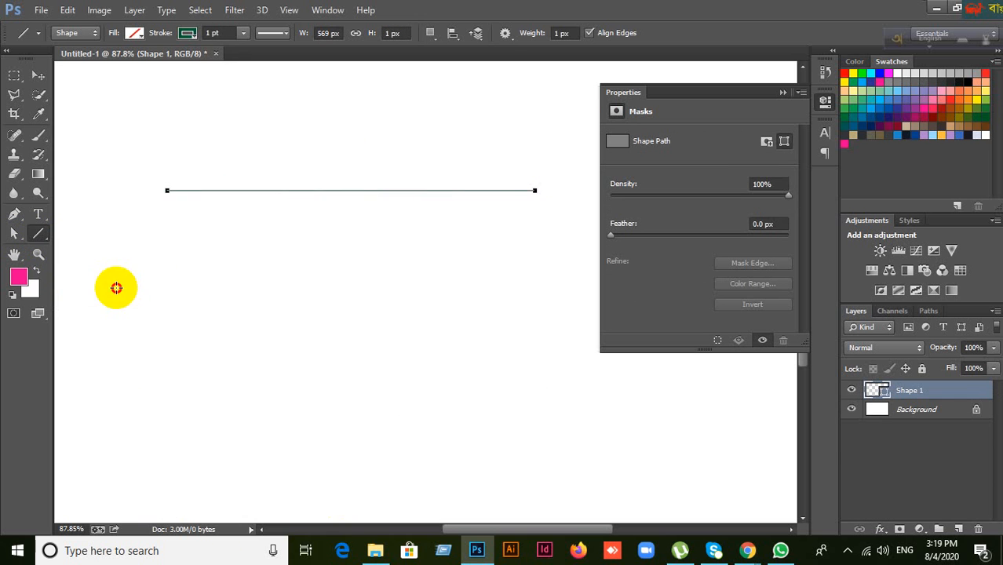
drag(117, 288, 500, 287)
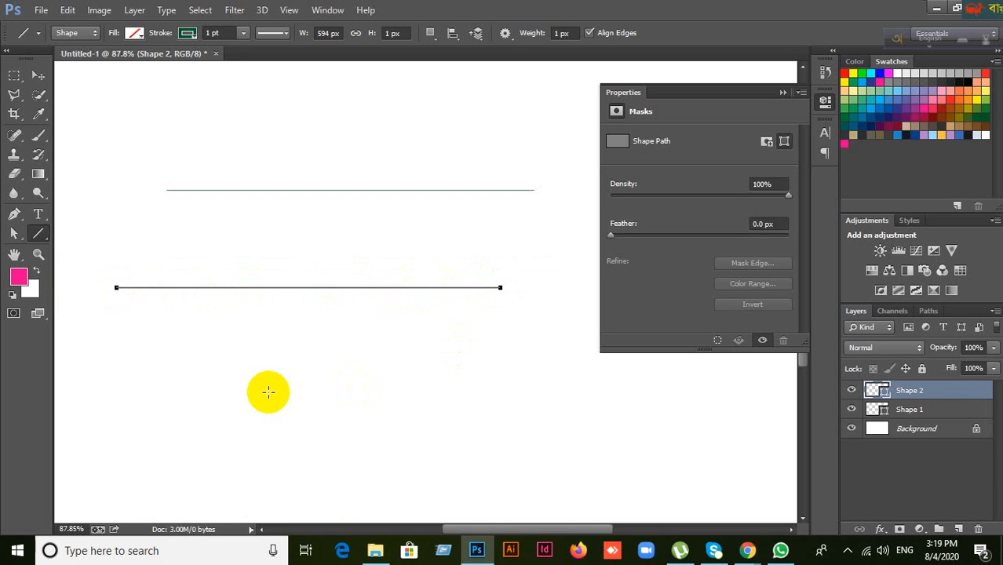
key(ctrl+alt+z)
key(ctrl+alt+z)
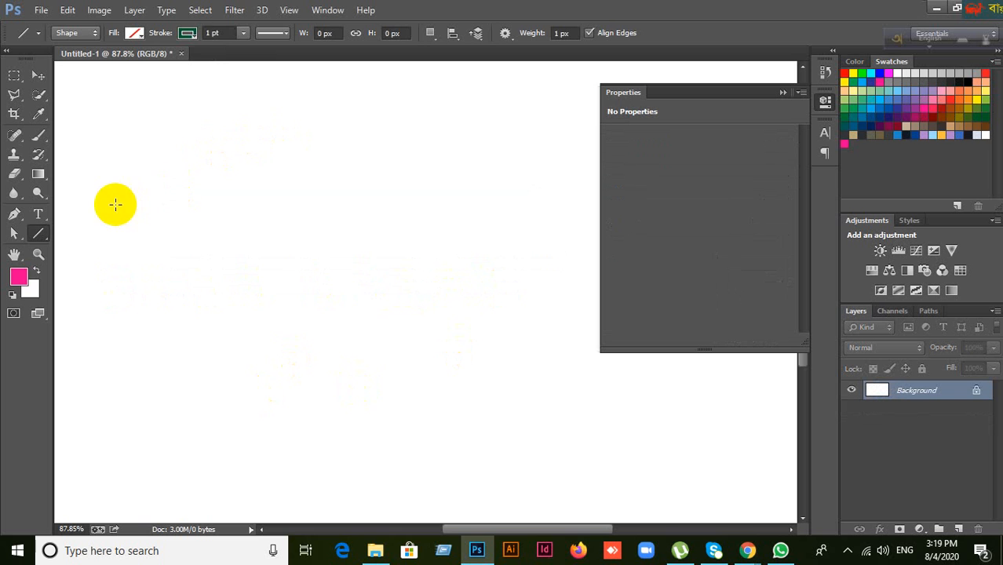
drag(102, 205, 545, 225)
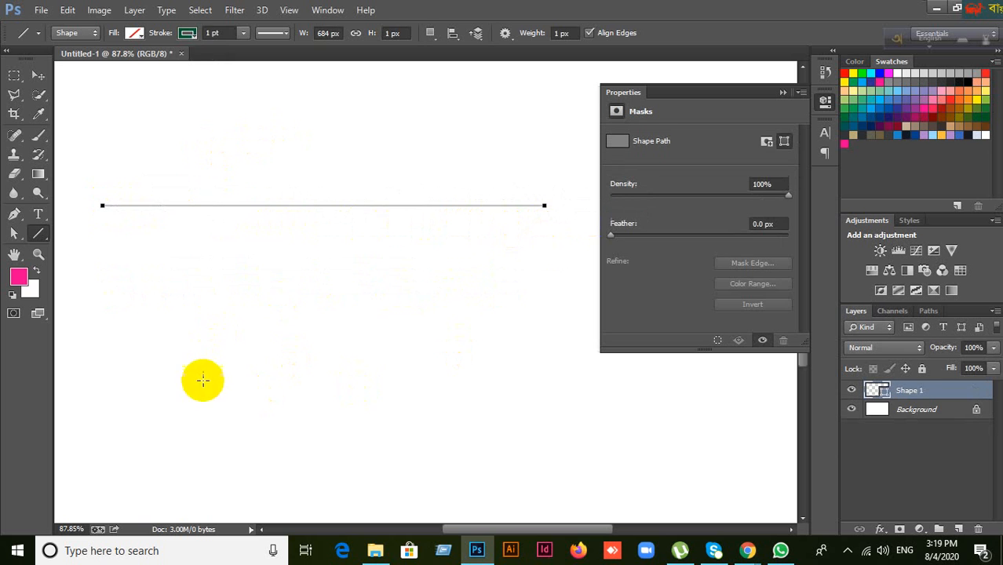
drag(194, 434, 202, 164)
mouse_move(278, 263)
mouse_down()
mouse_move(336, 352)
mouse_move(448, 400)
mouse_move(560, 404)
mouse_move(706, 446)
mouse_move(779, 484)
mouse_up()
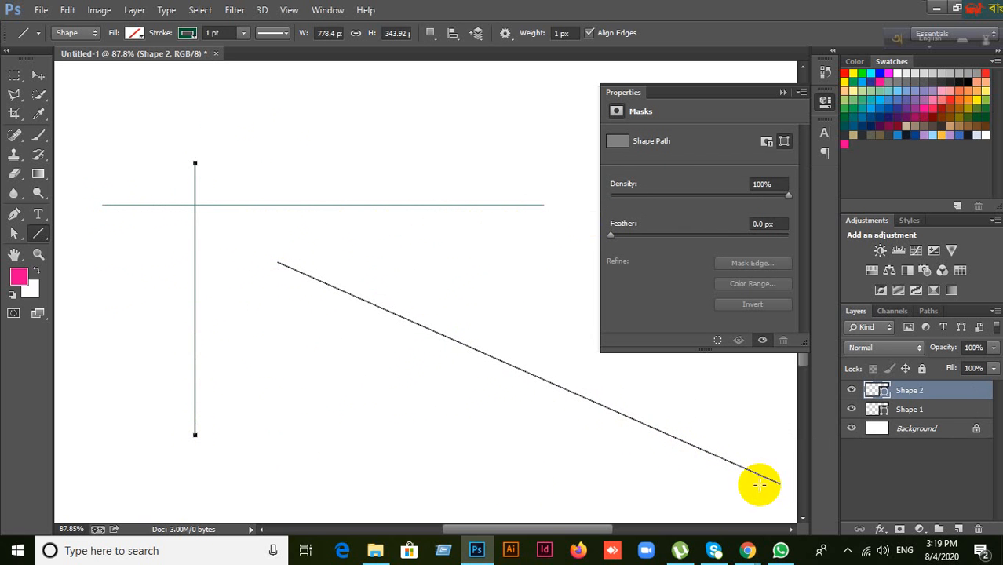
drag(245, 275, 348, 463)
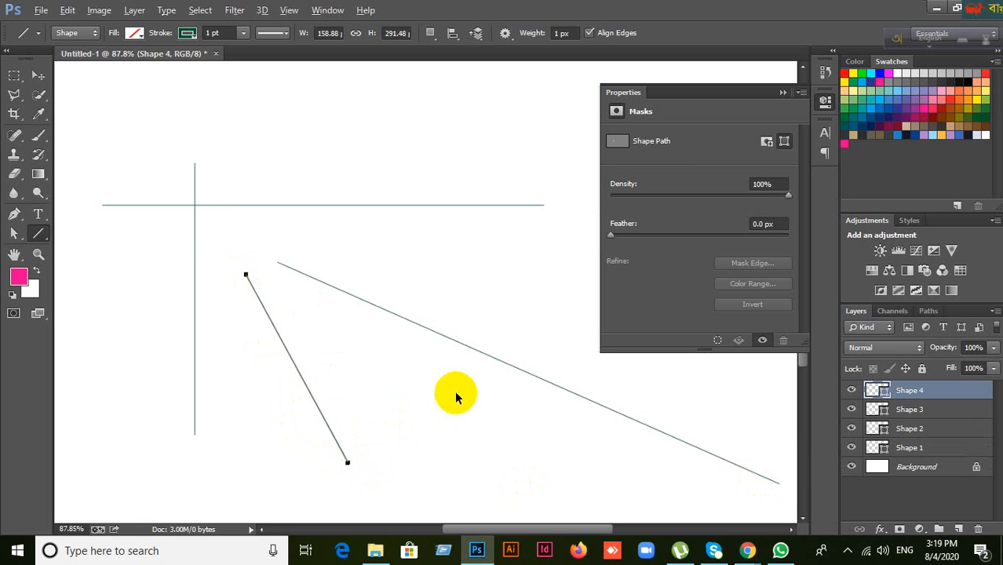
key(ctrl+alt+z)
key(ctrl+alt+z)
key(ctrl+alt+z)
key(ctrl+alt+z)
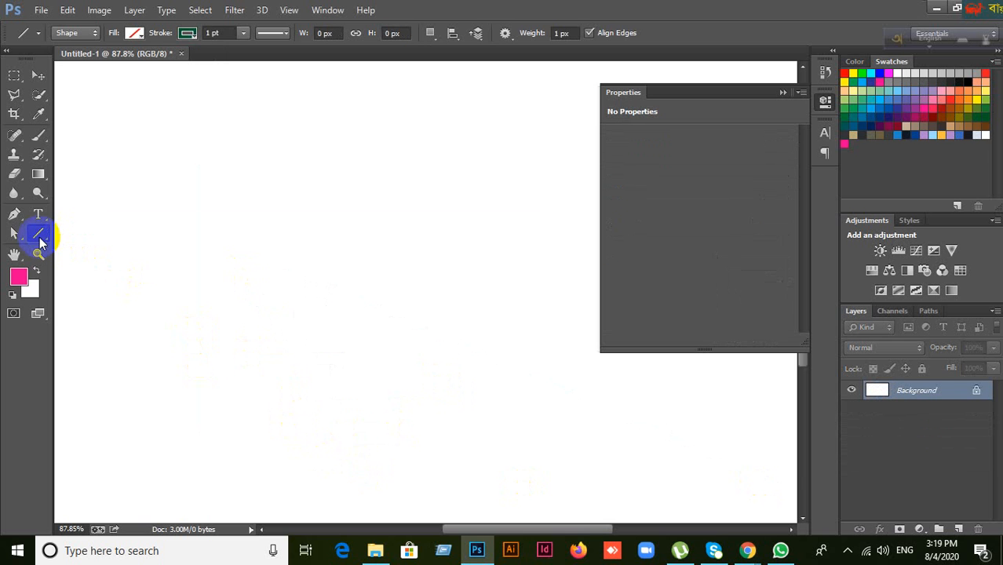
Step: Draw a trial red-filled rounded rectangle with the Rounded Rectangle Tool, then undo it
right_click(41, 242)
click(75, 233)
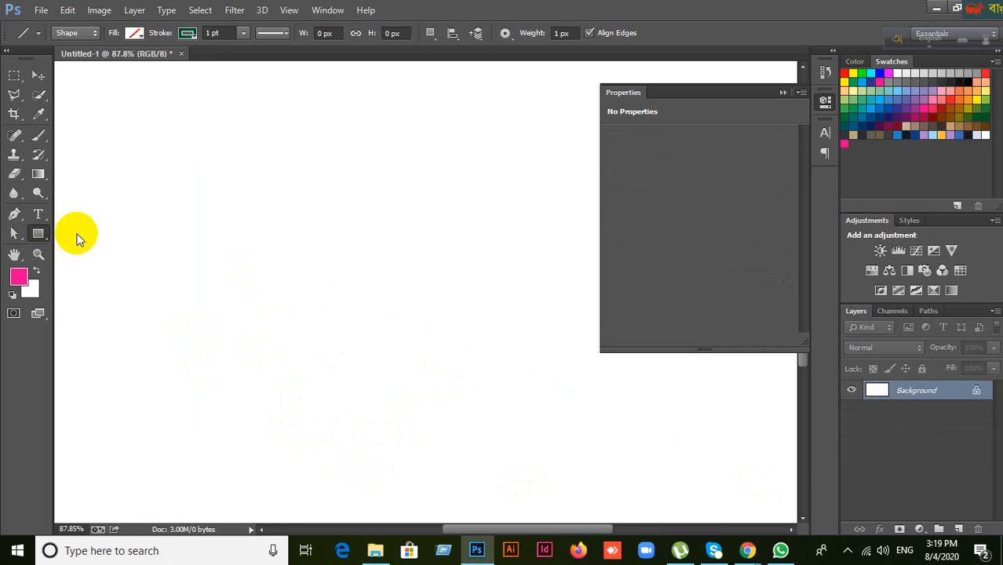
right_click(45, 233)
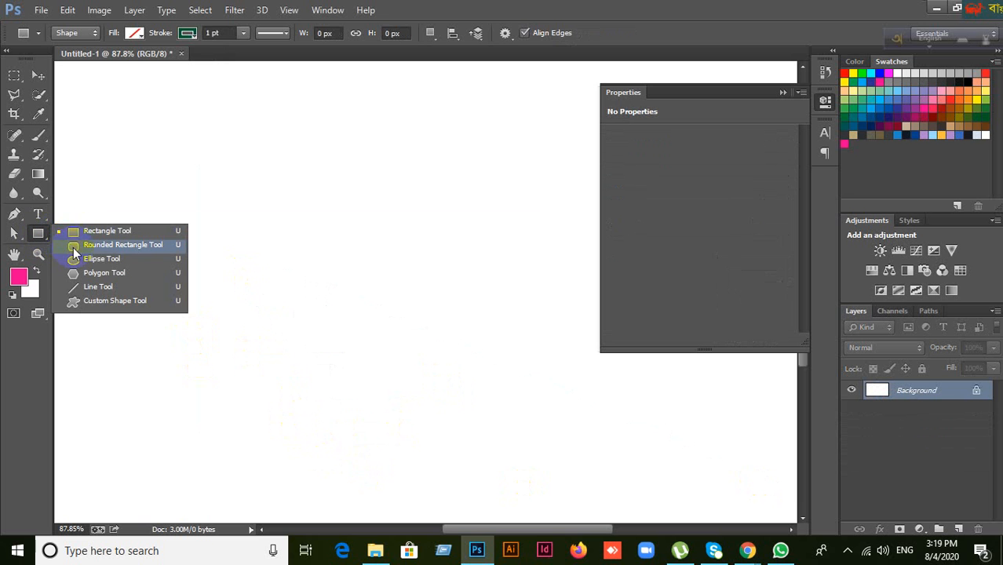
click(73, 246)
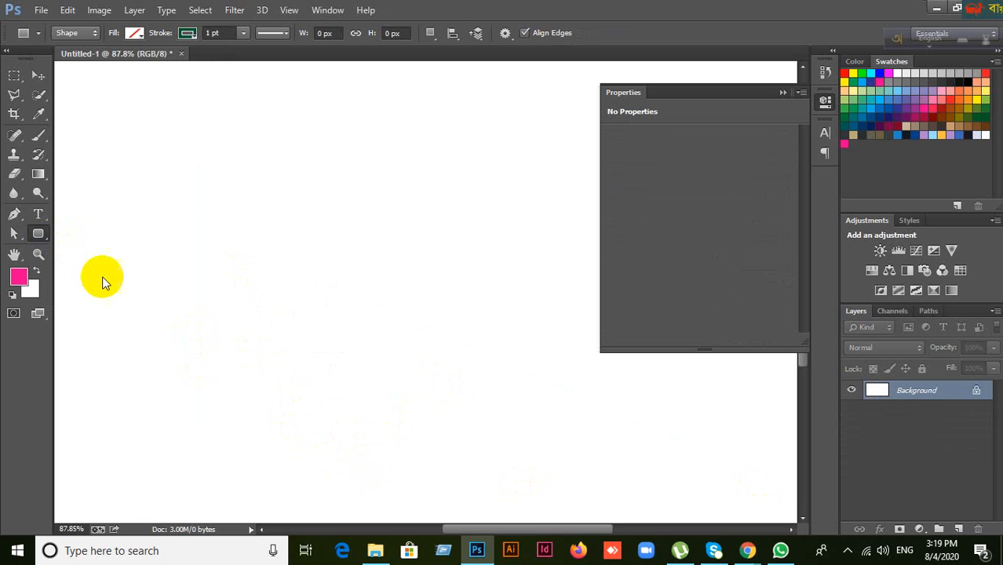
click(135, 36)
click(69, 116)
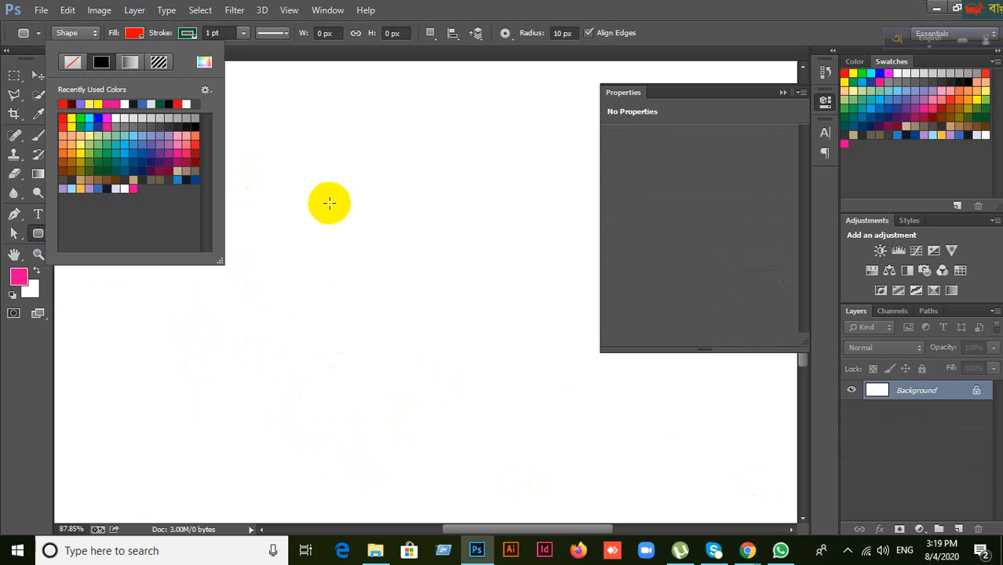
drag(318, 151, 433, 301)
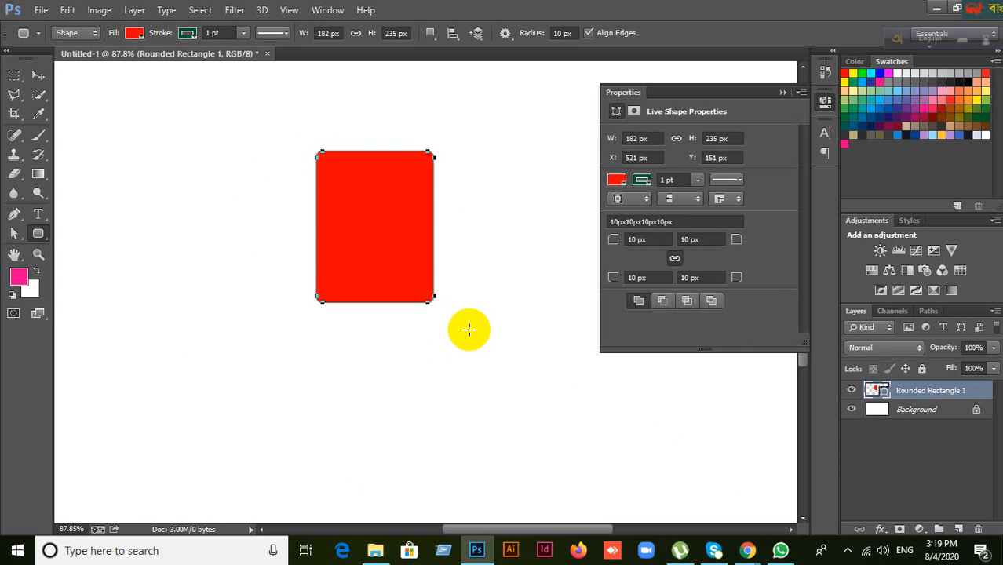
key(ctrl+z)
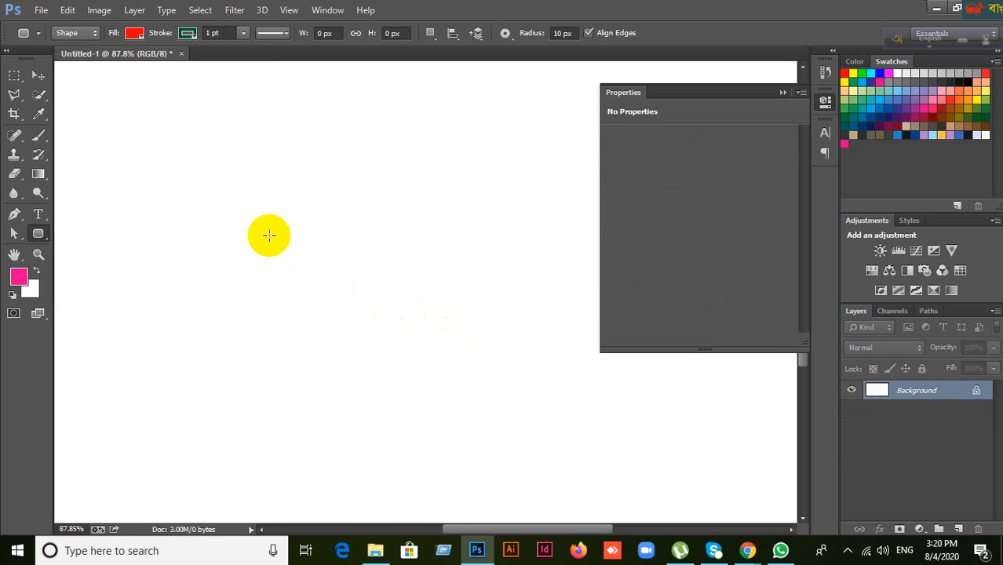
Step: Create a 2 in × 2 in rounded rectangle from the exact-size dialog, then undo it
click(214, 244)
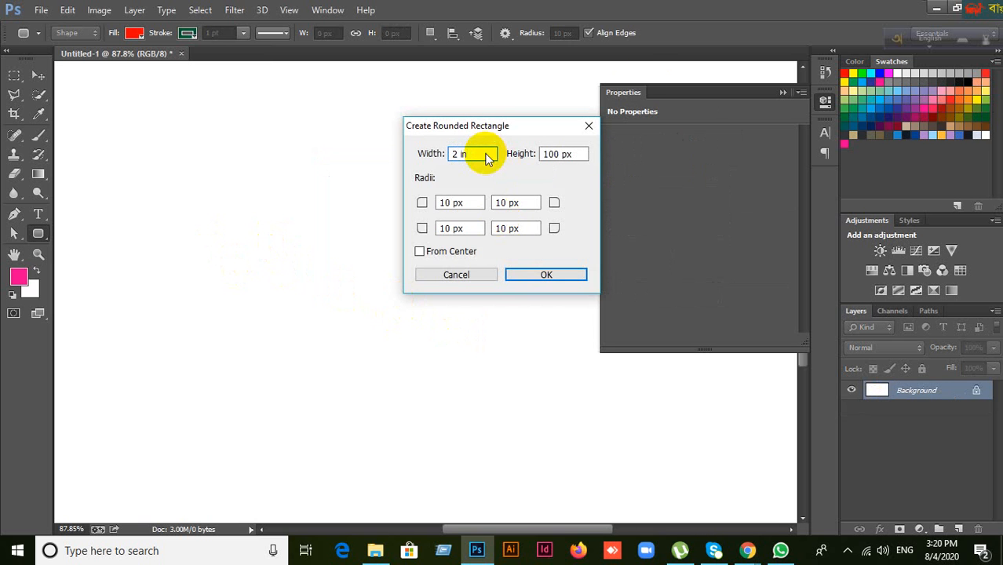
click(573, 154)
click(487, 154)
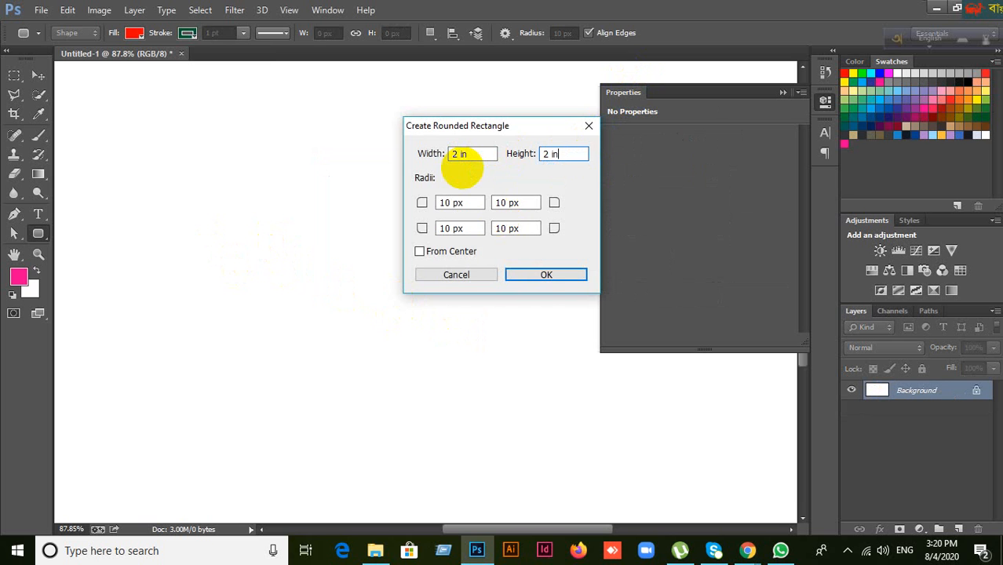
click(539, 277)
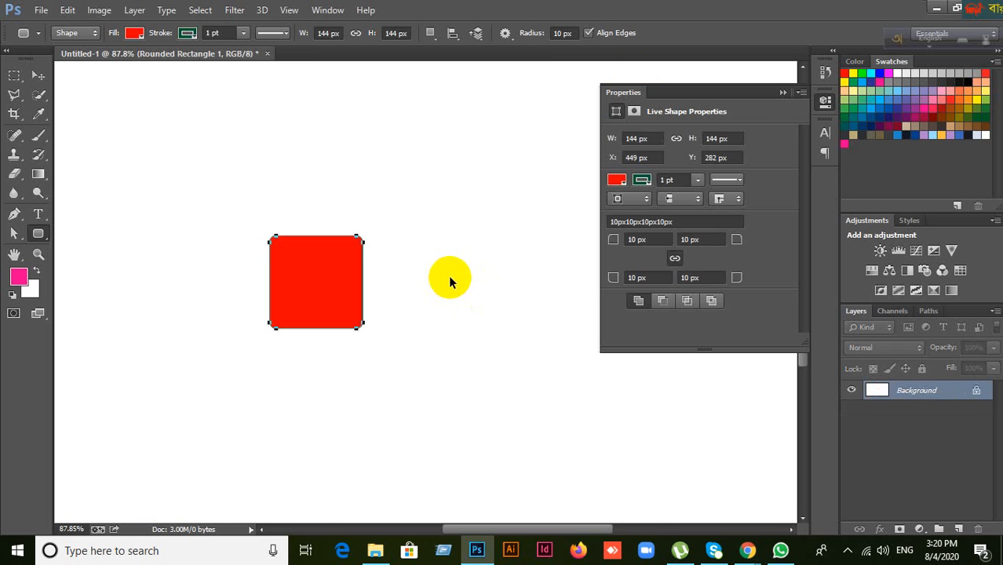
key(ctrl+z)
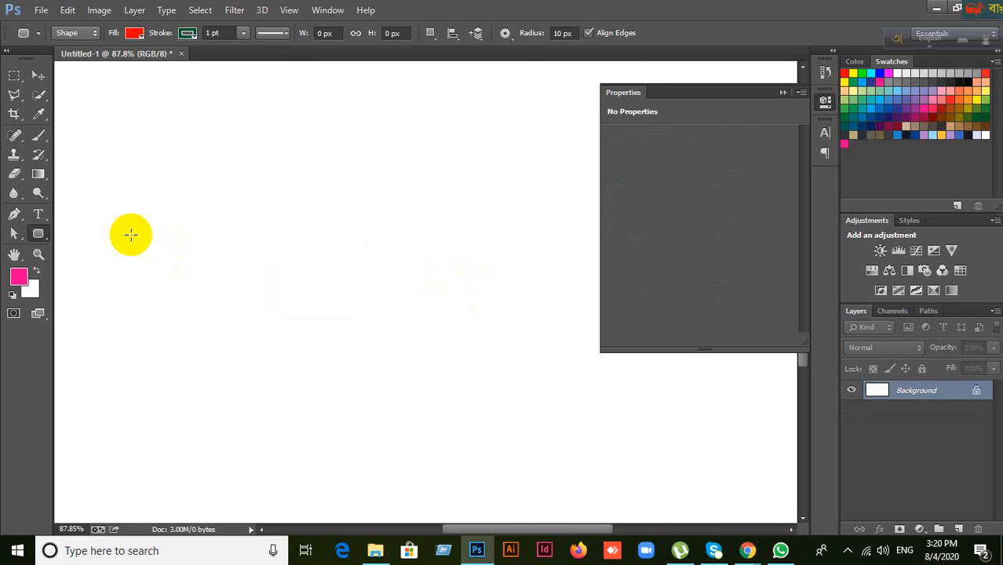
click(780, 92)
Step: Draw a 297 px red rounded square with 10 px corners
right_click(37, 234)
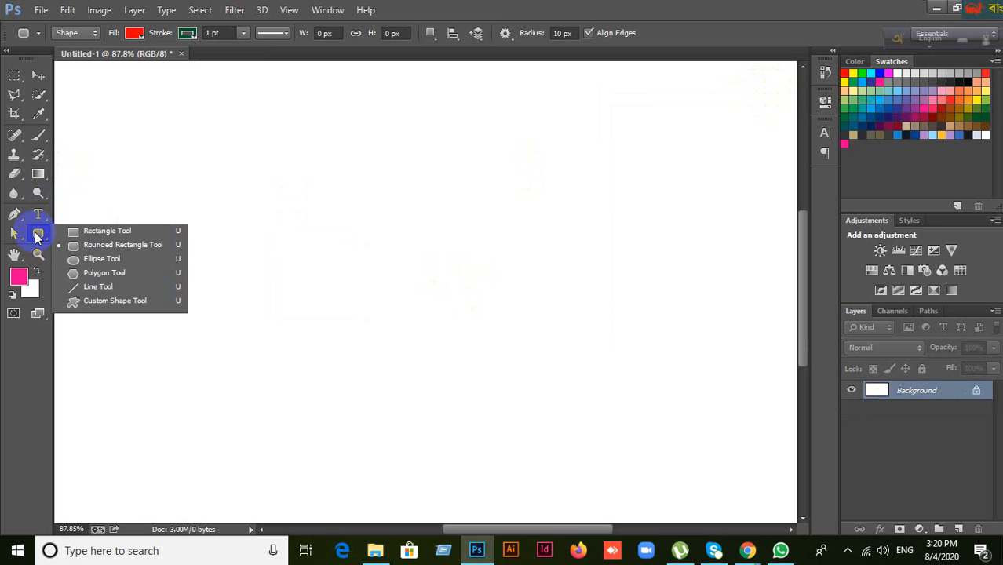
click(84, 247)
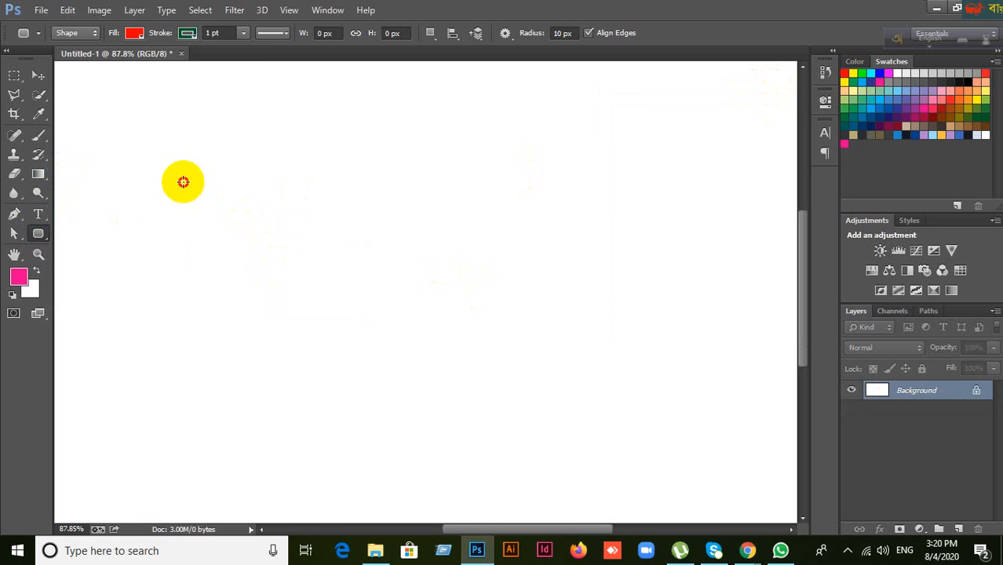
drag(183, 182, 380, 374)
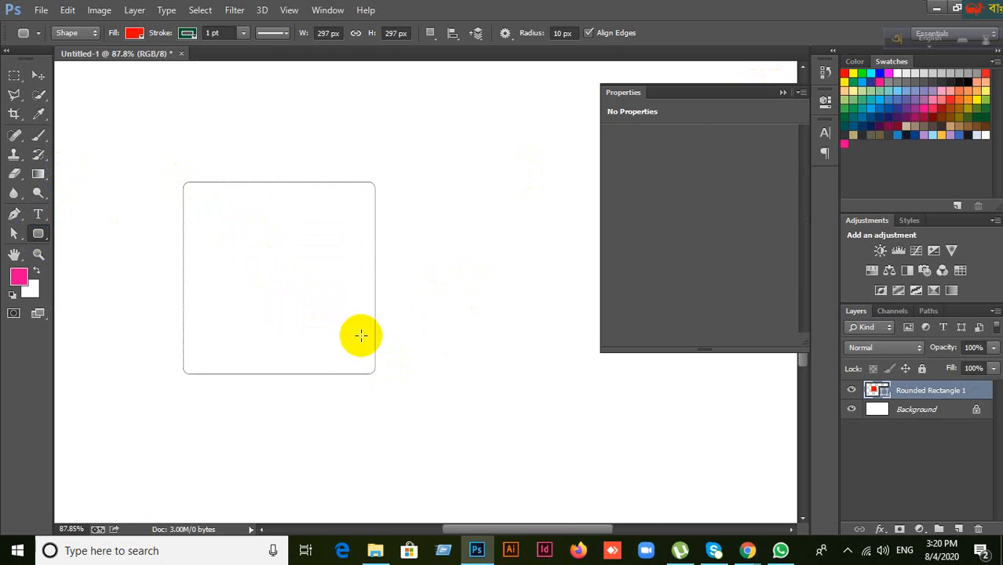
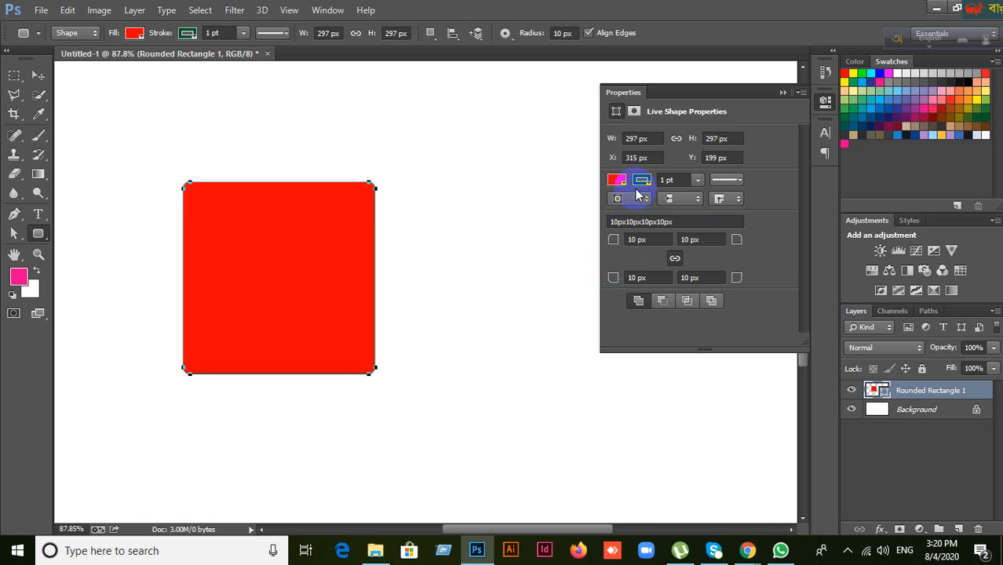
Step: Resize the rounded rectangle to 400 px wide and 300 px high
click(643, 139)
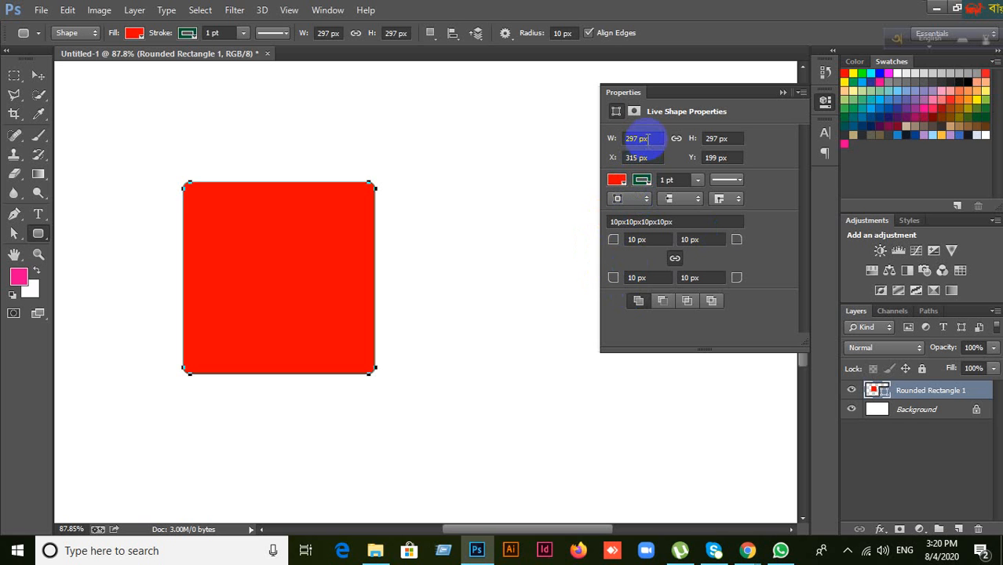
double_click(637, 142)
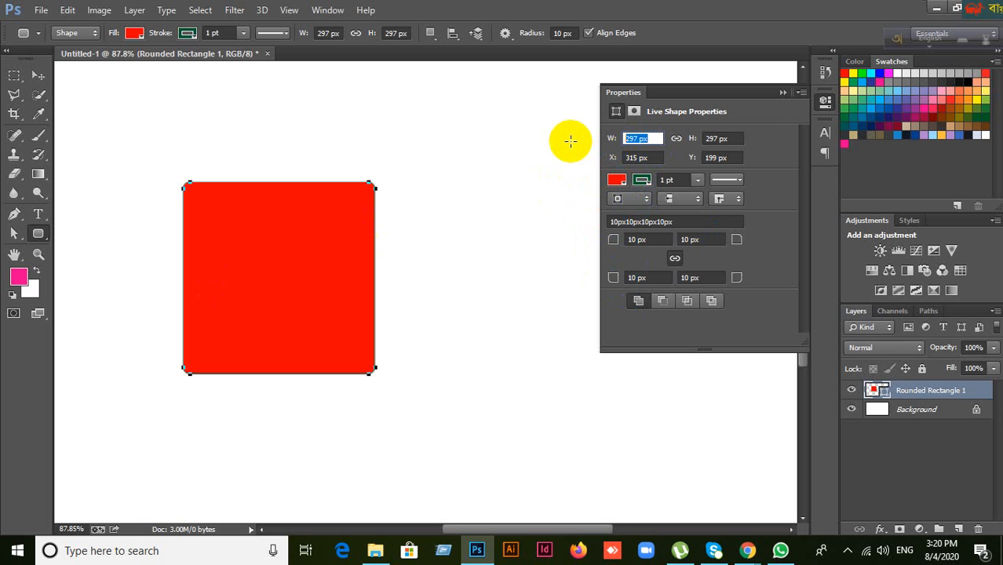
text(400)
click(734, 139)
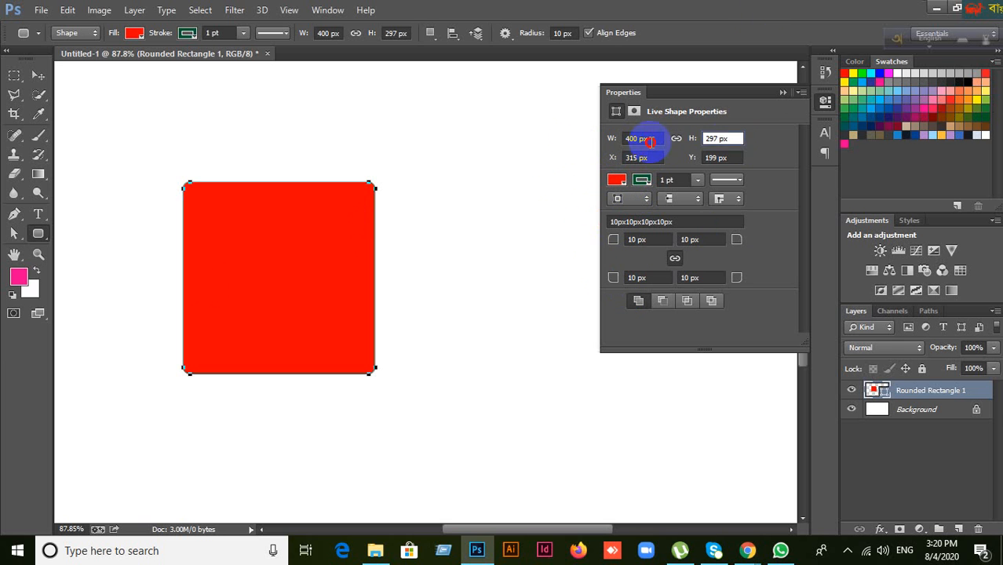
key(Tab)
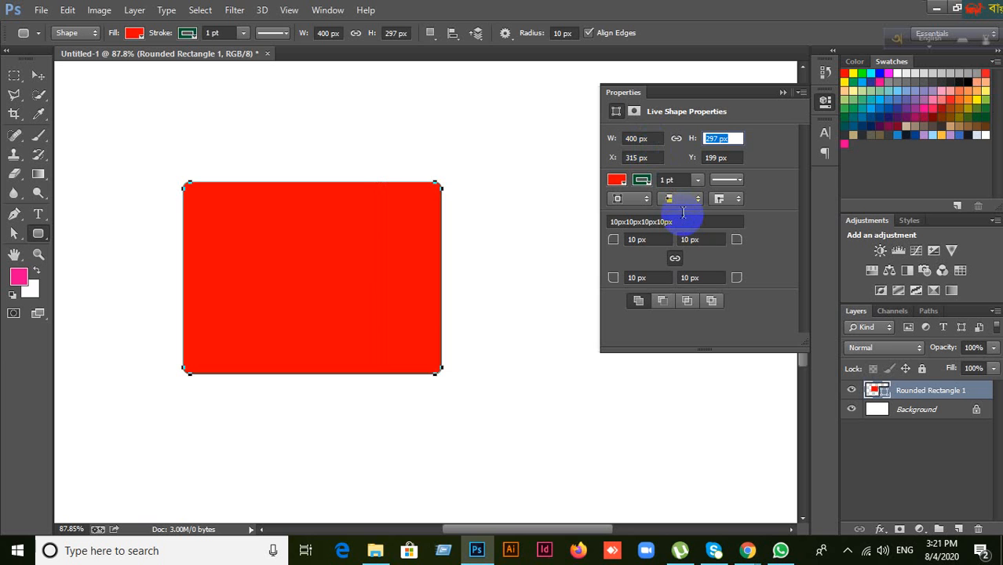
text(300)
click(650, 159)
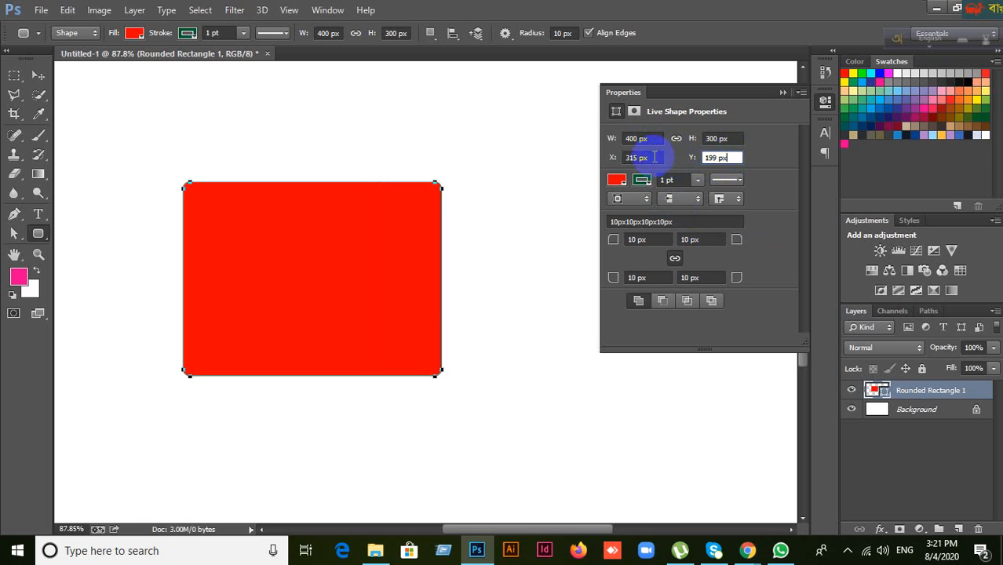
Step: Position the rectangle at X -40 px, Y 183 px, hanging off the left edge
click(716, 158)
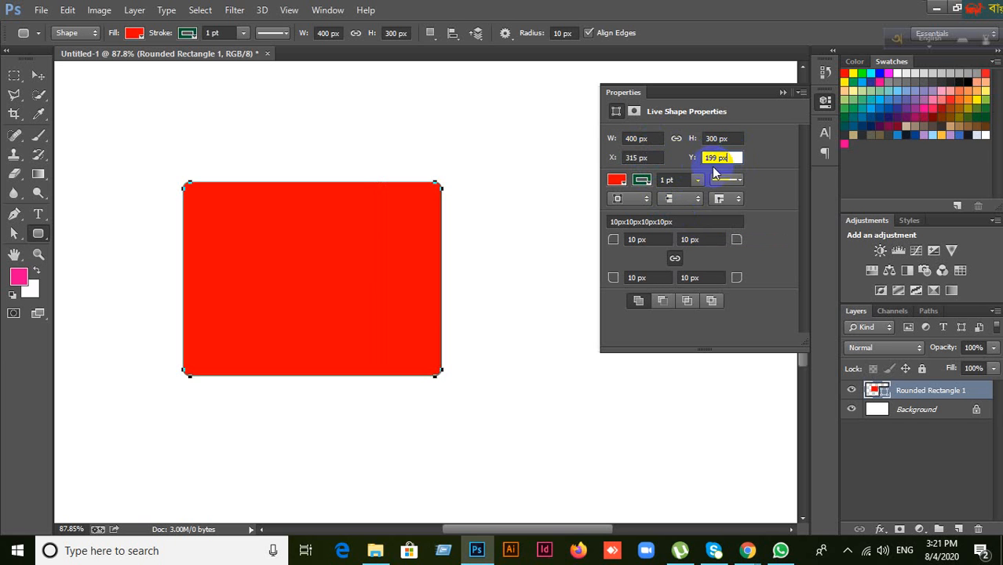
click(650, 158)
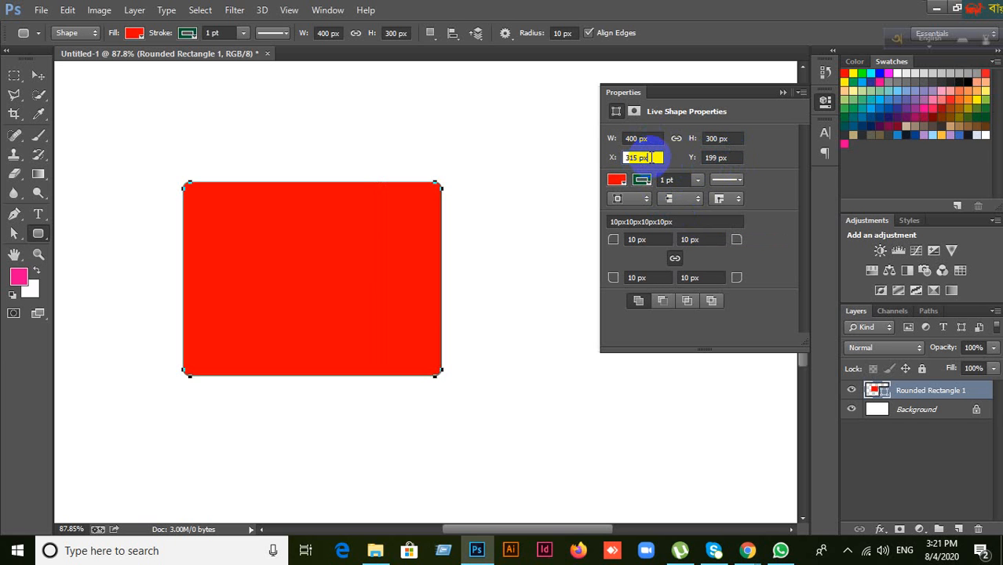
click(733, 158)
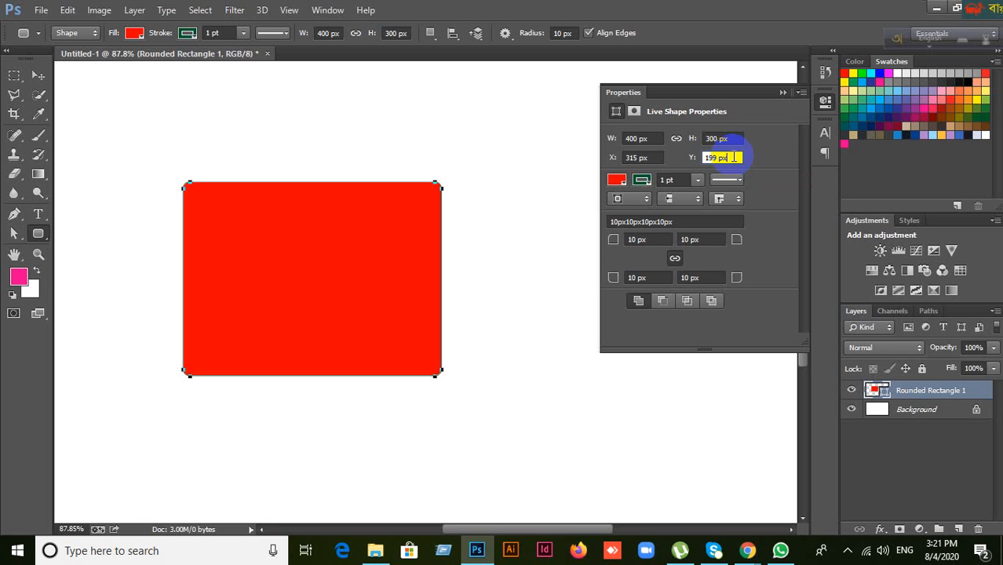
click(638, 158)
text(400)
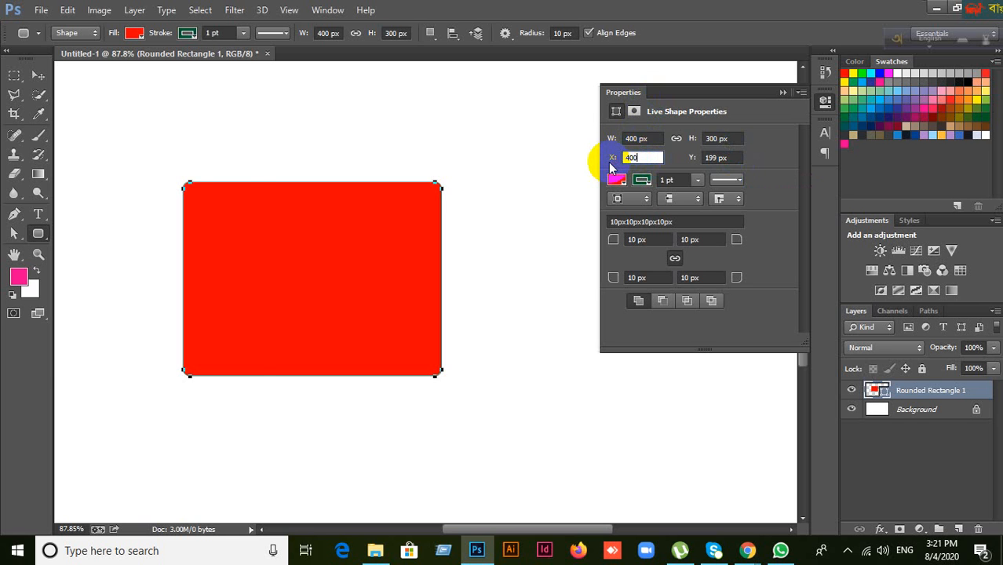
key(BackSpace)
key(Return)
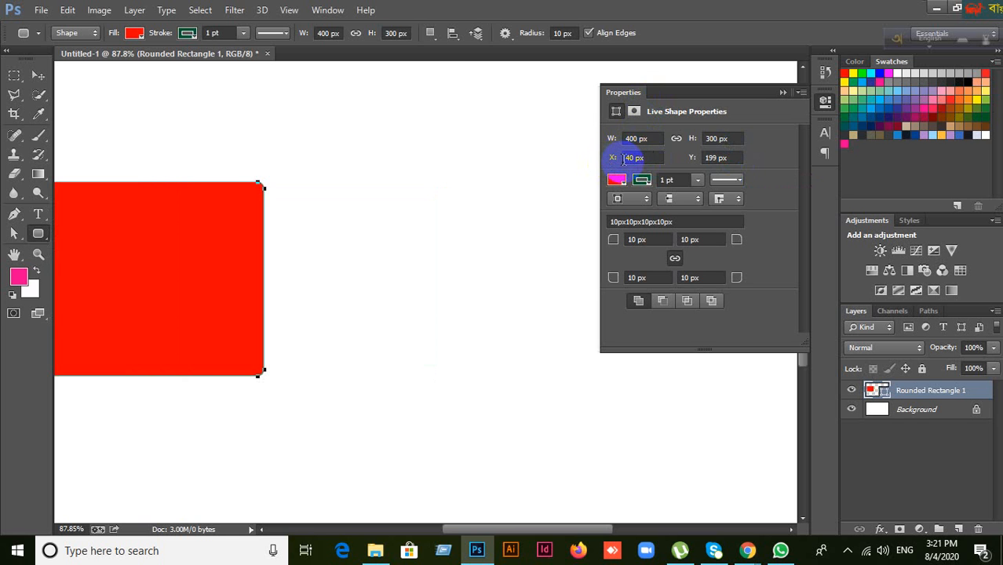
click(627, 157)
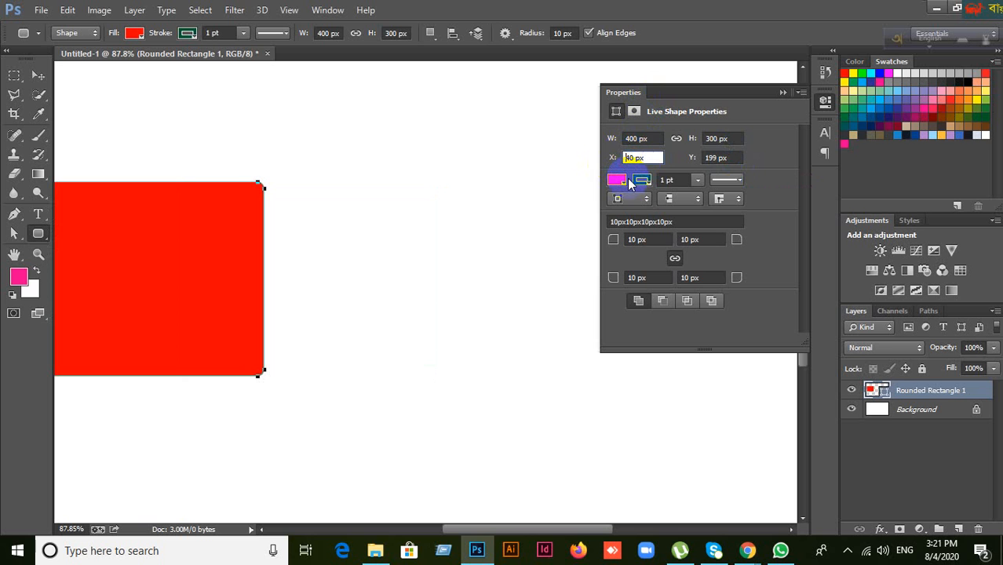
text(-)
key(Return)
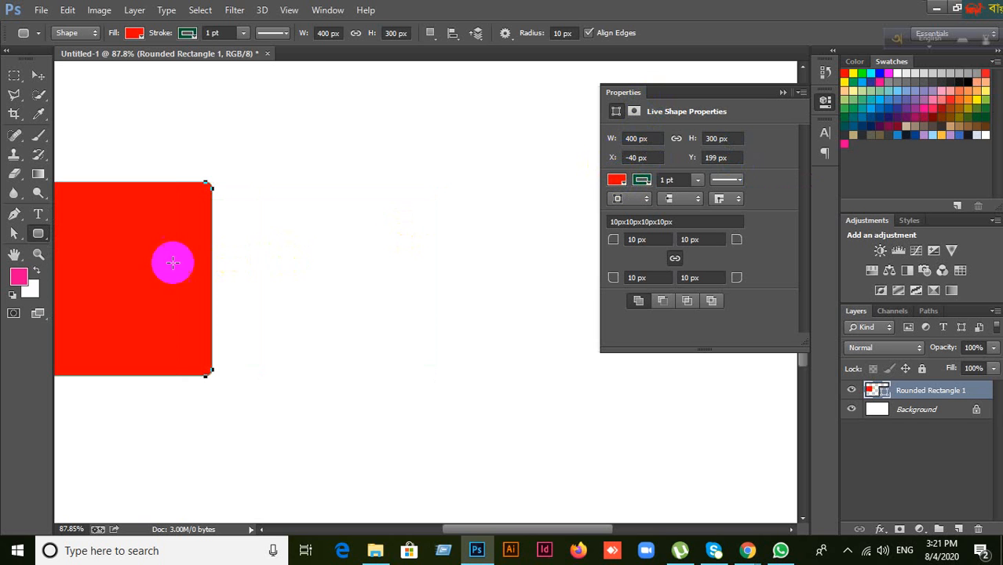
click(724, 157)
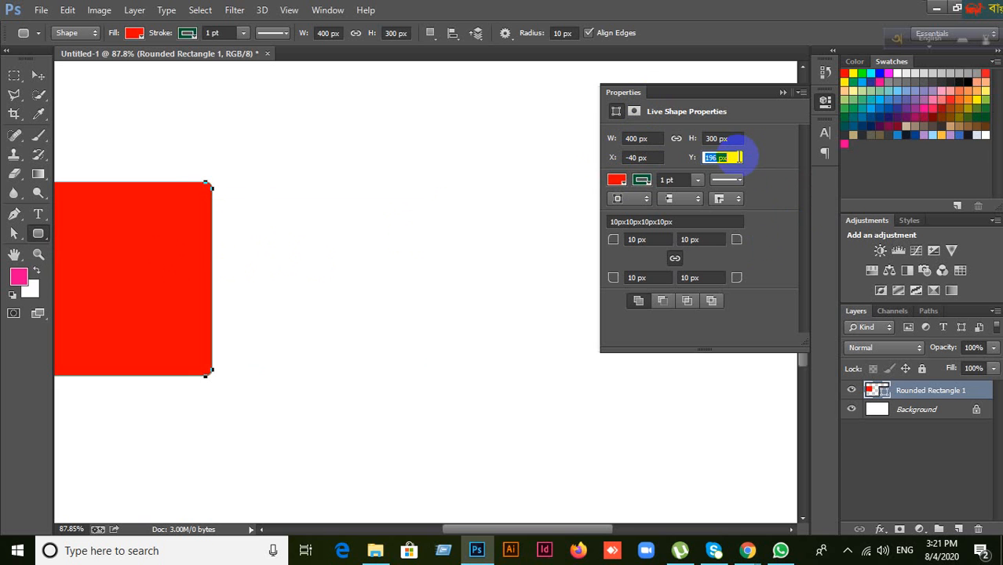
key(Down)
key(Down)
key(Down)
key(Down)
key(Down)
key(Return)
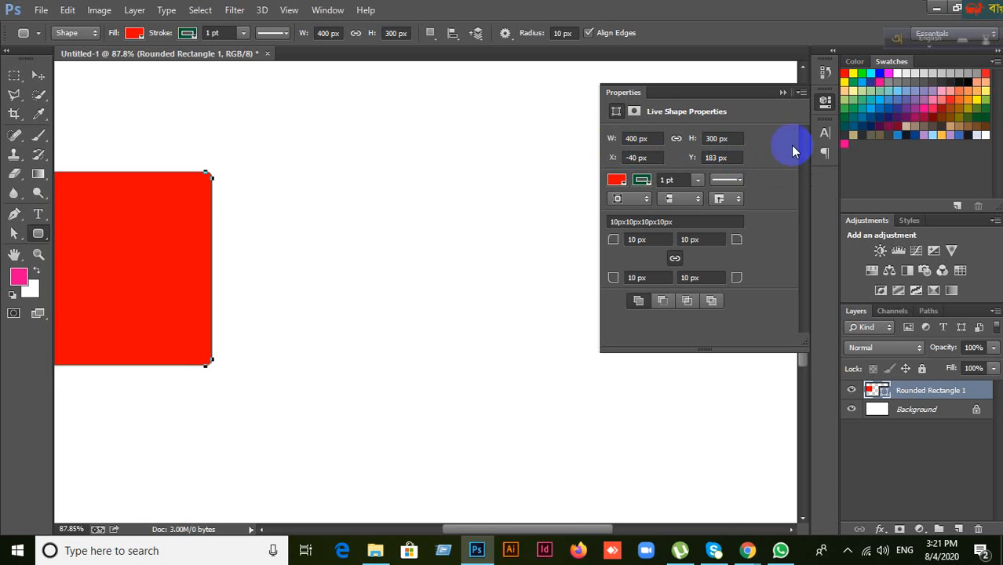
Step: Drag the rectangle with the Move tool fully onto the canvas at X 407, Y 187
click(38, 75)
drag(108, 226, 314, 252)
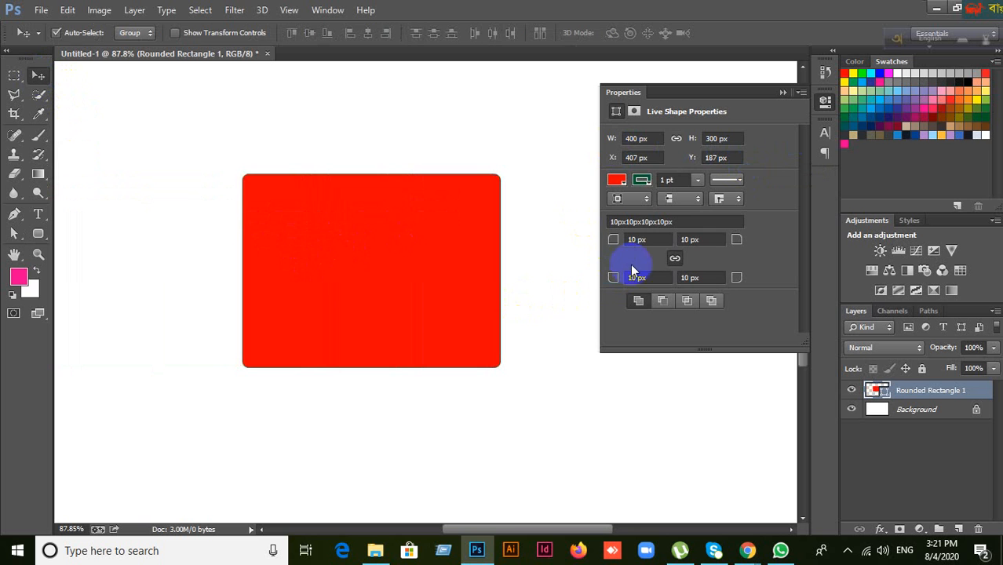
click(655, 241)
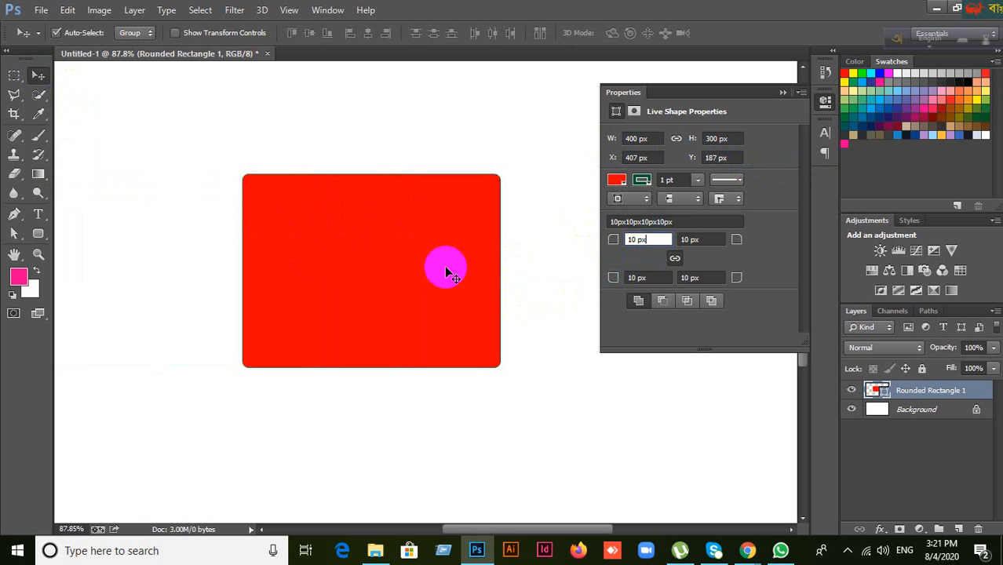
Step: Peek at the stroke type, Fill and Stroke colour popups without changing anything
click(741, 181)
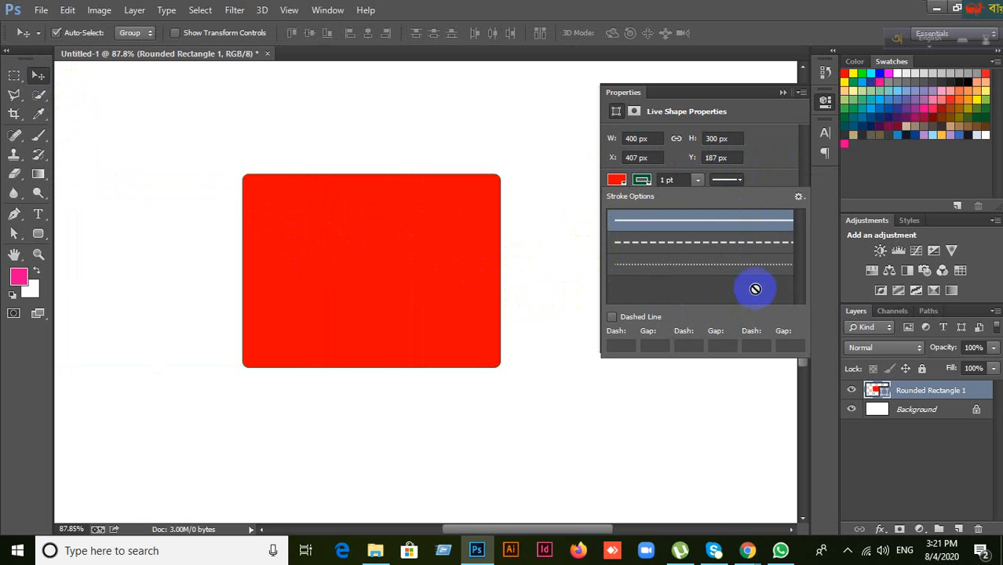
click(673, 188)
click(619, 182)
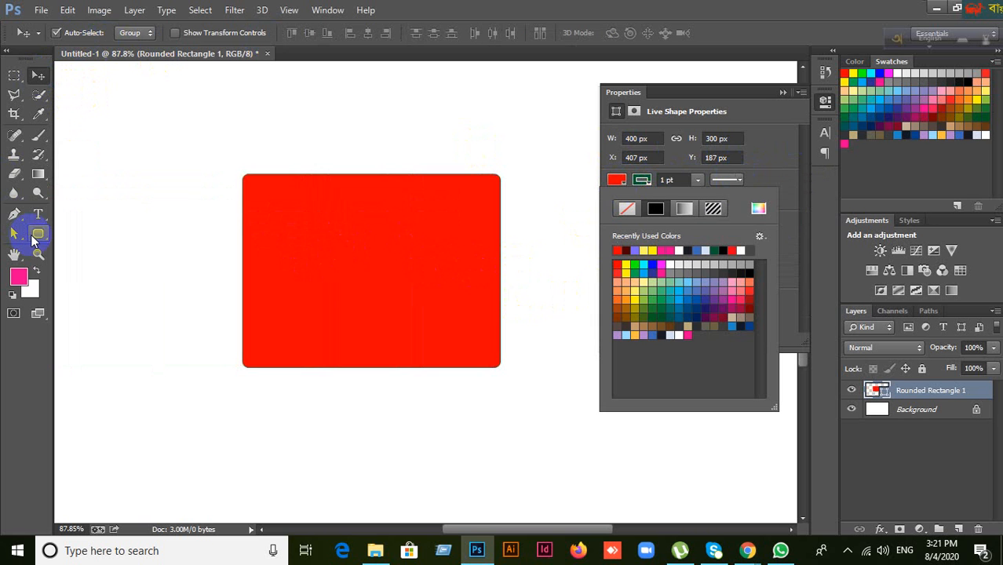
click(707, 18)
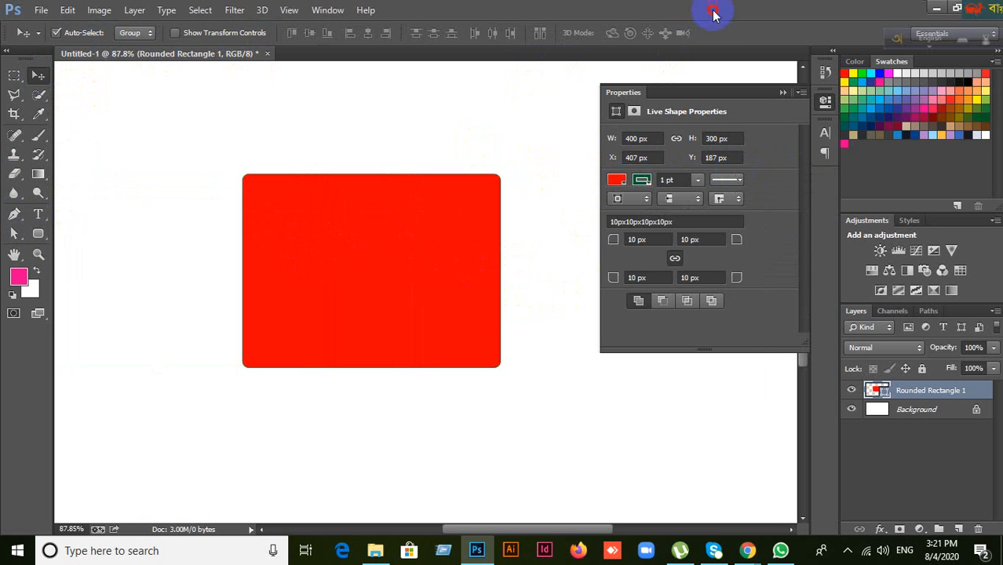
click(645, 181)
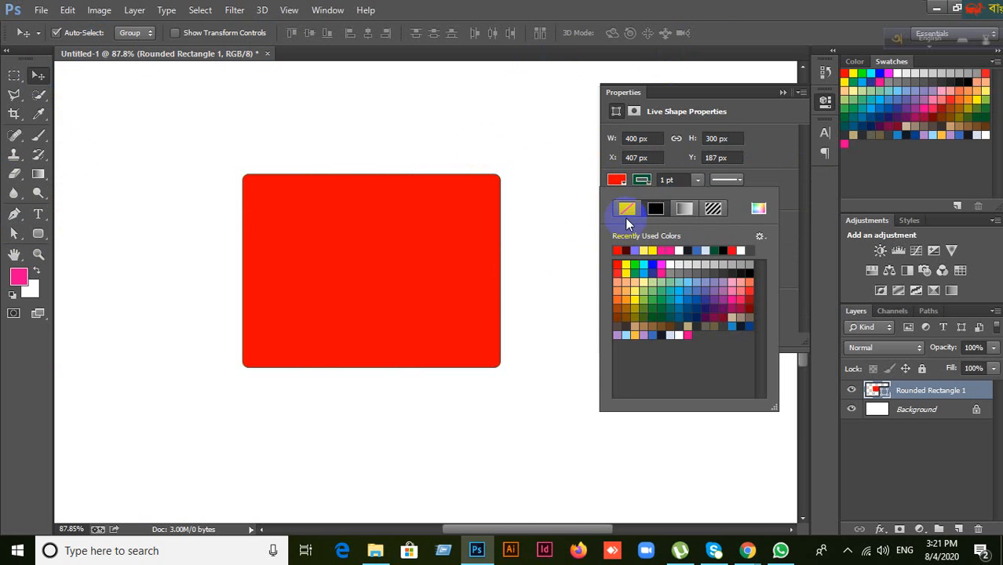
click(748, 36)
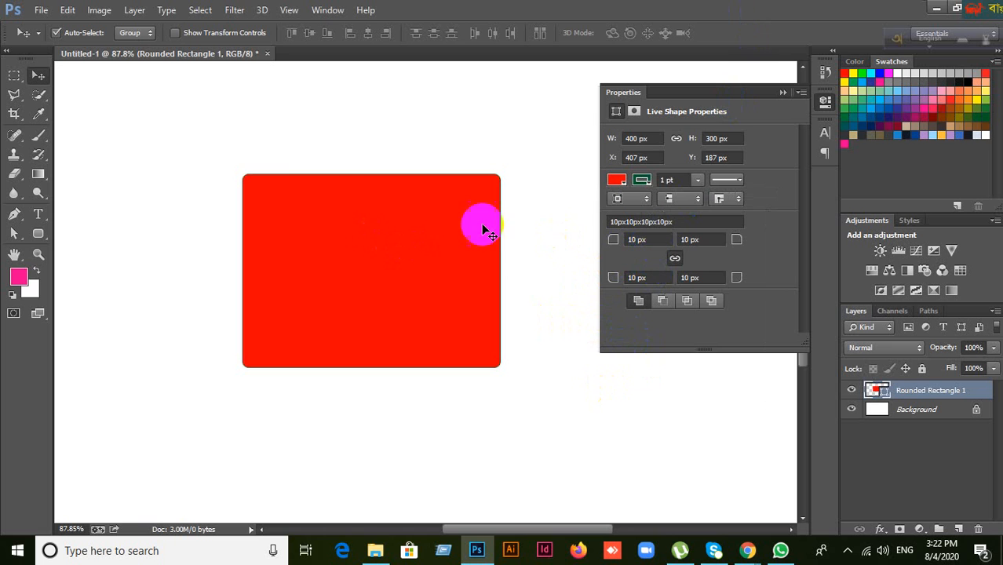
Step: Round only the top-left corner to 50 px, try 20 px, then undo that change
click(661, 241)
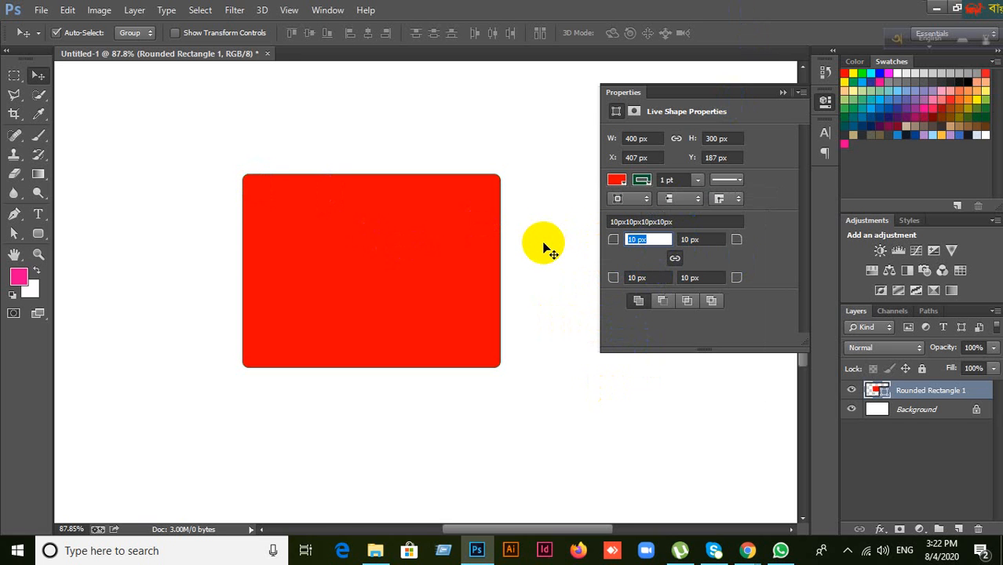
text(50)
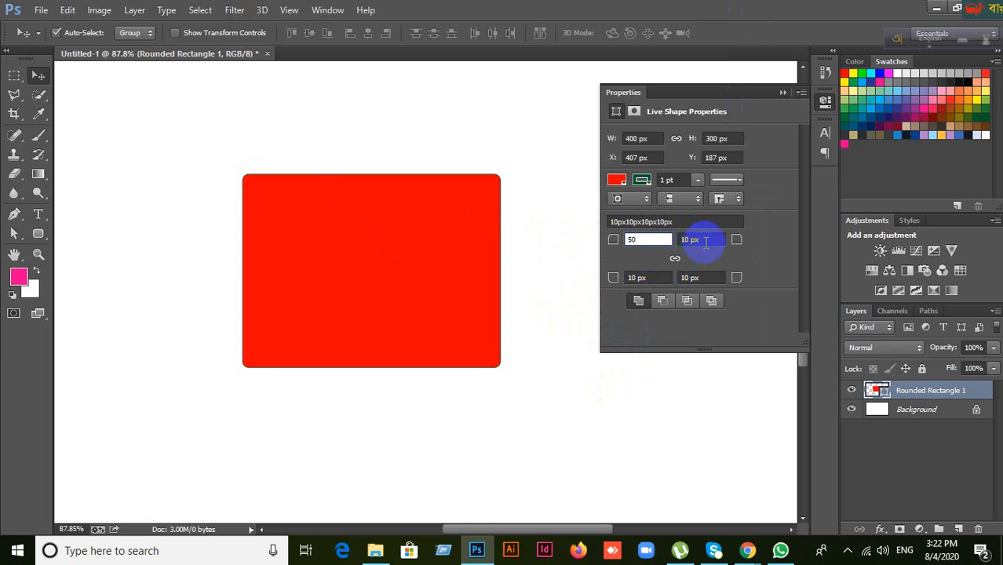
click(706, 240)
key(Return)
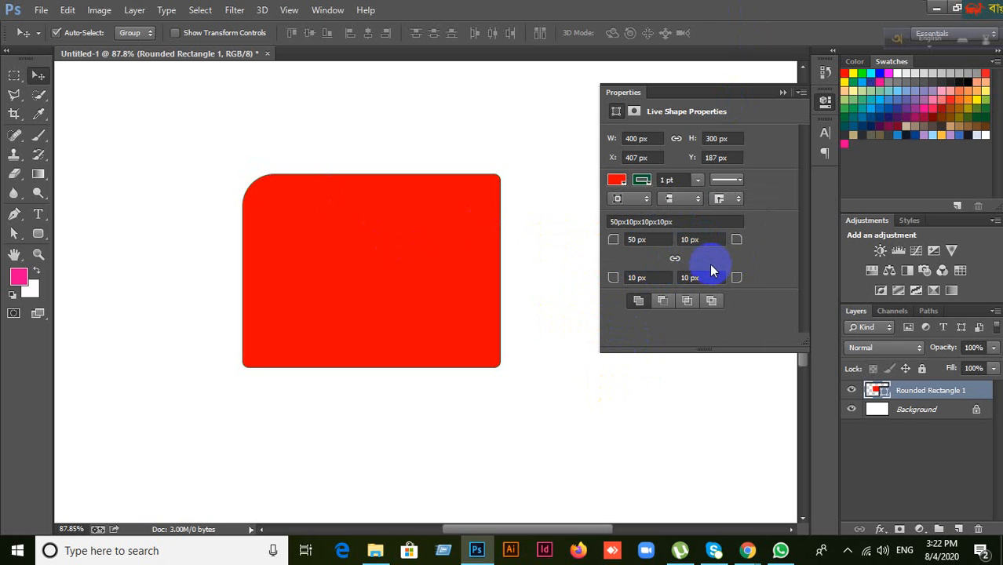
click(680, 260)
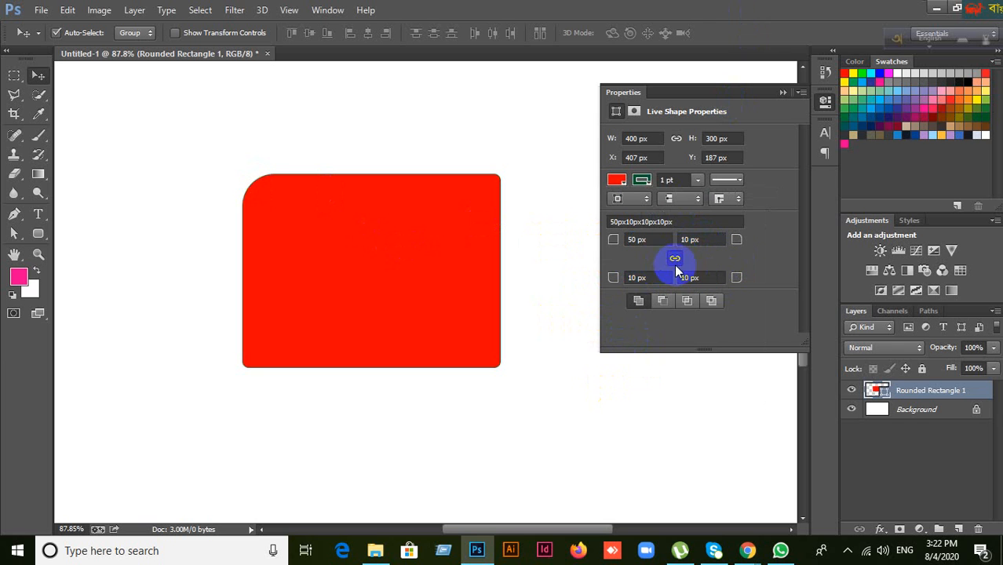
click(658, 239)
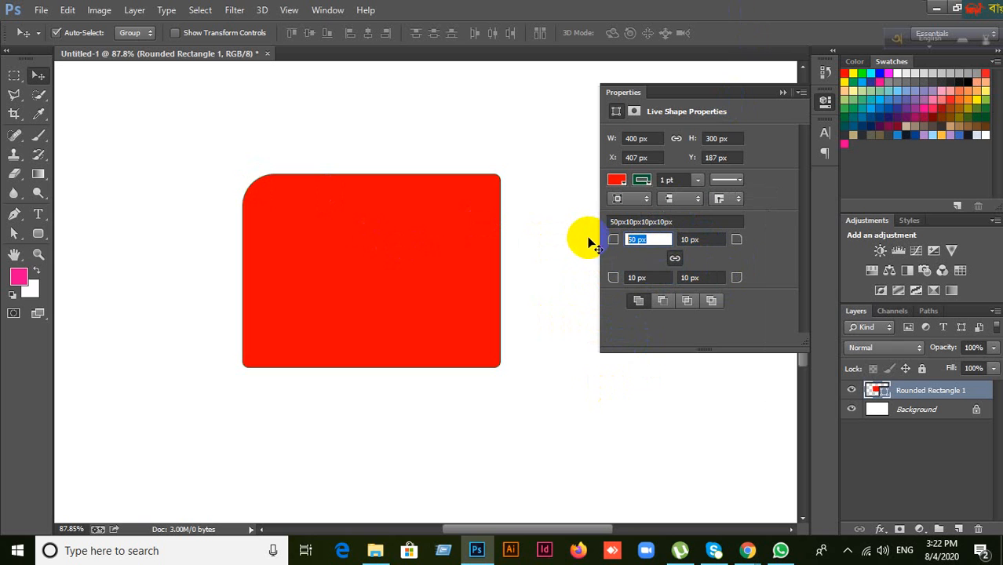
text(20)
key(Return)
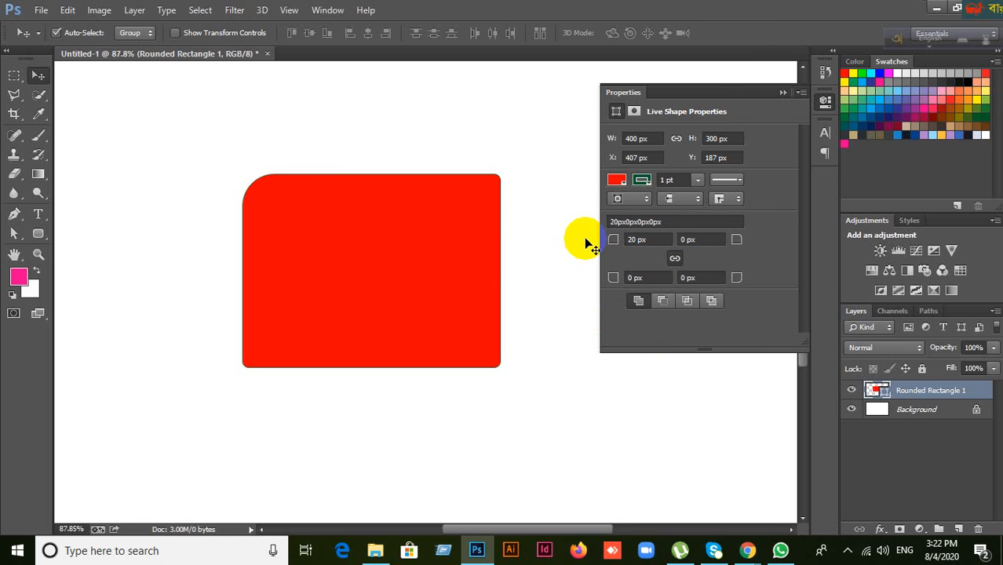
key(ctrl+z)
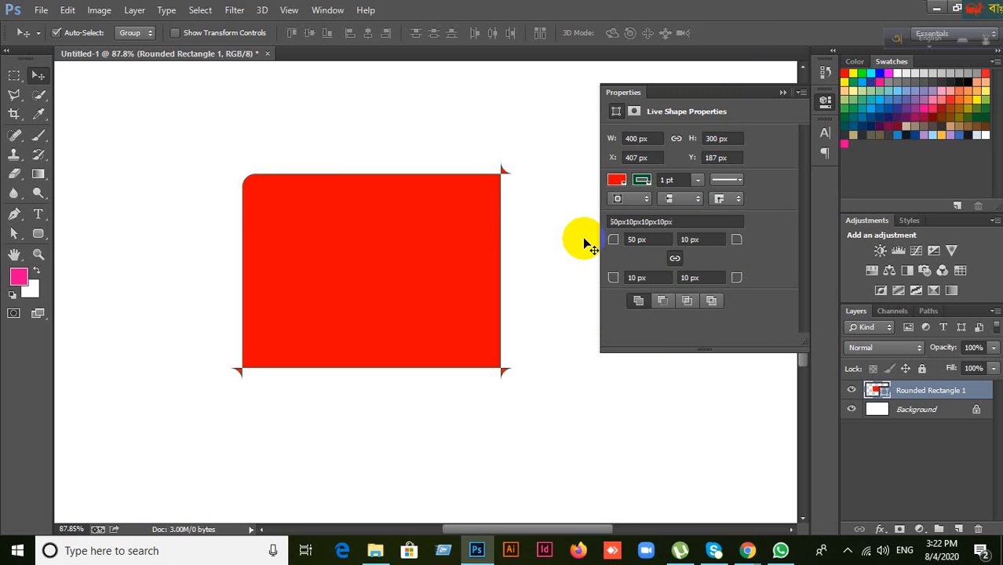
Step: Link all four corner radii and set them to 0 px
click(664, 258)
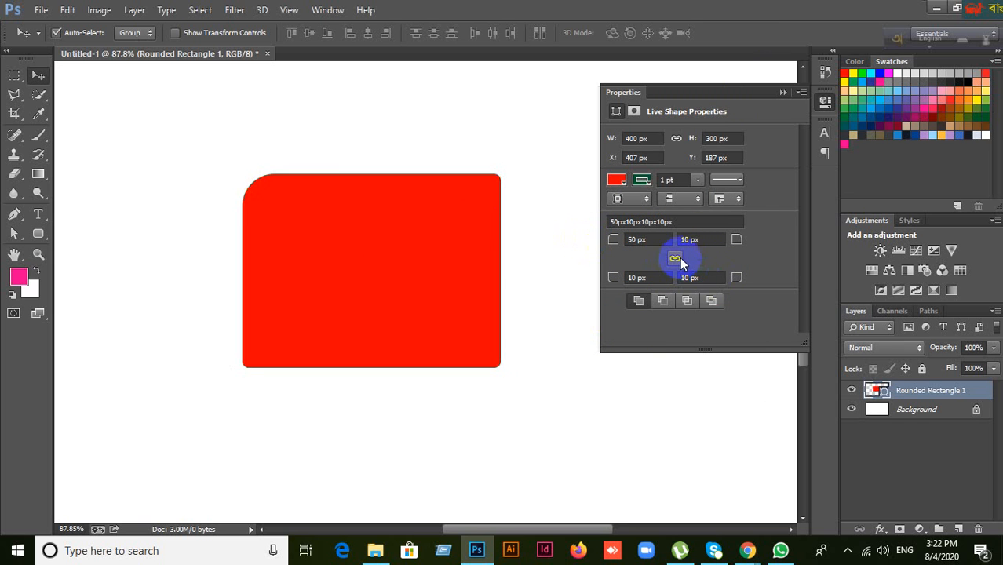
click(678, 261)
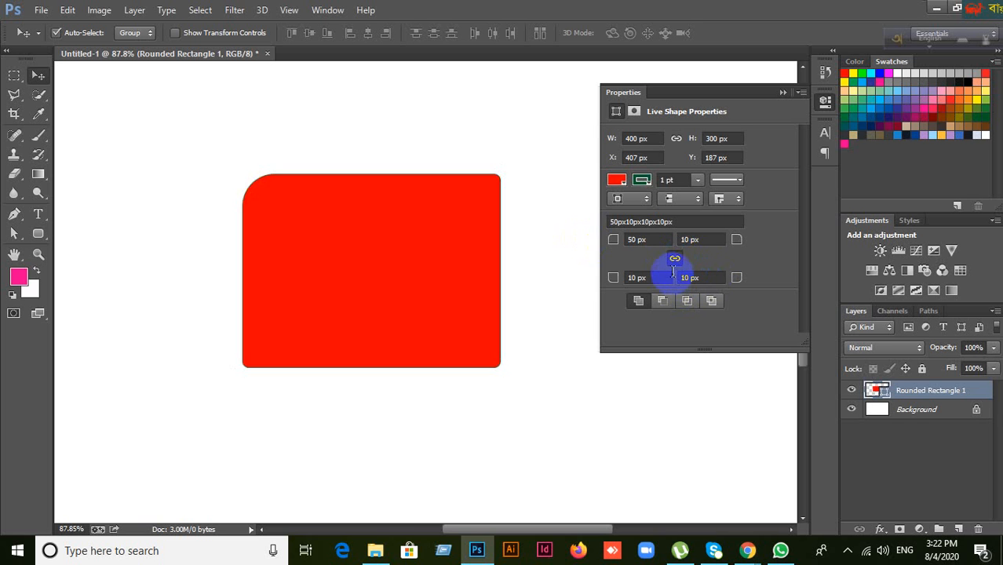
click(653, 241)
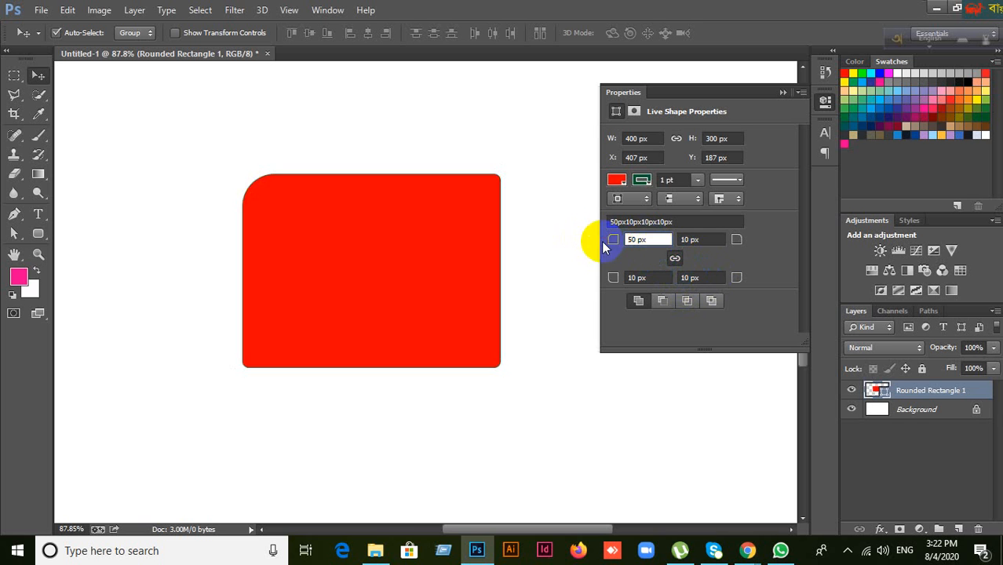
drag(652, 241, 616, 243)
text(0)
key(Tab)
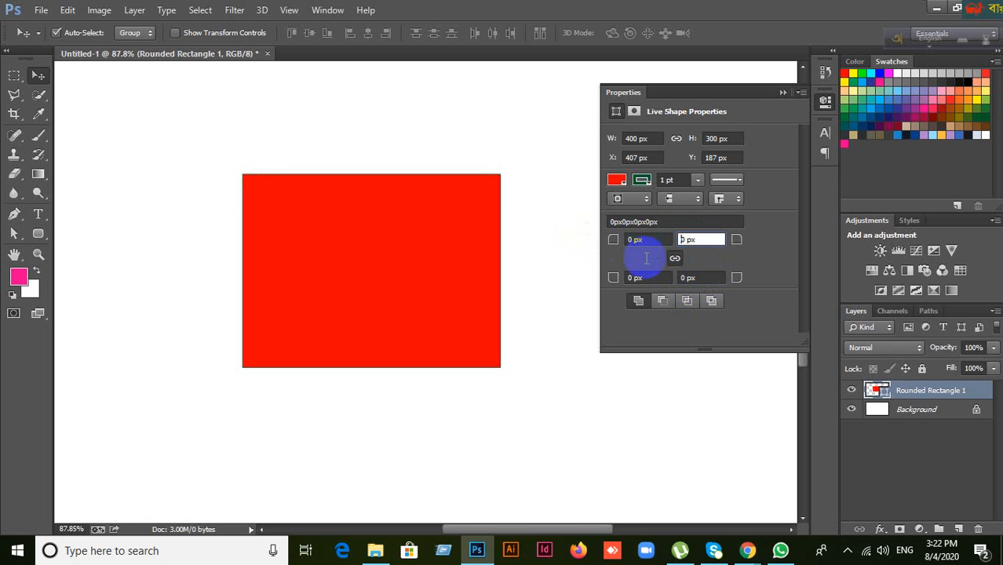
Step: Round all four linked corners to 20 px, then to 50 px
click(648, 241)
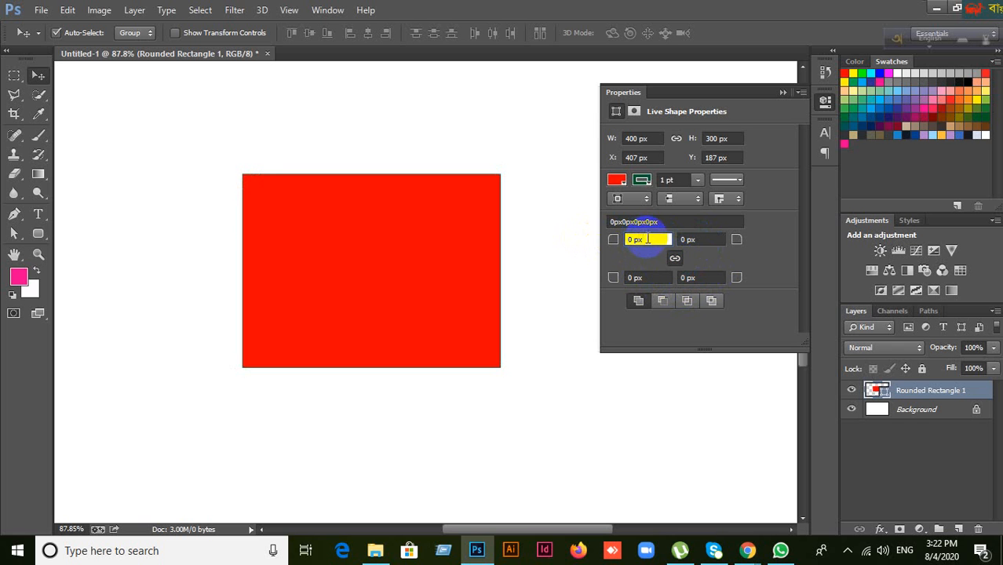
double_click(649, 241)
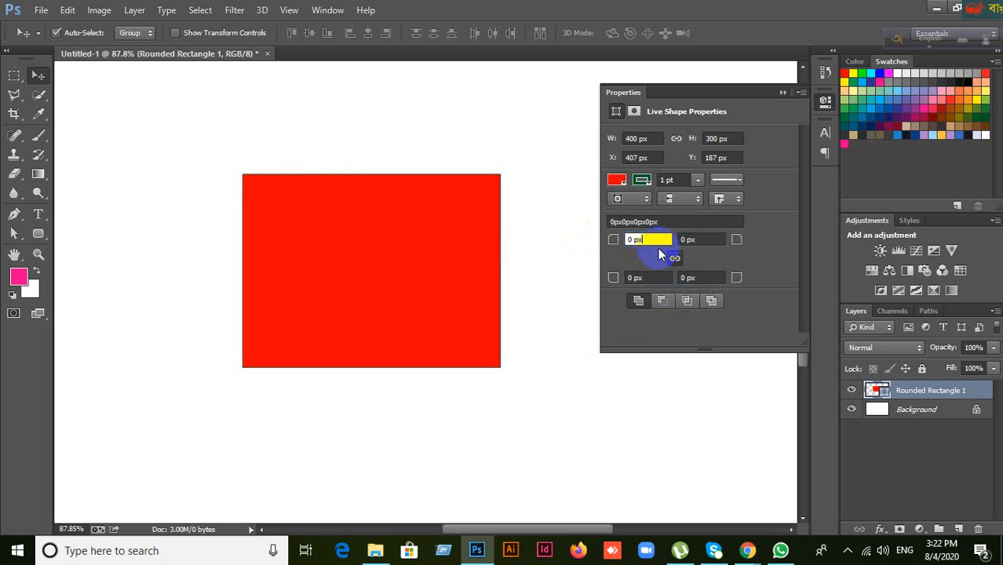
text(20)
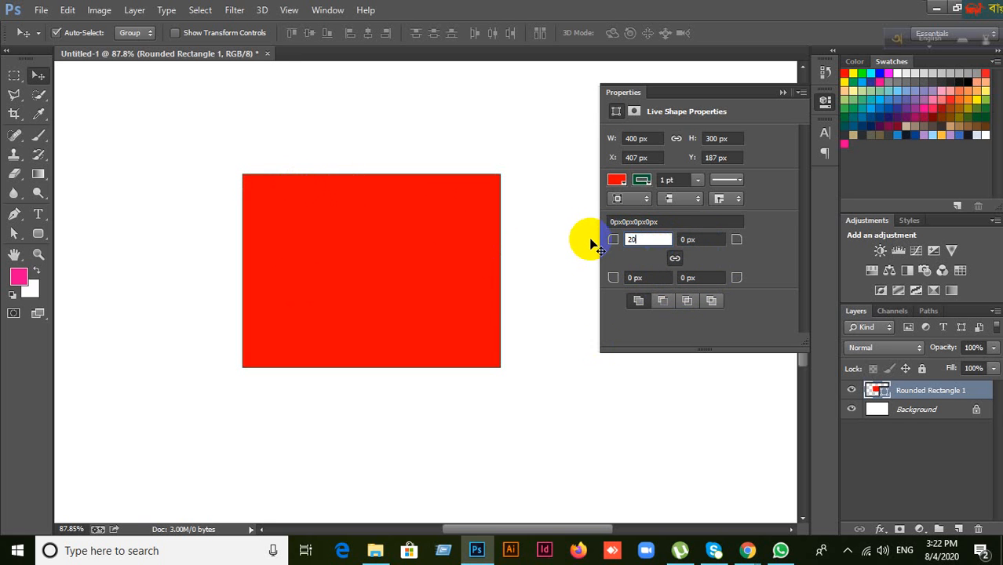
key(Return)
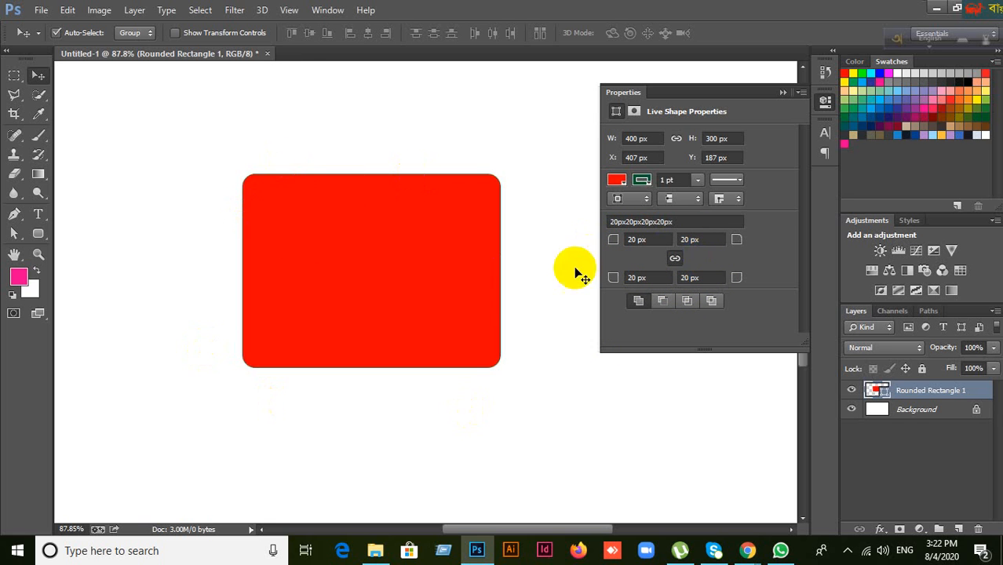
double_click(640, 242)
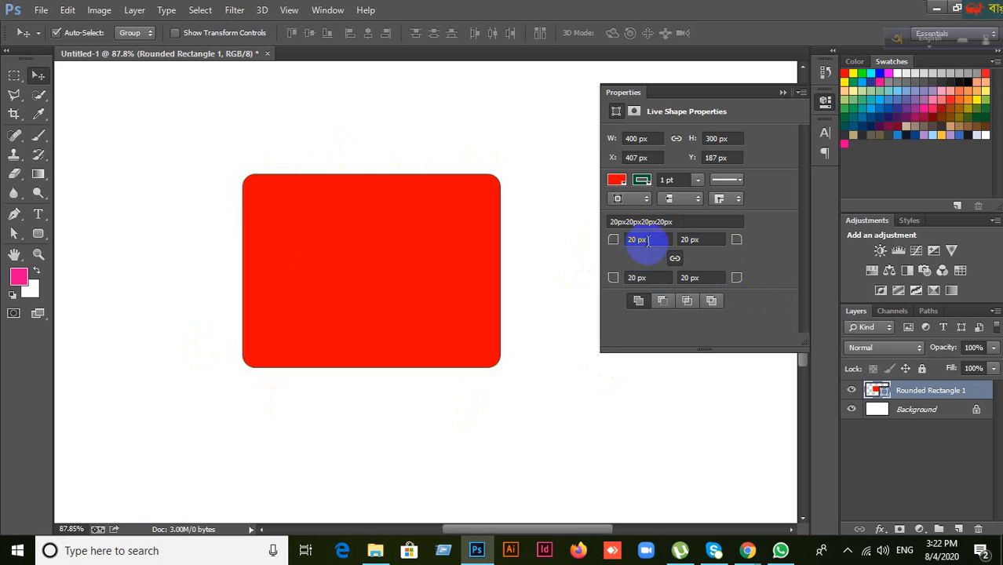
drag(647, 240, 618, 238)
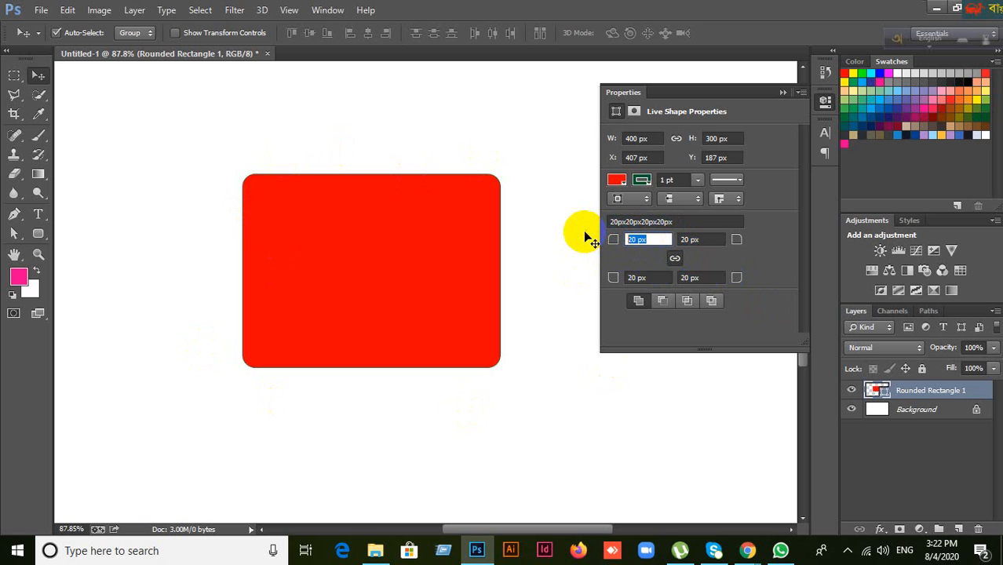
text(50)
key(Return)
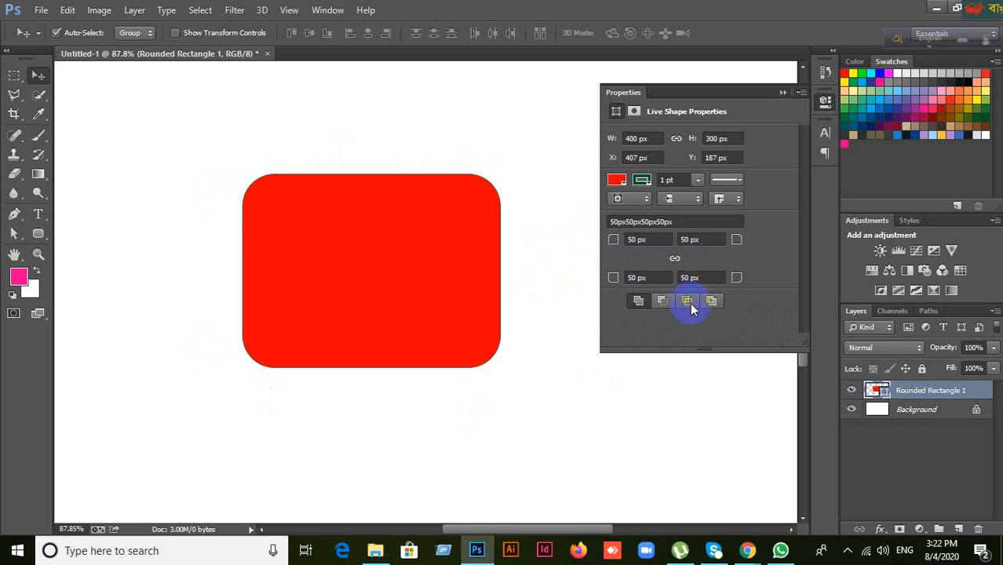
Step: Set the bottom-right corner radius to 100 px, then 500 px
click(688, 277)
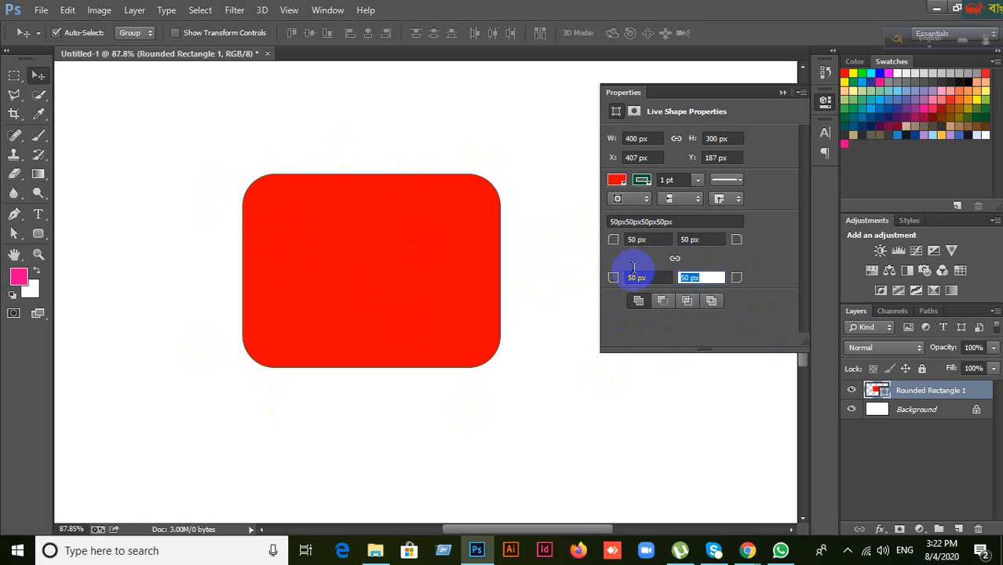
text(100)
key(Return)
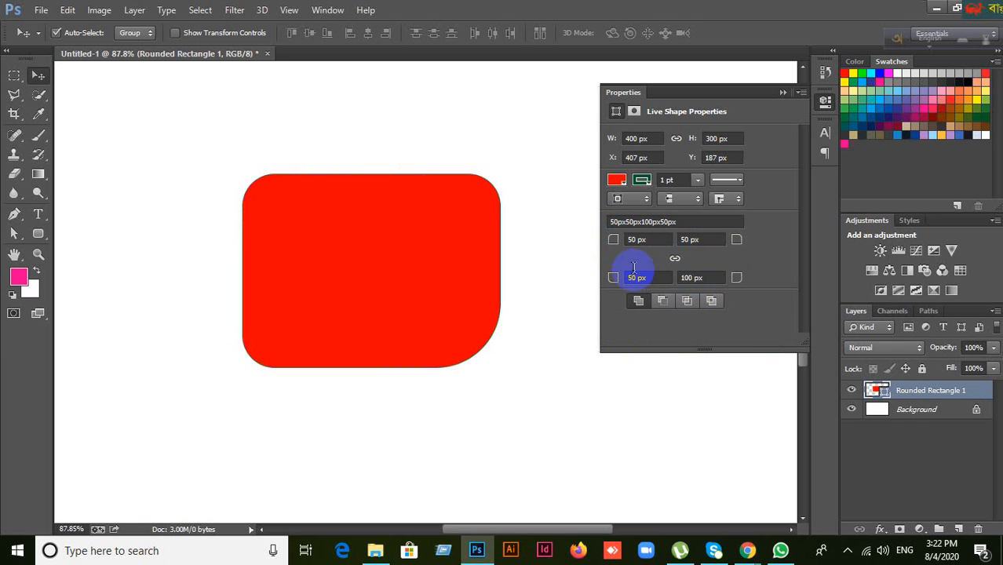
click(699, 278)
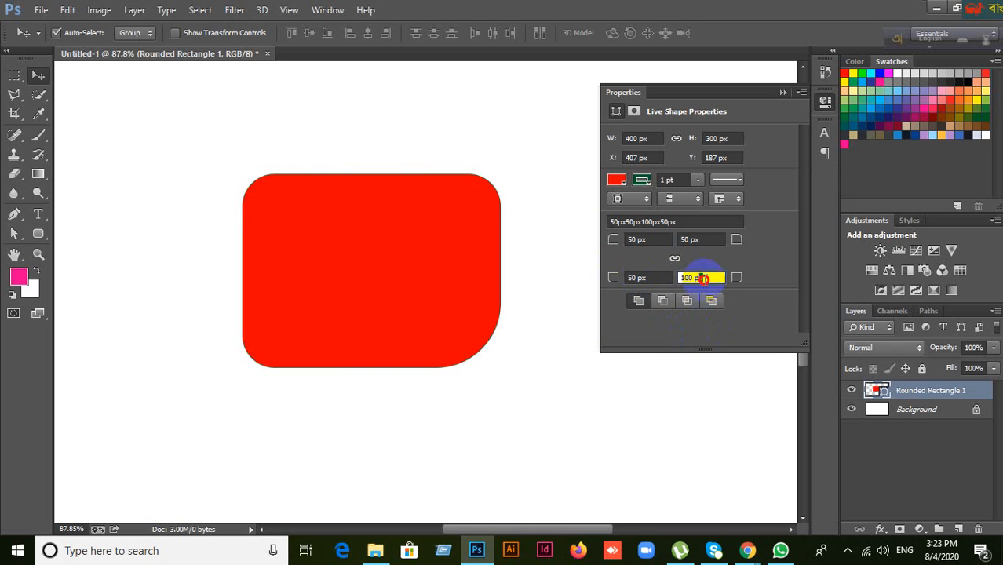
text(500)
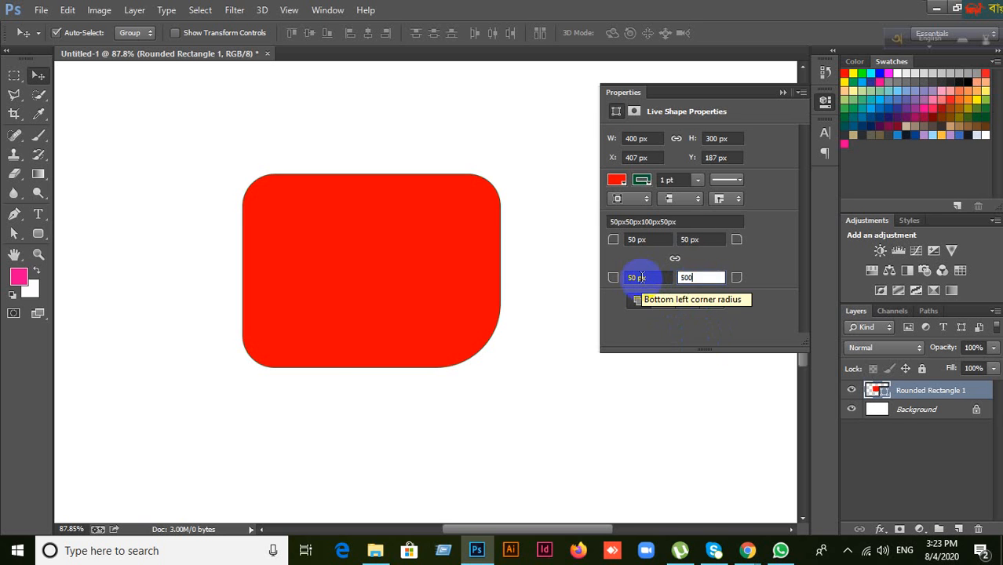
key(Return)
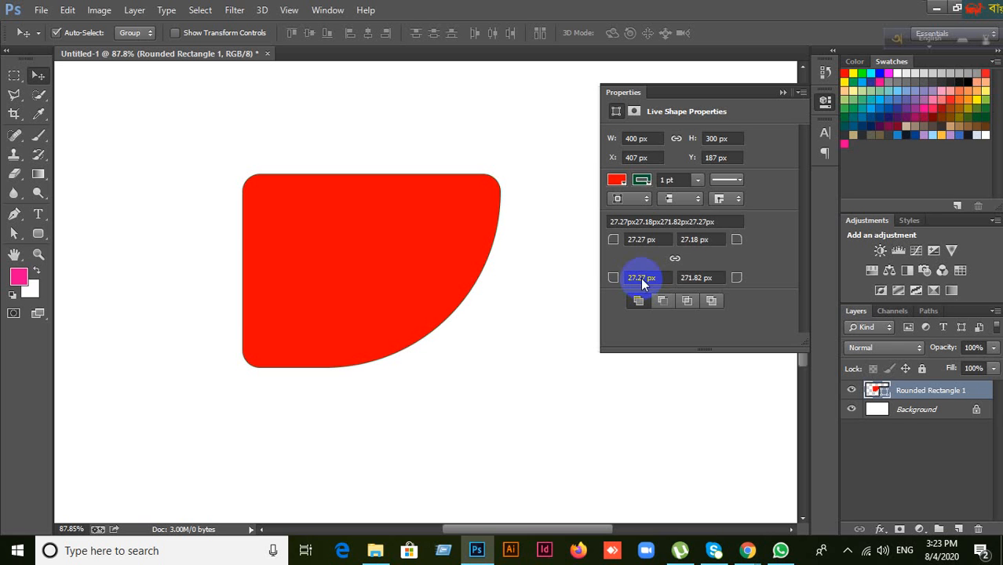
Step: Drag the red shape up-left with the Move tool and delete the Rounded Rectangle 1 layer
click(13, 214)
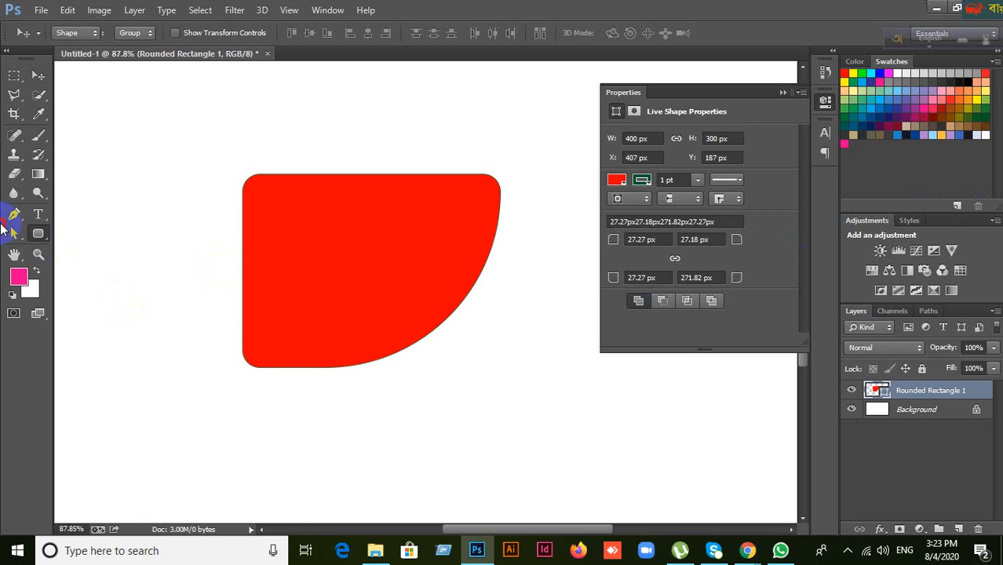
click(38, 233)
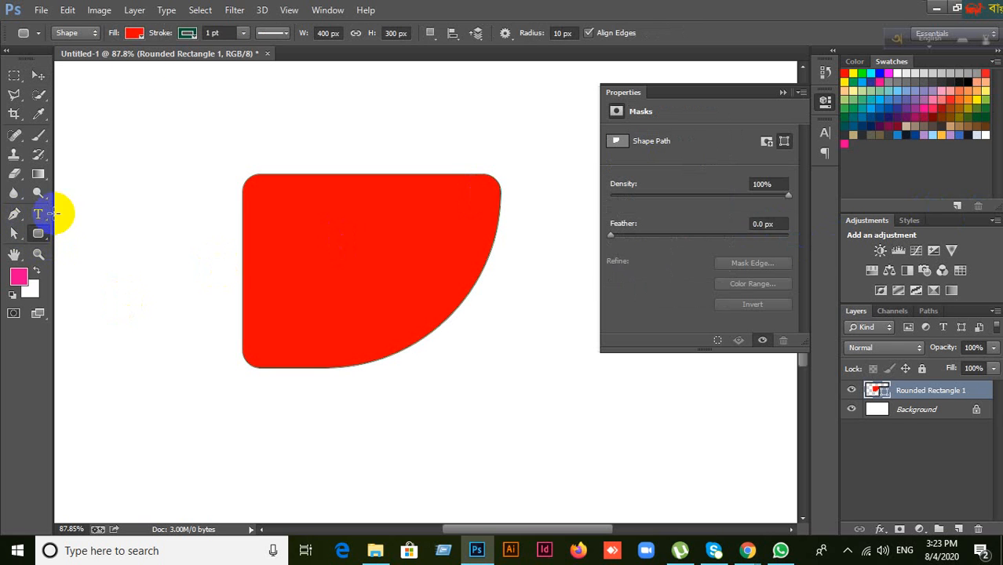
click(36, 75)
click(346, 248)
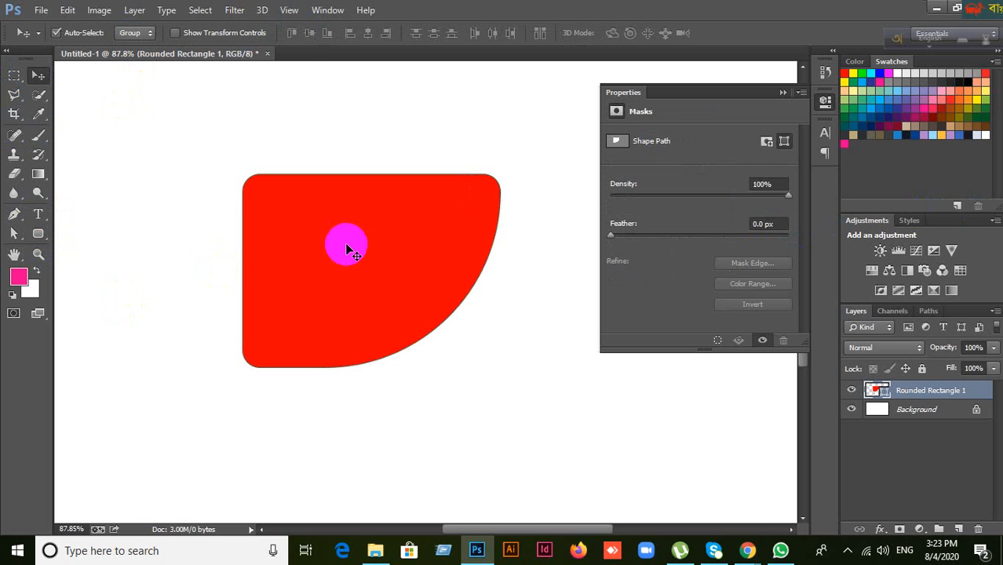
drag(399, 264, 371, 233)
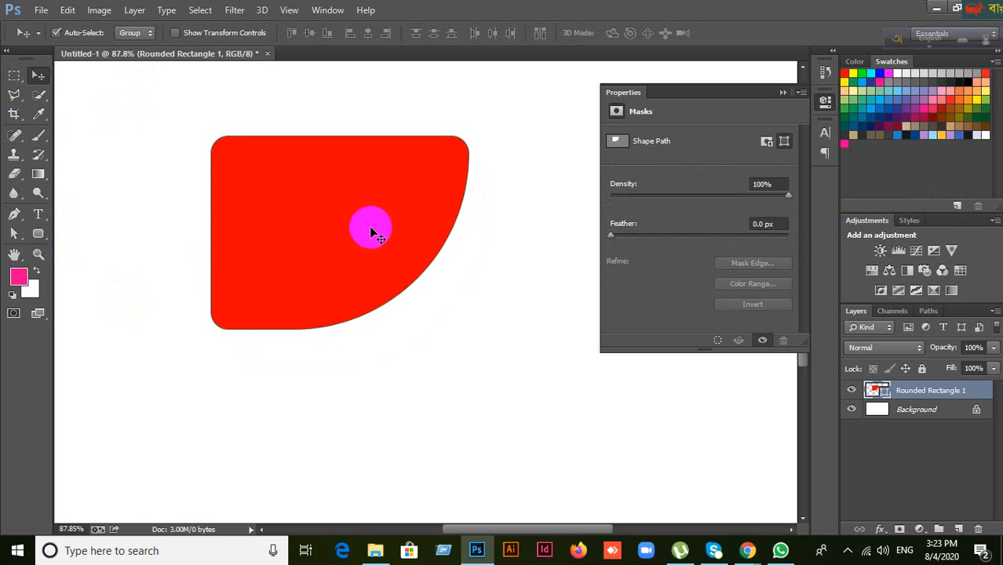
key(Delete)
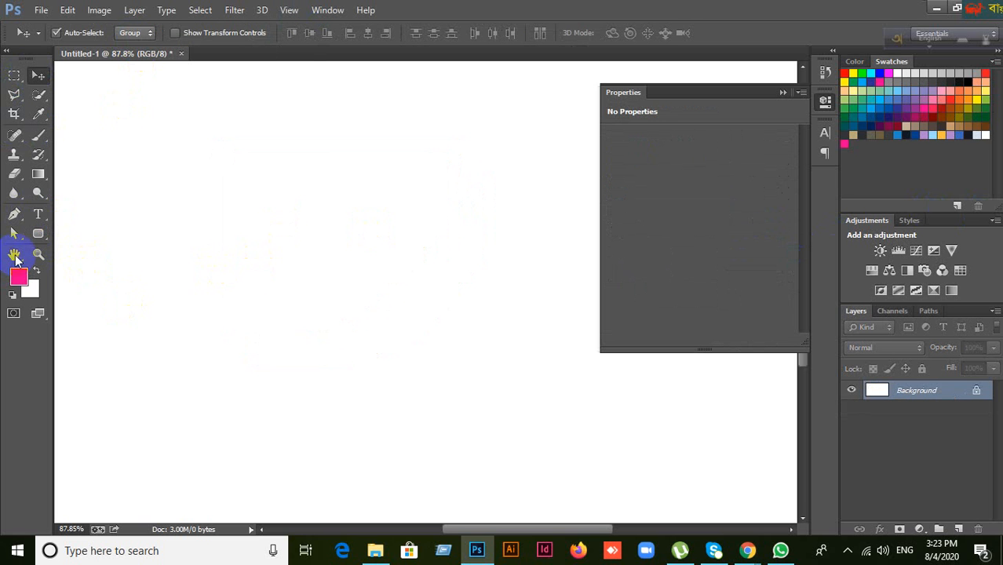
click(38, 233)
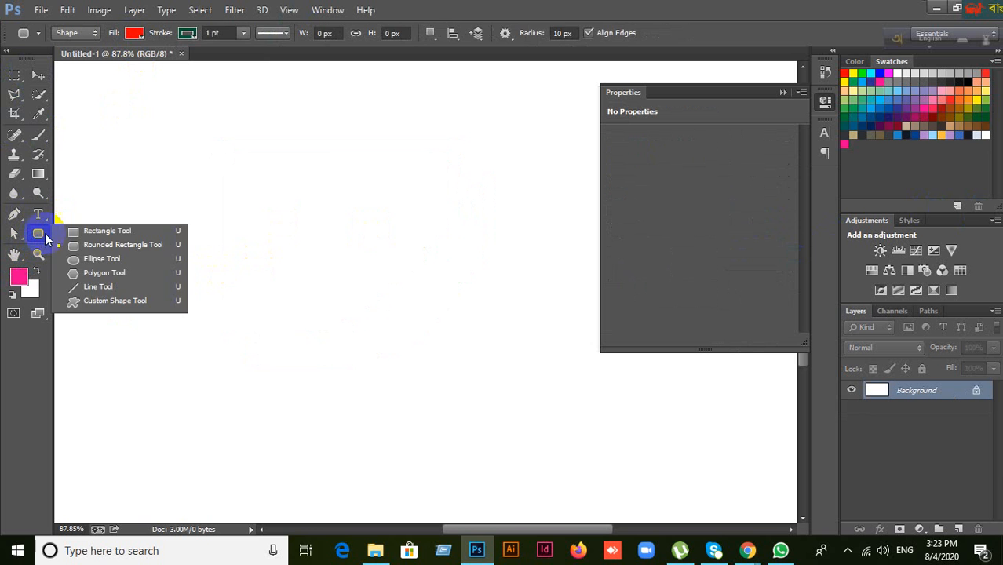
Step: Draw a diagonal line with the Line Tool, undo it, and collapse the Properties panel
click(101, 288)
drag(192, 171, 334, 305)
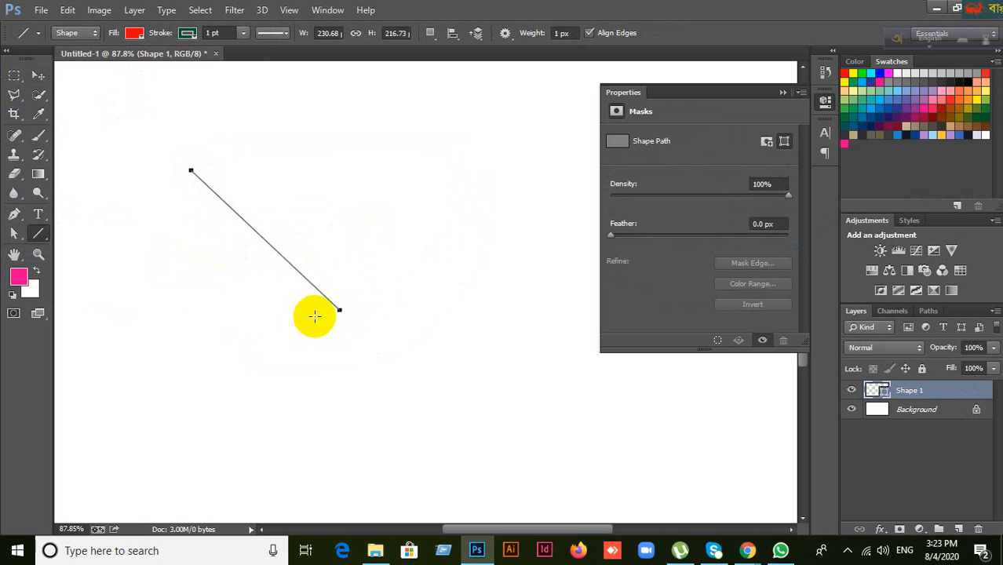
key(ctrl+z)
click(37, 74)
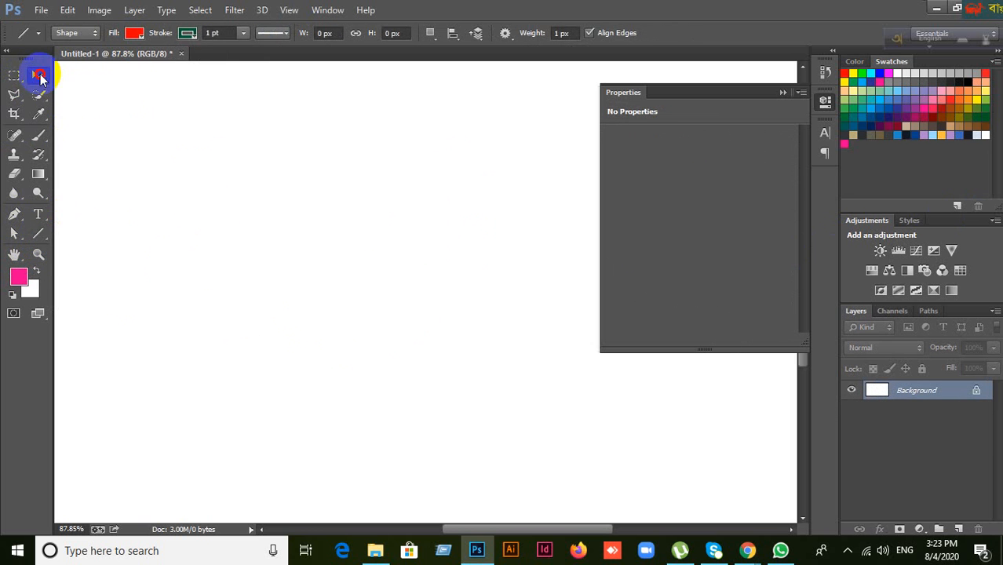
click(38, 235)
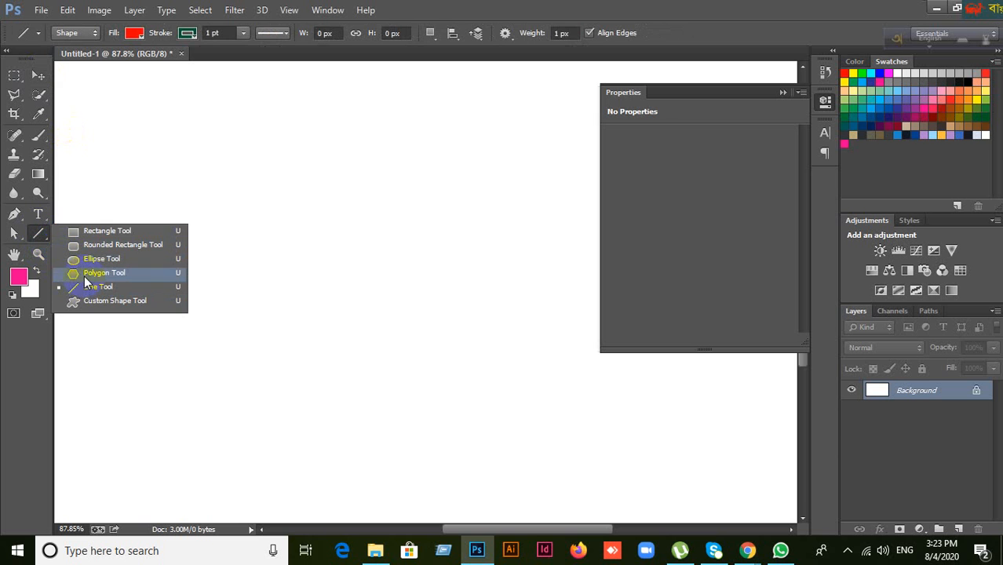
click(783, 92)
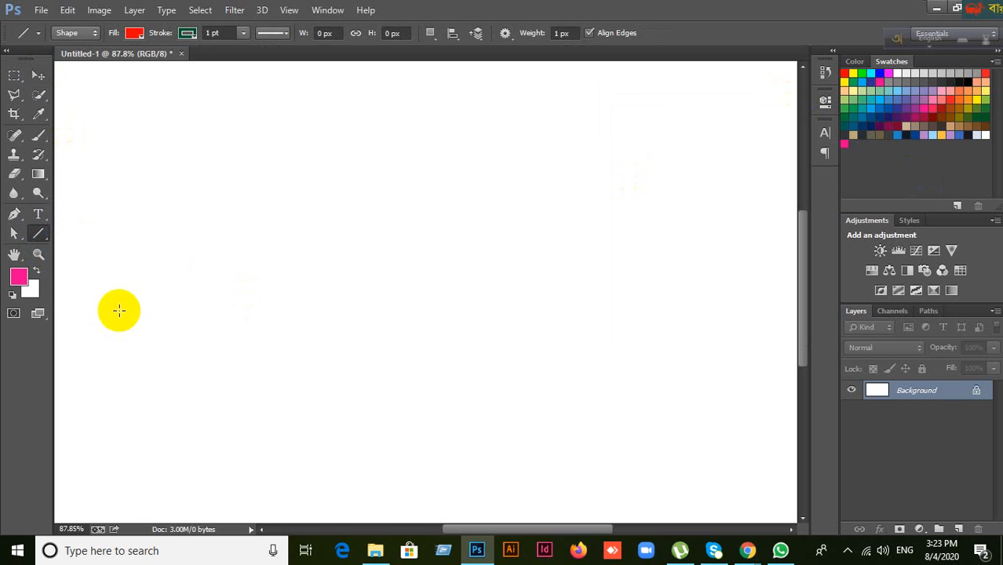
Step: Draw a large red octagon with the Polygon Tool, move it up-left, then delete Polygon 1
right_click(41, 234)
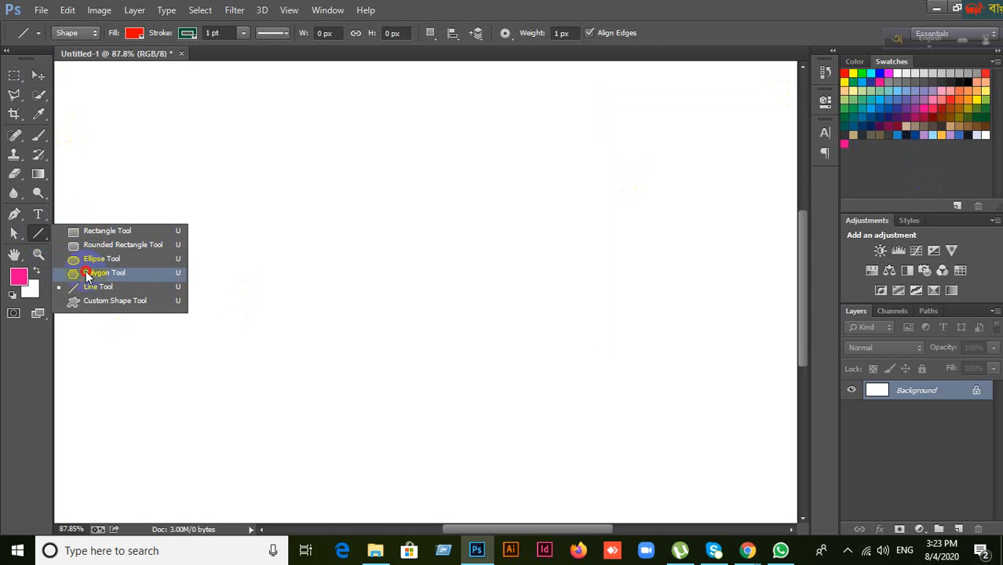
click(86, 270)
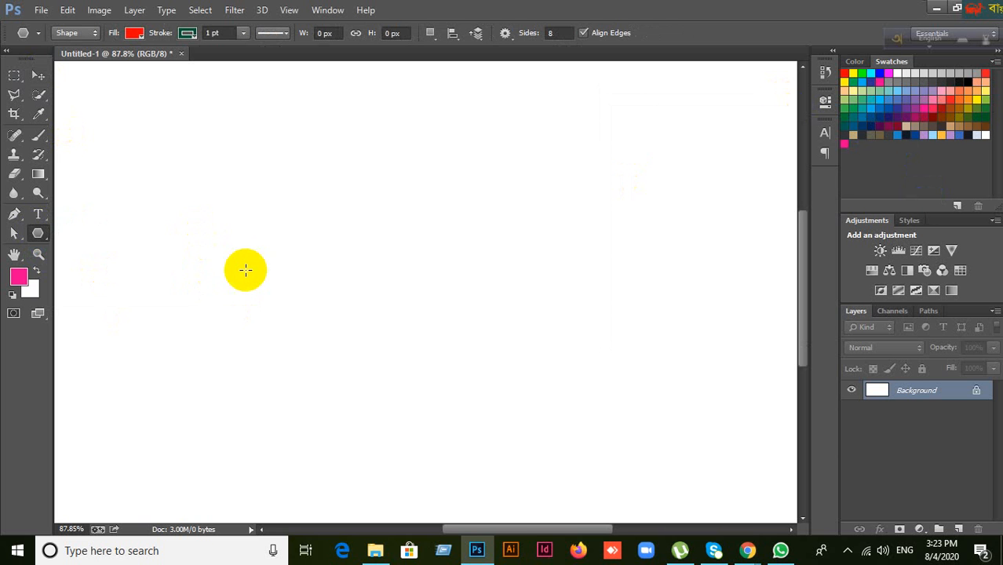
drag(221, 152, 536, 398)
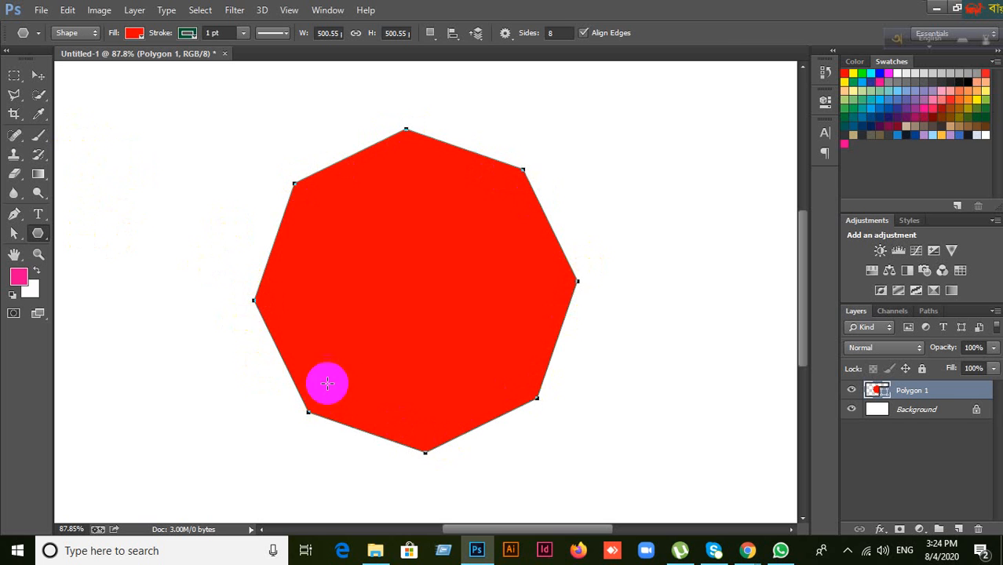
click(38, 76)
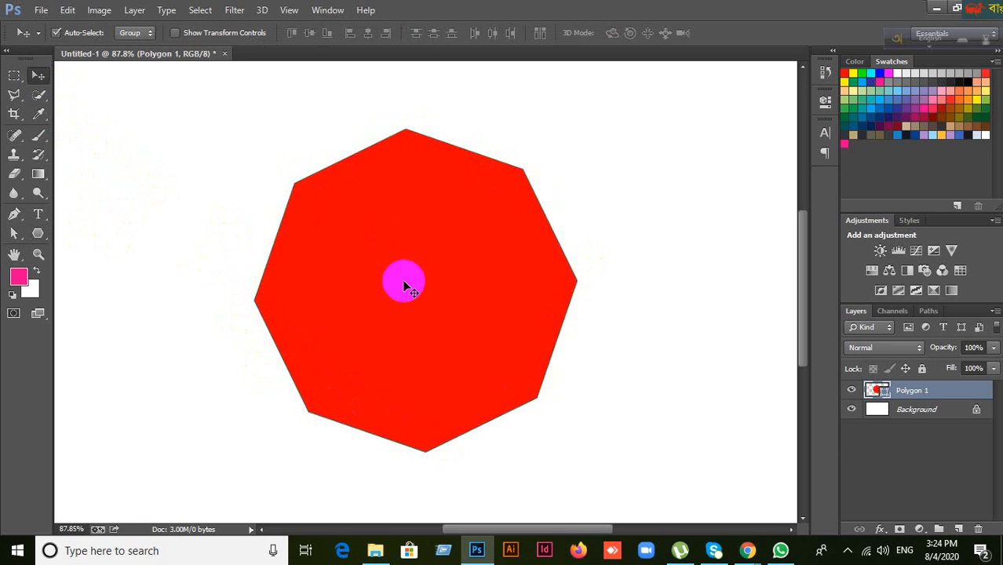
drag(404, 283, 326, 246)
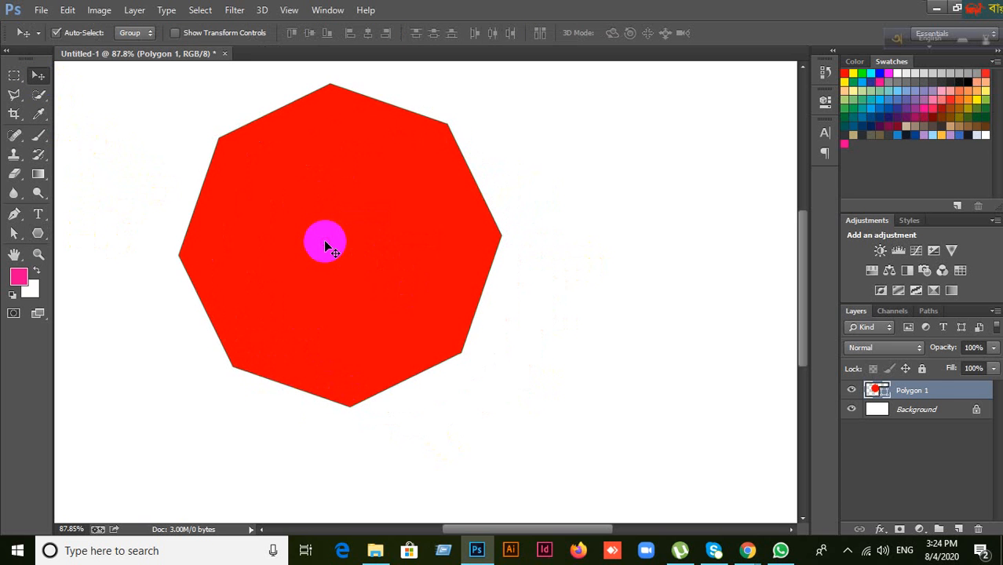
key(Delete)
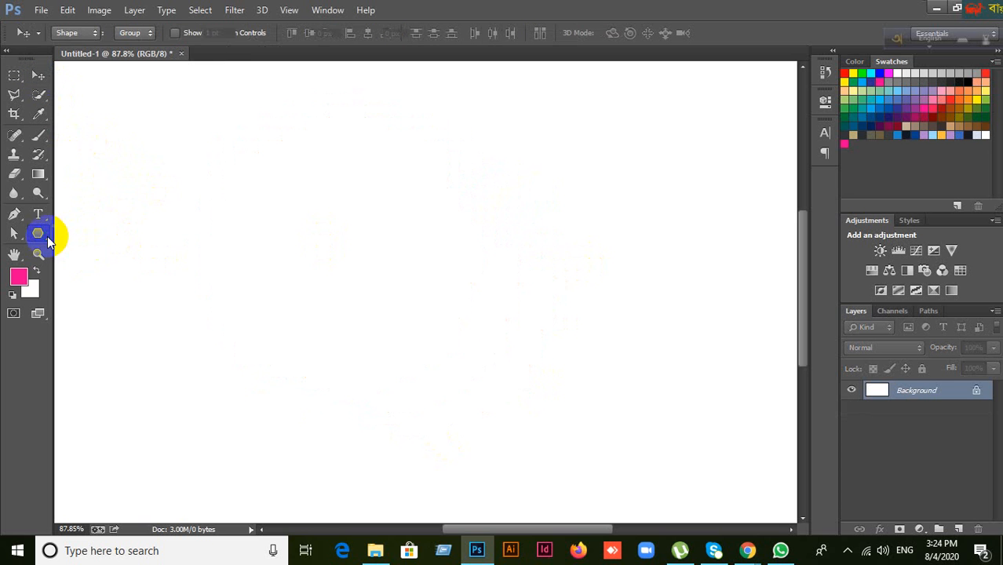
Step: Switch to the Rectangle Tool and cancel its Create Rectangle size dialog
click(45, 236)
click(113, 274)
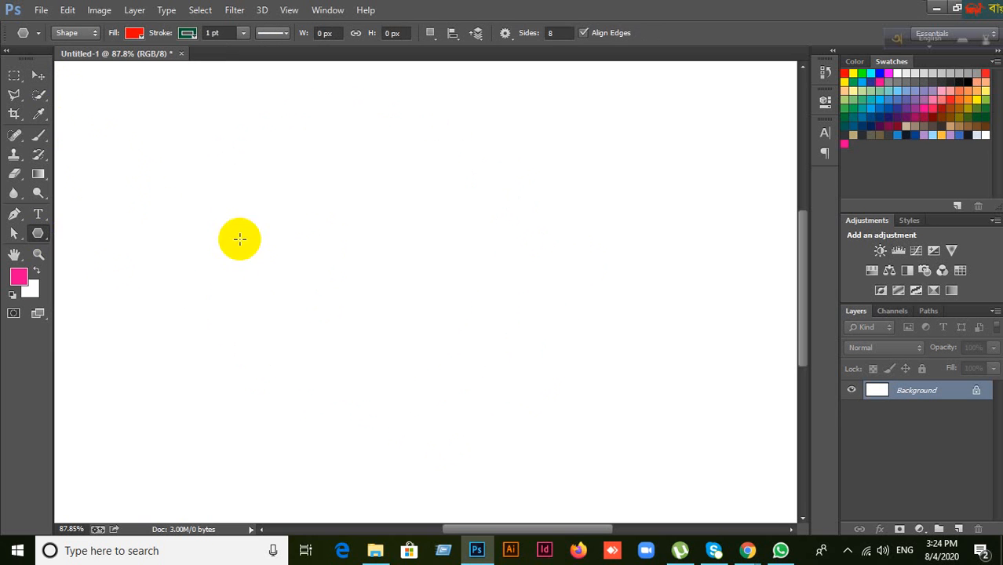
right_click(37, 233)
click(70, 233)
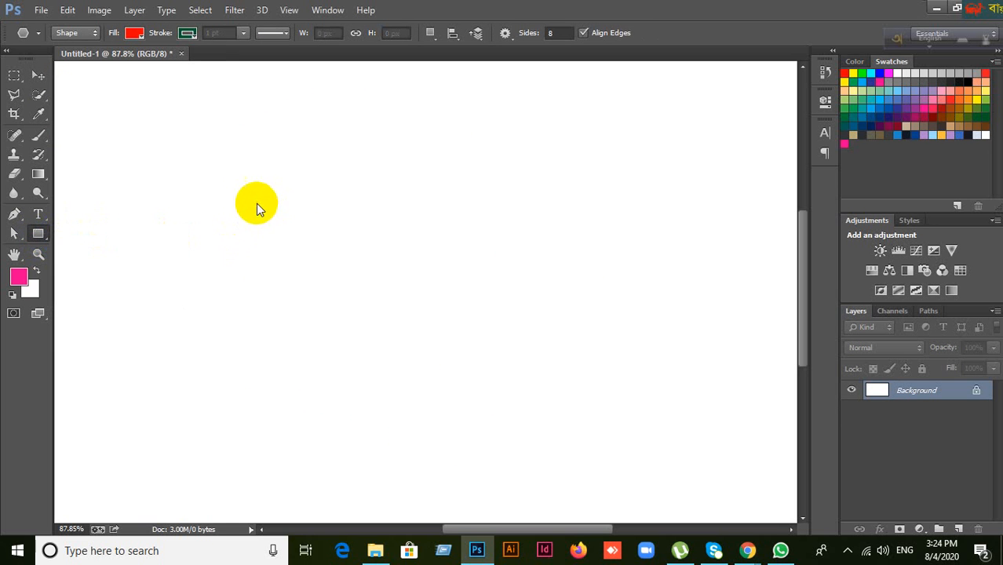
click(251, 204)
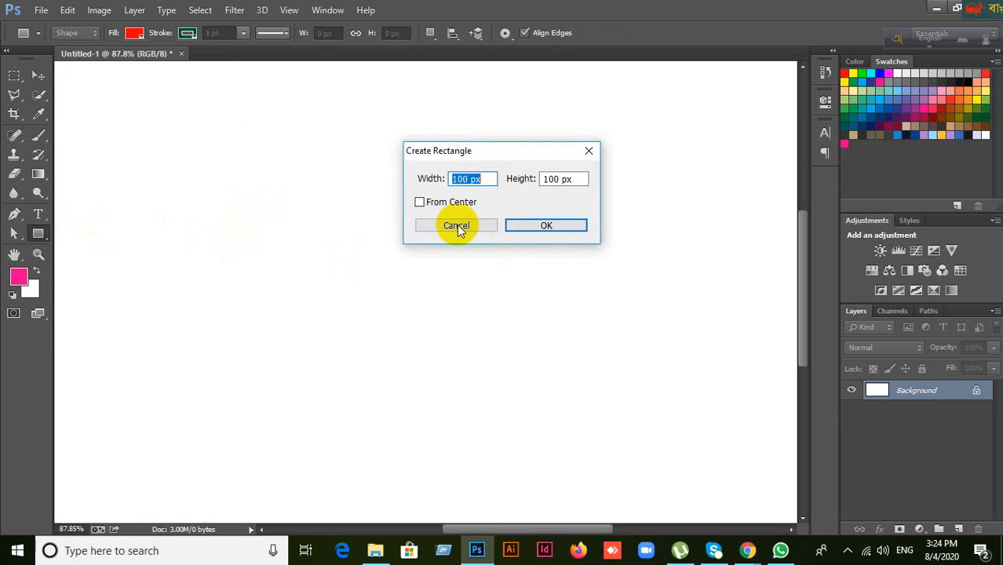
click(463, 222)
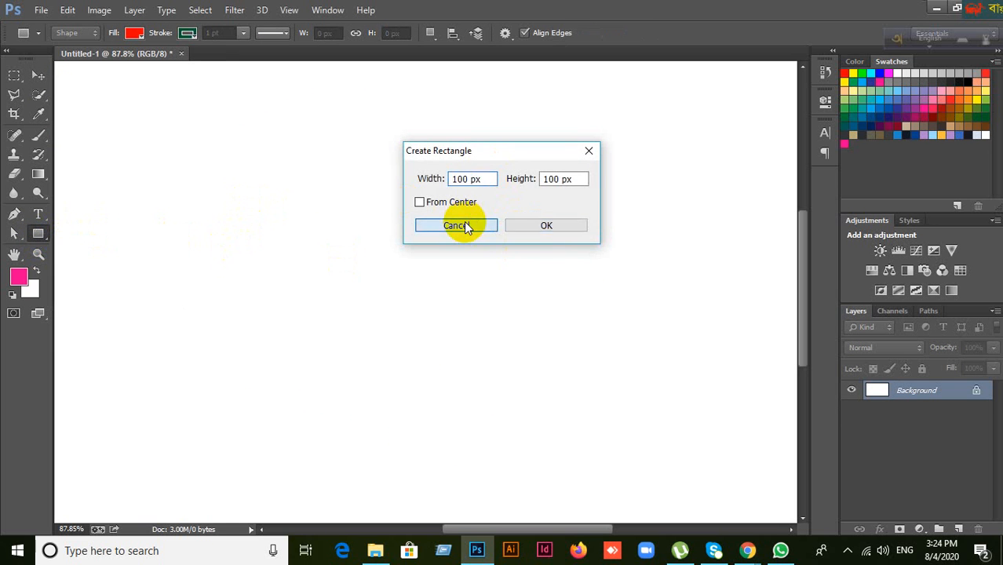
Step: Create a red pentagon 200 px wide and 200 px high with 5 sides
right_click(44, 232)
click(90, 273)
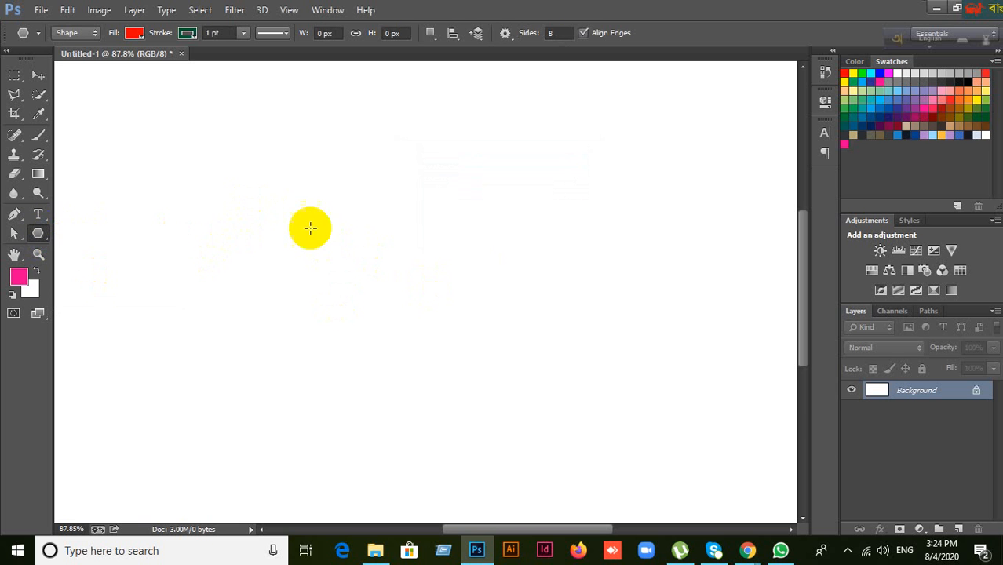
click(273, 224)
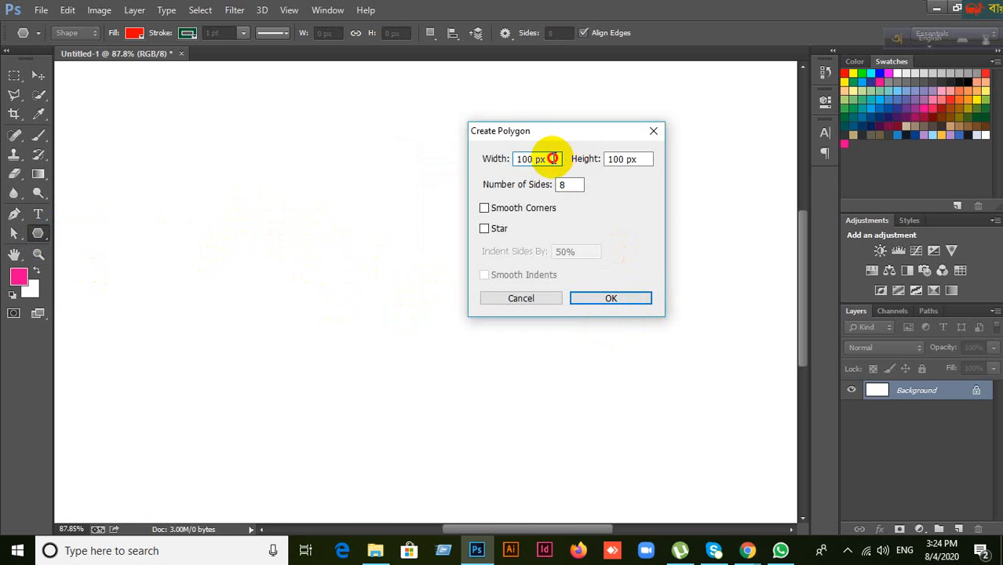
drag(553, 159, 469, 156)
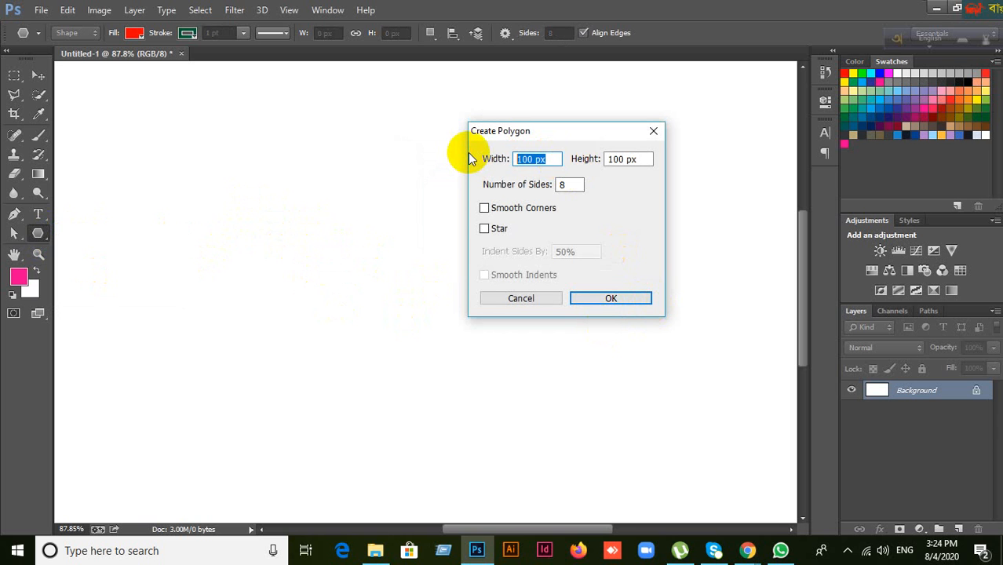
text(200)
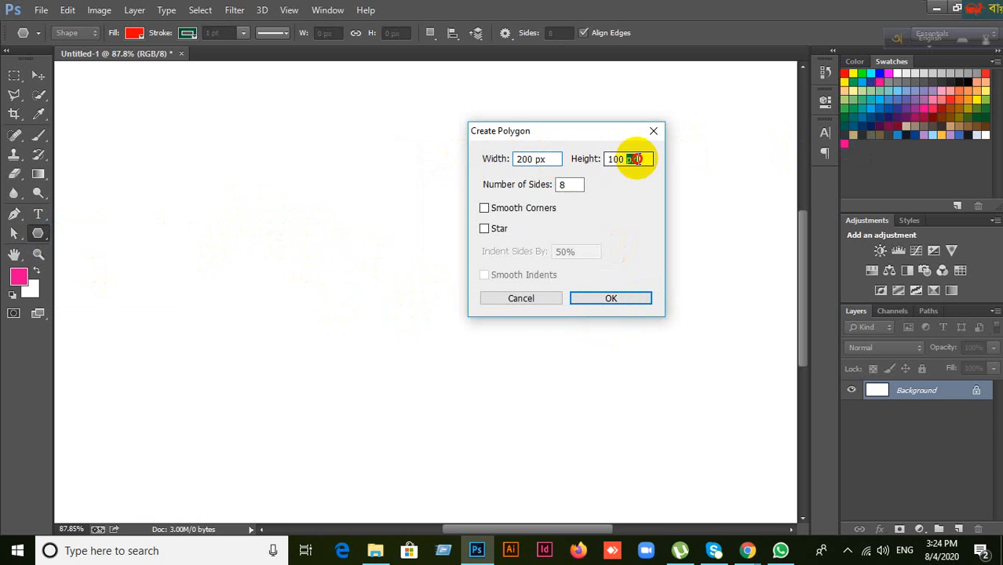
drag(638, 159, 553, 159)
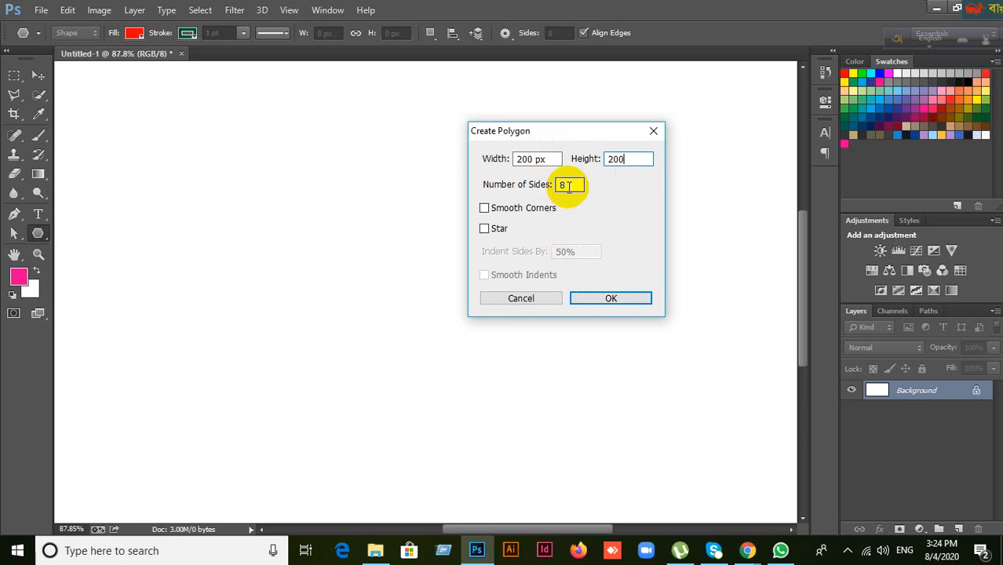
click(570, 184)
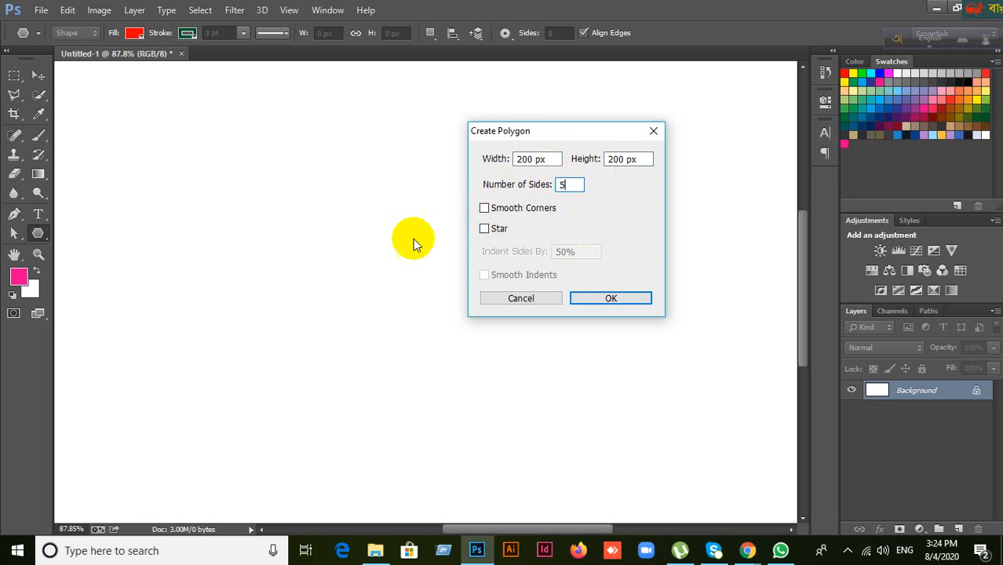
click(612, 299)
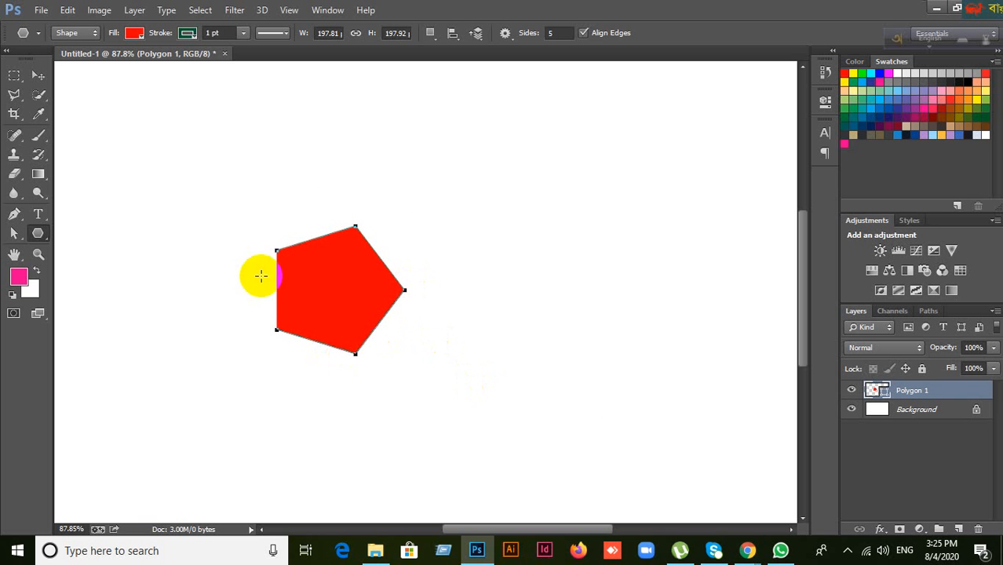
Step: Deselect the Polygon 1 layer and return to the Polygon Tool
right_click(37, 232)
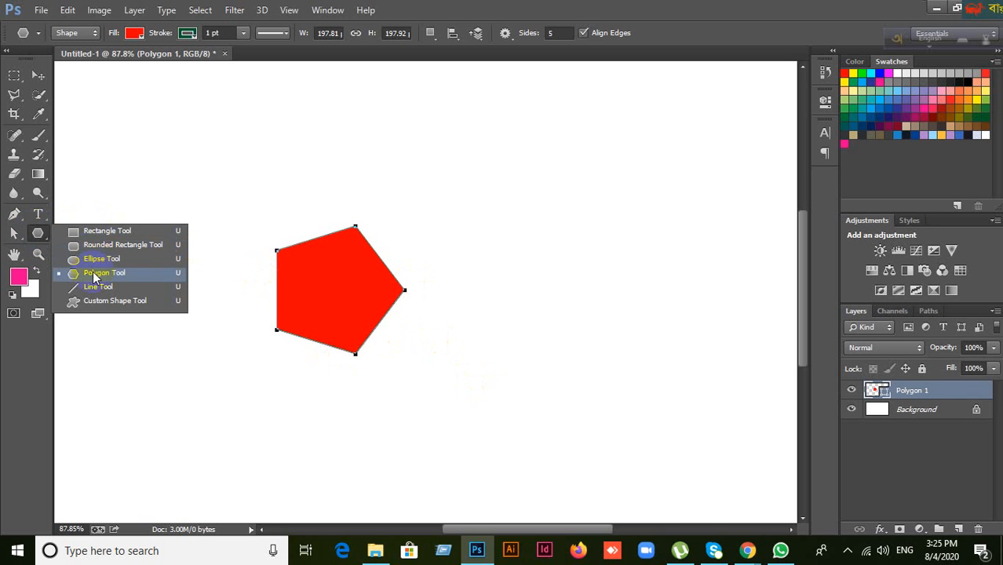
click(98, 273)
click(37, 75)
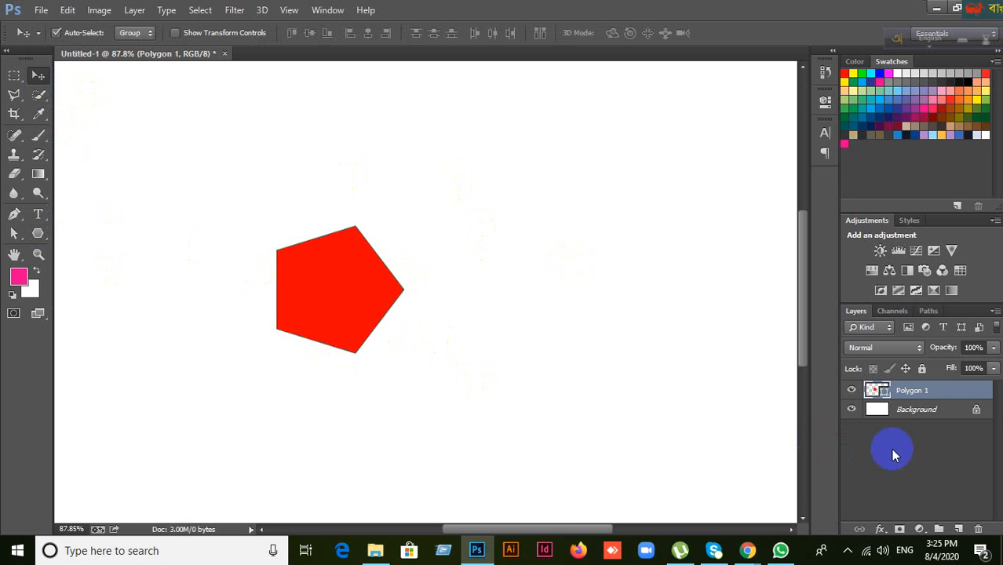
click(895, 452)
click(37, 234)
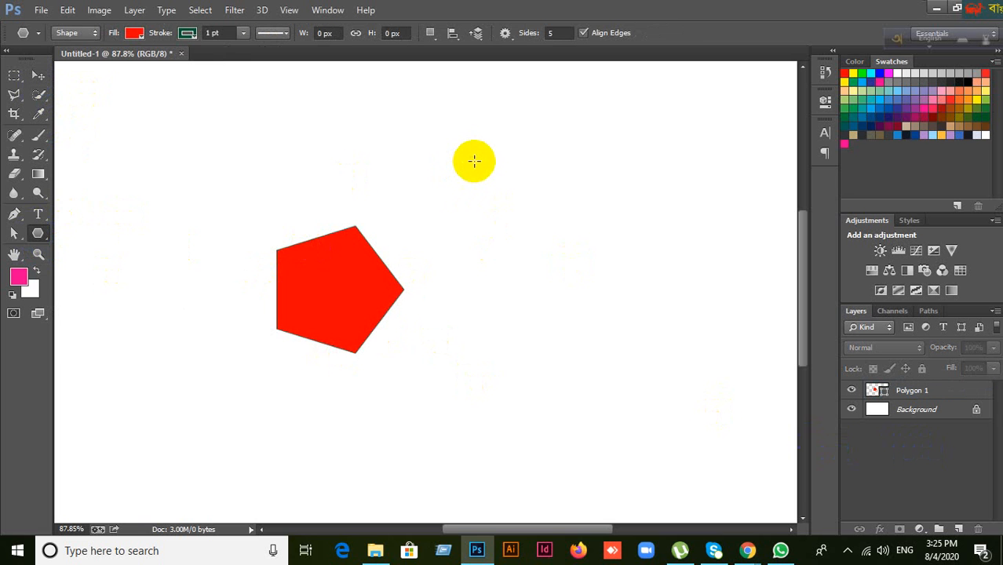
Step: Draw a larger second pentagon near the top and move both pentagons up and left
drag(473, 161, 544, 211)
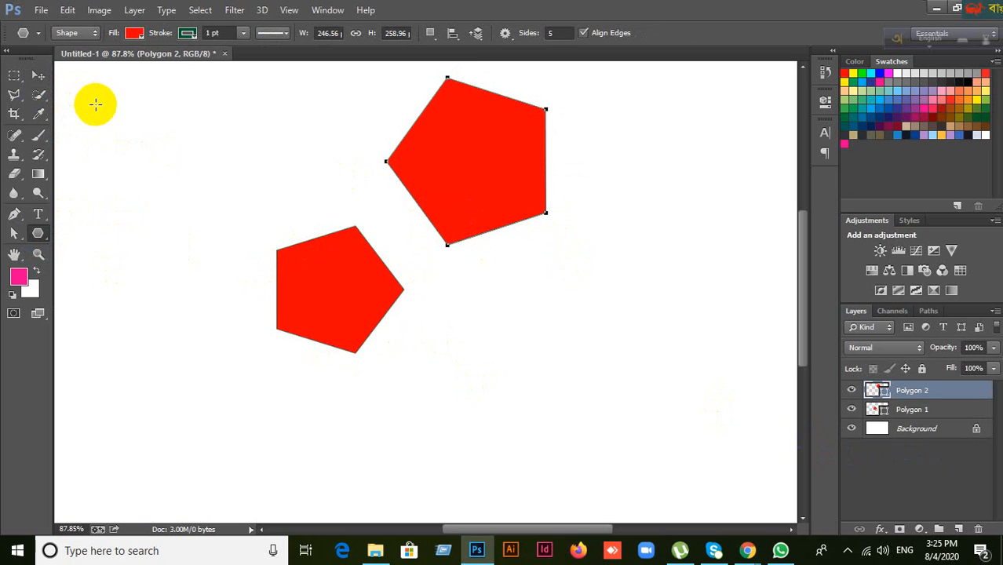
click(38, 76)
drag(344, 256, 227, 167)
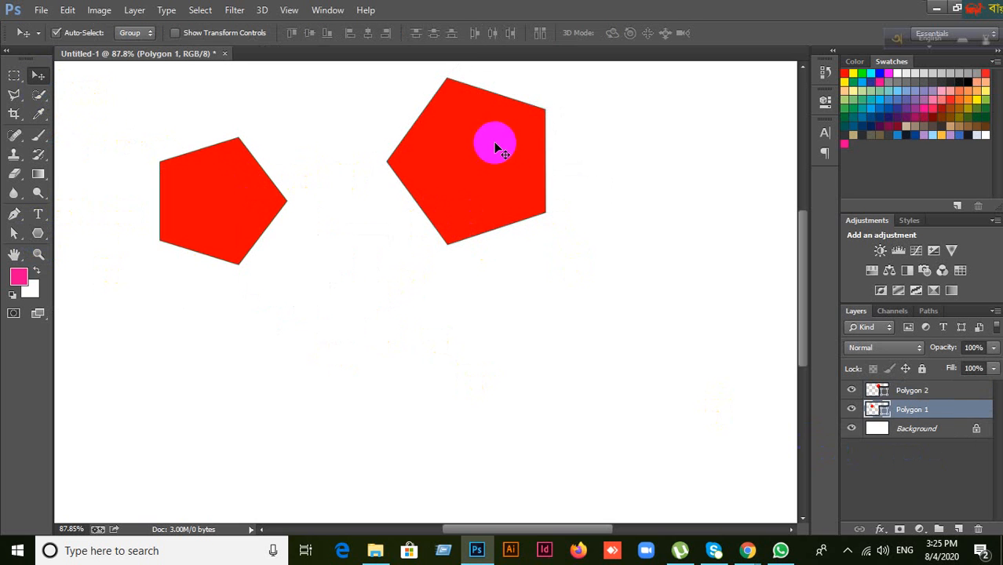
drag(495, 148, 397, 111)
Step: Create a six-sided polygon from the size dialog and move it to the lower left
click(37, 233)
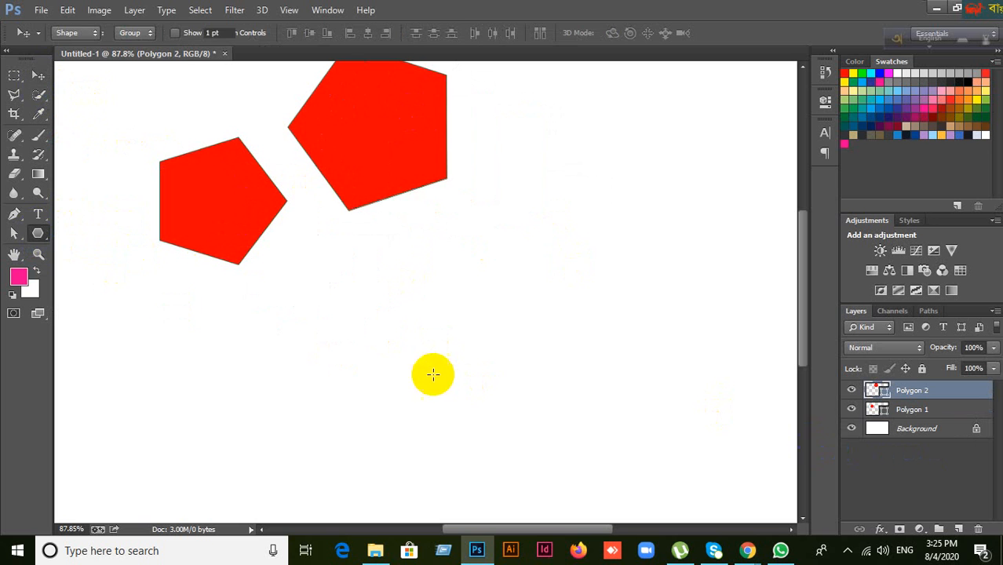
click(405, 338)
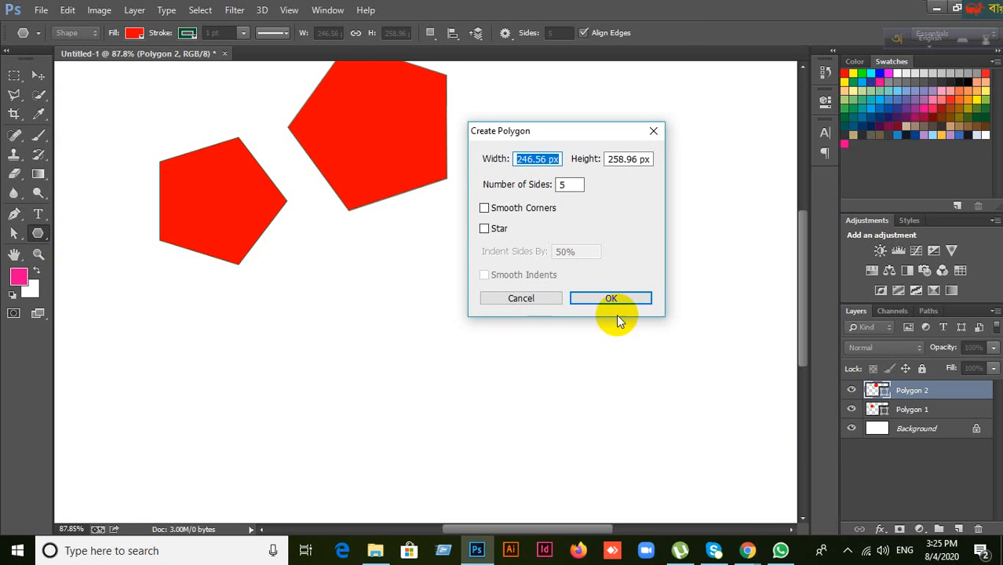
click(536, 299)
click(387, 341)
double_click(559, 185)
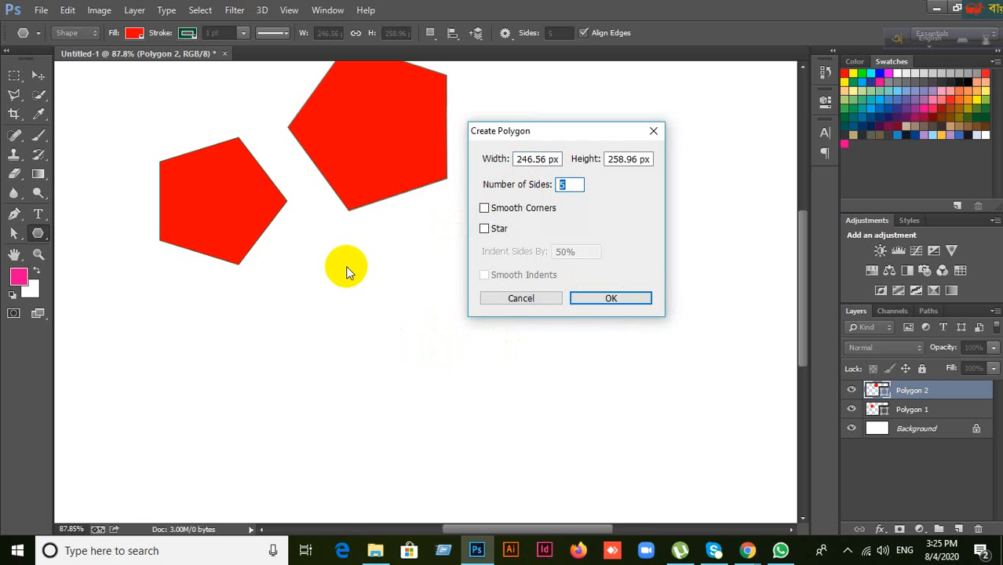
click(589, 299)
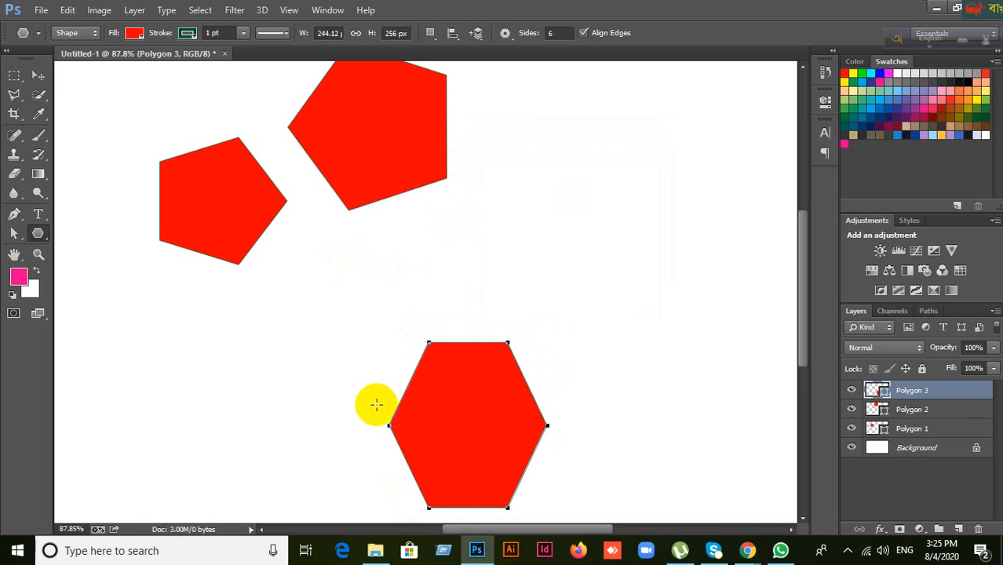
click(41, 75)
drag(486, 451, 205, 386)
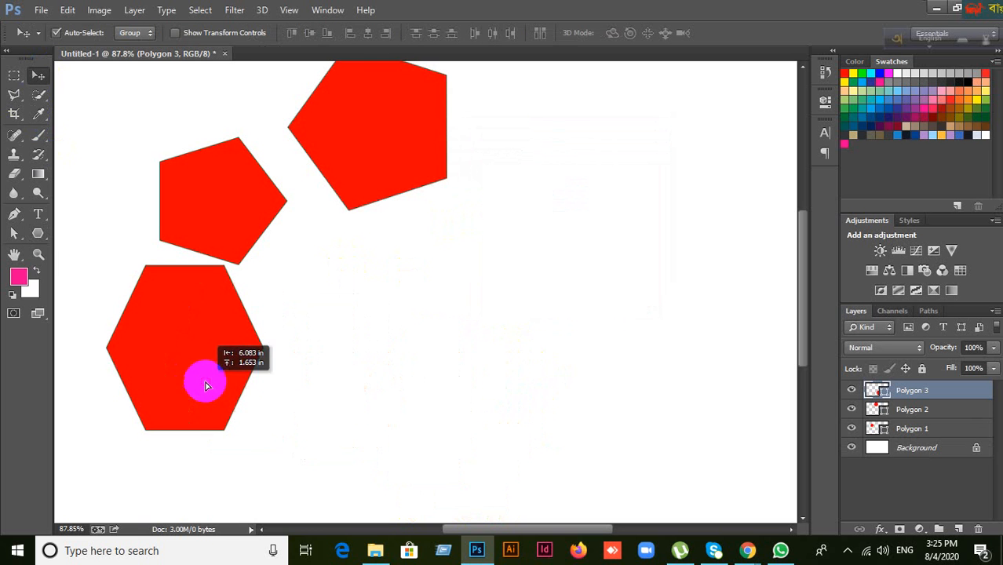
Step: Draw a large red hexagon on the right side of the canvas
click(38, 234)
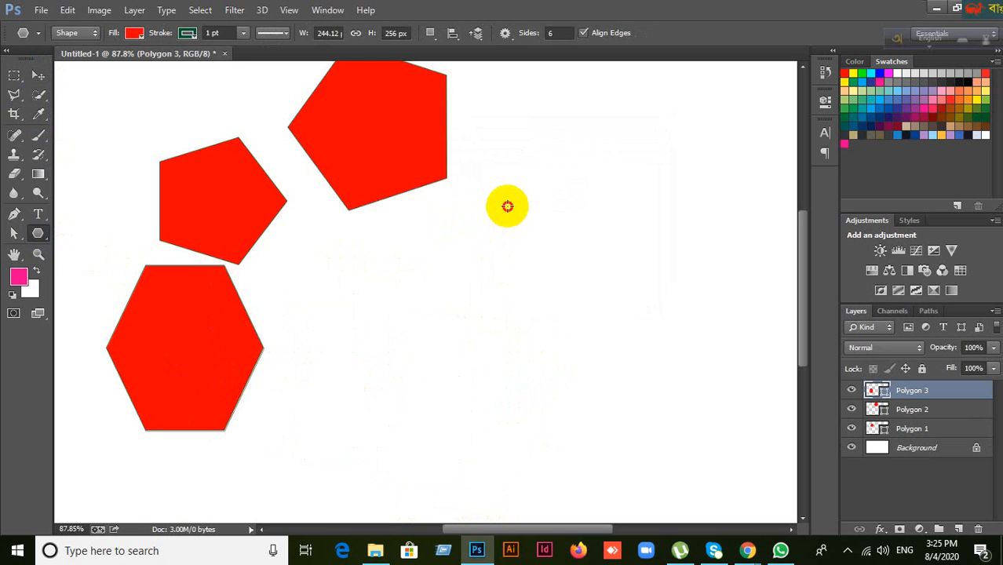
drag(507, 206, 602, 292)
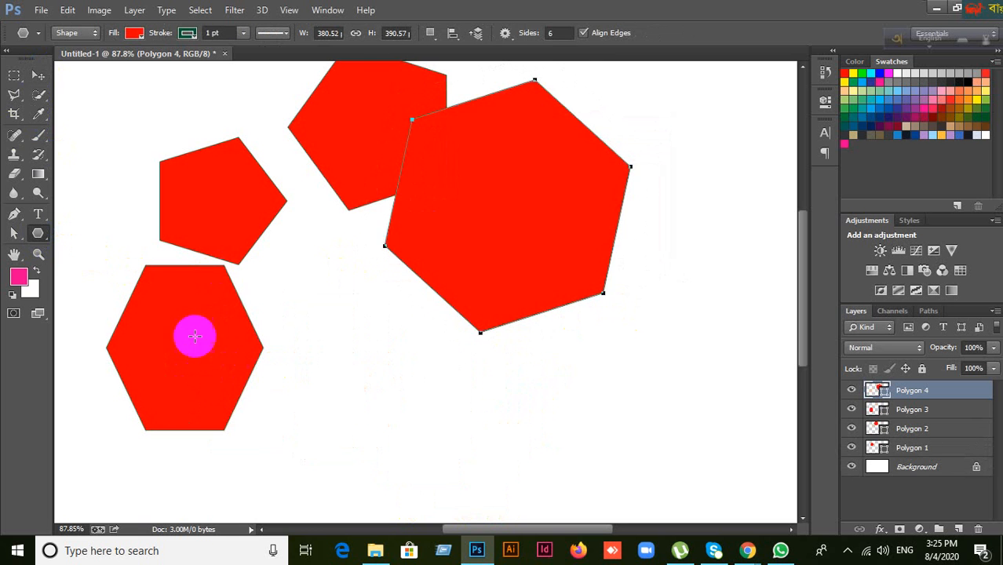
click(39, 236)
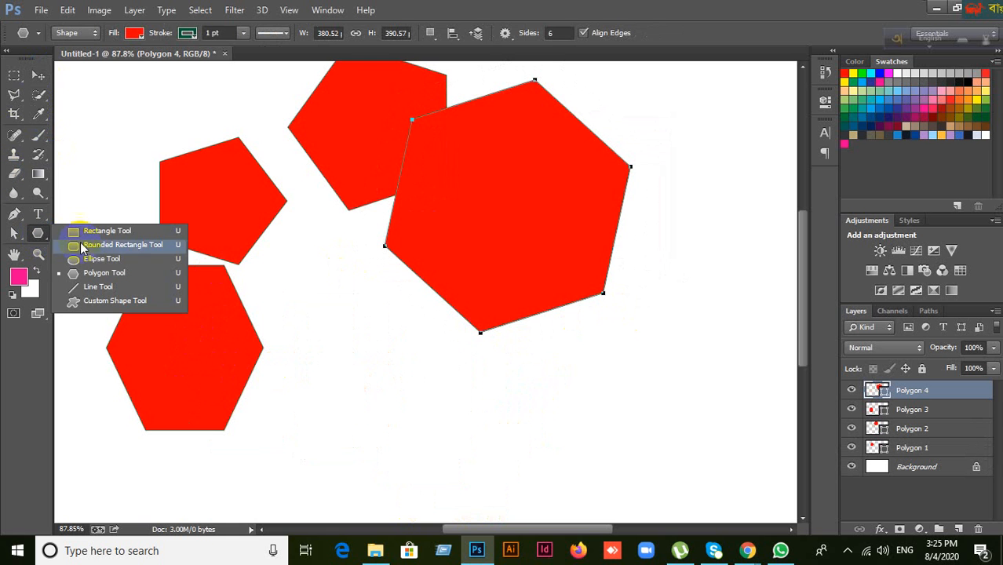
Step: Create a red star with the Star option checked and move it to the canvas centre
click(81, 275)
click(398, 382)
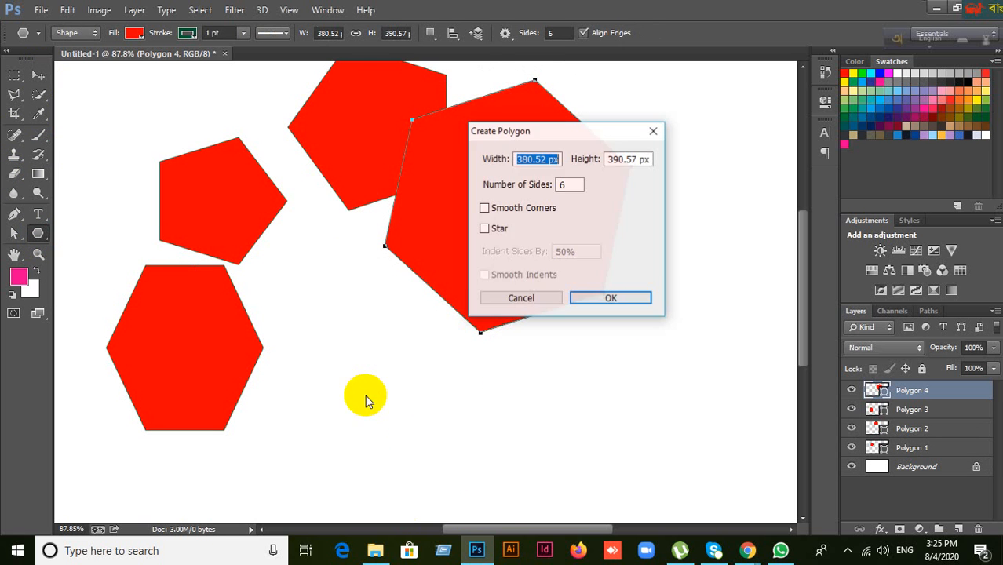
click(486, 229)
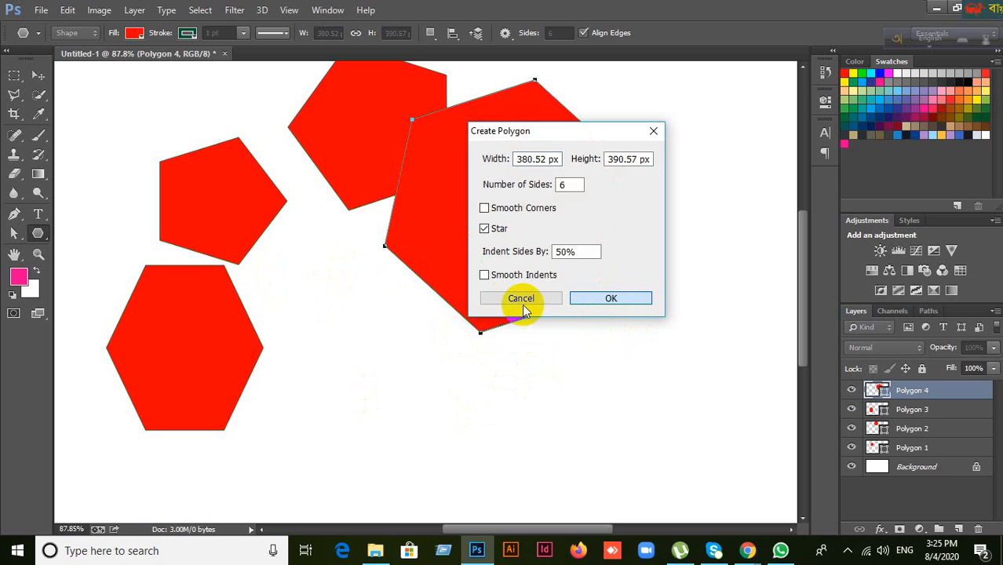
key(Return)
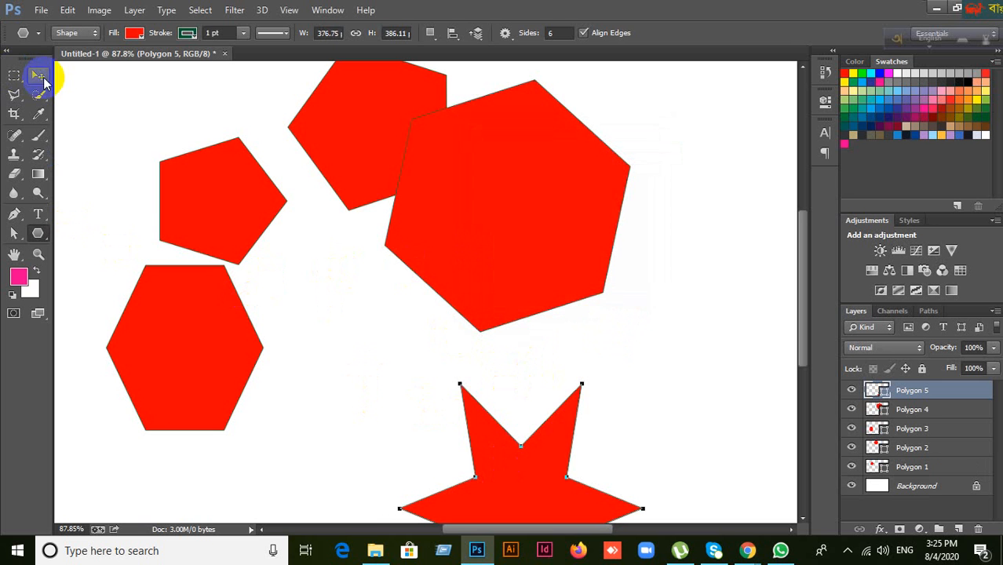
click(42, 78)
drag(549, 446, 411, 297)
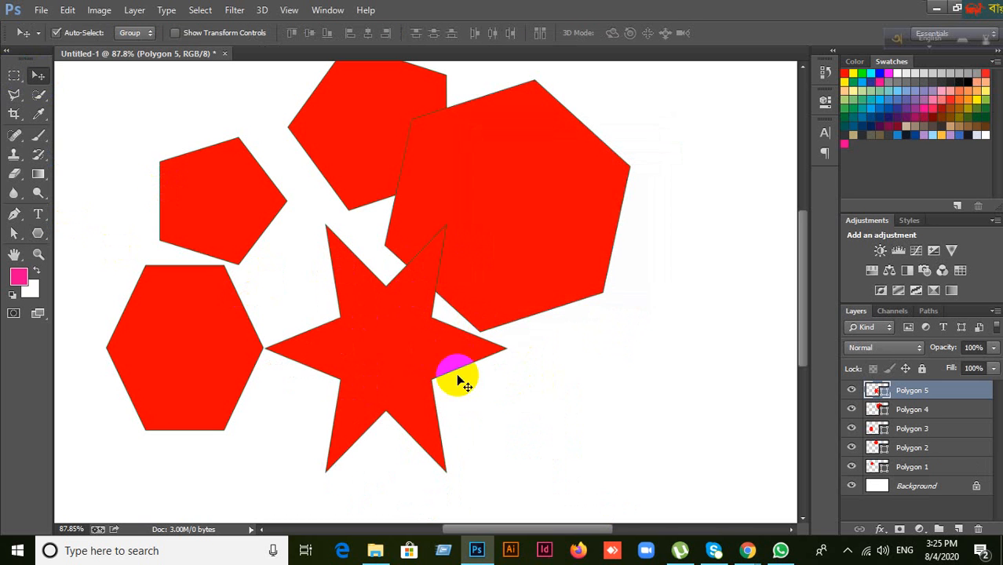
Step: Draw a second red star at the lower right of the canvas
click(37, 232)
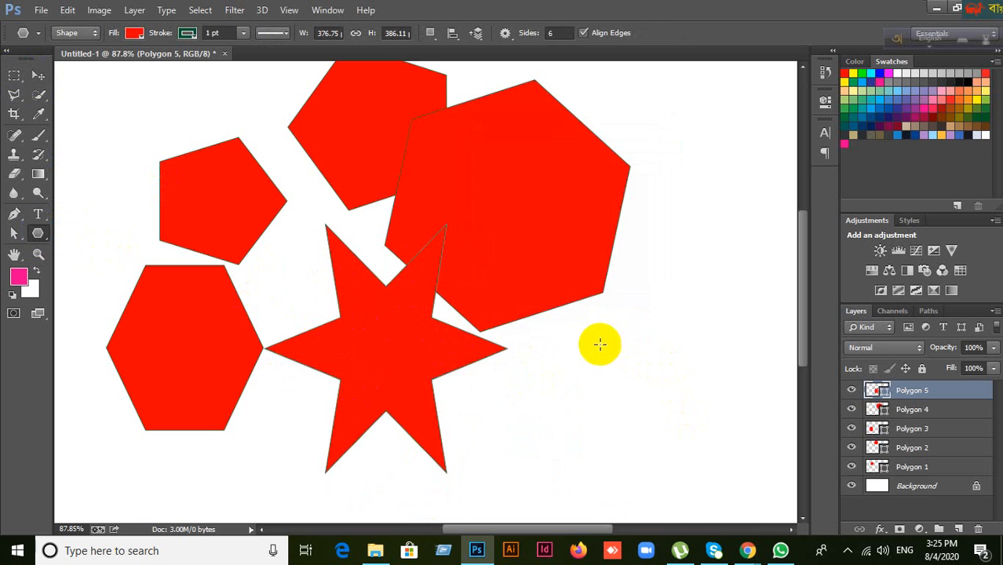
drag(597, 344, 704, 449)
click(282, 269)
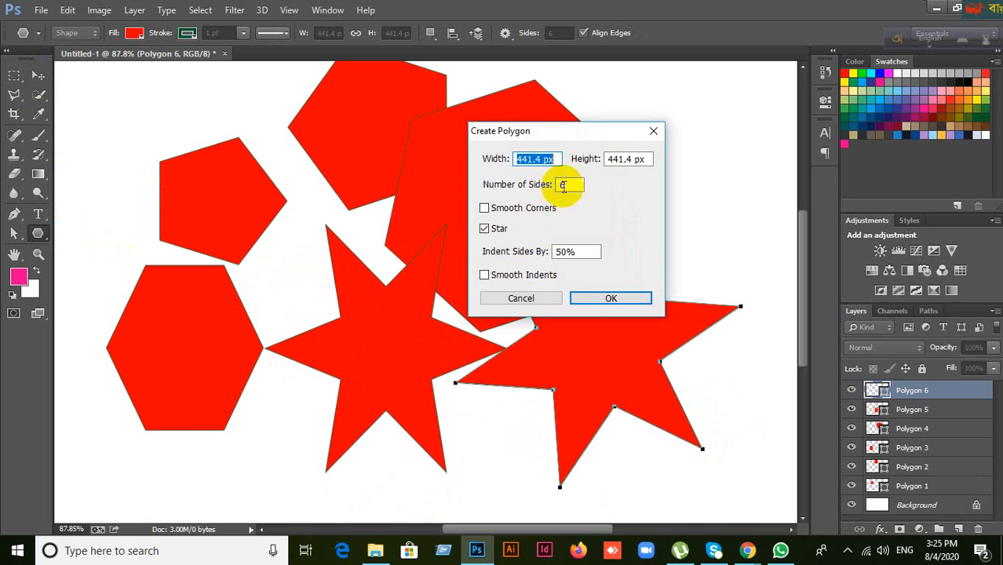
click(521, 297)
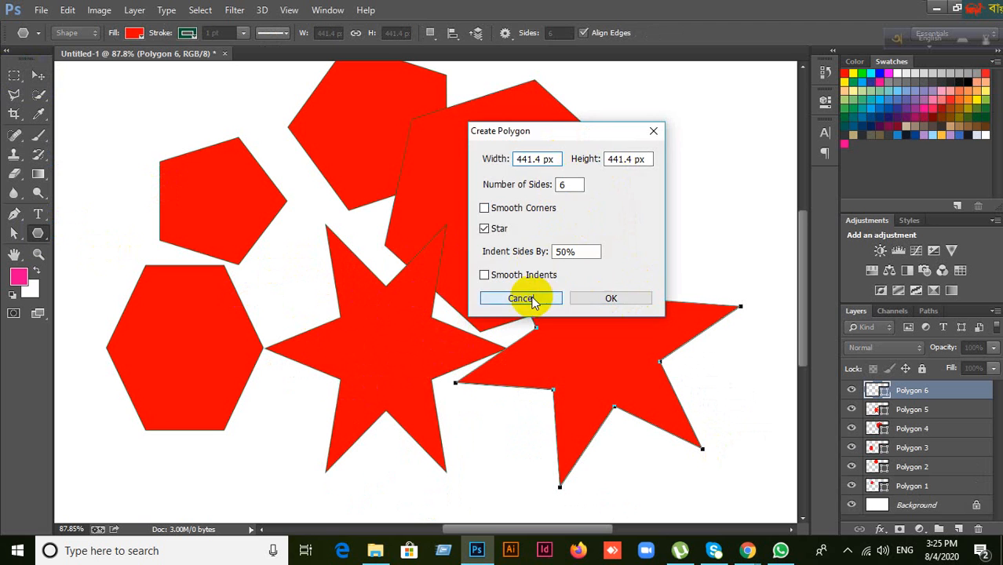
Step: Select all six polygon layers in the Layers panel and delete them
click(38, 75)
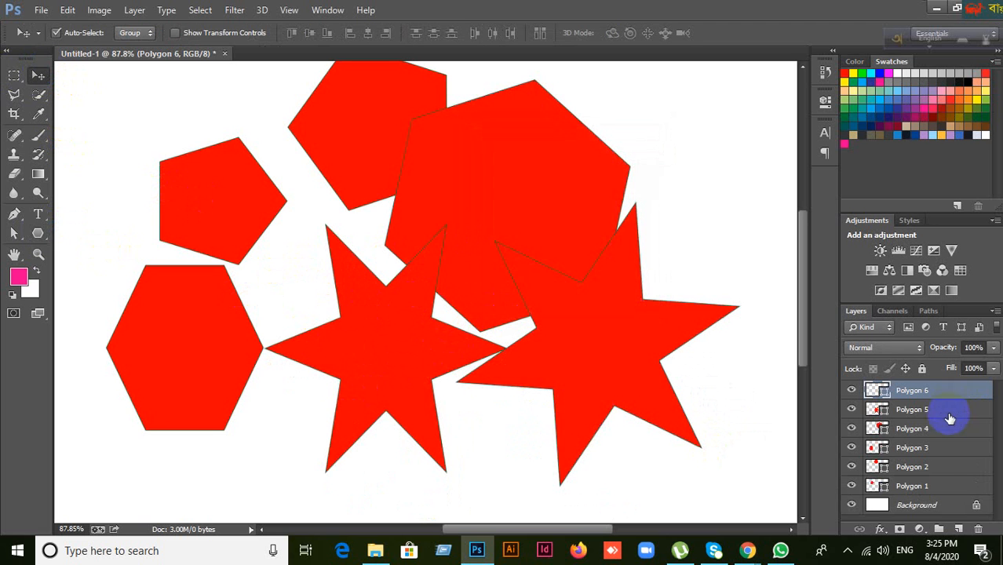
shift+click(935, 488)
key(Delete)
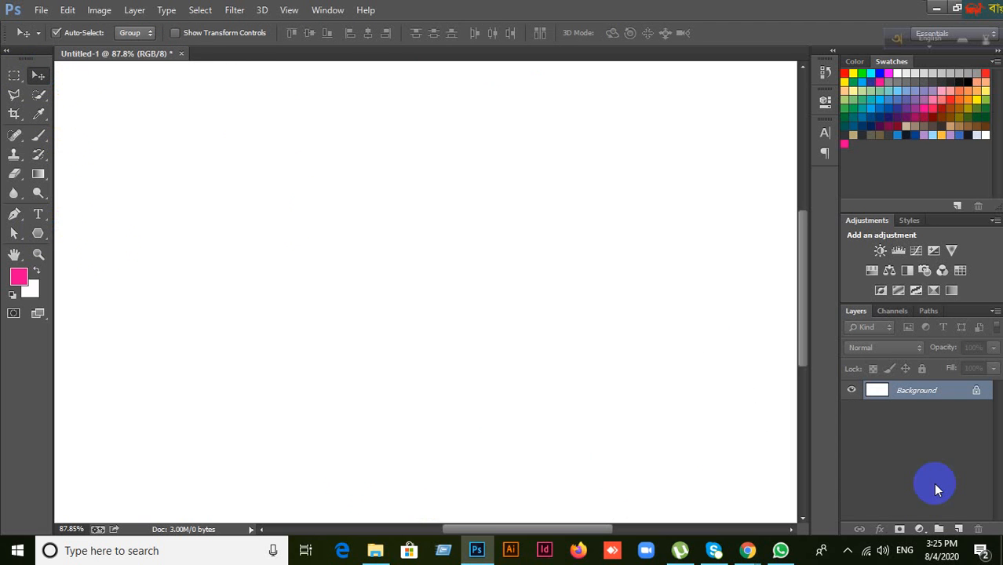
Step: Switch to the Custom Shape Tool and load the All shapes set into the picker
click(37, 234)
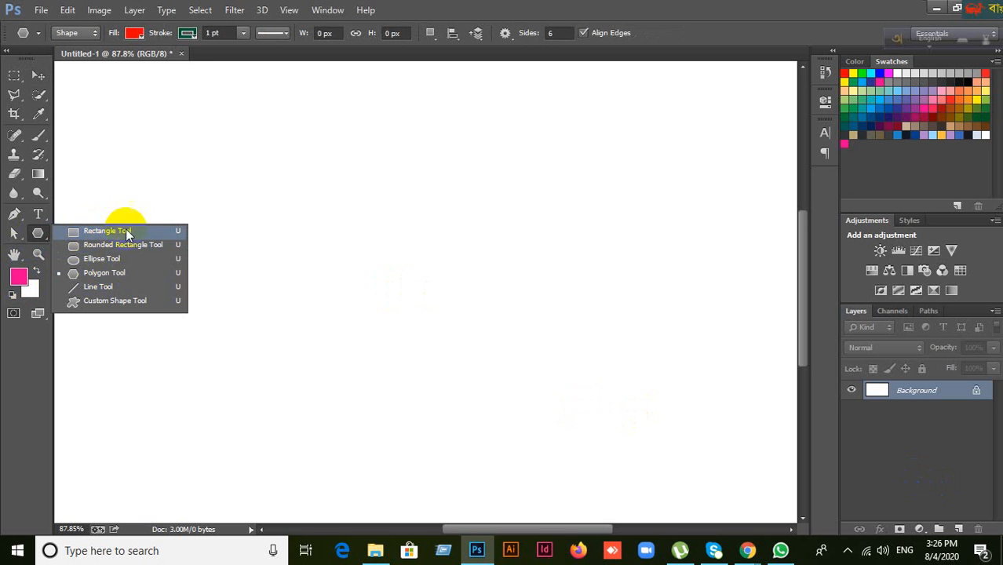
click(111, 306)
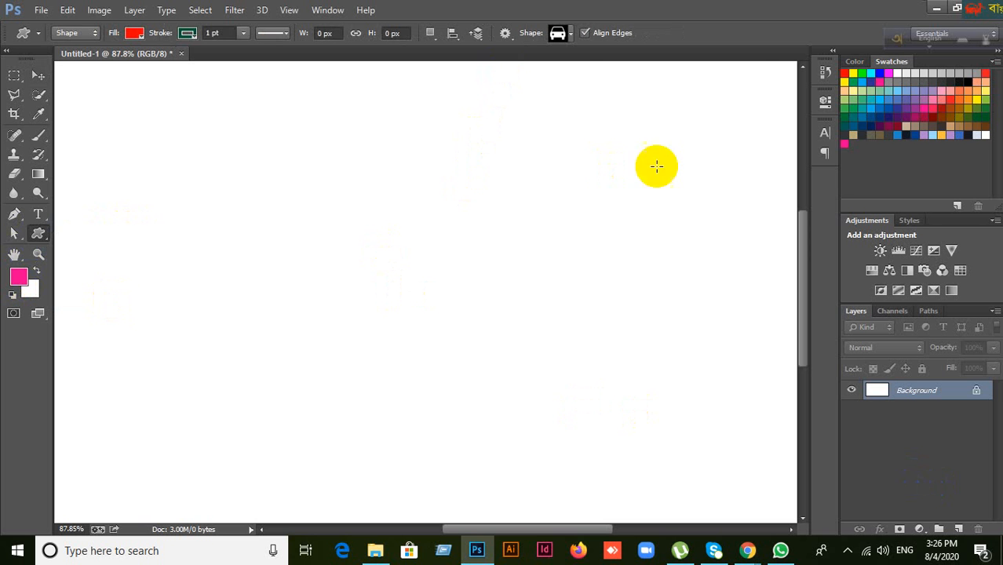
click(568, 33)
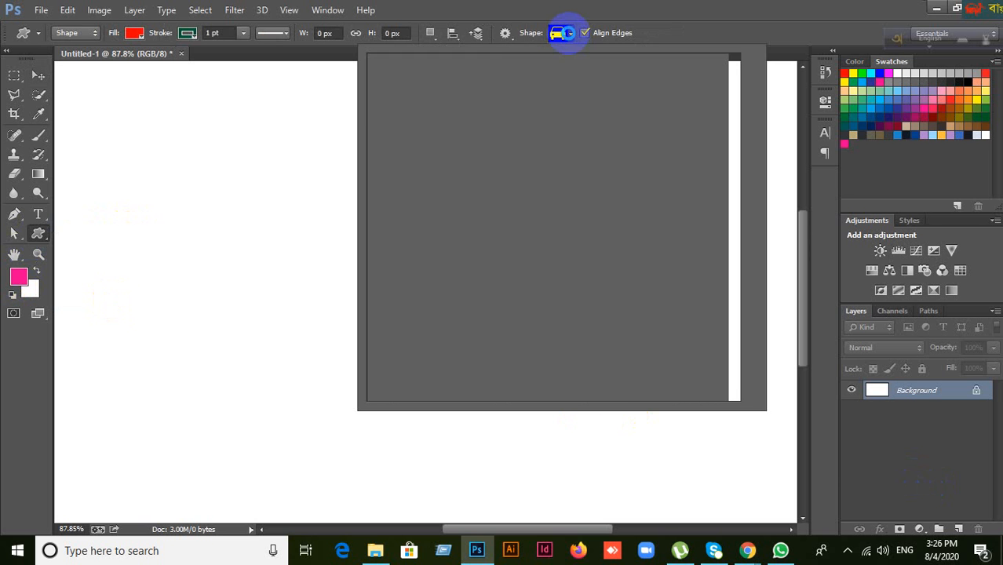
scroll(610, 202, down, 5)
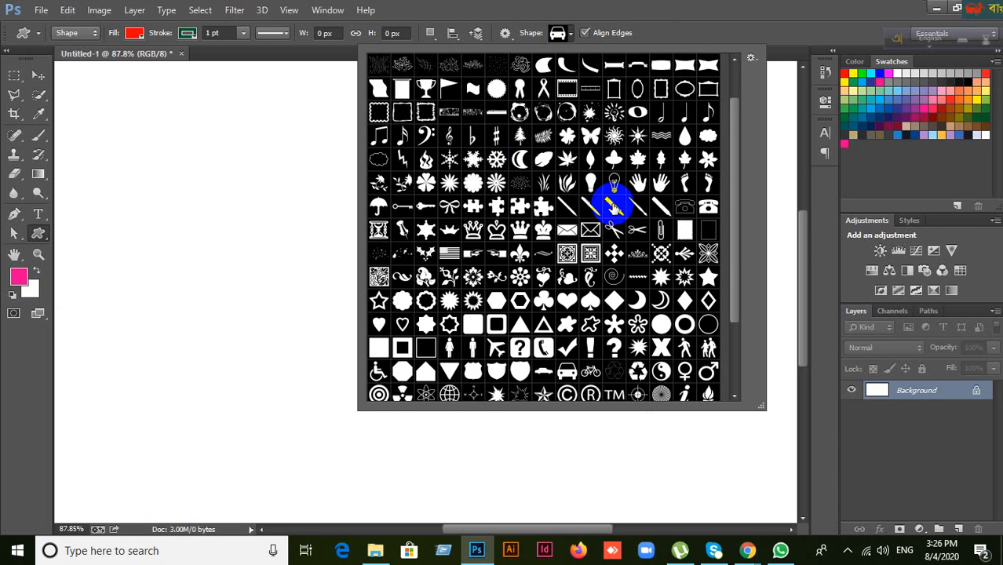
scroll(617, 110, up, 4)
click(752, 60)
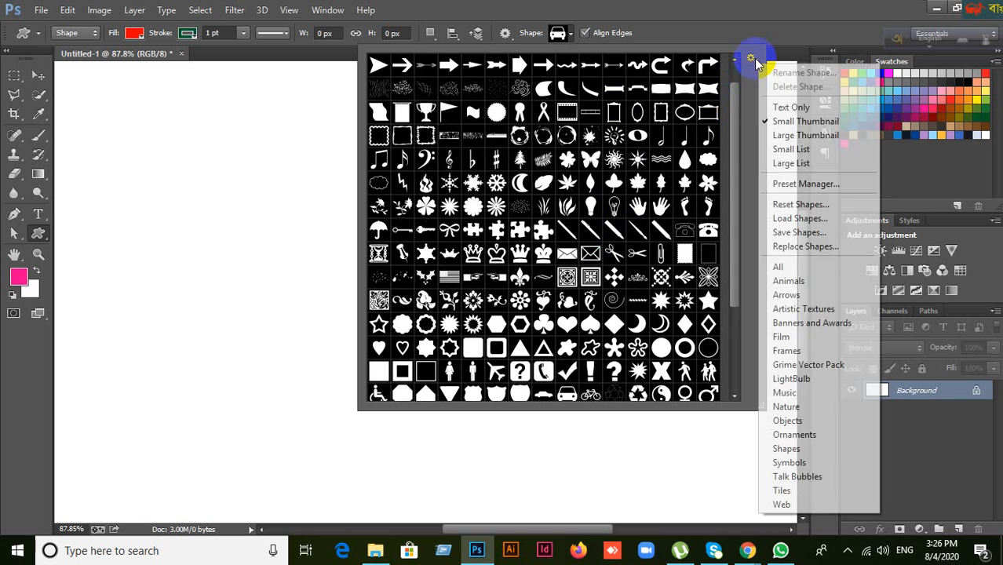
click(778, 265)
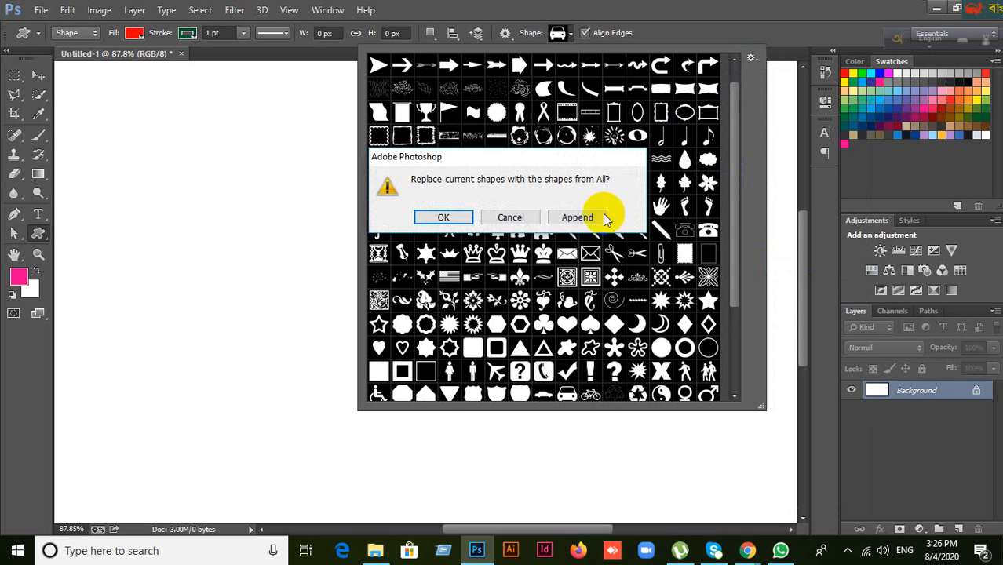
click(446, 218)
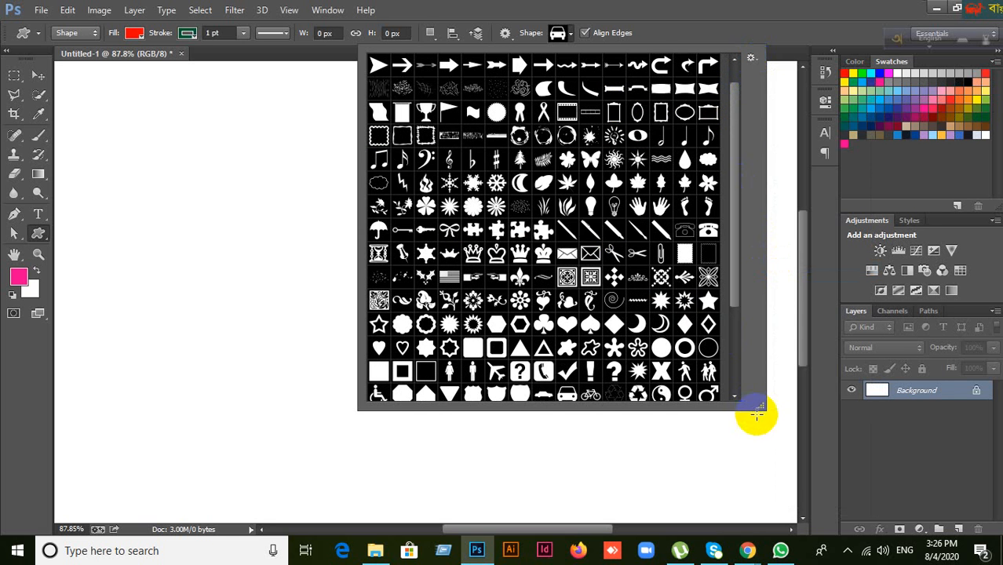
Step: Enlarge the shape picker and choose the butterfly shape
drag(762, 407, 797, 471)
click(685, 310)
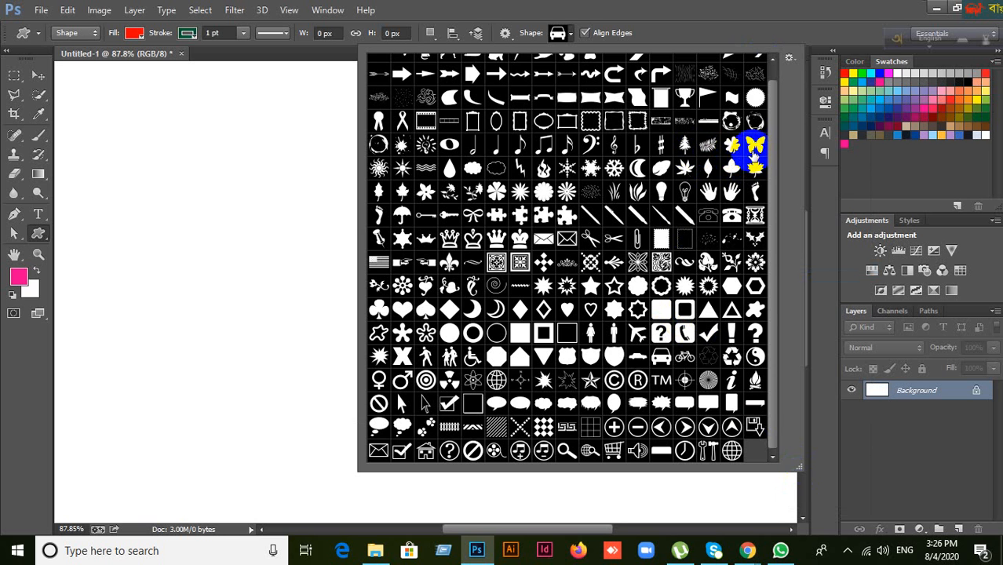
click(346, 232)
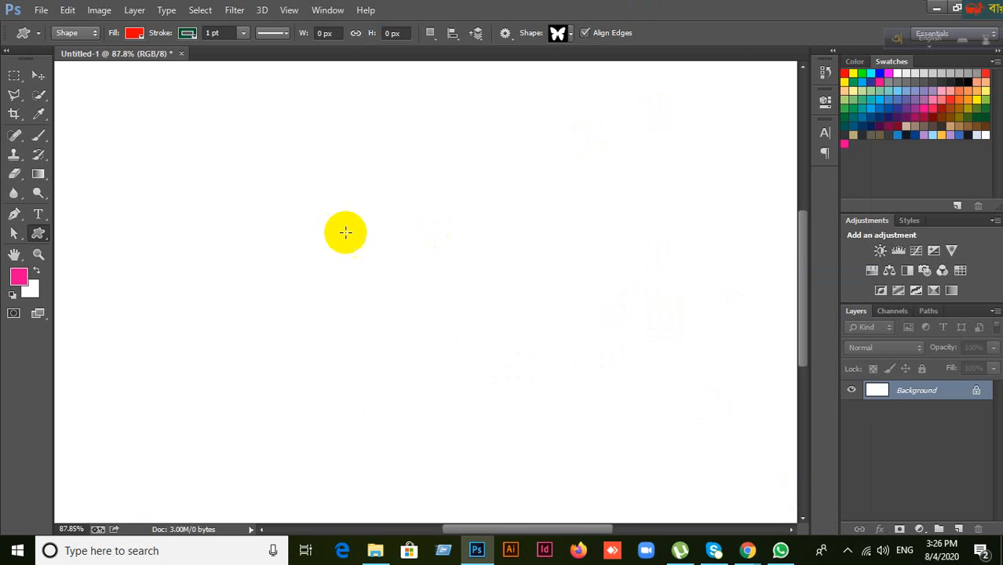
Step: Draw a large red butterfly in the middle of the canvas and nudge it slightly up
drag(266, 172, 529, 410)
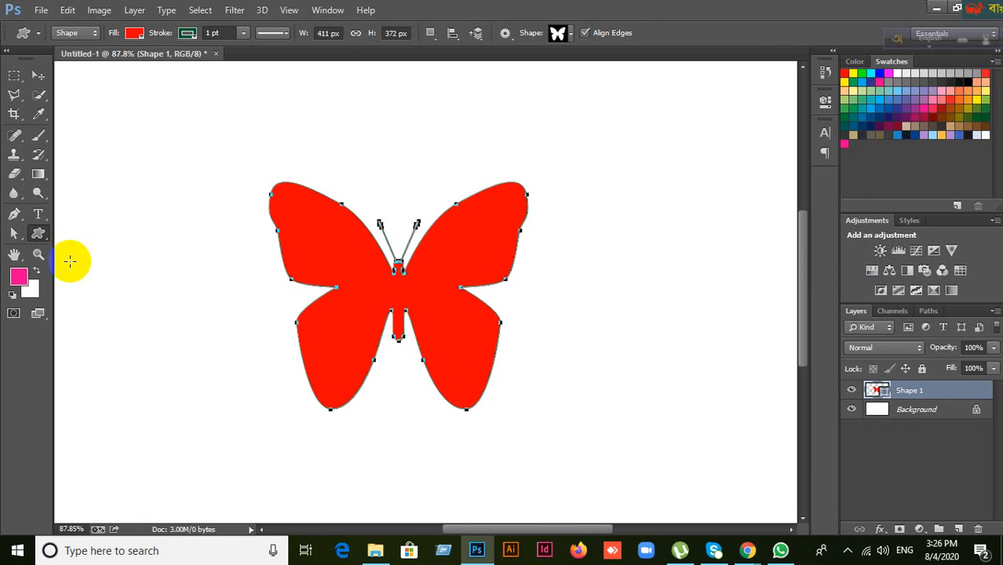
click(39, 75)
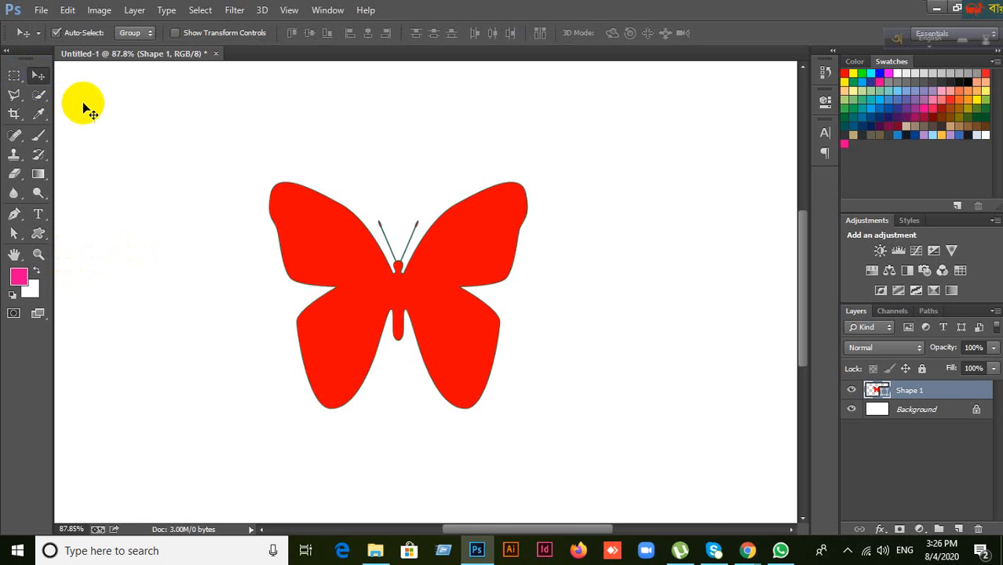
drag(471, 346, 467, 309)
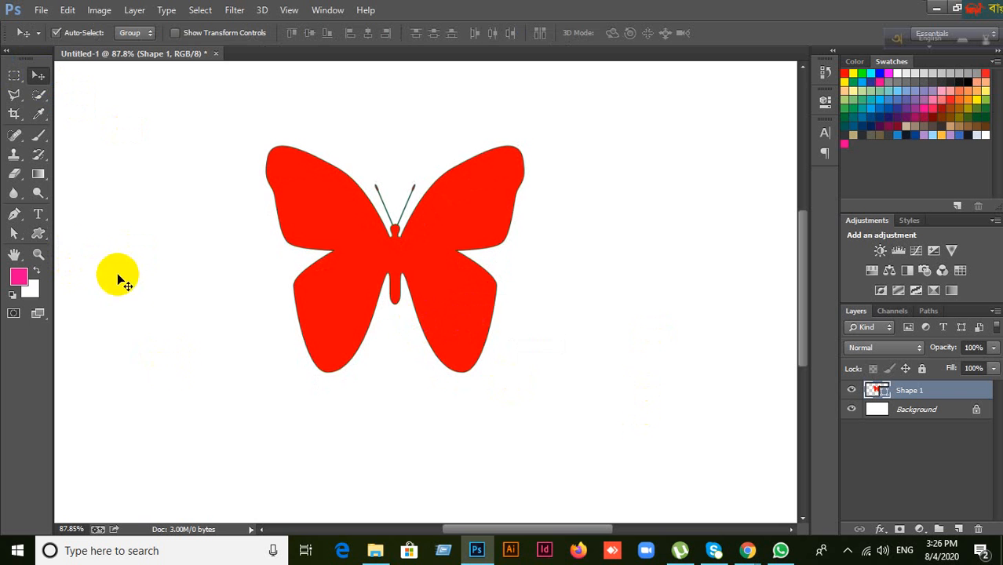
Step: Choose the curved arrow as the custom shape in the Shape picker
click(39, 234)
right_click(41, 234)
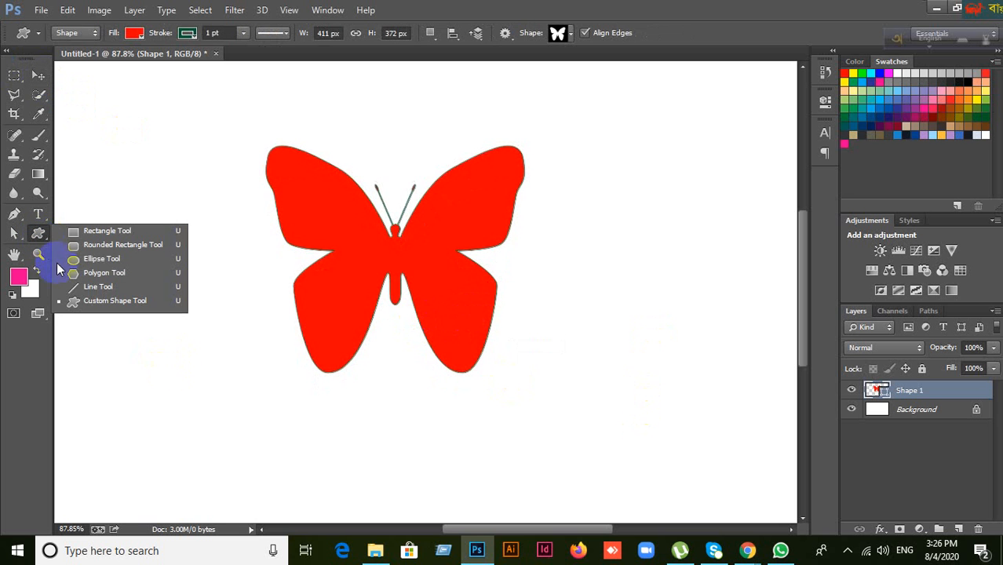
click(82, 303)
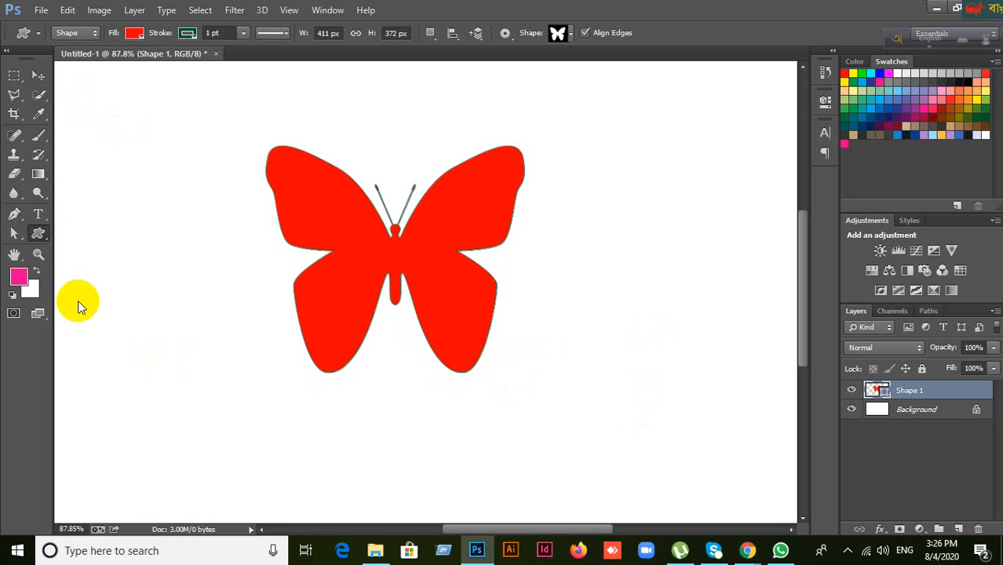
click(569, 39)
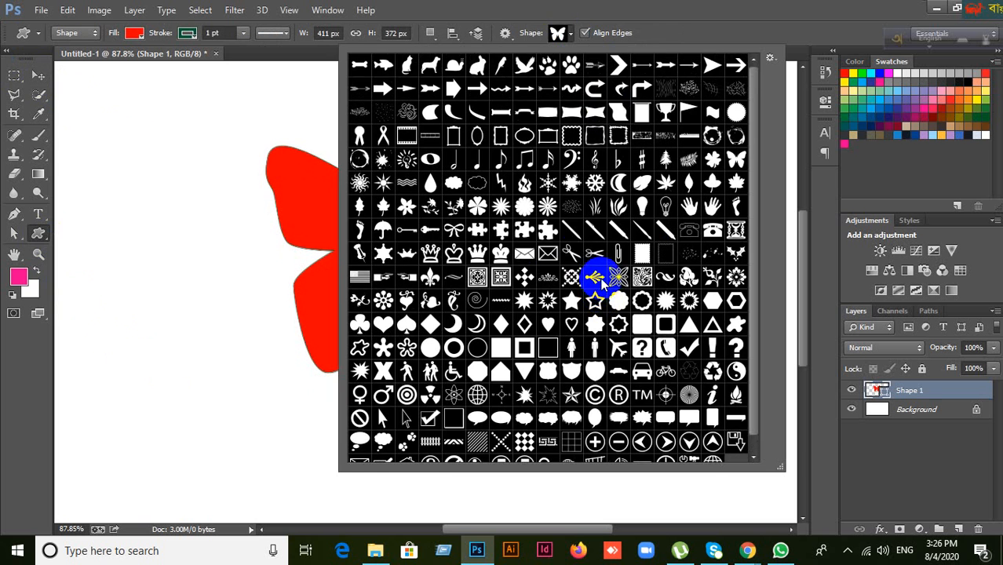
click(677, 6)
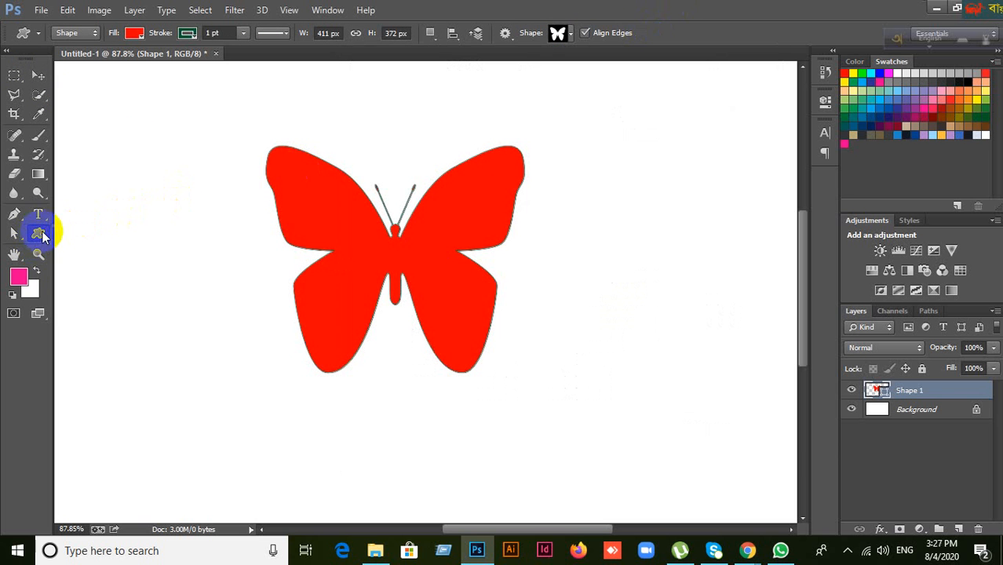
right_click(43, 236)
click(117, 301)
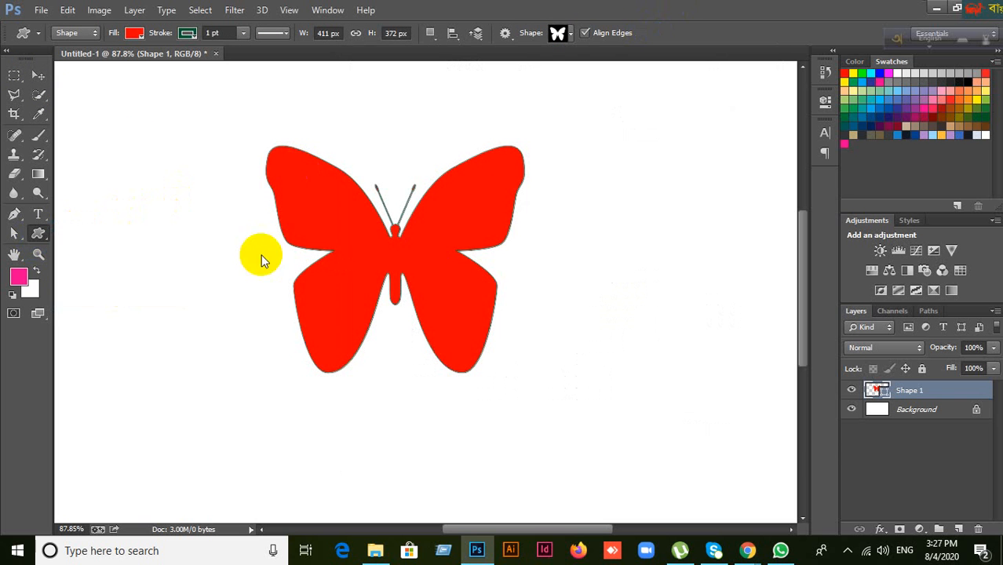
click(575, 36)
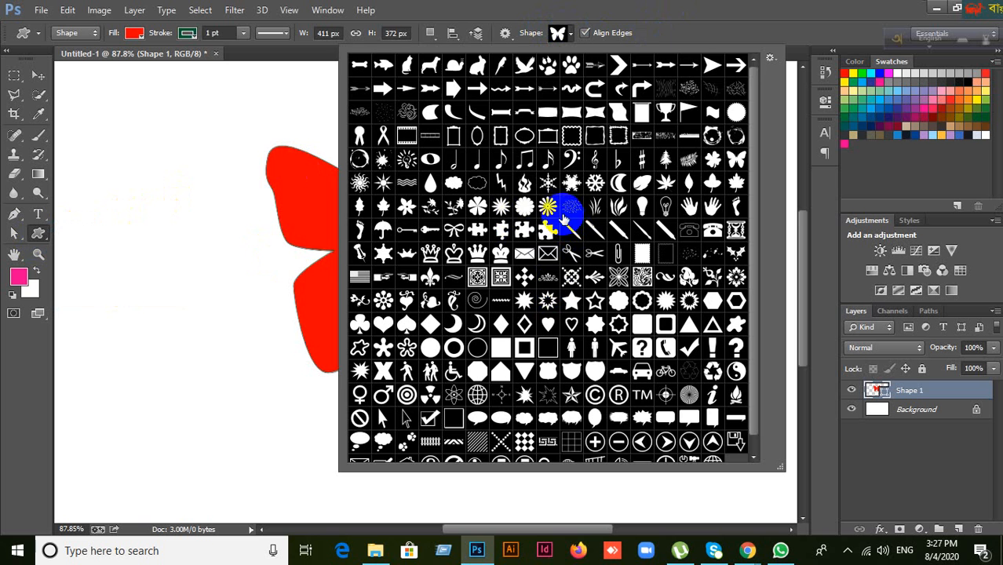
scroll(564, 221, down, 1)
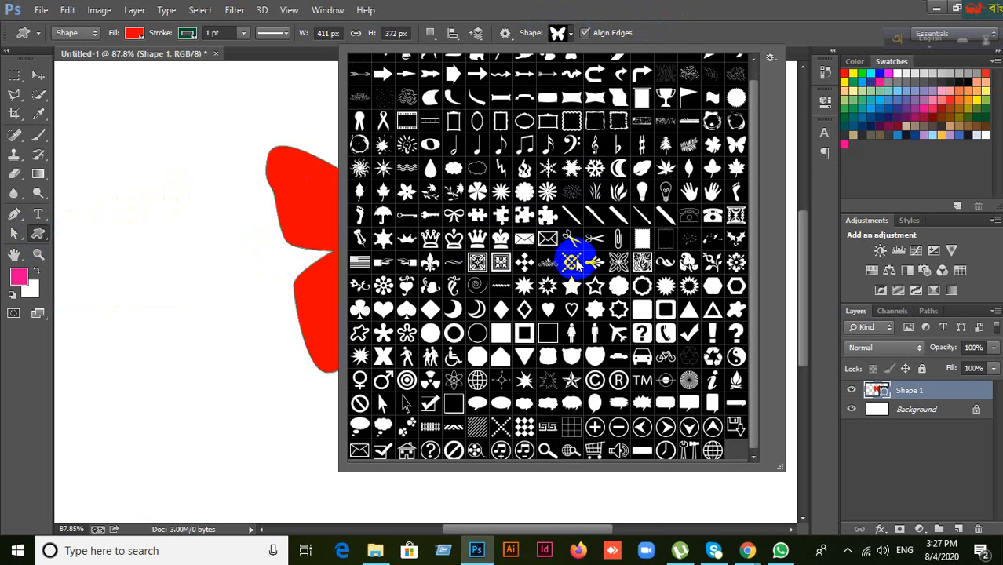
scroll(575, 263, up, 1)
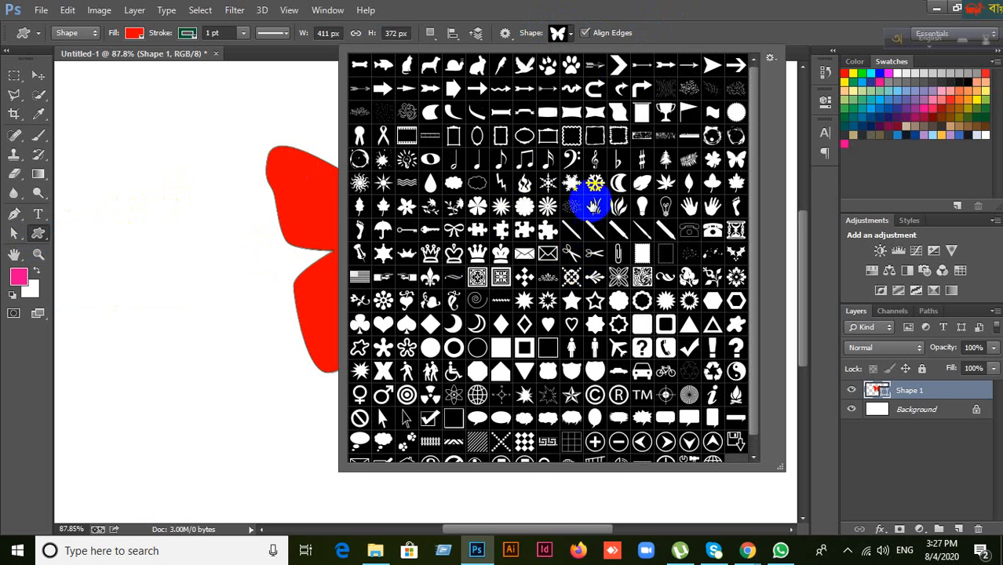
click(595, 90)
click(675, 50)
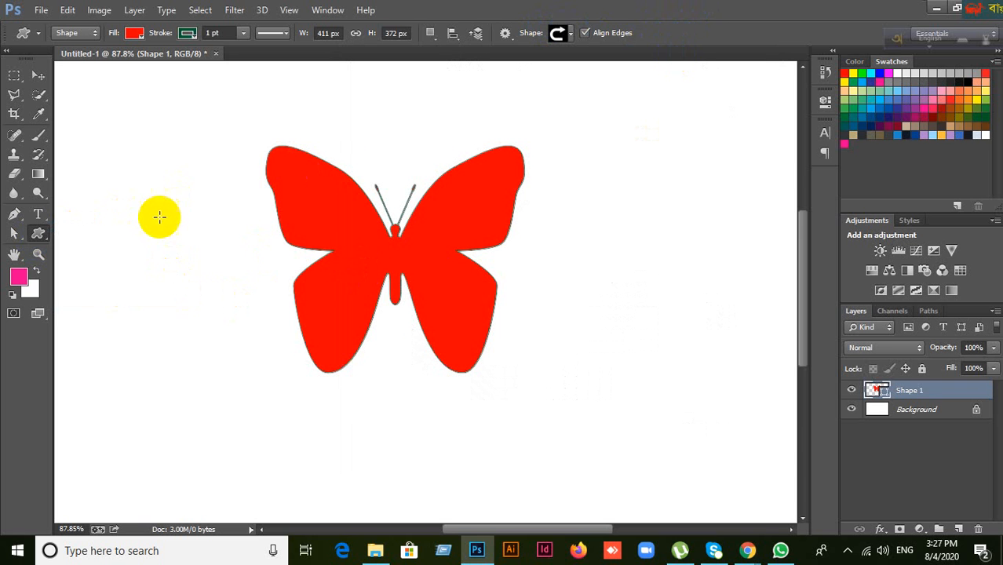
Step: Draw a red curved arrow left of the butterfly and move it above the left wing
drag(157, 215, 272, 376)
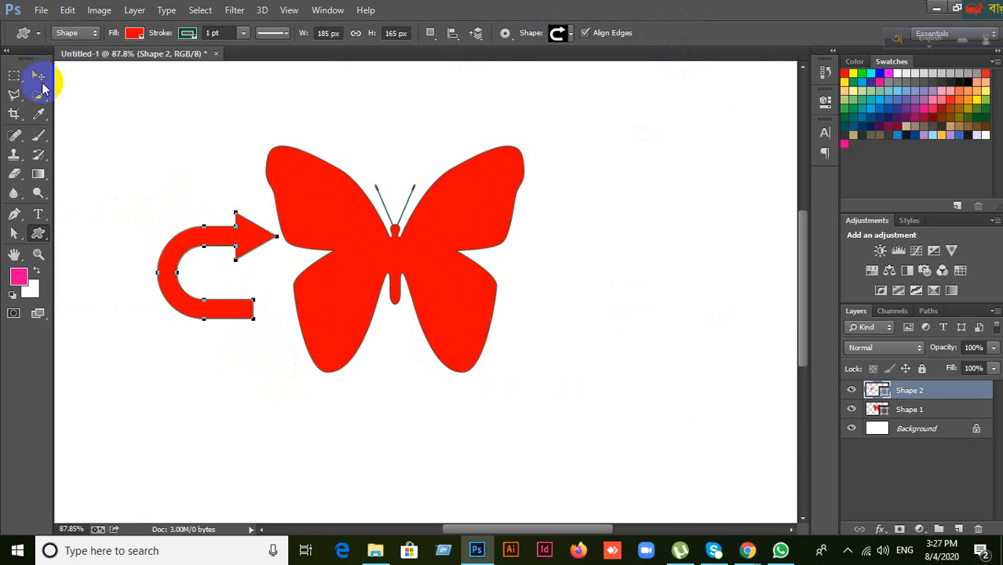
click(39, 75)
drag(249, 233, 202, 150)
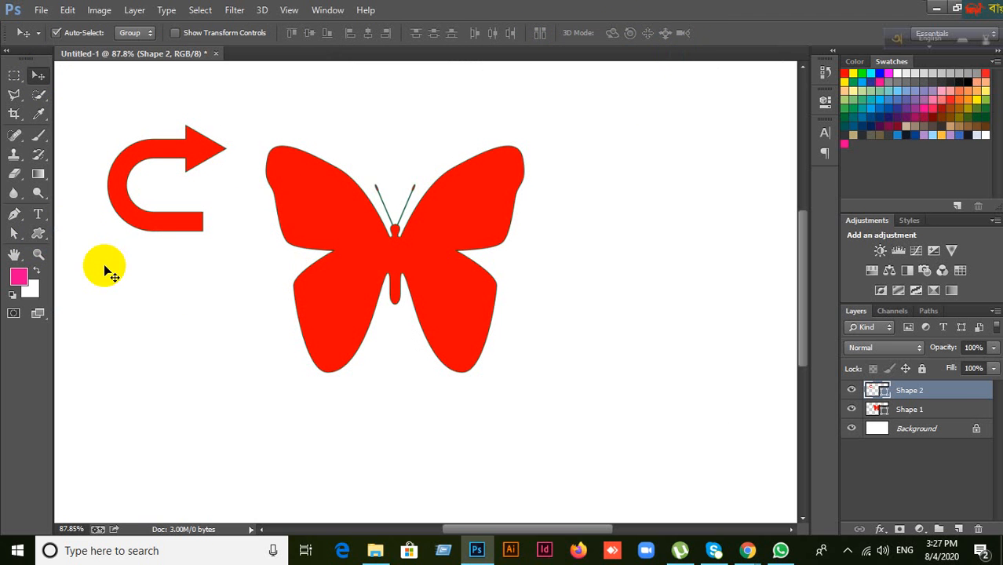
Step: Pick the leaf custom shape and draw it right of the butterfly
click(44, 239)
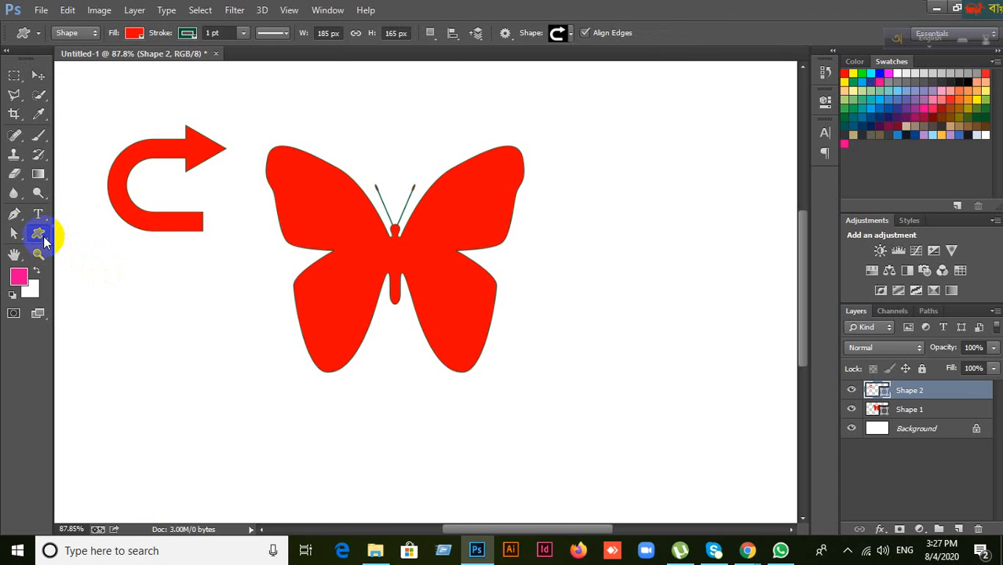
click(106, 300)
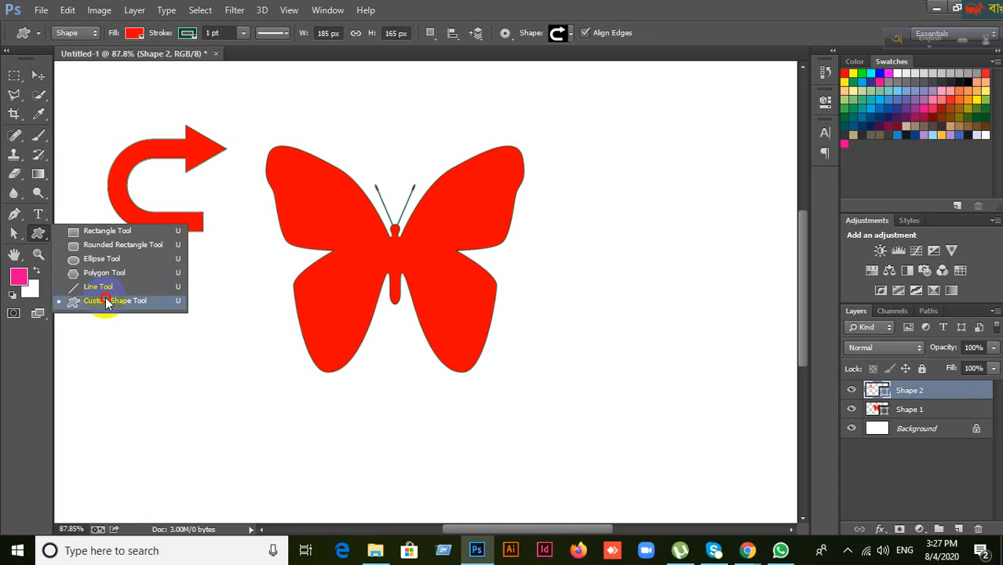
click(571, 33)
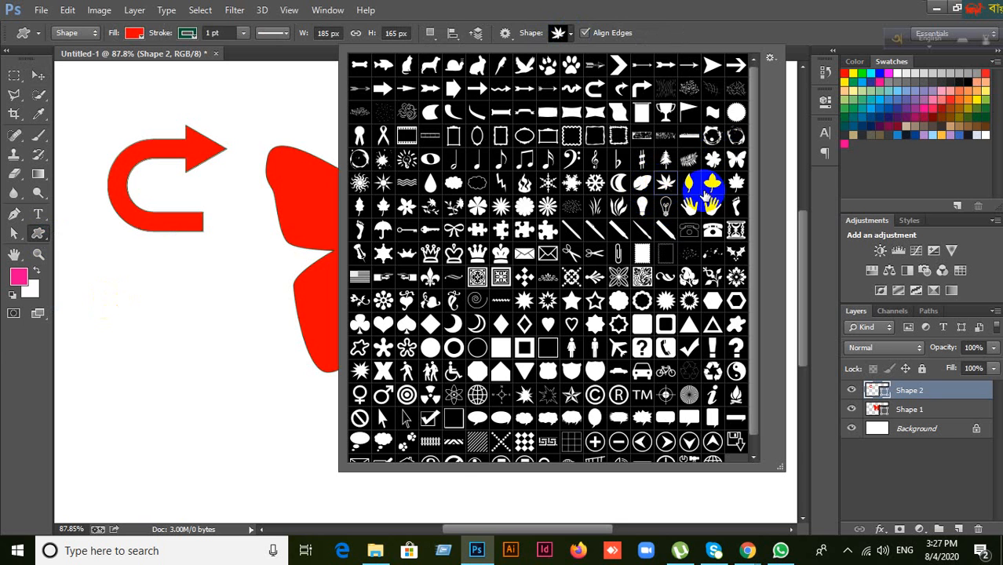
click(697, 17)
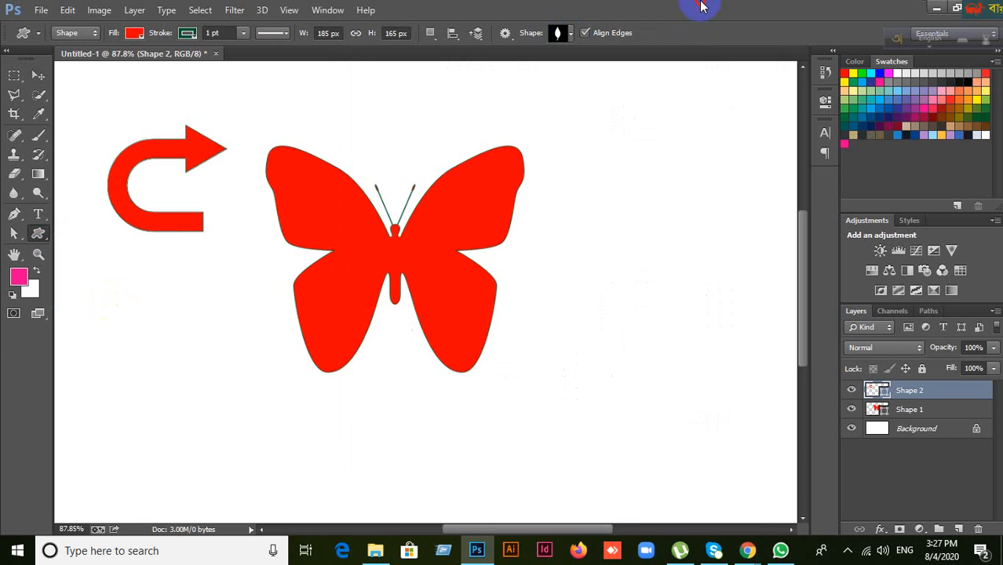
drag(590, 179, 773, 456)
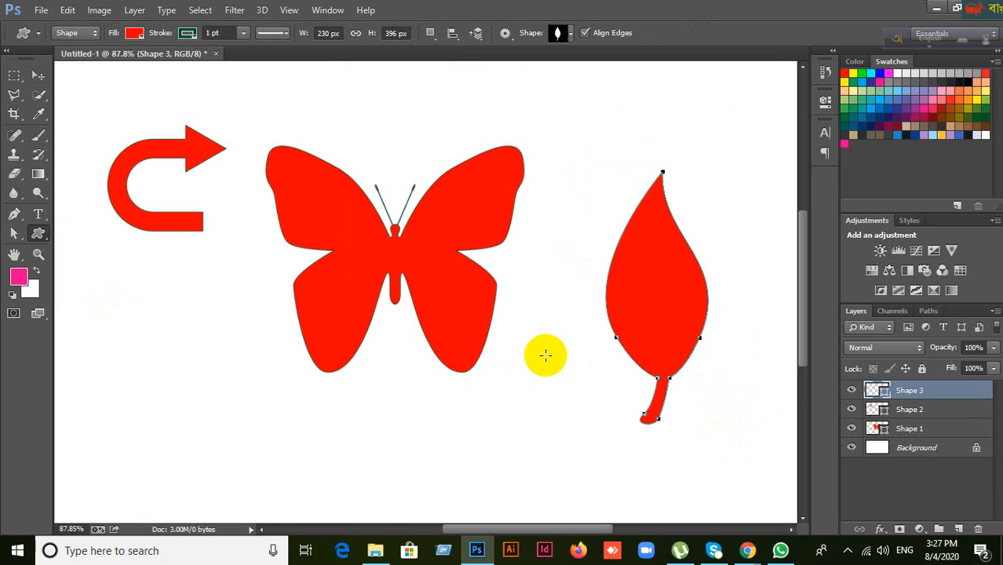
Step: Move the leaf and butterfly up and aim the arrow into the butterfly
click(38, 77)
drag(670, 340, 631, 266)
drag(455, 329, 453, 290)
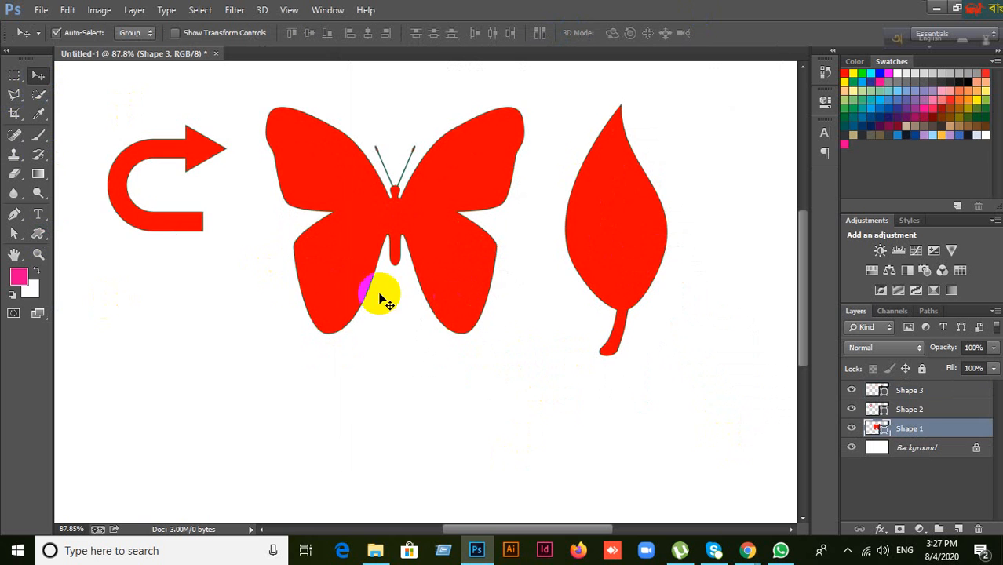
drag(183, 223, 226, 260)
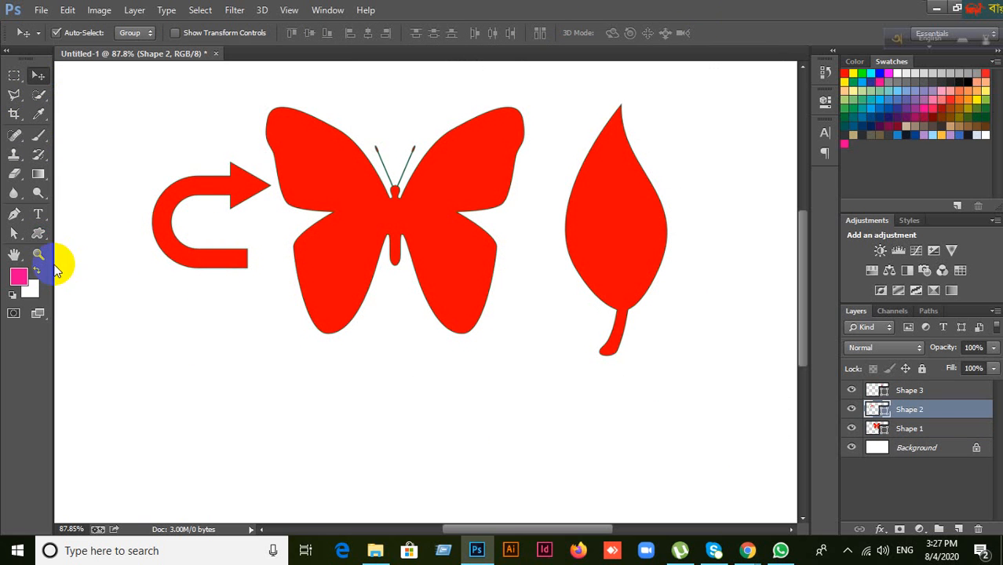
Step: Switch to the Rectangle Tool and select the Shape 1 through Shape 3 layers together
click(38, 233)
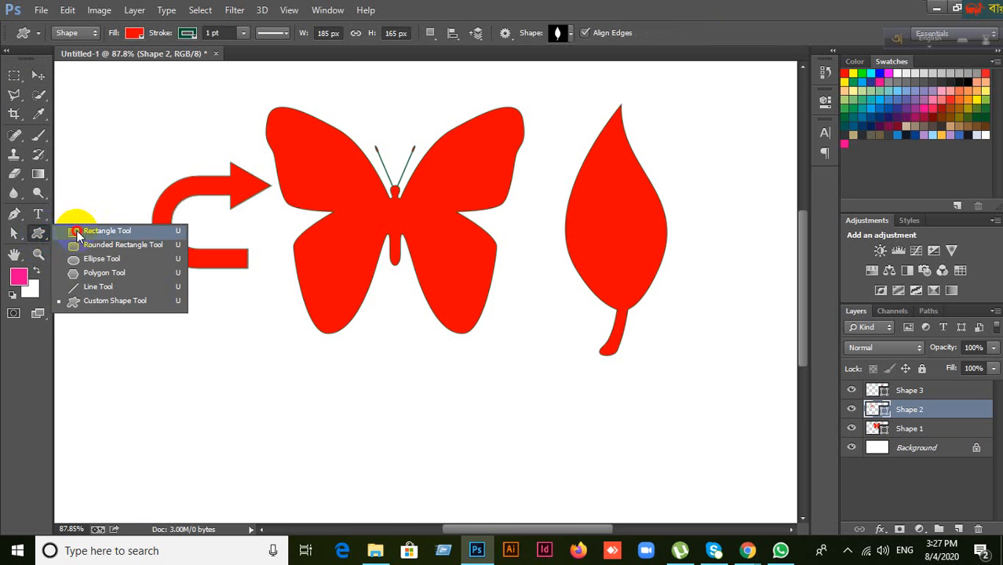
click(77, 231)
click(38, 75)
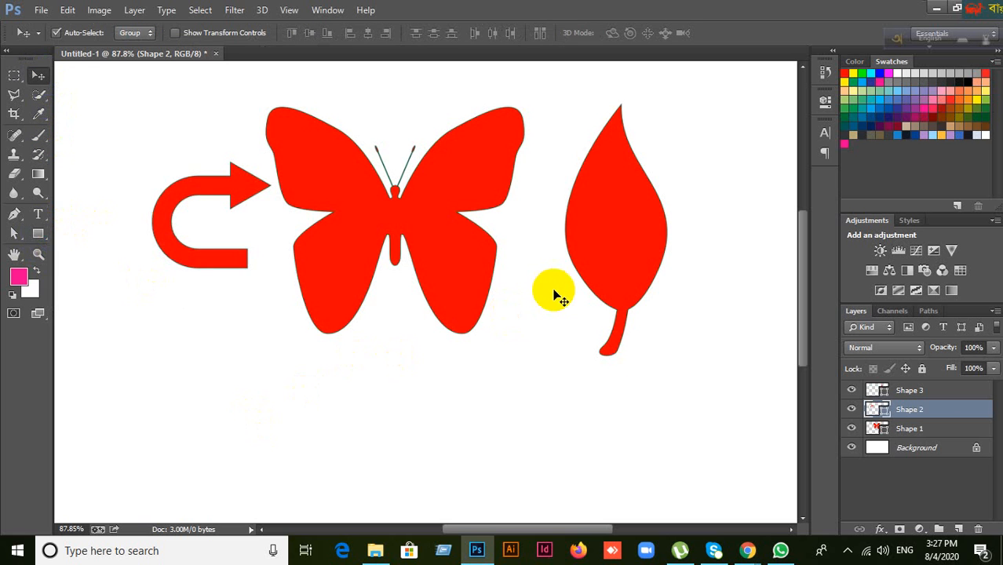
click(933, 429)
click(927, 395)
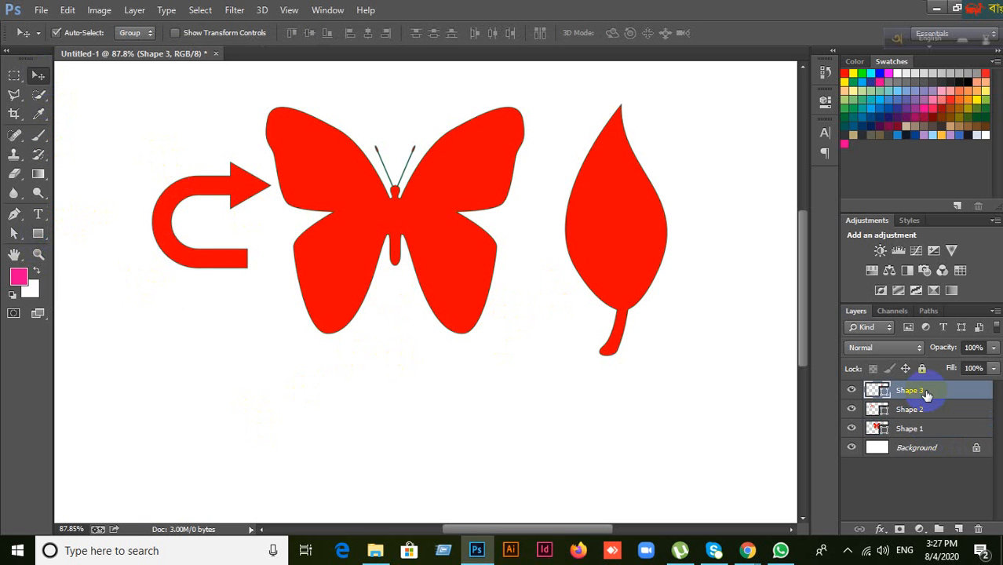
shift+click(935, 429)
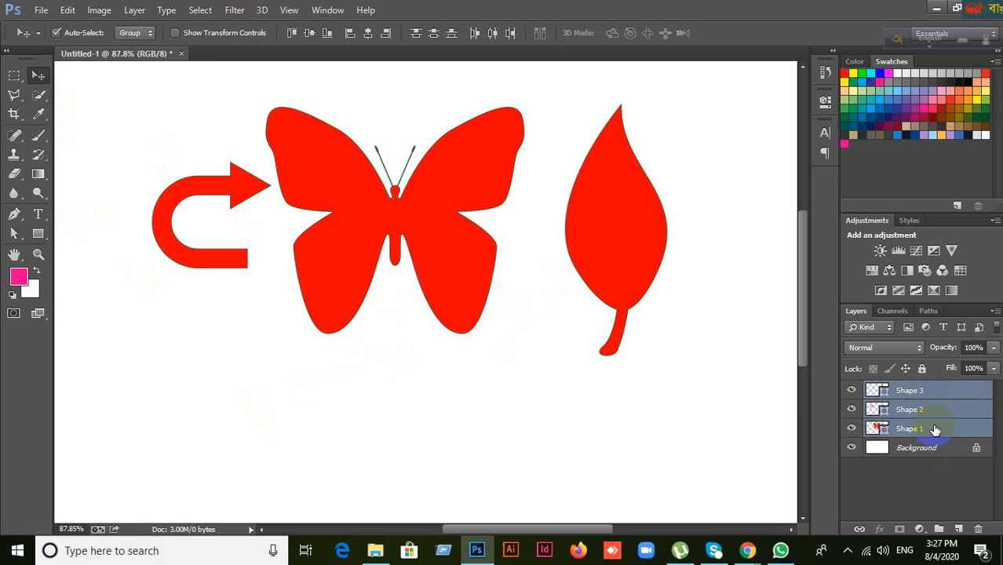
Step: Delete the selected shapes and draw a new red square with no stroke
key(Delete)
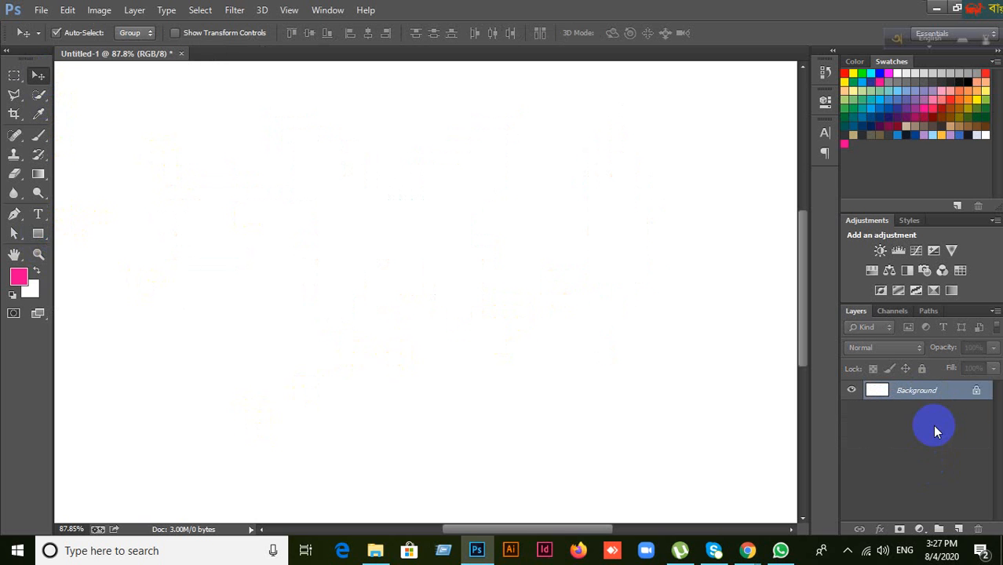
click(37, 233)
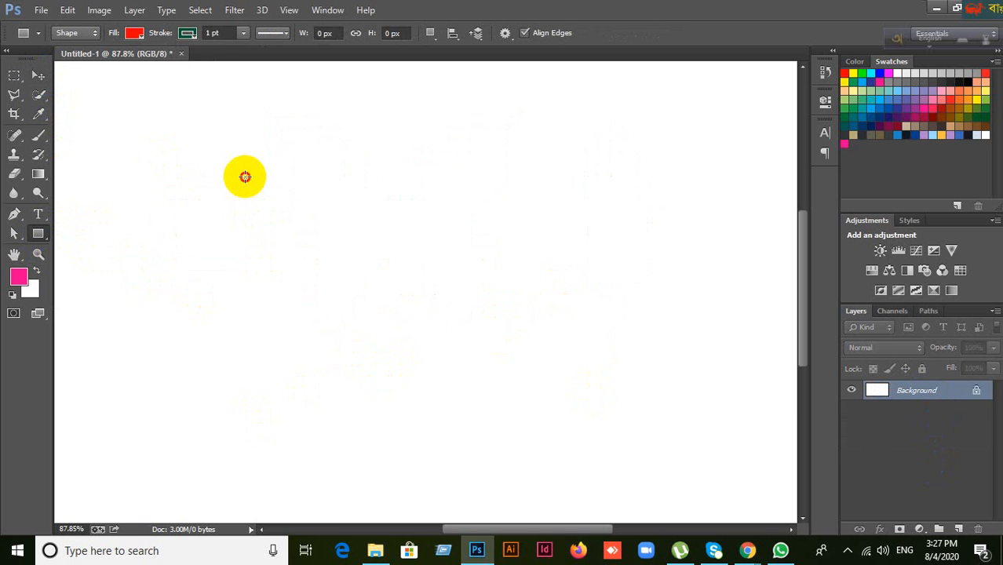
drag(245, 177, 497, 360)
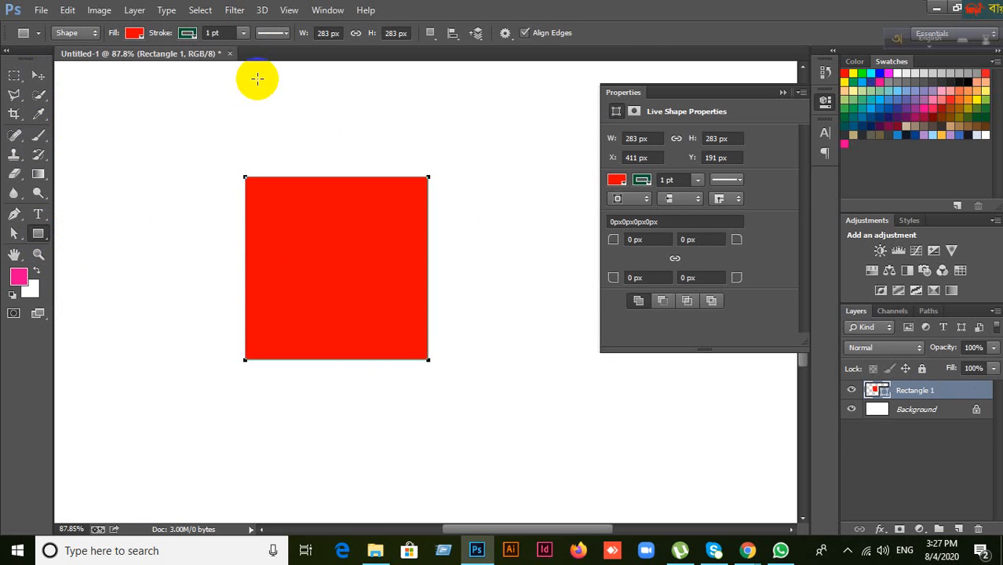
click(196, 41)
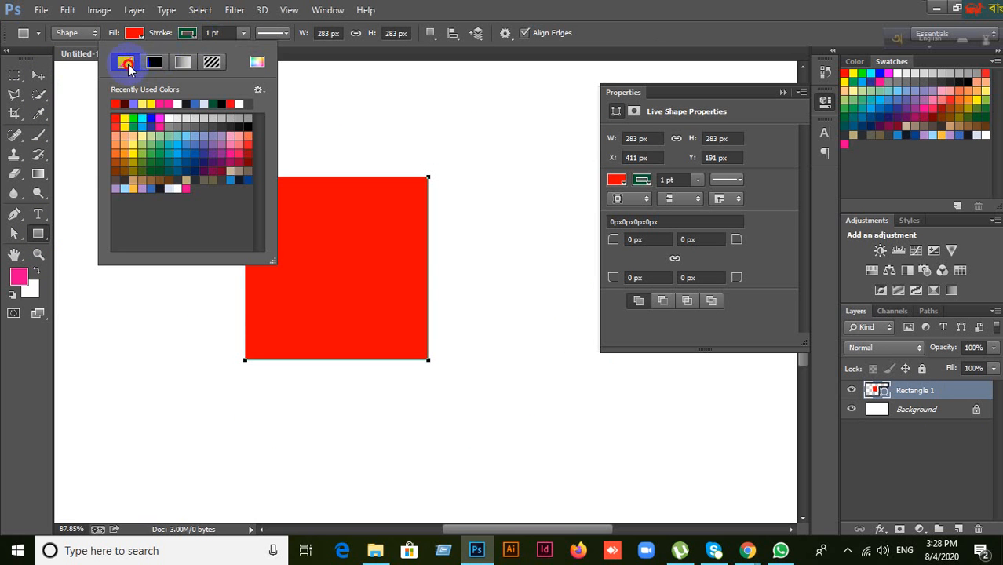
click(126, 62)
click(510, 33)
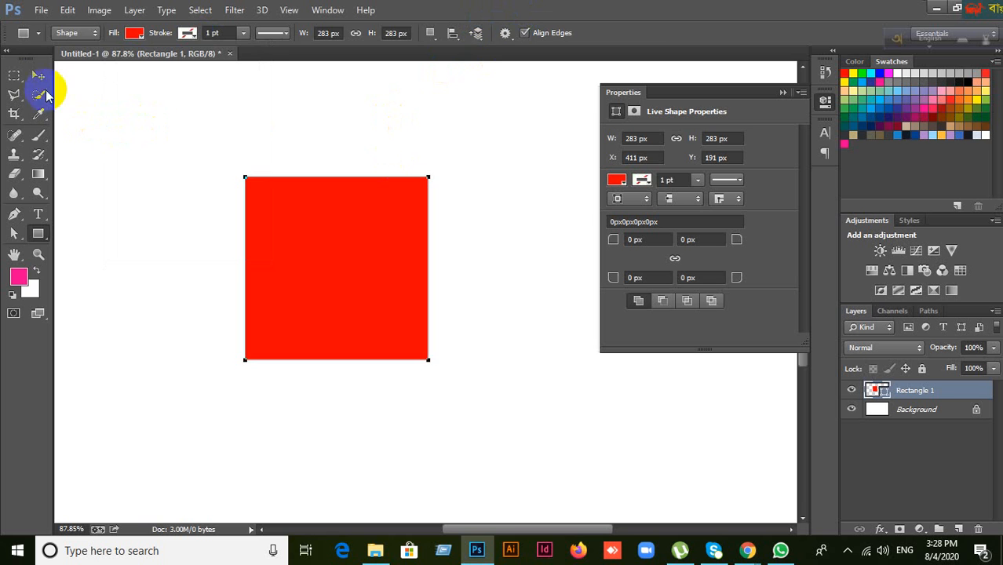
Step: Reposition the red square to the left of the canvas centre
click(38, 76)
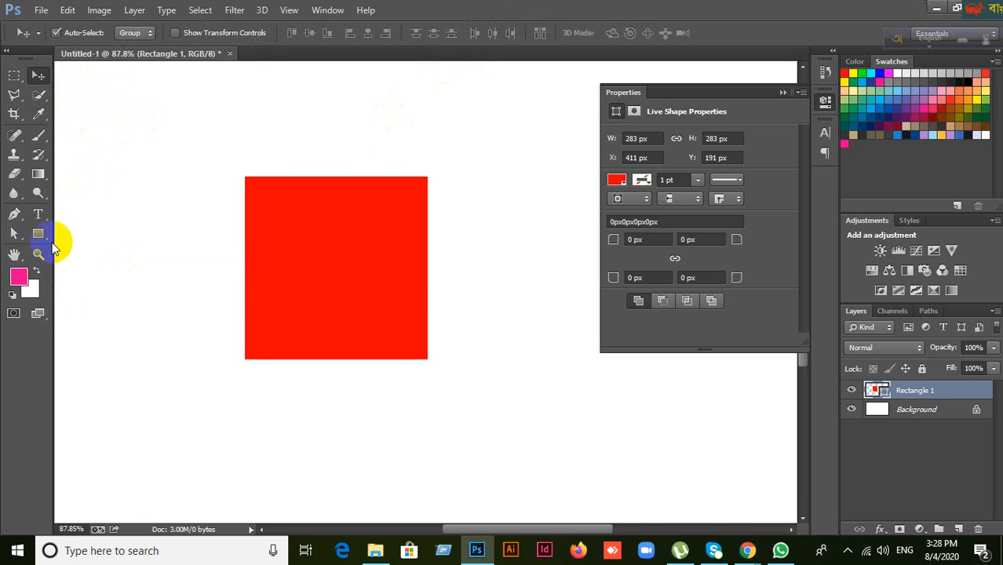
click(360, 256)
drag(359, 259, 433, 271)
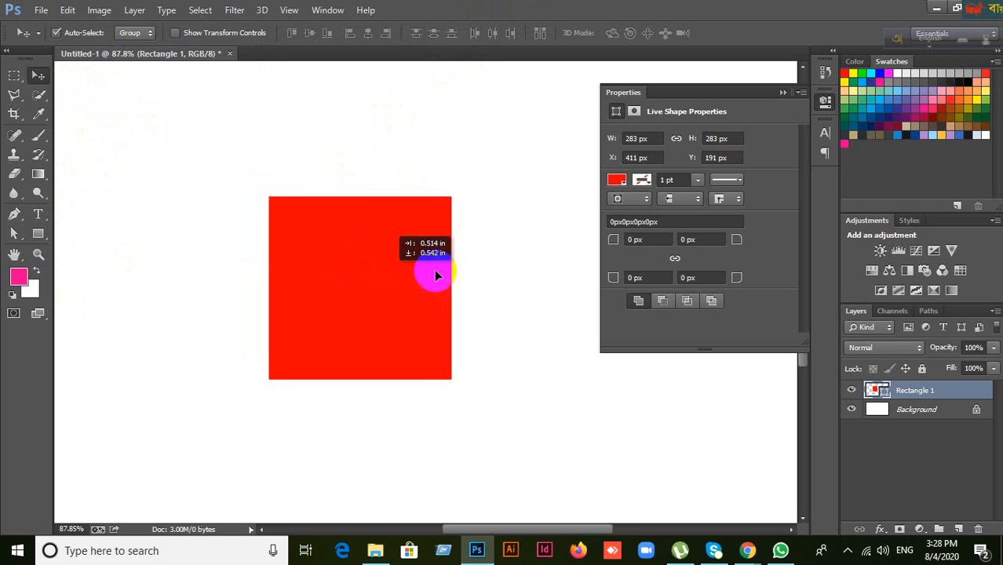
click(783, 93)
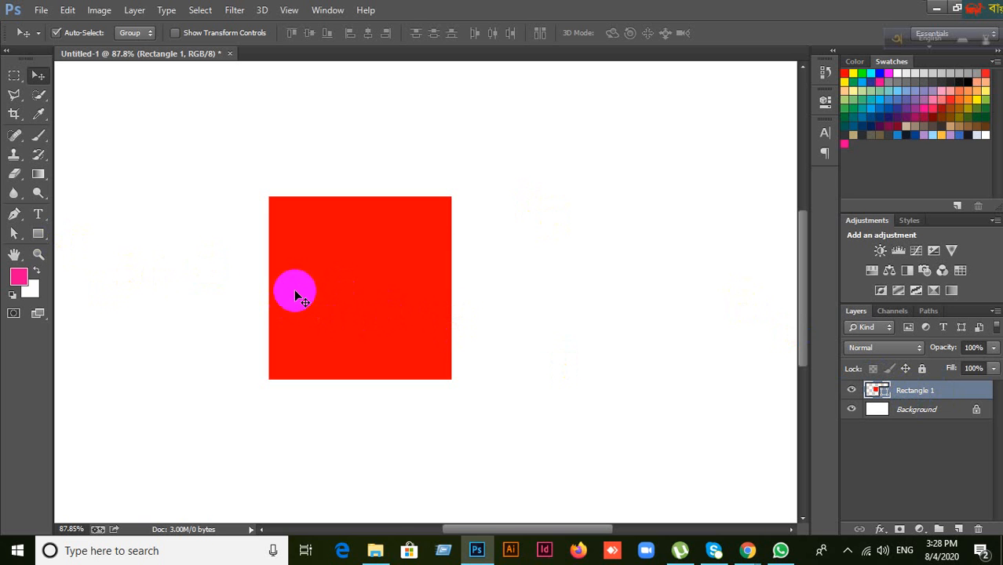
drag(294, 289, 371, 292)
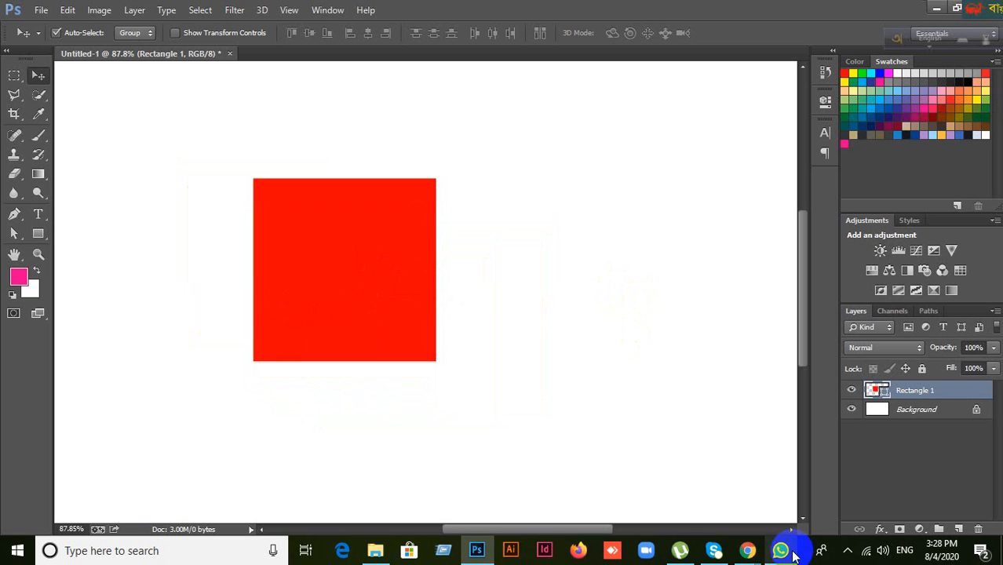
mouse_move(746, 550)
click(714, 509)
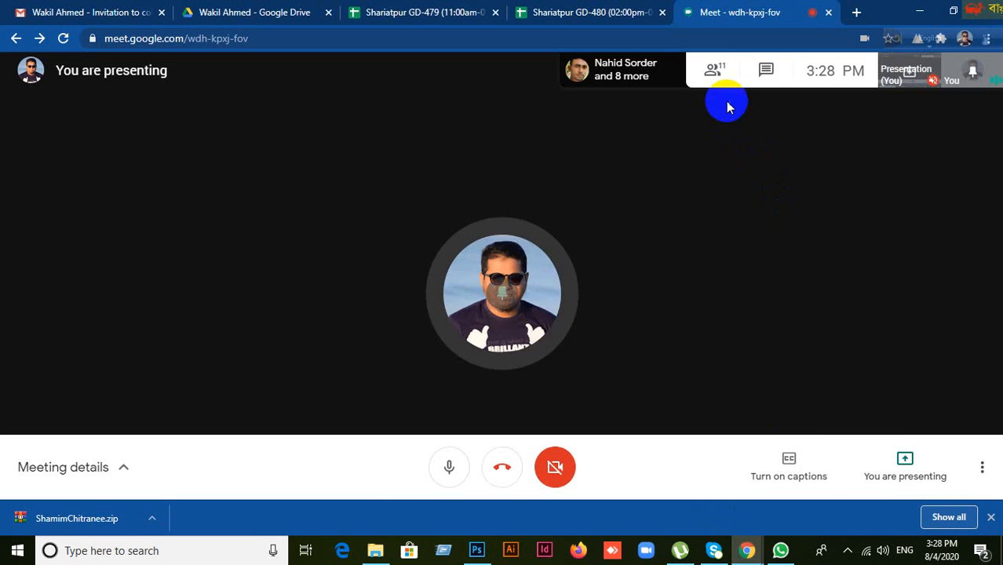
click(714, 70)
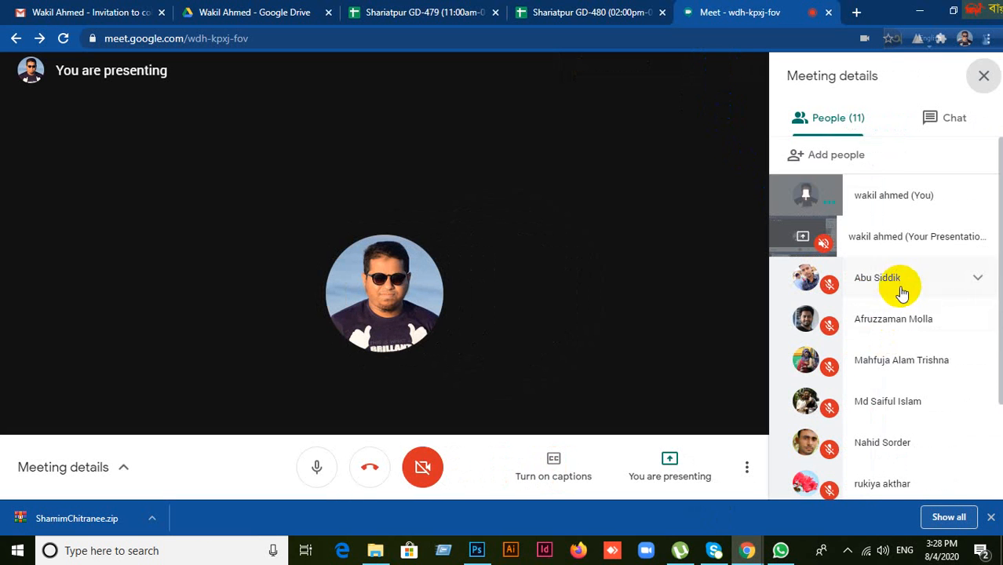
scroll(904, 314, down, 3)
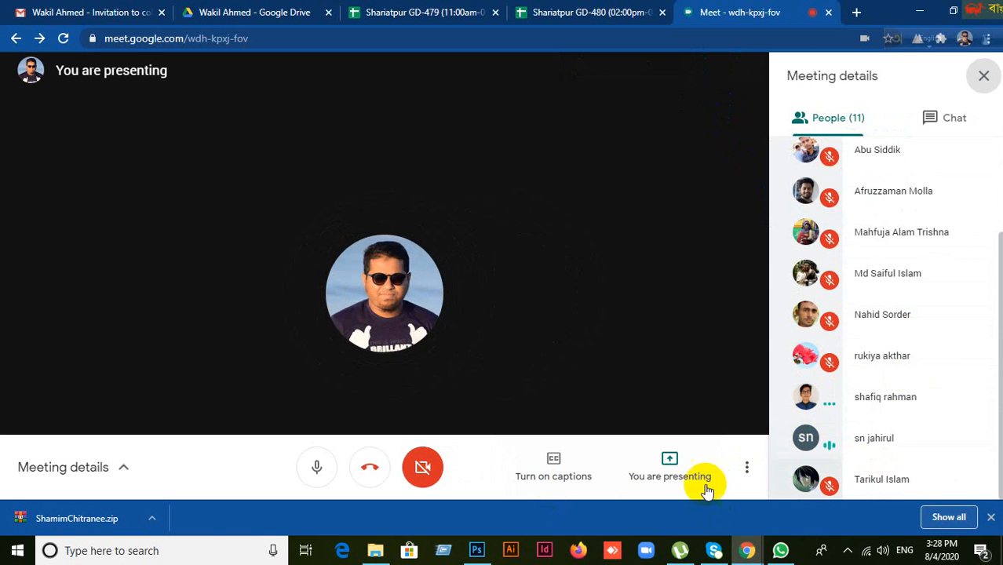
click(479, 548)
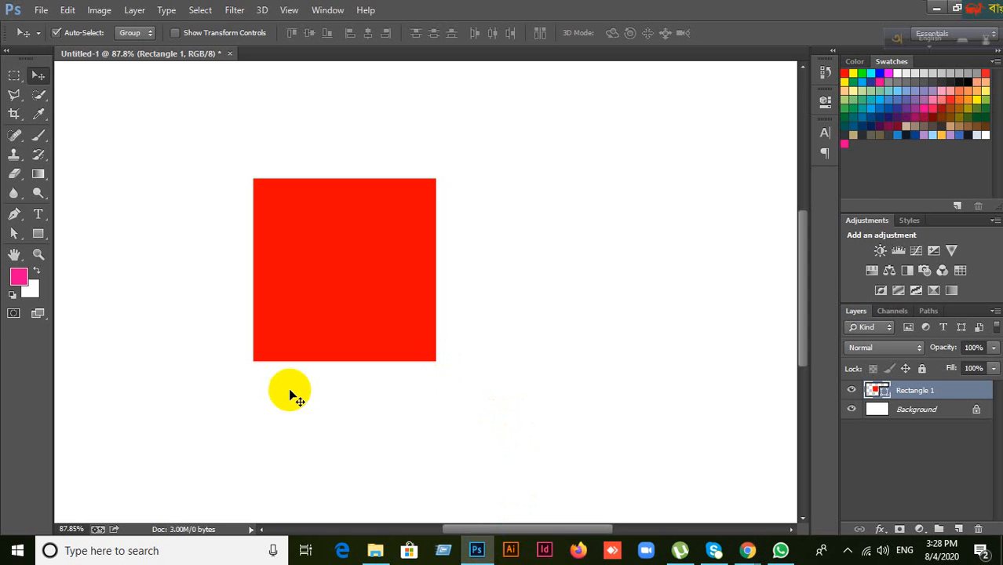
Step: Nudge the red square left and down, then return to the Rectangle Tool
drag(352, 271, 342, 289)
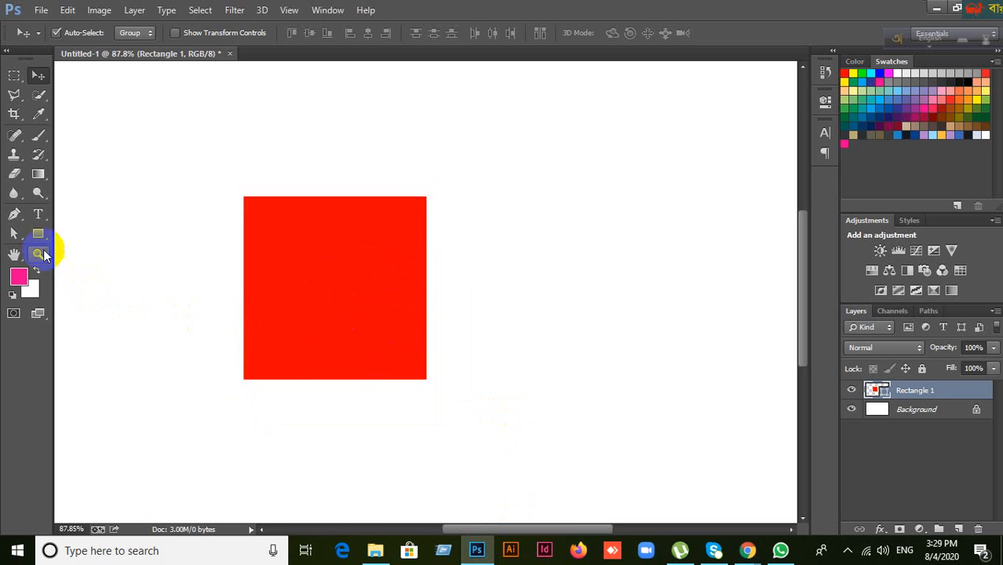
click(39, 236)
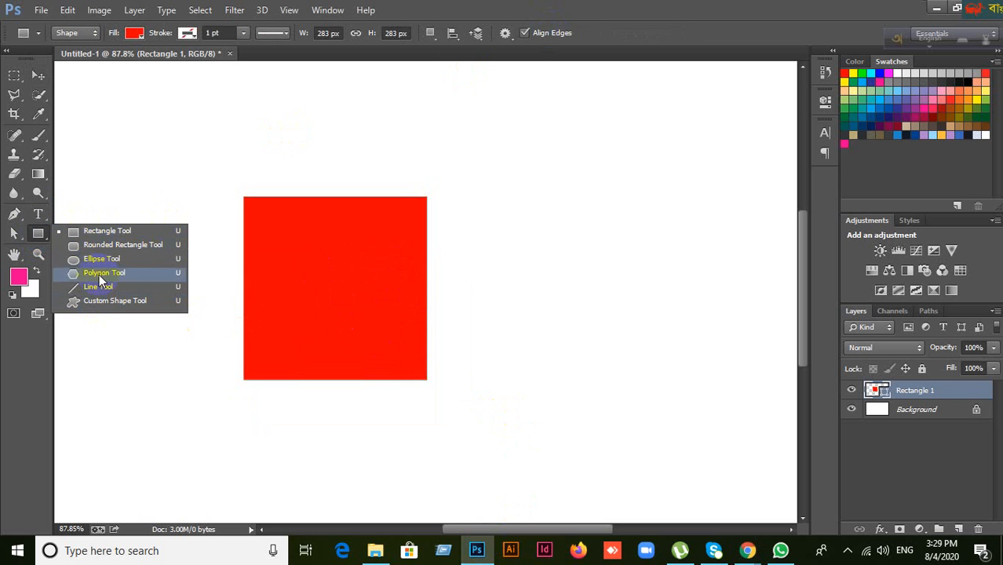
click(598, 5)
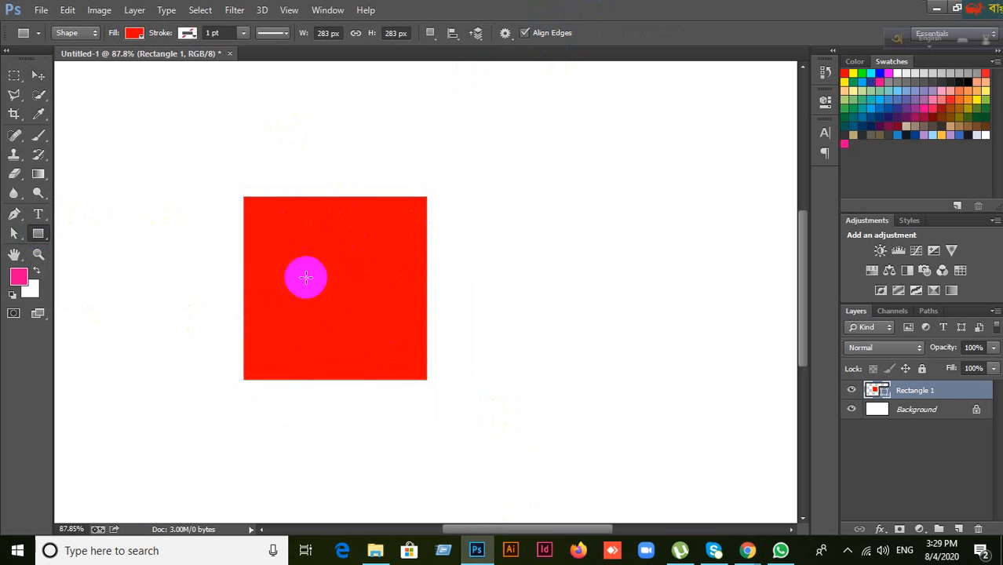
click(38, 75)
click(38, 233)
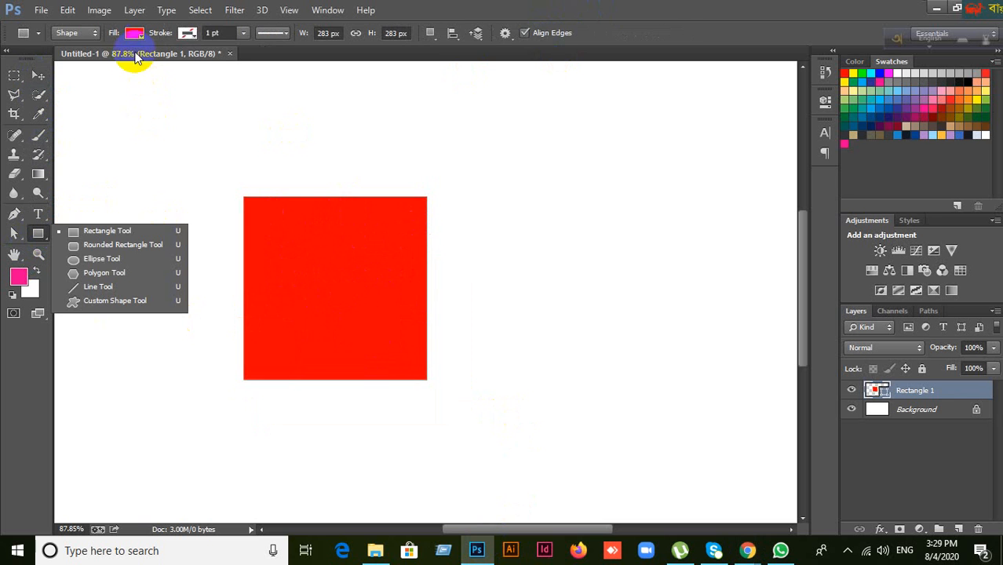
Step: Try green, blue, purple, magenta, navy and other fill swatches on the square
click(135, 35)
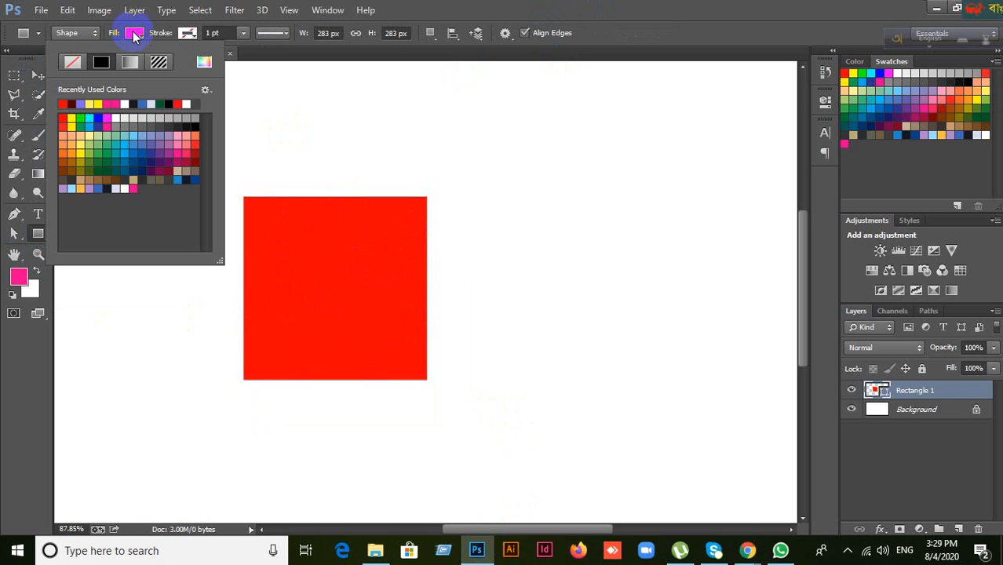
click(89, 165)
click(151, 153)
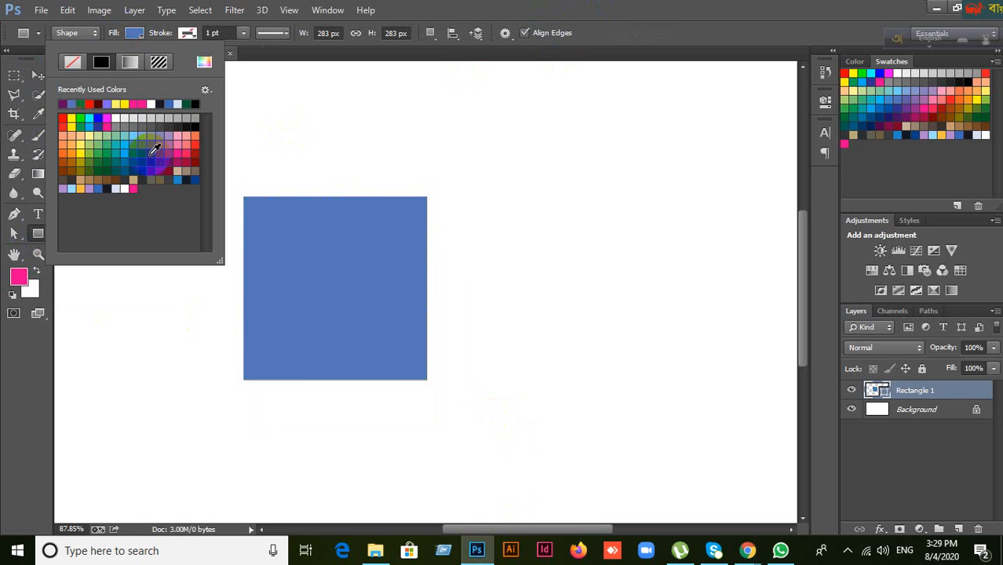
click(135, 154)
click(178, 135)
click(176, 161)
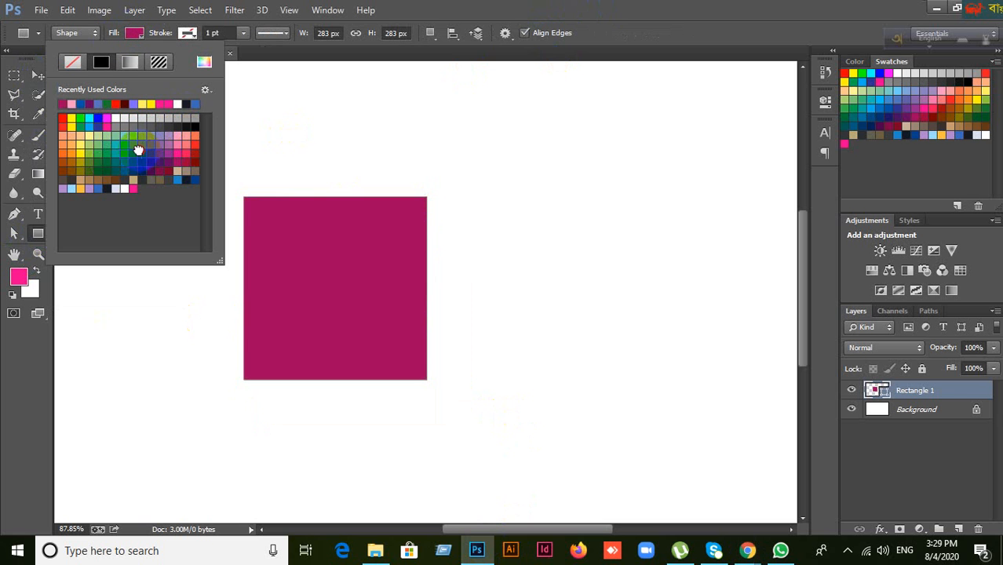
click(99, 156)
click(138, 135)
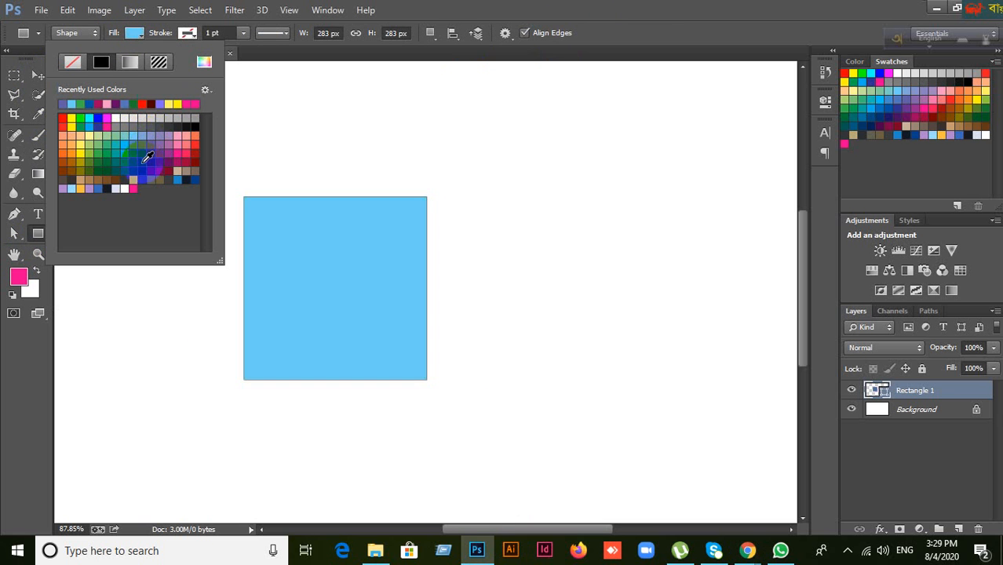
click(143, 162)
click(125, 162)
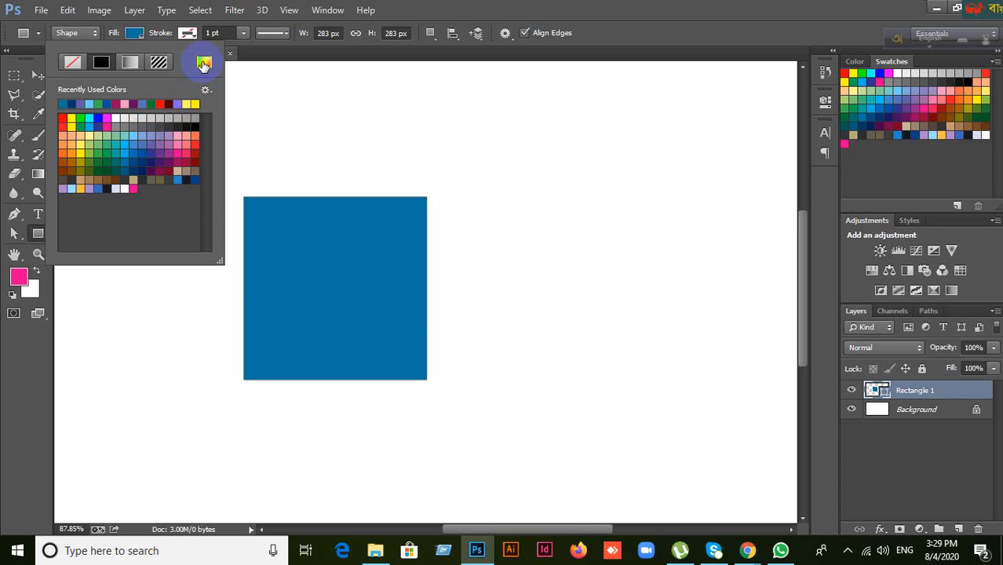
Step: Set the square's fill to bright red fd020e in the Color Picker
click(202, 65)
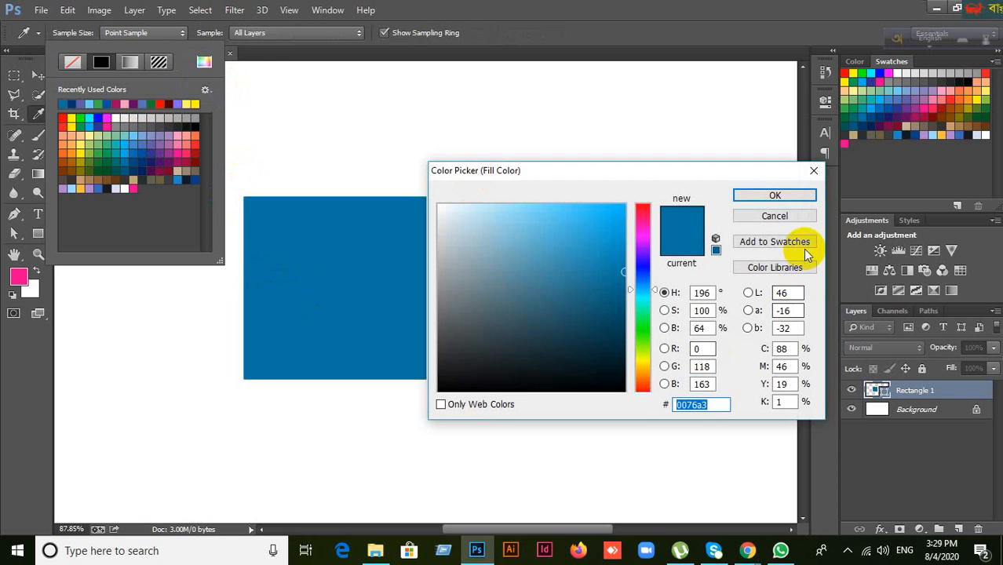
click(789, 215)
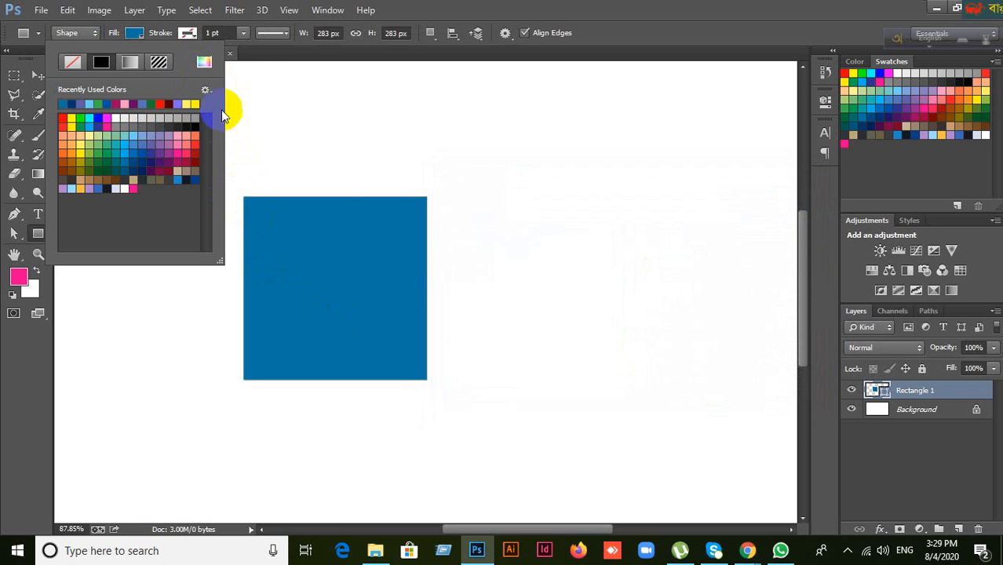
click(204, 64)
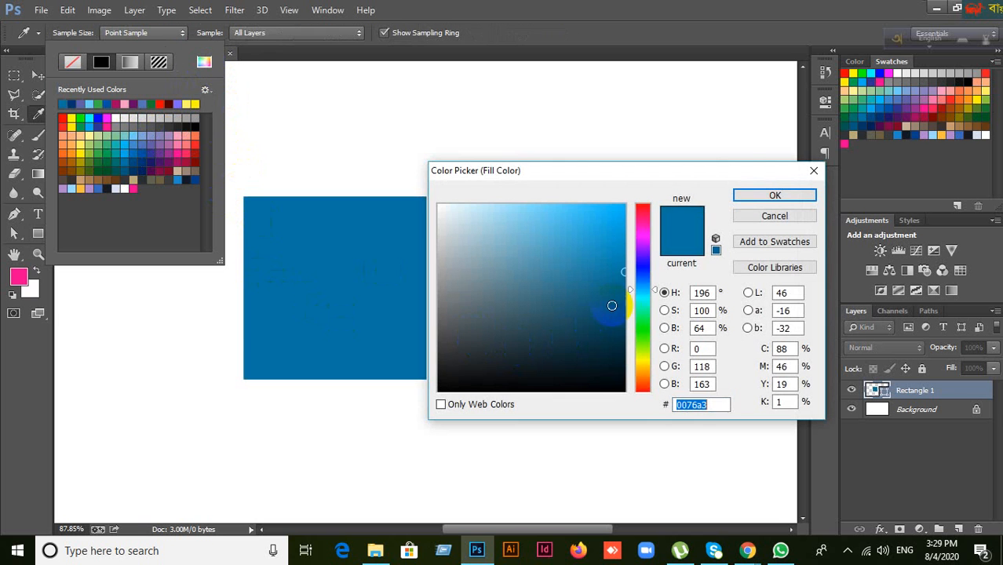
drag(633, 261, 623, 198)
click(769, 192)
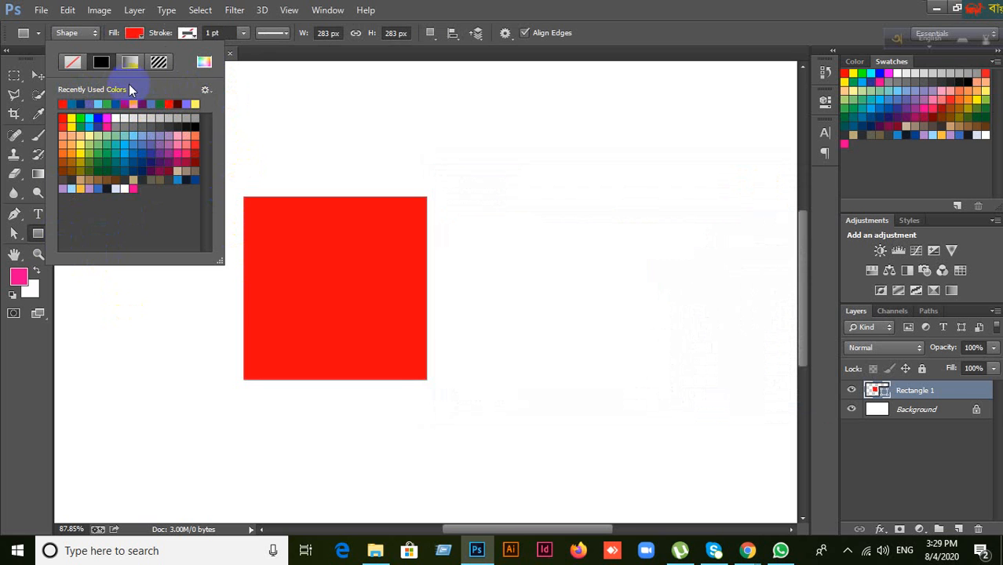
Step: Give the rectangle a gradient fill with a deep blue left colour stop
click(134, 64)
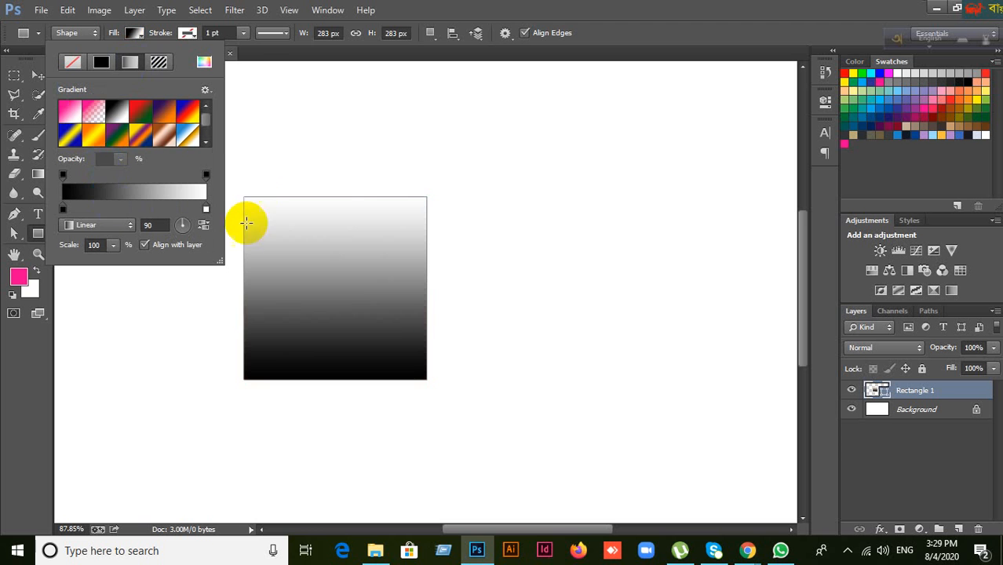
click(61, 211)
double_click(61, 212)
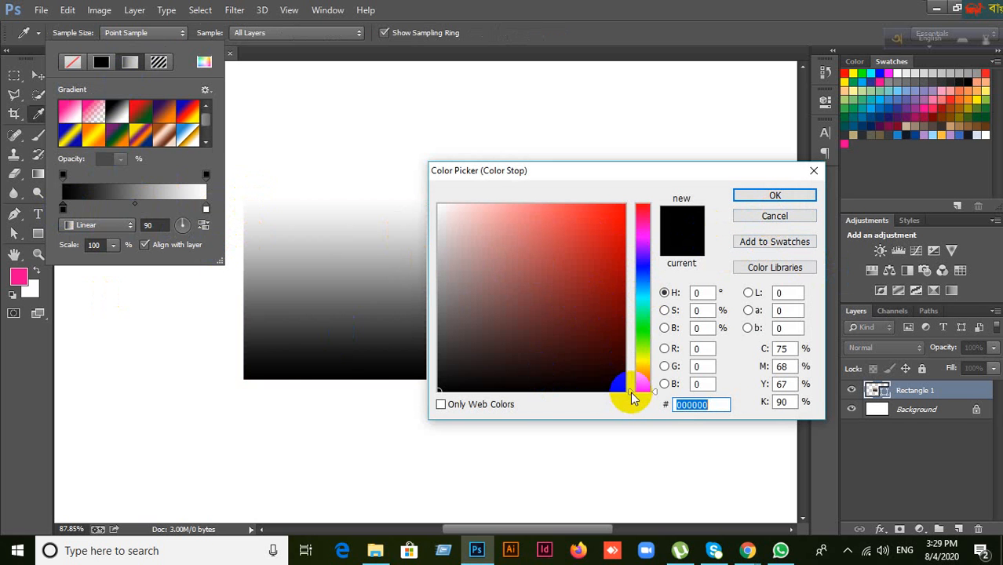
drag(633, 398, 643, 257)
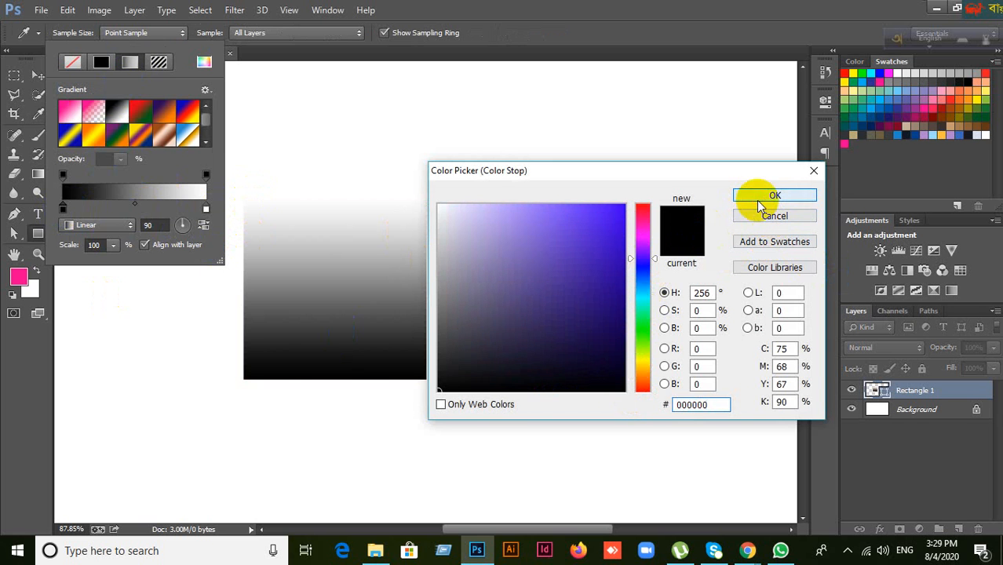
click(759, 200)
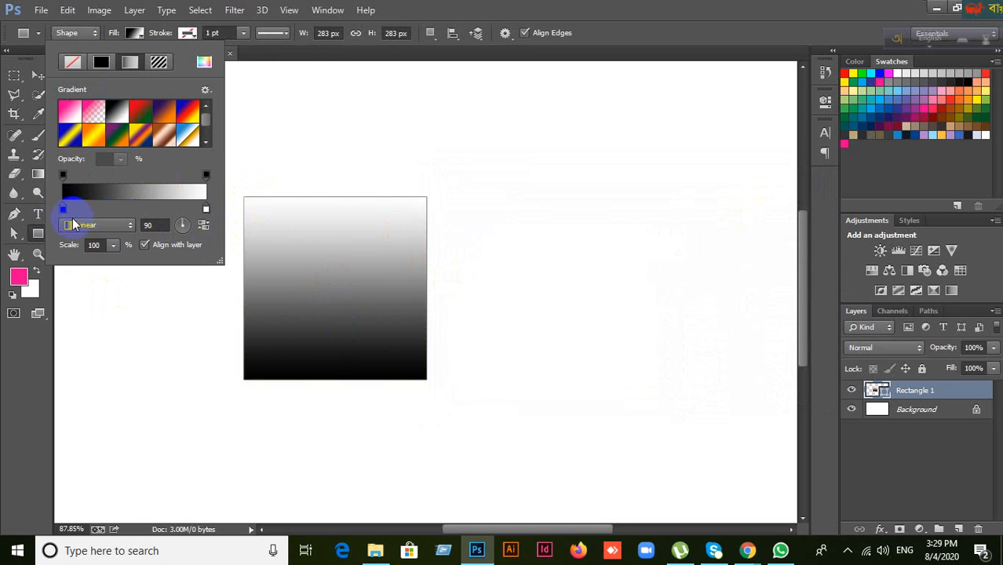
double_click(63, 209)
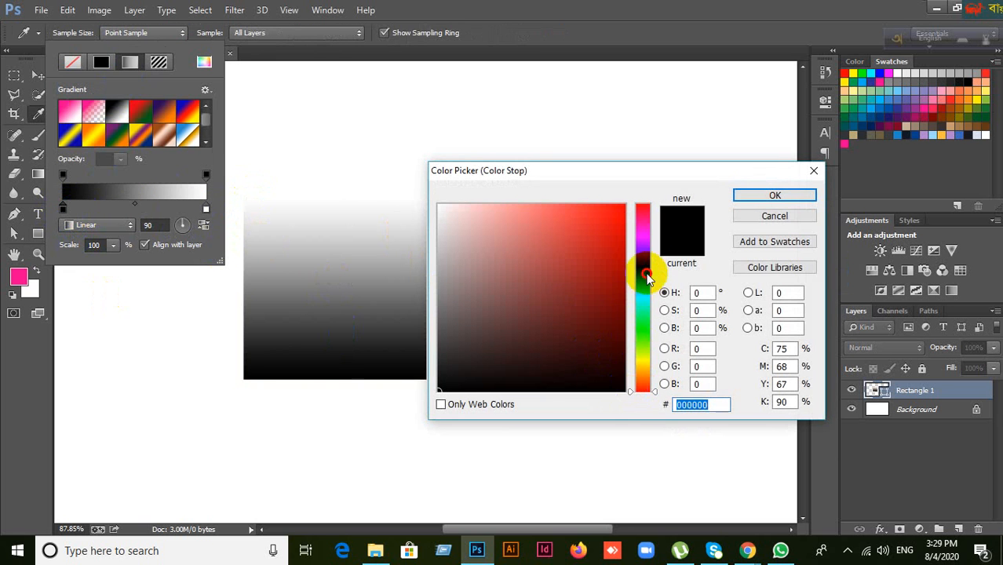
drag(629, 398, 633, 265)
click(602, 245)
click(626, 221)
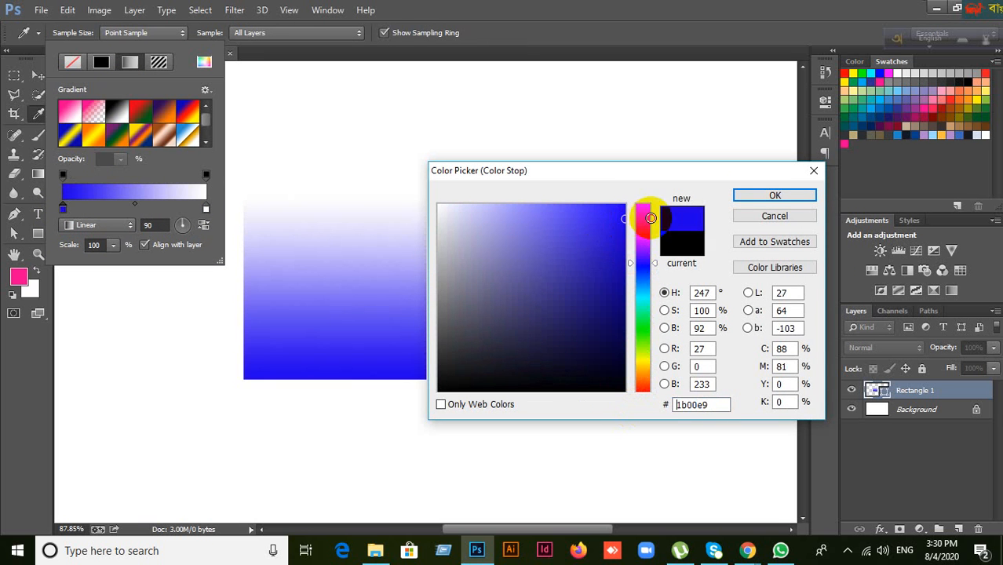
click(771, 196)
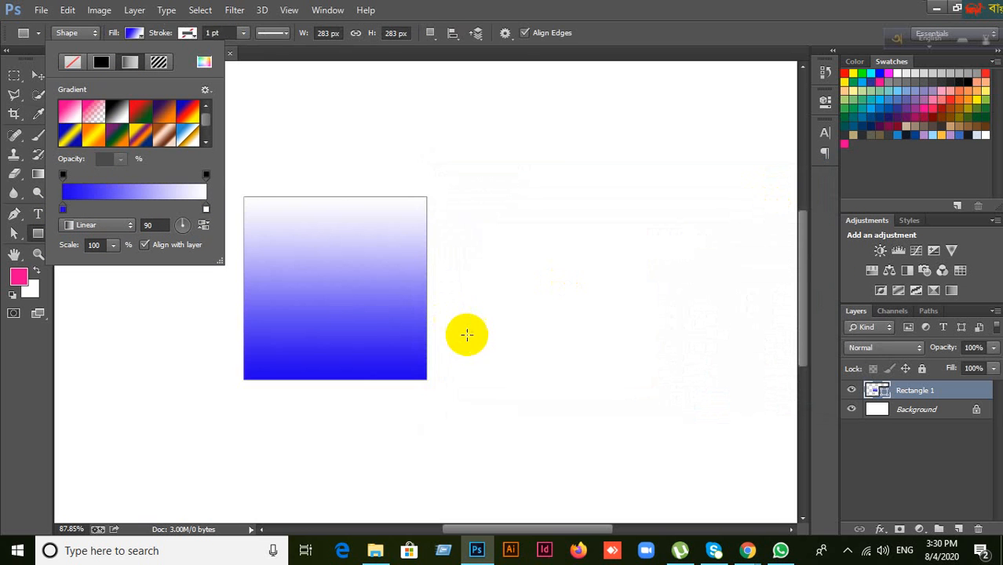
Step: Set the gradient angle to 74°
click(149, 226)
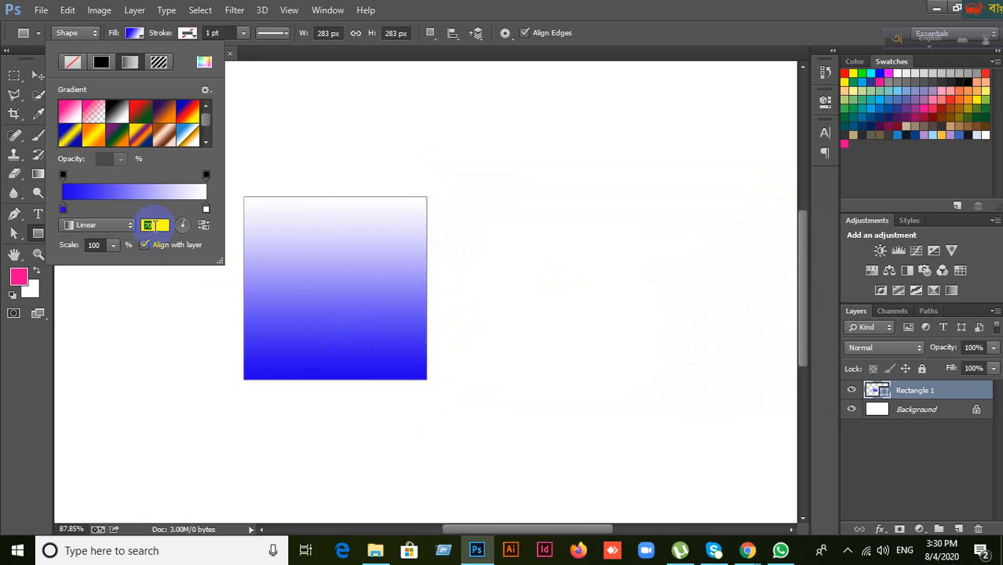
text(67)
scroll(154, 225, down, 3)
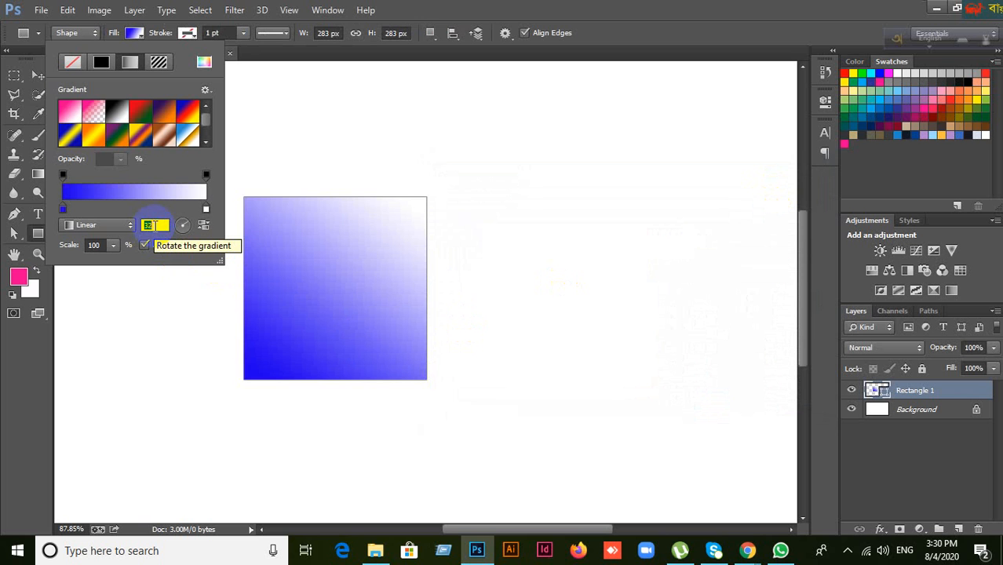
scroll(154, 226, down, 3)
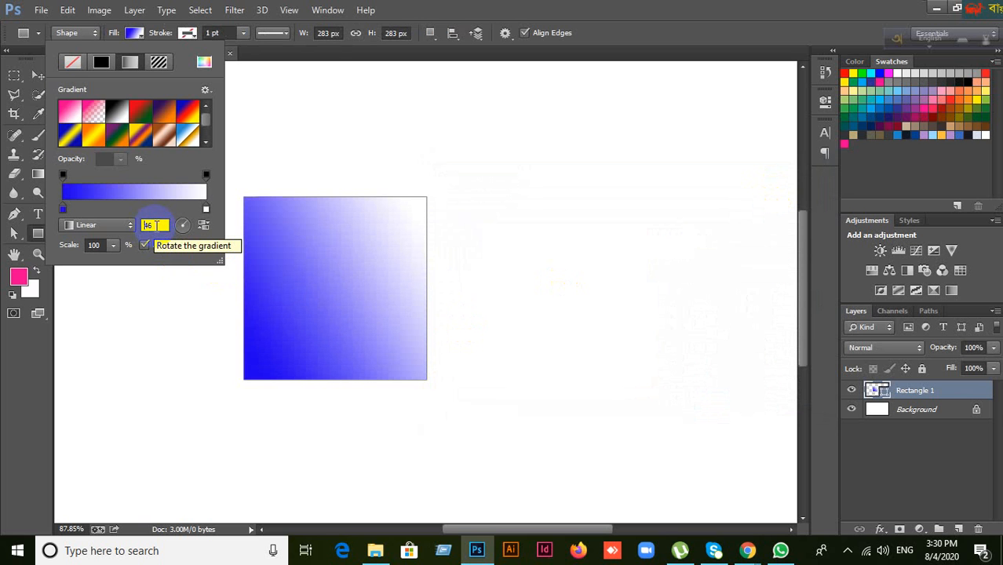
click(207, 197)
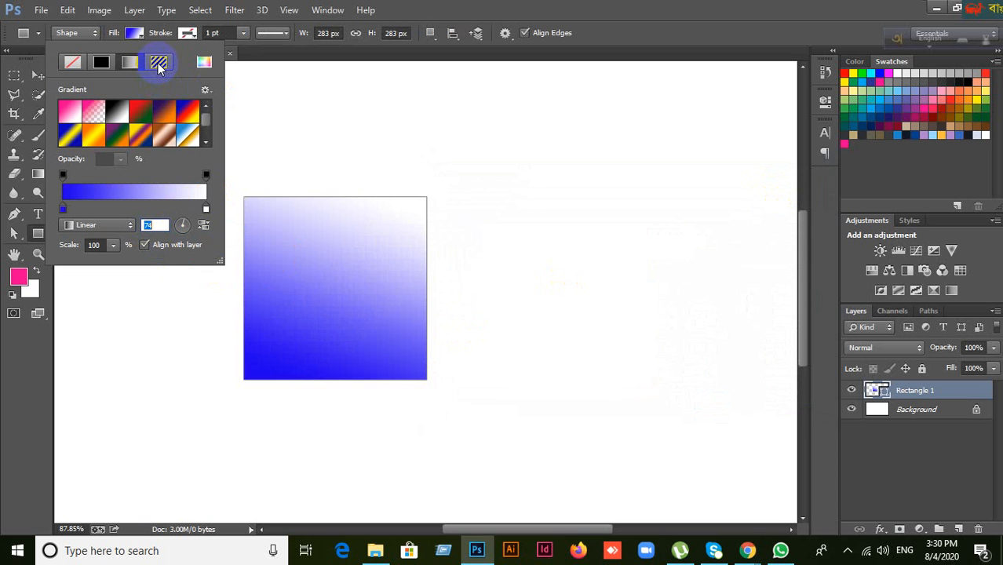
Step: Try several pattern fills and settle on the purple flower pattern
click(160, 63)
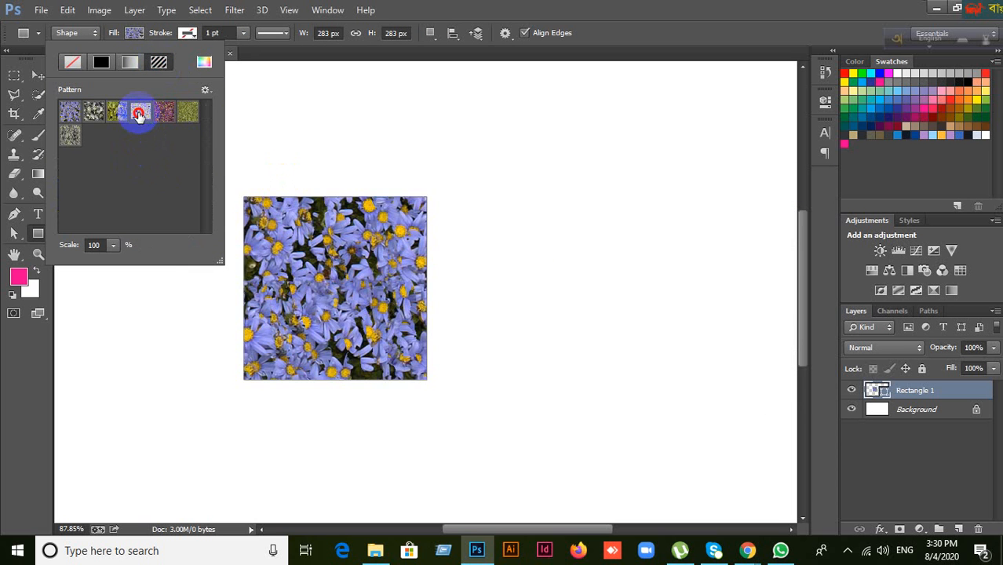
click(139, 113)
click(115, 114)
click(95, 116)
click(70, 113)
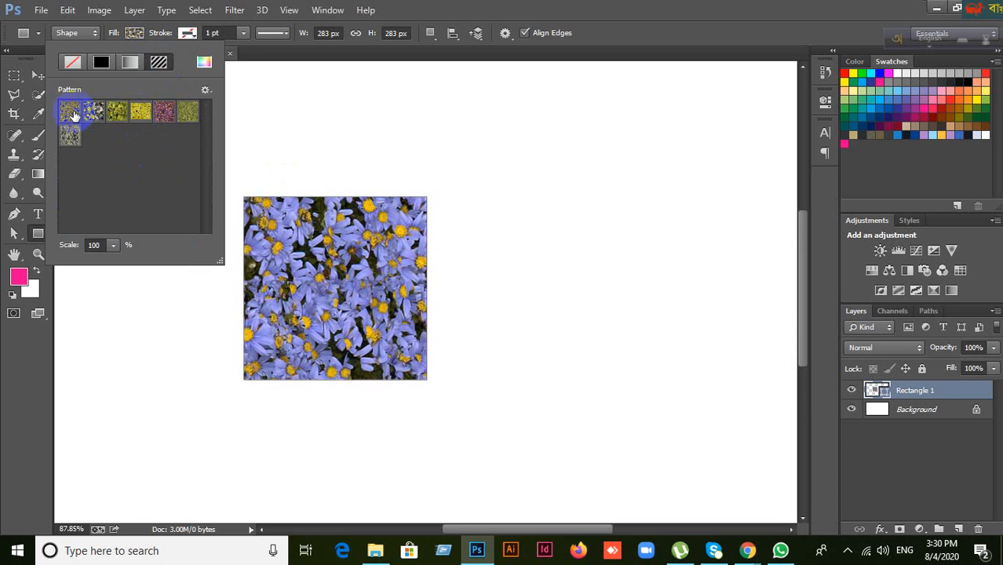
click(117, 113)
click(141, 113)
click(164, 113)
click(186, 120)
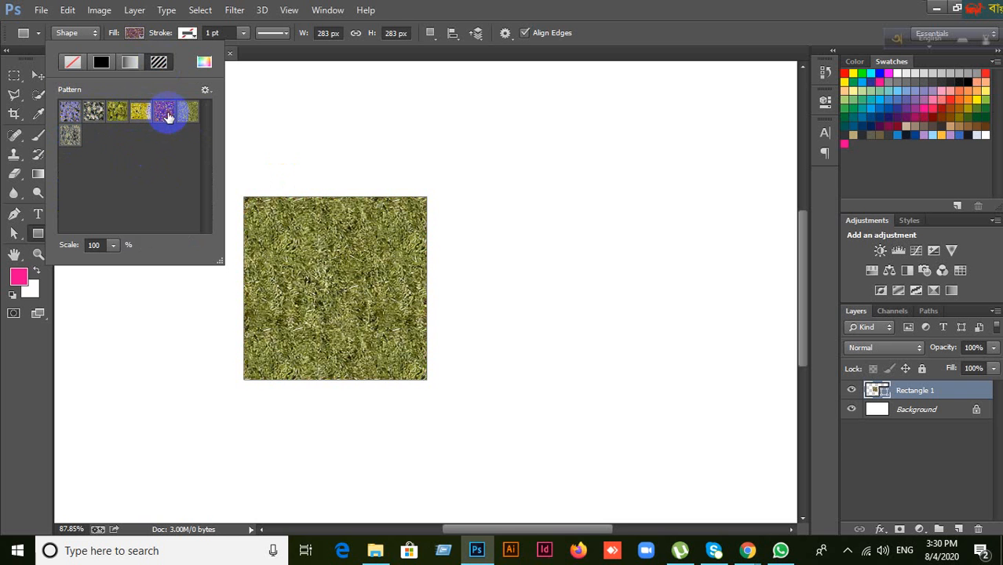
click(164, 113)
click(194, 37)
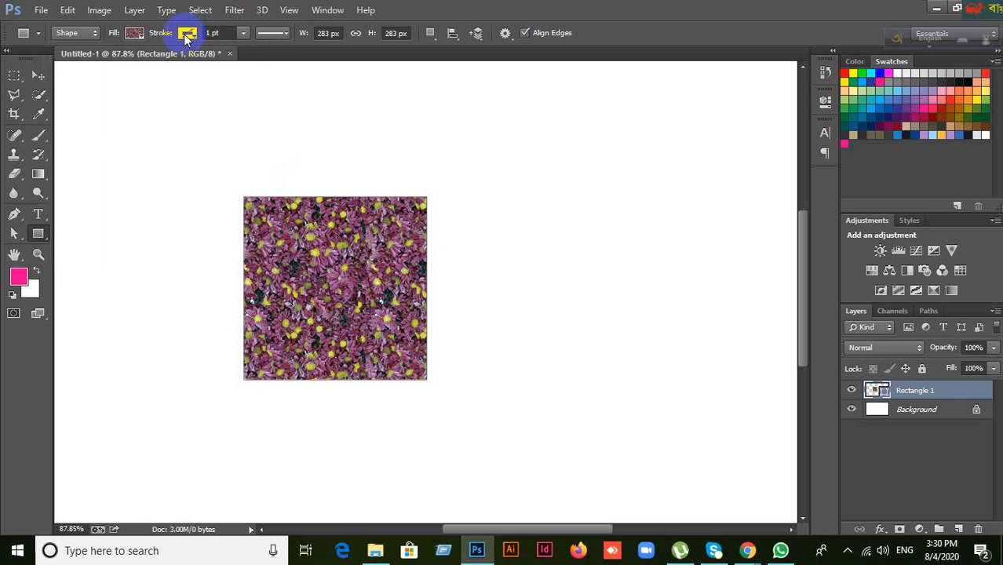
Step: Give the rectangle a green outline and move it up and to the right
click(191, 36)
click(138, 116)
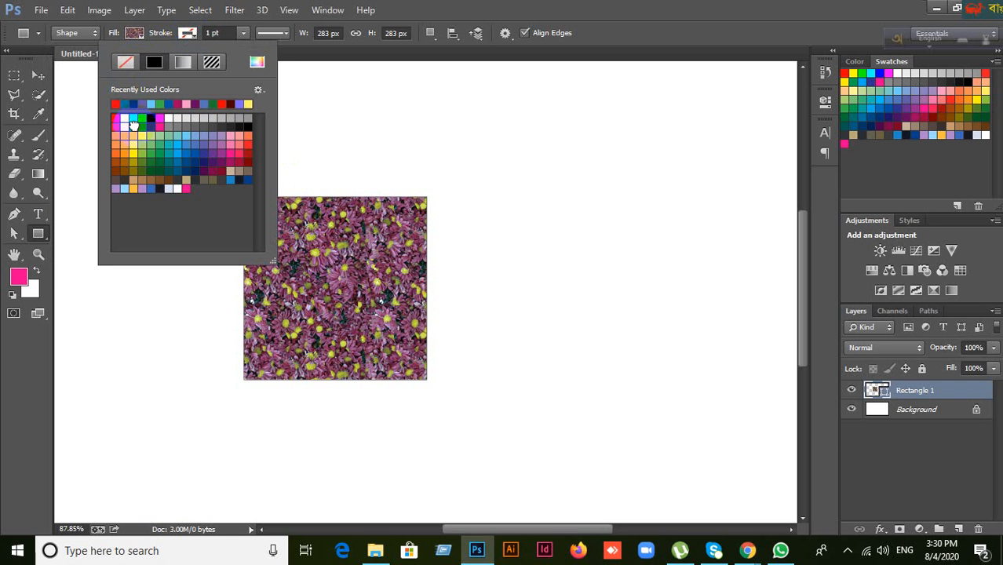
click(263, 93)
click(263, 94)
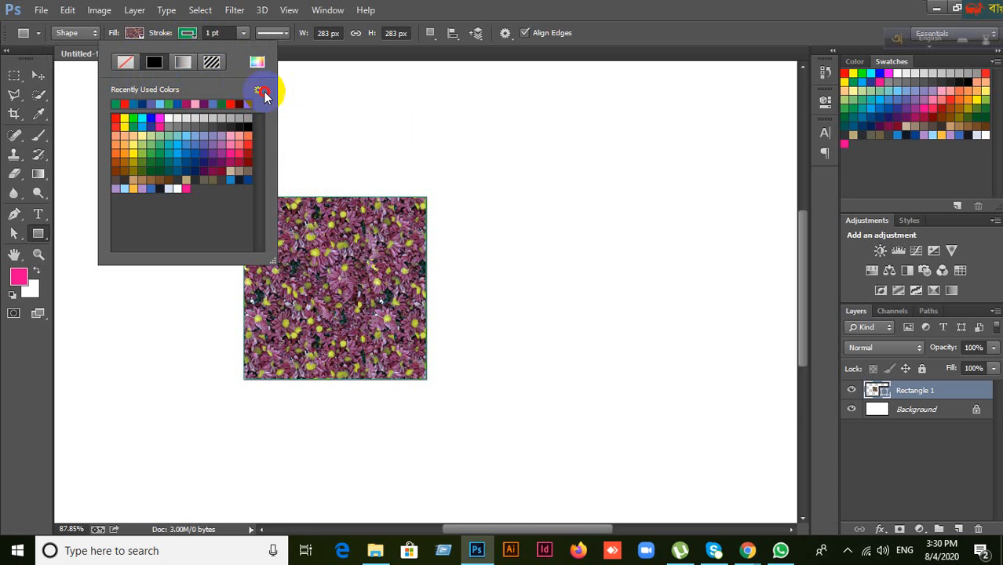
click(466, 7)
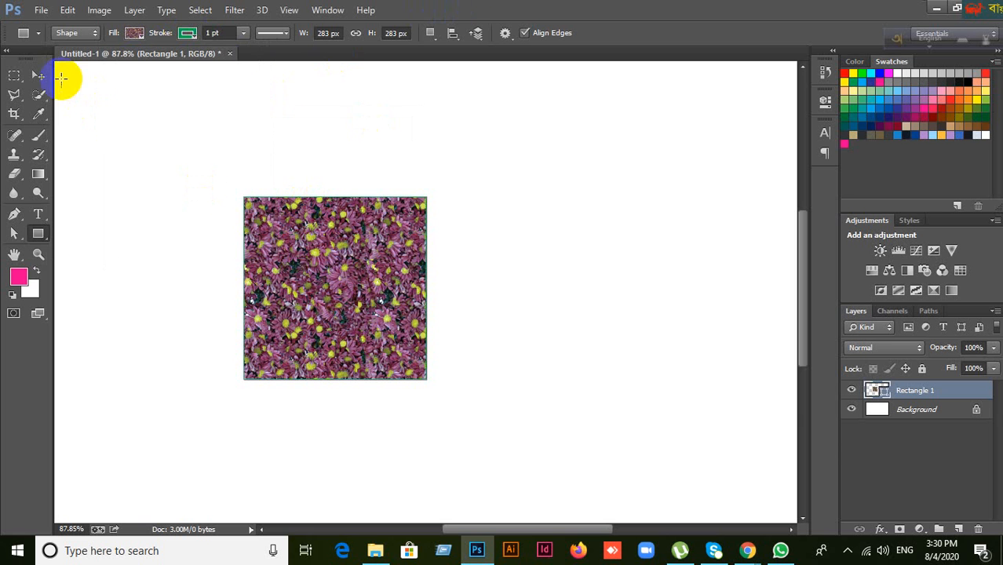
click(42, 77)
drag(302, 305, 357, 281)
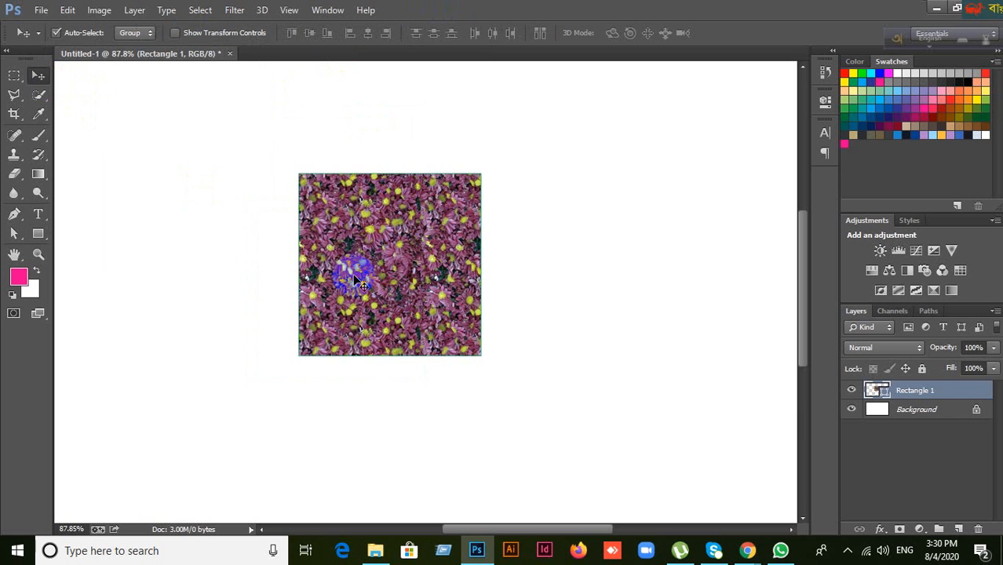
Step: Delete the flower rectangle and draw a new 330 × 330 px red square
key(Delete)
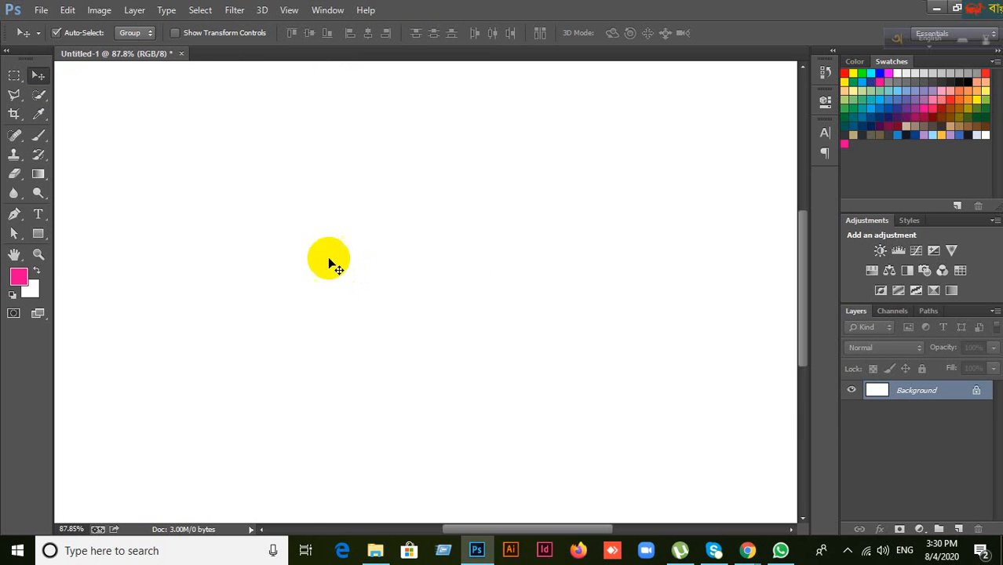
click(41, 234)
click(78, 233)
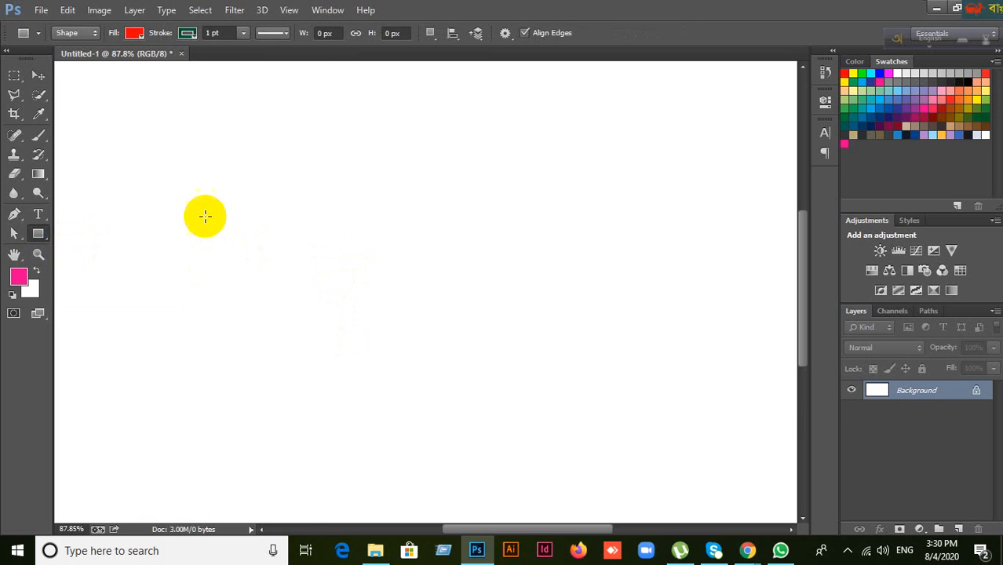
drag(203, 214, 468, 428)
drag(468, 428, 417, 428)
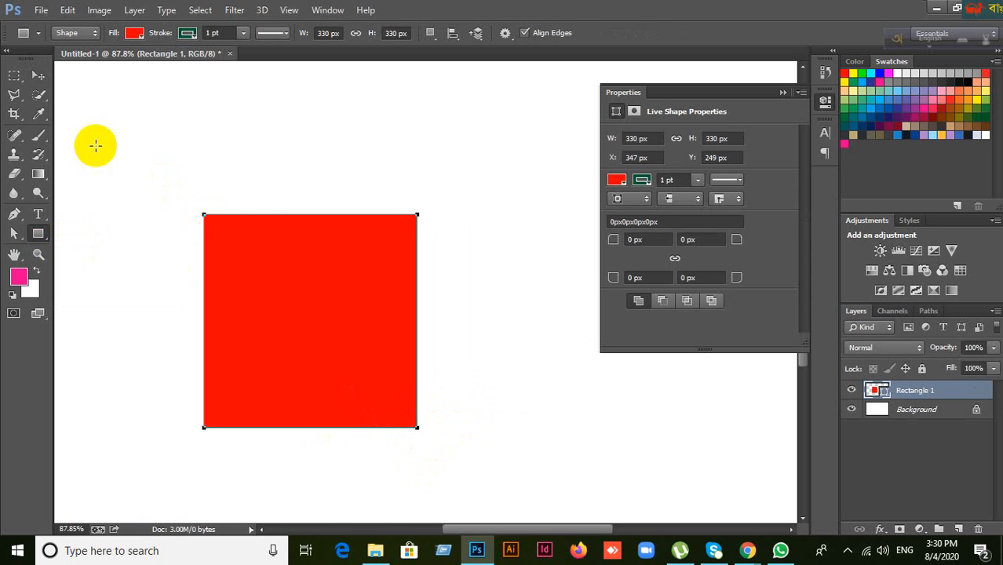
Step: Move the red square up about 77 px, then nudge it slightly down
click(38, 76)
drag(341, 316, 349, 256)
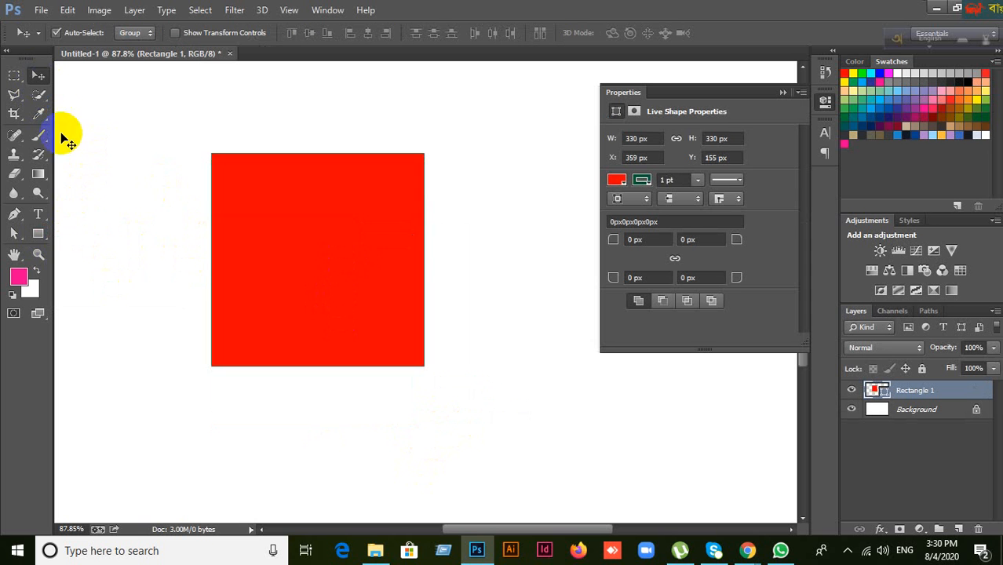
drag(286, 290, 286, 303)
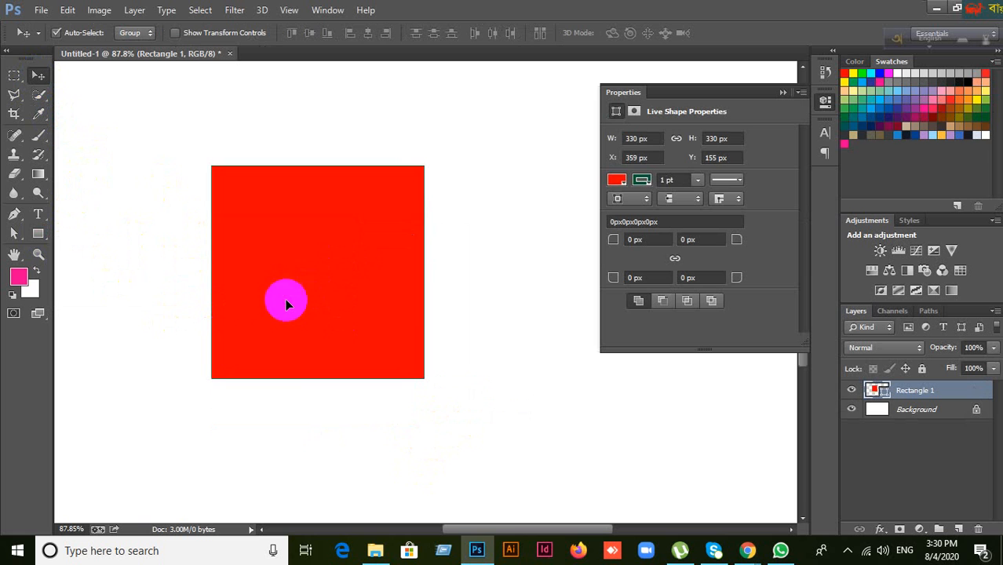
click(785, 94)
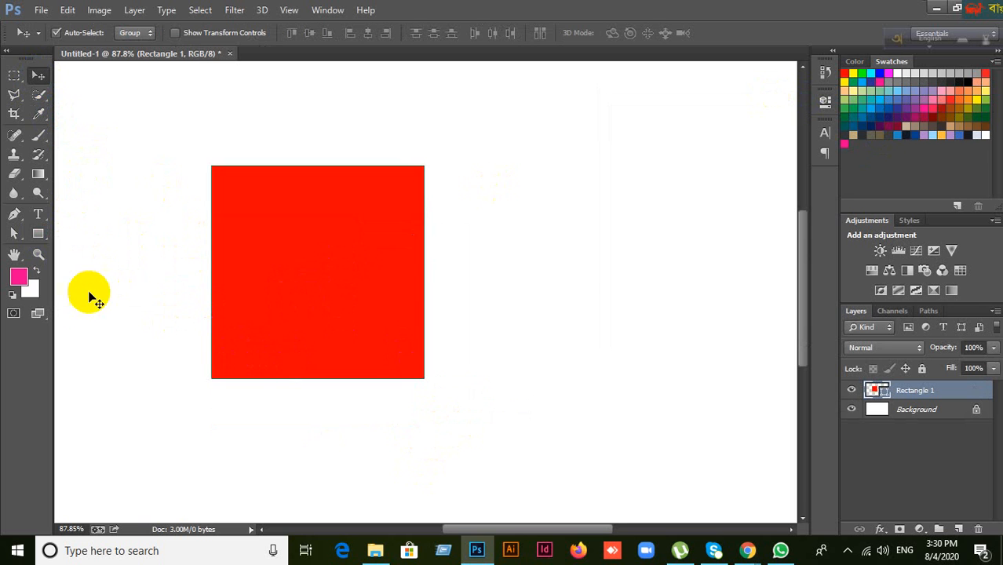
click(38, 233)
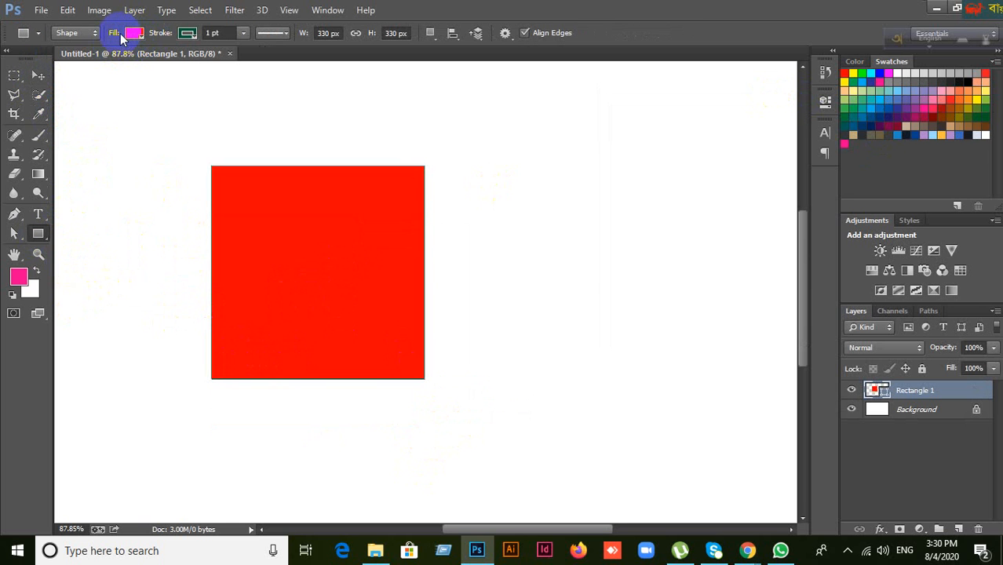
click(130, 36)
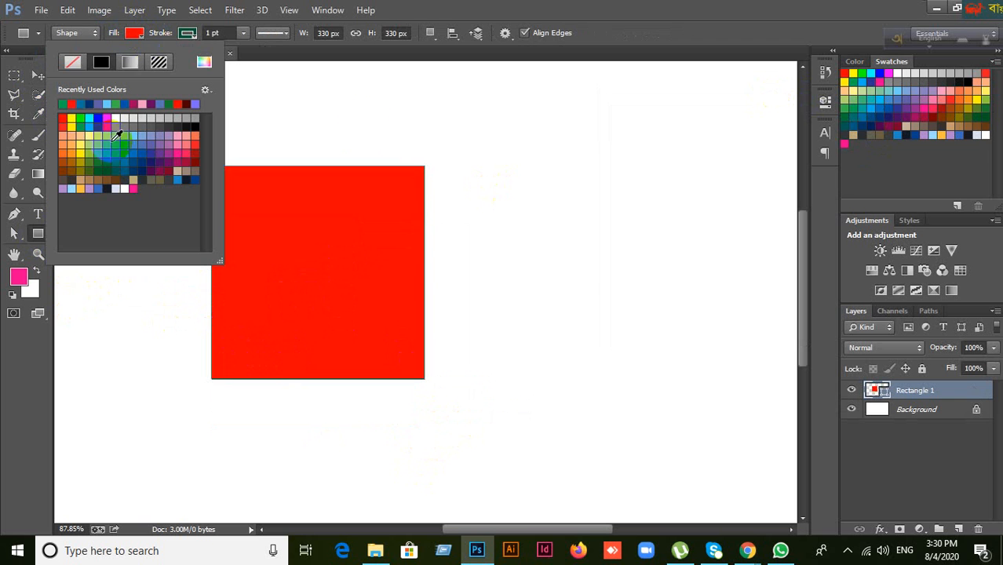
click(531, 11)
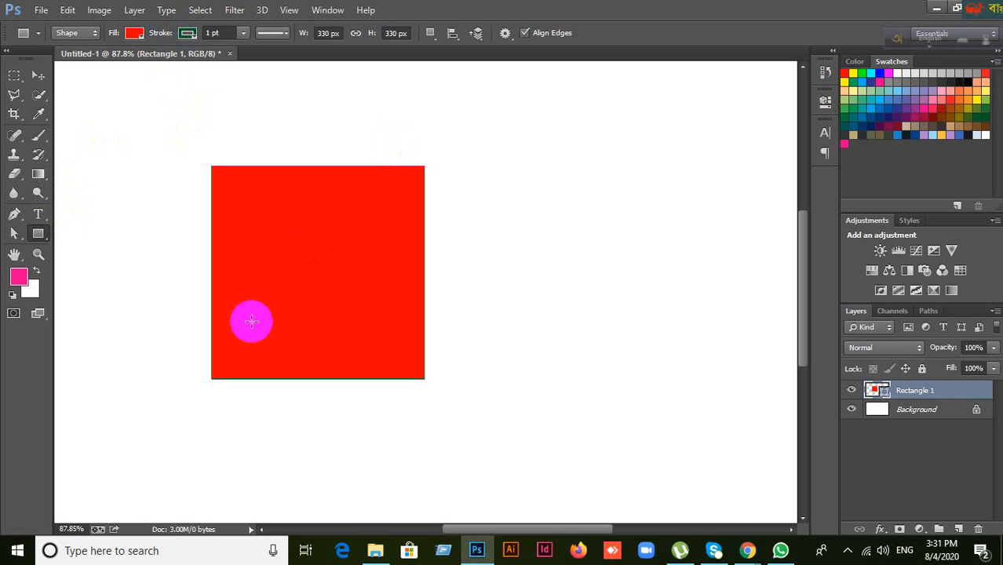
Step: Recolour the square blue from its layer thumbnail's colour picker
double_click(880, 391)
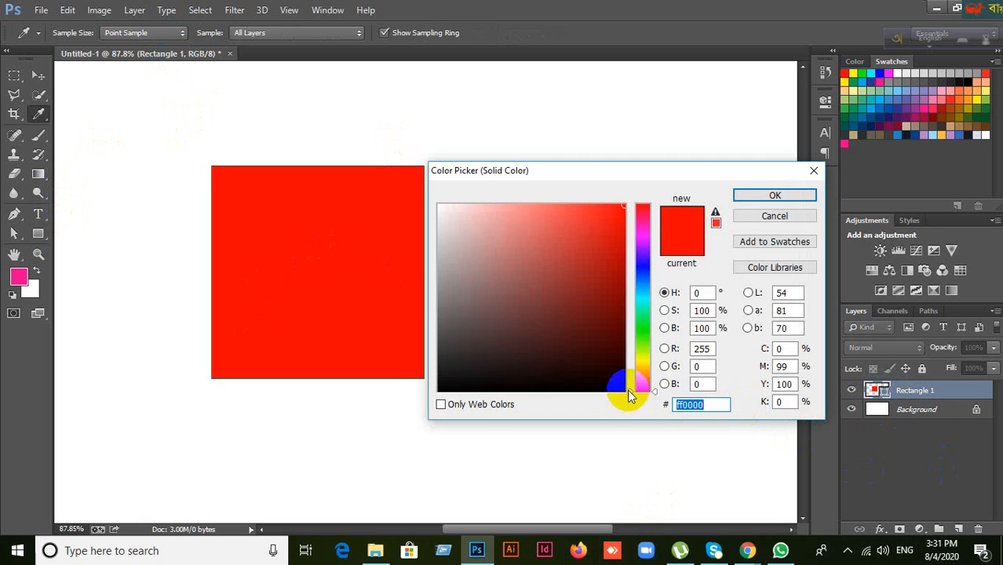
drag(628, 387, 634, 256)
click(765, 201)
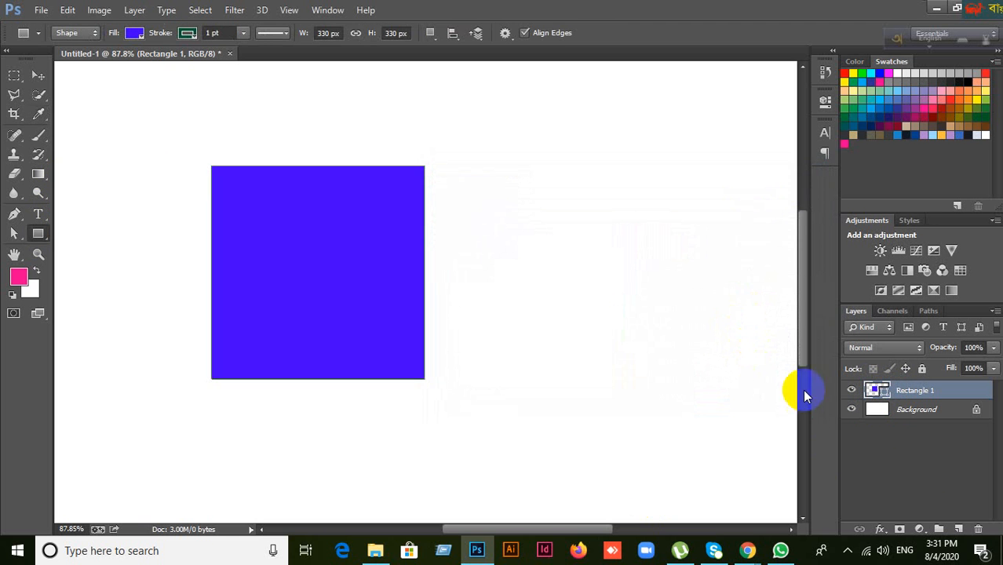
Step: Change the fill to olive-yellow c4c34b and reopen the Solid Color picker
double_click(885, 392)
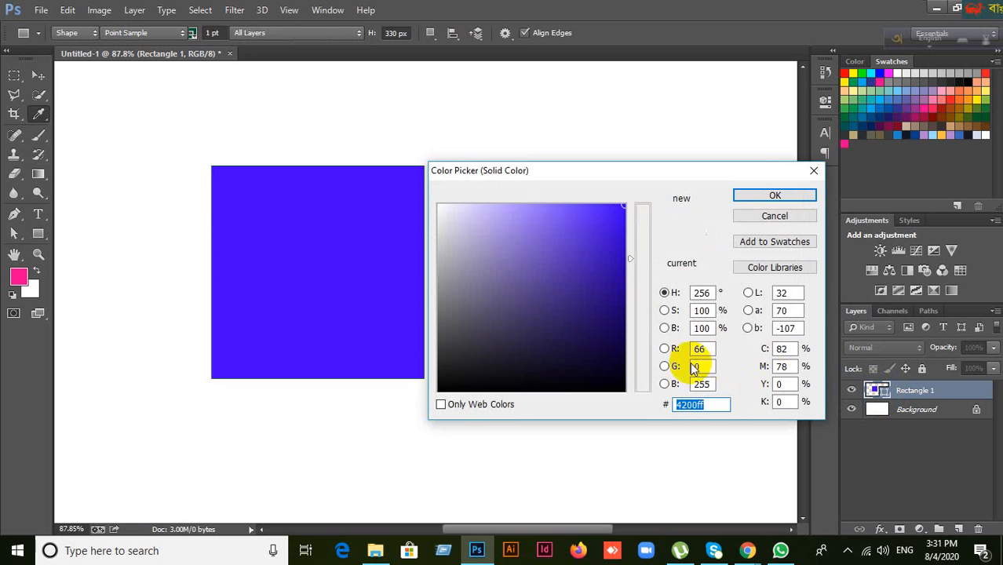
drag(633, 265, 632, 355)
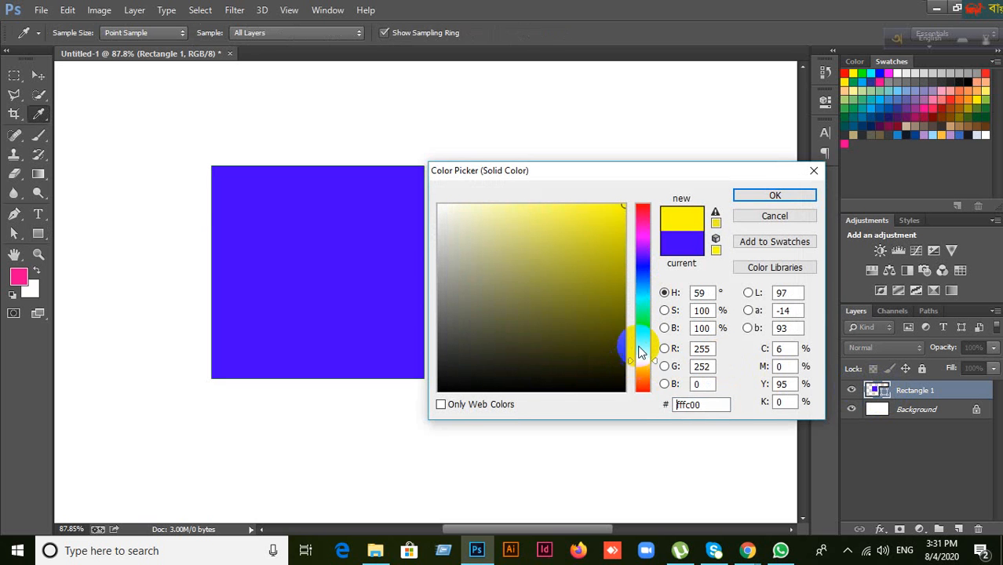
drag(609, 219, 555, 247)
click(793, 196)
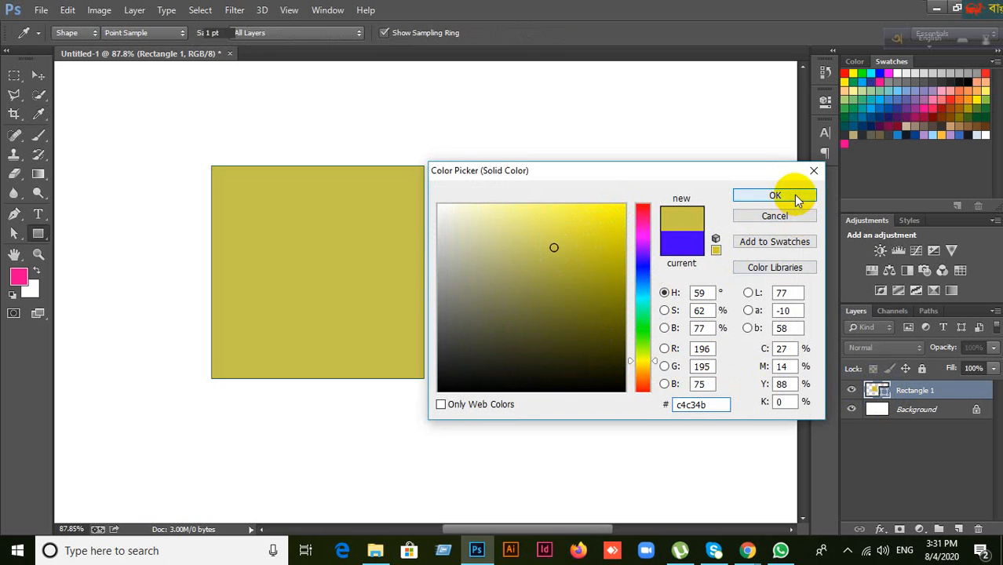
double_click(883, 394)
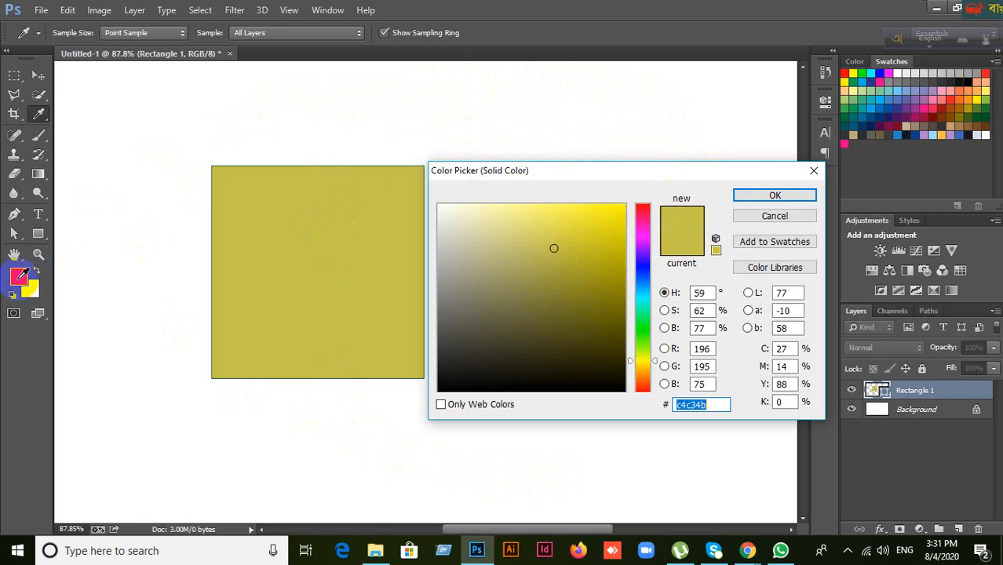
Step: Preview pink ec008c, greys 707070, pink f26d7d, white and purple 662d91 as the fill, then cancel
click(17, 278)
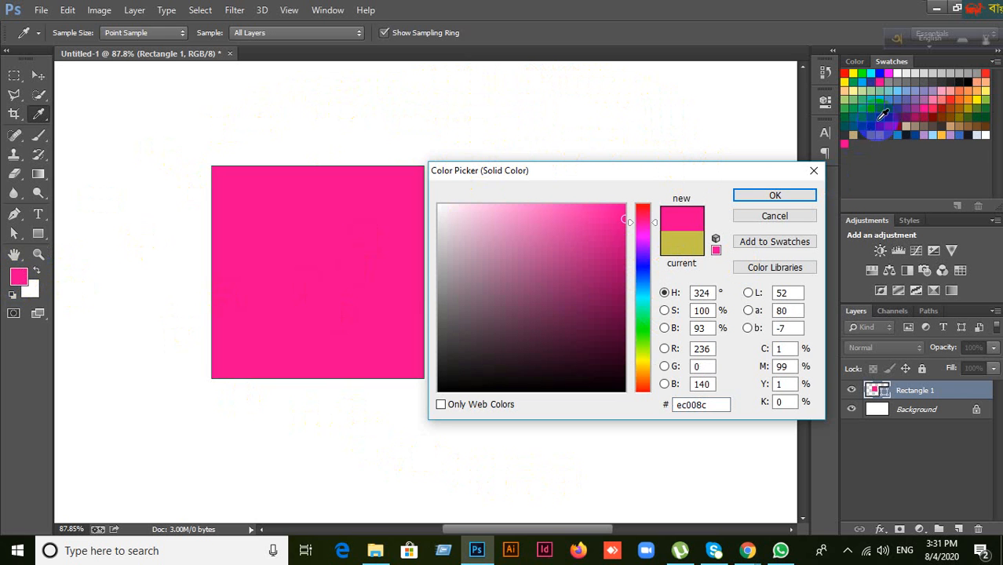
click(897, 72)
click(908, 83)
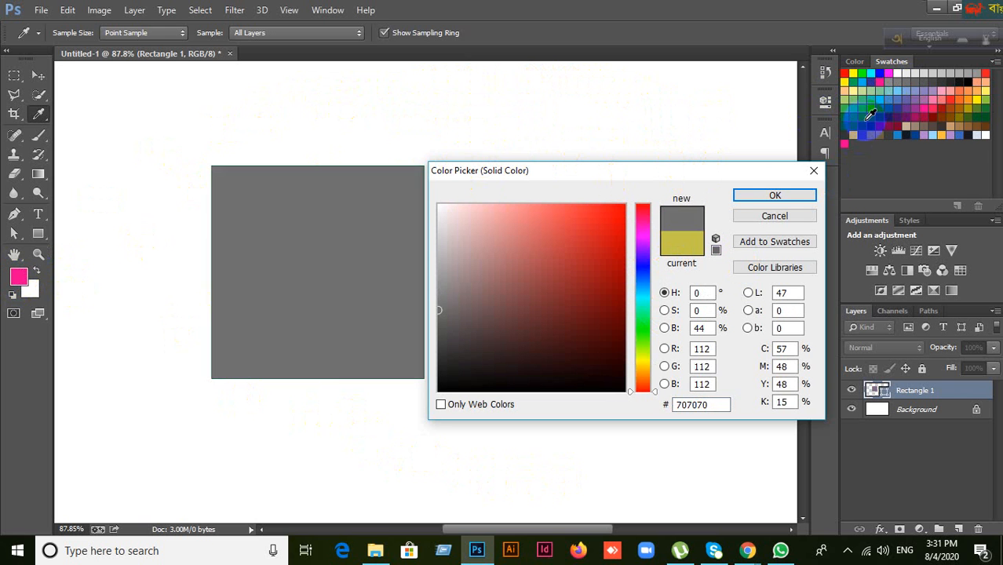
click(940, 102)
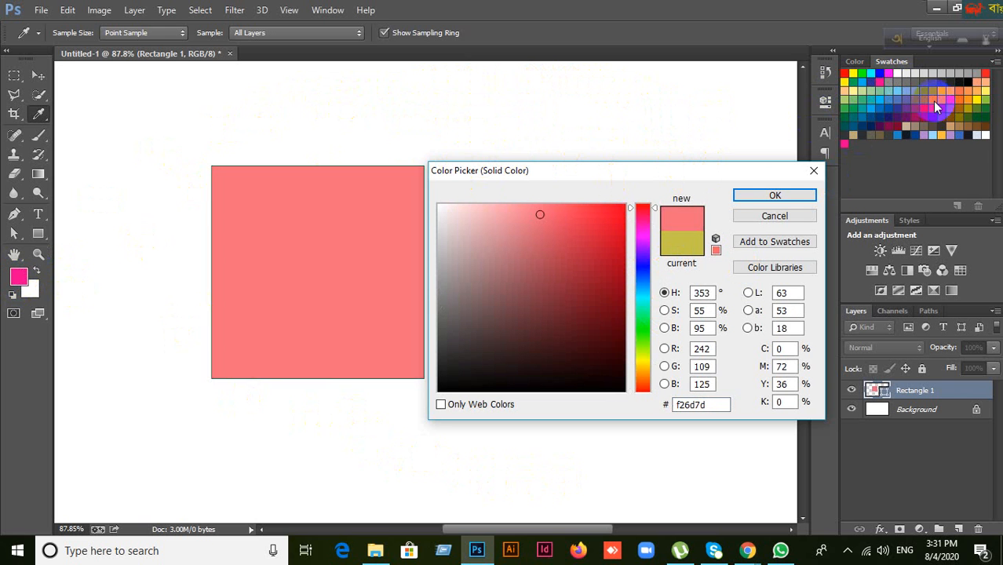
click(642, 93)
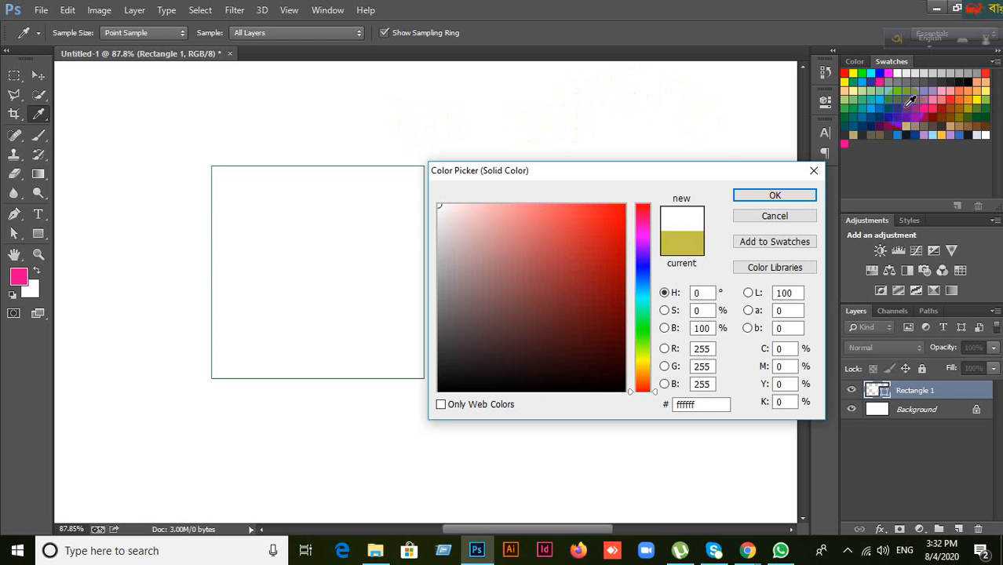
click(907, 109)
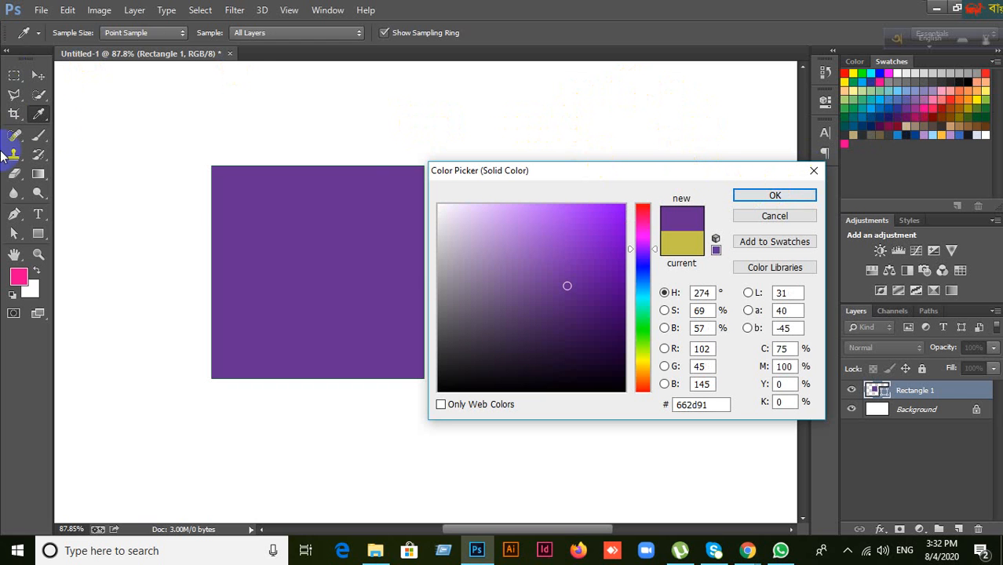
click(767, 219)
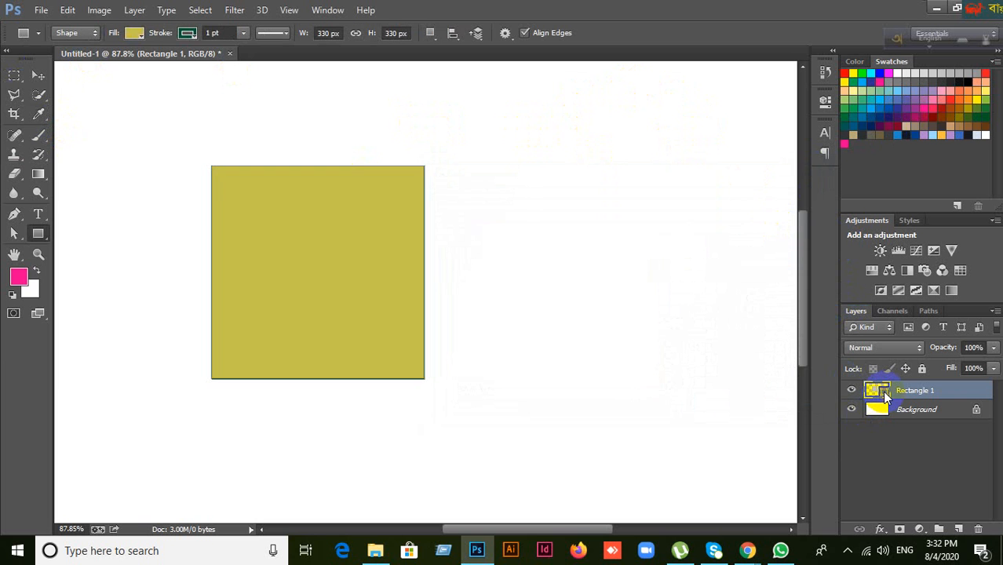
Step: Reopen the rectangle's fill picker, shift it to a brighter blue, and try pastel cyan and dark red swatches
double_click(882, 390)
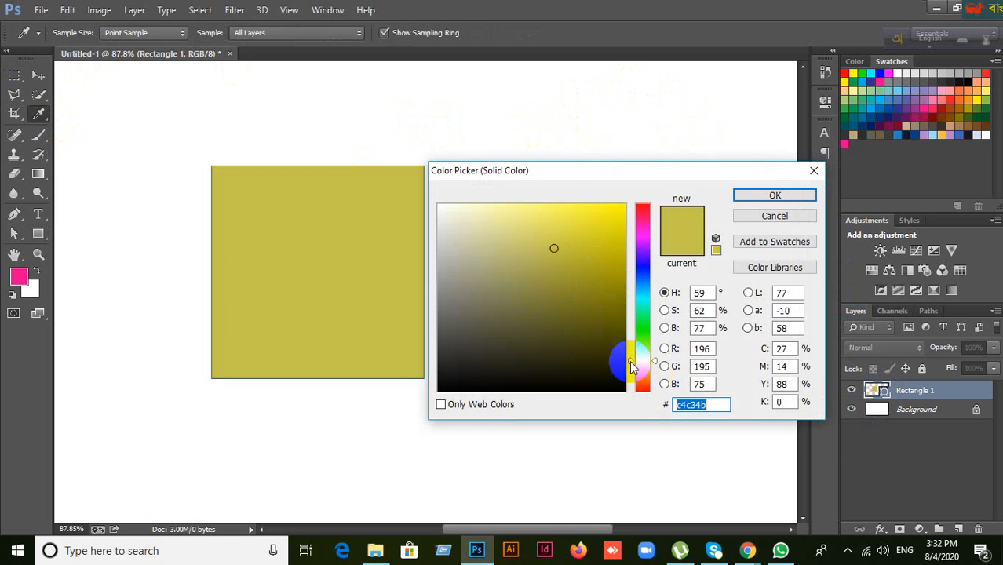
drag(633, 366, 633, 266)
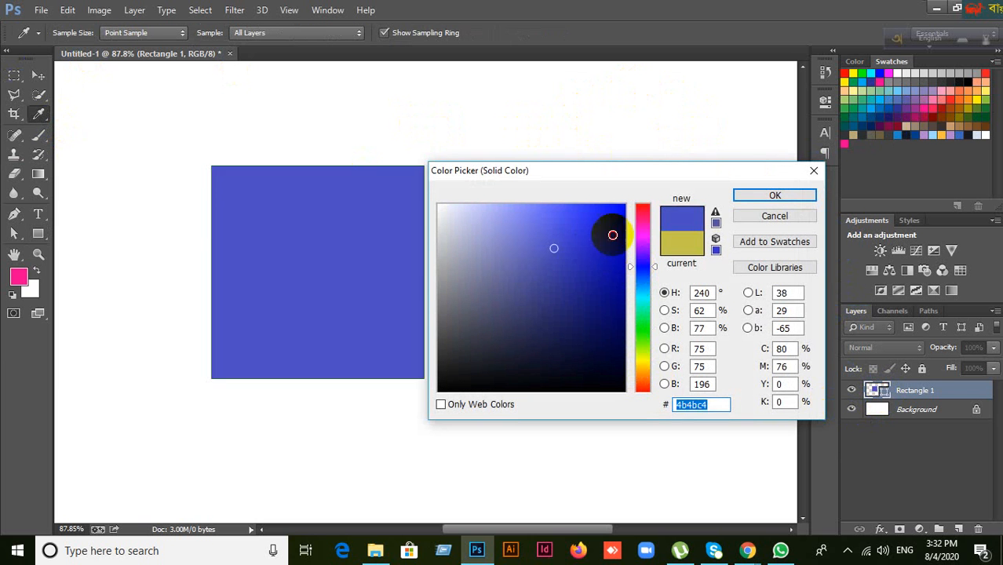
click(618, 234)
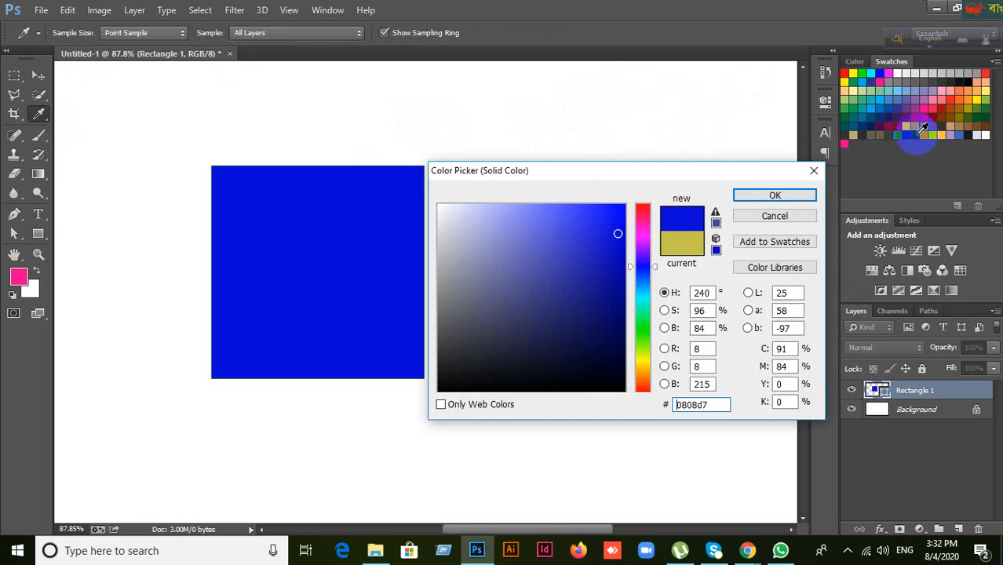
click(948, 116)
click(902, 94)
click(899, 93)
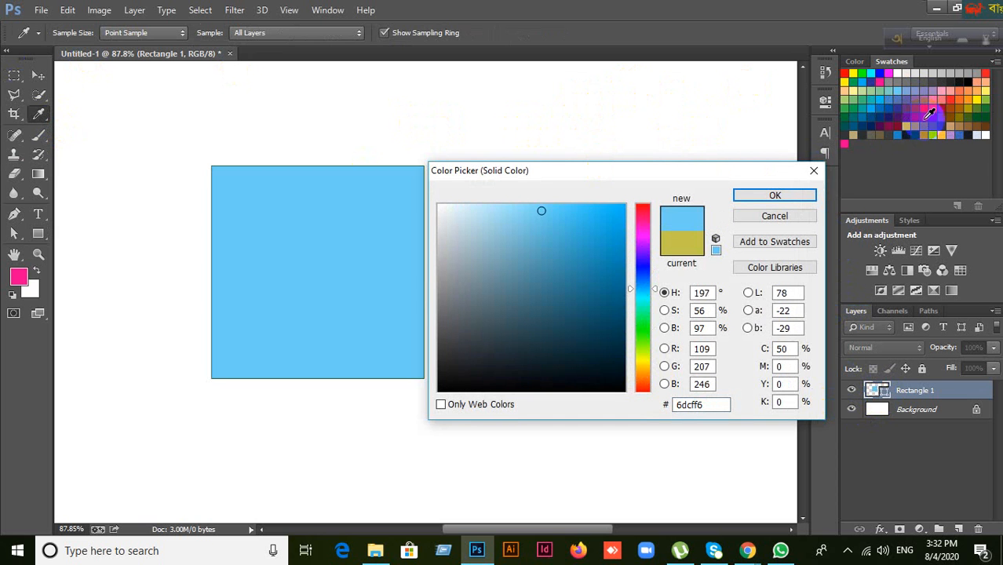
click(933, 117)
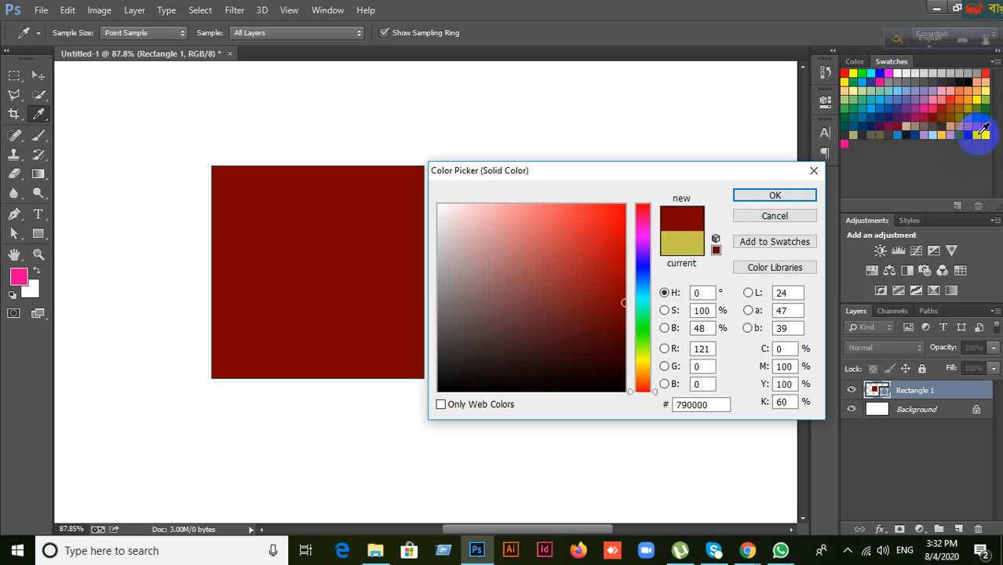
Step: Try light blue, near-black, white, blue 3a6bba and orange swatches, then cancel to keep olive c4c34b
click(979, 133)
click(972, 137)
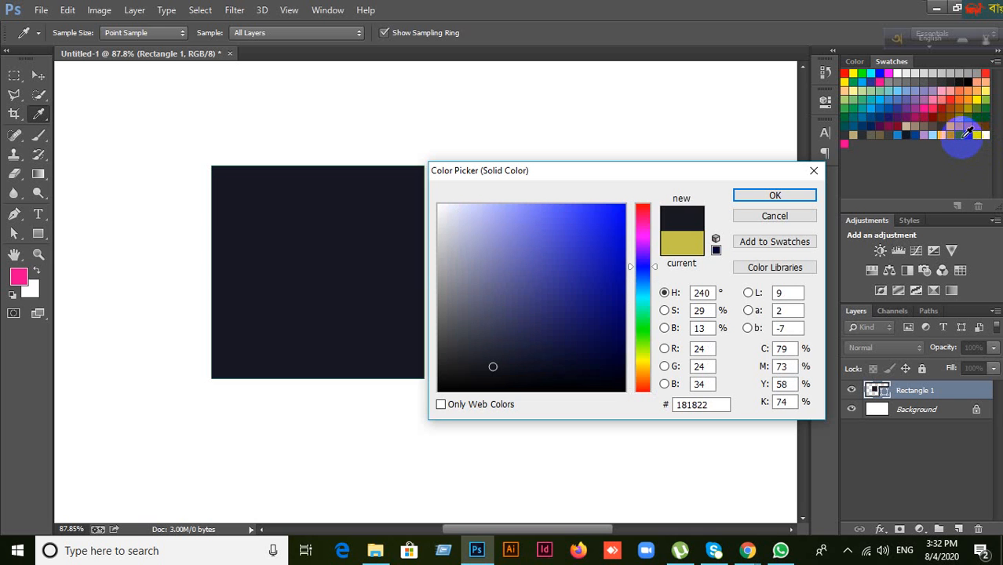
click(957, 135)
click(985, 135)
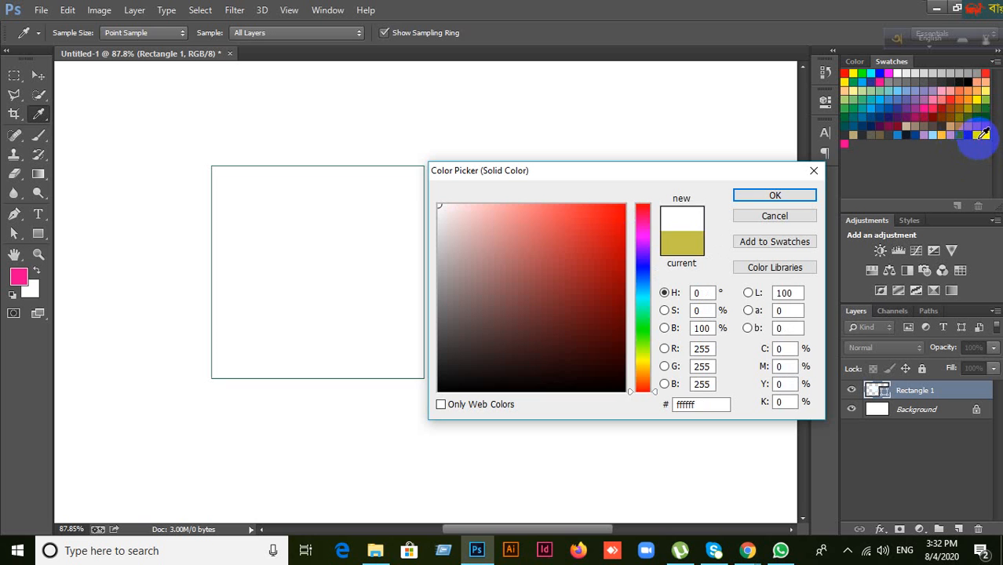
click(979, 133)
click(973, 138)
click(946, 133)
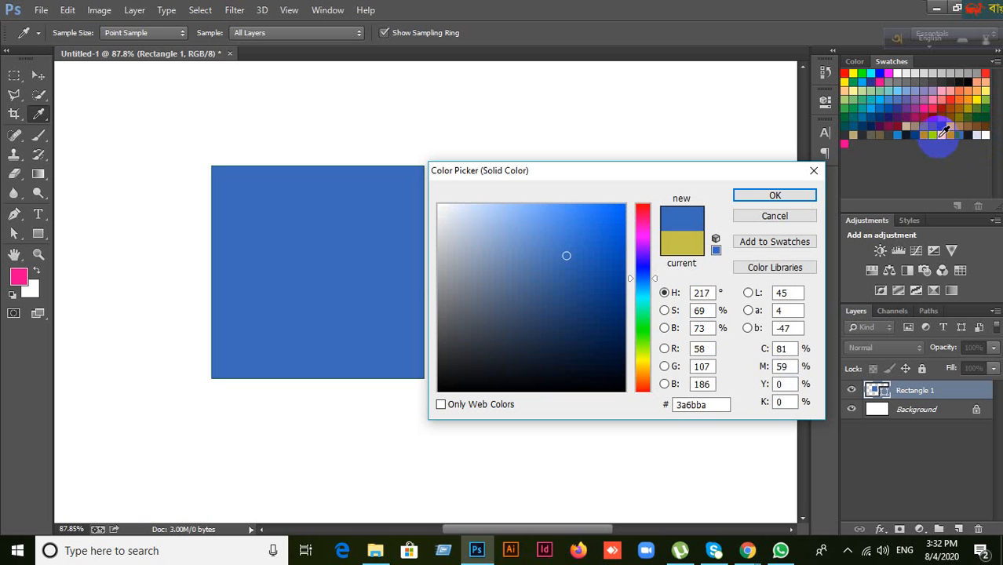
click(940, 136)
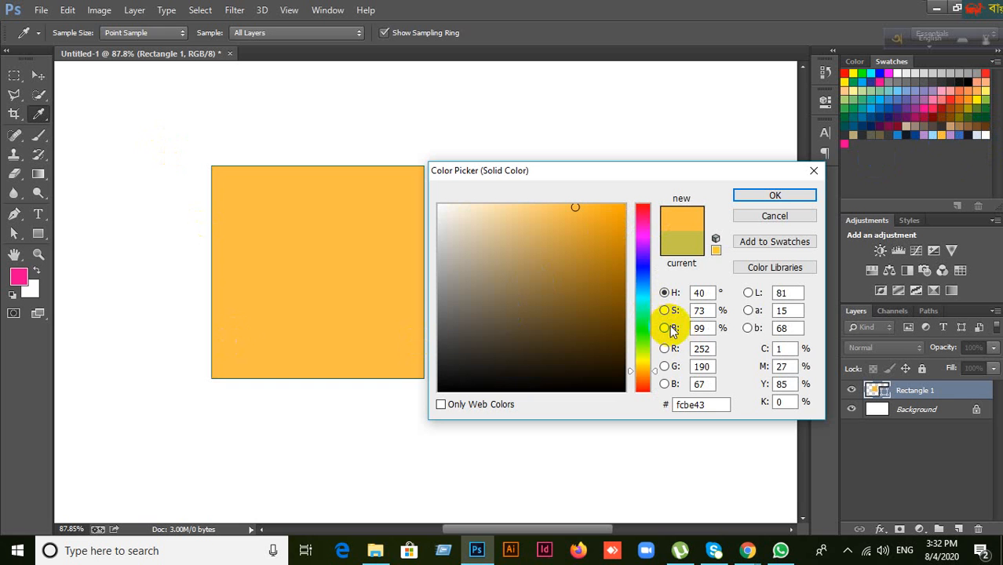
click(789, 218)
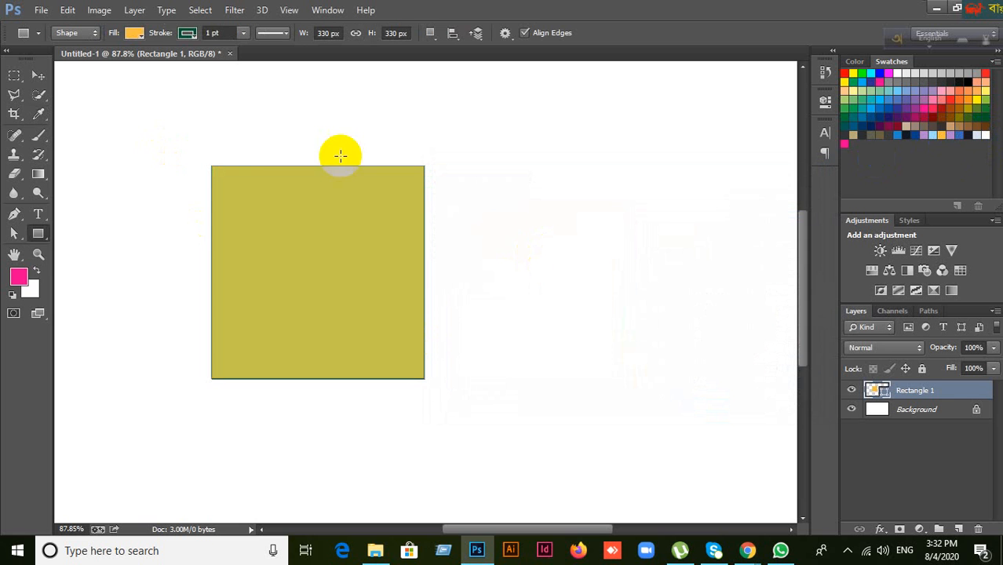
Step: Nudge the olive Rectangle 1 with the Move tool, delete its layer, then zoom out and back in
click(38, 75)
drag(372, 262, 406, 254)
key(Delete)
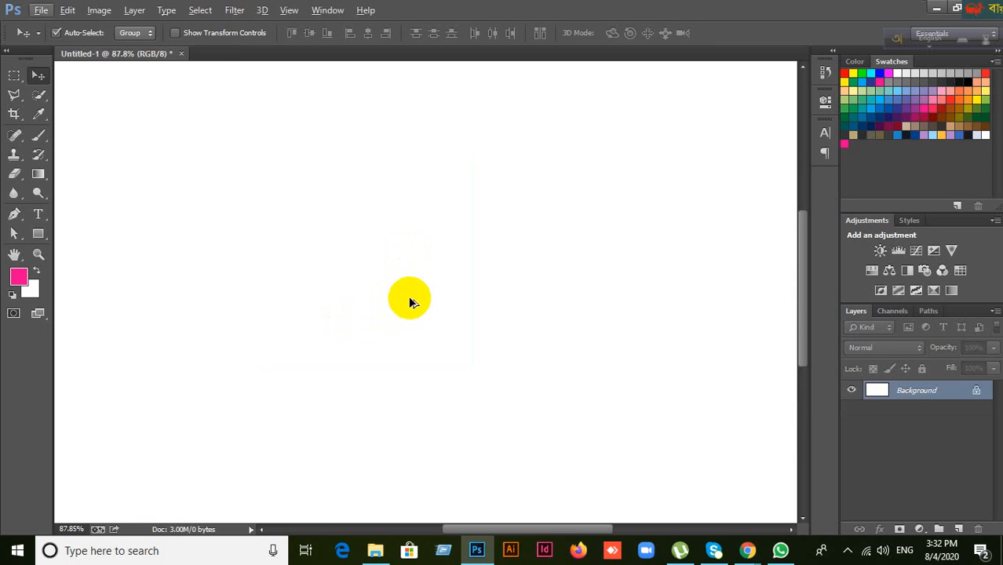
key(ctrl+minus)
key(ctrl+minus)
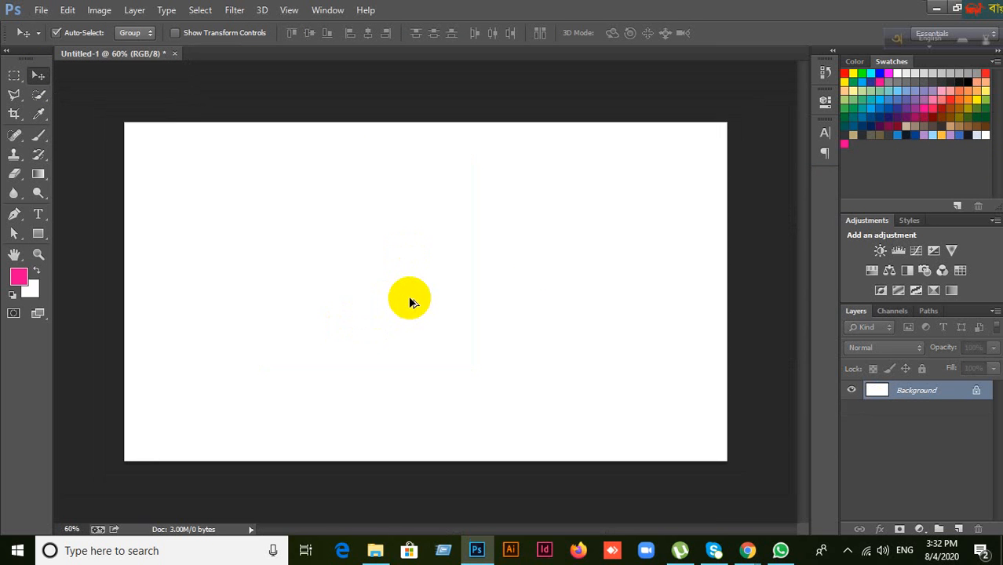
key(ctrl+plus)
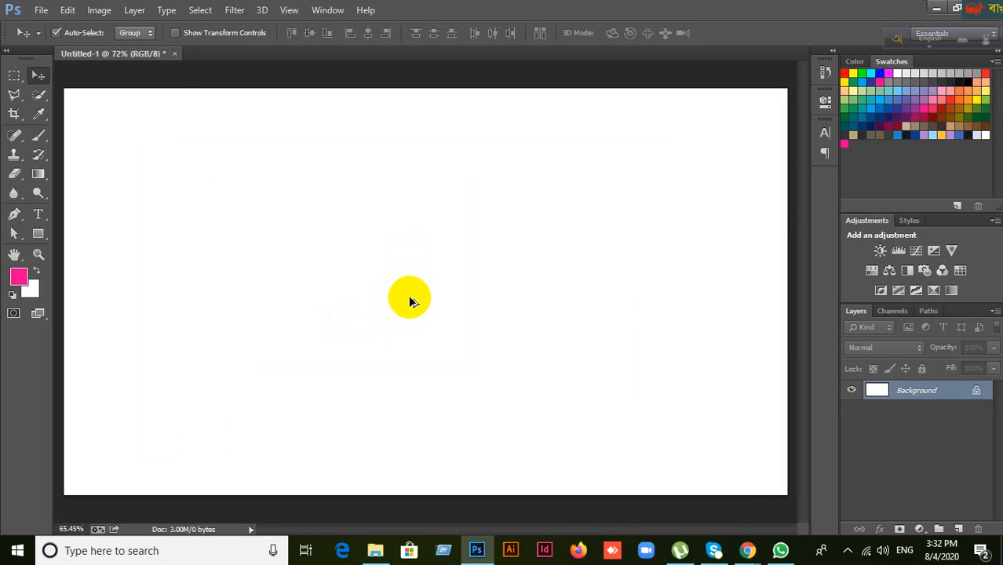
key(ctrl+minus)
key(ctrl+minus)
key(ctrl+minus)
key(ctrl+minus)
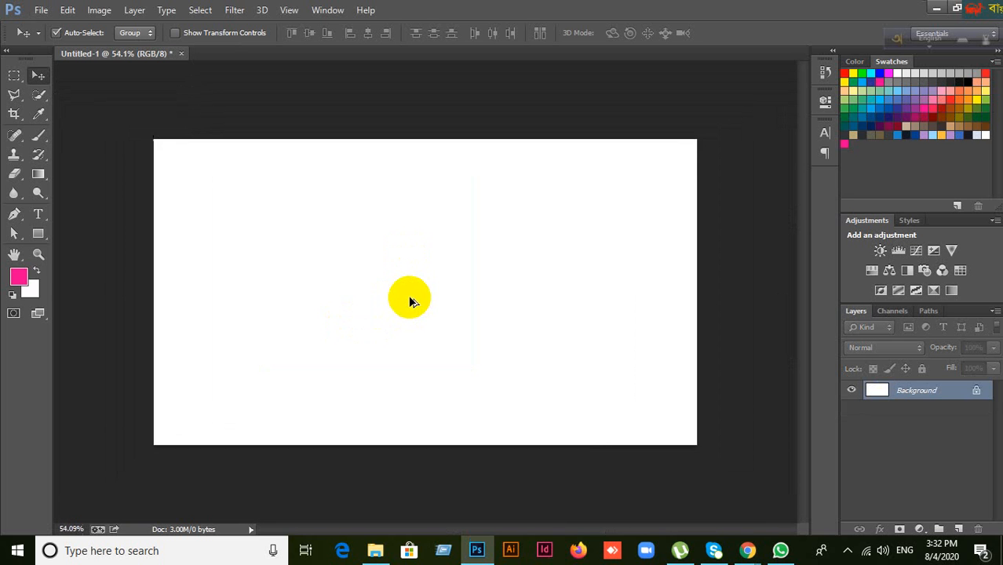
Step: Bring the Google Meet window forward and close the meeting details panel
mouse_move(747, 552)
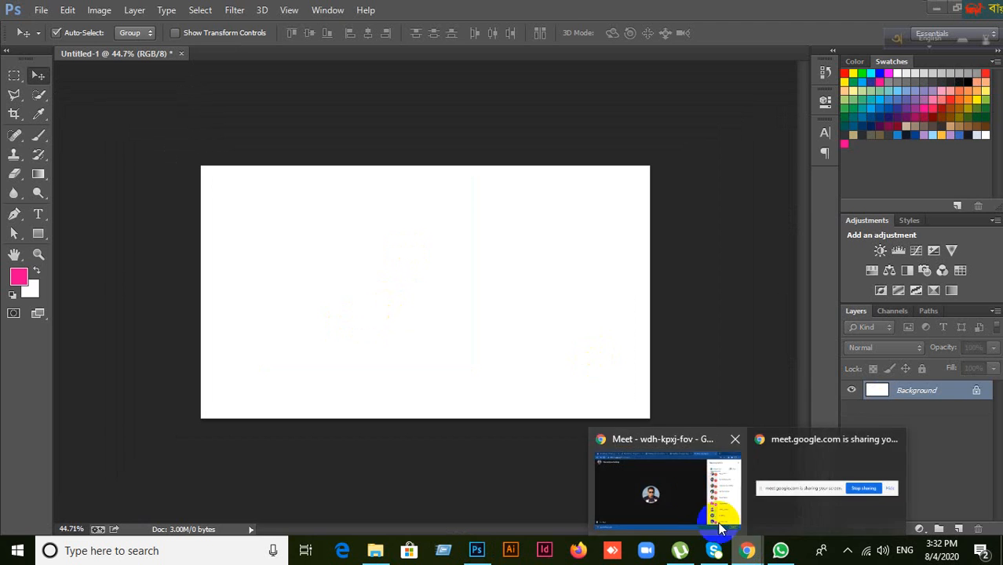
click(690, 495)
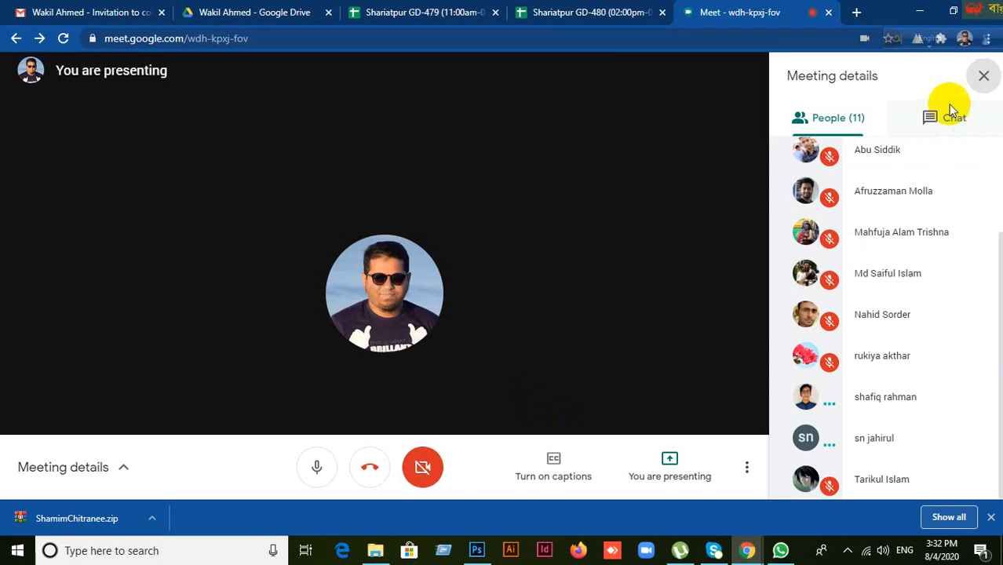
click(984, 75)
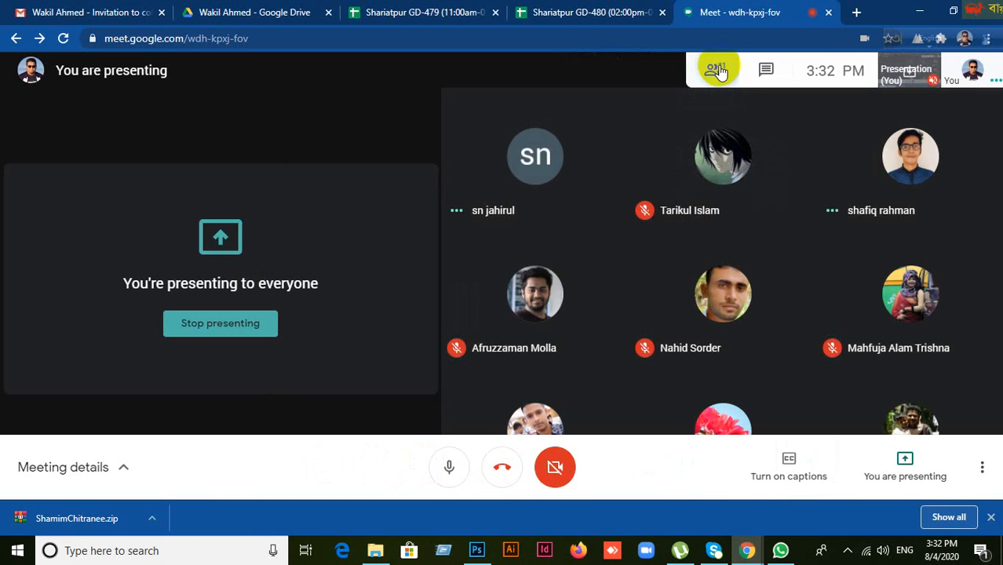
Step: Check the participants list, then pin your own tile as the main view
click(717, 71)
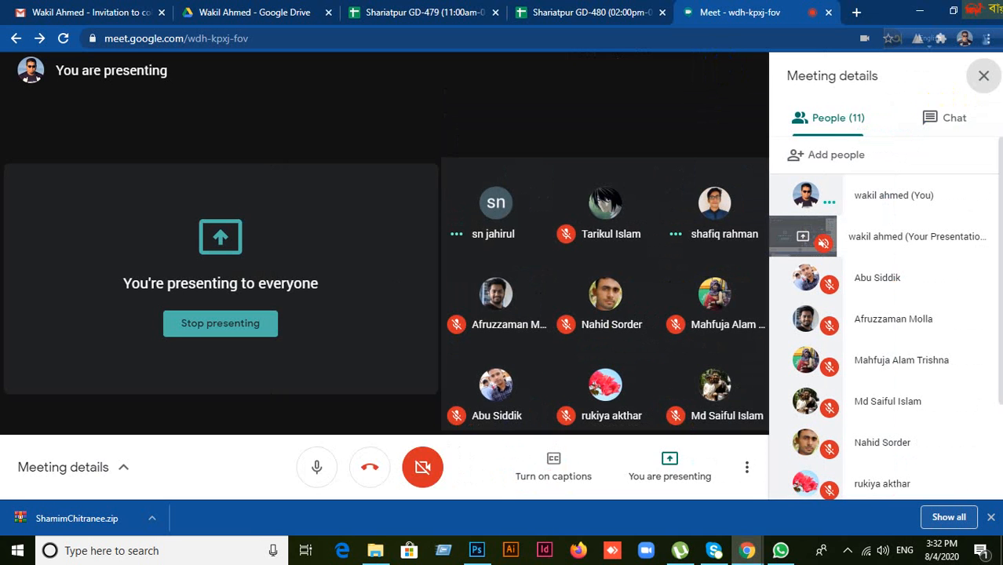
click(982, 75)
click(973, 73)
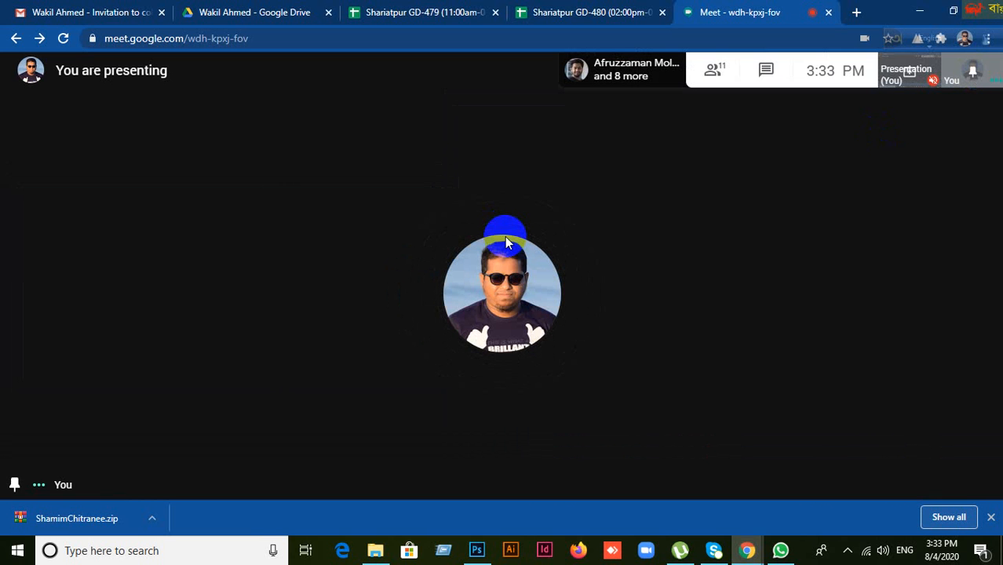
Step: Switch back to Photoshop's blank white canvas from the taskbar
click(477, 550)
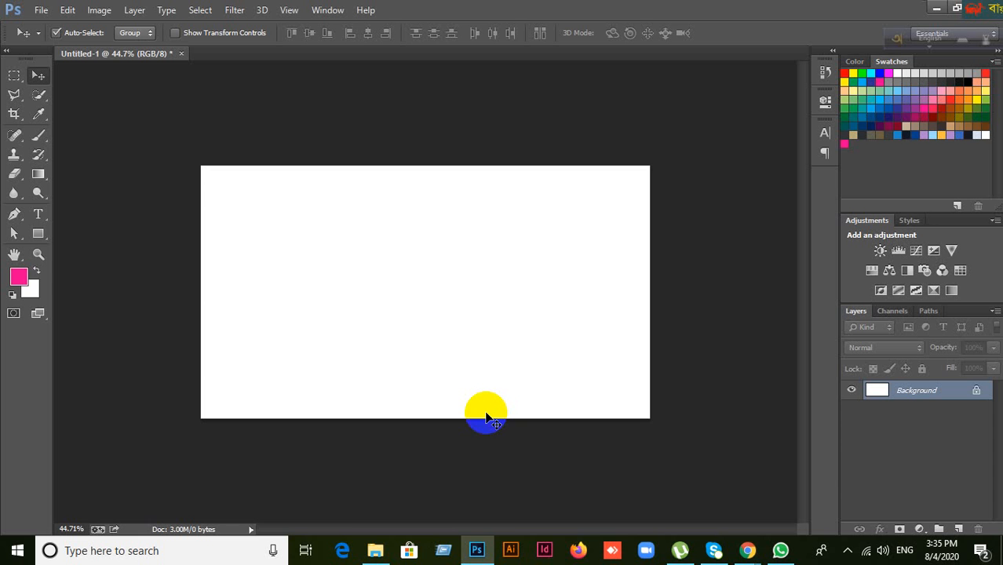
mouse_move(747, 550)
click(686, 511)
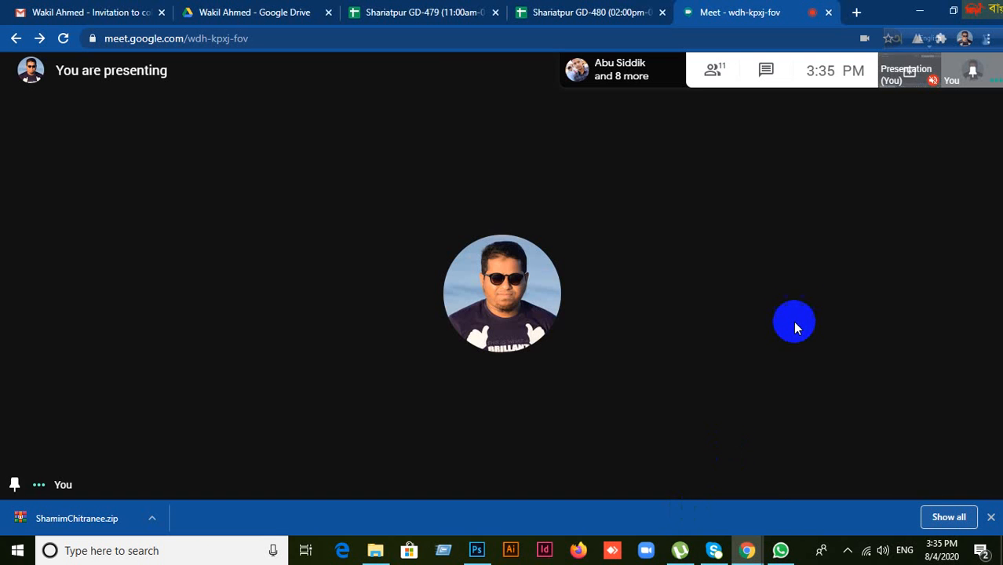
click(716, 72)
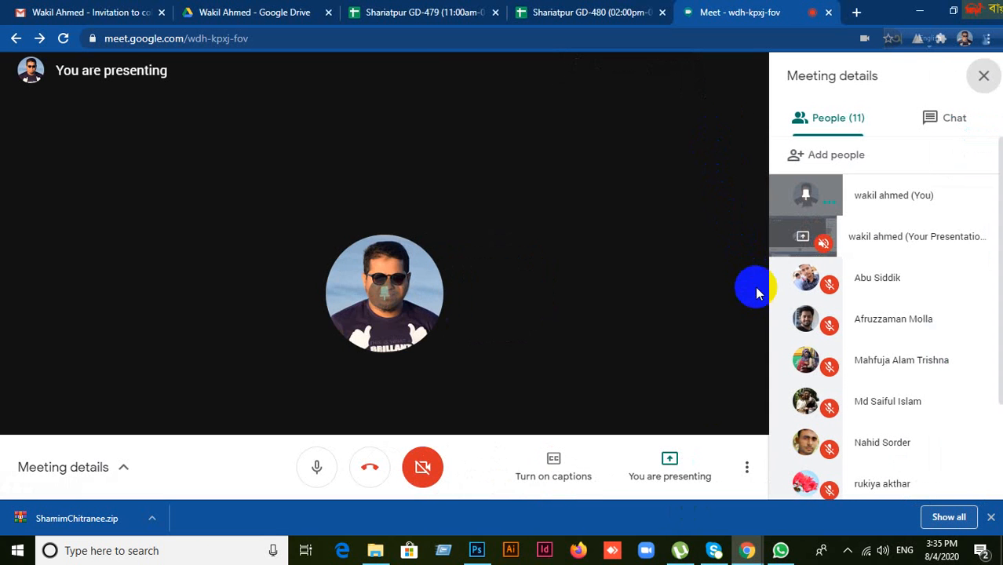
scroll(943, 369, down, 3)
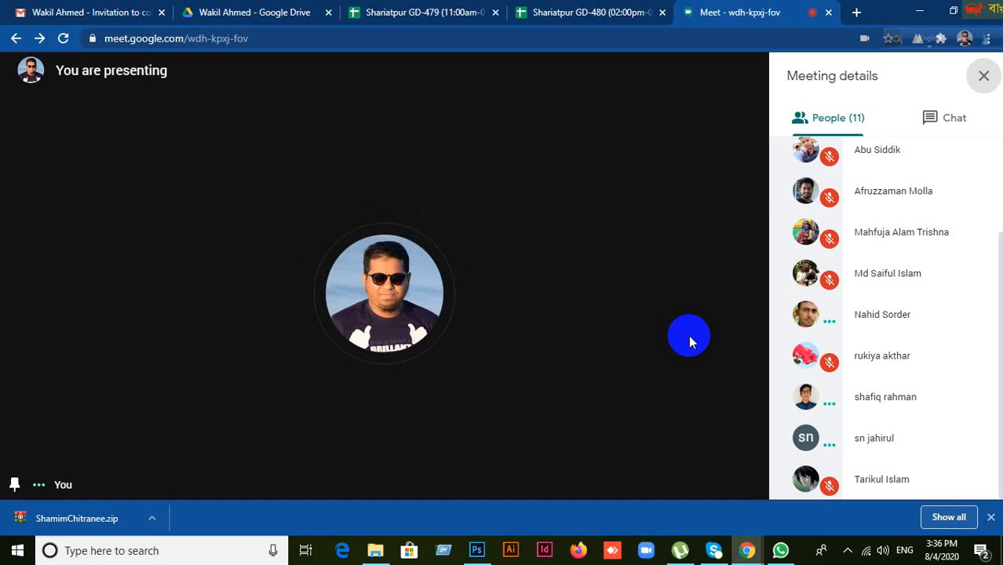
mouse_move(739, 352)
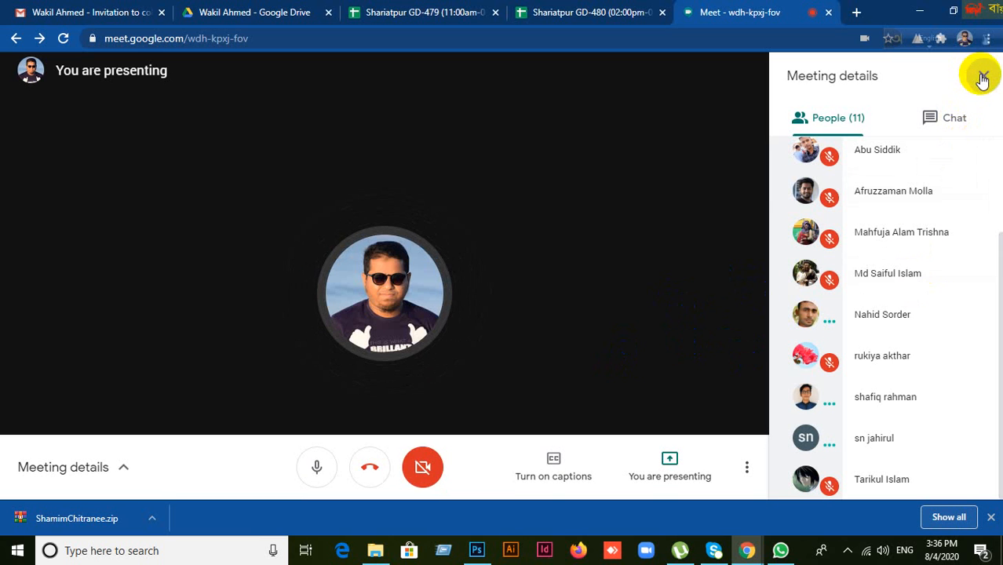
scroll(905, 181, up, 1)
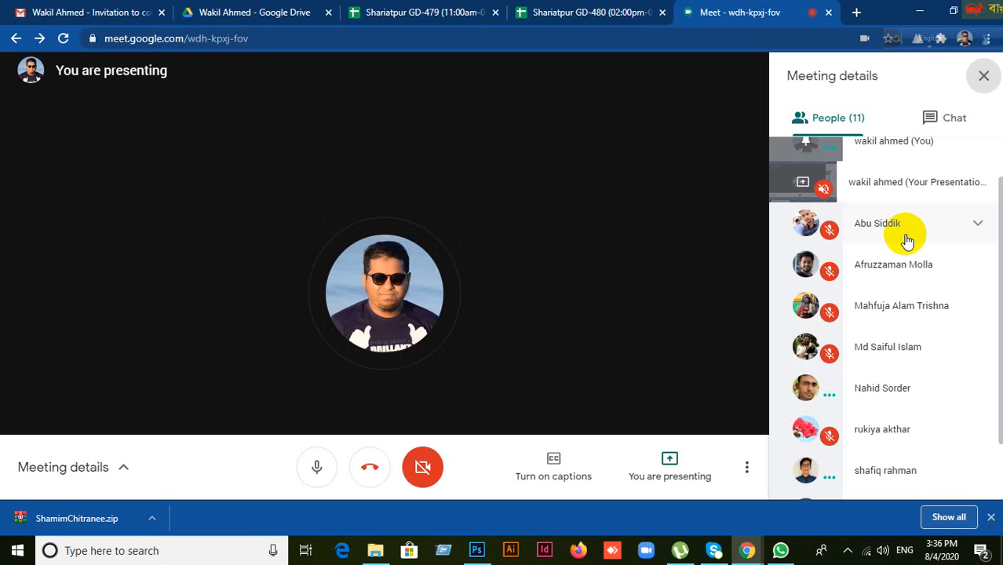
click(984, 76)
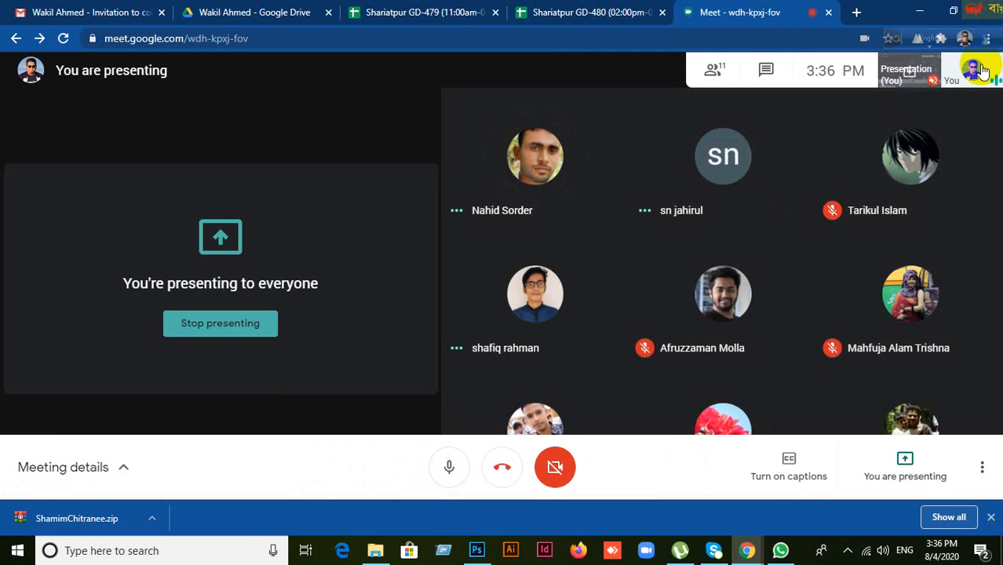
click(982, 69)
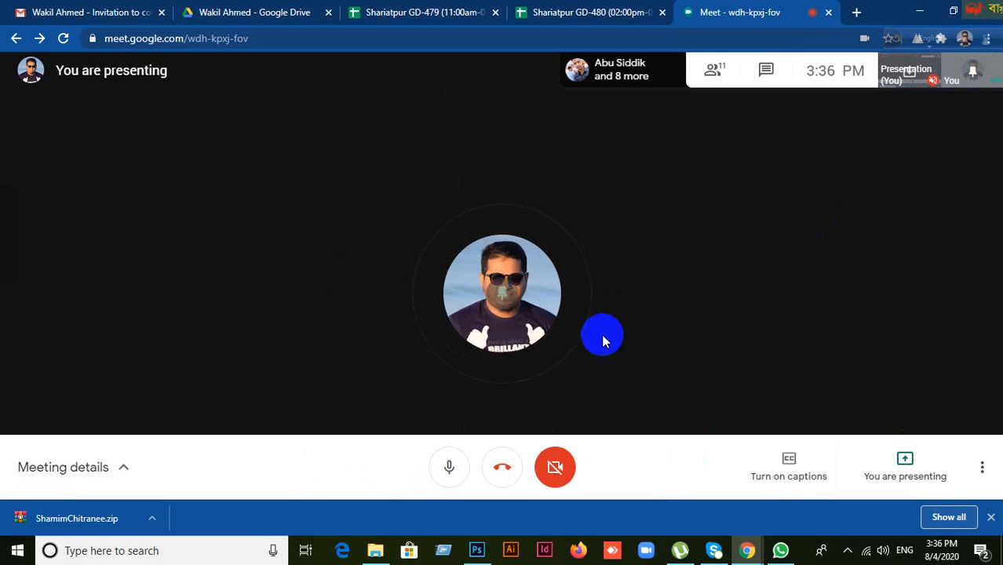
click(477, 549)
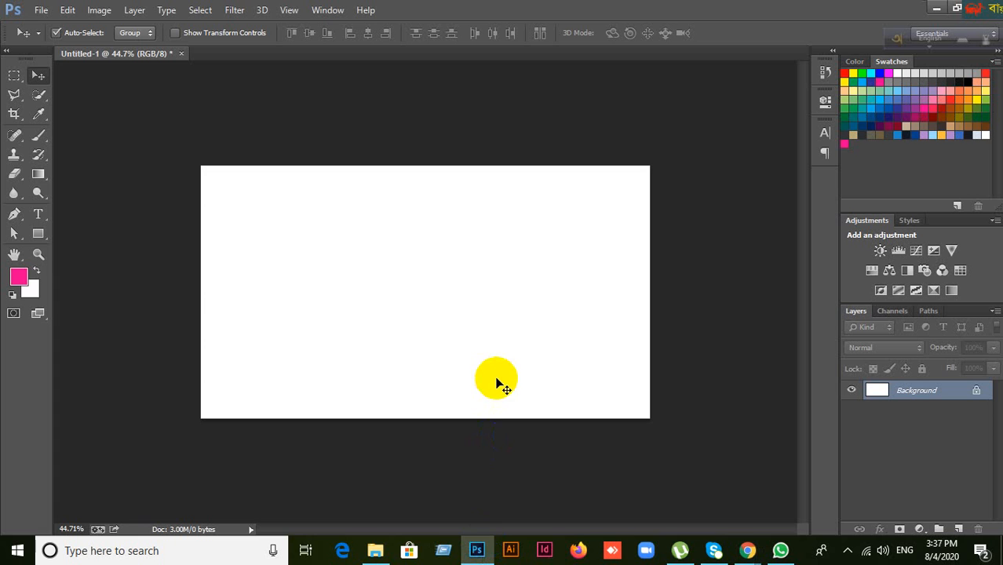
scroll(425, 273, up, 3)
scroll(425, 273, down, 1)
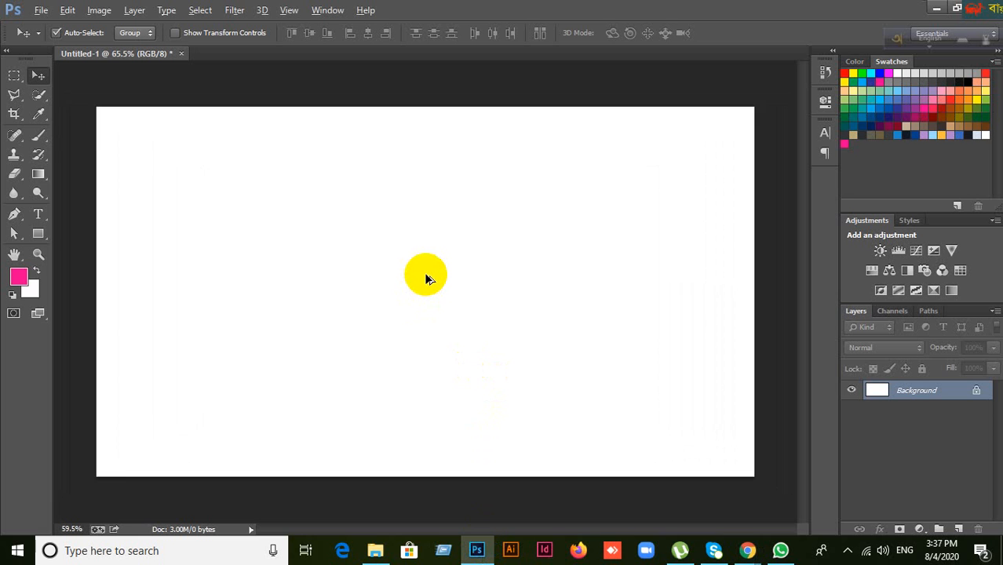
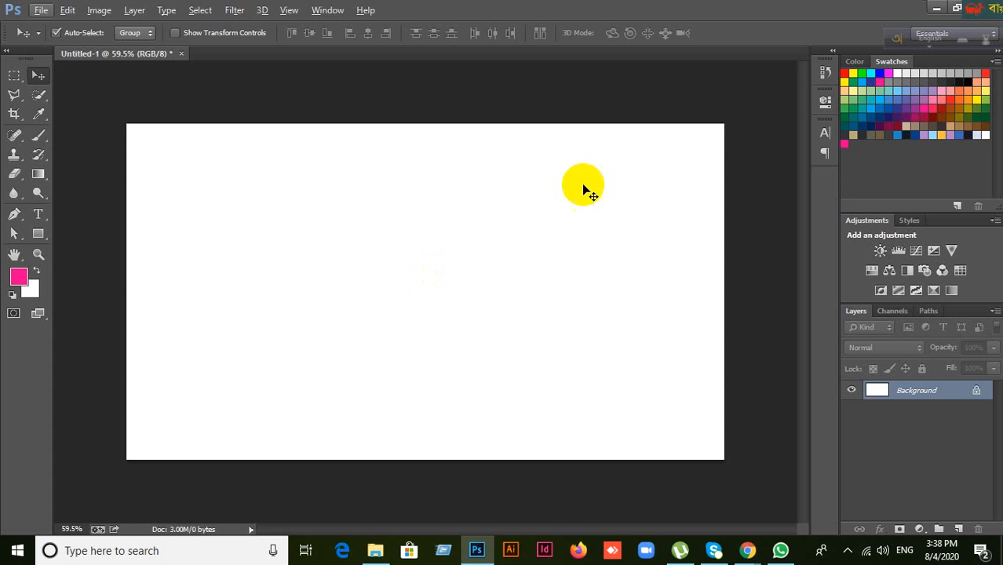
Step: Bring Google Meet forward, scroll through the participant list, close it, and return to Photoshop
mouse_move(749, 550)
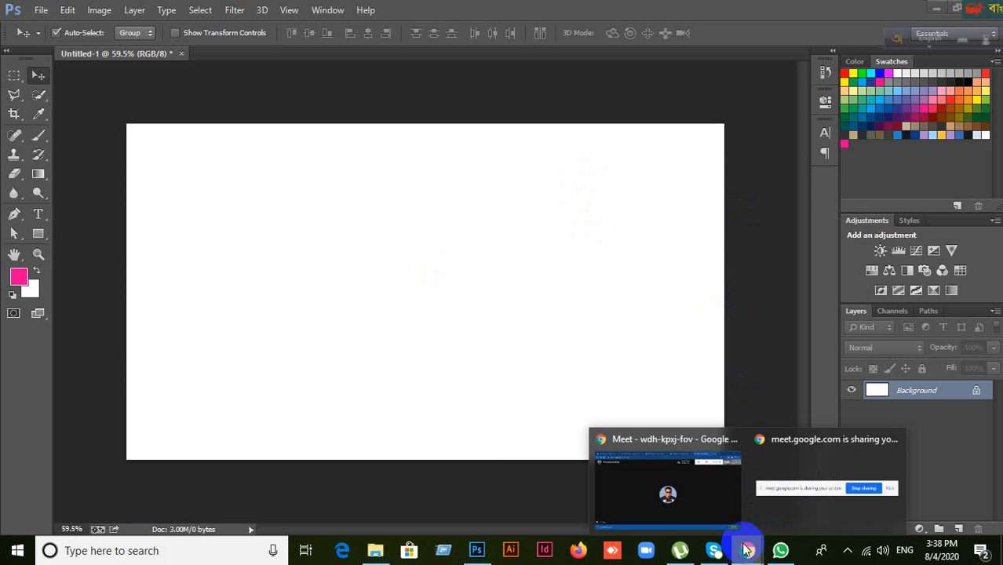
click(716, 497)
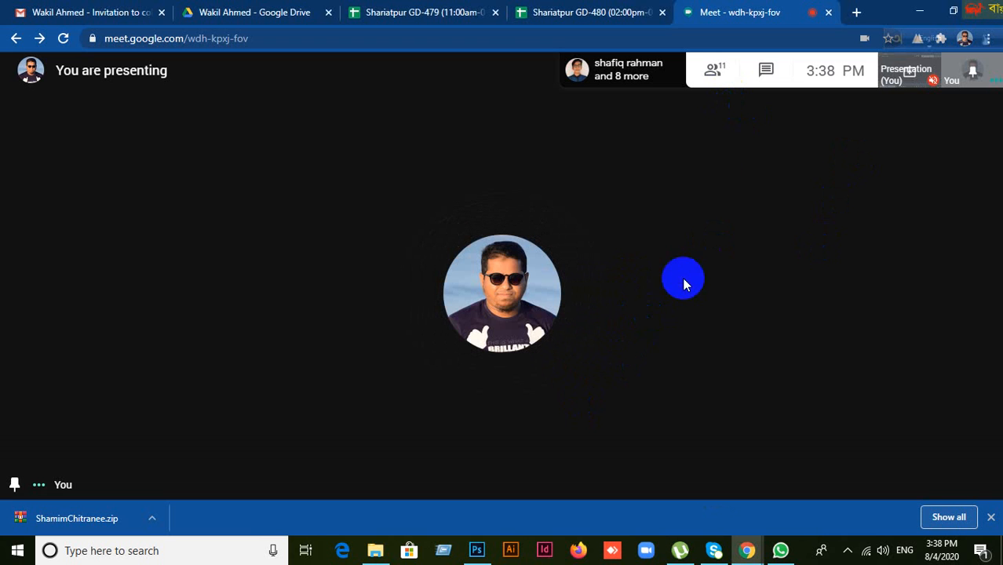
click(714, 72)
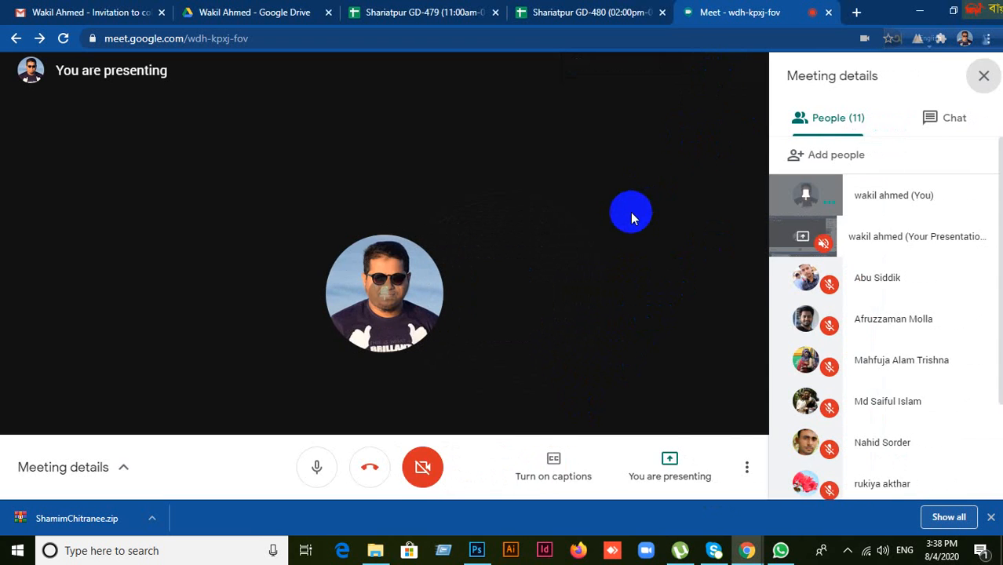
scroll(907, 385, down, 1)
scroll(908, 400, down, 3)
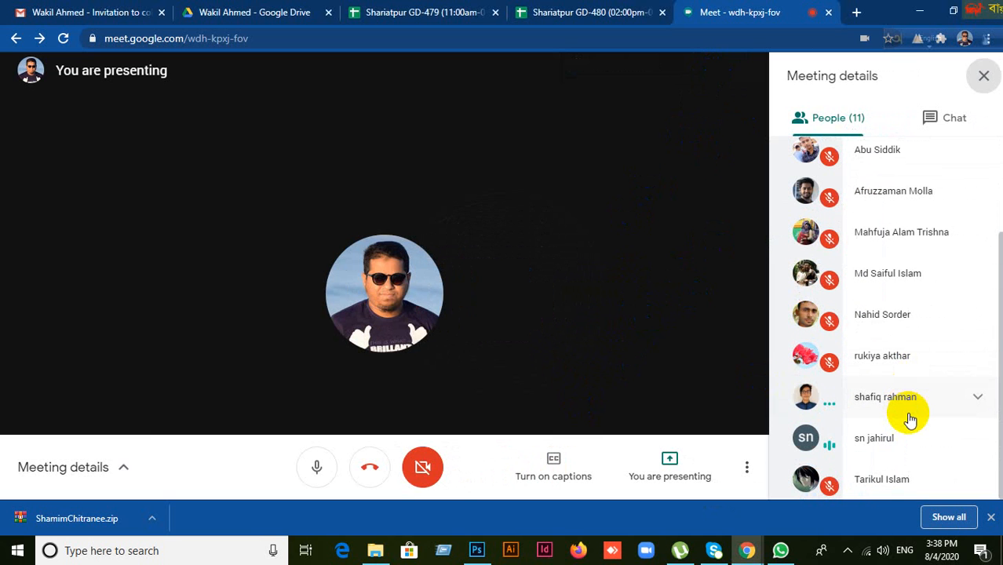
click(682, 336)
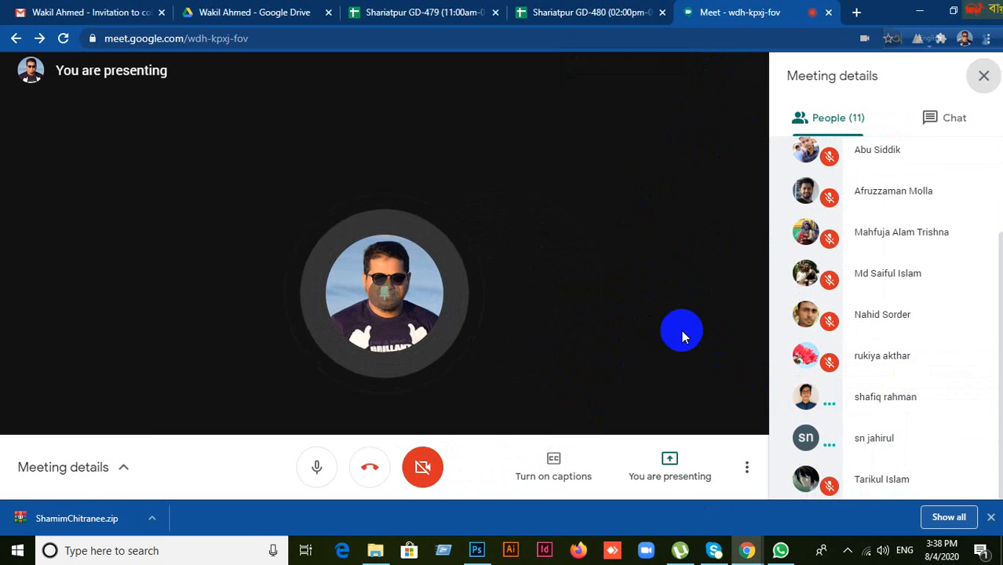
click(984, 75)
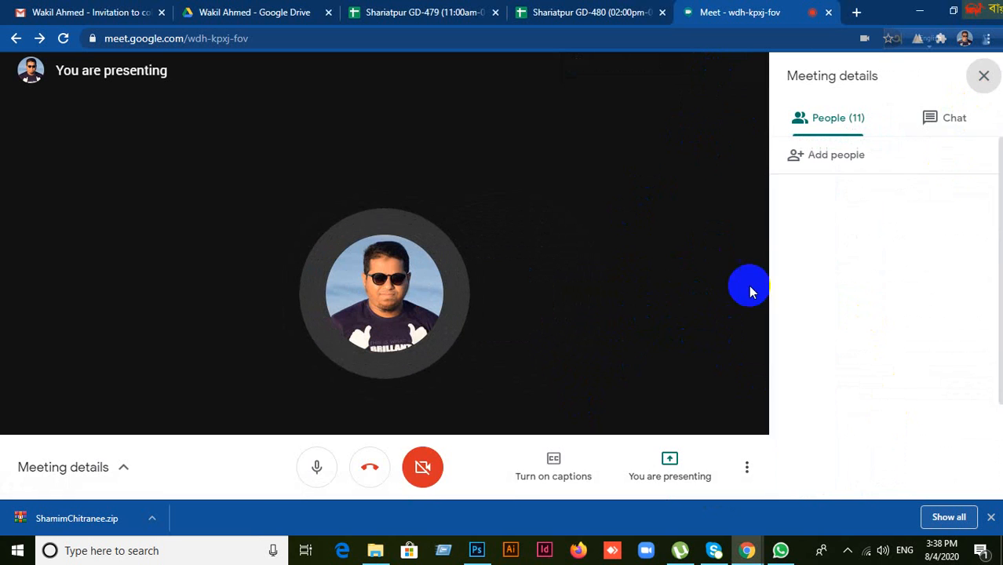
click(479, 547)
Step: Draw and delete a red rounded rectangle, then draw a 604 × 392 px square-cornered one
drag(38, 233, 77, 253)
click(76, 253)
drag(267, 203, 497, 369)
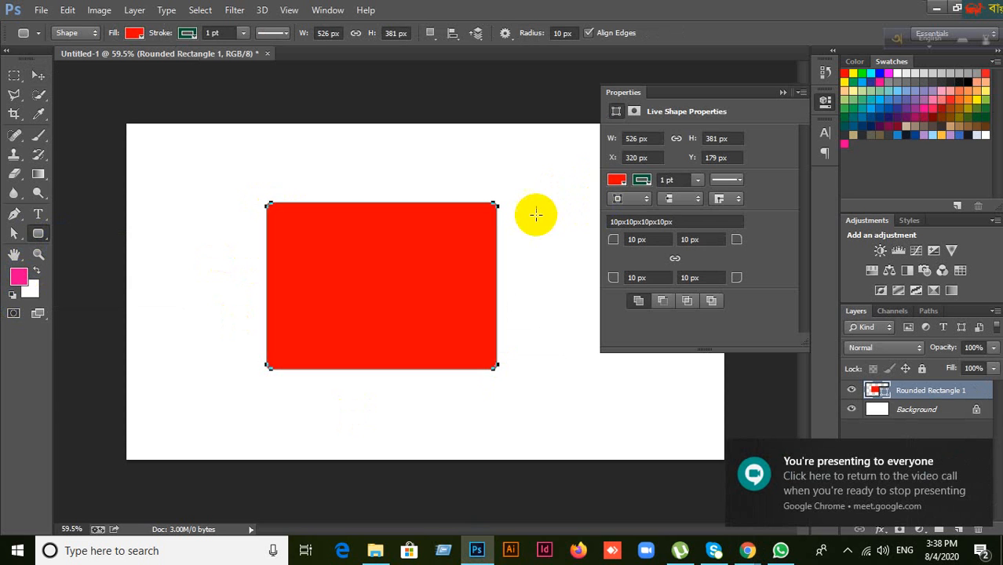
key(Delete)
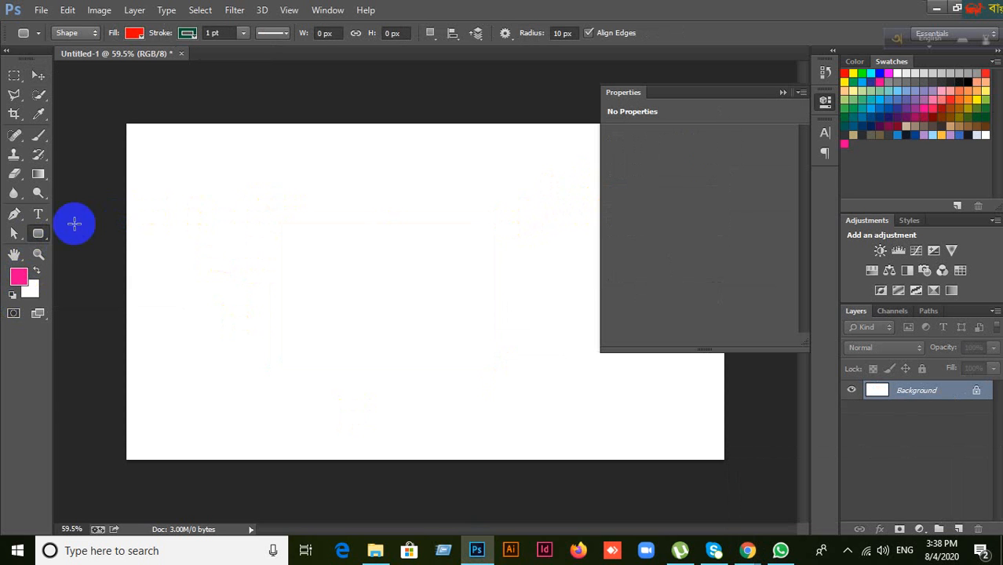
drag(38, 233, 74, 231)
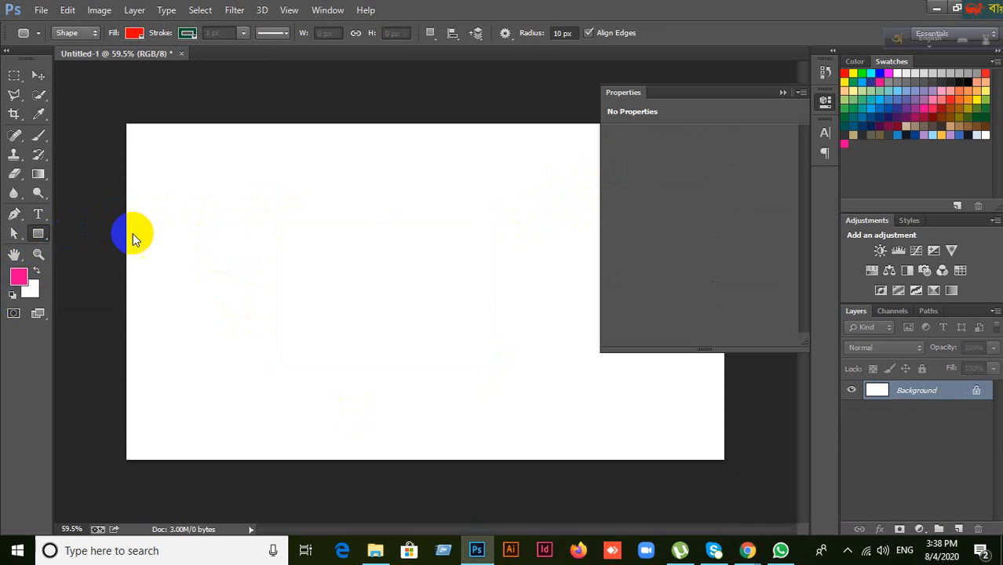
drag(244, 200, 508, 371)
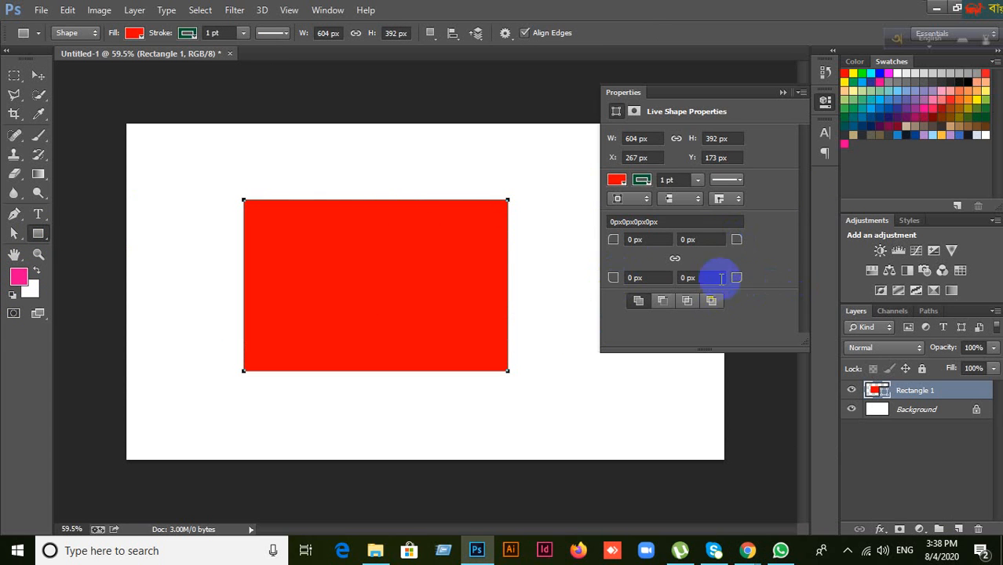
Step: Link the four corner radii and try 30 px, then 45 px, on every corner
click(675, 259)
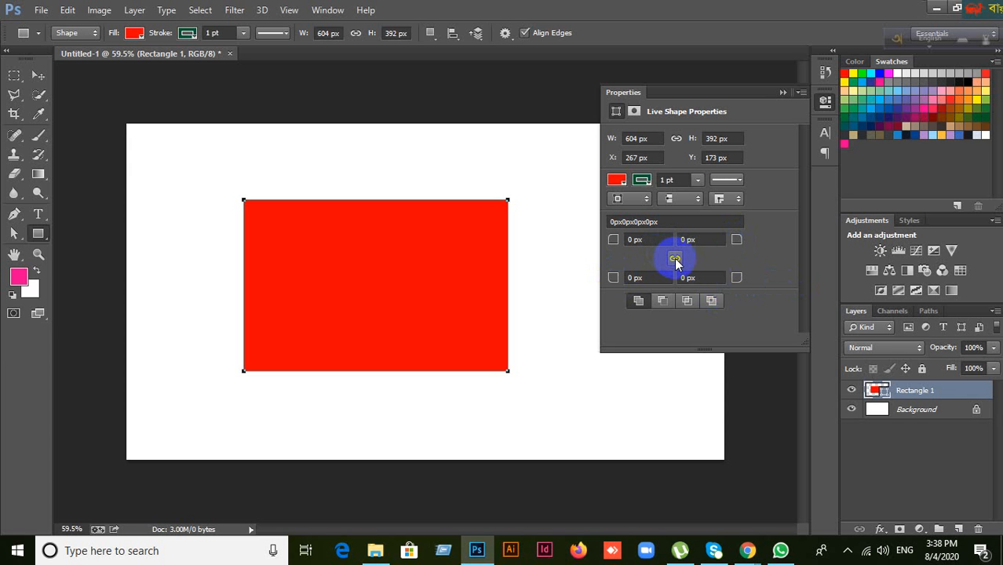
click(638, 240)
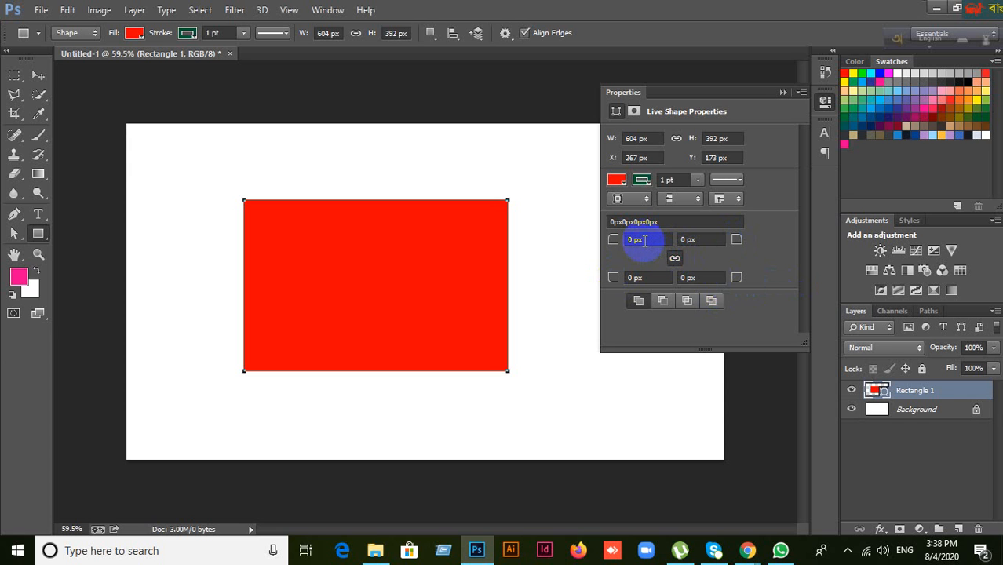
text(30)
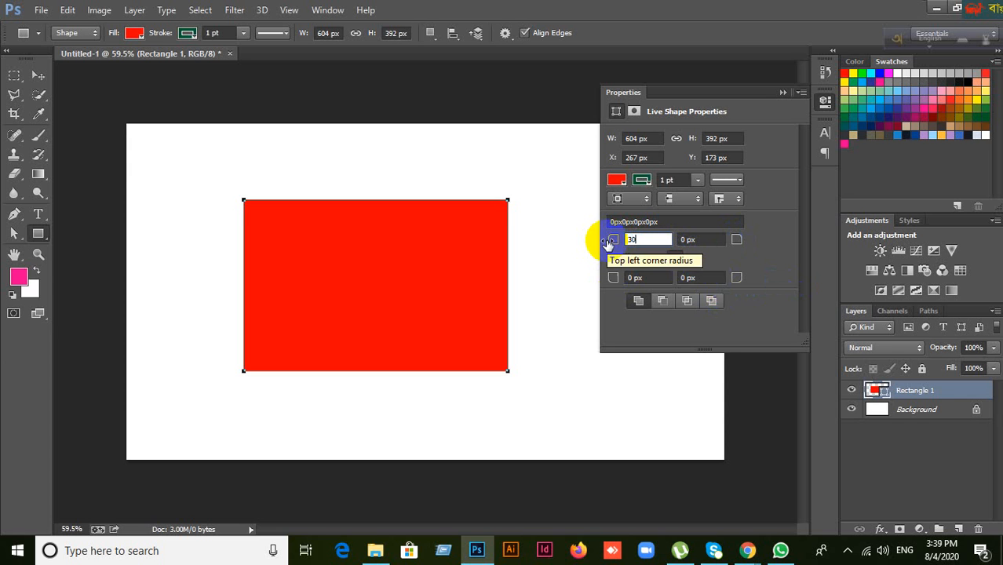
key(Return)
click(701, 340)
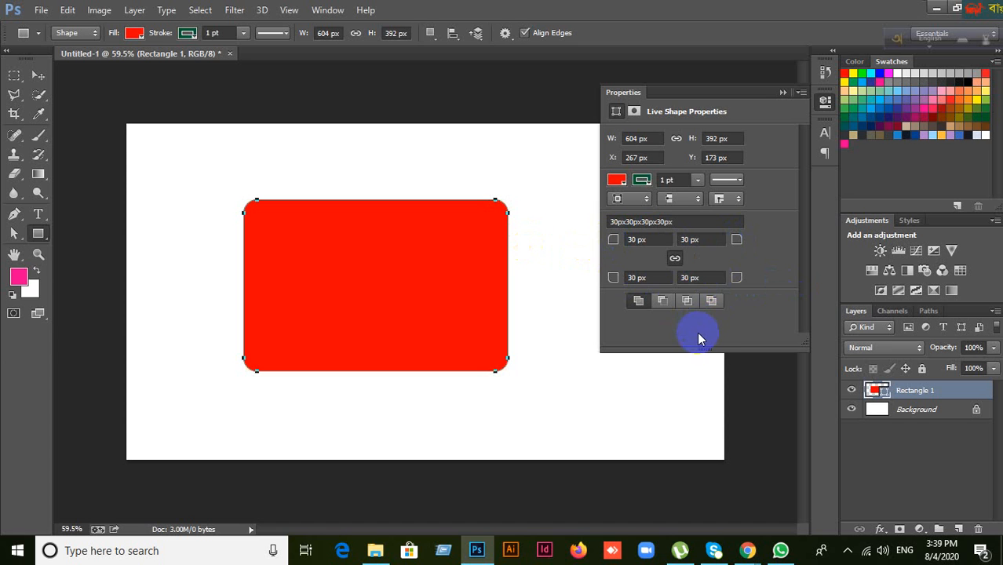
click(637, 240)
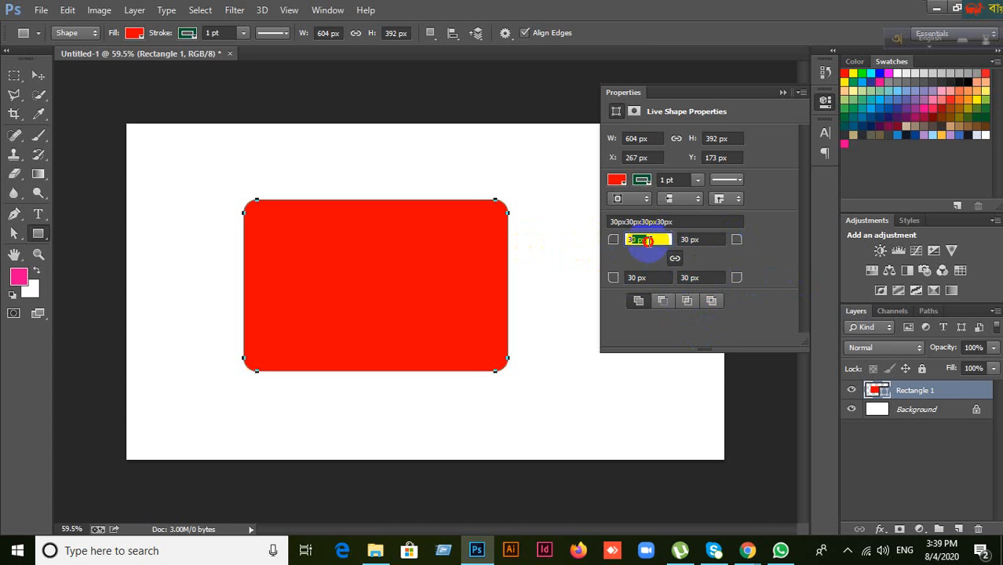
text(45)
key(Return)
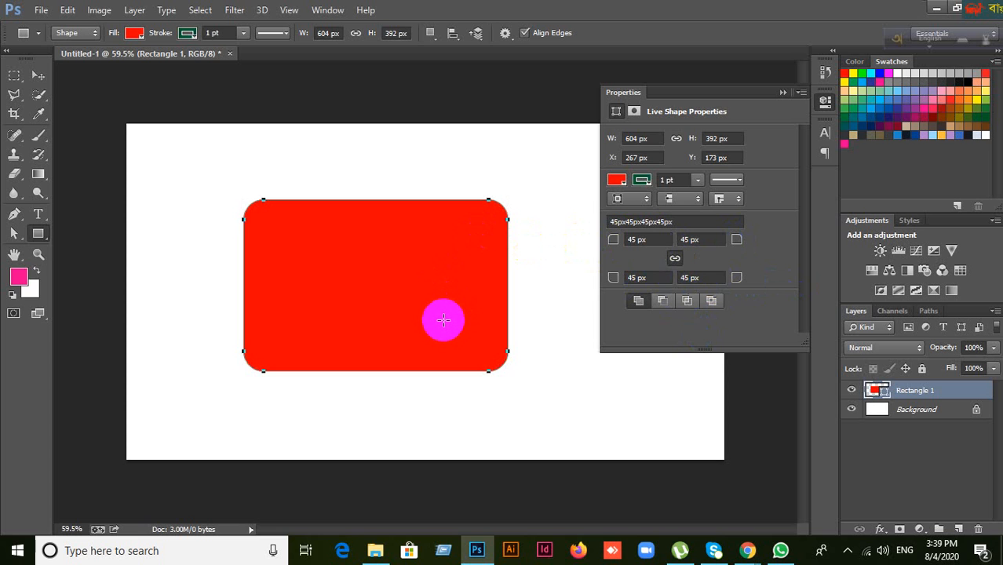
Step: Raise the linked corner radius through 60 and 80 px to 90 px
click(641, 240)
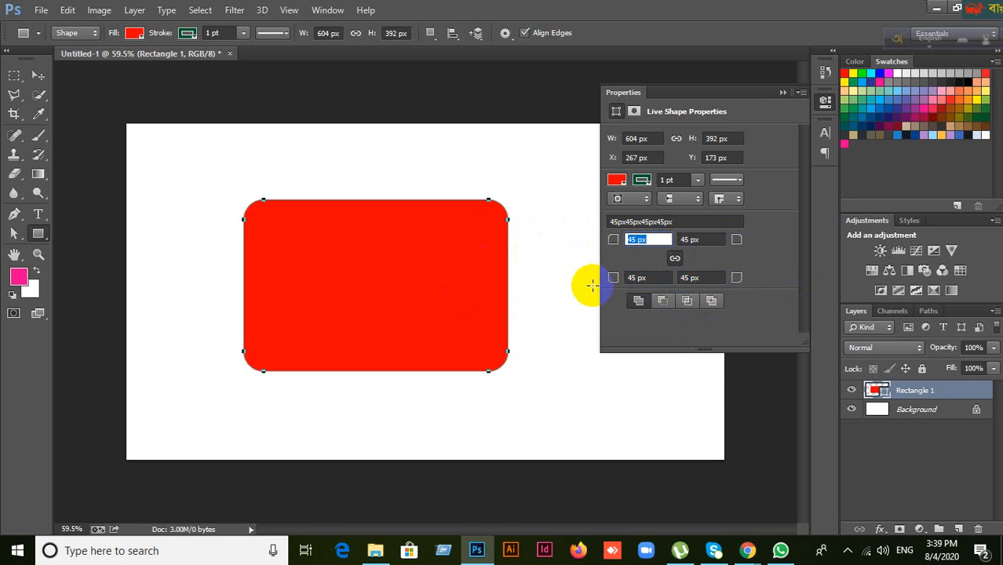
text(60)
key(Return)
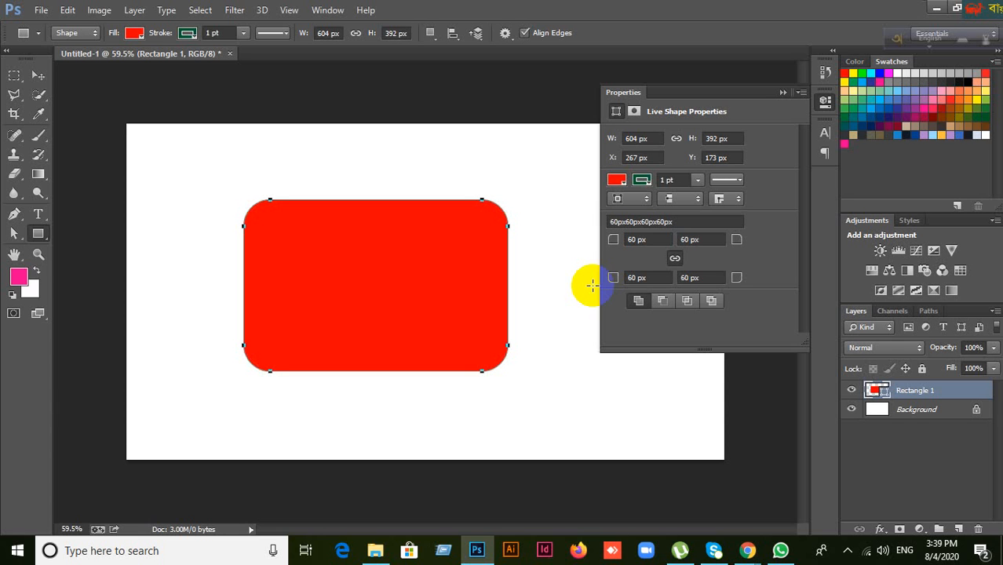
click(643, 240)
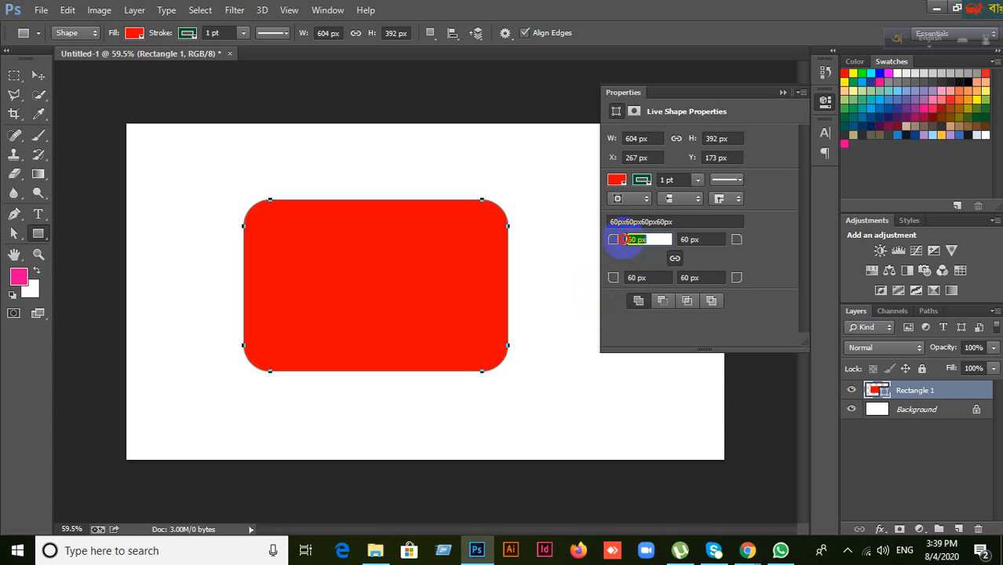
text(80)
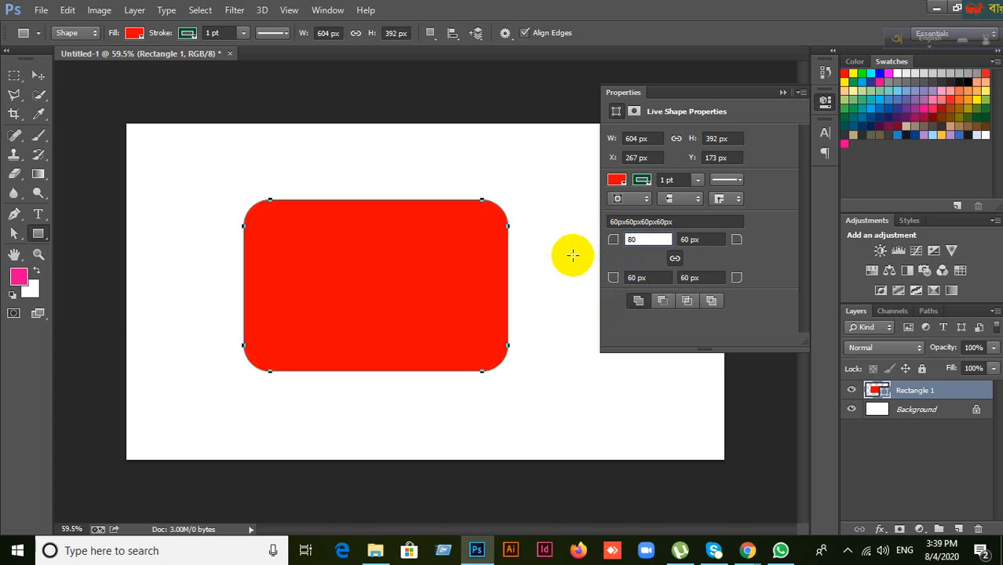
key(Return)
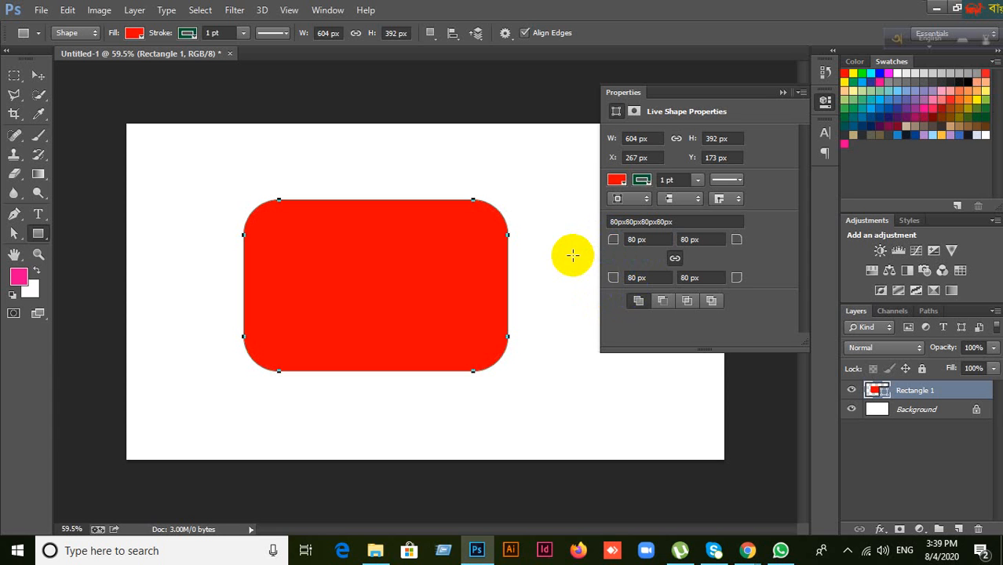
click(642, 240)
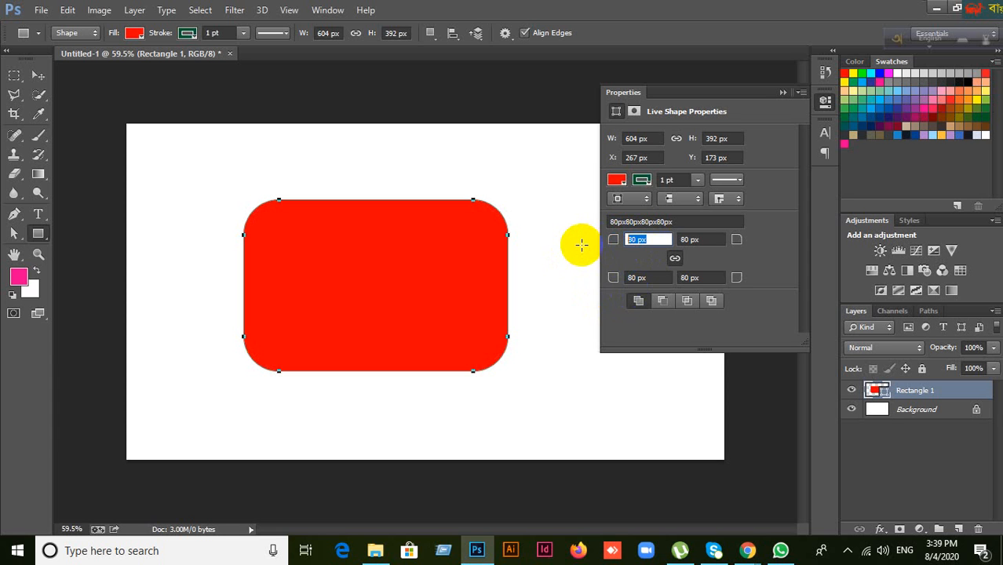
text(90)
key(Return)
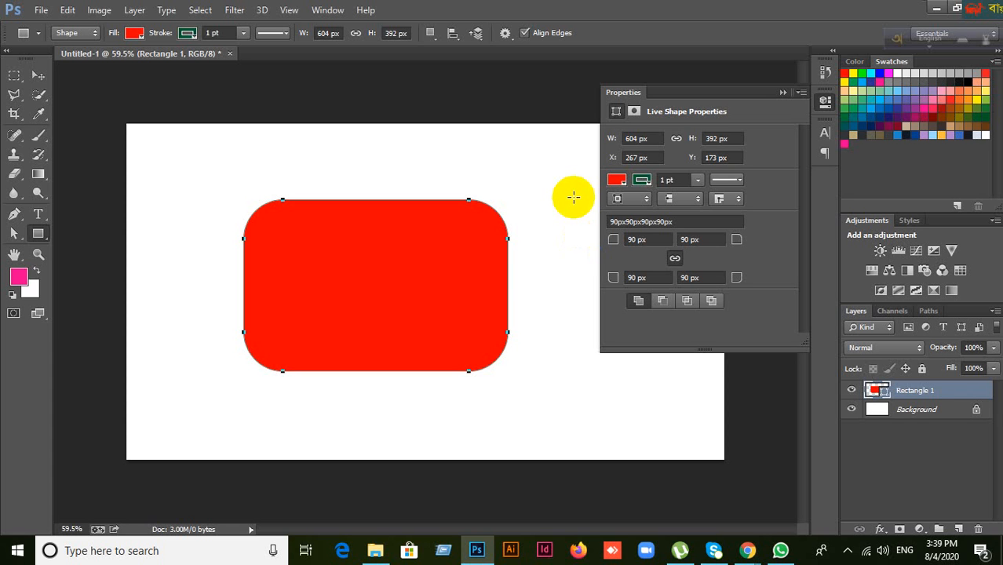
Step: Unlink the radii and set the top-left corner to 80 px and bottom-left to 50 px
click(676, 260)
click(656, 240)
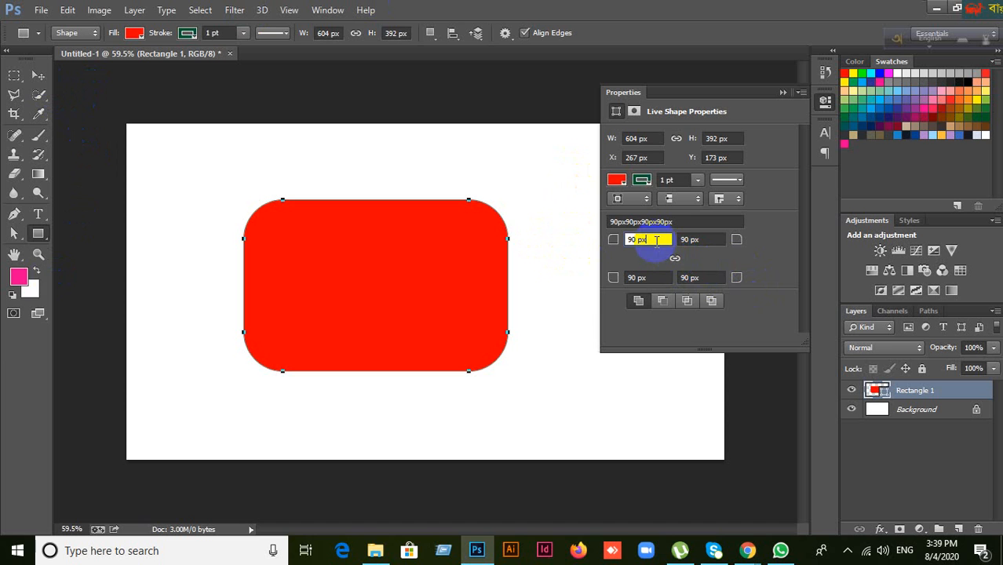
drag(656, 240, 606, 242)
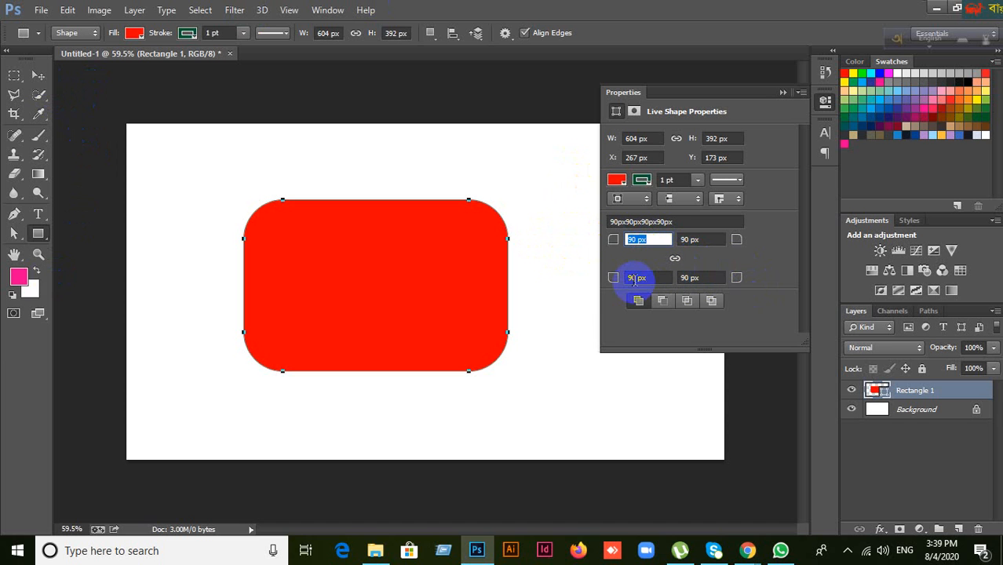
text(80)
click(648, 279)
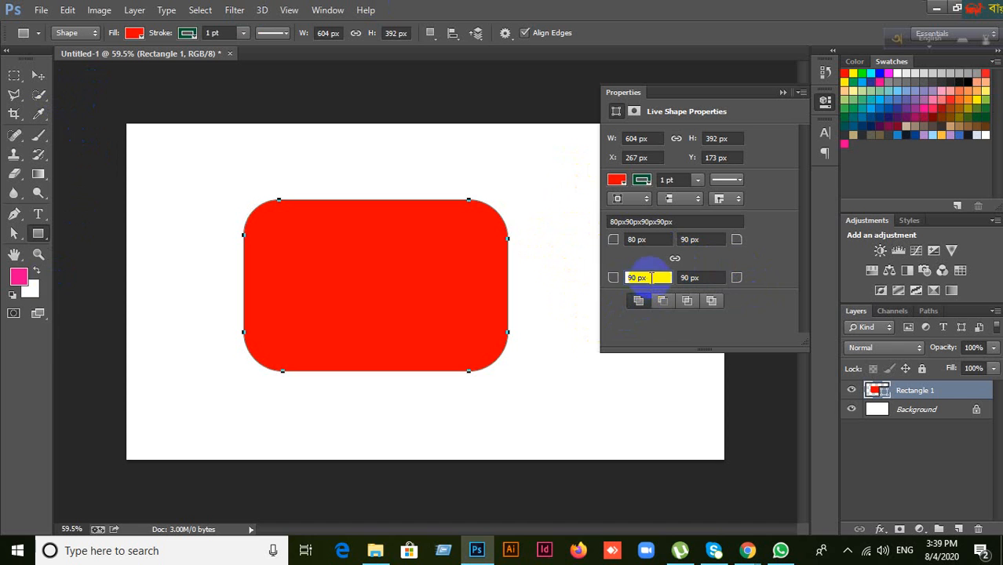
drag(652, 278, 606, 283)
text(50)
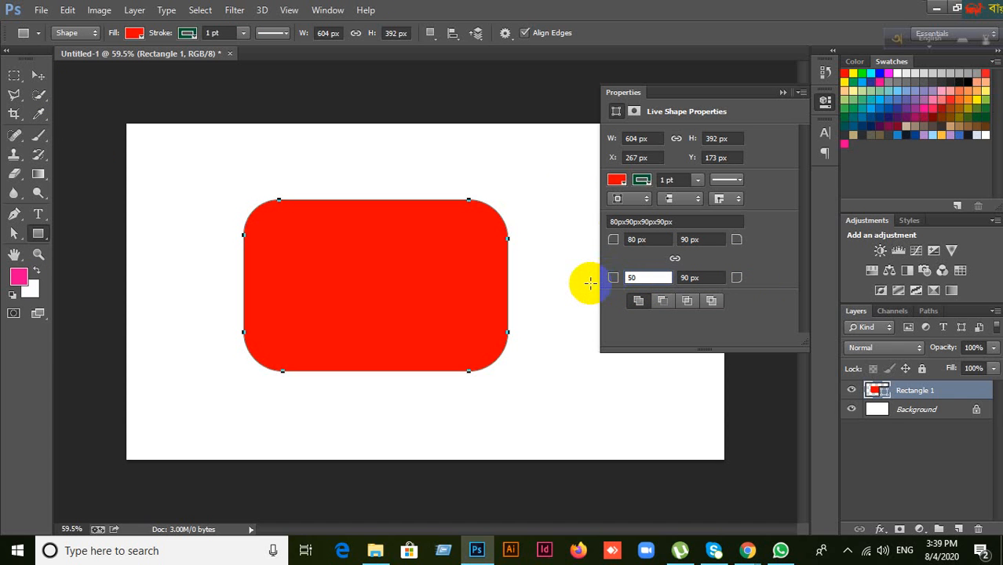
key(Return)
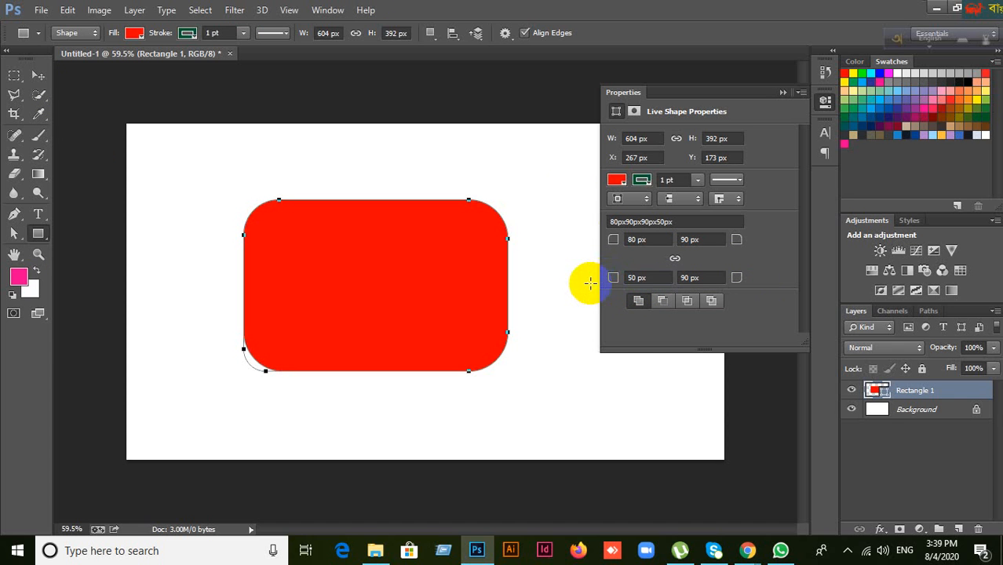
click(784, 92)
Step: Delete the rounded red rectangle layer, leaving only the Background, and select the Rectangle tool
key(Delete)
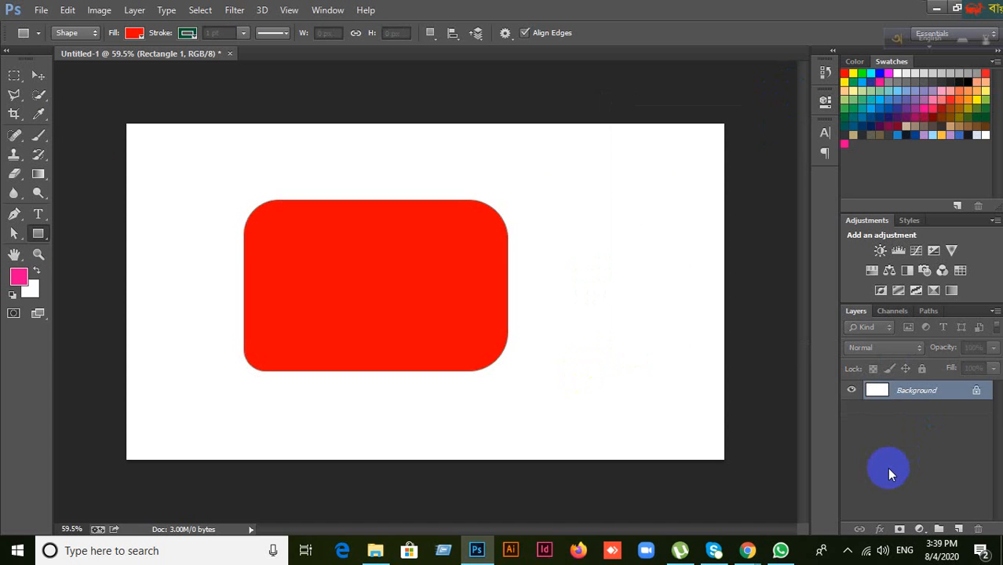
click(38, 75)
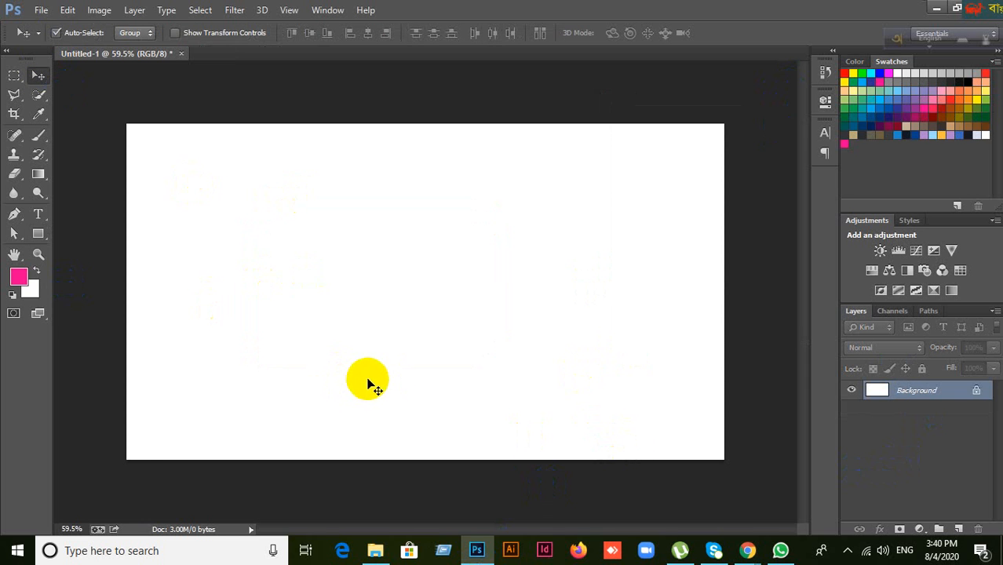
scroll(376, 376, down, 2)
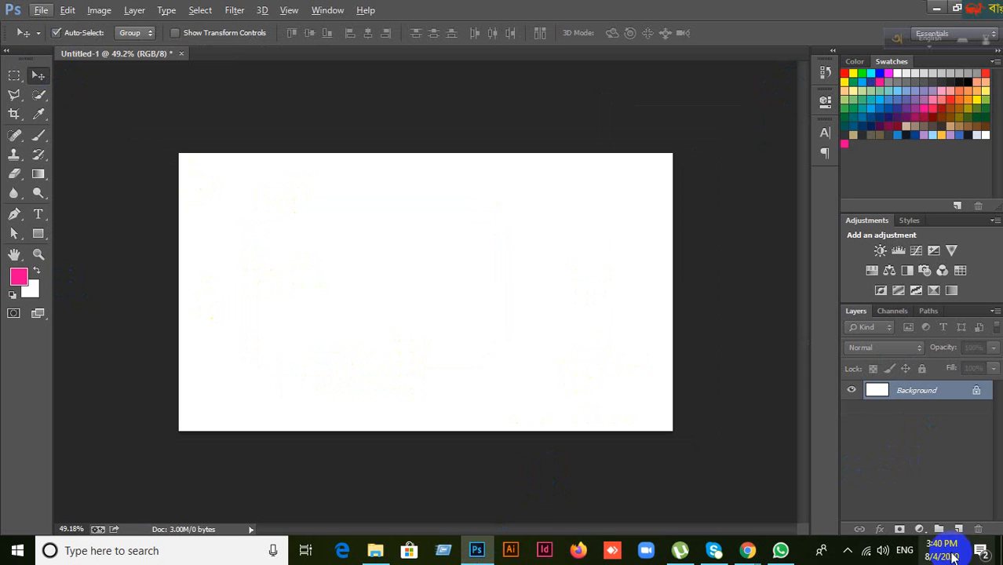
click(901, 530)
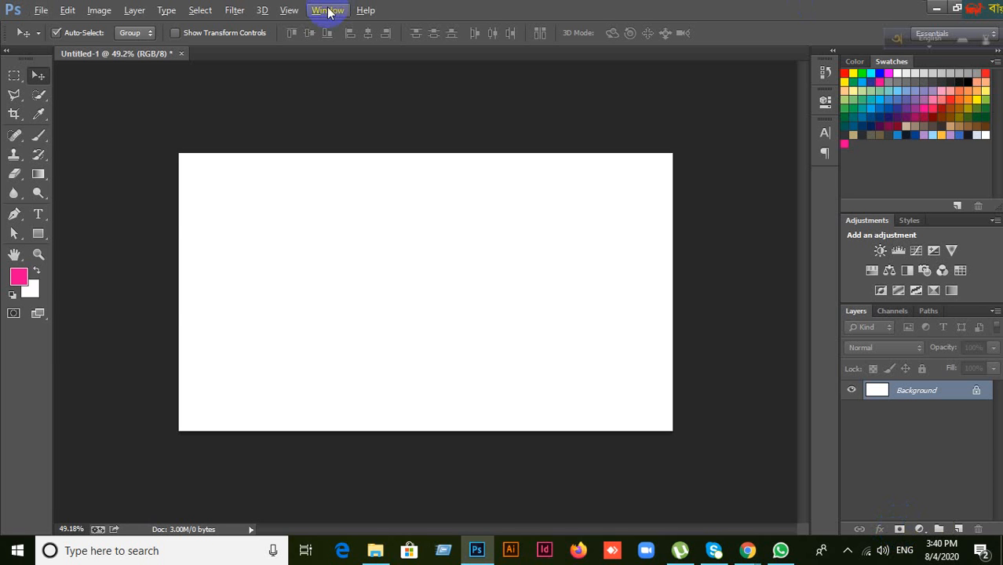
click(38, 233)
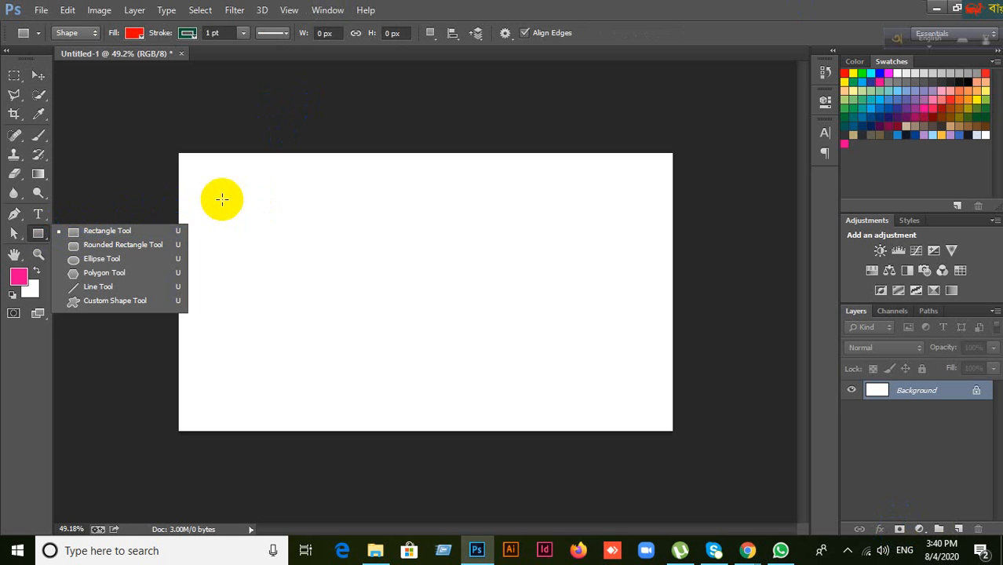
Step: Draw a red rectangle across the canvas middle and set its stroke to No Color
click(222, 199)
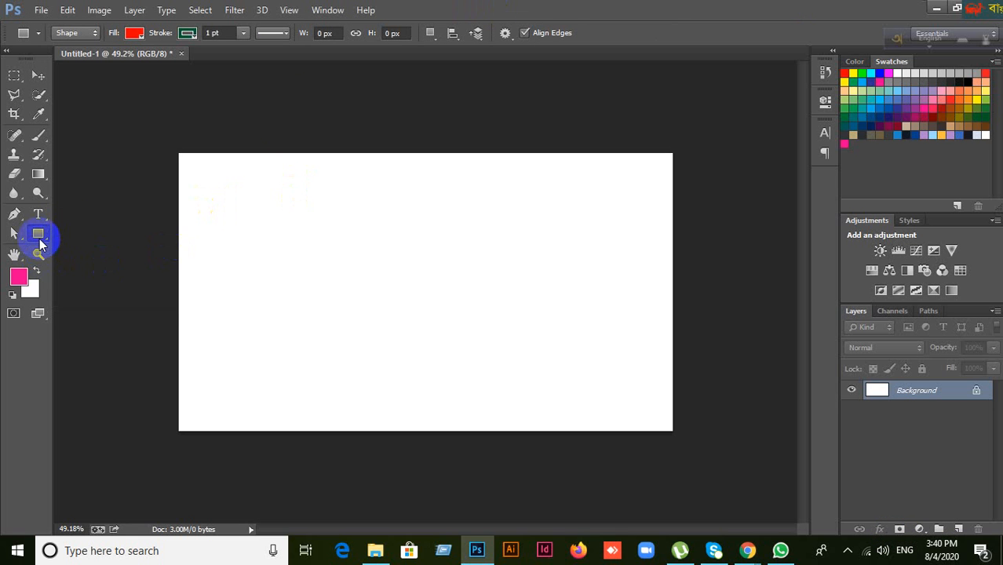
drag(39, 235, 83, 227)
drag(298, 210, 534, 353)
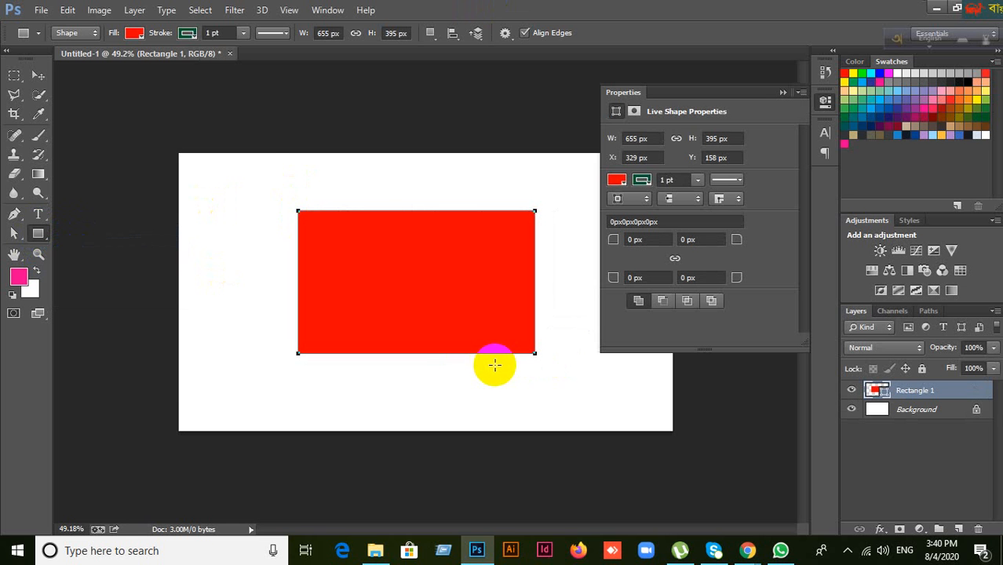
click(191, 35)
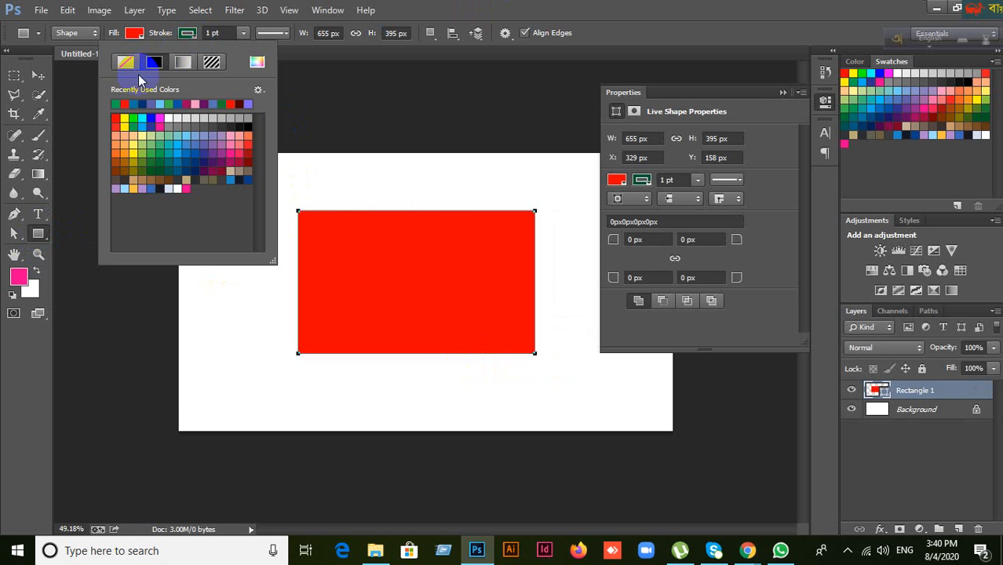
click(125, 62)
click(98, 114)
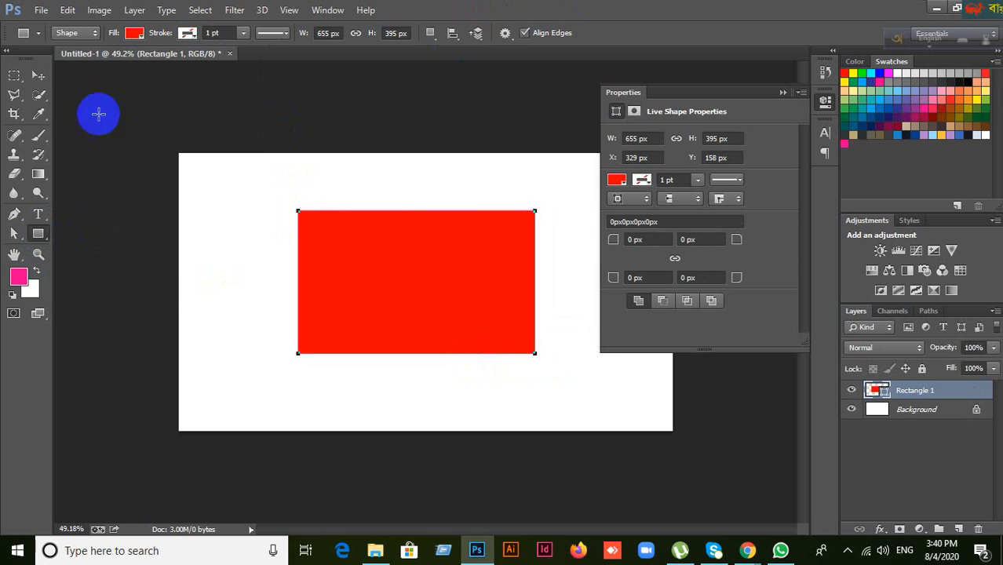
Step: Reposition the red rectangle slightly up and left with the Move tool
click(37, 76)
click(428, 271)
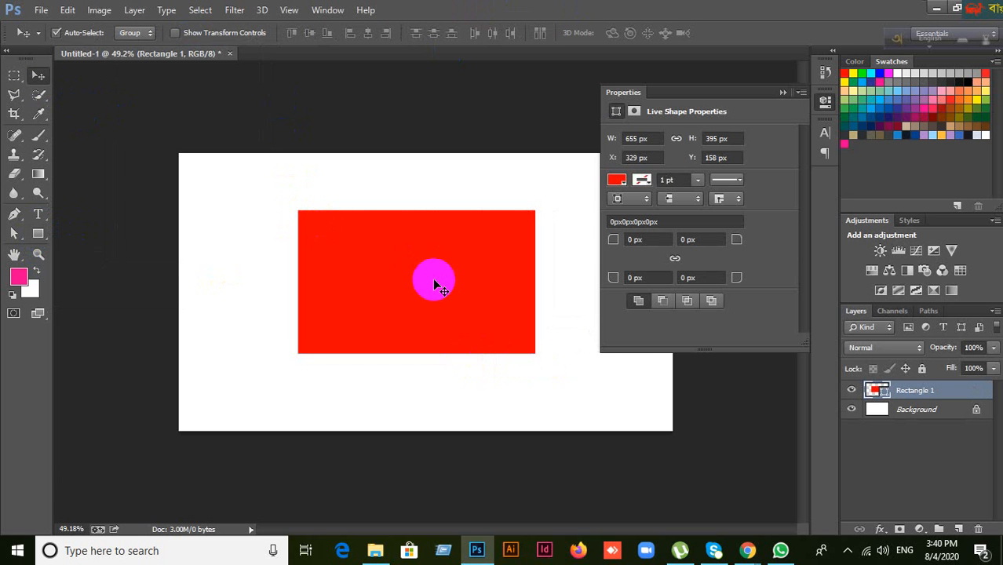
scroll(433, 285, up, 2)
click(783, 92)
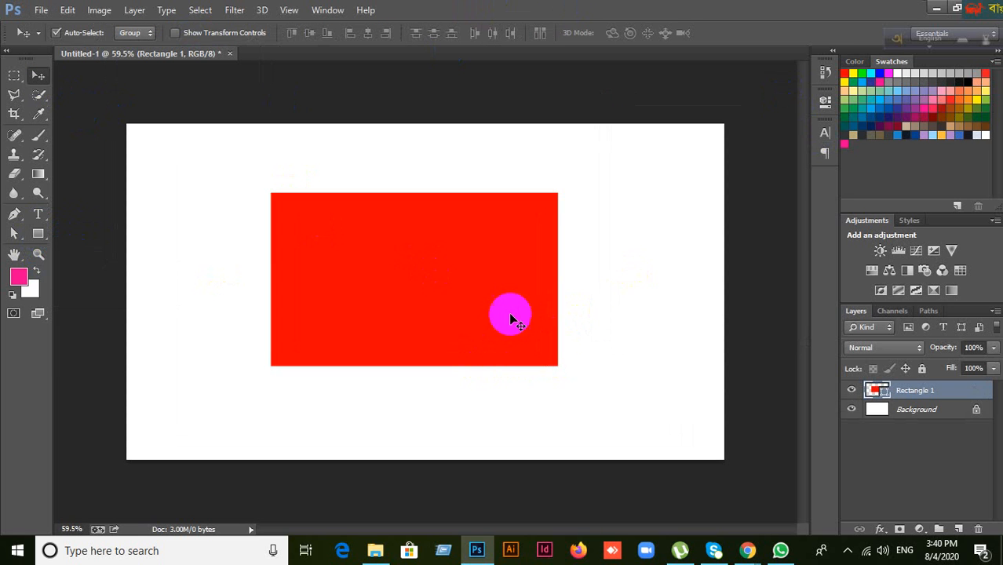
mouse_move(510, 320)
mouse_down()
mouse_move(484, 287)
mouse_move(514, 309)
mouse_up()
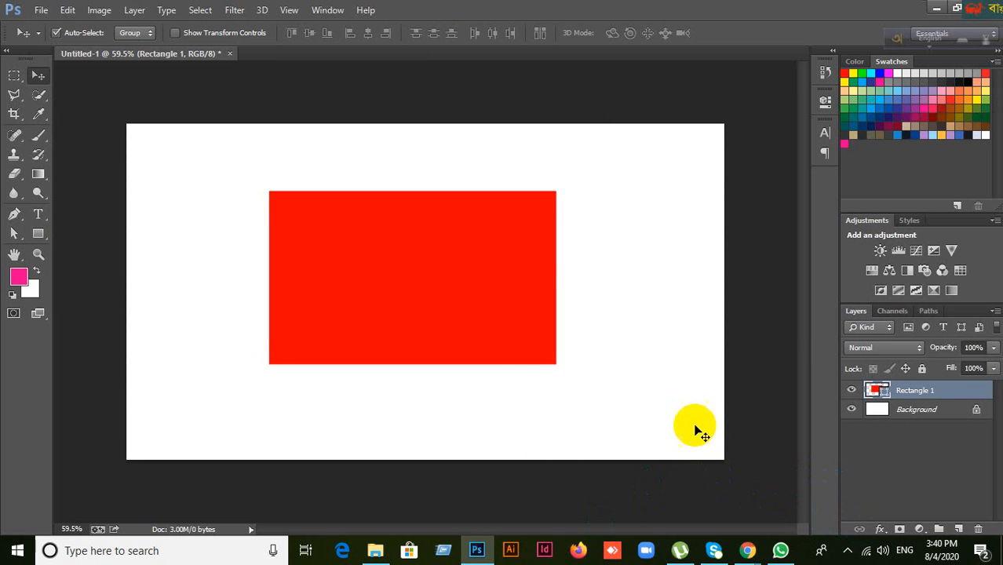
mouse_move(459, 307)
mouse_down()
mouse_move(513, 291)
mouse_move(459, 307)
mouse_up()
Step: Bring Meet forward, scroll through the list of 11 participants, then close it
mouse_move(747, 549)
click(708, 524)
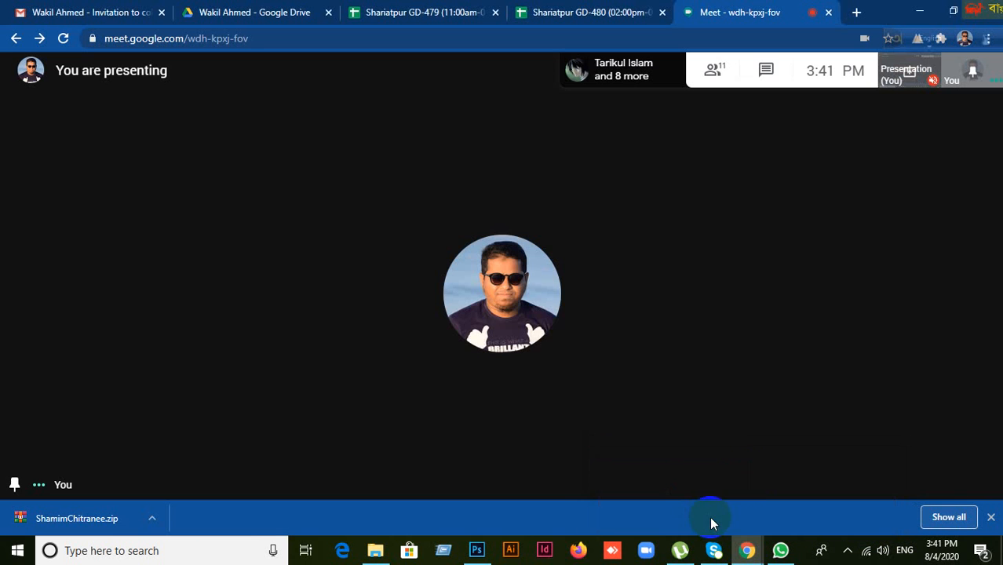
click(721, 74)
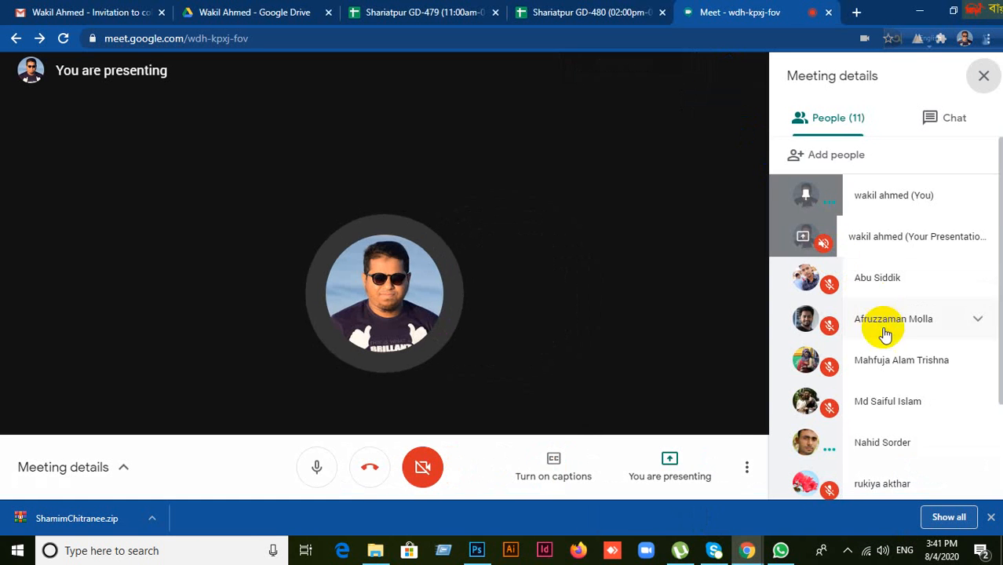
scroll(954, 439, down, 3)
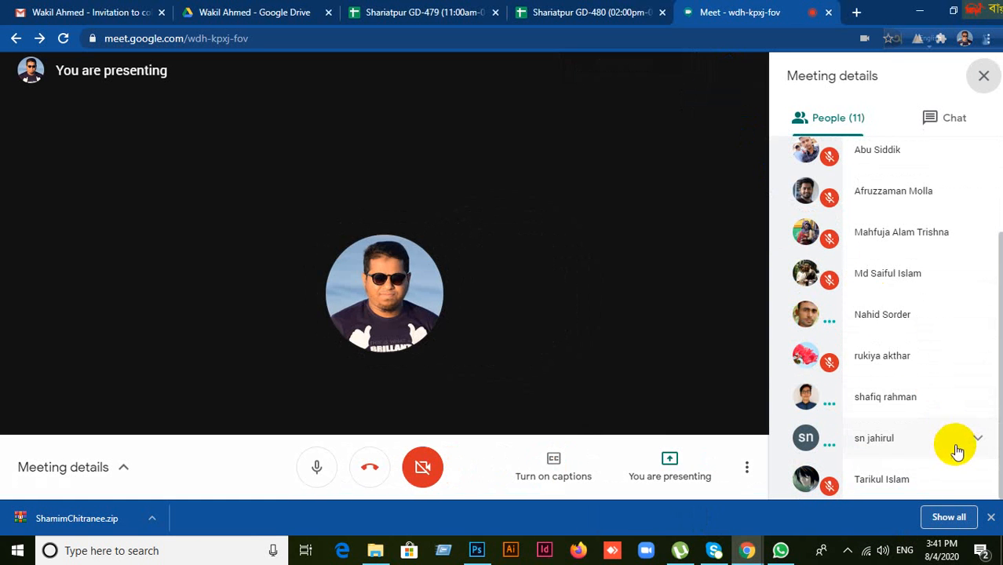
click(984, 76)
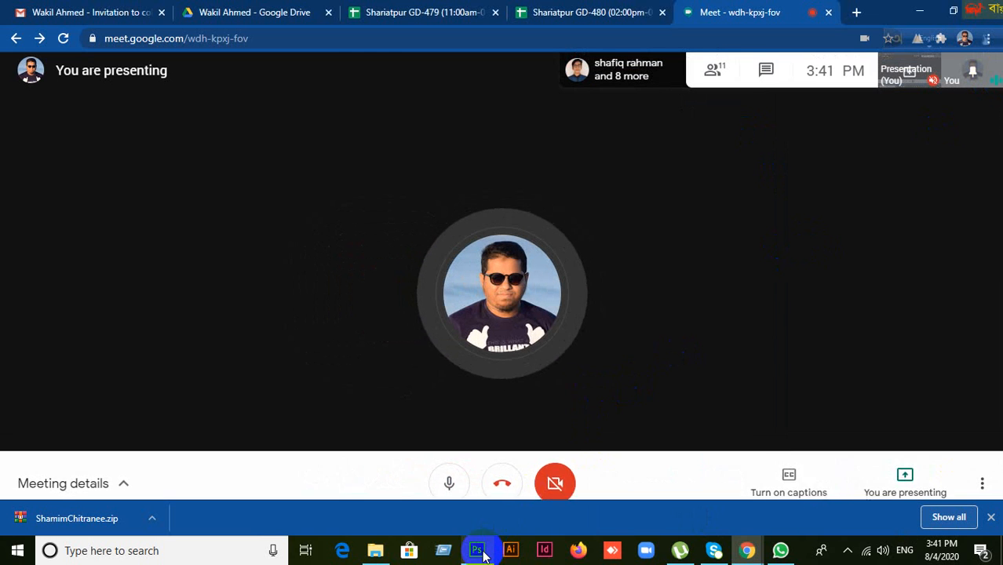
mouse_move(482, 551)
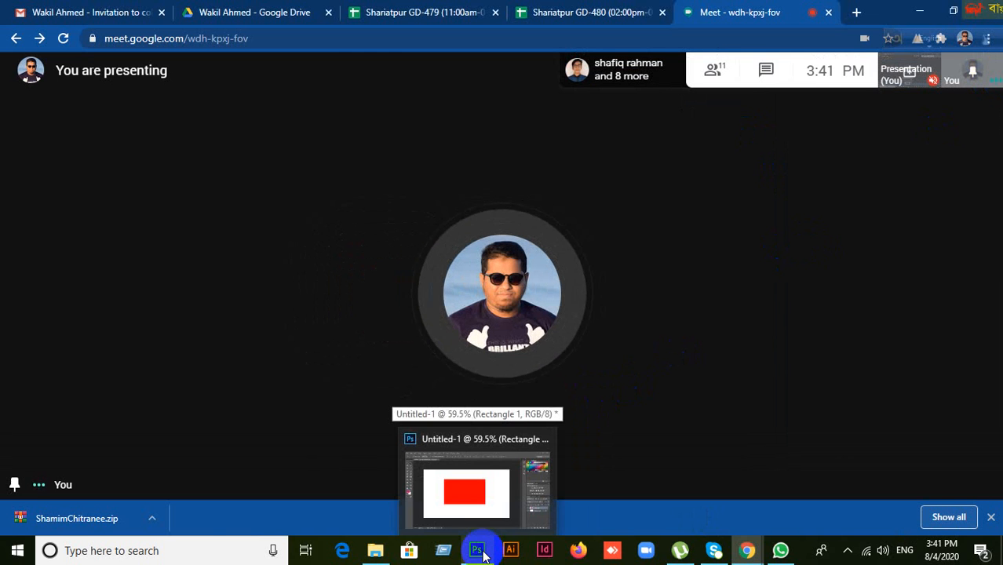
Step: Back in Photoshop, shift the red rectangle up and left and add a white layer mask
click(480, 551)
drag(521, 335, 492, 299)
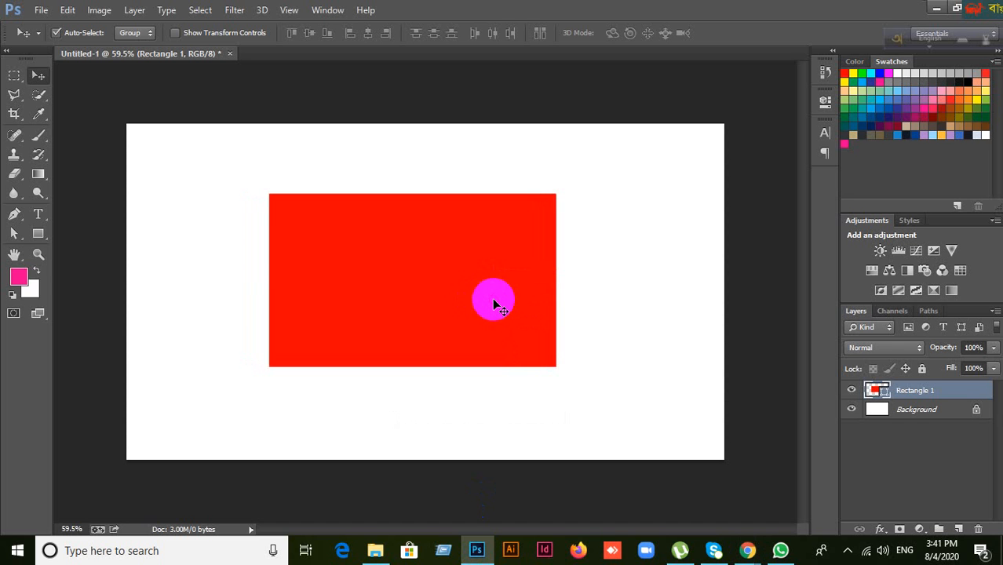
drag(512, 305, 494, 293)
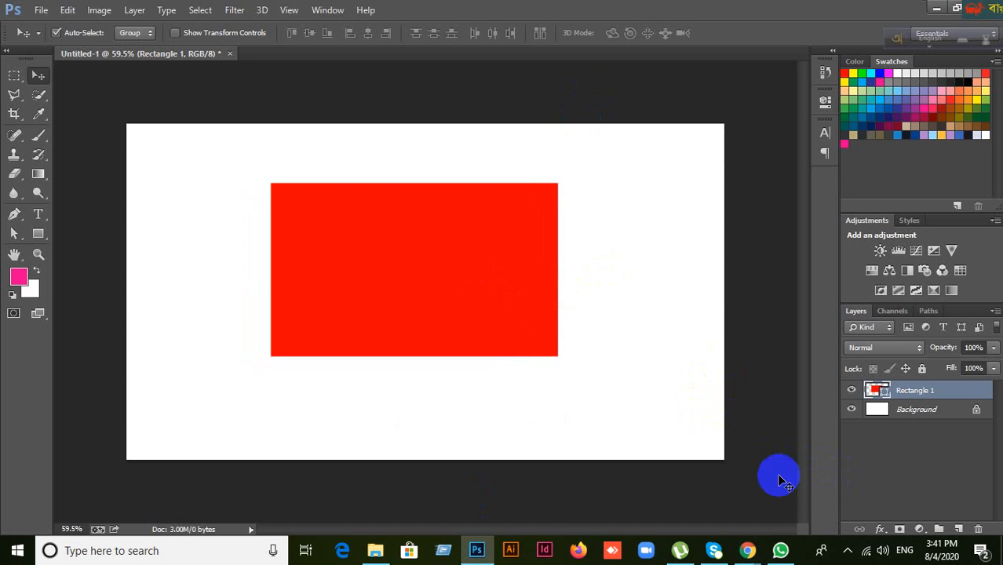
click(901, 531)
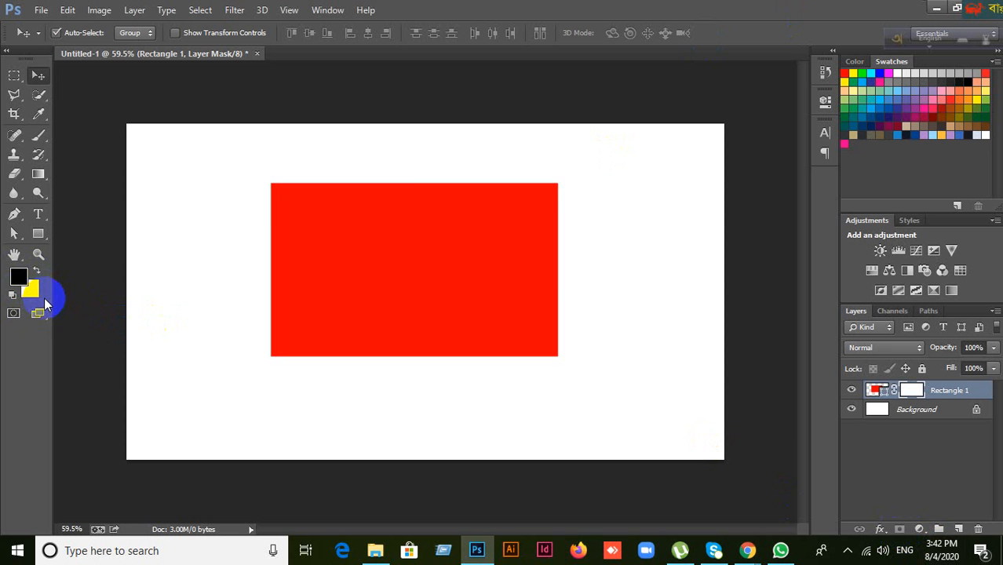
Step: Reset colours to default black and white and undo the layer mask
key(d)
click(16, 276)
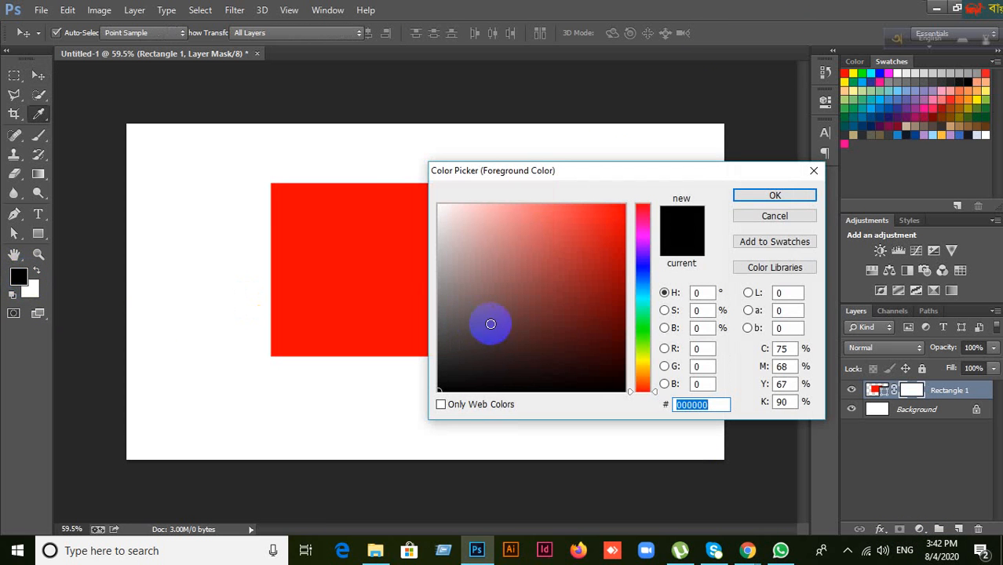
click(774, 195)
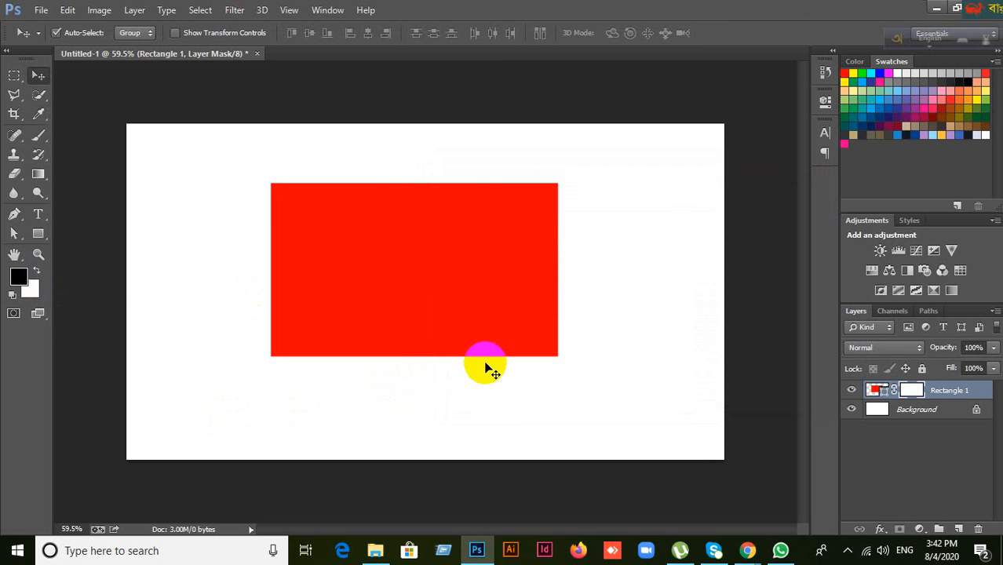
key(ctrl+z)
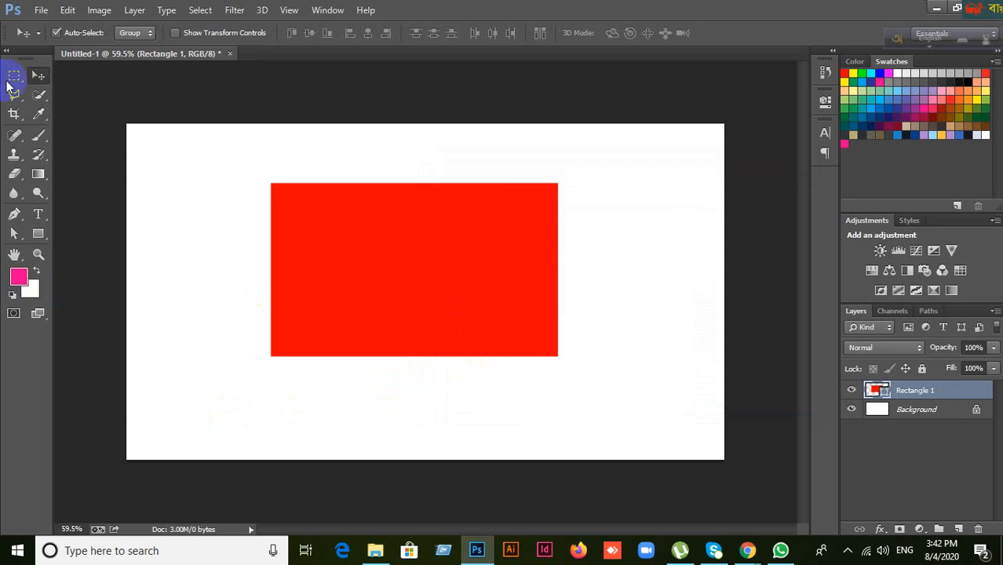
Step: Select the Rectangle 1 layer and delete it
click(925, 441)
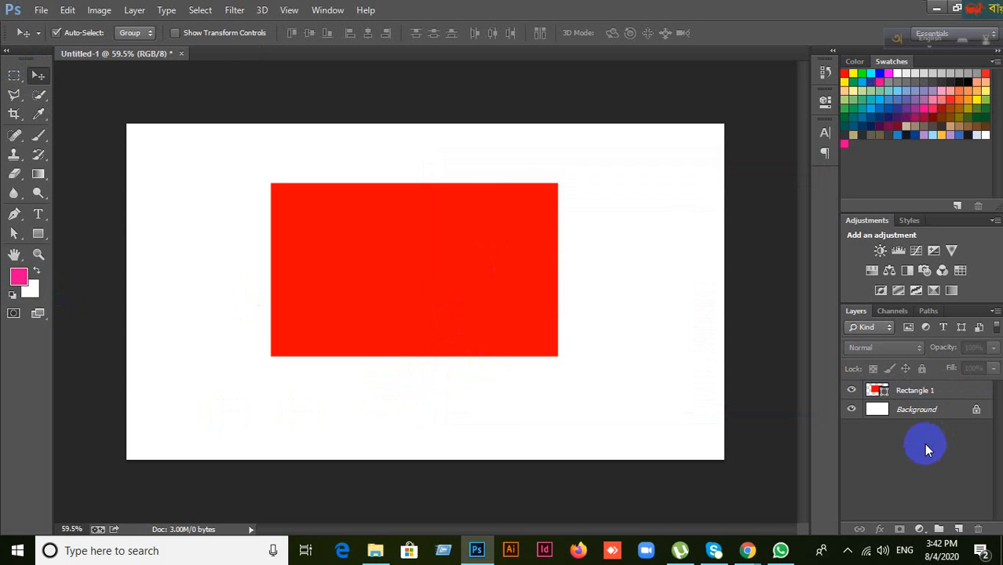
click(903, 398)
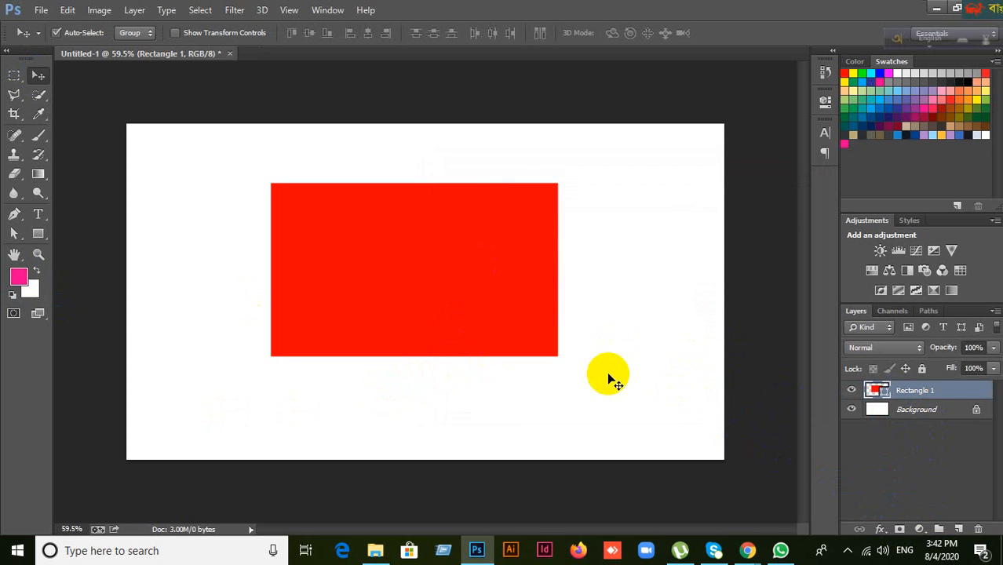
key(Delete)
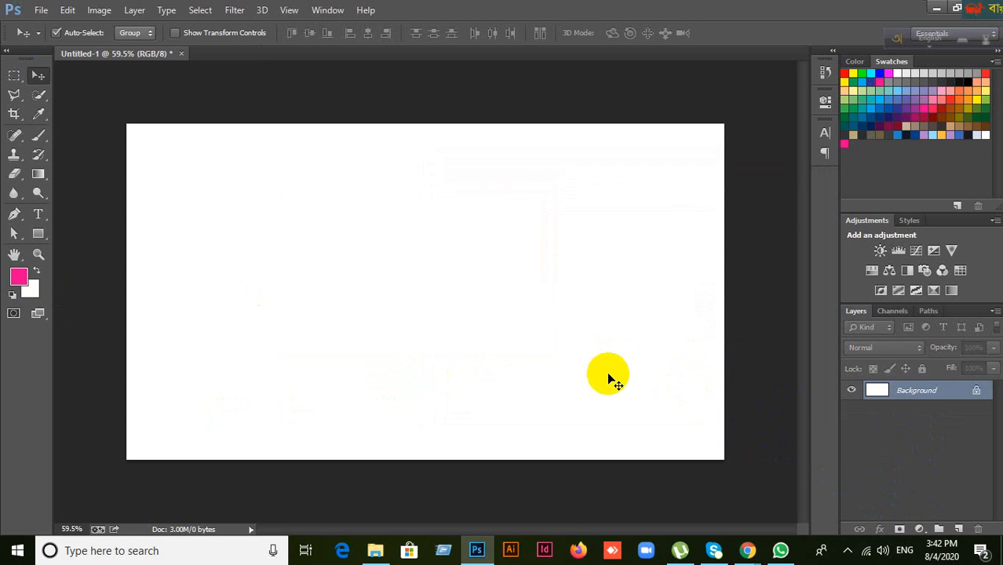
Step: Fill a rectangular marquee selection on a new layer with pink as a test
click(14, 75)
click(78, 72)
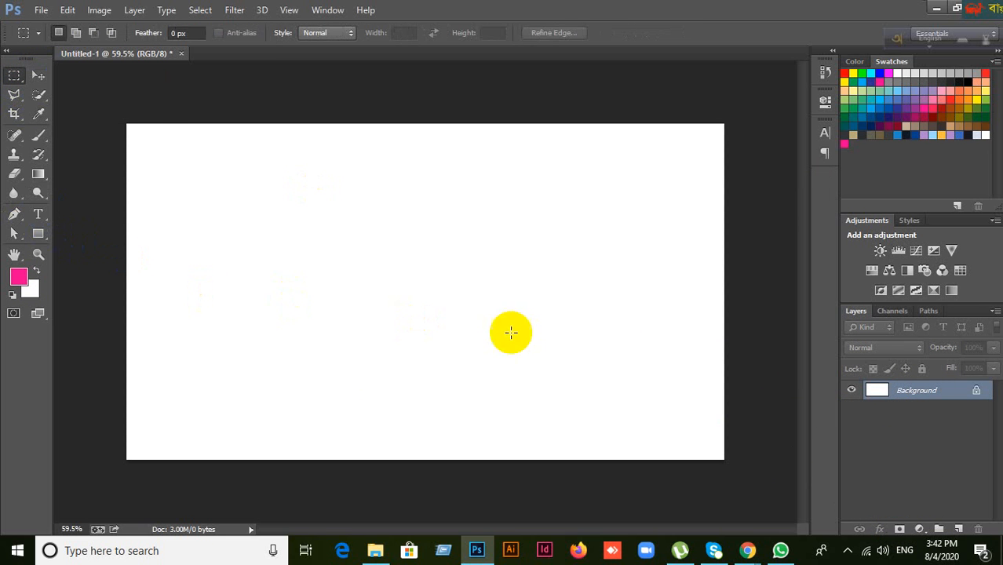
drag(307, 193, 569, 373)
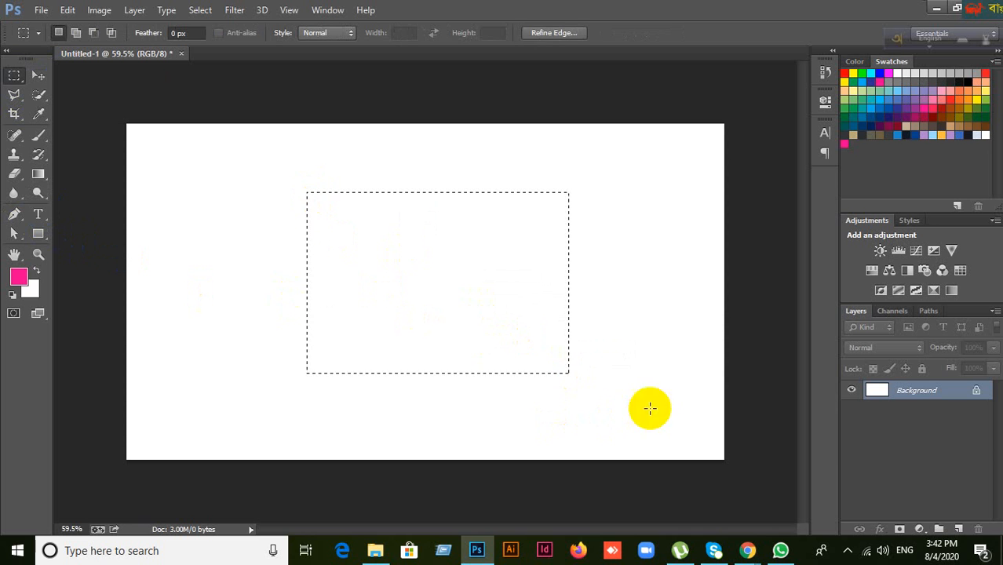
click(958, 529)
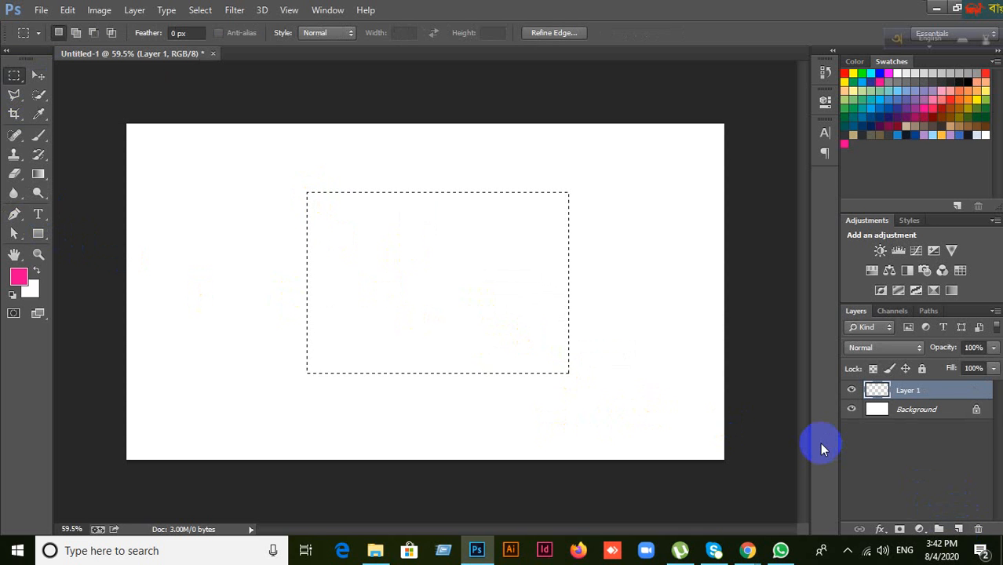
key(alt+BackSpace)
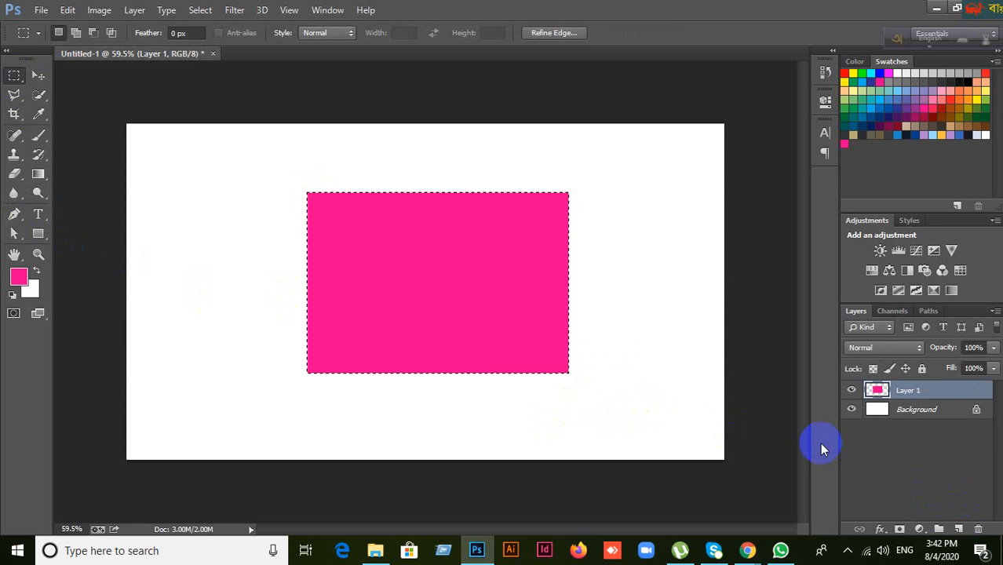
key(ctrl+d)
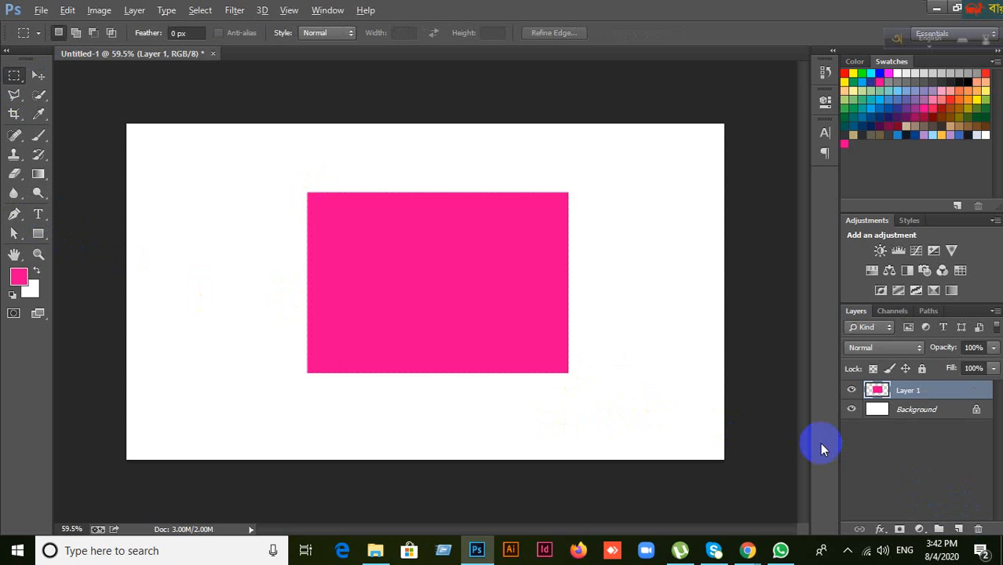
Step: Undo the pink fill, new layer and selection, leaving only the white Background
key(ctrl+alt+z)
key(ctrl+alt+z)
key(ctrl+alt+z)
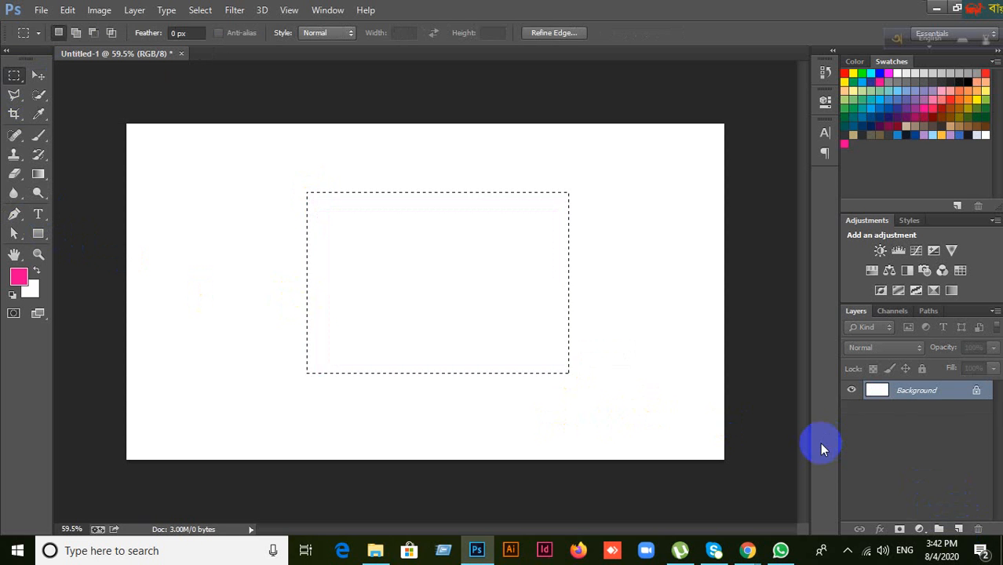
key(ctrl+alt+z)
click(38, 235)
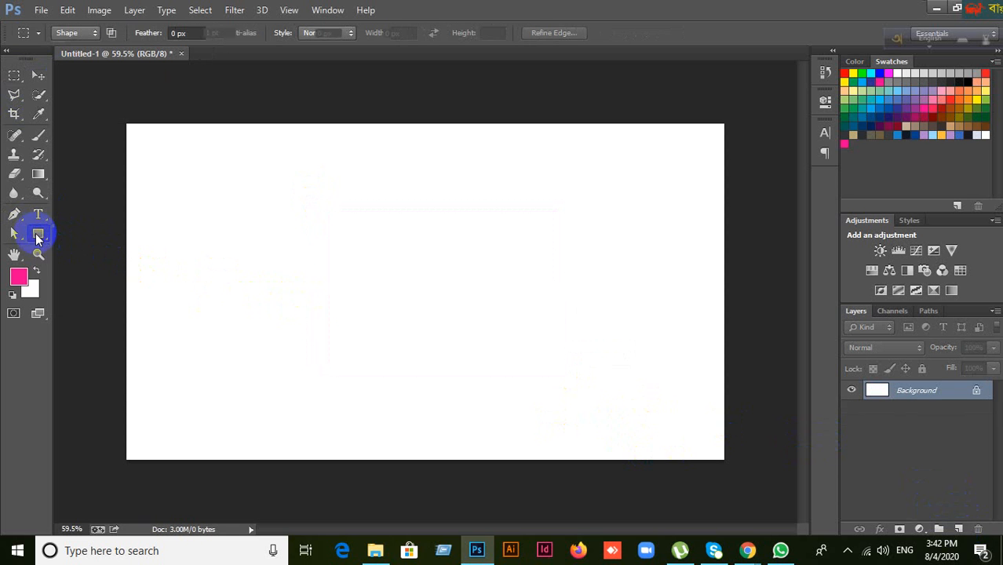
Step: Choose the Rectangle tool and draw a 453 × 358 px red rectangle at X 317, Y 147
right_click(37, 235)
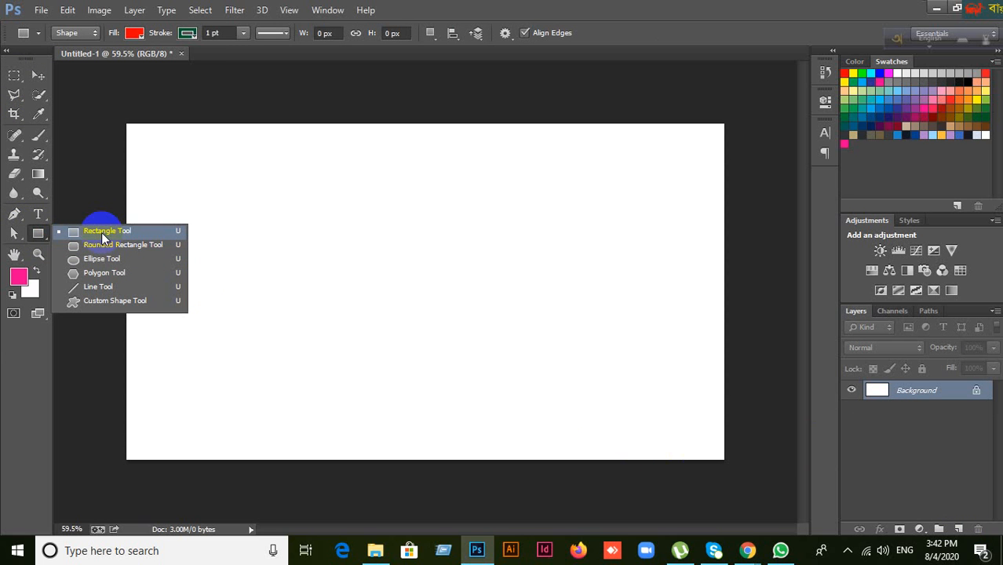
click(38, 218)
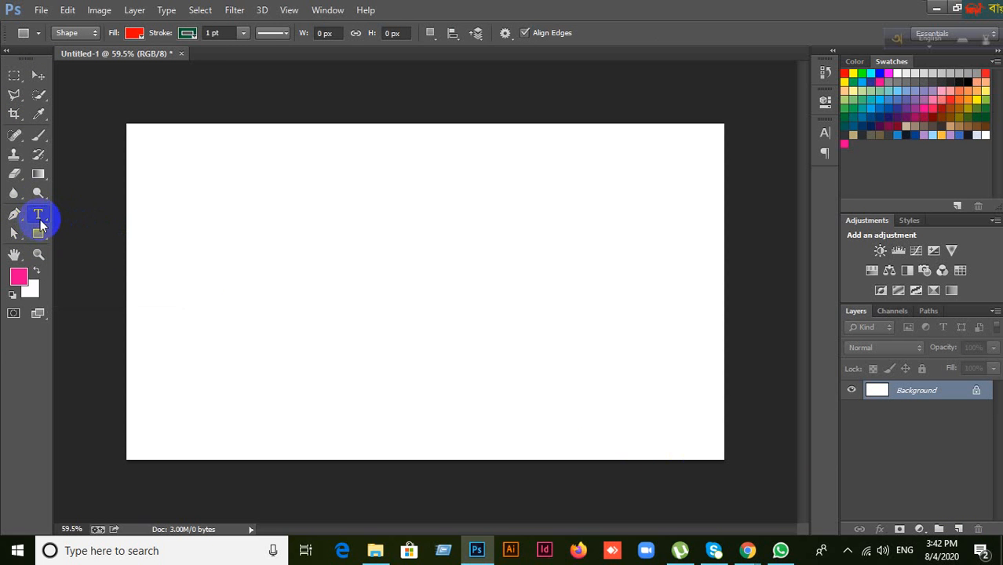
right_click(41, 216)
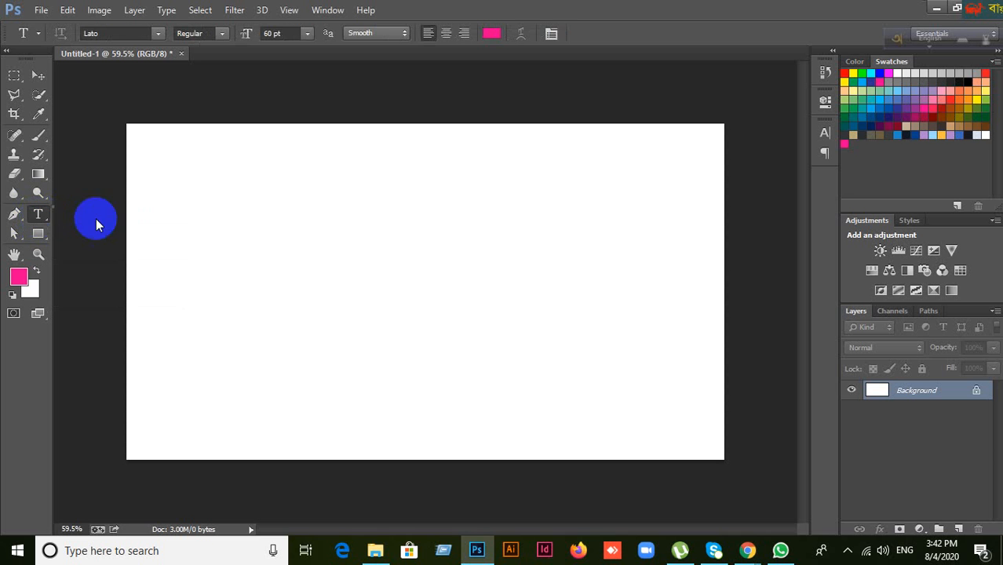
click(39, 234)
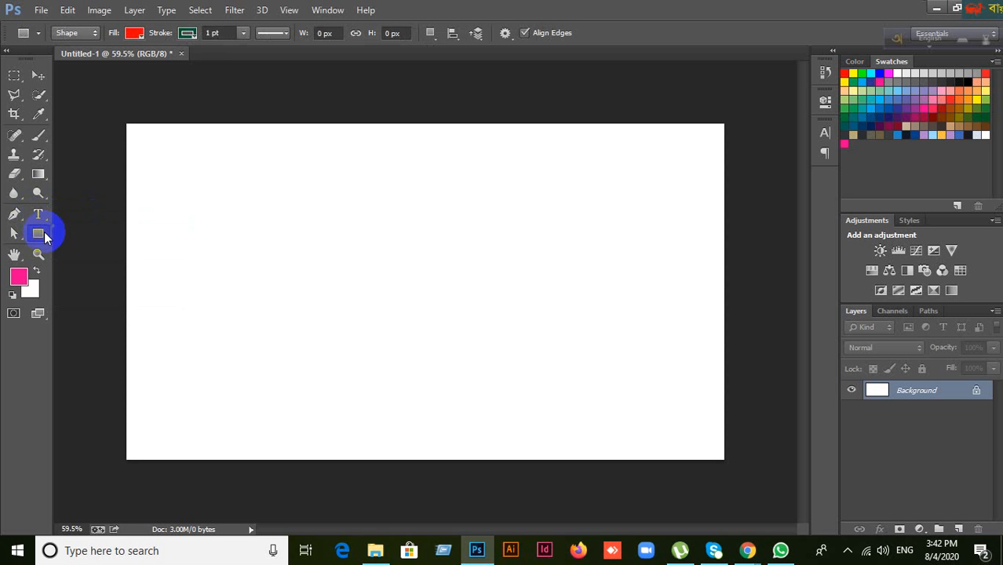
right_click(38, 232)
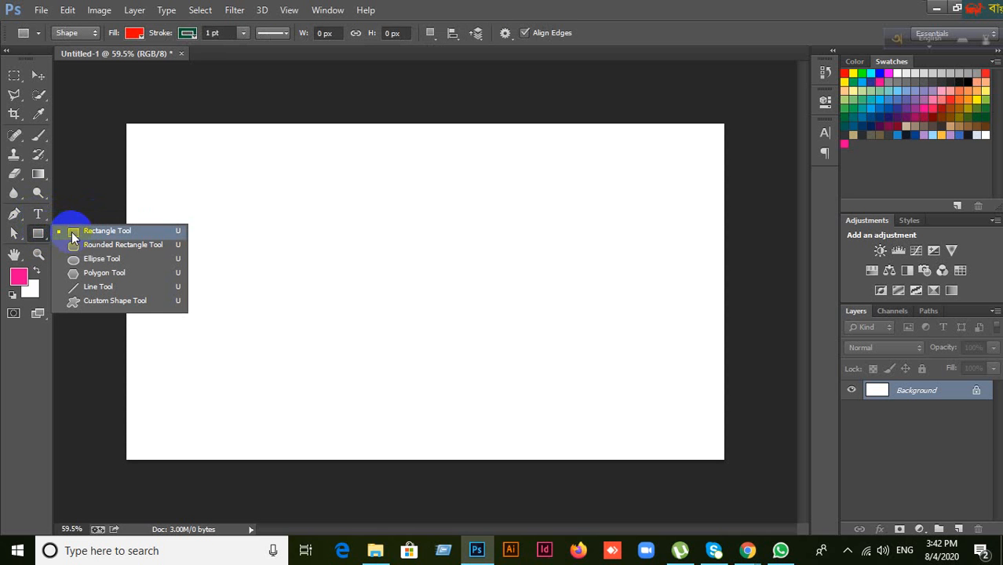
click(72, 231)
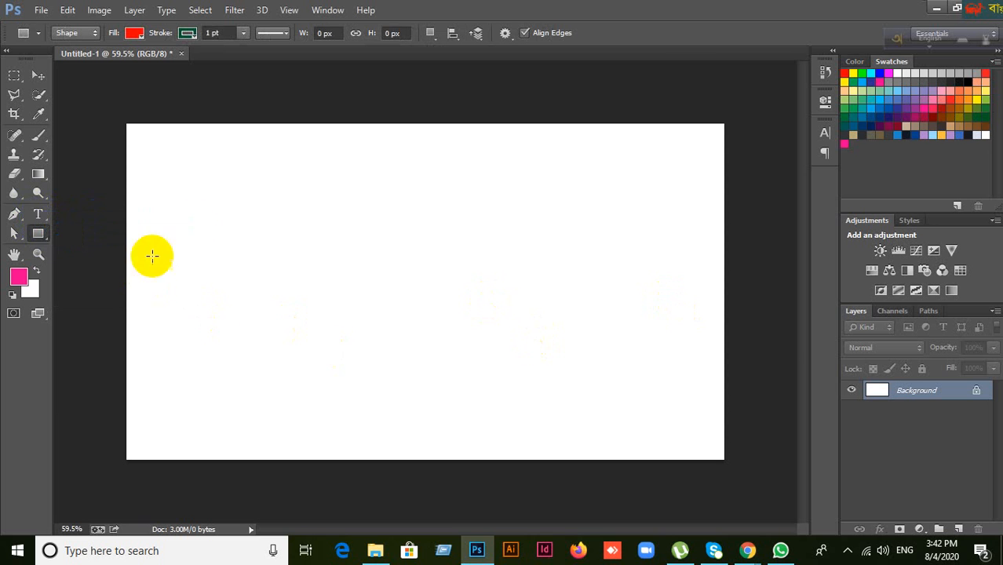
drag(265, 188, 464, 345)
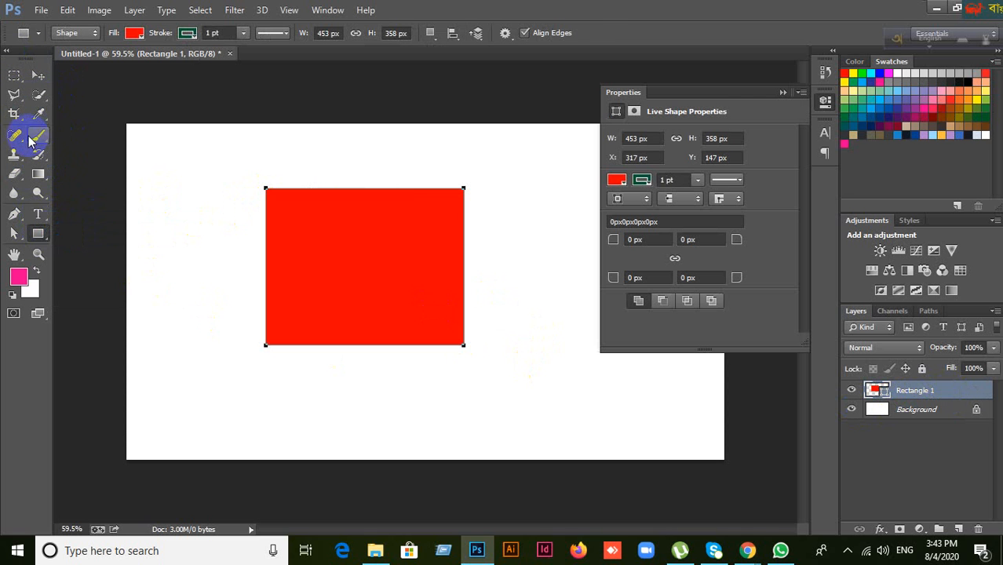
click(784, 93)
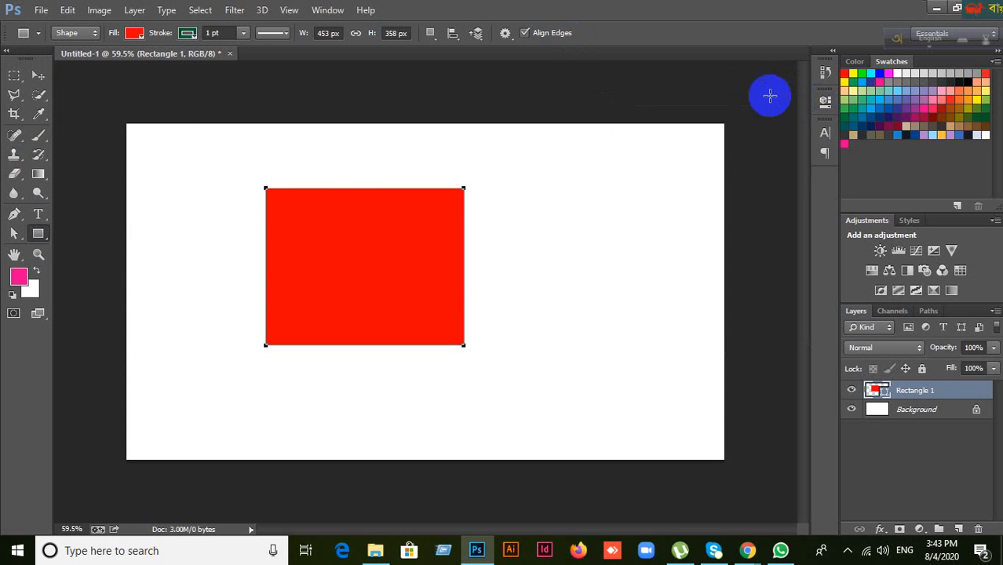
Step: Set the red rectangle's stroke to No Color to remove its outline
click(188, 33)
click(125, 63)
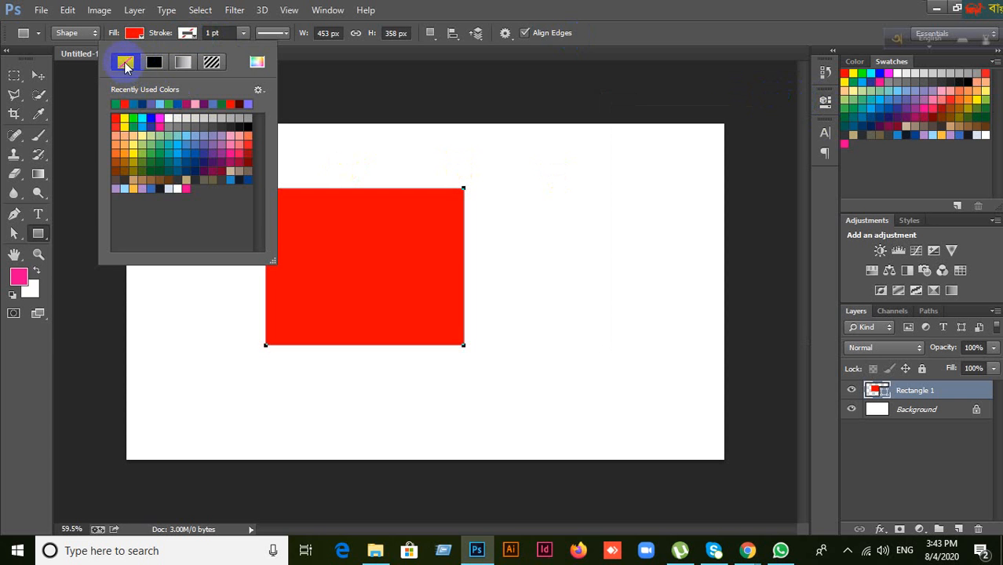
click(583, 8)
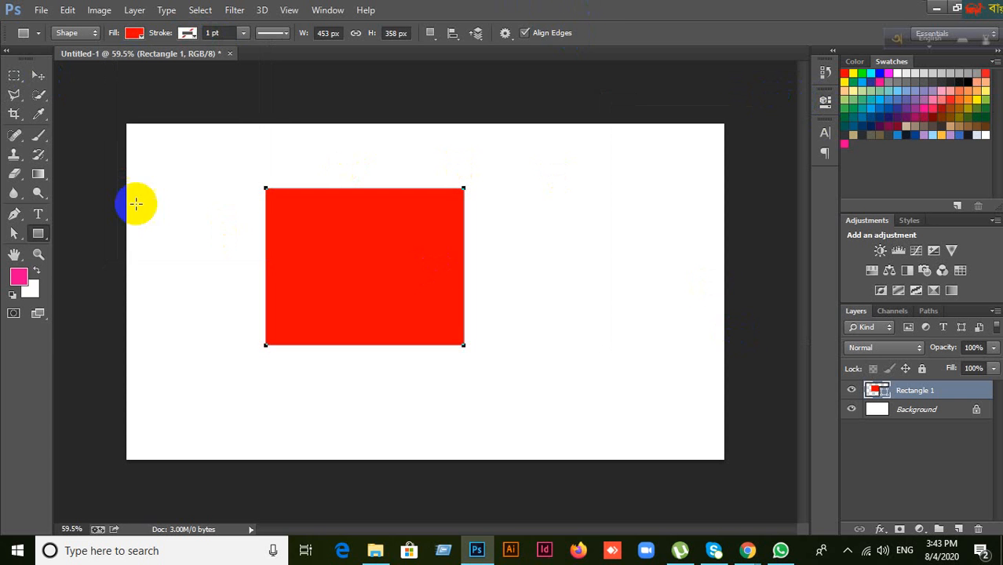
Step: Move the red rectangle a little to the right and slightly down
click(37, 76)
drag(373, 260, 468, 314)
click(399, 285)
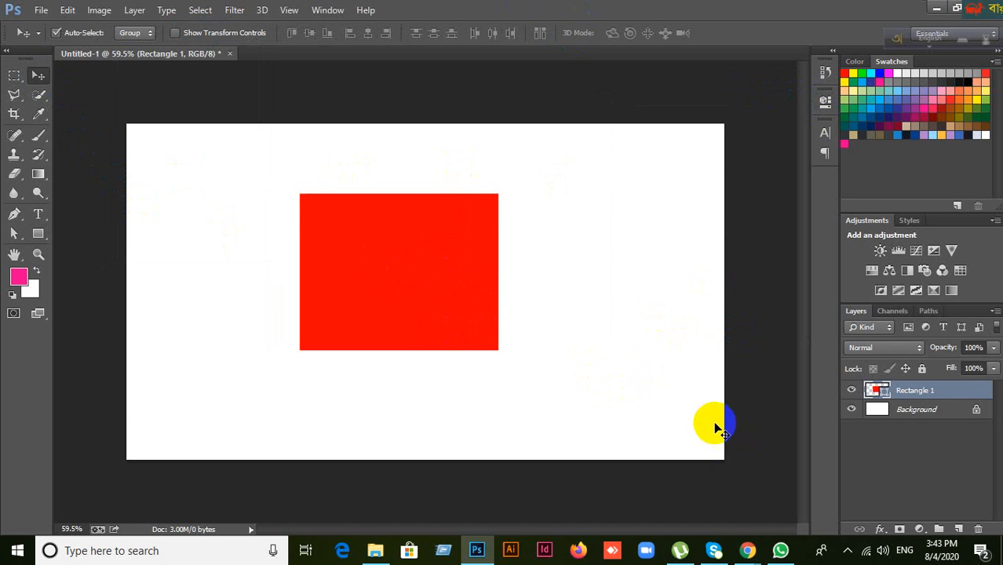
Step: Add a white layer mask to Rectangle 1, reset colours to black and white, and select the Brush tool
click(901, 530)
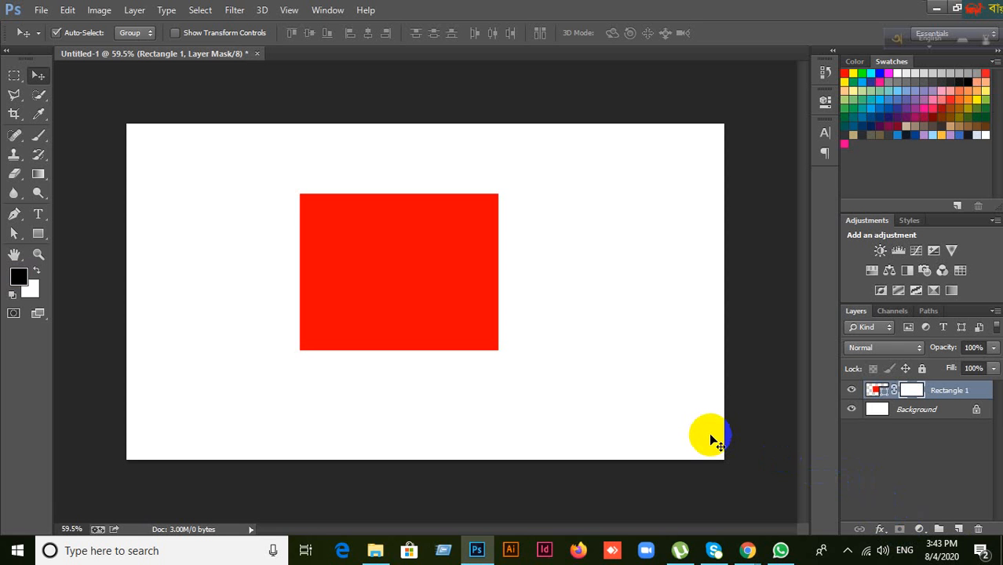
click(11, 295)
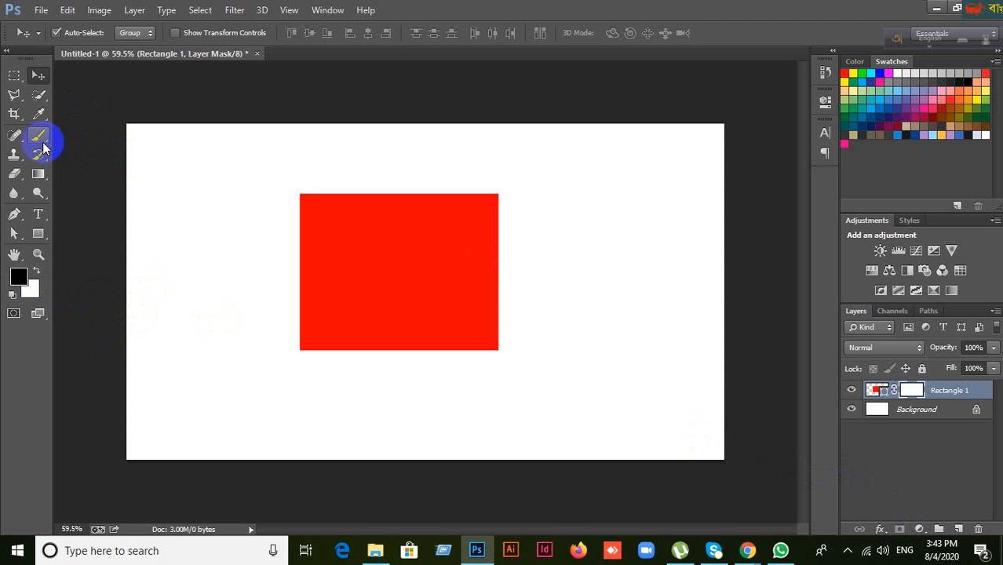
drag(40, 143, 72, 136)
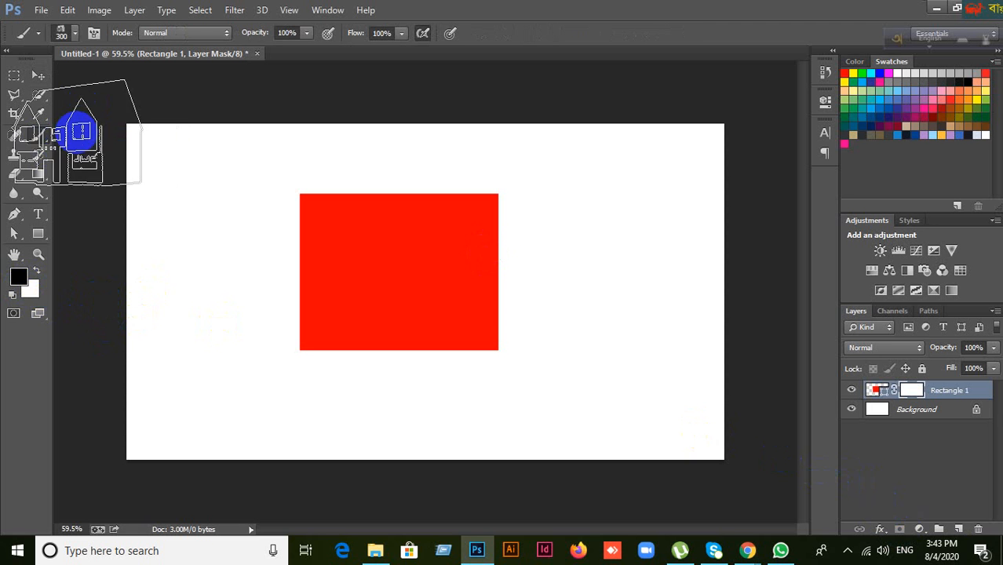
click(75, 34)
Step: Choose the Hard Round 300 px brush preset
click(75, 36)
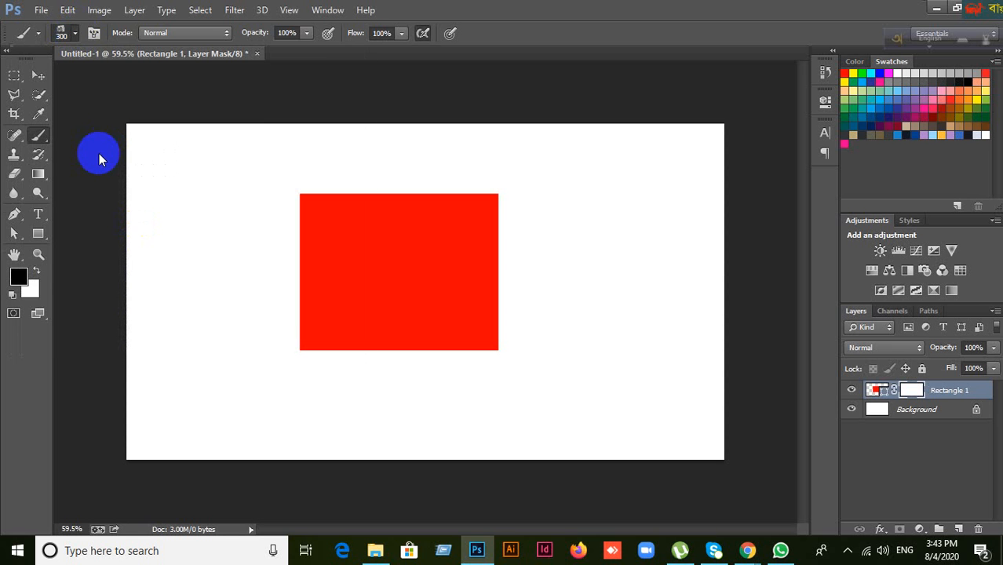
click(75, 33)
click(130, 239)
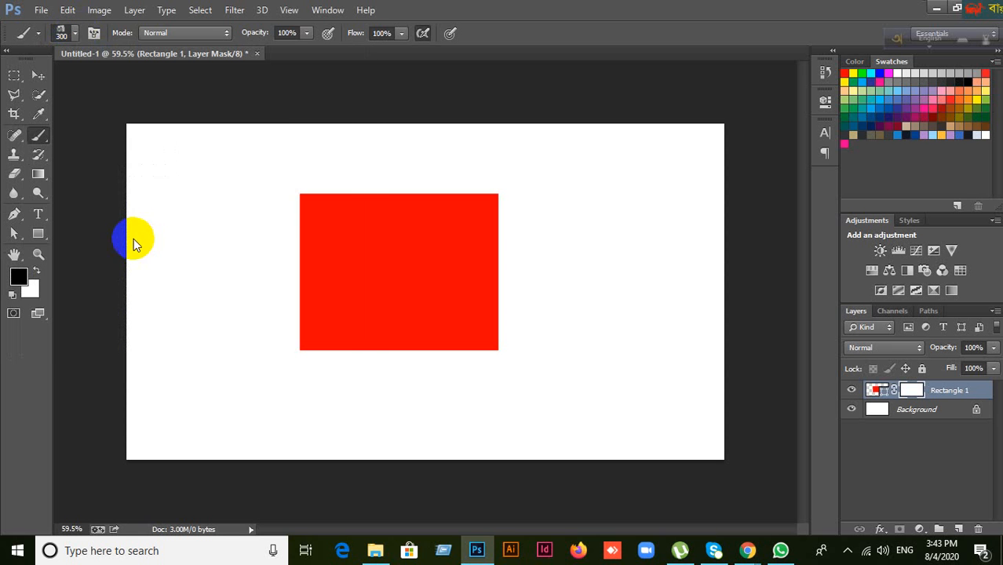
click(93, 34)
click(71, 33)
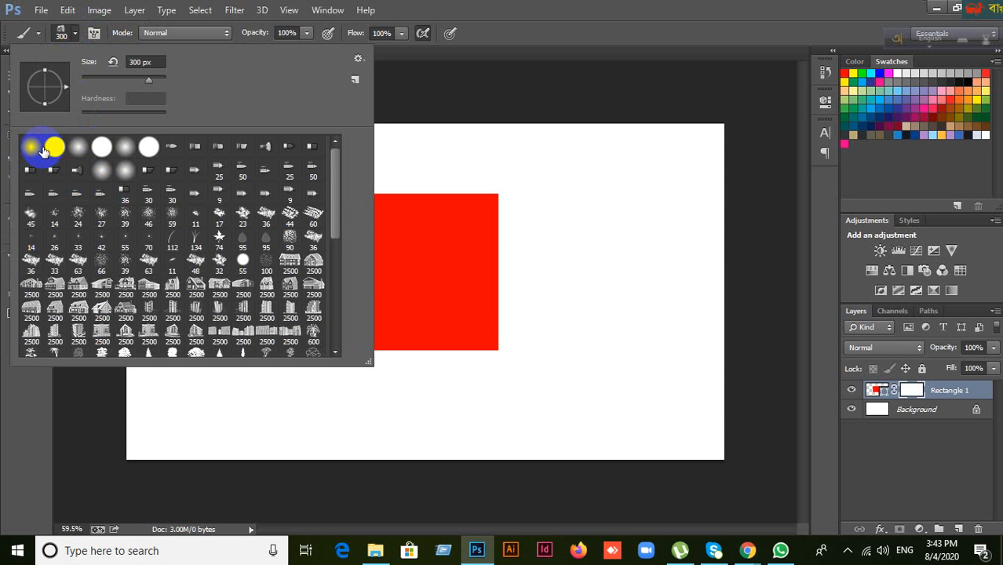
click(55, 148)
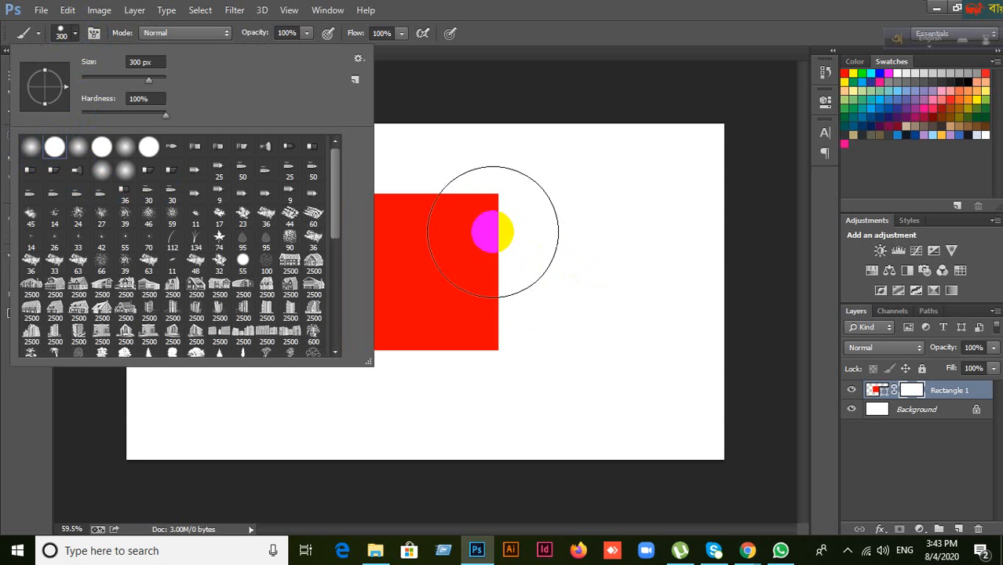
Step: Paint a test stroke on the mask over the rectangle's right side, then undo it
mouse_move(487, 226)
mouse_down()
mouse_move(520, 346)
mouse_move(482, 324)
mouse_move(439, 185)
mouse_move(431, 350)
mouse_move(576, 298)
mouse_up()
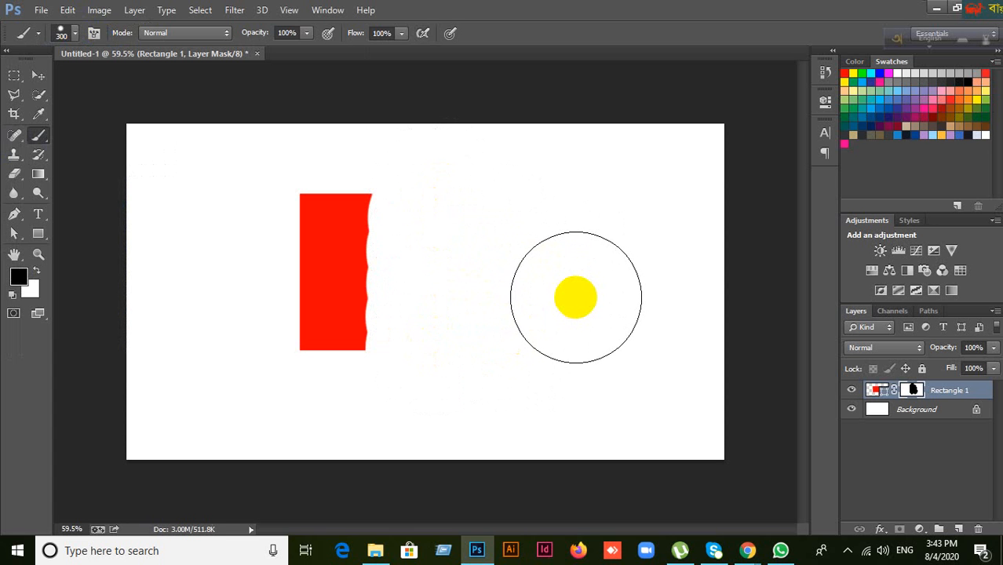
key(ctrl+z)
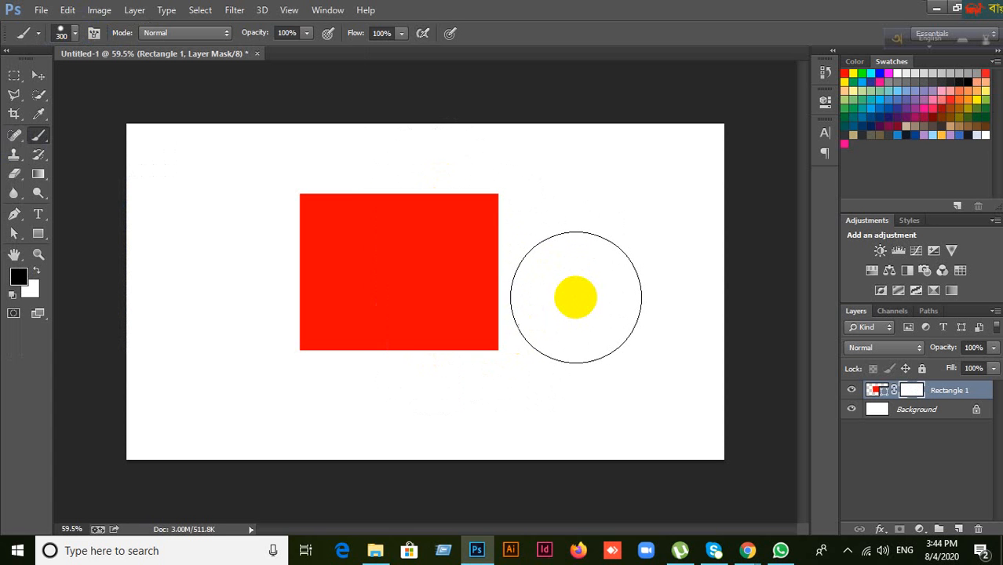
click(73, 34)
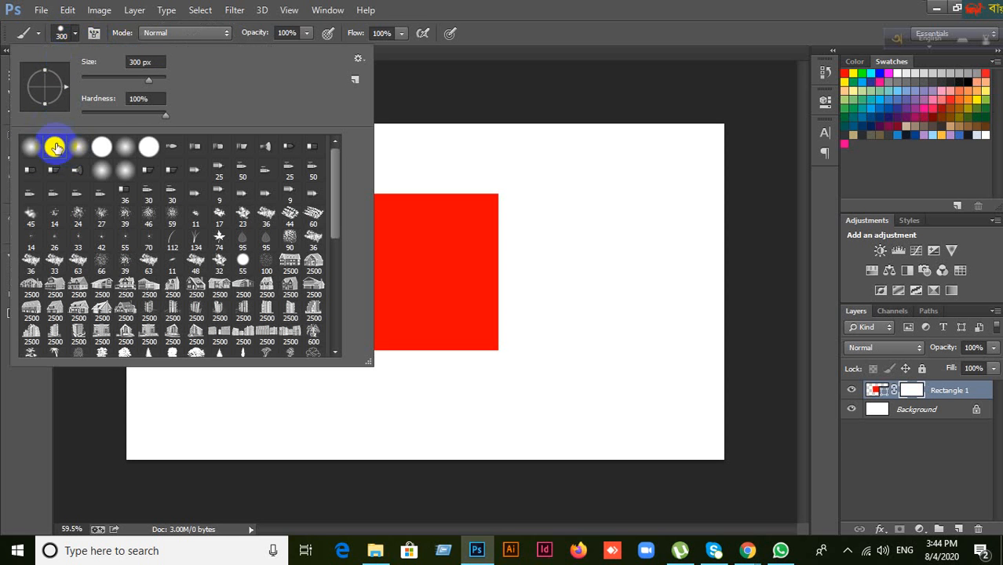
Step: Test a soft round brush stroke over the rectangle's right half on the mask, then undo it
click(30, 150)
click(607, 6)
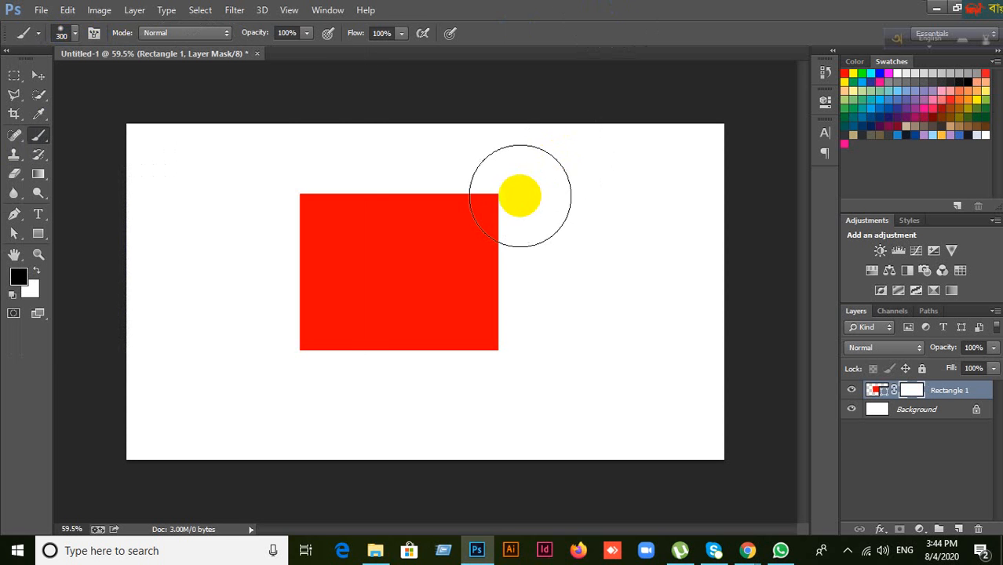
mouse_move(519, 196)
mouse_down()
mouse_move(488, 329)
mouse_move(414, 273)
mouse_move(463, 324)
mouse_move(394, 197)
mouse_move(328, 161)
mouse_move(366, 307)
mouse_move(480, 264)
mouse_up()
key(ctrl+z)
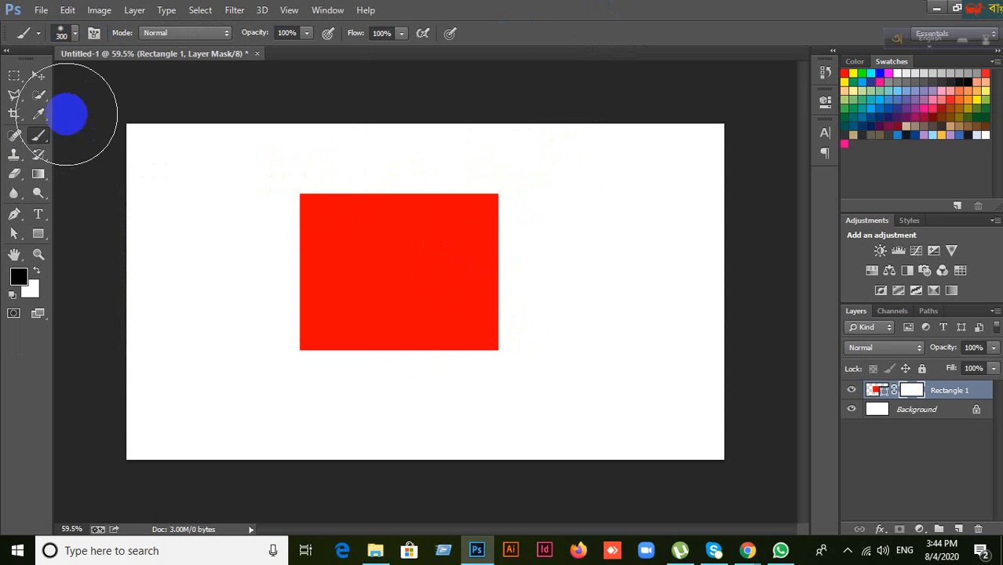
Step: Compare soft and hard round presets, settling on the Hard Round preset
click(76, 35)
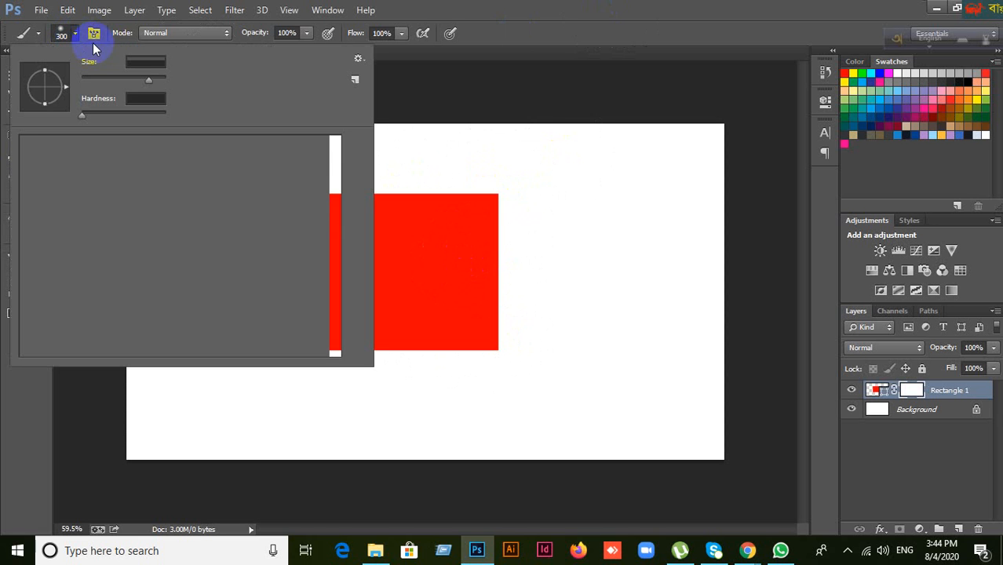
click(35, 154)
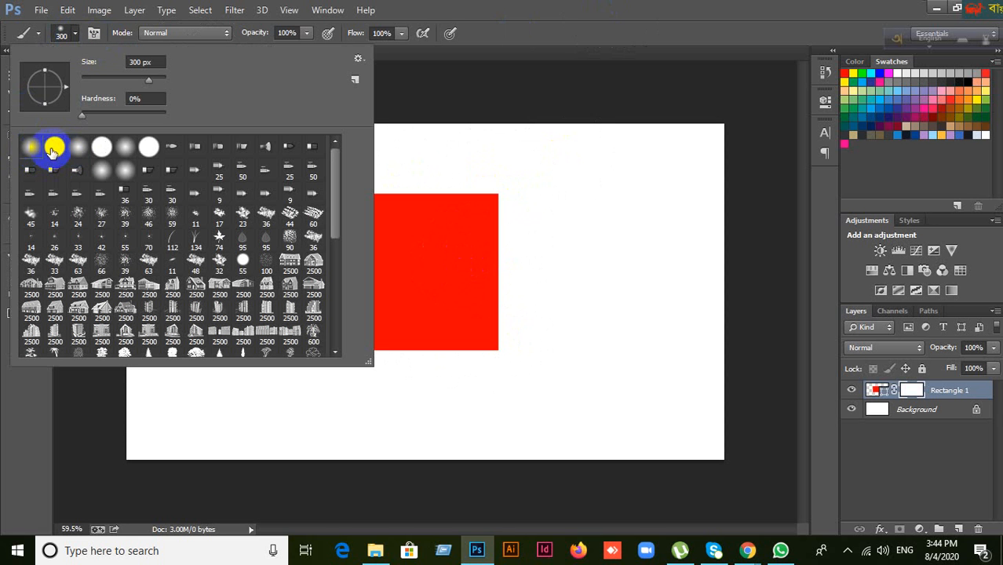
click(54, 149)
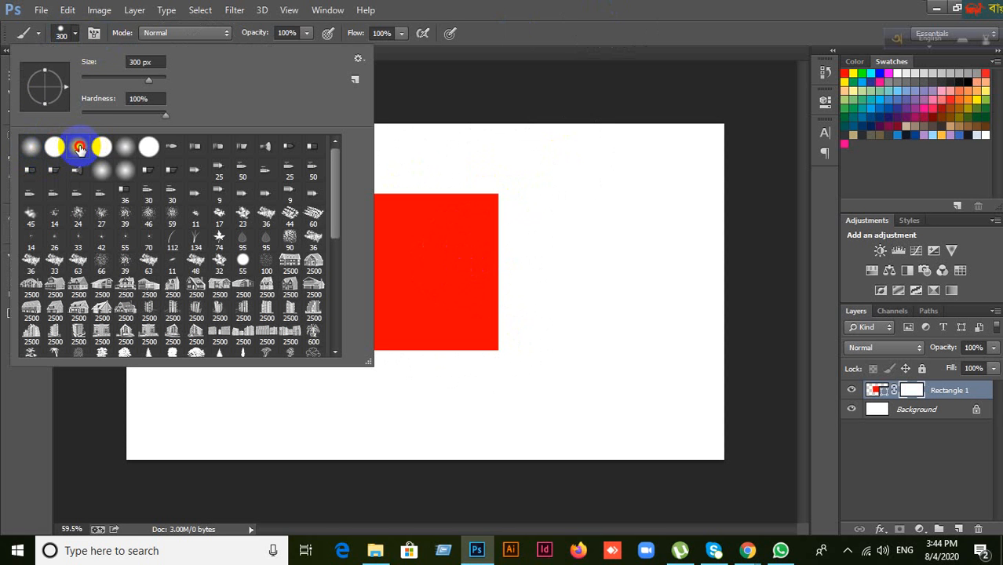
click(101, 147)
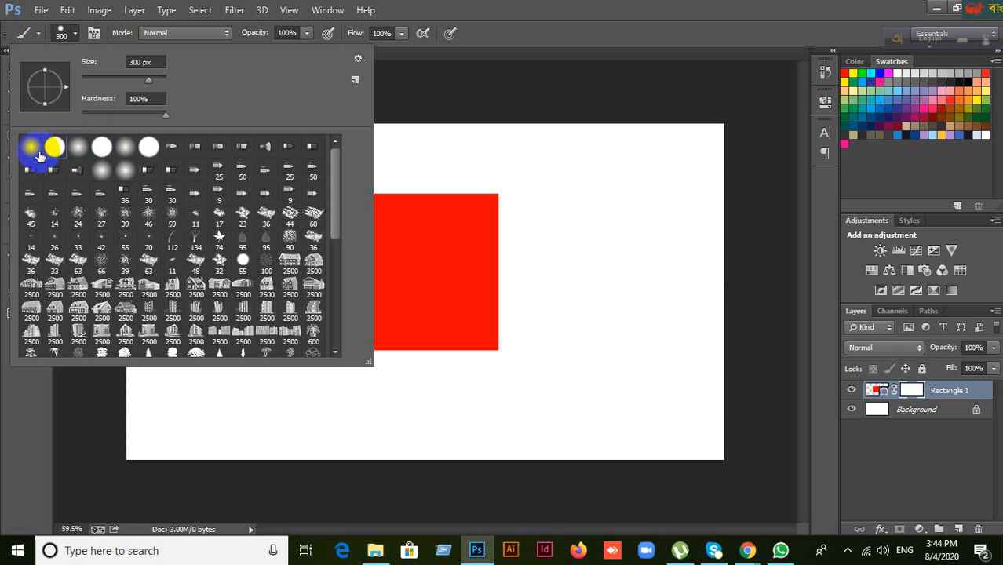
click(31, 149)
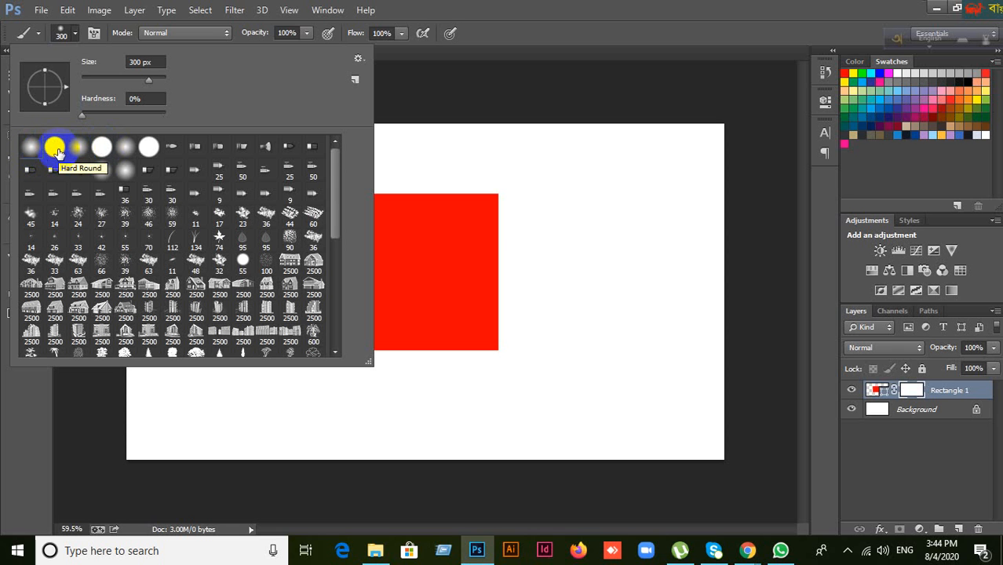
click(57, 152)
click(408, 205)
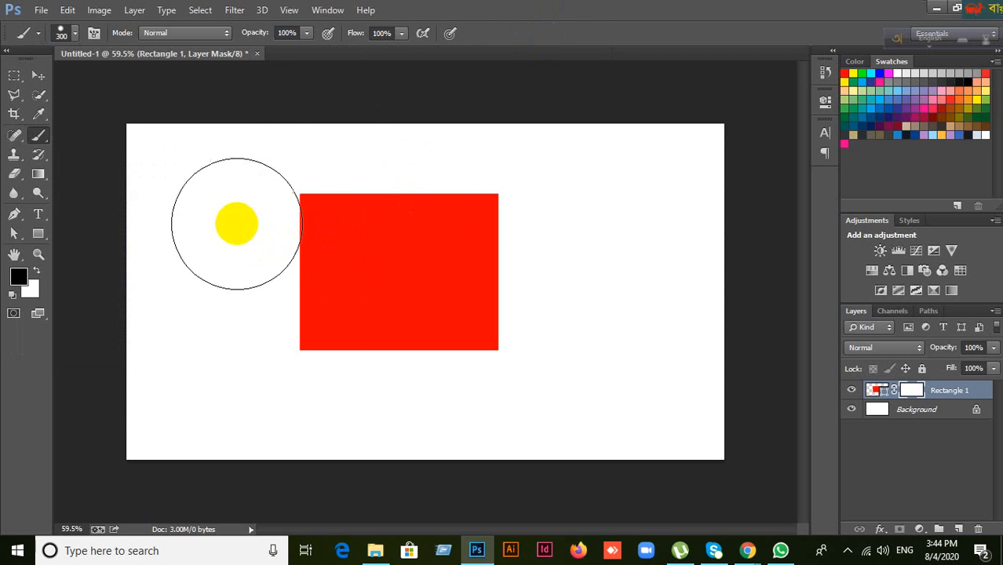
click(73, 35)
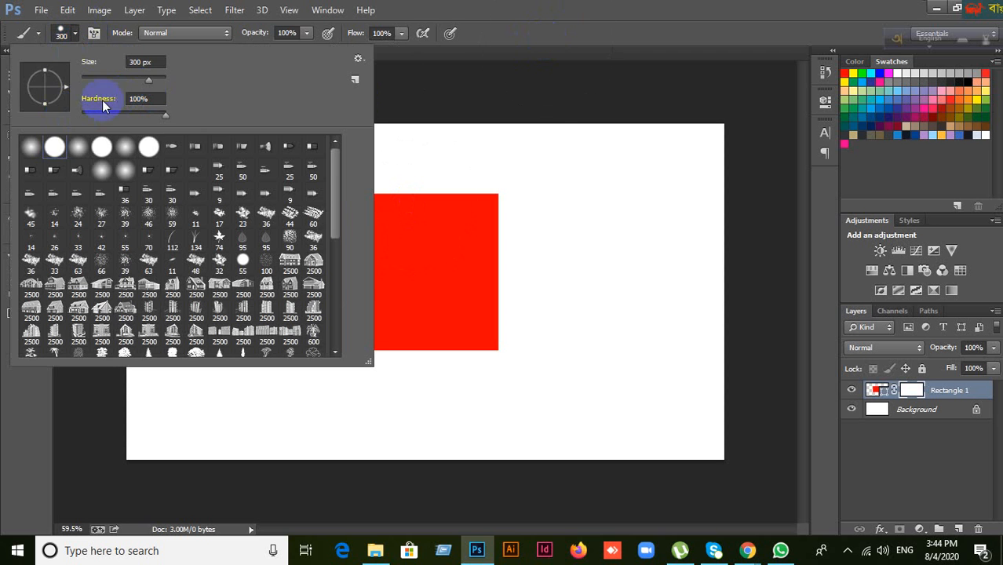
click(553, 16)
Step: Lower the brush hardness for softer edges and shrink the brush to 125 px
click(219, 253)
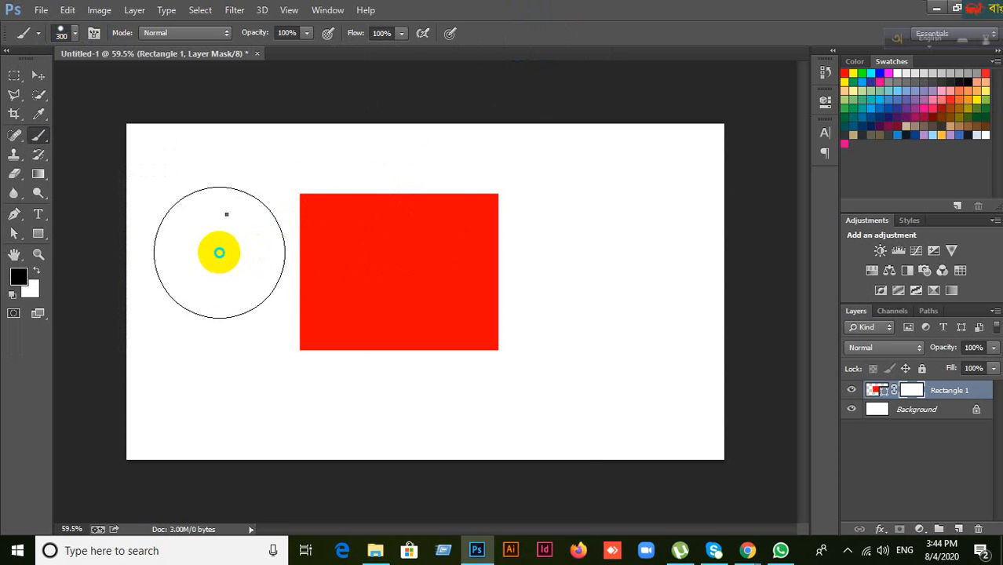
right_click(219, 253)
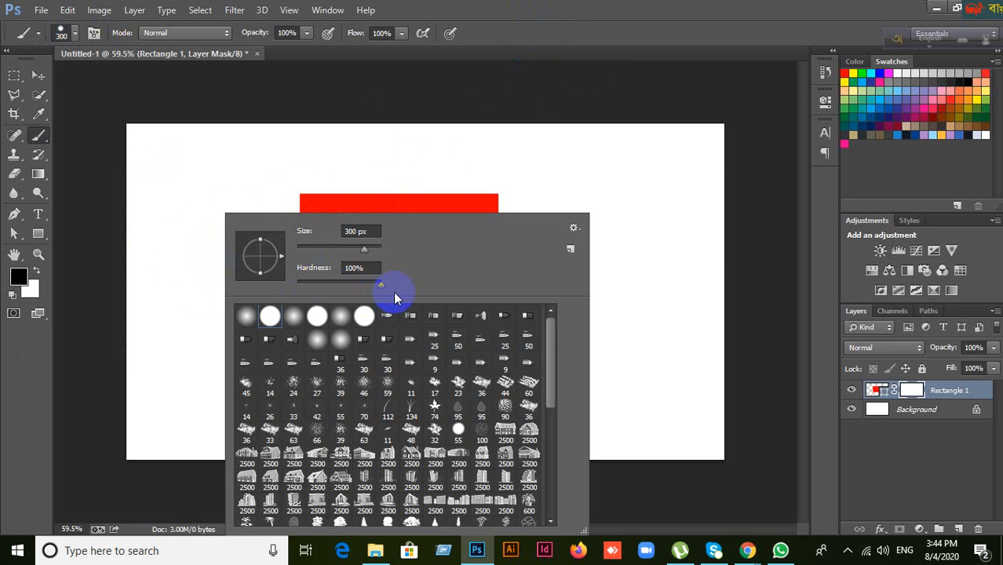
drag(380, 282, 343, 290)
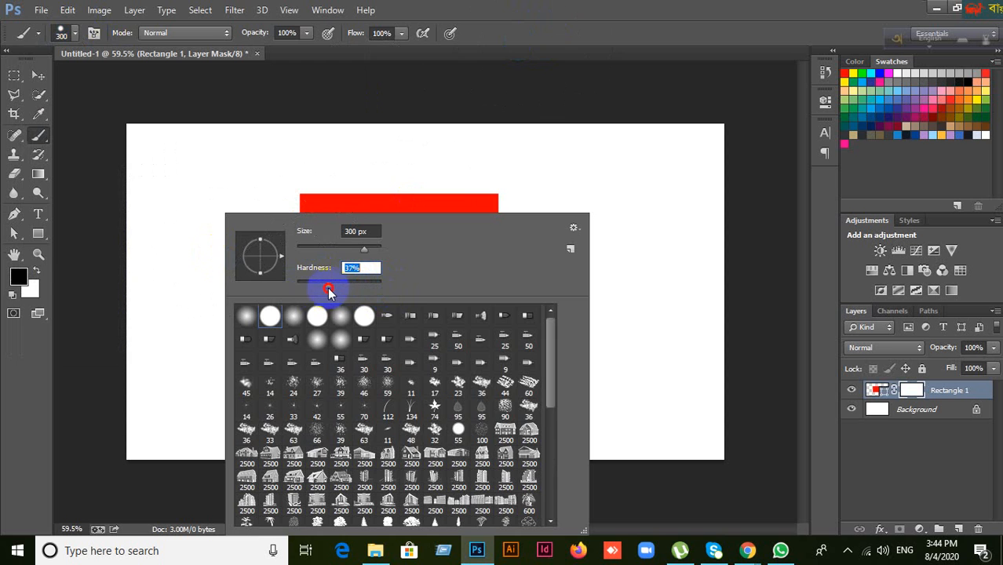
click(591, 42)
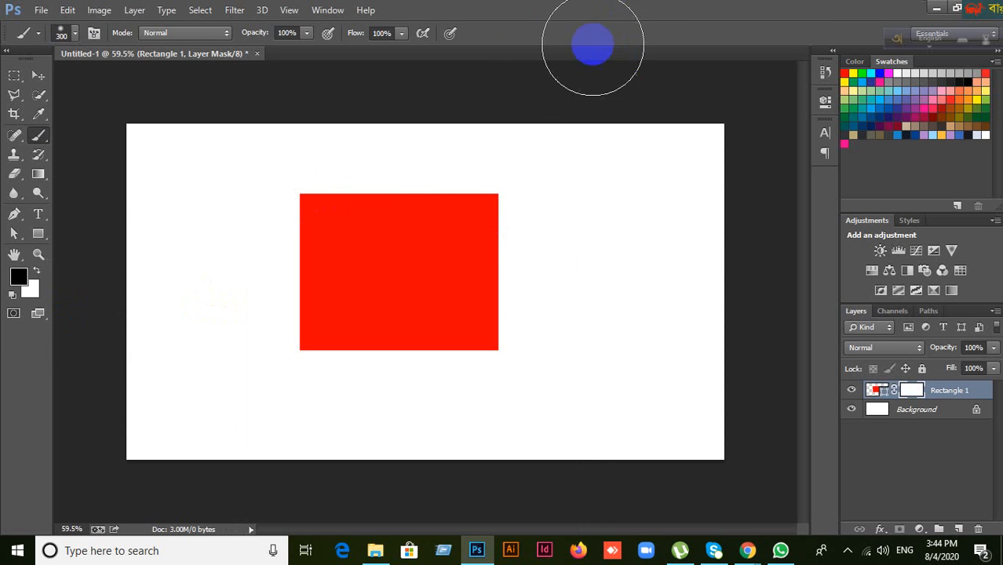
key(bracketleft)
key(bracketleft)
key(bracketleft)
key(bracketleft)
key(bracketleft)
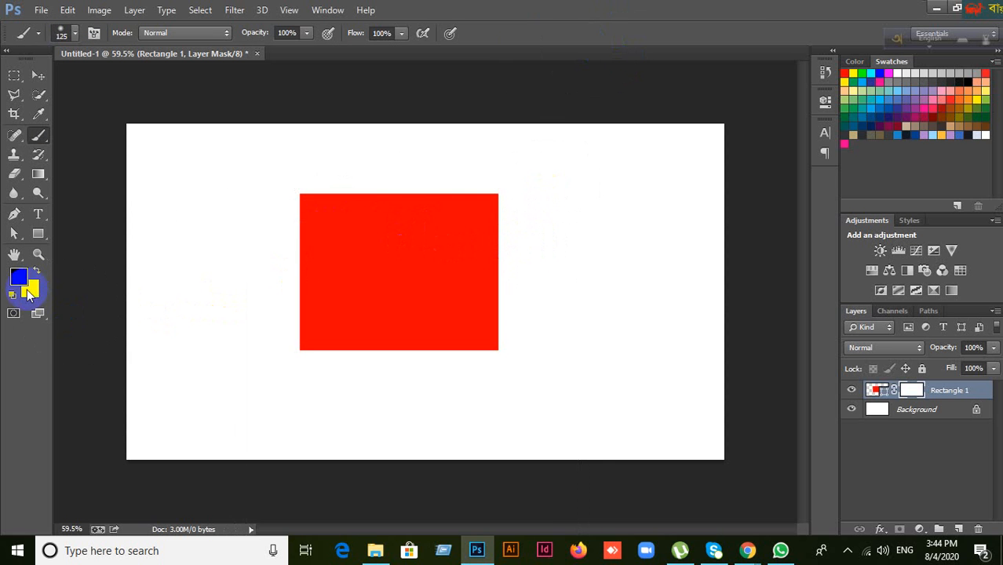
click(18, 276)
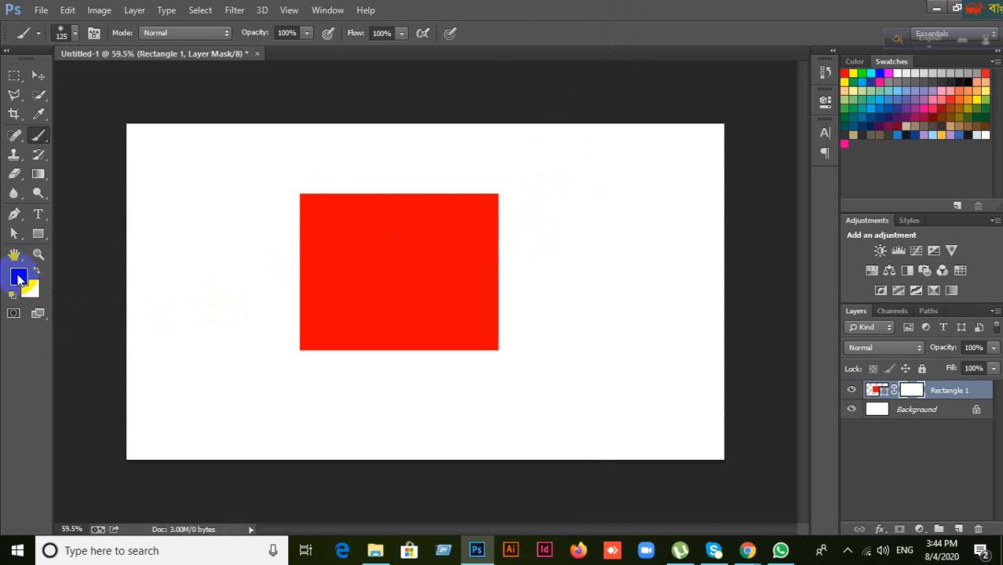
click(33, 292)
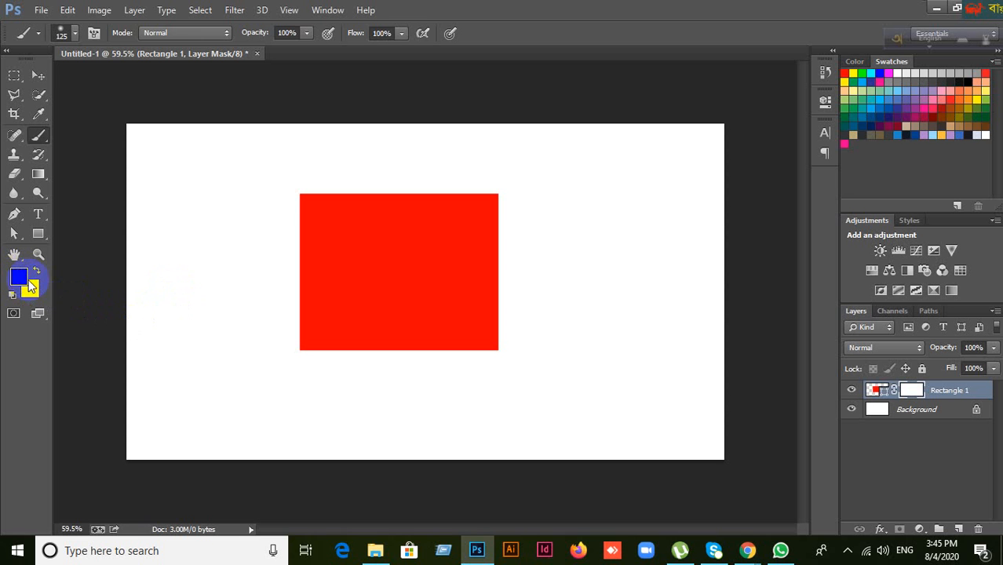
Step: Paint black on the mask over the rectangle's lower-left corner and enlarge the brush to 300 px
mouse_move(305, 372)
mouse_down()
mouse_move(296, 183)
mouse_move(333, 386)
mouse_move(331, 180)
mouse_move(361, 372)
mouse_move(361, 201)
mouse_move(400, 369)
mouse_move(415, 358)
mouse_move(395, 192)
mouse_move(418, 252)
mouse_move(437, 215)
mouse_move(482, 236)
mouse_move(462, 268)
mouse_move(391, 266)
mouse_move(492, 182)
mouse_move(458, 373)
mouse_move(441, 277)
mouse_move(469, 387)
mouse_move(485, 268)
mouse_move(441, 385)
mouse_move(522, 184)
mouse_move(385, 179)
mouse_move(412, 308)
mouse_move(400, 183)
mouse_move(218, 359)
mouse_move(438, 354)
mouse_move(360, 252)
mouse_move(411, 310)
mouse_move(389, 212)
mouse_move(400, 139)
mouse_move(399, 323)
mouse_move(129, 375)
mouse_move(95, 396)
mouse_move(218, 370)
mouse_up()
key(bracketright)
key(bracketright)
key(bracketright)
key(bracketright)
key(bracketright)
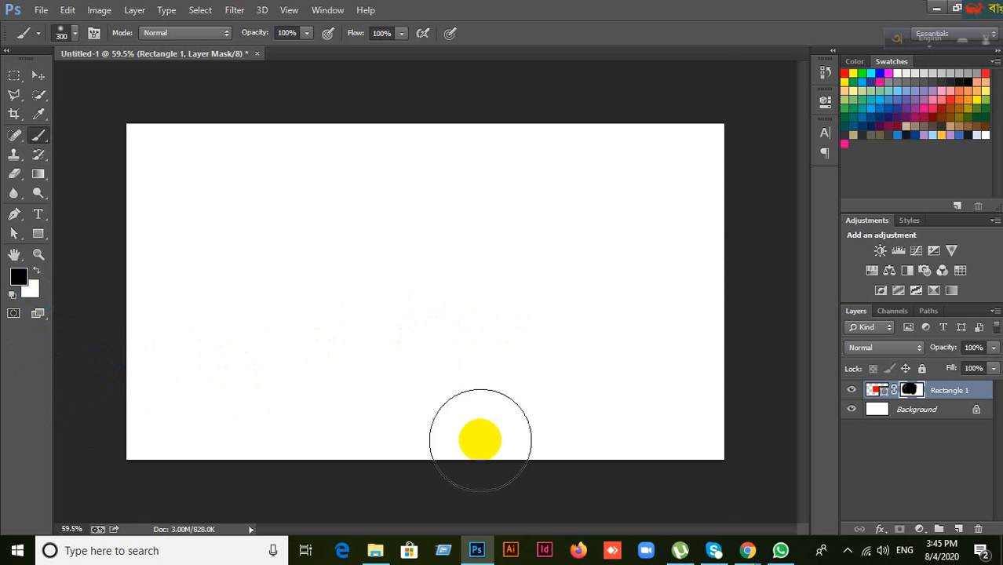
Step: Admit the waiting guest into the Google Meet call and return to Photoshop
mouse_move(751, 553)
click(695, 520)
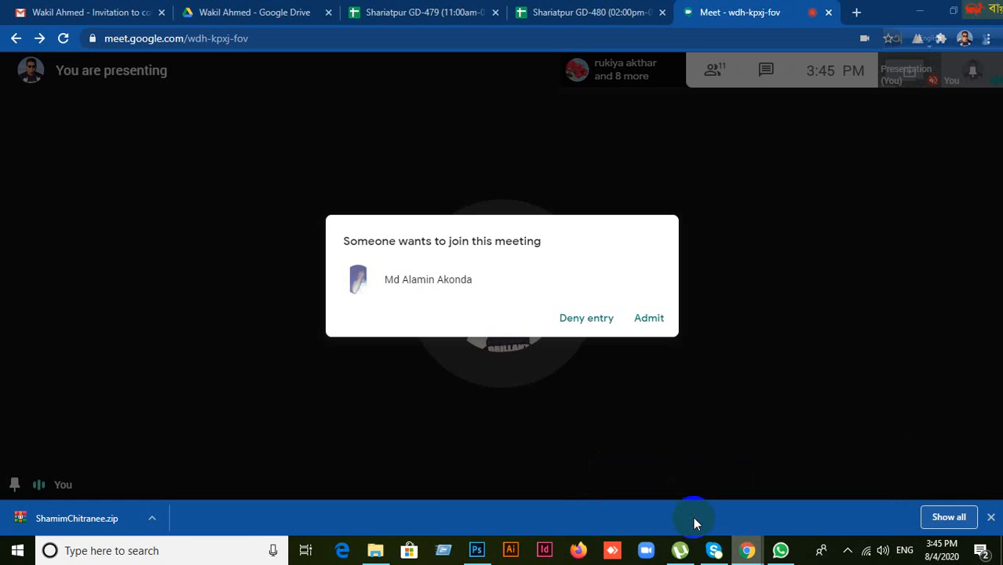
click(651, 320)
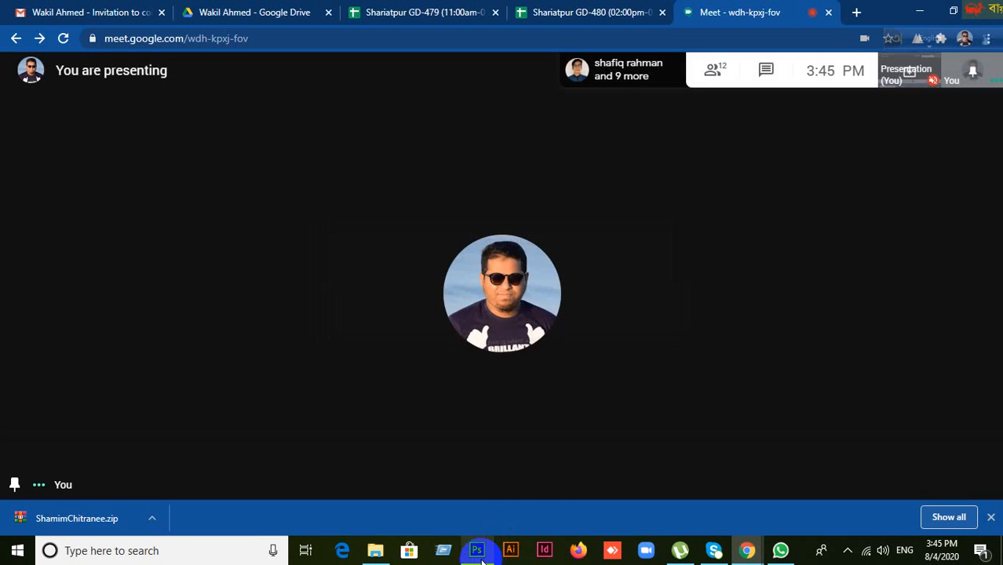
click(477, 550)
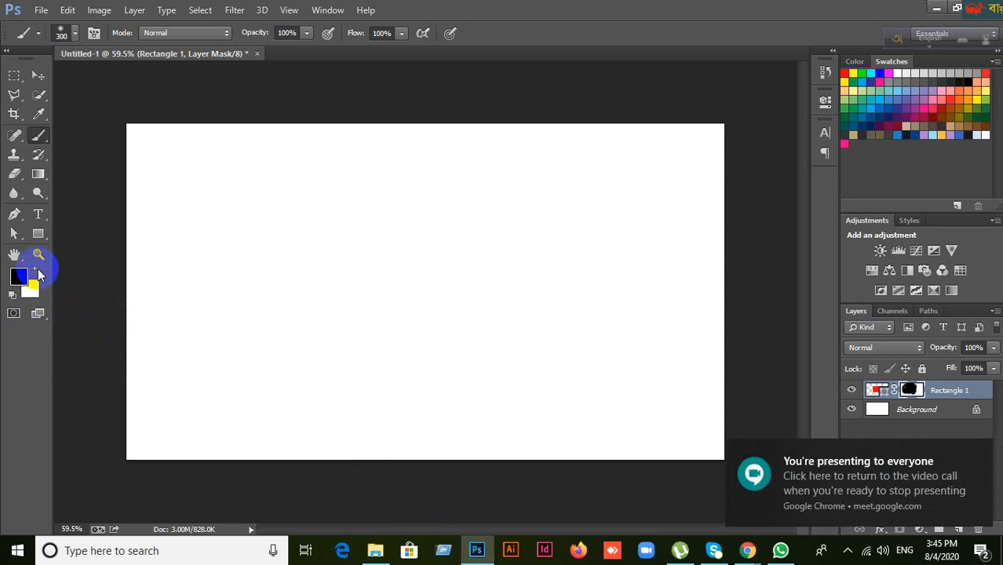
Step: Paint white on the mask to restore the full rectangle, then delete the layer mask
click(38, 272)
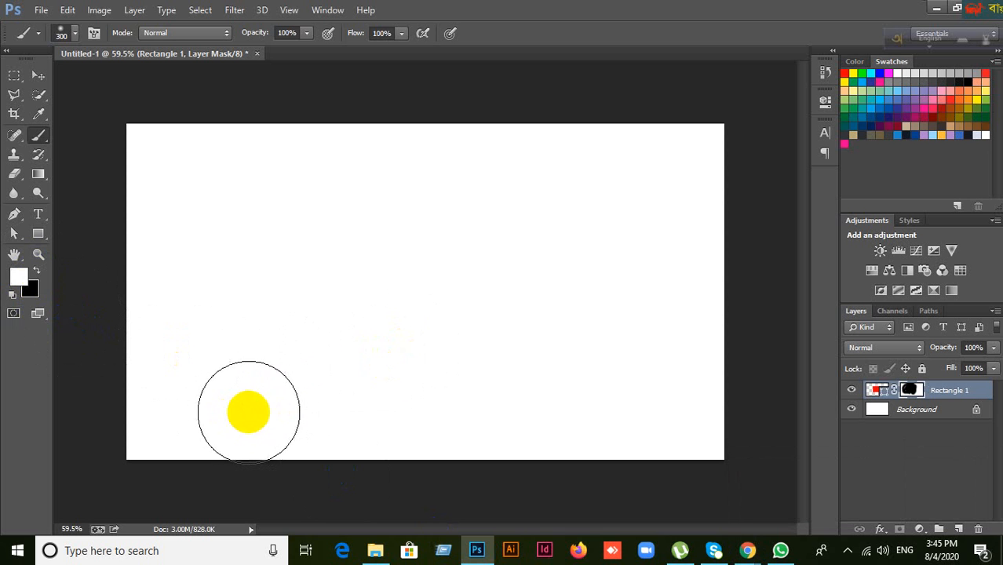
mouse_move(247, 410)
mouse_down()
mouse_move(291, 293)
mouse_move(362, 162)
mouse_move(364, 330)
mouse_move(448, 303)
mouse_move(464, 184)
mouse_move(488, 410)
mouse_move(497, 285)
mouse_move(331, 129)
mouse_move(504, 271)
mouse_move(473, 425)
mouse_move(522, 258)
mouse_move(217, 225)
mouse_up()
click(39, 75)
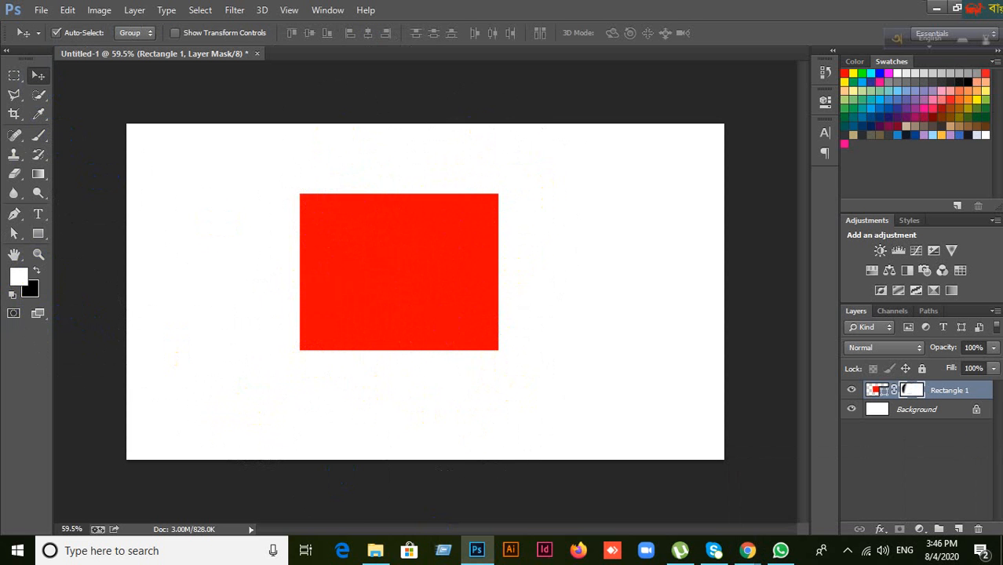
click(978, 529)
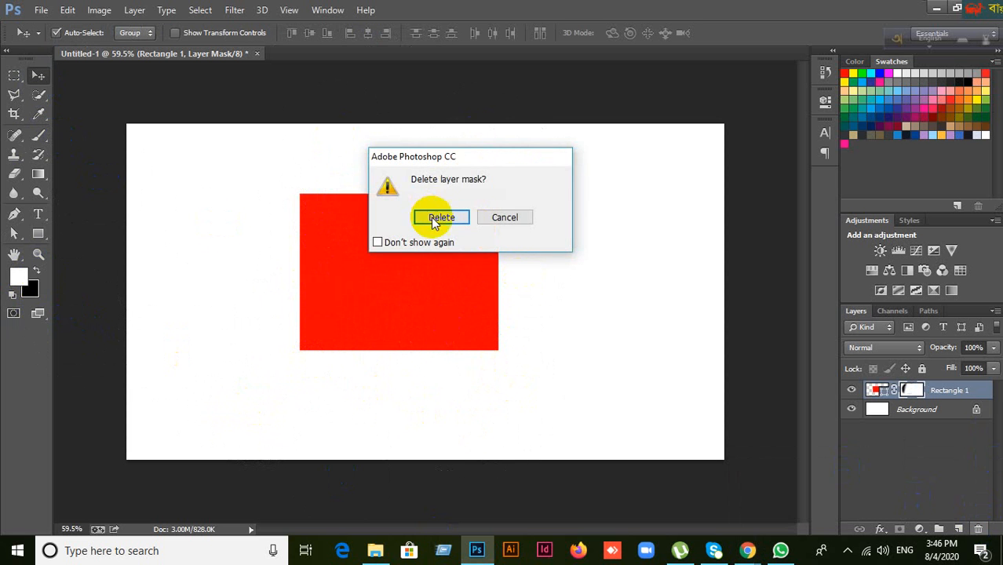
click(431, 218)
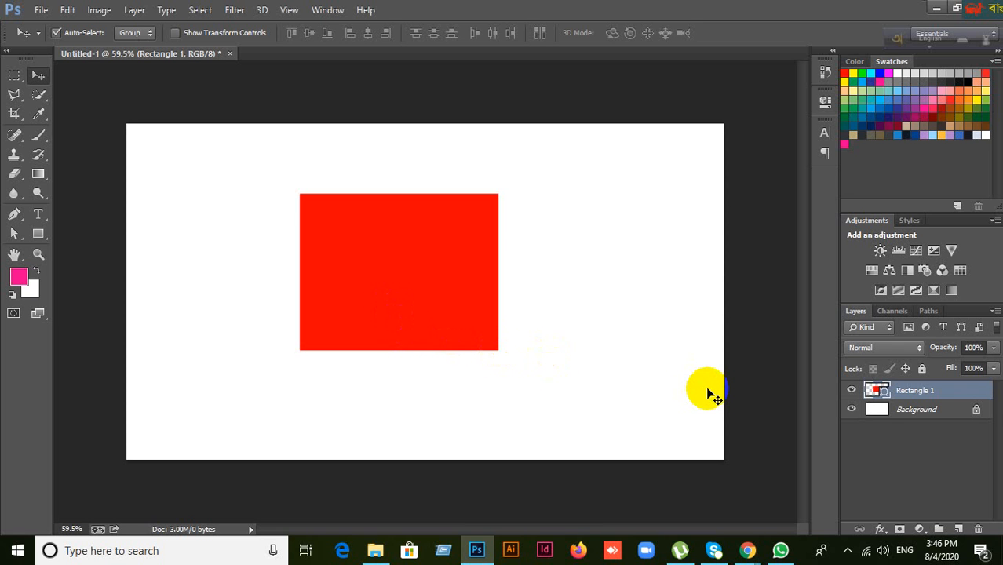
Step: Add a new white layer mask to Rectangle 1 and switch to the Brush tool
click(899, 531)
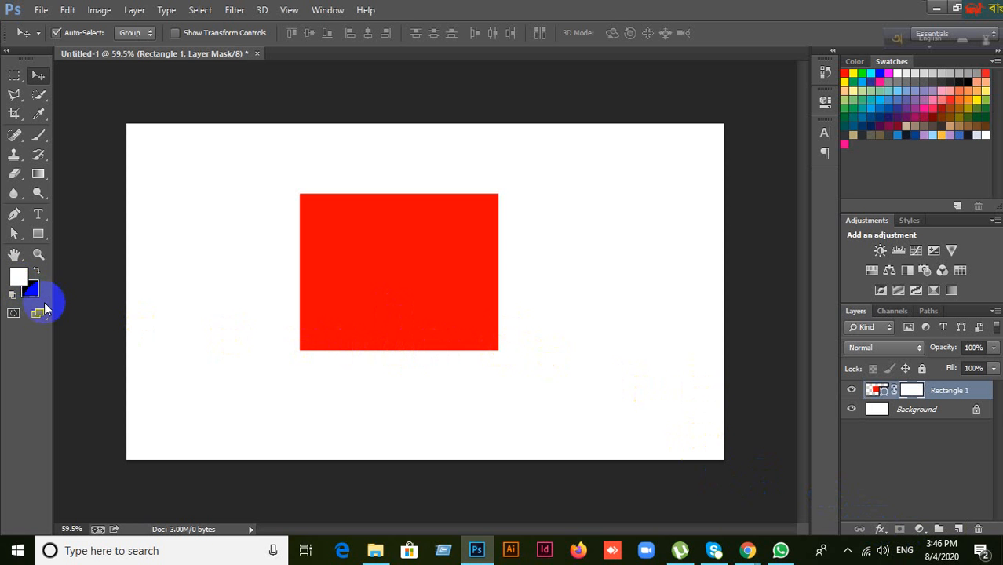
click(15, 274)
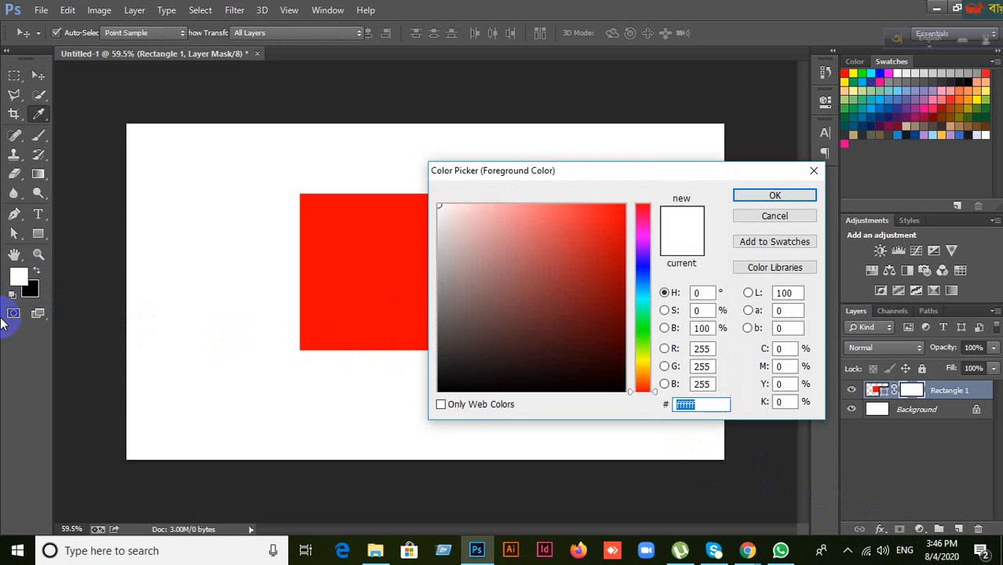
click(775, 217)
key(v)
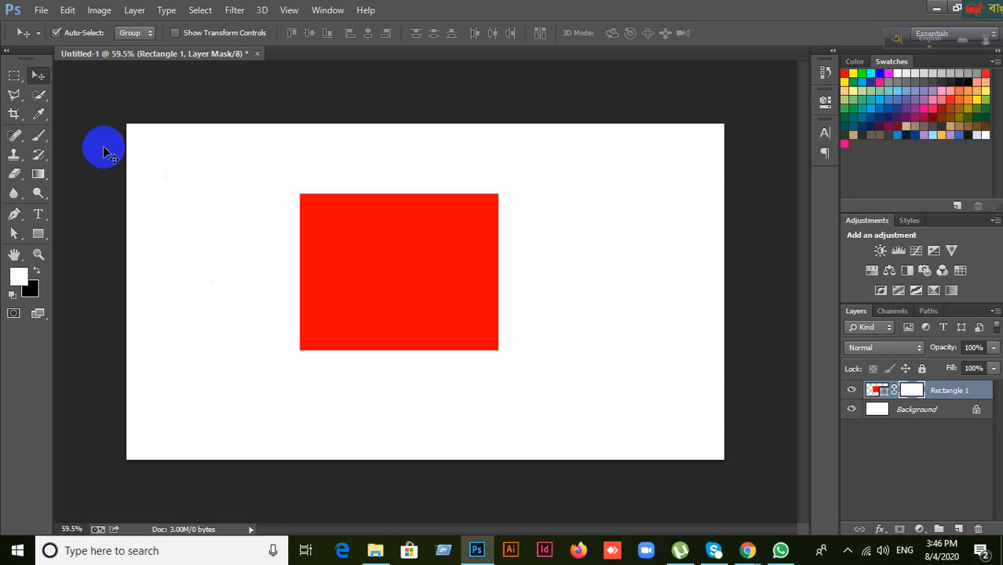
drag(38, 135, 79, 146)
click(81, 134)
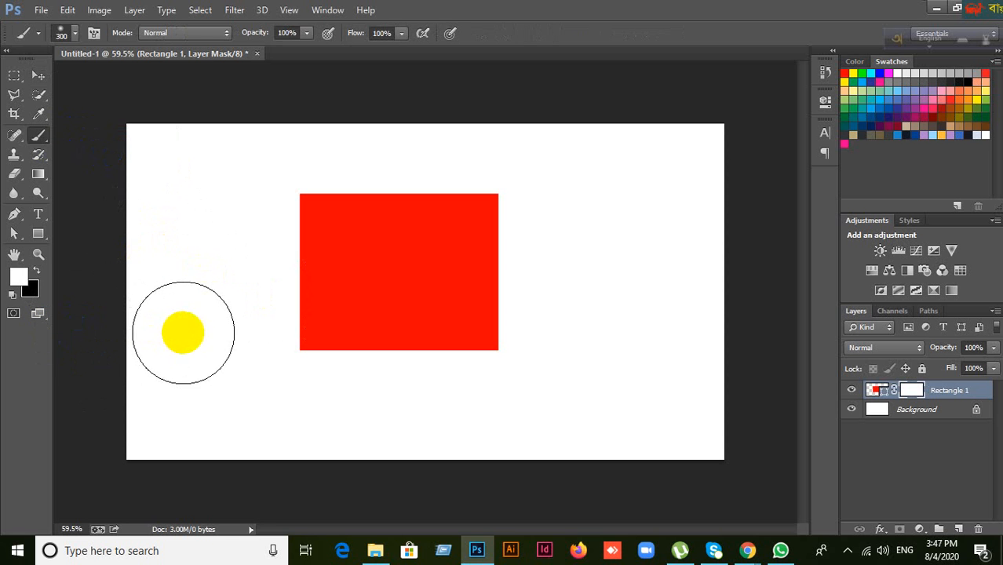
Step: Shrink the brush to 200 px and select the hard round preset
key([)
key([)
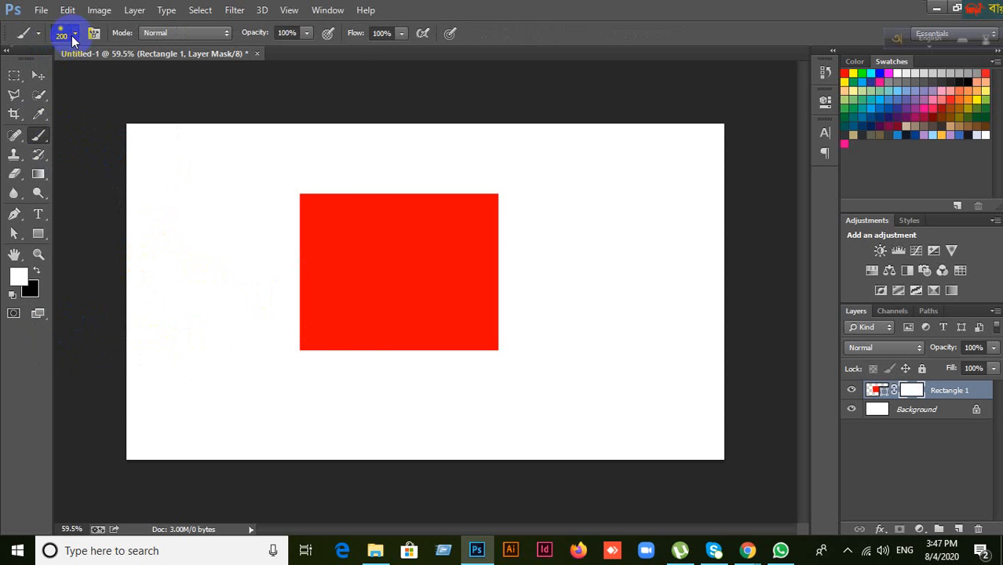
click(73, 35)
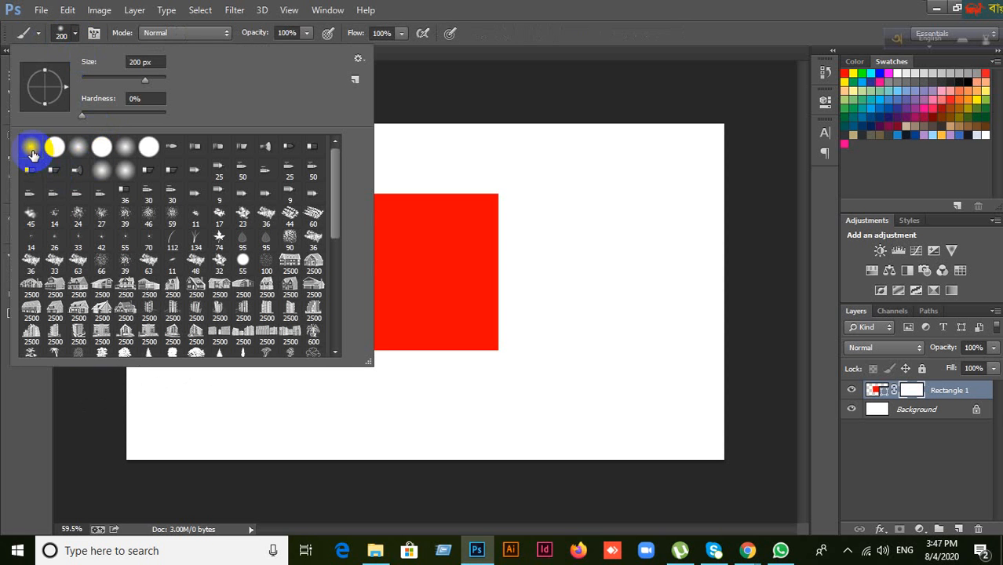
click(52, 154)
click(33, 153)
click(52, 156)
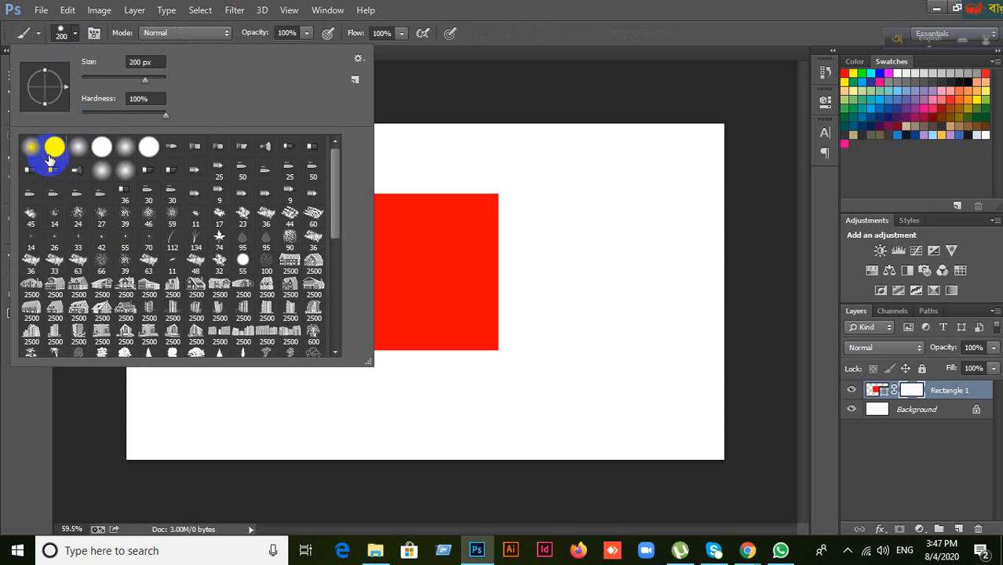
click(513, 7)
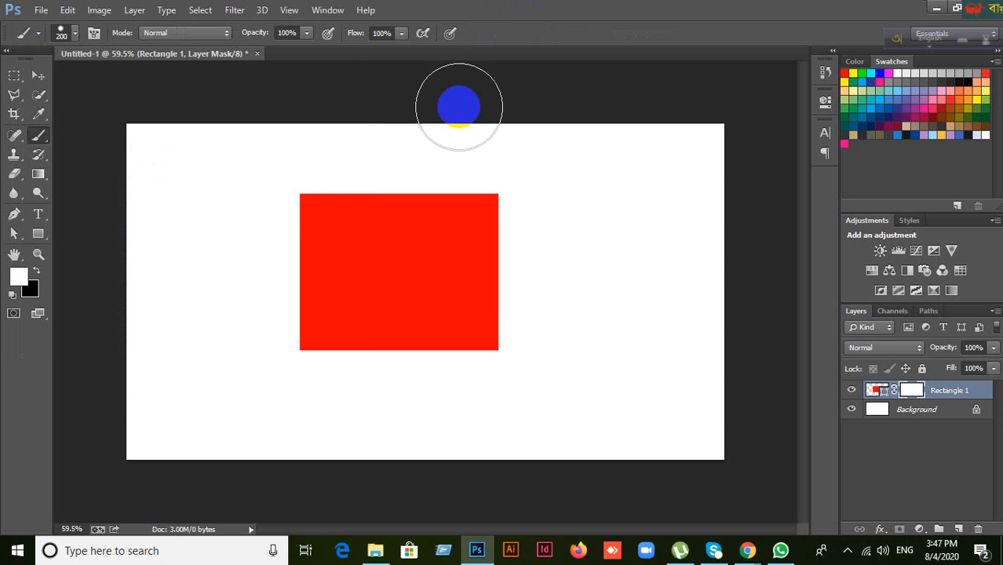
right_click(253, 214)
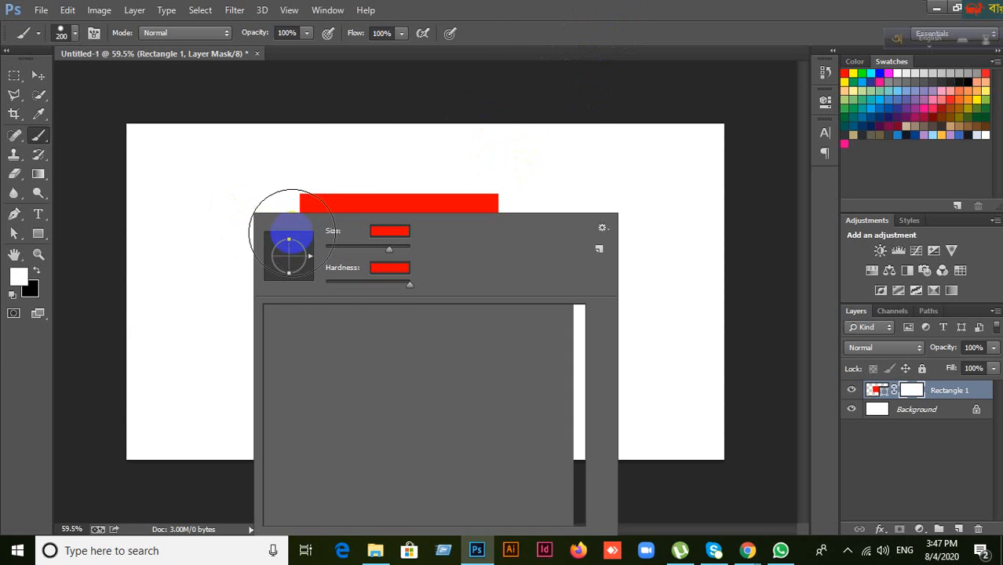
click(668, 6)
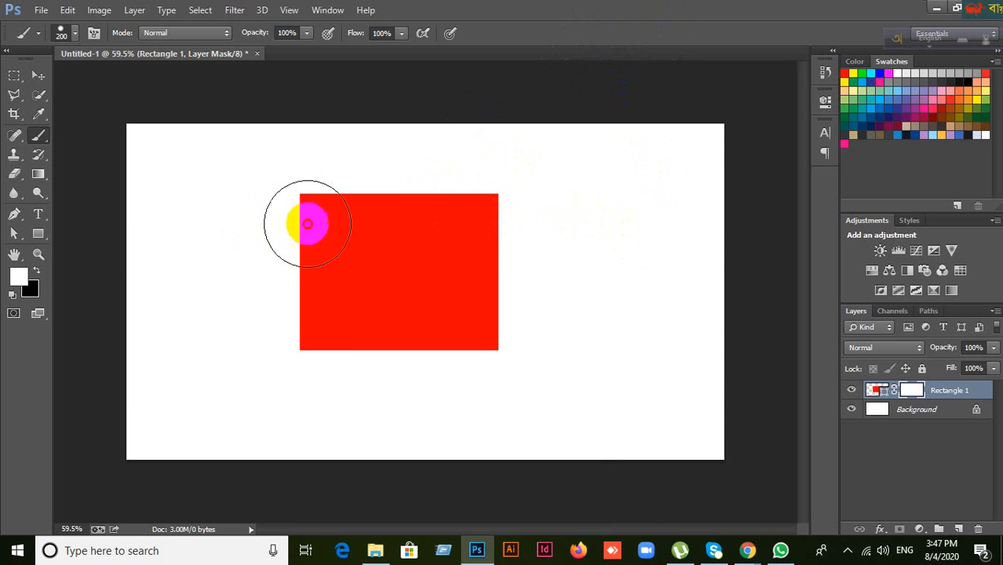
click(318, 307)
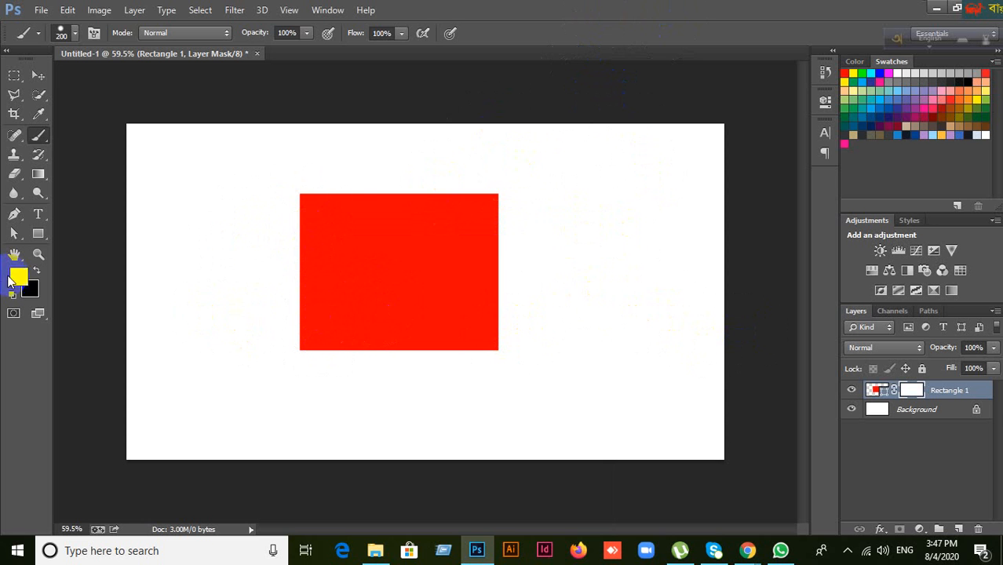
Step: Paint a hard-edged black test stroke over the rectangle's left part, then undo it
click(36, 270)
mouse_move(240, 323)
mouse_down()
mouse_move(329, 260)
mouse_move(341, 278)
mouse_move(291, 316)
mouse_up()
key(ctrl+z)
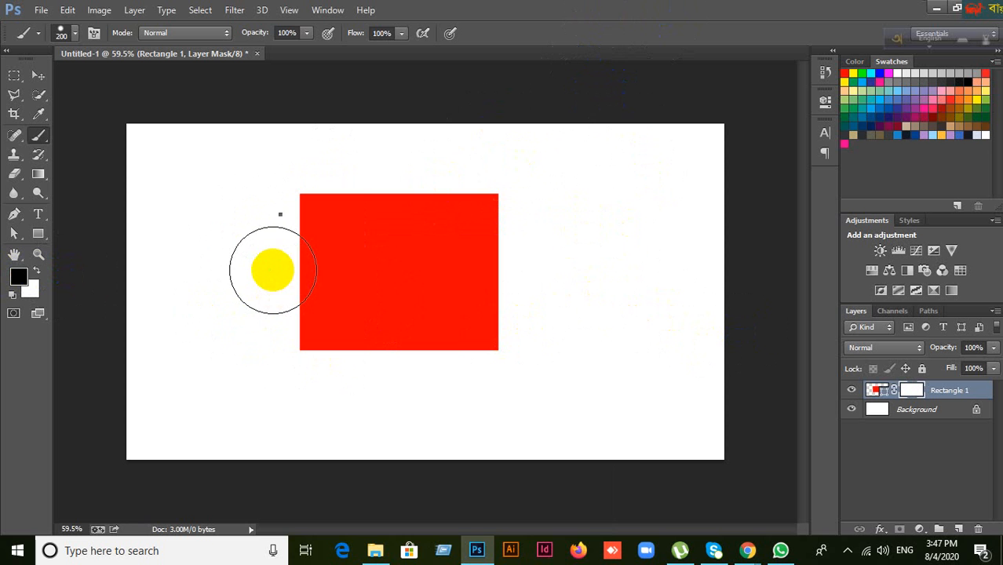
Step: Set brush hardness to 0%, test a soft fade on the rectangle's left edge, then undo
right_click(325, 295)
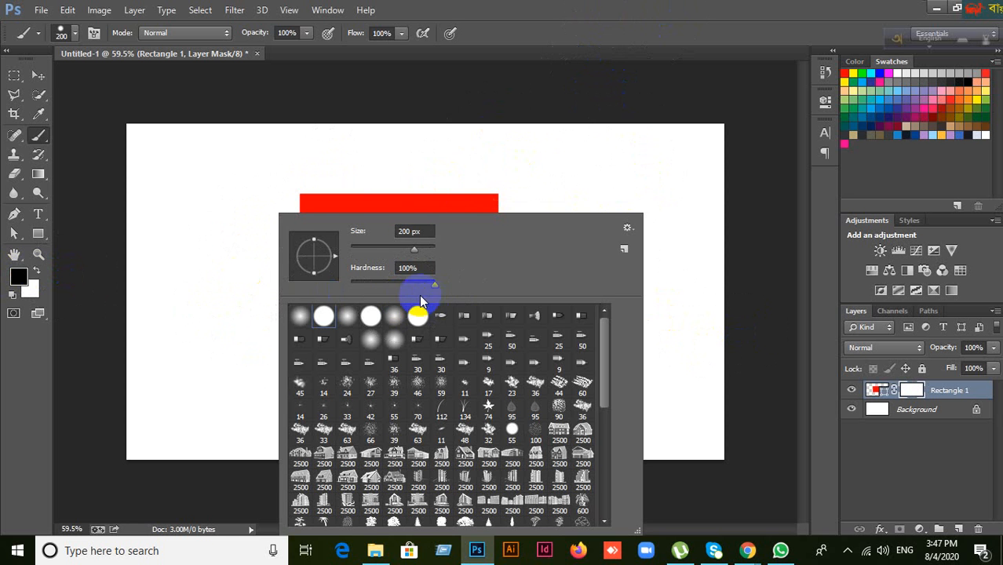
drag(358, 284, 344, 282)
click(565, 11)
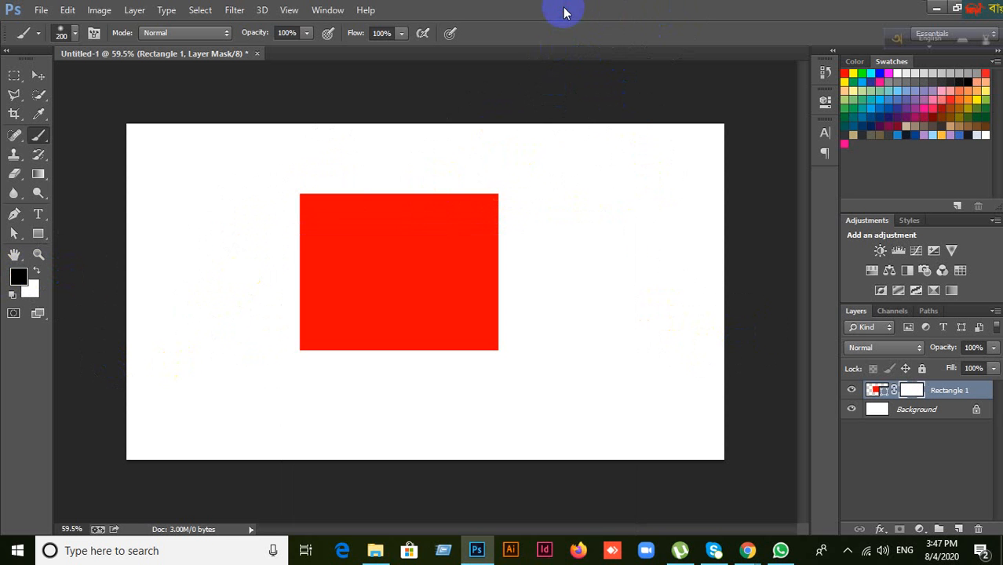
mouse_move(292, 183)
mouse_down()
mouse_move(322, 350)
mouse_move(297, 169)
mouse_up()
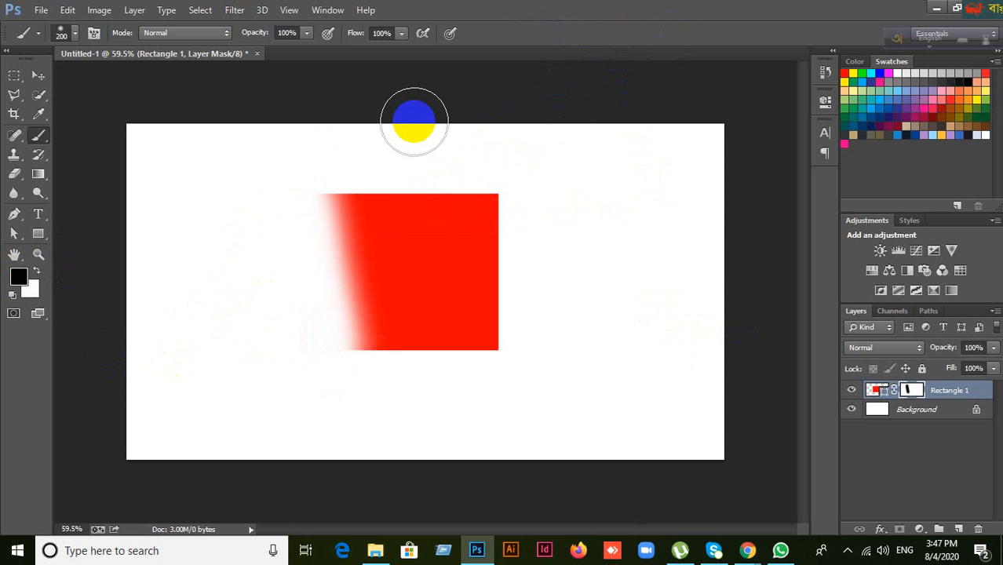
key(ctrl+z)
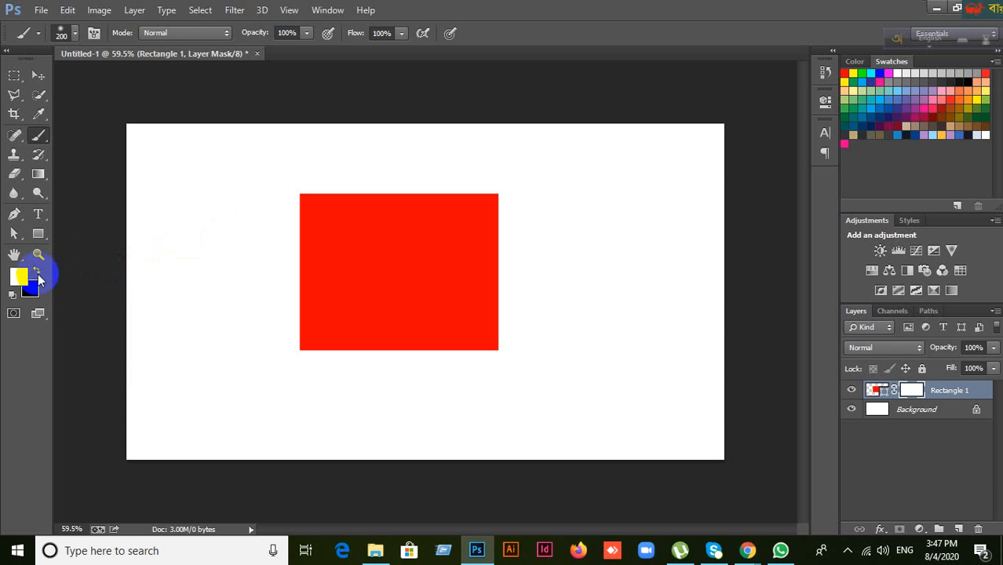
Step: Reset default colours, fade the rectangle's left part with black, then paint white to restore it
key(d)
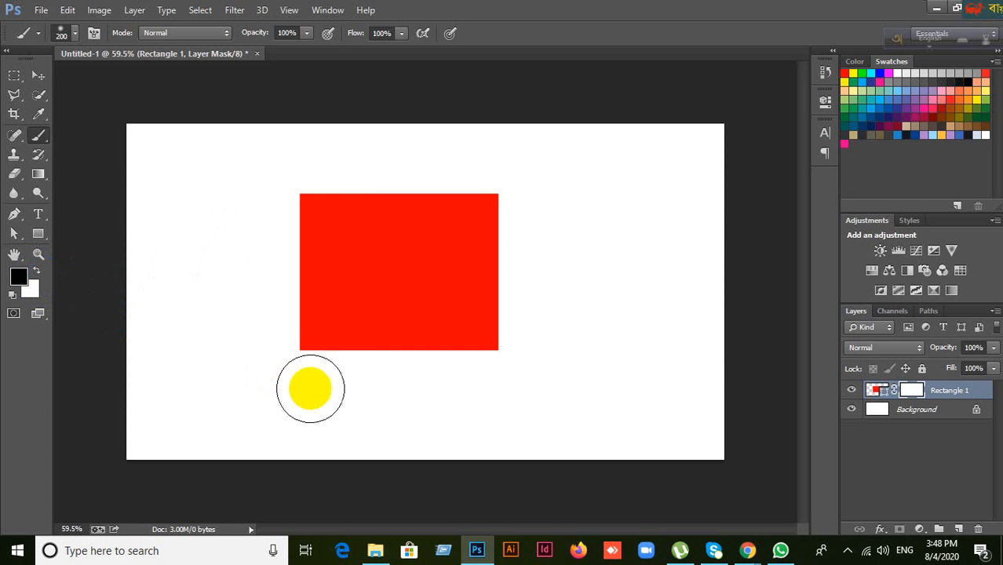
mouse_move(311, 385)
mouse_down()
mouse_move(319, 169)
mouse_move(332, 343)
mouse_move(357, 175)
mouse_move(367, 393)
mouse_move(405, 158)
mouse_move(413, 357)
mouse_move(447, 157)
mouse_move(475, 216)
mouse_move(498, 378)
mouse_move(482, 324)
mouse_move(485, 161)
mouse_move(443, 402)
mouse_move(472, 161)
mouse_move(338, 387)
mouse_up()
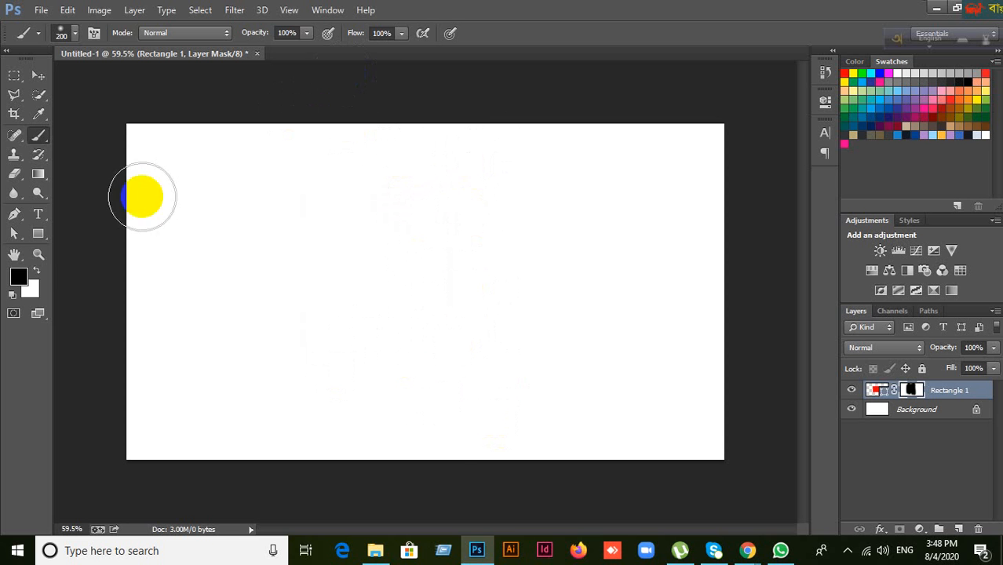
click(37, 269)
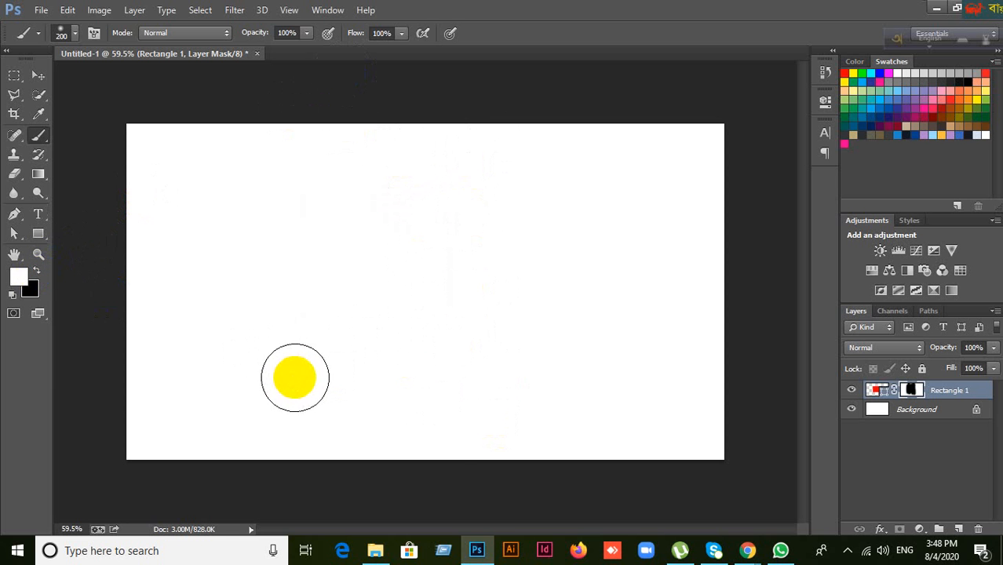
mouse_move(298, 373)
mouse_down()
mouse_move(286, 209)
mouse_move(301, 253)
mouse_move(338, 213)
mouse_move(352, 347)
mouse_move(403, 186)
mouse_move(407, 376)
mouse_move(470, 130)
mouse_move(477, 376)
mouse_move(527, 253)
mouse_move(495, 422)
mouse_up()
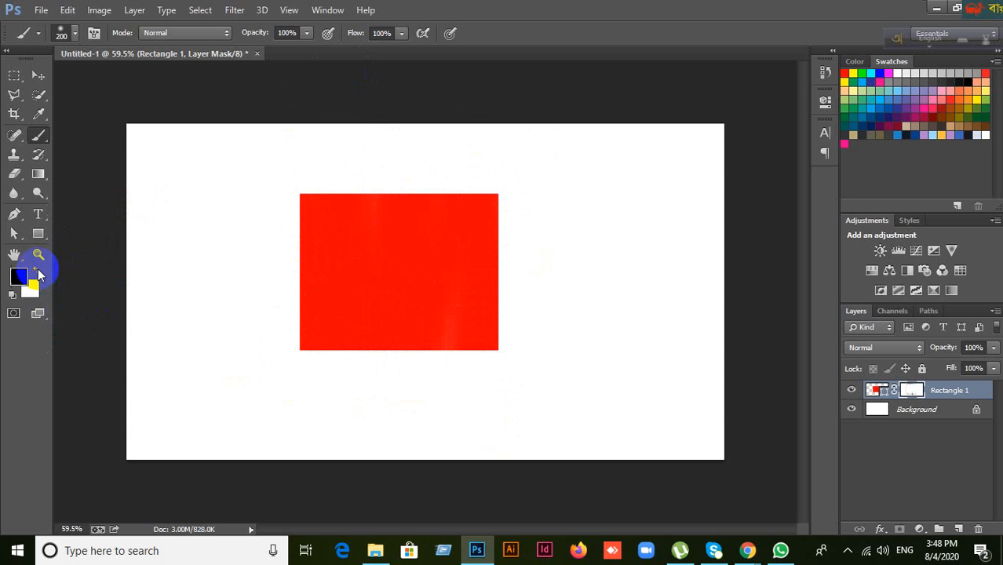
Step: Hide the rectangle's left part with black on the mask, reveal it again, and minimise Photoshop
click(38, 272)
click(315, 319)
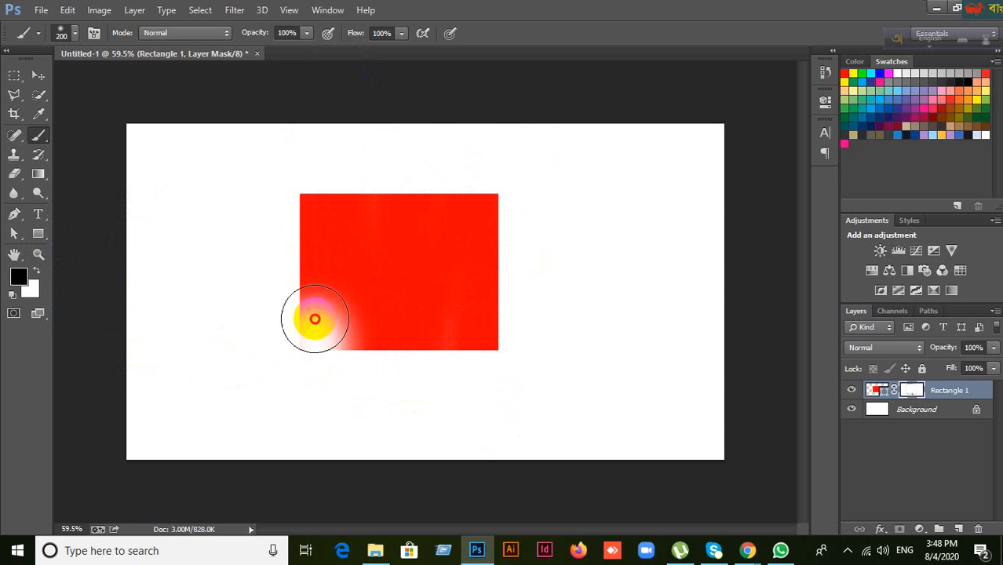
mouse_move(315, 319)
mouse_down()
mouse_move(317, 179)
mouse_move(296, 392)
mouse_move(309, 223)
mouse_move(331, 179)
mouse_move(354, 424)
mouse_move(390, 176)
mouse_move(387, 267)
mouse_move(362, 201)
mouse_move(362, 164)
mouse_move(408, 423)
mouse_move(443, 115)
mouse_move(463, 411)
mouse_move(495, 145)
mouse_move(495, 386)
mouse_up()
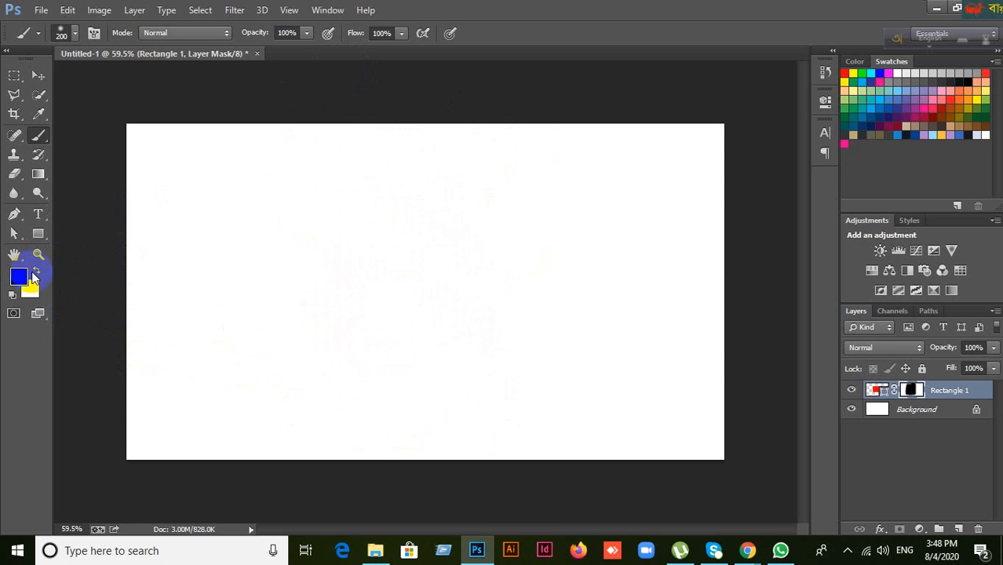
mouse_move(276, 375)
mouse_down()
mouse_move(305, 226)
mouse_move(331, 345)
mouse_move(365, 279)
mouse_move(389, 376)
mouse_move(439, 153)
mouse_move(450, 352)
mouse_move(503, 366)
mouse_move(501, 296)
mouse_move(407, 459)
mouse_move(418, 346)
mouse_up()
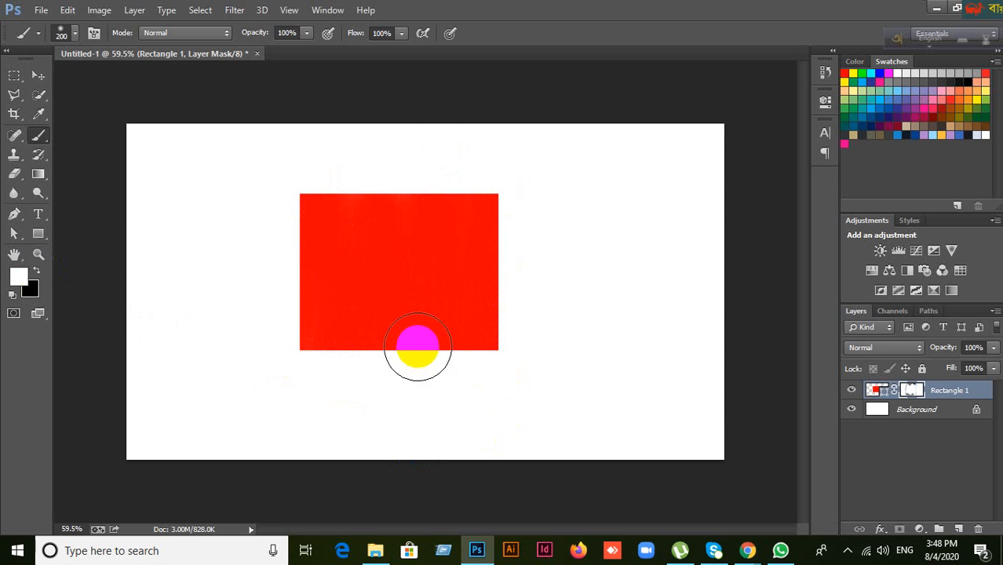
click(39, 77)
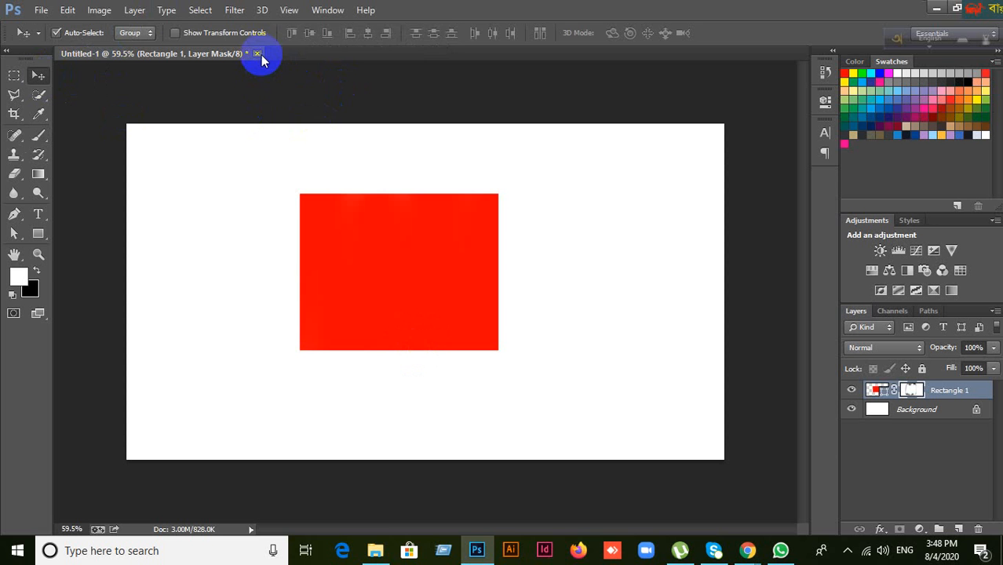
click(937, 9)
Step: Minimize the Meet and File Explorer windows, then drag vtt-paysage.jpg from the desktop onto Photoshop
click(918, 9)
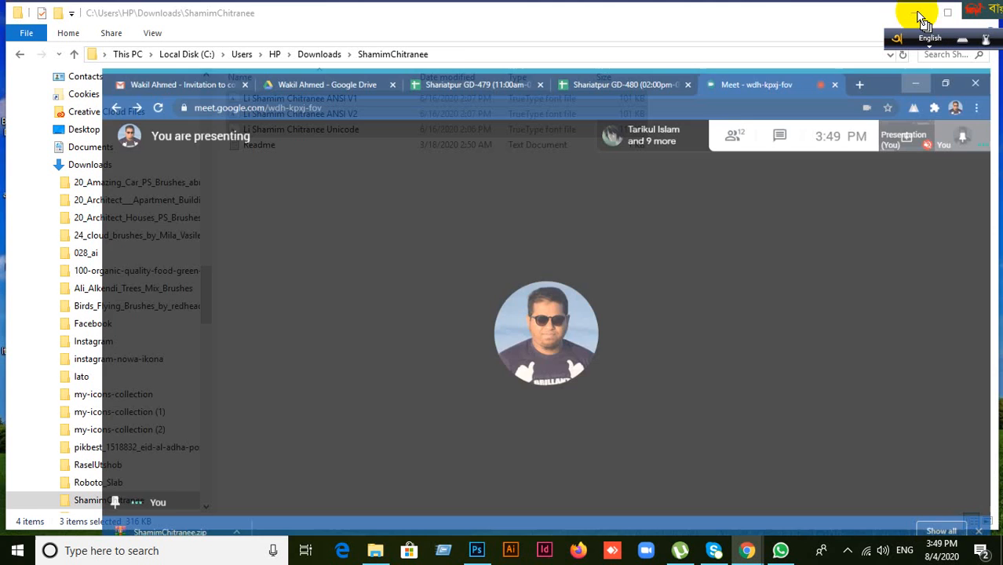
click(913, 13)
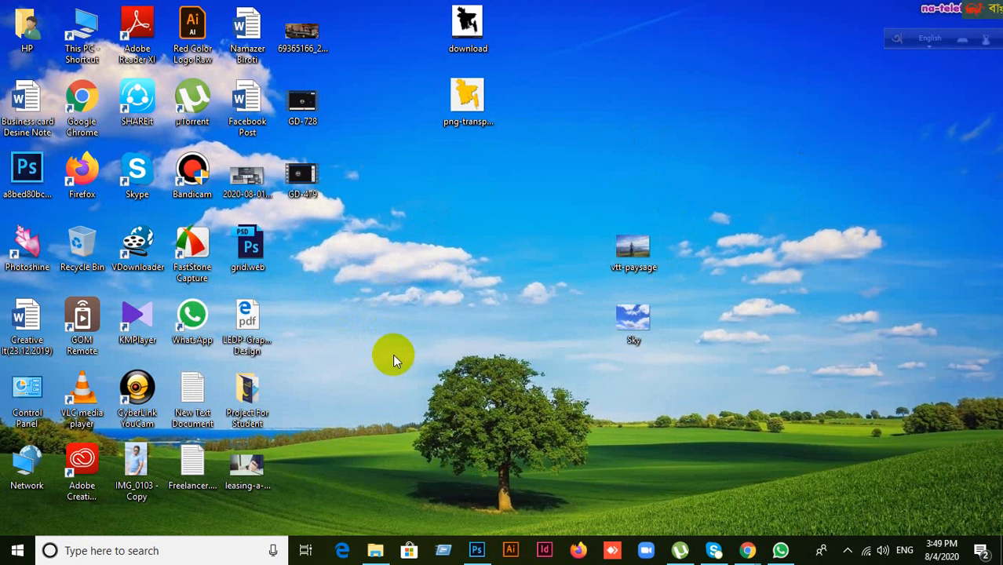
drag(633, 245, 489, 7)
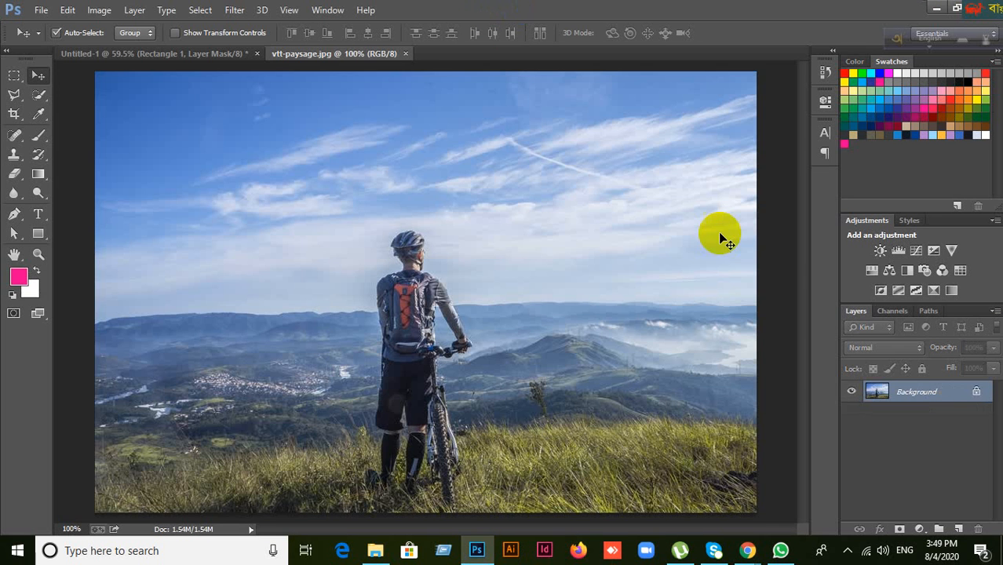
Step: Open Sky.jpg in Photoshop by dragging it from the desktop
click(948, 6)
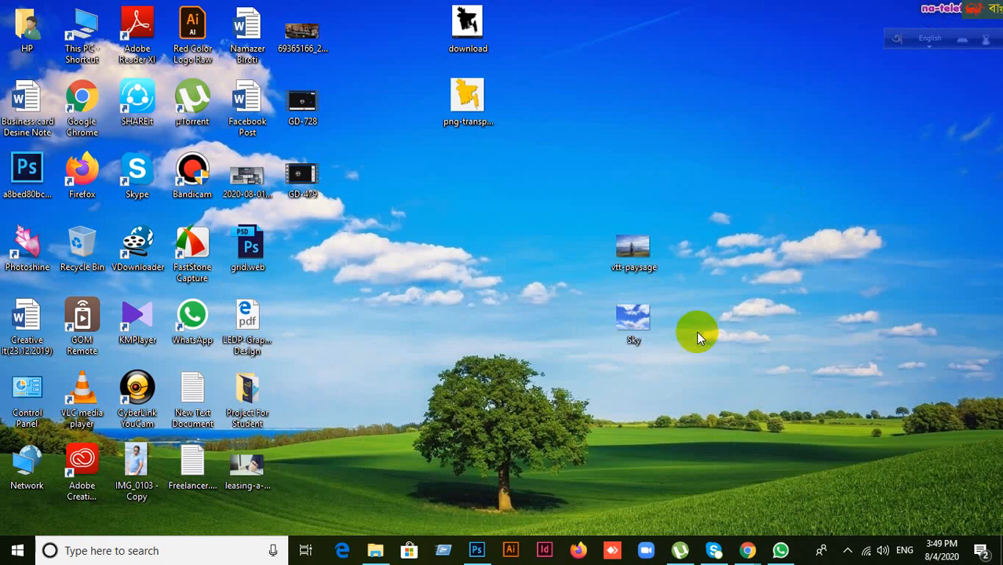
drag(628, 323, 620, 43)
drag(621, 6, 637, 124)
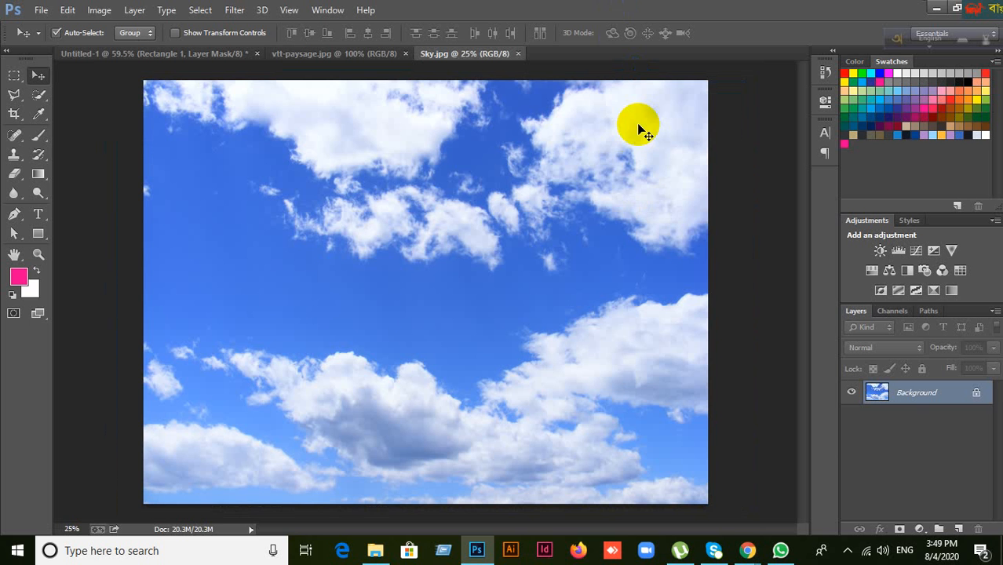
Step: Flip between the vtt-paysage and Sky document tabs, then return to Untitled-1
click(371, 60)
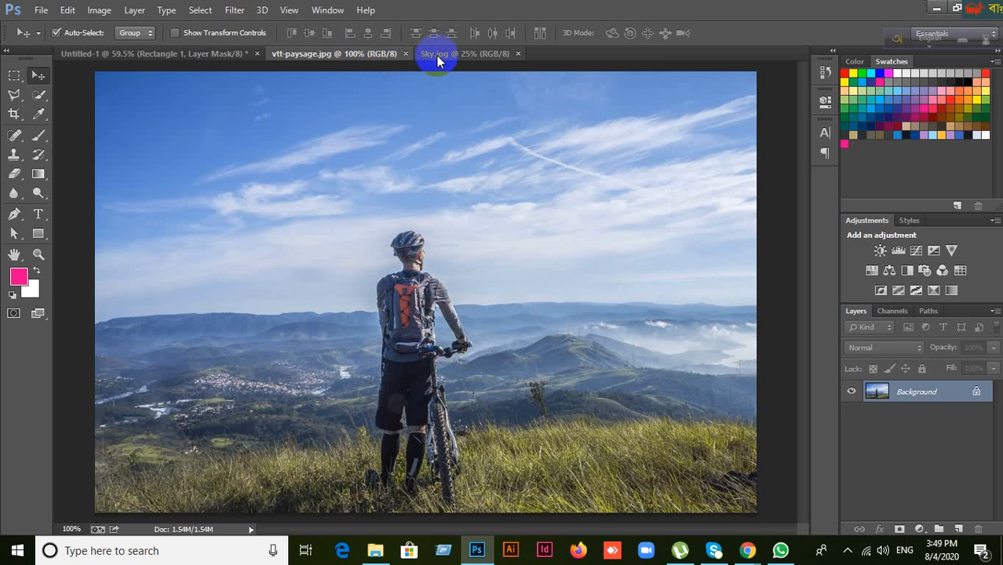
click(443, 53)
click(313, 58)
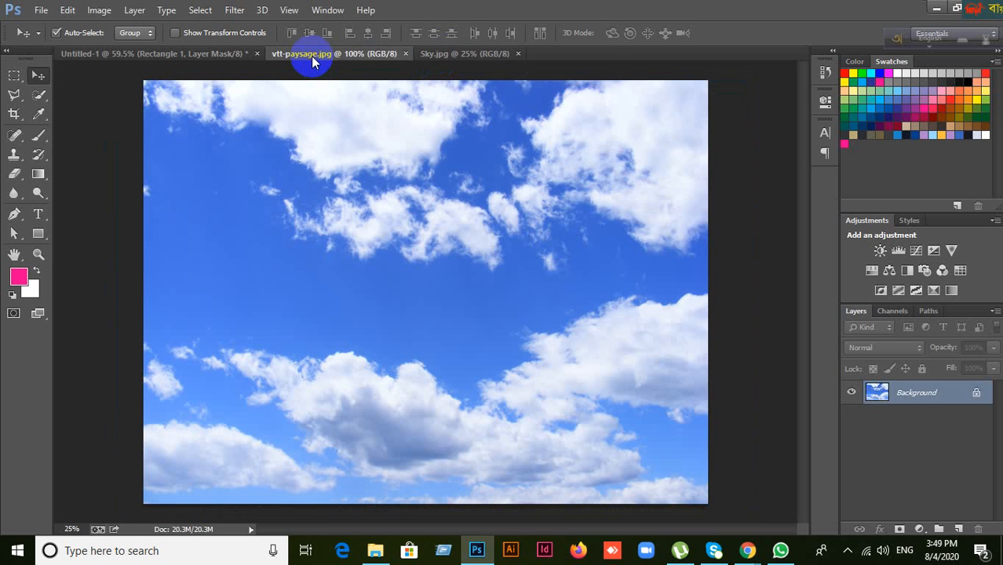
click(438, 58)
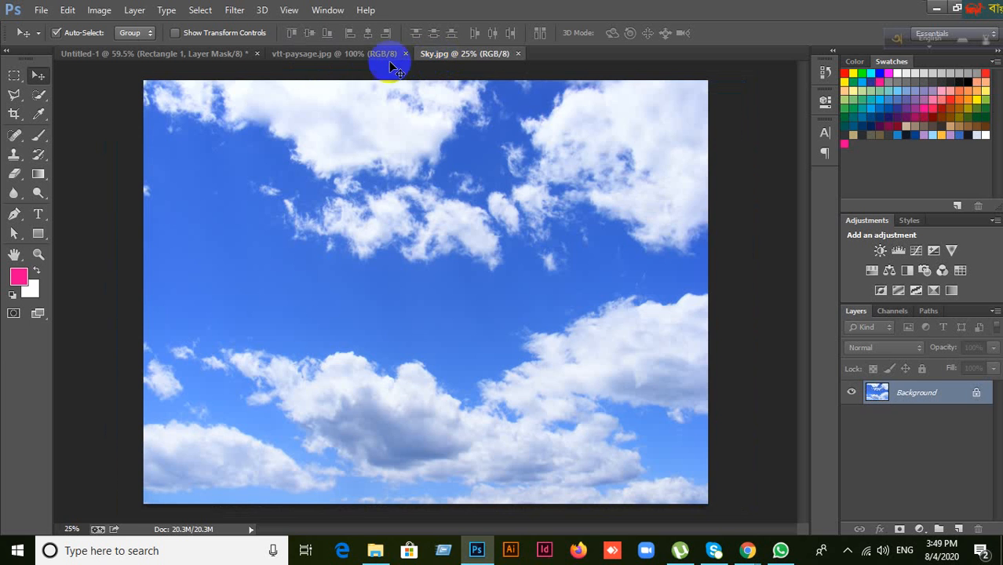
click(355, 60)
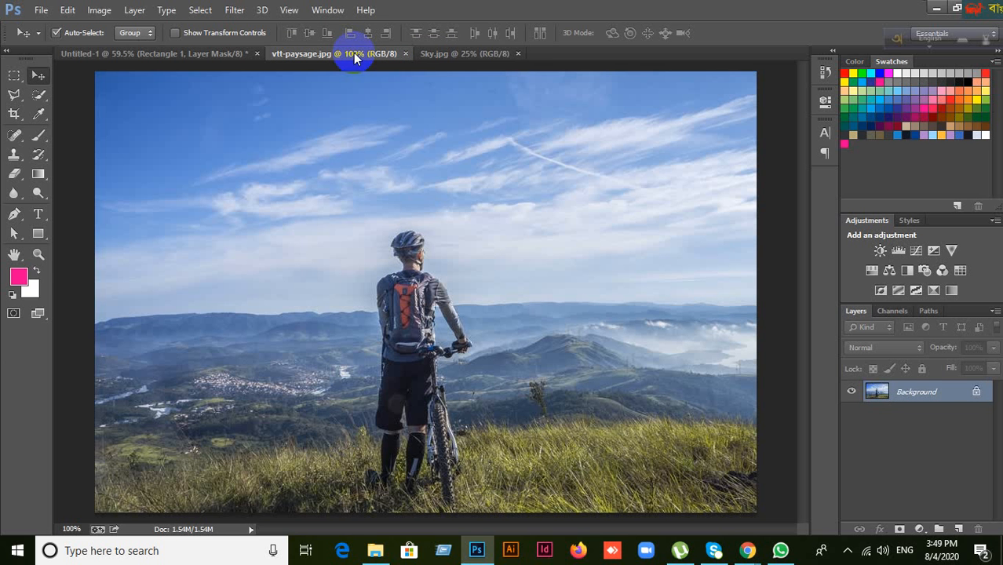
click(442, 59)
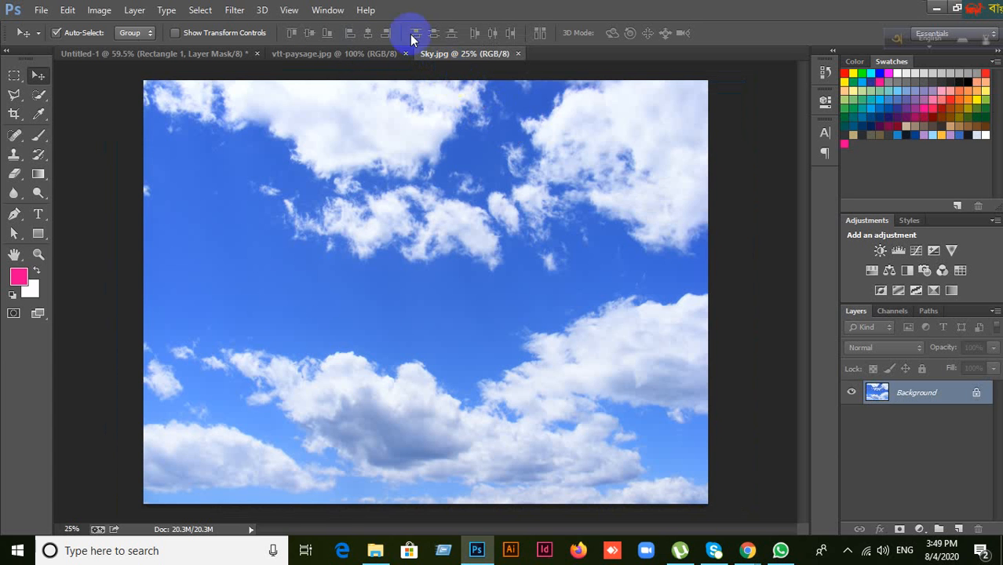
click(212, 56)
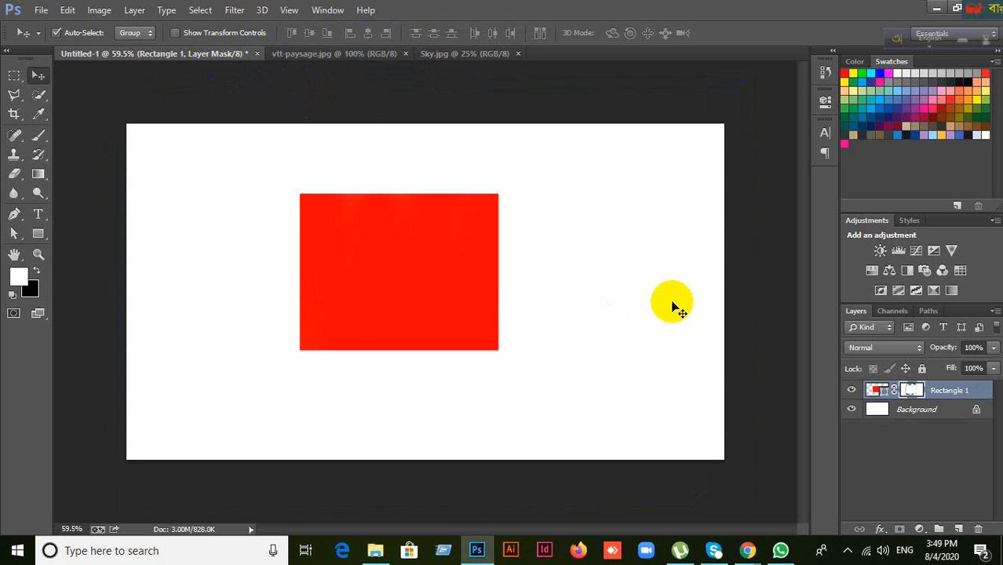
Step: Check the 12 participants in the Meet call, close the list, and return to Photoshop
mouse_move(748, 546)
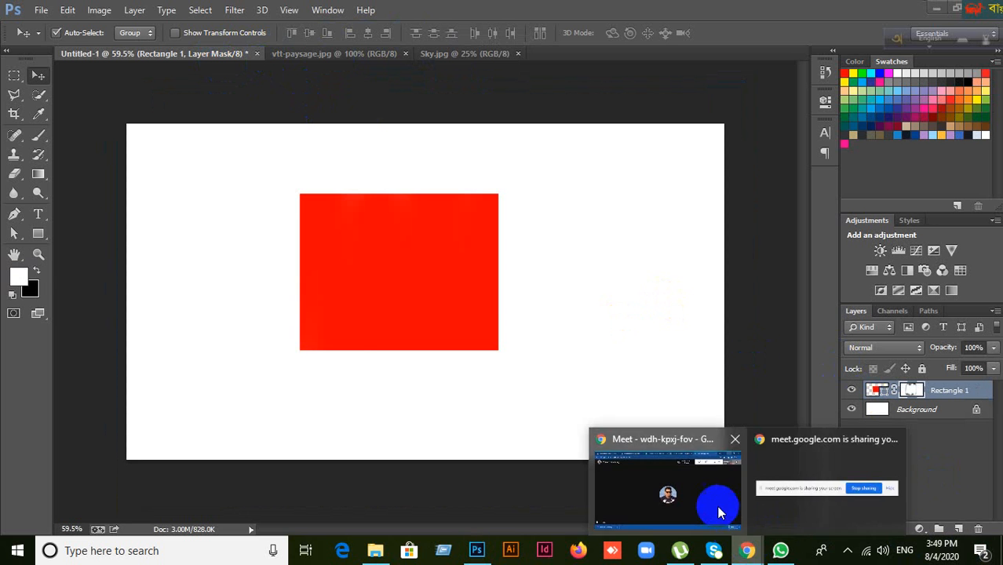
click(719, 512)
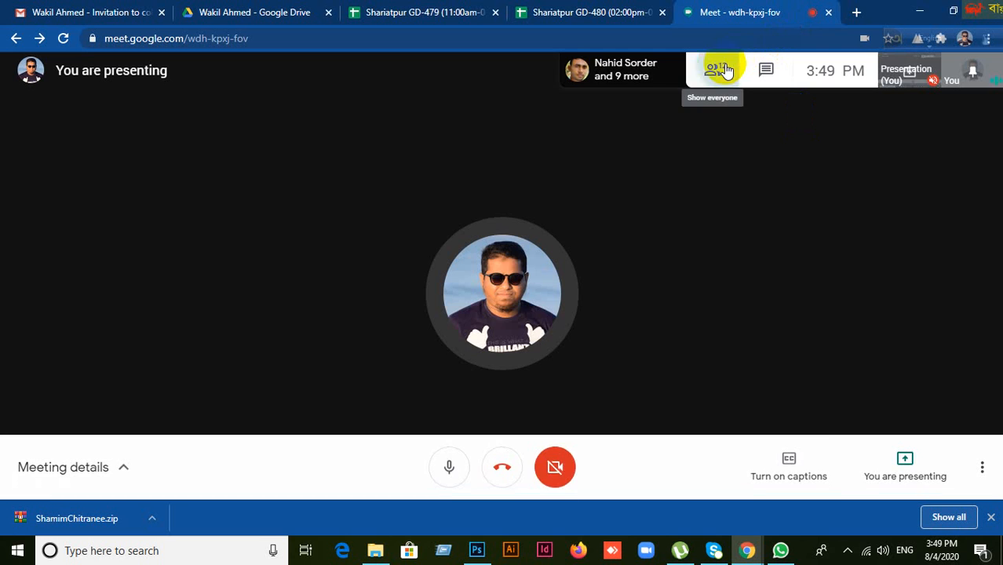
click(721, 69)
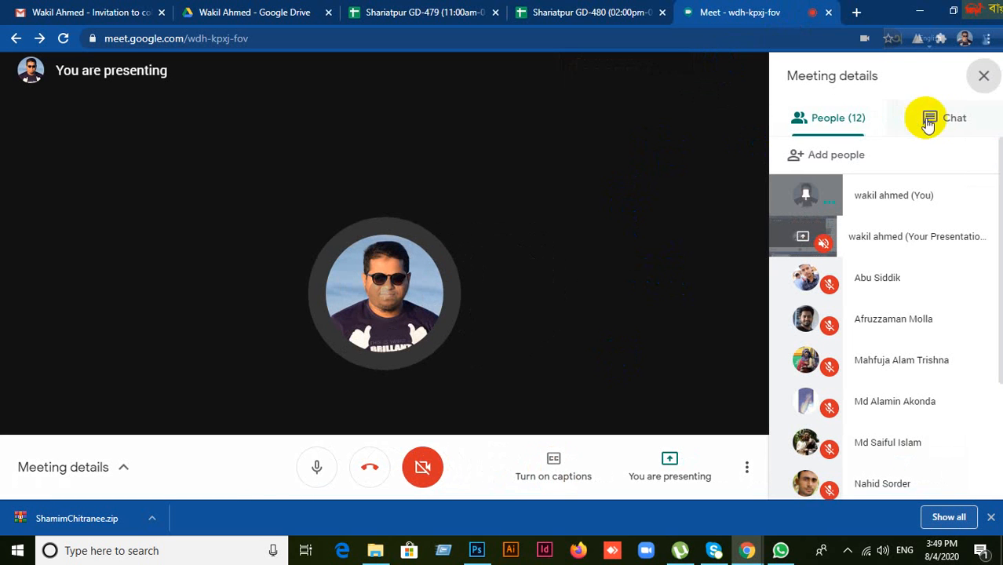
click(983, 79)
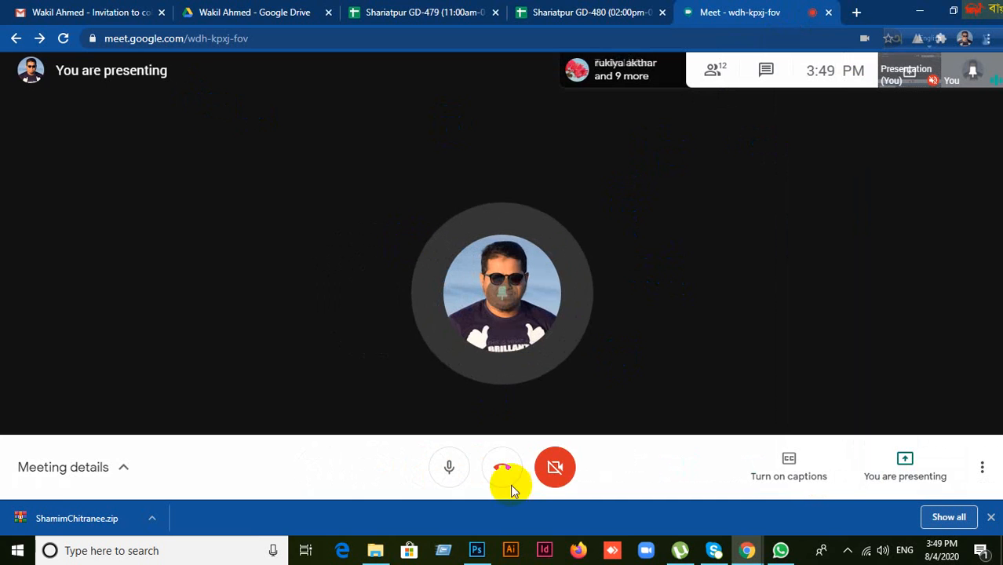
click(475, 553)
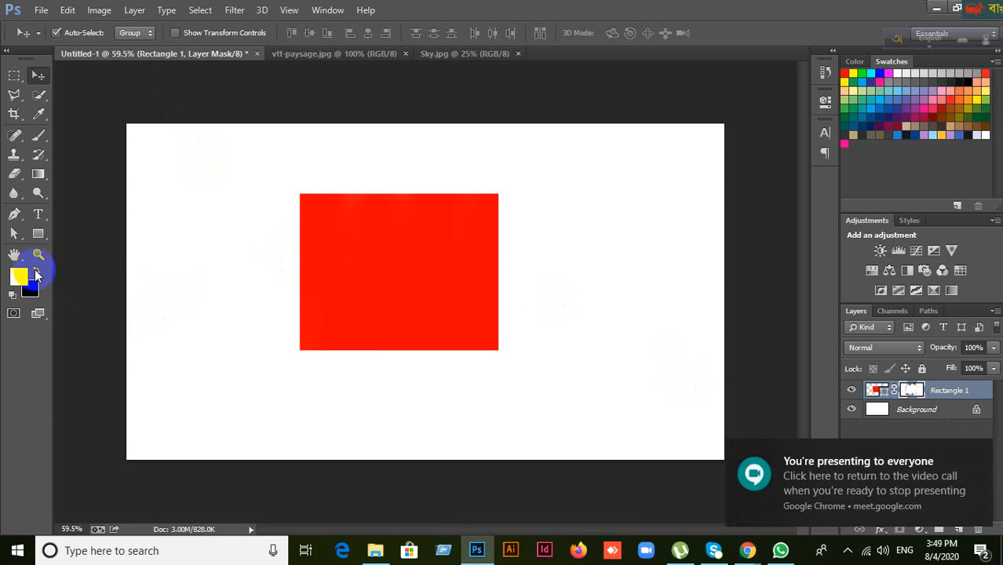
Step: Brush black on Rectangle 1's mask to fade its left side, then paint some back in white
click(39, 135)
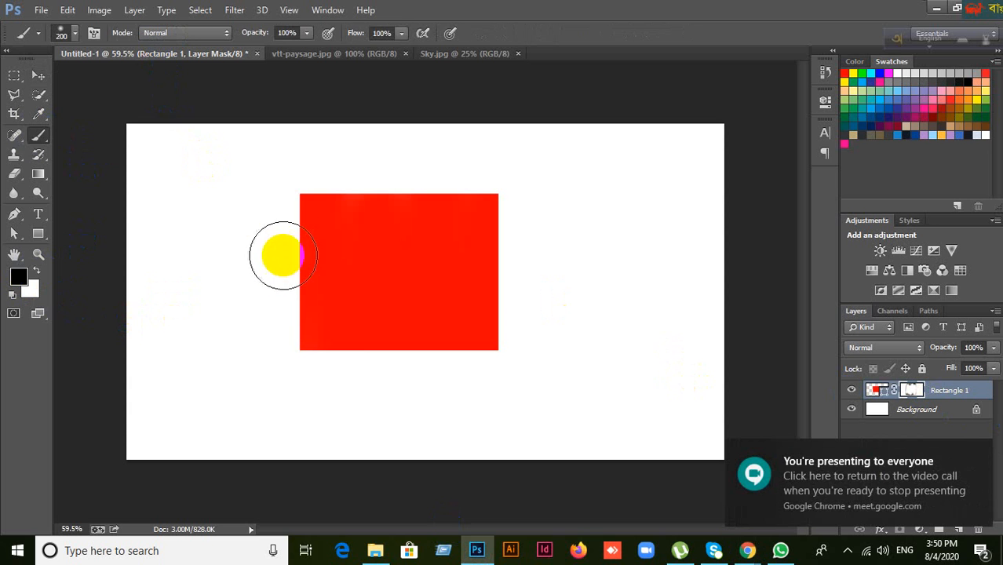
click(298, 192)
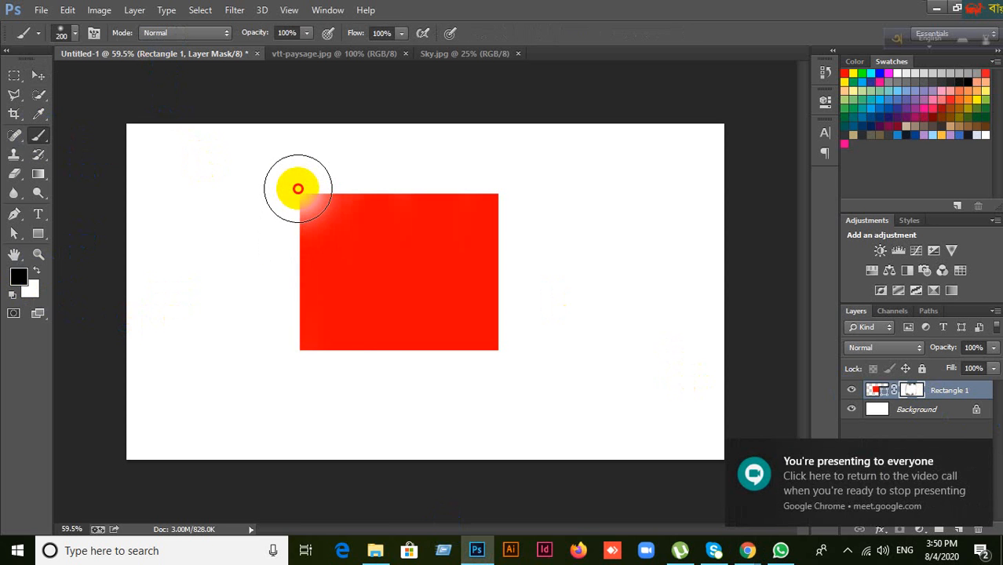
mouse_move(297, 196)
mouse_down()
mouse_move(299, 372)
mouse_move(308, 185)
mouse_move(313, 367)
mouse_move(333, 169)
mouse_move(333, 393)
mouse_move(376, 178)
mouse_move(371, 384)
mouse_move(410, 168)
mouse_move(415, 393)
mouse_move(453, 168)
mouse_move(453, 395)
mouse_move(483, 176)
mouse_move(483, 377)
mouse_up()
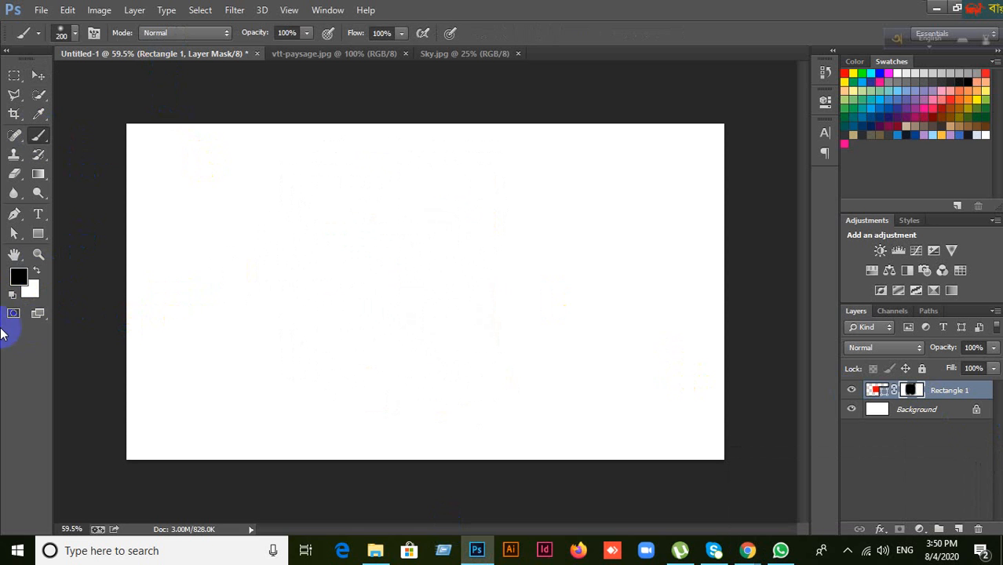
click(37, 272)
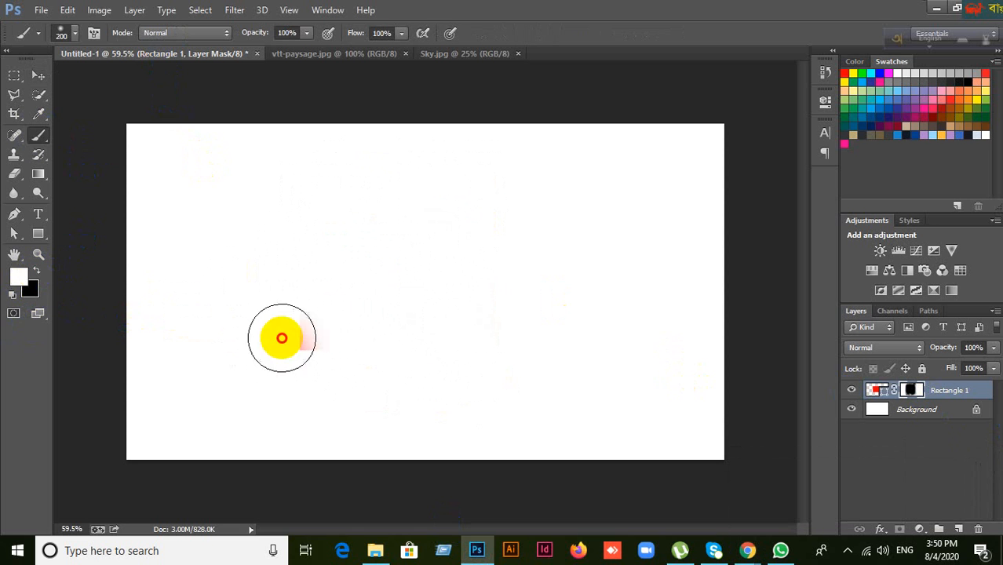
mouse_move(280, 336)
mouse_down()
mouse_move(310, 224)
mouse_move(343, 247)
mouse_move(365, 343)
mouse_move(413, 184)
mouse_move(434, 338)
mouse_move(501, 264)
mouse_move(544, 173)
mouse_move(517, 190)
mouse_move(472, 373)
mouse_move(457, 232)
mouse_move(296, 180)
mouse_move(426, 358)
mouse_move(245, 268)
mouse_up()
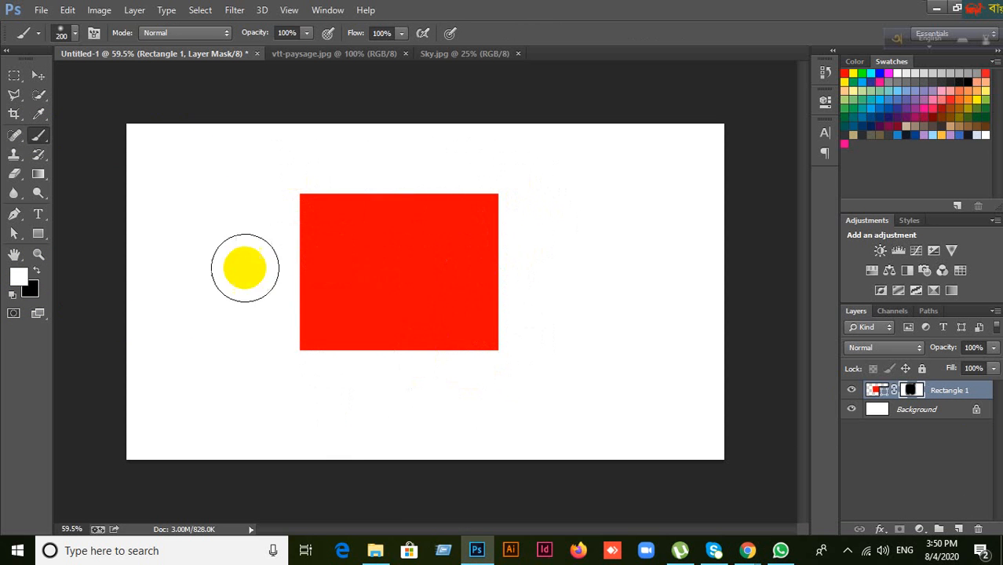
Step: Fade the rectangle's left part again in black, then paint white until it fully reappears
click(37, 270)
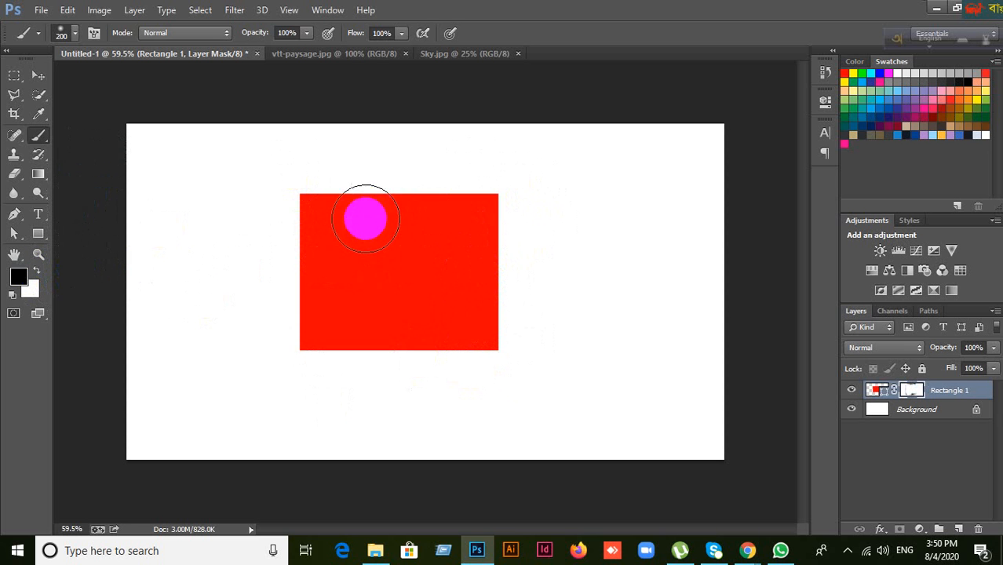
mouse_move(318, 197)
mouse_down()
mouse_move(318, 354)
mouse_move(320, 340)
mouse_move(373, 399)
mouse_move(410, 388)
mouse_move(486, 322)
mouse_move(409, 348)
mouse_up()
click(34, 273)
mouse_move(346, 350)
mouse_down()
mouse_move(342, 164)
mouse_move(364, 342)
mouse_move(309, 189)
mouse_move(284, 285)
mouse_up()
mouse_move(346, 403)
mouse_down()
mouse_move(411, 278)
mouse_move(416, 201)
mouse_move(475, 207)
mouse_move(474, 362)
mouse_move(464, 247)
mouse_move(419, 172)
mouse_move(377, 228)
mouse_move(413, 199)
mouse_move(457, 397)
mouse_move(411, 353)
mouse_move(320, 354)
mouse_move(436, 283)
mouse_move(293, 283)
mouse_move(61, 202)
mouse_up()
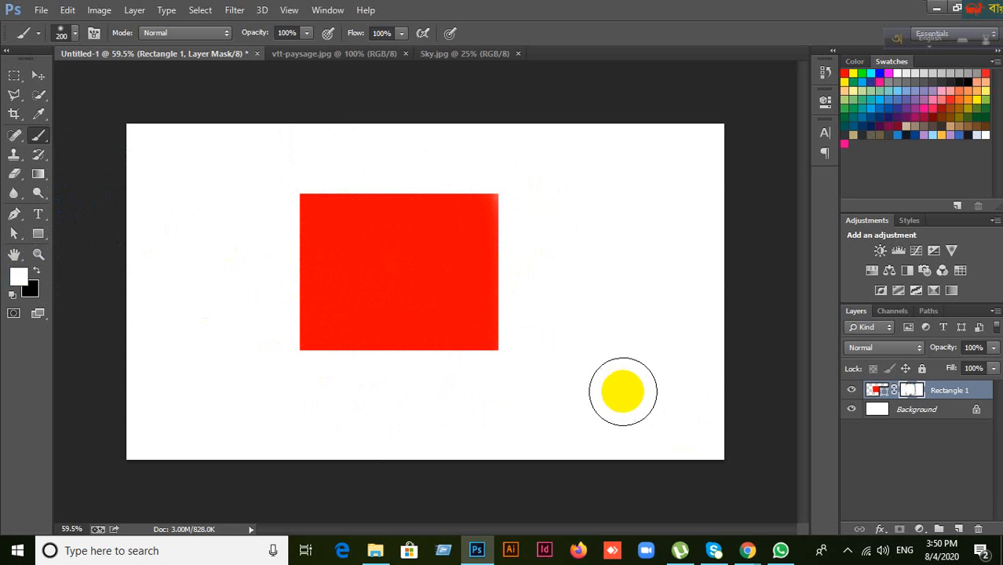
Step: Delete Rectangle 1's layer mask, move the red rectangle slightly lower, and dismiss the antivirus pop-up
click(982, 530)
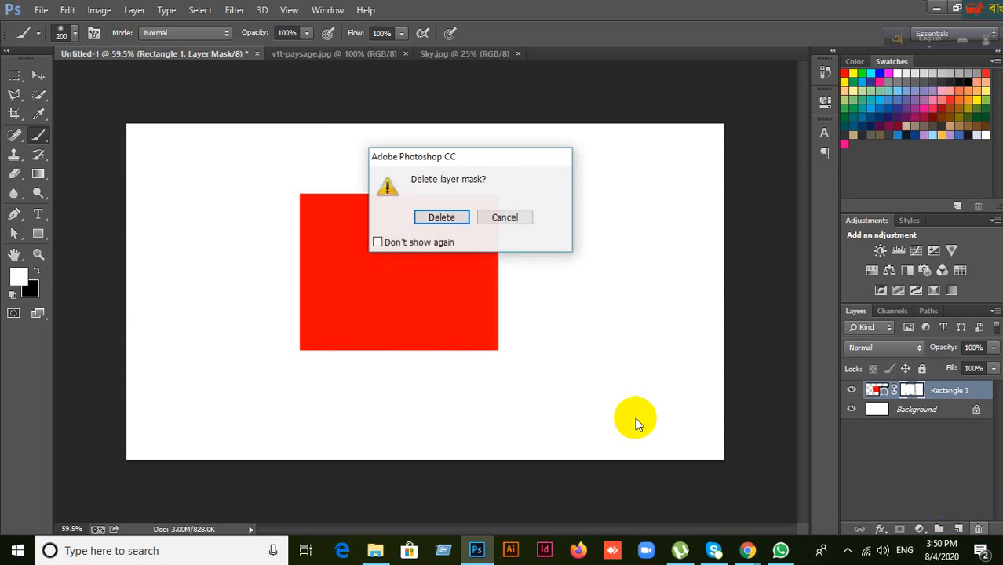
click(455, 221)
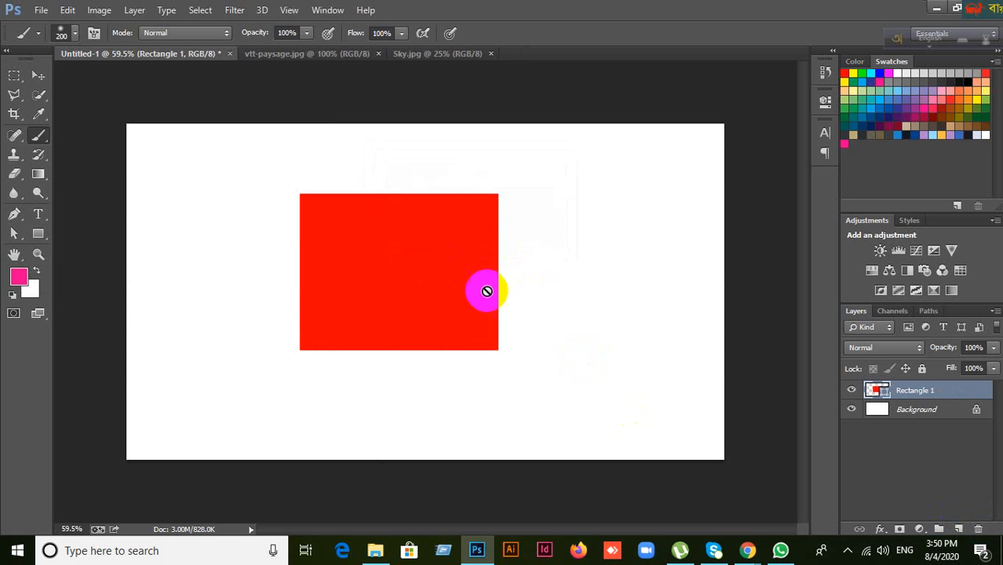
click(37, 74)
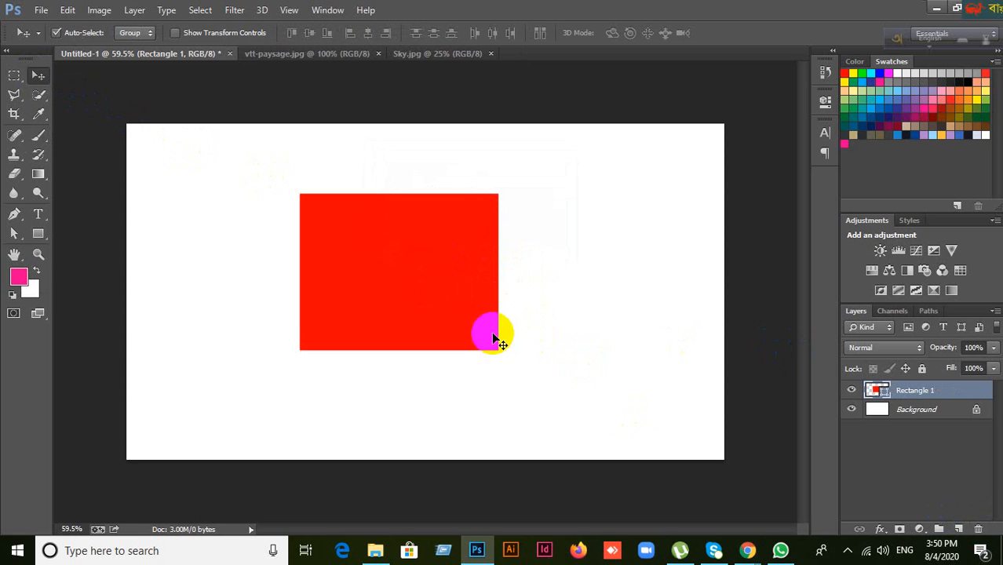
mouse_move(490, 330)
mouse_down()
mouse_move(493, 289)
mouse_move(431, 334)
mouse_up()
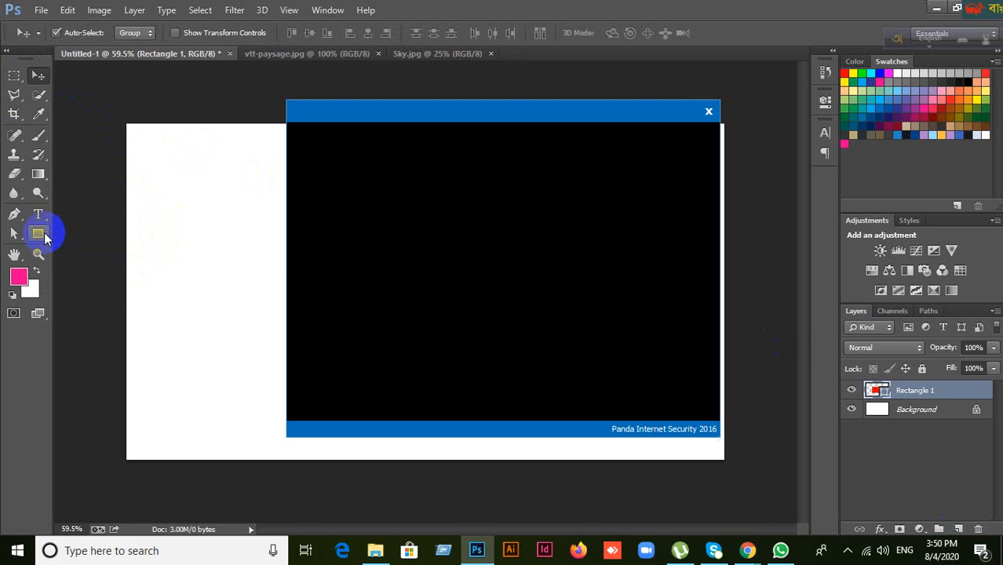
click(38, 233)
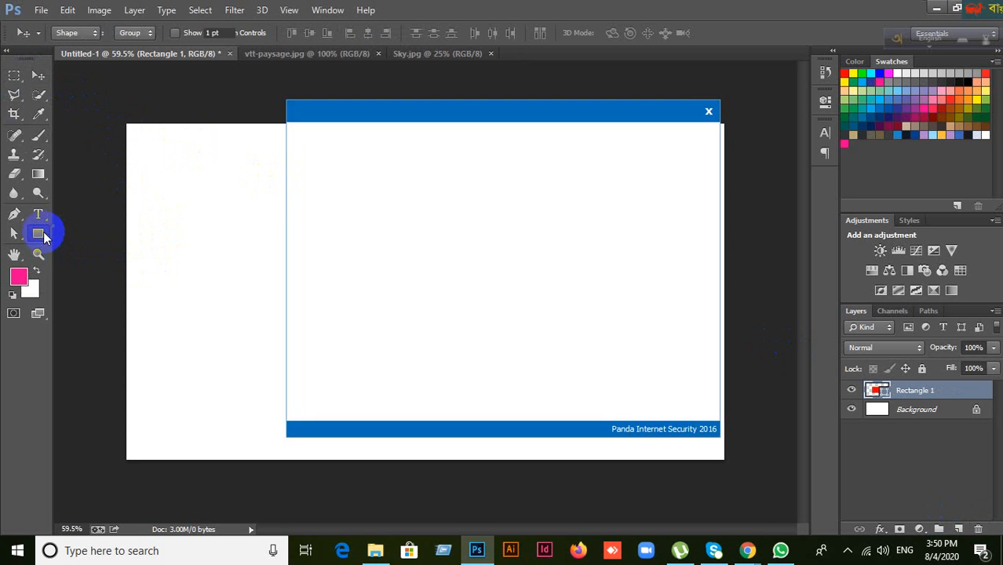
click(709, 114)
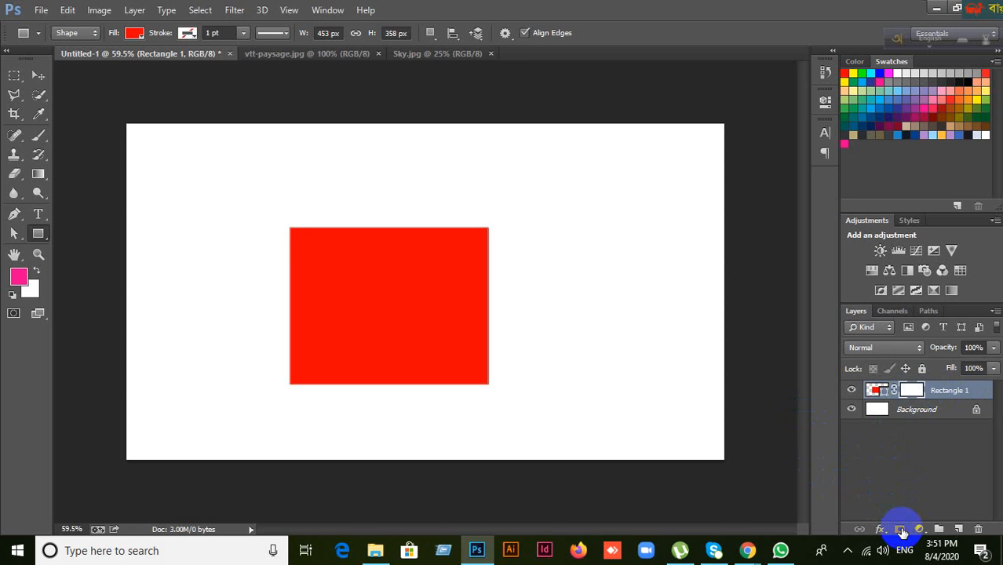
Step: Add a fresh white layer mask to Rectangle 1 and bring up the Brush preset picker
click(903, 530)
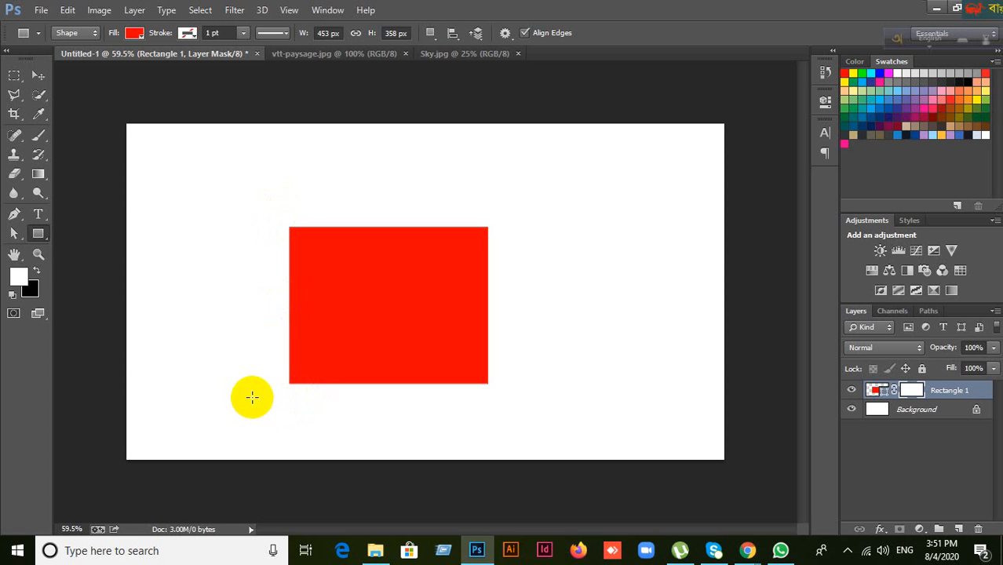
click(38, 135)
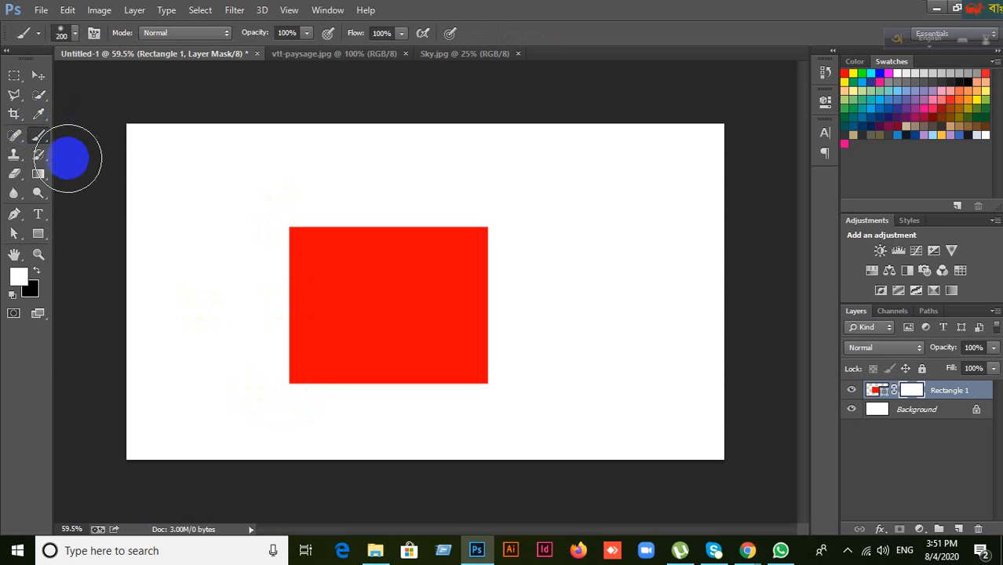
click(71, 32)
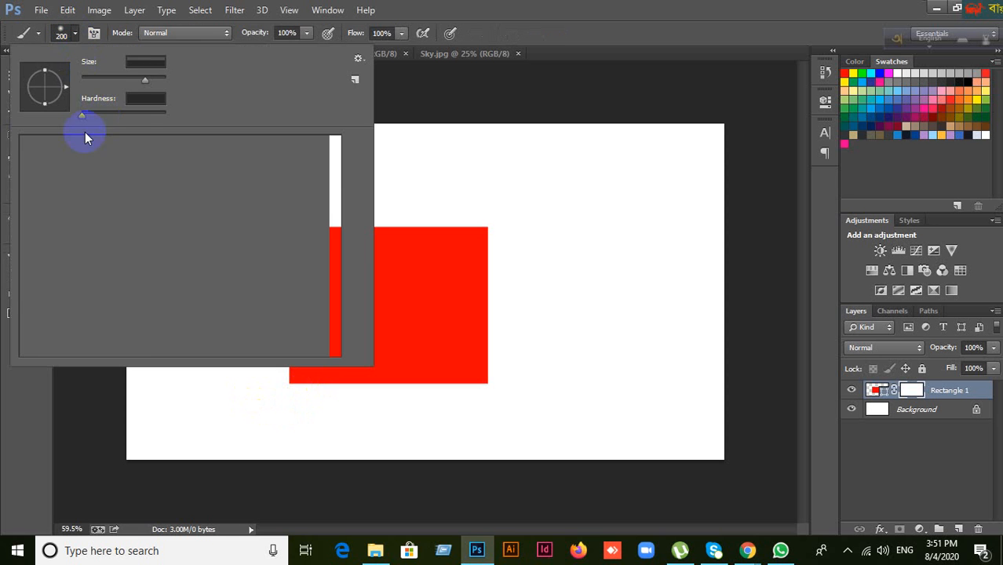
Step: Compare soft and hard round tips, settling on a 200 px Hard Round brush at 100% hardness
click(53, 147)
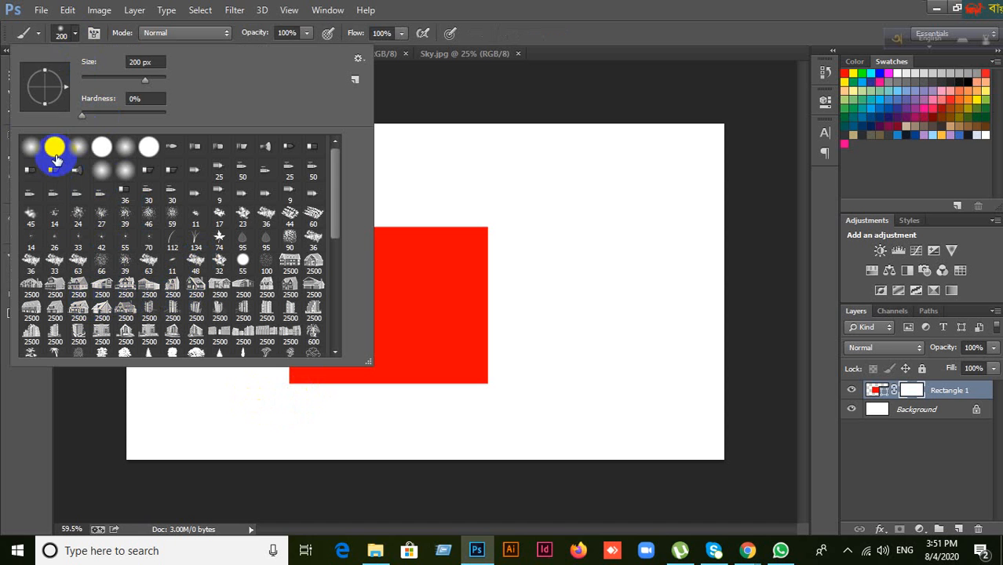
click(32, 149)
click(52, 148)
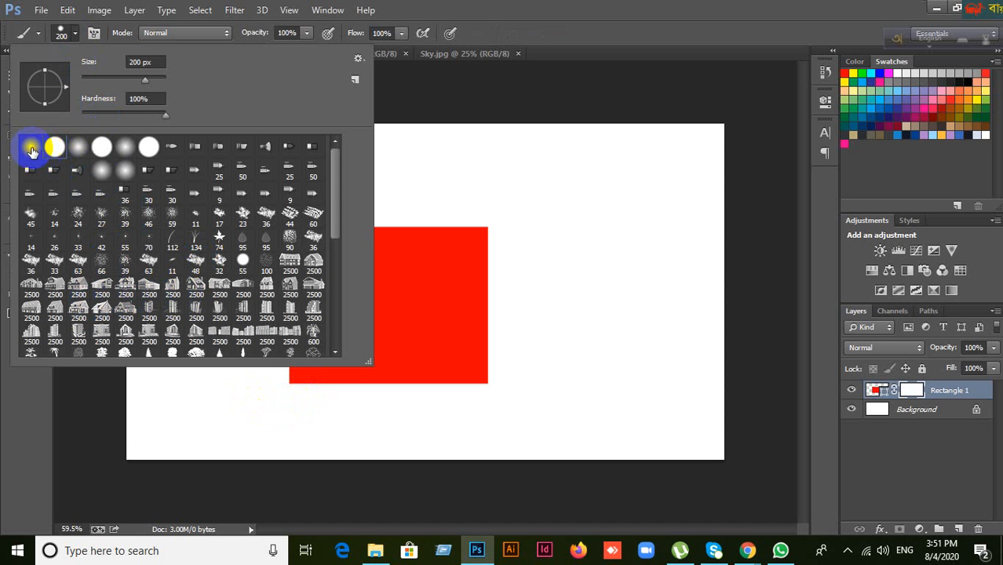
click(30, 149)
click(54, 149)
click(30, 155)
click(54, 153)
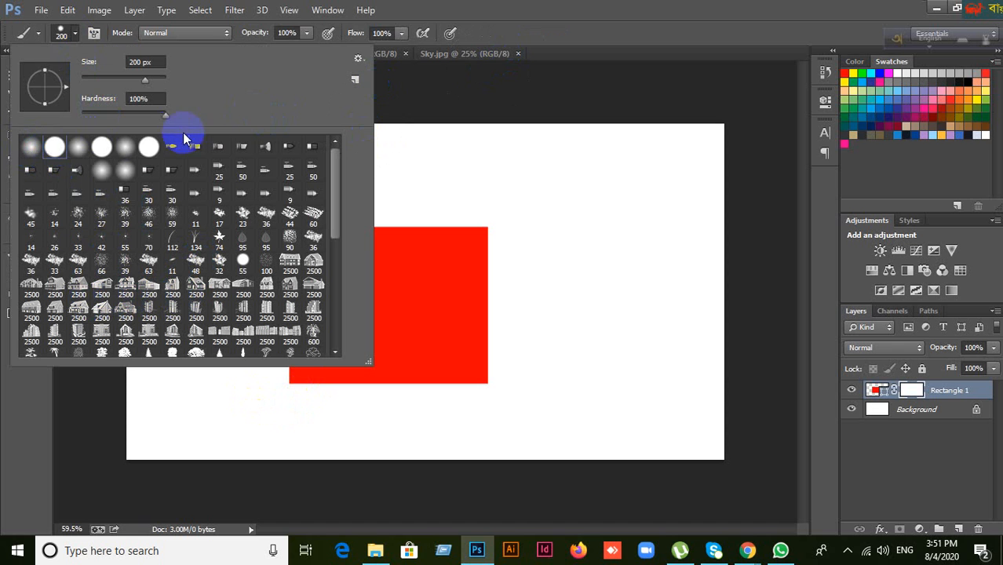
click(162, 116)
click(173, 118)
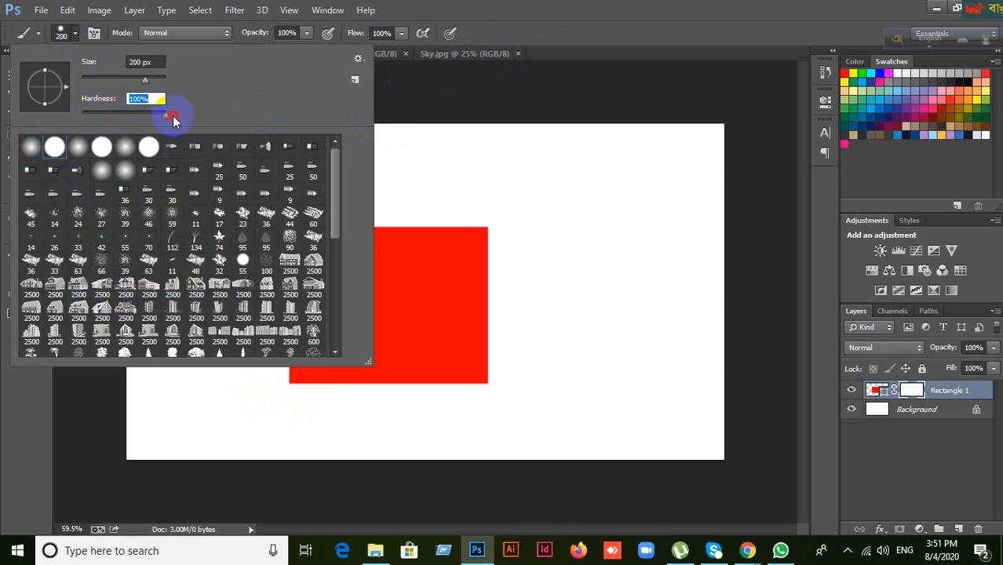
click(542, 7)
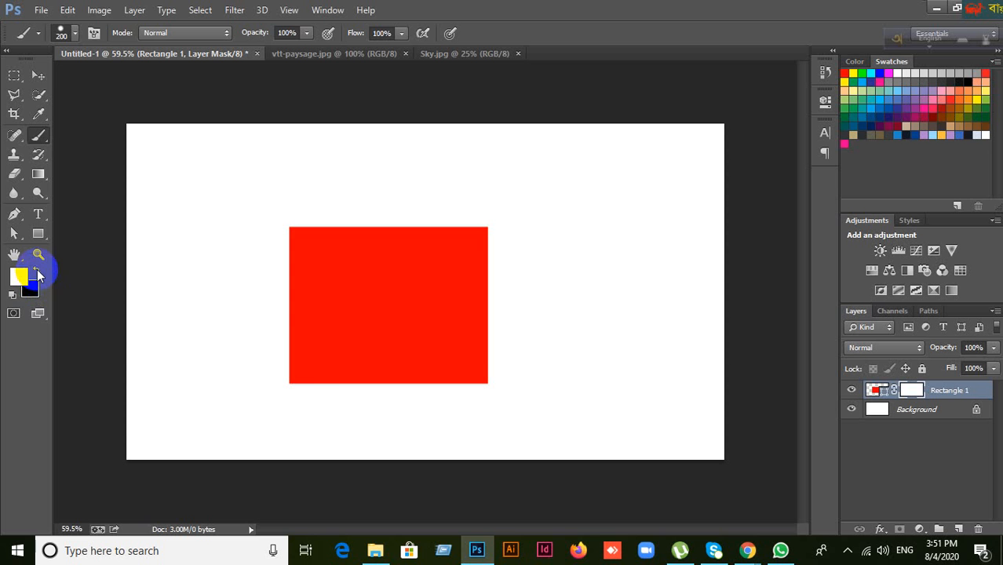
Step: Reset default colours, paint black on the mask to hide part of the rectangle, then white to restore it
key(d)
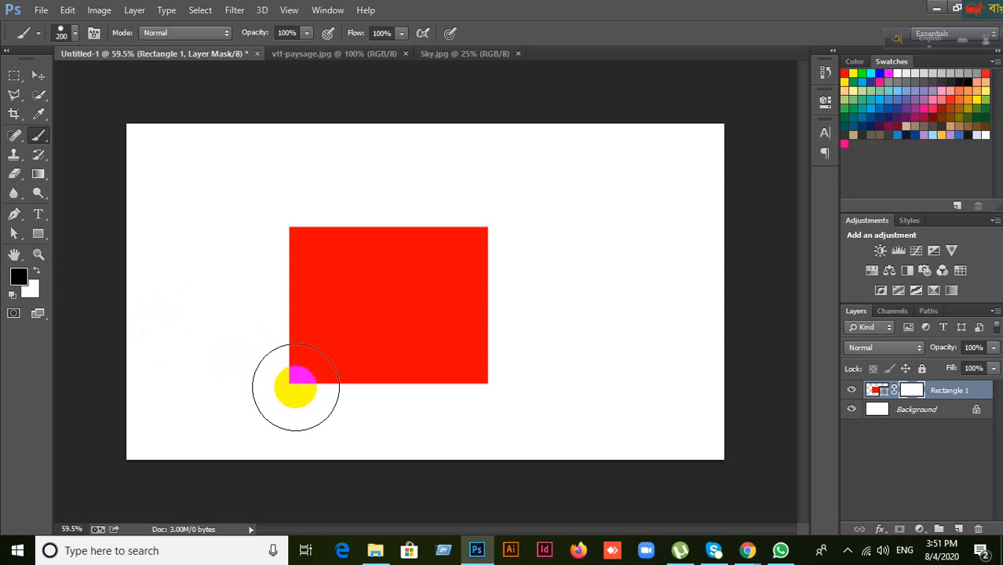
mouse_move(295, 387)
mouse_down()
mouse_move(313, 223)
mouse_move(362, 317)
mouse_move(378, 397)
mouse_move(412, 226)
mouse_move(471, 299)
mouse_move(472, 396)
mouse_move(449, 305)
mouse_move(425, 420)
mouse_up()
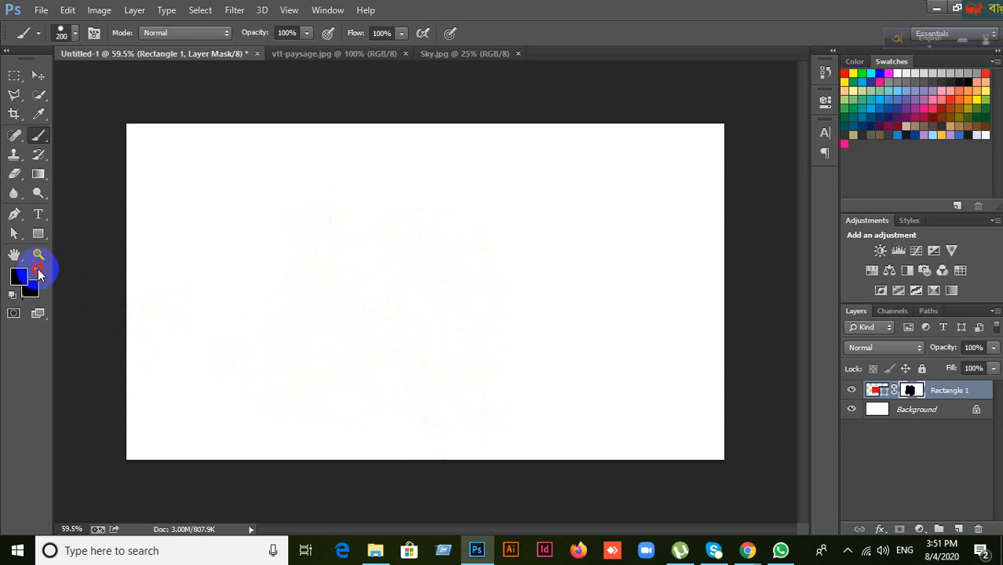
click(37, 270)
mouse_move(260, 383)
mouse_down()
mouse_move(332, 184)
mouse_move(360, 397)
mouse_move(330, 391)
mouse_move(415, 312)
mouse_move(415, 193)
mouse_move(464, 329)
mouse_move(493, 369)
mouse_move(508, 186)
mouse_move(466, 417)
mouse_move(316, 229)
mouse_move(298, 378)
mouse_move(456, 350)
mouse_move(498, 233)
mouse_move(424, 238)
mouse_move(305, 277)
mouse_move(295, 347)
mouse_up()
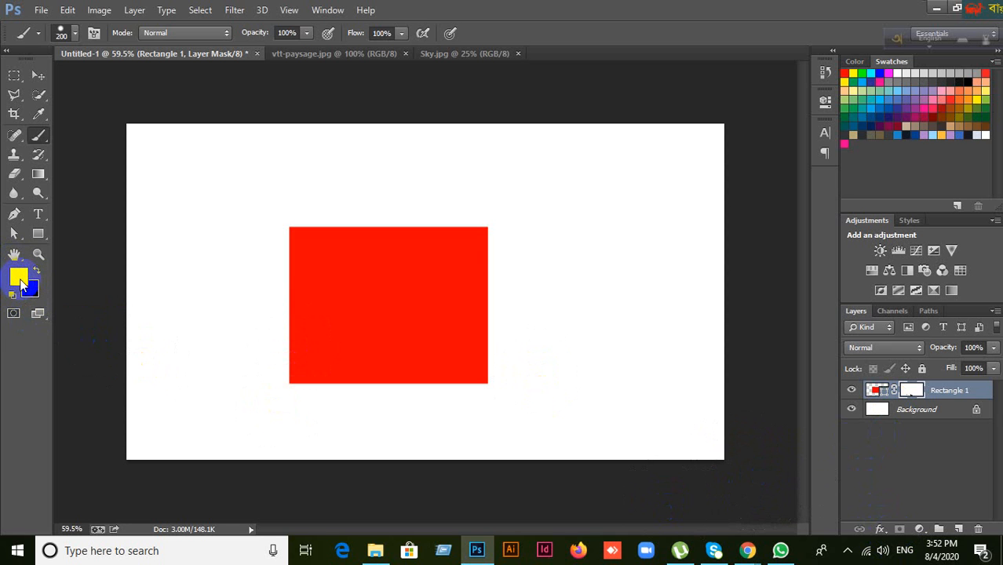
Step: Reset the colours again, look over the brush tool group and brush size settings, and pick the Move tool
key(d)
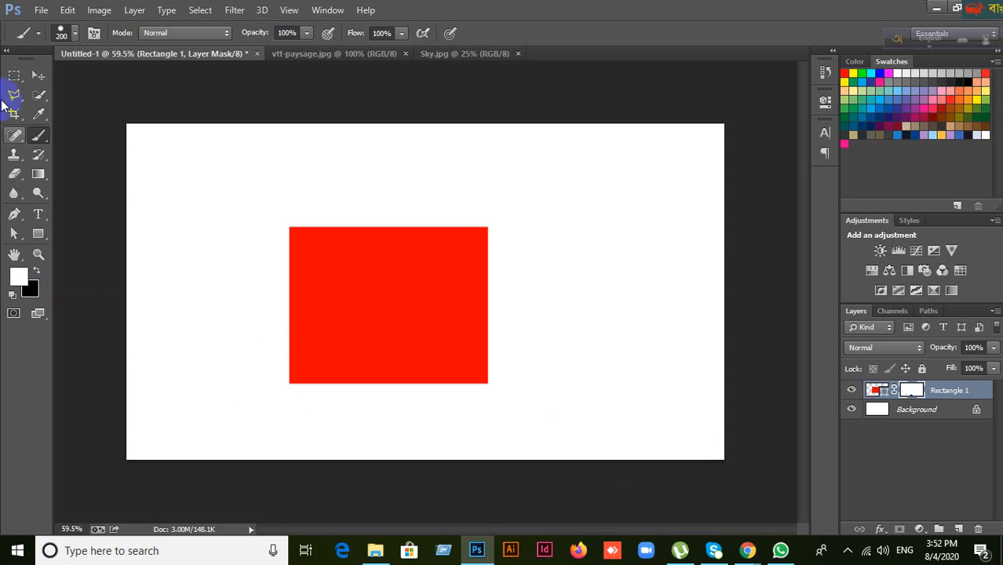
right_click(38, 134)
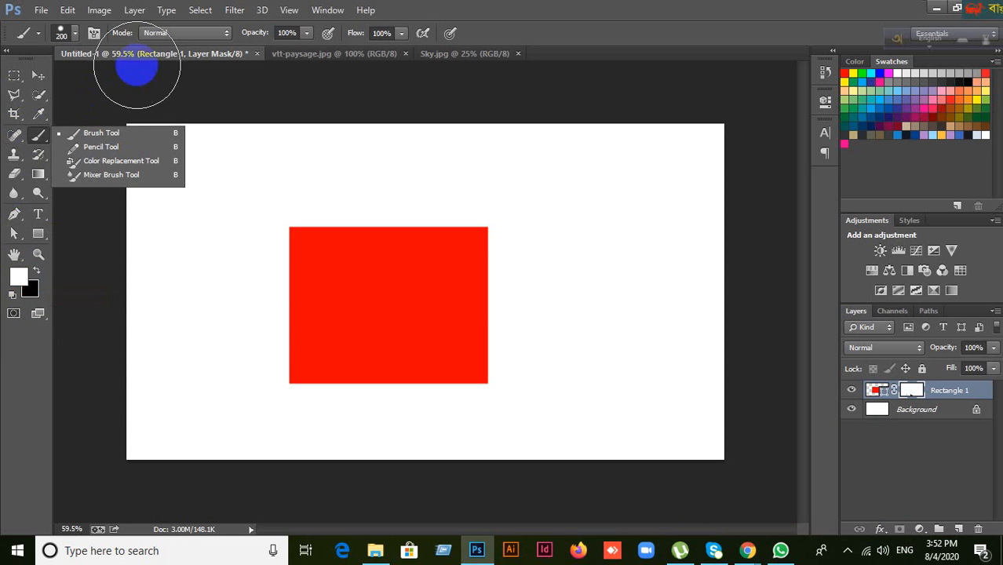
click(73, 31)
click(71, 34)
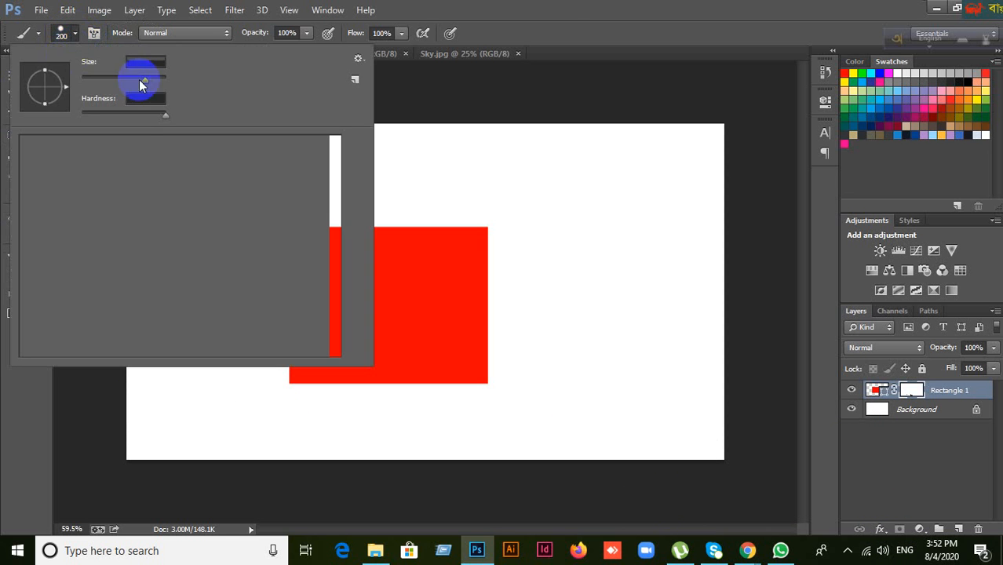
click(656, 15)
click(38, 76)
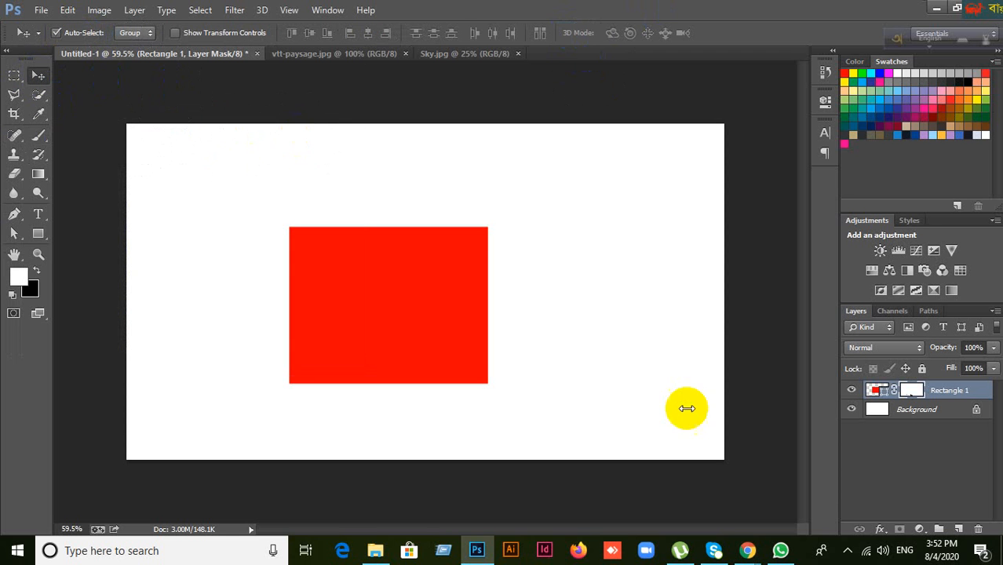
Step: Select all of Sky.jpg and drag the clouds into vtt-paysage.jpg as a new layer
click(350, 54)
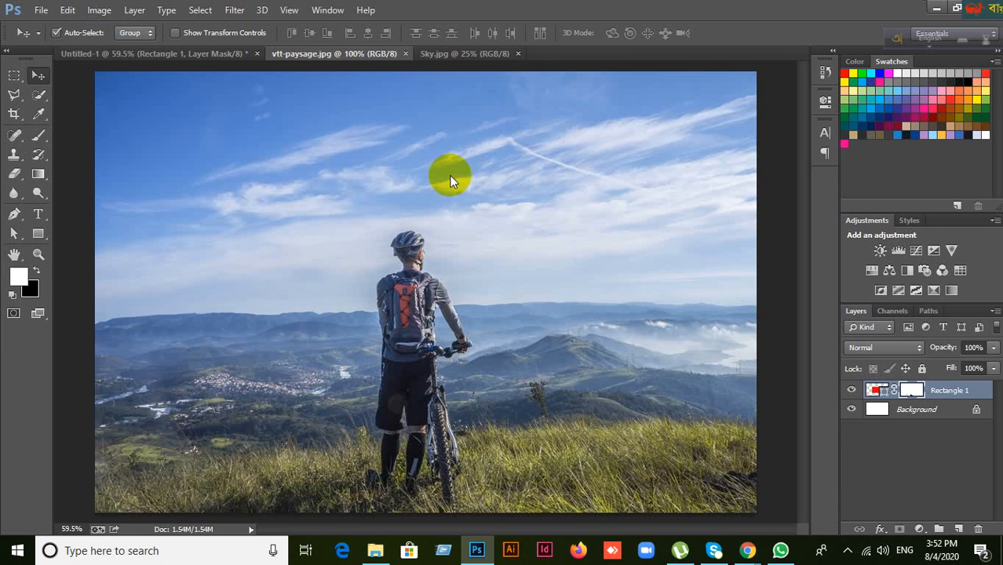
click(464, 53)
drag(556, 220, 445, 119)
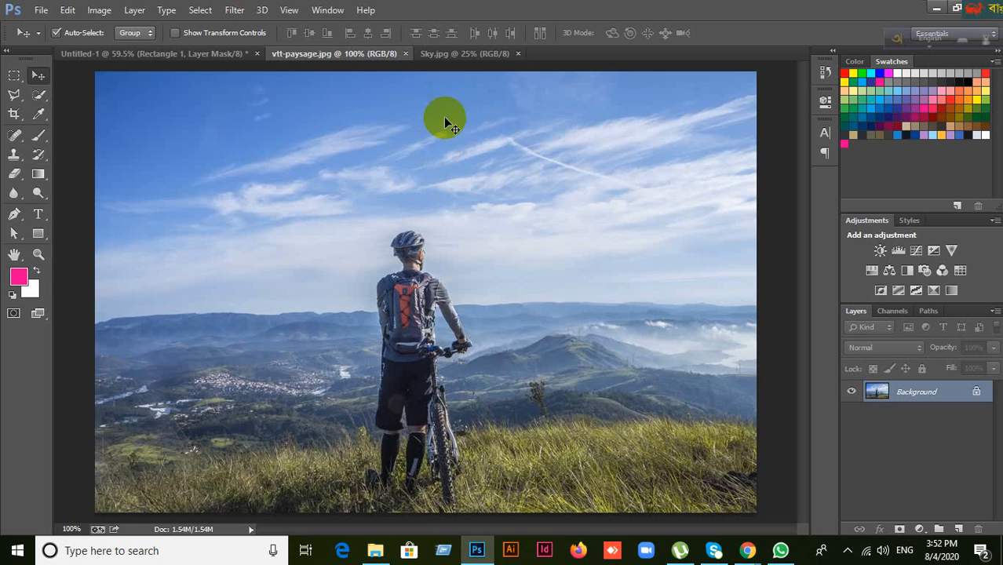
click(466, 55)
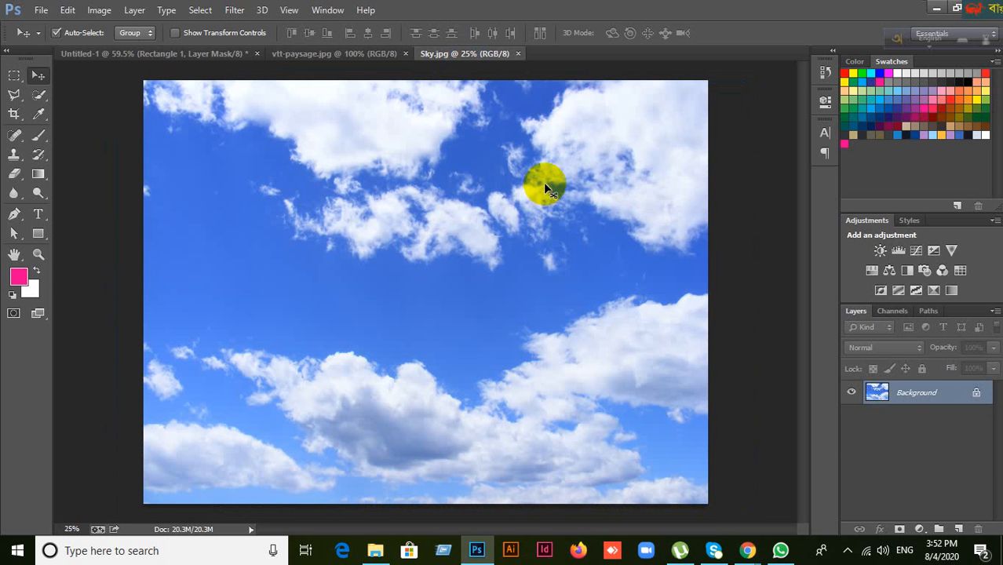
key(ctrl+a)
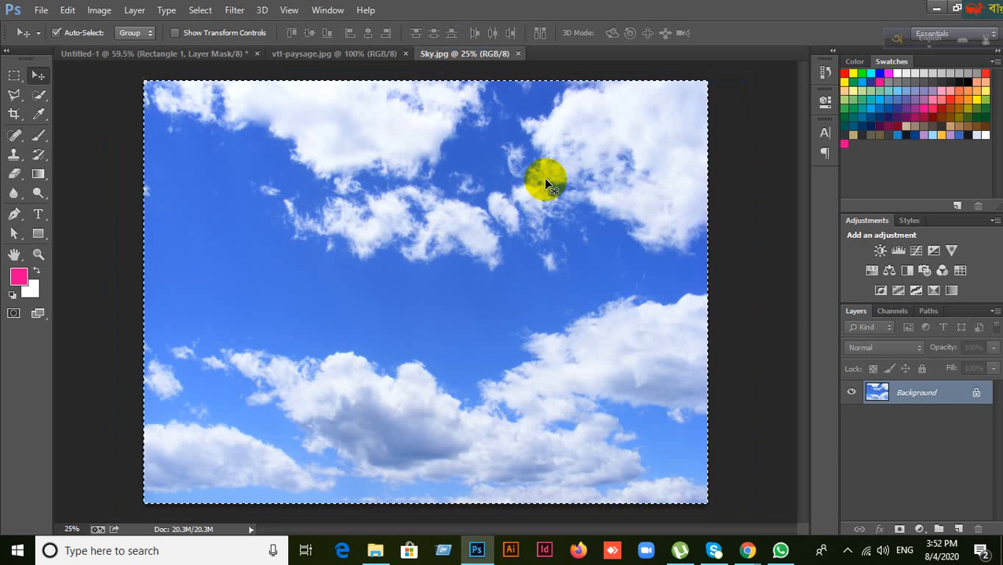
drag(544, 177, 487, 201)
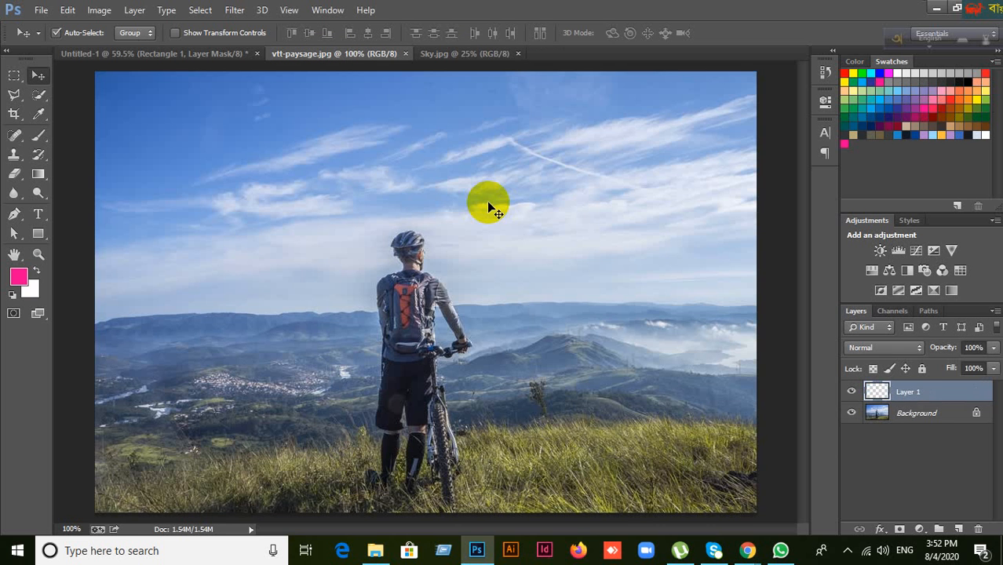
Step: Toggle the sky layer's visibility to check the landscape, and compare the two document tabs
click(851, 391)
click(877, 416)
click(851, 392)
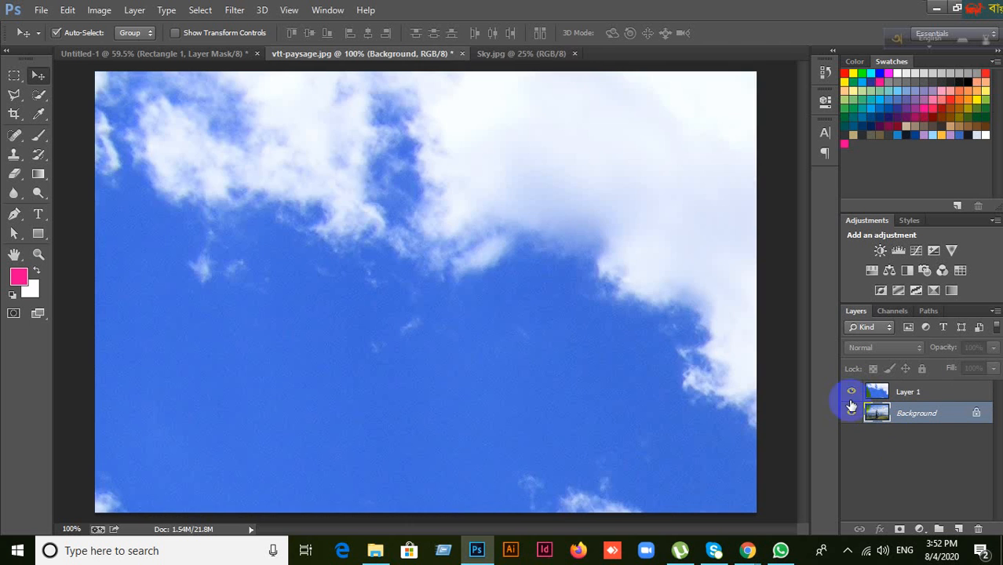
click(519, 55)
click(385, 54)
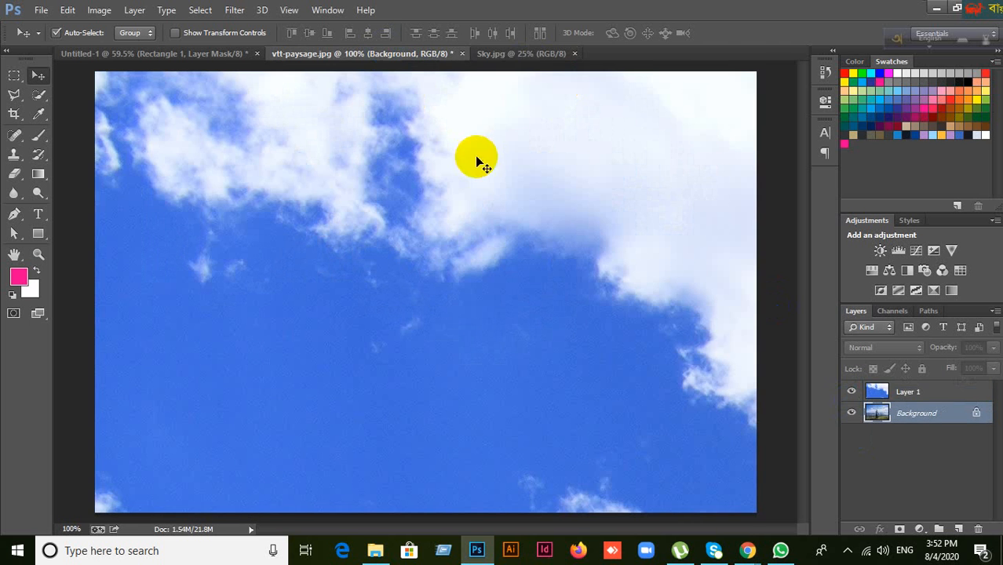
click(522, 57)
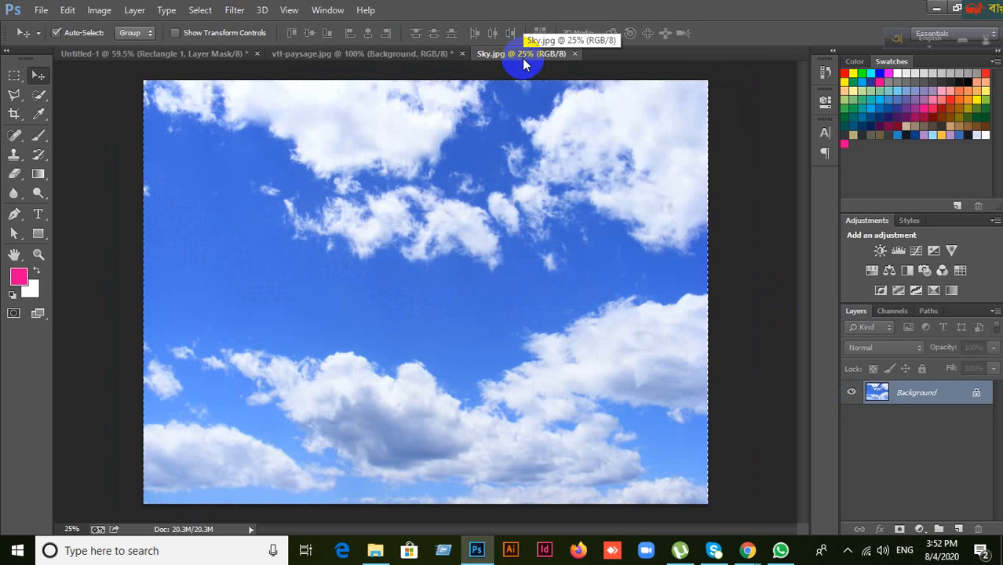
click(328, 53)
scroll(467, 218, down, 5)
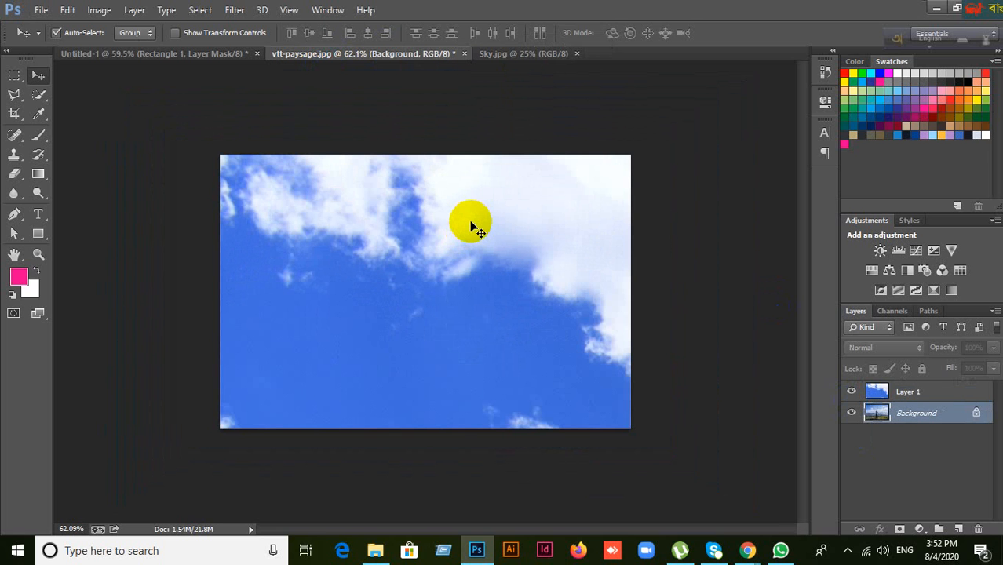
Step: Select Layer 1 and free-transform the clouds down to about a third of their size
click(925, 395)
key(ctrl+t)
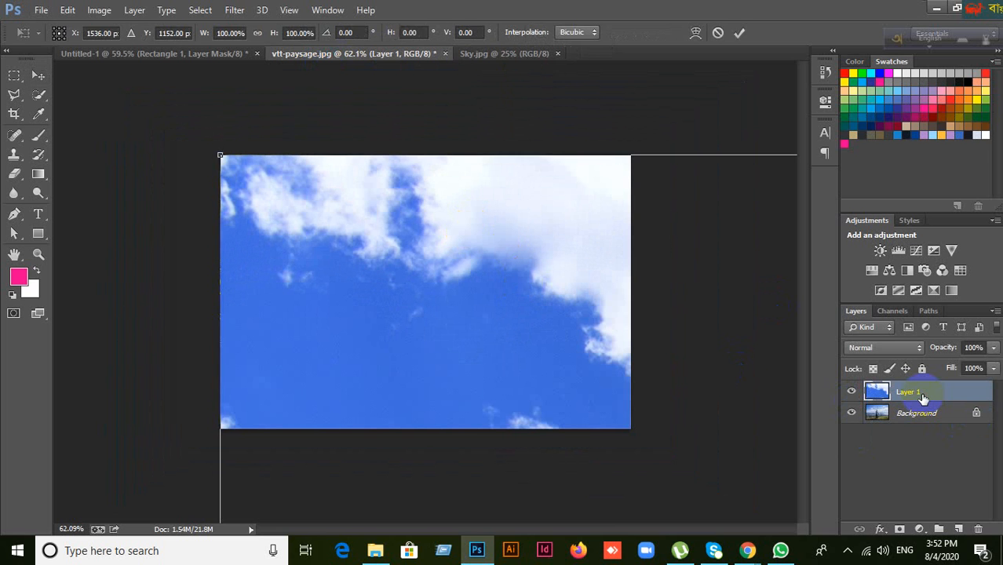
click(717, 32)
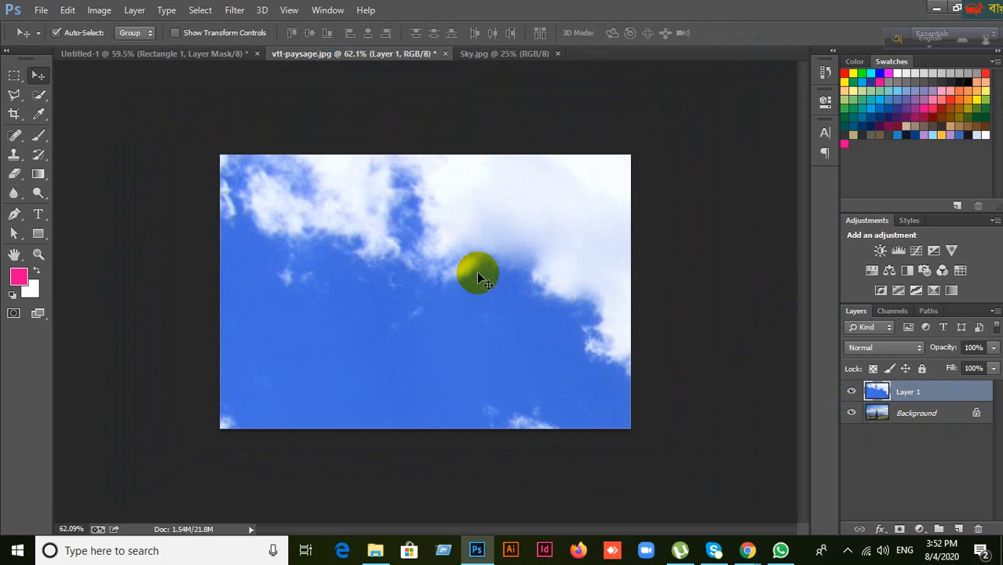
key(ctrl+minus)
key(ctrl+minus)
key(ctrl+minus)
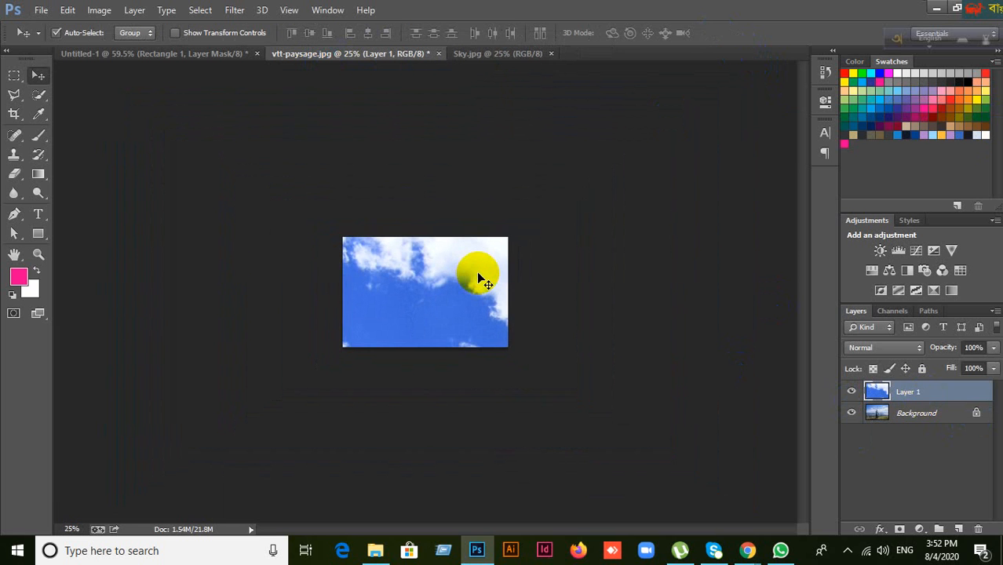
key(ctrl+t)
key(ctrl+minus)
key(ctrl+minus)
key(ctrl+minus)
key(ctrl+minus)
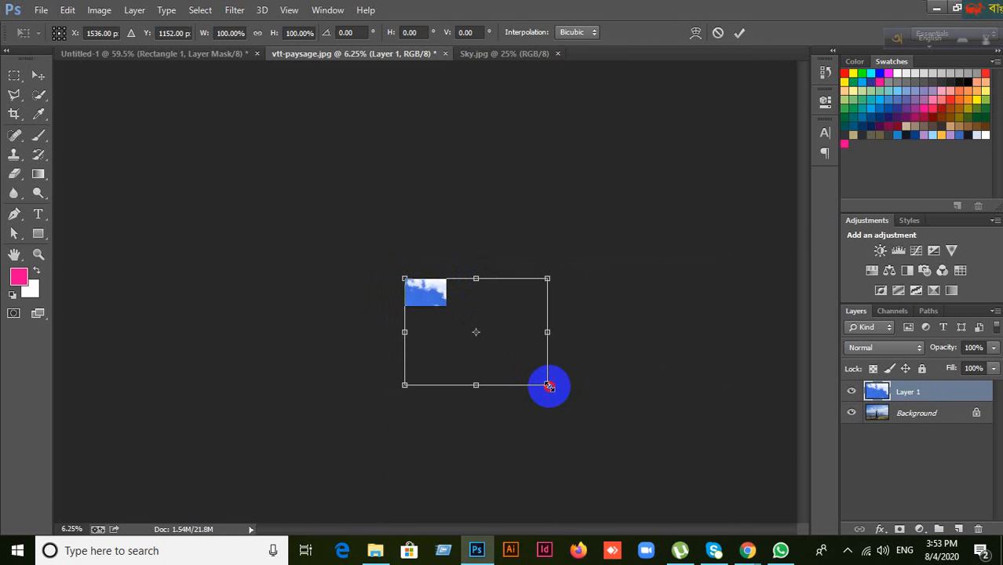
drag(546, 388, 448, 315)
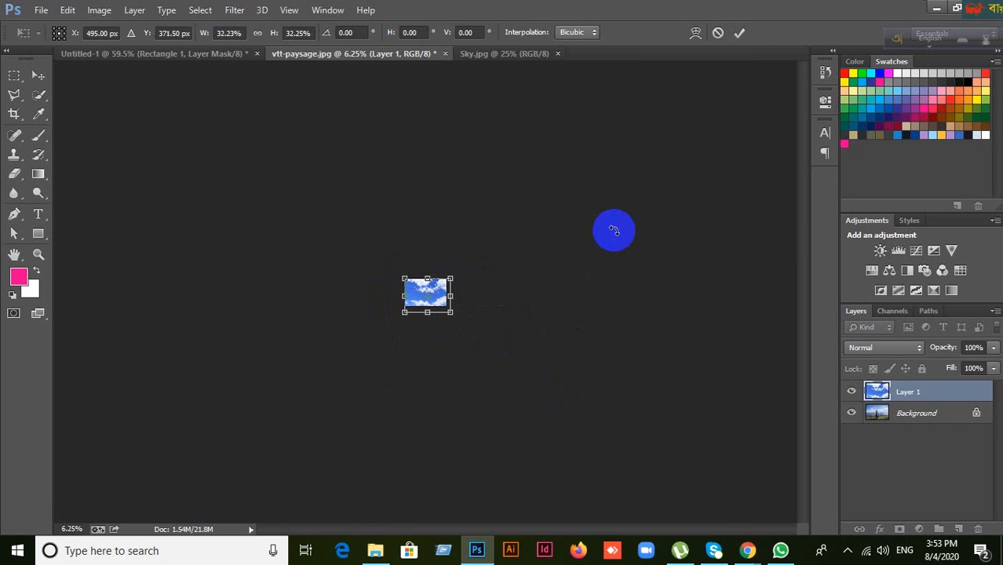
click(614, 230)
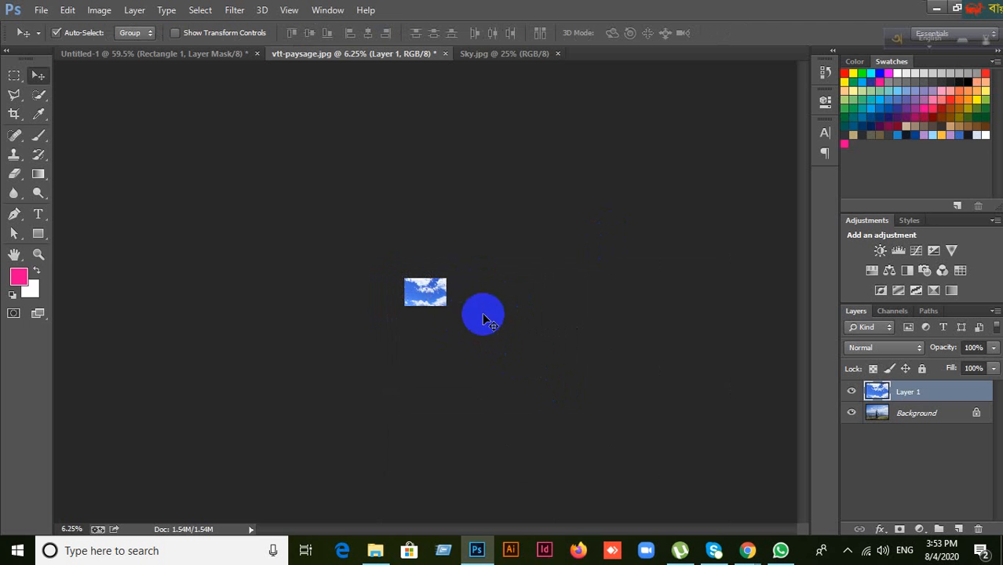
Step: Shrink the sky slightly more to fit the landscape, then hide and show it to compare
scroll(459, 296, up, 20)
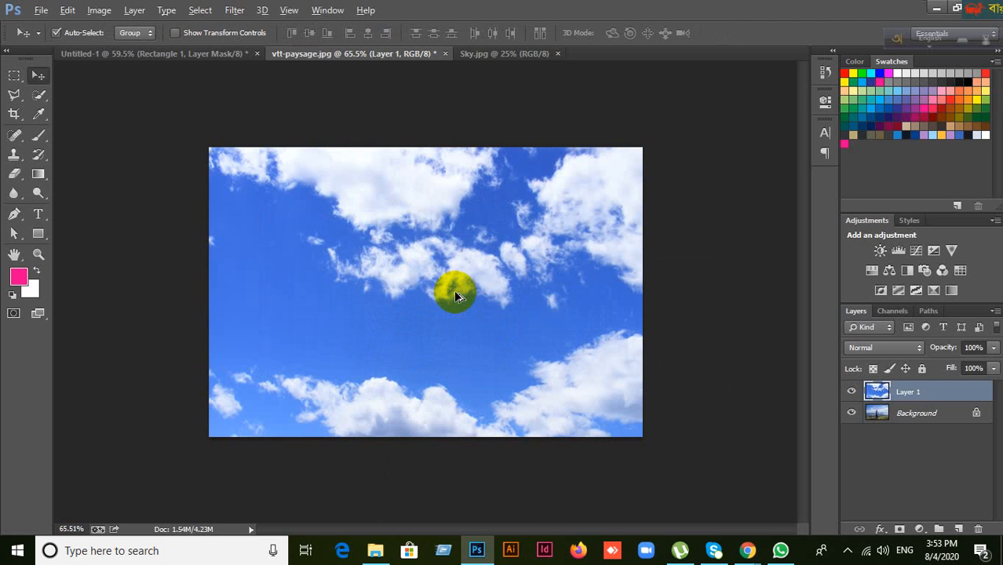
key(ctrl+t)
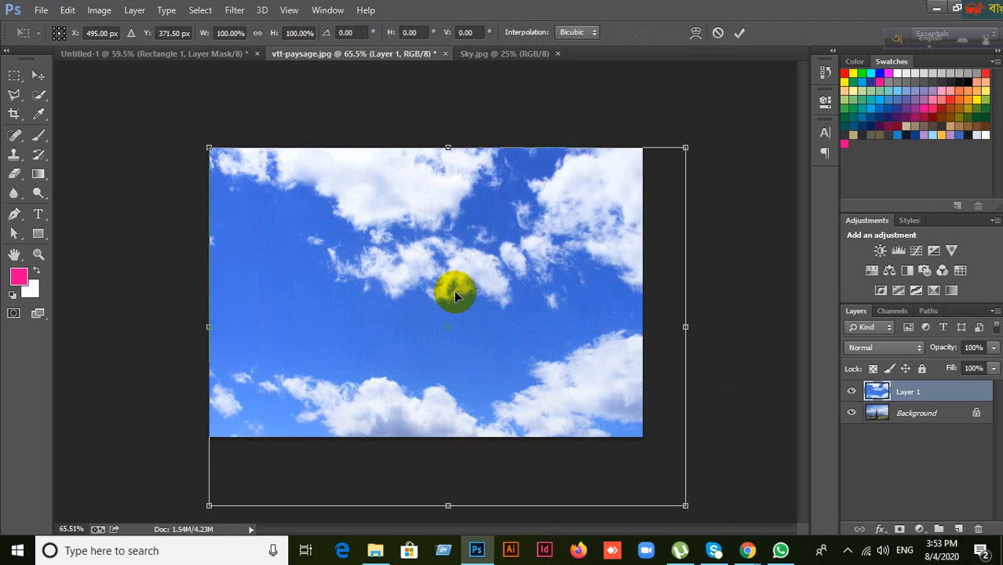
drag(686, 506, 652, 461)
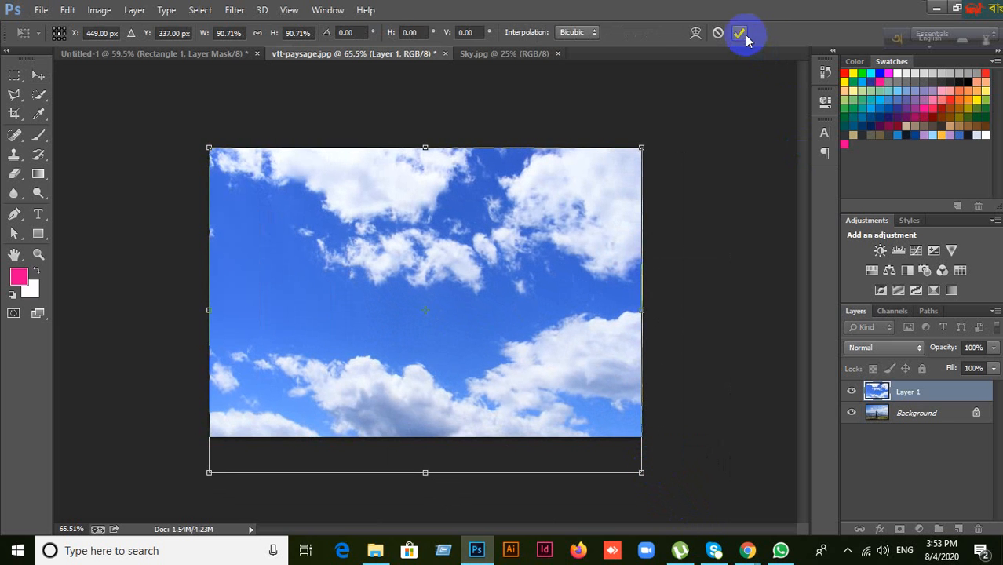
click(852, 391)
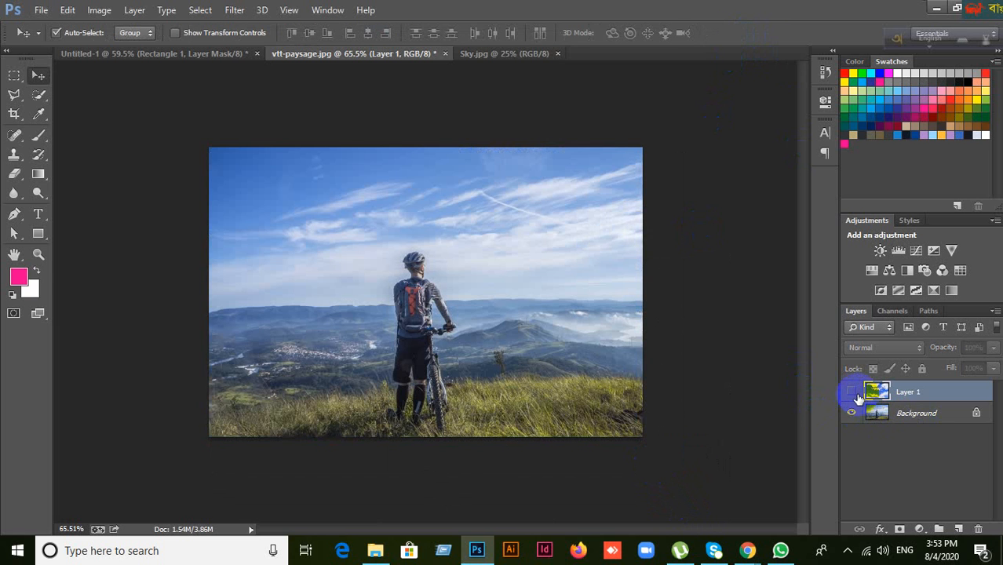
click(852, 391)
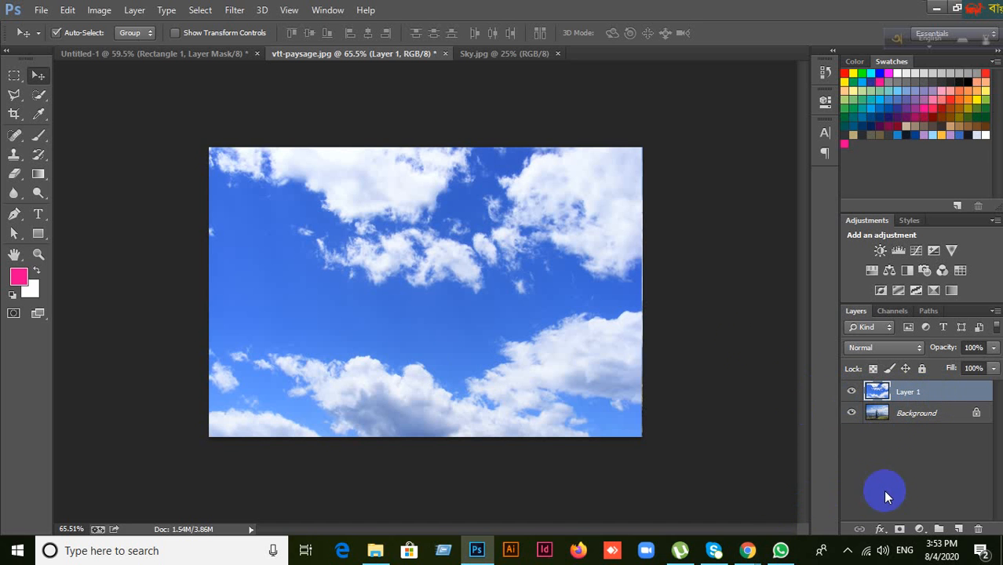
Step: Add a white layer mask to the clouds Layer 1 and make black the foreground colour
click(901, 531)
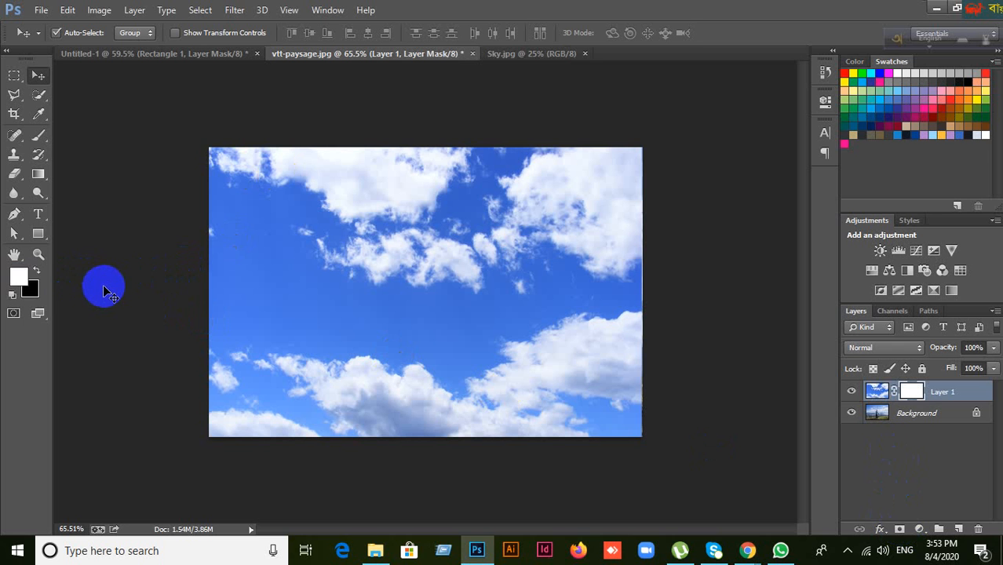
click(37, 272)
Step: Set up a soft black Brush with 0% hardness
key(d)
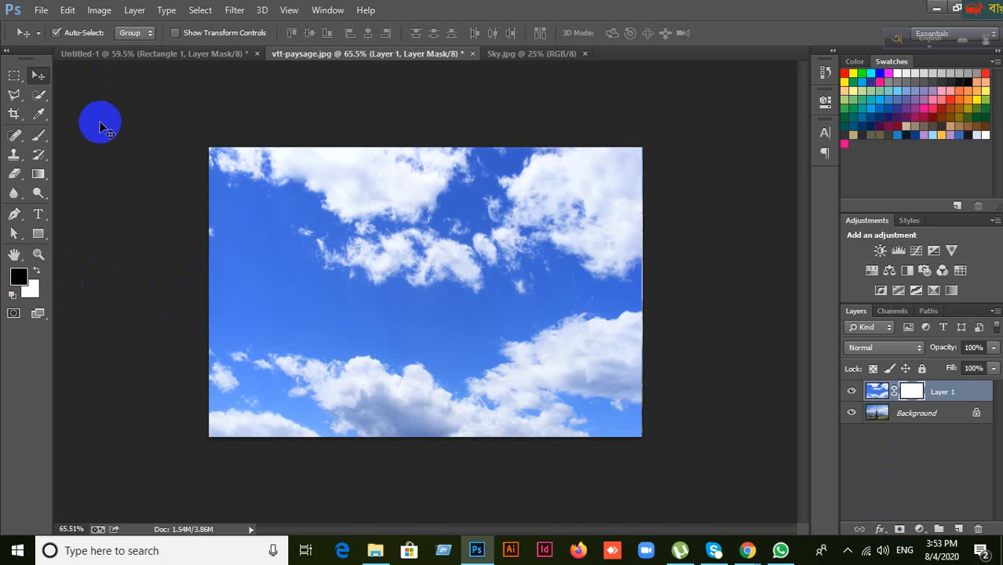
click(39, 135)
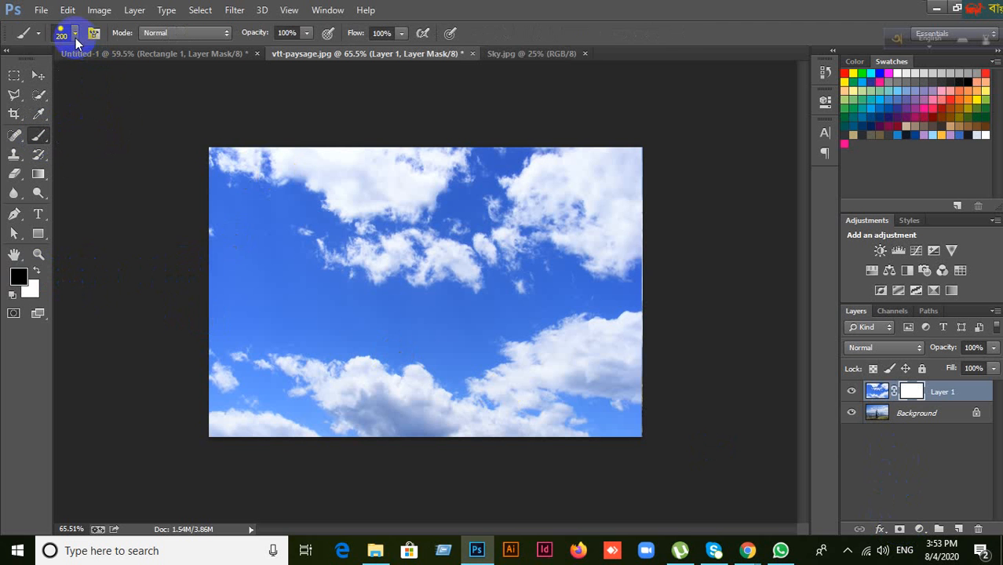
right_click(318, 217)
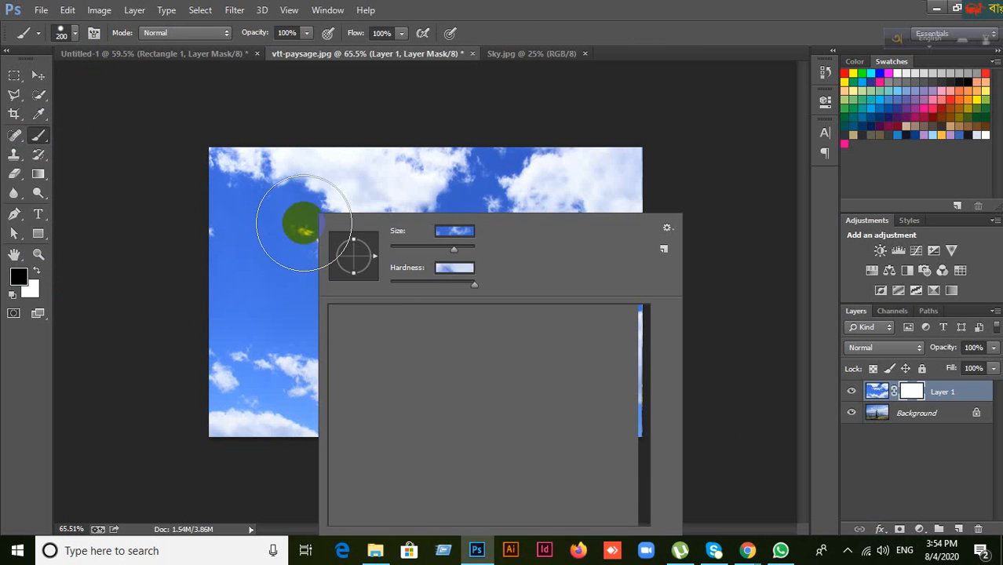
drag(464, 285, 385, 287)
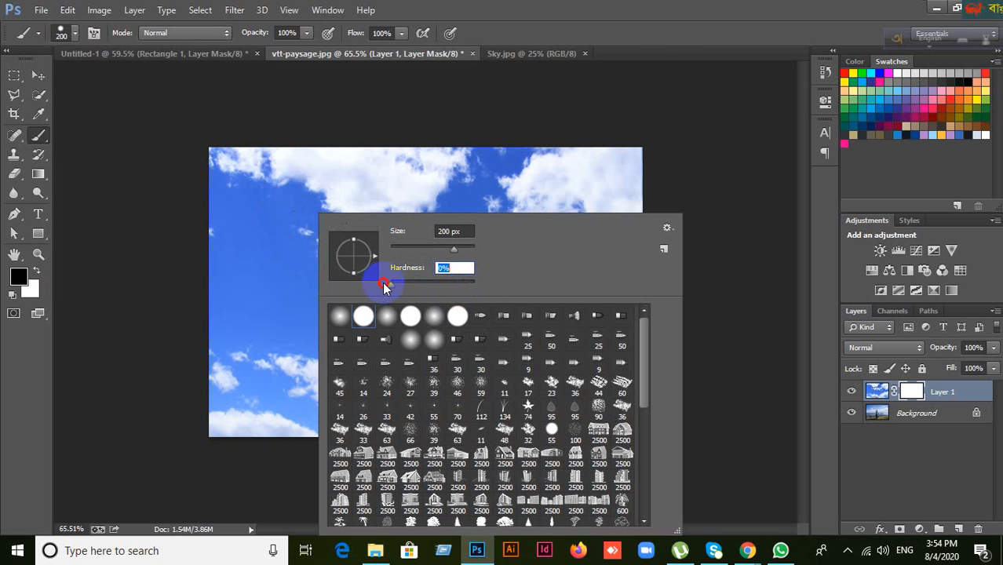
click(649, 7)
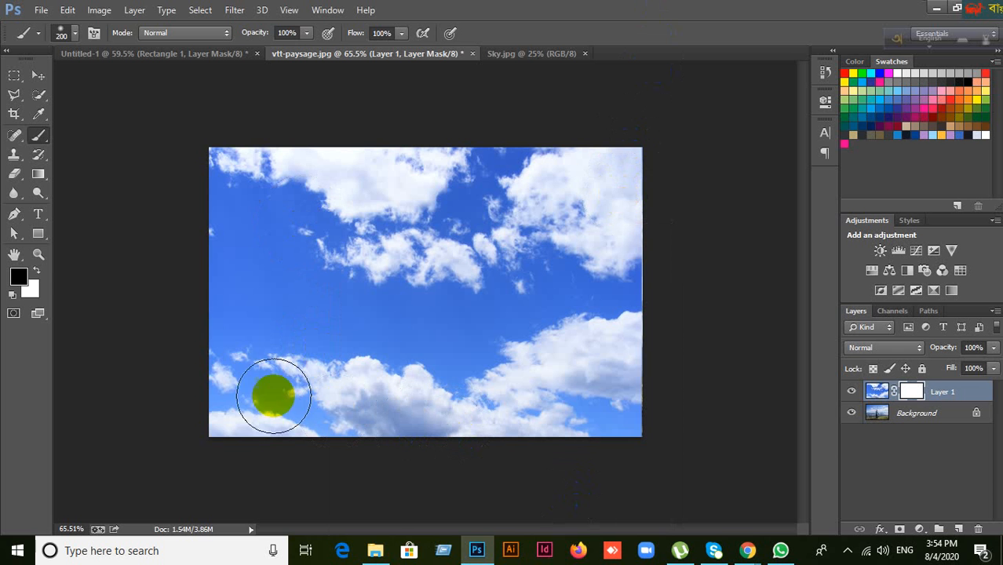
Step: Paint black on Layer 1's mask along the bottom to reveal the cyclist and hills
mouse_move(269, 396)
mouse_down()
mouse_move(219, 378)
mouse_move(254, 409)
mouse_move(313, 414)
mouse_up()
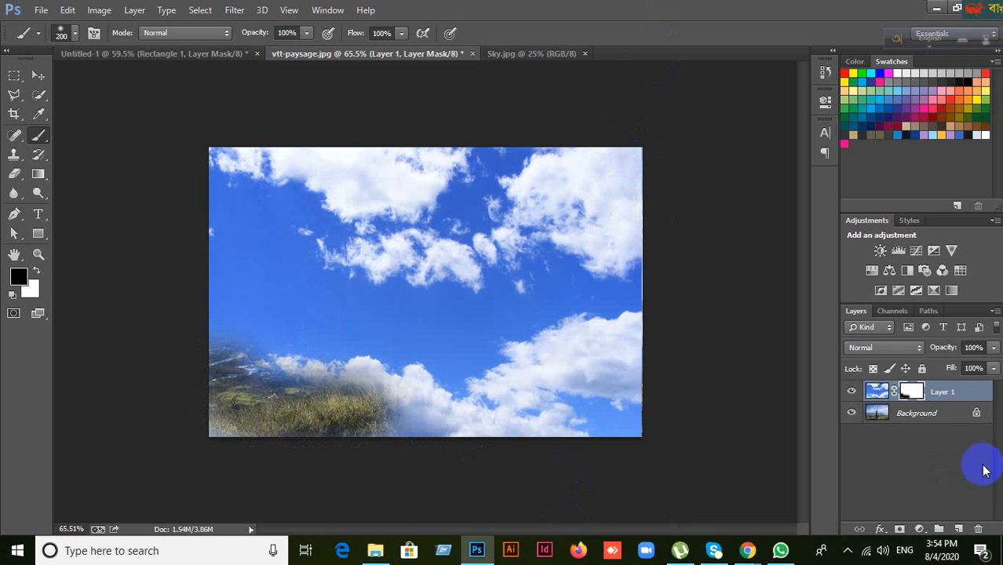
click(853, 392)
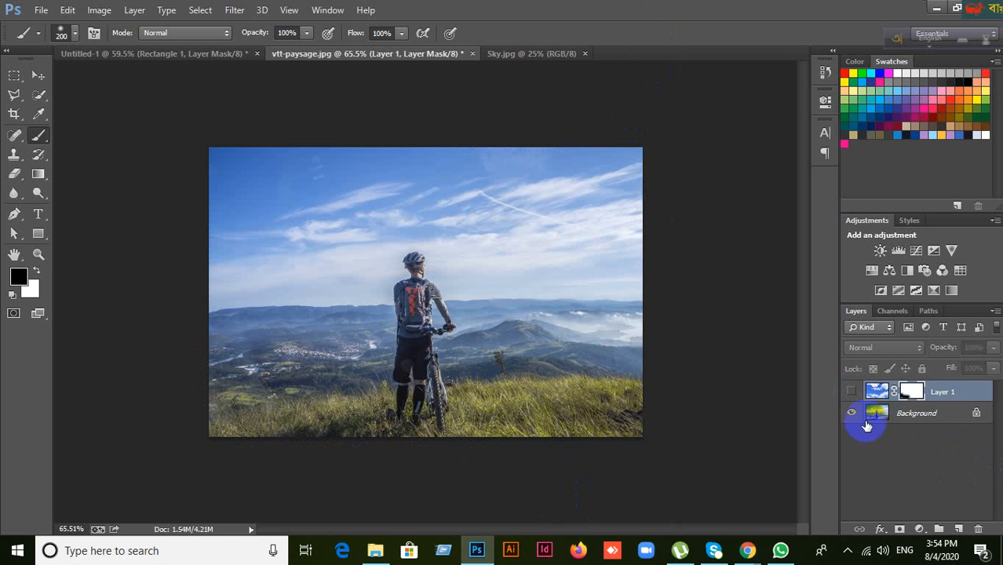
click(852, 393)
mouse_move(377, 428)
mouse_down()
mouse_move(577, 418)
mouse_move(614, 364)
mouse_move(621, 423)
mouse_move(593, 363)
mouse_move(489, 381)
mouse_move(327, 376)
mouse_move(226, 334)
mouse_move(217, 318)
mouse_move(295, 369)
mouse_move(368, 335)
mouse_move(437, 364)
mouse_move(492, 333)
mouse_move(604, 331)
mouse_move(488, 336)
mouse_move(419, 286)
mouse_move(423, 275)
mouse_move(220, 310)
mouse_move(427, 332)
mouse_move(485, 301)
mouse_move(657, 346)
mouse_move(649, 316)
mouse_move(618, 336)
mouse_move(564, 348)
mouse_move(539, 333)
mouse_move(510, 352)
mouse_up()
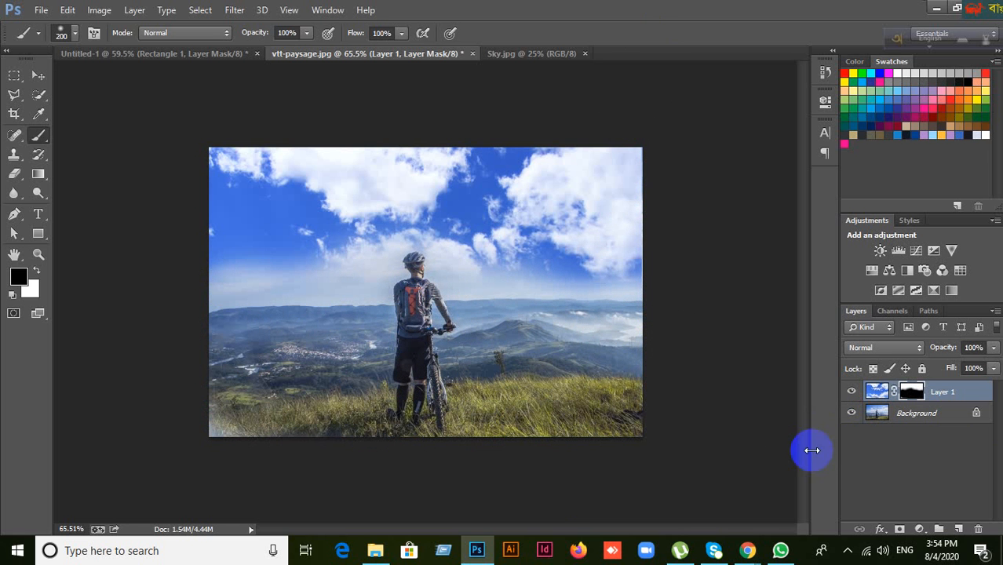
click(851, 391)
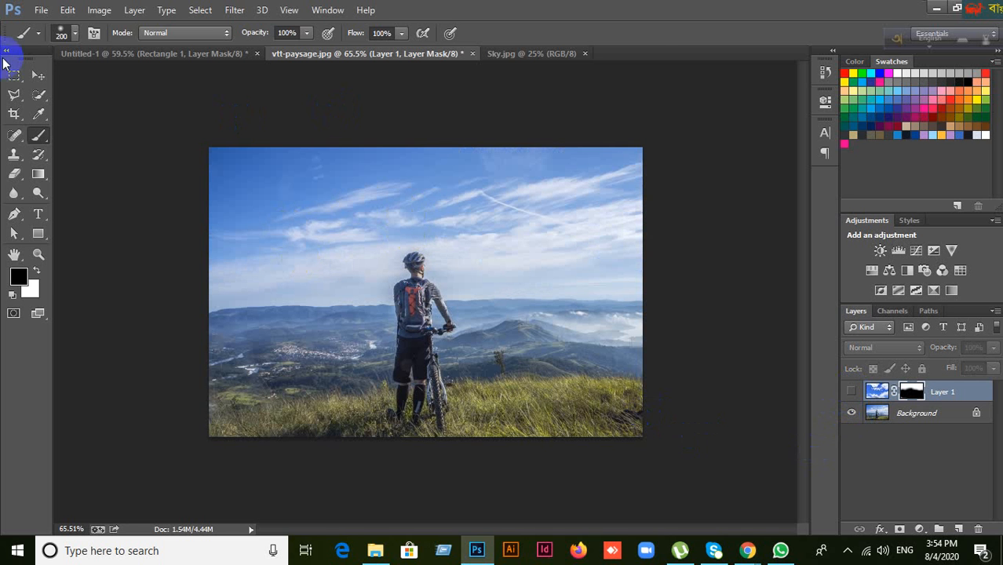
click(43, 76)
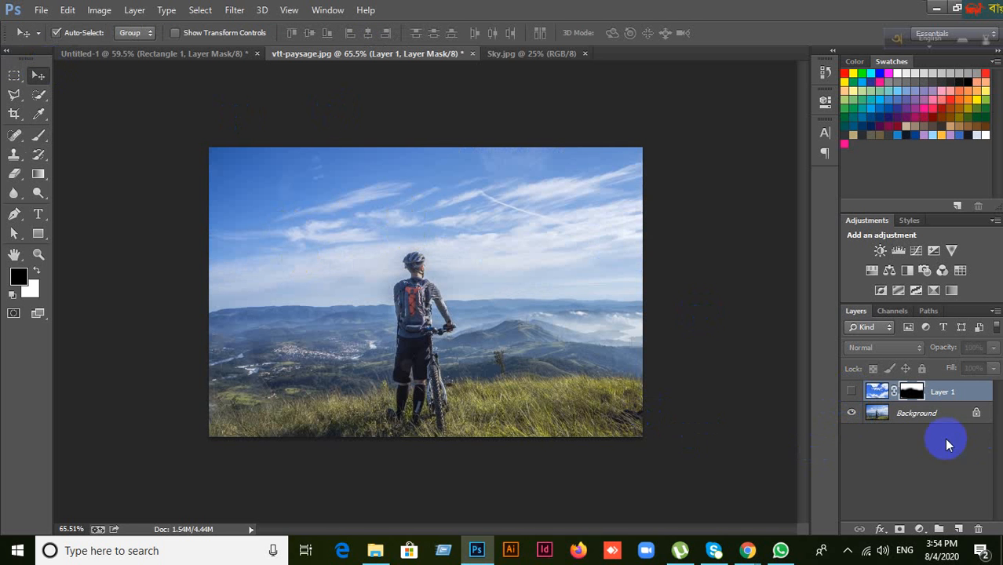
click(853, 393)
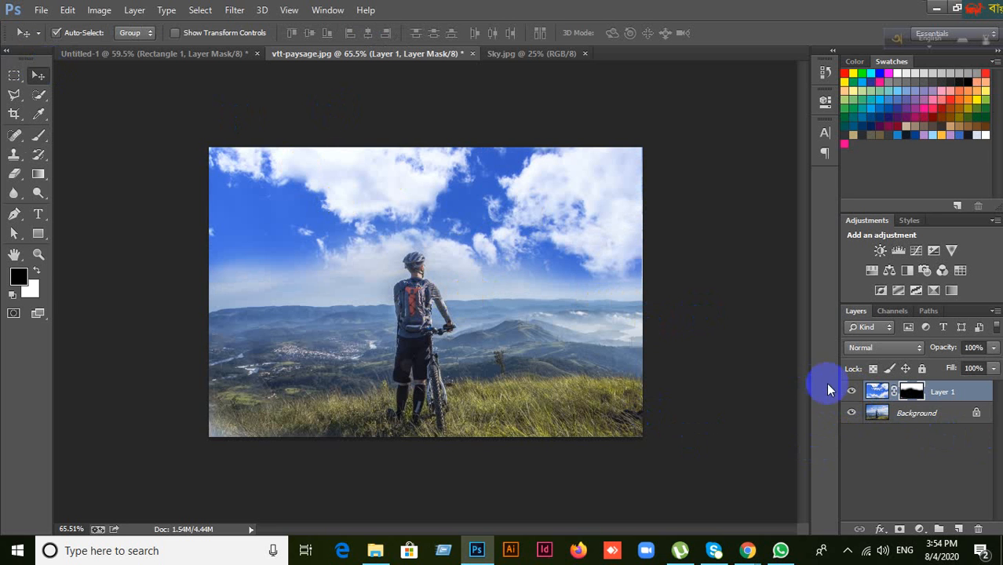
click(852, 394)
click(851, 394)
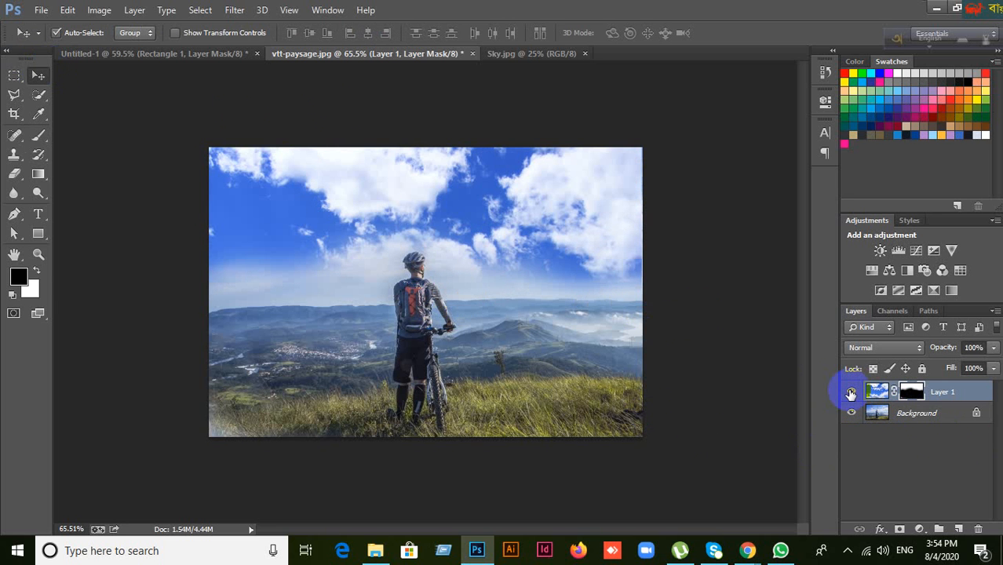
click(851, 394)
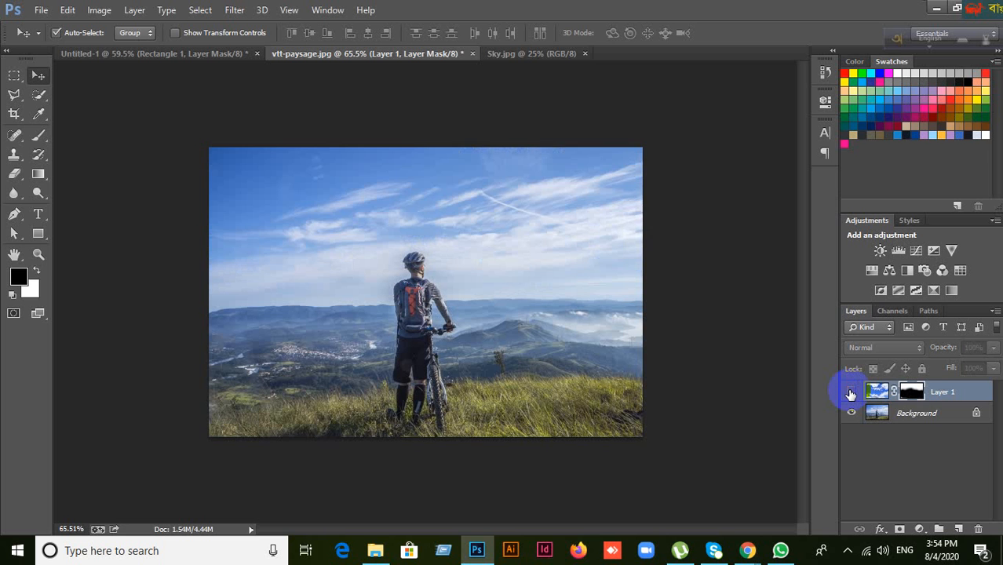
click(851, 394)
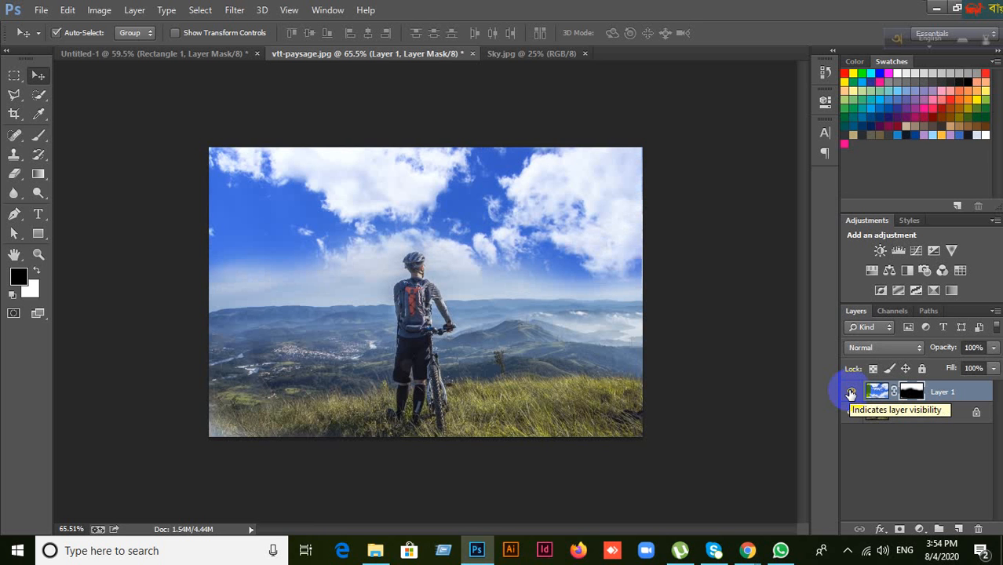
click(851, 395)
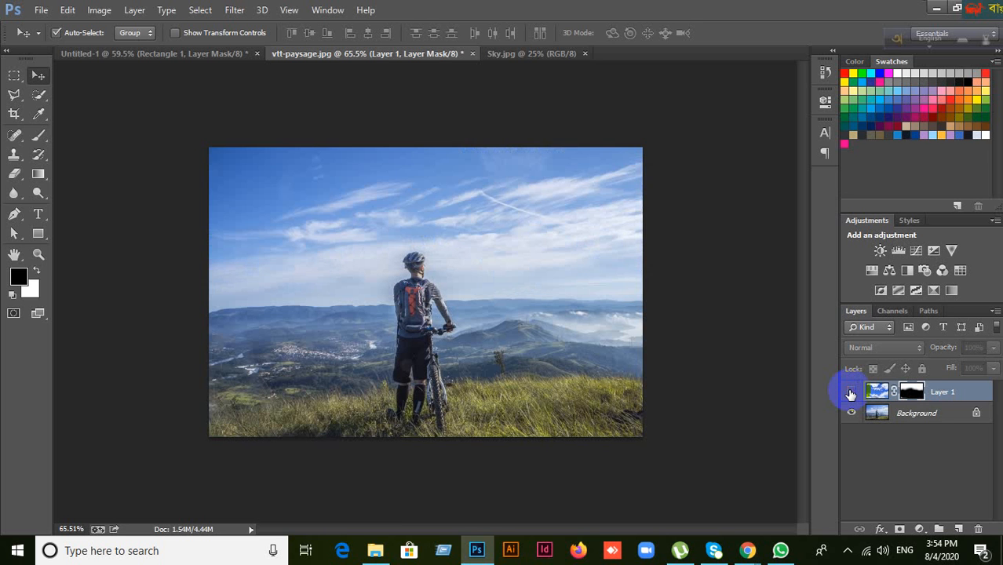
click(851, 394)
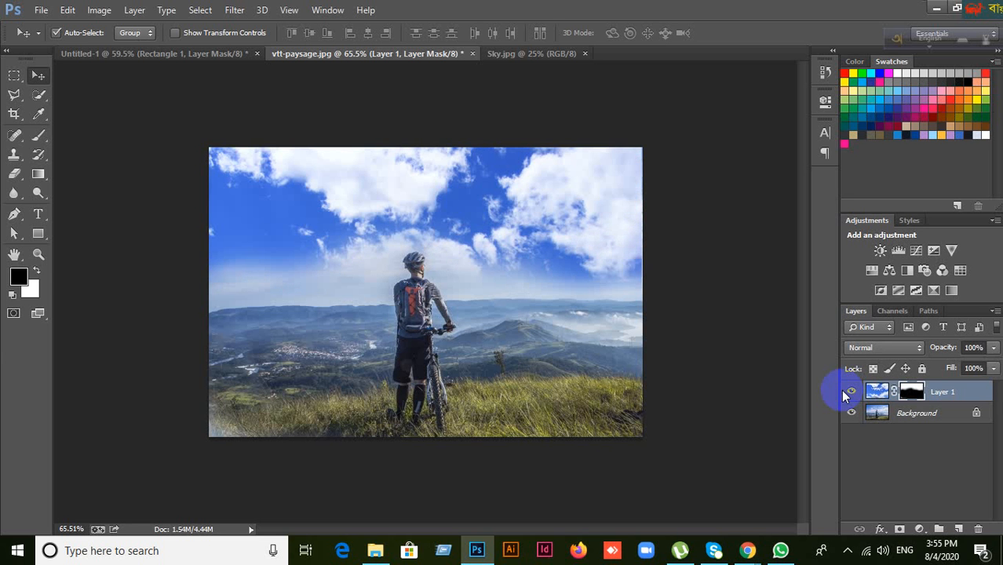
Step: Delete Layer 1's mask without applying it
click(530, 55)
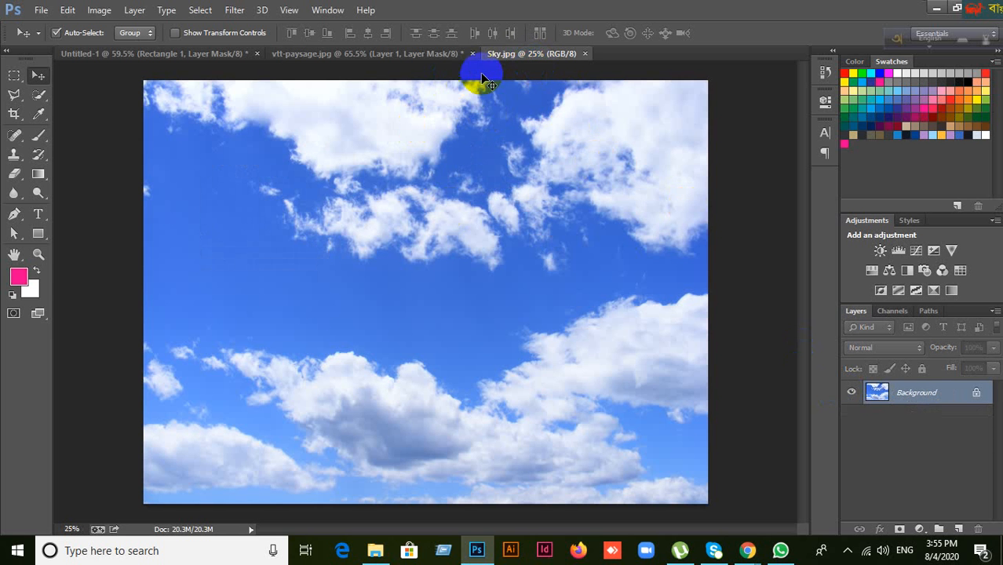
click(393, 58)
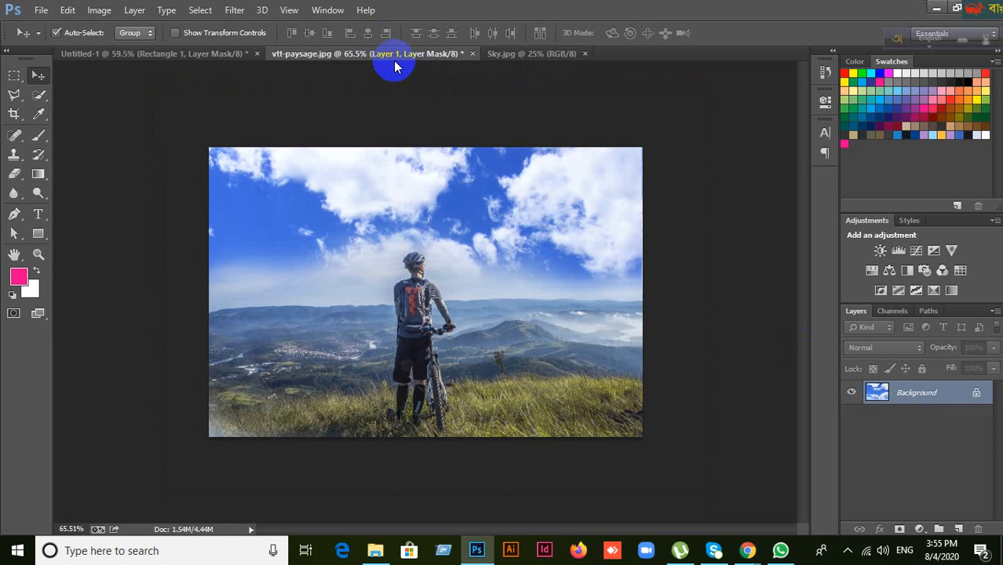
click(979, 529)
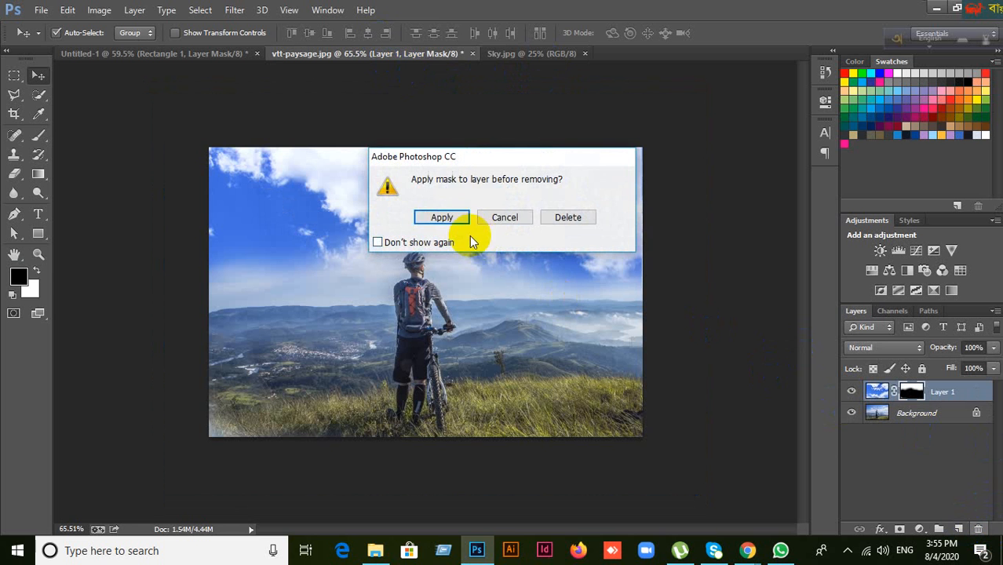
click(562, 215)
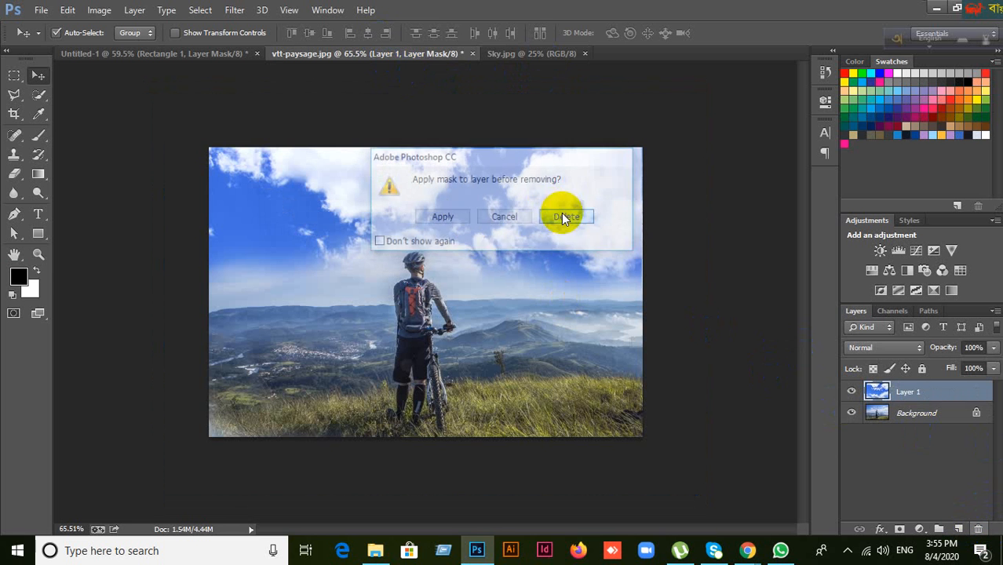
Step: Delete the sky layer, Layer 1, leaving only the cyclist Background
click(503, 54)
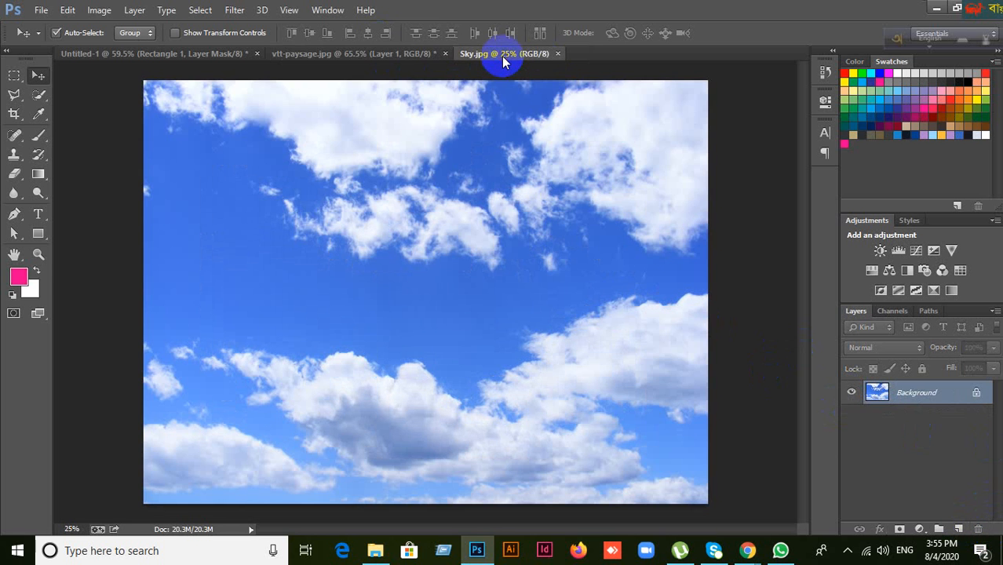
click(387, 52)
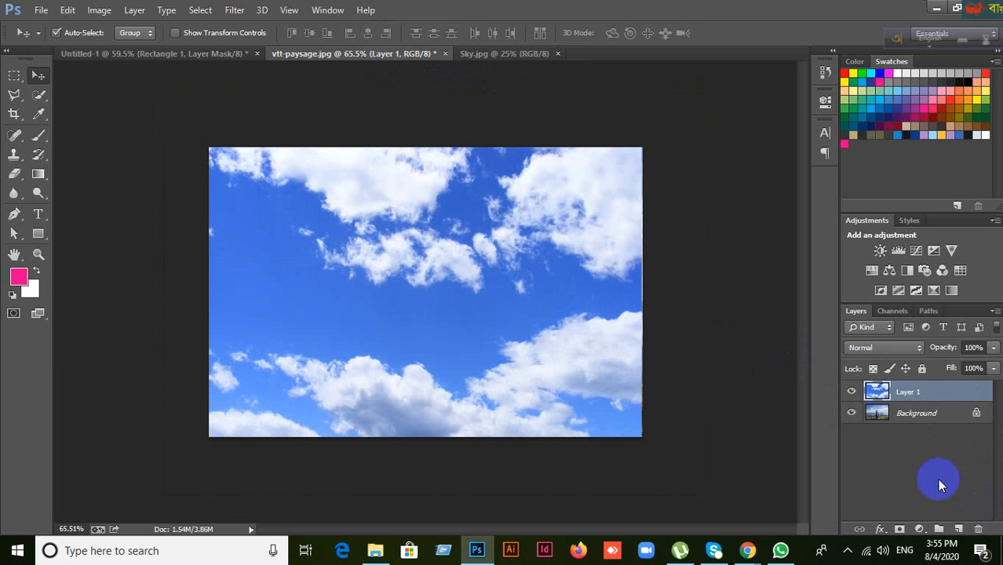
click(978, 529)
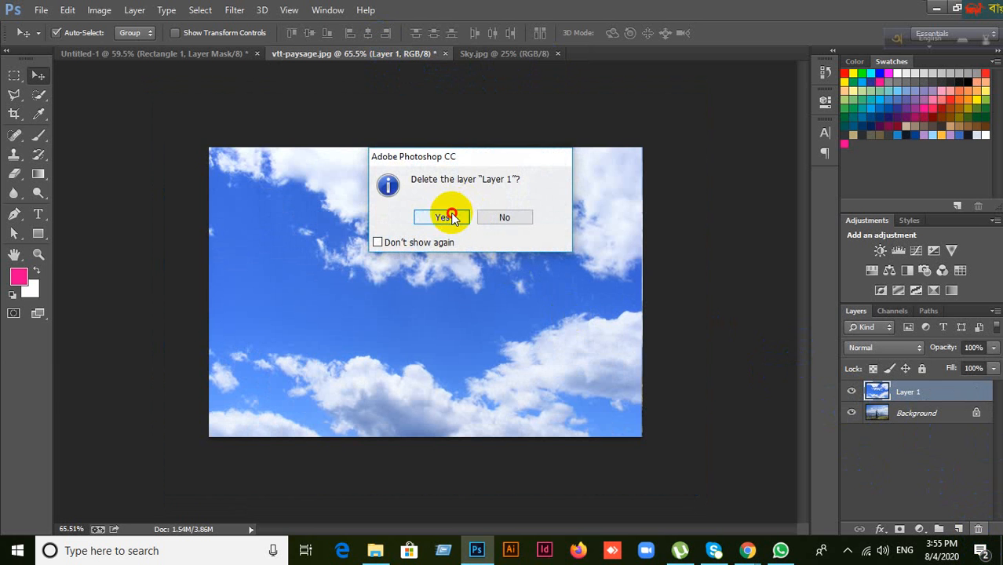
click(449, 215)
Step: Compare the two documents and finish with Sky.jpg in front
click(489, 55)
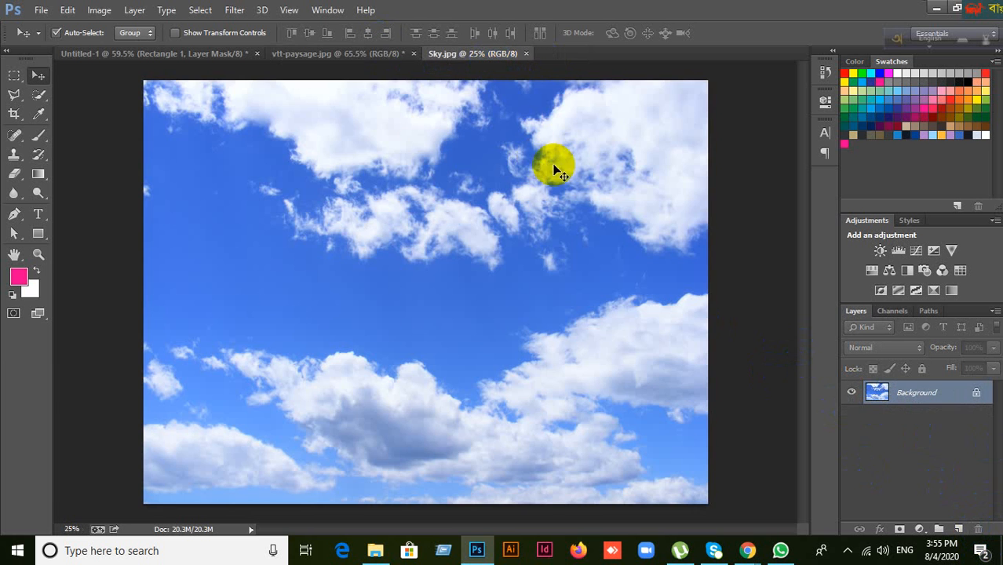
click(347, 55)
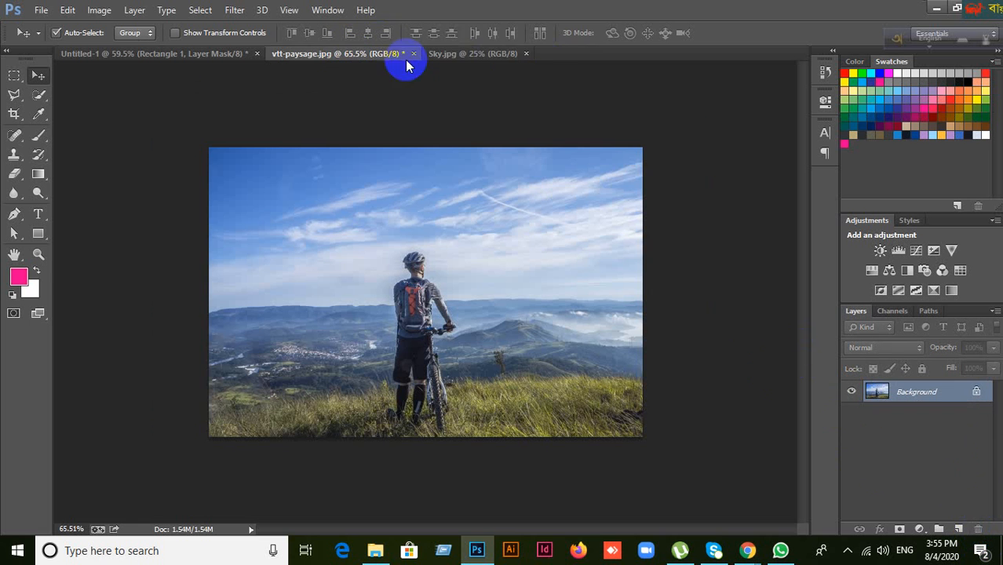
click(469, 58)
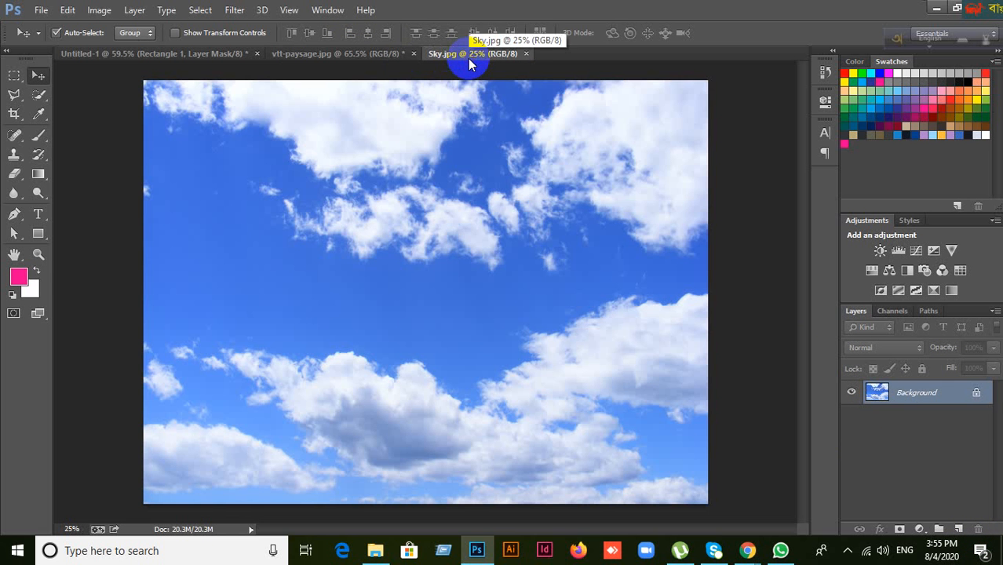
click(344, 54)
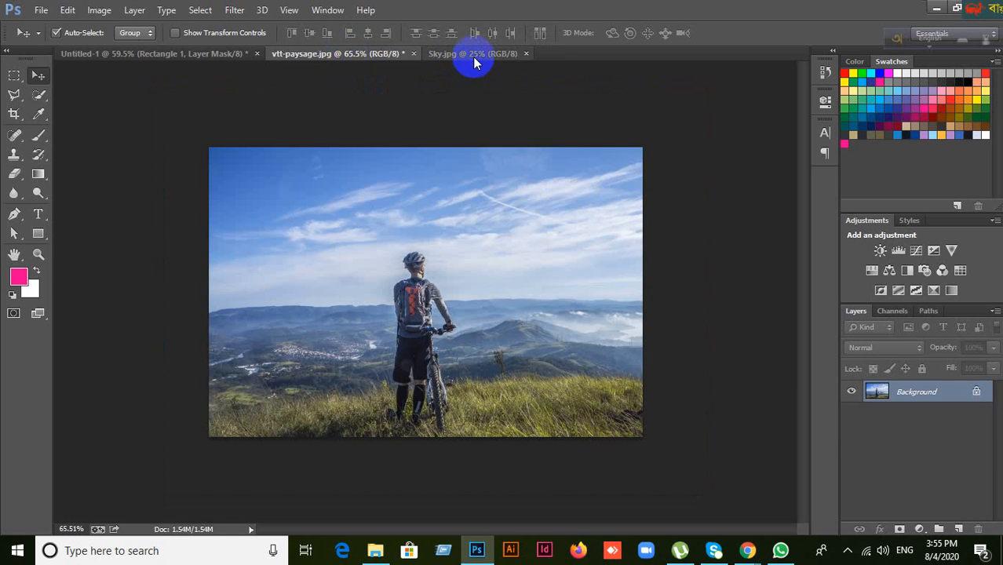
click(446, 63)
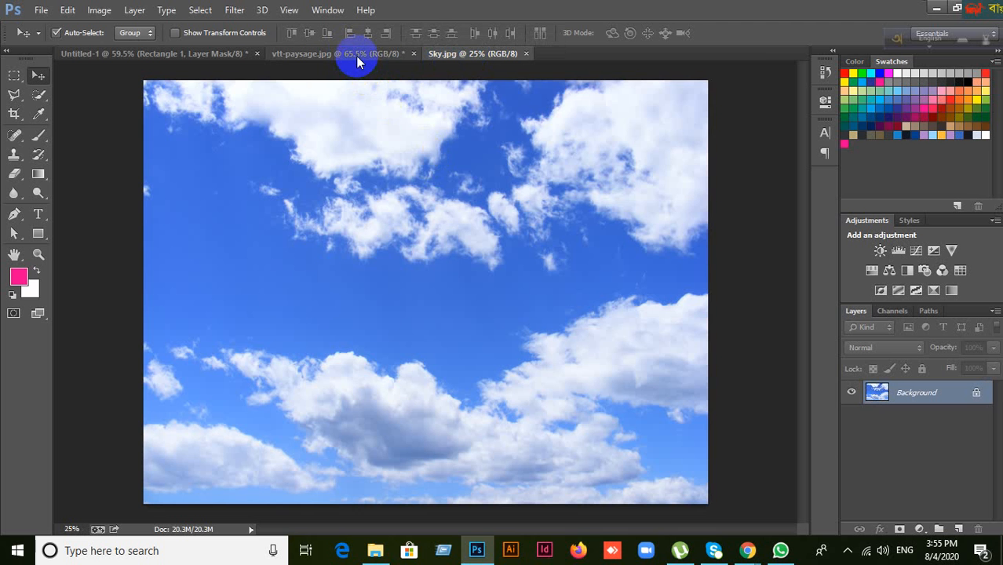
Step: Copy the whole Sky.jpg image and paste it as a new layer into vtt-paysage.jpg
click(357, 55)
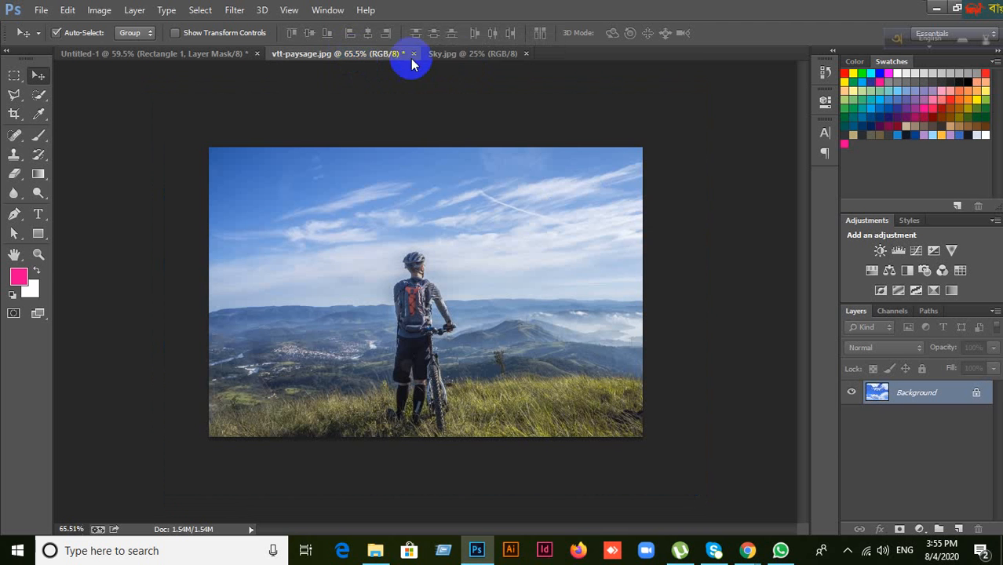
click(461, 57)
key(ctrl+a)
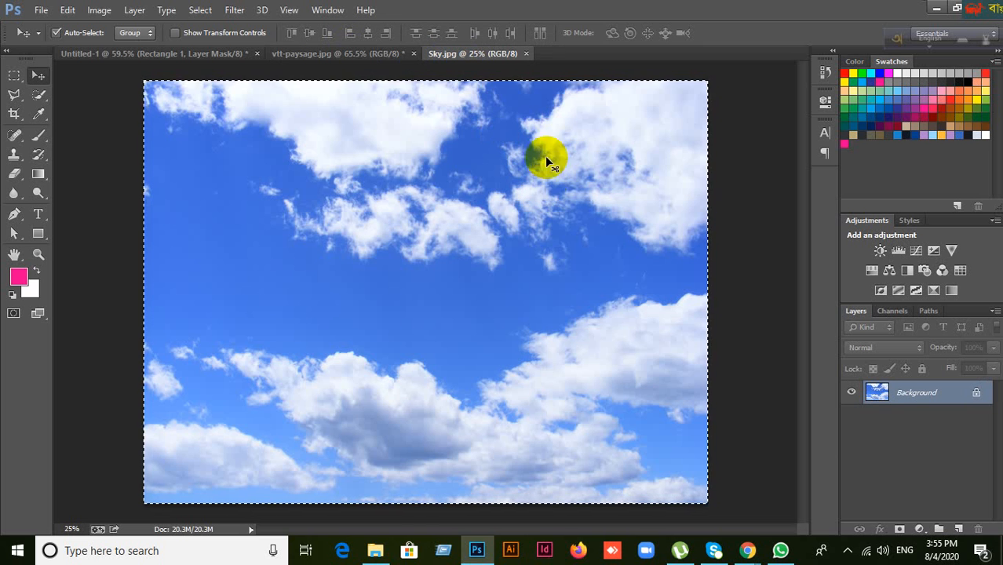
click(361, 55)
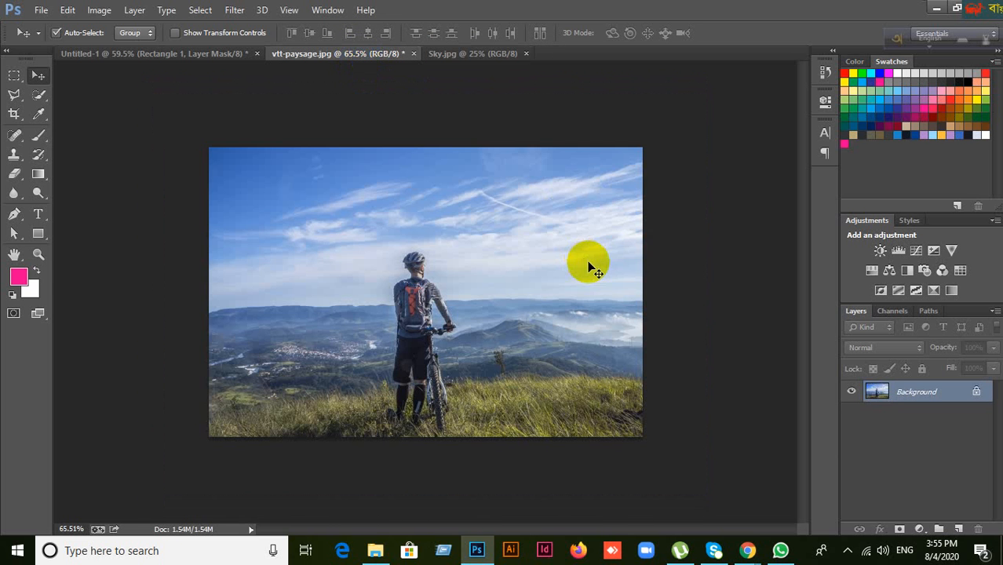
key(ctrl+v)
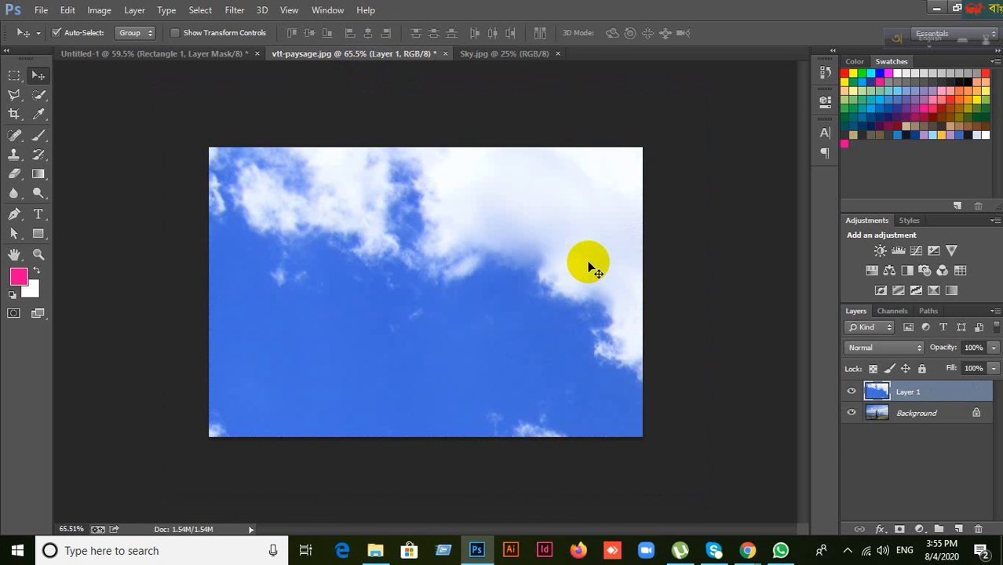
Step: Scale the pasted sky layer down to about 30% to fit the photo, then return to Sky.jpg
key(ctrl+t)
key(ctrl+0)
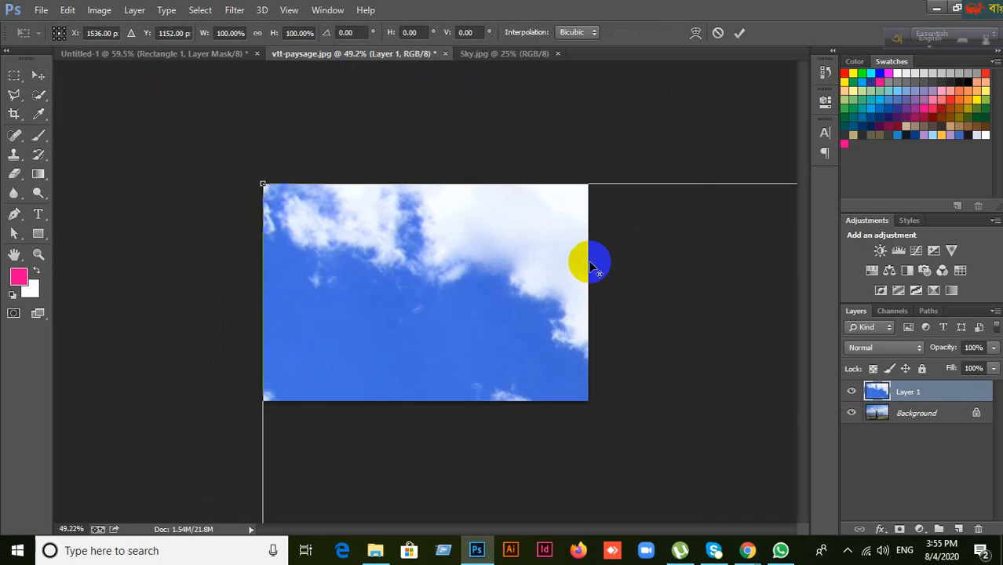
scroll(591, 265, down, 2)
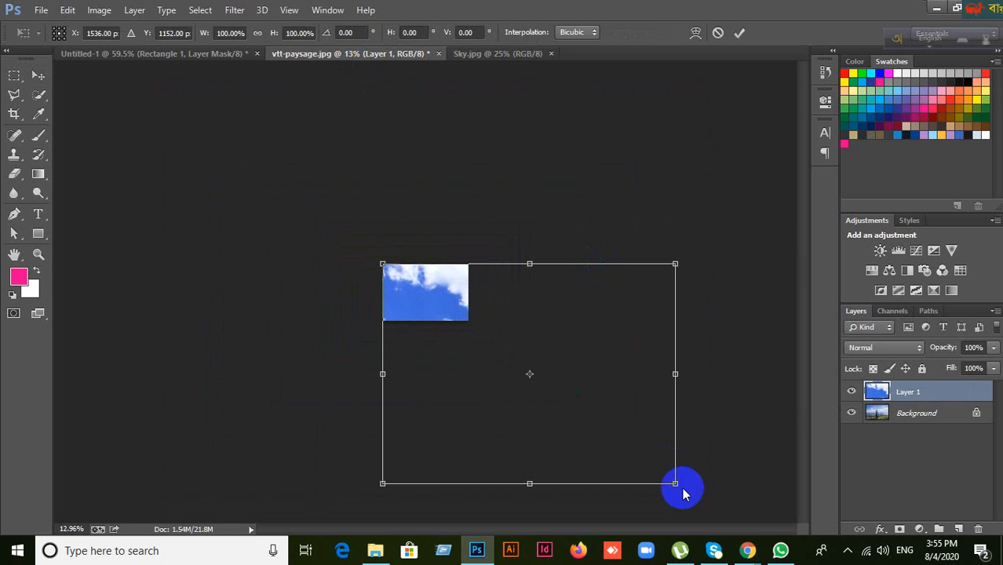
drag(676, 484, 469, 329)
click(738, 35)
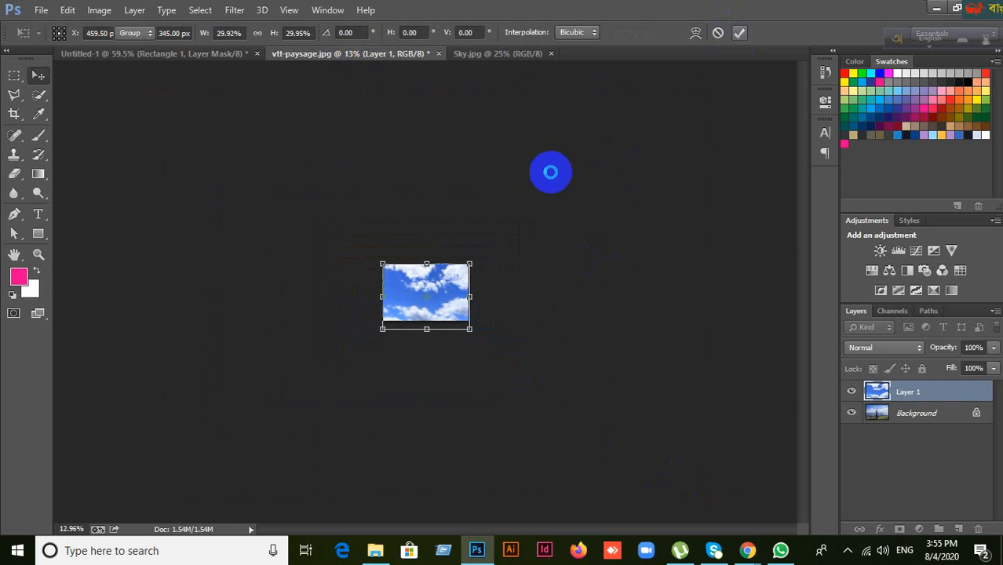
scroll(506, 188, up, 2)
scroll(506, 189, up, 1)
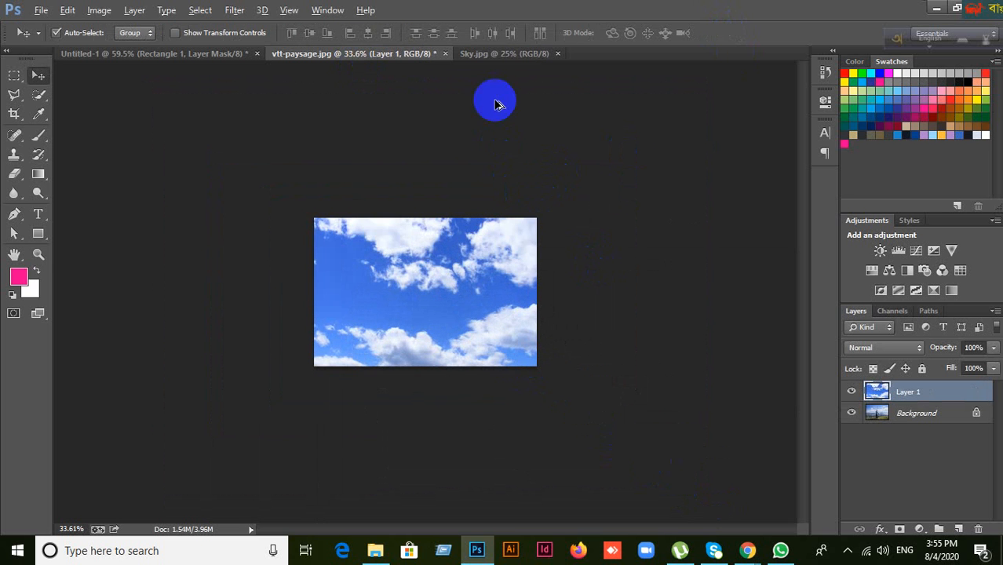
click(500, 59)
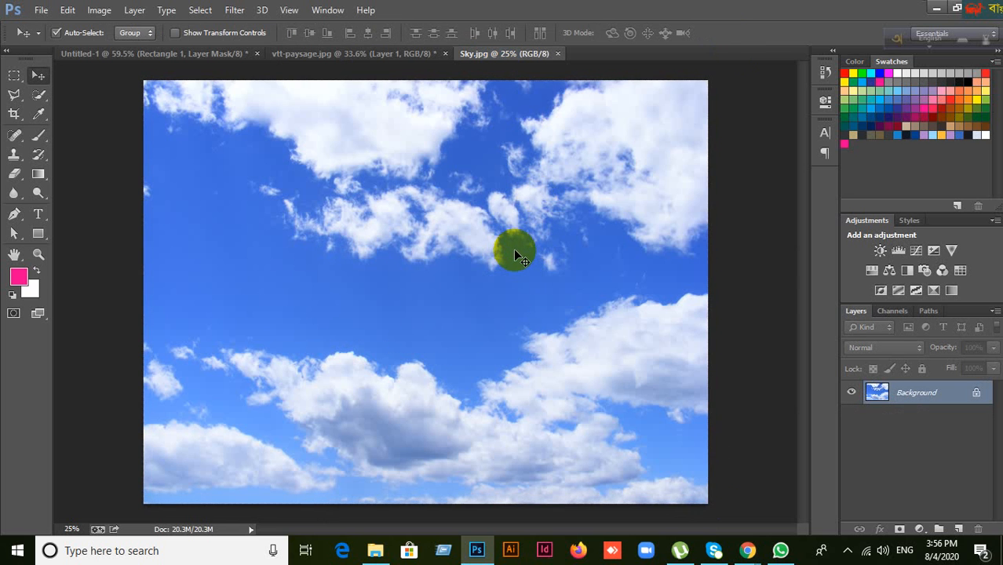
Step: Drag the whole Sky.jpg image into the cyclist photo and delete the old sky layer
key(ctrl+a)
click(373, 56)
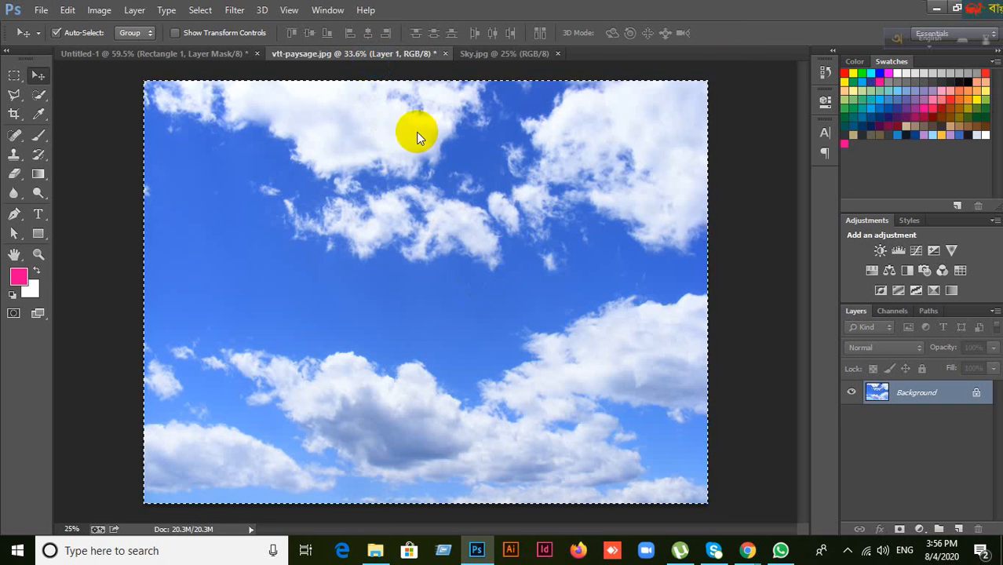
drag(417, 132, 441, 295)
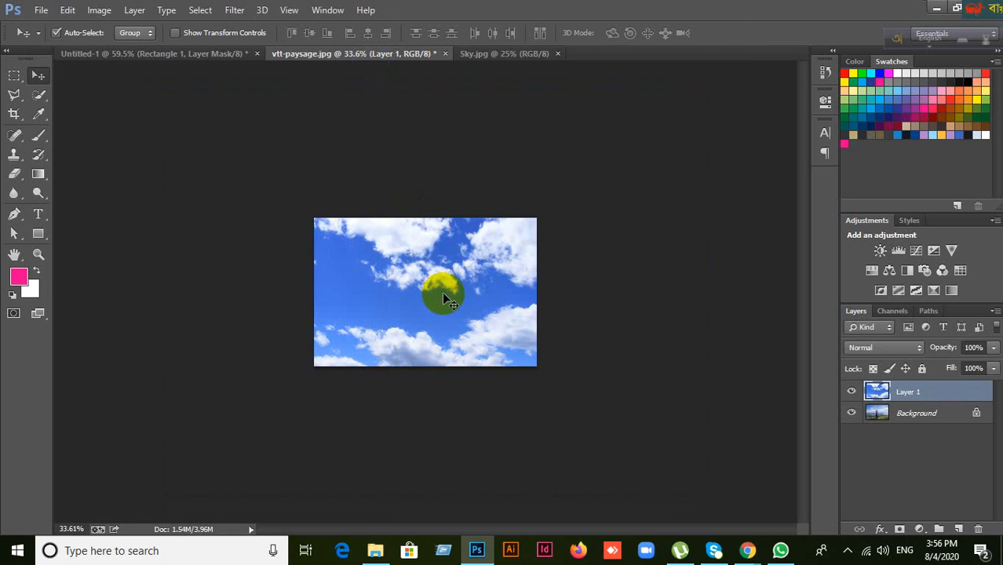
click(977, 529)
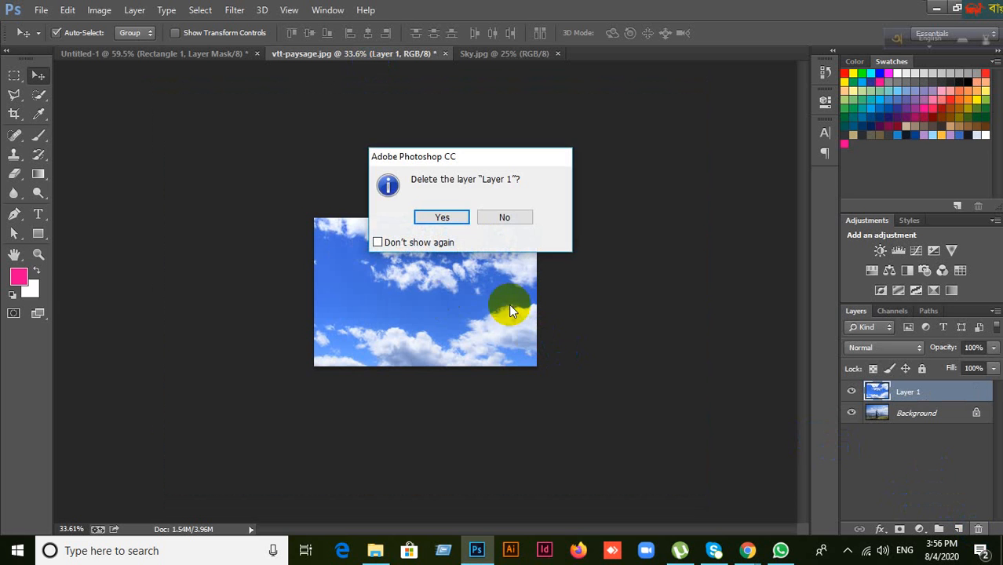
click(457, 224)
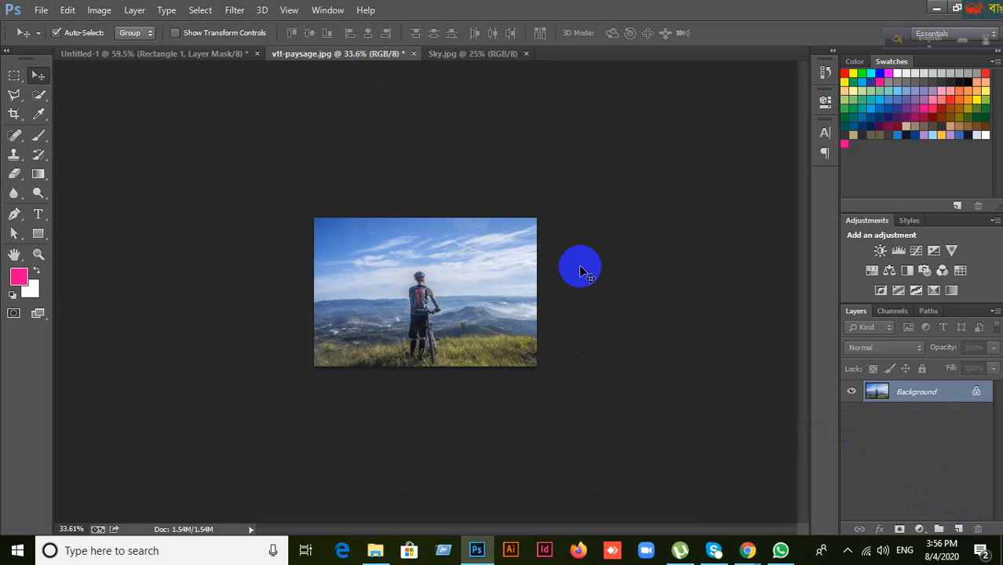
Step: Restore the deleted sky layer, shrink it to fit the photo, and zoom in
key(ctrl+z)
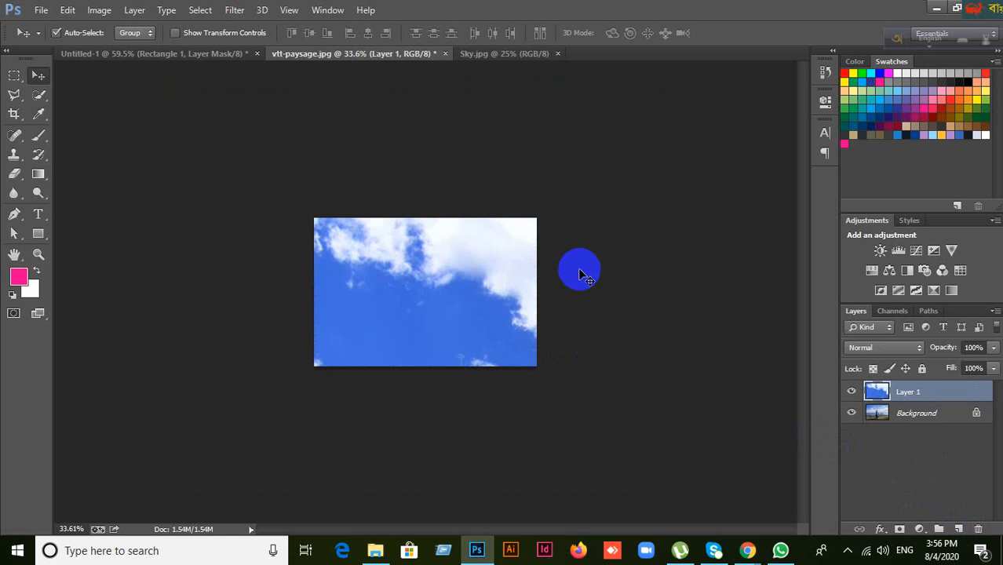
key(ctrl+t)
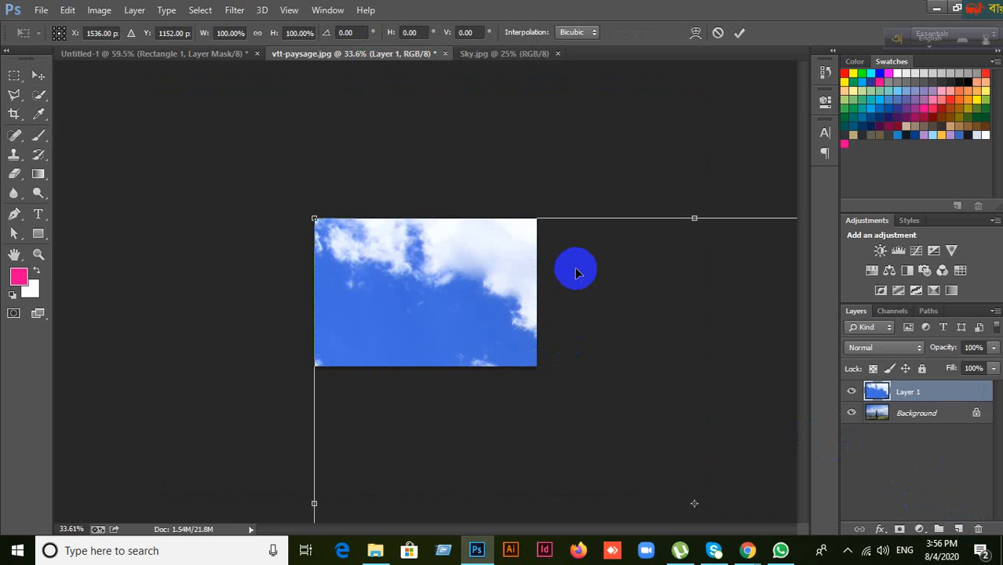
scroll(577, 273, down, 5)
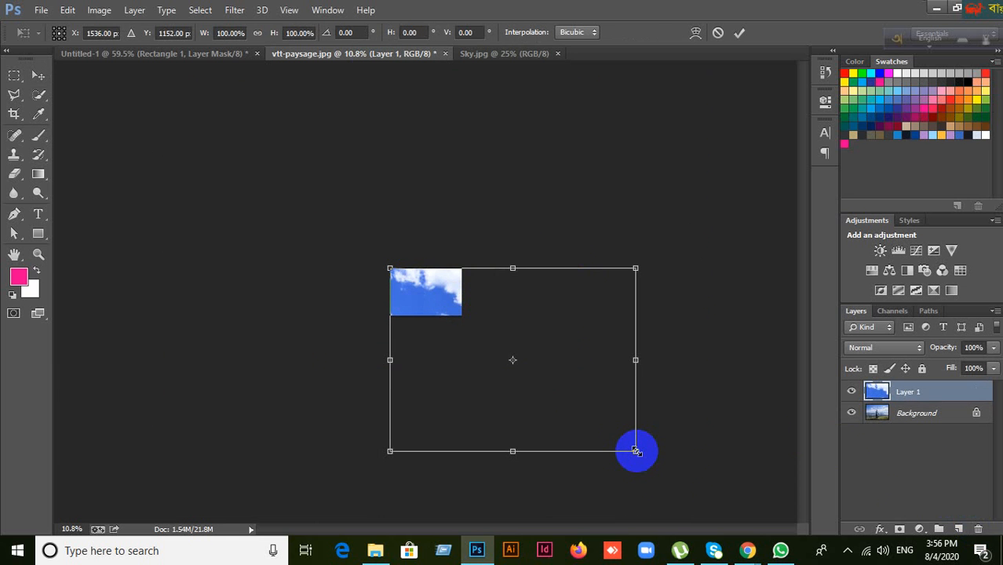
drag(636, 451, 463, 321)
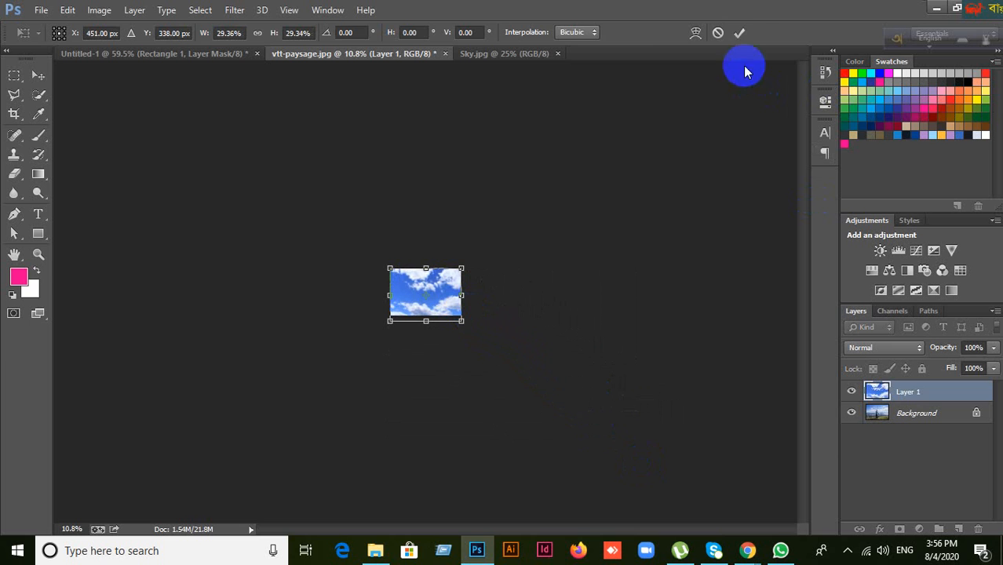
click(742, 38)
key(ctrl+plus)
key(ctrl+plus)
key(ctrl+plus)
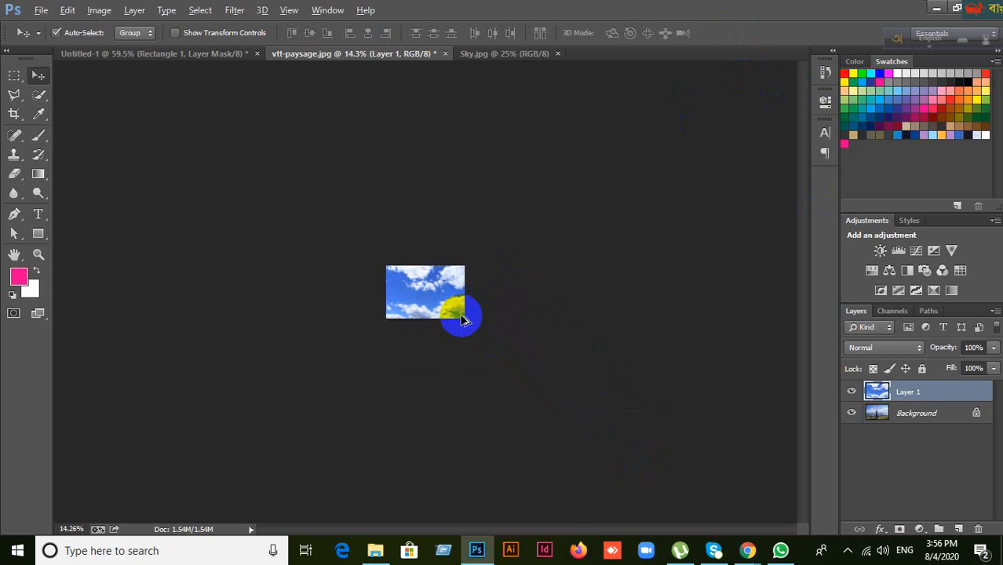
key(ctrl+plus)
key(ctrl+plus)
key(ctrl+plus)
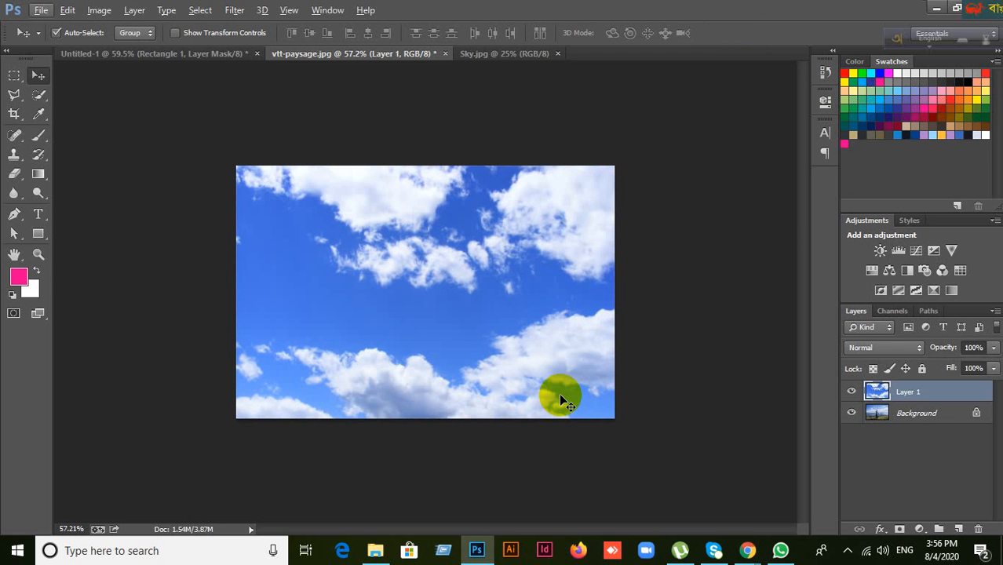
Step: Delete the resized sky layer and drag a fresh copy over from Sky.jpg
click(981, 533)
click(443, 219)
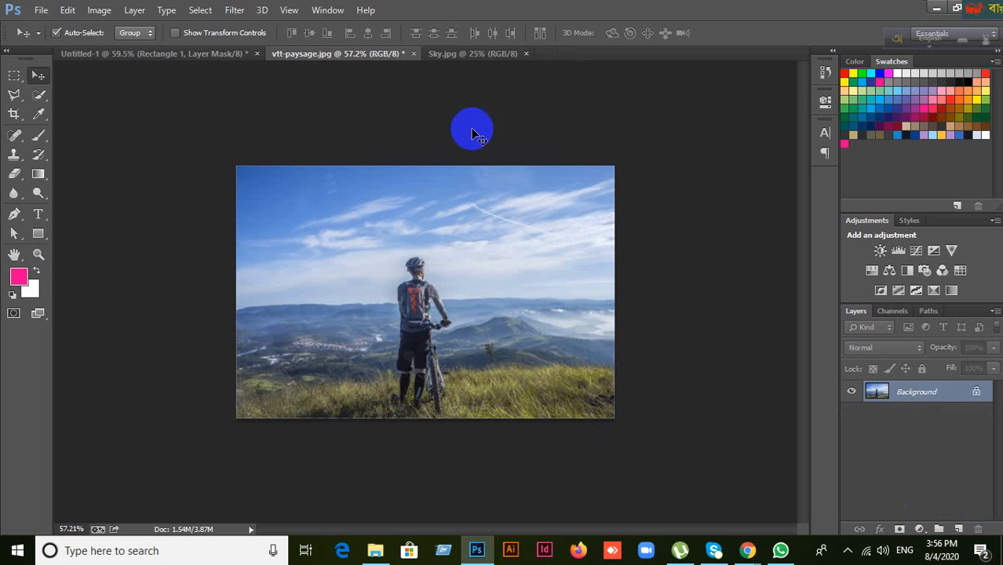
click(483, 55)
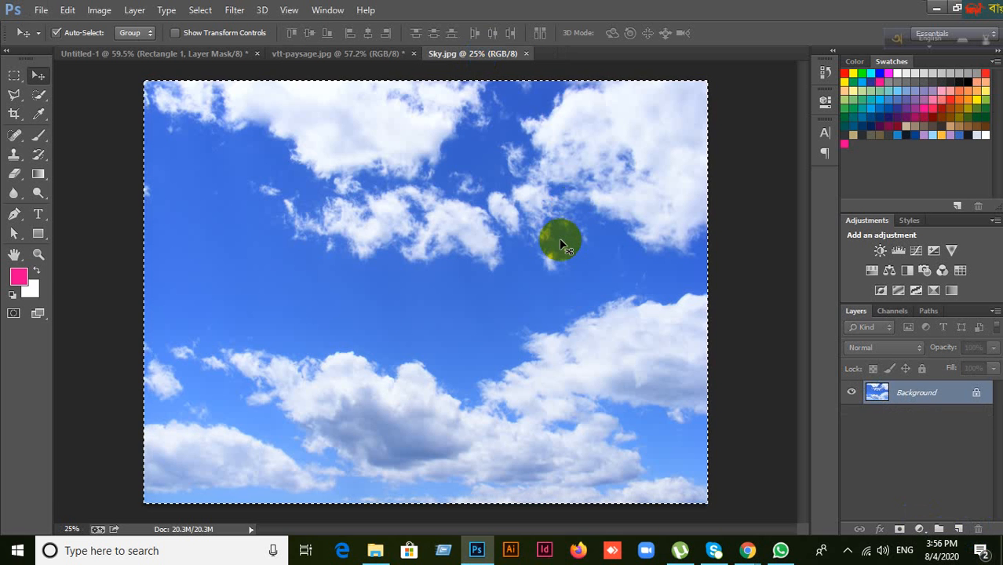
drag(560, 246, 555, 190)
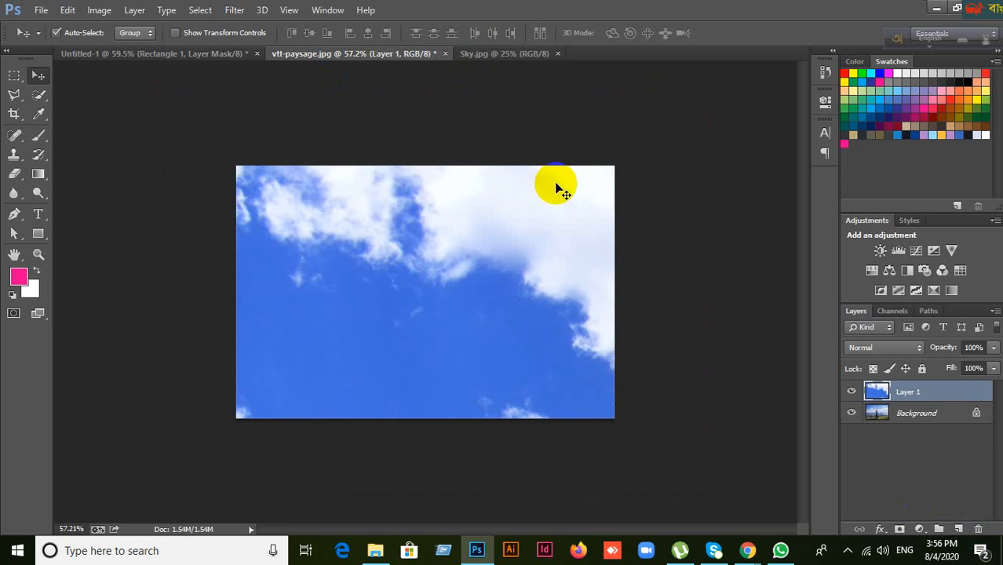
Step: Scale the new sky layer to about 30% so it fills the photo's frame
scroll(571, 216, down, 5)
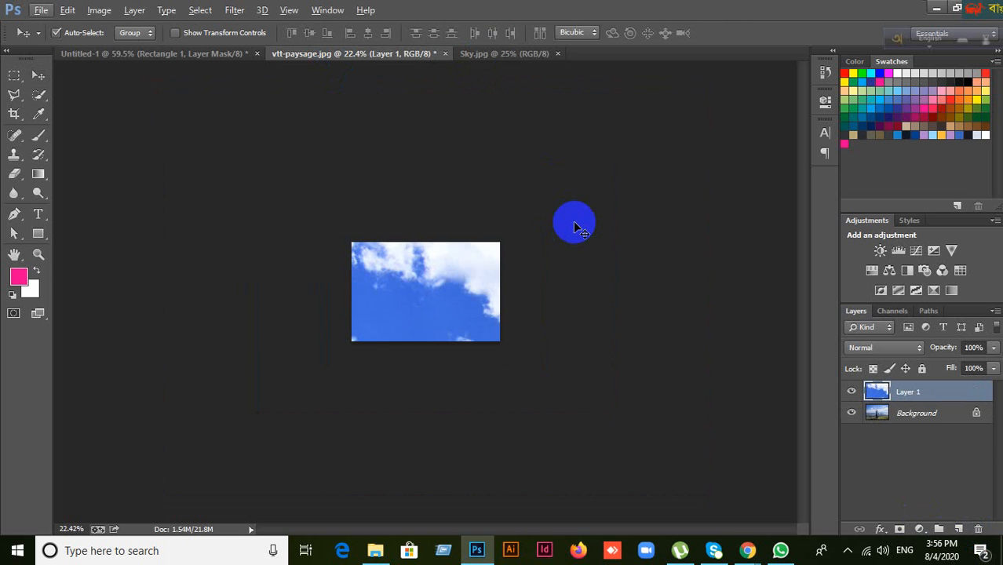
key(ctrl+t)
scroll(583, 339, down, 2)
scroll(582, 338, down, 2)
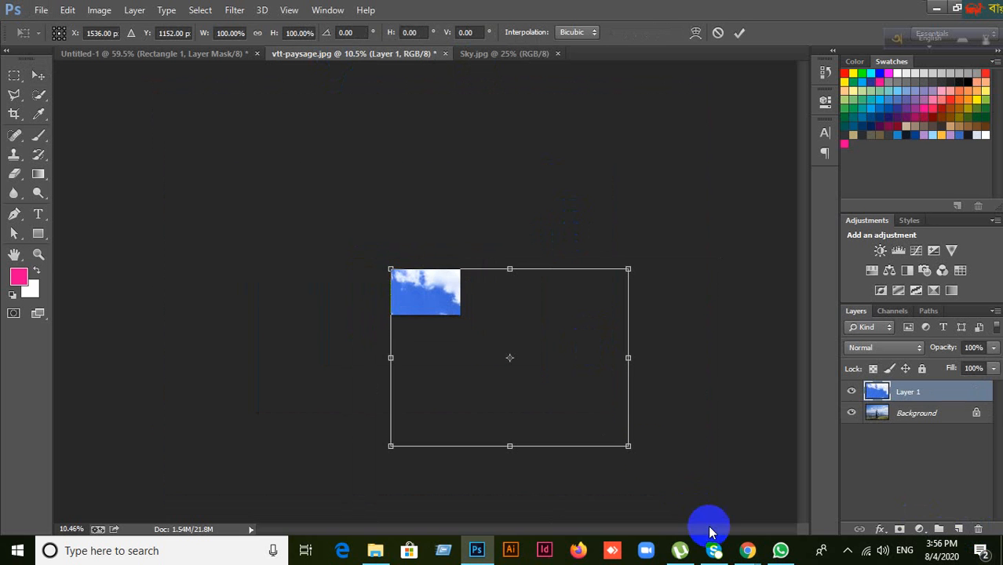
drag(629, 445, 464, 317)
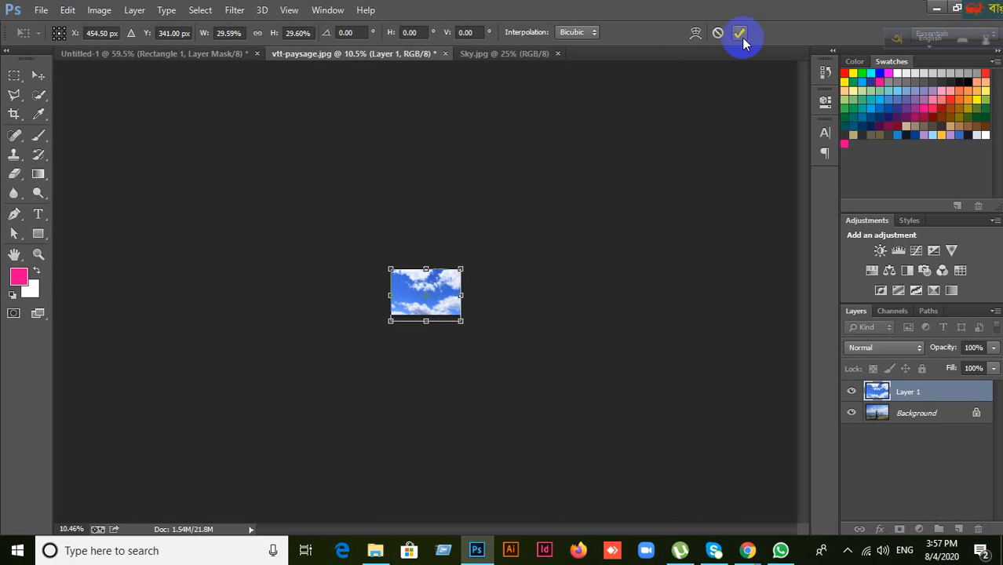
key(Return)
scroll(456, 322, up, 5)
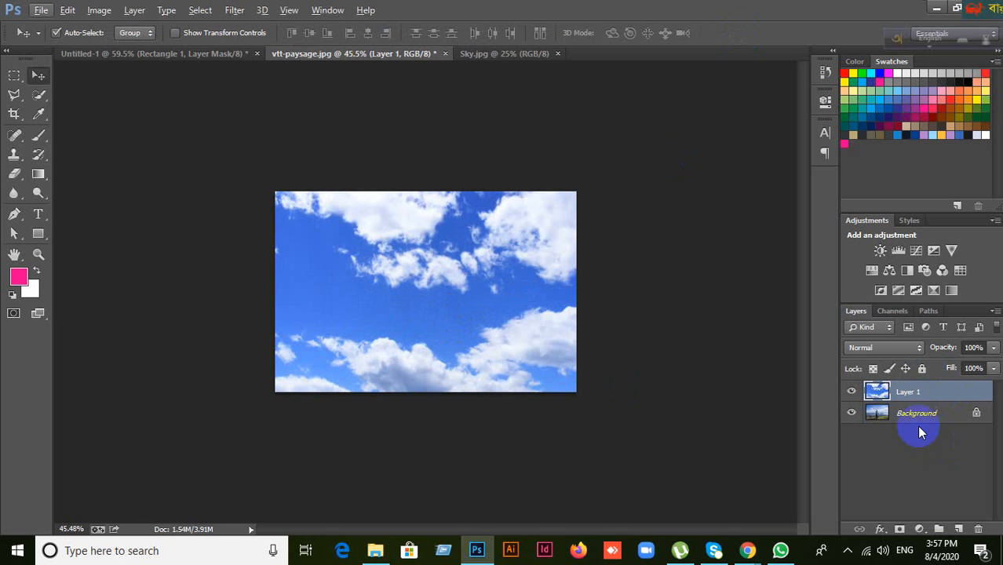
Step: Add a layer mask to Layer 1 and brush black over the lower landscape
click(900, 529)
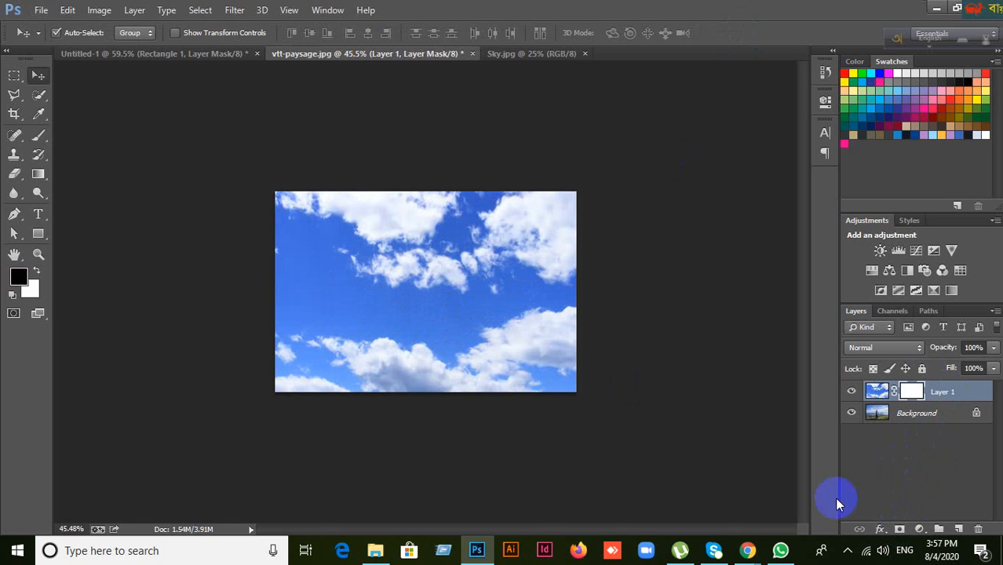
click(36, 138)
mouse_move(294, 359)
mouse_down()
mouse_move(307, 379)
mouse_move(324, 349)
mouse_move(538, 369)
mouse_move(559, 324)
mouse_move(449, 319)
mouse_move(400, 336)
mouse_move(409, 286)
mouse_move(313, 318)
mouse_move(270, 286)
mouse_move(414, 295)
mouse_move(579, 329)
mouse_move(495, 303)
mouse_move(482, 312)
mouse_move(493, 334)
mouse_up()
scroll(491, 332, up, 2)
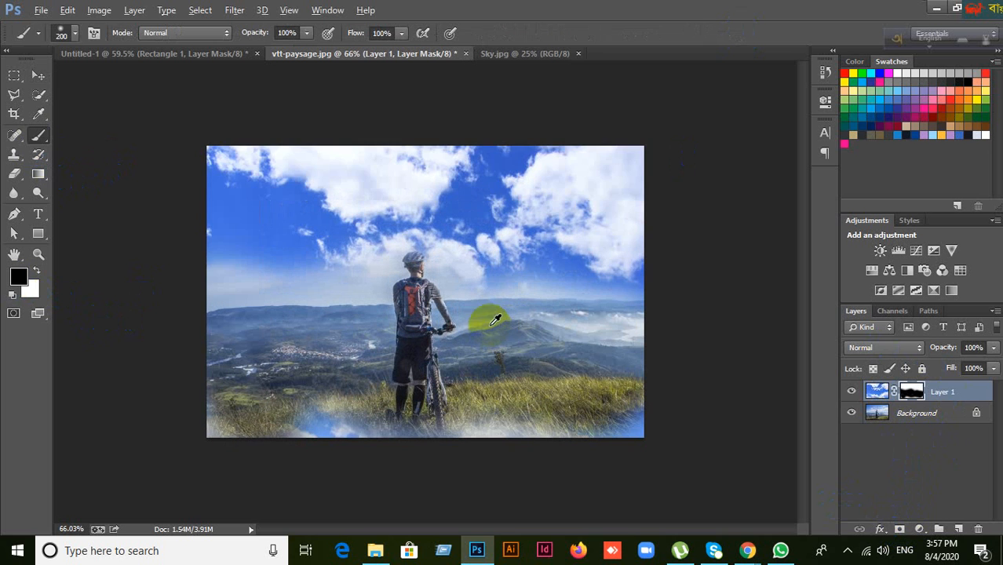
click(852, 392)
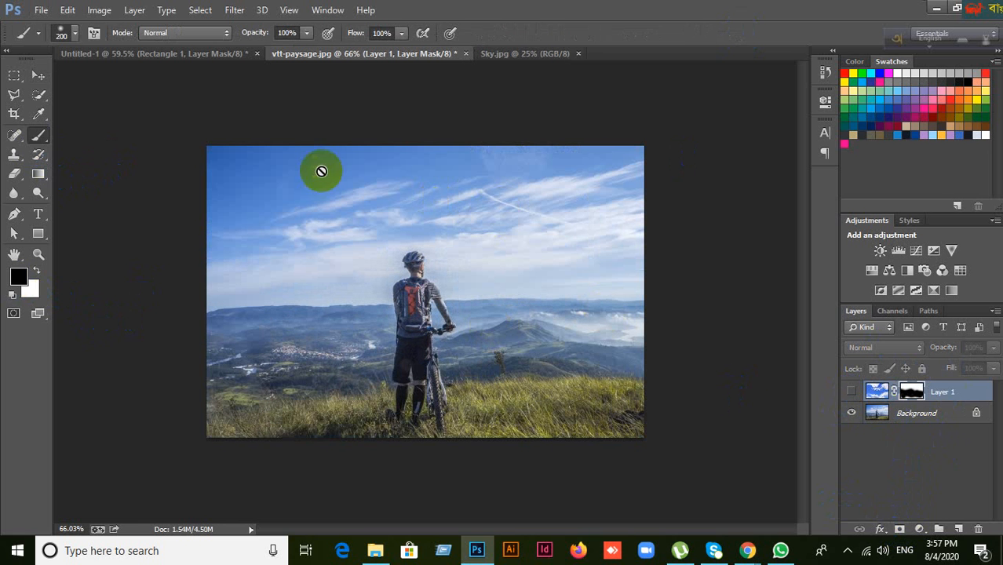
click(851, 394)
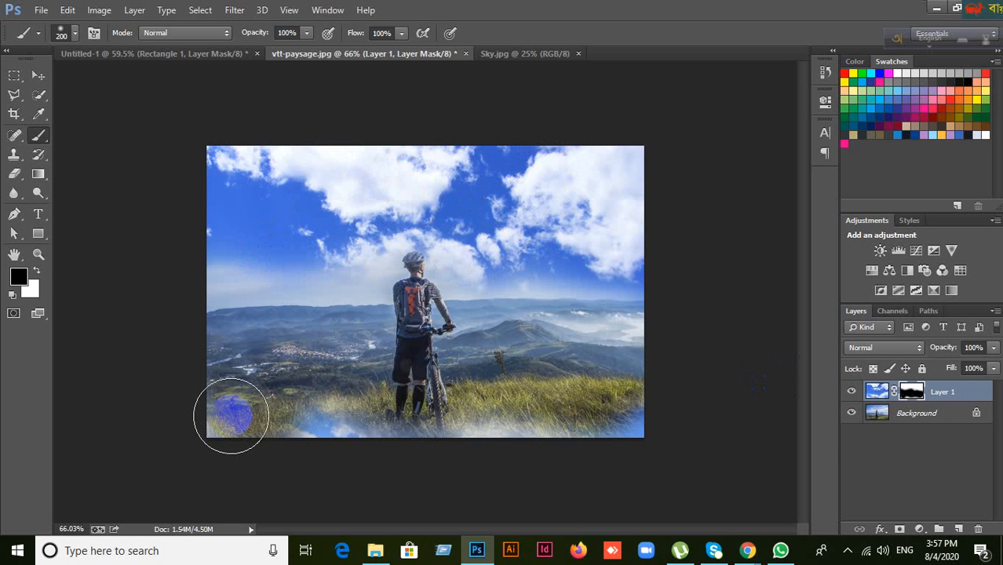
Step: Paint out the remaining sky along the bottom edge and check the blend against the original
mouse_move(230, 415)
mouse_down()
mouse_move(603, 421)
mouse_move(658, 393)
mouse_up()
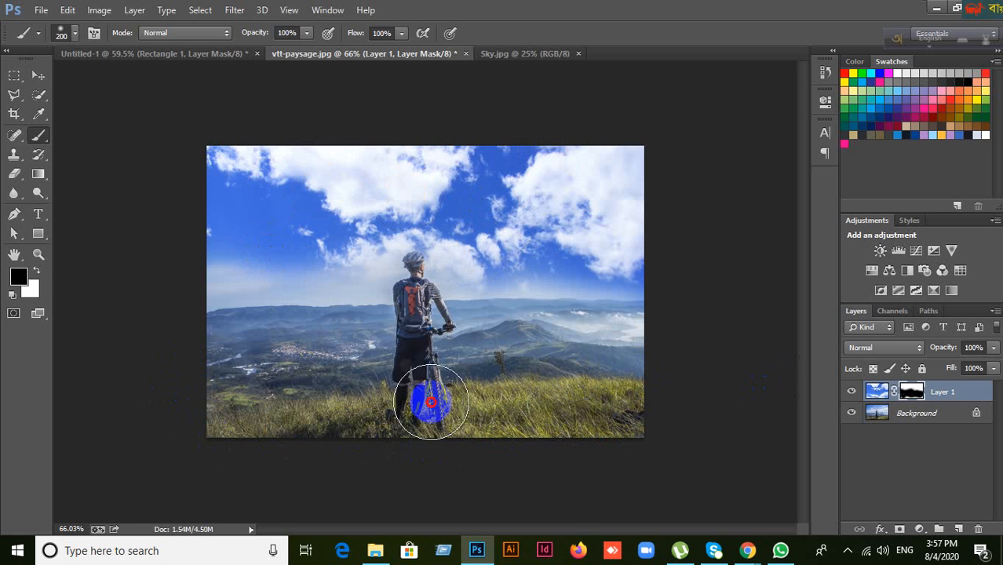
click(851, 393)
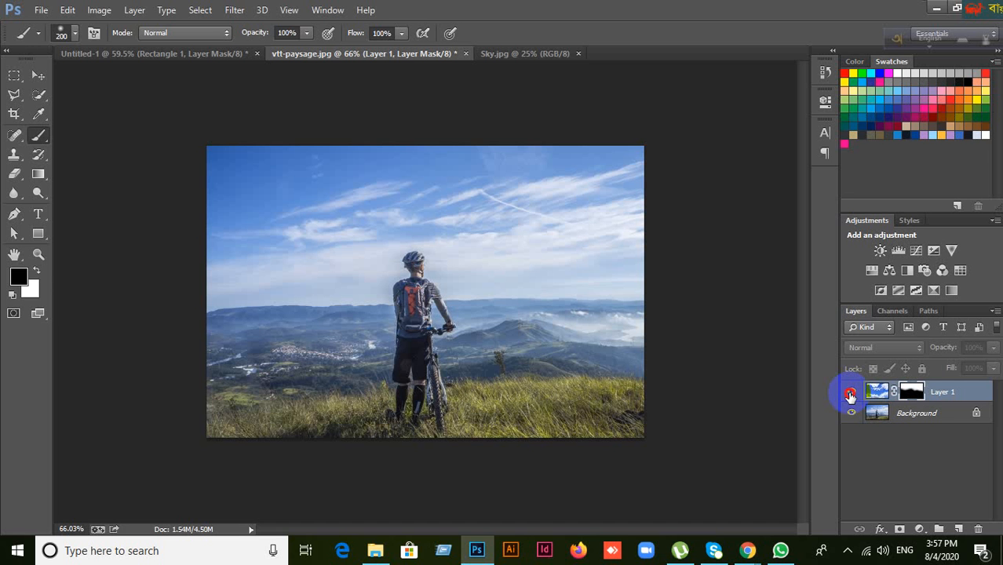
click(851, 392)
click(851, 392)
click(851, 395)
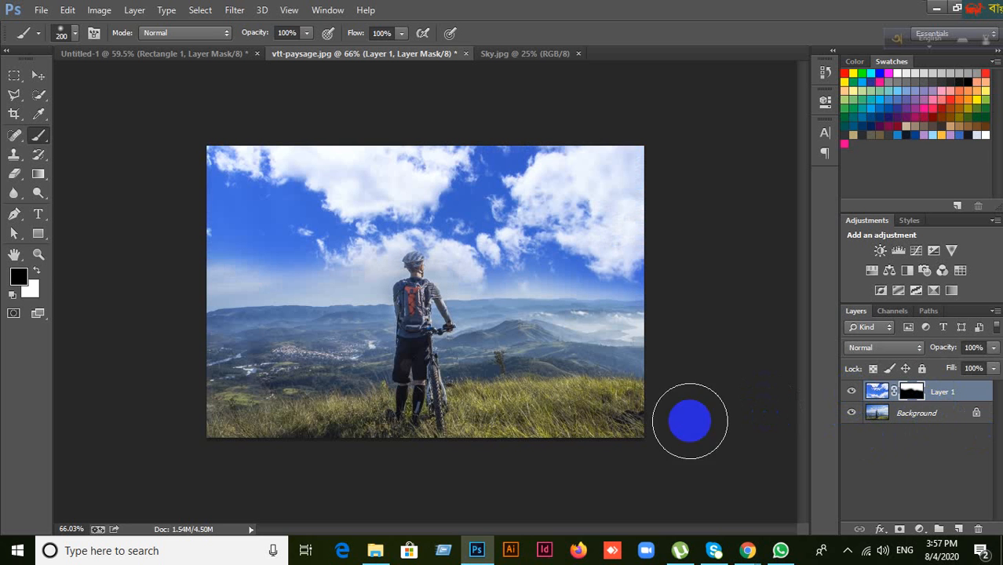
click(37, 76)
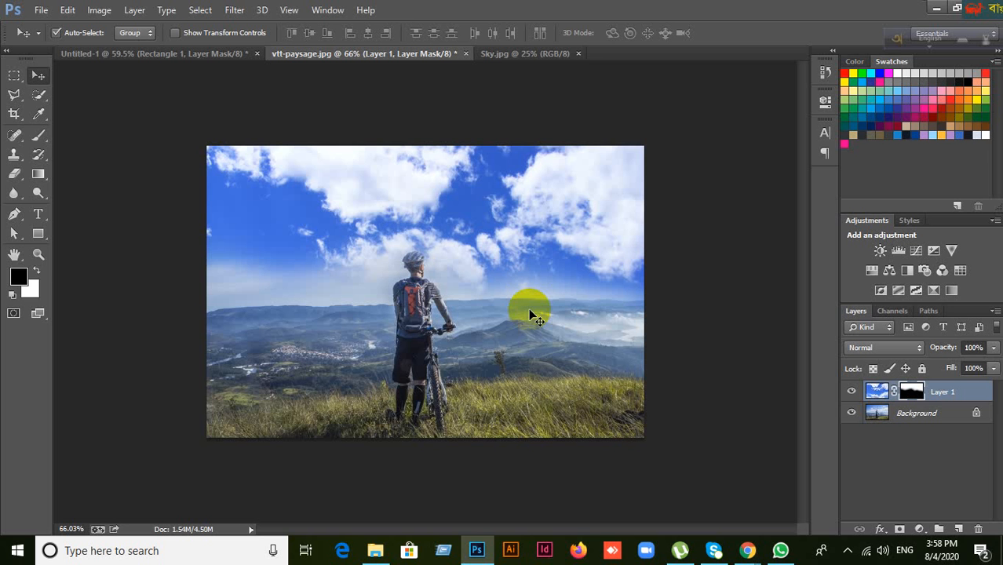
mouse_move(746, 550)
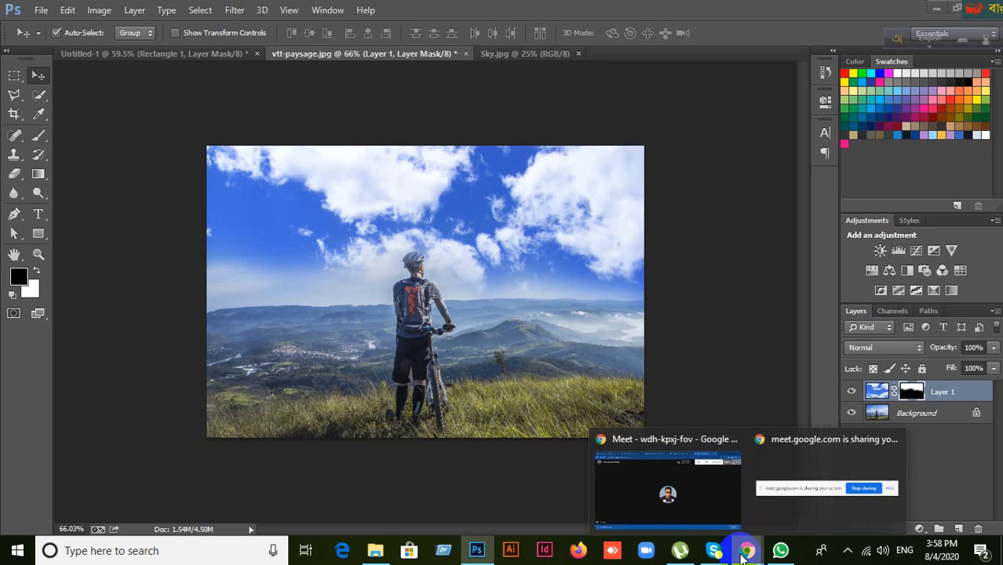
Step: Admit the waiting guest to the Meet call, bringing it to 13 participants, then return to Photoshop
click(681, 501)
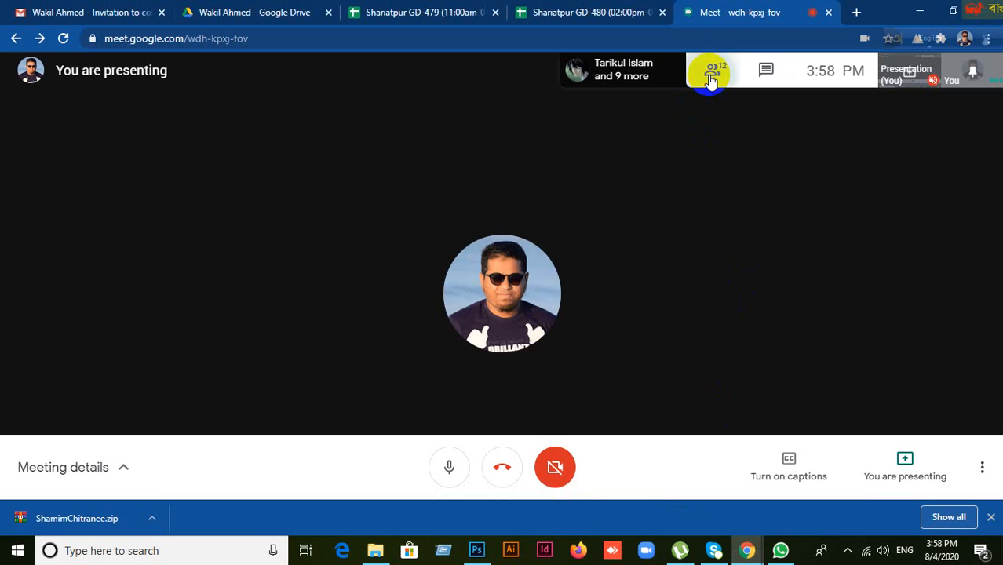
click(710, 78)
scroll(905, 430, down, 3)
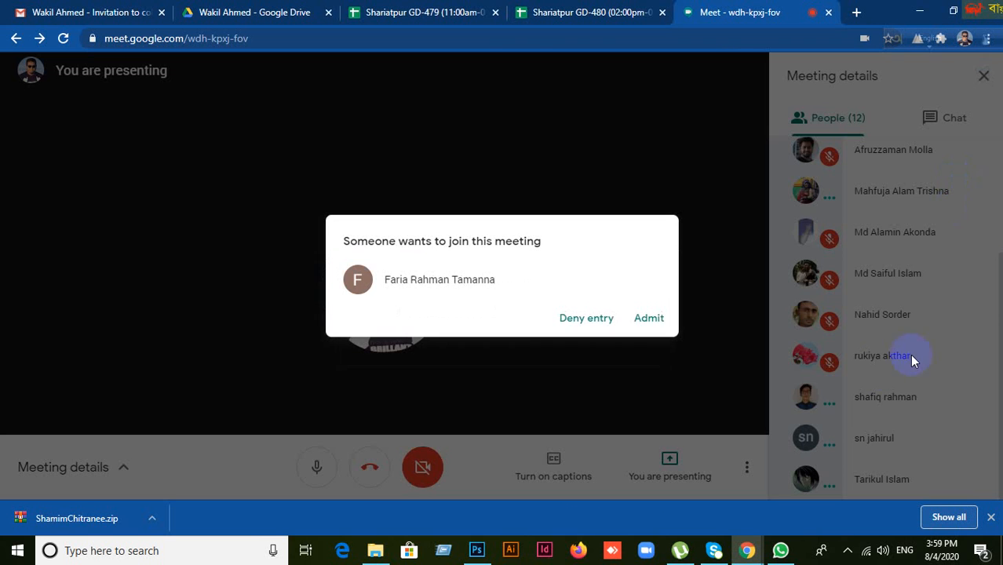
click(647, 319)
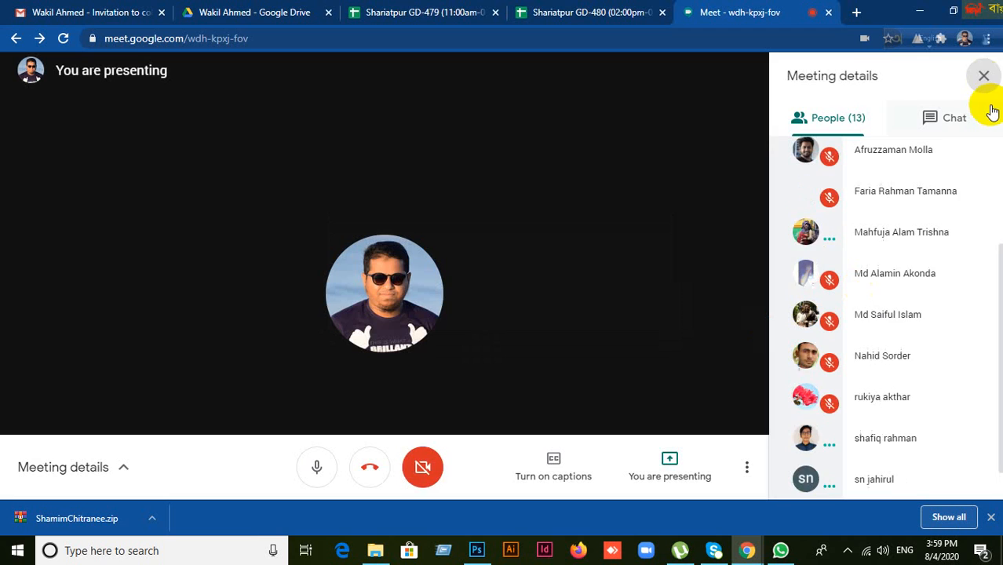
click(986, 79)
click(478, 549)
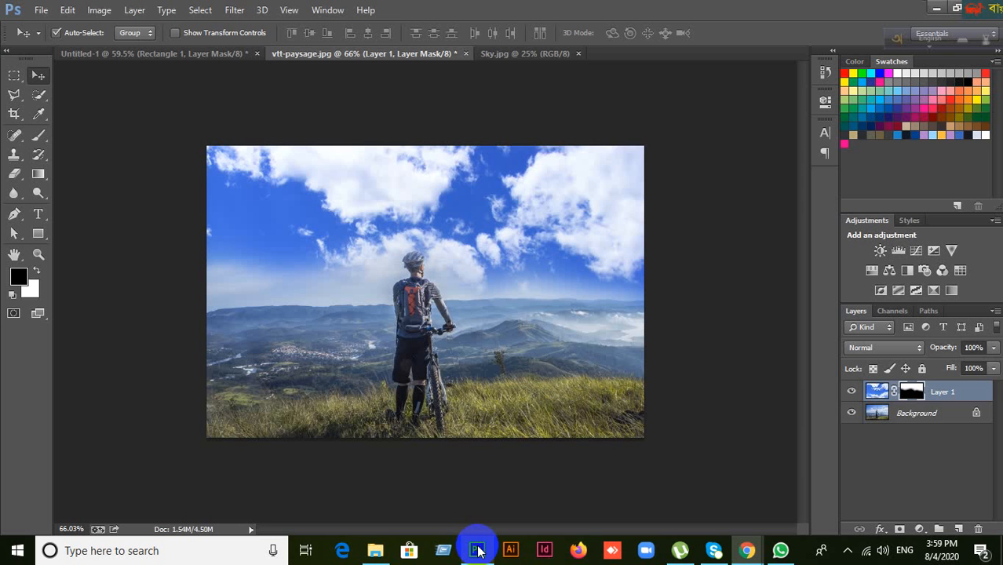
Step: Toggle the cloudy sky Layer 1 off and on to compare, select its mask, and return to Meet
click(851, 393)
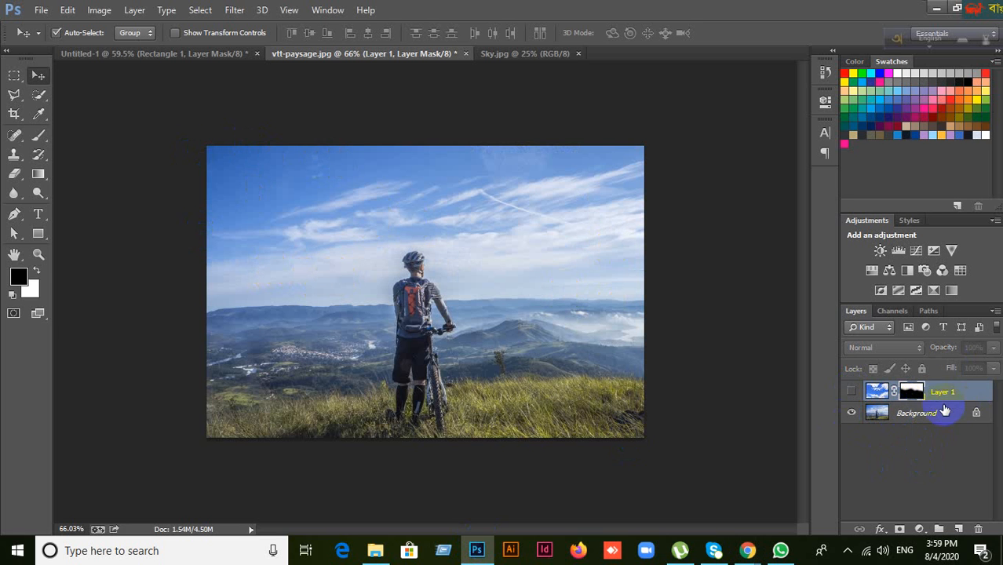
click(853, 392)
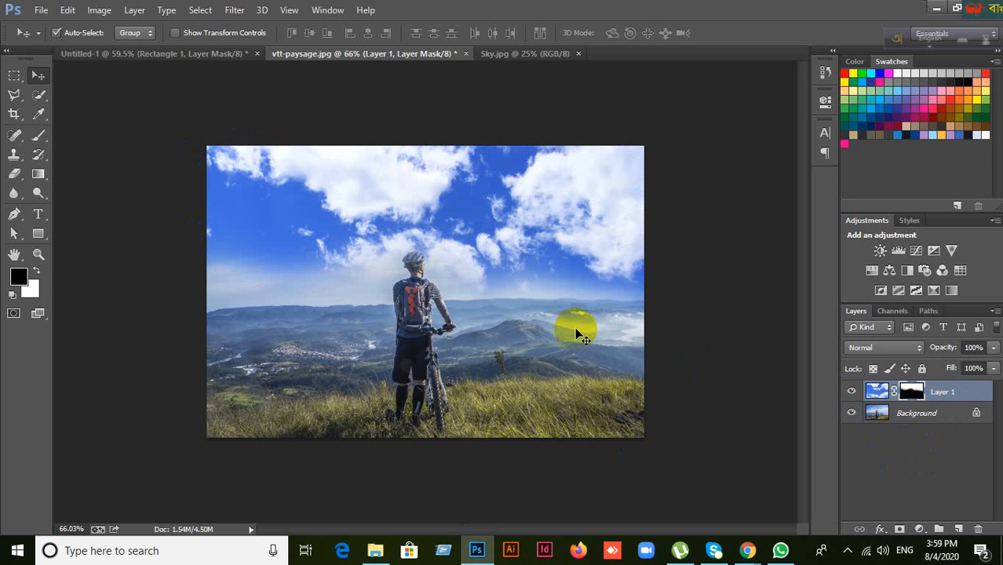
click(853, 392)
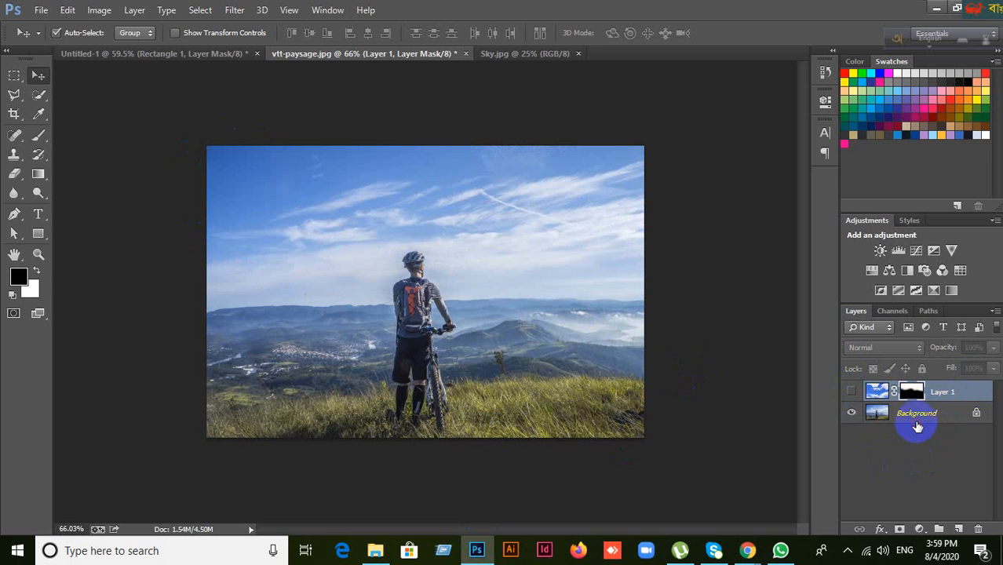
click(896, 419)
click(853, 392)
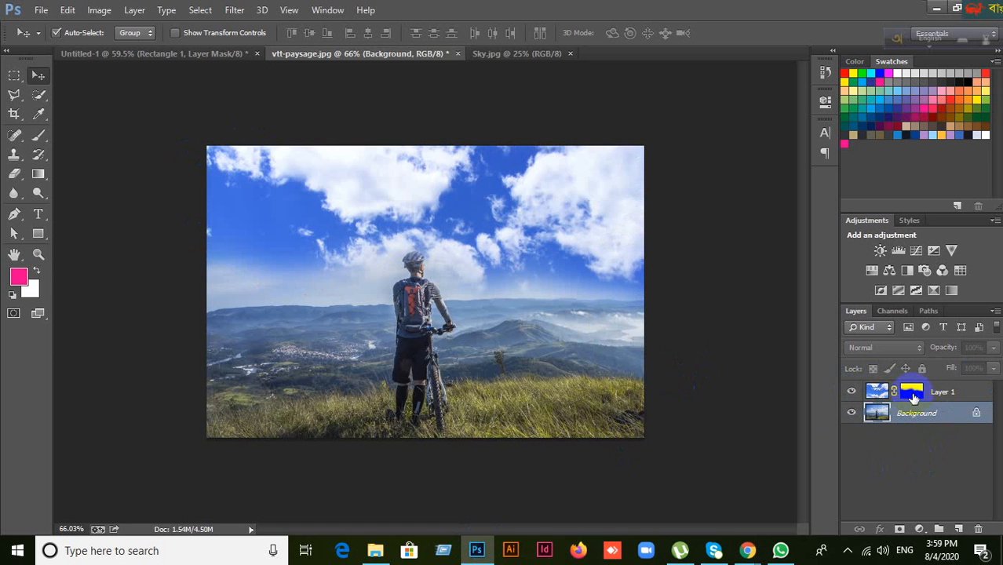
click(912, 392)
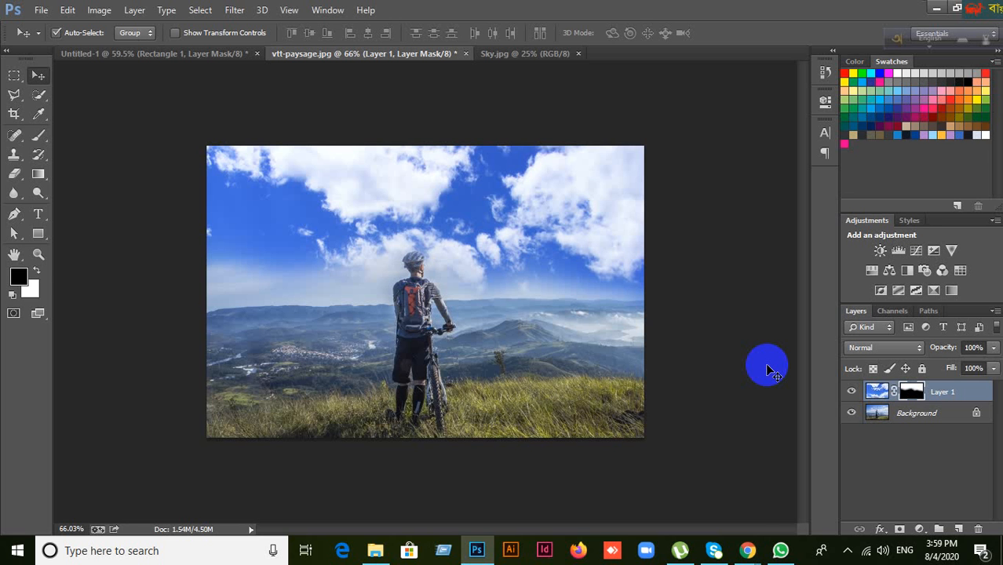
click(747, 550)
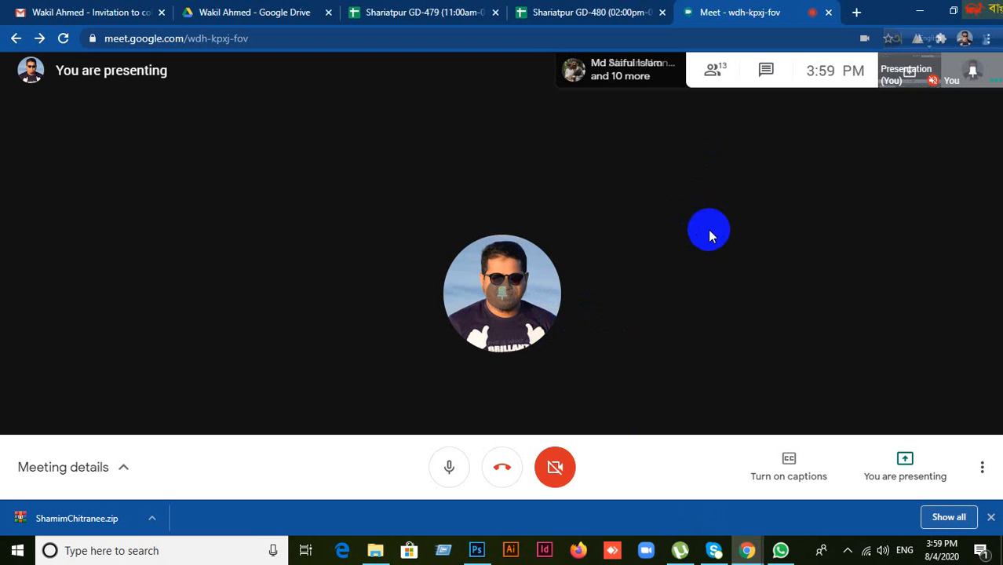
Step: Check the participants list and stop presenting the screen
click(714, 77)
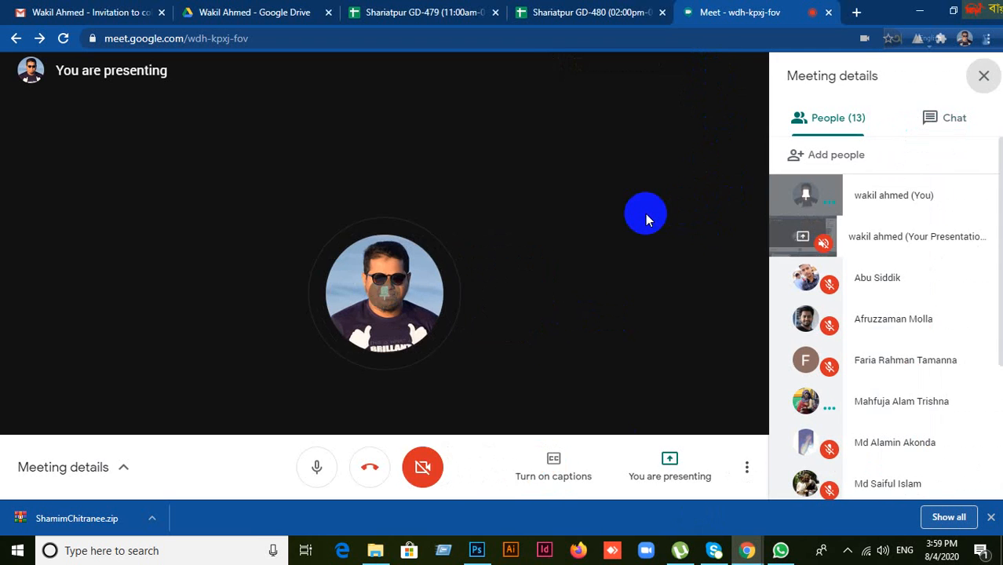
scroll(962, 349, down, 5)
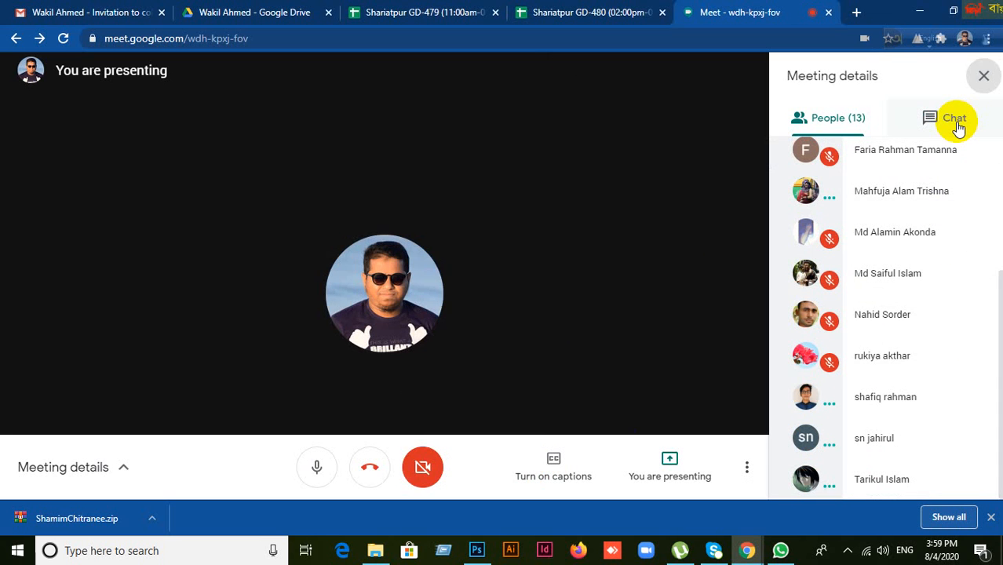
click(983, 80)
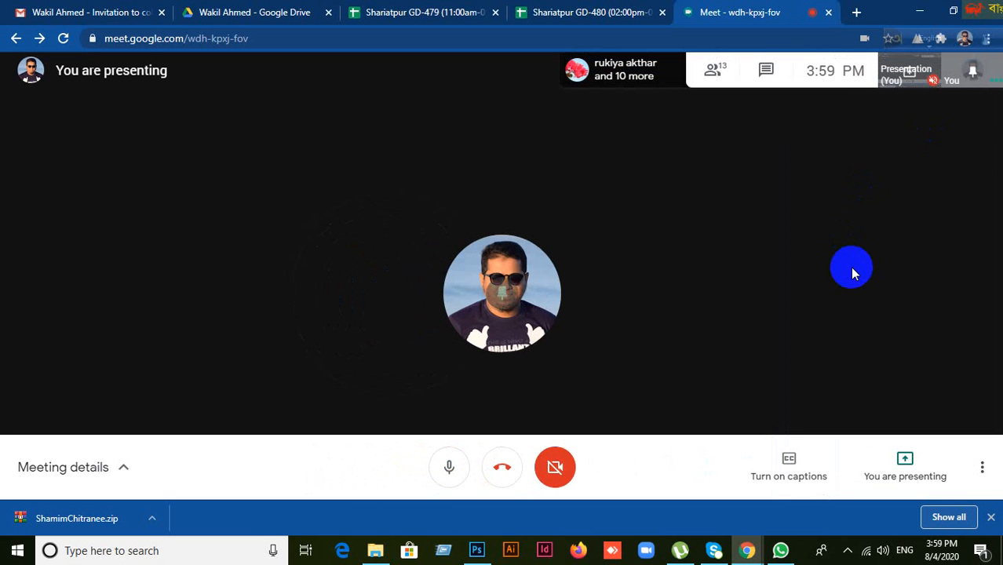
click(901, 468)
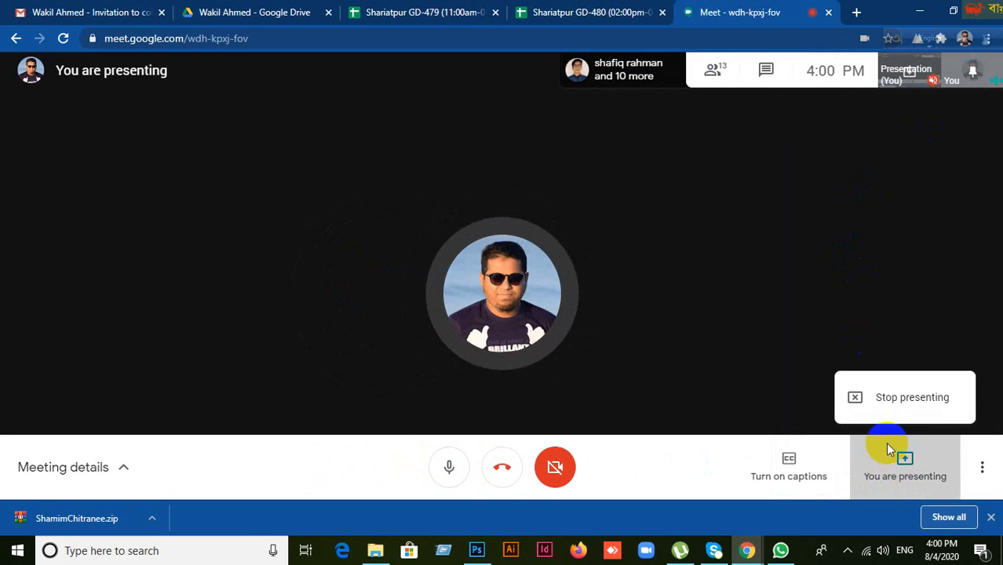
click(881, 399)
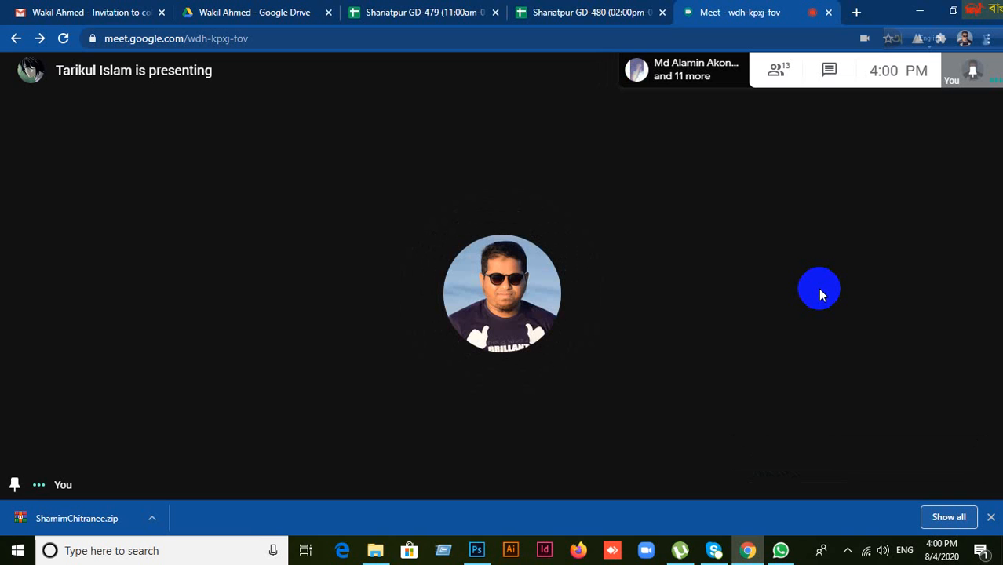
Step: Admit the 14th participant, then close the Meet tab and open a new tab
mouse_move(652, 384)
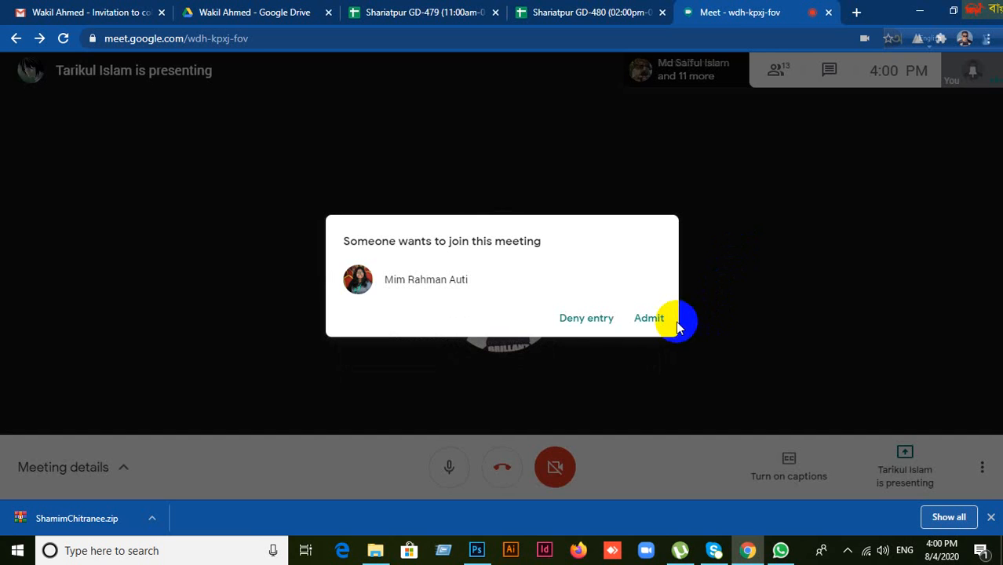
click(677, 325)
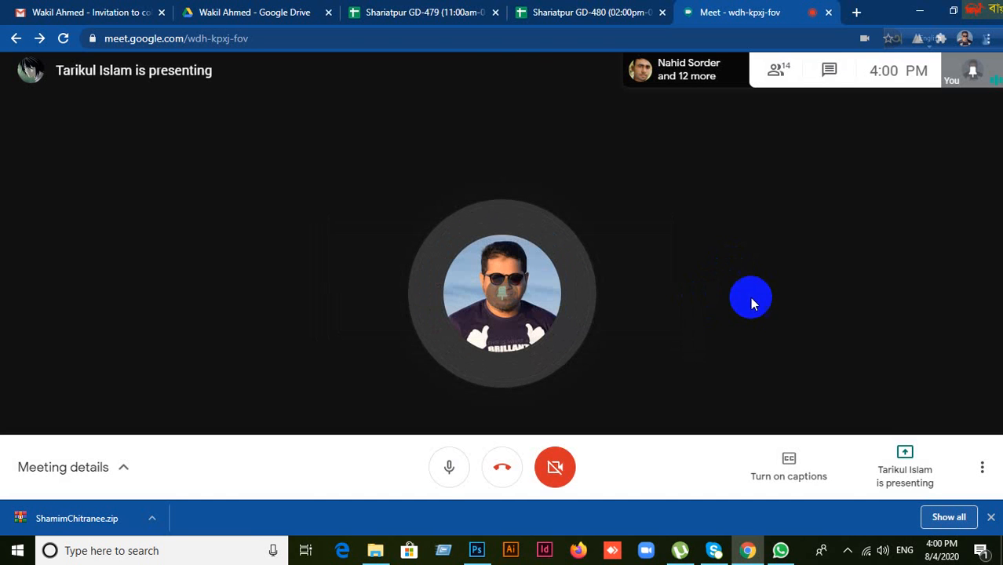
click(828, 14)
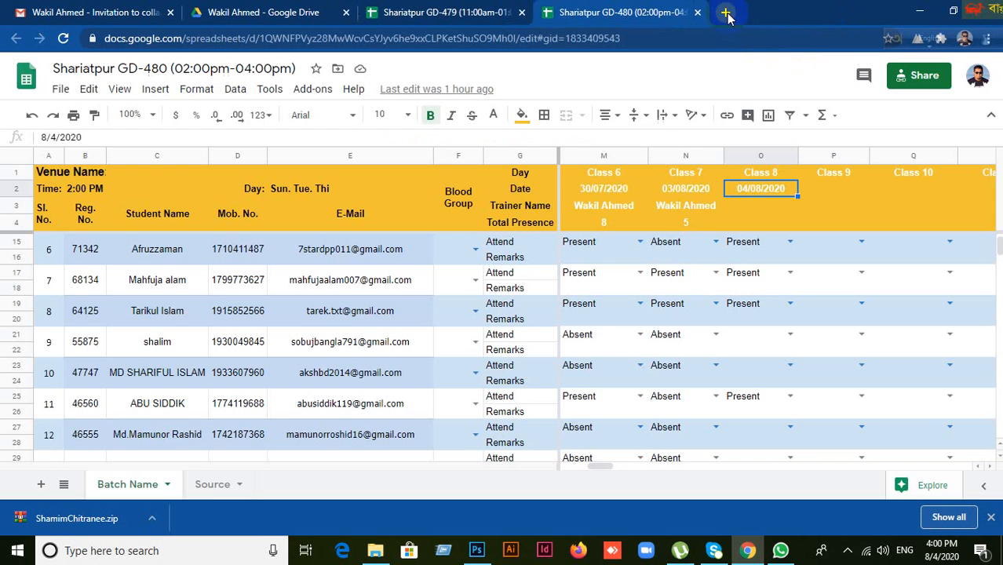
click(727, 14)
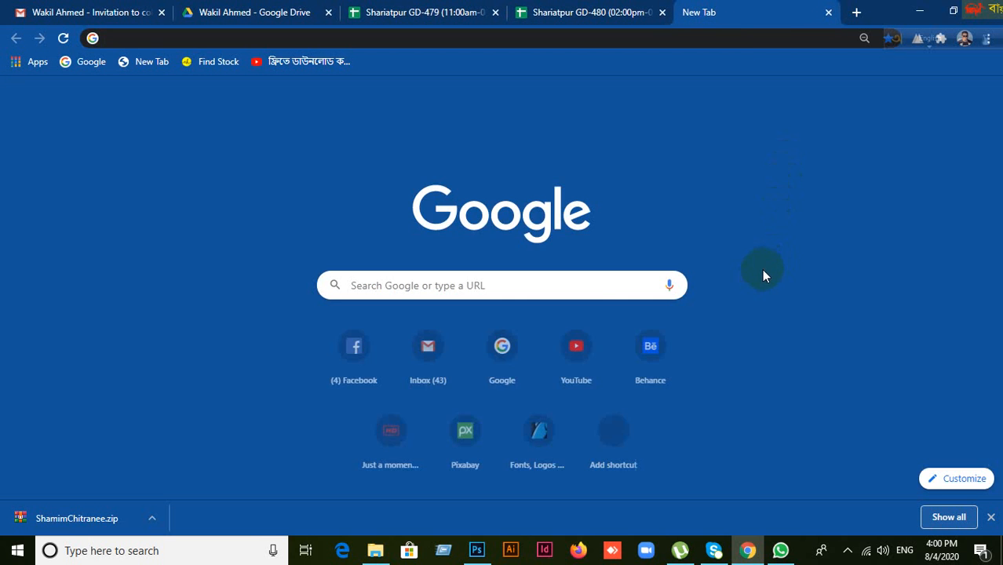
Step: Rejoin the Meet call from the address bar with the camera turned off
text(meet.google.com/wdh-kpxj-fov)
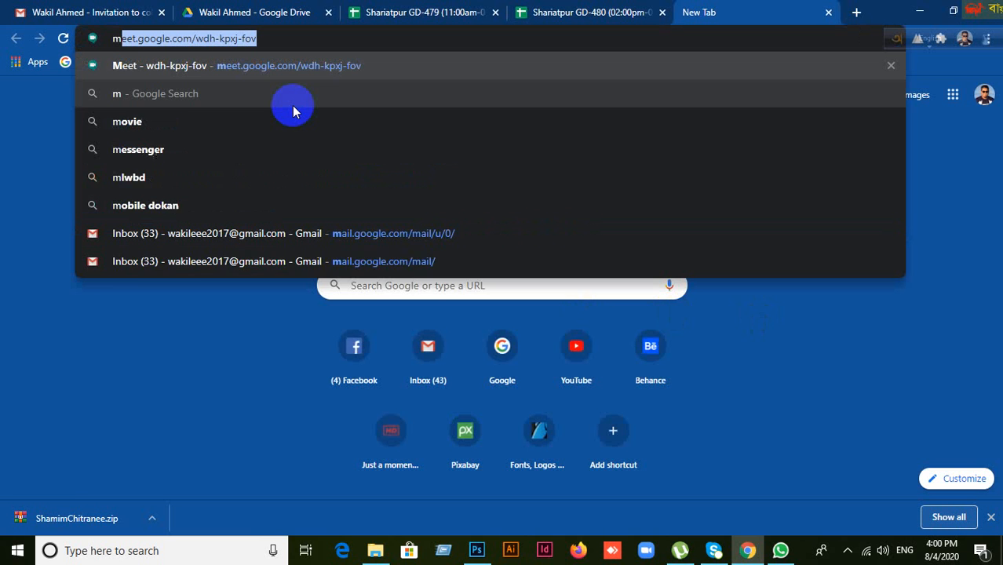
key(Return)
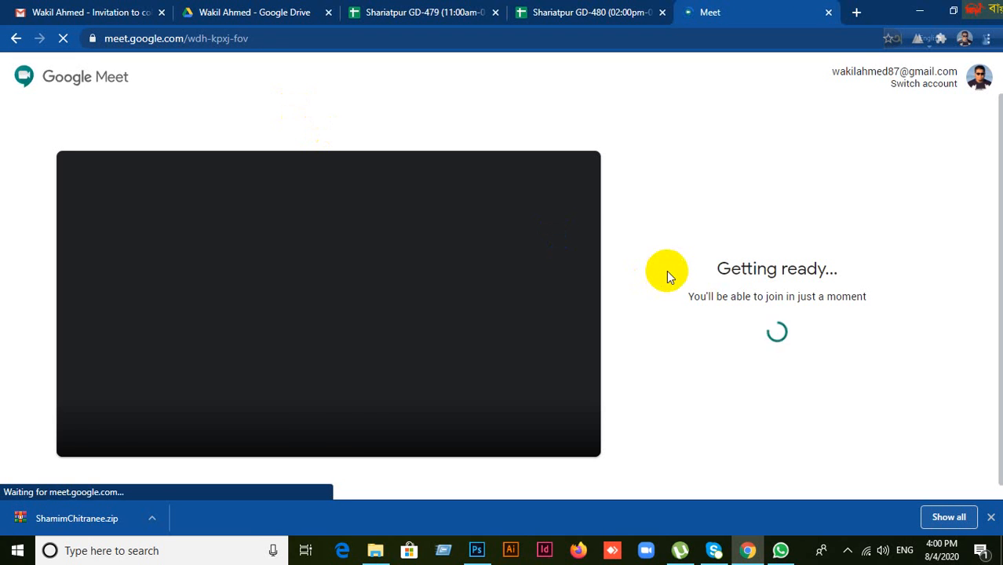
click(355, 430)
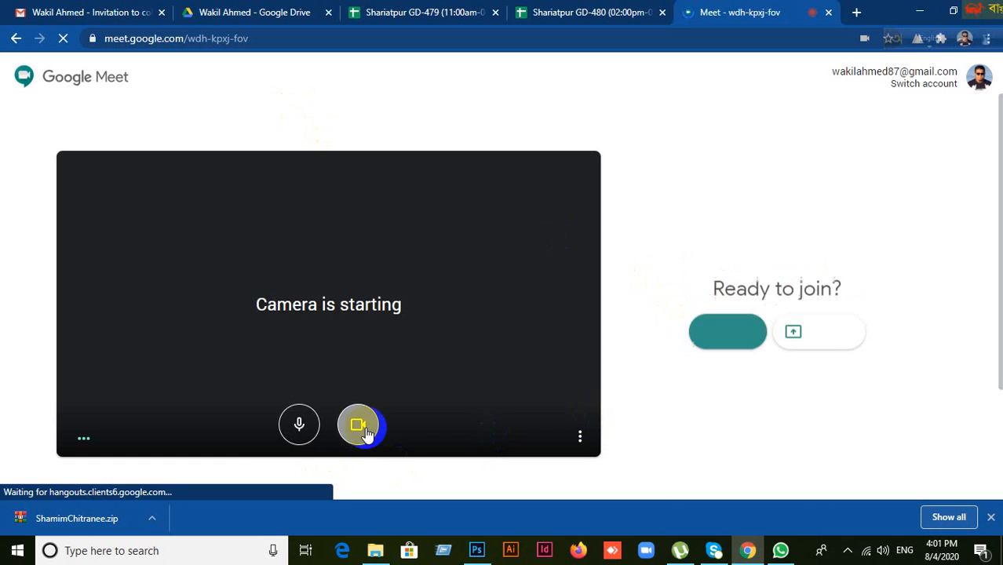
click(730, 304)
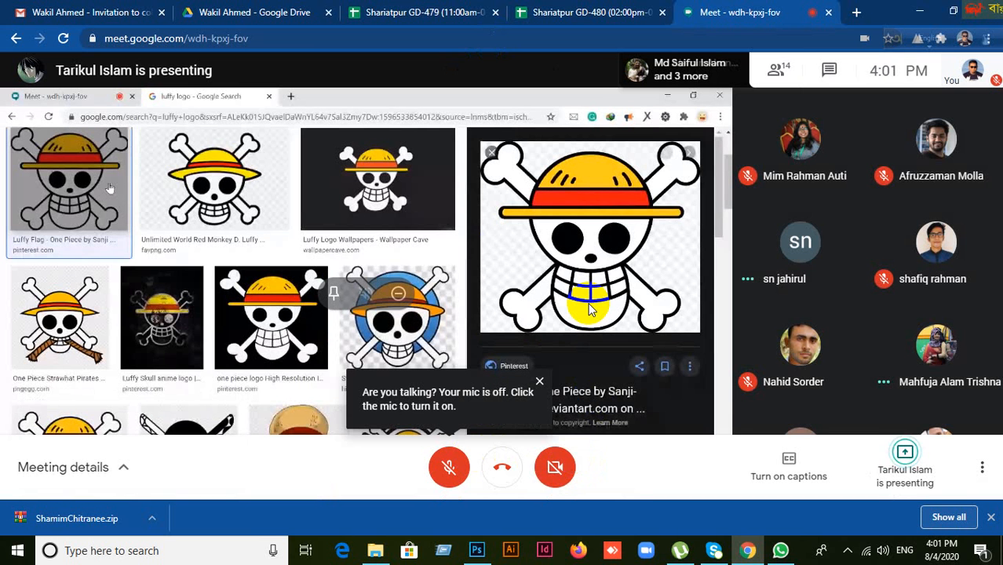
click(450, 473)
click(453, 483)
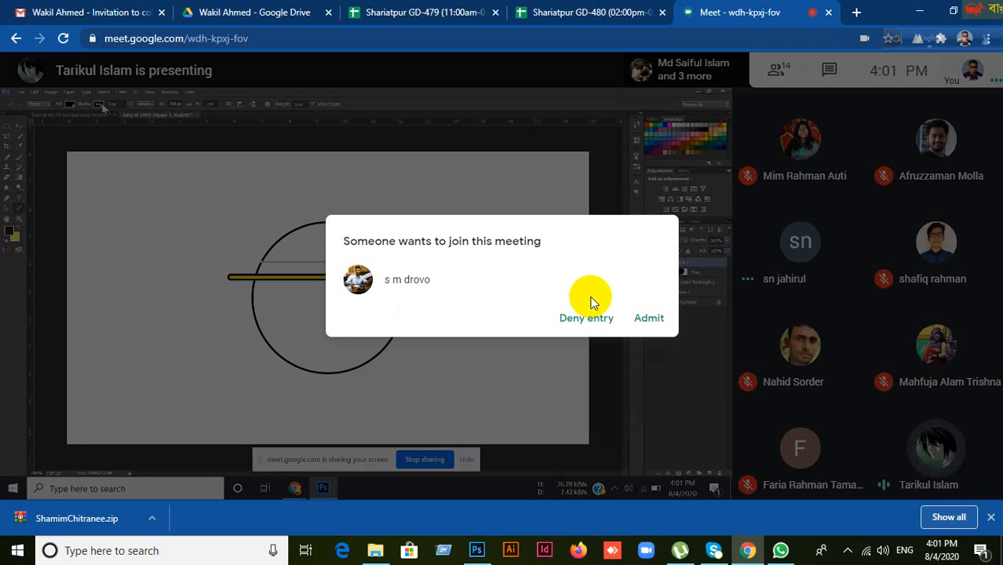
Step: Admit two more waiting guests, then minimise Chrome and Photoshop to show the desktop
click(647, 317)
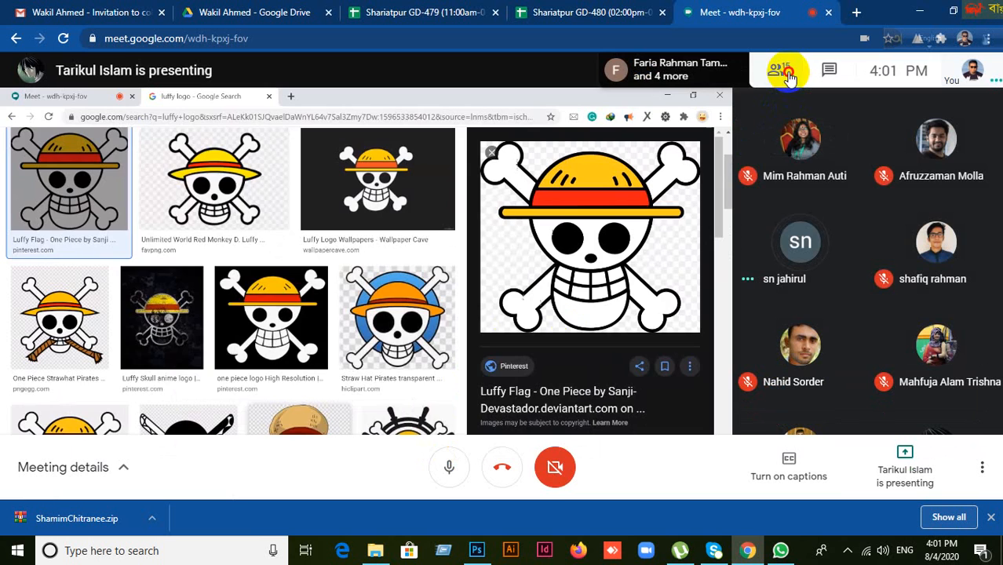
click(787, 71)
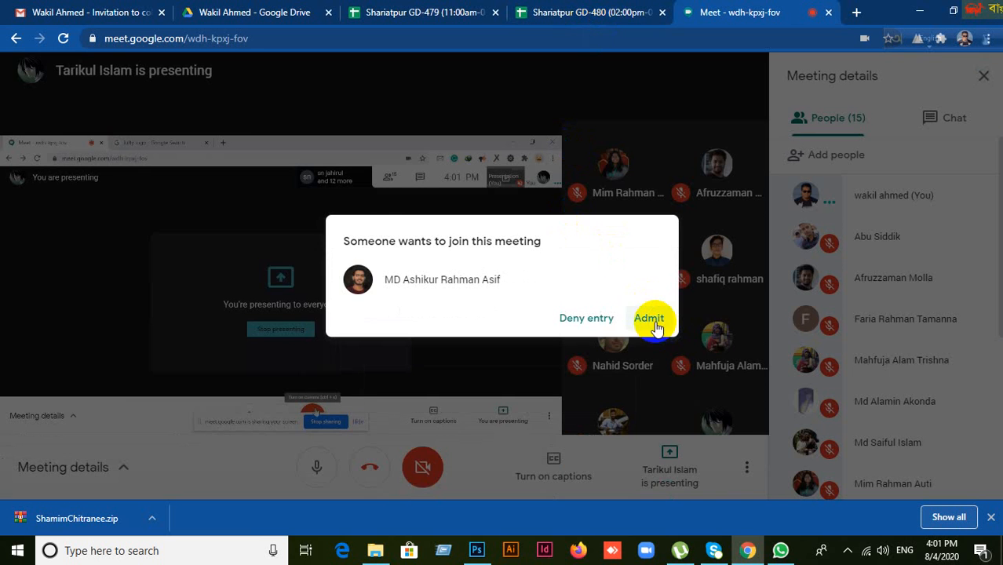
click(651, 319)
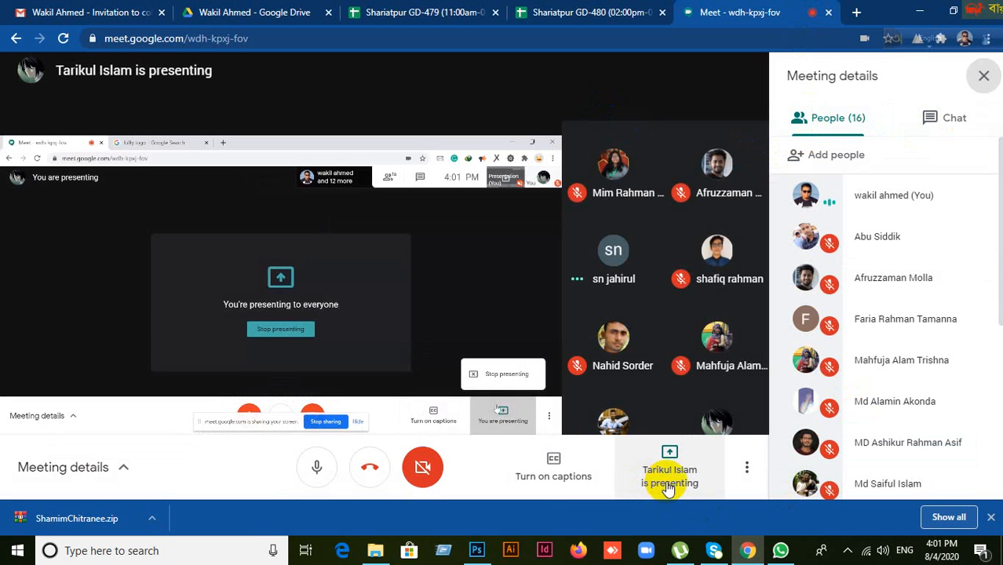
click(665, 484)
click(441, 347)
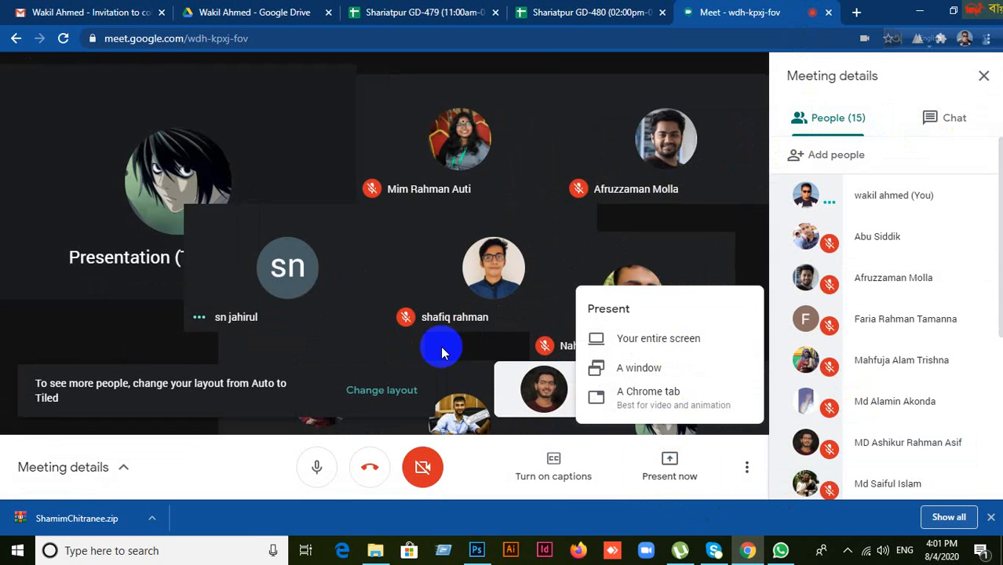
click(991, 81)
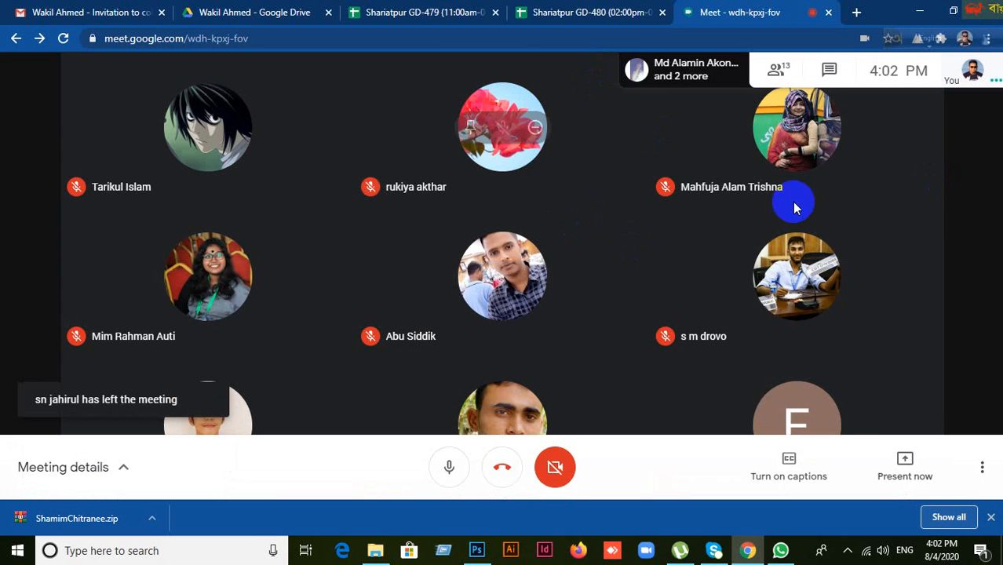
click(920, 17)
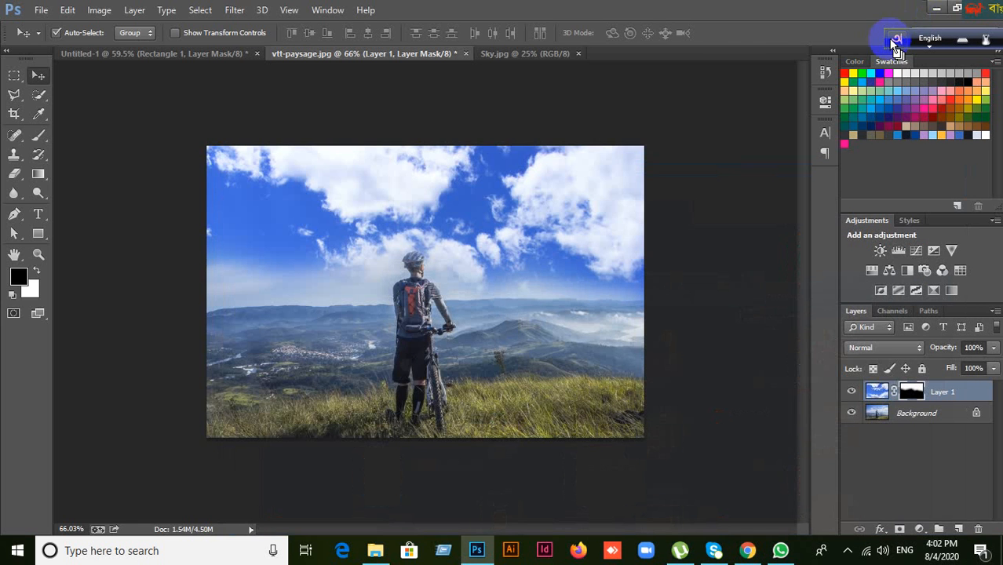
click(934, 9)
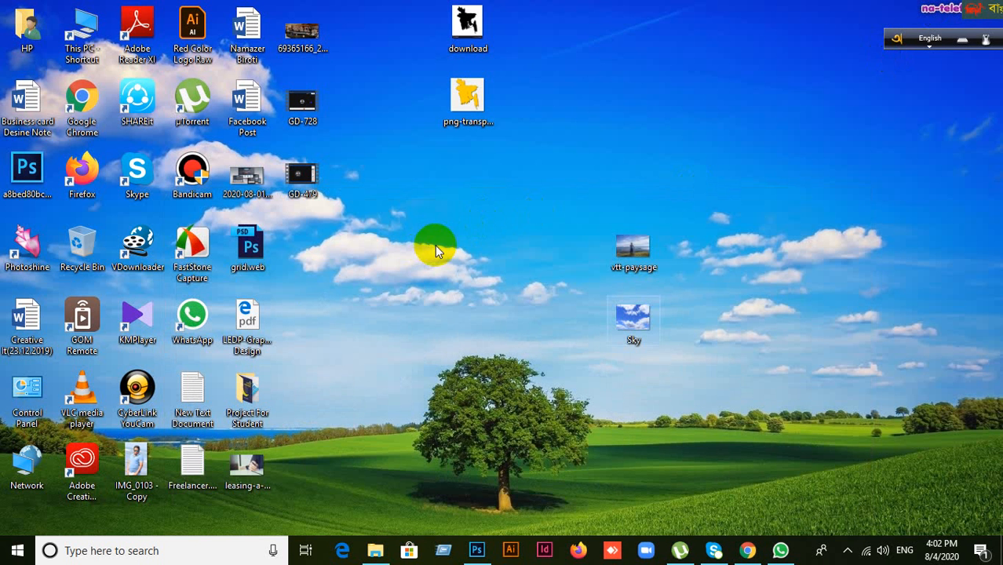